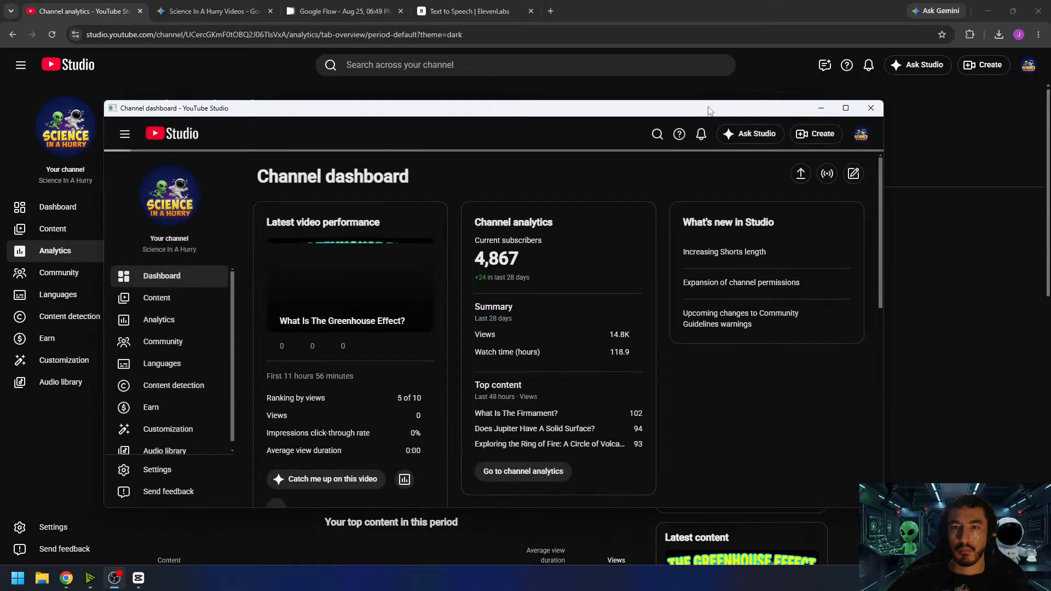
- Move the YouTube Creator Studio pop-up windows off the main screen, leaving the channel analytics page in view
left_click_drag(711, 111, 1050, 118)
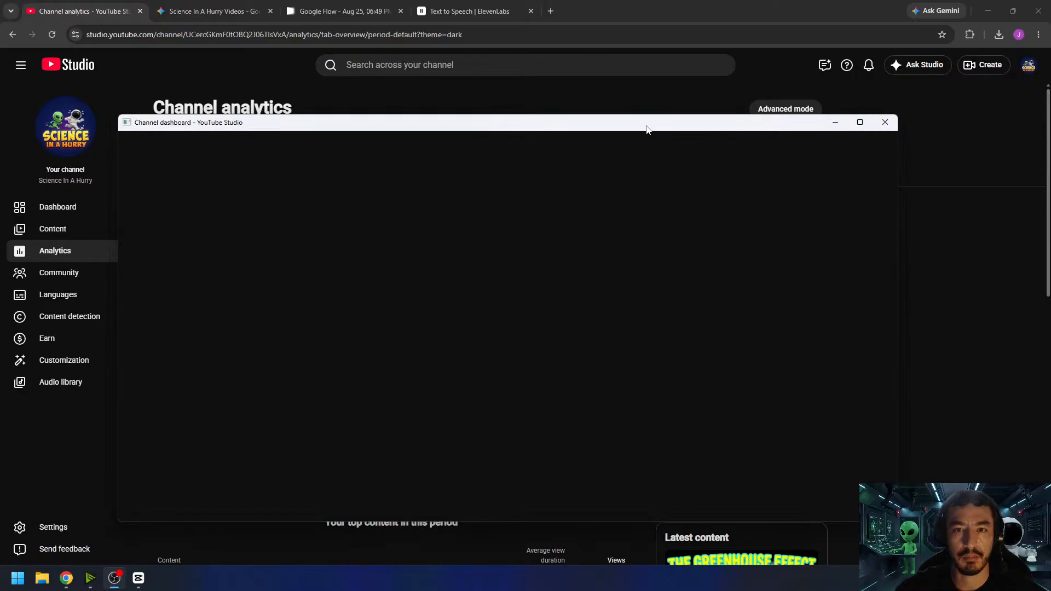
left_click_drag(648, 128, 1050, 87)
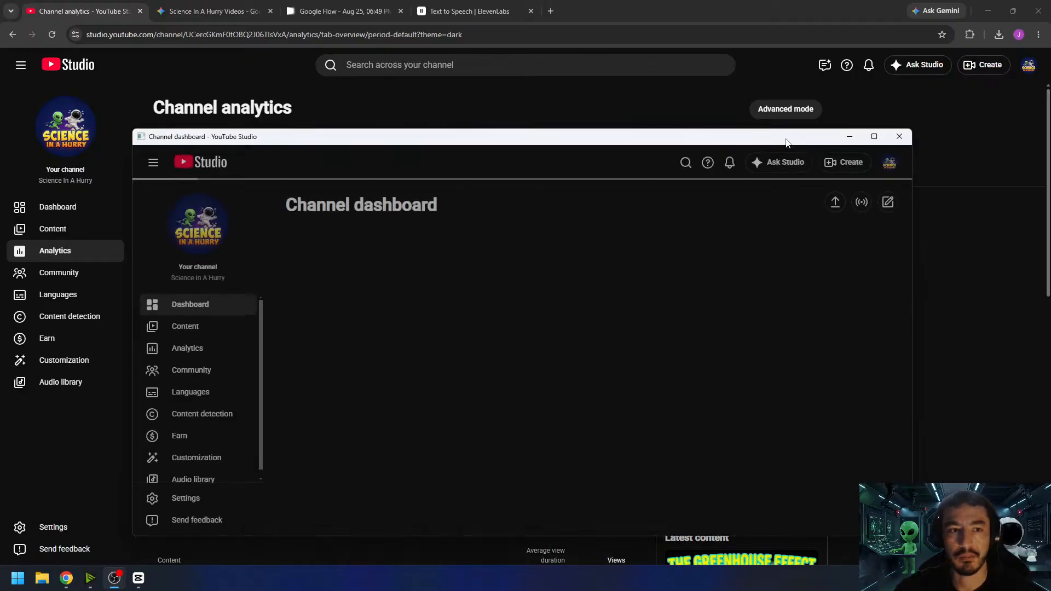
left_click_drag(787, 143, 1050, 104)
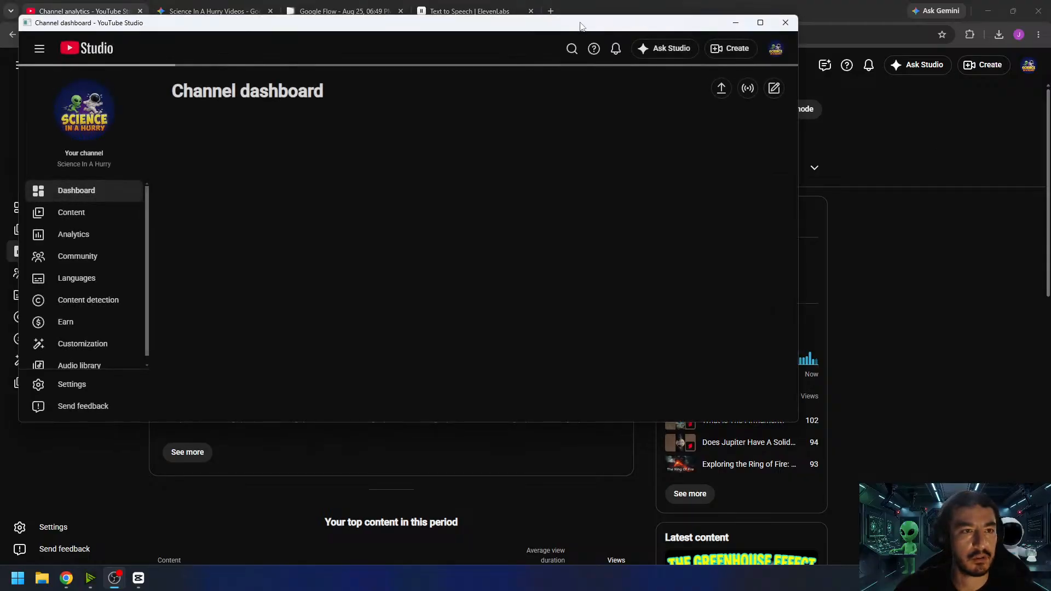
- Open the live control room of the current "Building a Science Video LIVE | Hangout" stream and move its window off the main screen
left_click(39, 49)
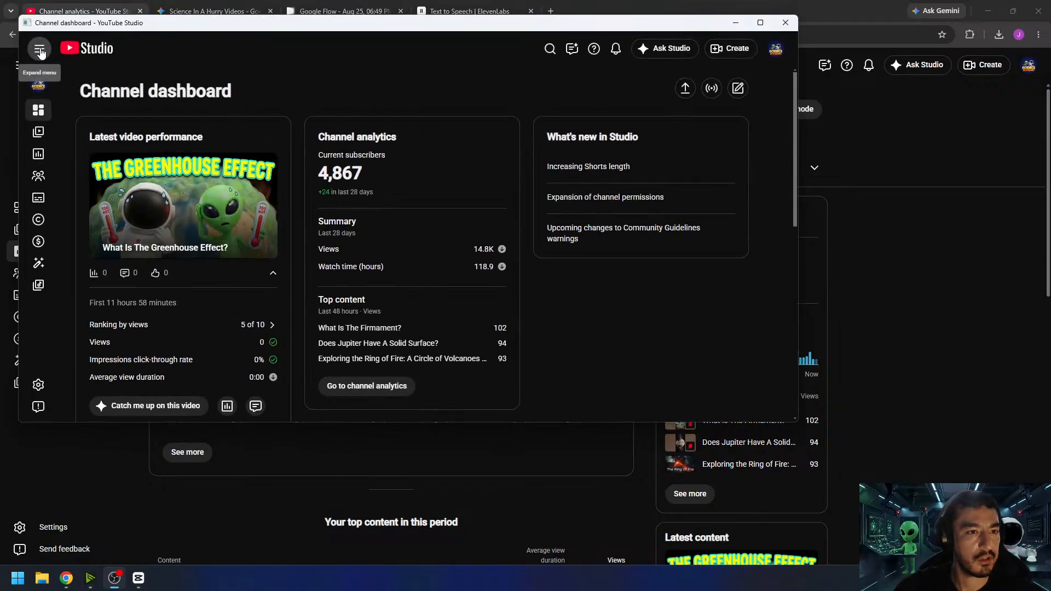
left_click(40, 49)
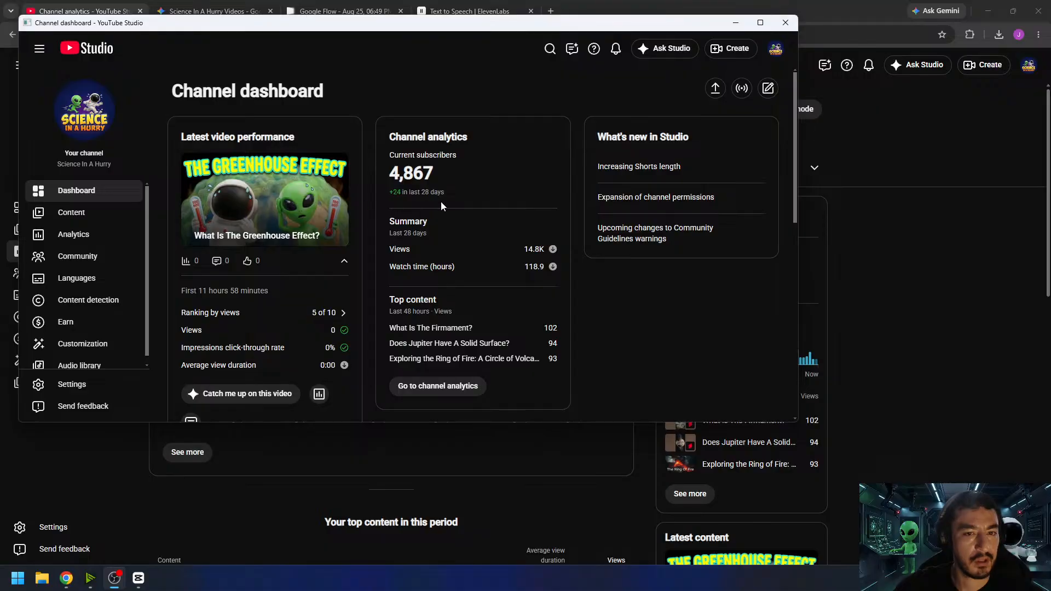
scroll(493, 206, "down", 5)
scroll(544, 218, "down", 3)
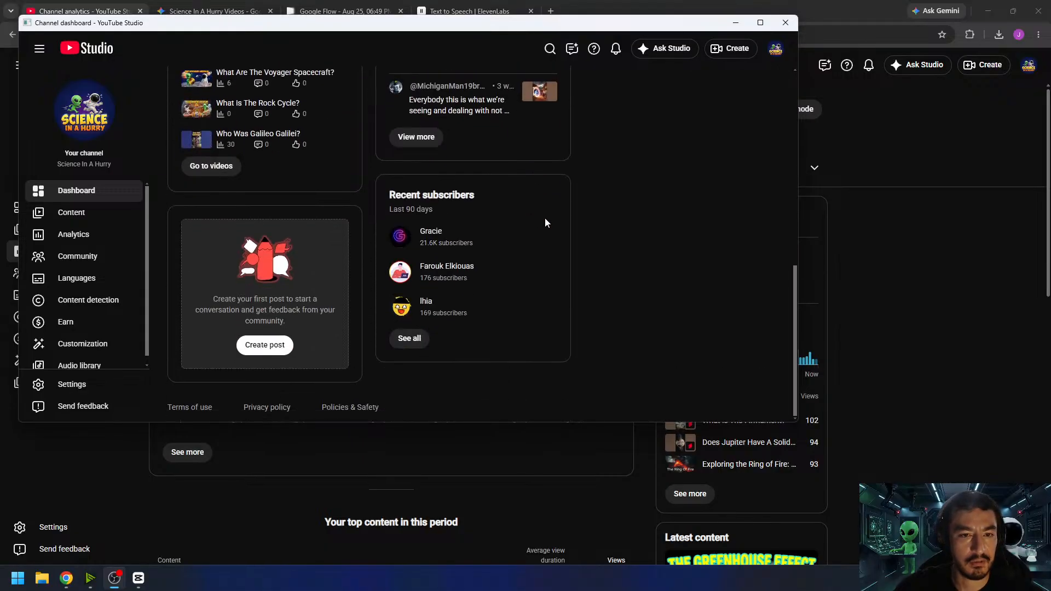
scroll(544, 218, "up", 8)
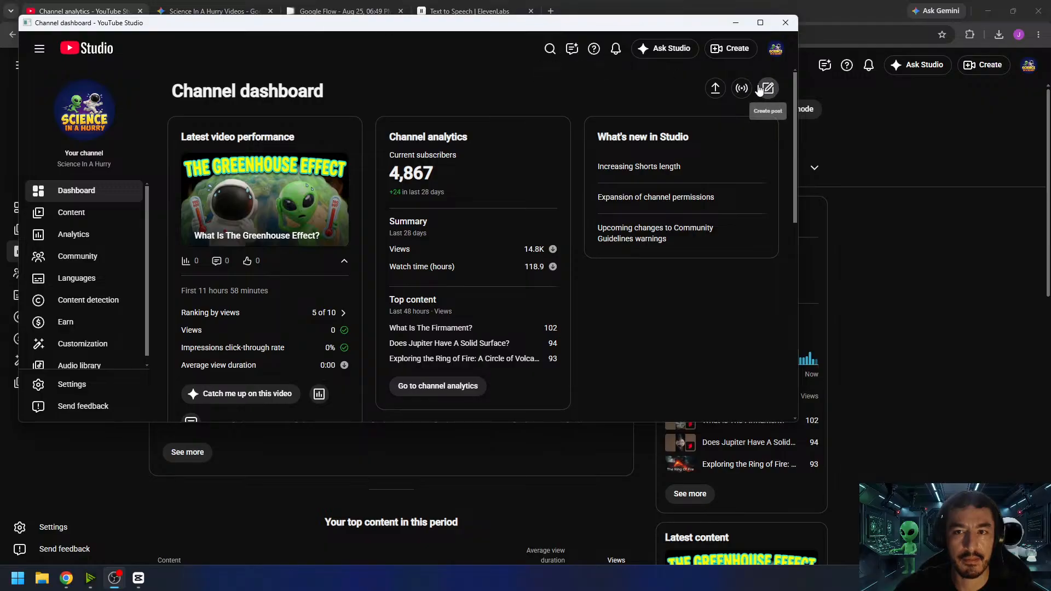
left_click(88, 217)
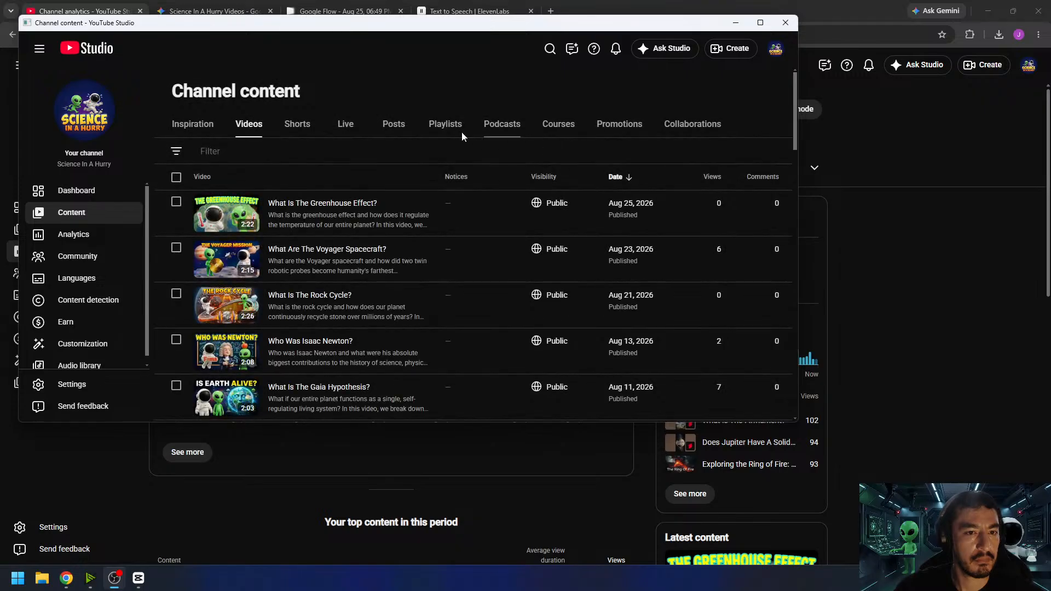
left_click(350, 128)
mouse_move(307, 226)
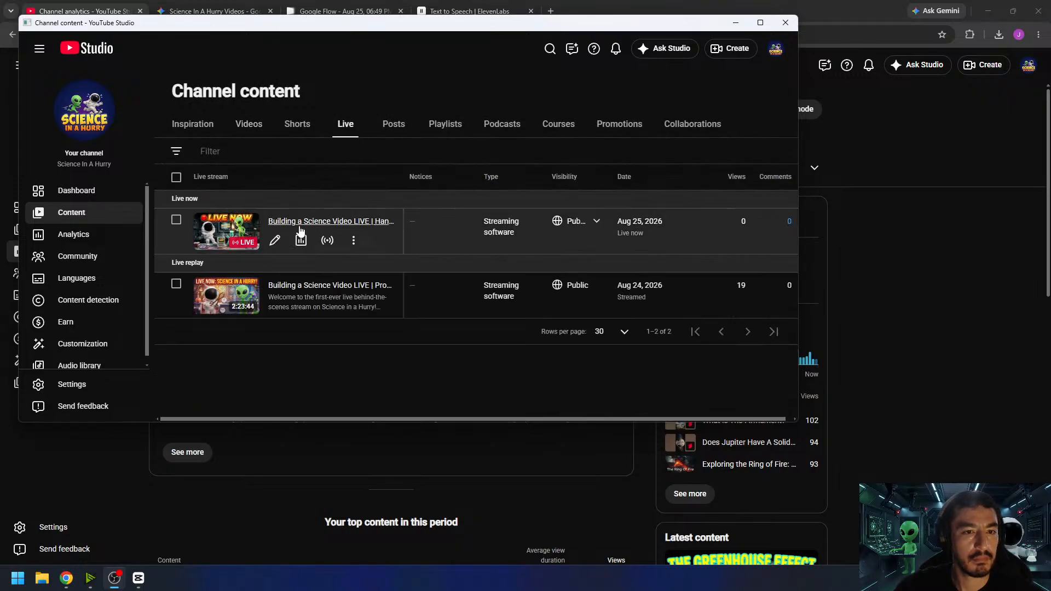
left_click(328, 241)
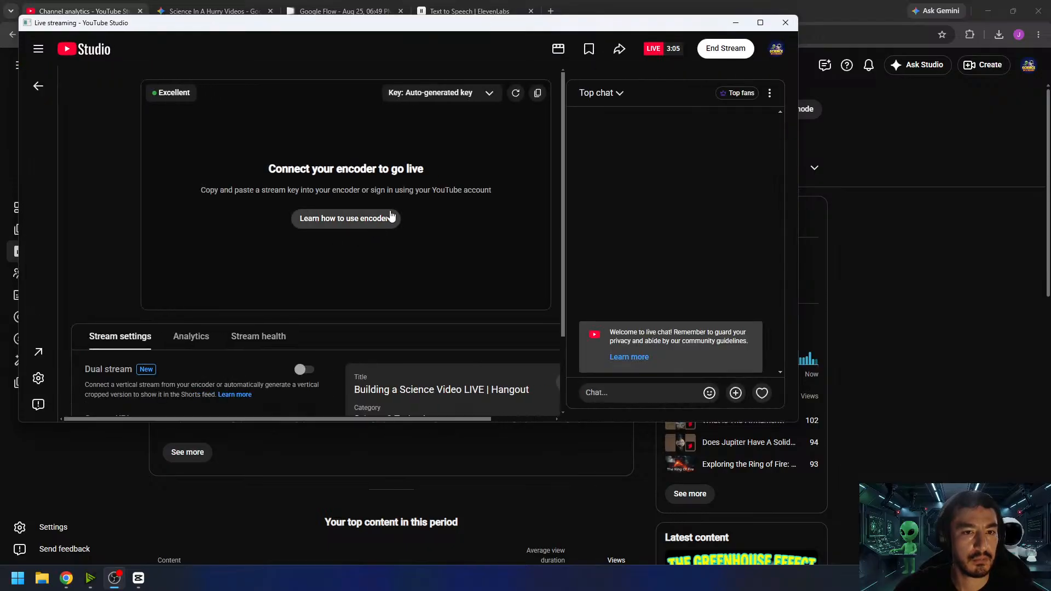
left_click_drag(470, 21, 1050, 90)
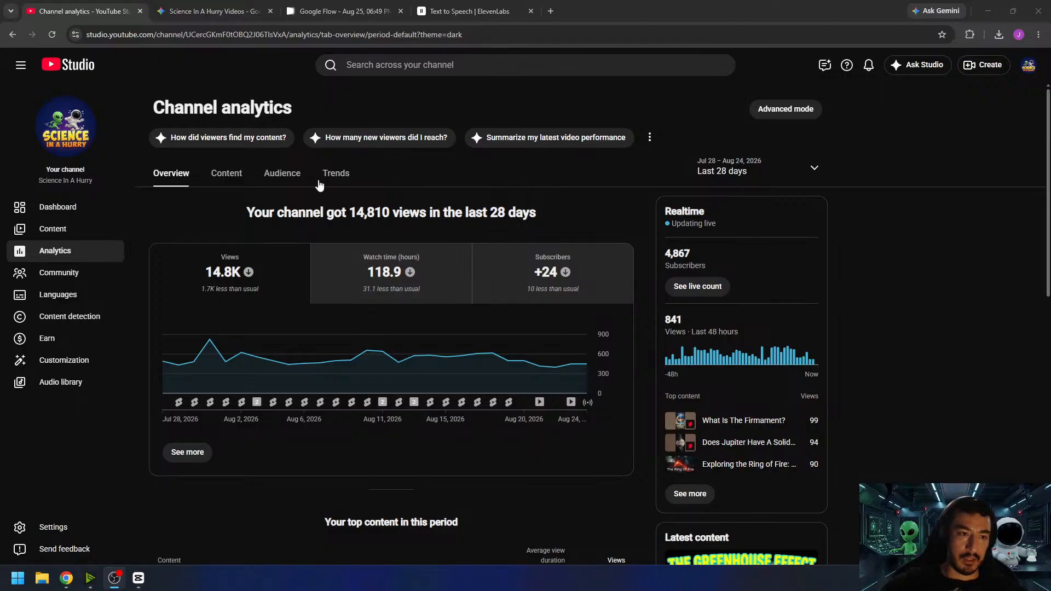
- Look over the channel's uploaded videos and its live streams in the channel content
left_click(66, 230)
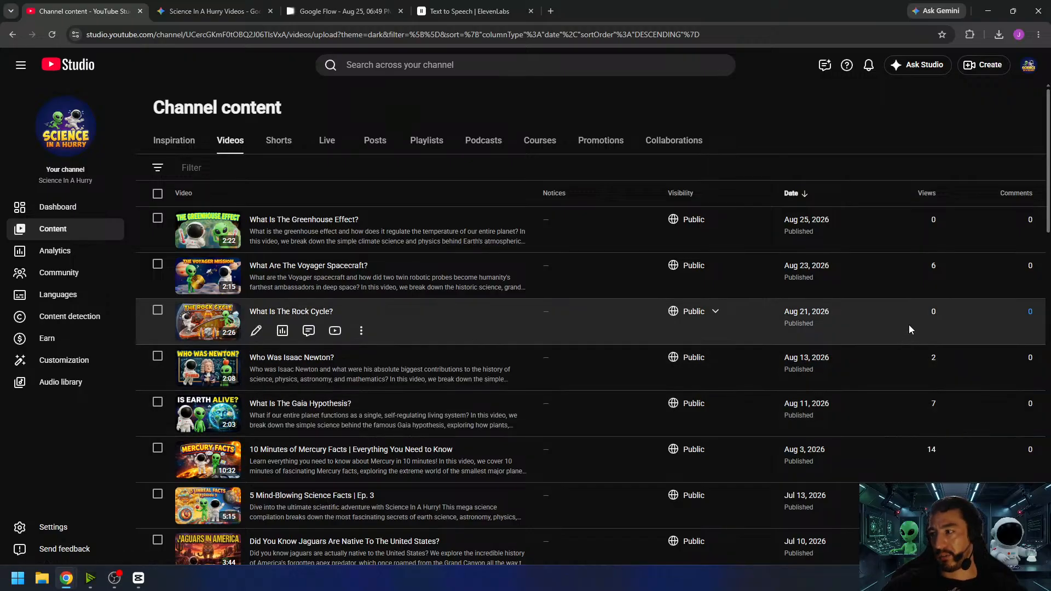
scroll(908, 324, "down", 3)
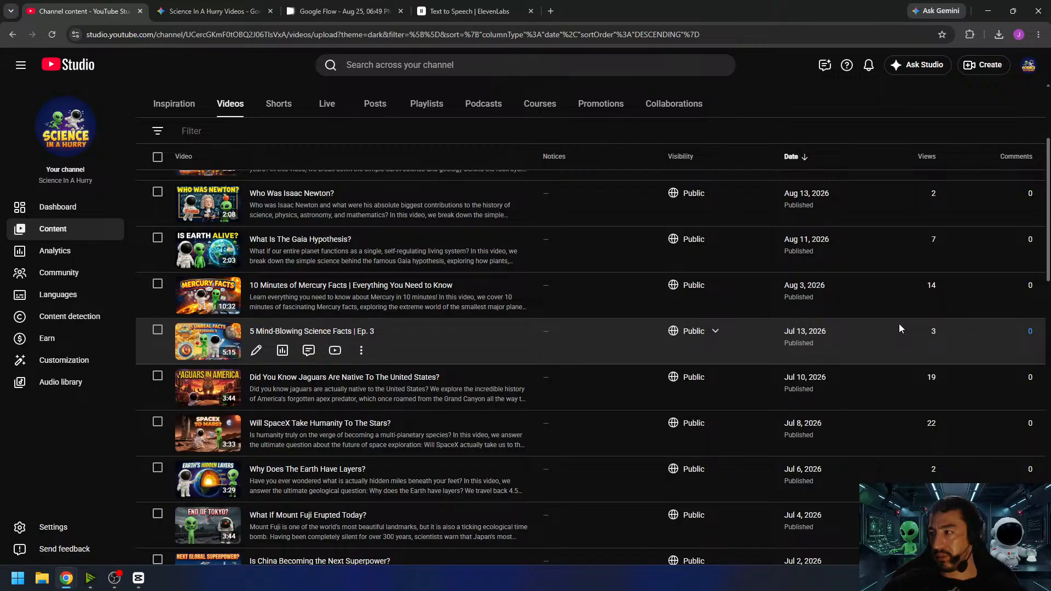
scroll(899, 327, "up", 3)
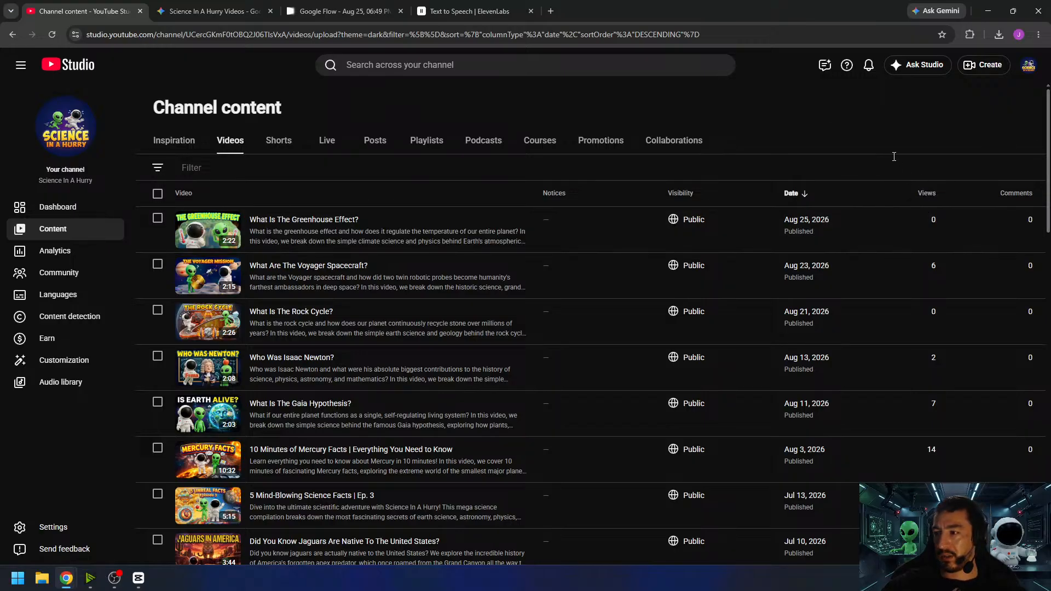
left_click(329, 143)
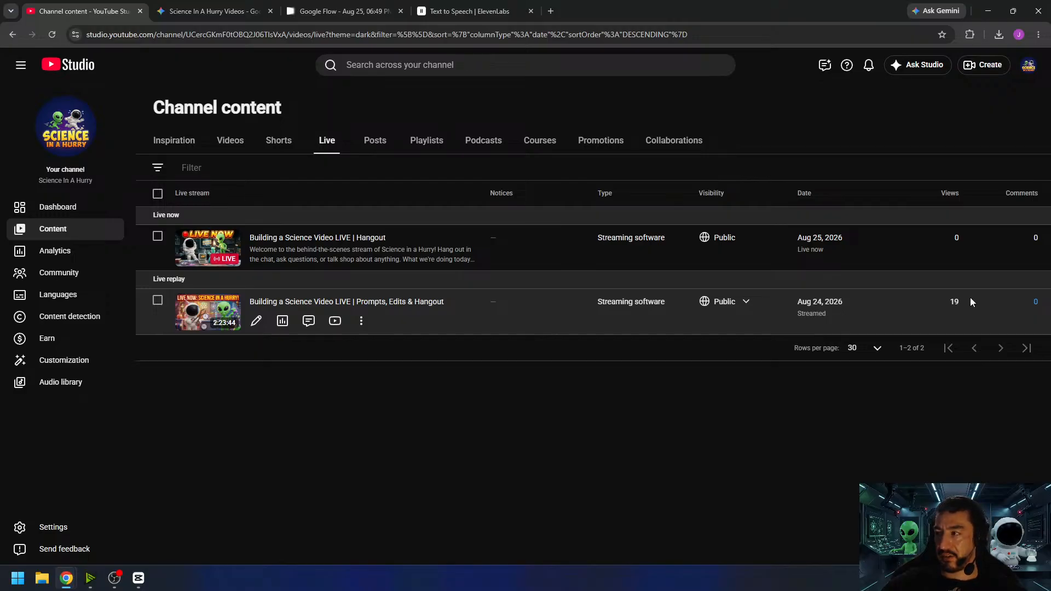
left_click(235, 144)
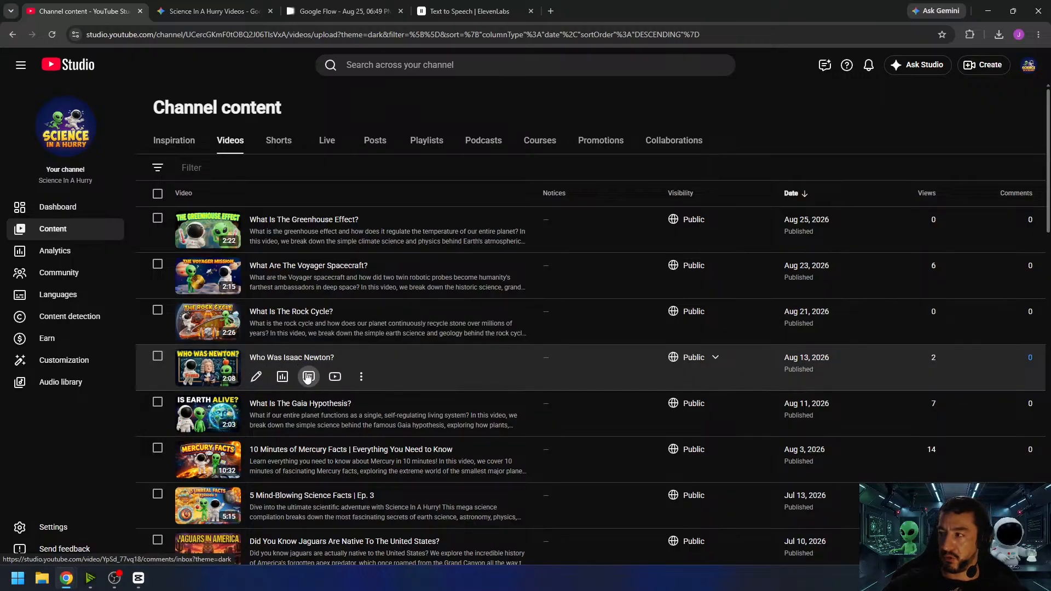
- Check the details of the "Who Was Isaac Newton?" video and browse the channel's older uploads in the video list
left_click(285, 358)
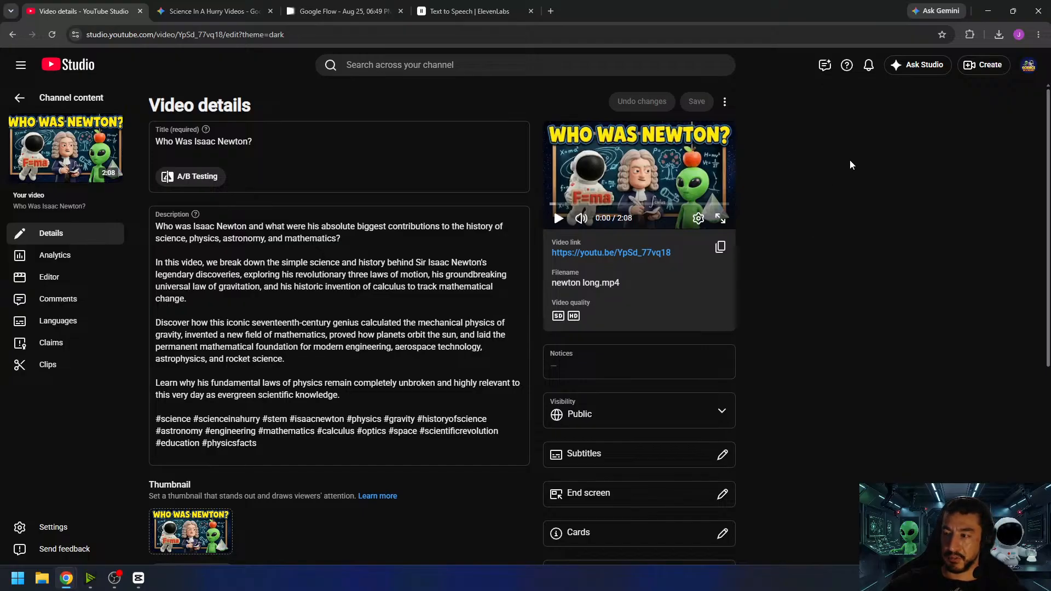
left_click(22, 105)
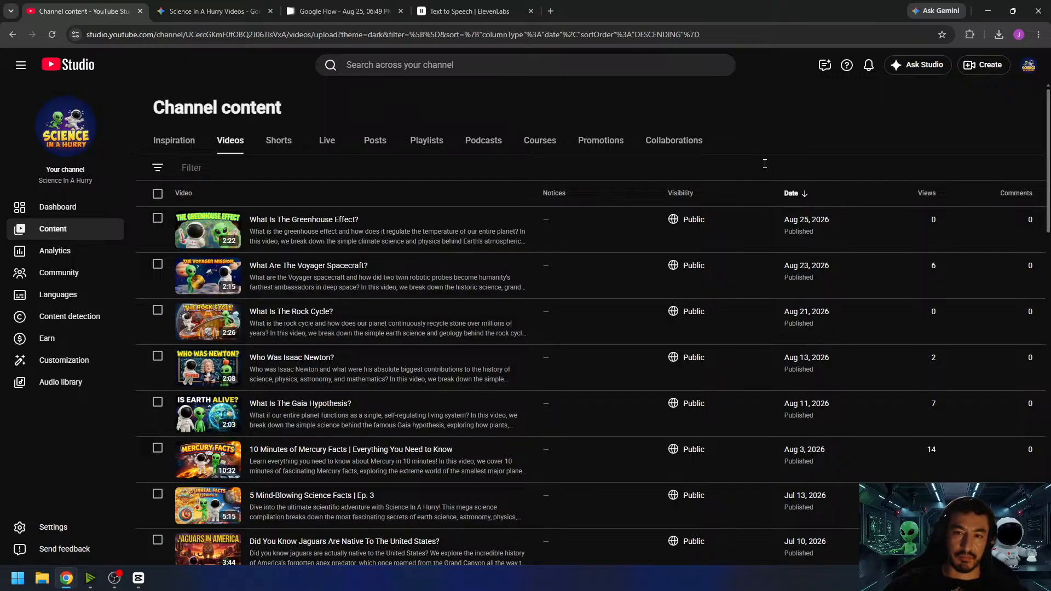
scroll(684, 244, "down", 4)
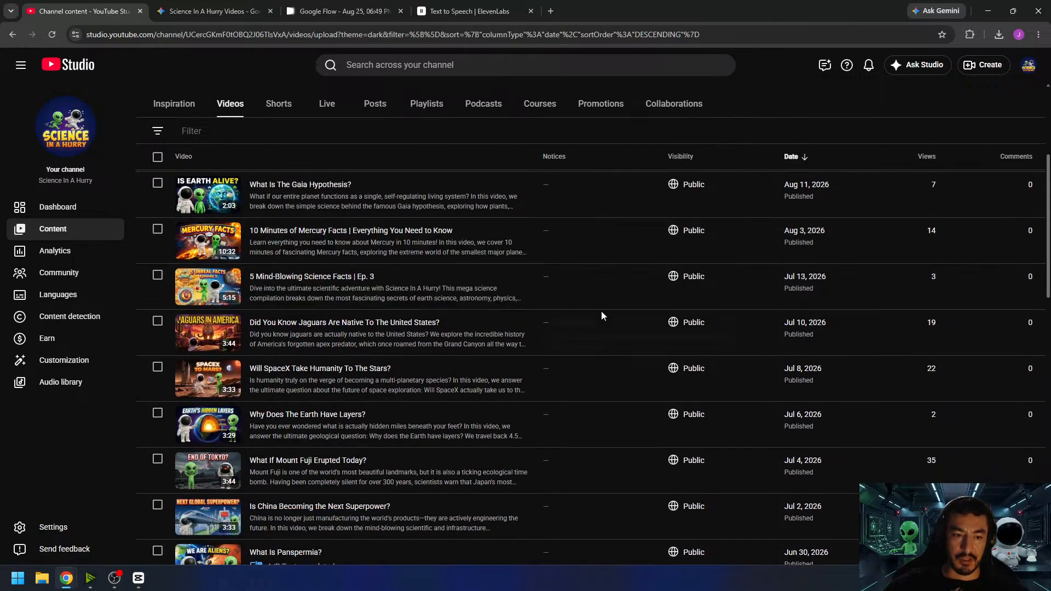
scroll(398, 422, "down", 4)
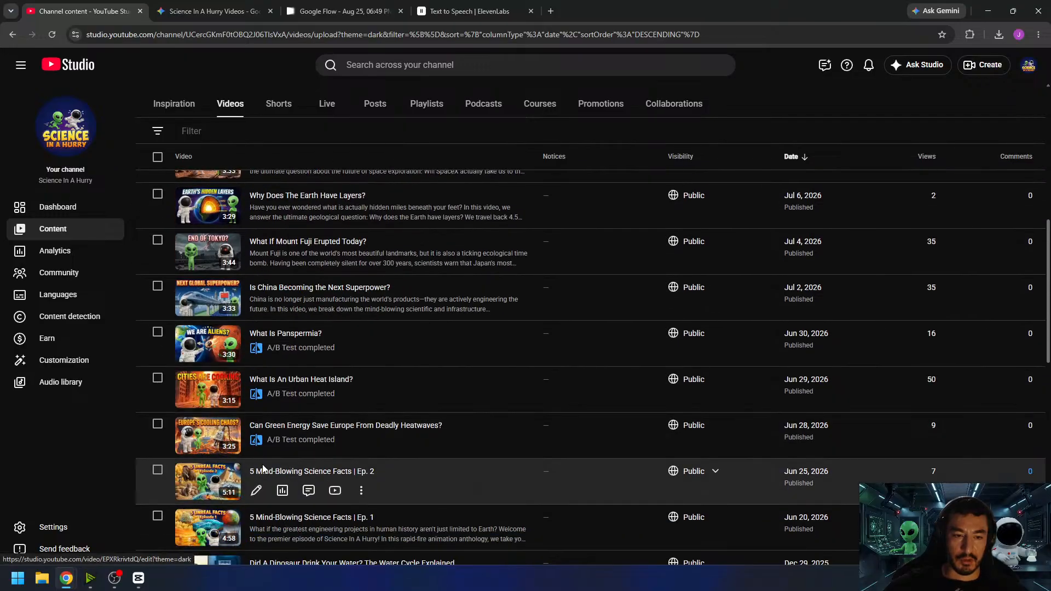
scroll(341, 424, "down", 6)
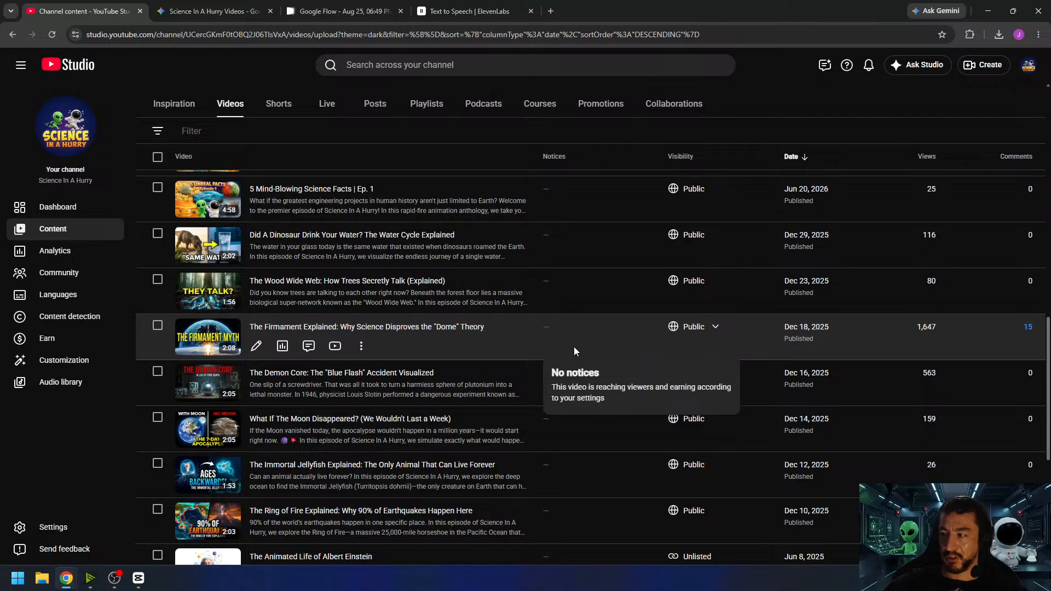
scroll(574, 347, "up", 10)
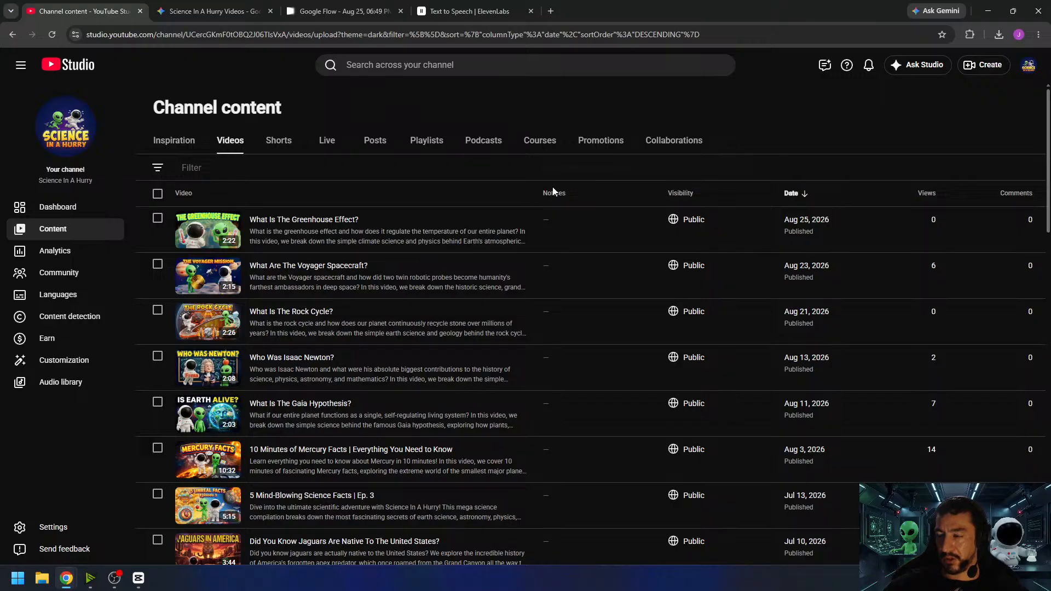
mouse_move(552, 189)
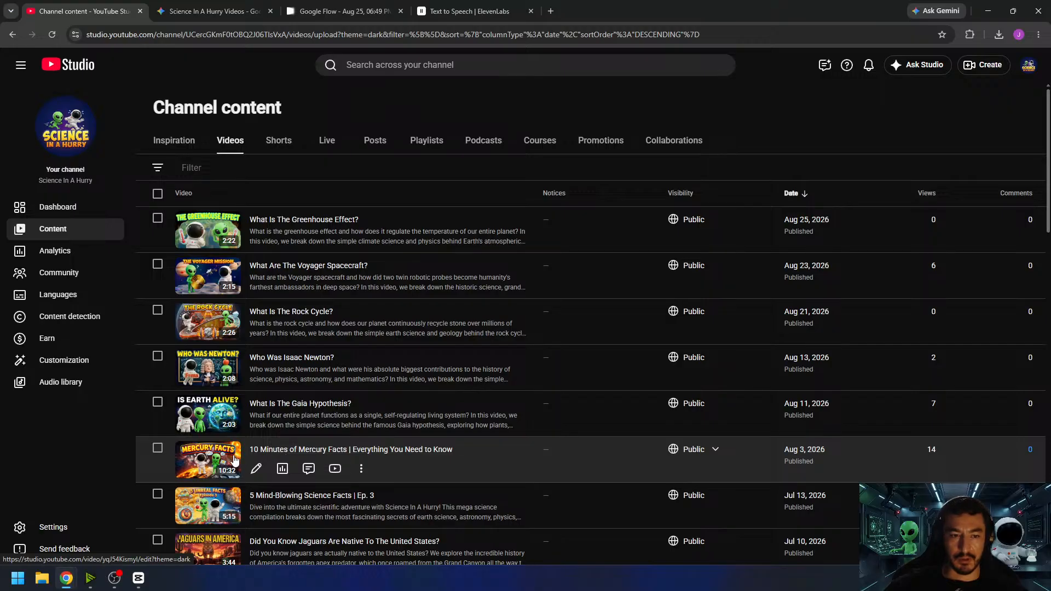
- Watch parts of "10 Minutes of Mercury Facts | Everything You Need to Know" on YouTube, pause at 2:29 and return to the channel content
left_click(334, 468)
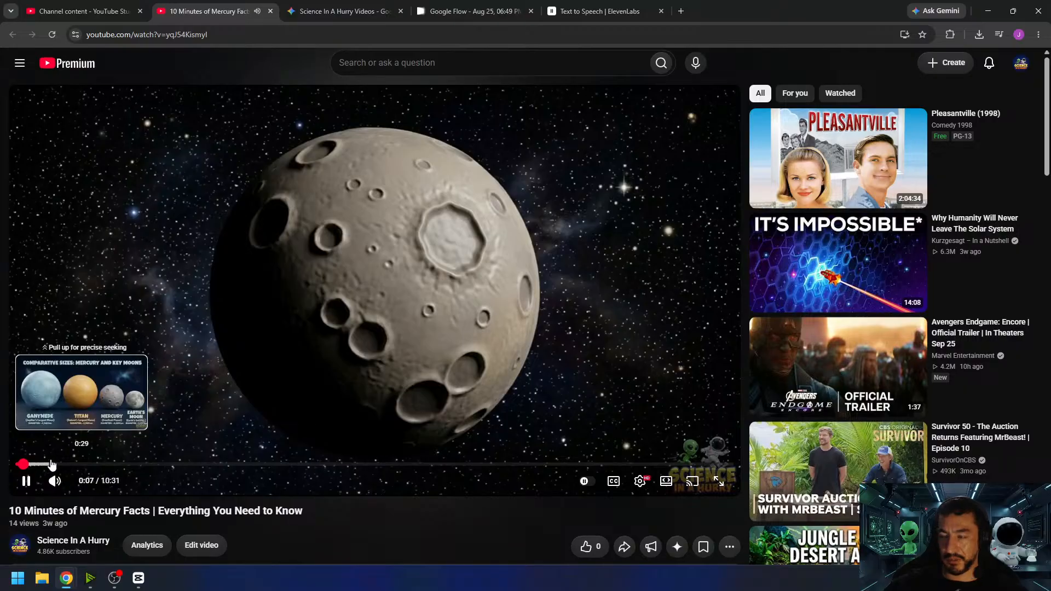
left_click(65, 465)
left_click(123, 465)
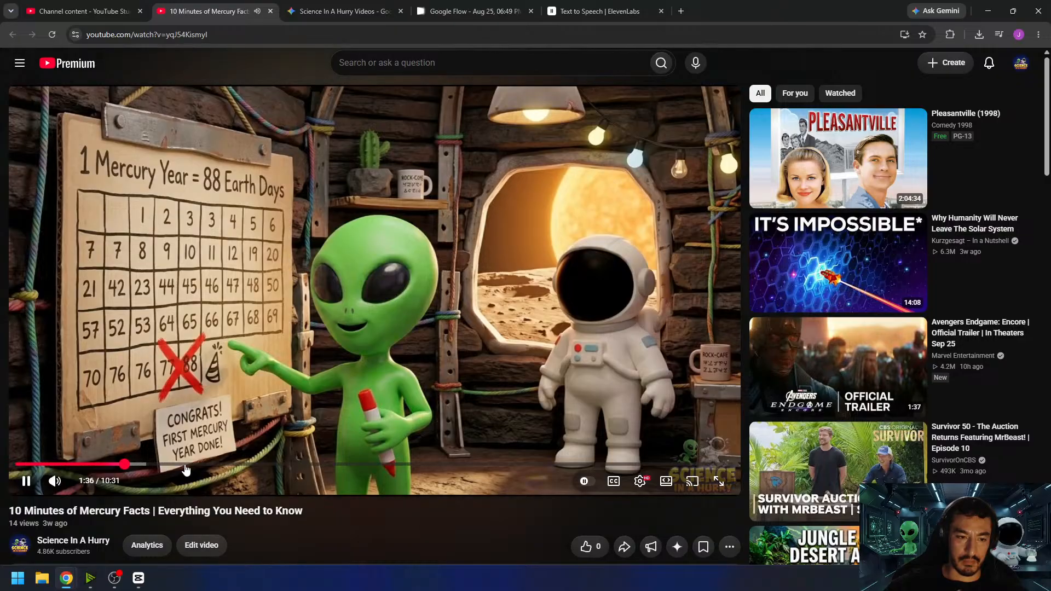
left_click(183, 465)
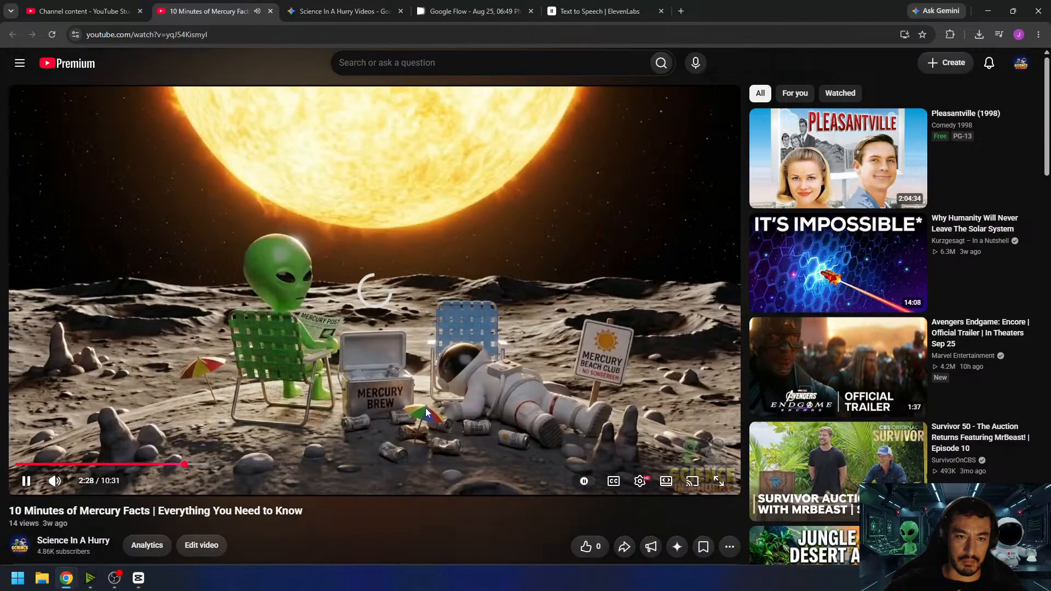
left_click(480, 345)
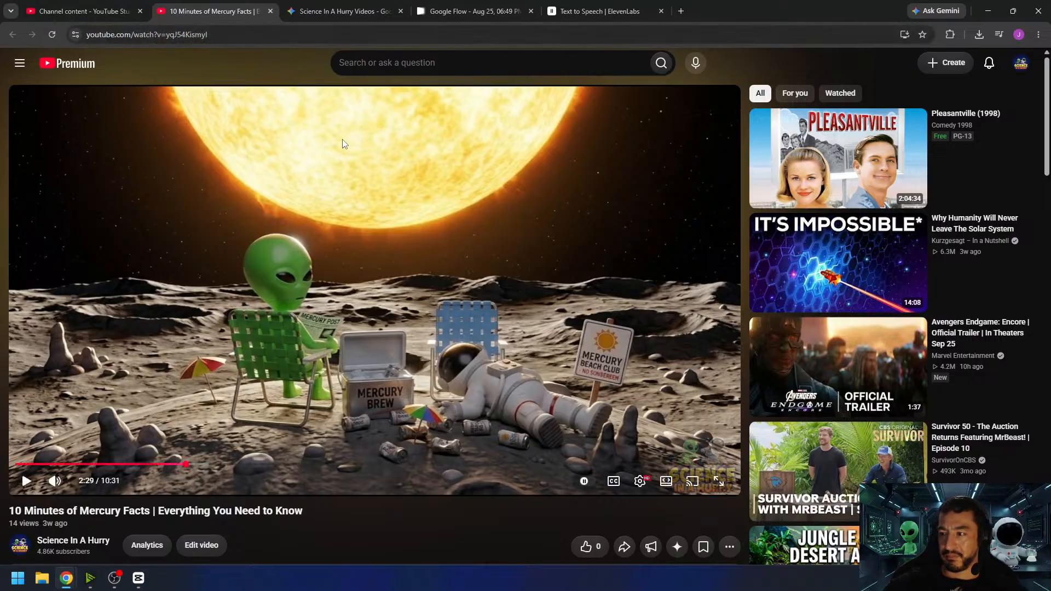
left_click(271, 11)
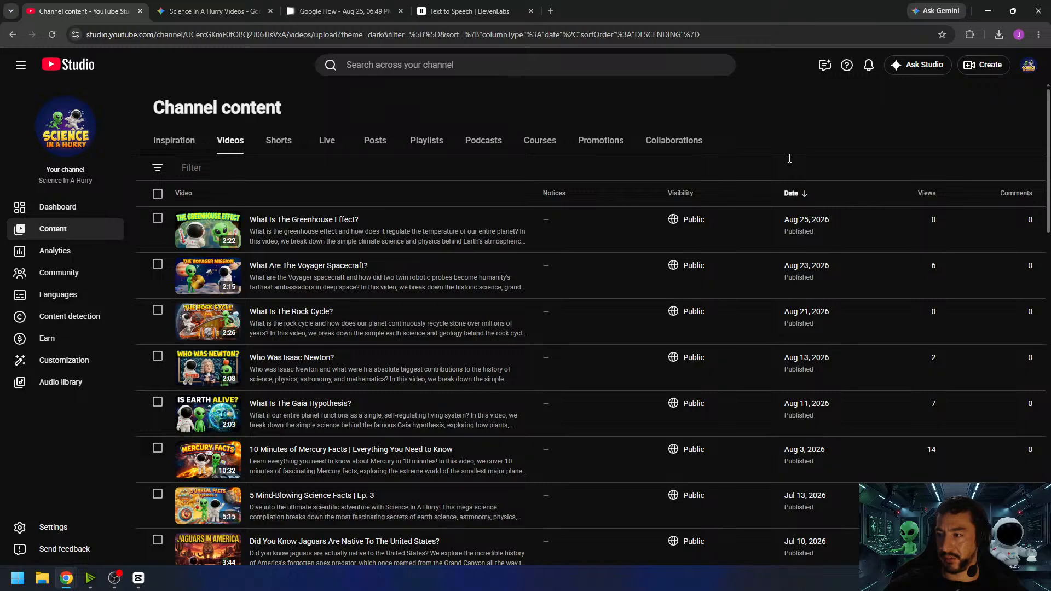
left_click(638, 173)
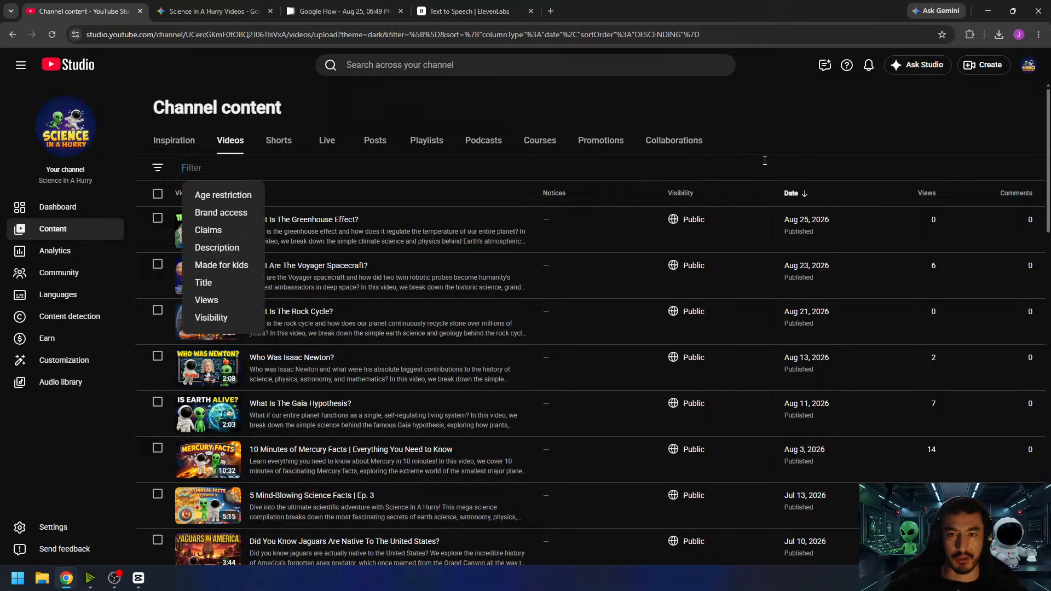
left_click(813, 134)
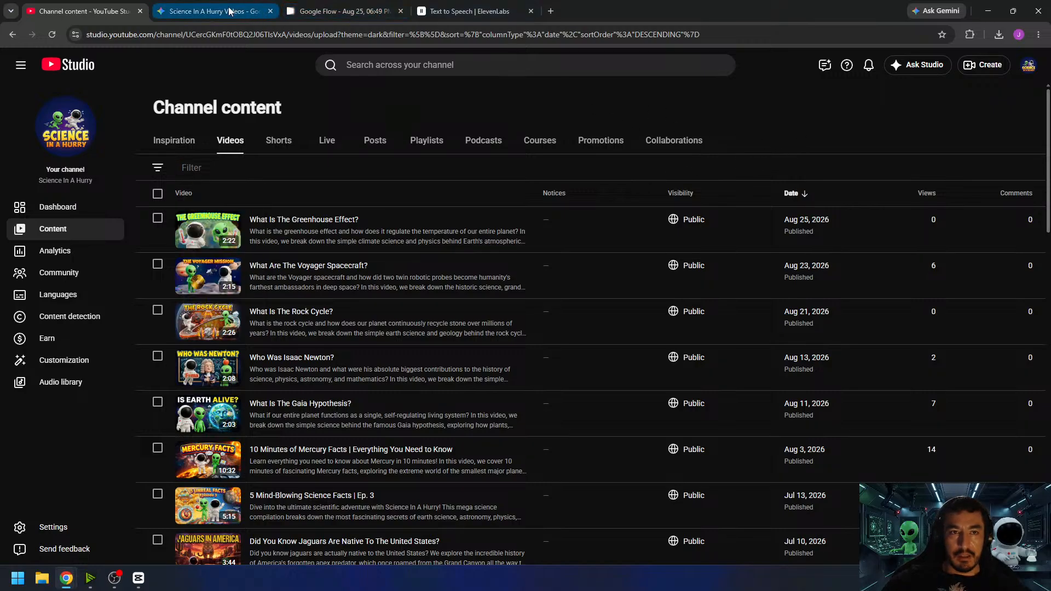
- Switch to the "Science In A Hurry Videos" Gemini chat and review the Voyager spacecraft script, its metadata and the prompt requesting 250-word scripts
mouse_move(229, 10)
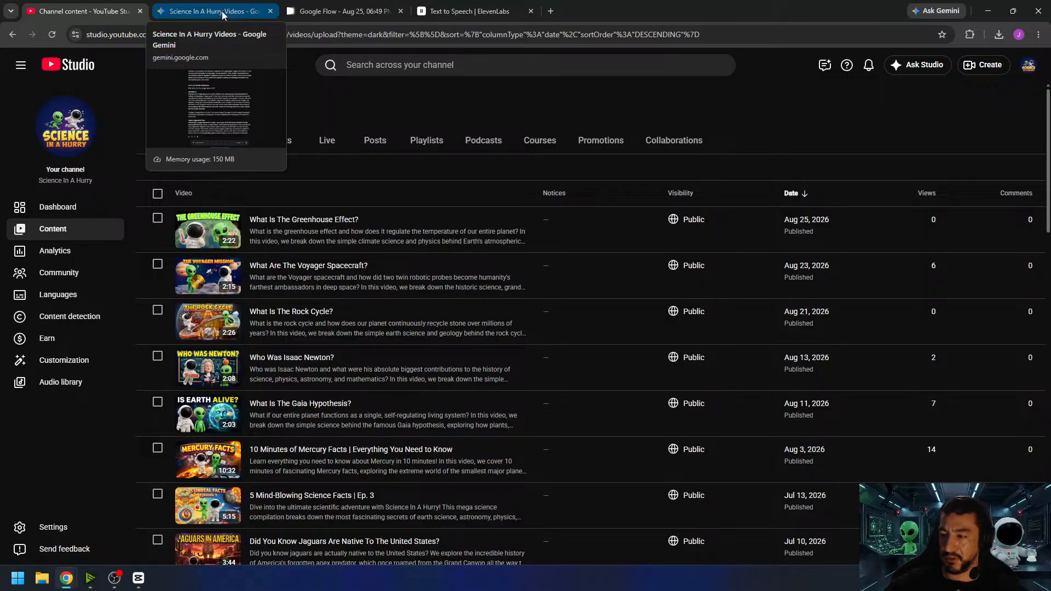
left_click(222, 11)
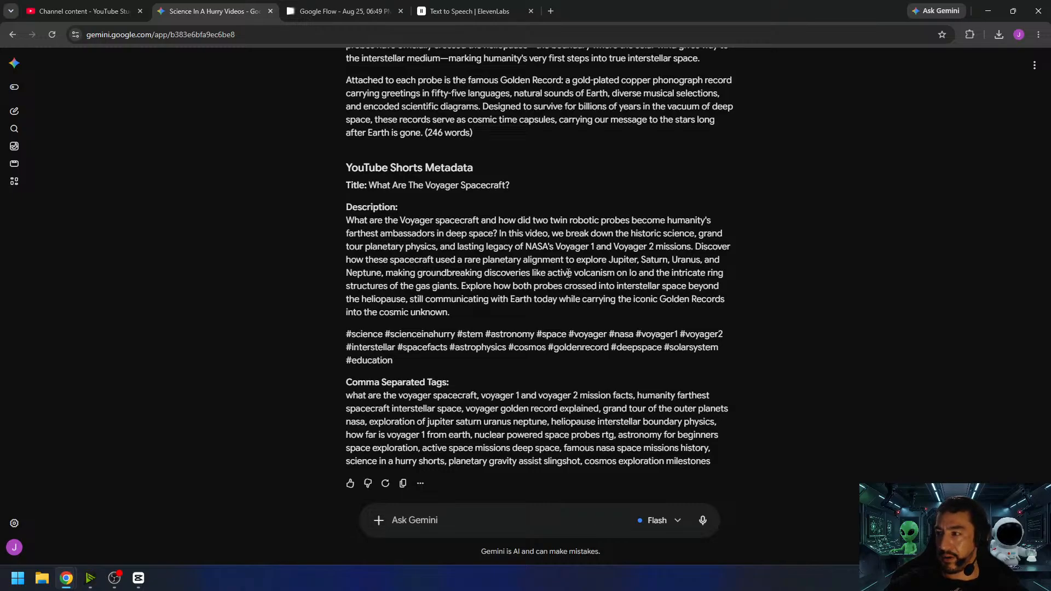
scroll(635, 268, "up", 4)
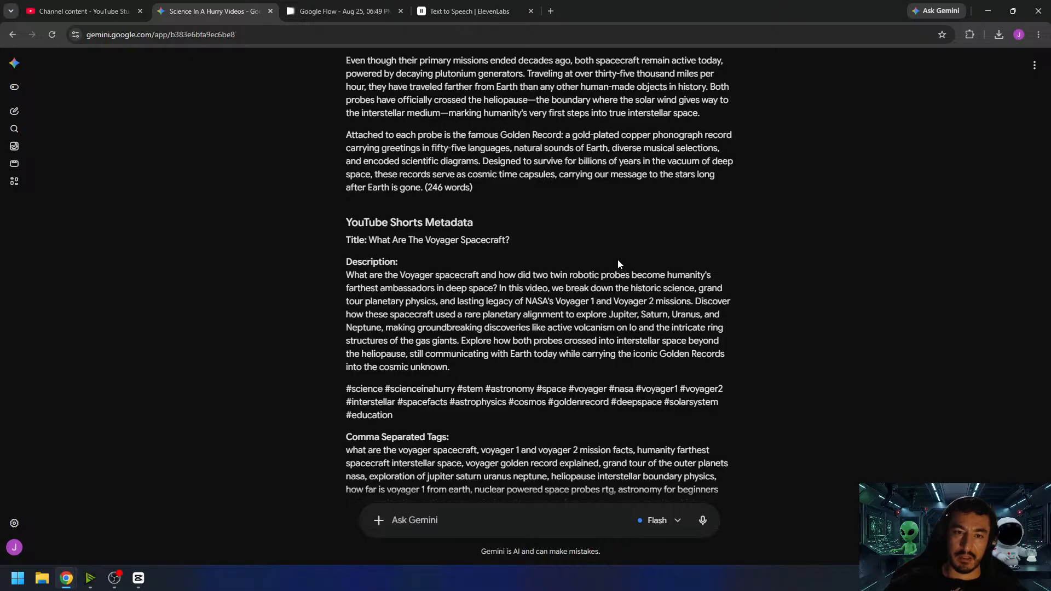
scroll(617, 257, "down", 1)
scroll(615, 259, "up", 2)
scroll(614, 259, "up", 5)
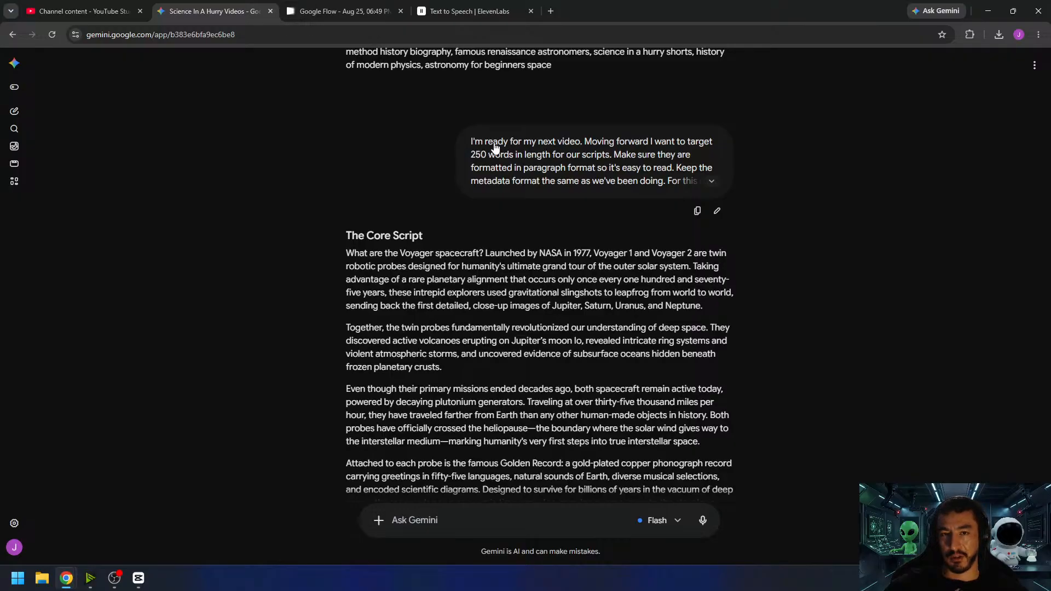
left_click_drag(471, 144, 684, 144)
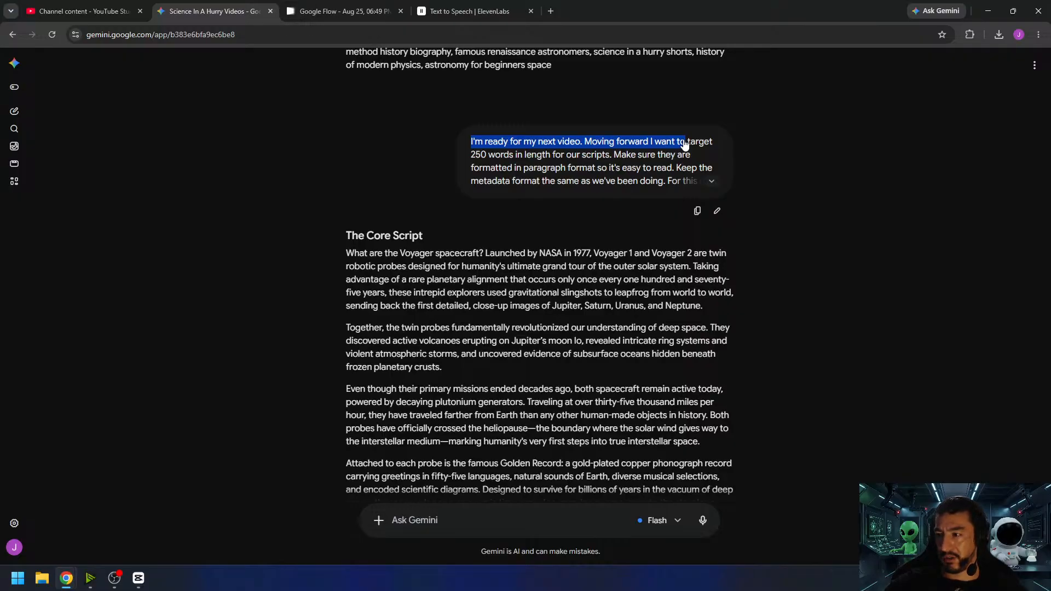
- Expand the full Voyager prompt in the chat, switch to YouTube Studio and show the channel's Shorts
left_click(683, 145)
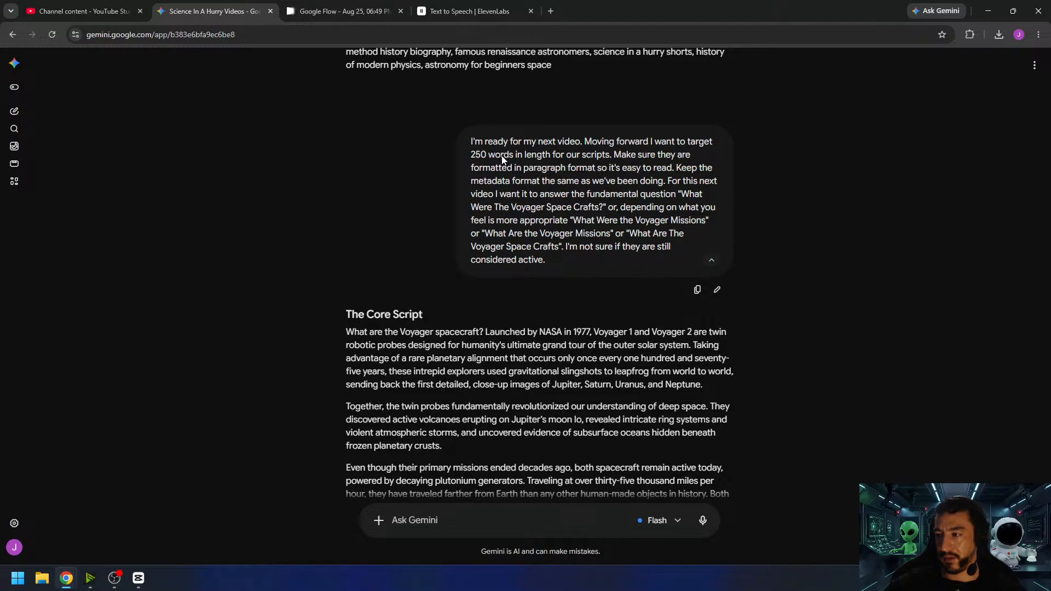
left_click(126, 11)
left_click(278, 140)
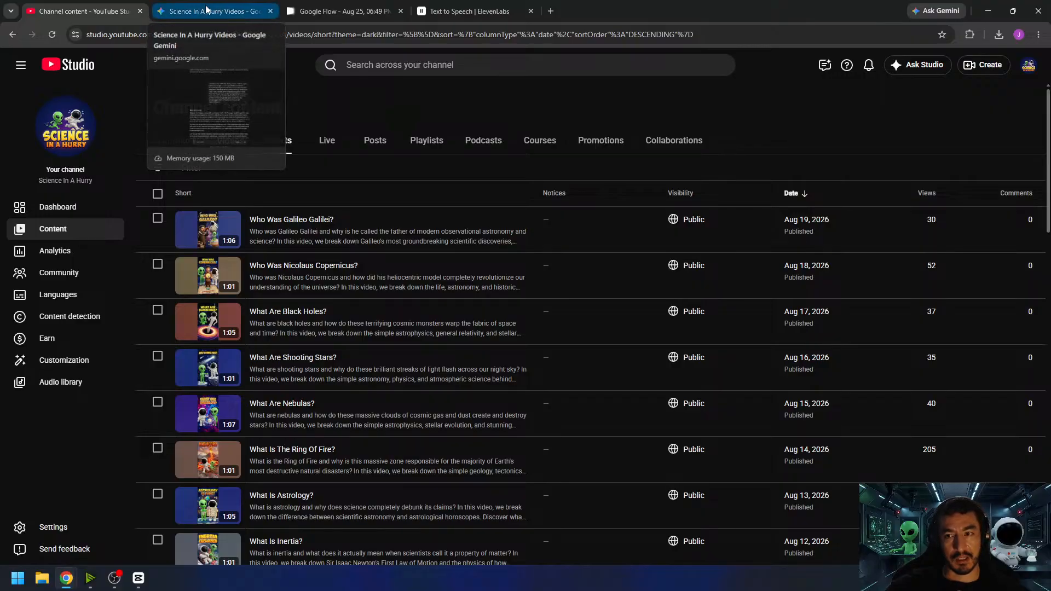
- Return to the Gemini chat and review the "Who Was Galileo Galilei?" script, highlighting its word count
left_click(219, 9)
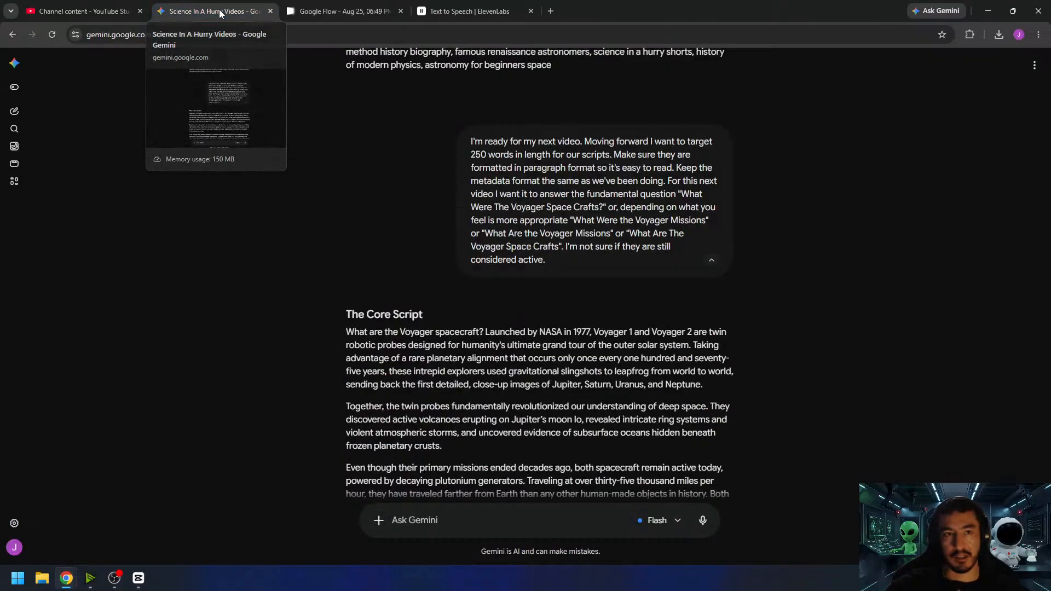
scroll(493, 251, "up", 10)
scroll(537, 272, "up", 3)
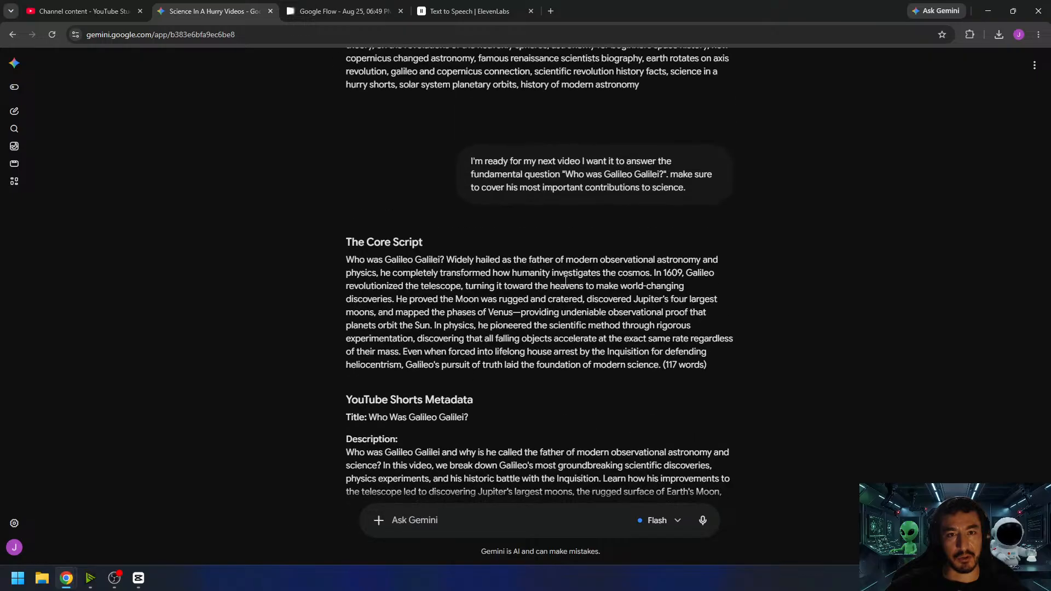
scroll(606, 266, "down", 4)
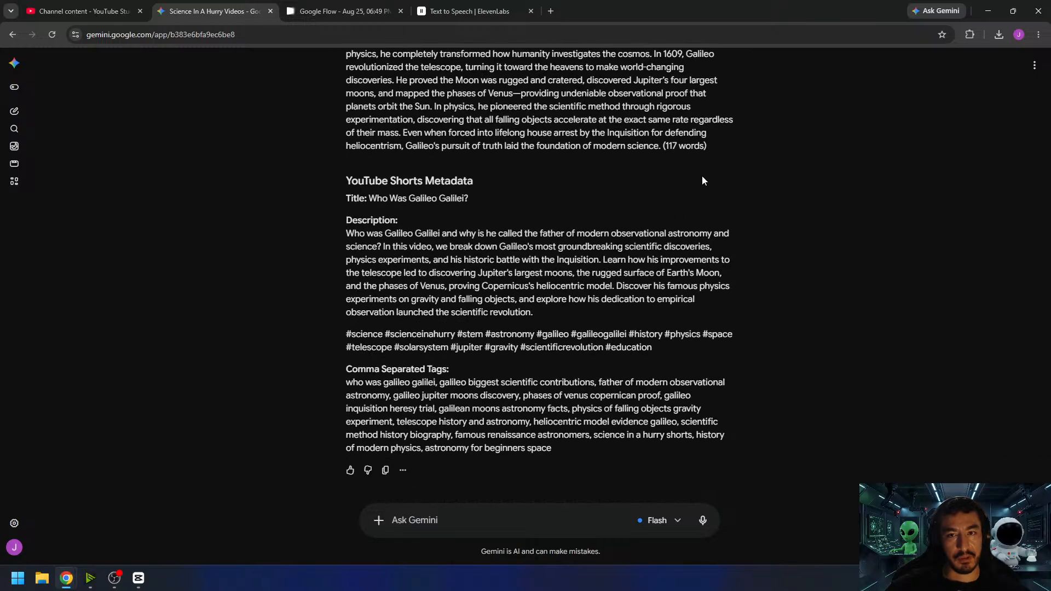
left_click_drag(667, 145, 705, 146)
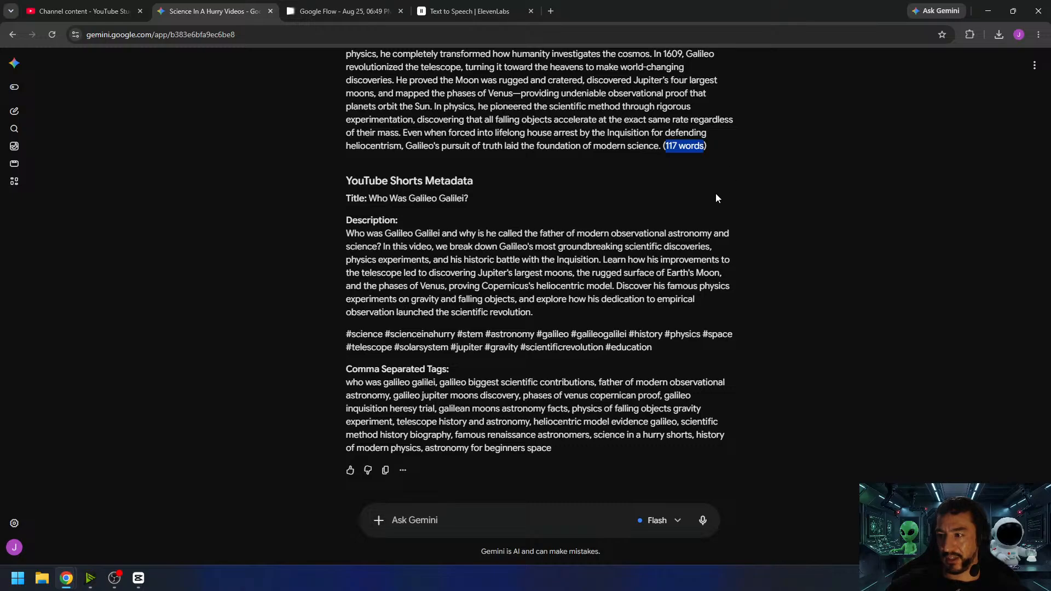
left_click(764, 230)
- Reread the Voyager prompt and the script written from it, highlighting the word count at the script's end
scroll(767, 224, "down", 6)
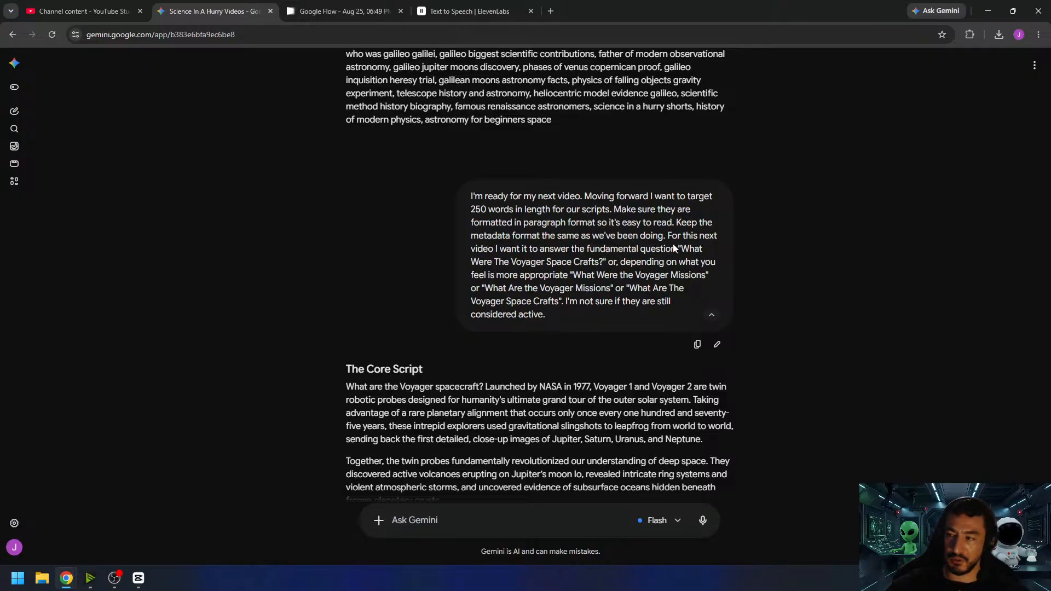
scroll(695, 236, "down", 2)
scroll(688, 249, "up", 2)
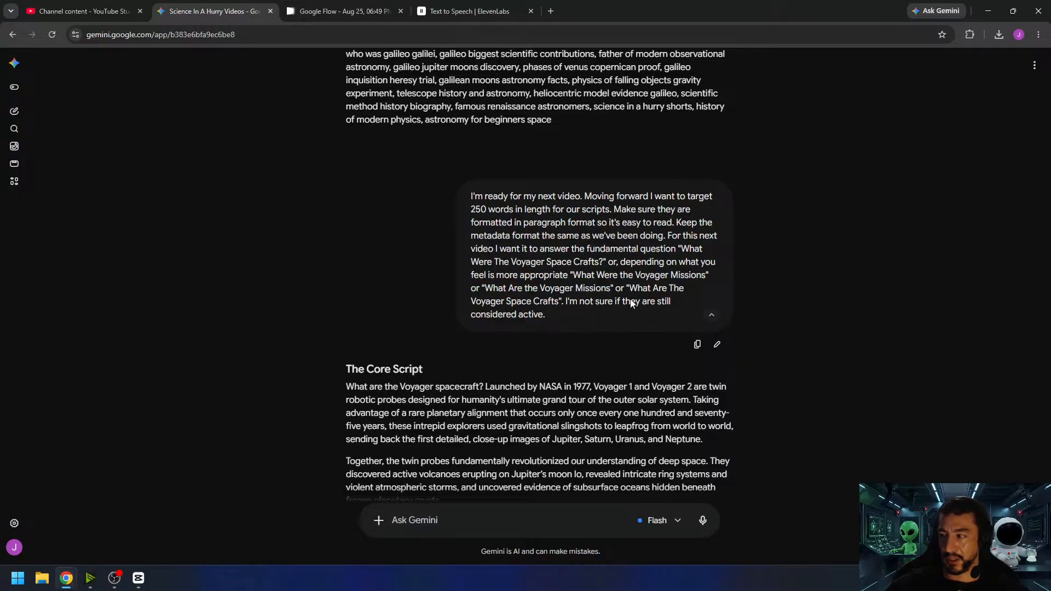
scroll(792, 254, "down", 1)
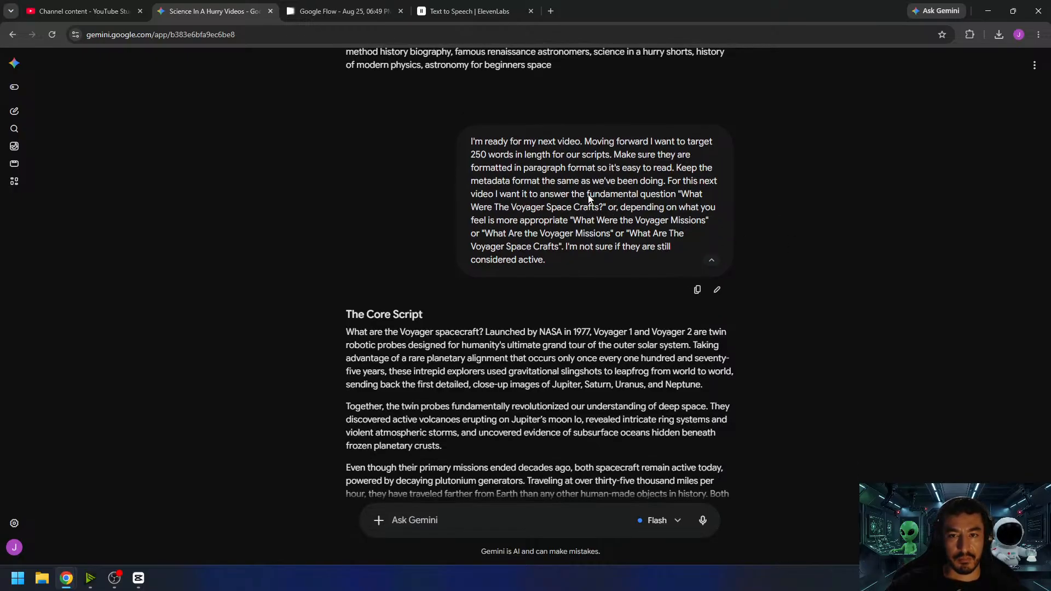
scroll(590, 198, "down", 10)
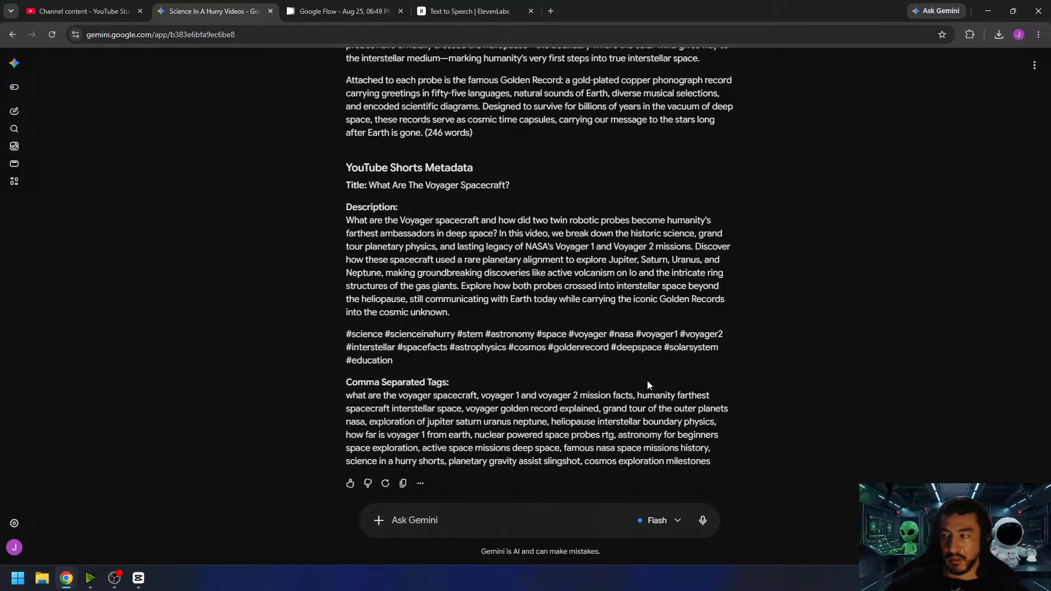
scroll(651, 328, "up", 4)
scroll(477, 200, "up", 3)
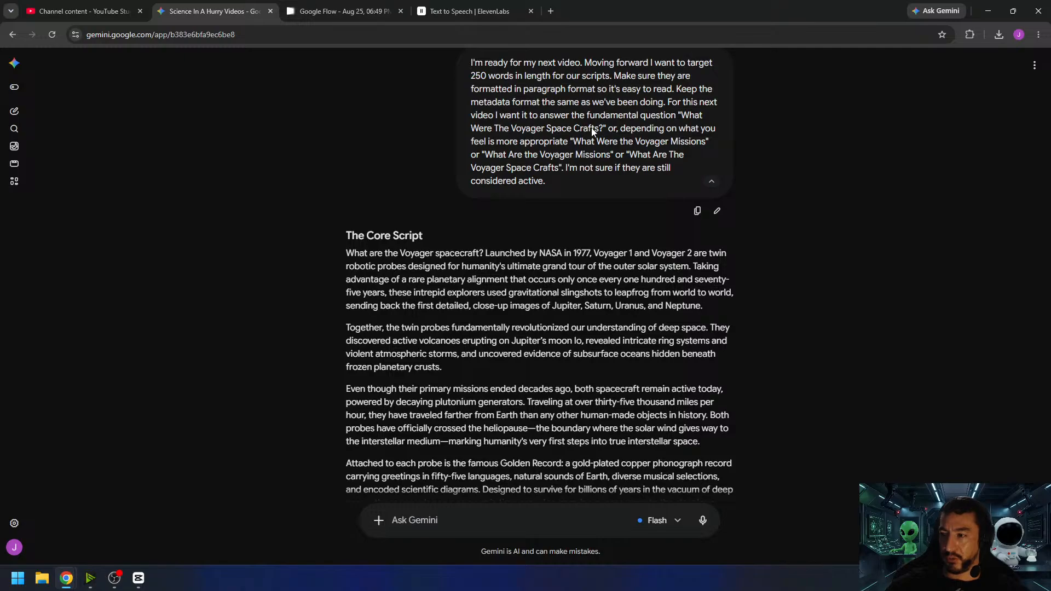
scroll(704, 181, "down", 3)
left_click_drag(346, 88, 425, 351)
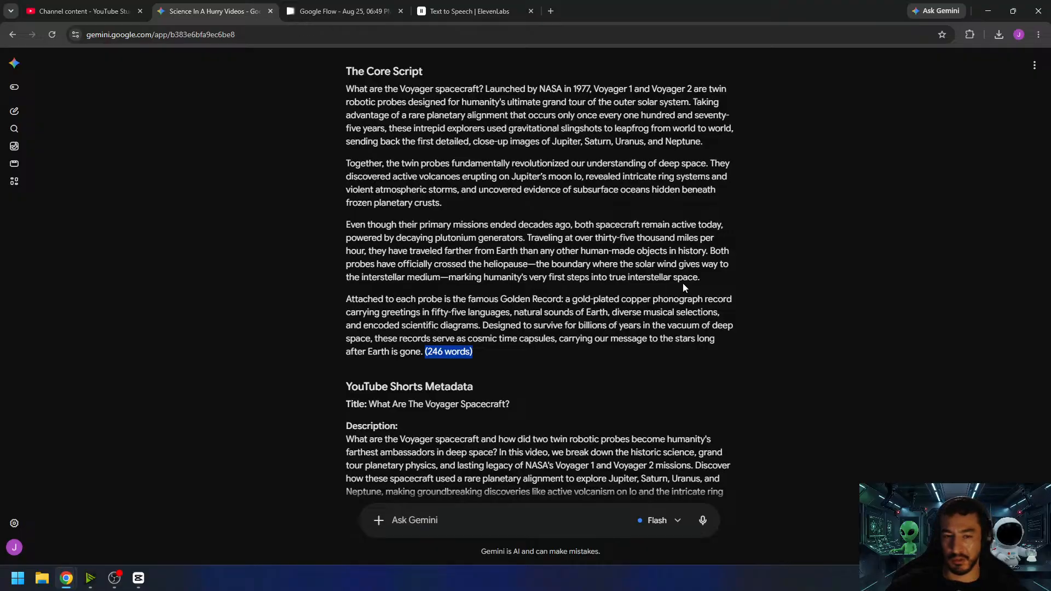
- Go over the Voyager video's YouTube Shorts metadata, highlighting the heading, the description and the comma-separated tags
scroll(620, 271, "down", 4)
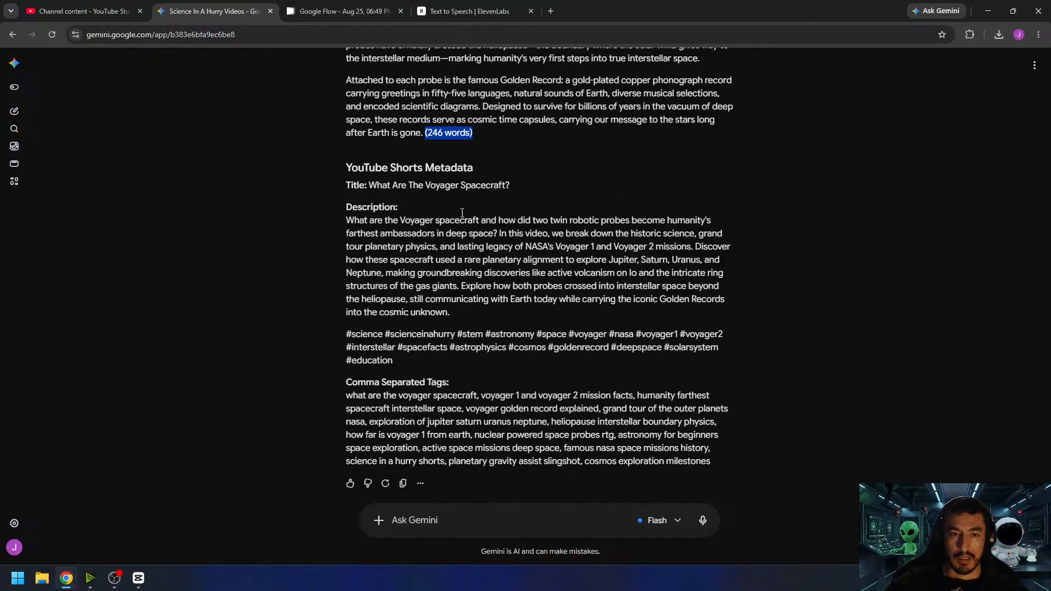
left_click(359, 172)
left_click_drag(345, 168, 468, 166)
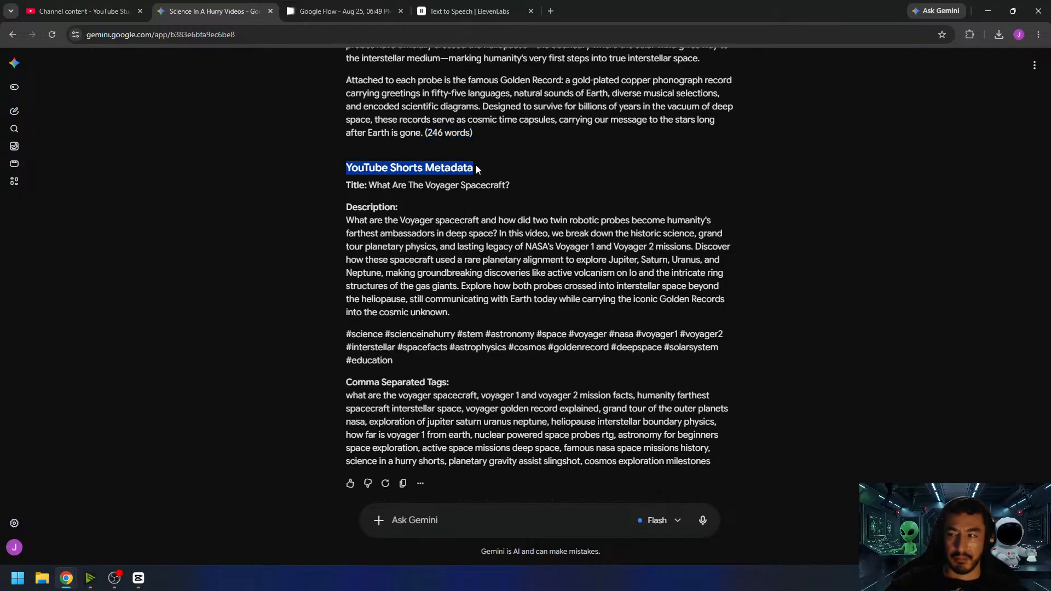
left_click_drag(346, 185, 416, 221)
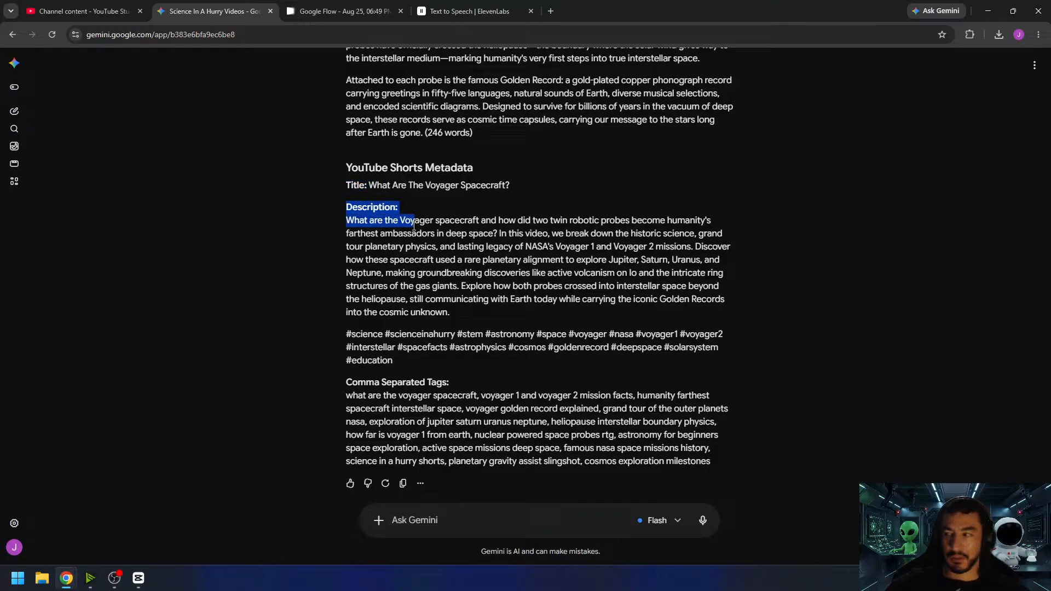
left_click_drag(346, 395, 509, 433)
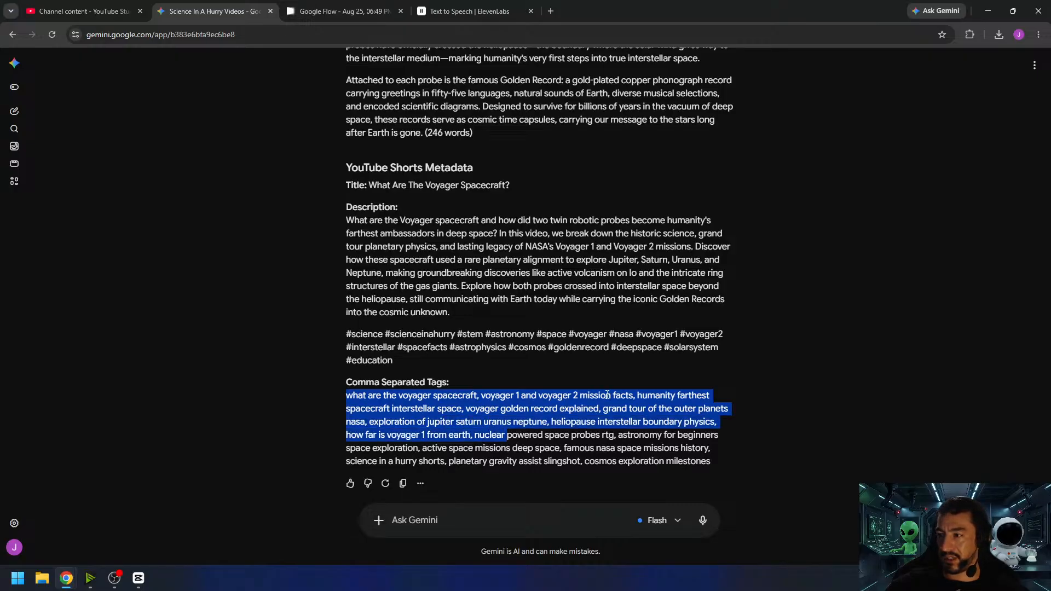
left_click(614, 419)
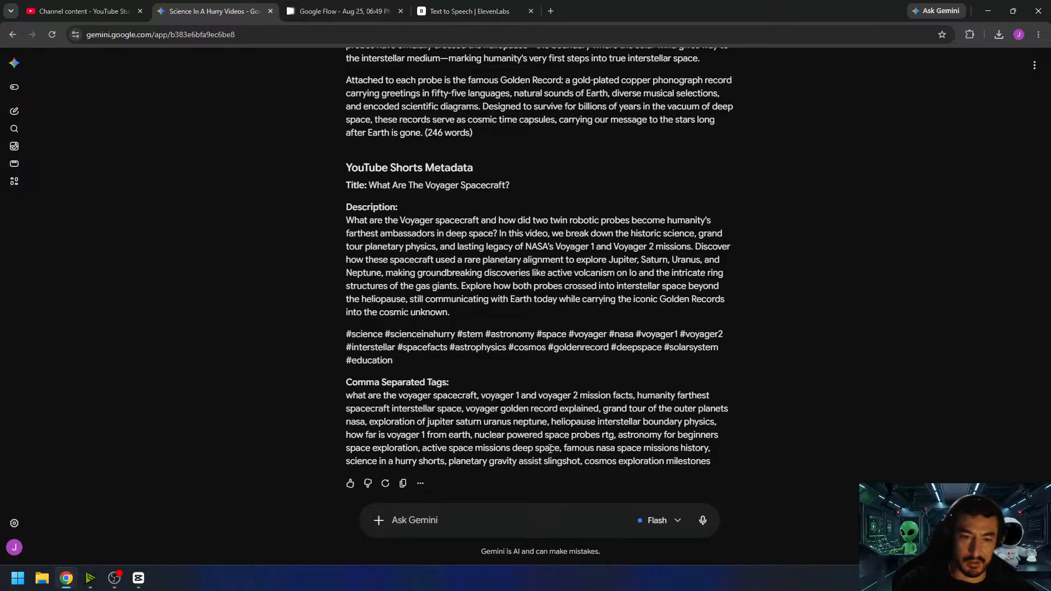
- Draft the prompt "I'm ready for my next video. I would like it to answer the fundamental question "Who Was Nikola Tesla?""
type("I'm r")
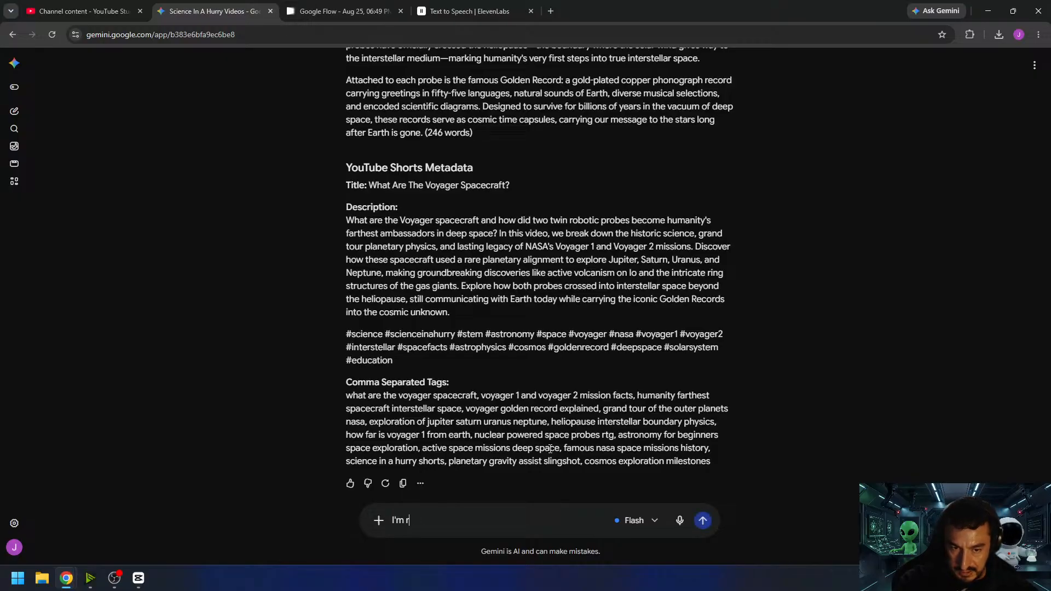
type("eady for my next")
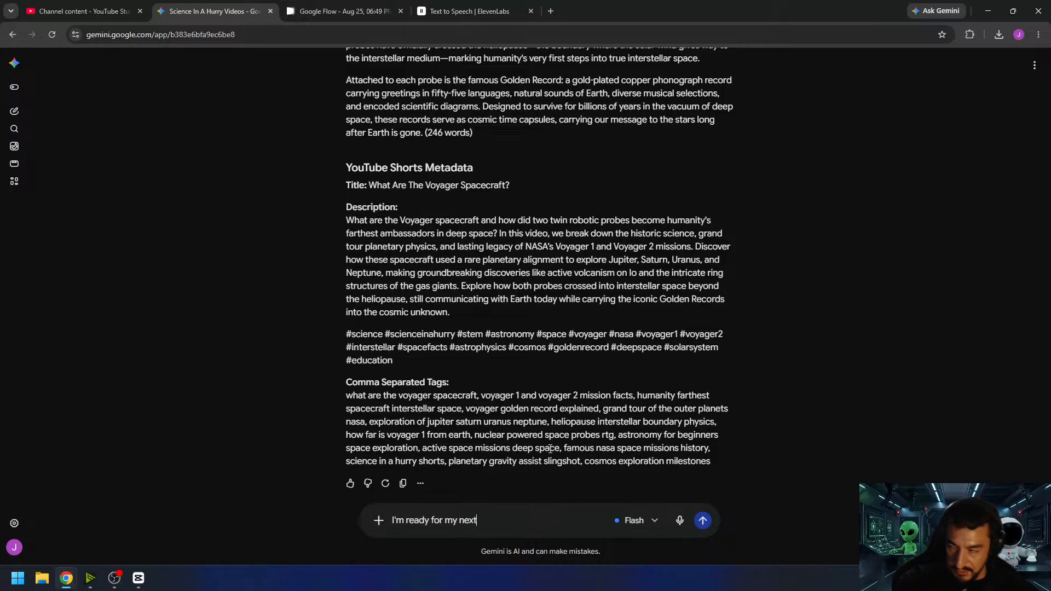
type(" video. I wou")
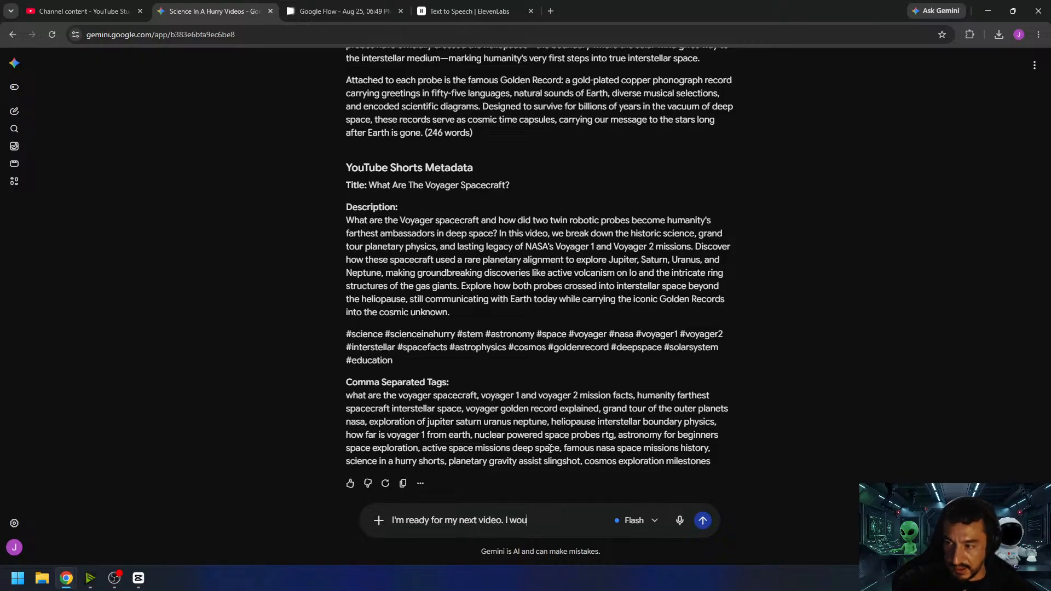
type("ld like it to ans")
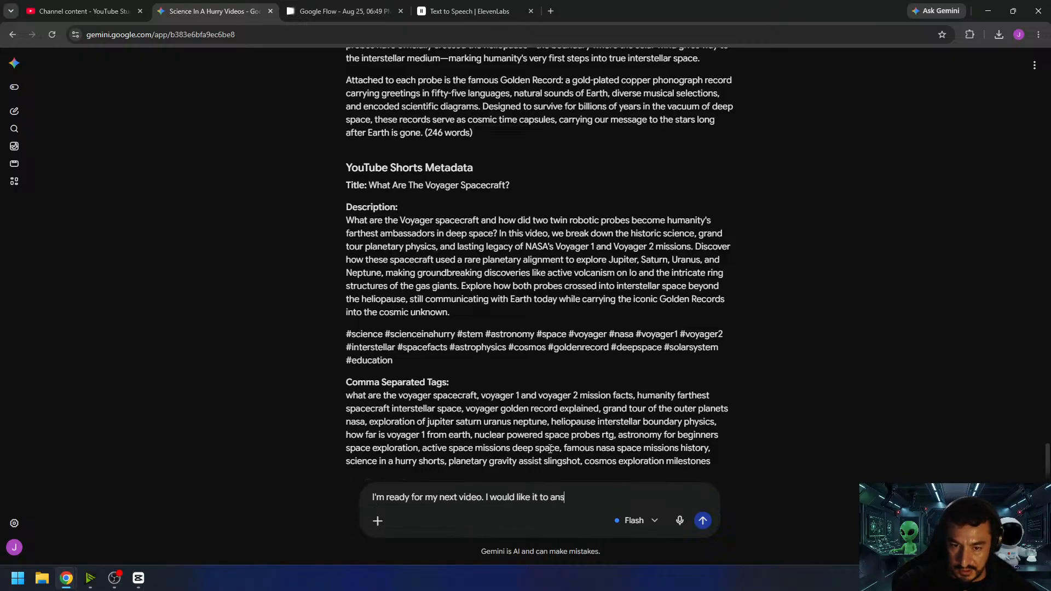
type("wer the fundame")
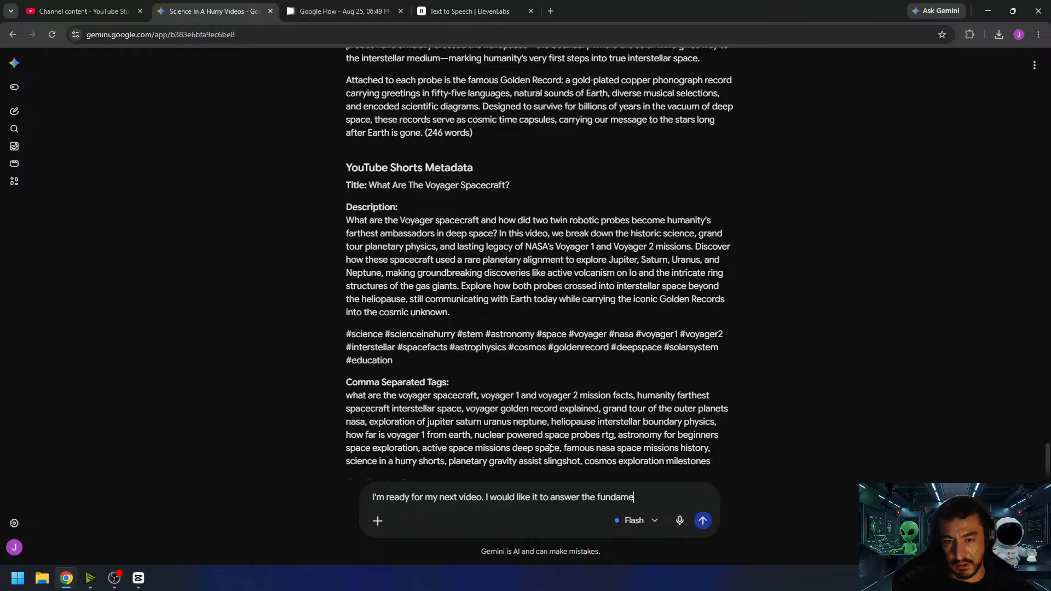
type("ntal question \"Who Is ")
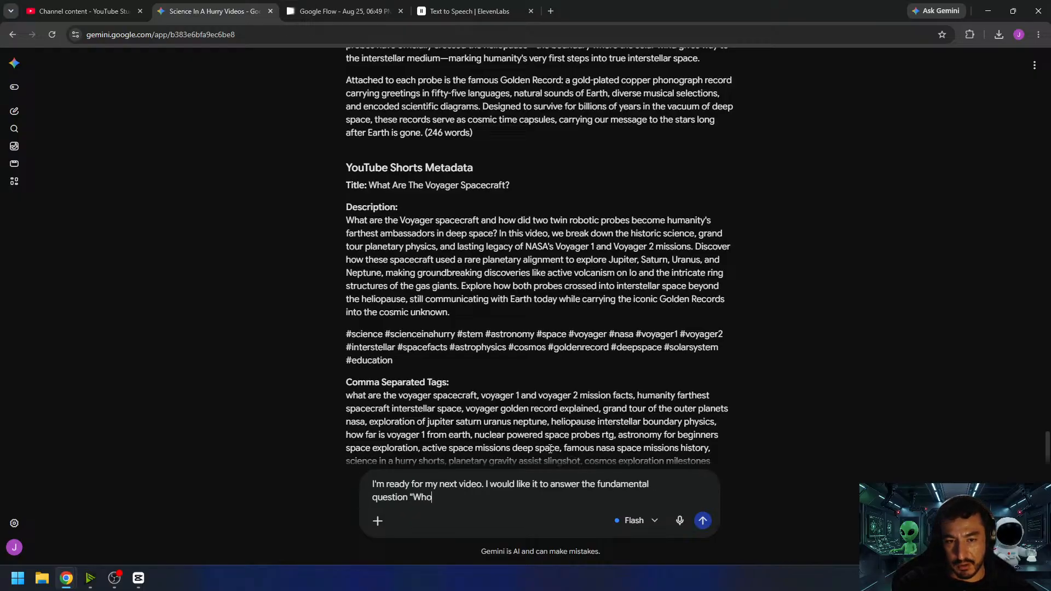
type("Nikol")
key("BackSpace")
key("BackSpace")
key("BackSpace")
key("BackSpace")
key("BackSpace")
key("BackSpace")
key("BackSpace")
key("BackSpace")
type("Wa")
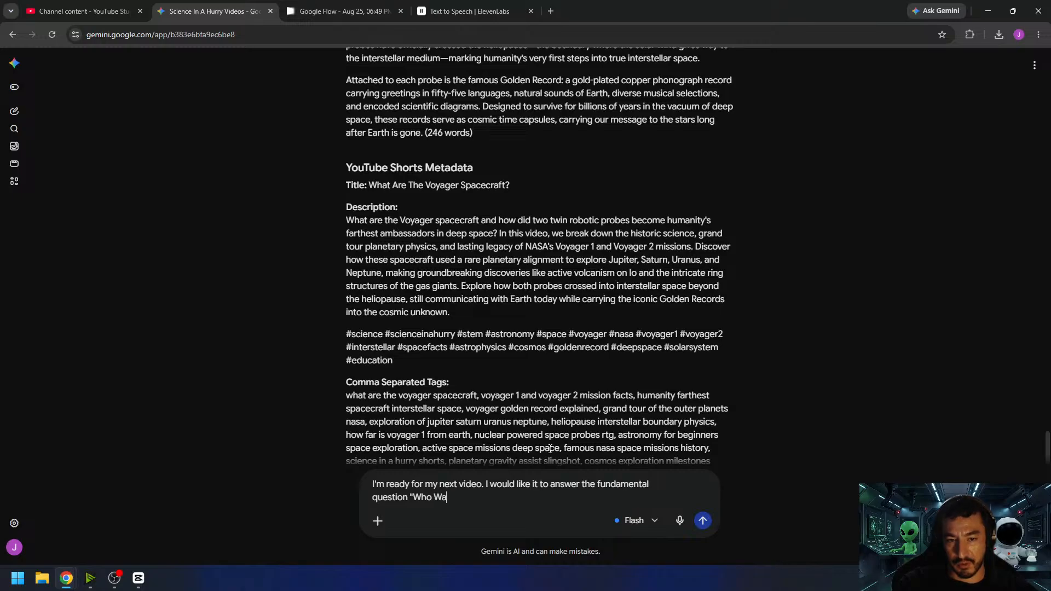
type("s Nikola ")
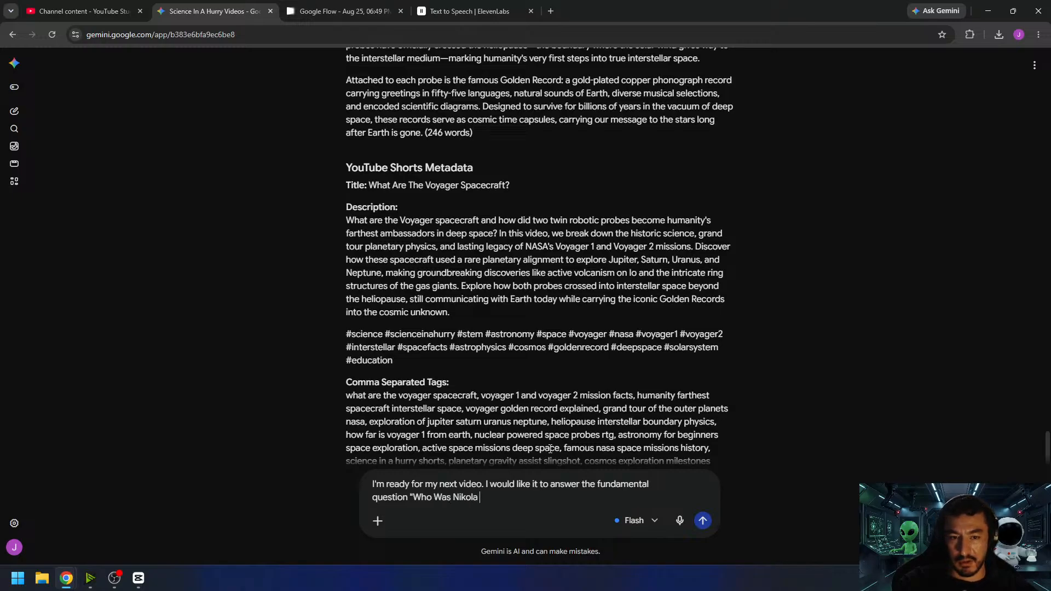
type("Tesla?\"")
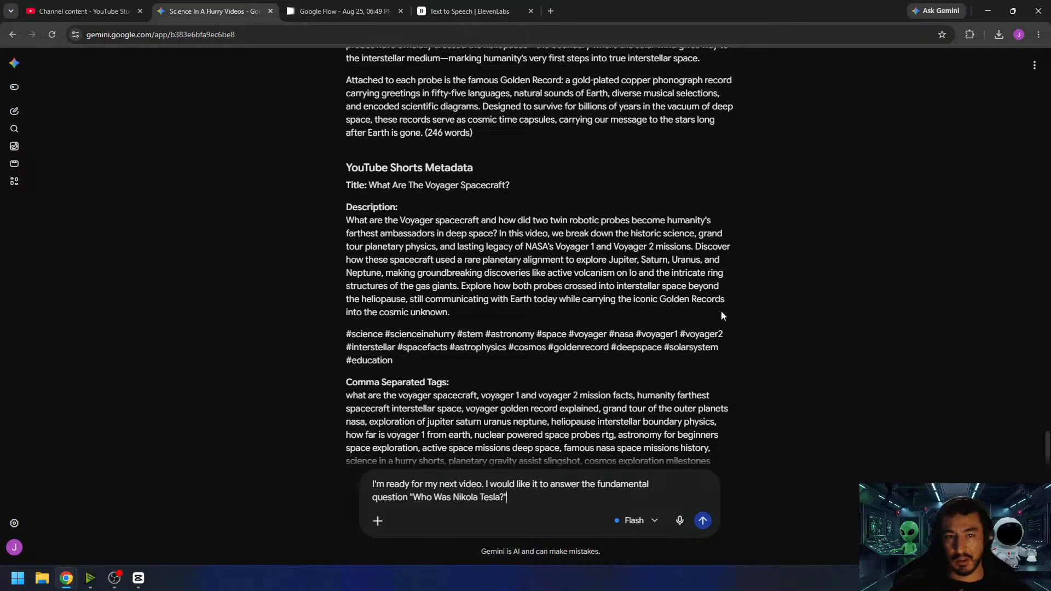
- Highlight the title "What Are The Voyager Spacecraft?" in the metadata as an example of a question-style title
left_click_drag(369, 187, 511, 188)
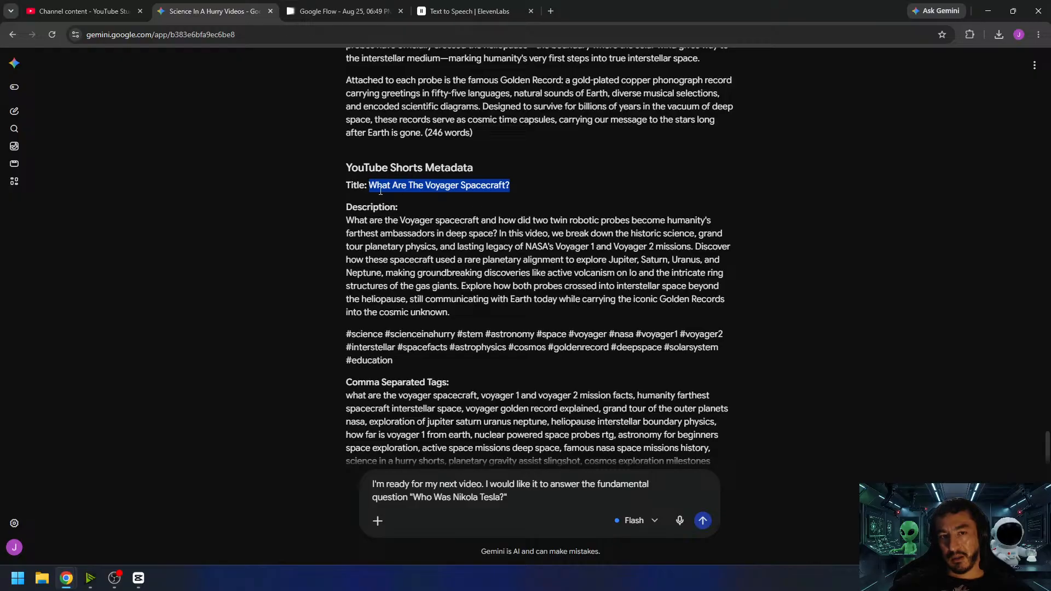
left_click(446, 216)
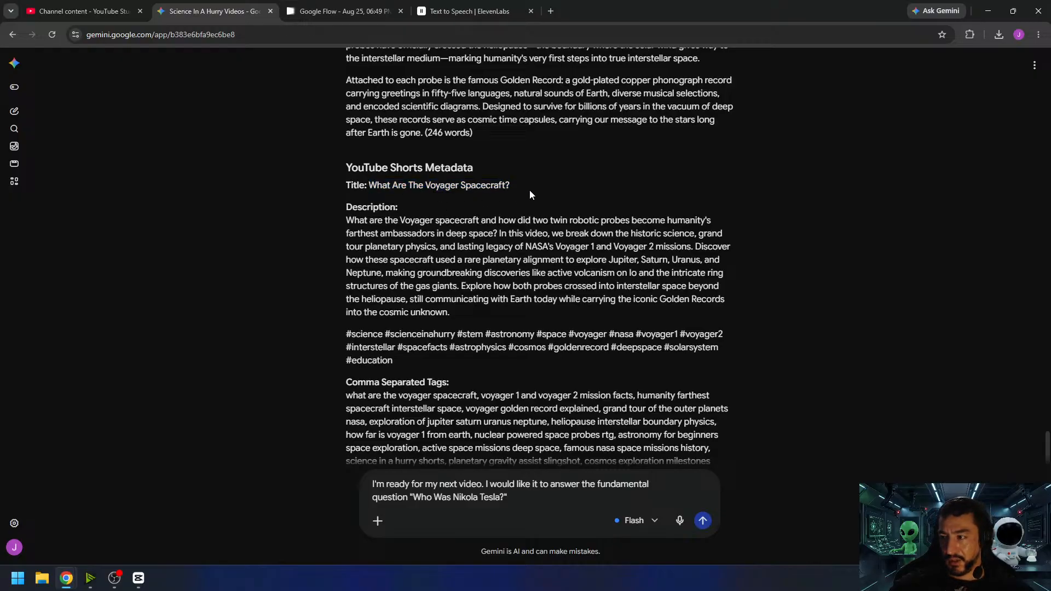
left_click_drag(368, 187, 519, 195)
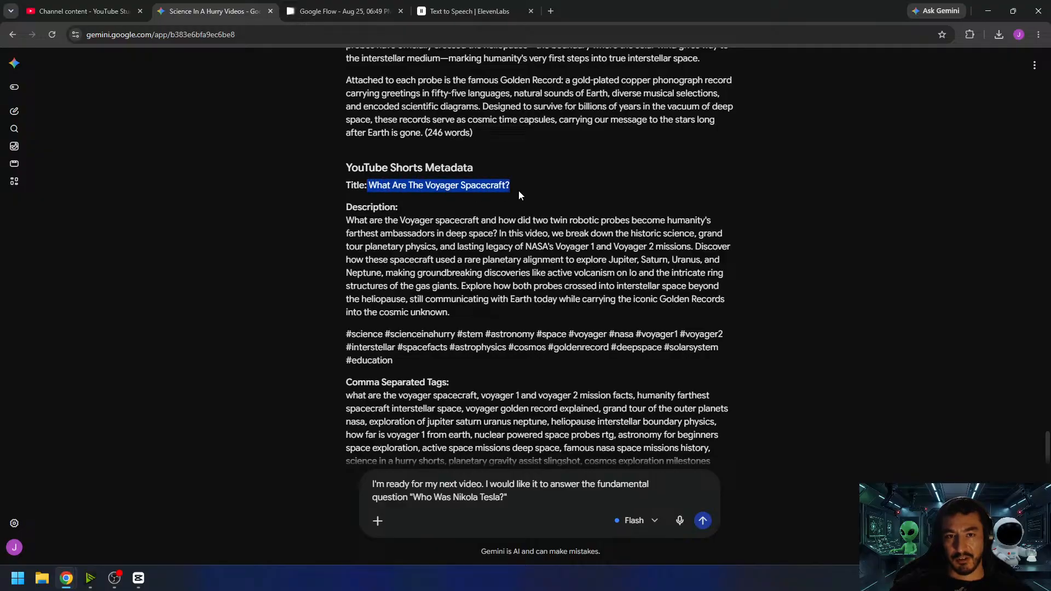
scroll(452, 202, "up", 5)
scroll(452, 201, "down", 5)
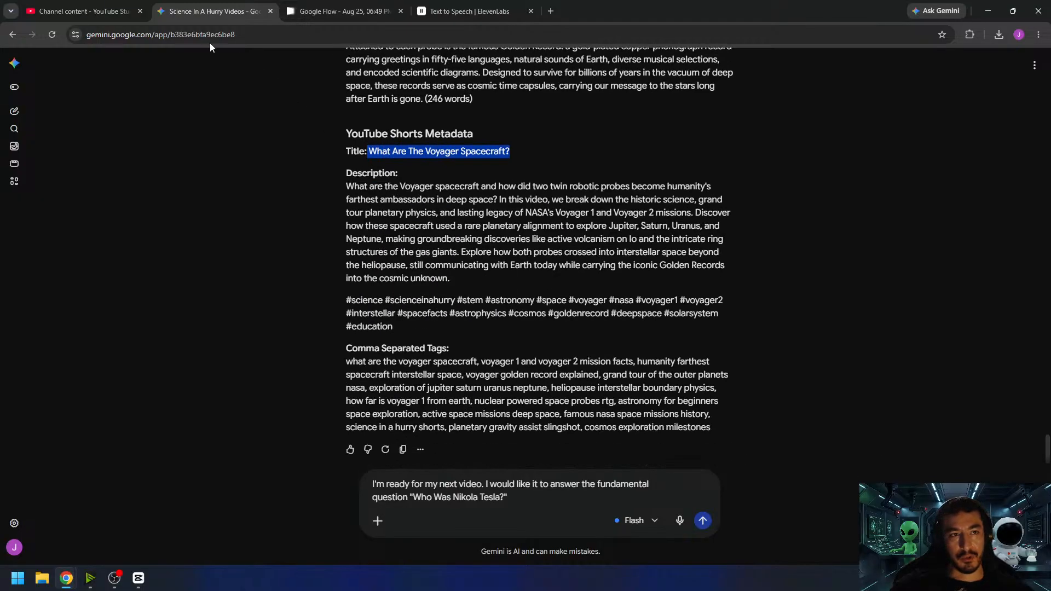
- Switch to YouTube Studio and browse the channel's Shorts, comparing their question titles, publication dates and view counts
left_click(82, 11)
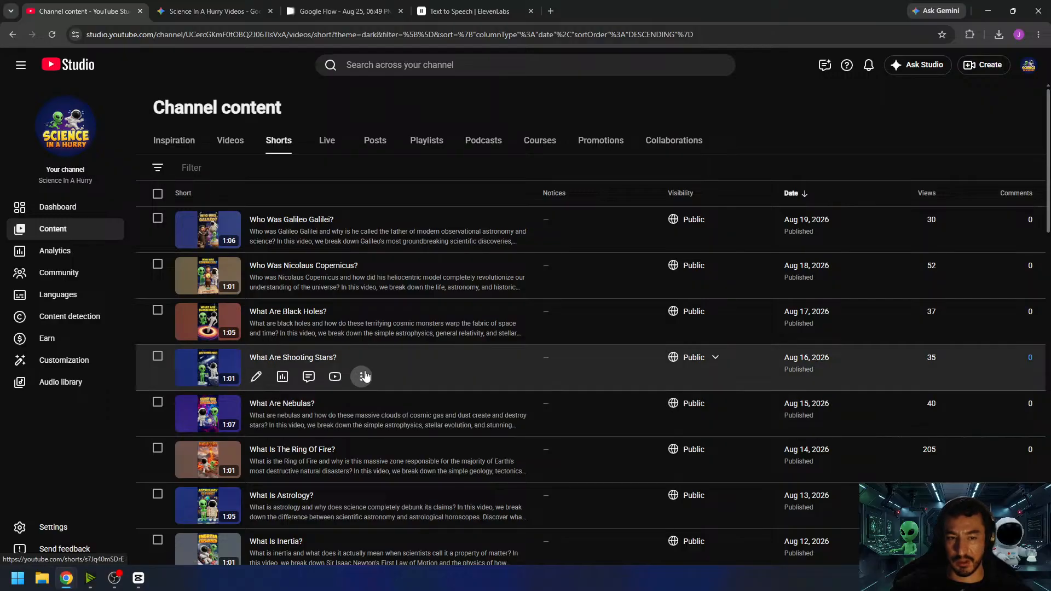
scroll(361, 376, "down", 1)
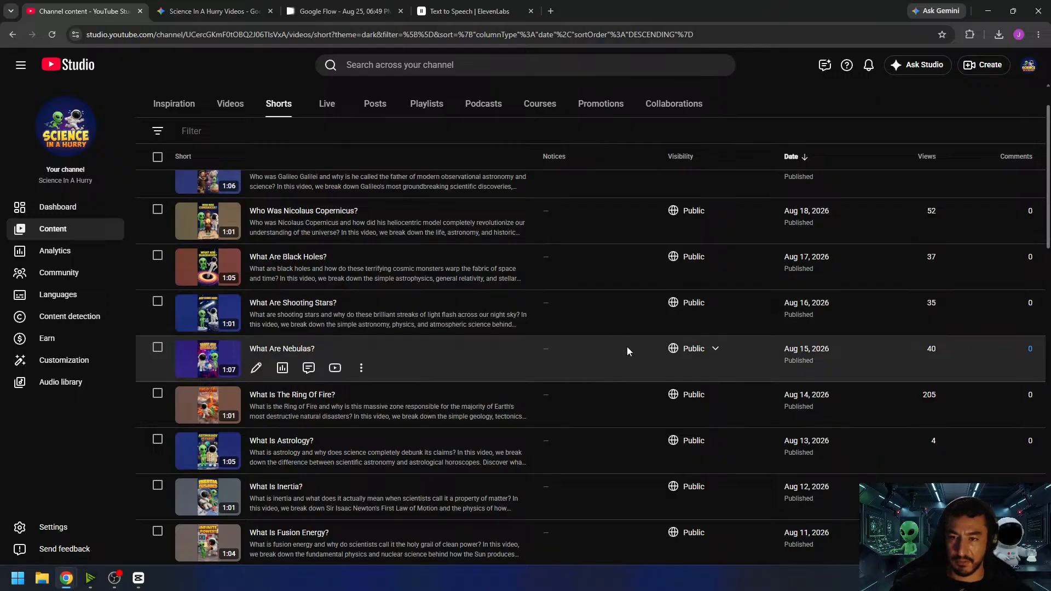
scroll(911, 240, "up", 2)
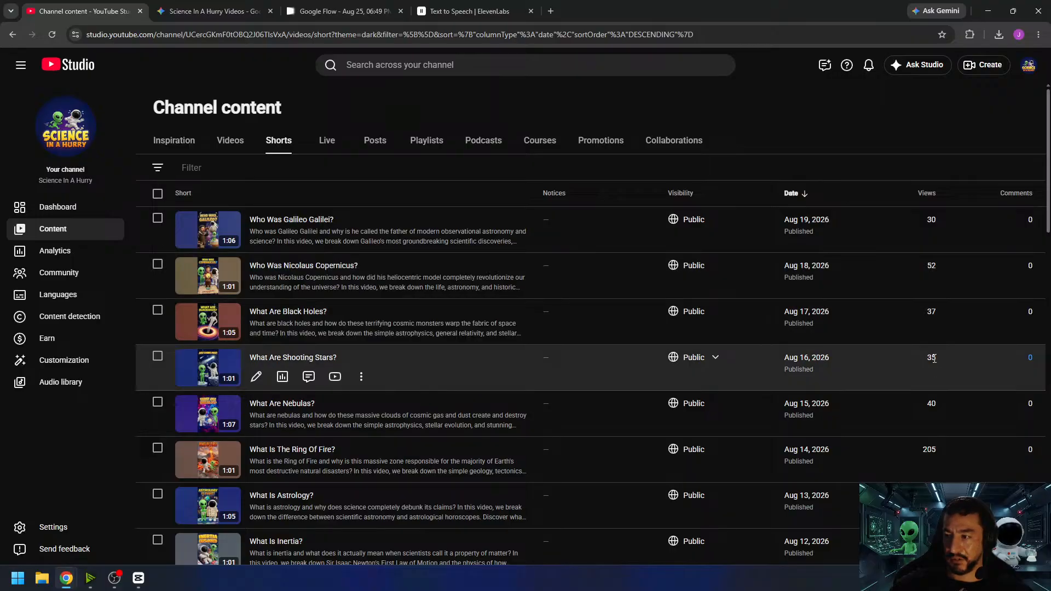
scroll(938, 405, "down", 2)
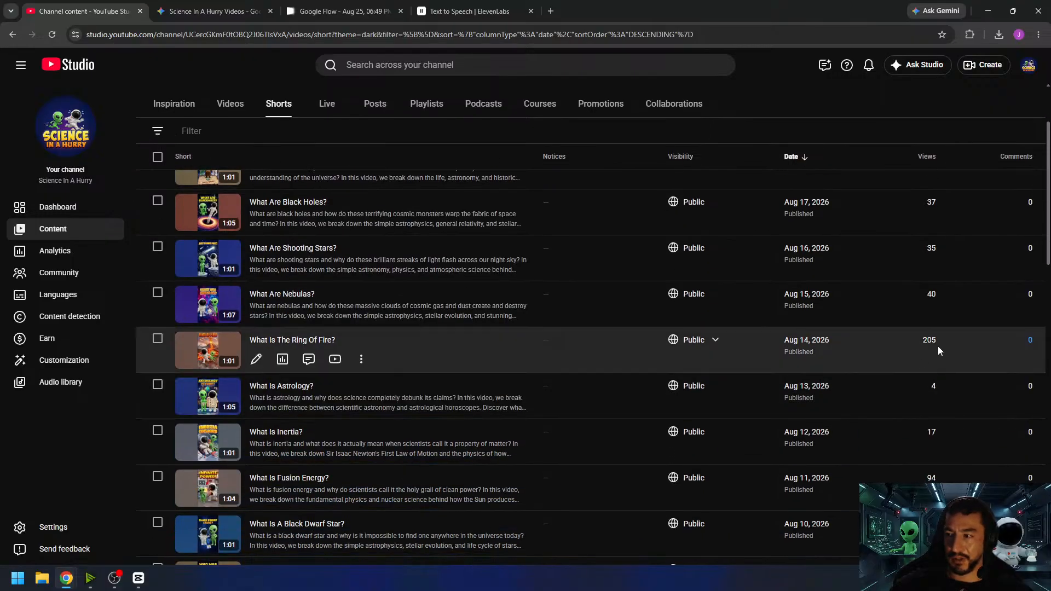
scroll(628, 399, "down", 1)
scroll(769, 392, "down", 2)
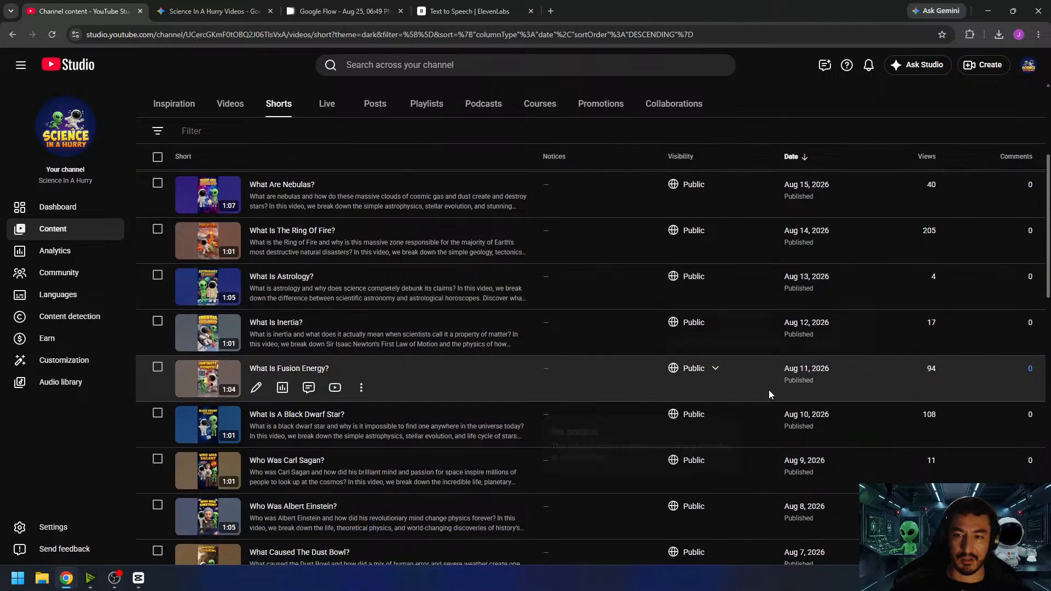
- Browse further down the channel's Shorts to the early August videos and return to the newest ones
scroll(876, 416, "down", 3)
scroll(887, 425, "down", 1)
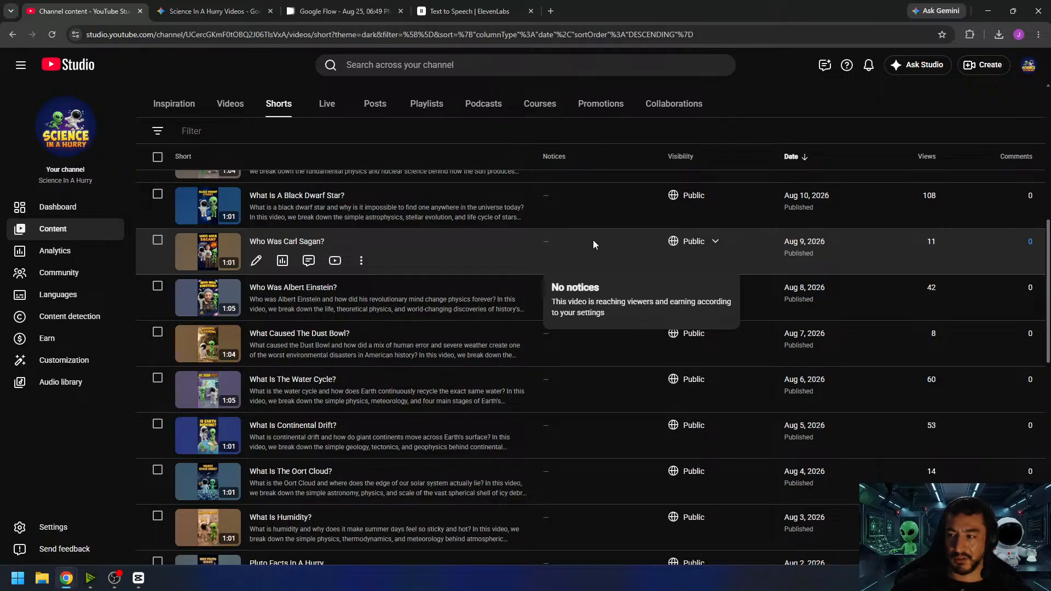
scroll(628, 248, "up", 8)
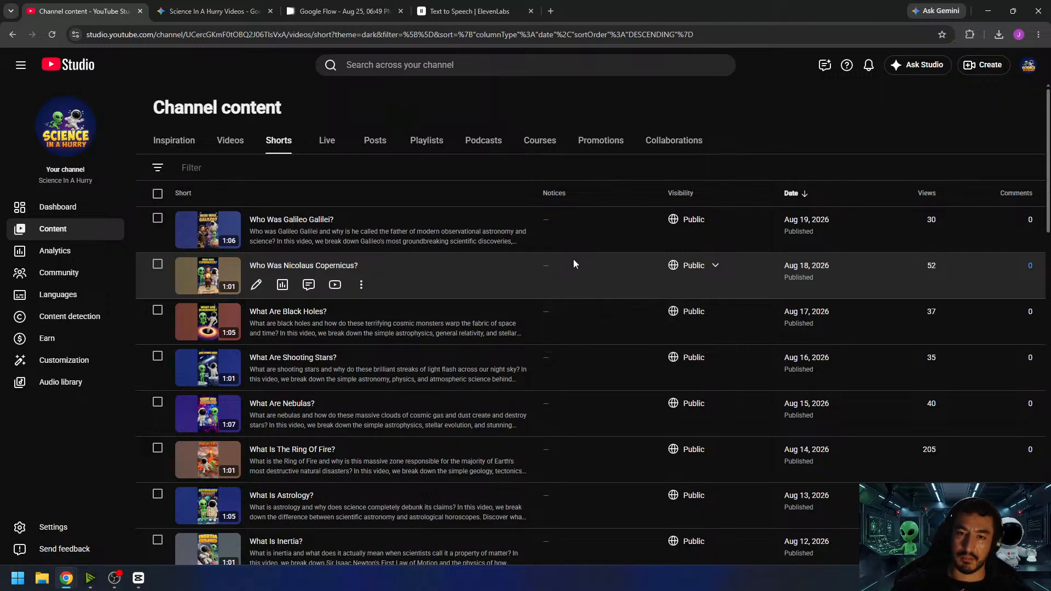
mouse_move(580, 279)
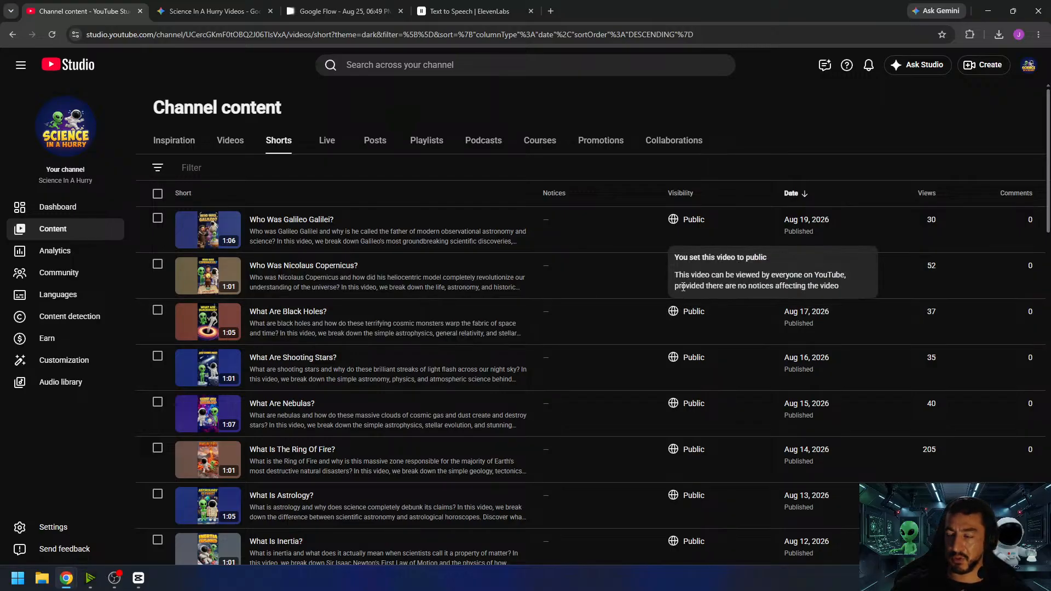
left_click(718, 174)
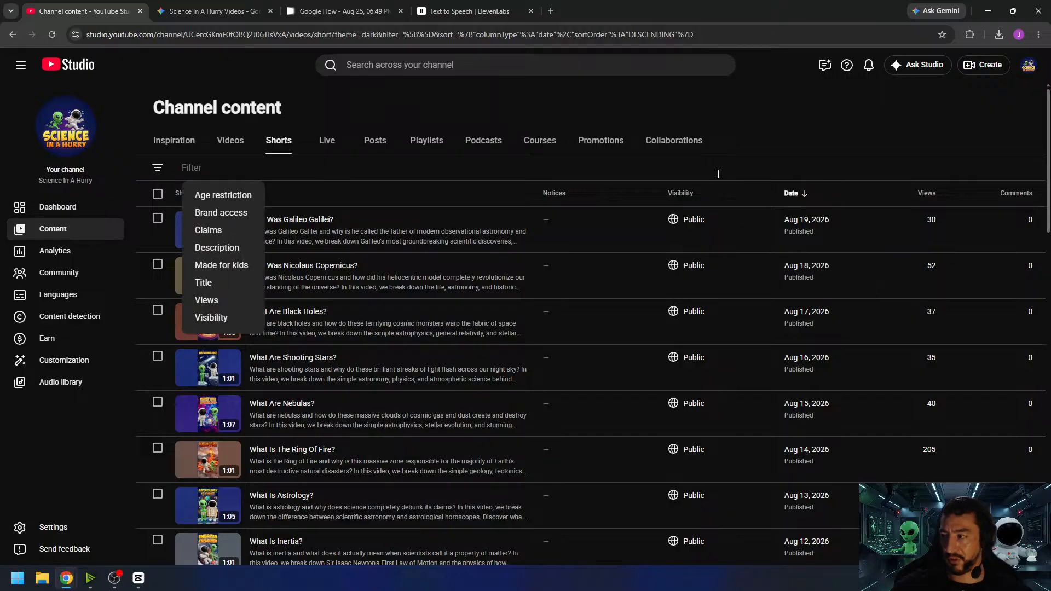
left_click(764, 142)
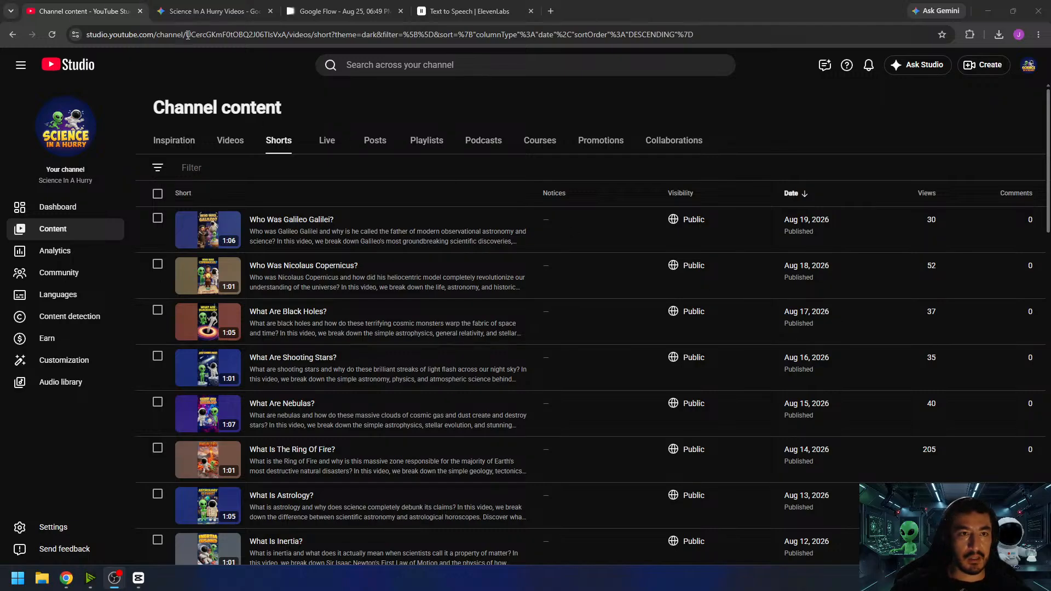
- Return to the Gemini chat and submit the drafted prompt asking for a video answering "Who Was Nikola Tesla?"
left_click(212, 14)
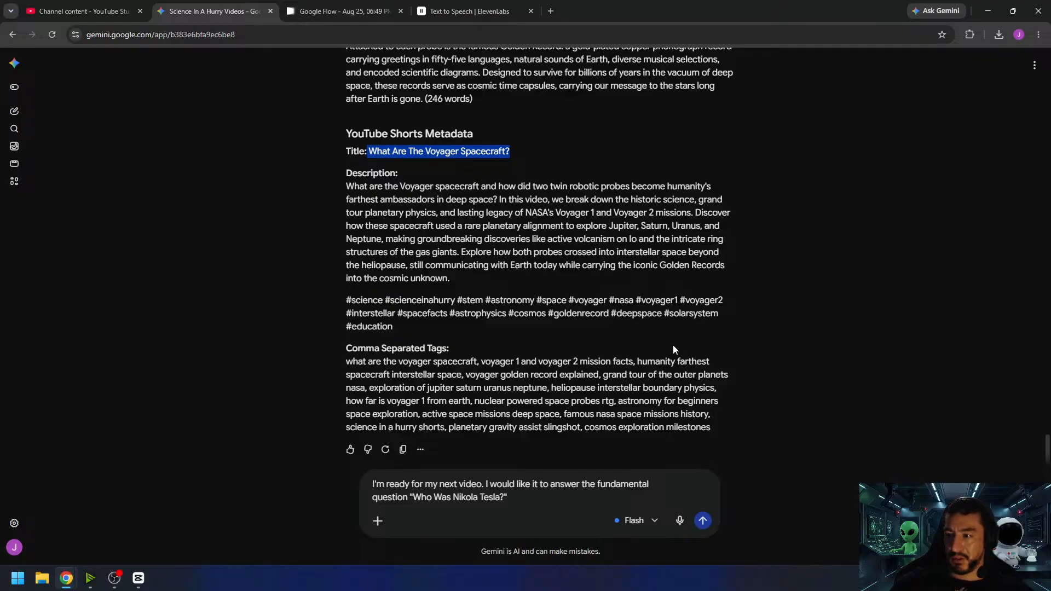
left_click(538, 496)
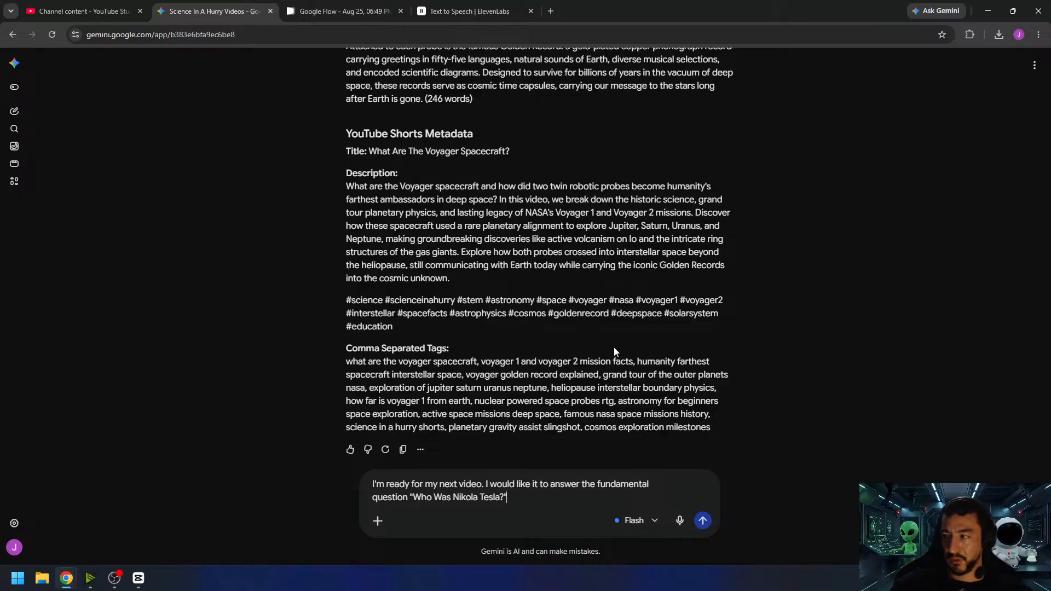
left_click(704, 521)
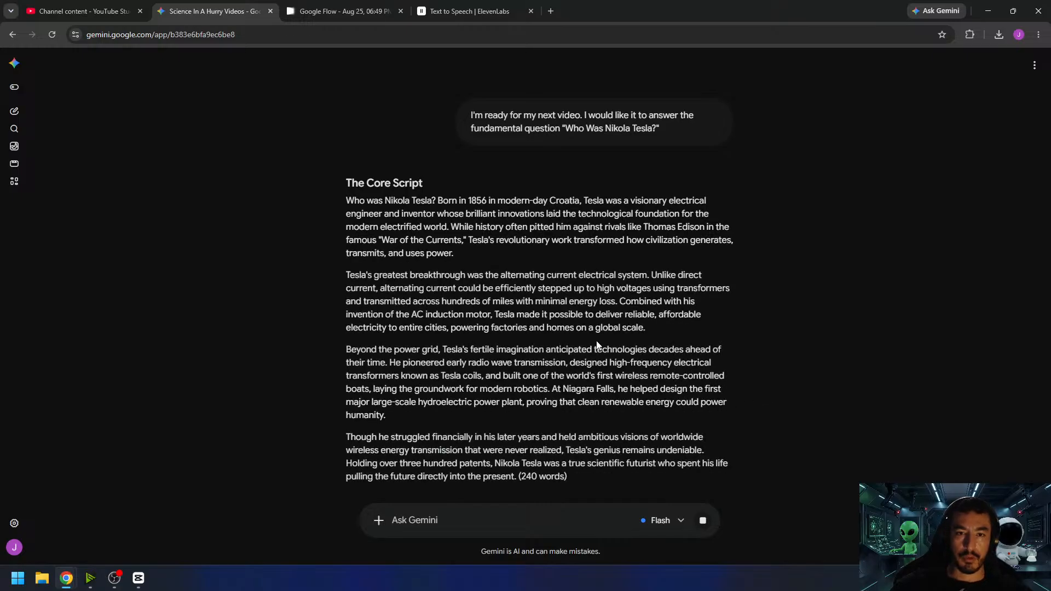
- Skim the generated Tesla script and metadata, and highlight the question "Who was Nikola Tesla?" in both the script's opening and the prompt
scroll(596, 340, "down", 3)
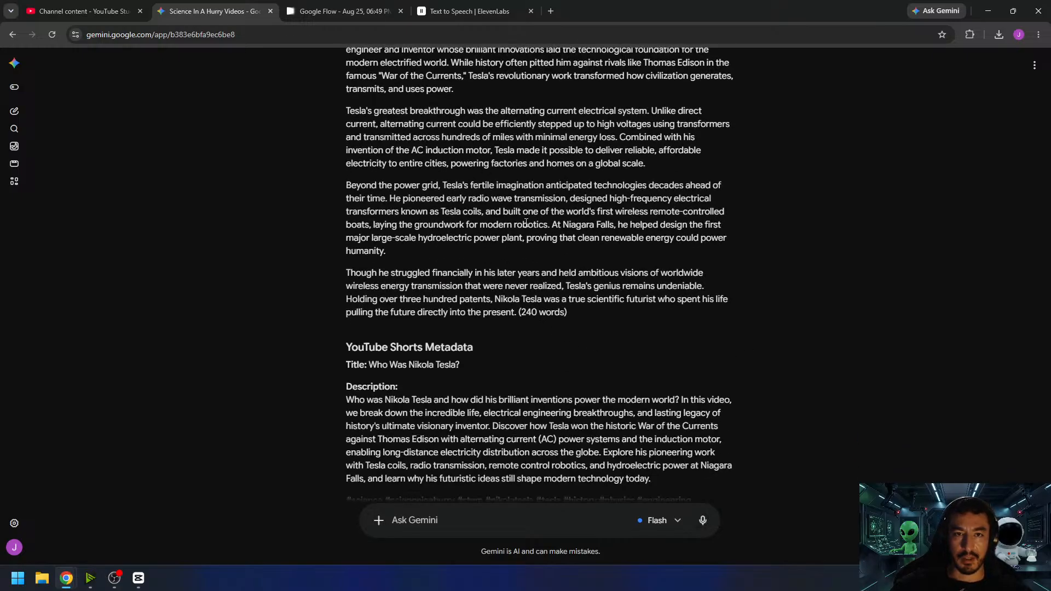
scroll(602, 272, "up", 4)
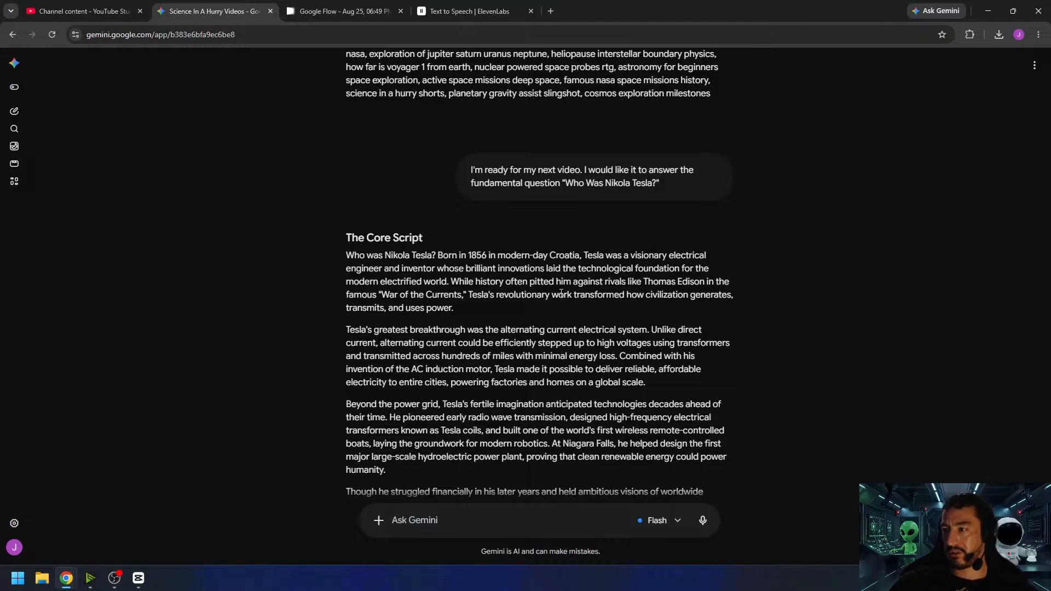
scroll(629, 312, "down", 1)
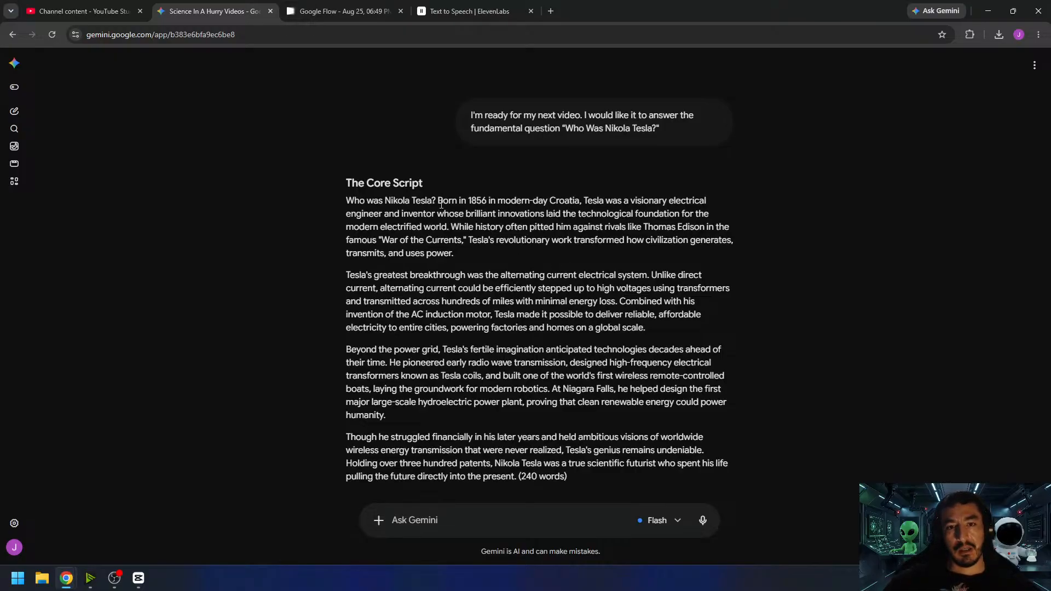
left_click_drag(439, 201, 346, 201)
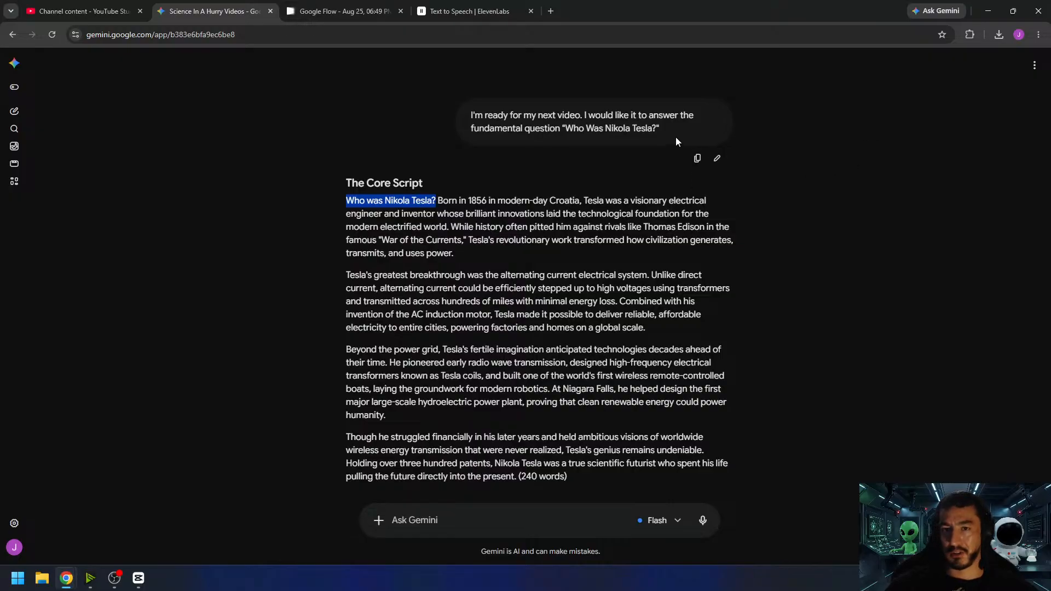
left_click_drag(659, 128, 568, 130)
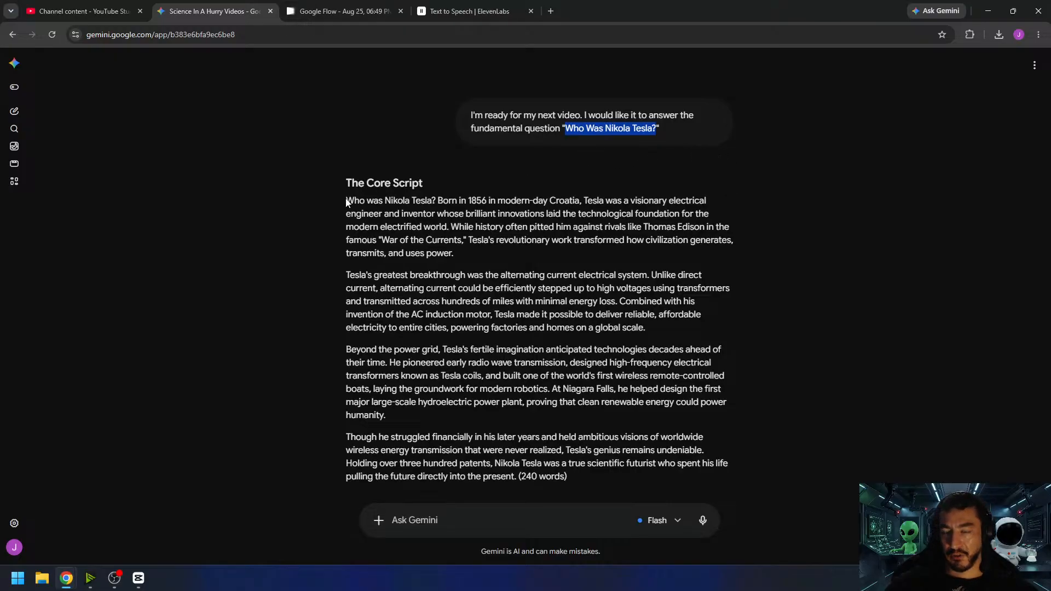
left_click_drag(346, 203, 438, 200)
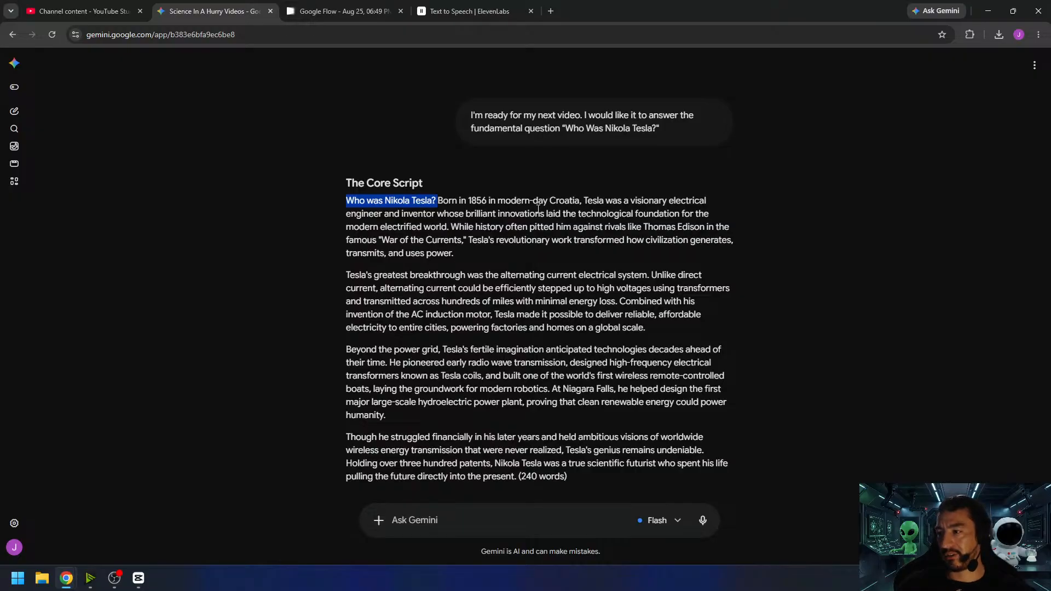
left_click(469, 207)
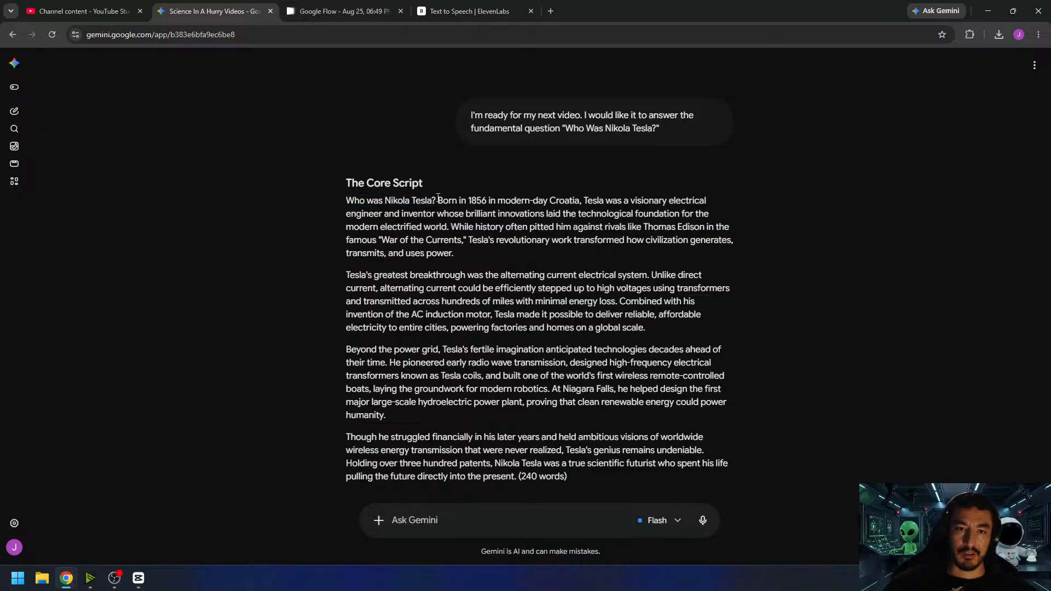
- Highlight the first paragraph's claims about Tesla's birth in modern-day Croatia and the "War of the Currents" rivalry with Thomas Edison
left_click_drag(439, 200, 581, 200)
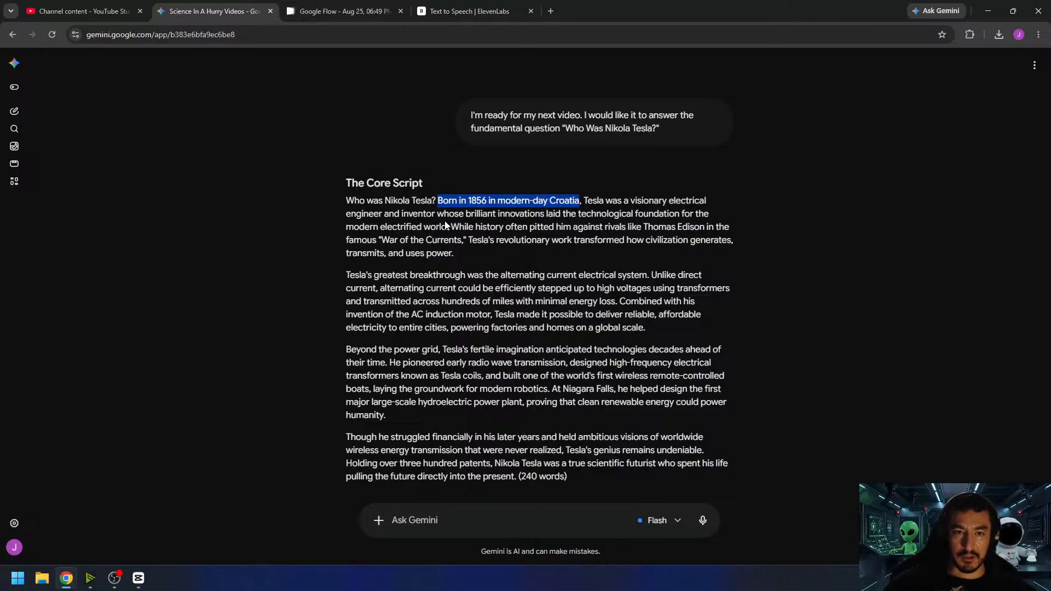
left_click_drag(451, 226, 476, 239)
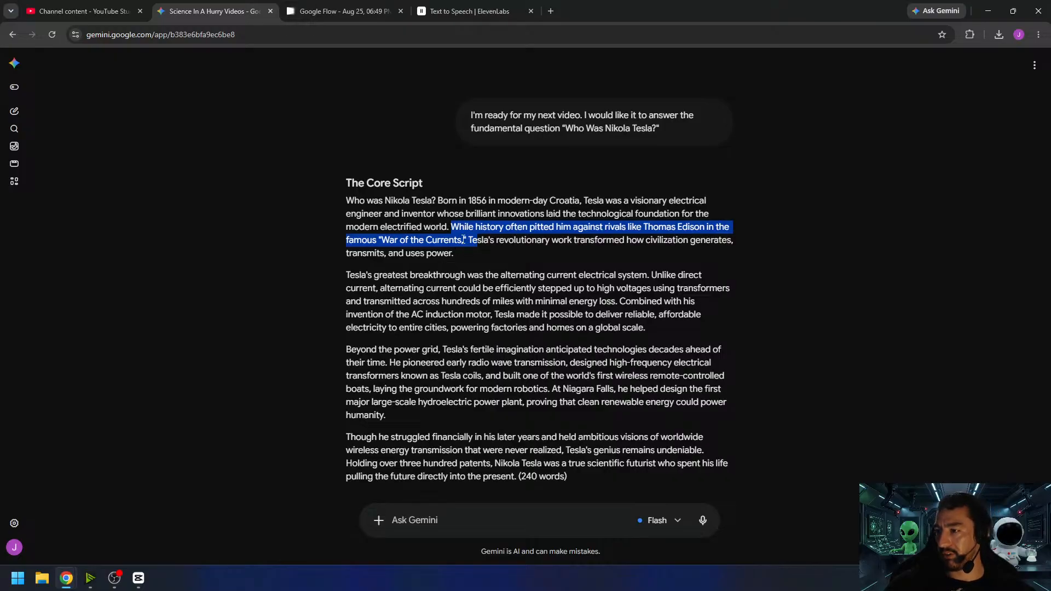
left_click(487, 237)
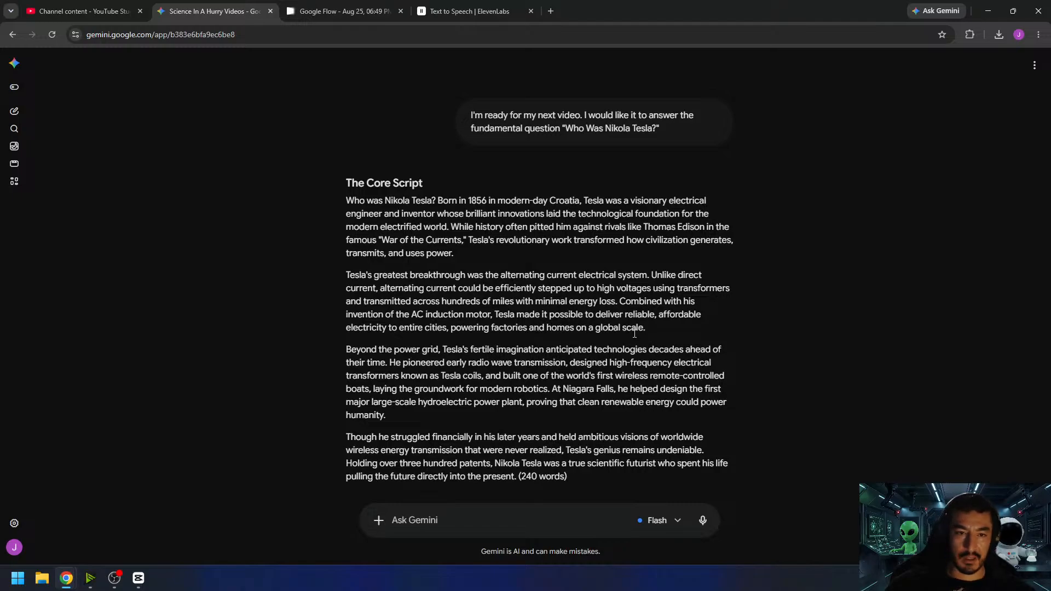
- Highlight the script's remote-controlled boat claim and search Google for "tesla wireless remote-controlled boat" to fact-check it
scroll(469, 359, "down", 2)
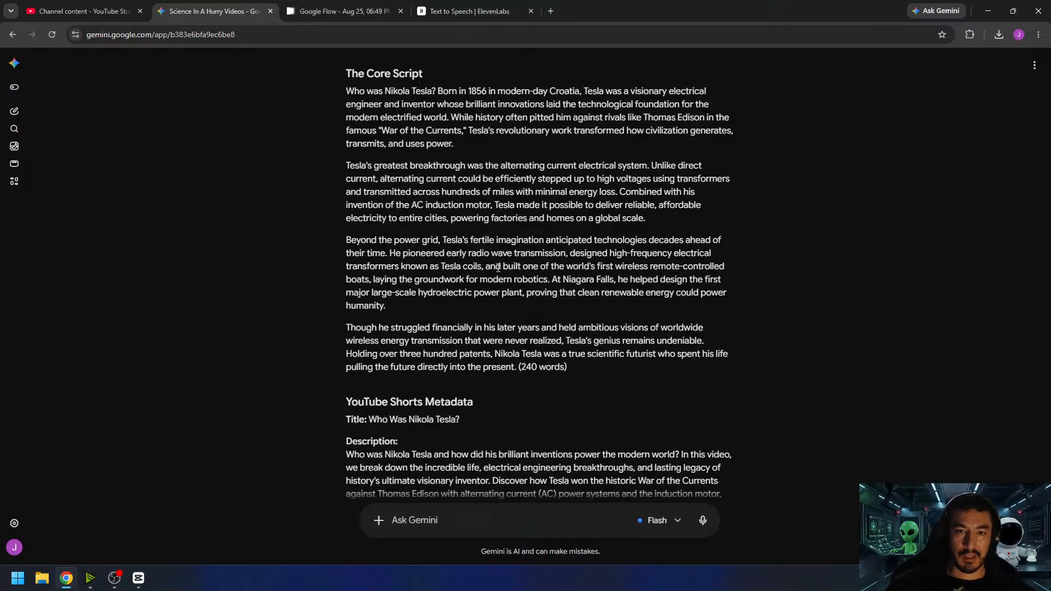
left_click_drag(597, 266, 550, 278)
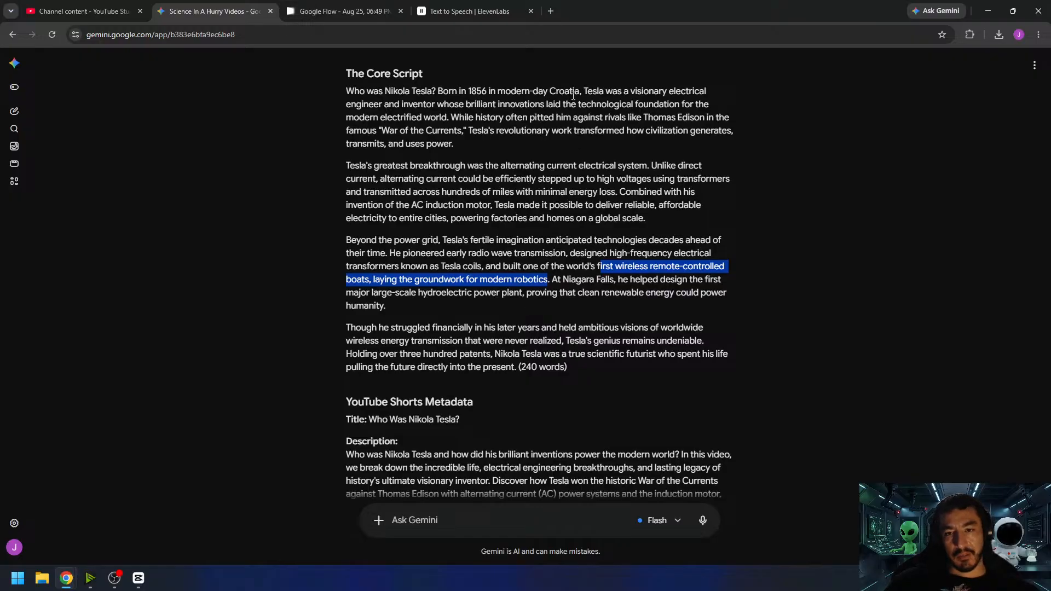
left_click(474, 265)
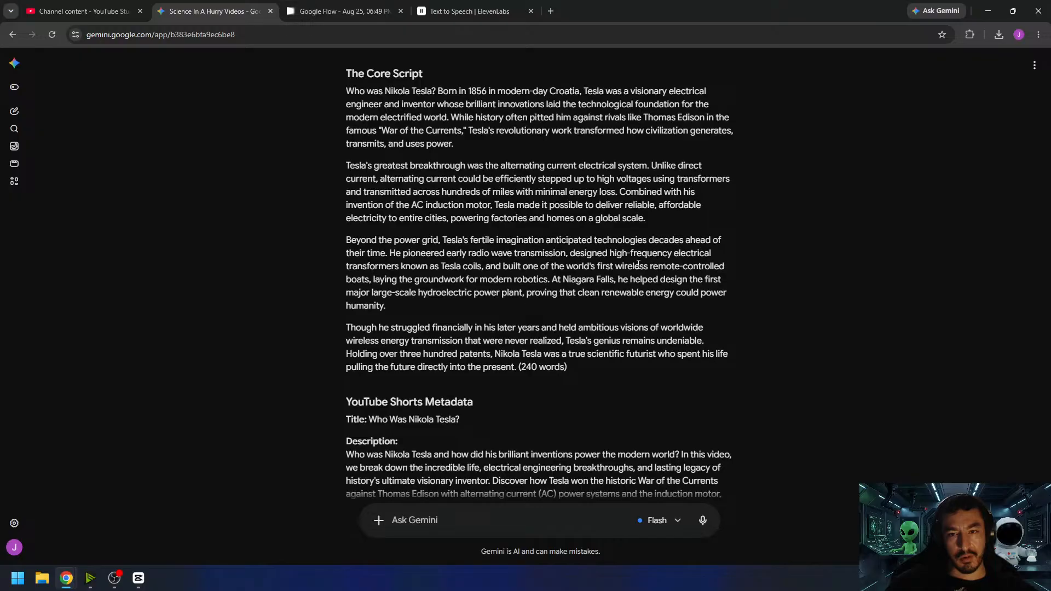
left_click_drag(617, 266, 367, 284)
key("ctrl+c")
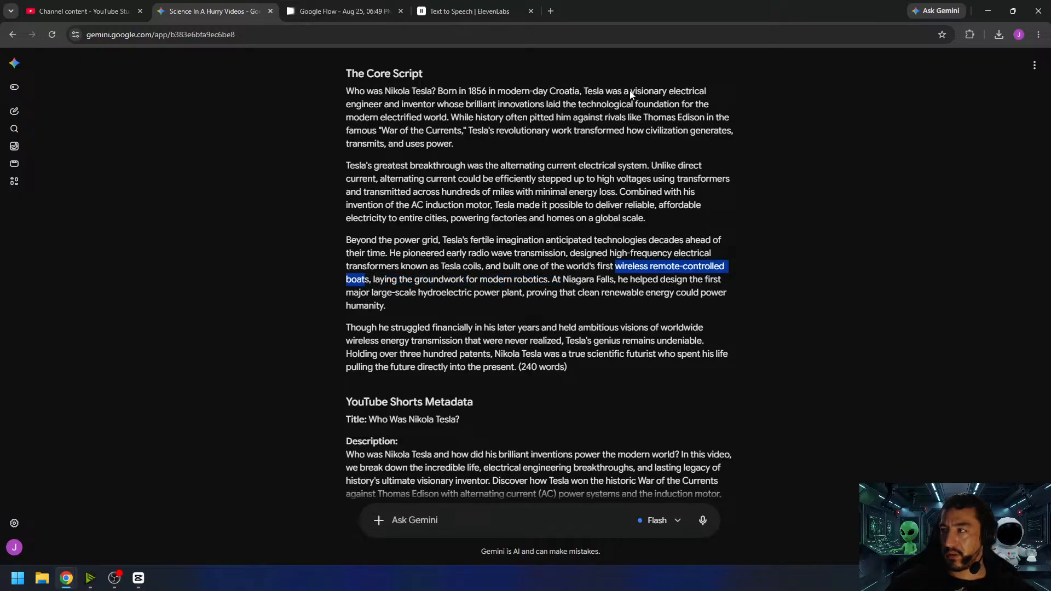
left_click(552, 11)
type("tesla")
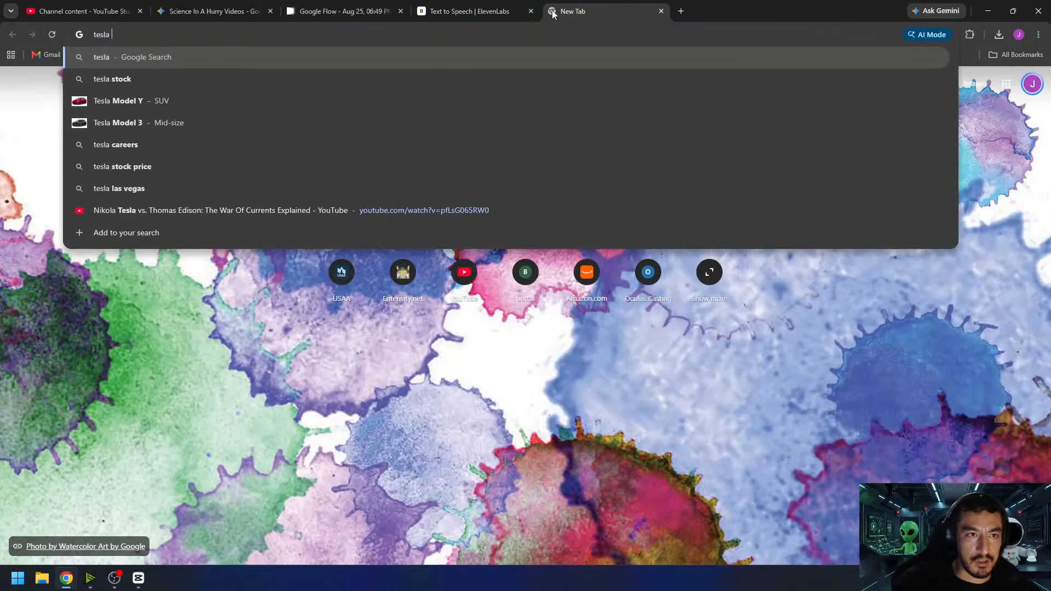
key("ctrl+v")
key("Return")
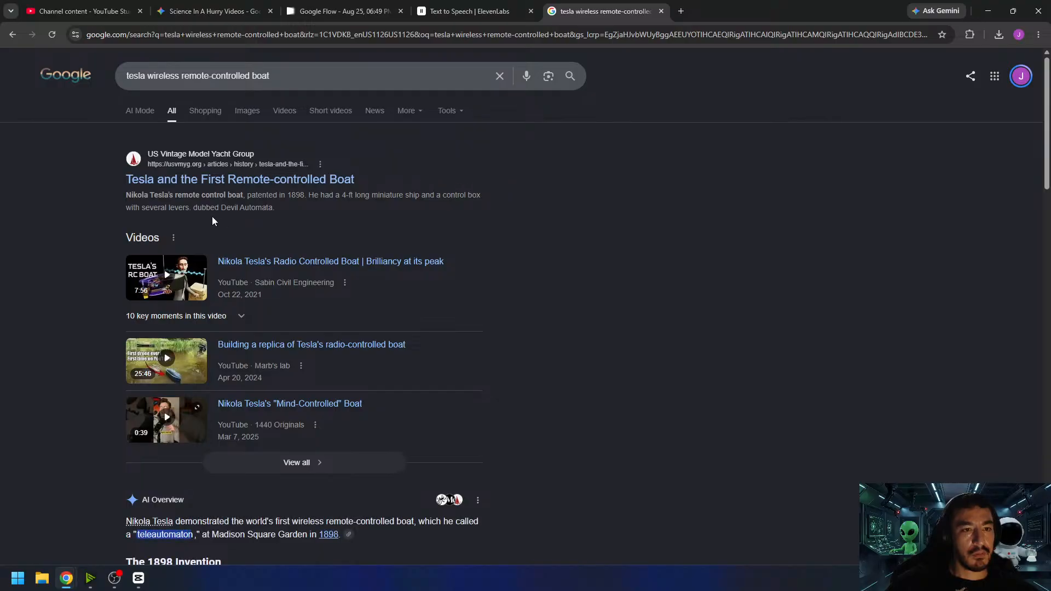
- Read through the search results about Tesla's remote-controlled boat, highlighting the first snippet, and close the search page
left_click_drag(131, 195, 436, 195)
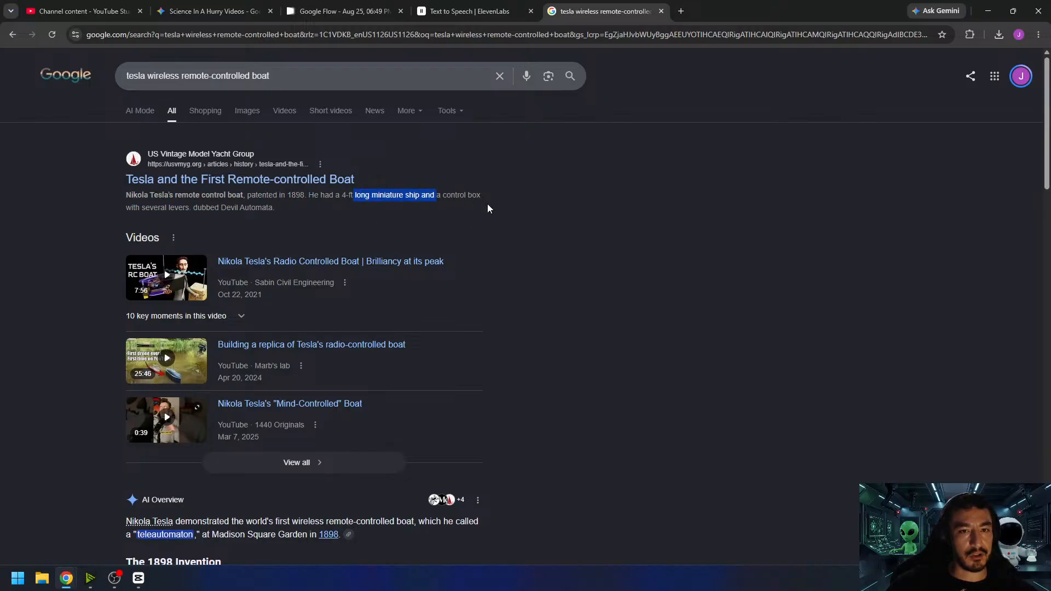
scroll(534, 189, "down", 5)
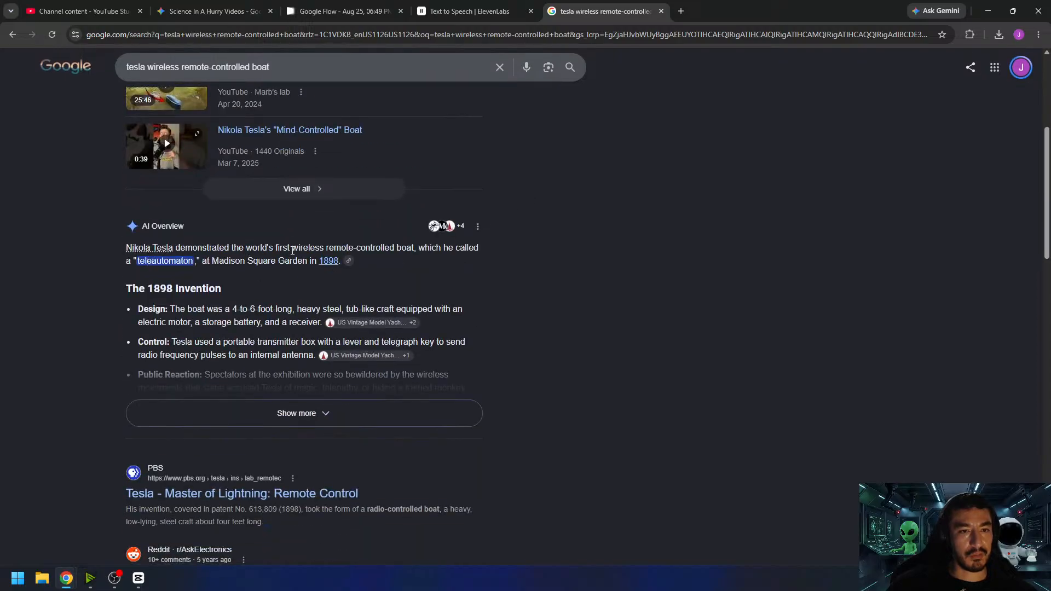
scroll(327, 295, "down", 5)
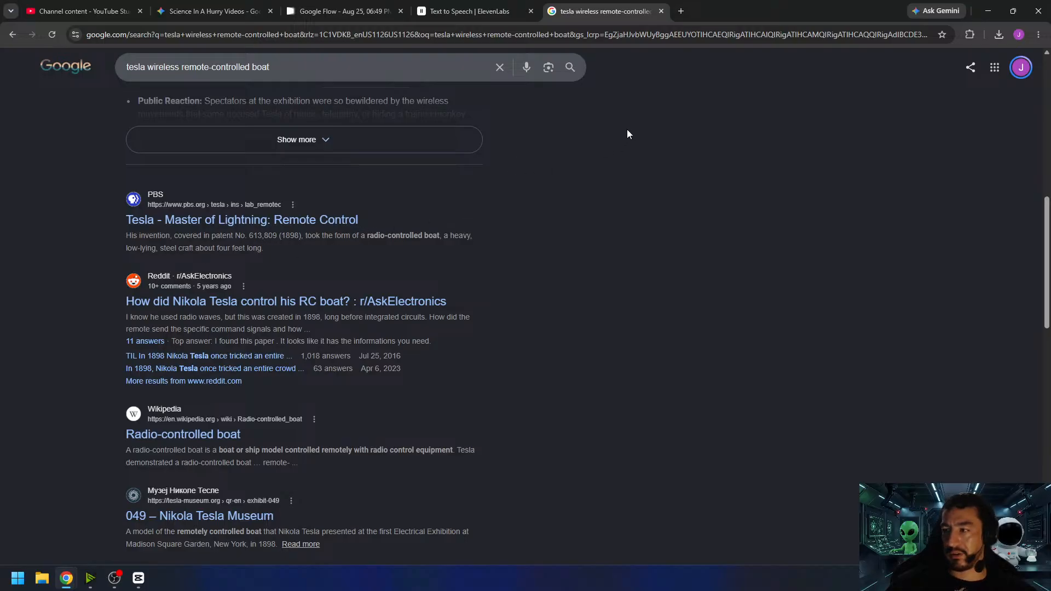
left_click(662, 12)
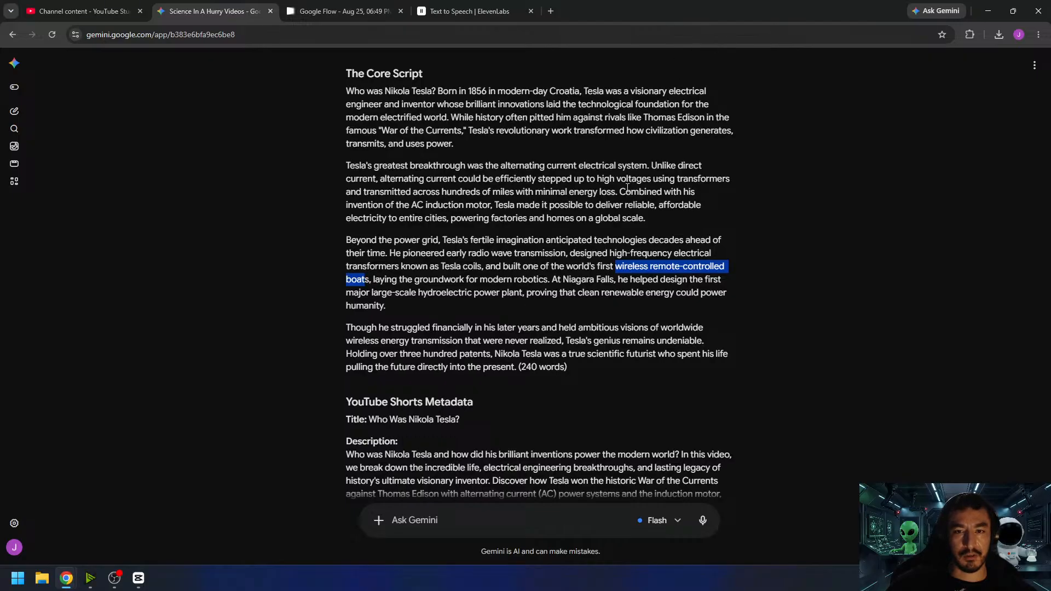
- Review the rest of the Tesla script, highlighting the modern robotics claim and wording in the closing paragraph, and return to its beginning
left_click(388, 304)
left_click_drag(375, 281, 610, 280)
left_click(558, 280)
left_click(635, 280)
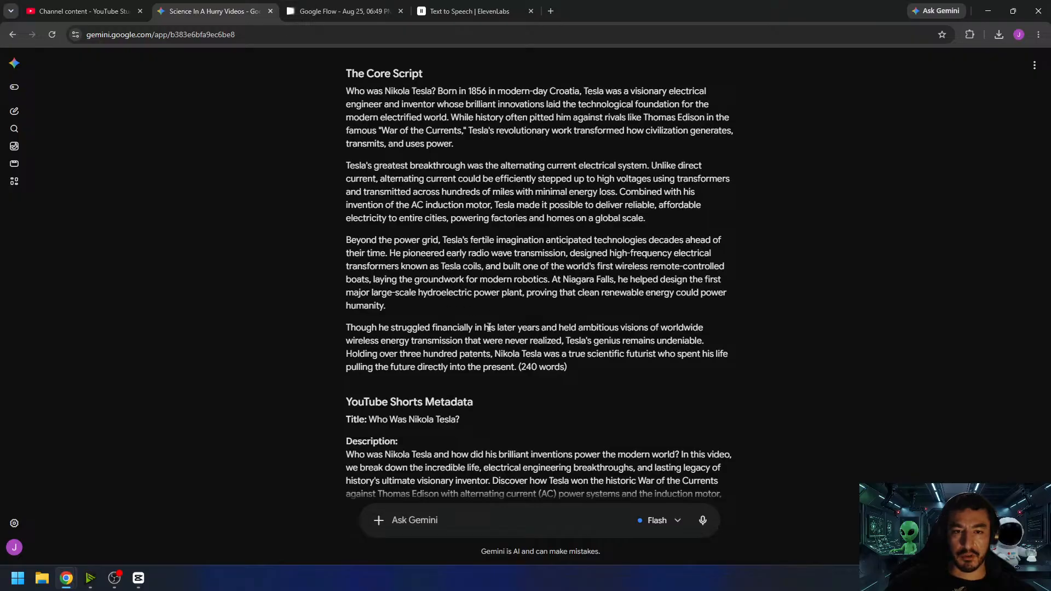
left_click_drag(495, 328, 705, 330)
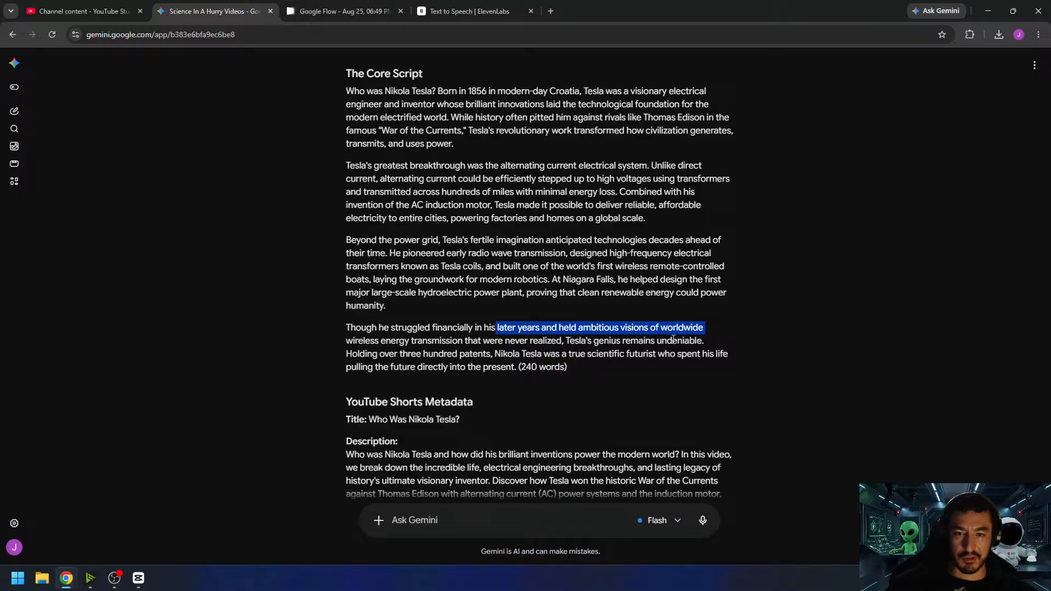
left_click(416, 362)
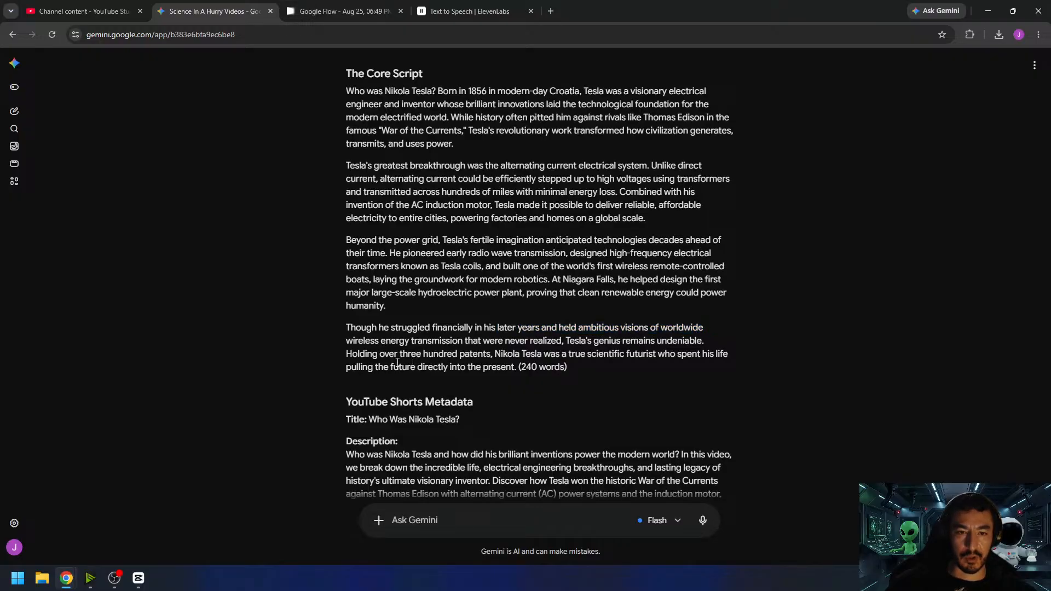
left_click_drag(483, 357, 586, 355)
left_click(540, 355)
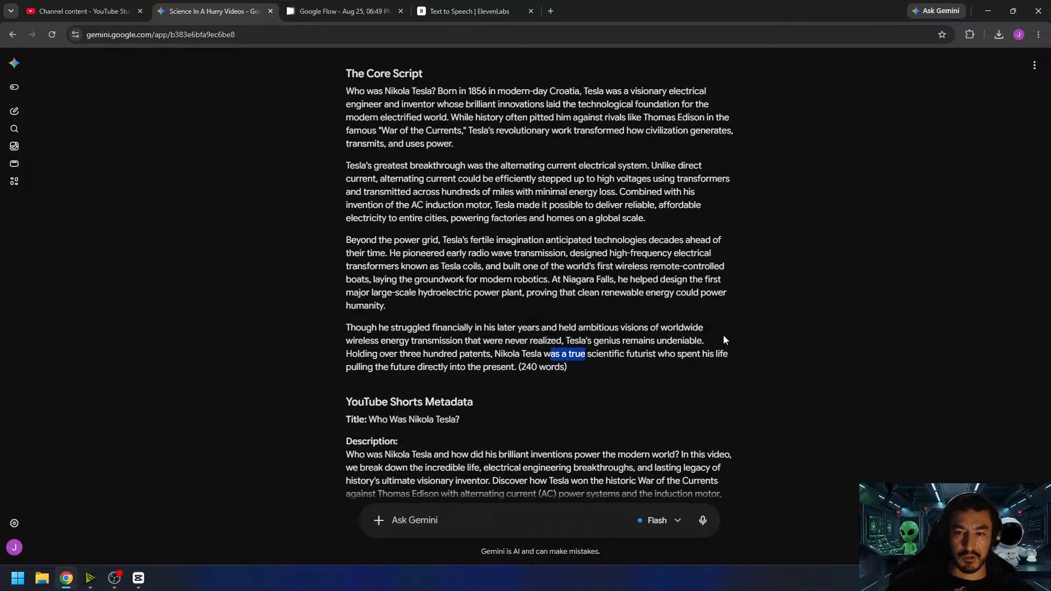
left_click(660, 343)
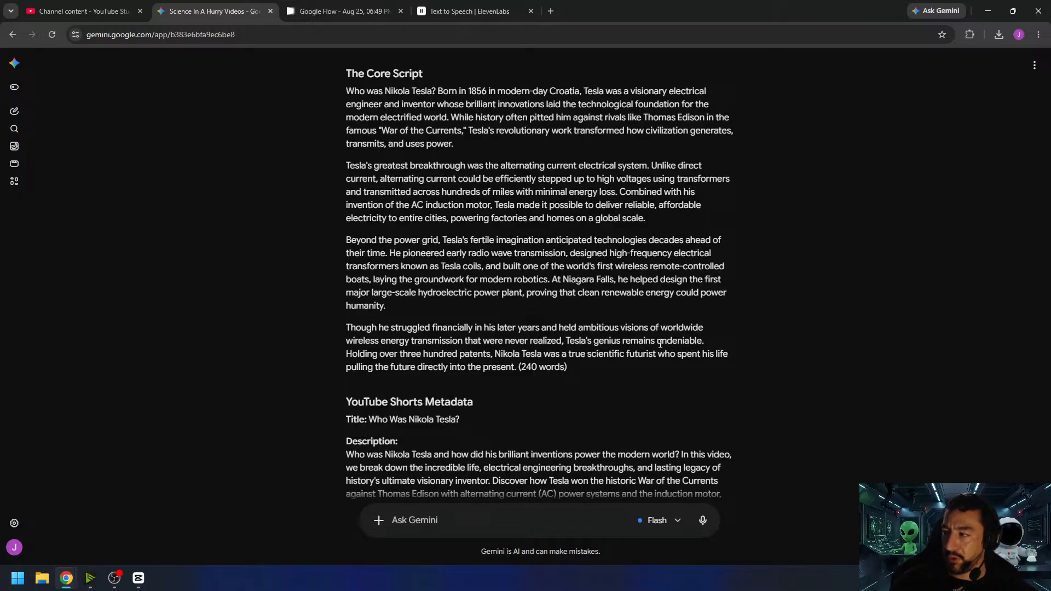
scroll(573, 285, "up", 4)
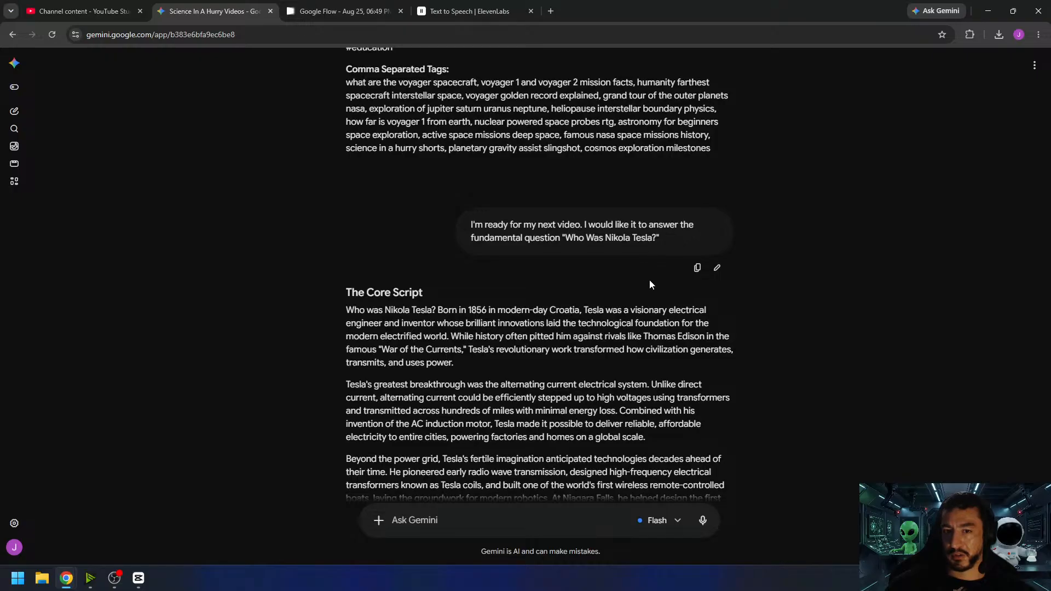
scroll(649, 280, "down", 2)
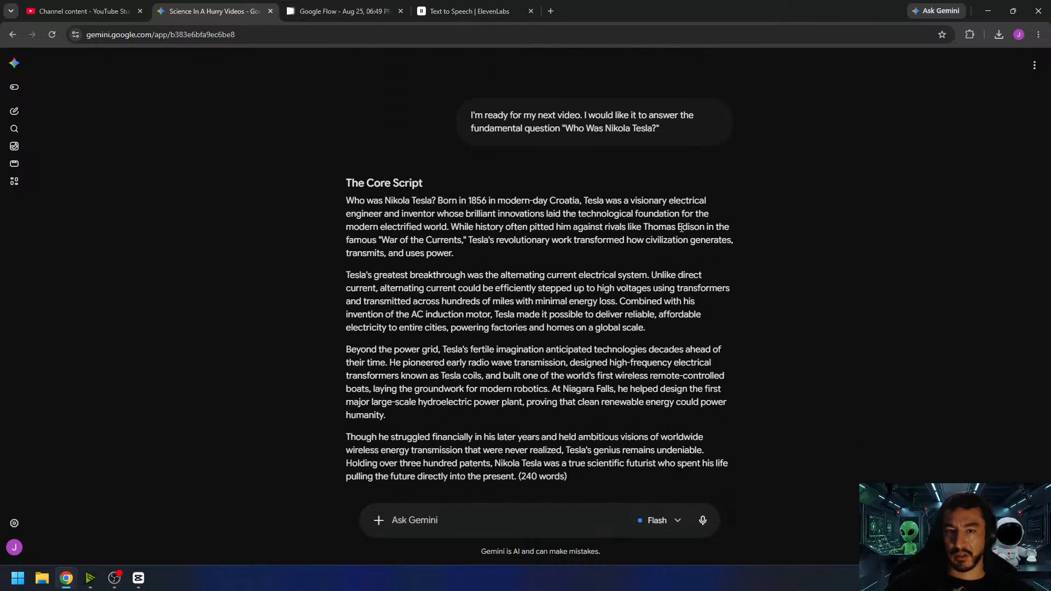
- Review the Tesla core script and its YouTube Shorts metadata, highlighting the metadata heading and title, and return to the script
scroll(605, 328, "down", 6)
scroll(602, 328, "up", 4)
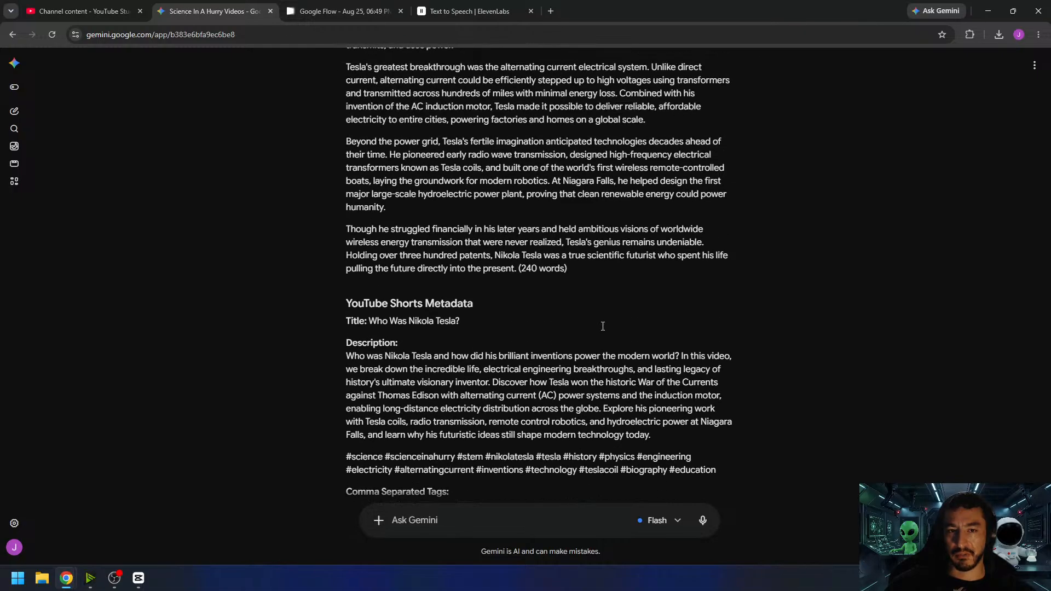
scroll(602, 326, "up", 1)
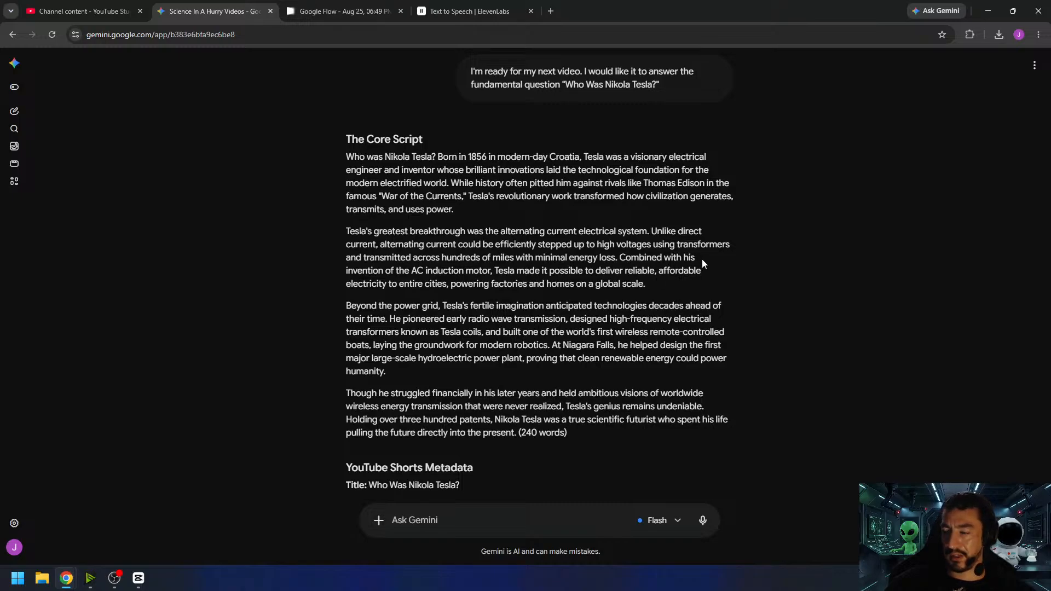
mouse_move(672, 96)
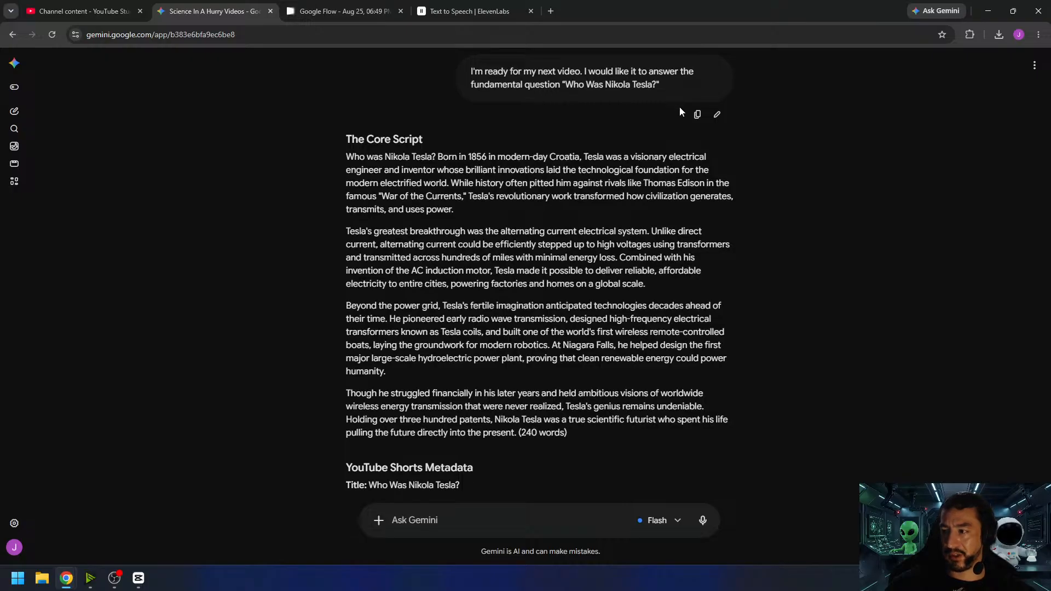
scroll(727, 232, "down", 3)
scroll(723, 233, "down", 2)
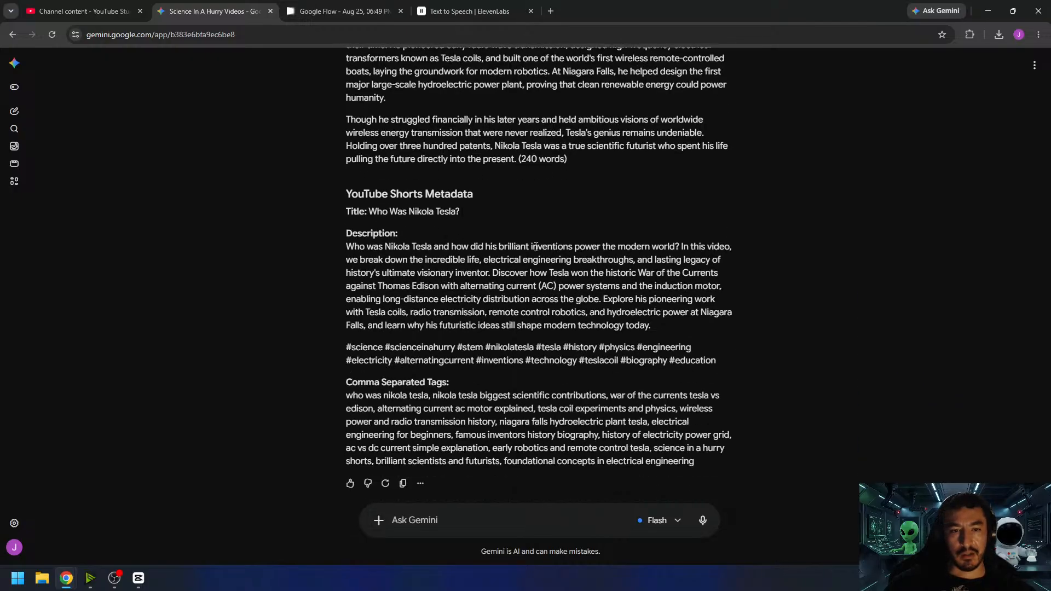
left_click_drag(347, 194, 450, 214)
left_click(481, 343)
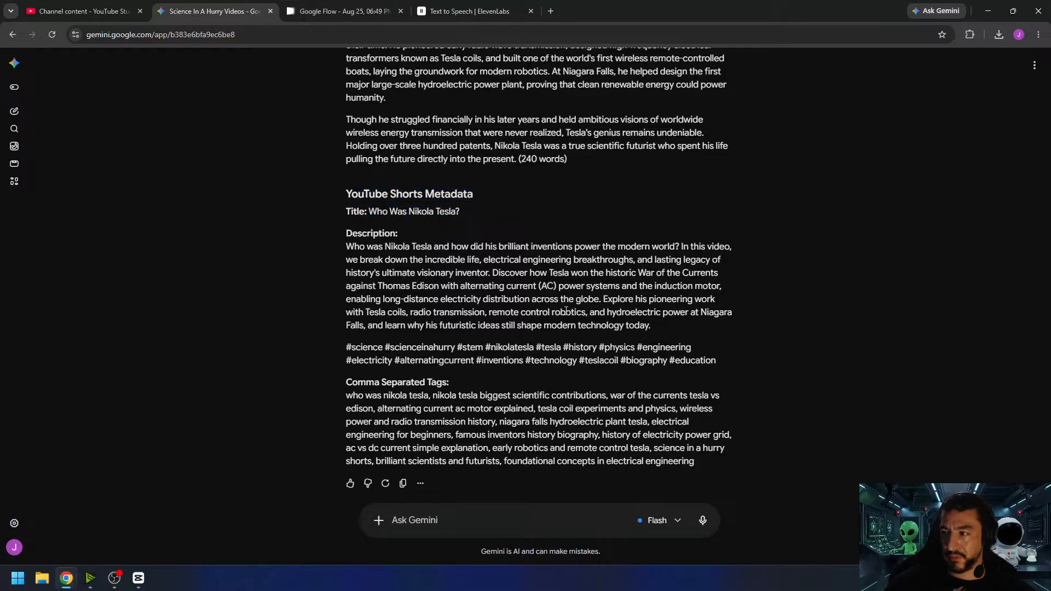
scroll(565, 308, "up", 4)
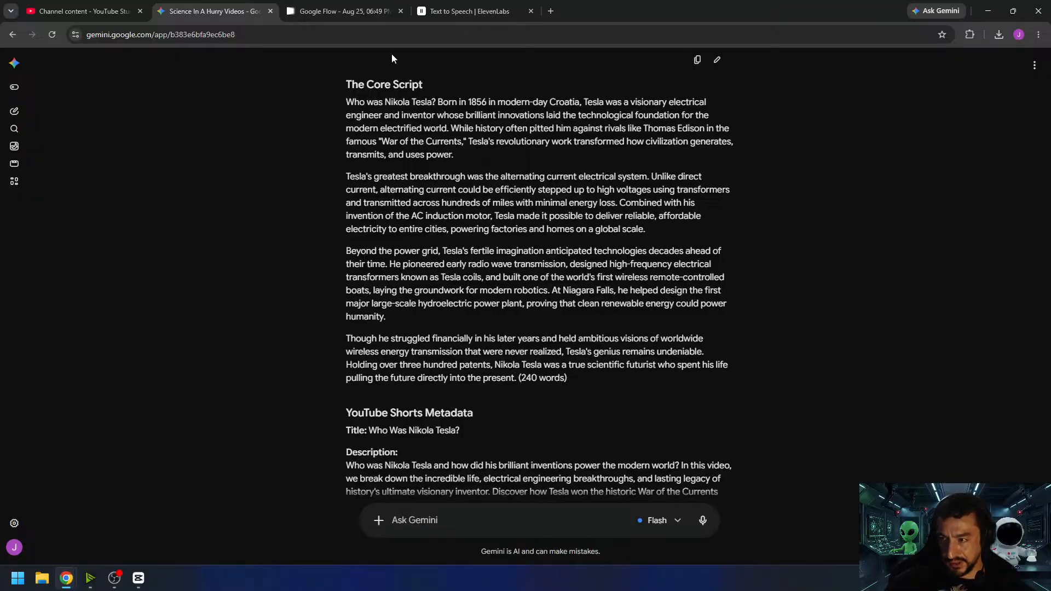
- Switch to ElevenLabs Text to Speech and look over the previous greenhouse effect script with its voice tags
left_click(346, 12)
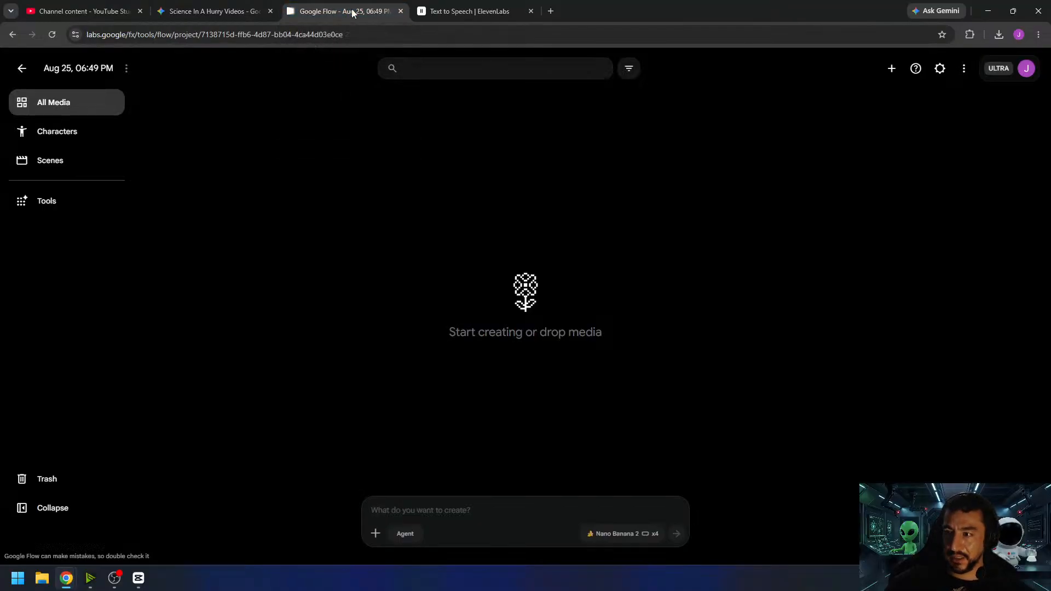
left_click(438, 12)
scroll(465, 269, "up", 4)
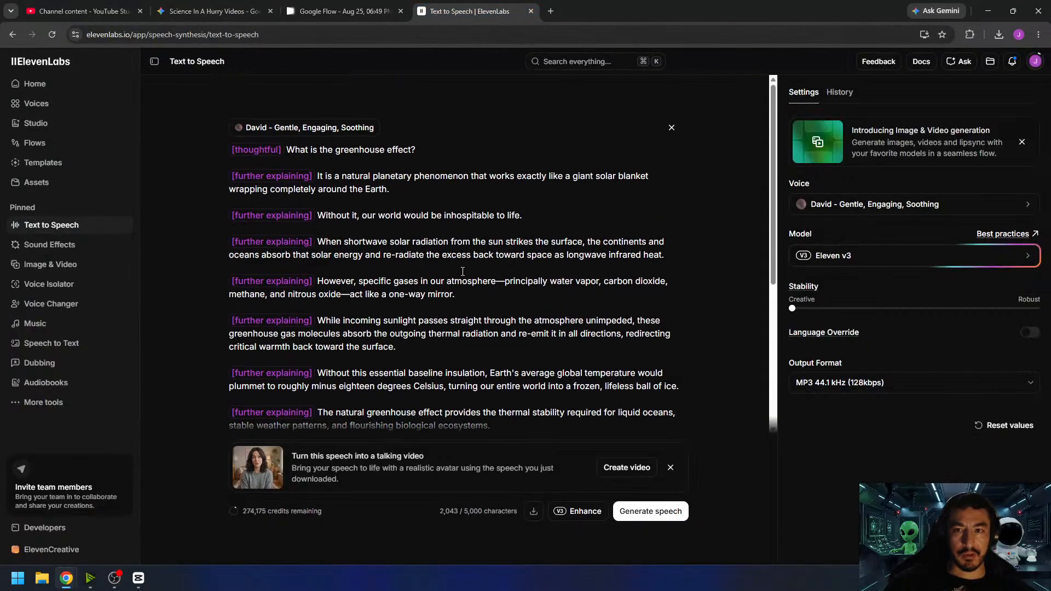
scroll(474, 272, "down", 2)
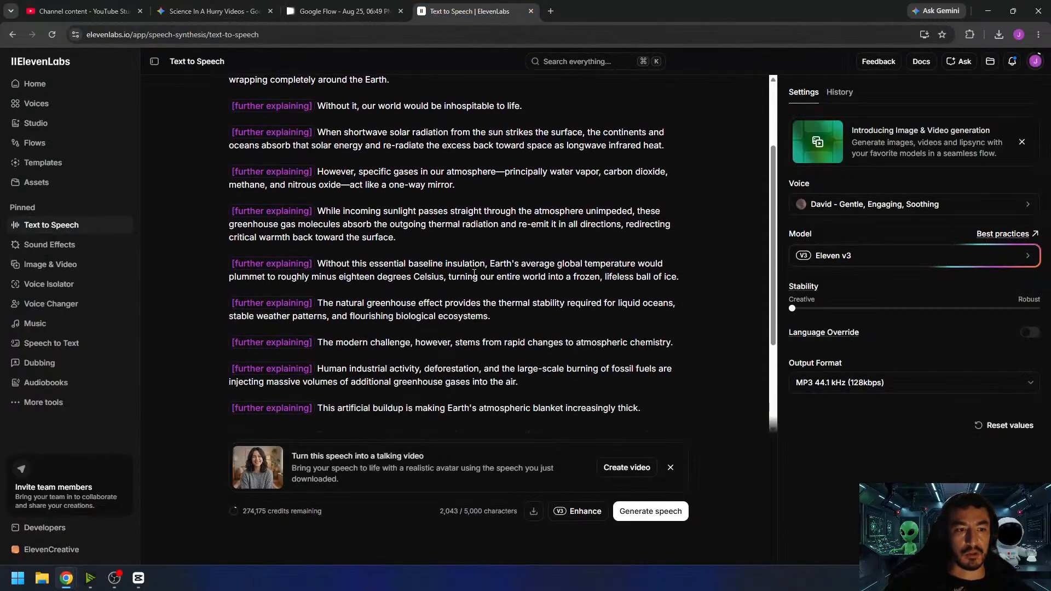
scroll(476, 272, "up", 1)
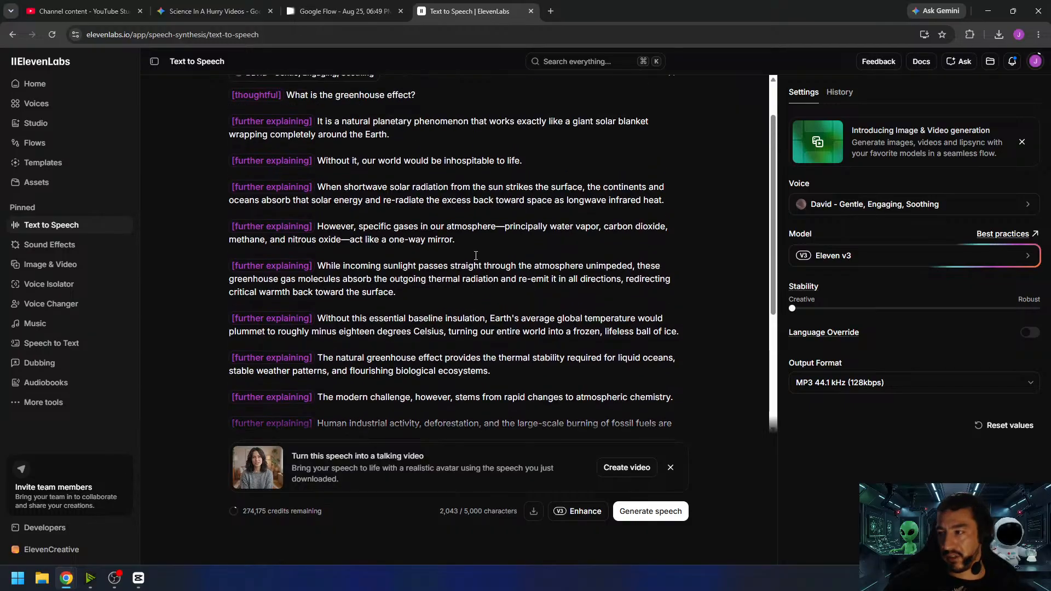
scroll(384, 314, "down", 3)
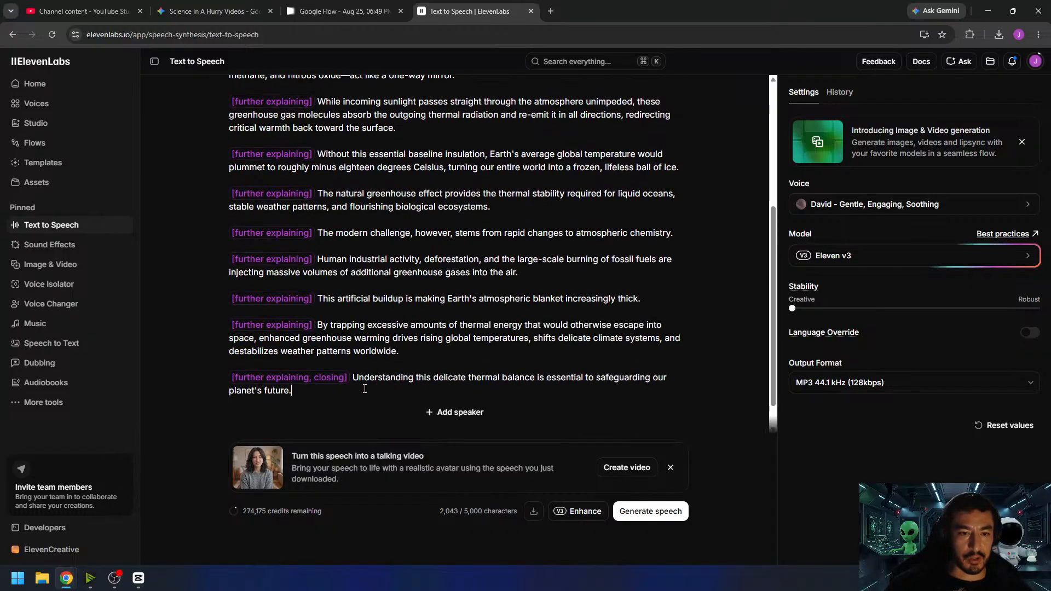
- Cut the script's last three sentences to their first two letters ("Th", "By", "Un"), keeping their voice tags
left_click_drag(365, 388, 356, 379)
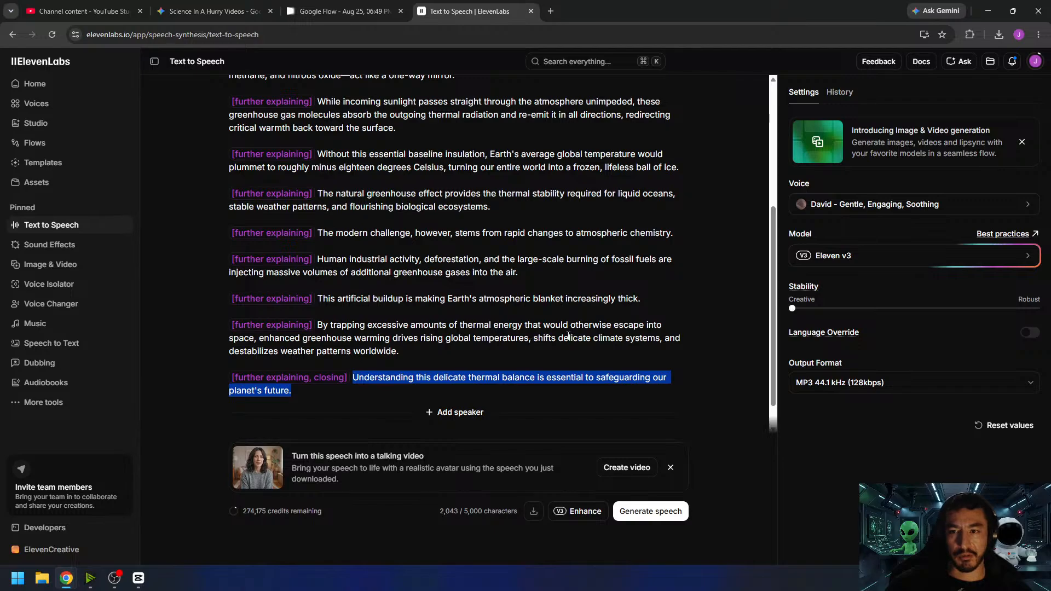
left_click_drag(373, 392, 333, 325)
key("BackSpace")
key("BackSpace")
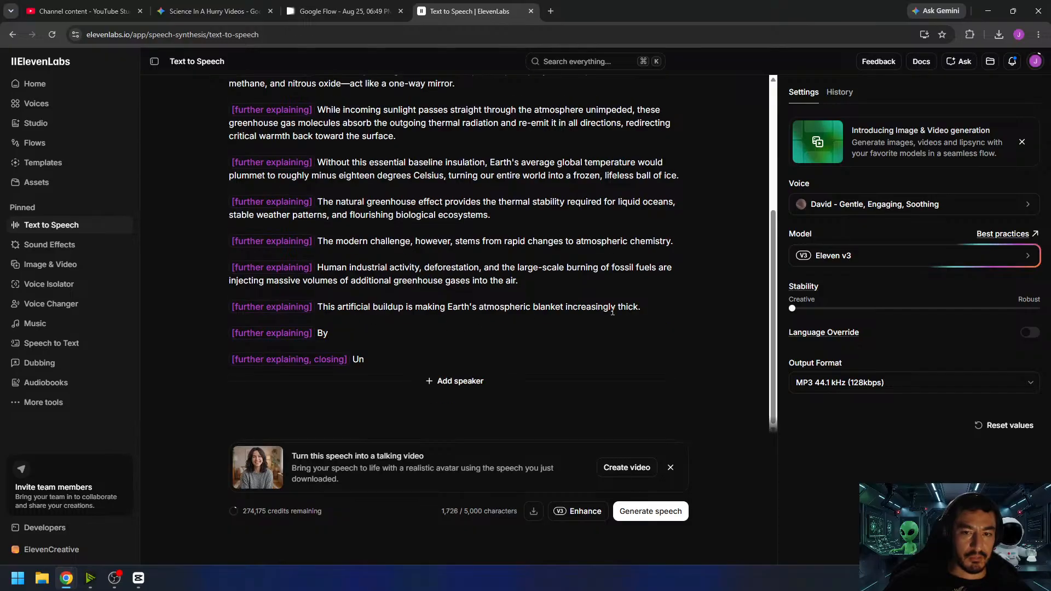
left_click_drag(641, 307, 328, 307)
- Cut the "Human industrial activity", "The modern challenge" and "The natural greenhouse effect" sentences to their first two letters, keeping the voice tags
key("BackSpace")
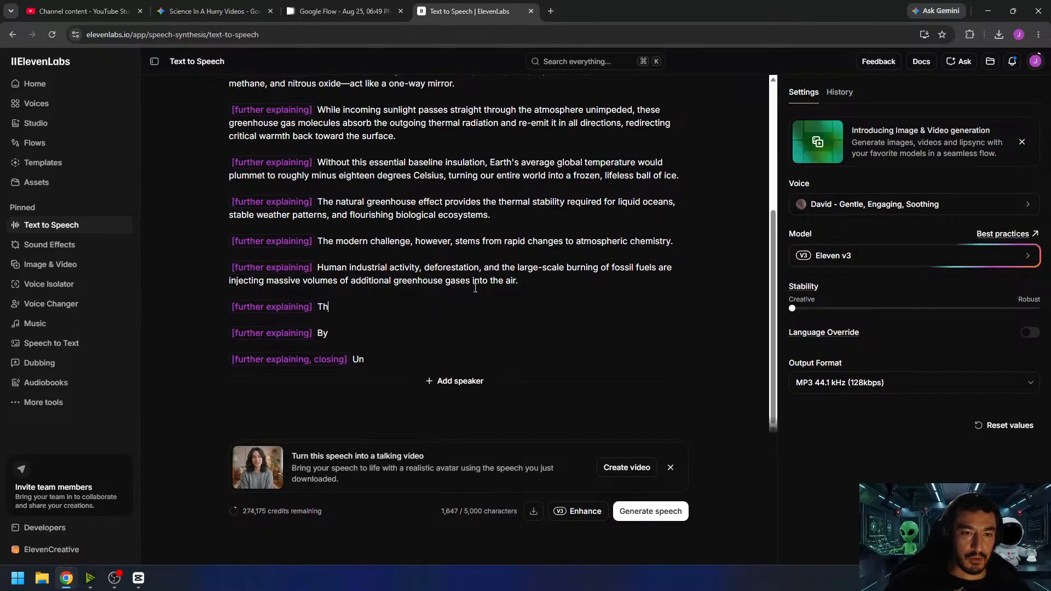
left_click_drag(518, 281, 332, 267)
key("BackSpace")
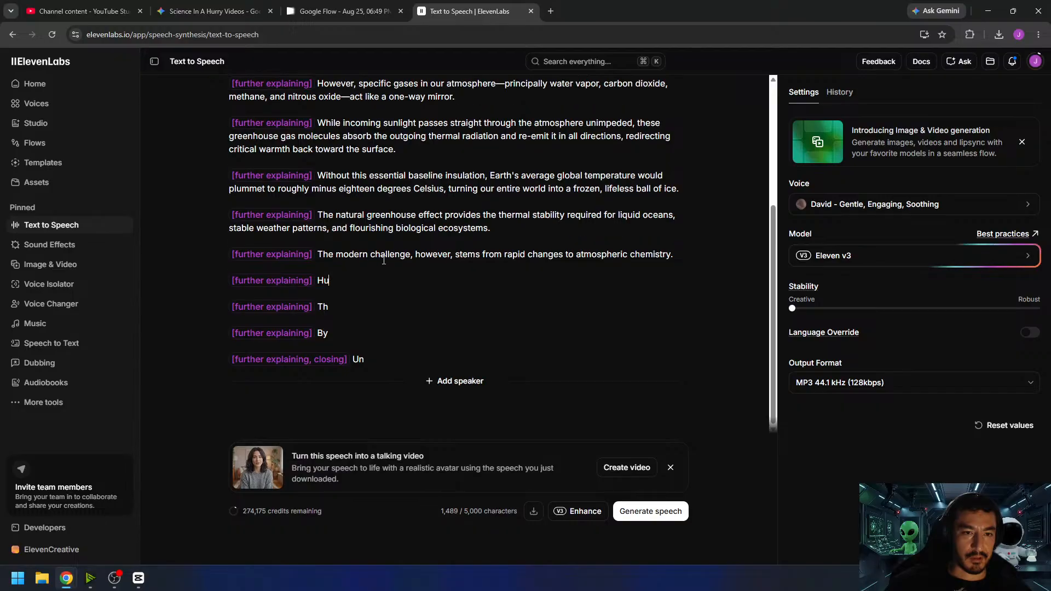
left_click_drag(676, 254, 330, 259)
key("BackSpace")
left_click_drag(491, 227, 330, 216)
key("BackSpace")
- Cut the "Without this essential baseline insulation" sentence to "W" and the "While incoming sunlight" sentence to "Wh", keeping the voice tags
scroll(463, 272, "up", 2)
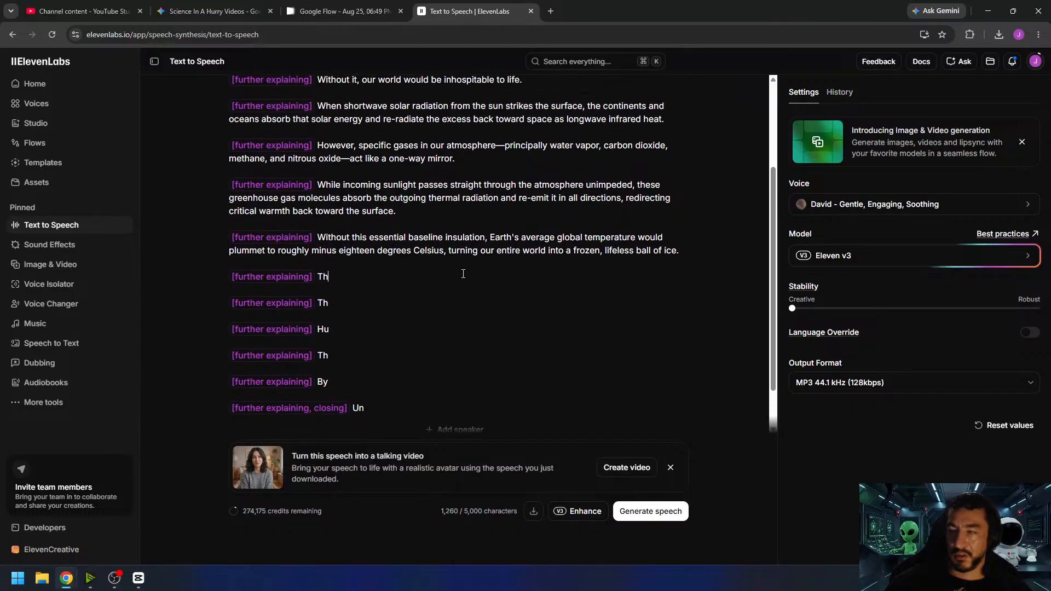
left_click_drag(679, 256, 323, 243)
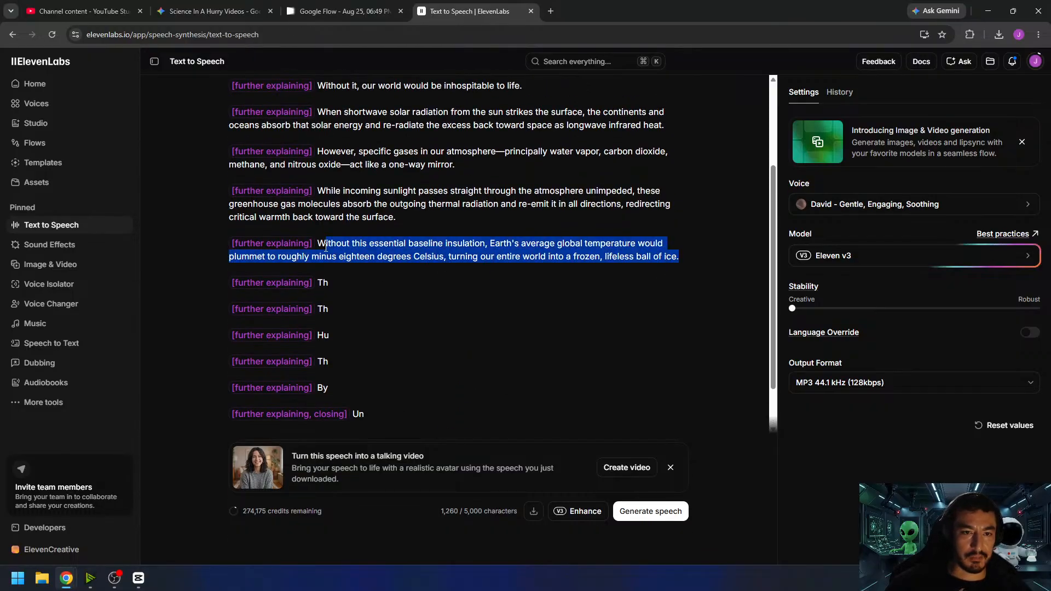
key("BackSpace")
left_click_drag(393, 218, 329, 191)
key("BackSpace")
scroll(473, 289, "up", 2)
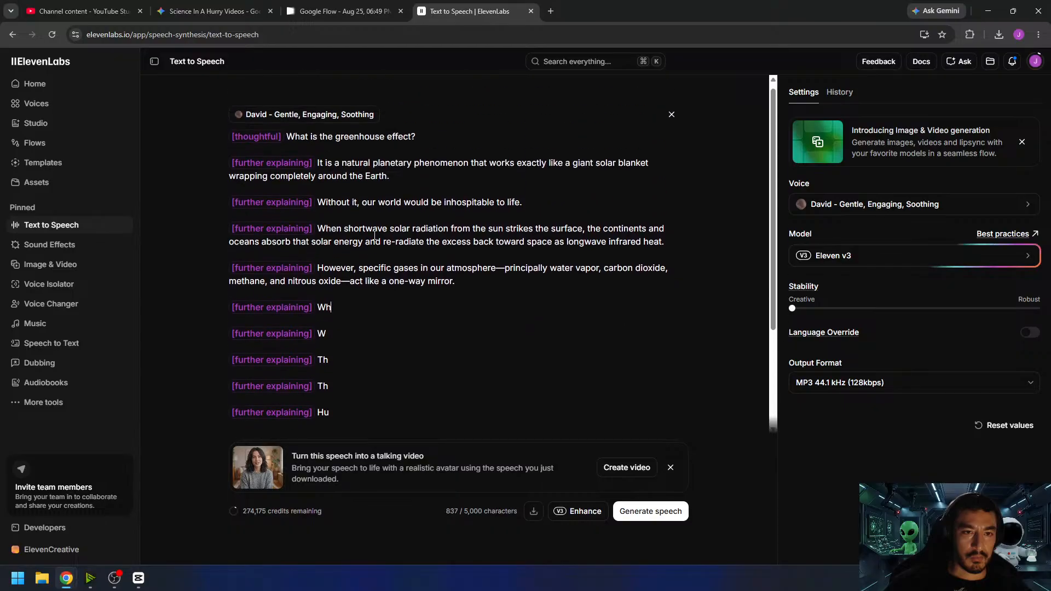
- Cut the "However, specific gases", "When shortwave solar radiation" and "Without it" sentences to "Ho", "Wh" and "Wi", keeping the voice tags
triple_click(473, 289)
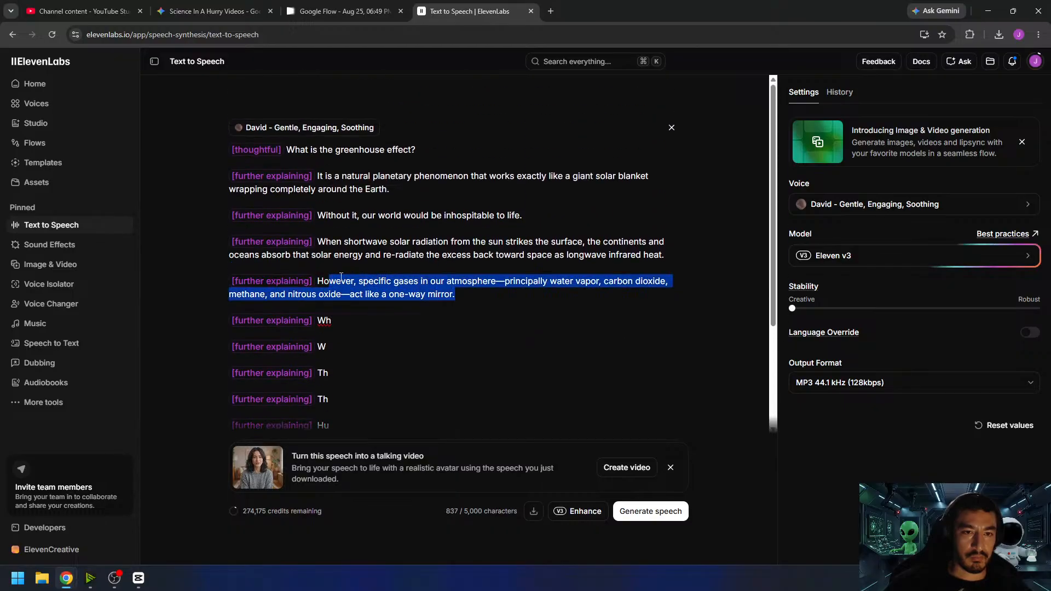
type("Ho")
left_click_drag(674, 255, 331, 243)
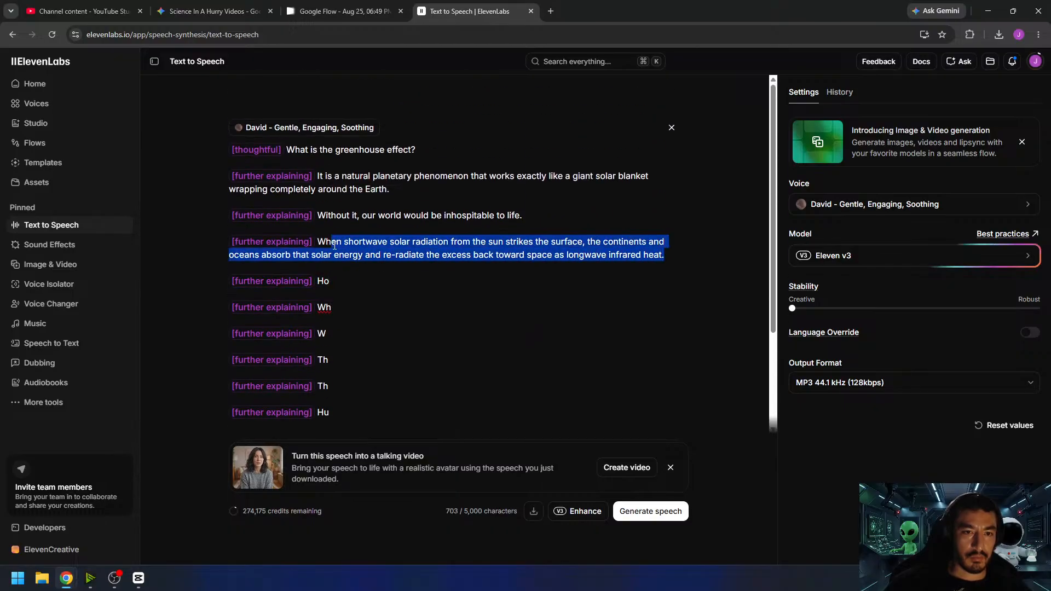
key("BackSpace")
left_click_drag(538, 219, 329, 217)
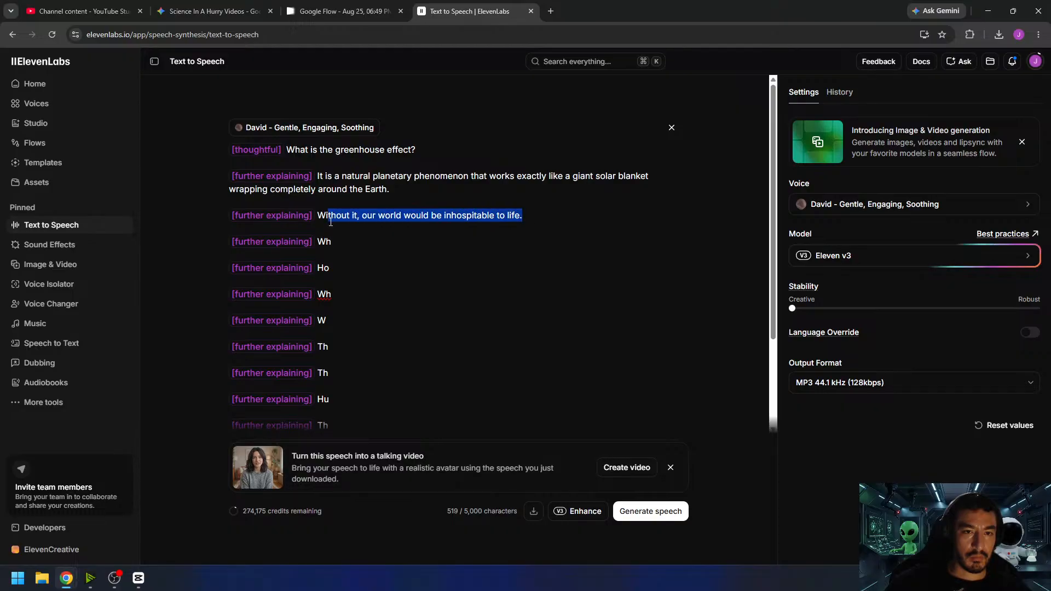
key("BackSpace")
- Cut the "It is a natural planetary phenomenon" sentence to "It" and delete the opening greenhouse effect question after the [thoughtful] tag
left_click_drag(395, 189, 324, 176)
key("BackSpace")
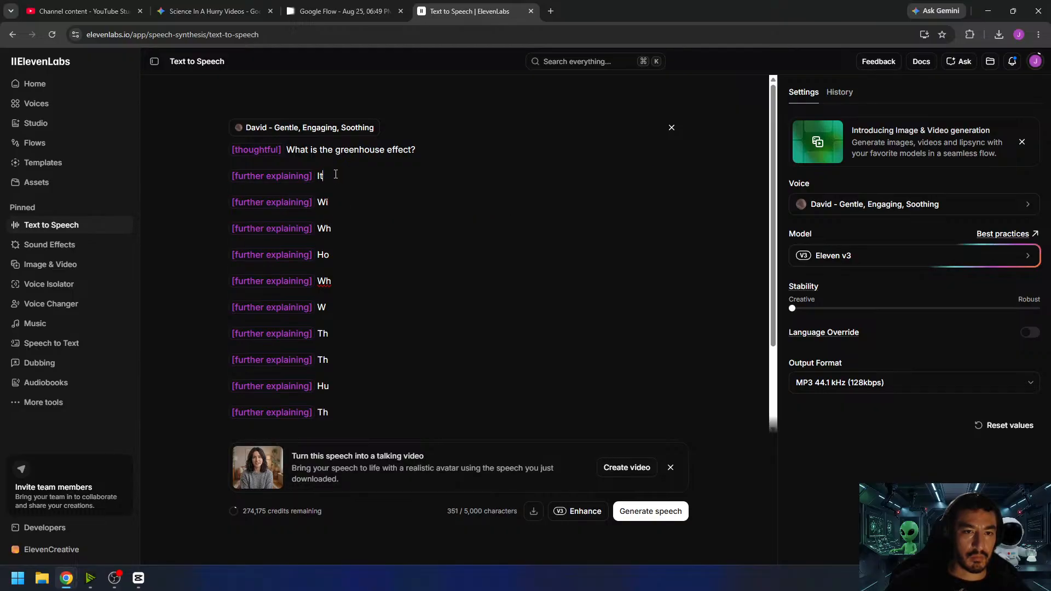
left_click_drag(417, 156, 404, 151)
left_click_drag(298, 151, 286, 151)
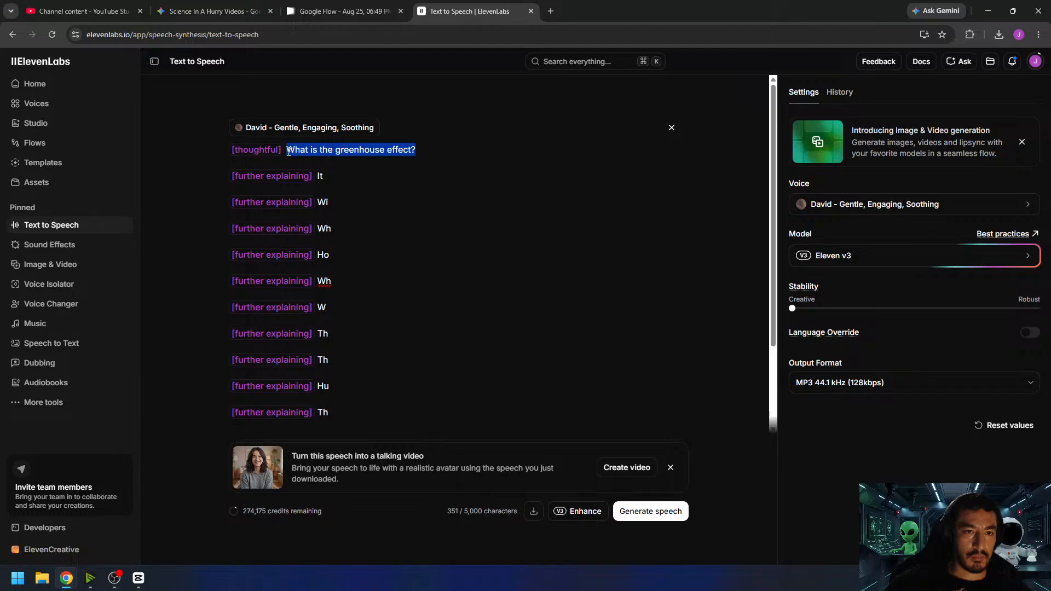
key("BackSpace")
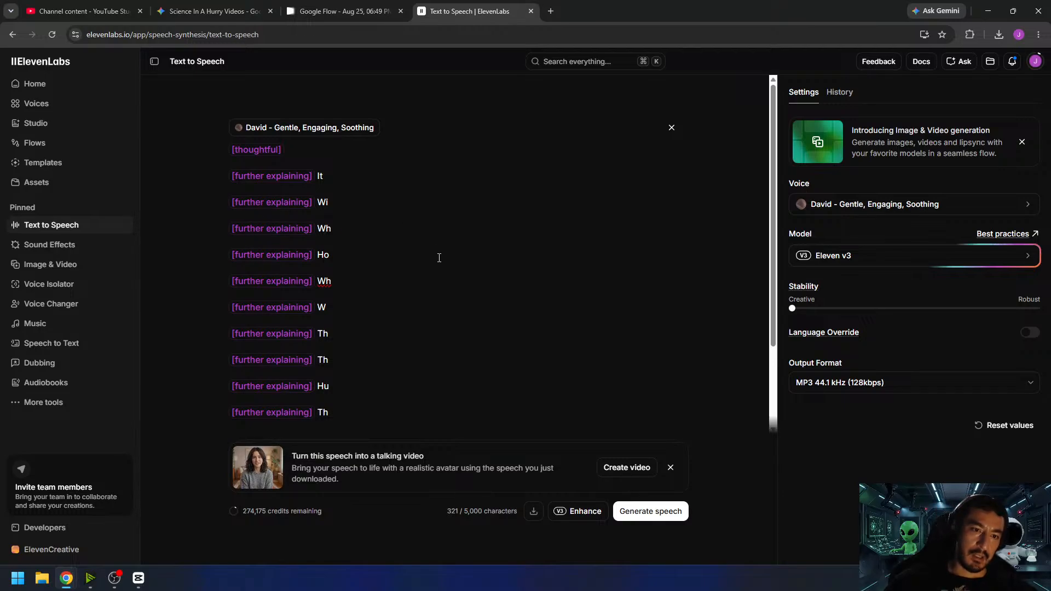
- Copy "Who was Nikola Tesla?" from the Gemini script and paste it after the [thoughtful] tag in ElevenLabs
scroll(438, 259, "down", 2)
scroll(431, 262, "up", 1)
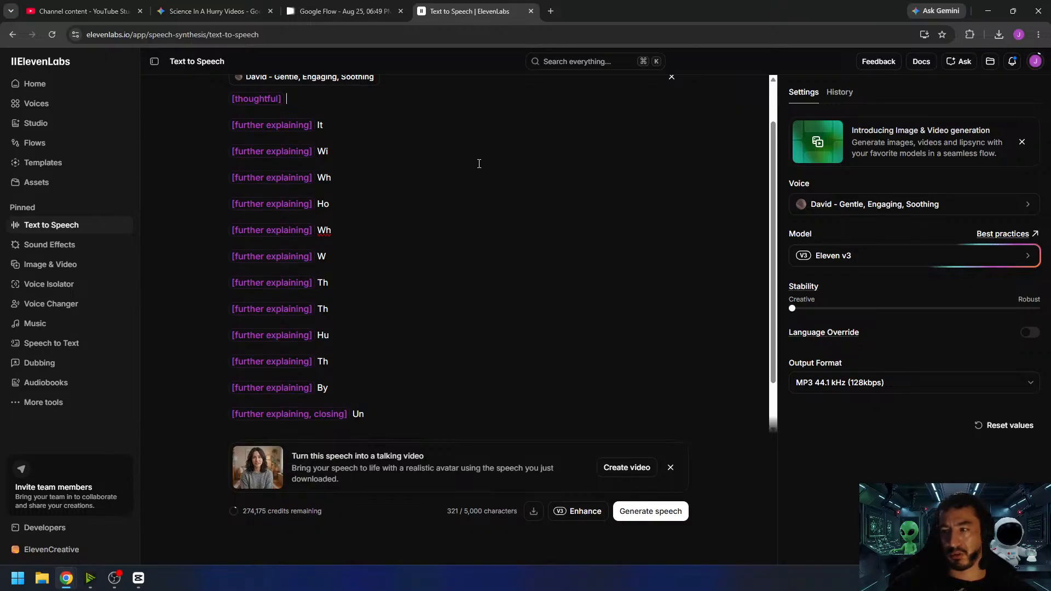
left_click(236, 11)
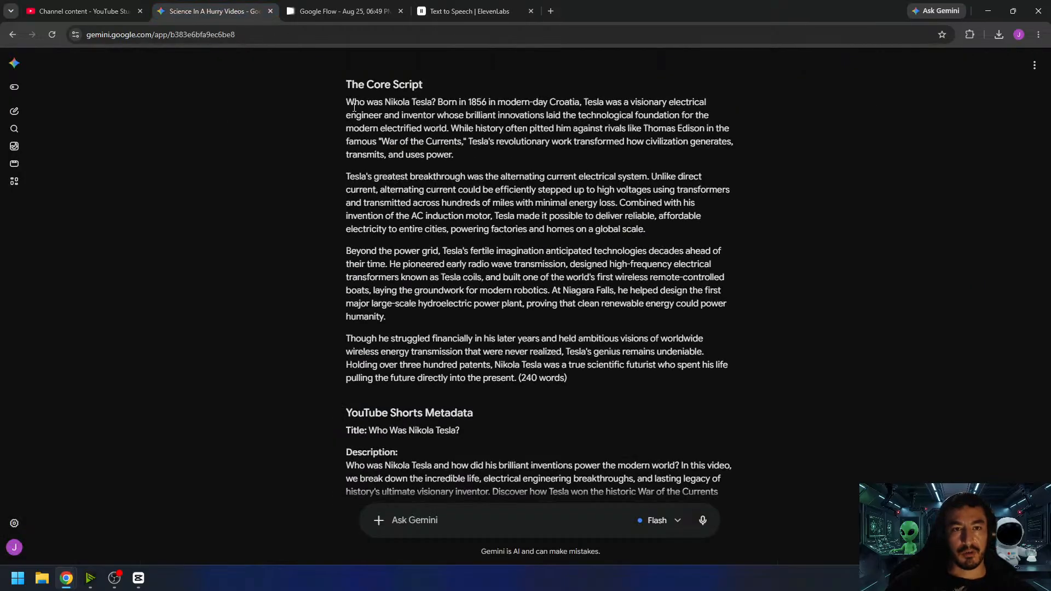
left_click_drag(347, 101, 437, 100)
key("ctrl+c")
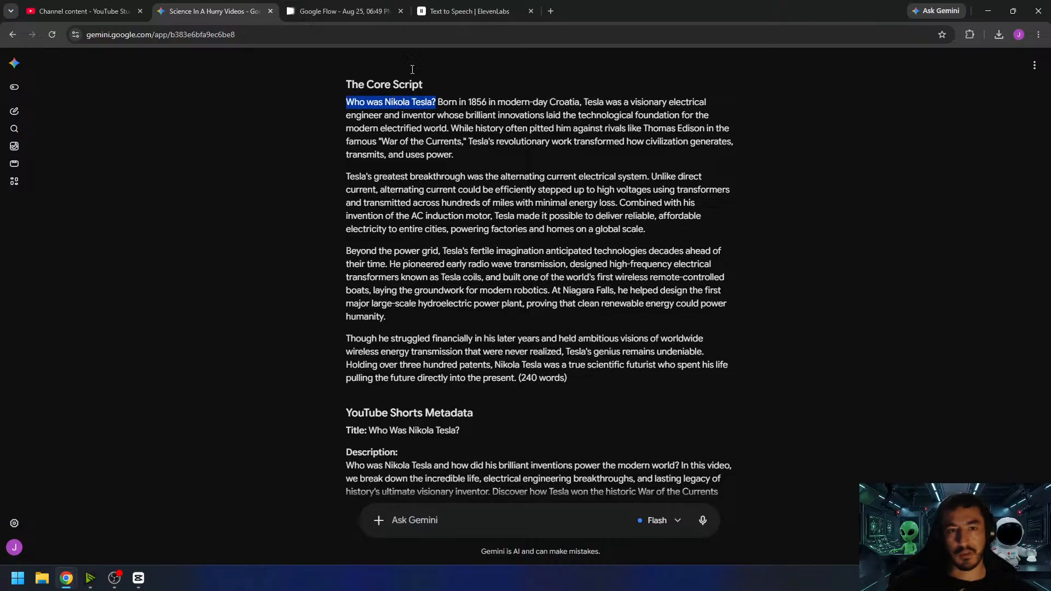
left_click(468, 9)
left_click(306, 102)
key("ctrl+v")
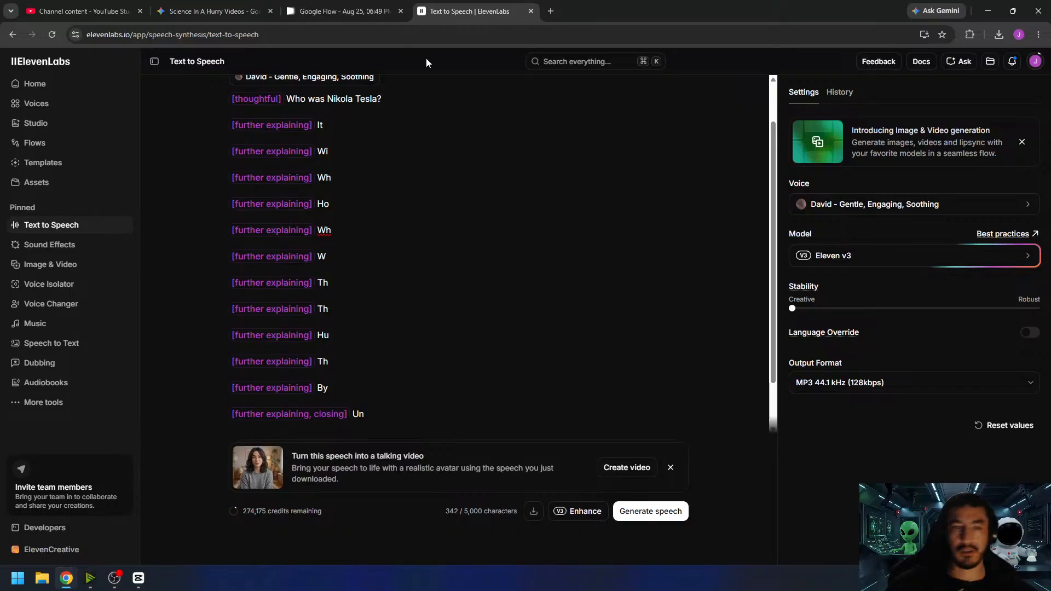
- Copy the "Born in 1856 in modern-day Croatia" sentence from Gemini and paste it over the "It" placeholder in ElevenLabs
left_click(235, 6)
left_click_drag(438, 102, 449, 129)
key("ctrl+c")
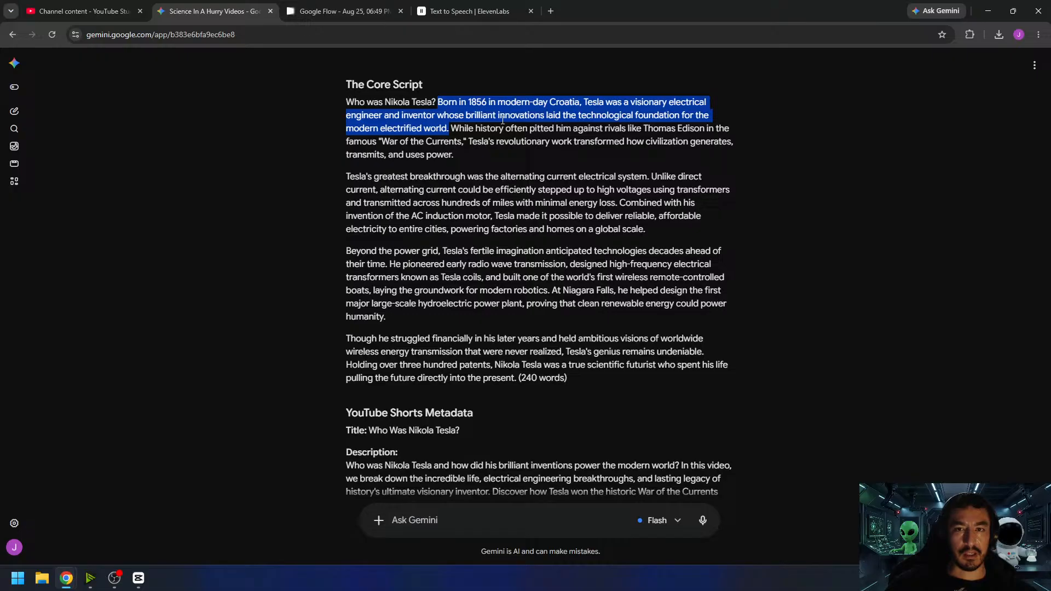
left_click(339, 11)
left_click(454, 12)
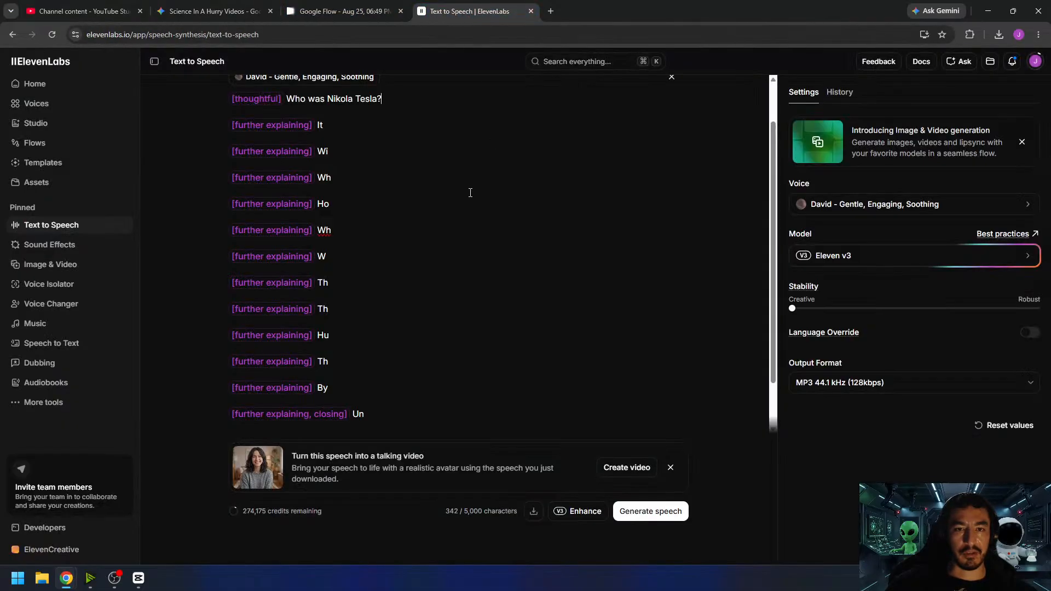
double_click(320, 125)
key("ctrl+v")
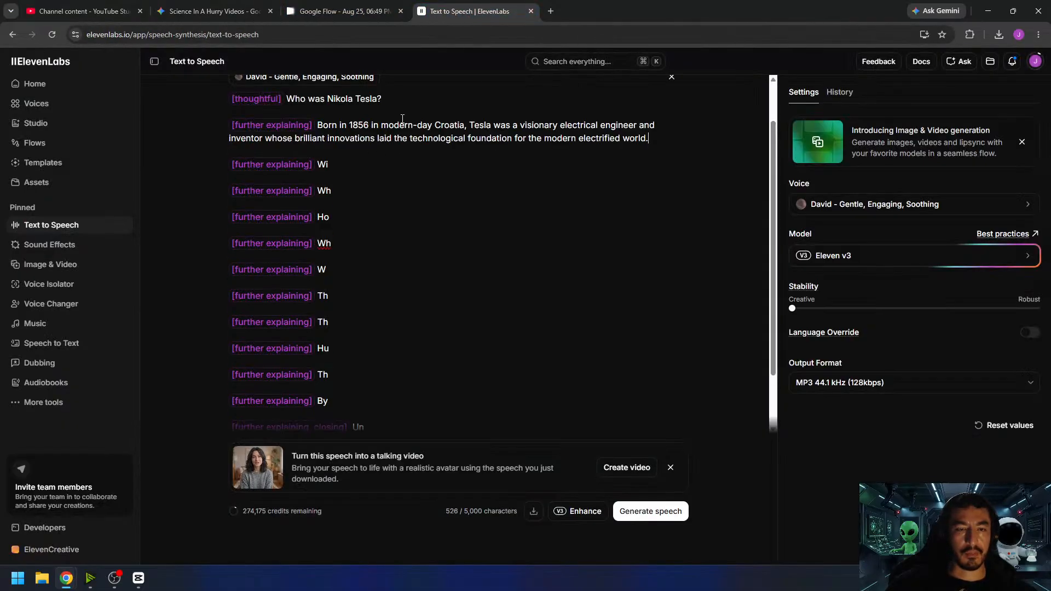
- Copy the "While history often pitted him against rivals" sentence from Gemini and paste it over the "Wi" placeholder in ElevenLabs
left_click(238, 12)
key("super")
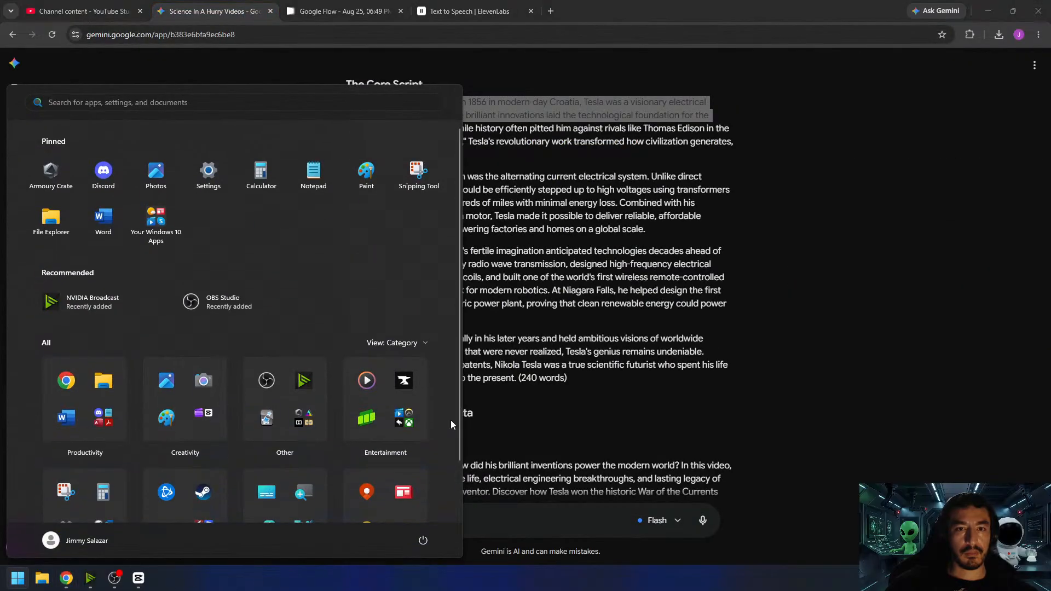
key("super")
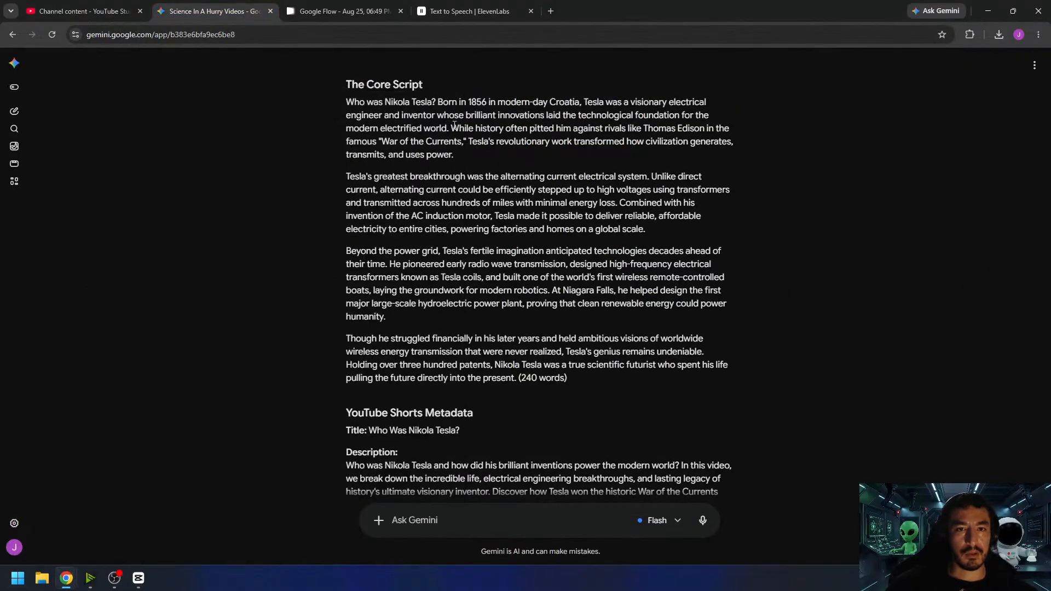
left_click_drag(452, 128, 474, 154)
key("ctrl+c")
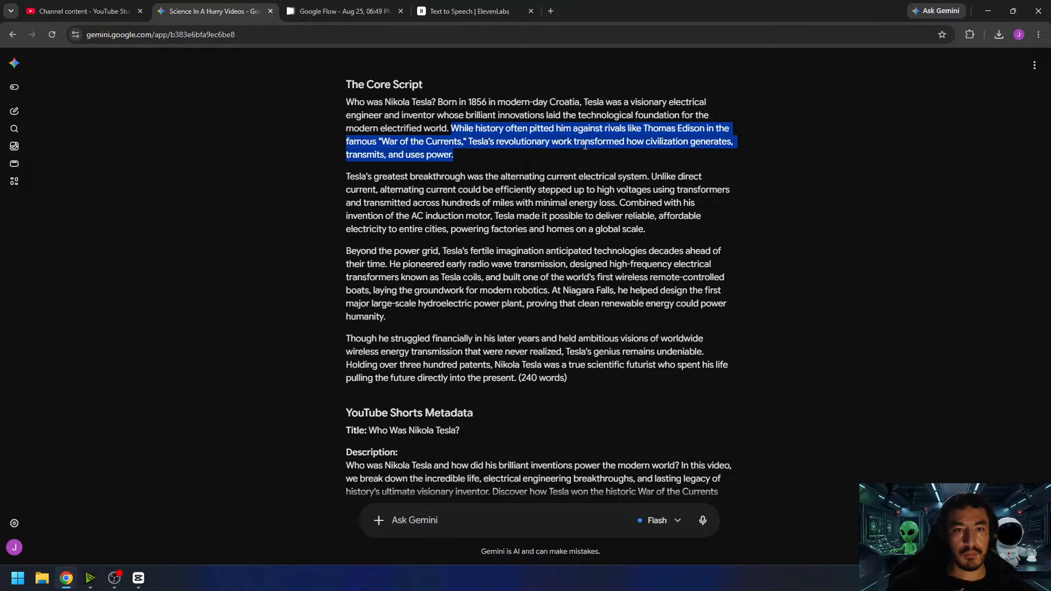
left_click(475, 13)
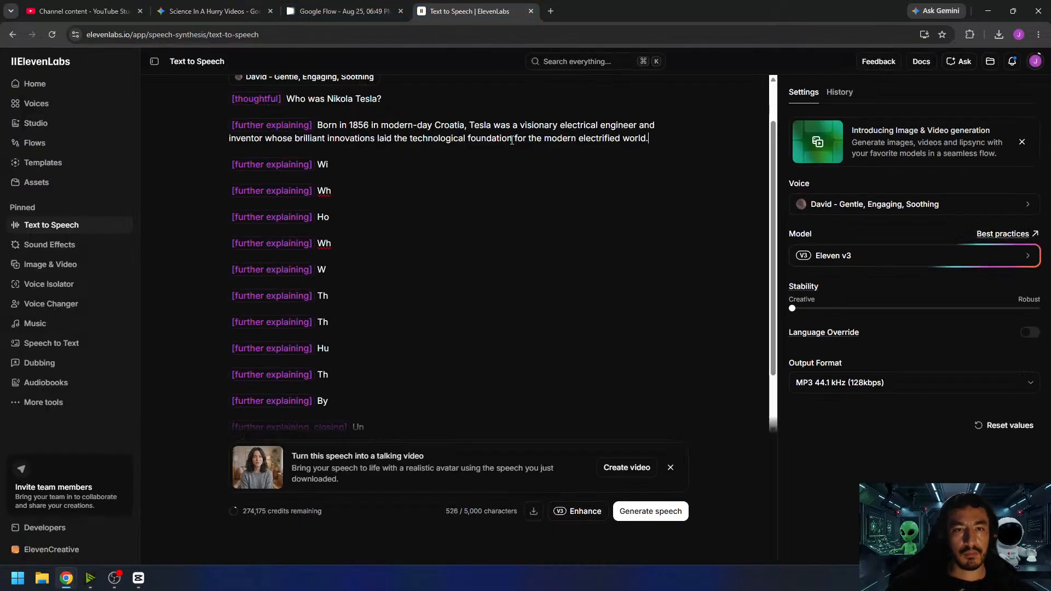
double_click(322, 164)
key("ctrl+v")
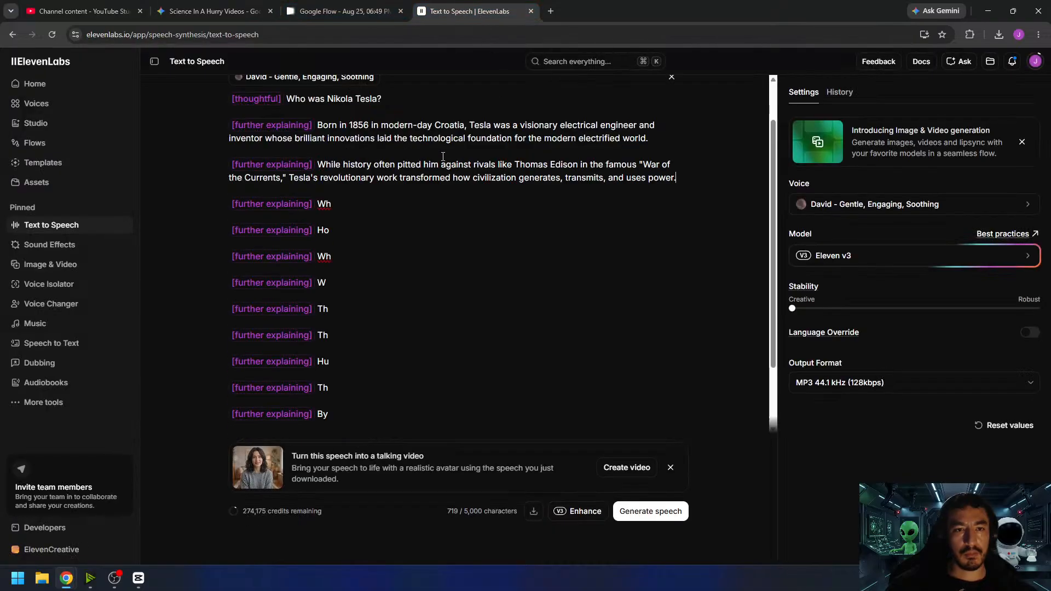
- Copy the "Tesla's greatest breakthrough" sentence from Gemini and paste it over the first "Wh" placeholder in ElevenLabs
left_click(236, 13)
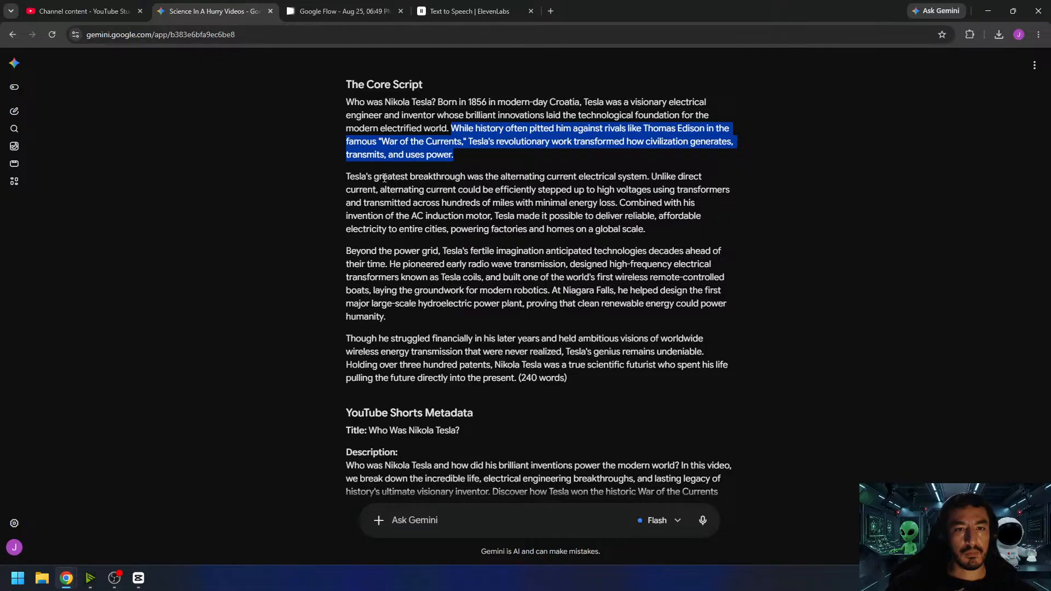
left_click_drag(344, 177, 651, 173)
key("ctrl+c")
left_click(469, 13)
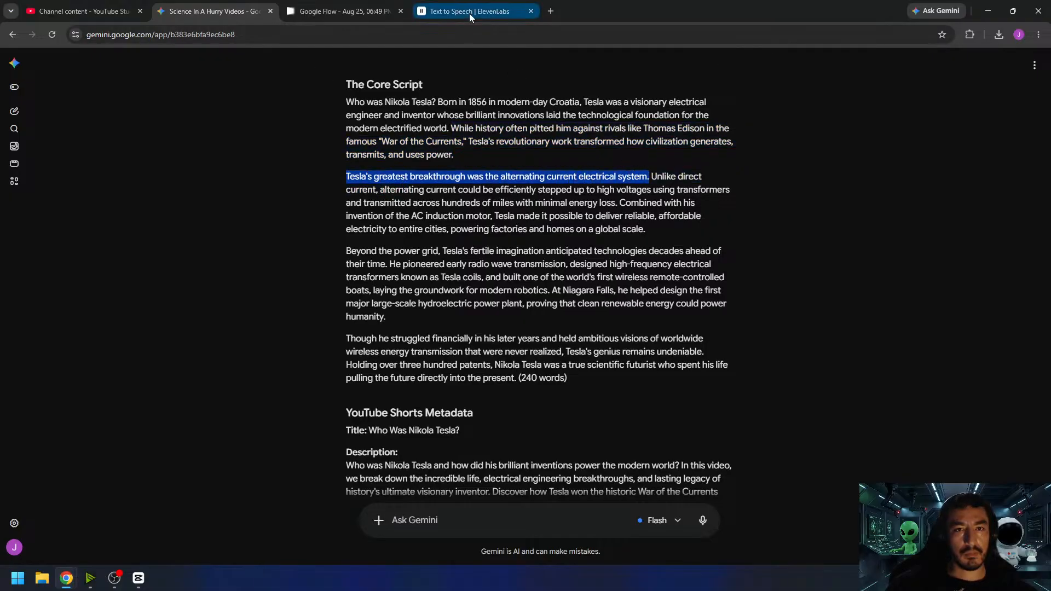
double_click(323, 204)
key("ctrl+v")
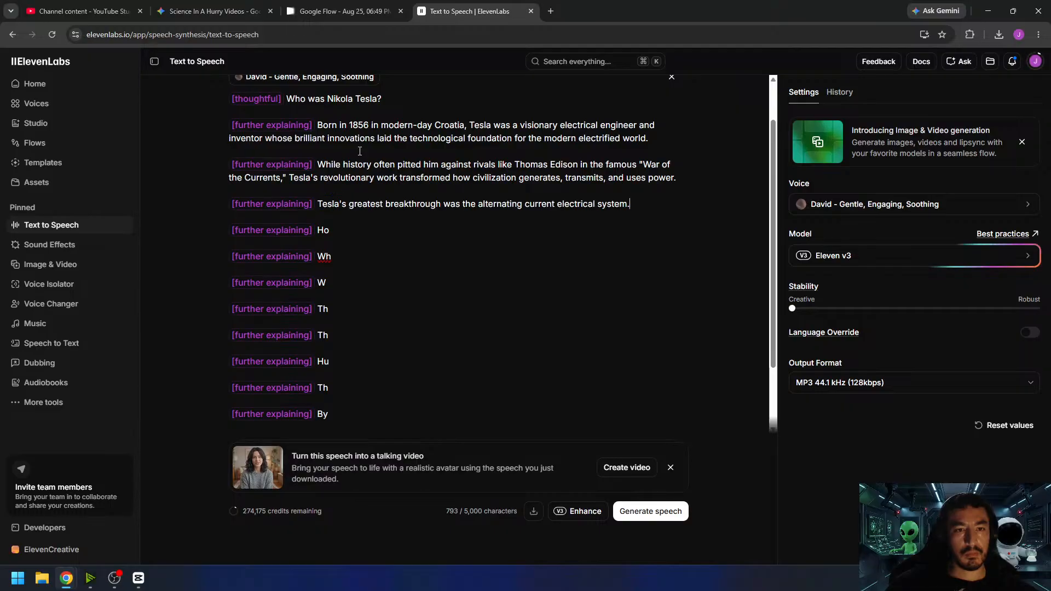
- Copy the "Unlike direct current" sentence from Gemini and paste it over the "Ho" placeholder in ElevenLabs
left_click(217, 12)
left_click_drag(652, 176, 618, 202)
key("ctrl+c")
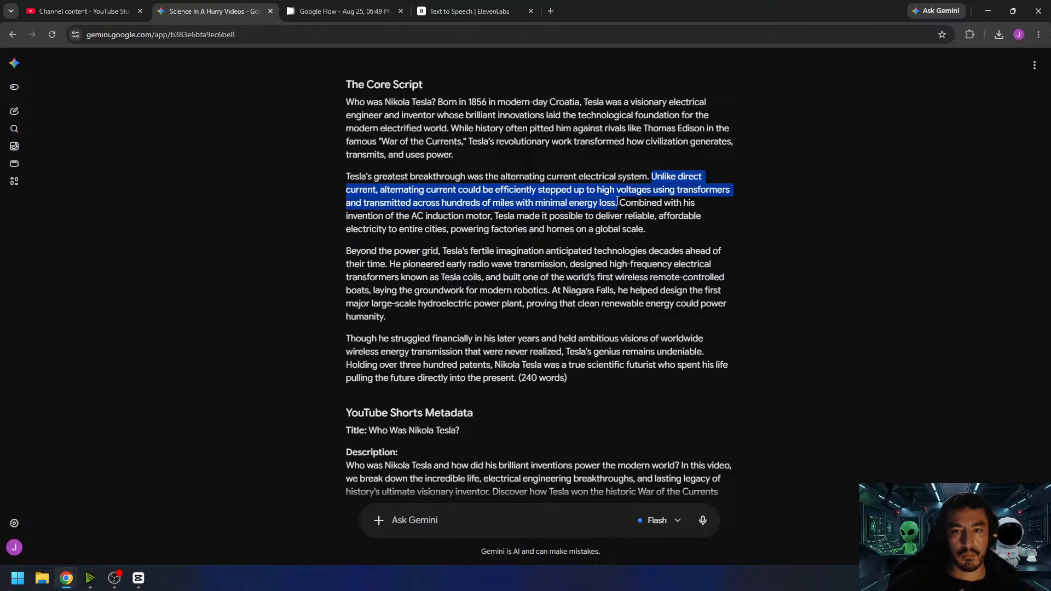
left_click(490, 13)
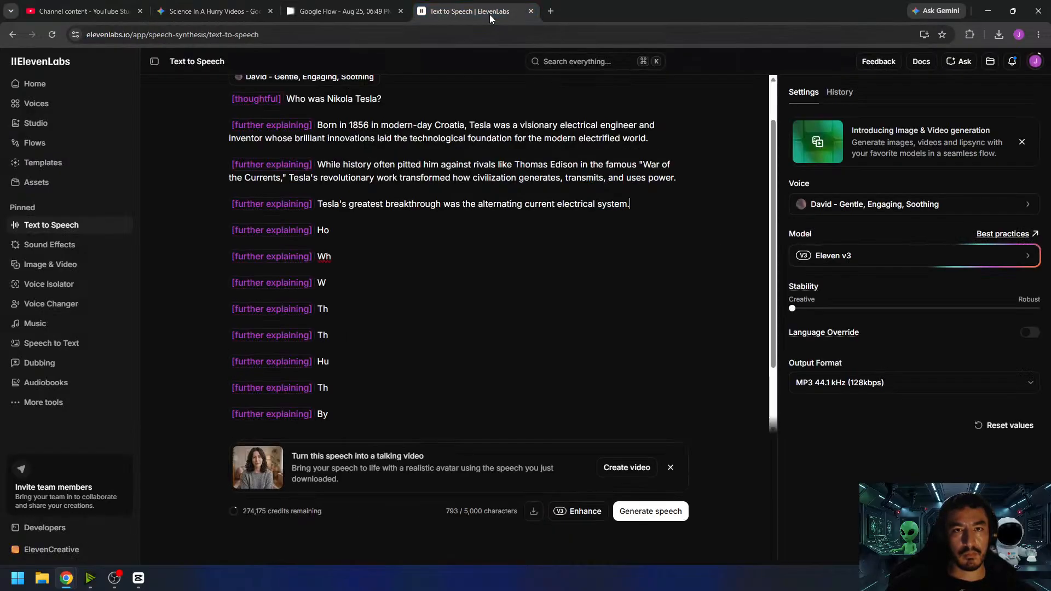
key("shift+Left")
key("shift+Left")
key("ctrl+v")
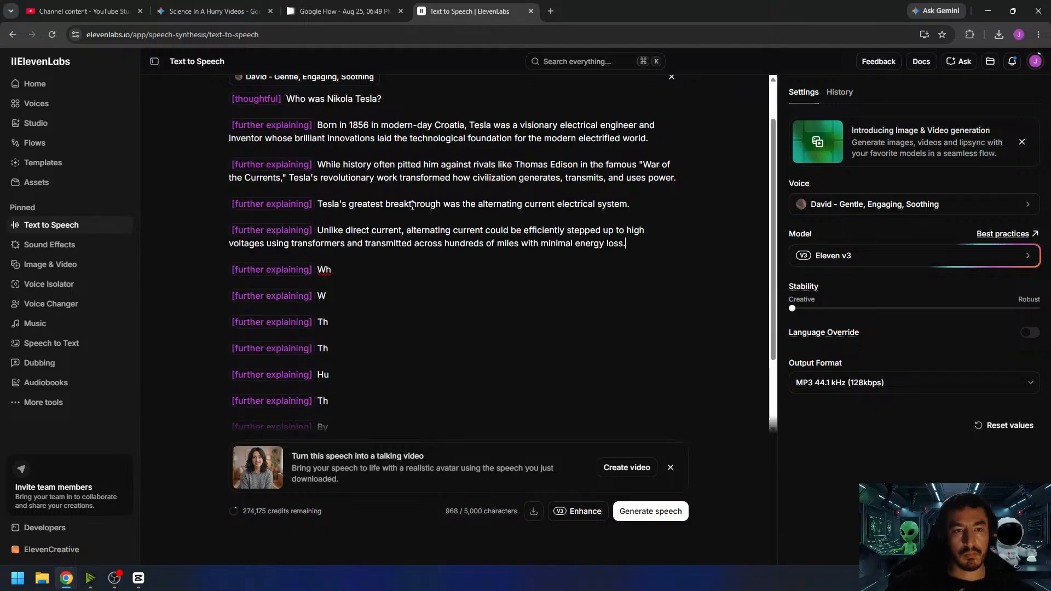
- Copy the "Combined with his invention of the AC induction motor" sentence from Gemini and paste it over the remaining "Wh" placeholder in ElevenLabs
left_click(225, 16)
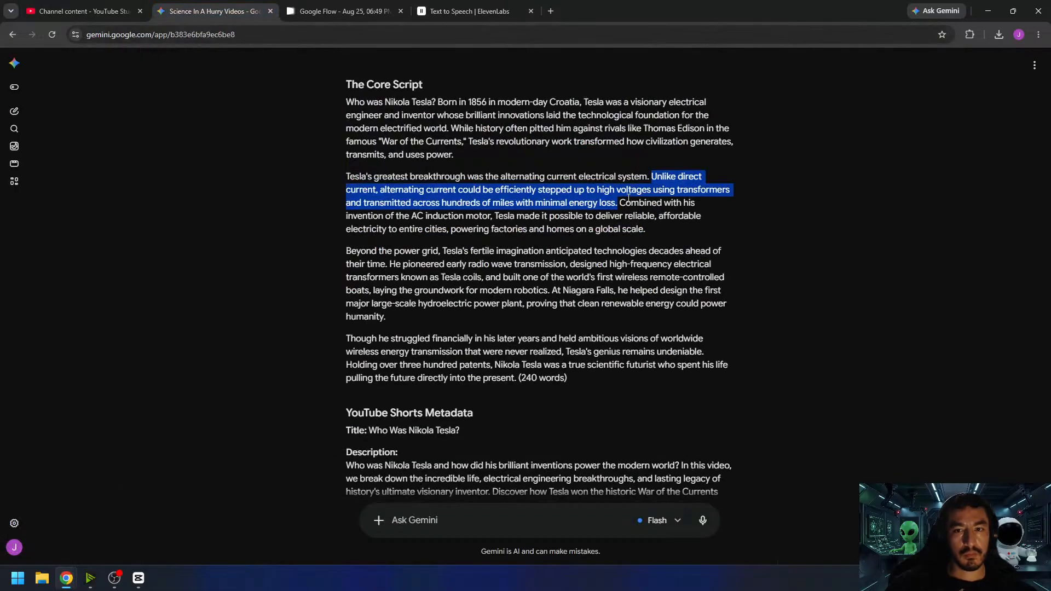
left_click_drag(620, 203, 653, 231)
key("ctrl+c")
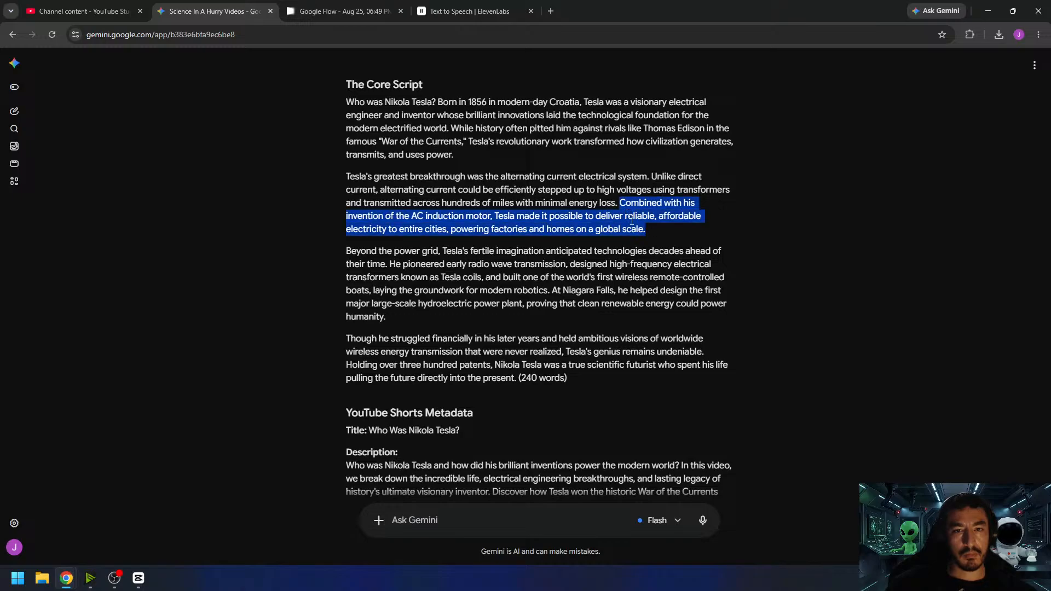
left_click(487, 15)
double_click(324, 269)
key("ctrl+v")
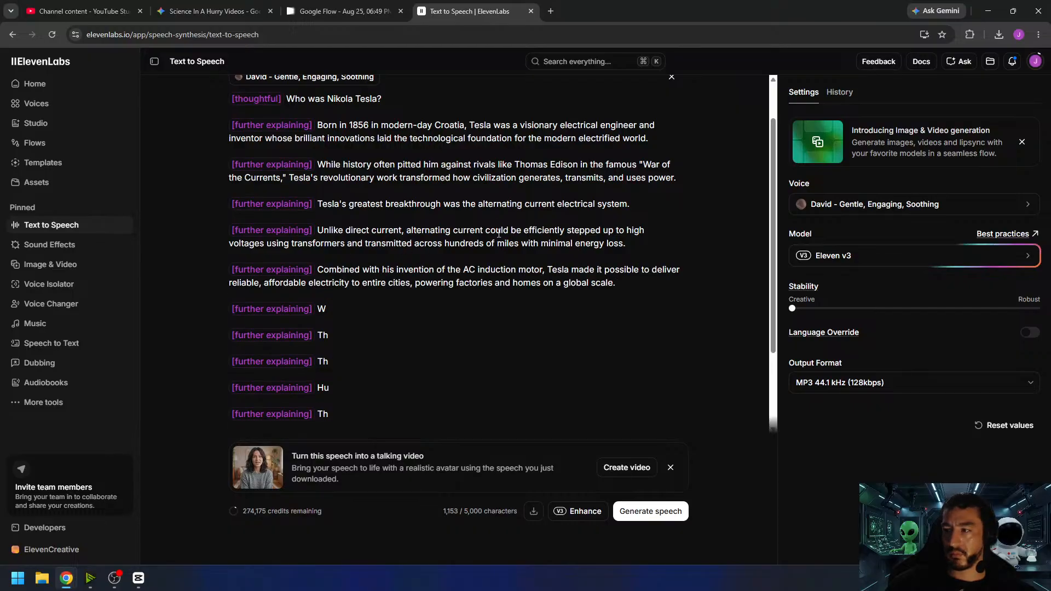
- Copy the "Beyond the power grid" sentence from Gemini and paste it over the "W" placeholder in ElevenLabs
left_click(224, 10)
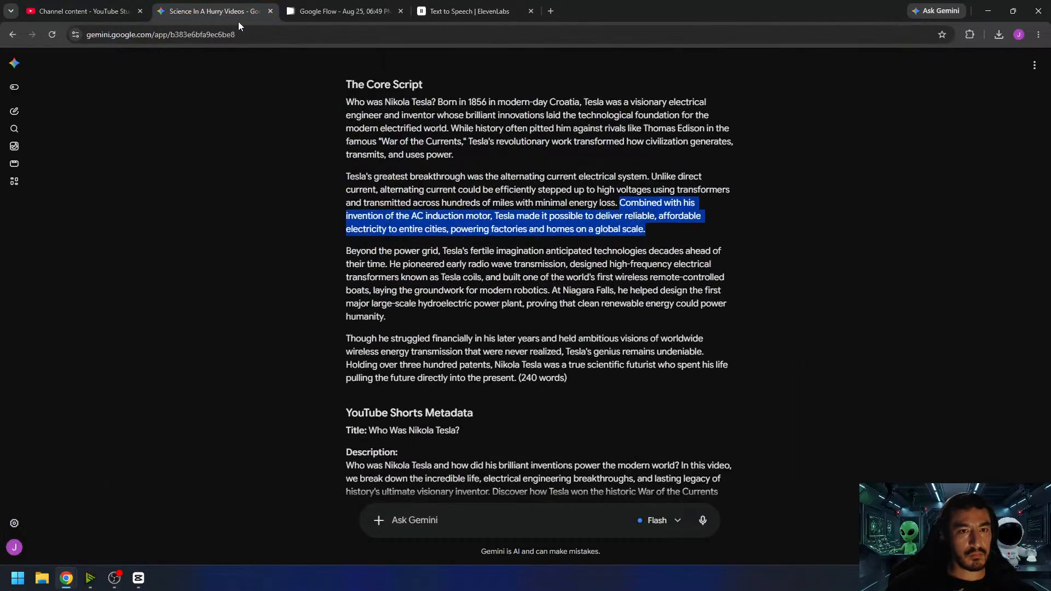
left_click_drag(347, 250, 389, 266)
key("ctrl+c")
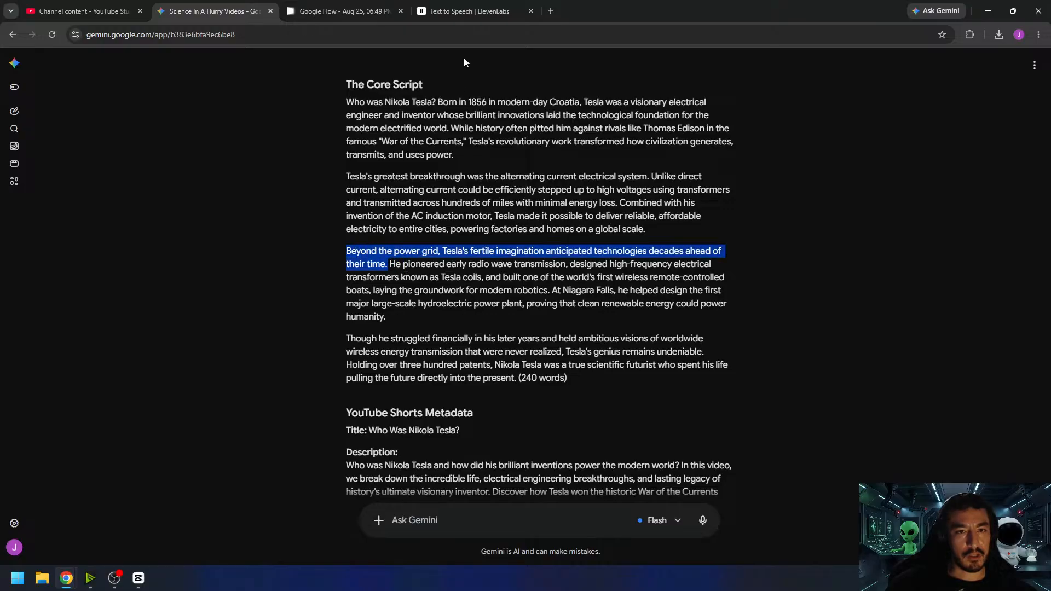
left_click(465, 10)
double_click(321, 308)
key("ctrl+v")
- Copy the "He pioneered early radio wave transmission" sentence from Gemini and paste it over the first "Th" placeholder in ElevenLabs
left_click(222, 12)
left_click_drag(392, 268, 550, 289)
key("ctrl+c")
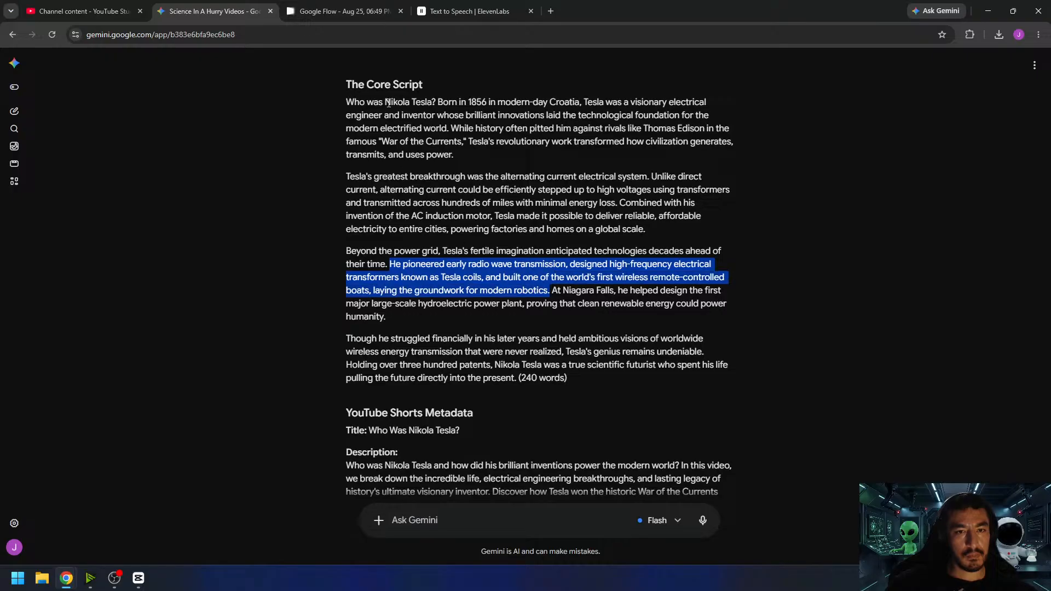
left_click(485, 12)
left_click_drag(336, 347, 317, 348)
key("ctrl+v")
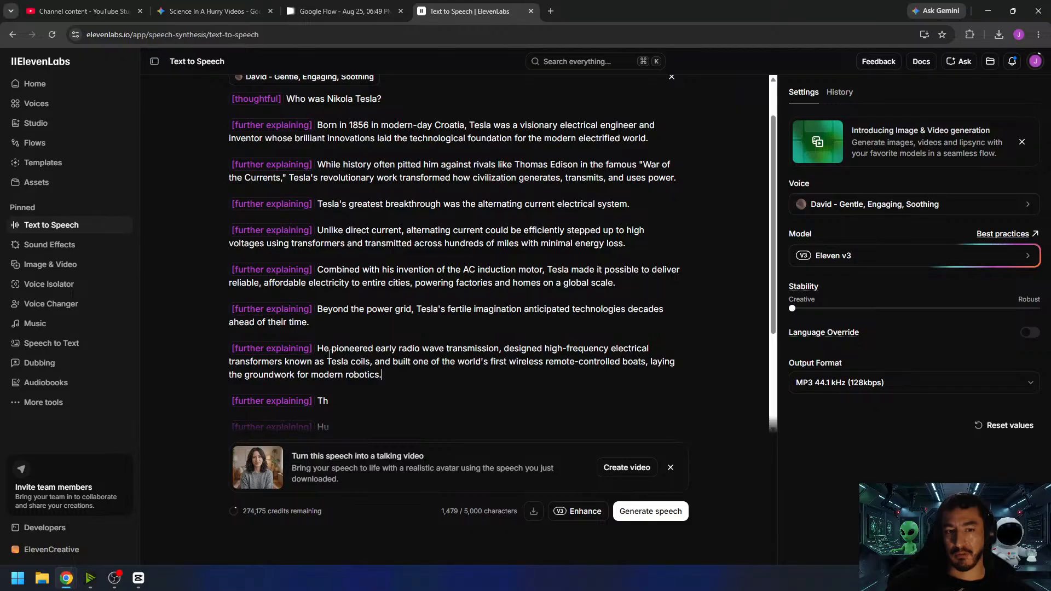
left_click(506, 376)
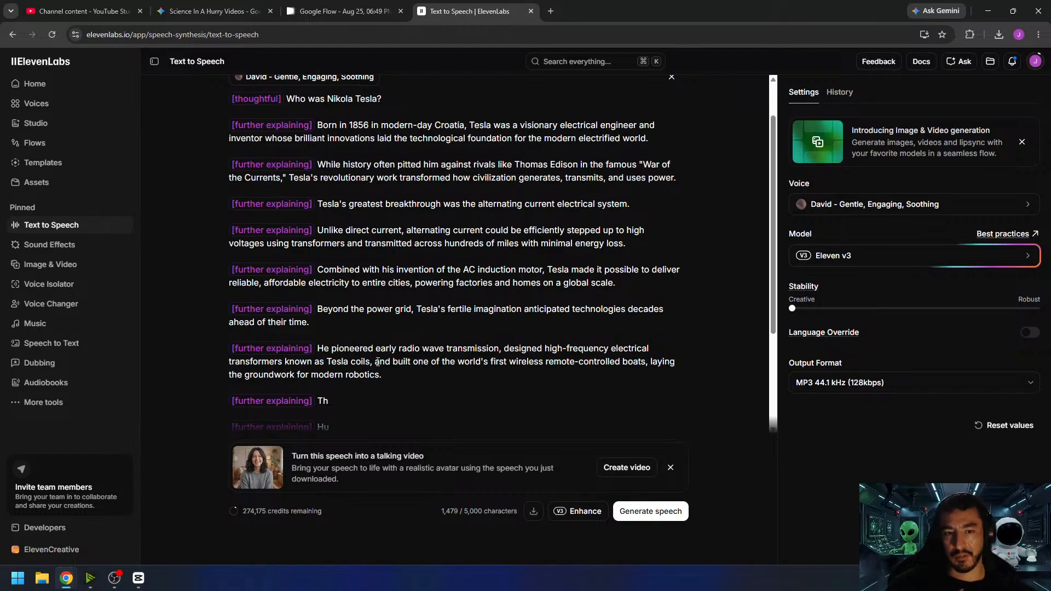
left_click_drag(375, 361, 389, 372)
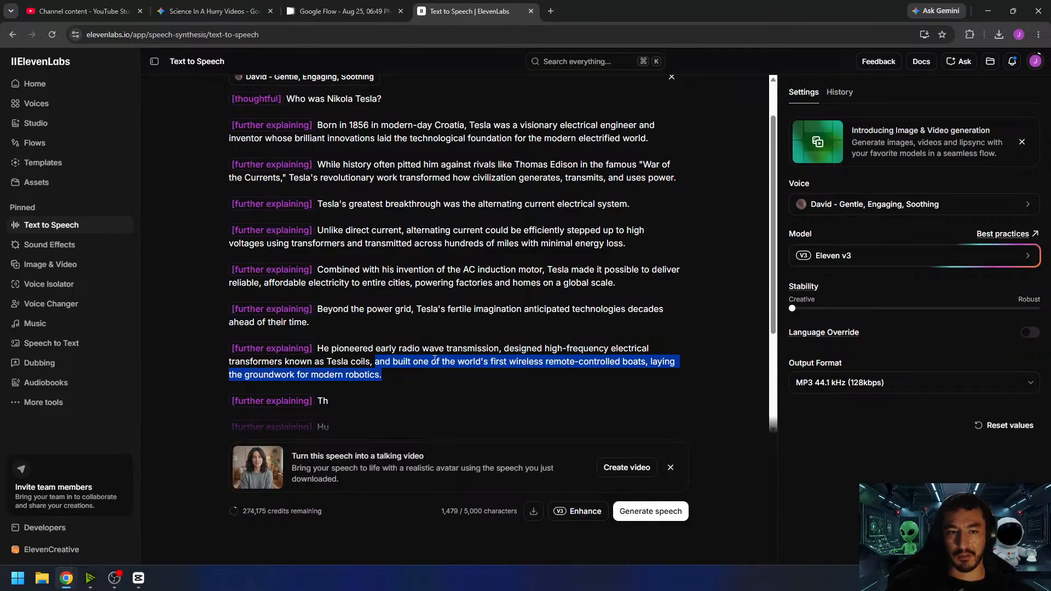
left_click(407, 376)
- Copy the "At Niagara Falls" sentence from Gemini and paste it over the "Th" placeholder below the radio wave sentence in ElevenLabs
scroll(407, 376, "down", 3)
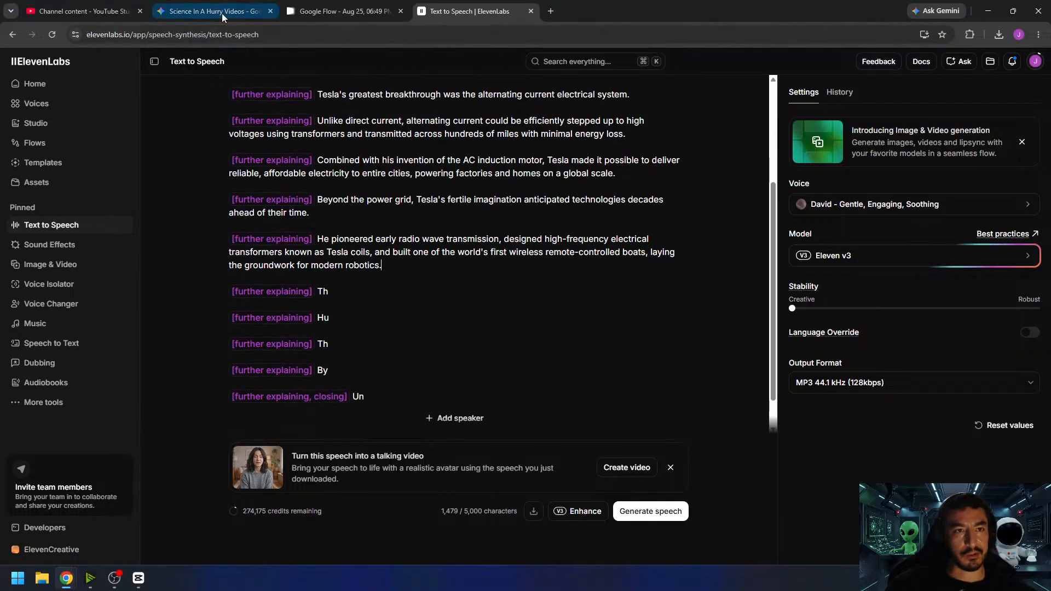
left_click(219, 12)
left_click_drag(552, 291, 563, 312)
key("ctrl+c")
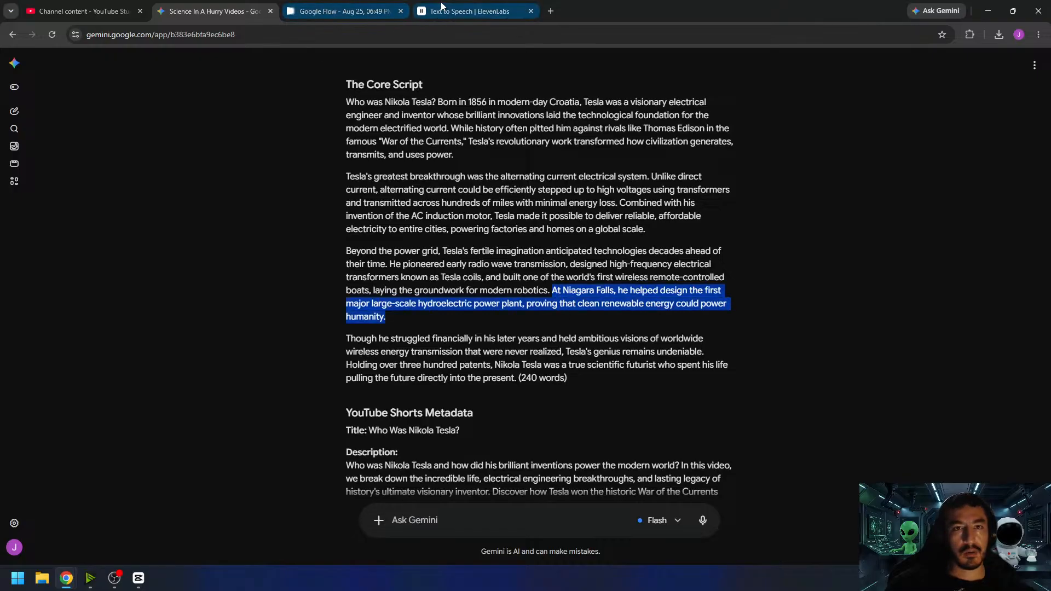
left_click(465, 11)
double_click(323, 291)
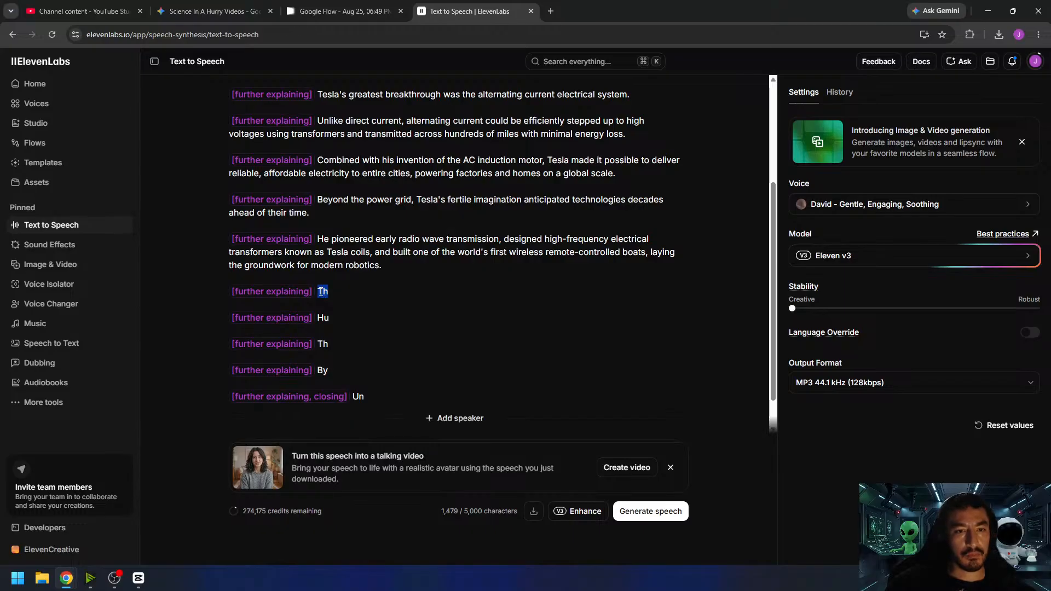
key("ctrl+v")
- Copy the "Though he struggled financially" sentence from Gemini and paste it over the "Hu" placeholder in ElevenLabs
left_click(234, 12)
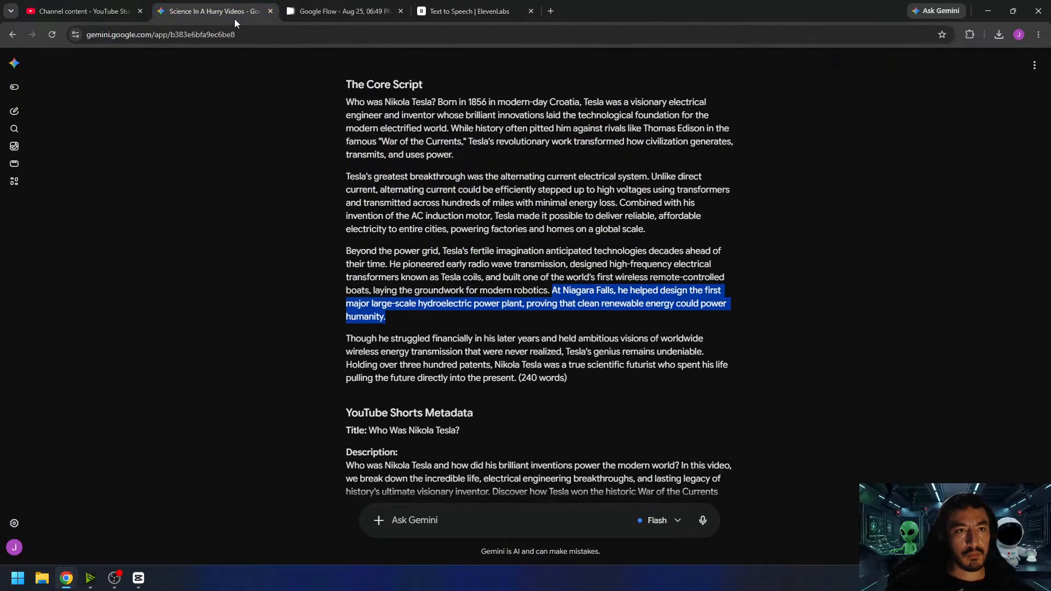
left_click(348, 338)
left_click_drag(348, 338, 708, 349)
key("ctrl+c")
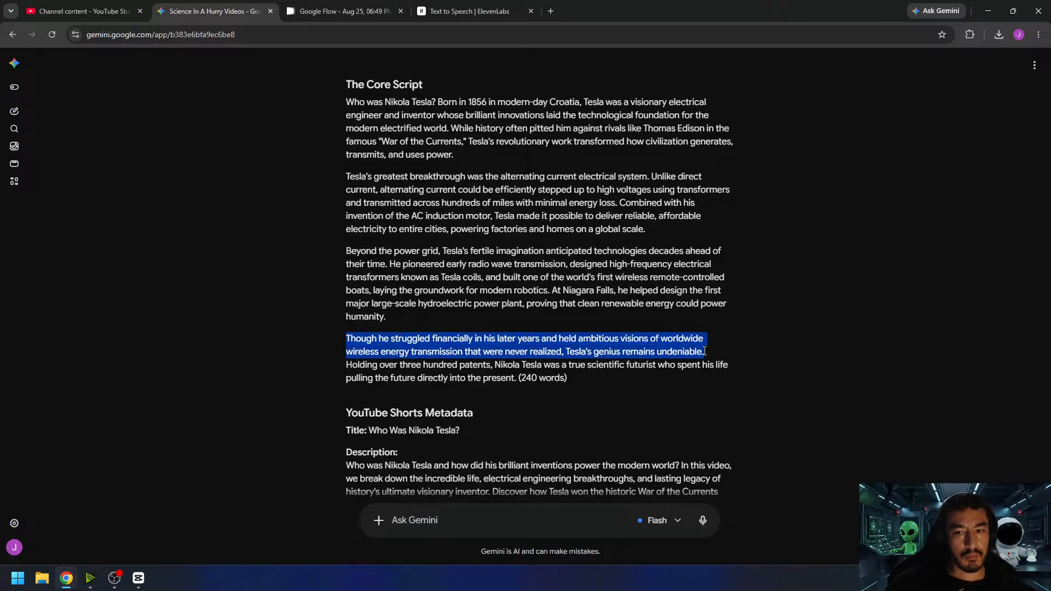
left_click(435, 17)
left_click_drag(329, 332, 317, 335)
key("ctrl+v")
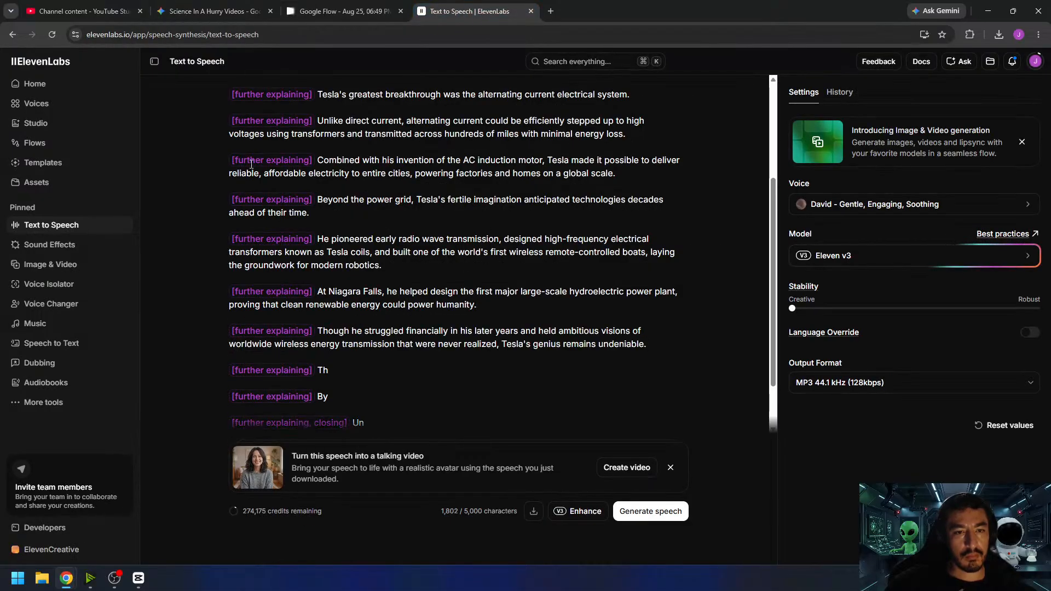
- Copy the "Holding over three hundred patents" sentence from Gemini, without the word count, and paste it over "Un" after the [further explaining, closing] tag
left_click(233, 12)
left_click_drag(346, 366, 517, 378)
key("ctrl+c")
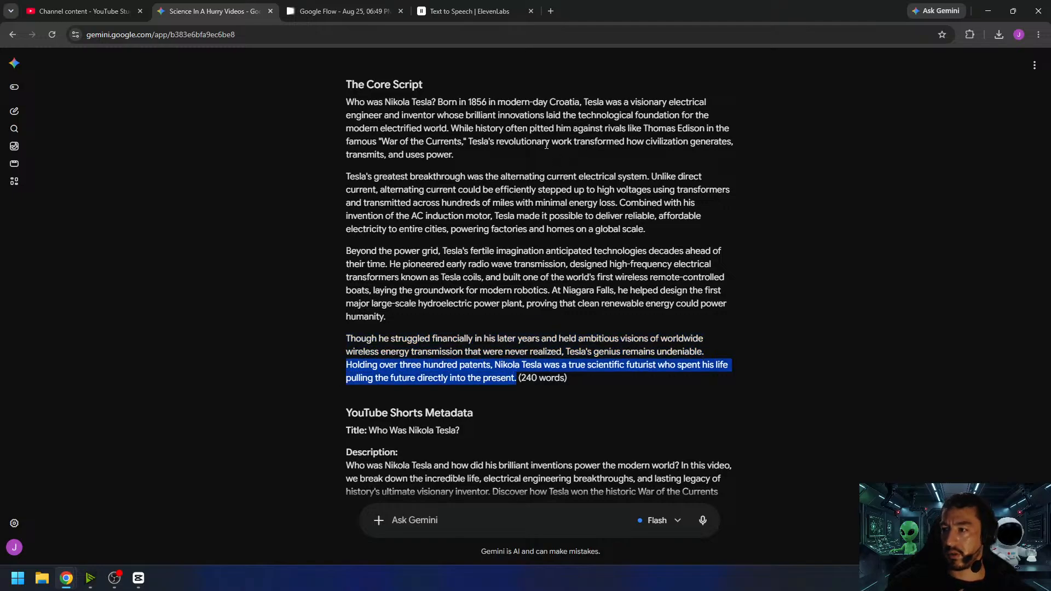
left_click(470, 11)
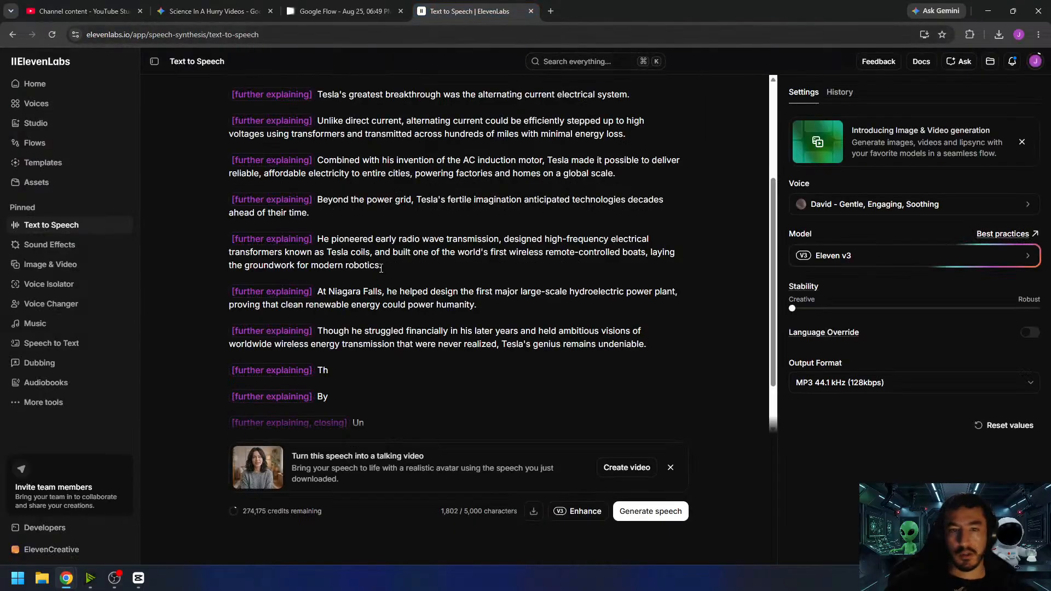
scroll(391, 368, "down", 1)
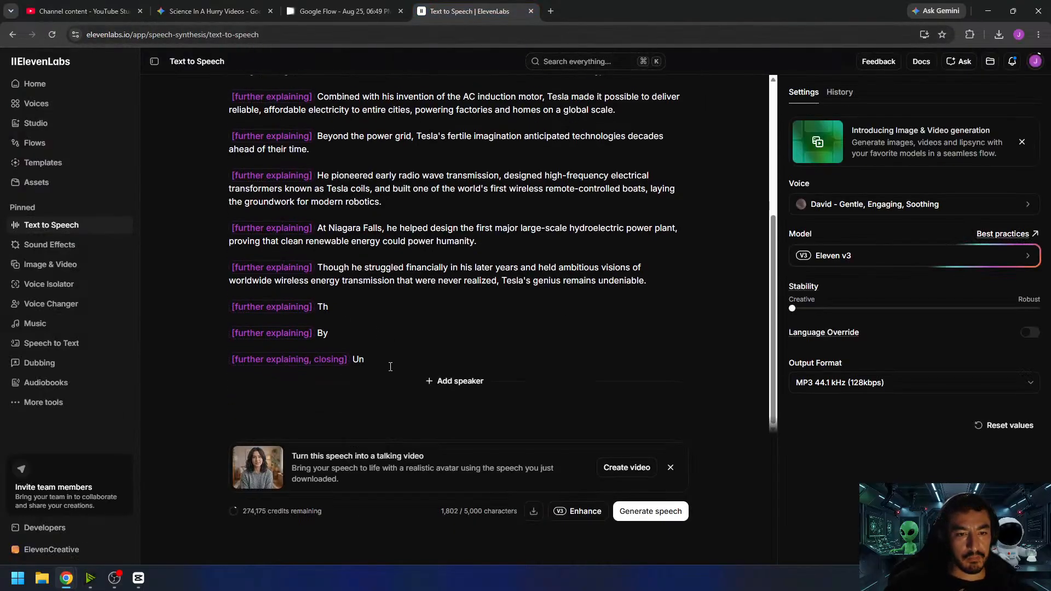
double_click(362, 359)
key("ctrl+v")
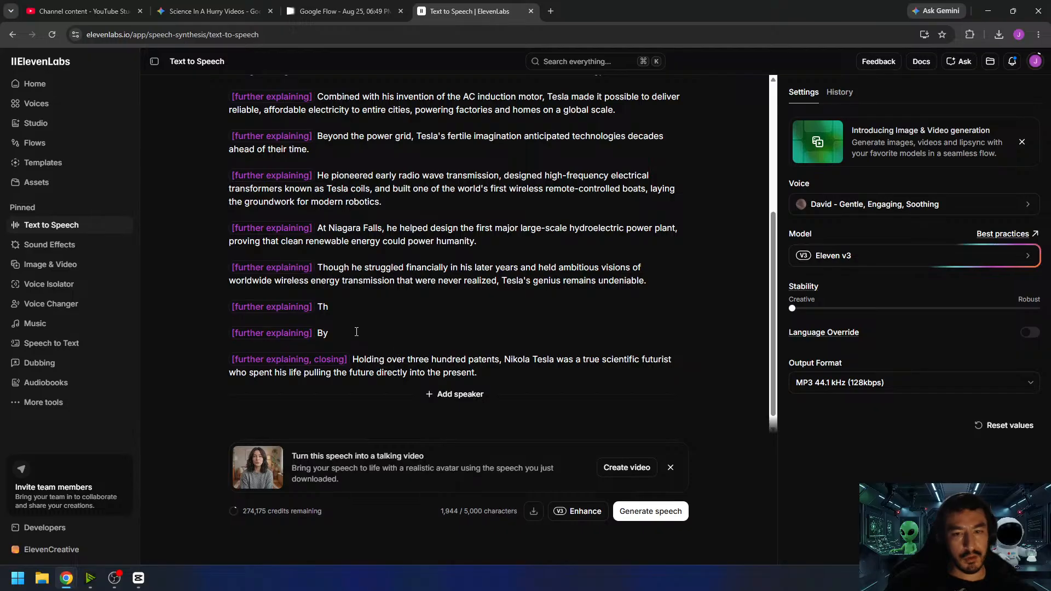
- Delete the unused "Th" and "By" placeholder lines with their tags and the leftover blank line above the closing sentence
left_click_drag(338, 329, 229, 303)
key("BackSpace")
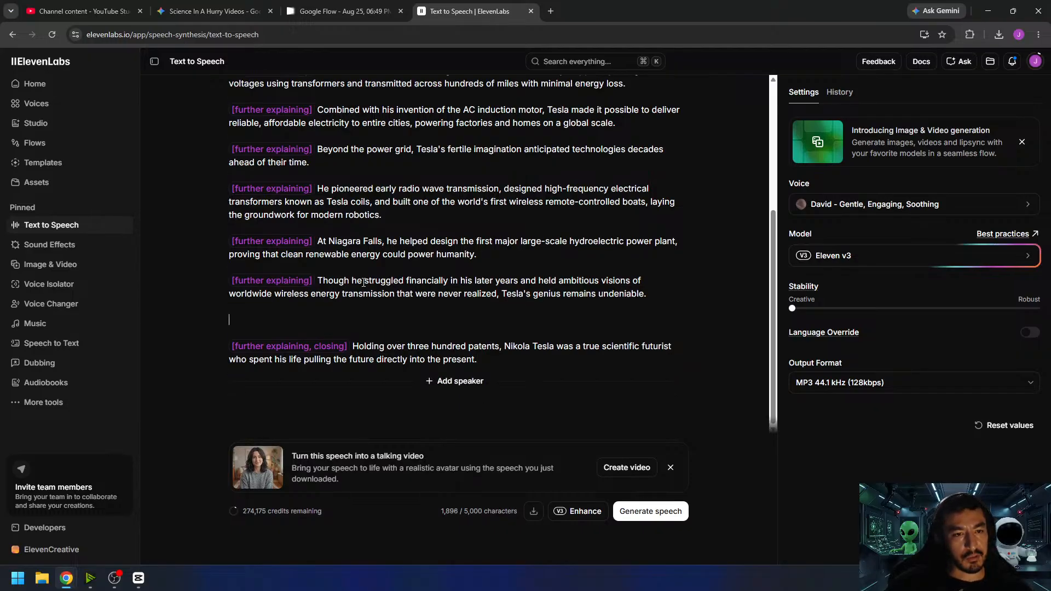
key("BackSpace")
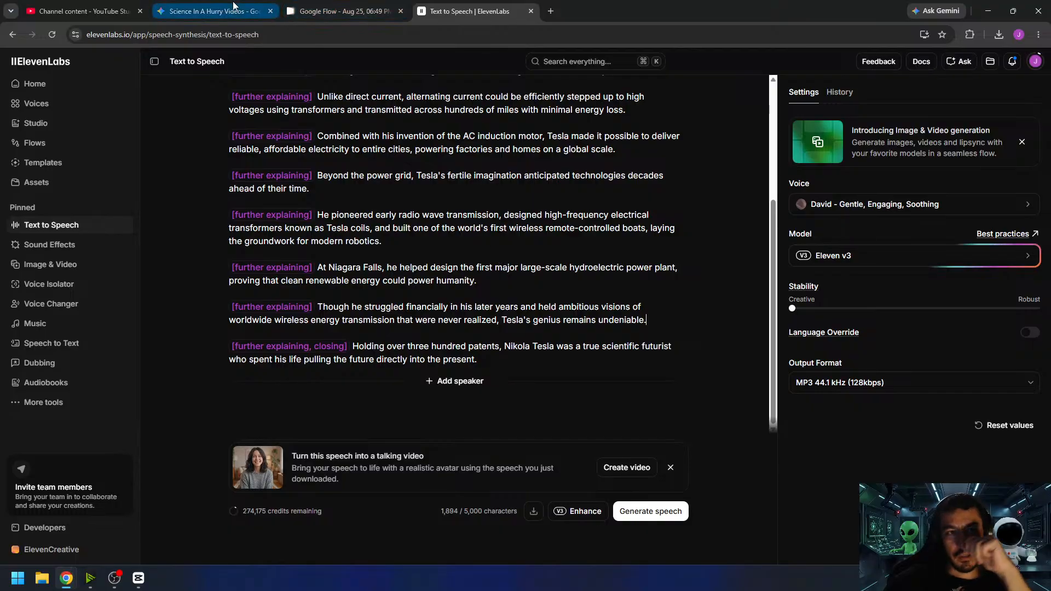
- Review the complete tagged script and generate the Nikola Tesla speech, following the text while the first generation plays
left_click(248, 13)
left_click(474, 12)
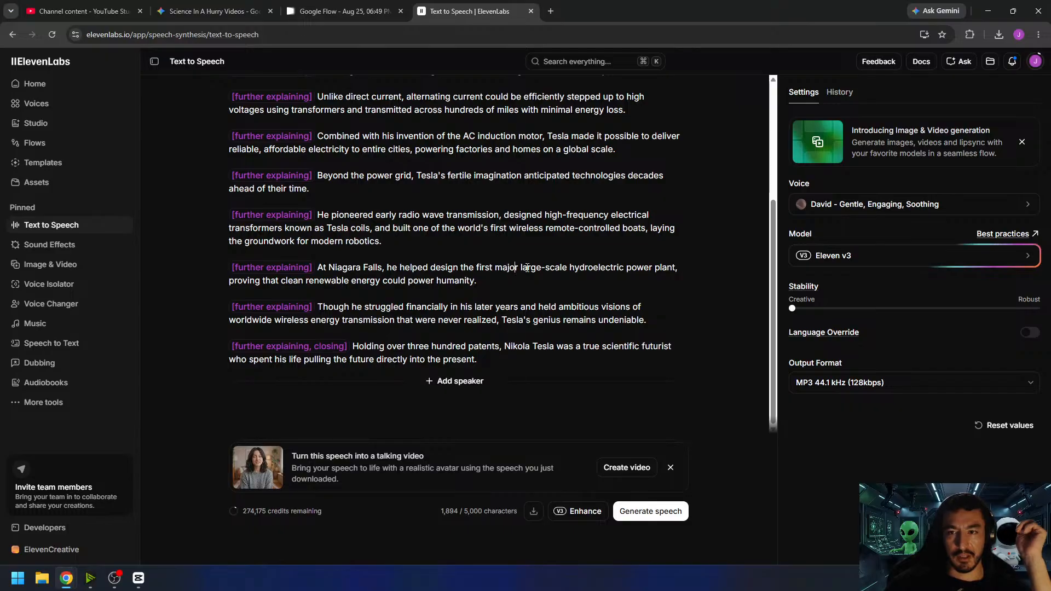
scroll(528, 268, "up", 4)
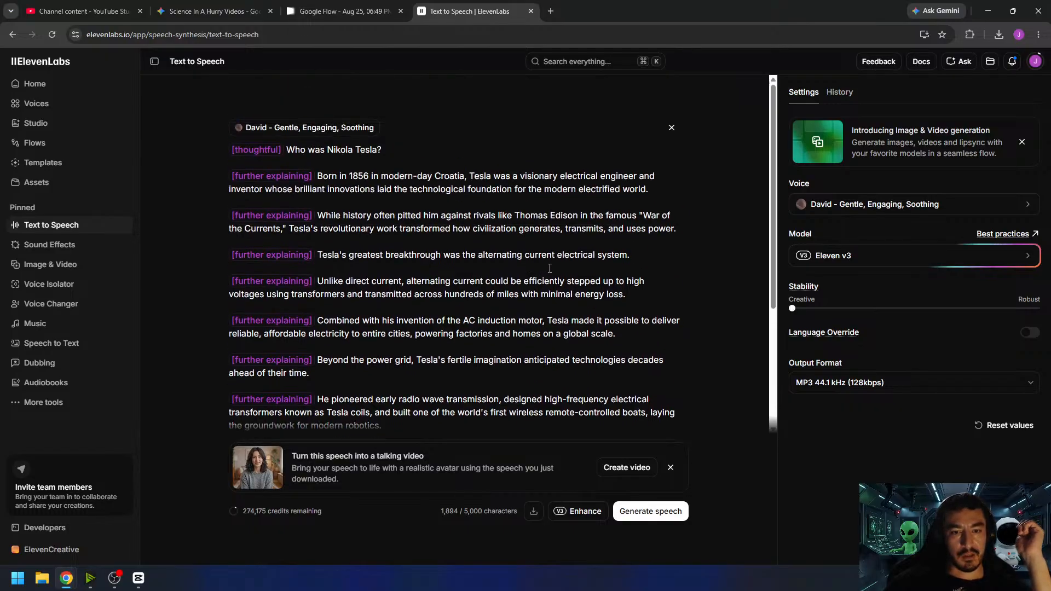
scroll(552, 267, "down", 4)
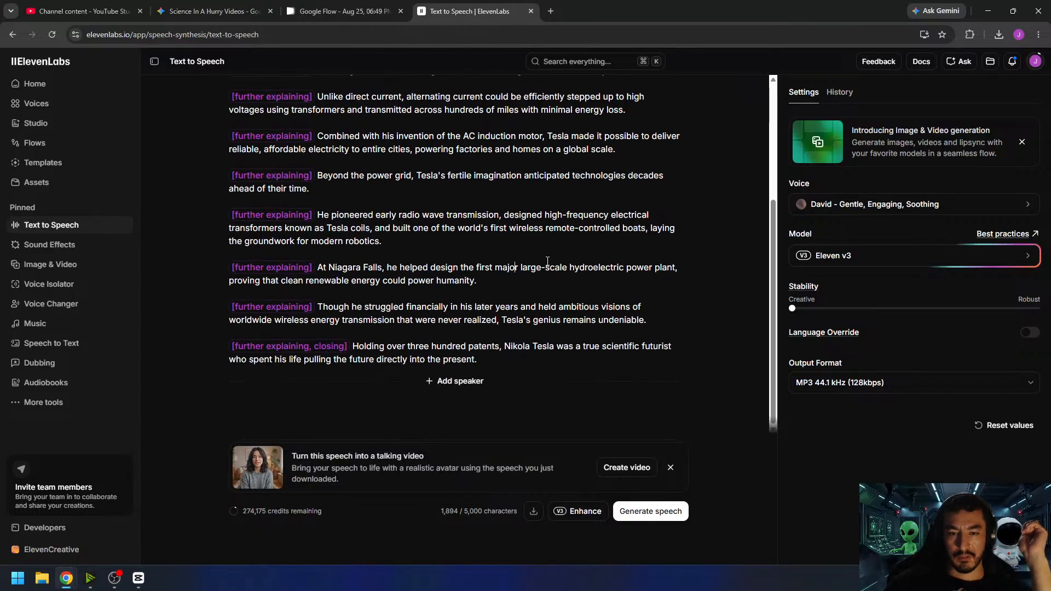
scroll(550, 259, "up", 4)
scroll(545, 264, "down", 4)
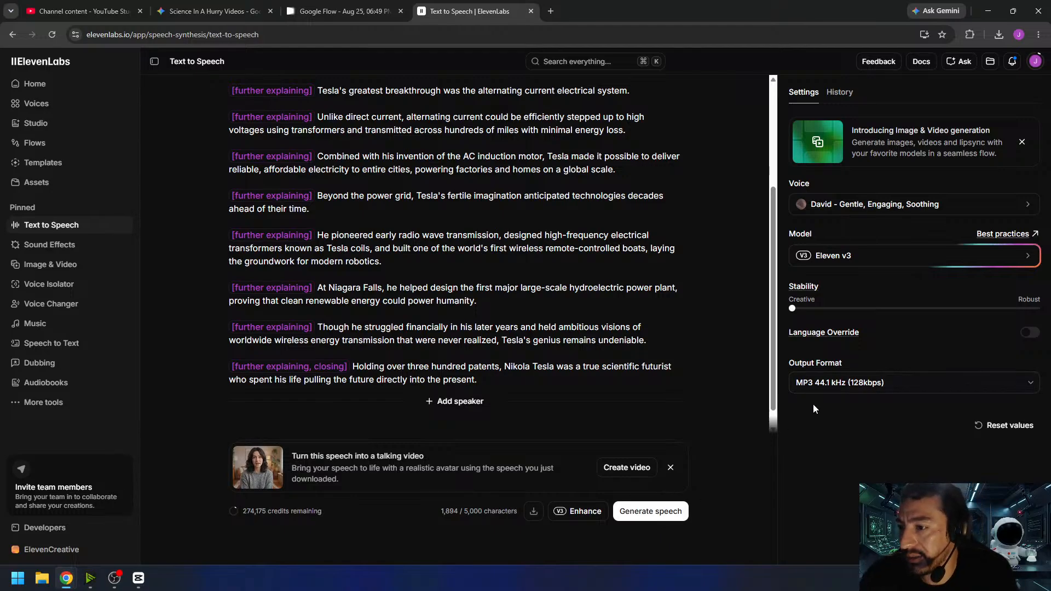
left_click(656, 517)
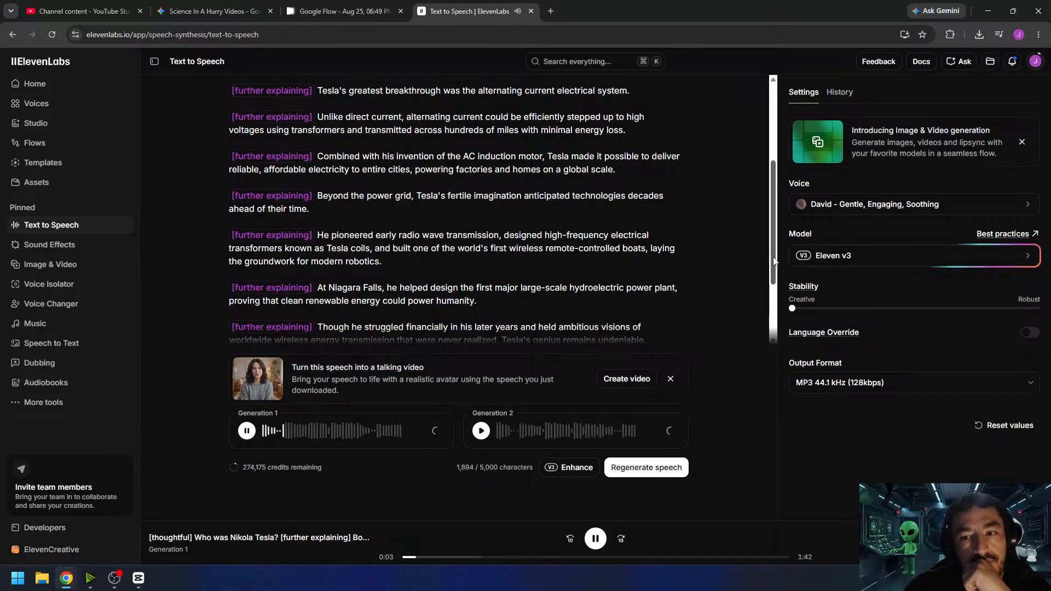
scroll(765, 225, "up", 2)
scroll(764, 224, "up", 1)
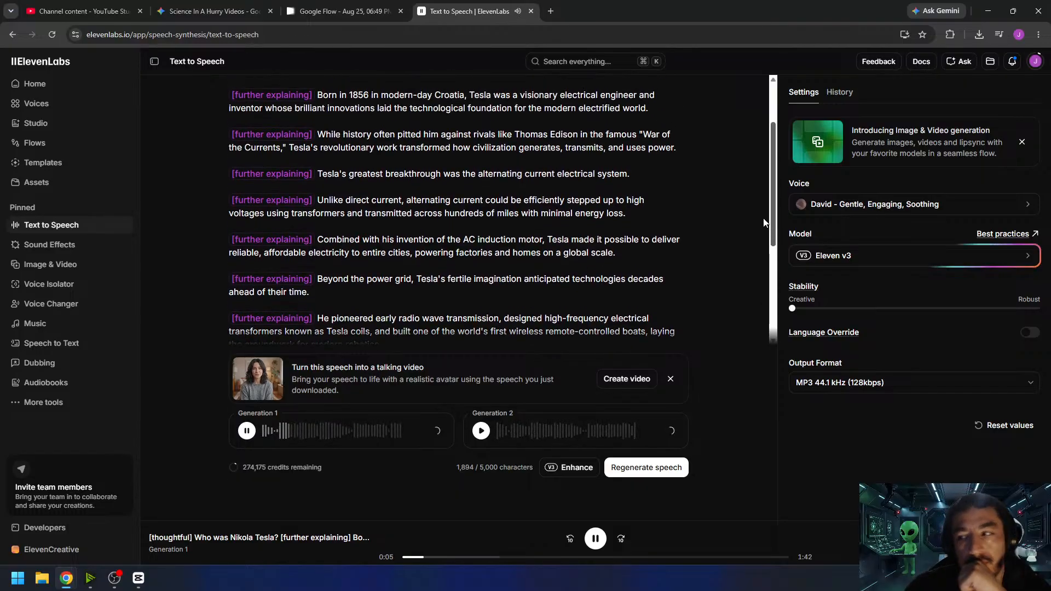
scroll(762, 213, "up", 2)
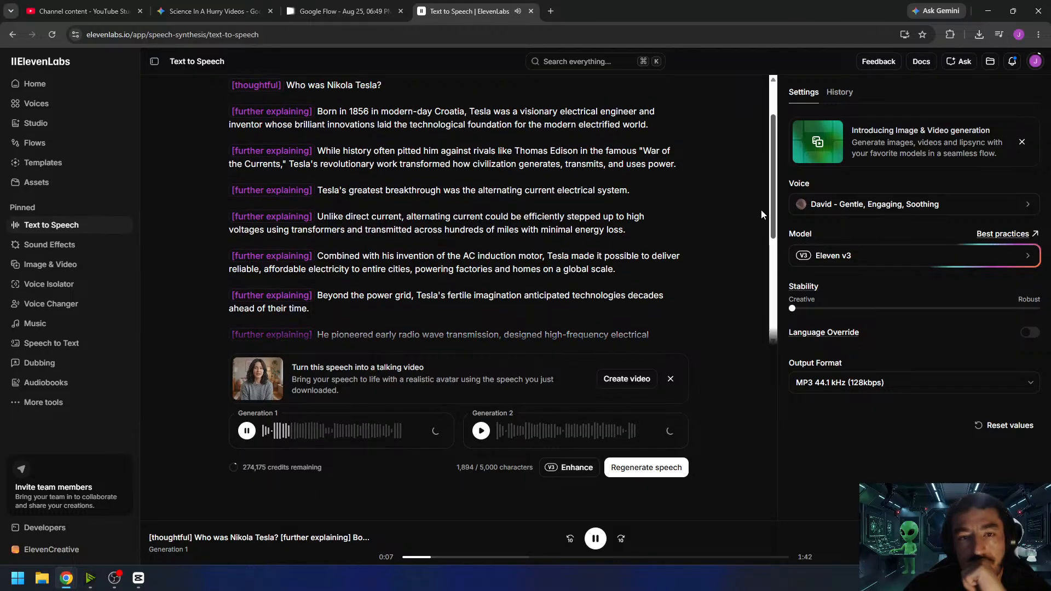
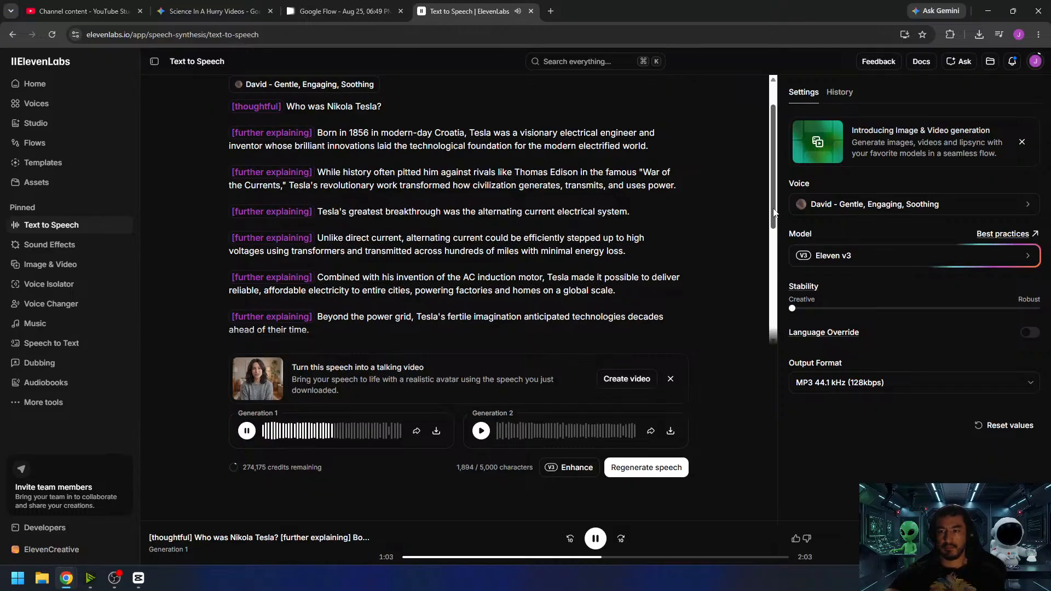
- Follow the rest of the script while Generation 1 plays through, check the narration's total length, and download Generation 1
scroll(777, 235, "down", 2)
left_click_drag(777, 235, 777, 288)
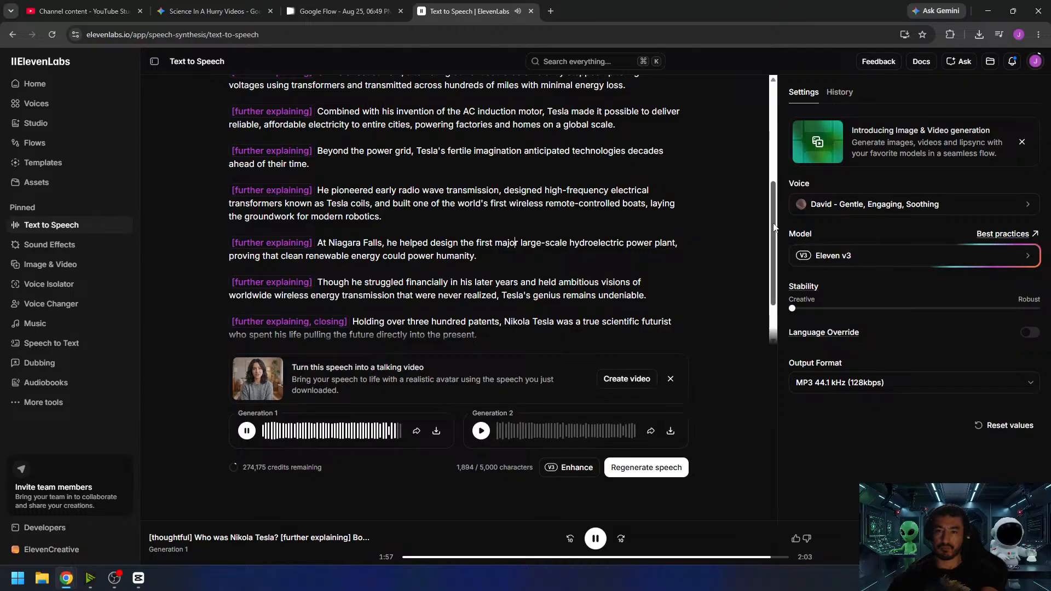
scroll(776, 244, "down", 1)
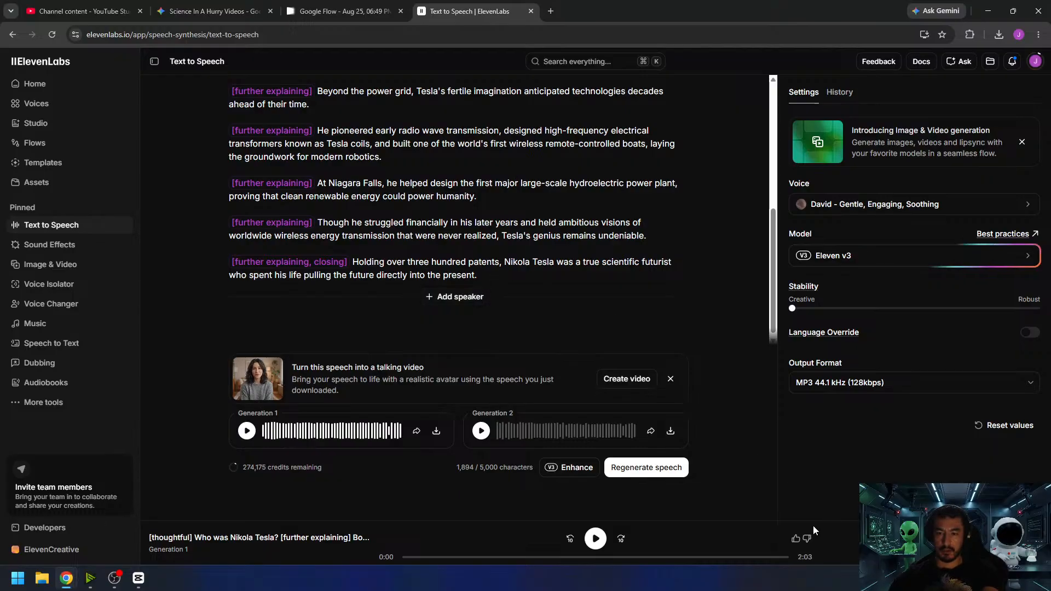
double_click(808, 556)
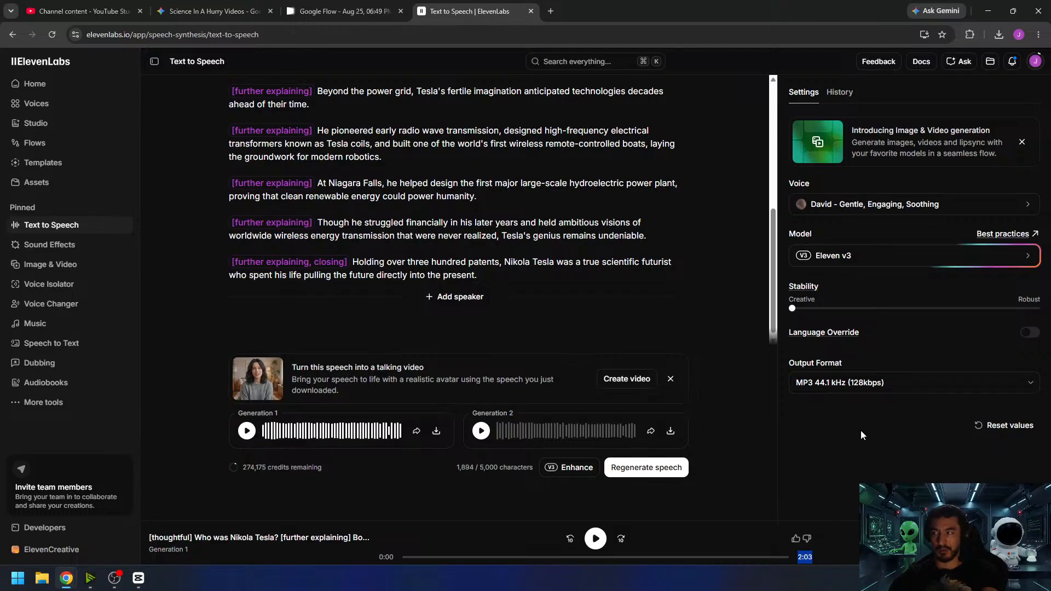
left_click(692, 340)
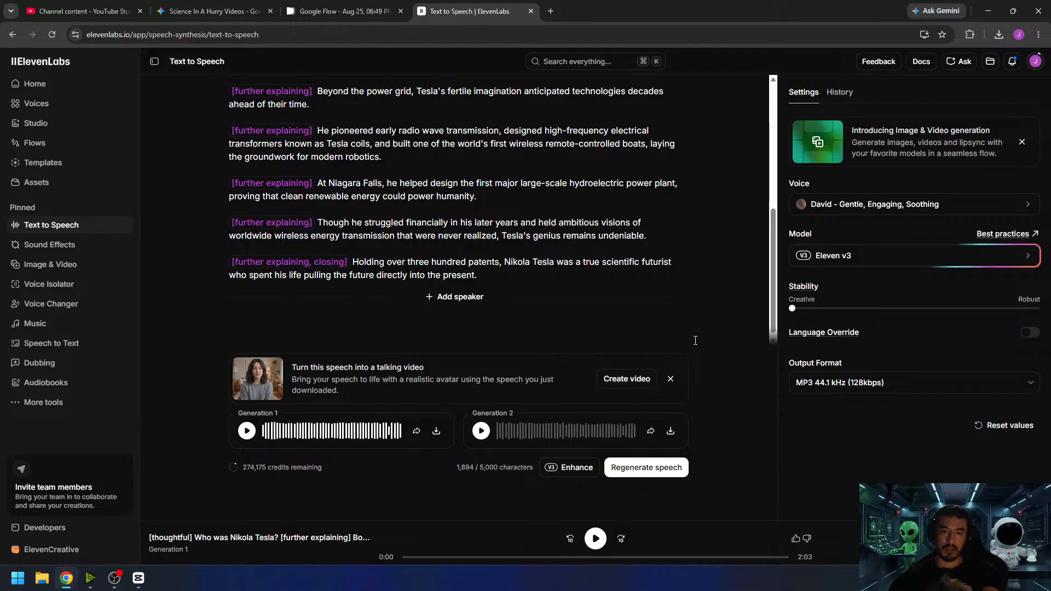
left_click(435, 432)
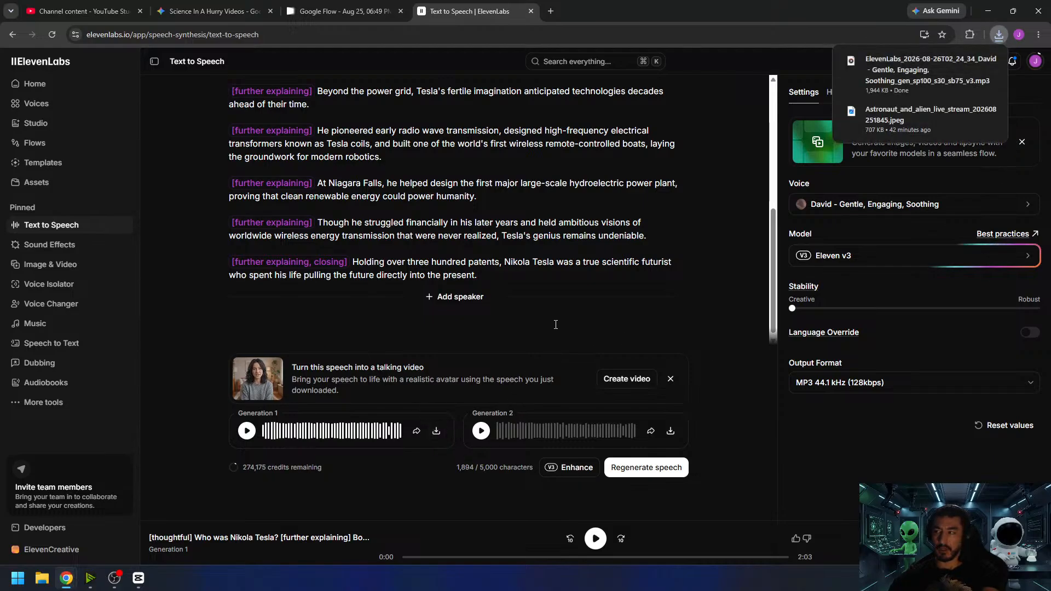
- Switch to CapCut, import the downloaded ElevenLabs MP3 as extracted audio, and place it at the start of the timeline below the logo track
left_click(138, 579)
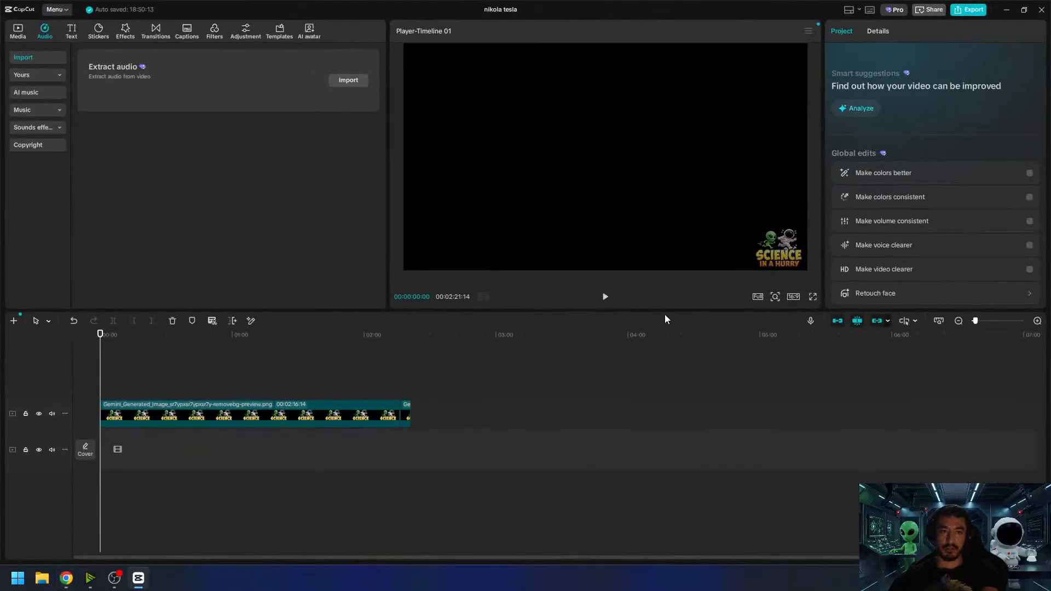
key("super+e")
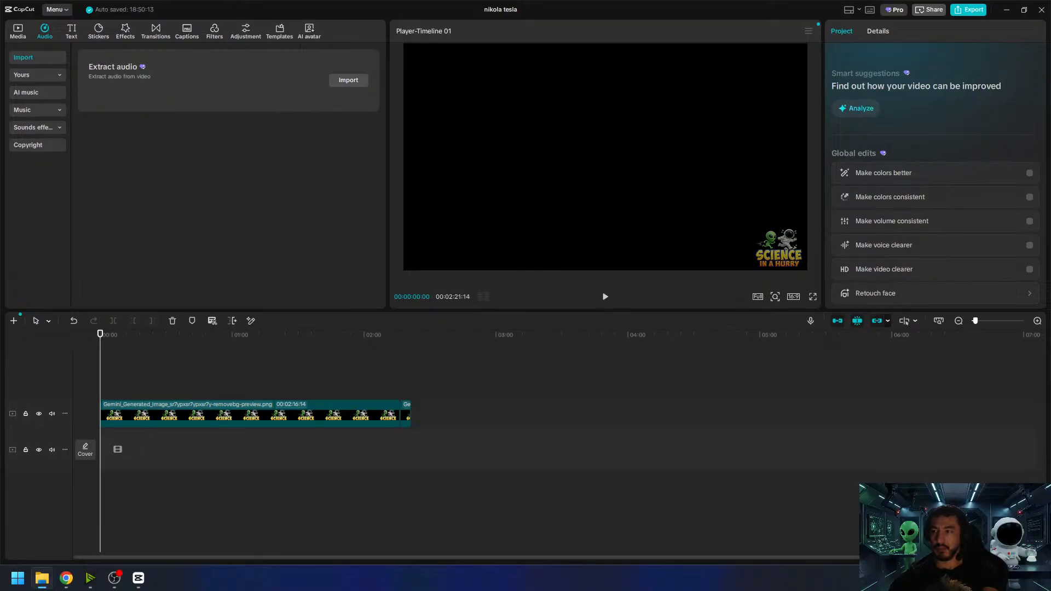
left_click_drag(567, 257, 222, 200)
left_click_drag(190, 91, 99, 486)
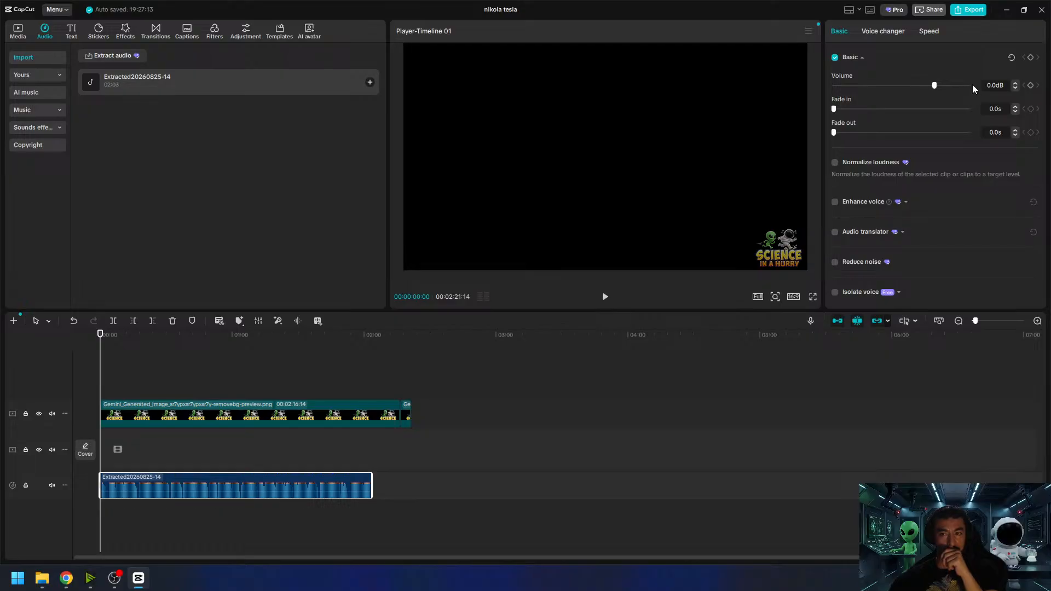
- Set the narration clip's volume to -5 dB
left_click(995, 85)
type("-5")
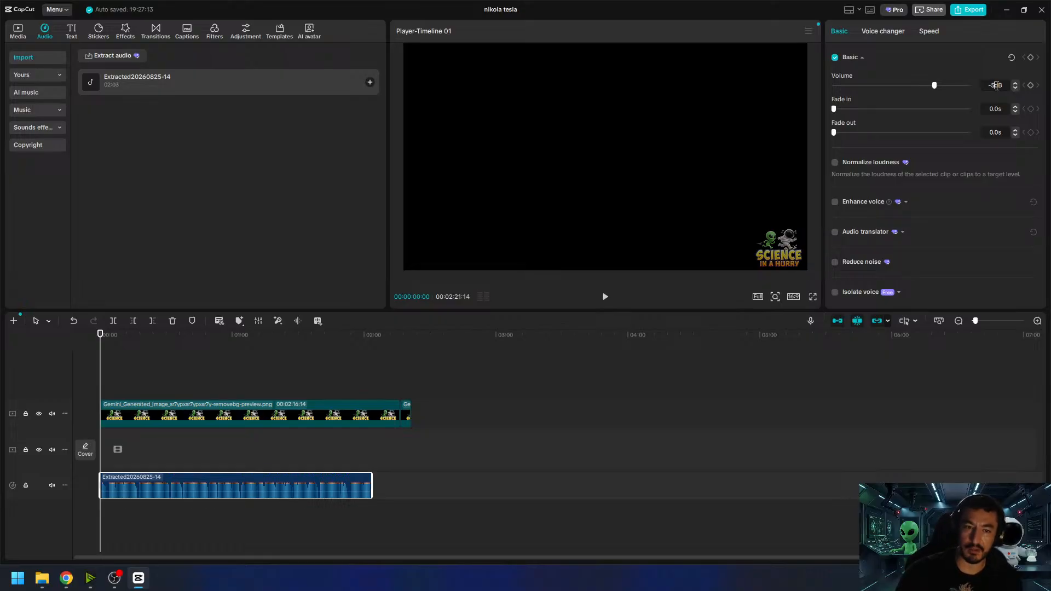
key("Return")
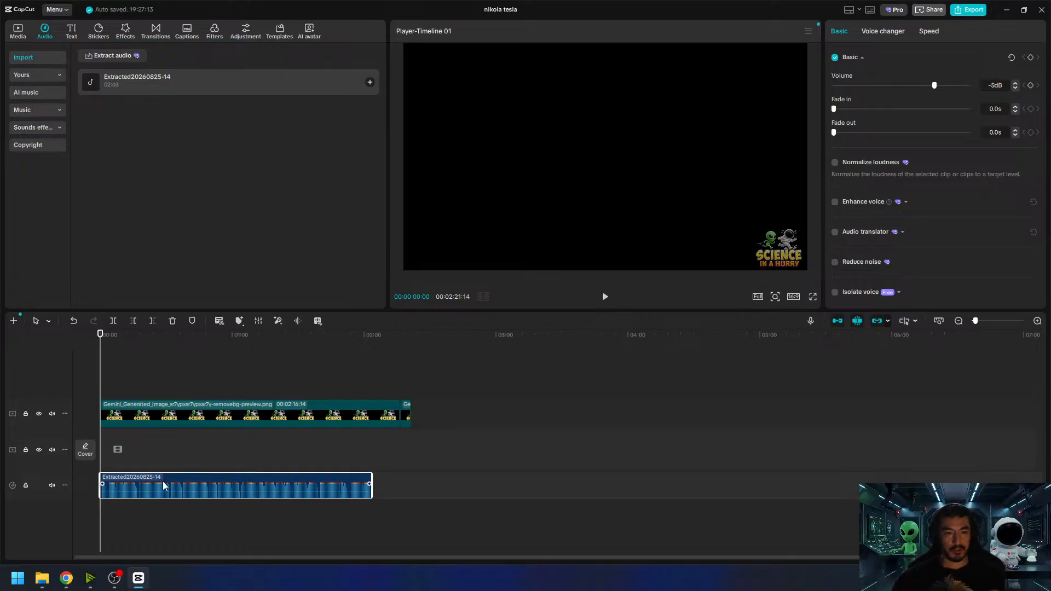
- Compare the narration's waveform levels by setting its volume to 0 dB and back to -5 dB
left_click(1036, 323)
left_click(1036, 323)
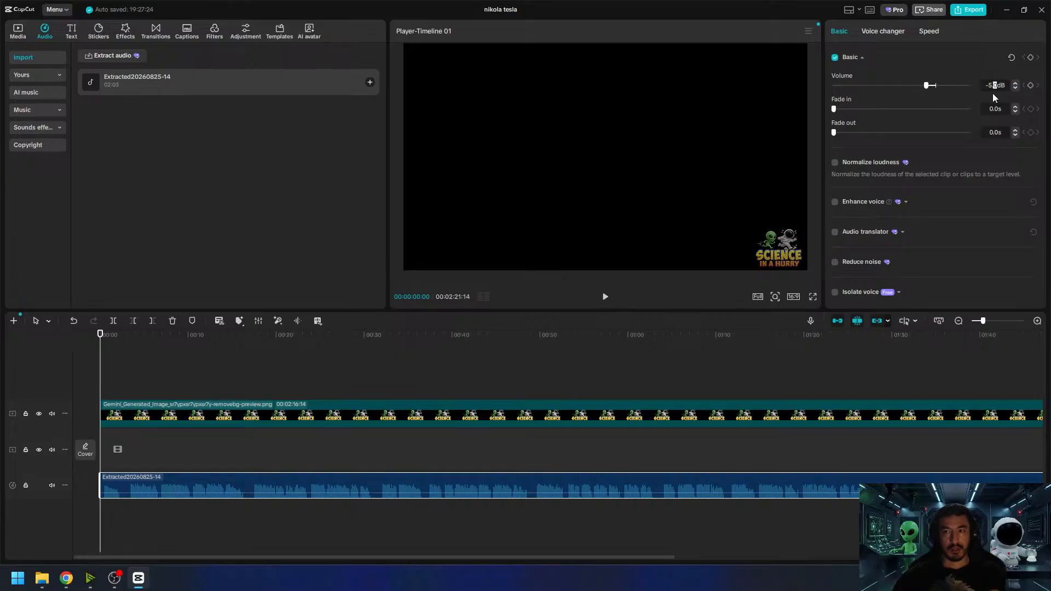
type("0")
key("Return")
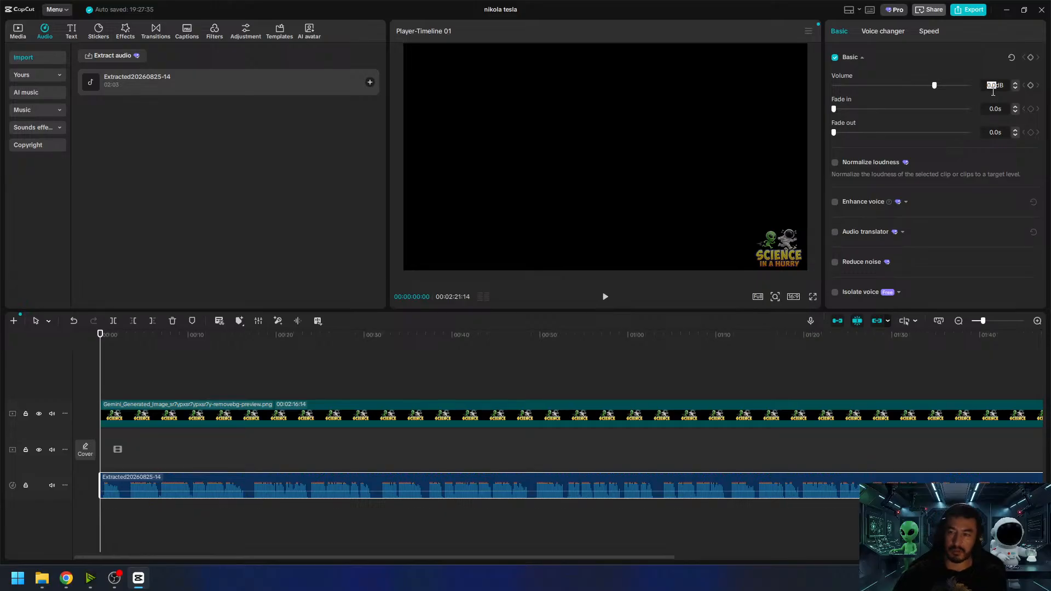
type("-5")
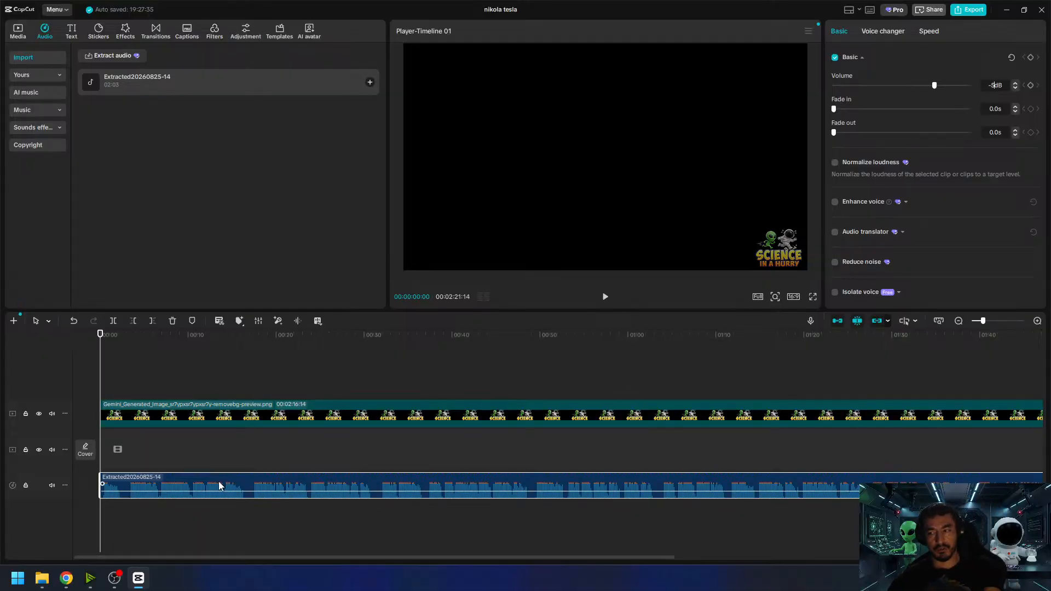
left_click(678, 335)
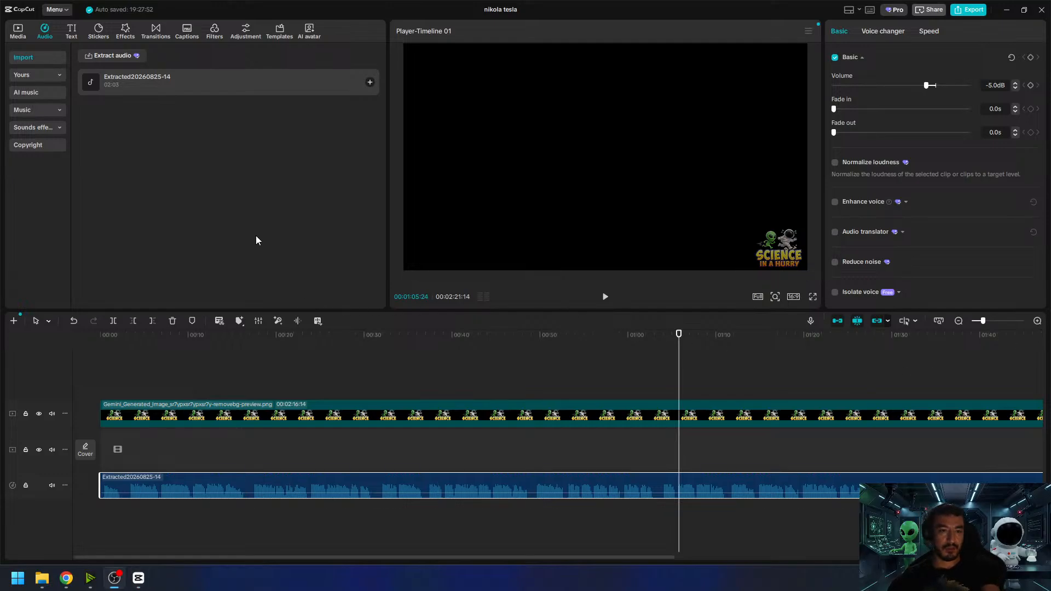
- Shorten the corner logo clip to the end of the narration, place the full-size closing logo directly after it, and check the transition
left_click(958, 322)
left_click(655, 419)
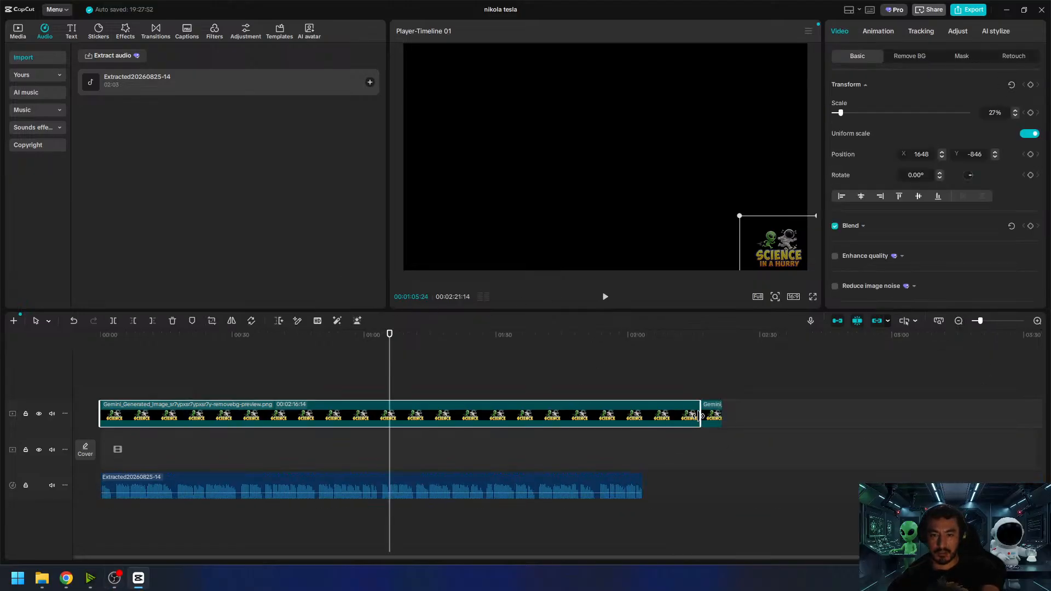
left_click_drag(697, 414, 643, 414)
left_click_drag(711, 418, 655, 419)
left_click_drag(636, 335, 643, 358)
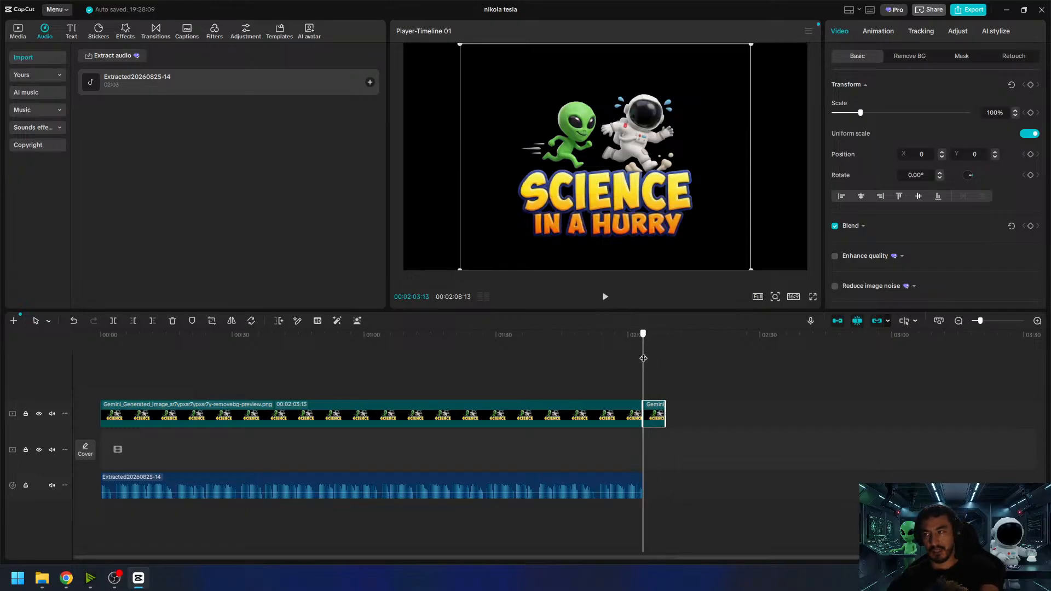
mouse_move(645, 358)
left_mouse_down()
mouse_move(680, 367)
mouse_move(635, 371)
left_mouse_up()
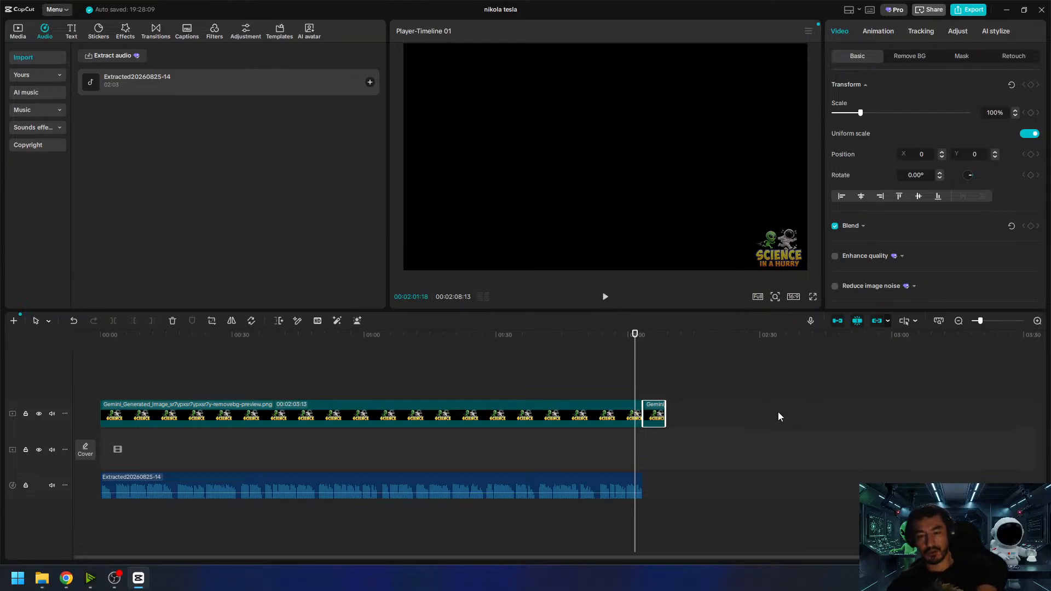
- Return the playhead to the start, show the project's media, and play the narration's first 19 seconds or so
left_click(1036, 322)
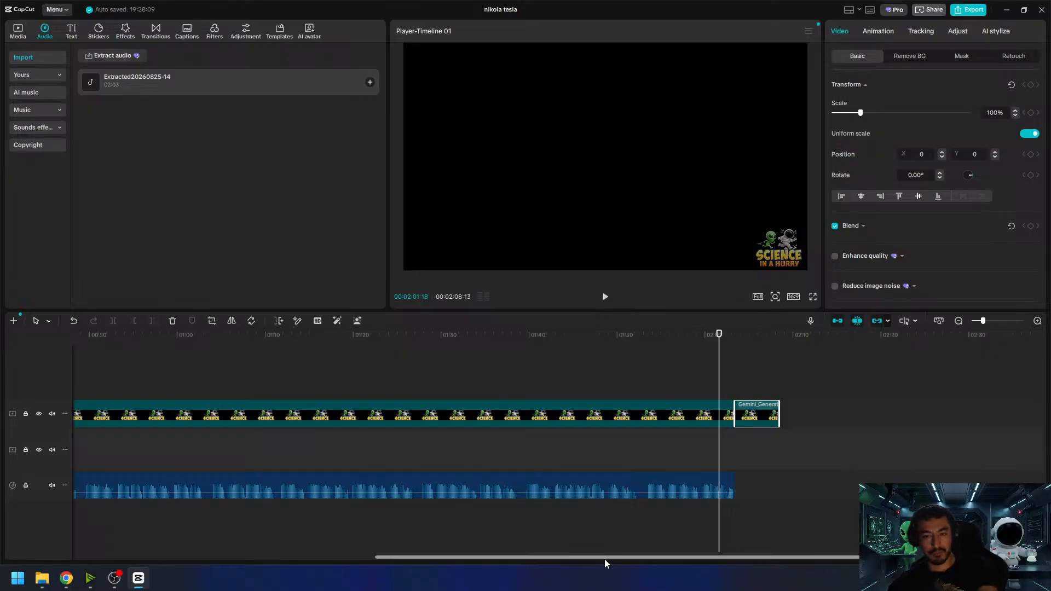
left_click_drag(445, 559, 137, 559)
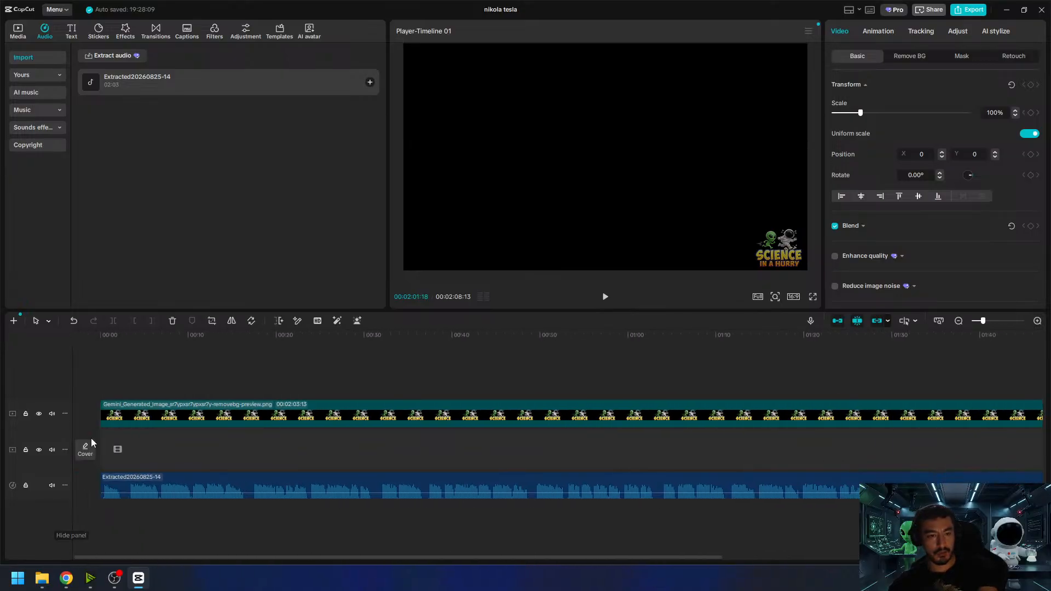
left_click_drag(116, 351, 52, 345)
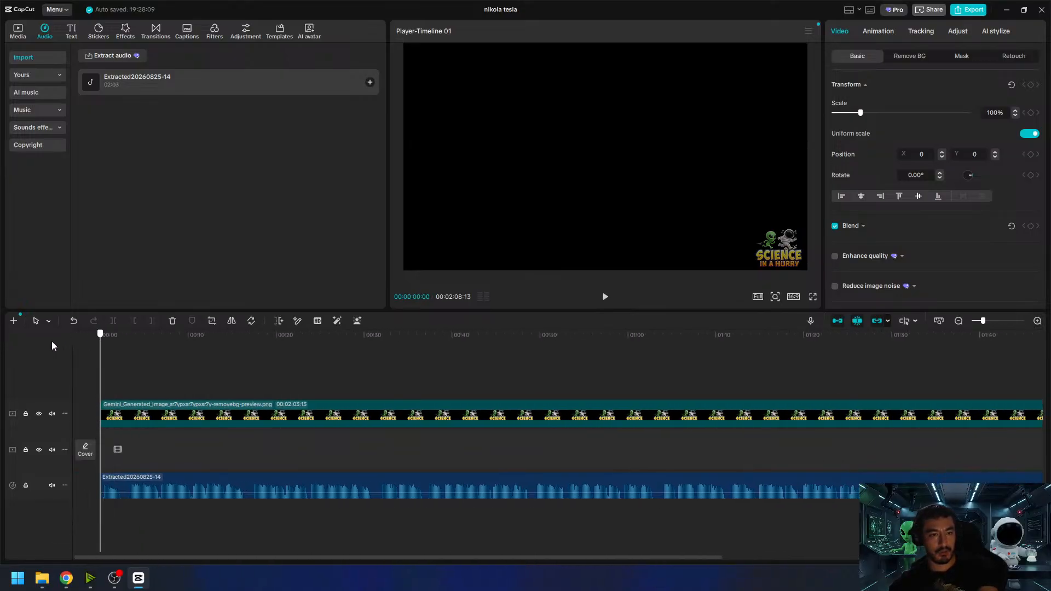
left_click(1038, 322)
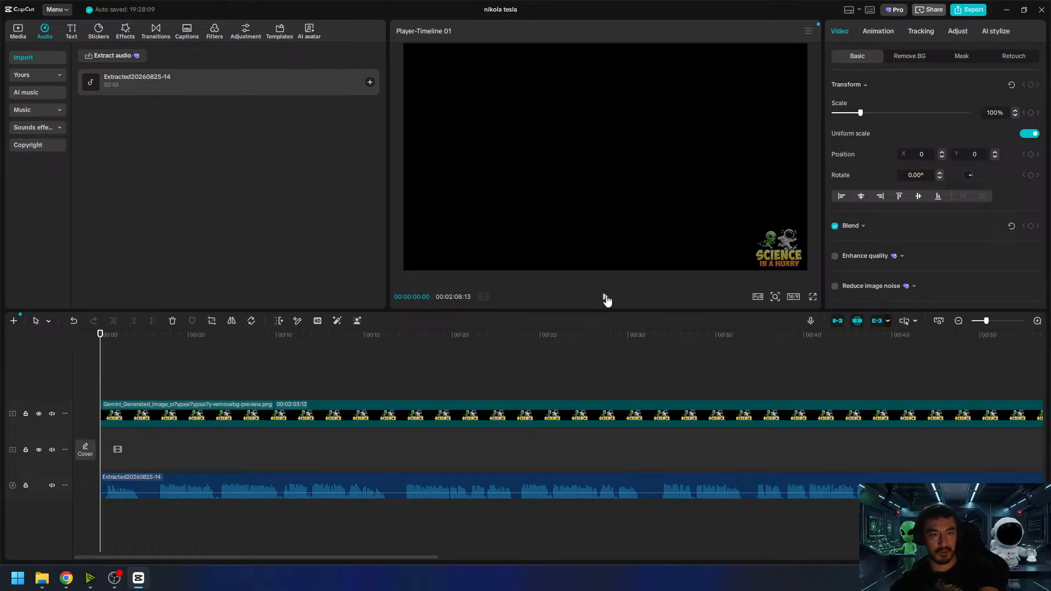
left_click(18, 32)
left_click(605, 297)
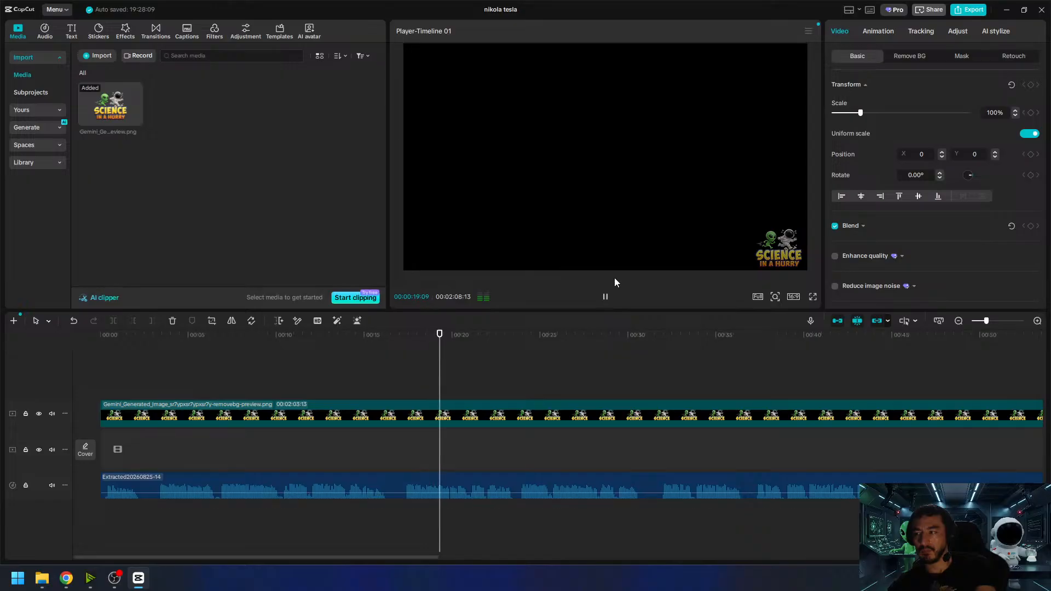
left_click(605, 296)
- Scrub back to about 6 seconds, return to the start, and replay the narration, pausing at about 10 and 17 seconds
left_click_drag(415, 351, 216, 366)
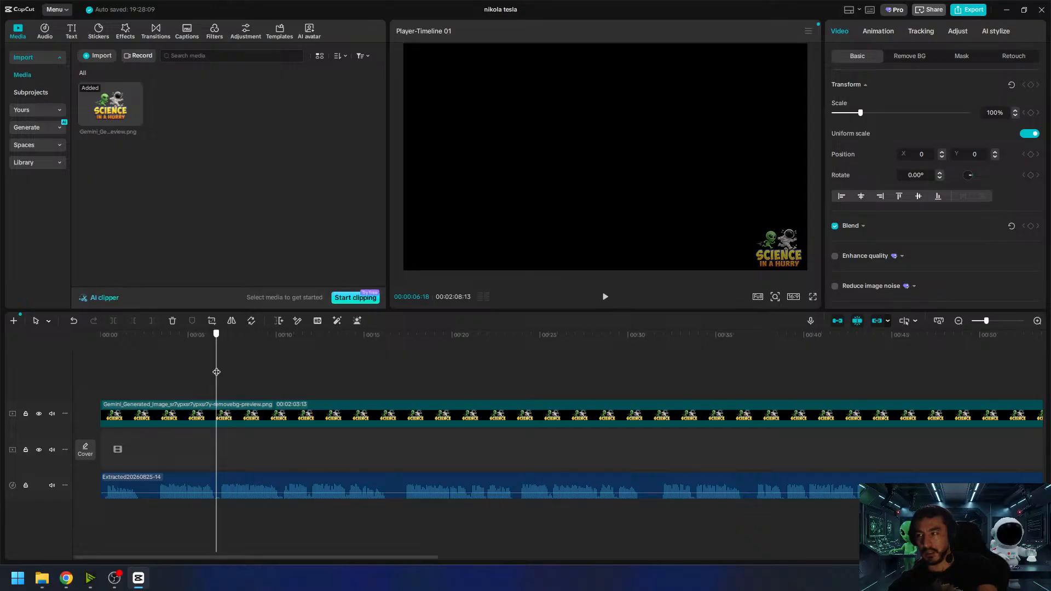
left_click_drag(216, 372, 218, 381)
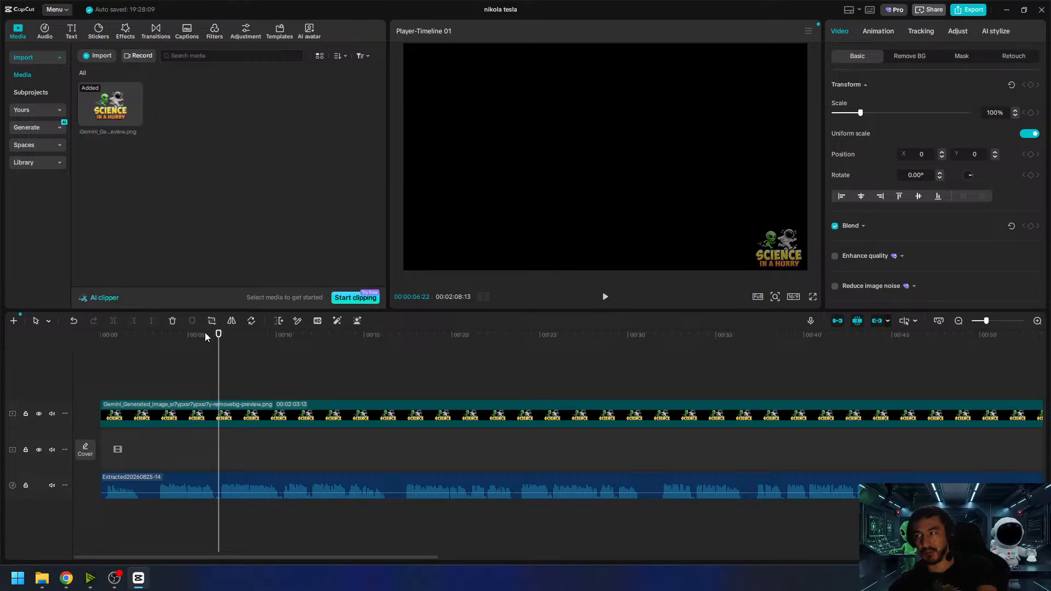
left_click(156, 341)
left_click_drag(156, 340, 94, 393)
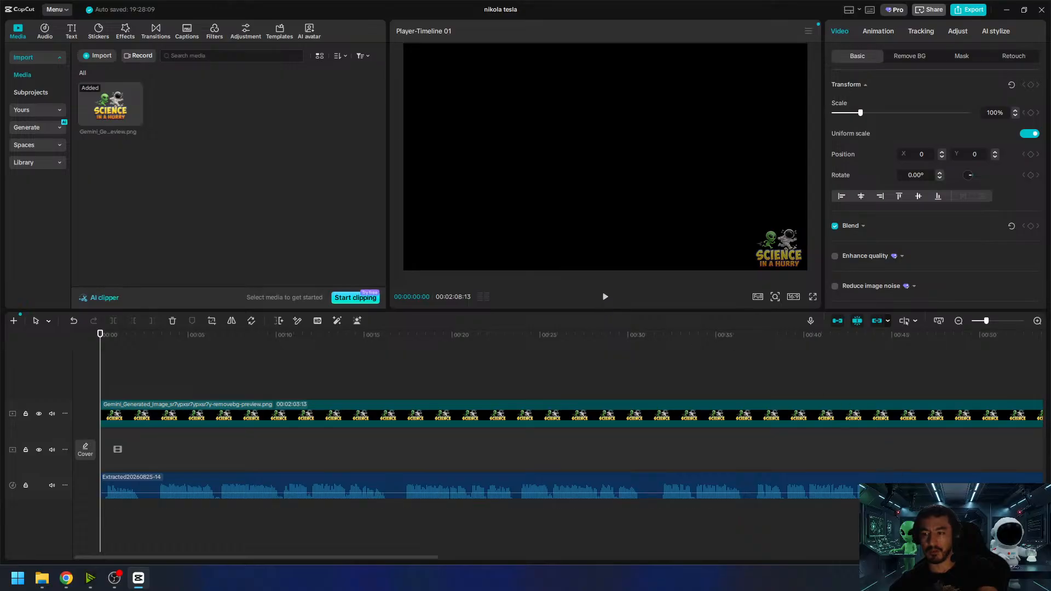
key("super+d")
key("super+d")
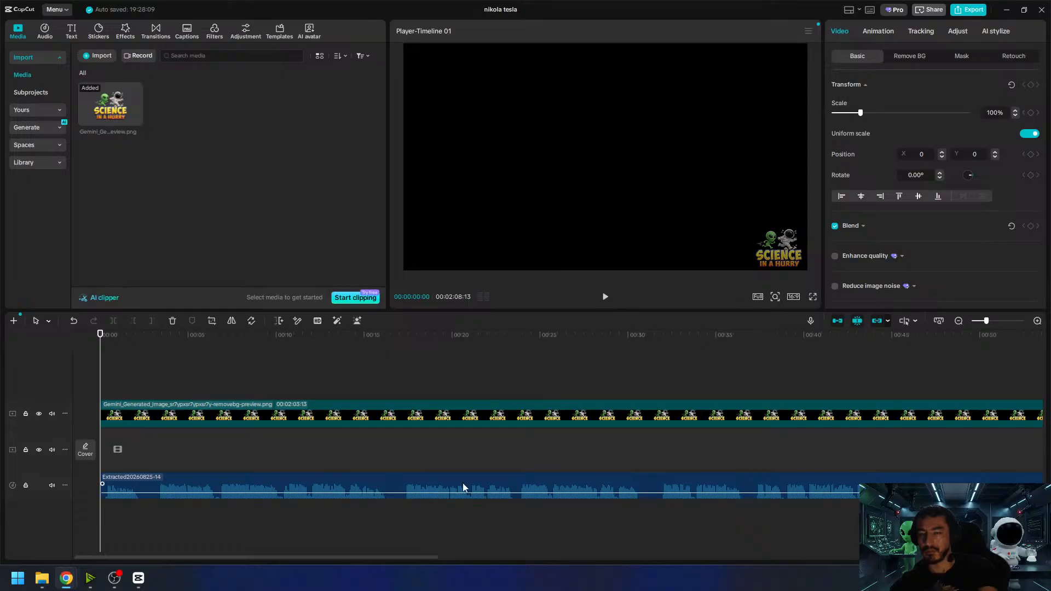
left_click(606, 298)
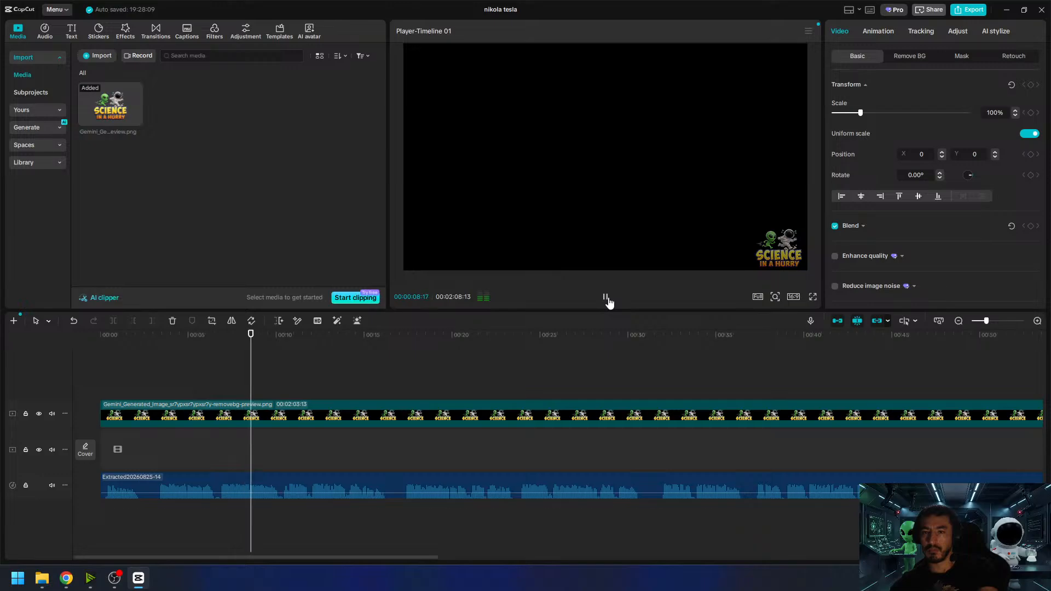
left_click(606, 298)
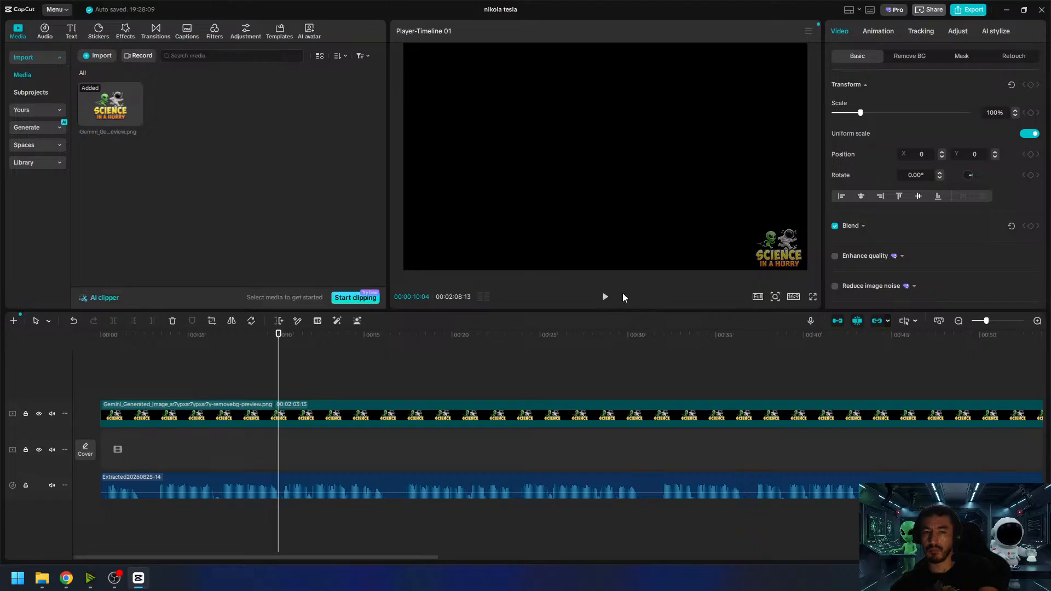
left_click(605, 297)
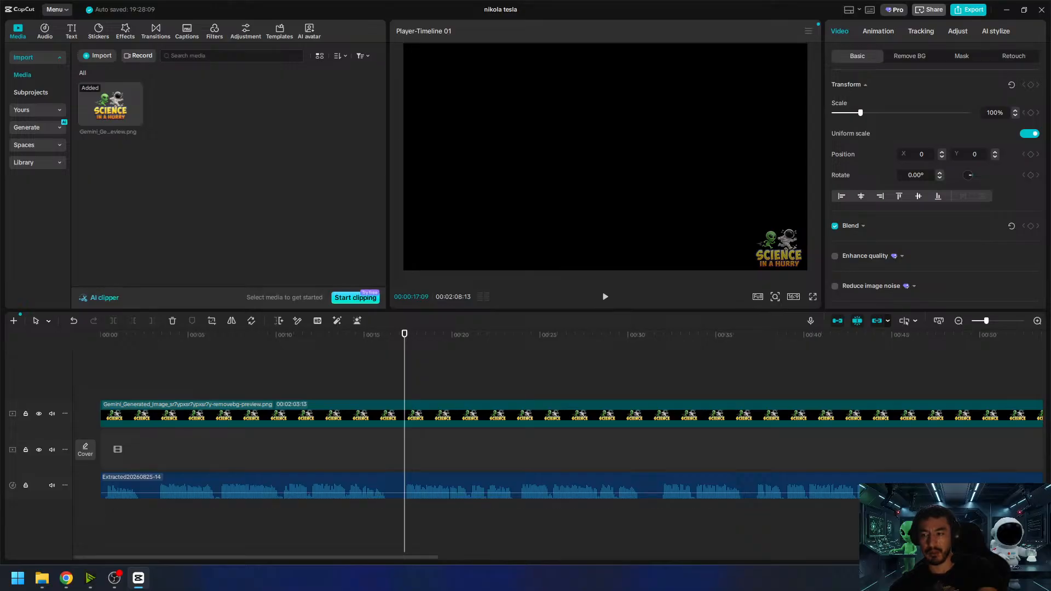
key("super+d")
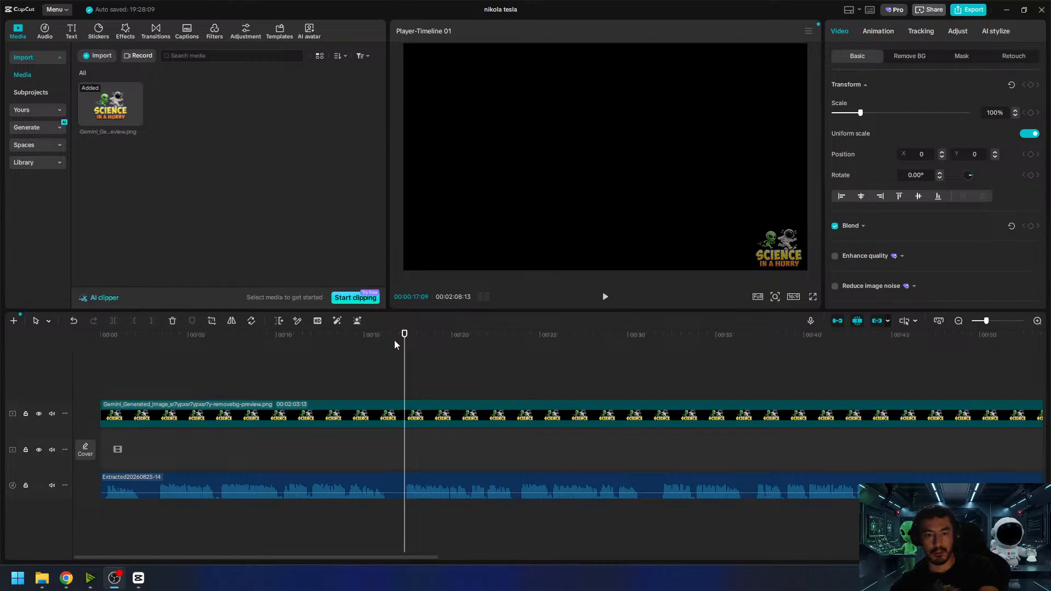
- Recheck the sentence break near 17 seconds, play the opening question from the start, and set the playhead at 00:00:03:09
left_click(396, 337)
left_click_drag(395, 337, 405, 370)
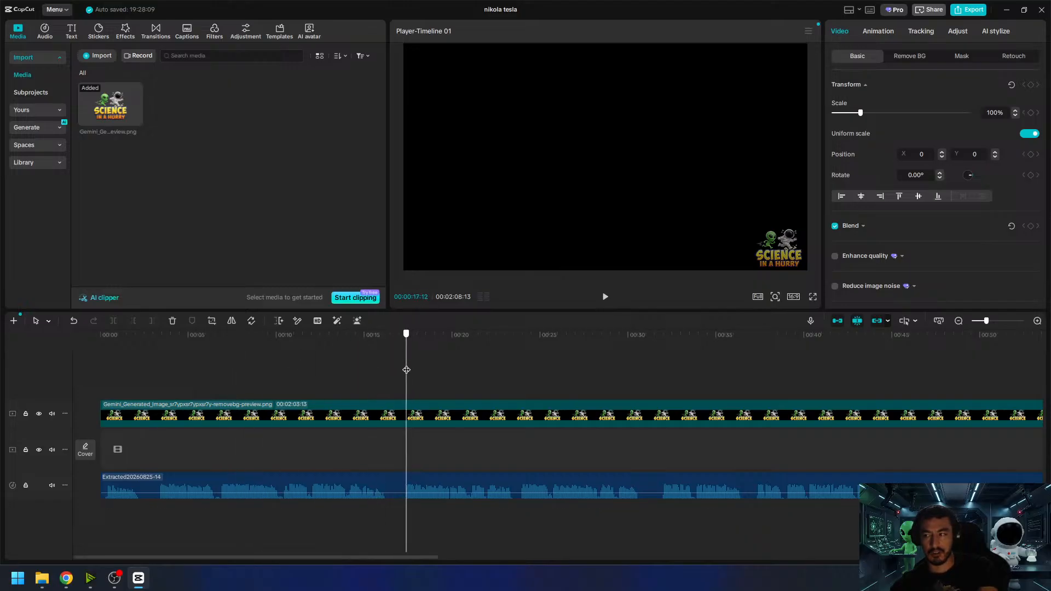
left_click_drag(405, 369, 76, 434)
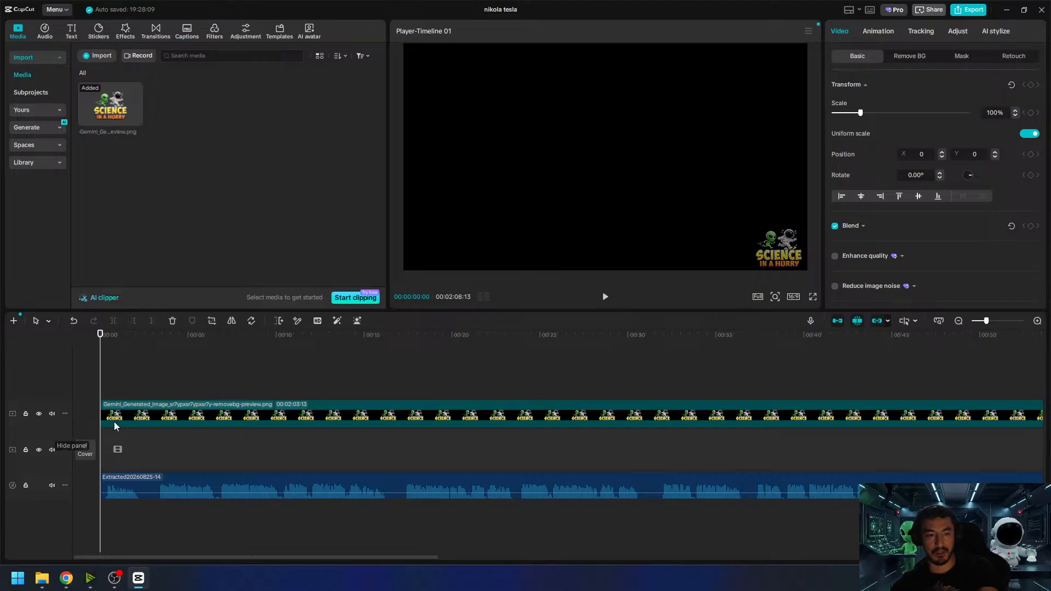
left_click(610, 300)
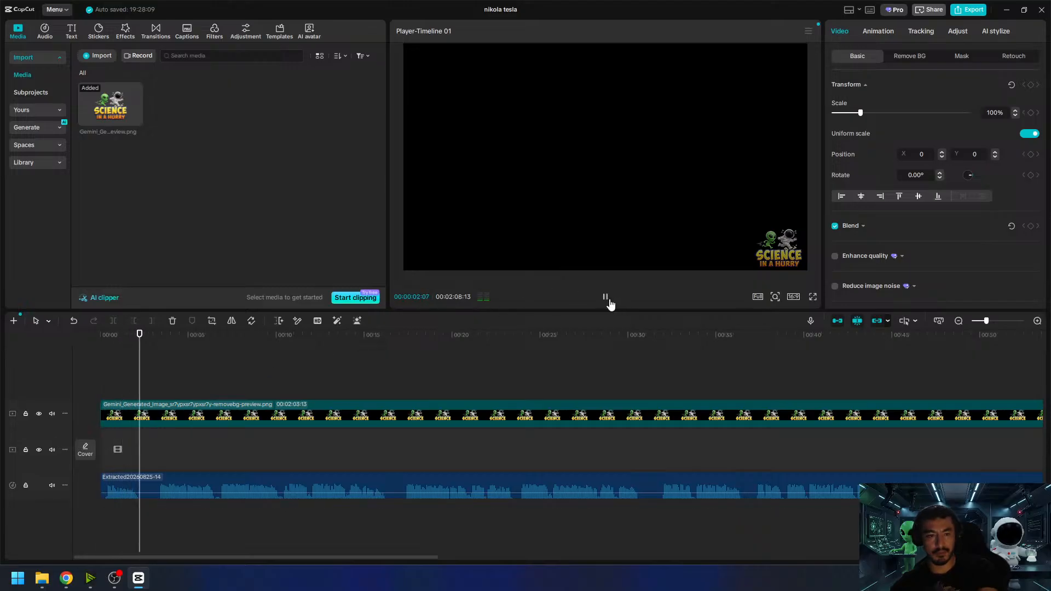
left_click(606, 297)
left_click(609, 300)
left_click(609, 300)
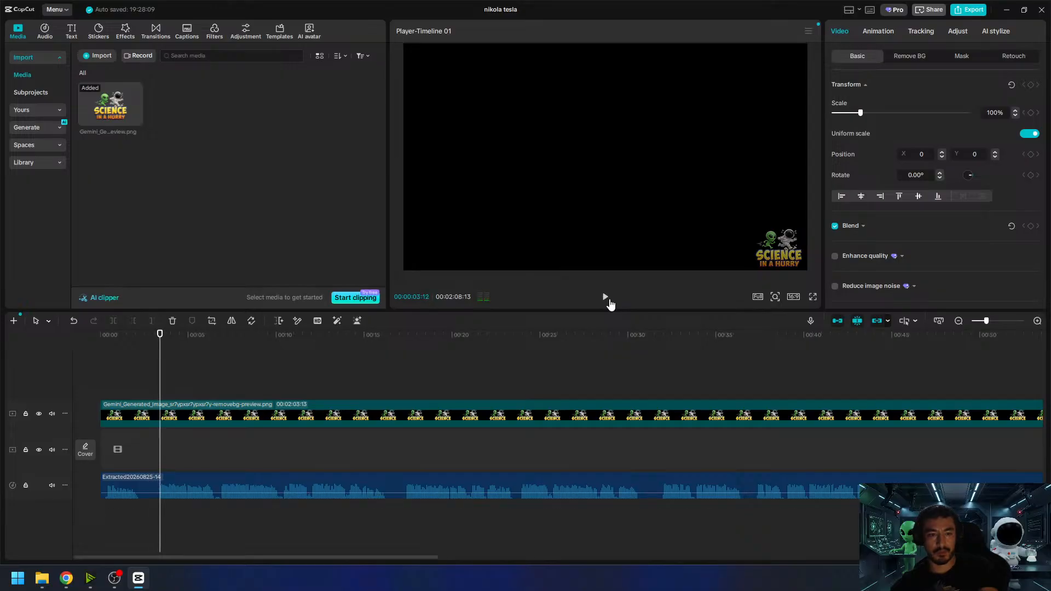
left_click_drag(160, 334, 158, 337)
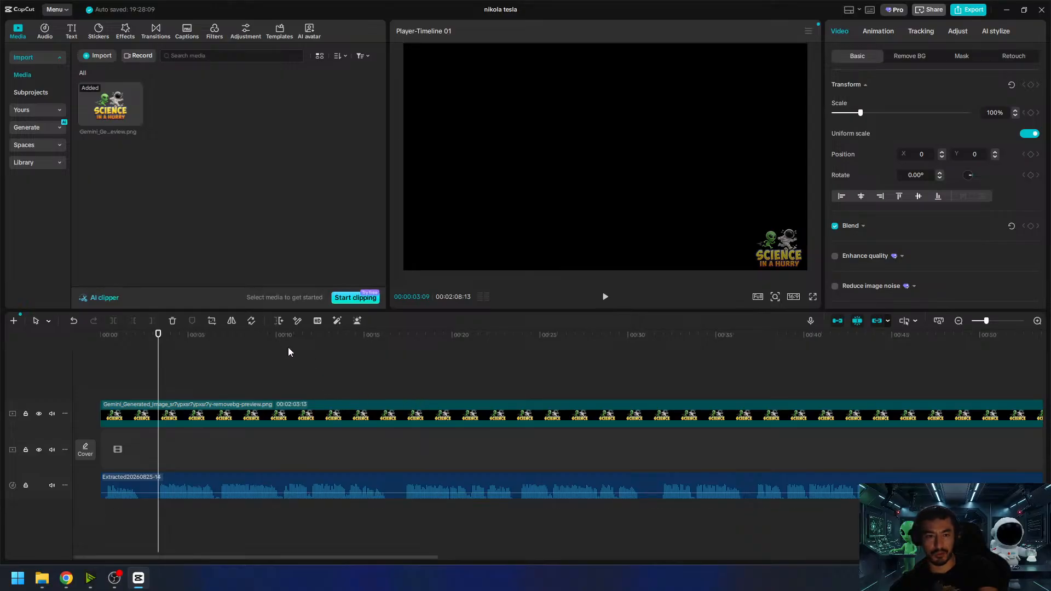
- Move the playhead to 00:00:10:10, and in Chrome's Google Flow project add the astronaut and alien images to the prompt as references
left_click(281, 335)
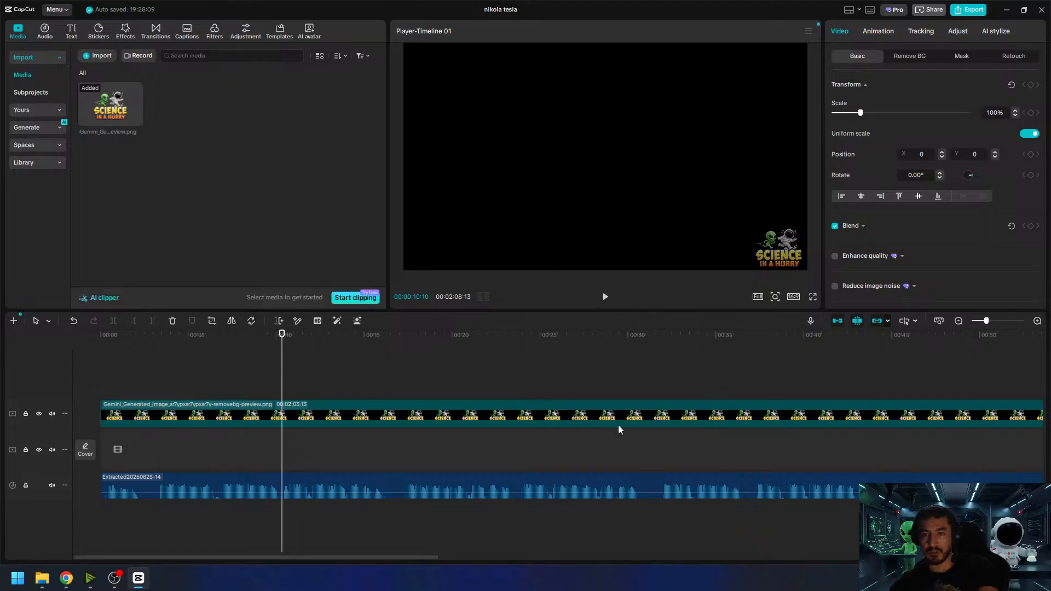
mouse_move(66, 579)
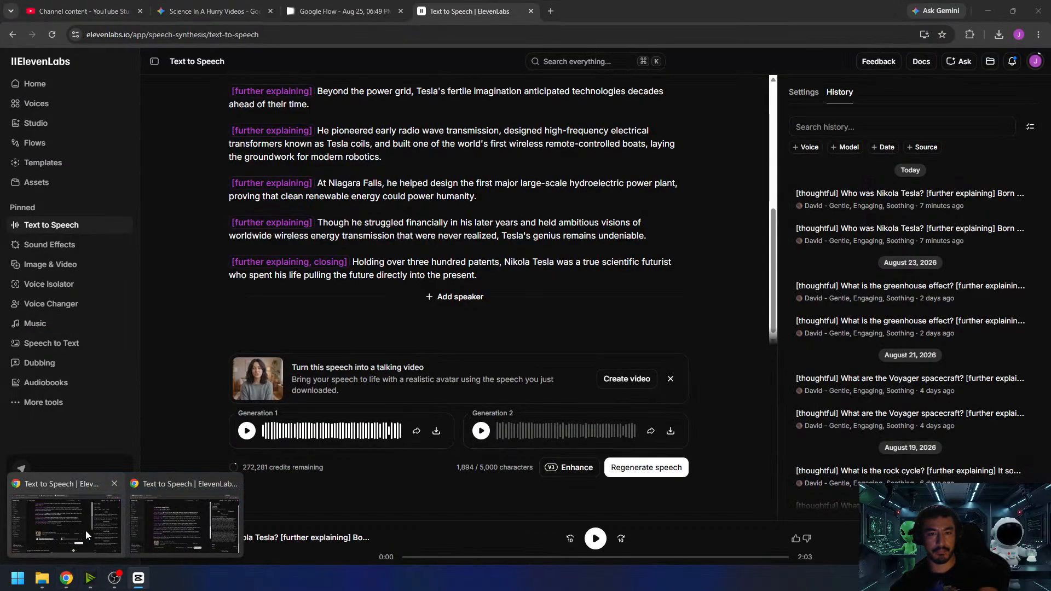
left_click(85, 530)
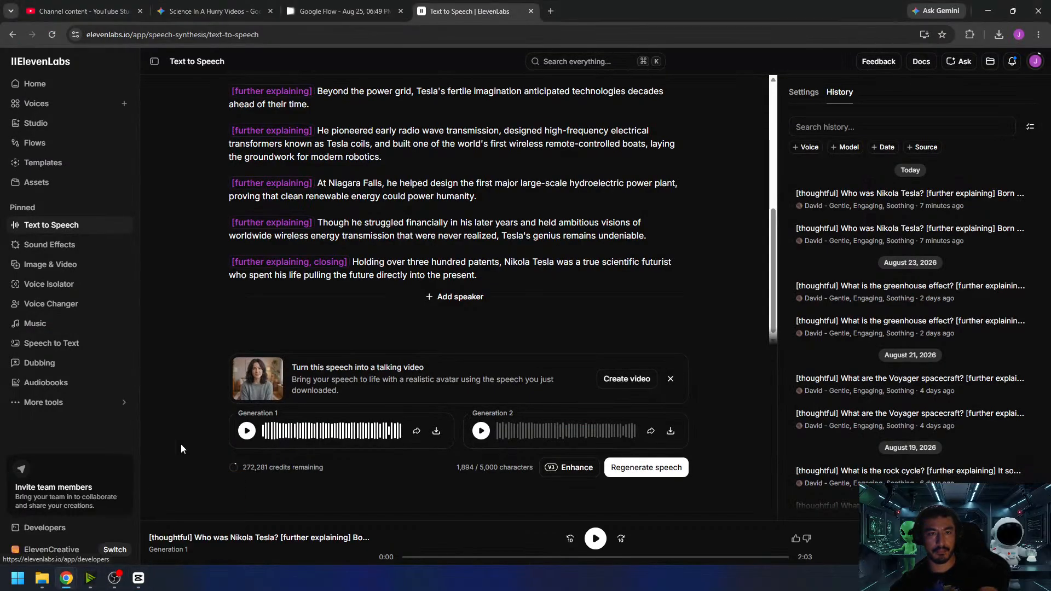
left_click(351, 6)
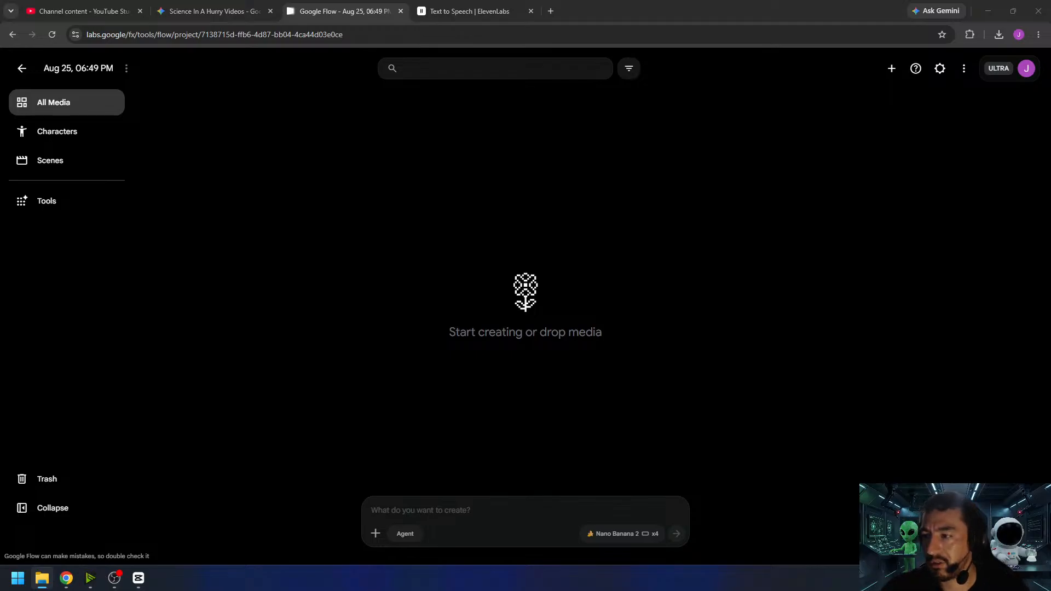
left_click_drag(497, 521, 573, 514)
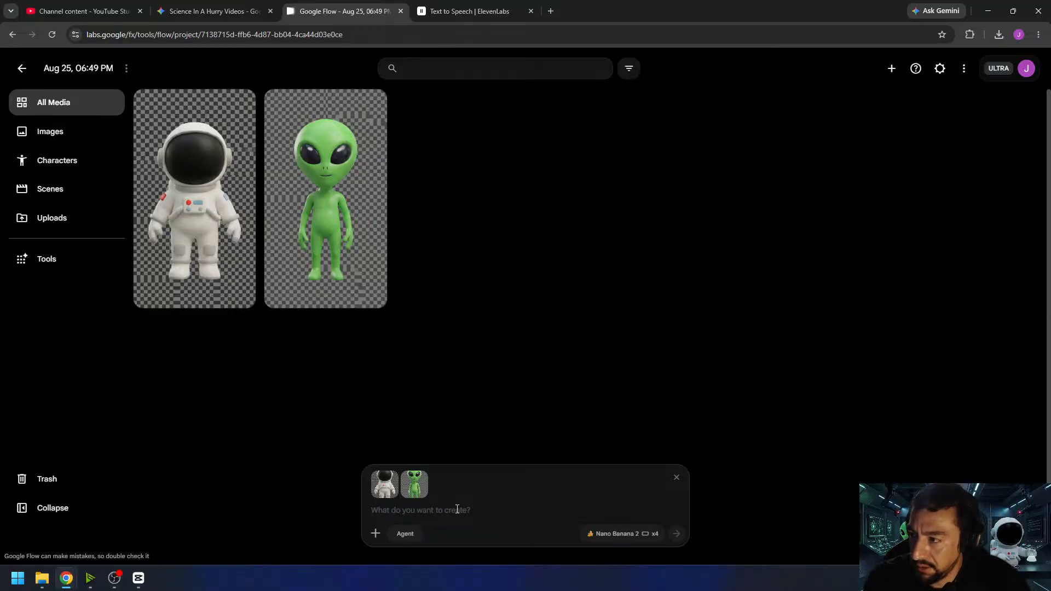
- Begin the image prompt with "the astronaut and alien are in a dark warehouse with nikola tesla during the late 1800s."
type("the astronaut and alien are in a dark")
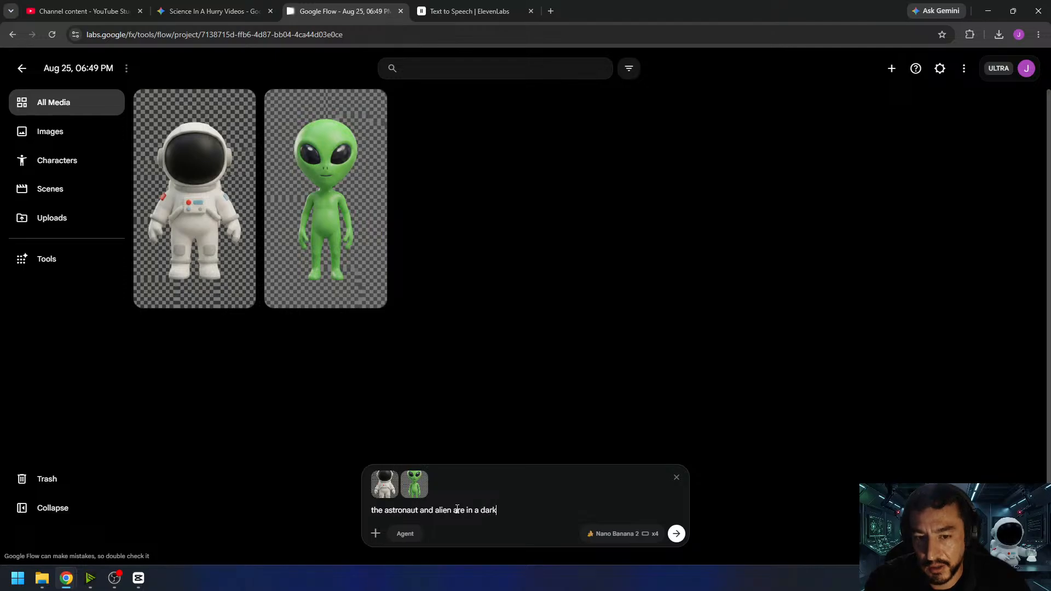
type(" warehou")
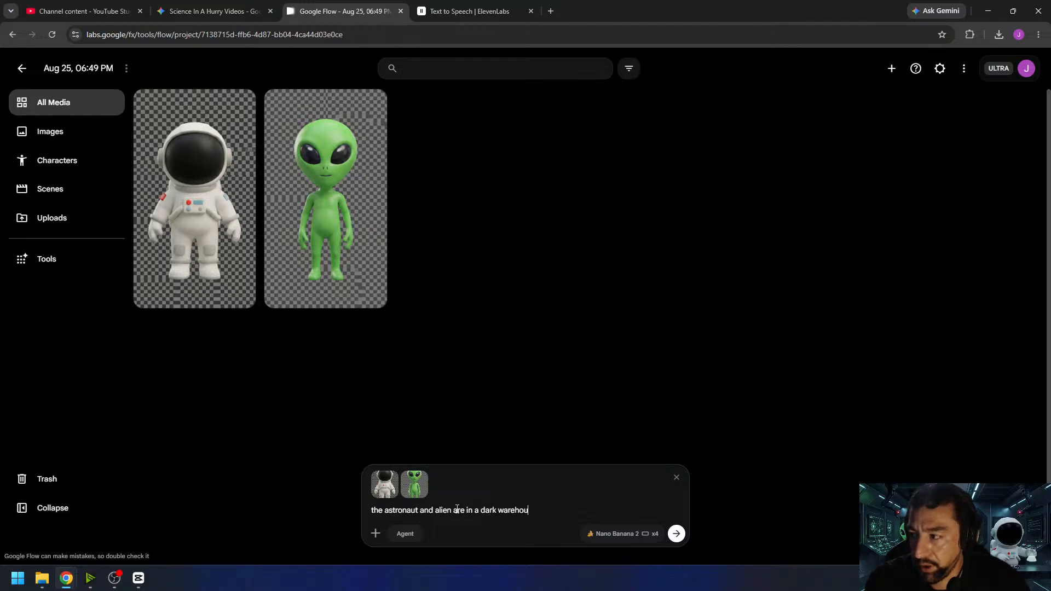
type("se with nikola tesla")
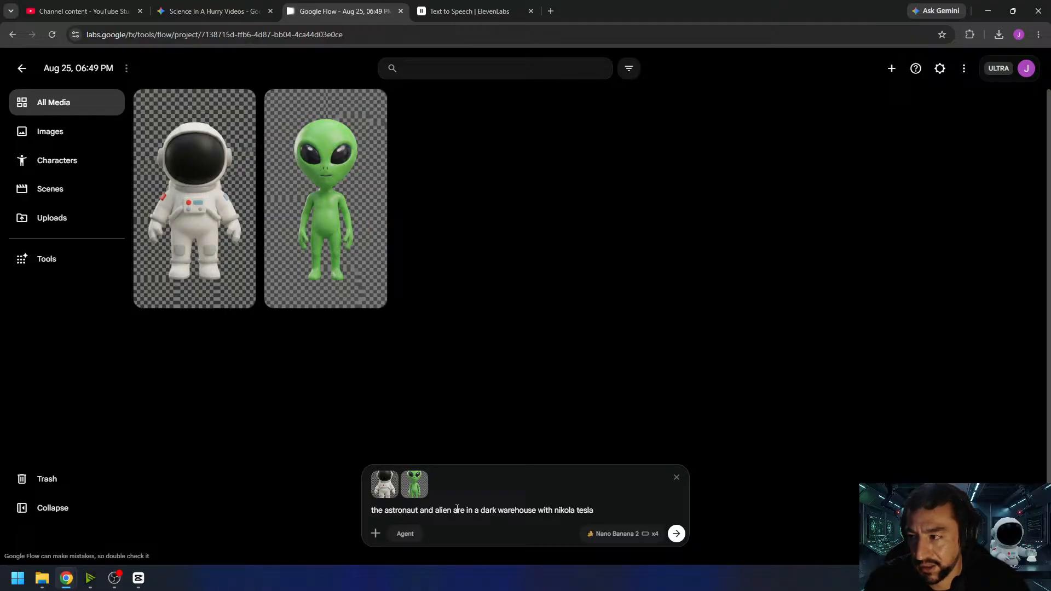
type(" during")
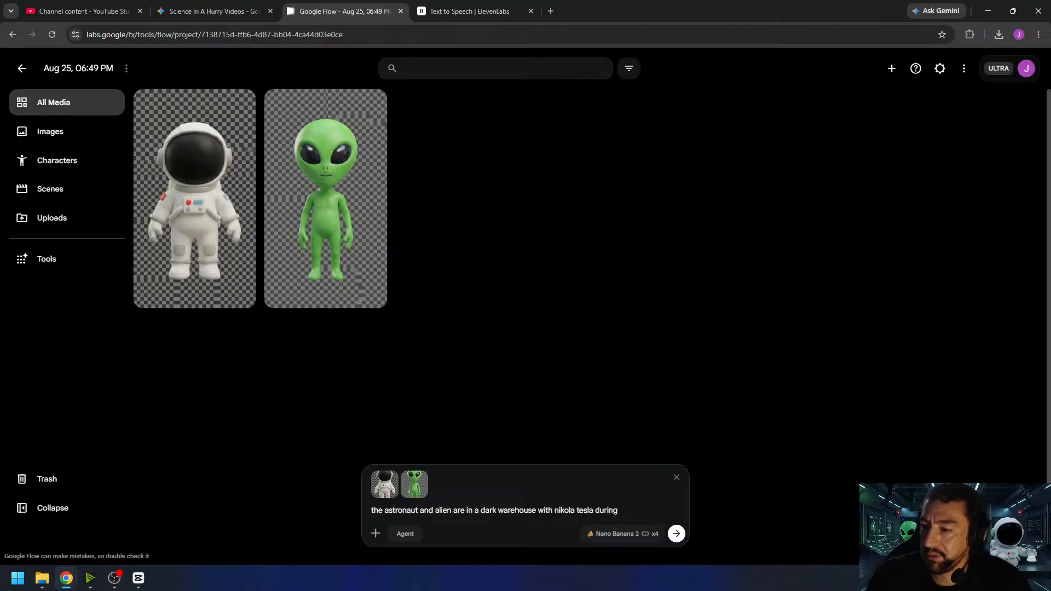
key("super+d")
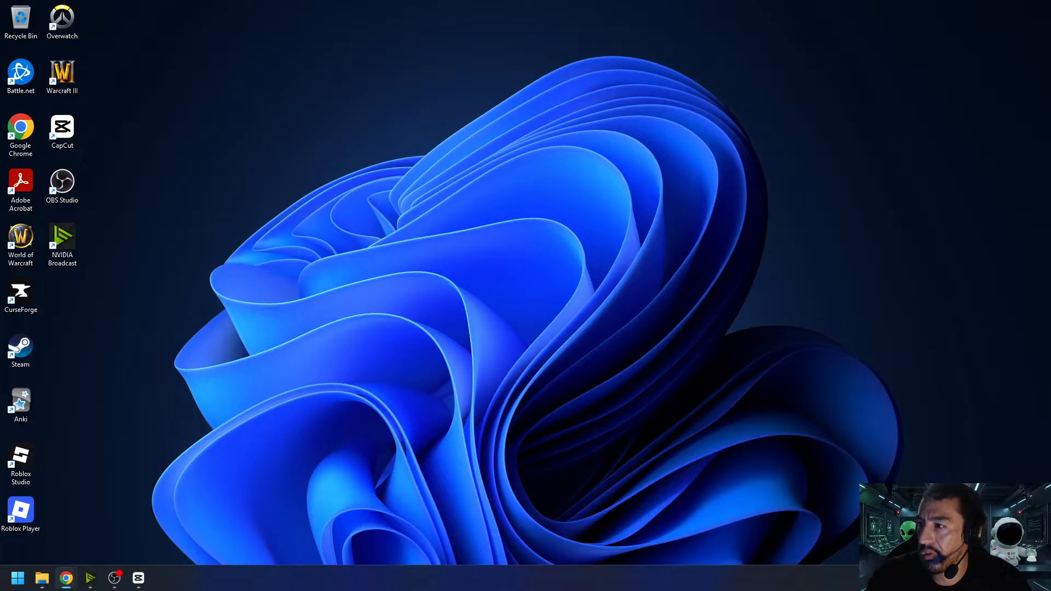
key("super+d")
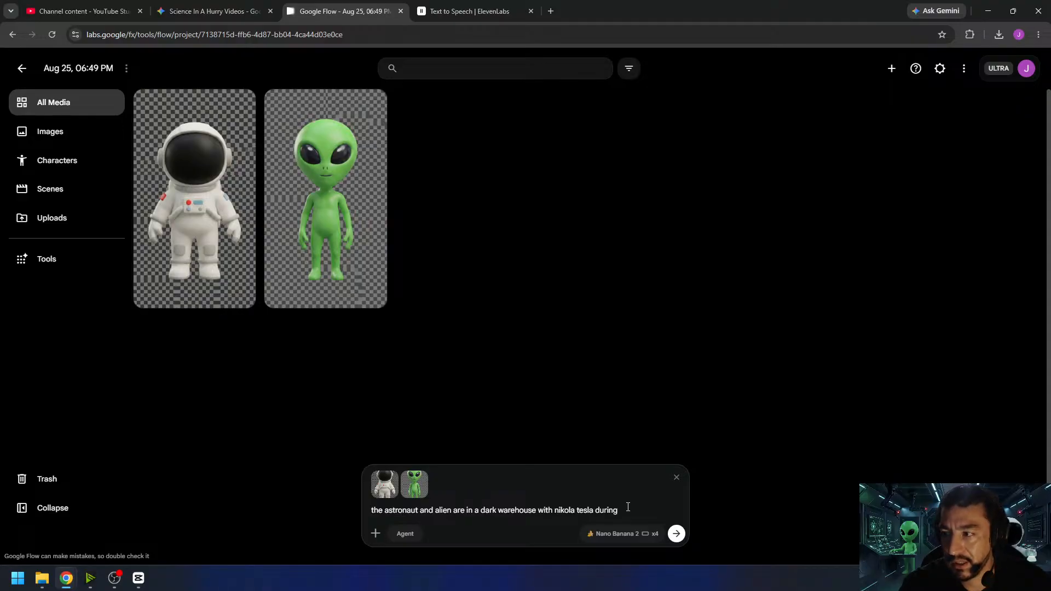
type("the late 18")
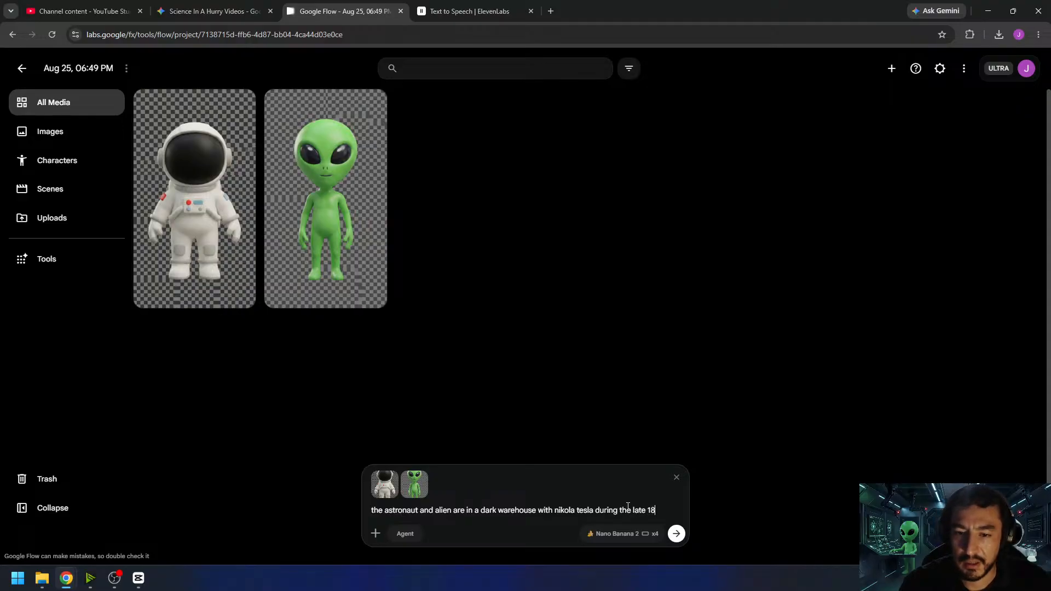
type("00s")
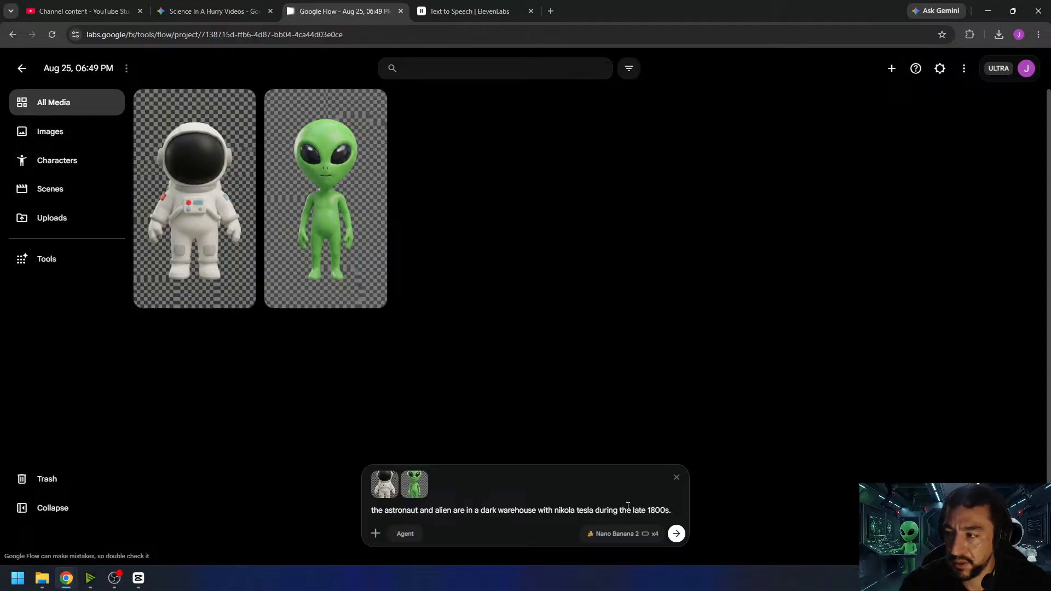
type(".")
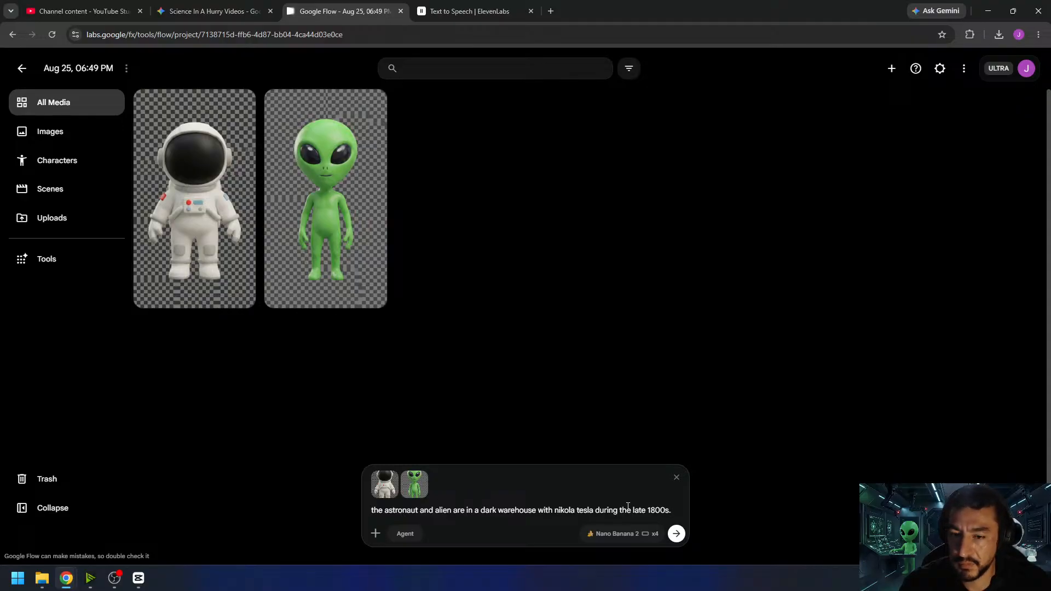
type(" the room ")
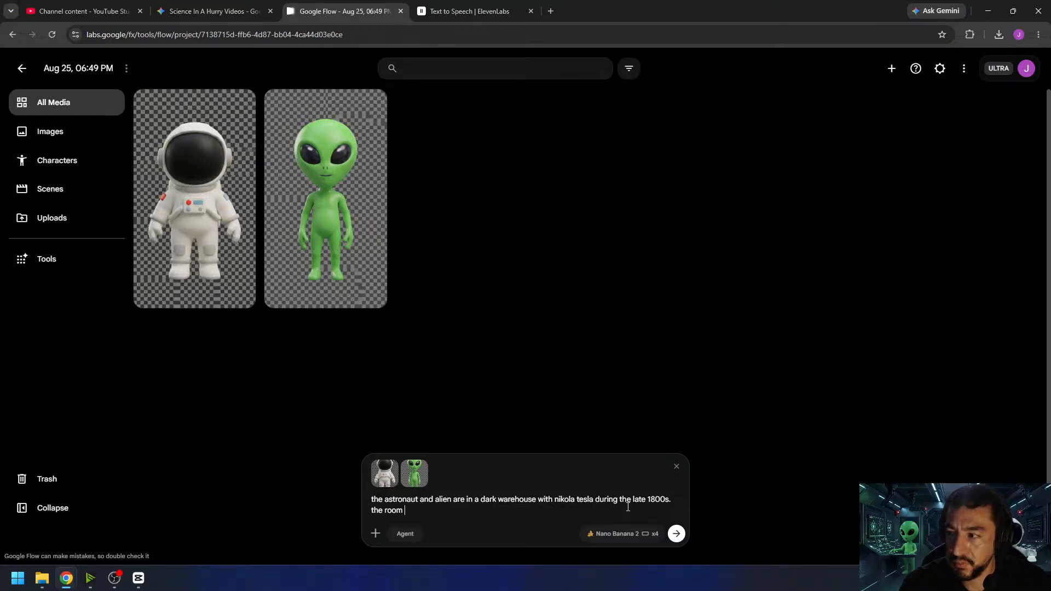
type("has a mas")
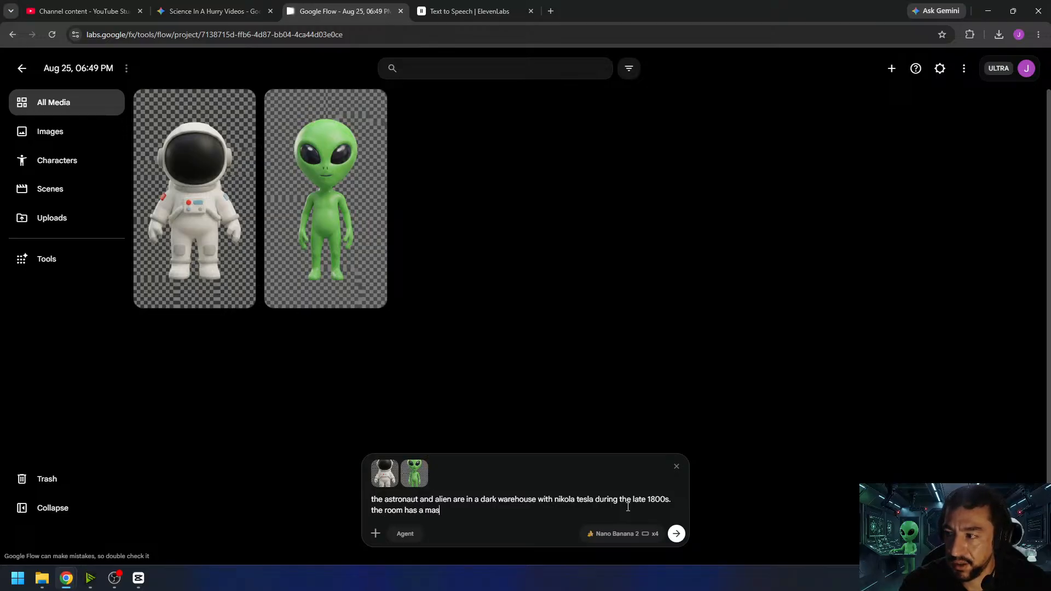
type("sive tesla coi")
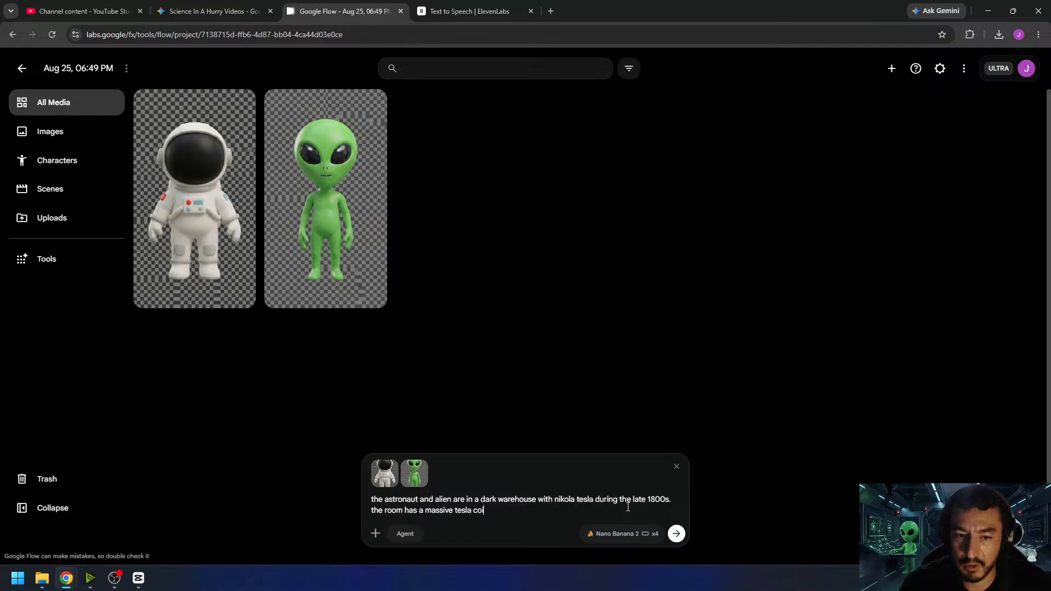
type("l with el")
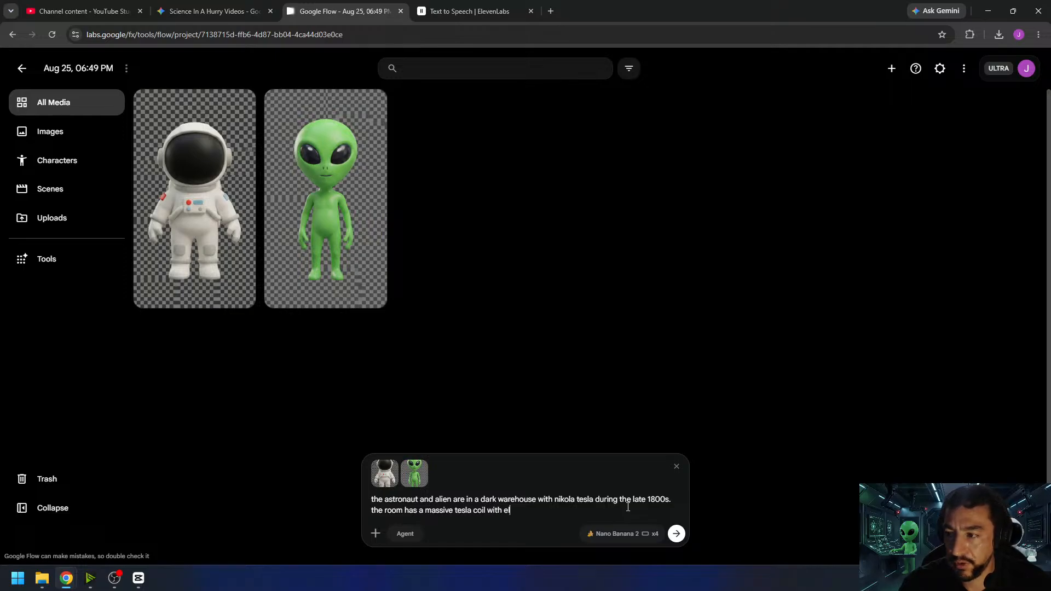
type("ectricity ")
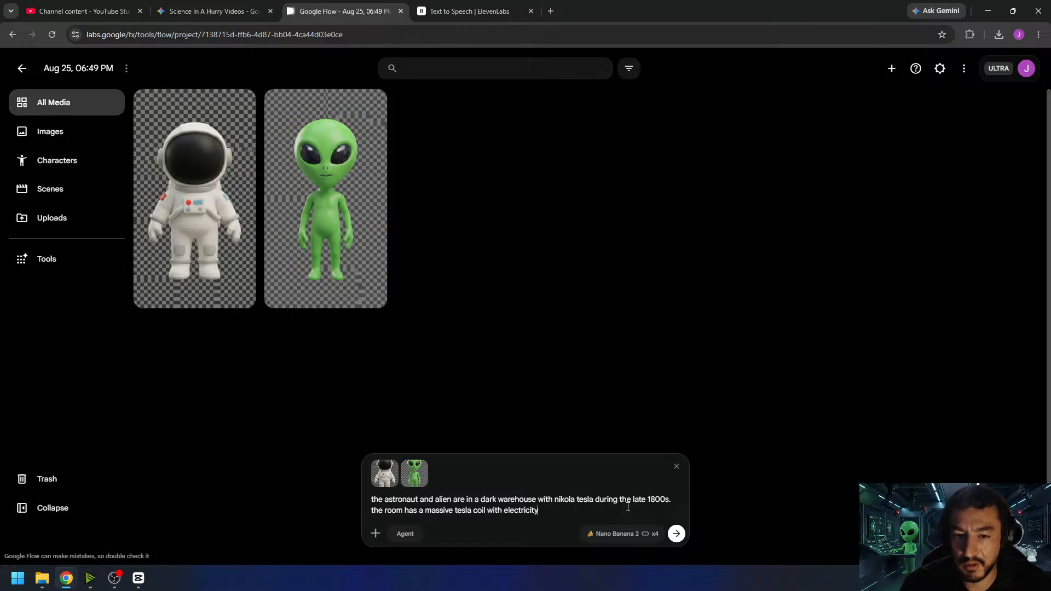
type("spa")
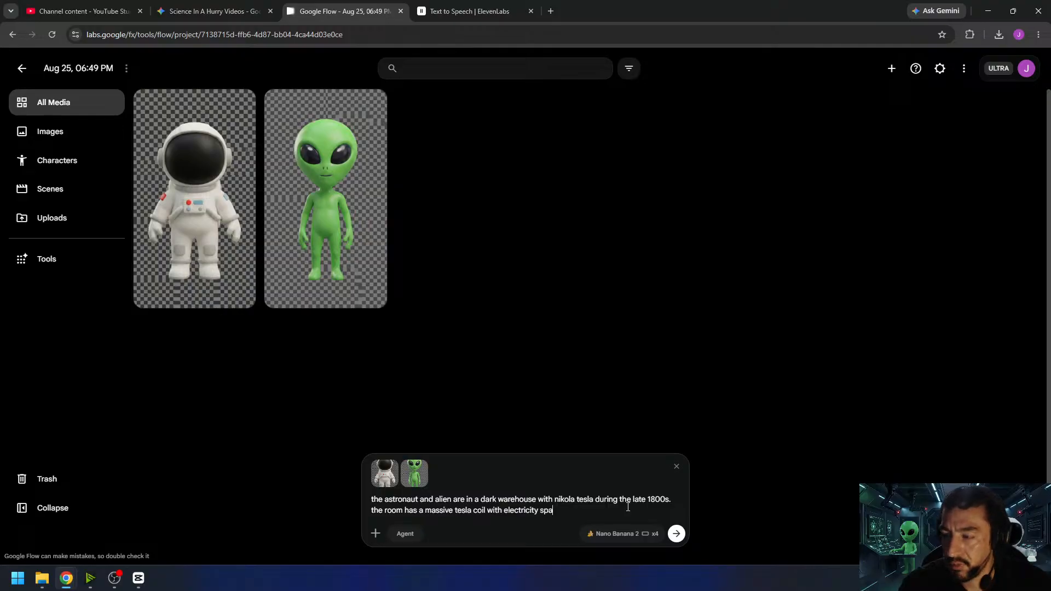
type("rking all over")
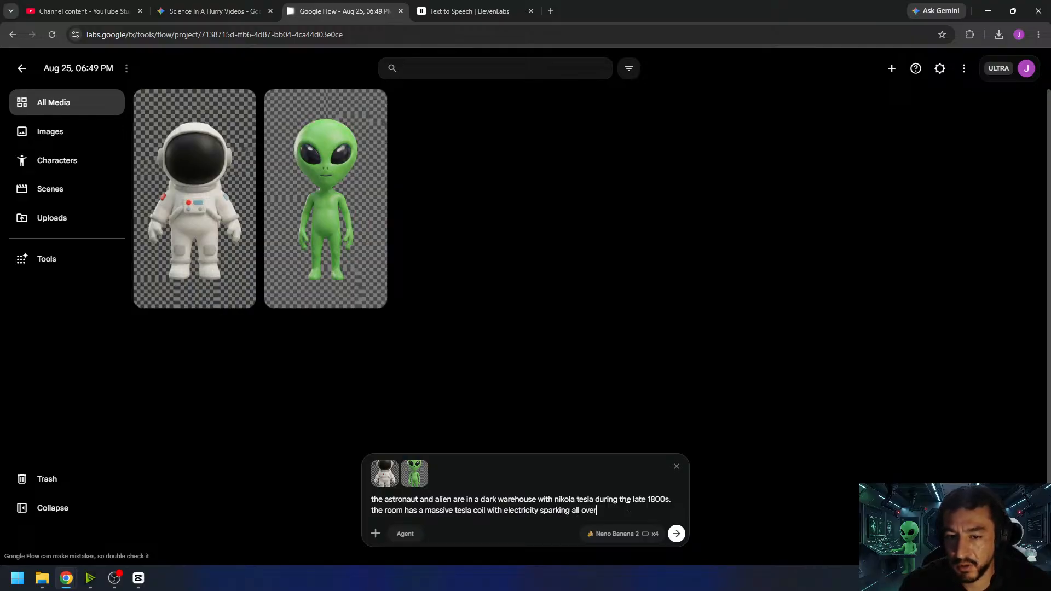
type(" the room")
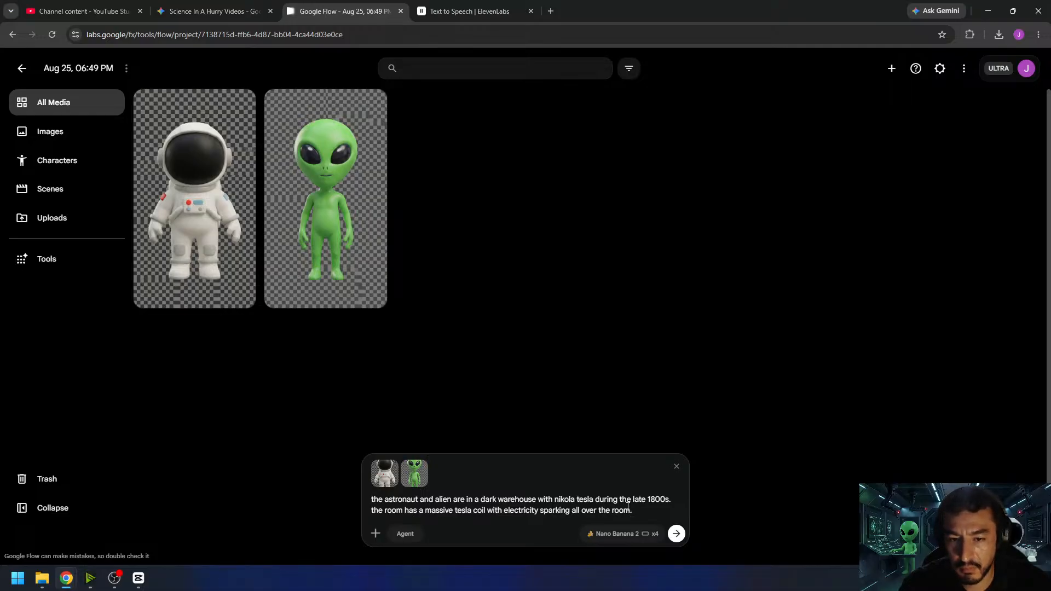
- Add the sentence "the three are observing the activity with awe" to the image prompt
type(". t")
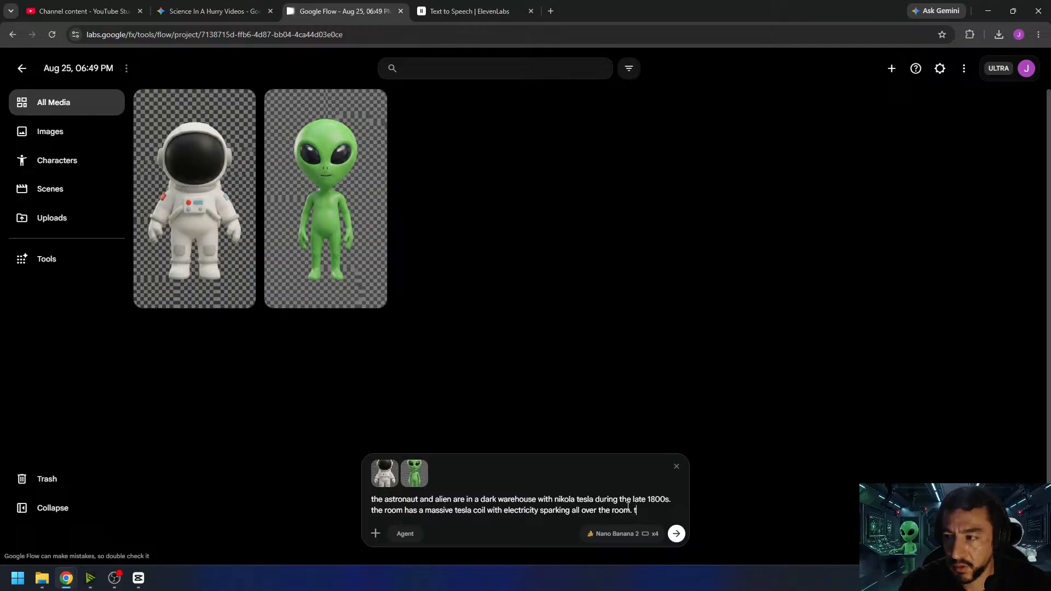
type("he three are")
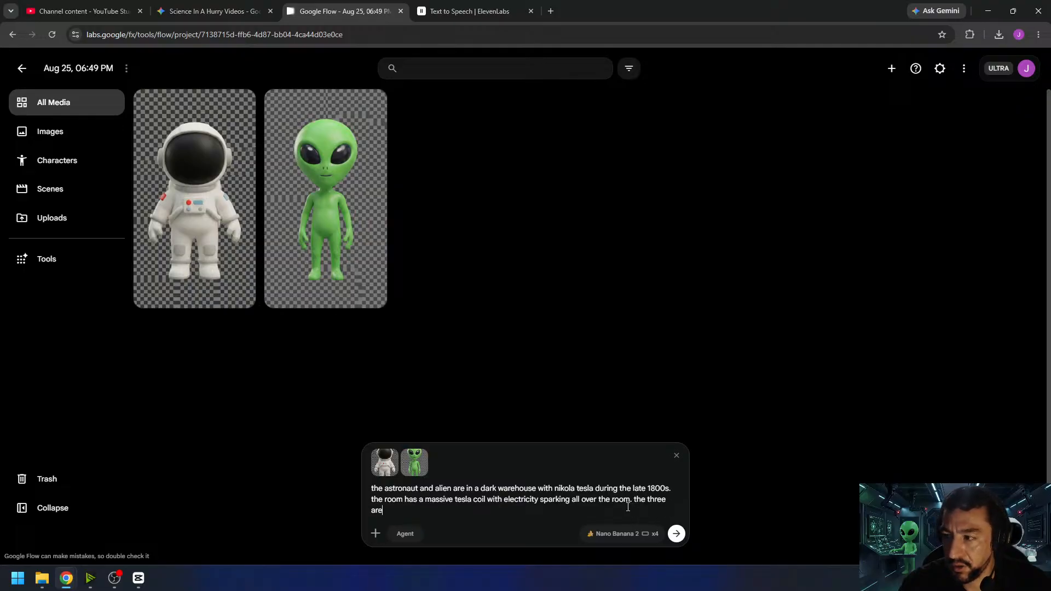
type(" observing the ")
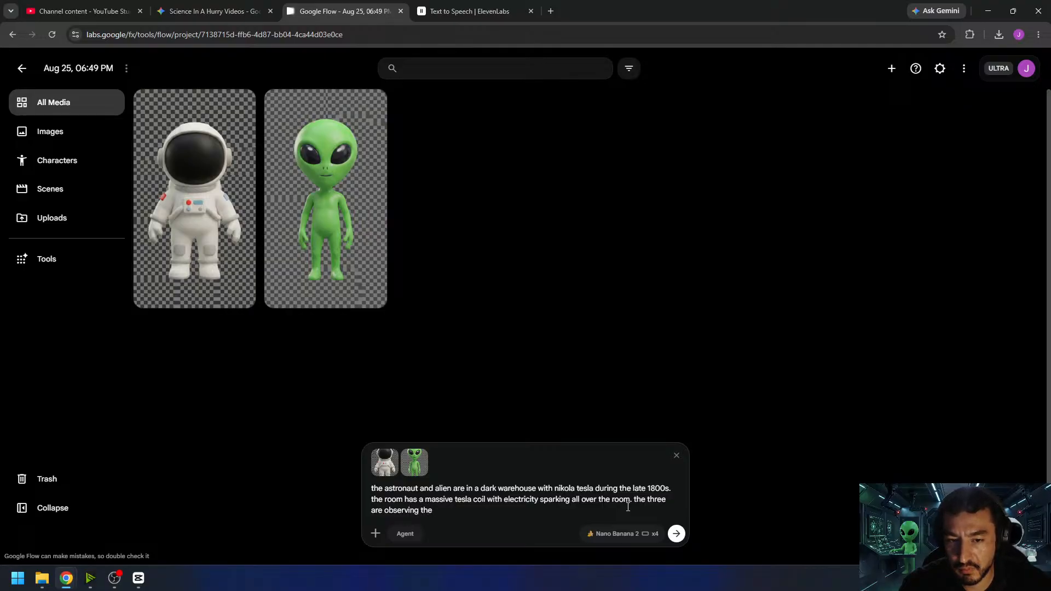
type("ac")
type("tivity was ae")
key("BackSpace")
key("BackSpace")
key("BackSpace")
key("BackSpace")
key("BackSpace")
type("ith ")
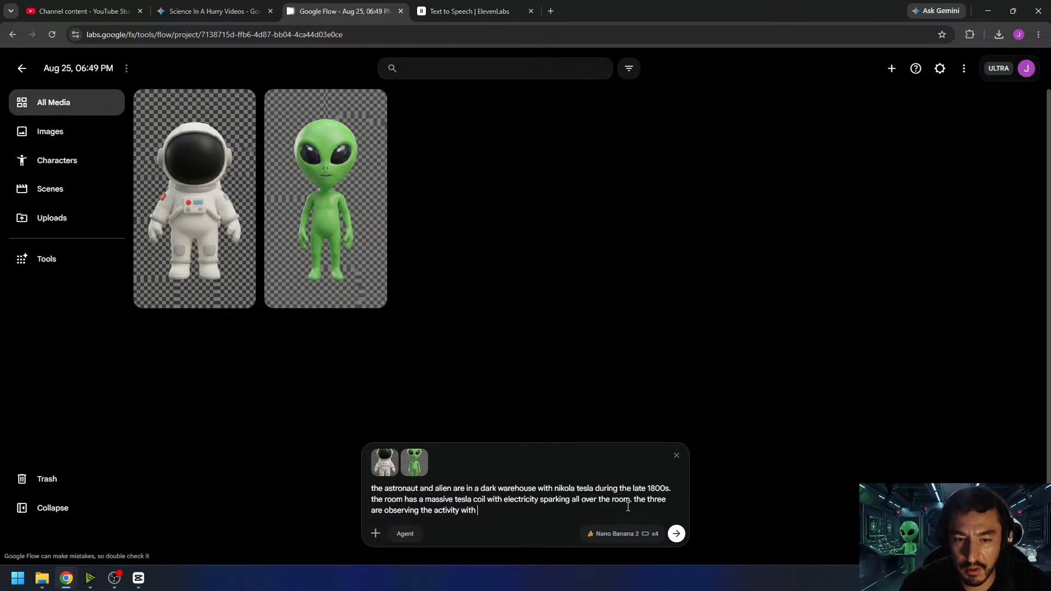
type("awe")
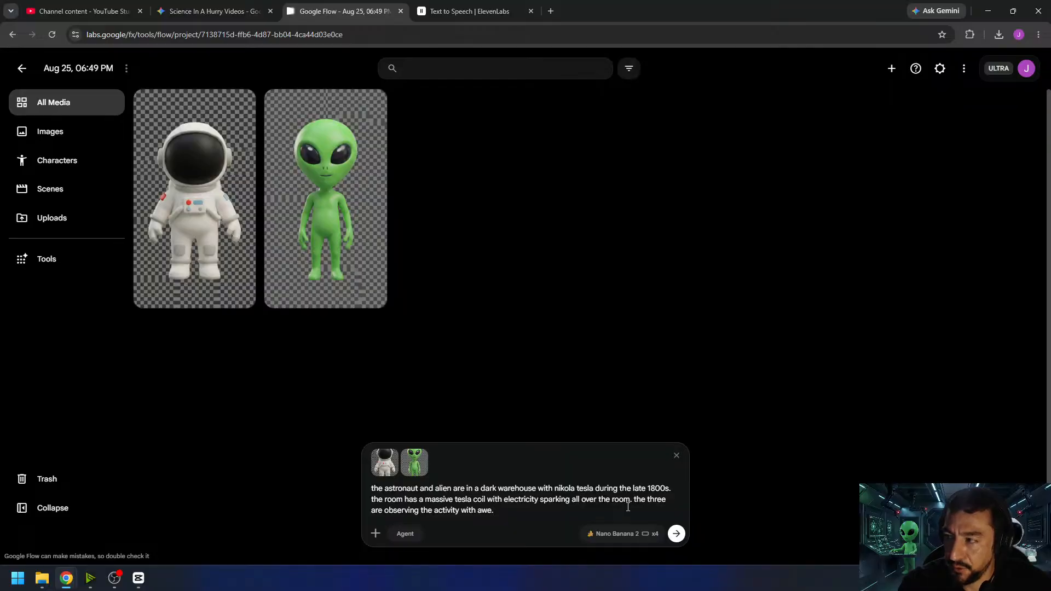
- Add the sentence "the alien's eyes and astronaut's visor remain blacked out." to the image prompt
type(". the al")
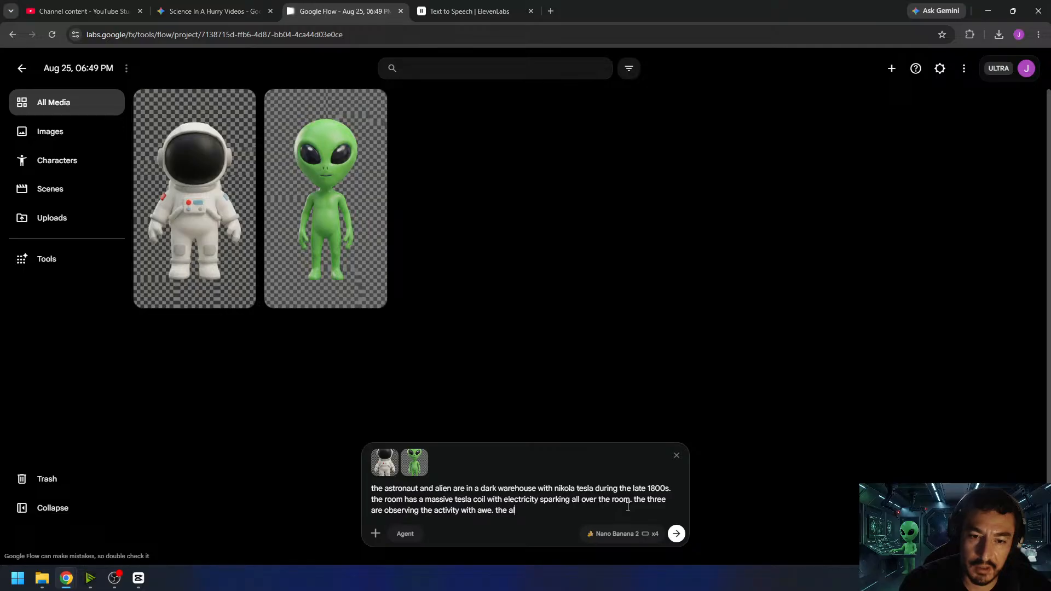
type("ien's eyes and ")
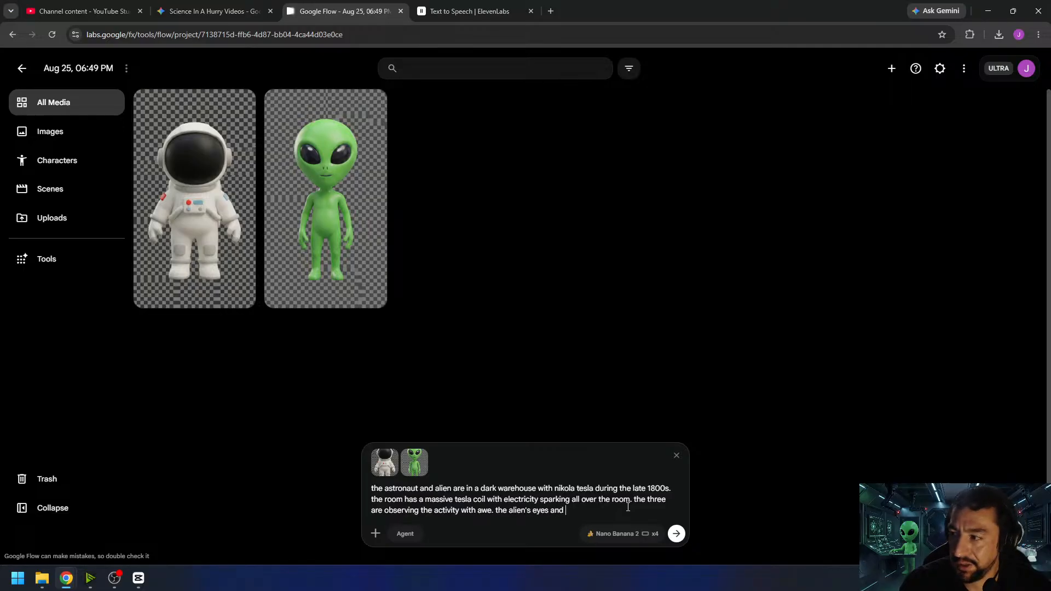
type("astronaut's vi")
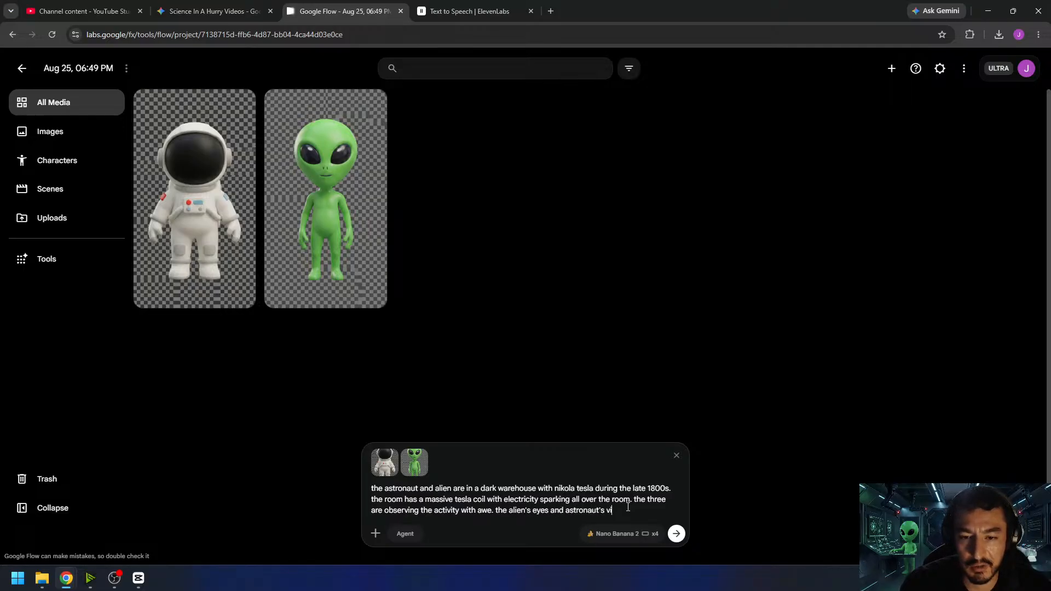
type("sor remain blac")
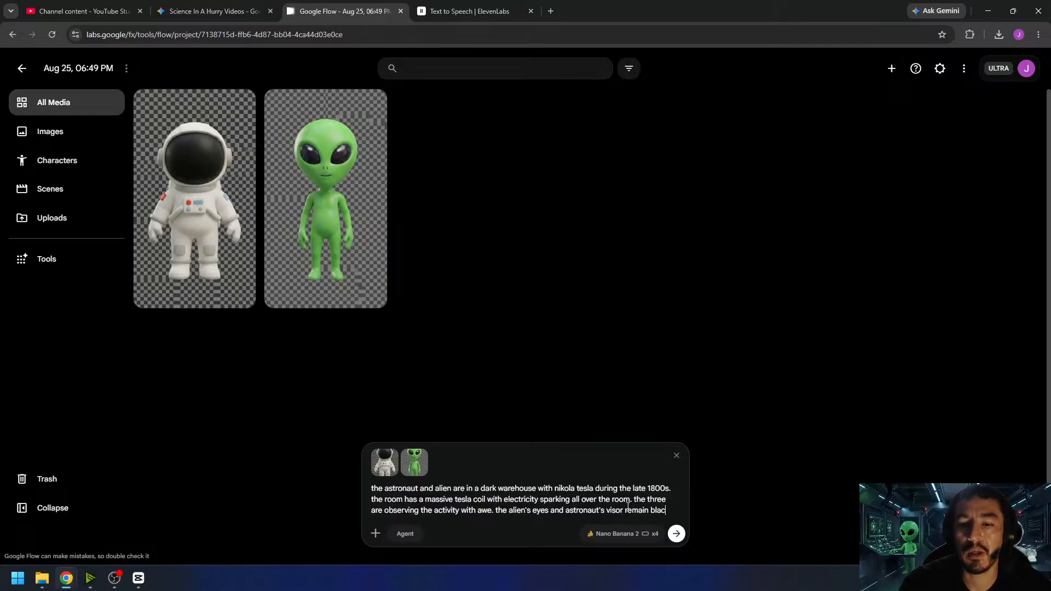
type("ked out.")
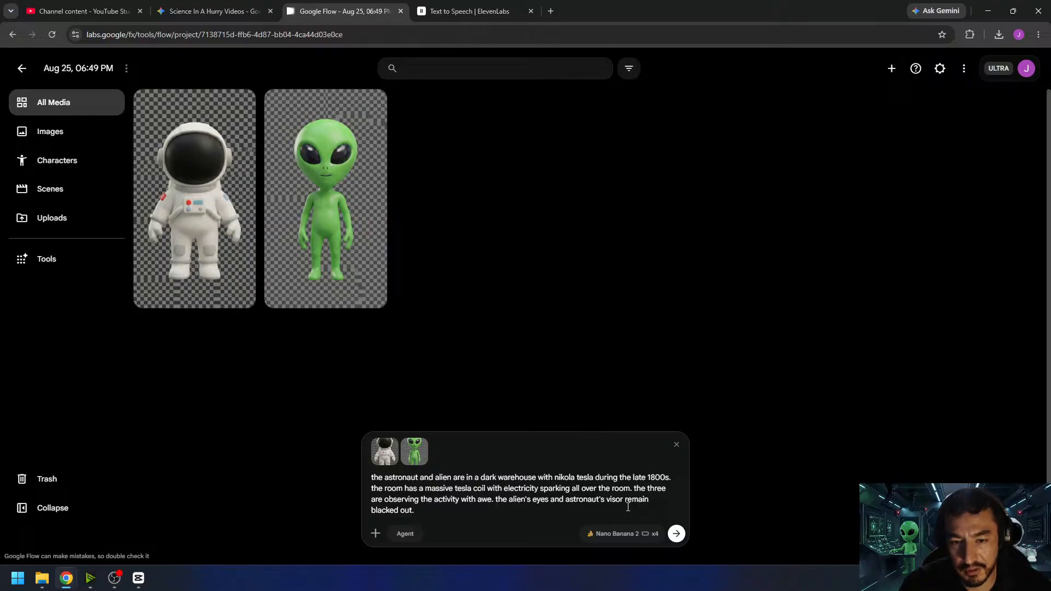
- Add the sentence "ensure it is in the same artstyle as the astronaut and alien." to the prompt and generate the images
type("ensure ")
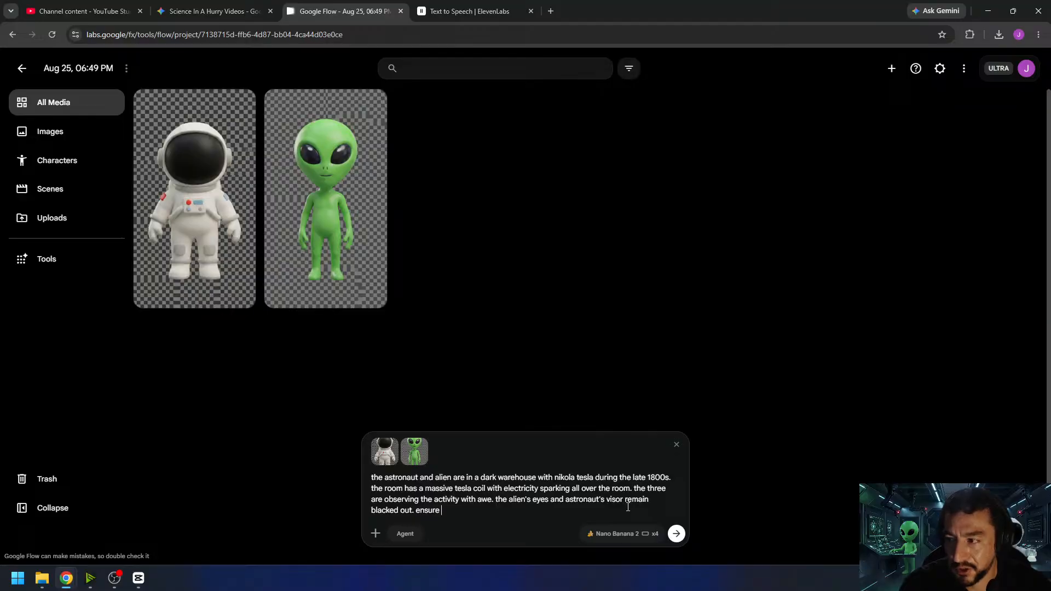
type("it is in the ")
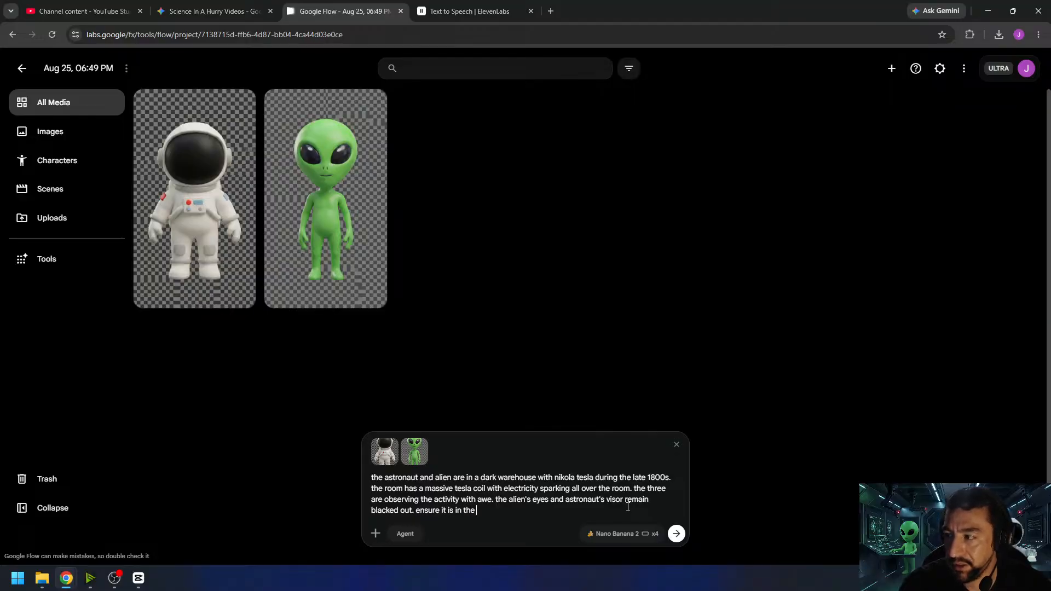
type("same artstyle")
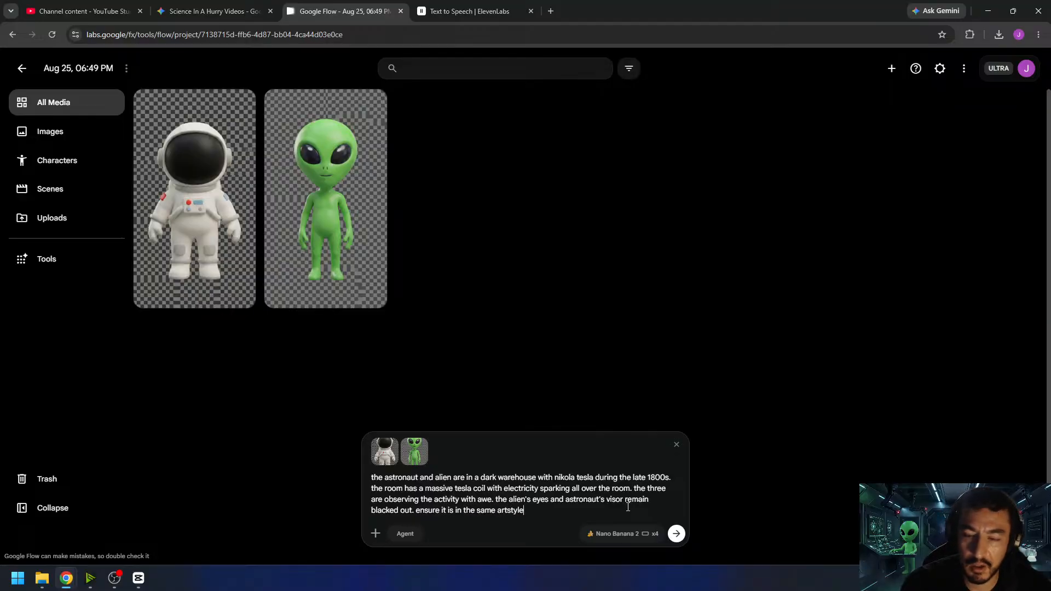
type(" as the astro")
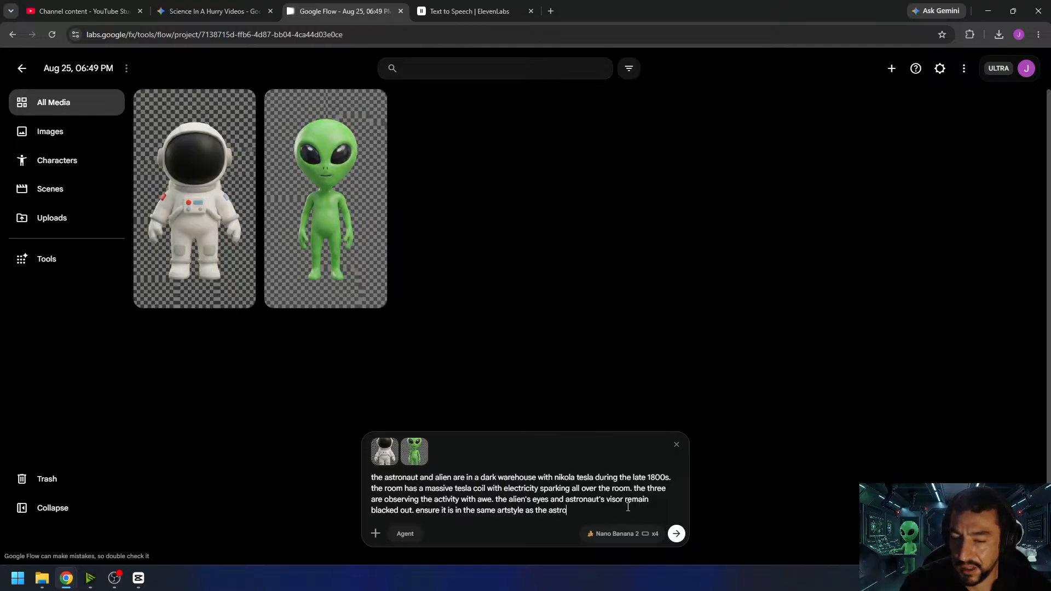
type("naut and alien.")
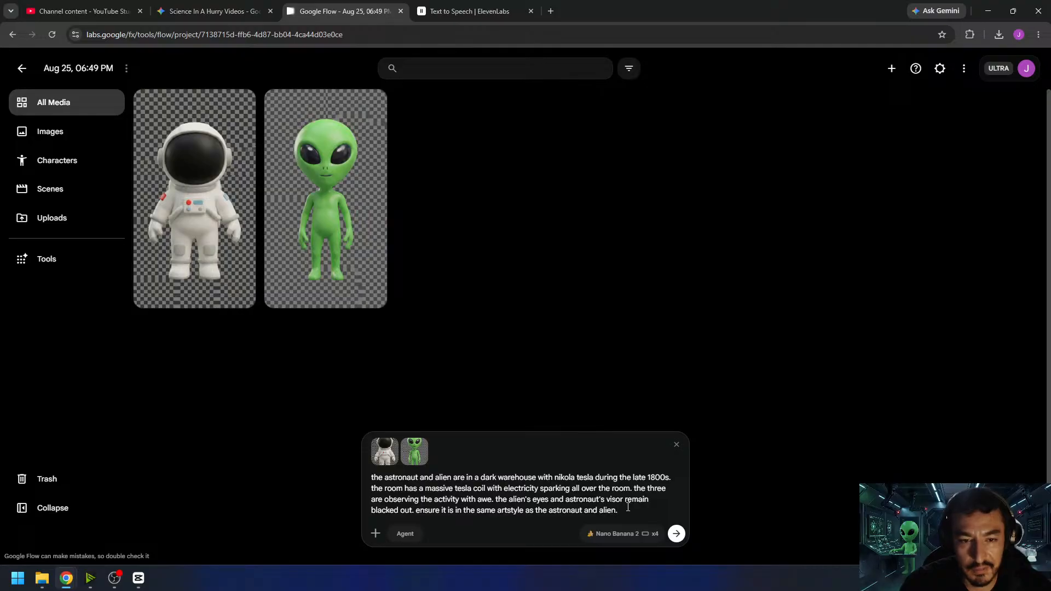
key("Return")
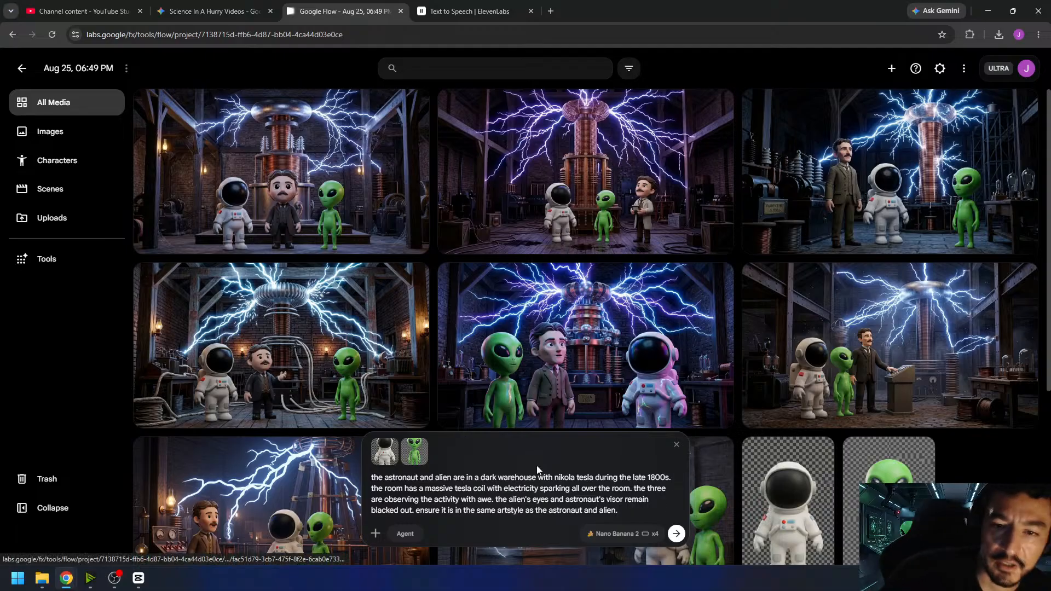
- Examine the generated Tesla coil images, enlarging the purple-lit one with the man in a light coat beside the alien
scroll(645, 214, "down", 4)
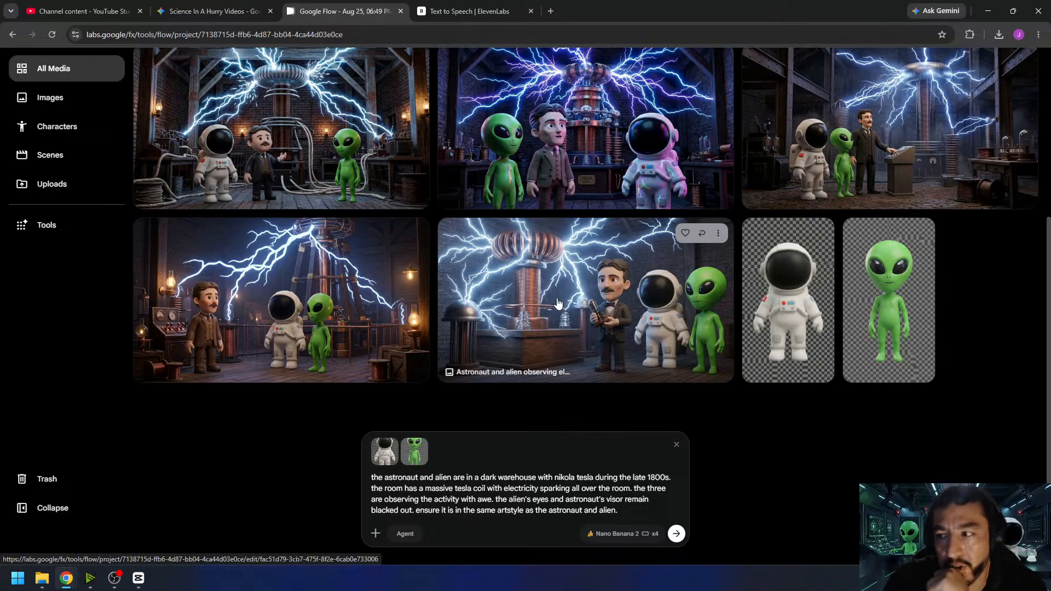
scroll(558, 303, "up", 3)
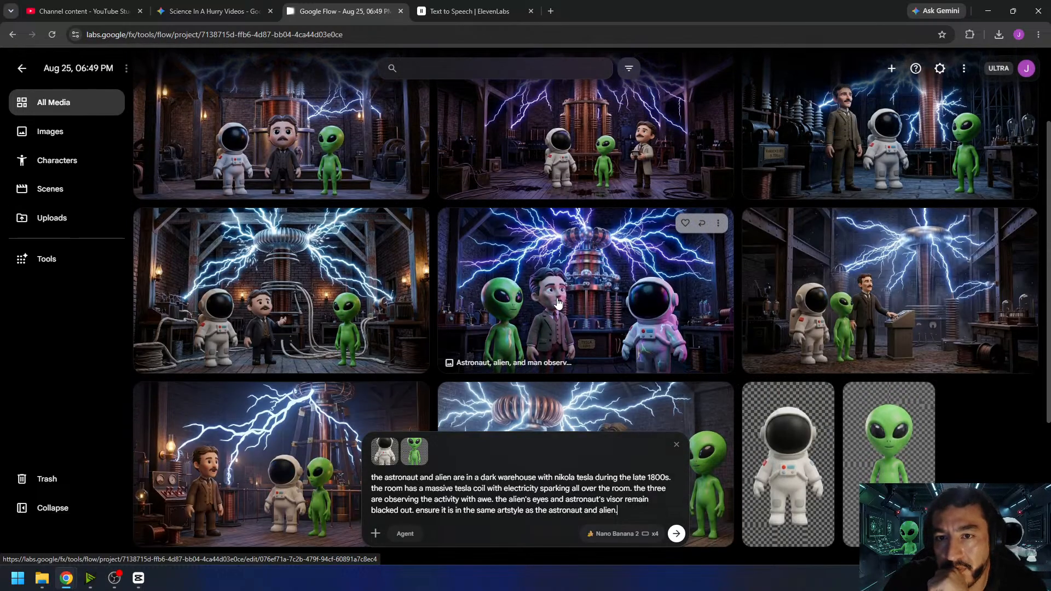
scroll(672, 336, "up", 1)
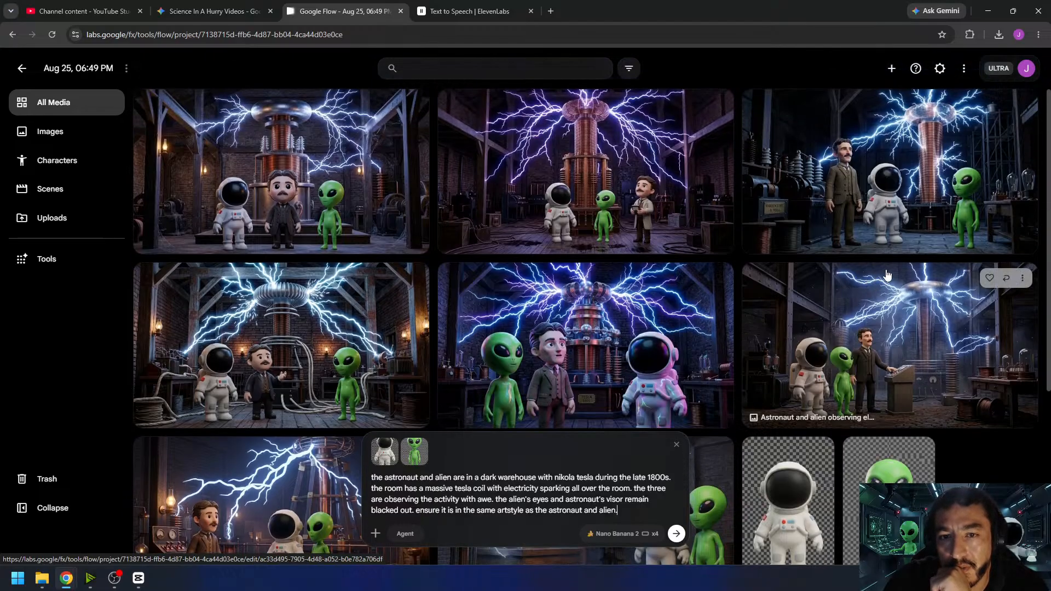
left_click(594, 186)
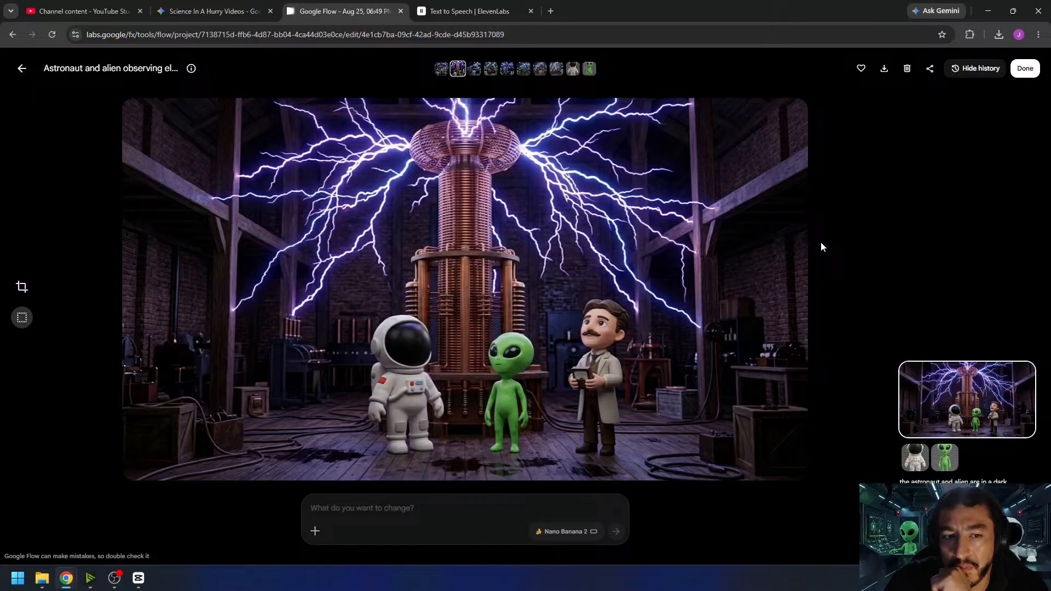
left_click(1018, 80)
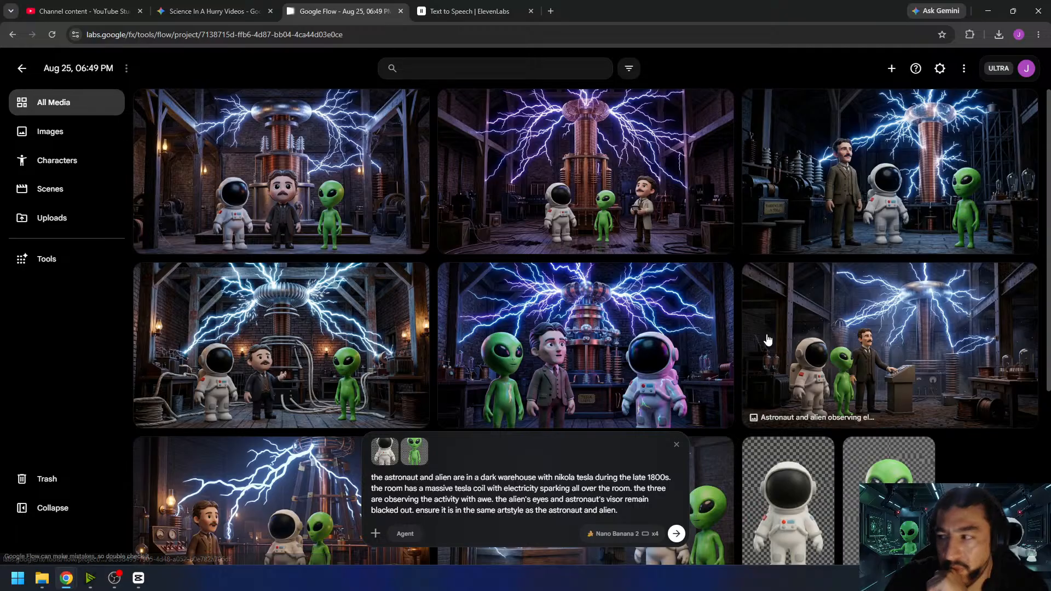
- Configure generation for one 10-second frames-based video and set the purple-lit image with the man in a light coat as the start frame
left_click(624, 534)
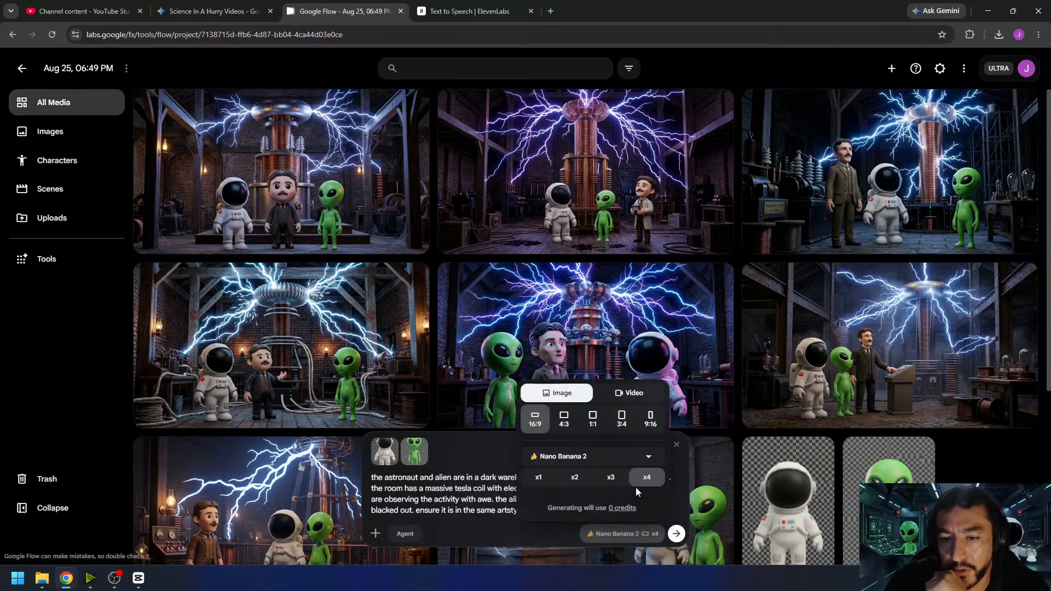
left_click(632, 397)
left_click(637, 470)
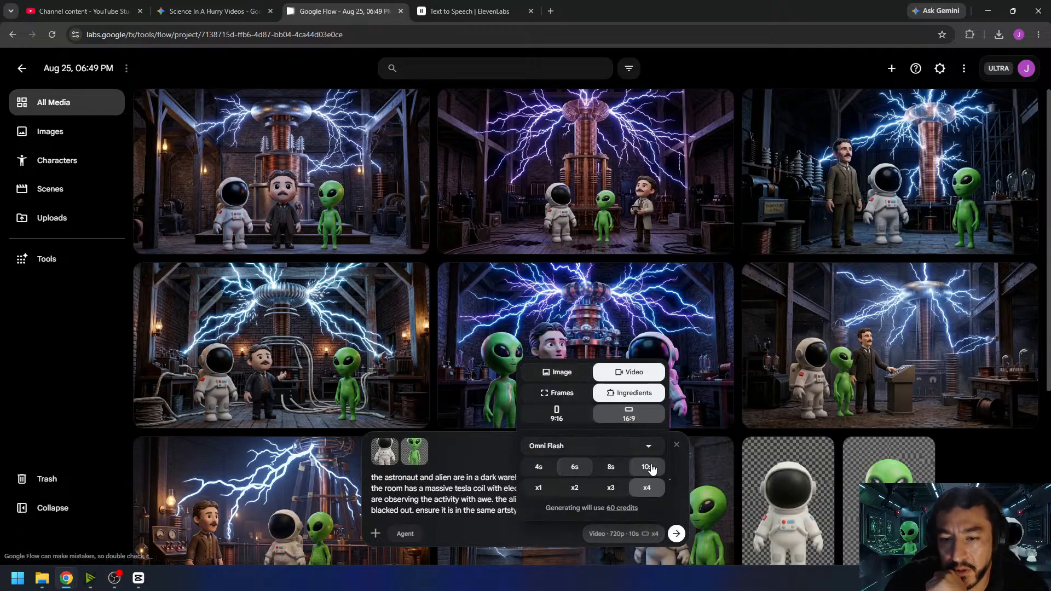
left_click(538, 487)
left_click(564, 393)
left_click(464, 446)
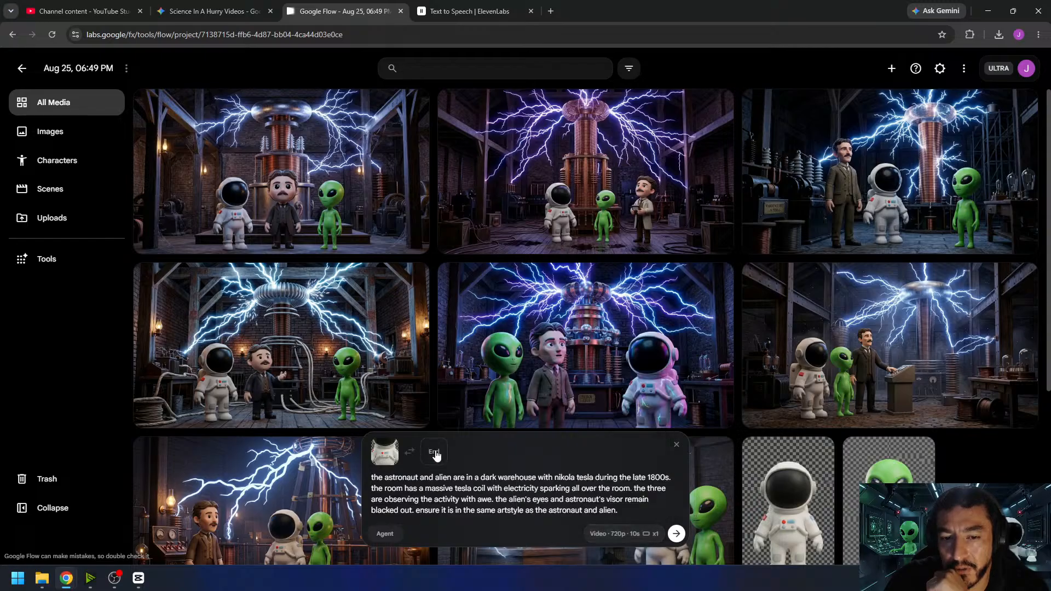
left_click_drag(586, 171, 490, 508)
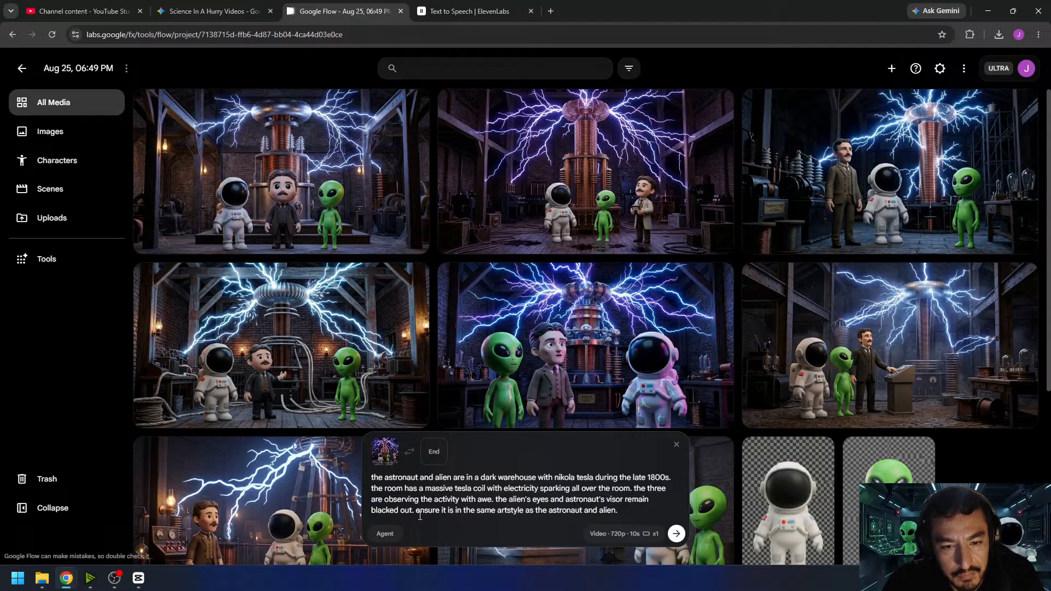
- Replace the artstyle sentence with "the camera remains stationary. no music. no speech. one continuous scene." and generate the video
left_click_drag(417, 510, 580, 518)
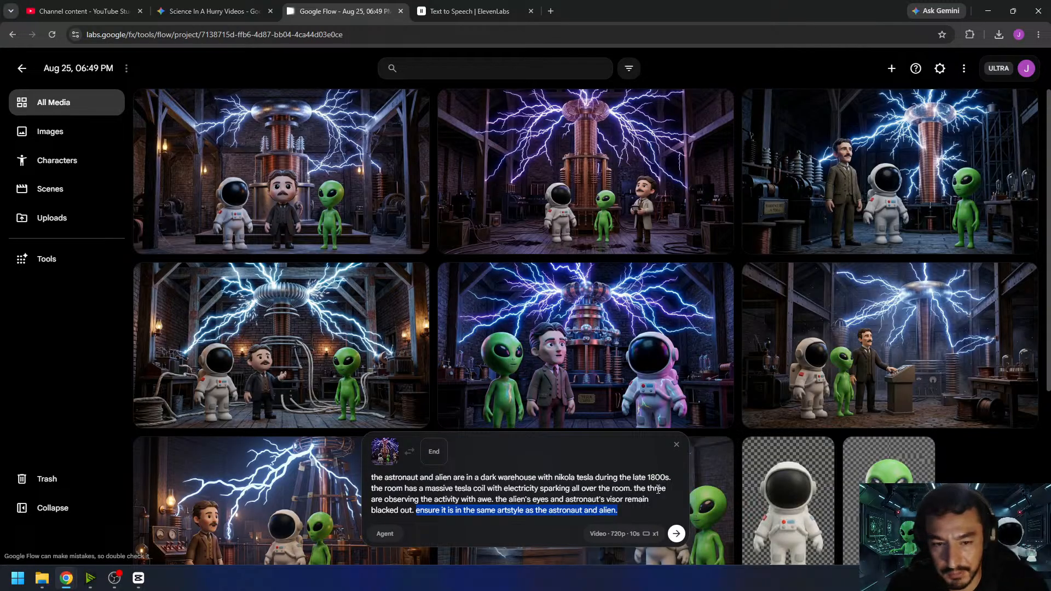
key("BackSpace")
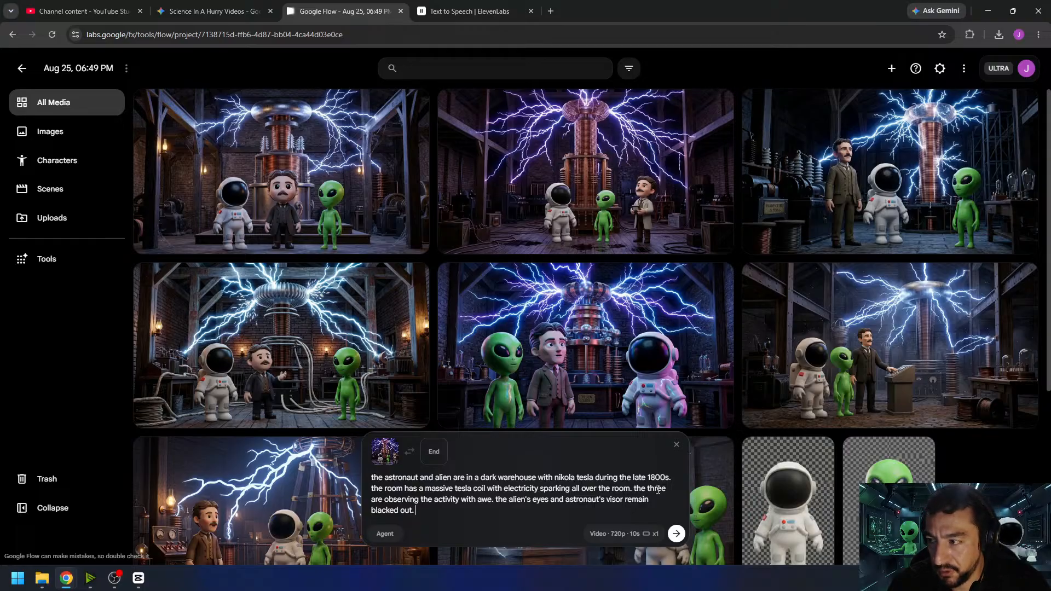
type("the camera remains stationary")
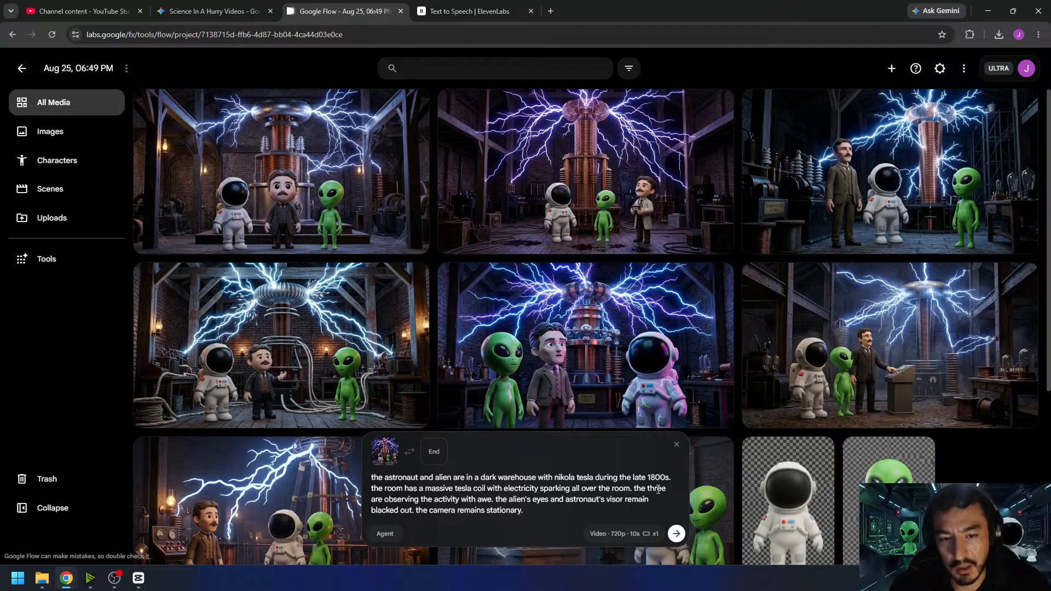
type(". no mu")
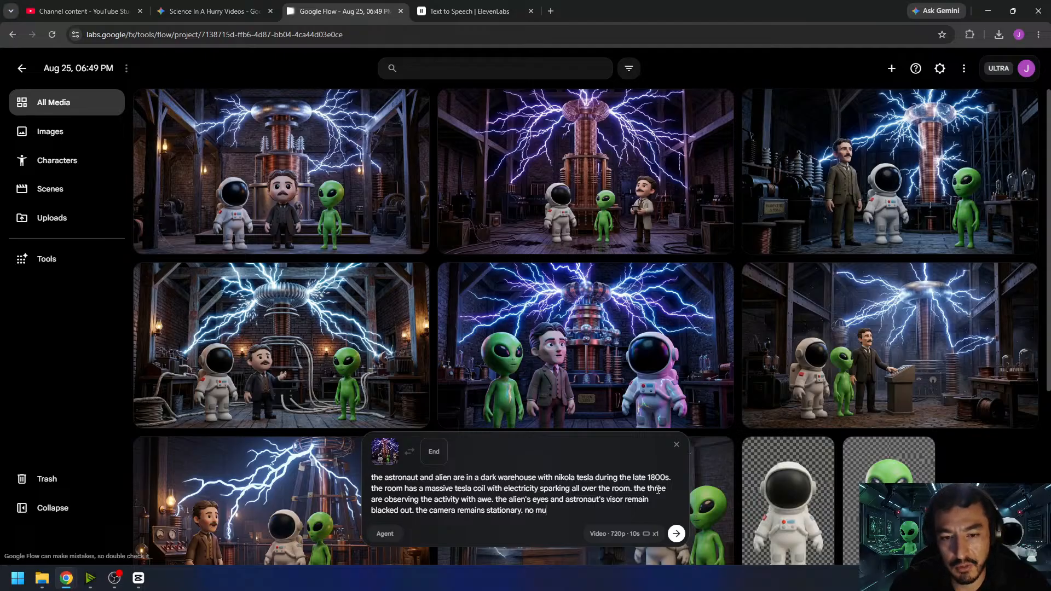
type("sic. no speech.")
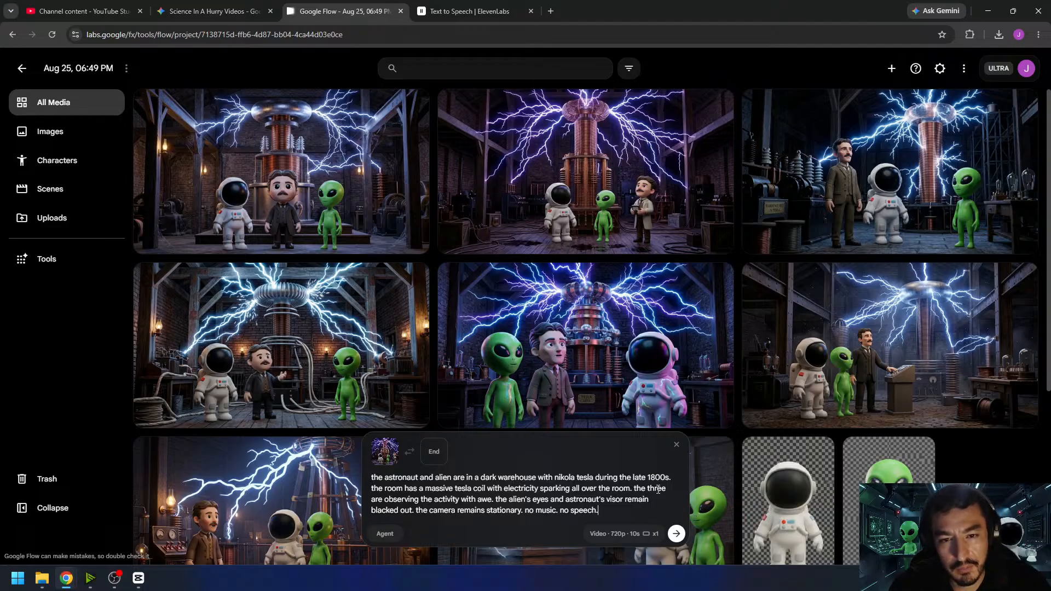
type(" one cont")
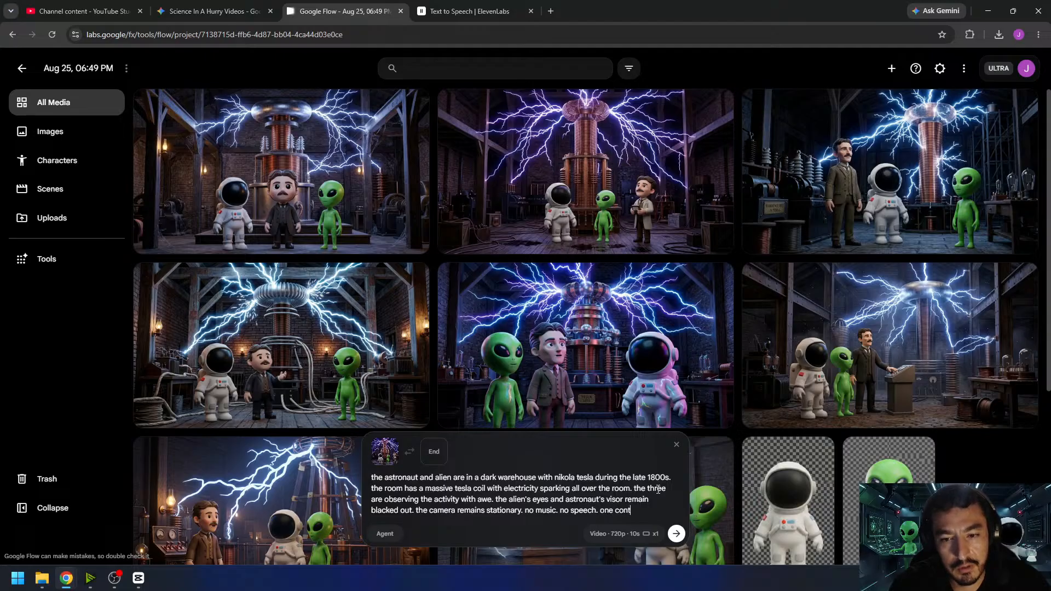
type("inuous scene.")
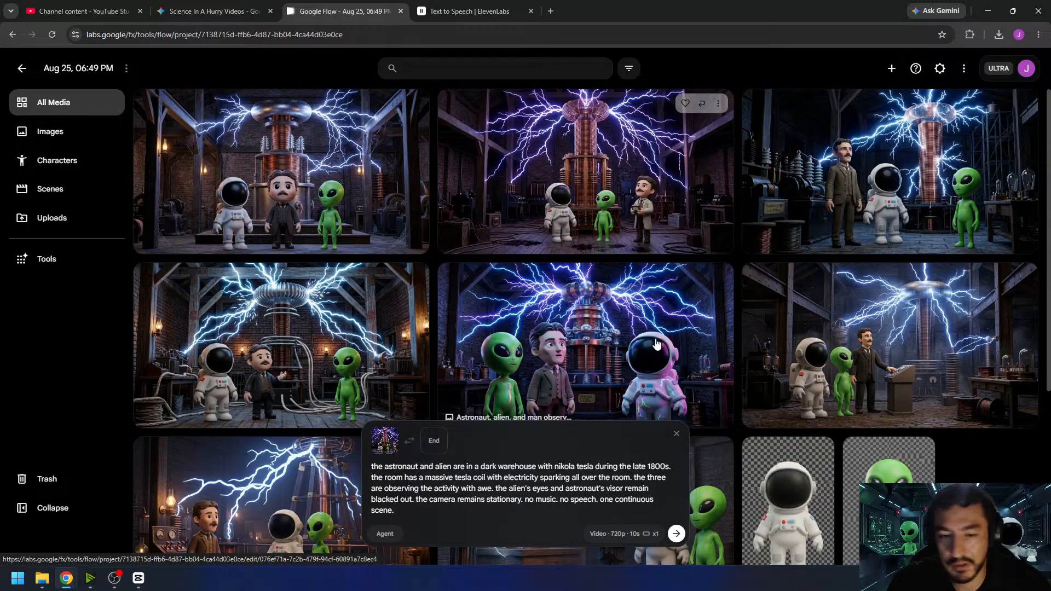
left_click(678, 540)
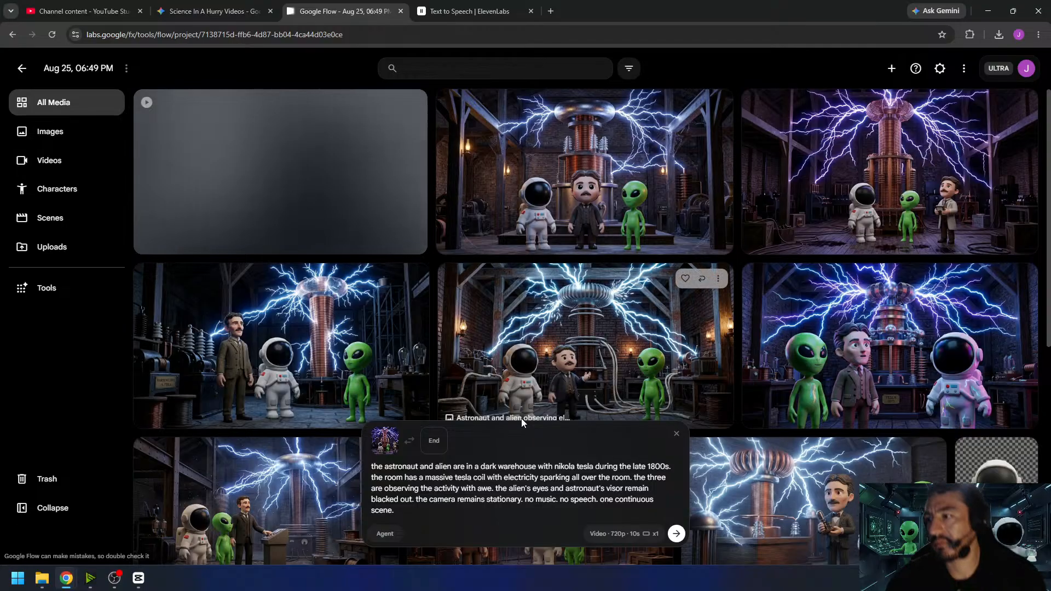
- Delete the failed video generation from the project's media
mouse_move(521, 418)
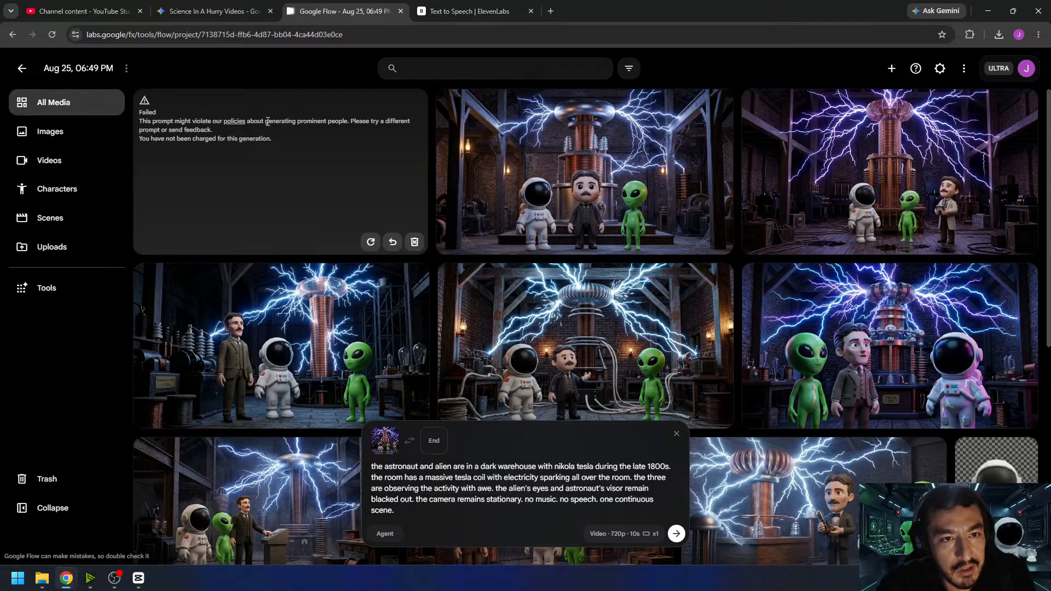
left_click_drag(275, 121, 303, 122)
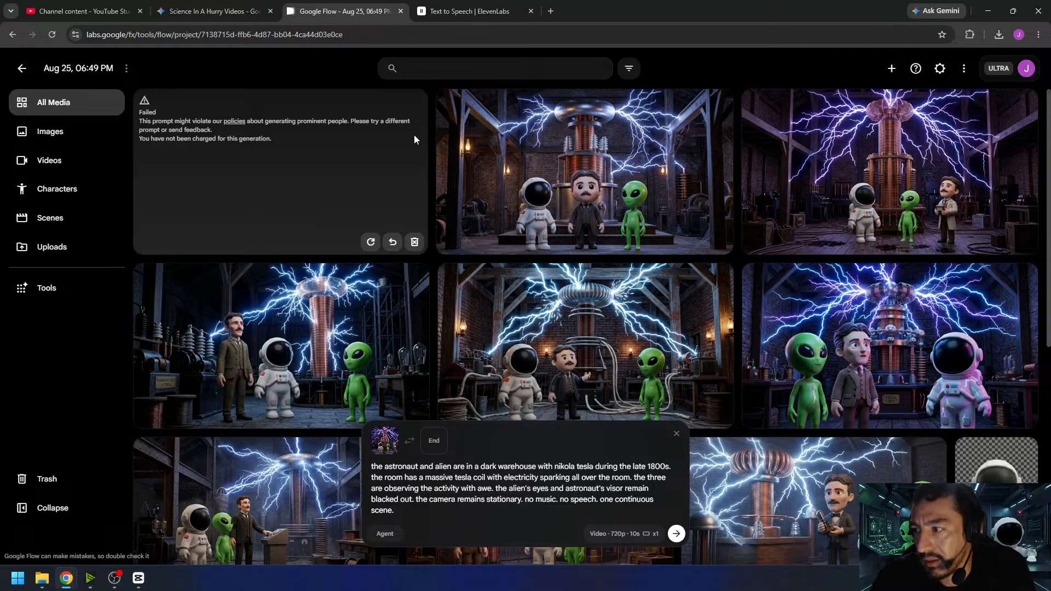
left_click(414, 243)
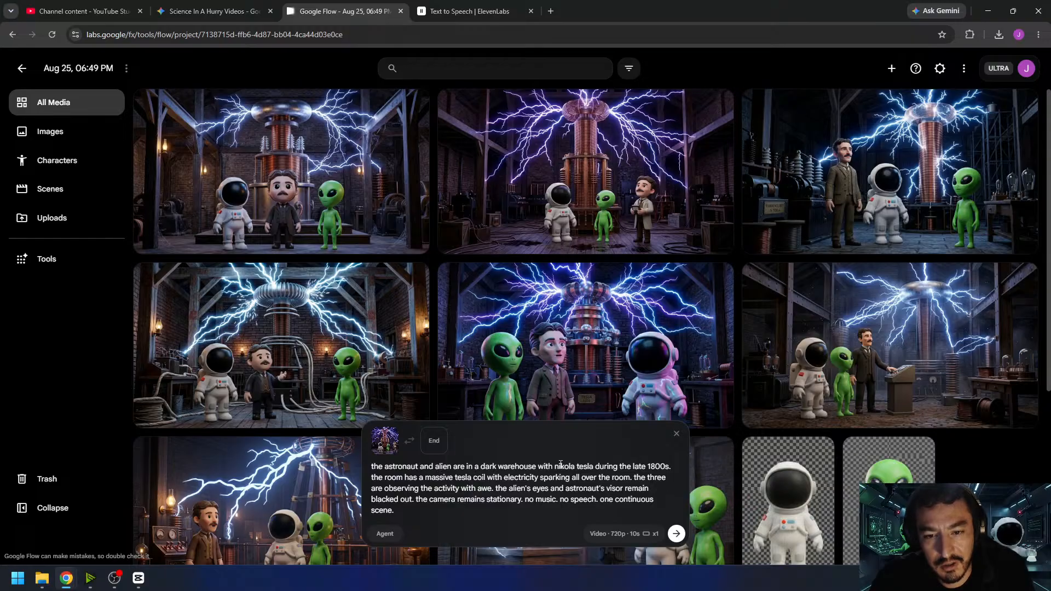
- Replace "nikola tesla" with "a man" in the video prompt and submit the generation
left_click_drag(555, 466, 590, 466)
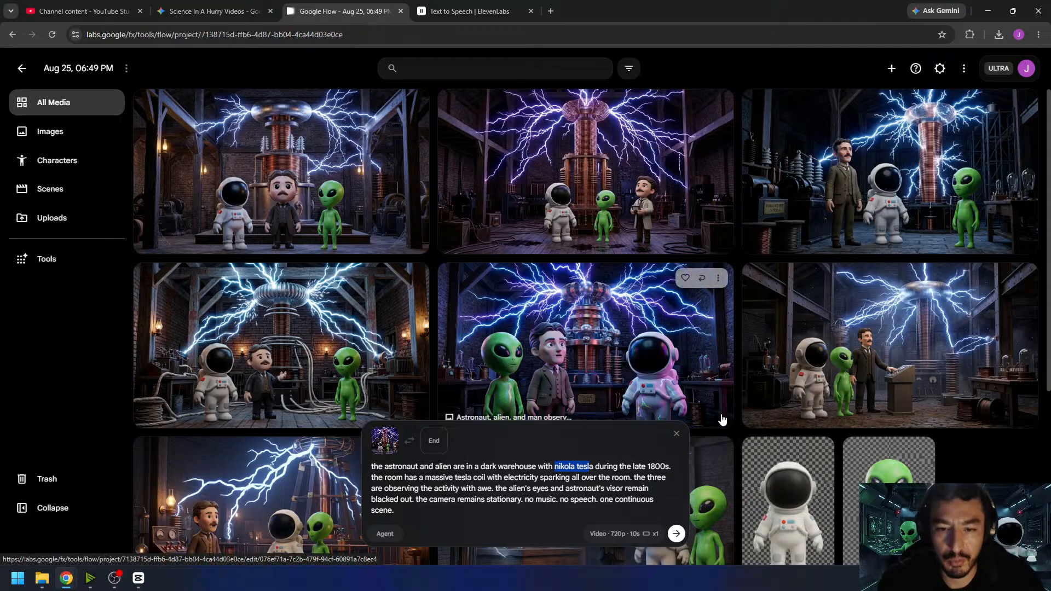
type("a man")
key("Delete")
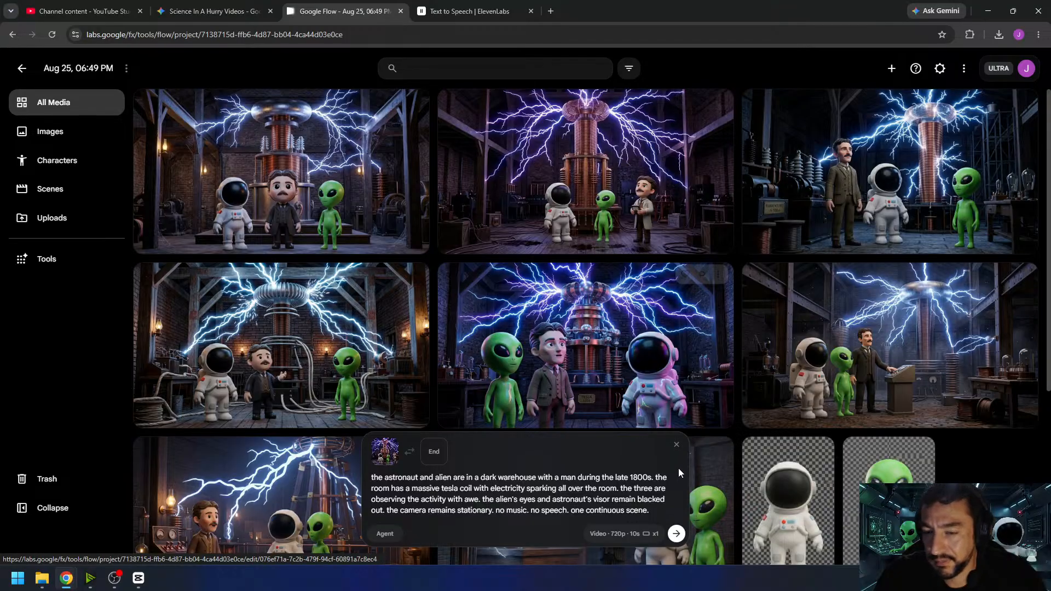
left_click(676, 534)
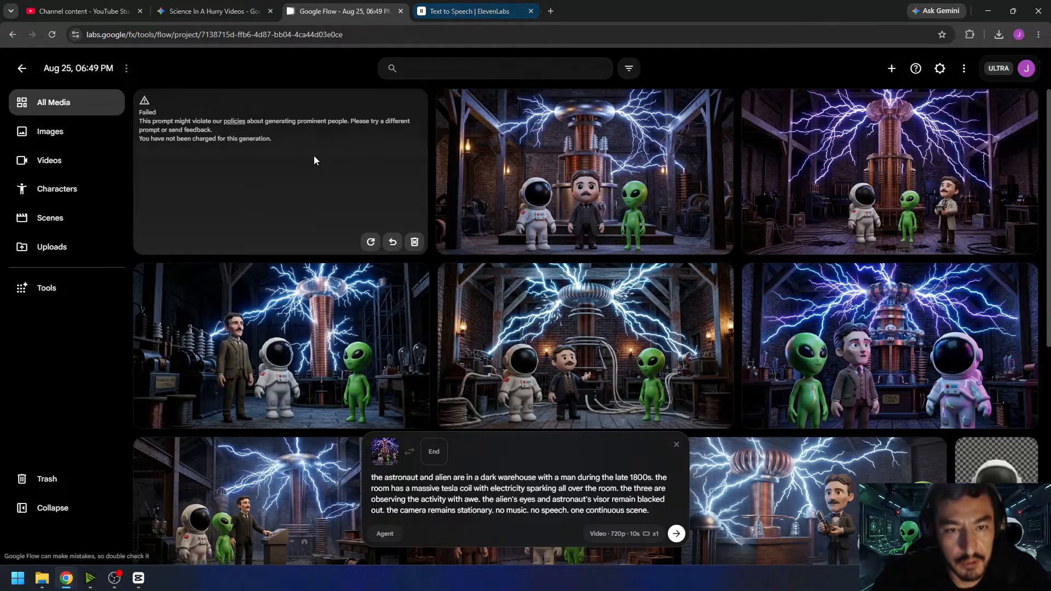
- Remove the failed attempt and generate the video again with the same prompt
left_click(414, 241)
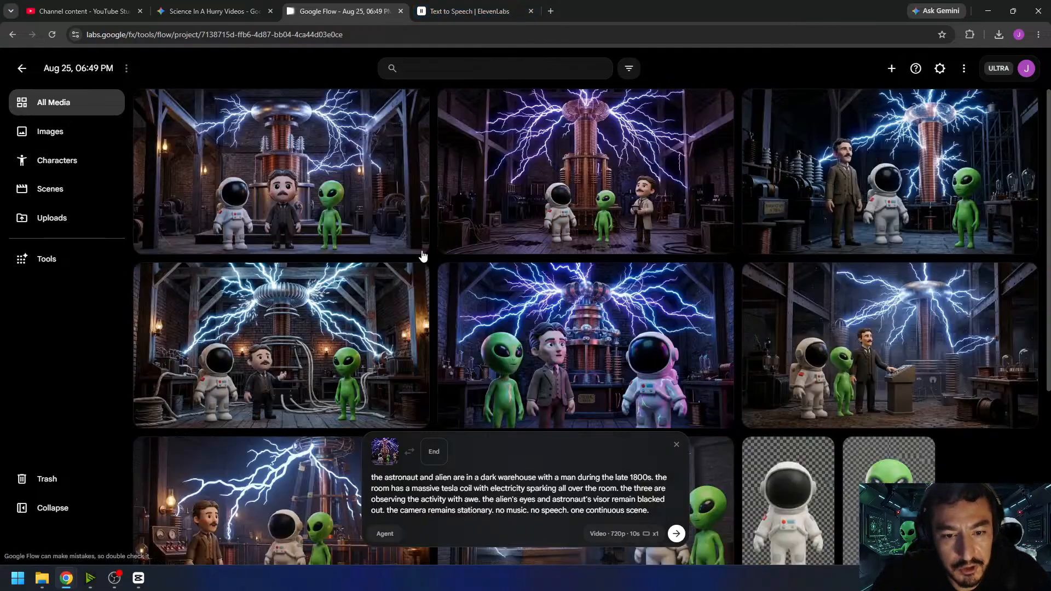
left_click(677, 534)
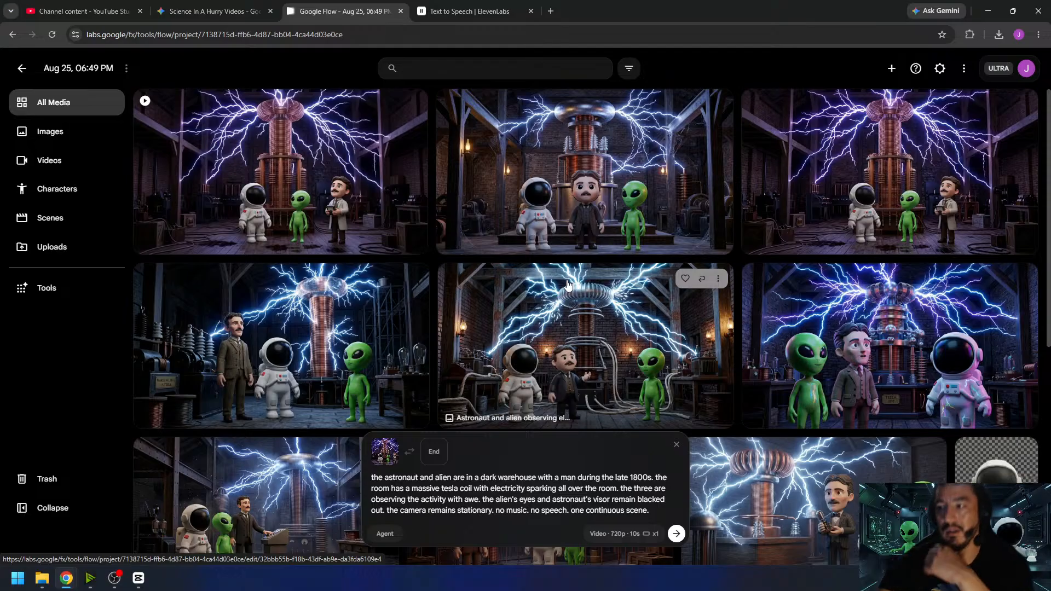
- Open the generated video, save its last frame at 00:10:00 as an image, and return to the project's media
left_click(386, 192)
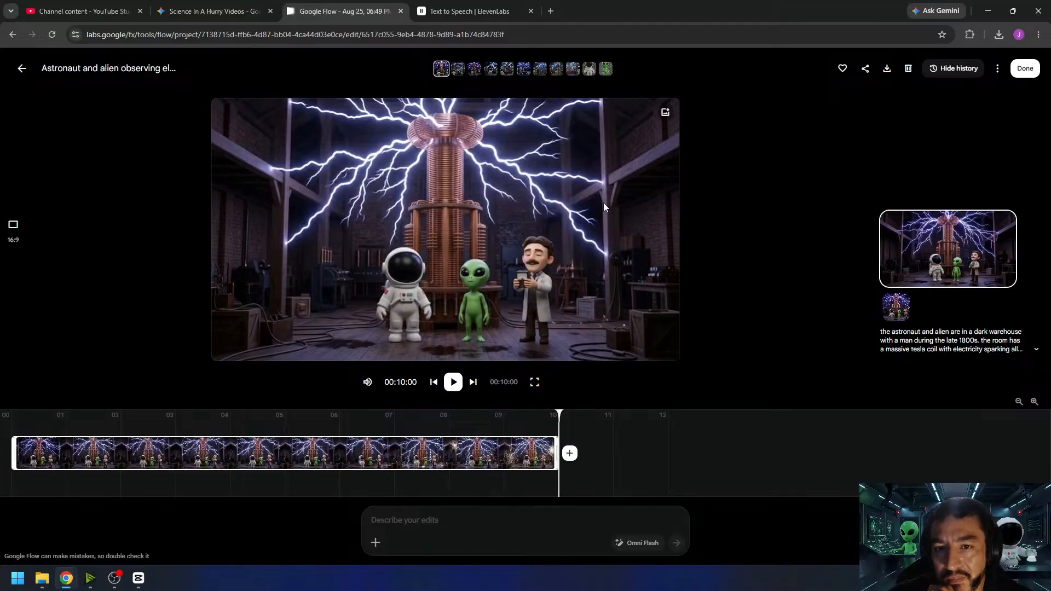
left_click(665, 115)
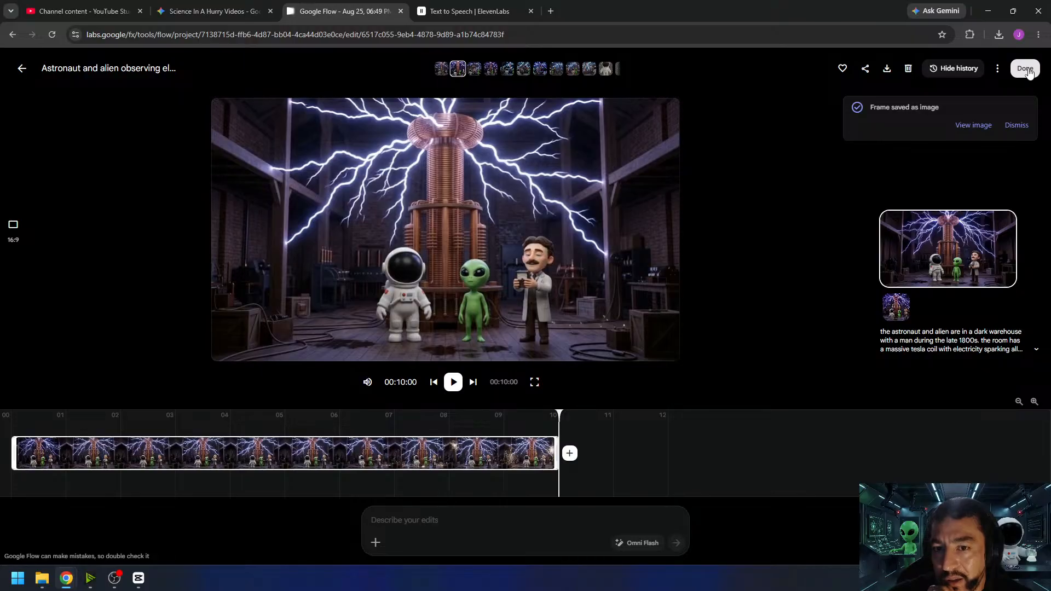
left_click(1028, 71)
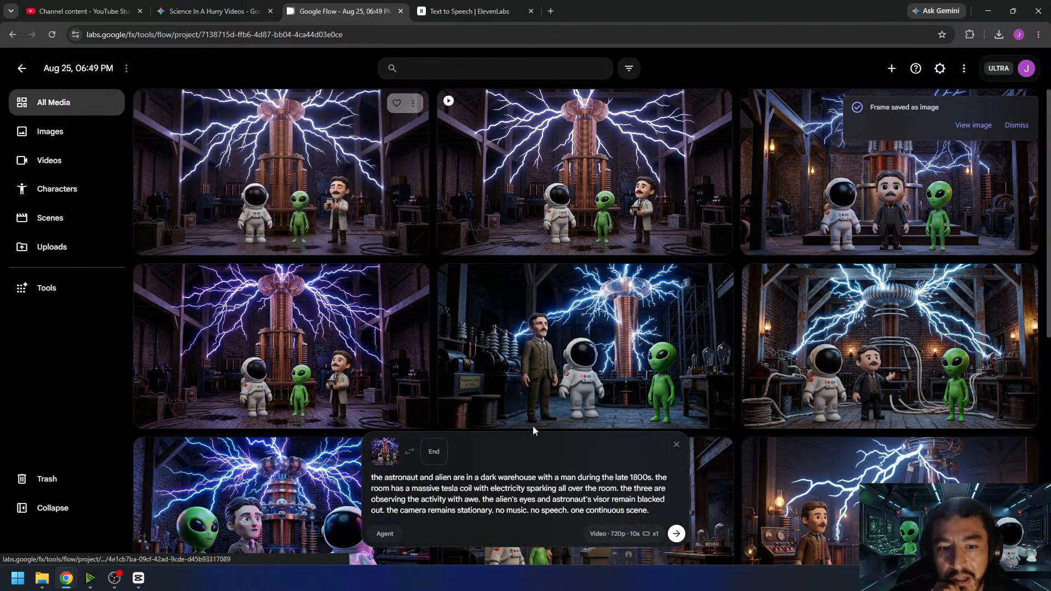
- Use the saved last-frame image as the start frame, set the duration to 8s, and generate the video with the same prompt
left_click_drag(449, 477, 526, 511)
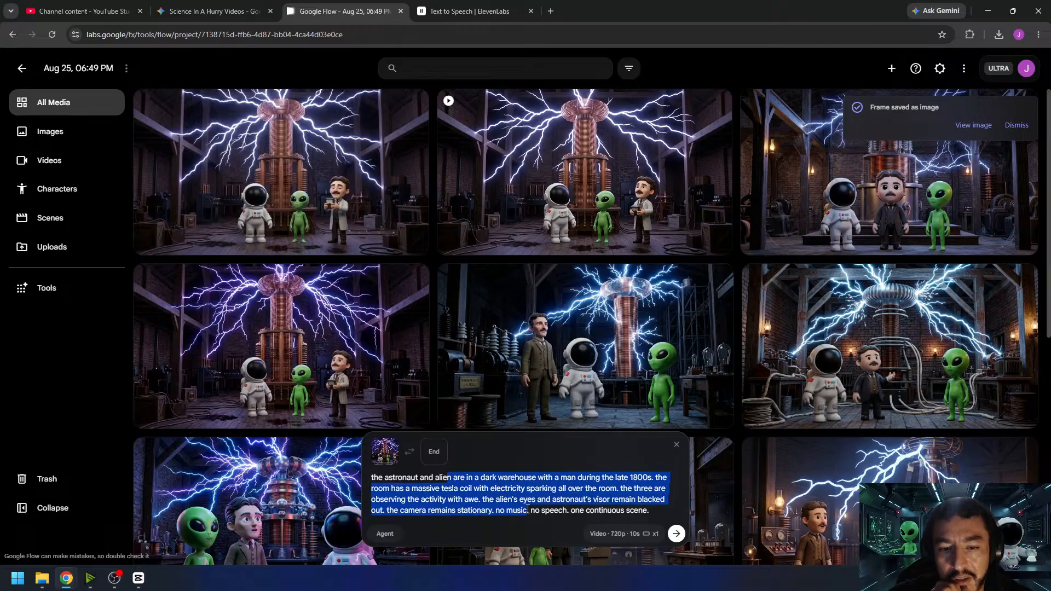
left_click_drag(285, 157, 457, 509)
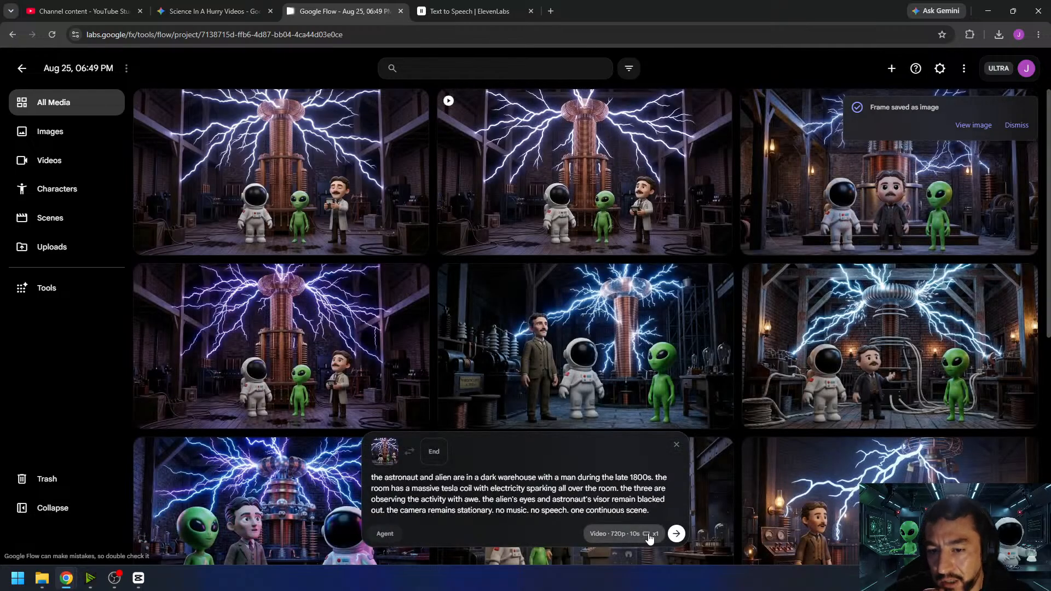
left_click(621, 534)
left_click(612, 468)
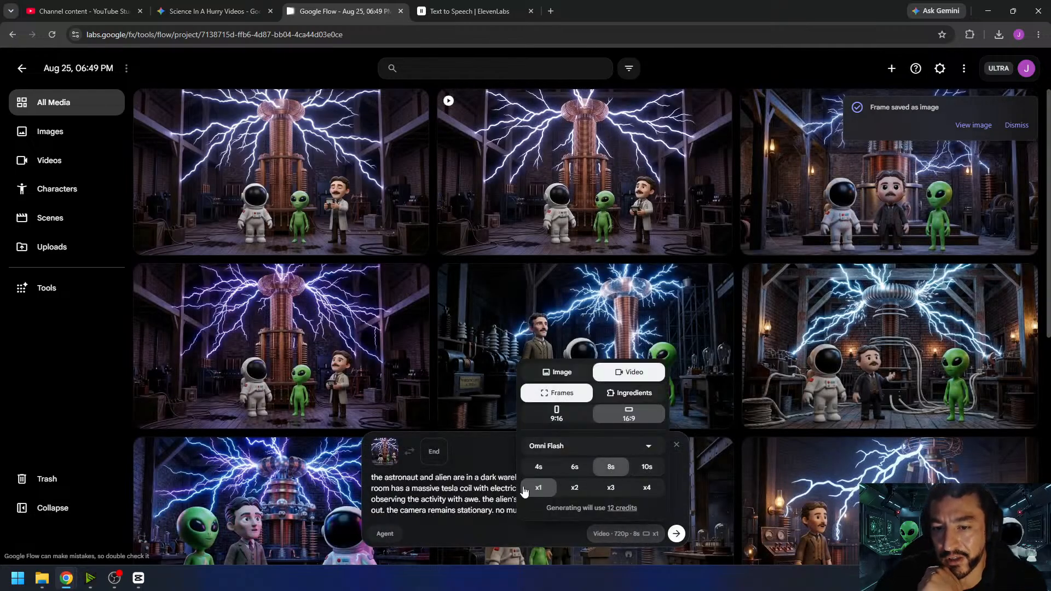
left_click(486, 491)
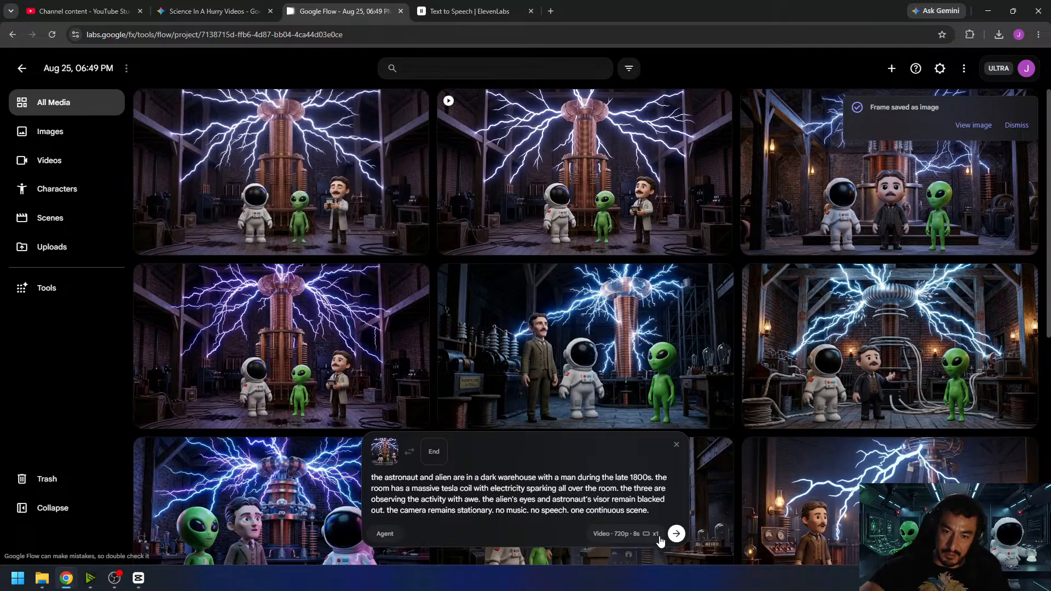
left_click(677, 534)
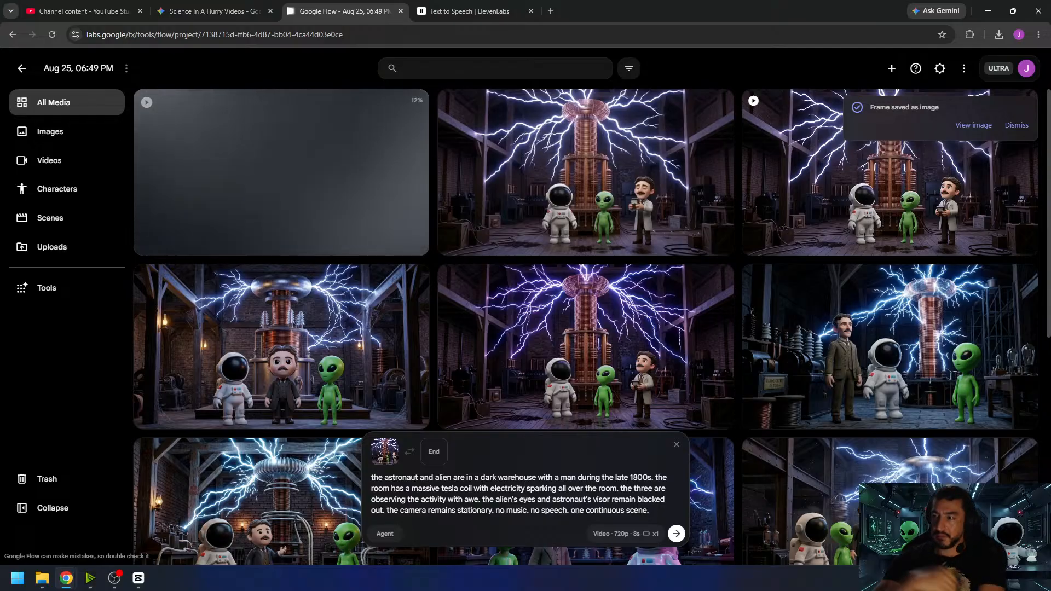
left_click(1018, 125)
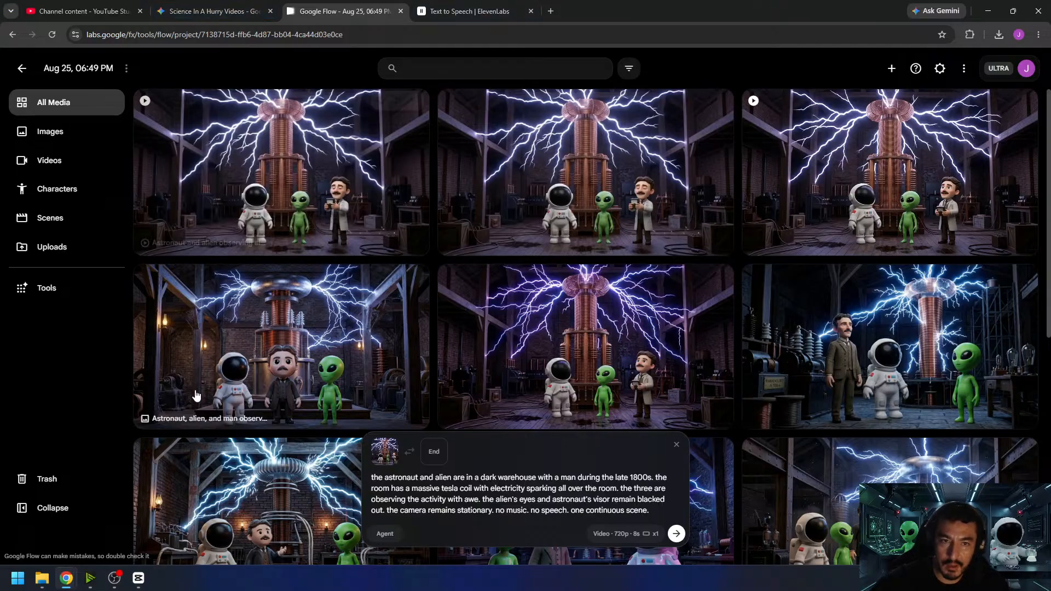
- Review the newly generated 8-second video, and add it to the scene after the earlier 10-second video
left_click(257, 180)
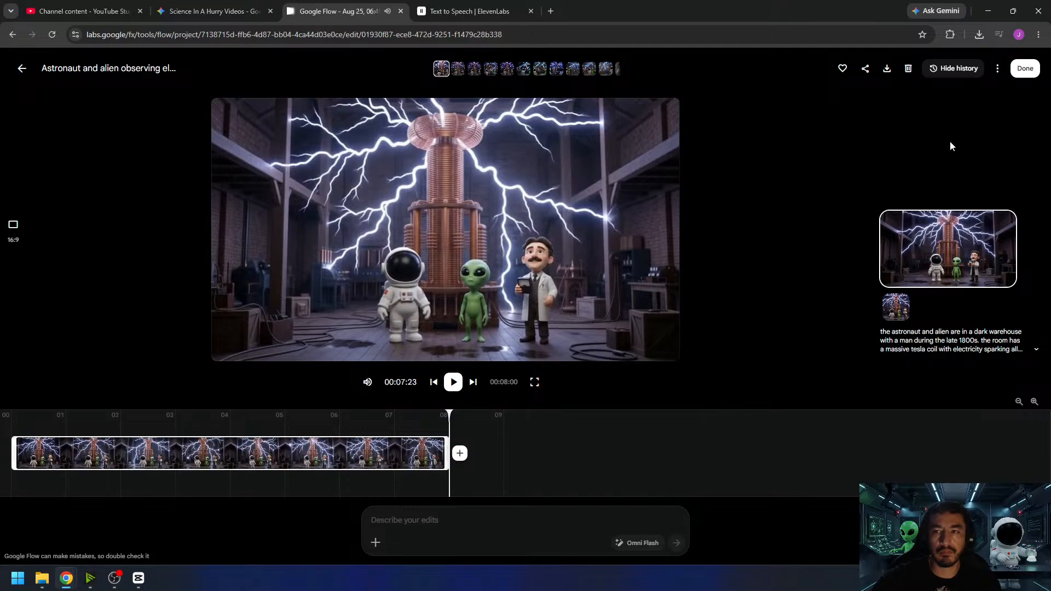
left_click(1023, 69)
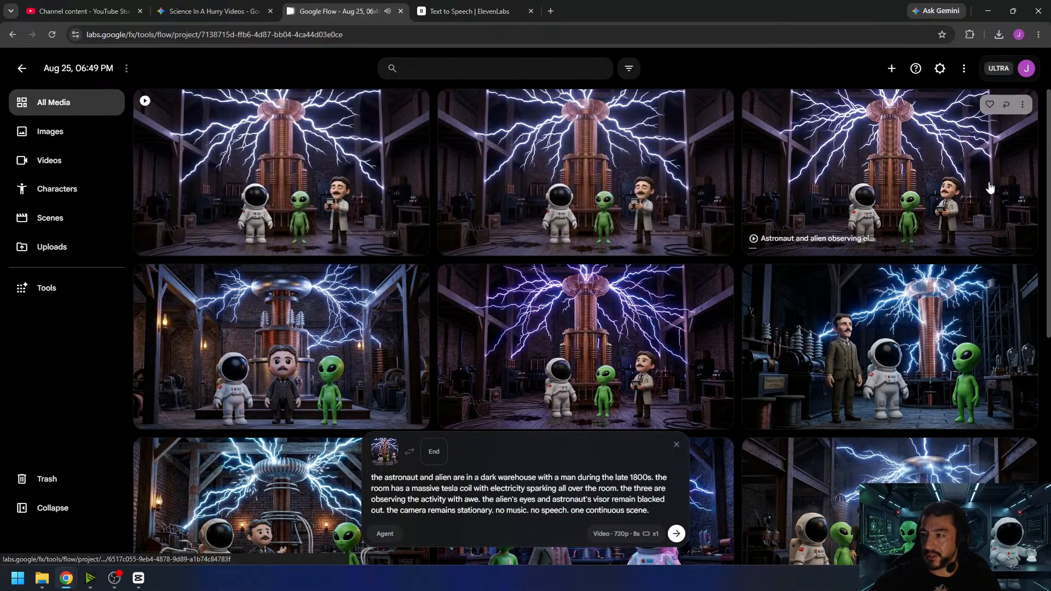
left_click(796, 202)
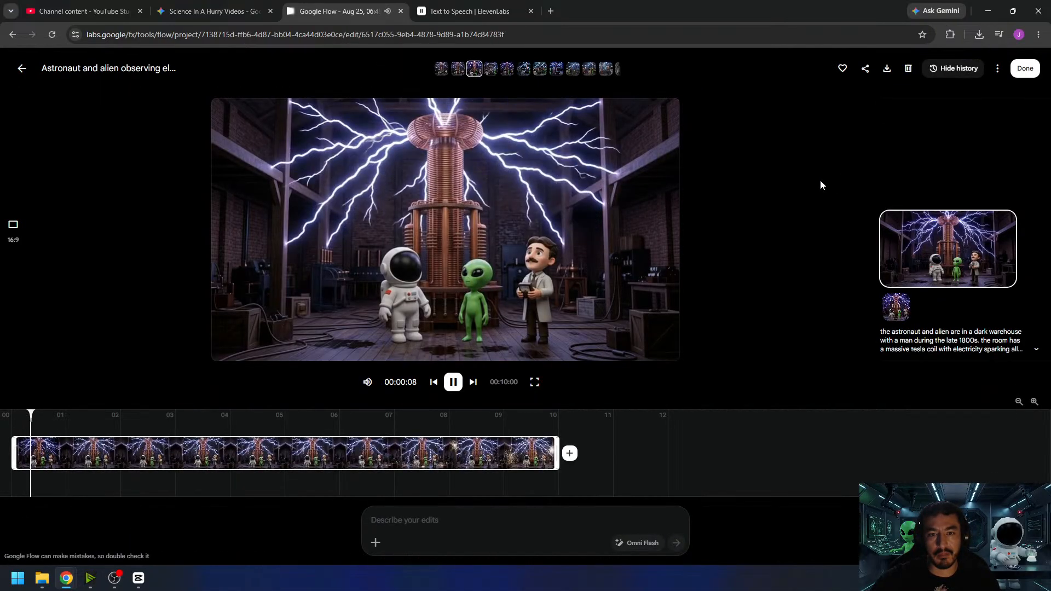
left_click(461, 385)
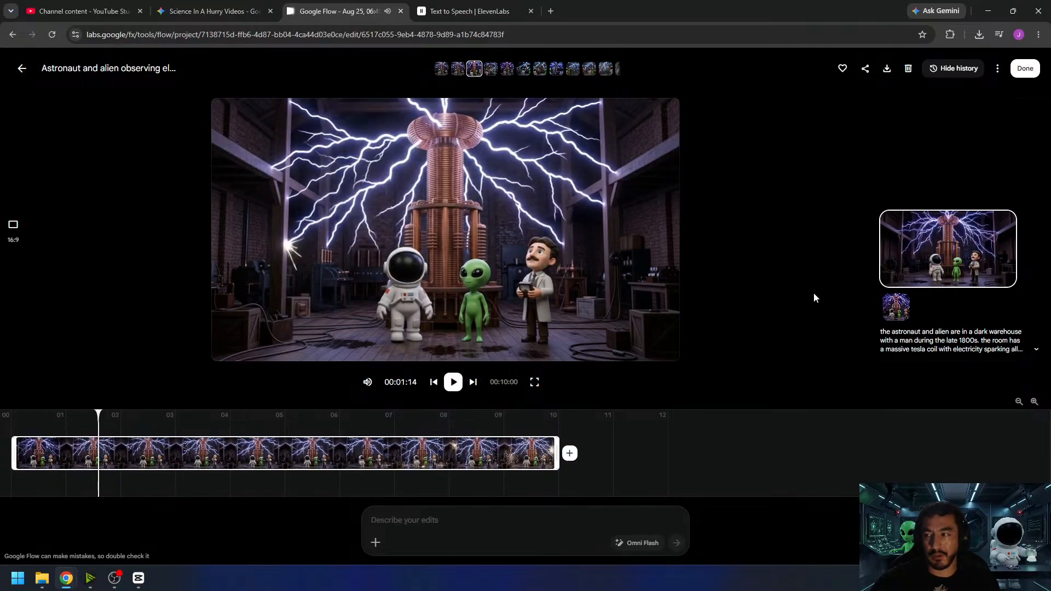
left_click(570, 459)
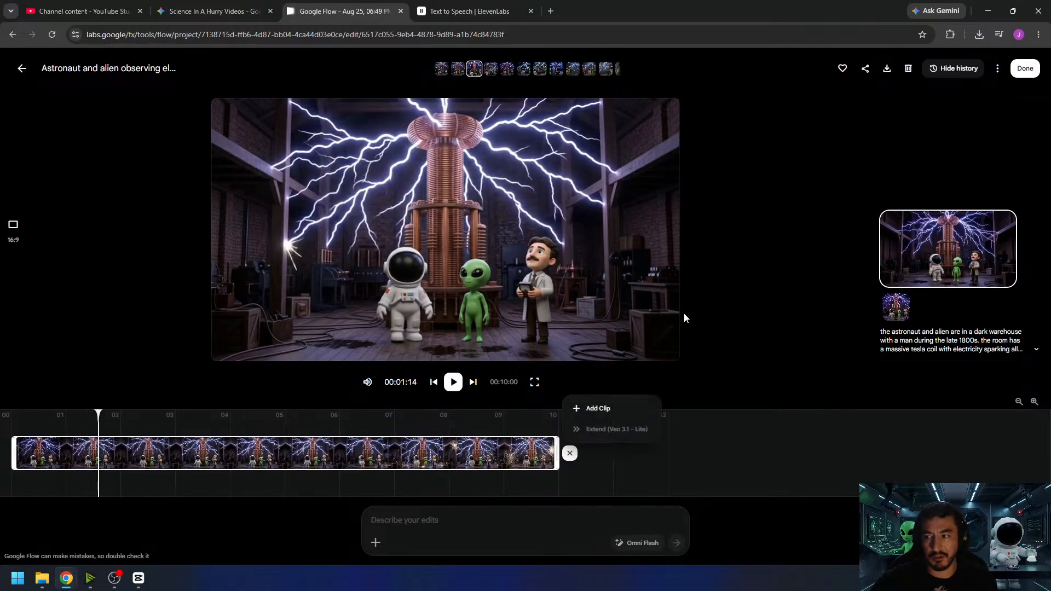
left_click(597, 408)
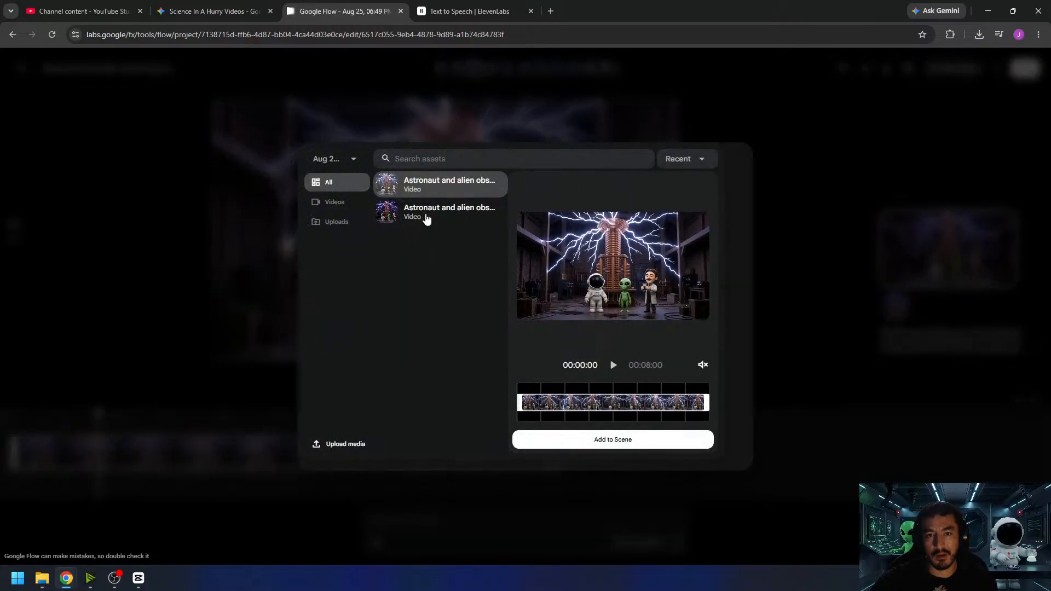
left_click(444, 189)
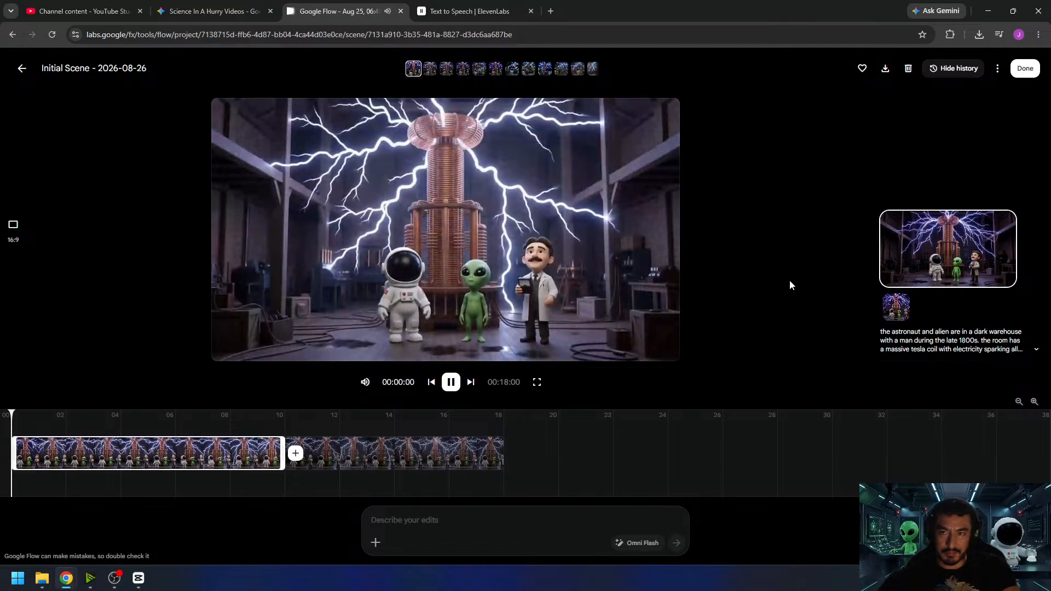
- Preview the combined scene, download it, and return to the project's media
left_click(603, 285)
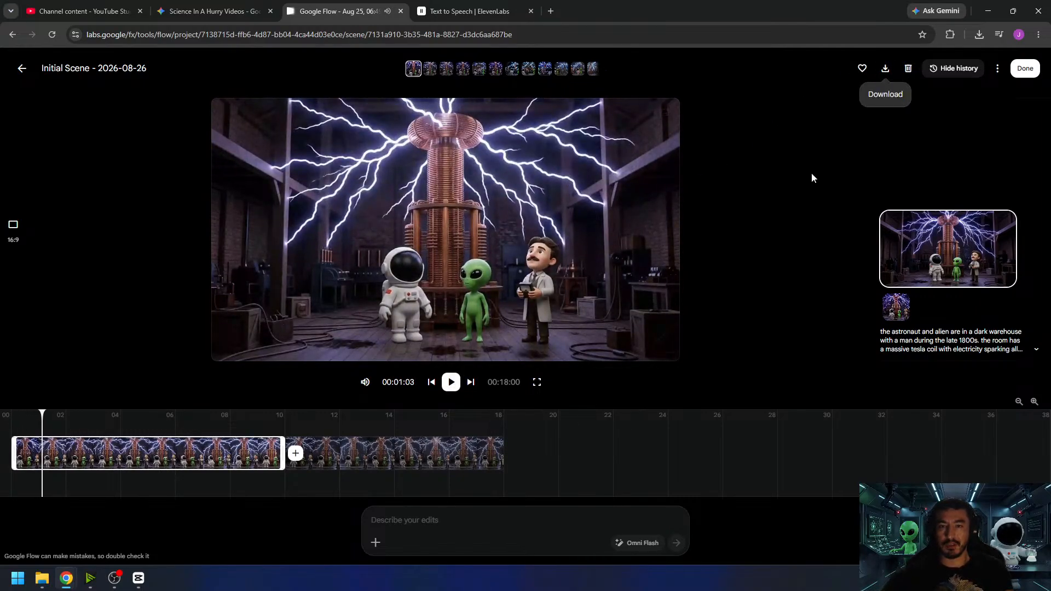
left_click(422, 452)
left_click(885, 68)
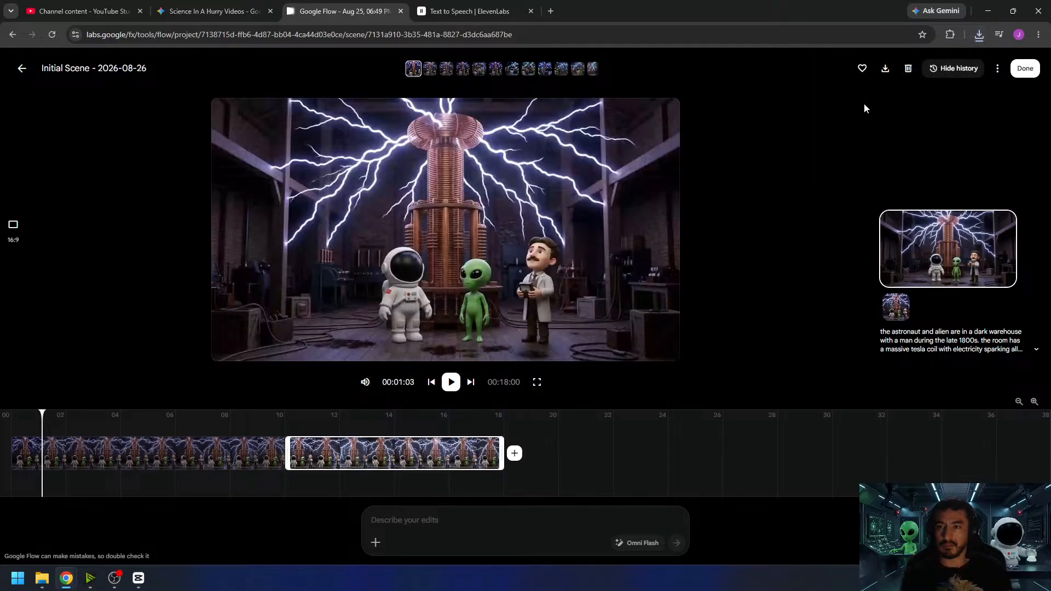
left_click(1017, 75)
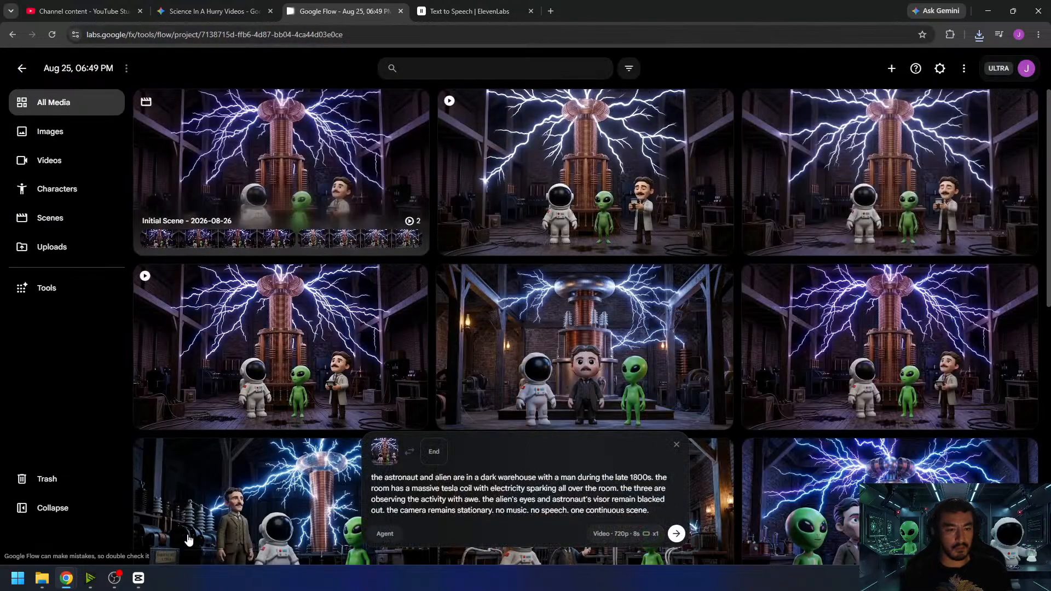
- Switch to CapCut, import the downloaded scene video, and place it at the start of the main video track
left_click(144, 579)
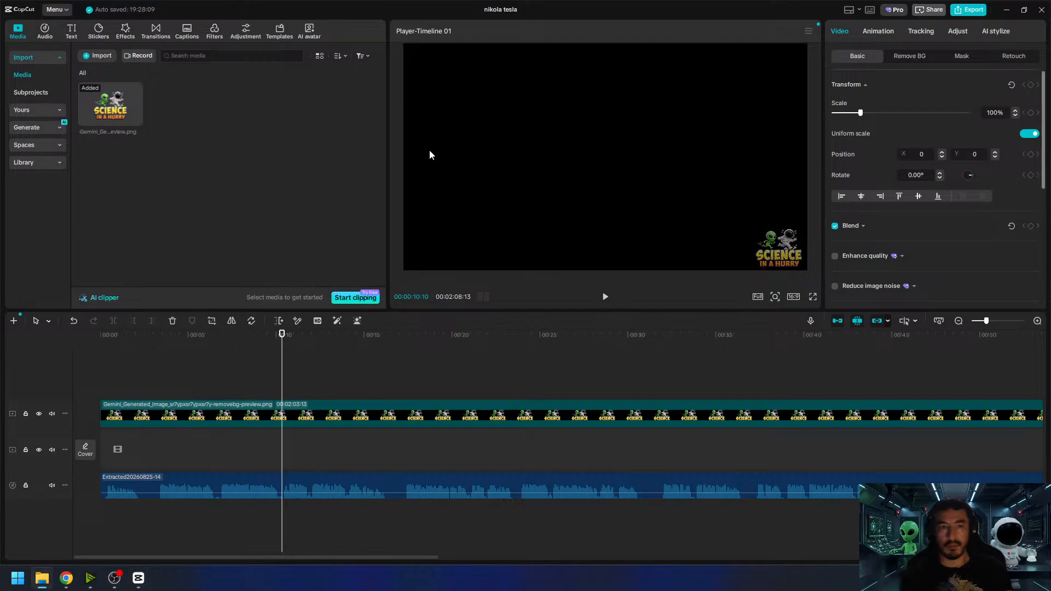
left_click_drag(467, 237, 286, 192)
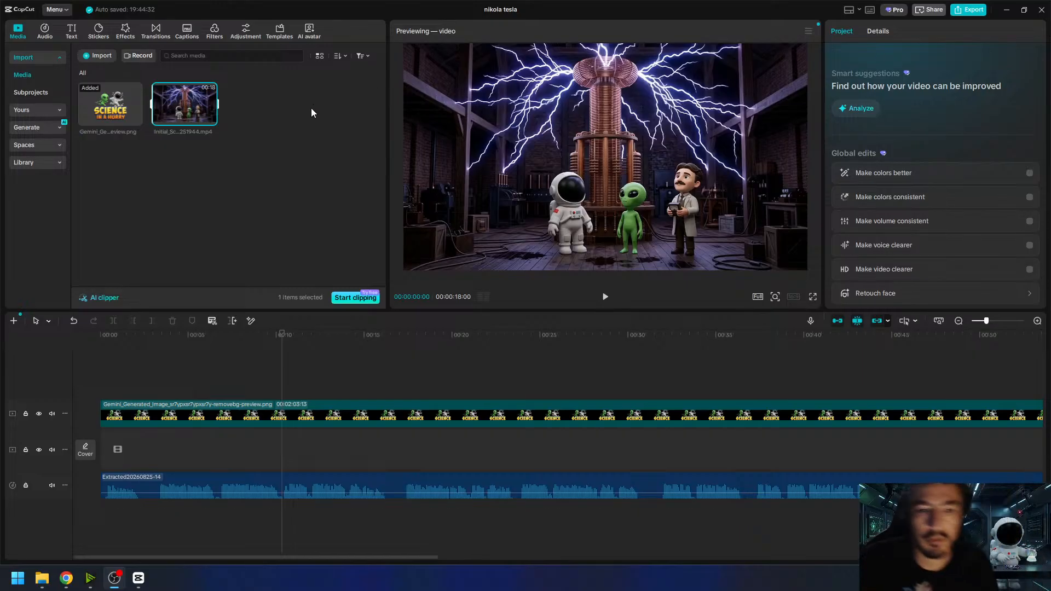
left_click_drag(164, 118, 162, 448)
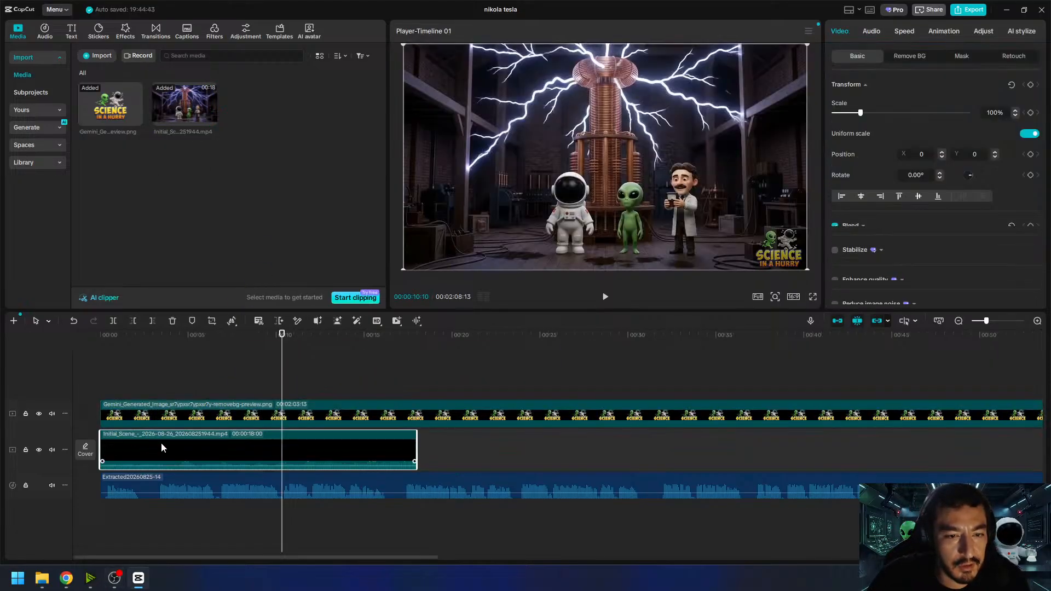
- Trim the end of the scene clip to 00:00:17:10 and set its volume to -20 dB
left_click(406, 347)
left_click_drag(406, 347, 405, 349)
left_click_drag(417, 443, 405, 442)
left_click(866, 32)
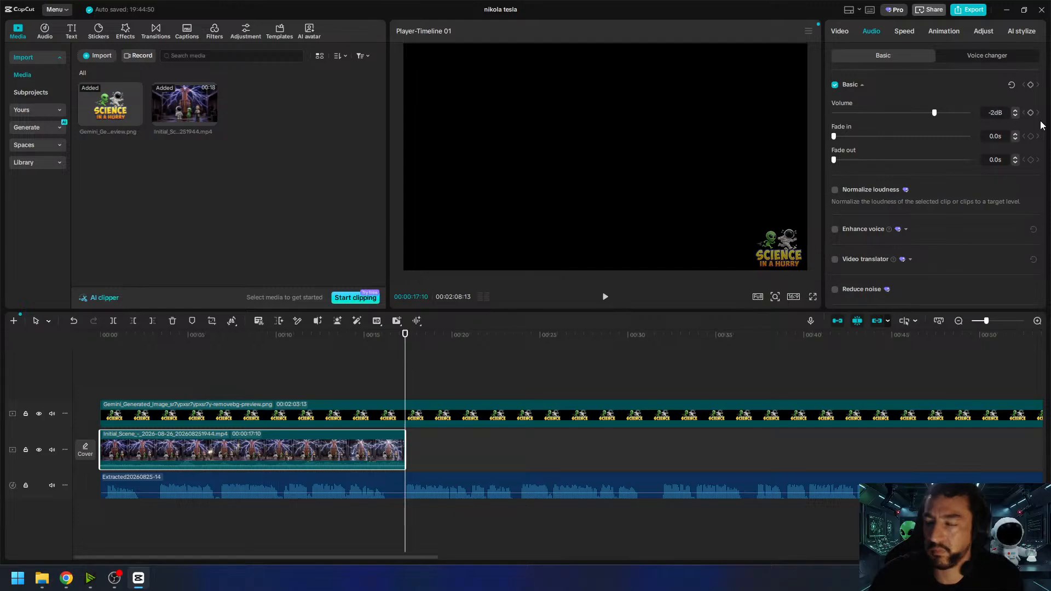
left_click(562, 335)
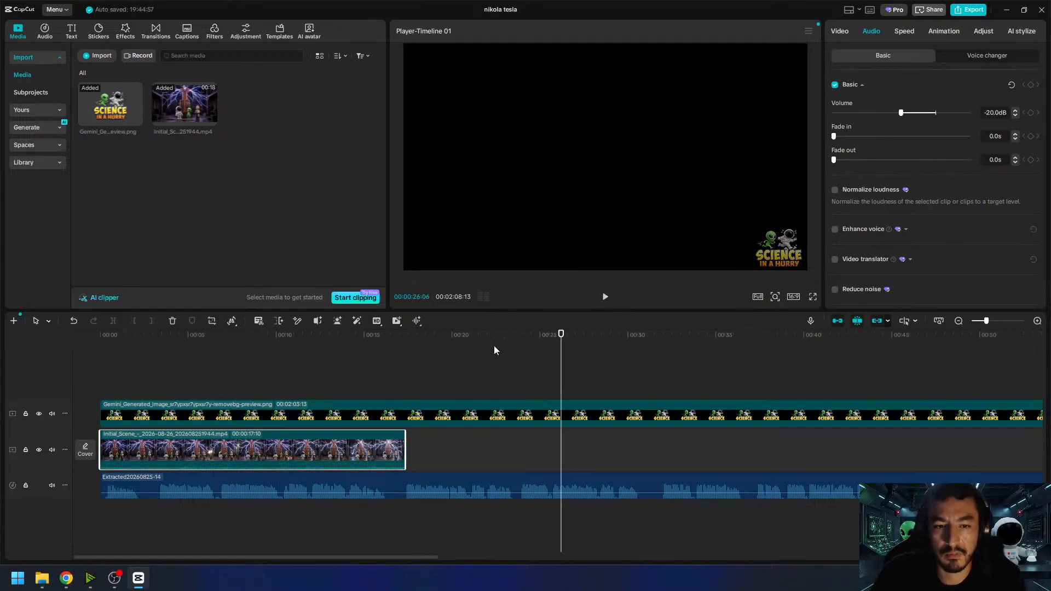
- Play the timeline from the start to check the clip, and listen to the narration that follows from 00:00:17:10
left_click_drag(360, 347, 68, 402)
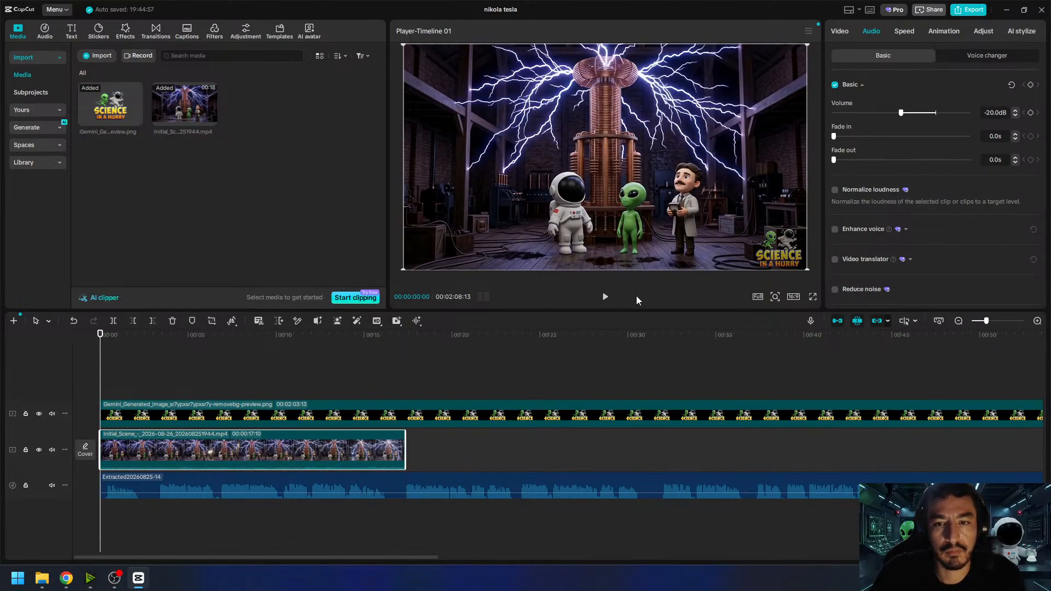
left_click(605, 298)
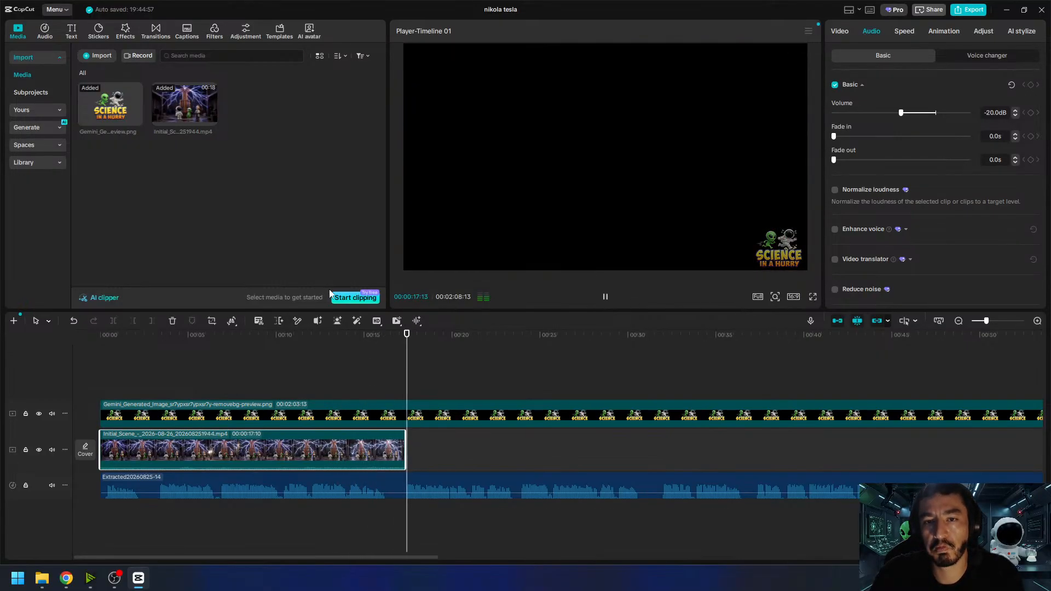
left_click(606, 299)
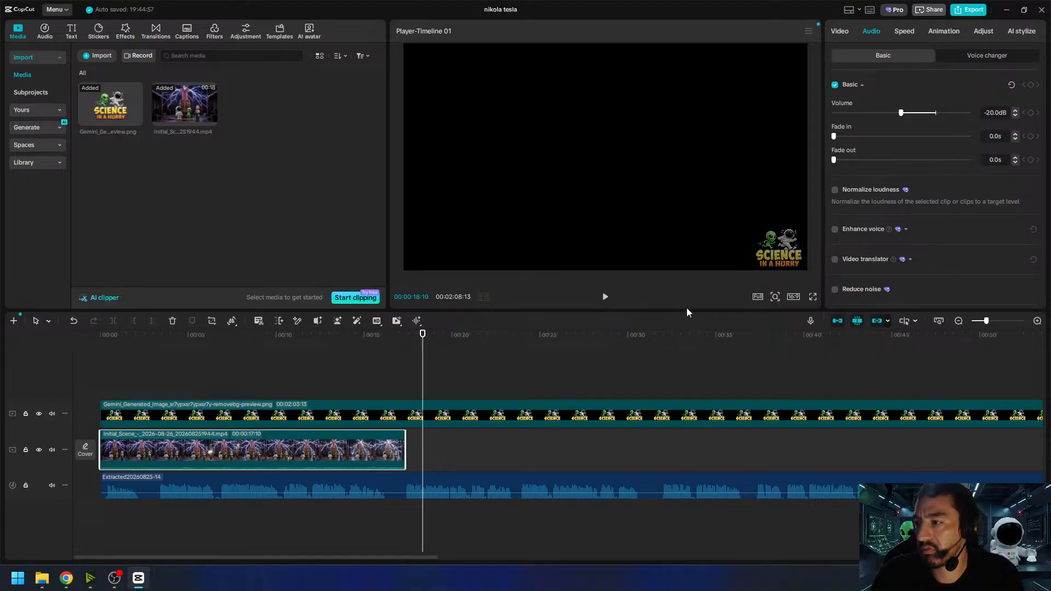
left_click_drag(423, 342, 405, 342)
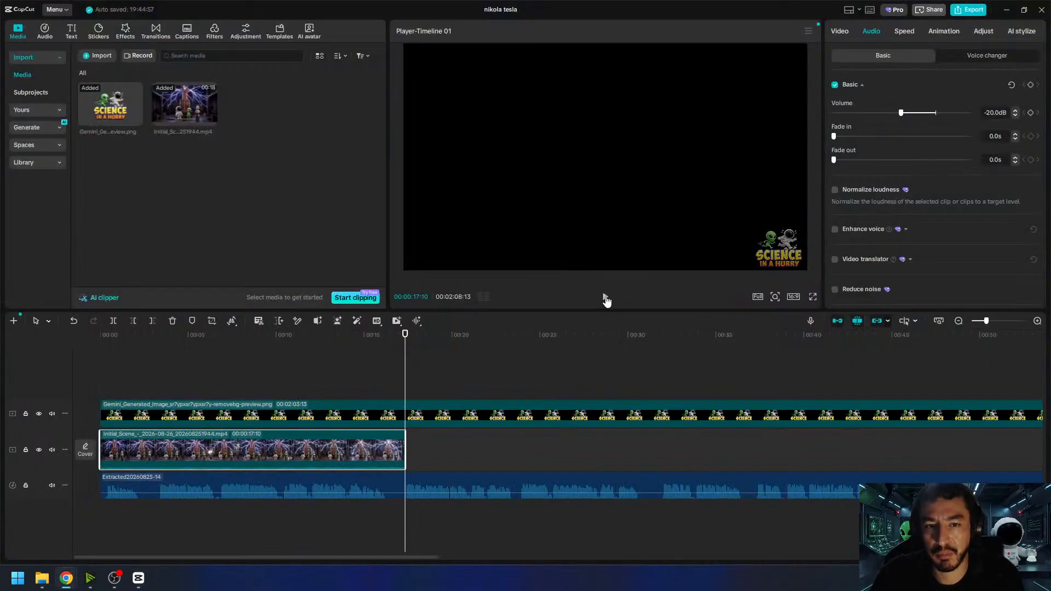
left_click(606, 298)
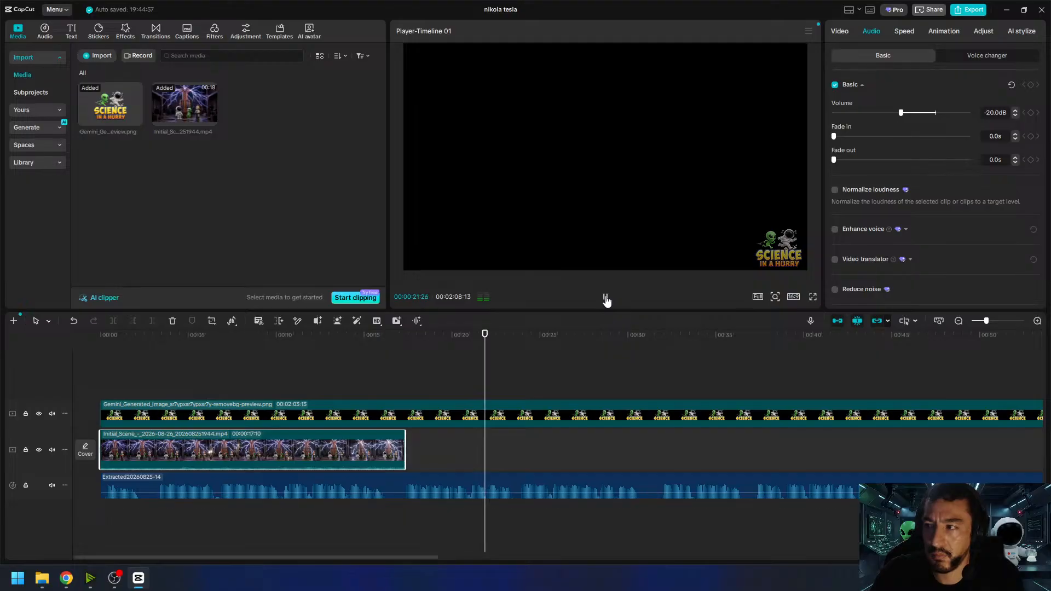
left_click(606, 299)
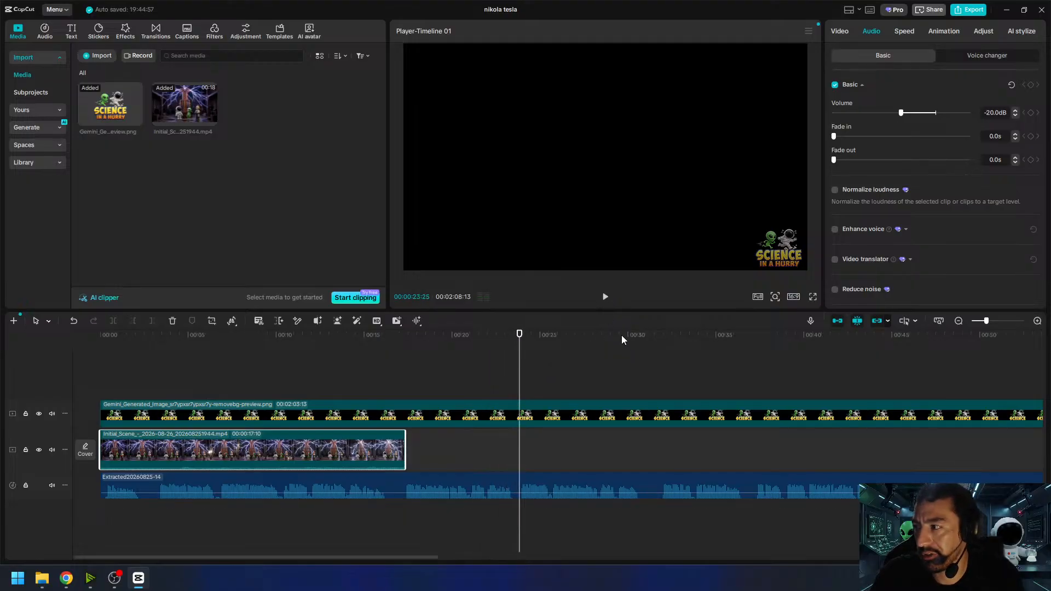
- Switch to Google Flow and reuse the prompt of the image with the man standing between the astronaut and alien
key("alt+Tab")
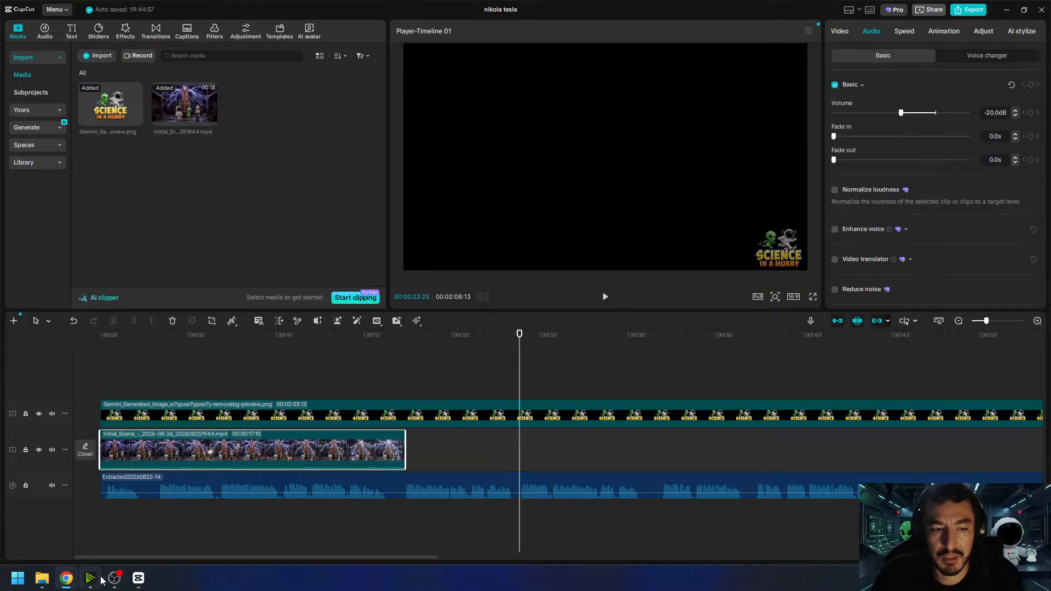
mouse_move(63, 584)
left_click(76, 533)
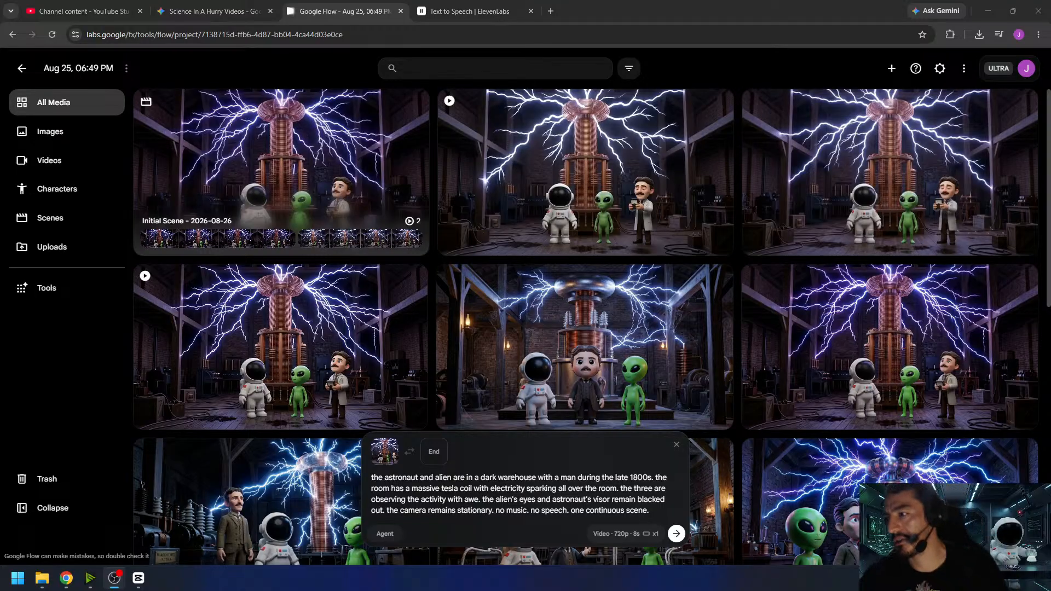
mouse_move(693, 283)
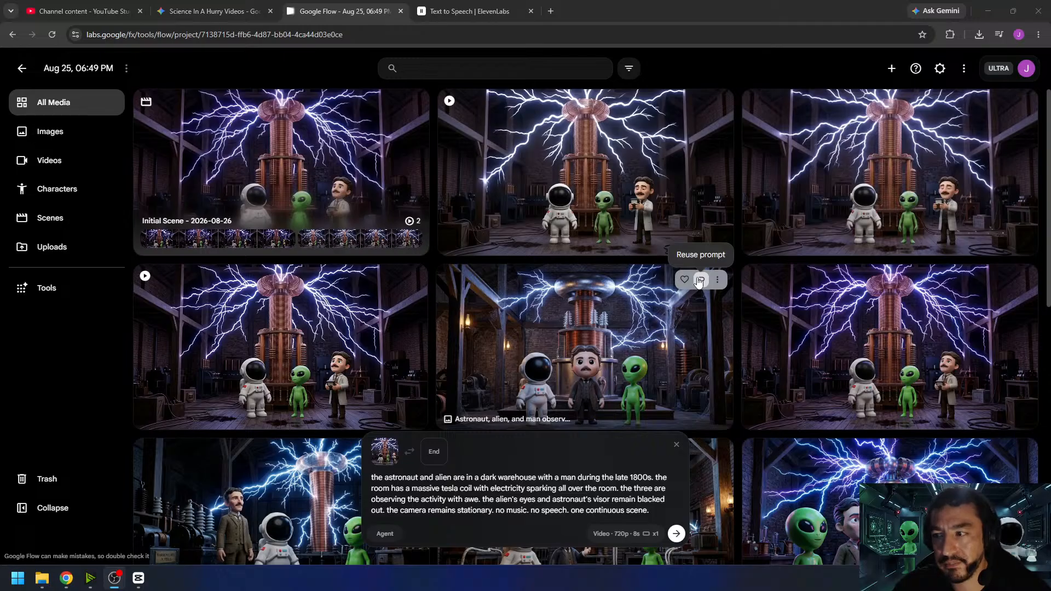
left_click(699, 280)
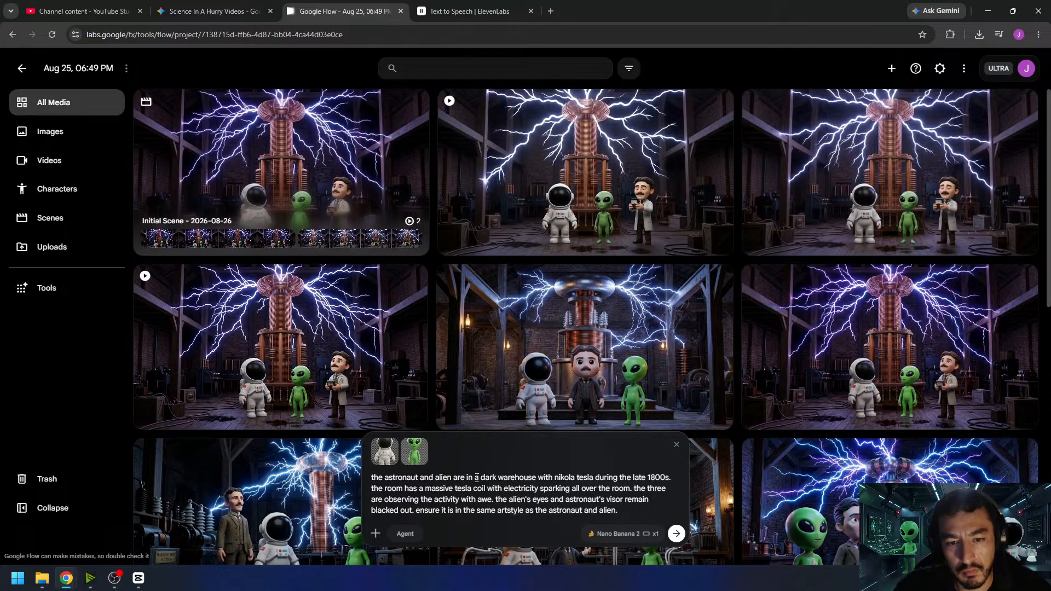
- Rewrite the prompt's opening so the astronaut and alien "are standing on the outside of a boxing ring during the" late 1800s, replacing the warehouse setting
left_click_drag(474, 477, 634, 476)
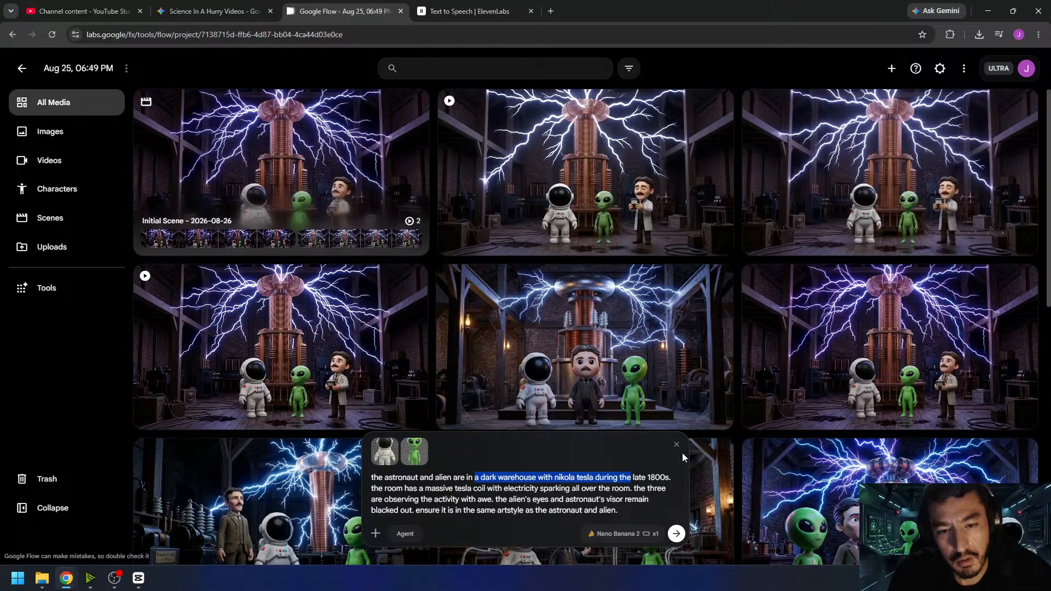
key("BackSpace")
key("BackSpace")
key("BackSpace")
key("BackSpace")
key("BackSpace")
key("BackSpace")
key("BackSpace")
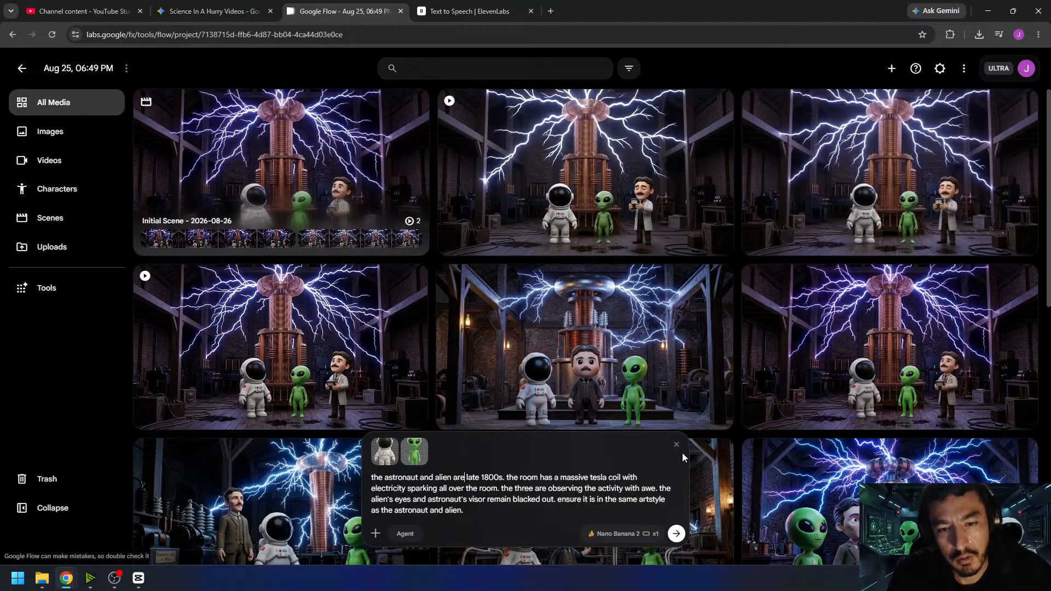
key("BackSpace")
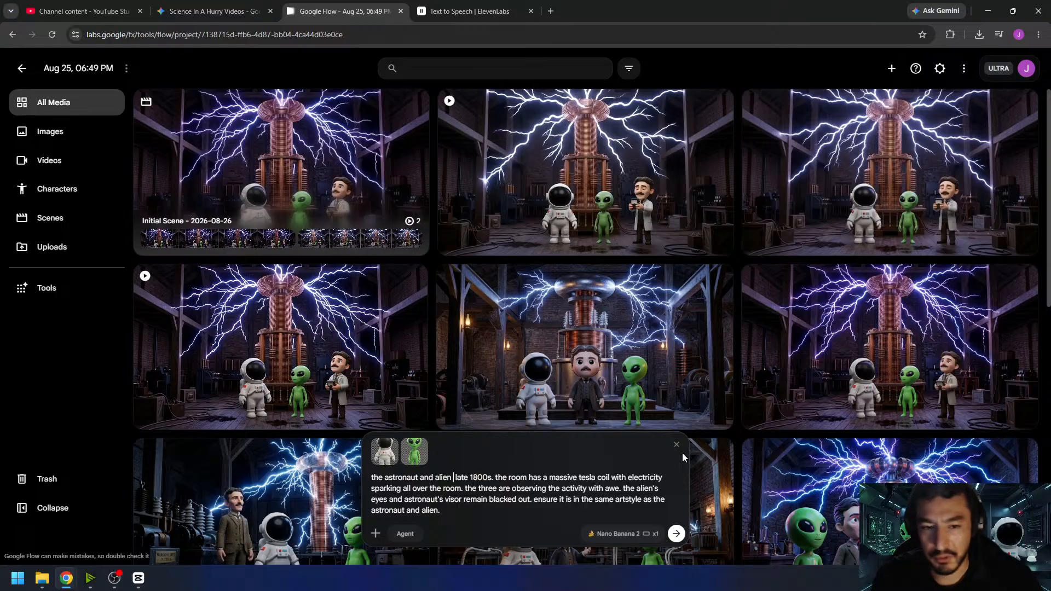
type("are standing on ")
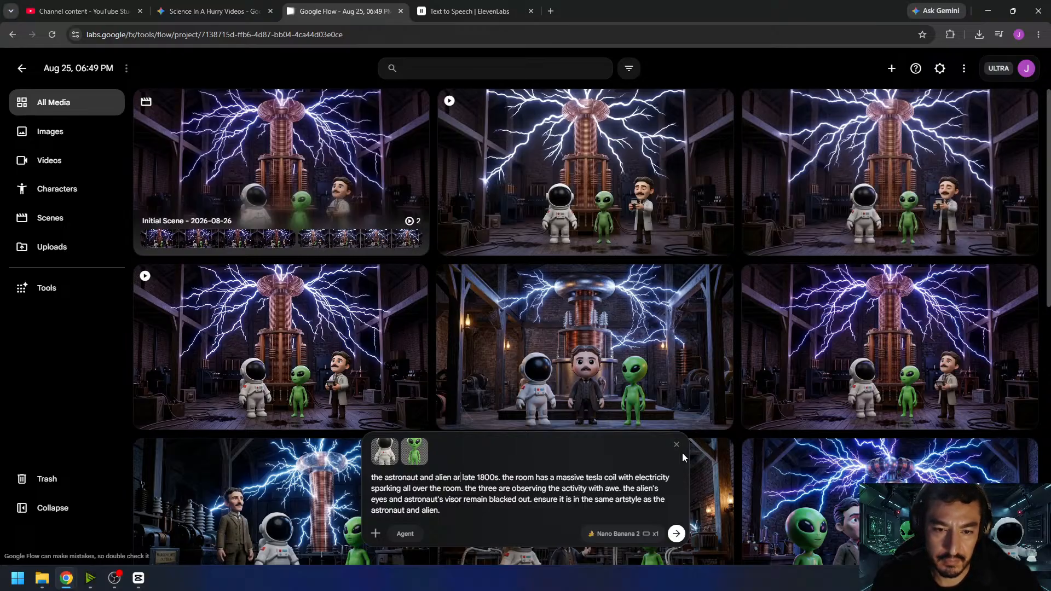
type("the sidex o")
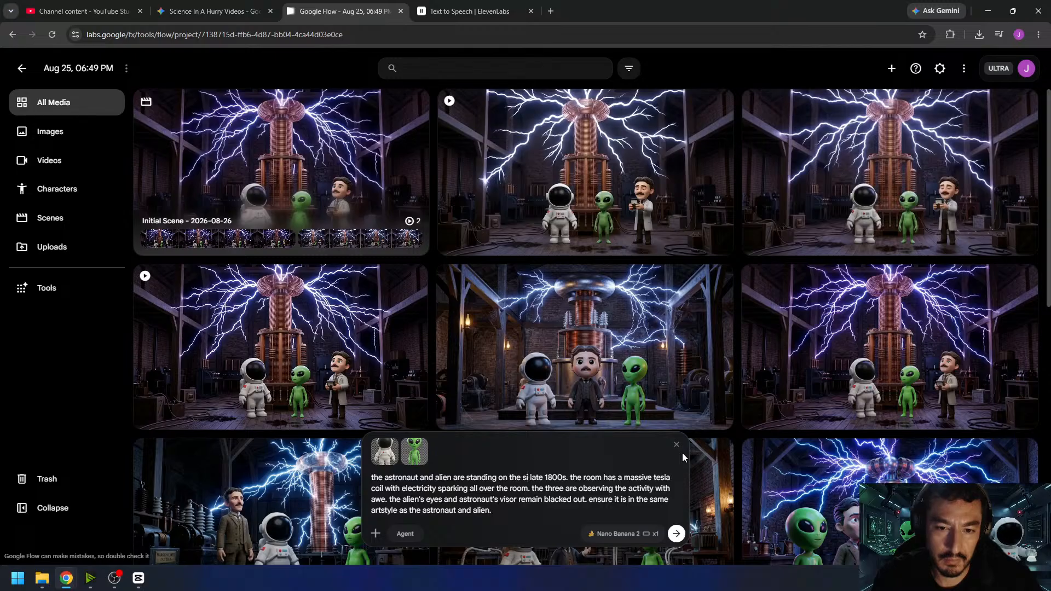
key("BackSpace")
key("BackSpace")
key("BackSpace")
type("s")
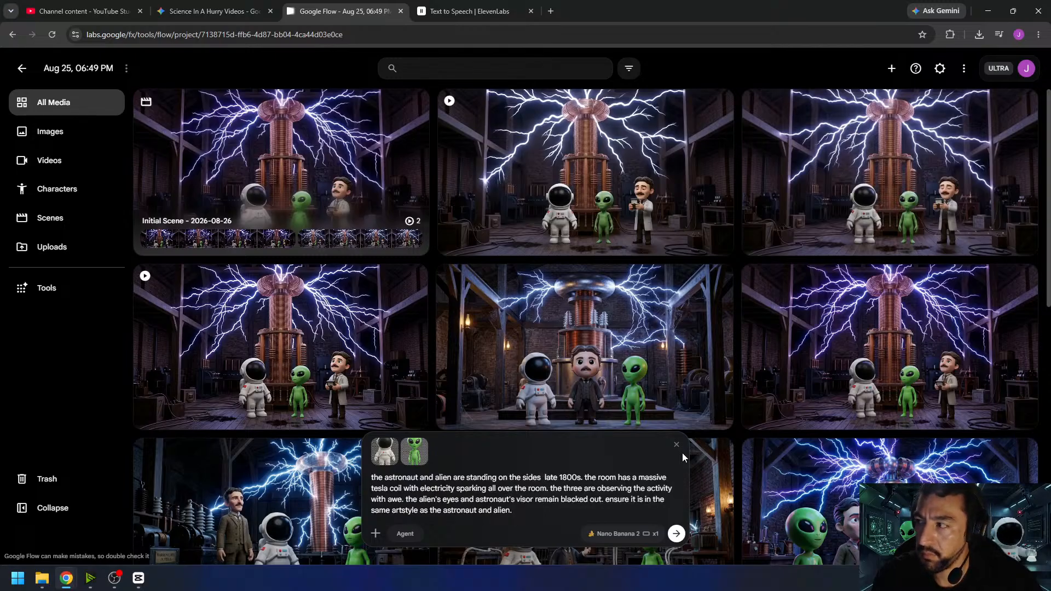
key("BackSpace")
key("BackSpace")
key("BackSpace")
key("BackSpace")
key("BackSpace")
key("BackSpace")
type("outside of a boxing")
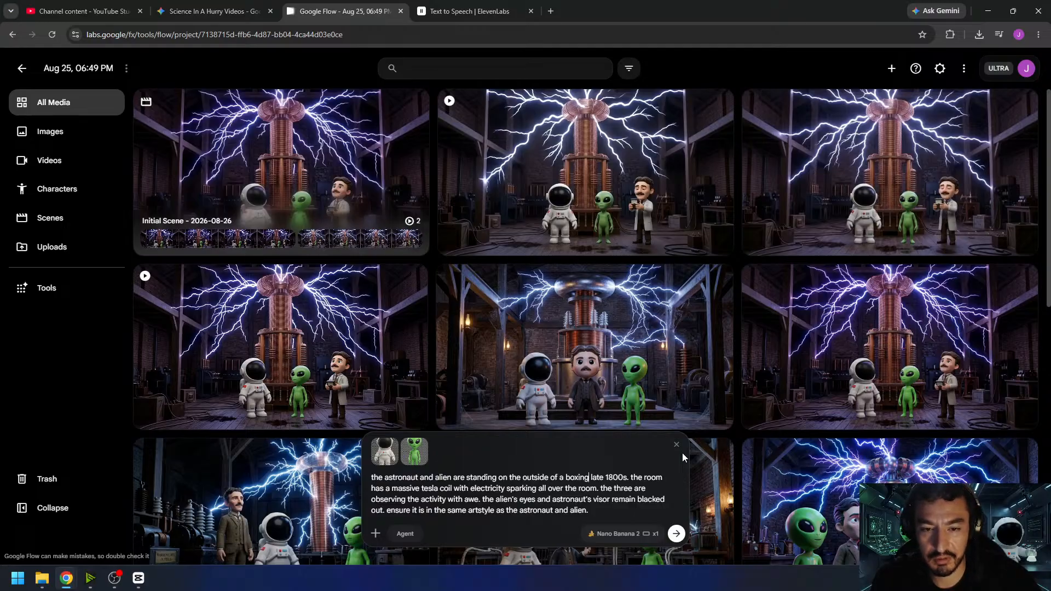
type("ring durin")
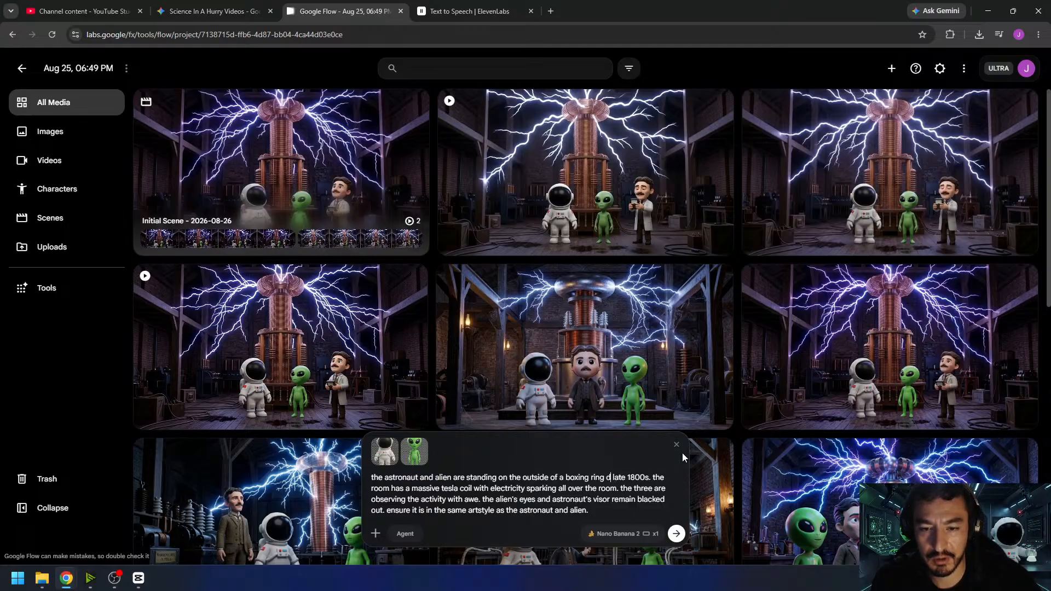
type("g the")
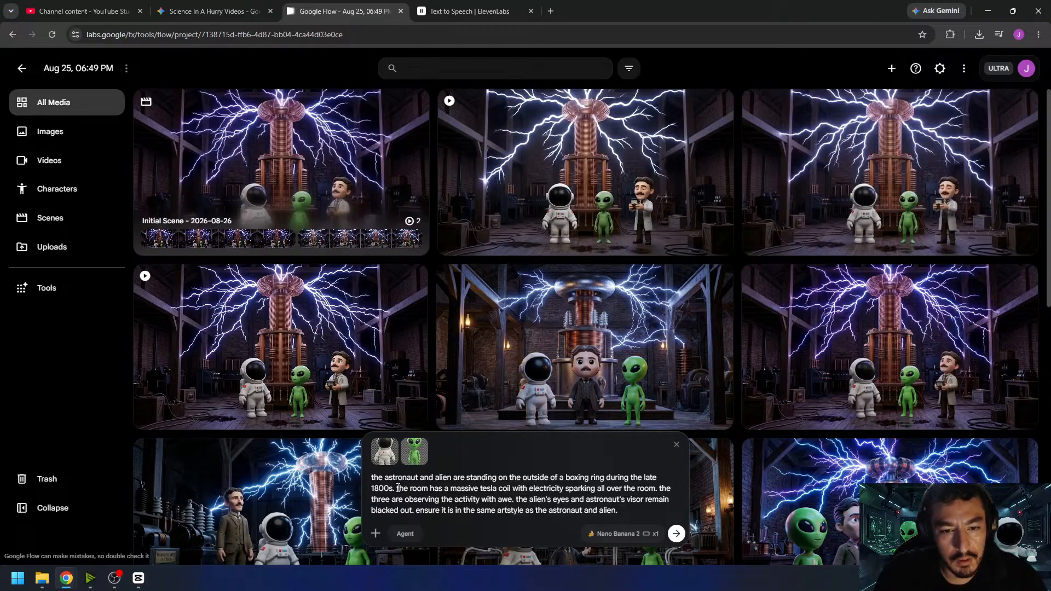
- Extend the prompt's first sentence with "observing nikola tesla and thomas edison in the middle of the ring staring each other down aggressively"
type("observing ni")
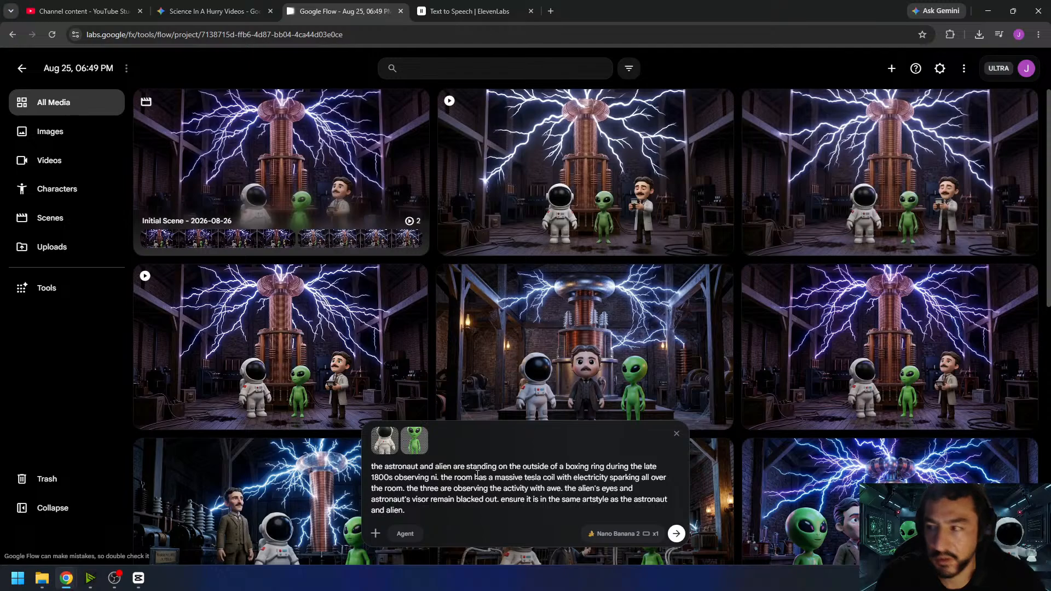
type("kola te")
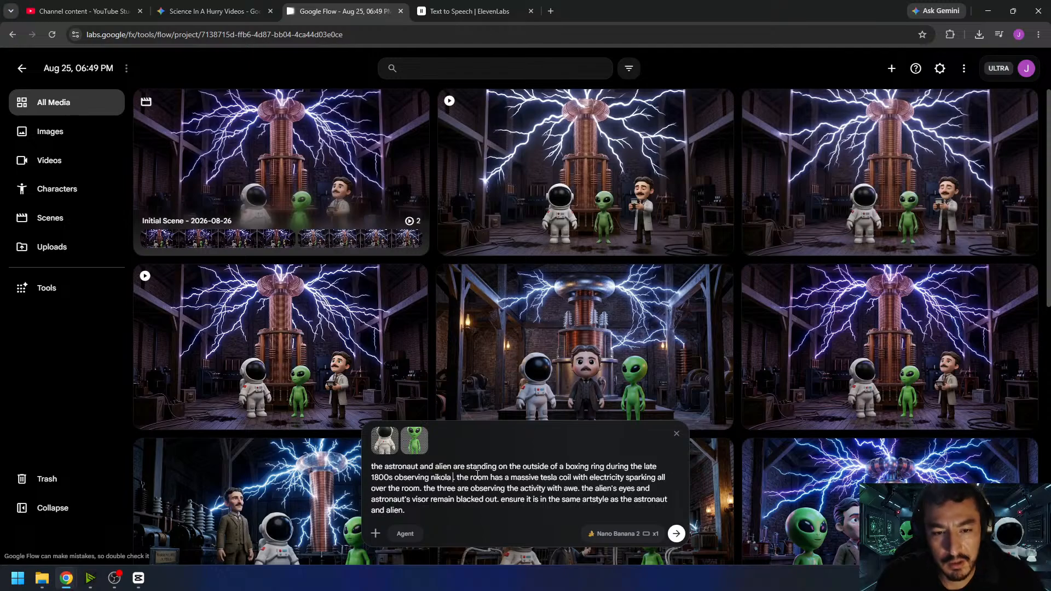
type("sla and thoma")
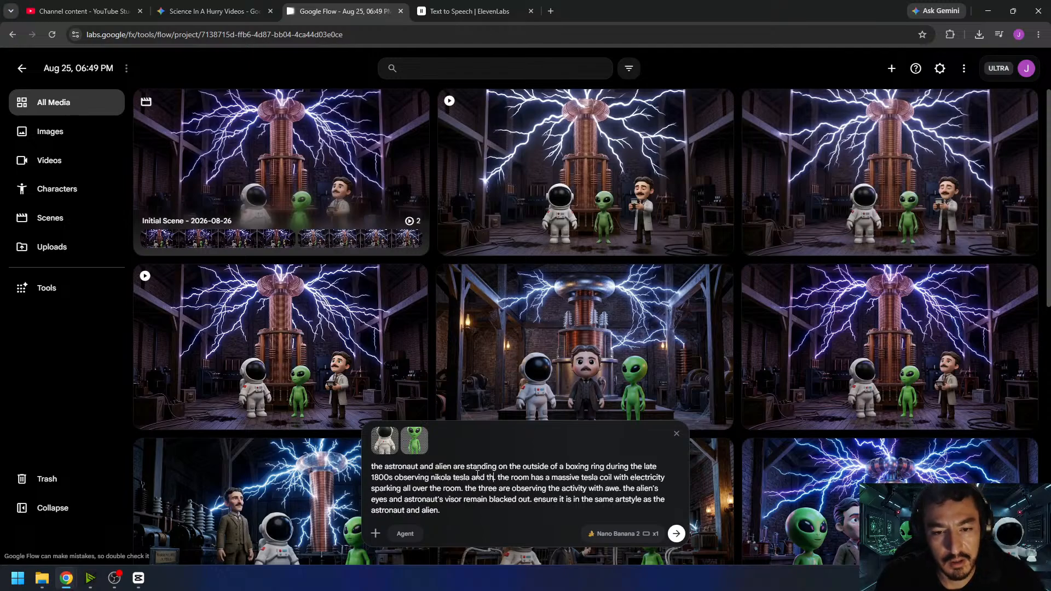
type("s edison")
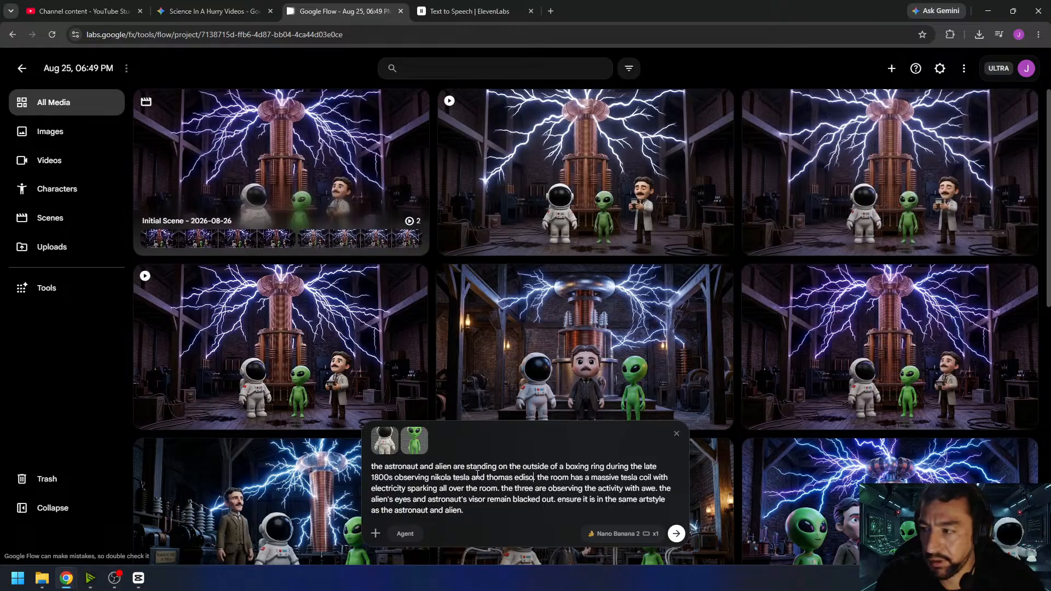
type(" in the middle of the r")
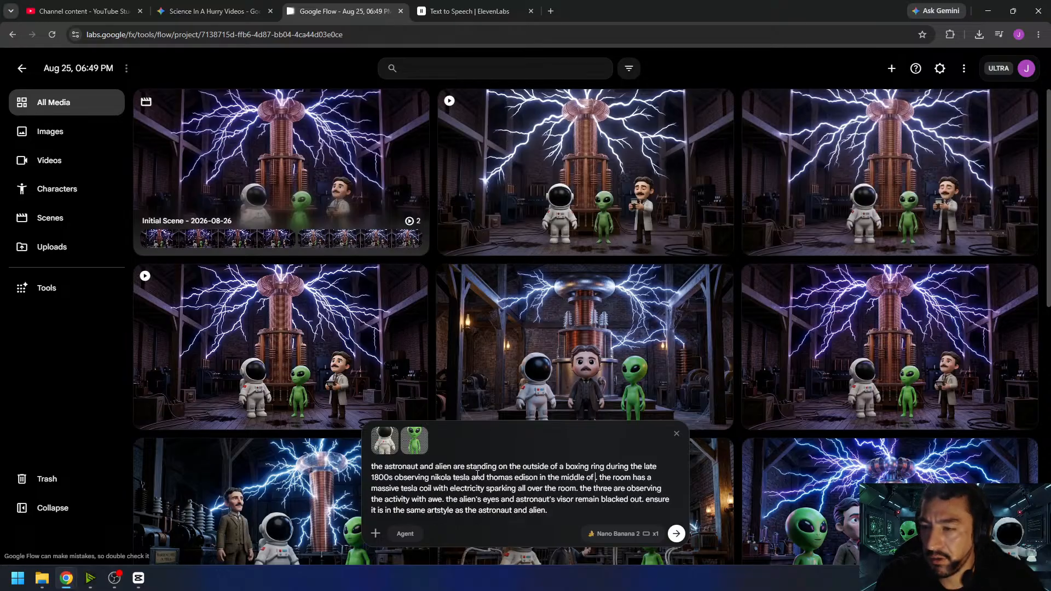
type("ing.")
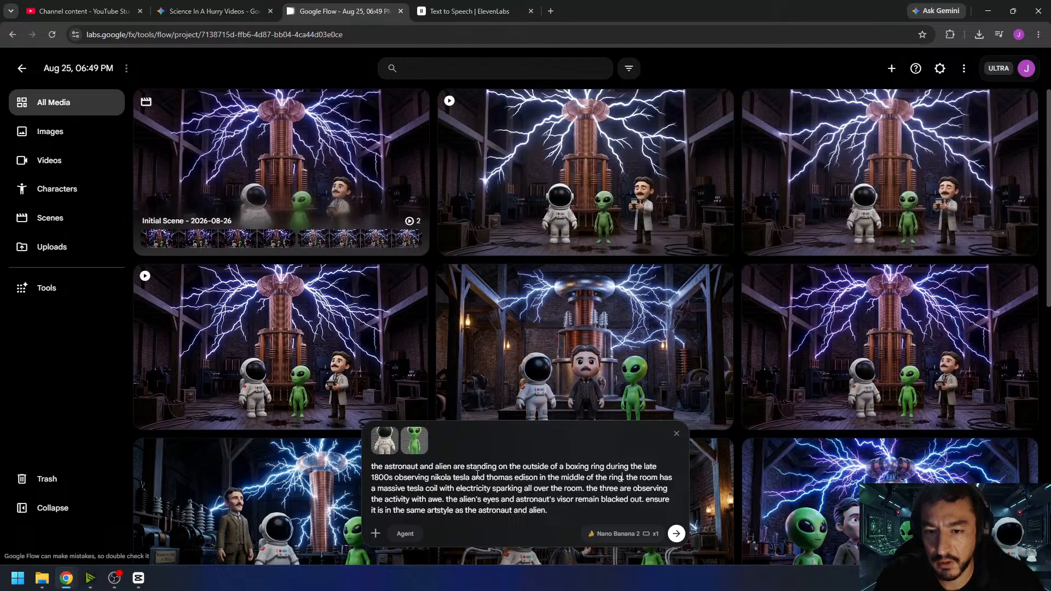
type(" staring each ot")
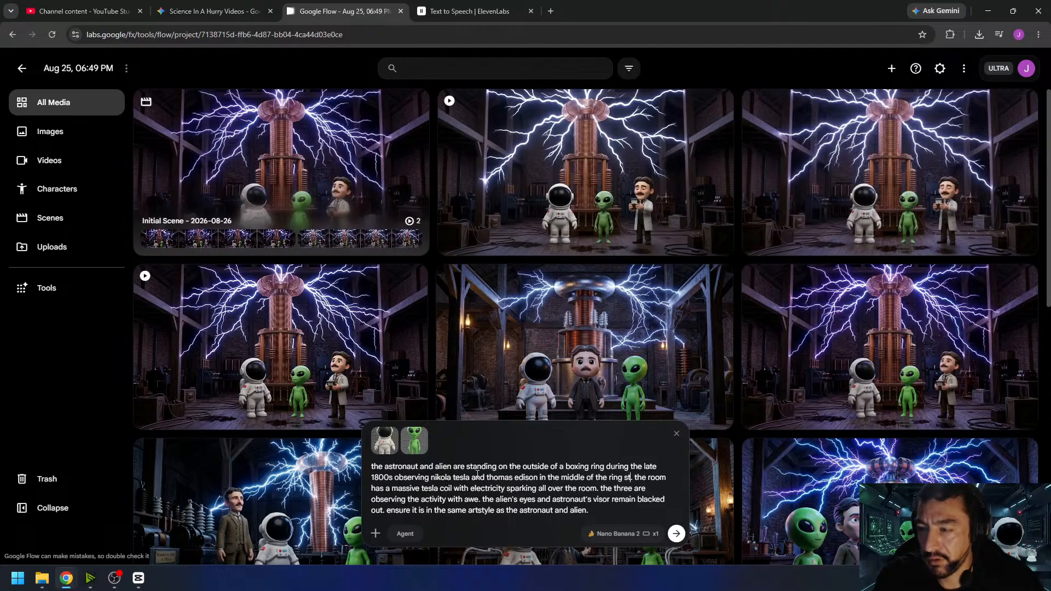
type("her down aggres")
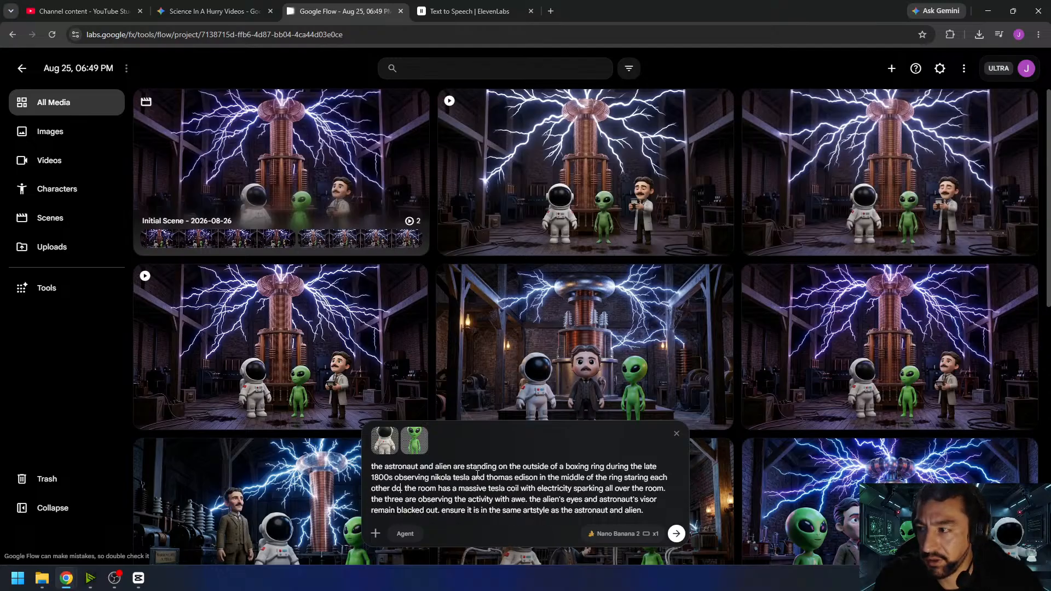
type("sively")
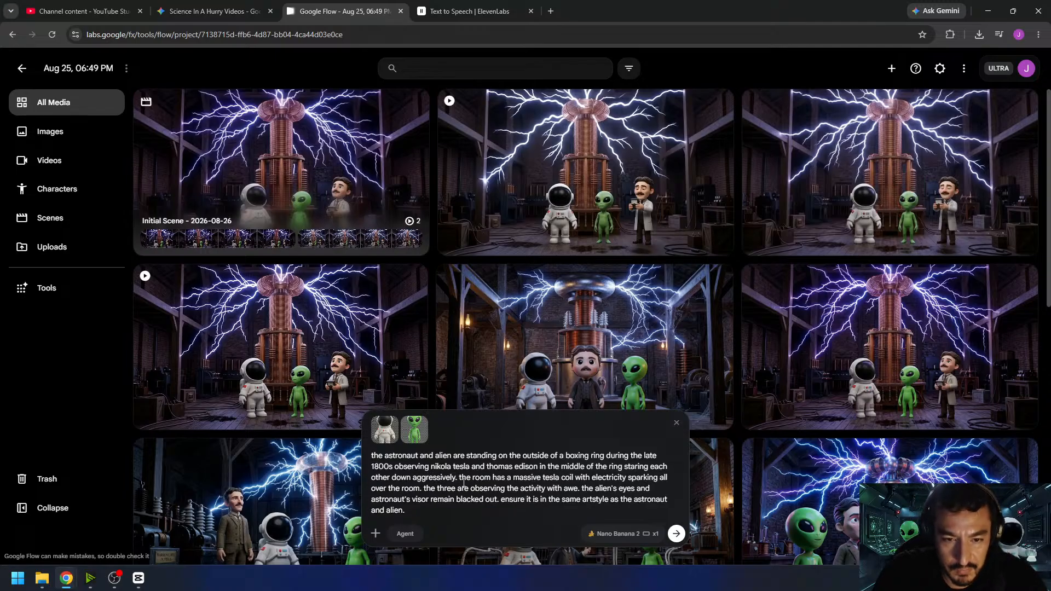
- Remove the sentences about the massive tesla coil and the three observing with awe from the prompt
left_click_drag(461, 477, 585, 488)
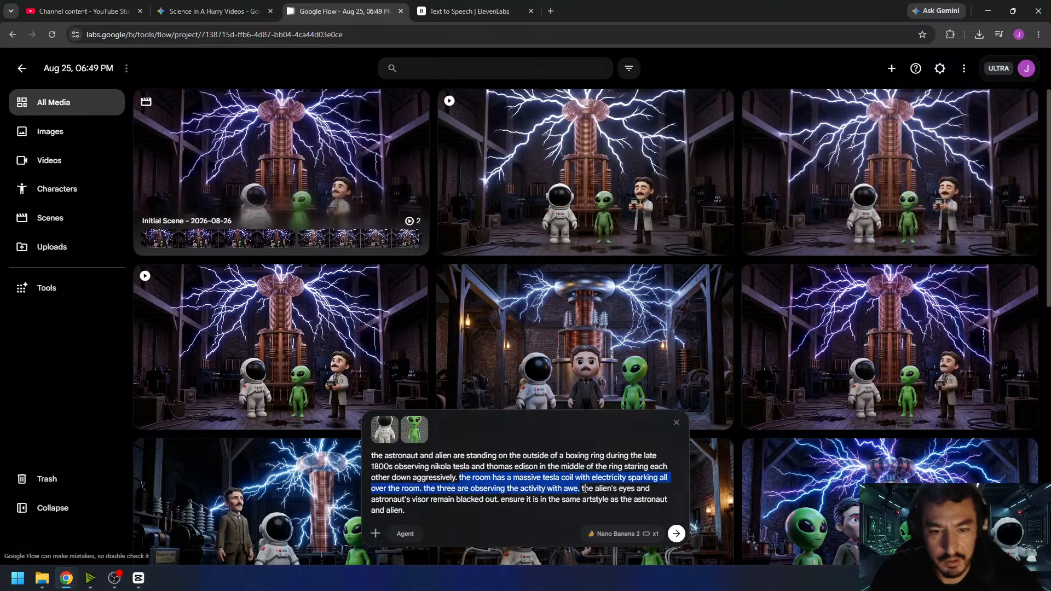
key("BackSpace")
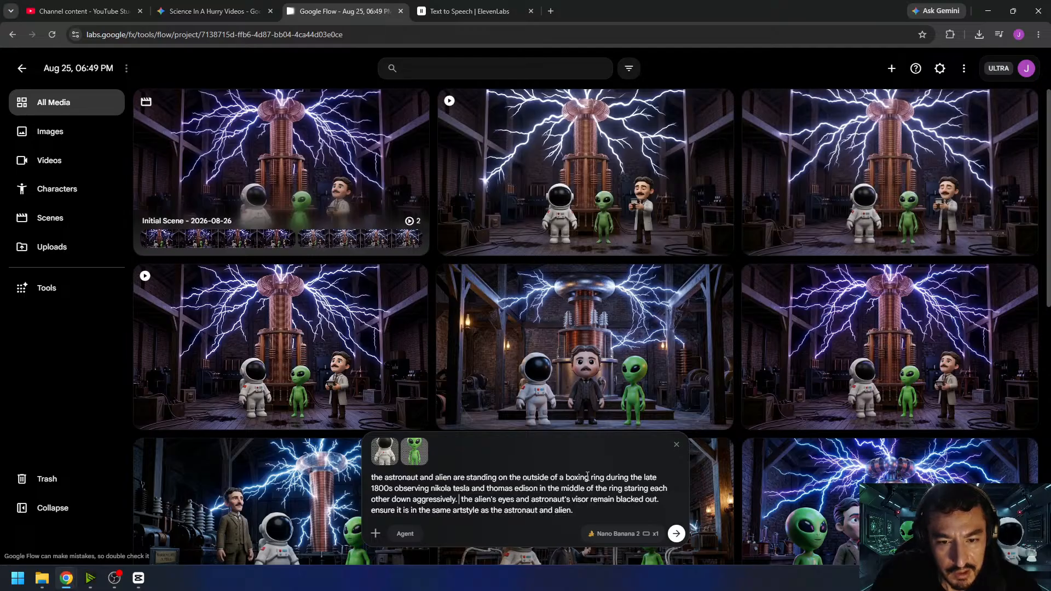
key("BackSpace")
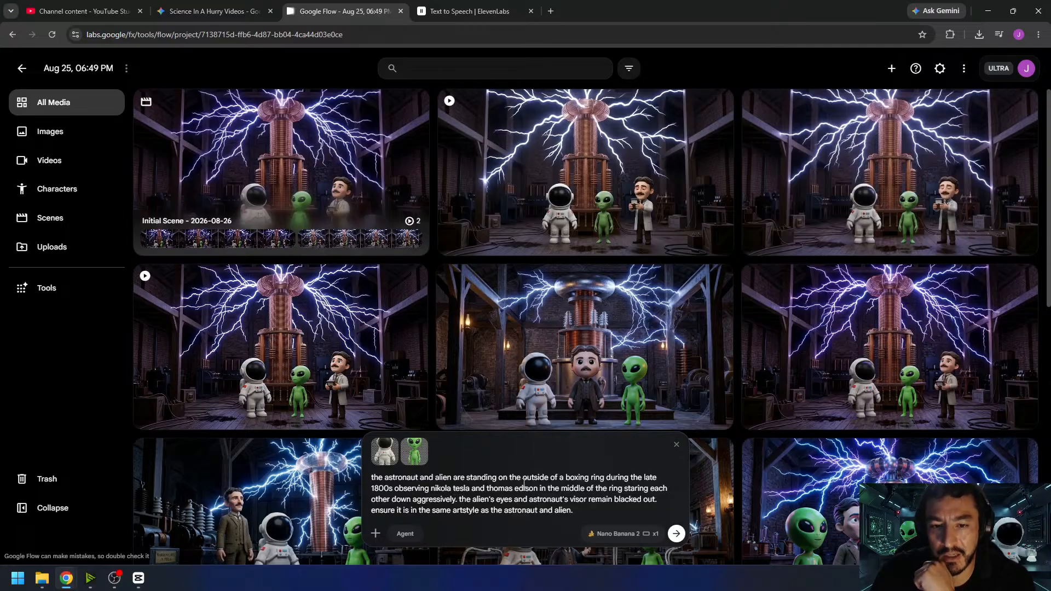
- Set the number of outputs to x4 and generate the boxing ring images with Nano Banana 2
left_click(649, 534)
left_click(657, 479)
left_click(461, 489)
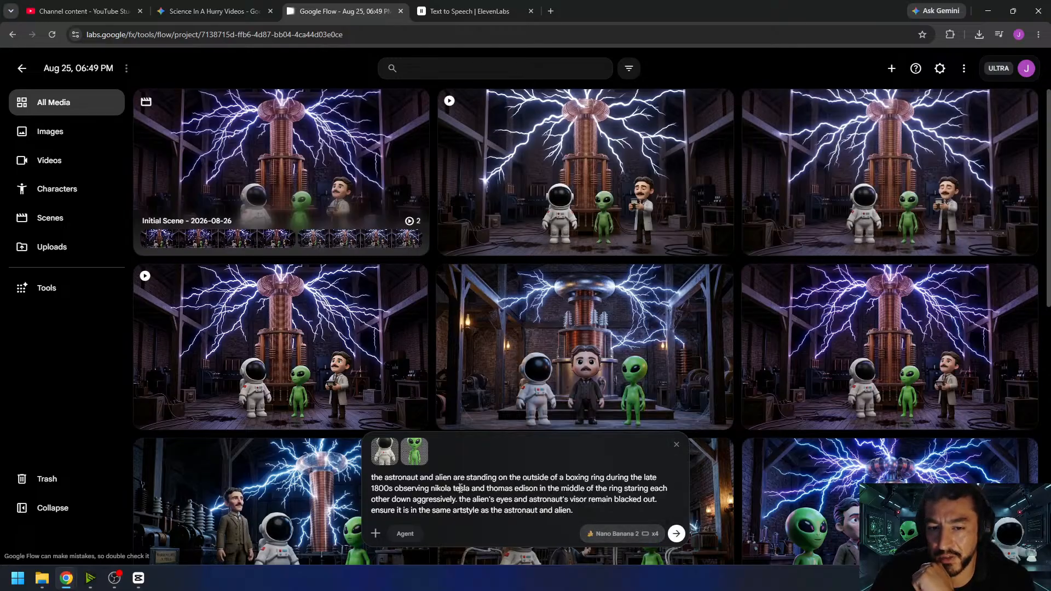
left_click(676, 534)
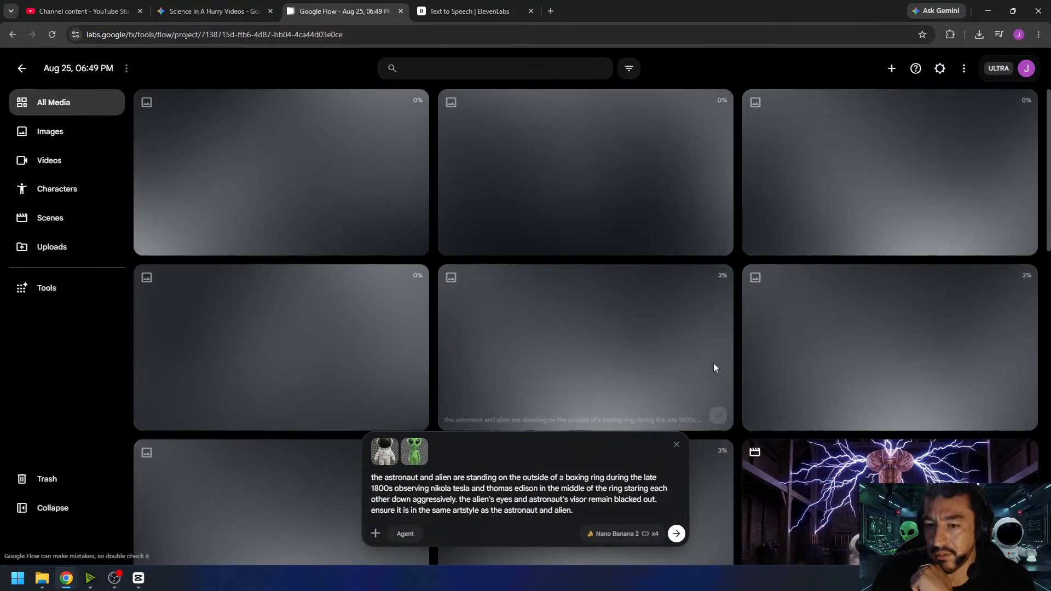
- Compare the generated boxing ring images and view the one with the two men between the alien and astronaut enlarged, then return to the gallery
mouse_move(719, 361)
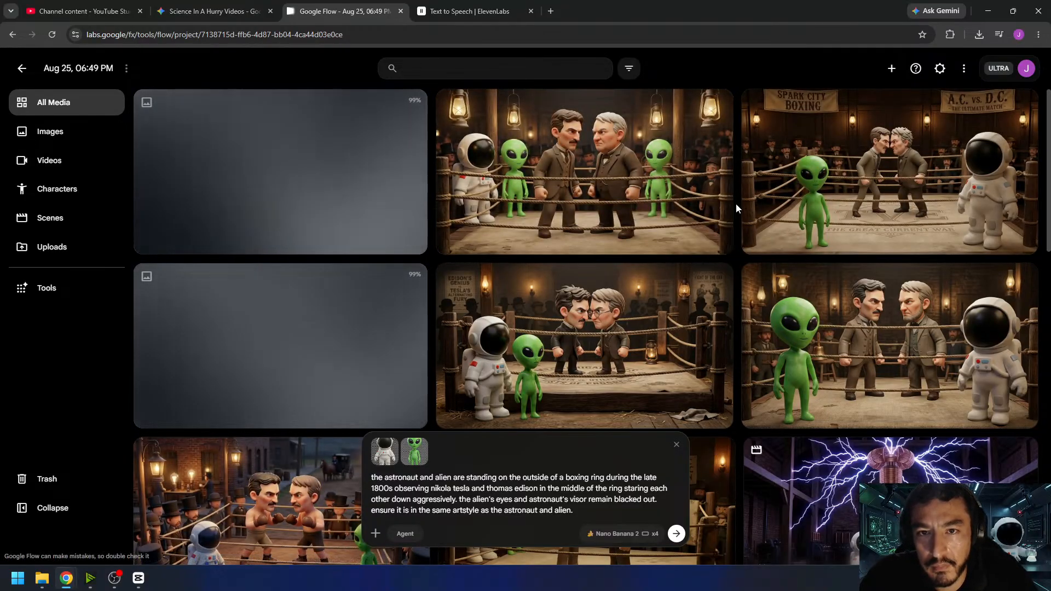
mouse_move(726, 205)
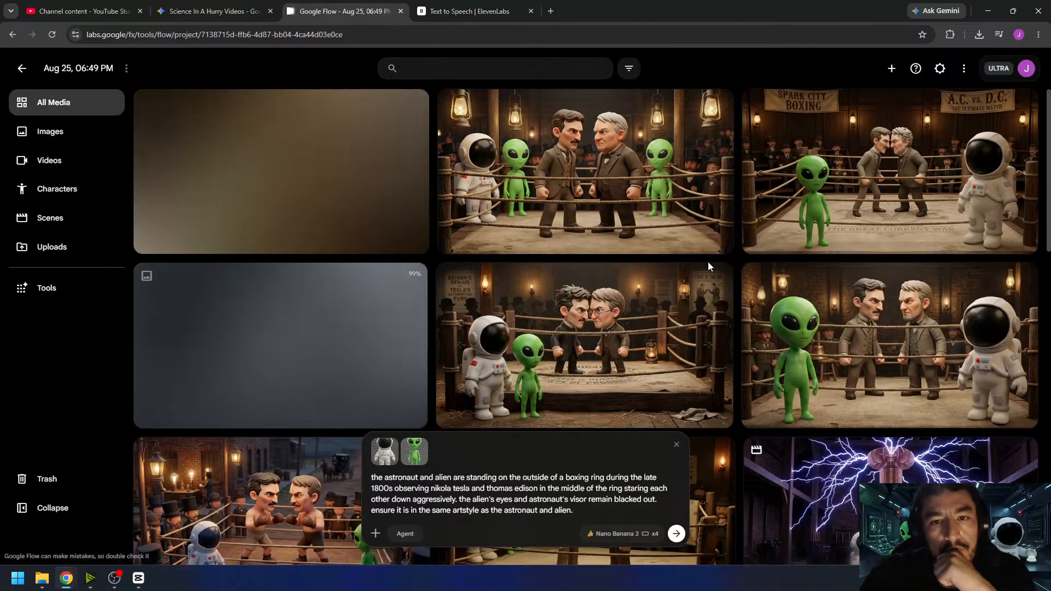
mouse_move(709, 273)
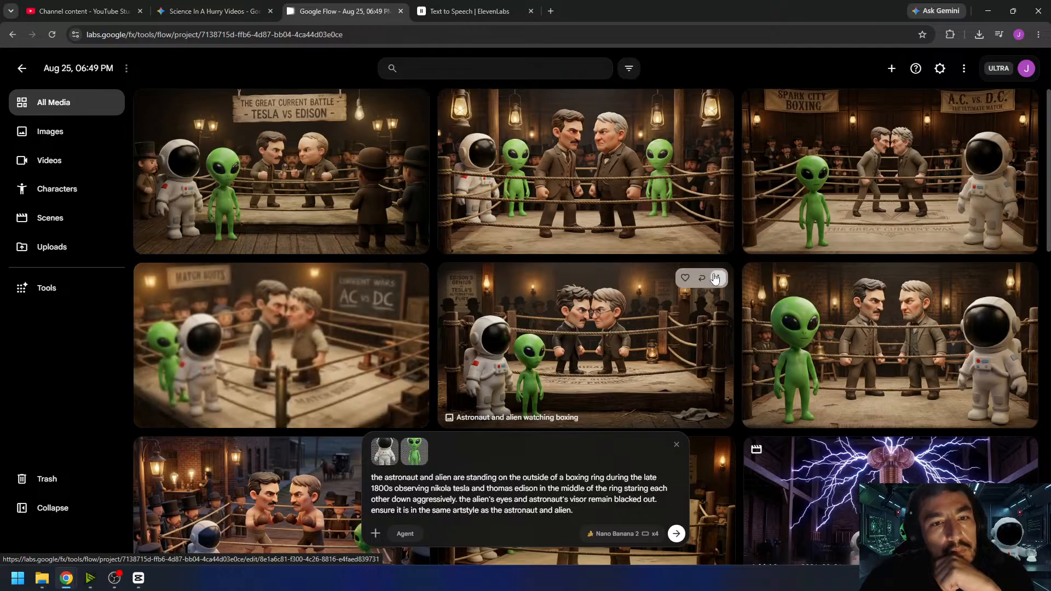
scroll(547, 330, "down", 2)
scroll(546, 331, "down", 1)
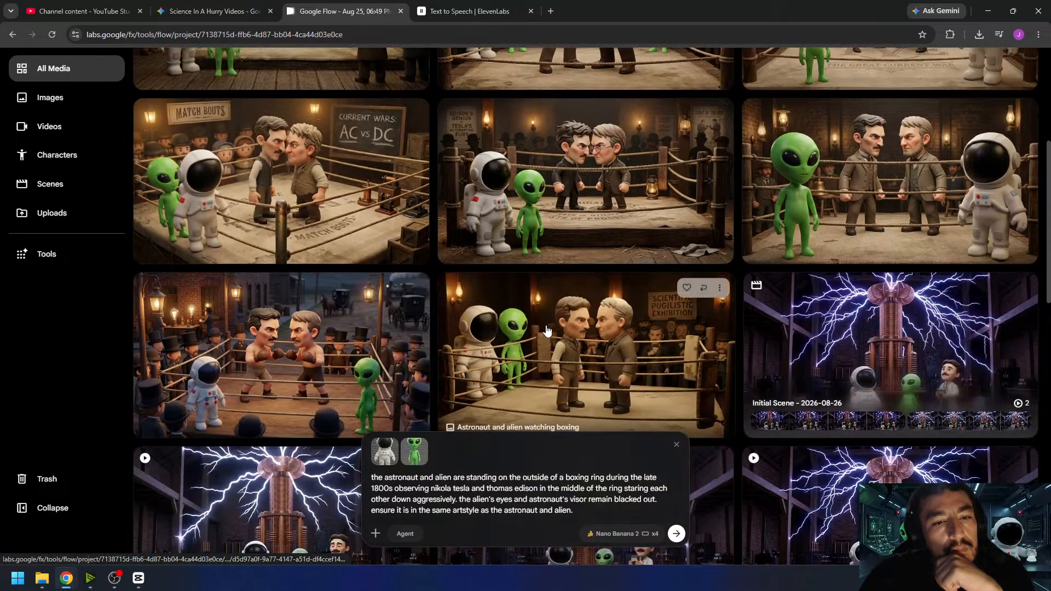
scroll(546, 330, "down", 4)
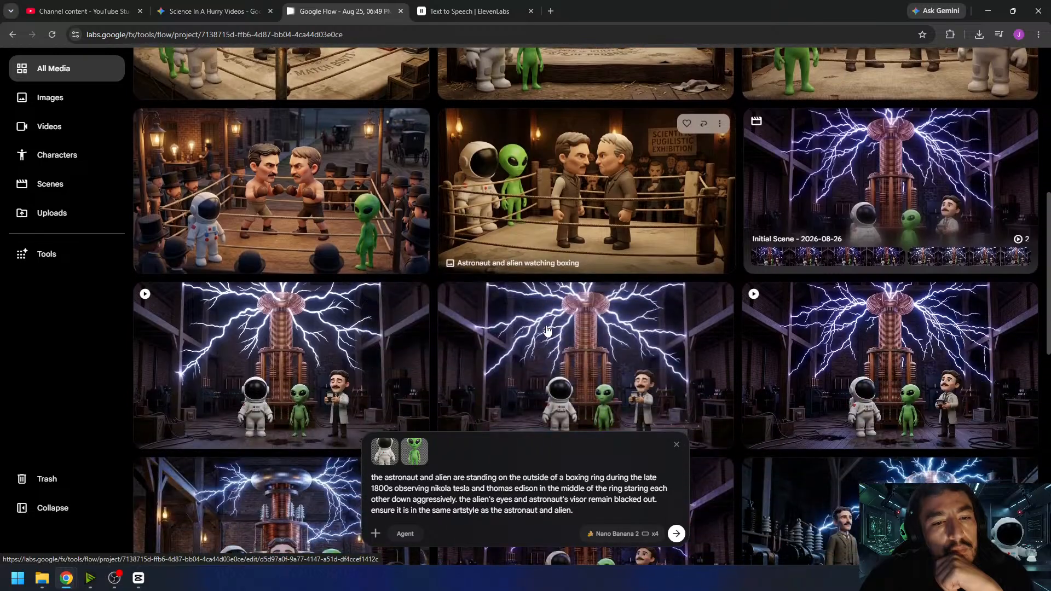
scroll(637, 312, "up", 7)
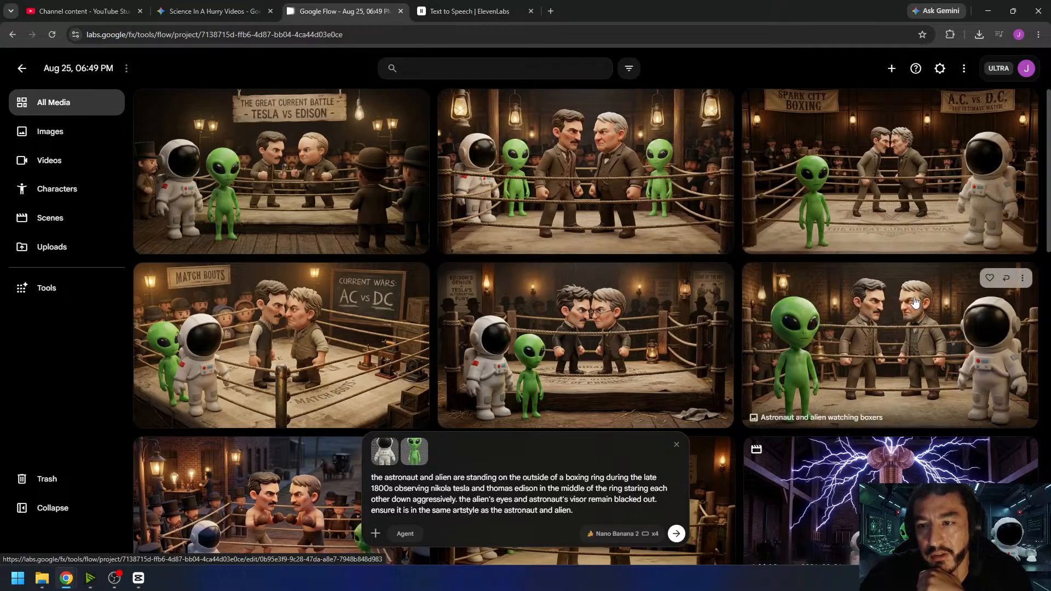
left_click(916, 326)
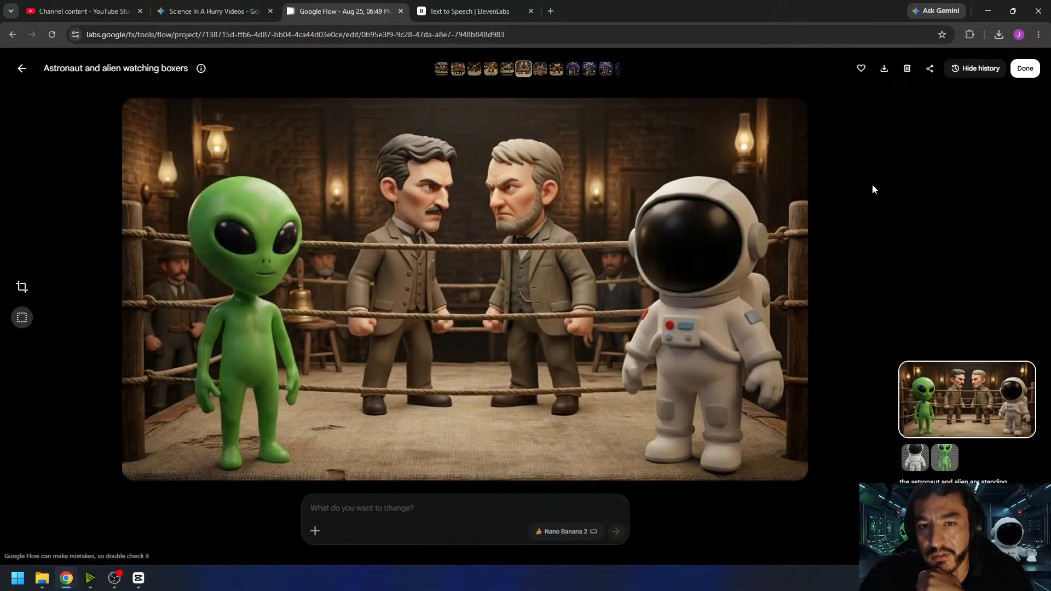
left_click(1023, 76)
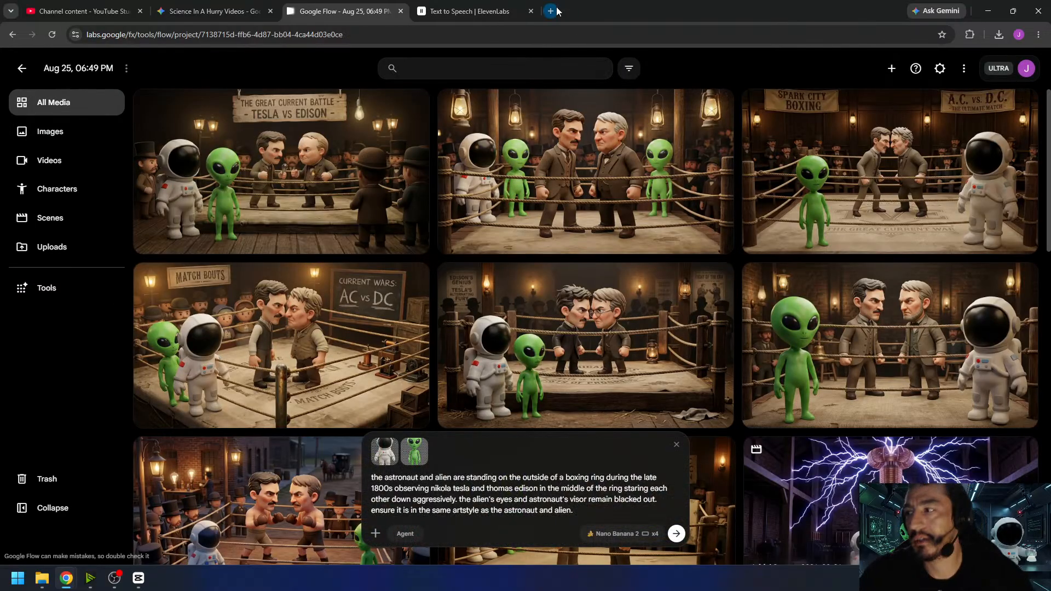
- Search Google for "thomas edison" in a new tab and browse the image results to check his appearance
left_click(551, 11)
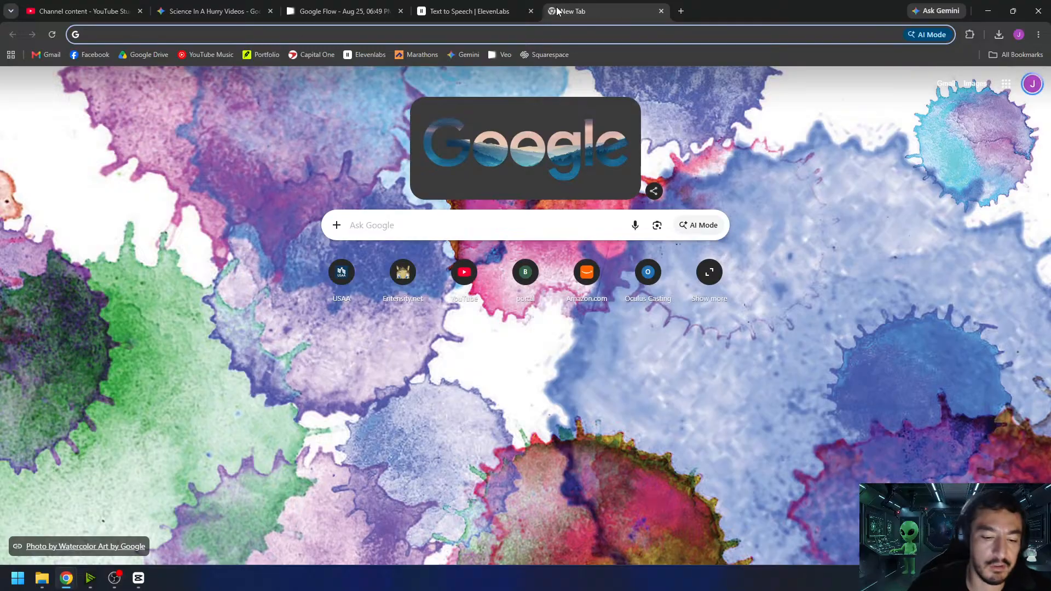
type("thomas edison")
key("Return")
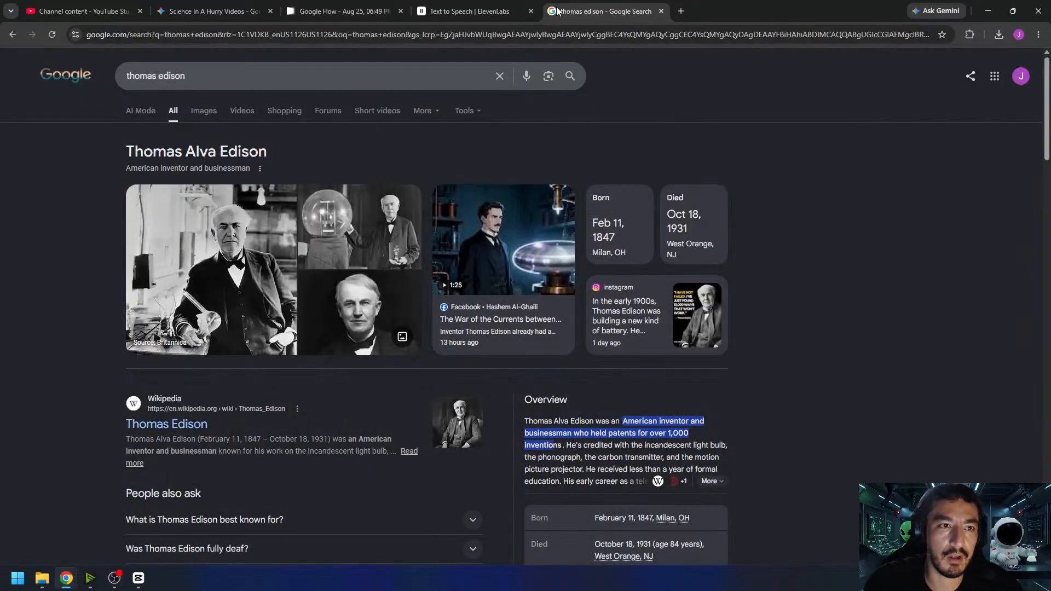
left_click(207, 112)
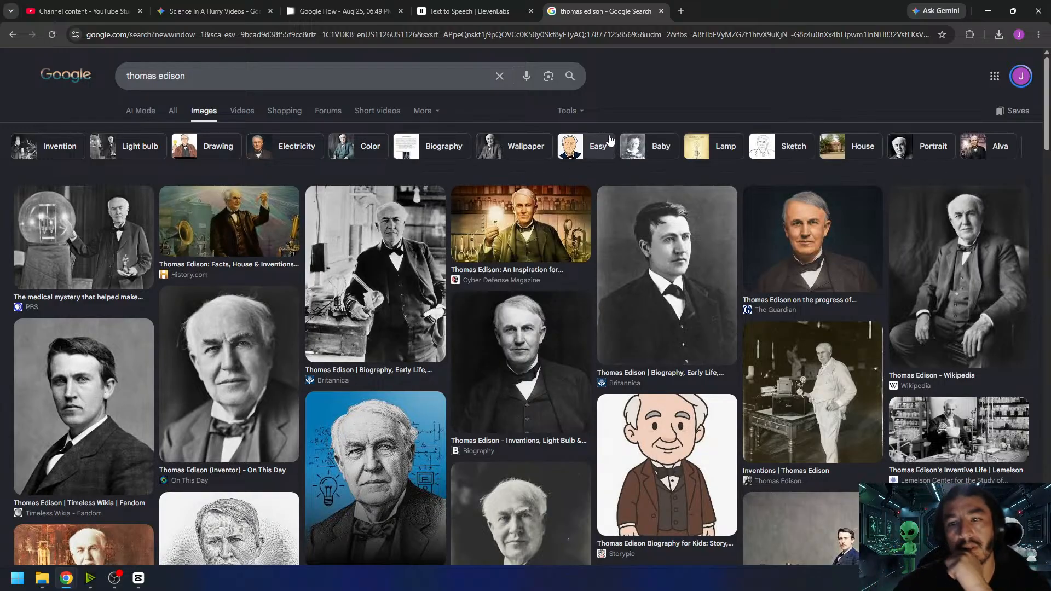
scroll(500, 356, "down", 5)
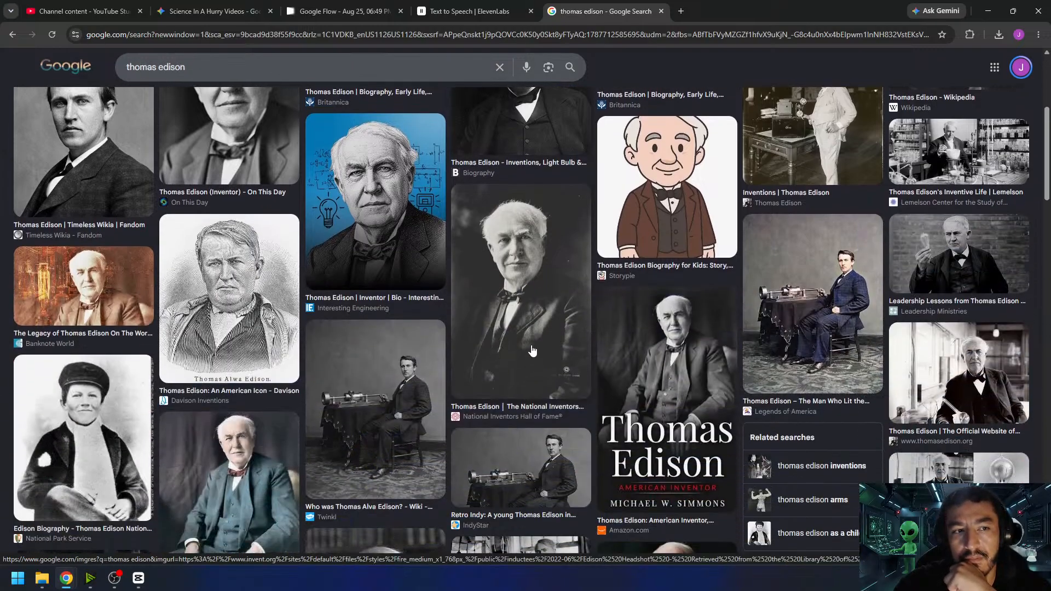
- Look over the Thomas Edison image results once more, close the search tab and return to the Google Flow gallery
scroll(531, 350, "down", 4)
scroll(532, 350, "up", 10)
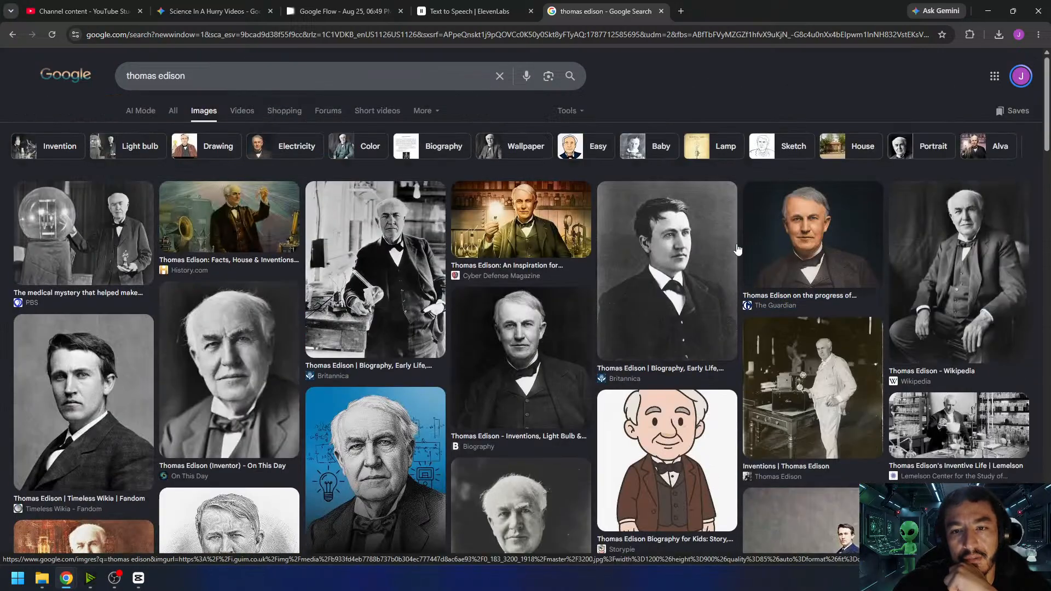
left_click(661, 11)
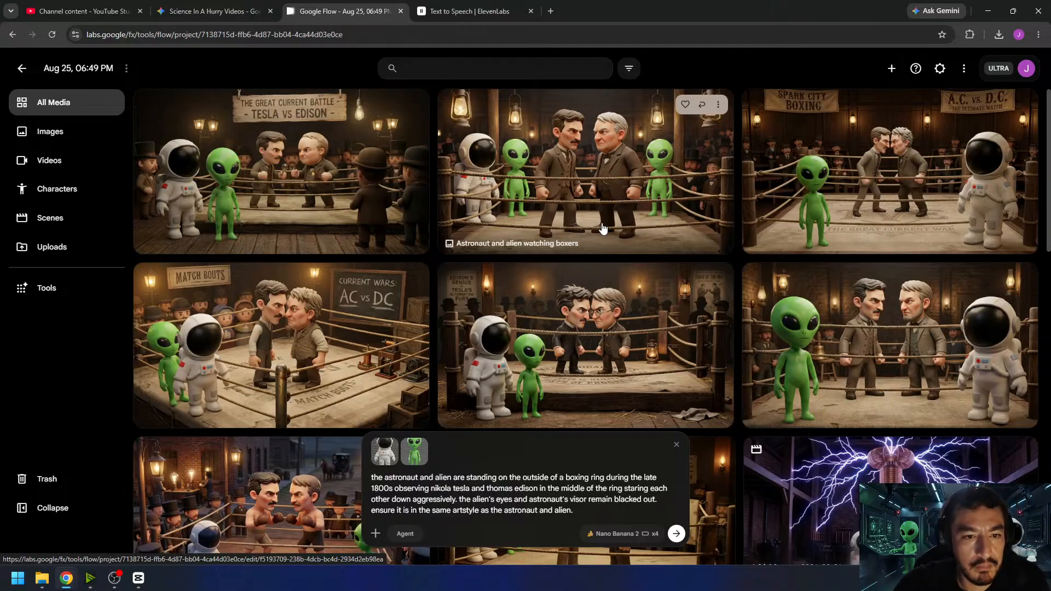
- Open the boxing ring image with two aliens and generate an edit with the prompt "remove one of the aliens"
left_click(627, 214)
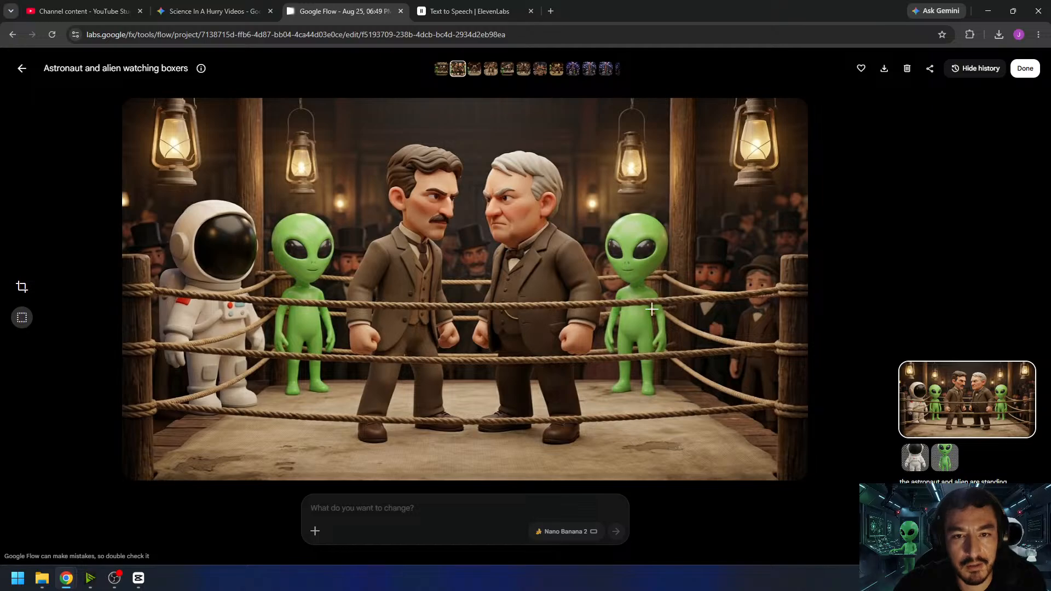
left_click(1028, 80)
left_click(670, 171)
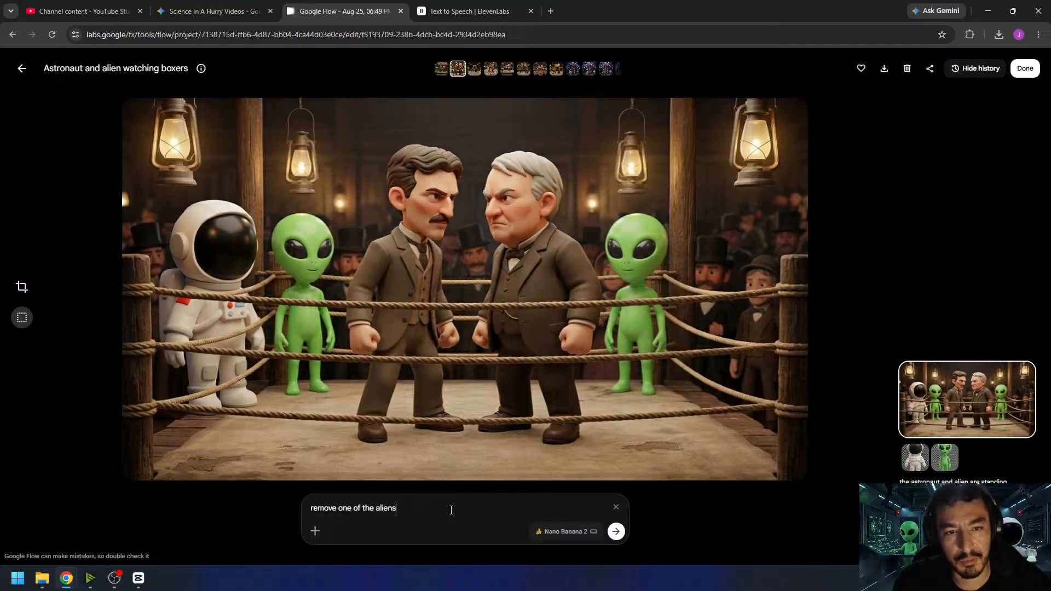
key("Return")
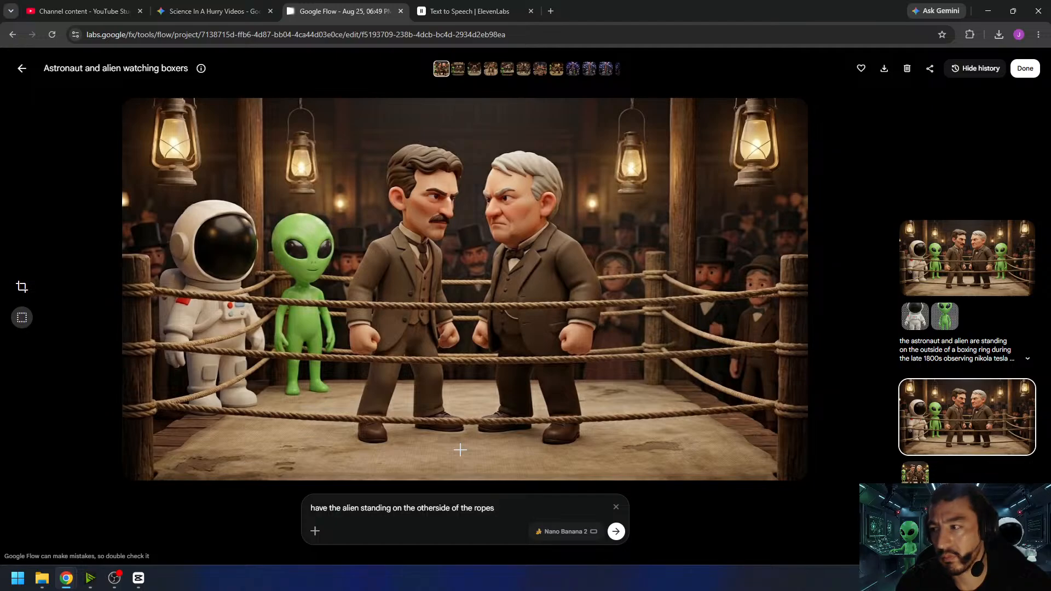
- Generate the edit "have the alien standing on the otherside of the ropes" and rerun it from the "remove one of the aliens" version
key("Return")
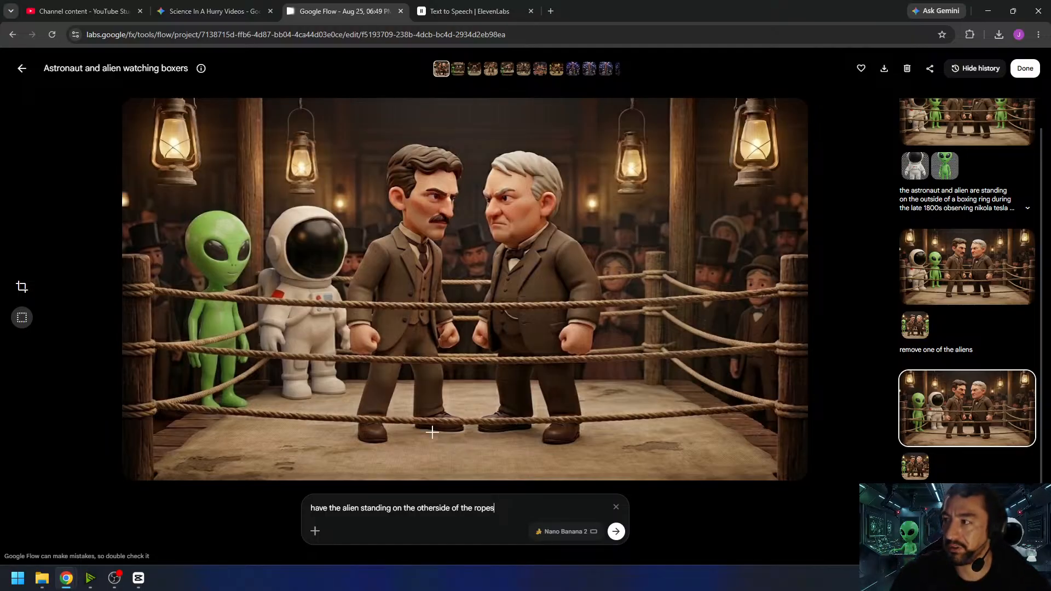
left_click(952, 264)
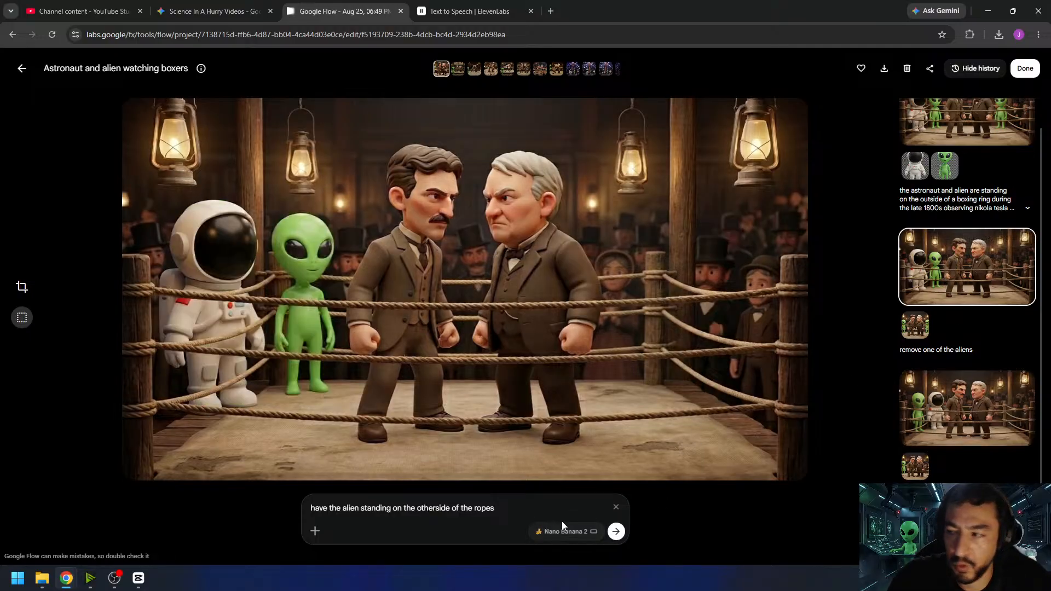
left_click(617, 532)
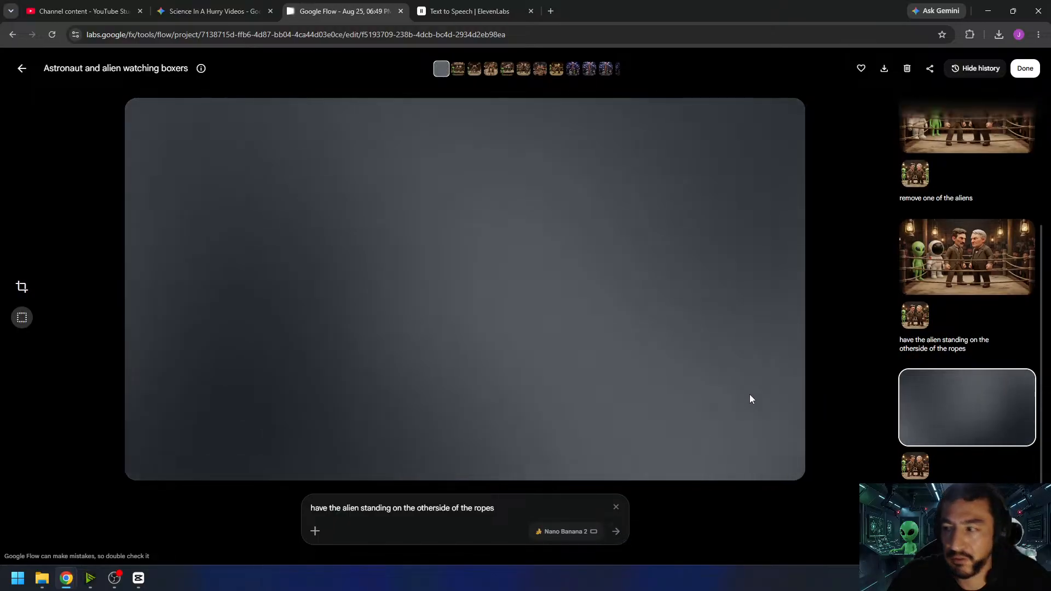
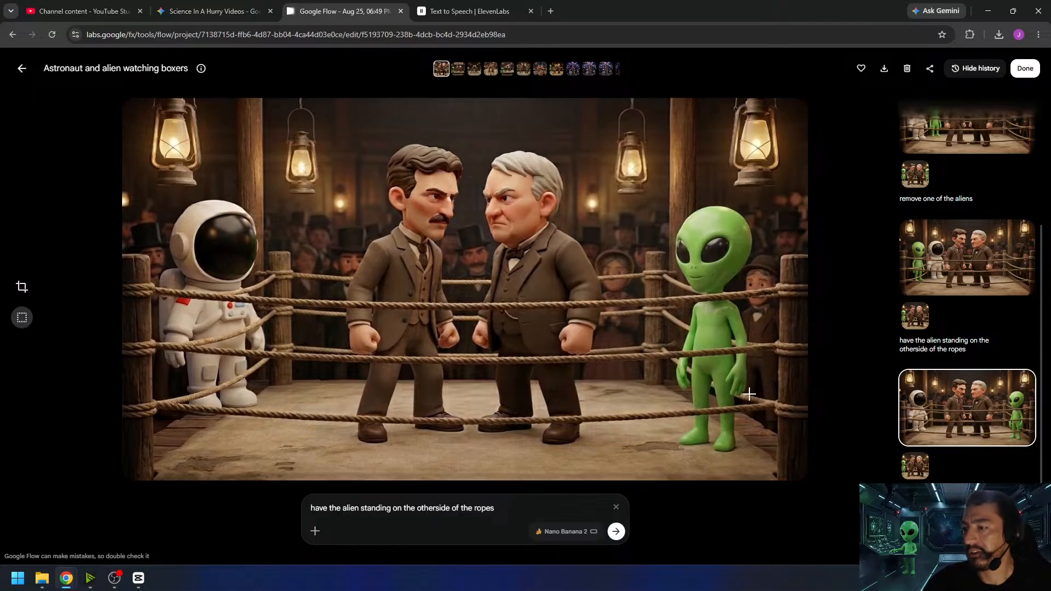
- From the "remove one of the aliens" version with the alien beside the astronaut, generate the edit "have the alienwearing a referee shirt"
scroll(961, 246, "up", 3)
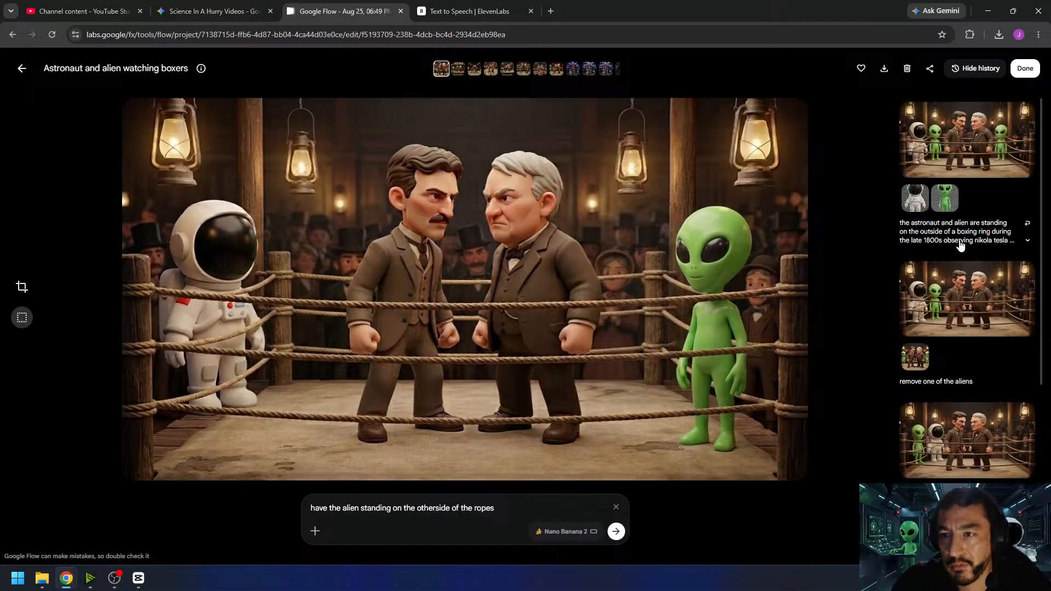
left_click(954, 291)
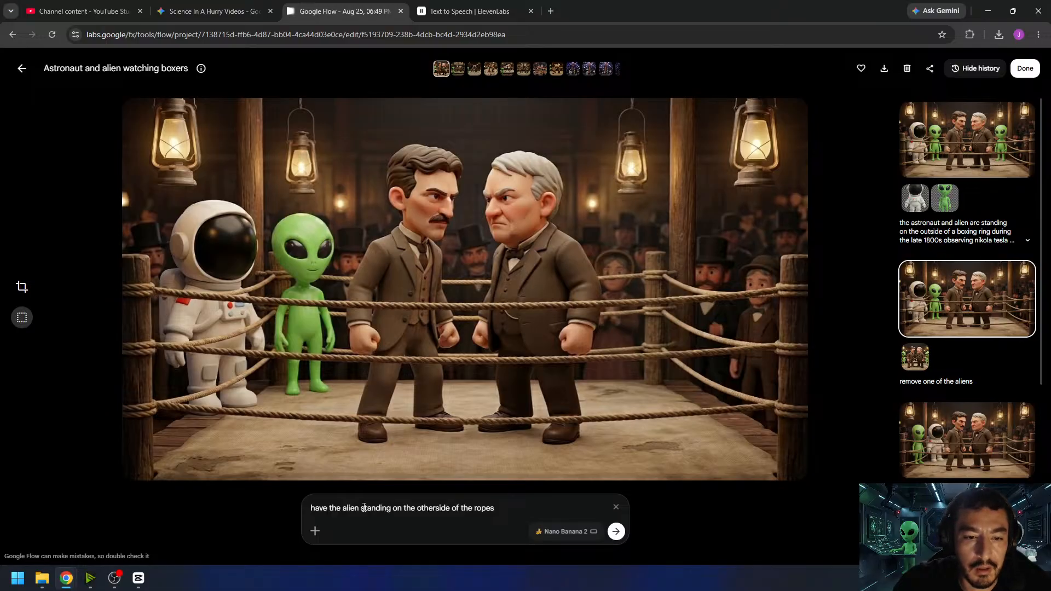
left_click_drag(360, 508, 554, 517)
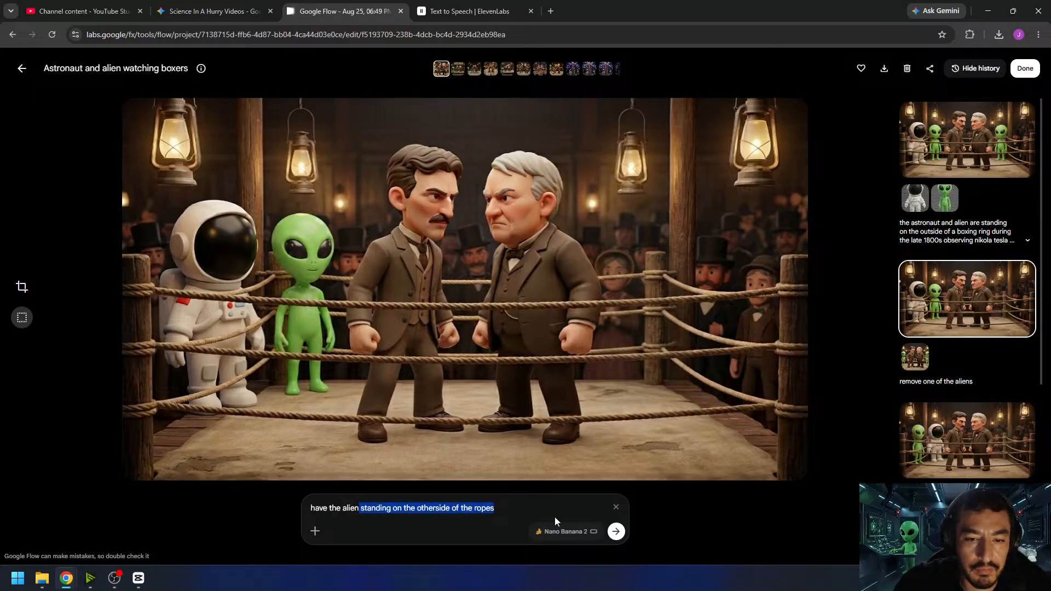
type("wearing")
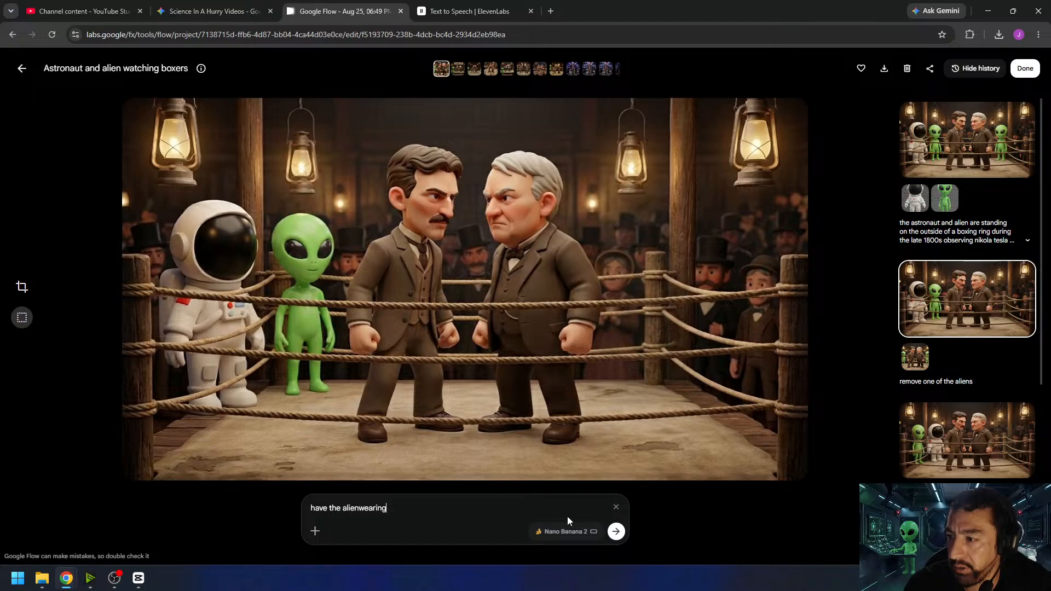
type(" a referee")
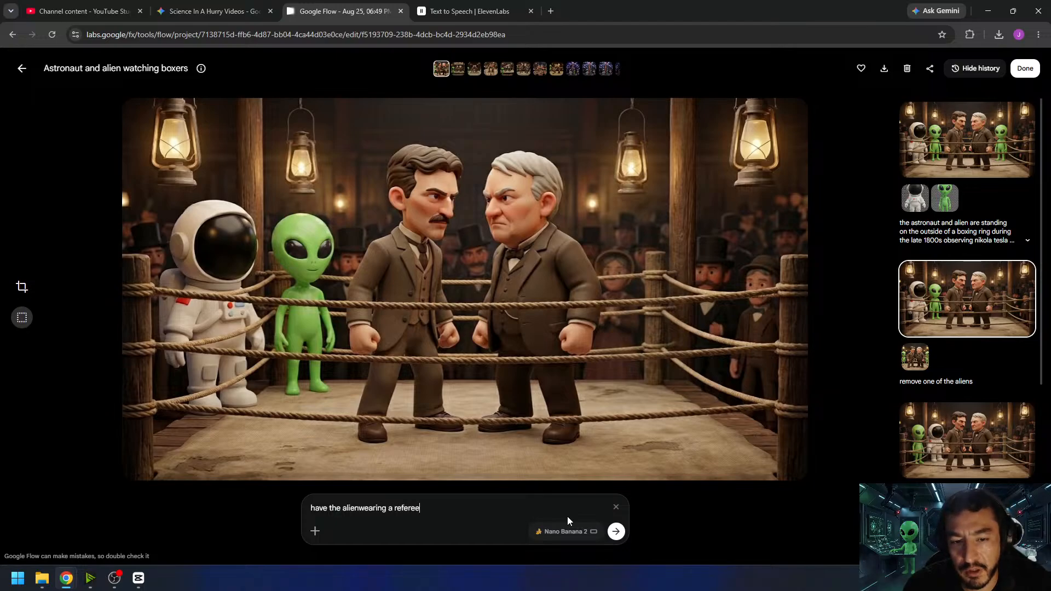
type(" shirt")
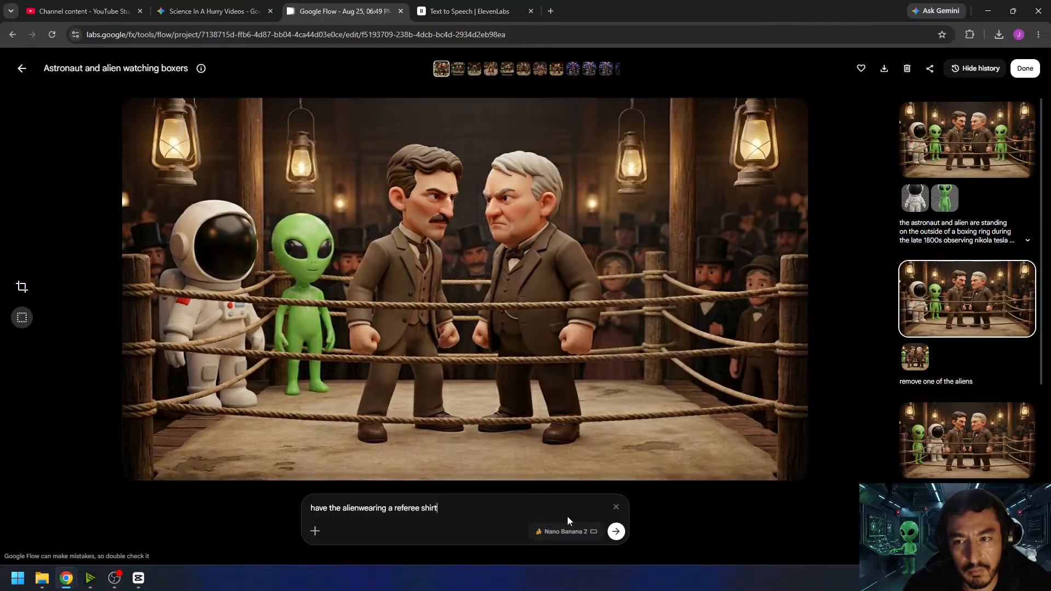
key("Return")
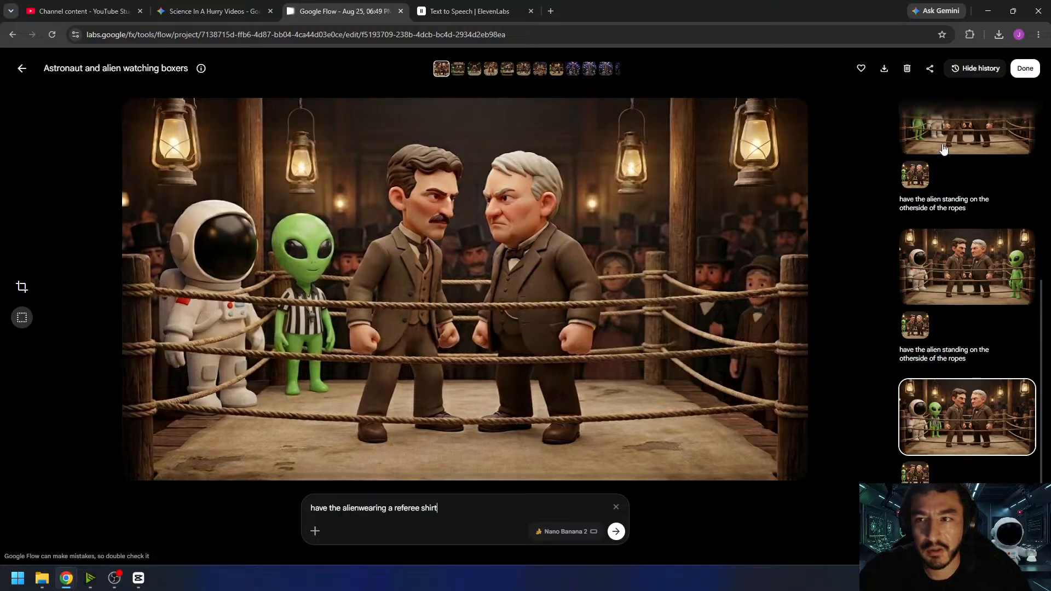
- Finish the referee shirt edit and set the gallery prompt's generation type to Video
left_click(1025, 68)
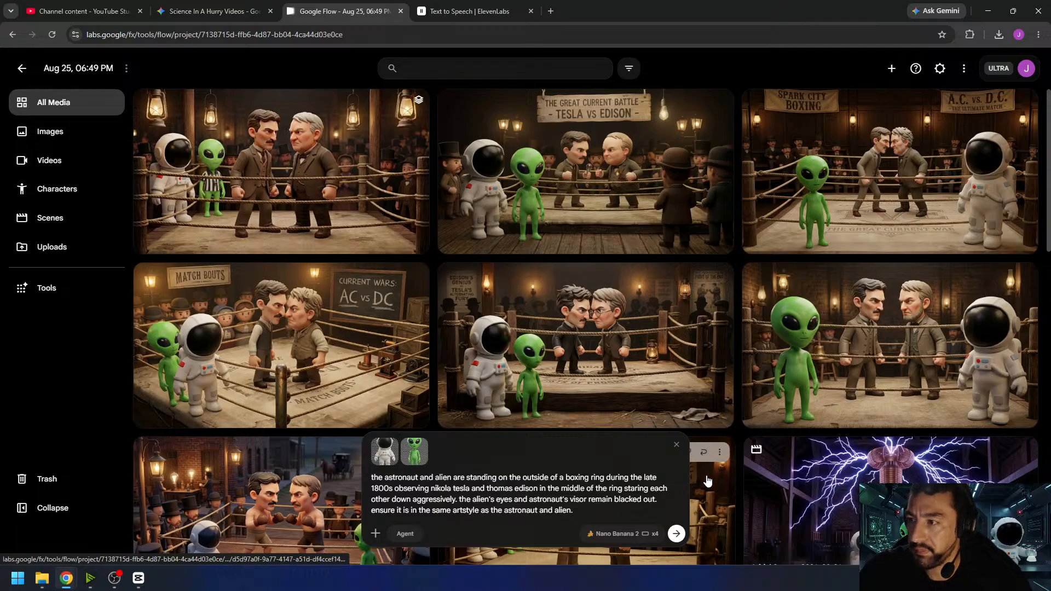
left_click(622, 534)
left_click(628, 372)
- Switch to CapCut, extend the Tesla coil clip to 00:00:17:20 and check the narration timing around 23 seconds for the next clip
left_click(138, 578)
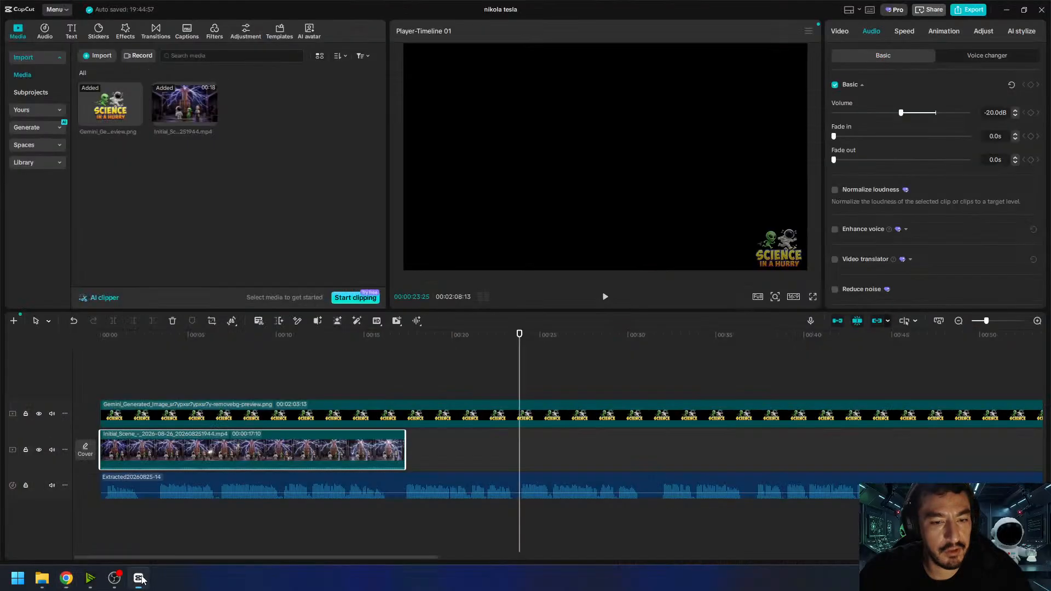
left_click_drag(427, 340, 520, 369)
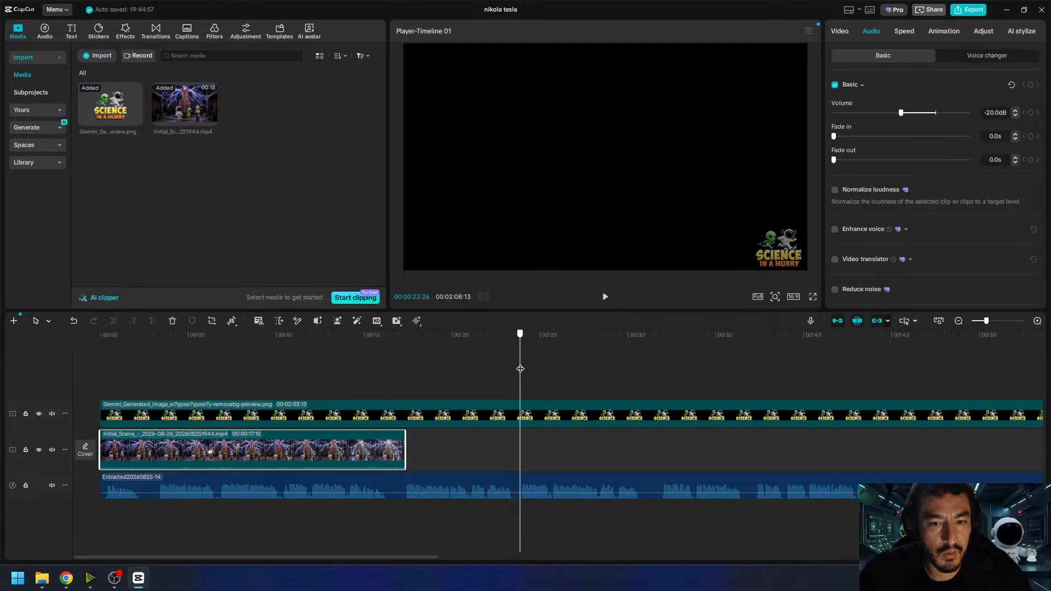
left_click_drag(520, 368, 508, 375)
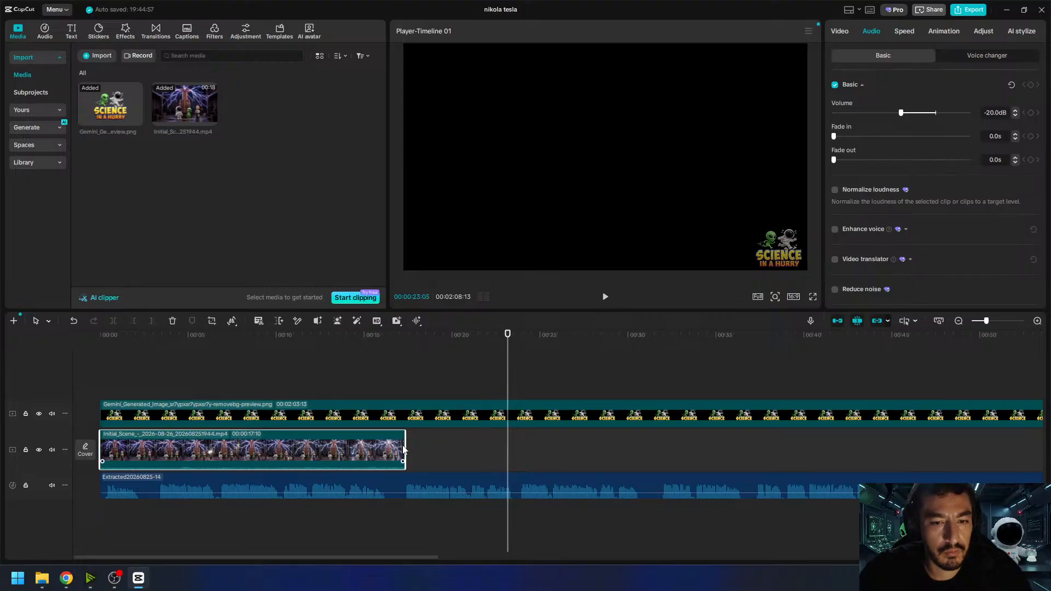
left_click_drag(405, 446, 410, 444)
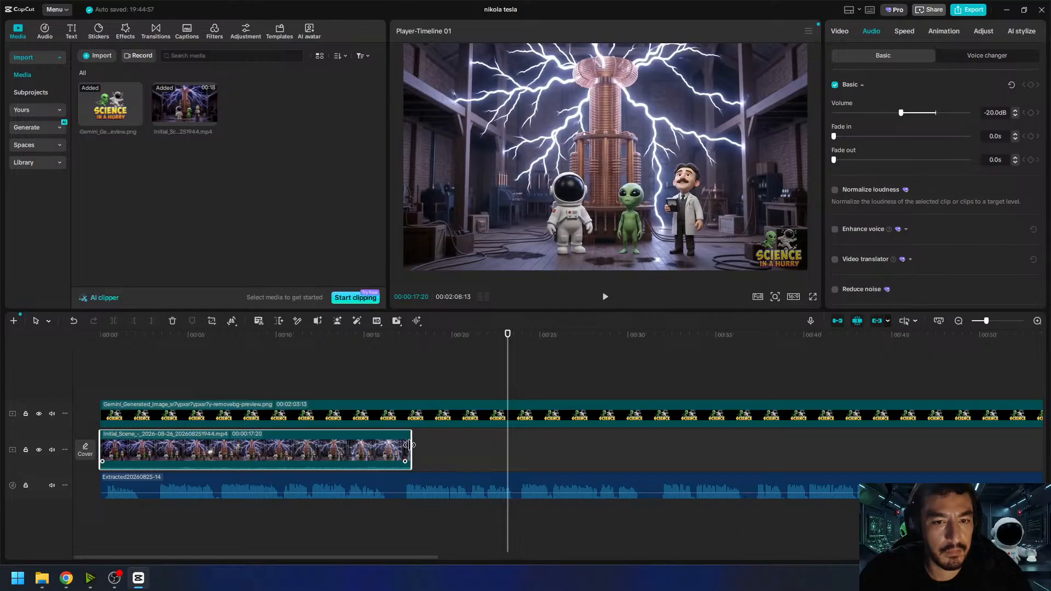
left_click(520, 334)
left_click_drag(520, 336, 517, 338)
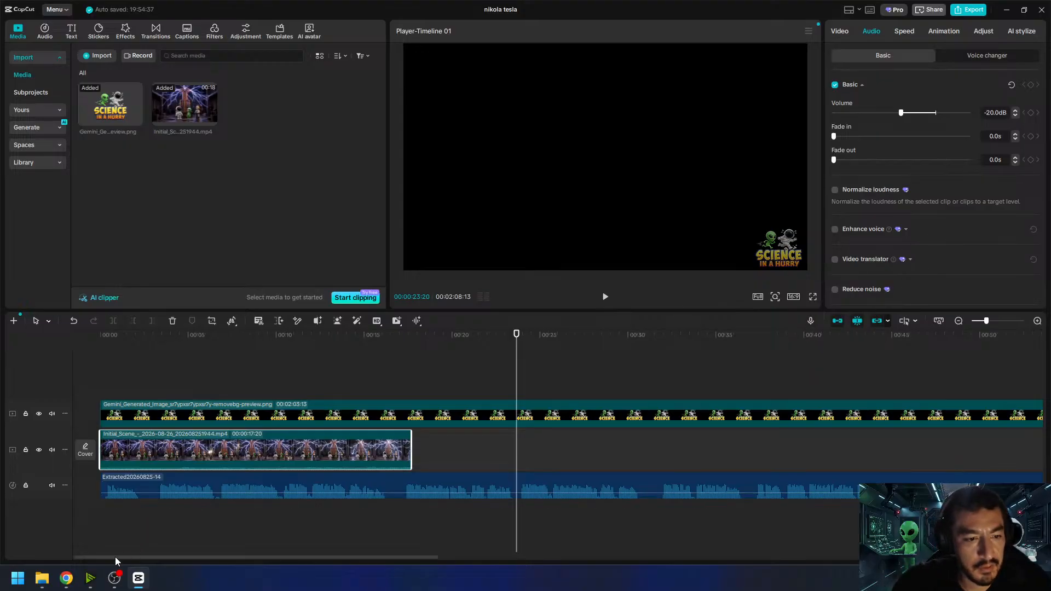
- Return to Google Flow, configure a 6s, x1 Frames video and use the alien referee boxing image as the start frame
mouse_move(66, 578)
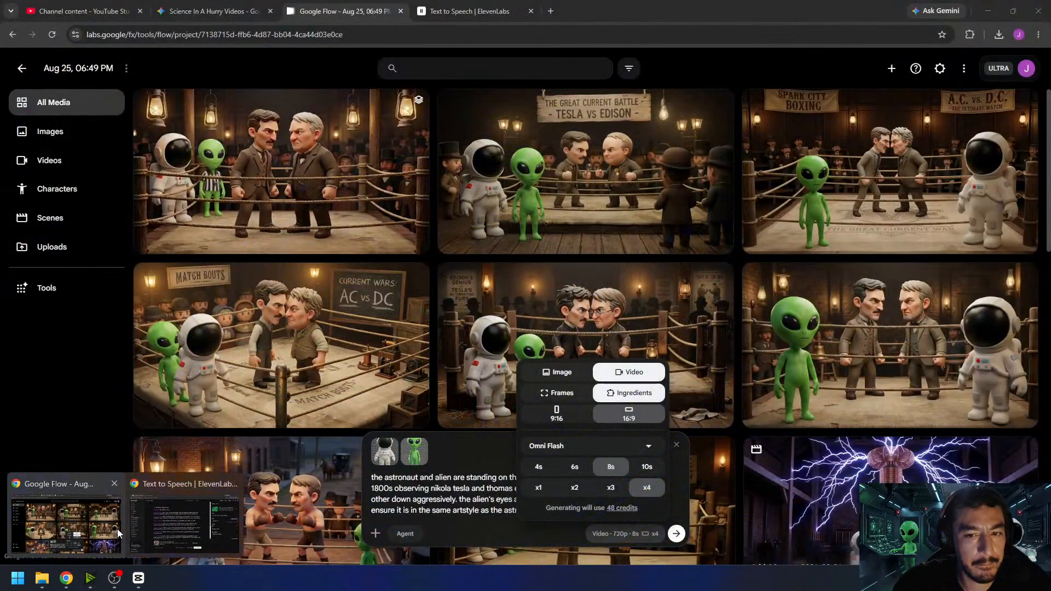
left_click(118, 534)
left_click(575, 467)
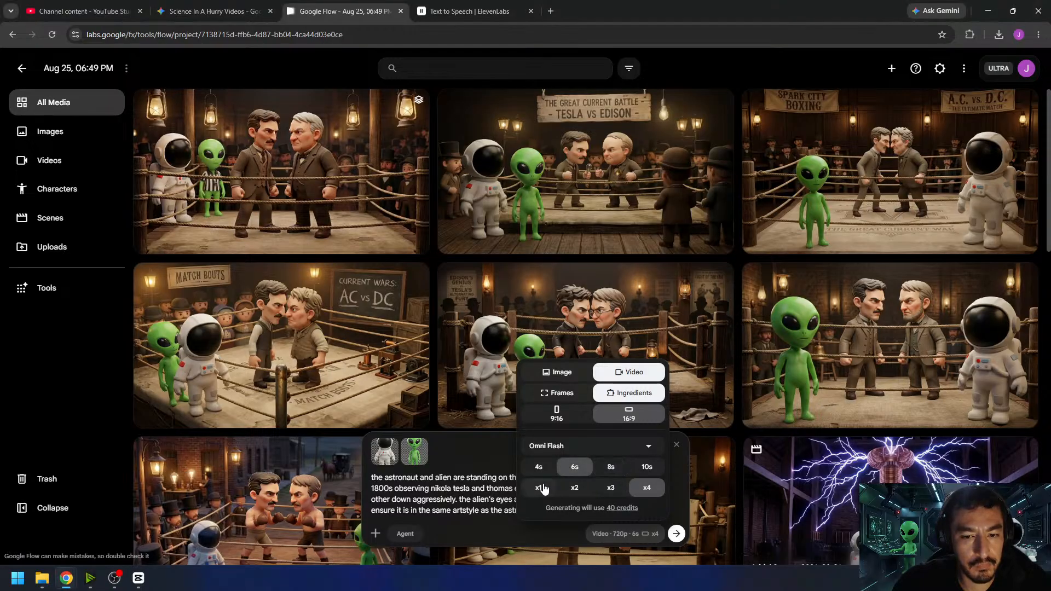
left_click(539, 487)
left_click(564, 393)
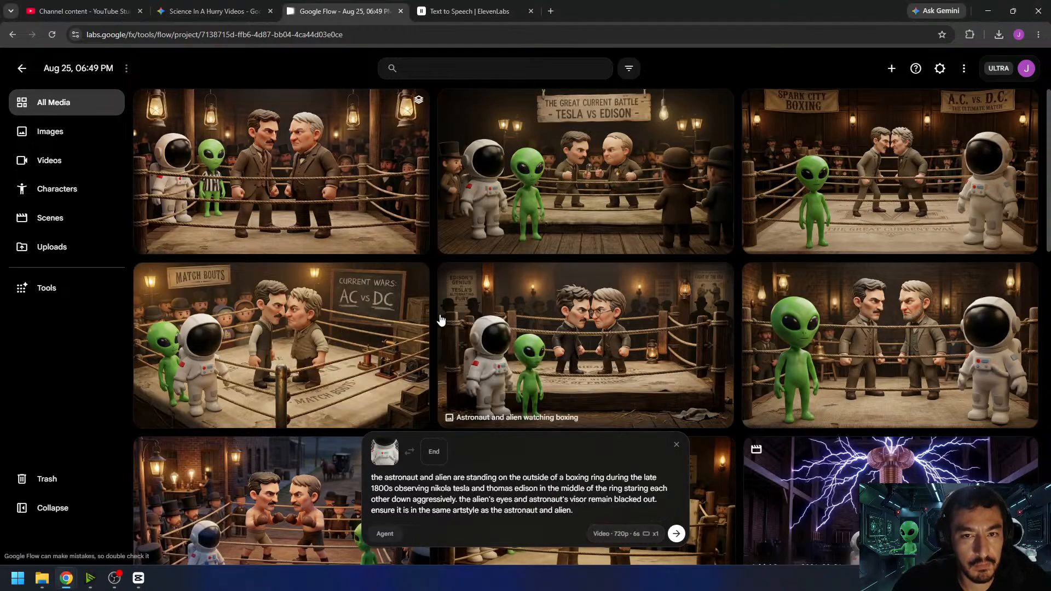
left_click_drag(278, 190, 472, 524)
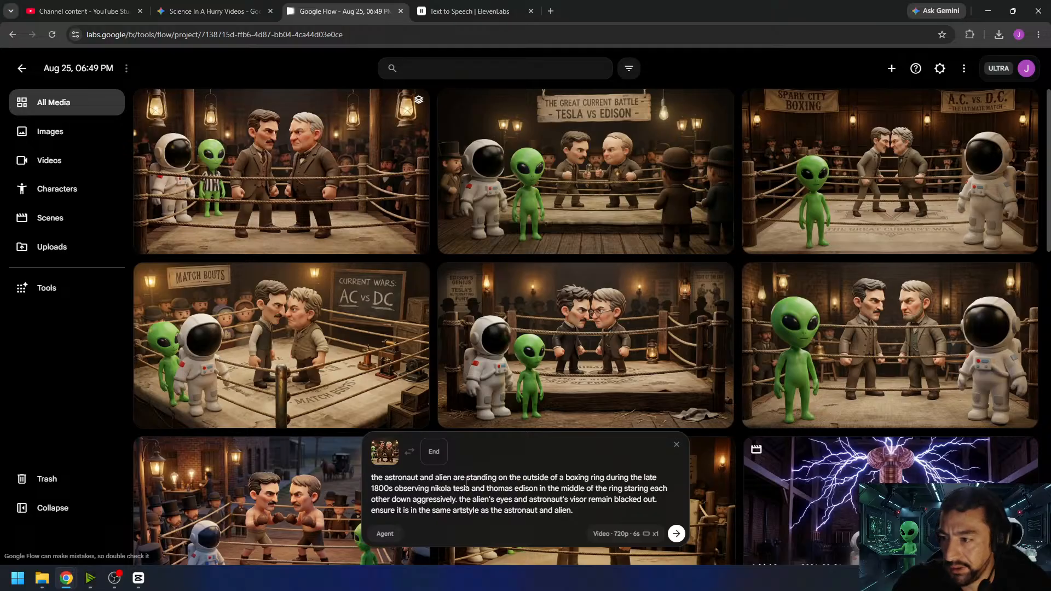
- Insert "is cheering on the fighters in the ring. the" after "the astronaut" in the prompt, replacing the "and" before "alien"
left_click(420, 478)
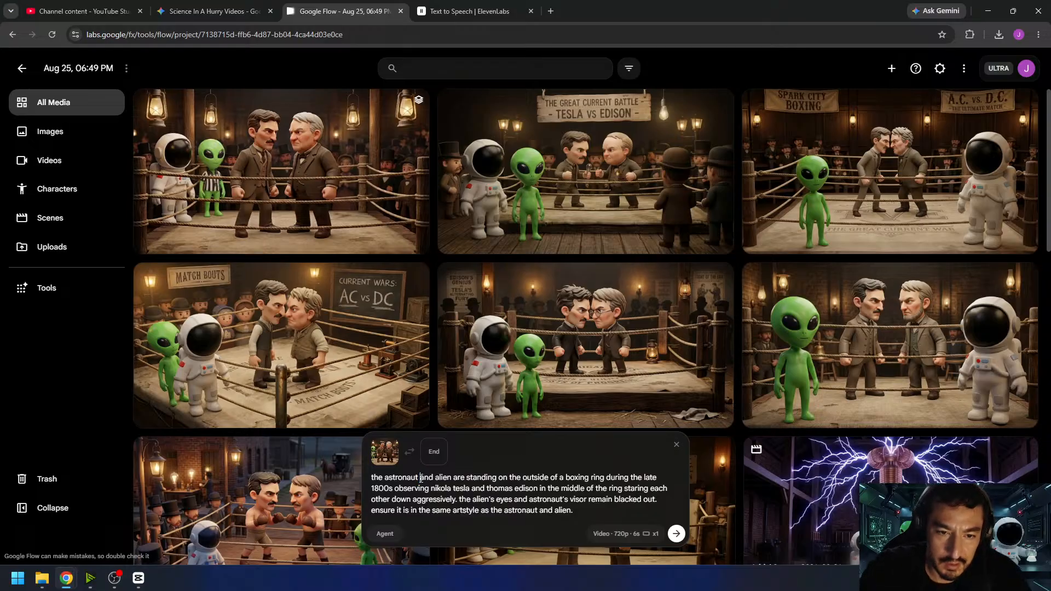
type("is cheerin")
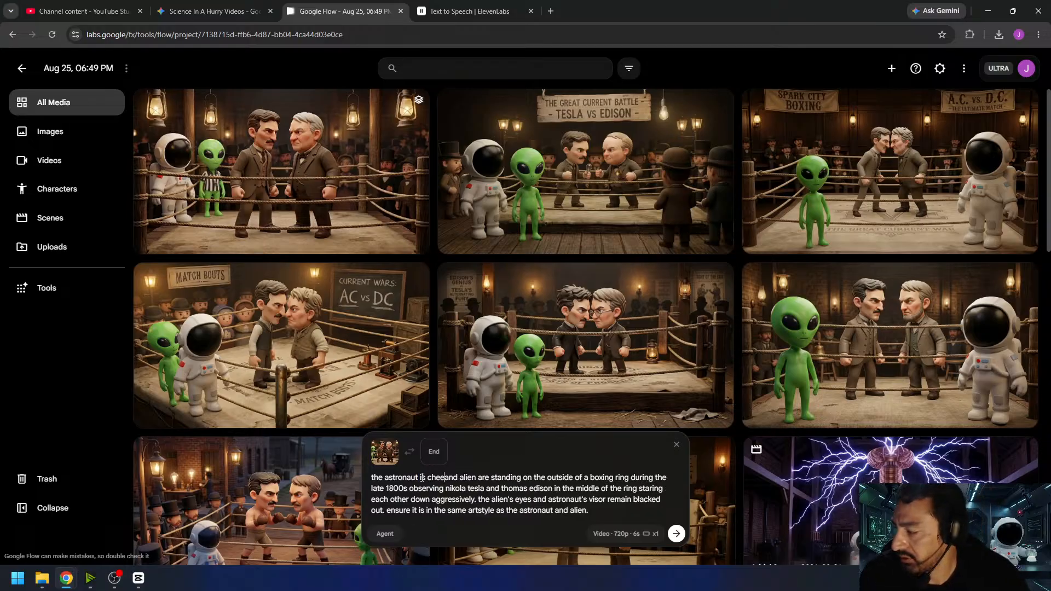
type("g")
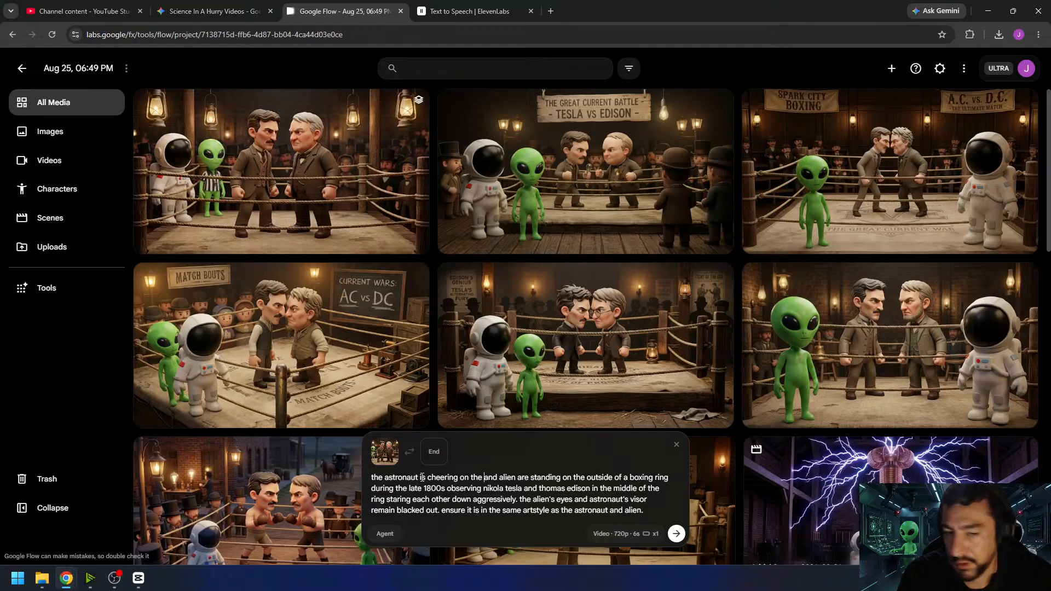
type(" on the fighters in the r")
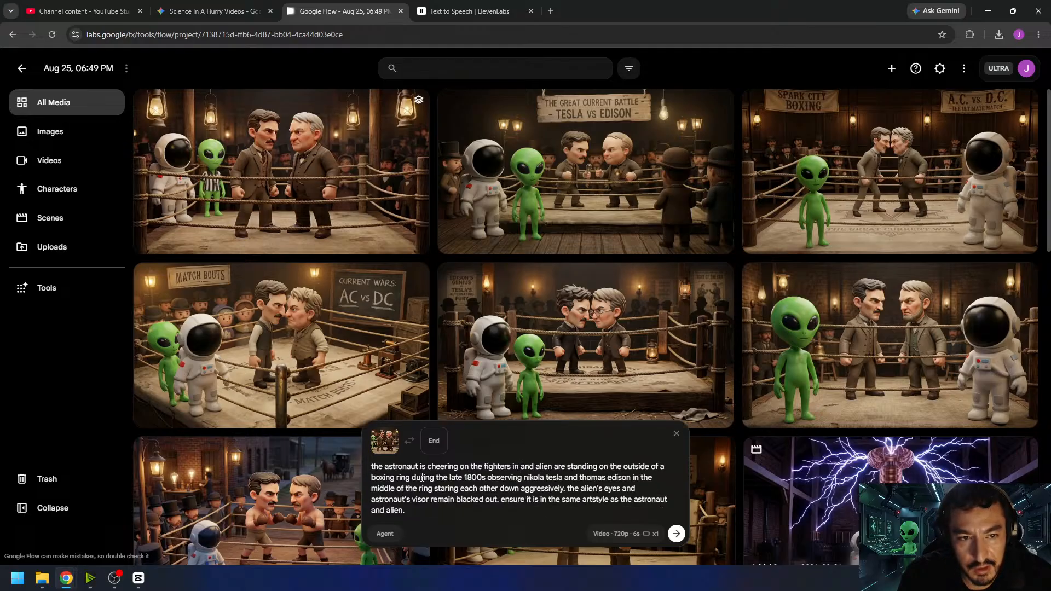
type("ing. the")
key("Delete")
key("Delete")
key("Delete")
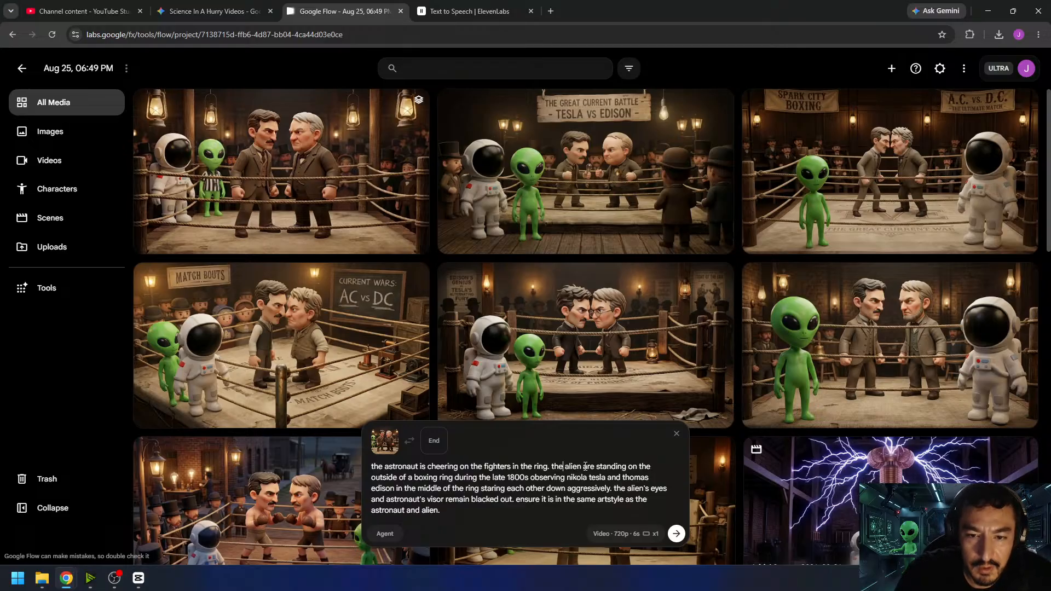
- Replace the standing and staring description after "the alien" with "is acting as a referee. the two fighters are trading blows"
left_click_drag(584, 467, 611, 489)
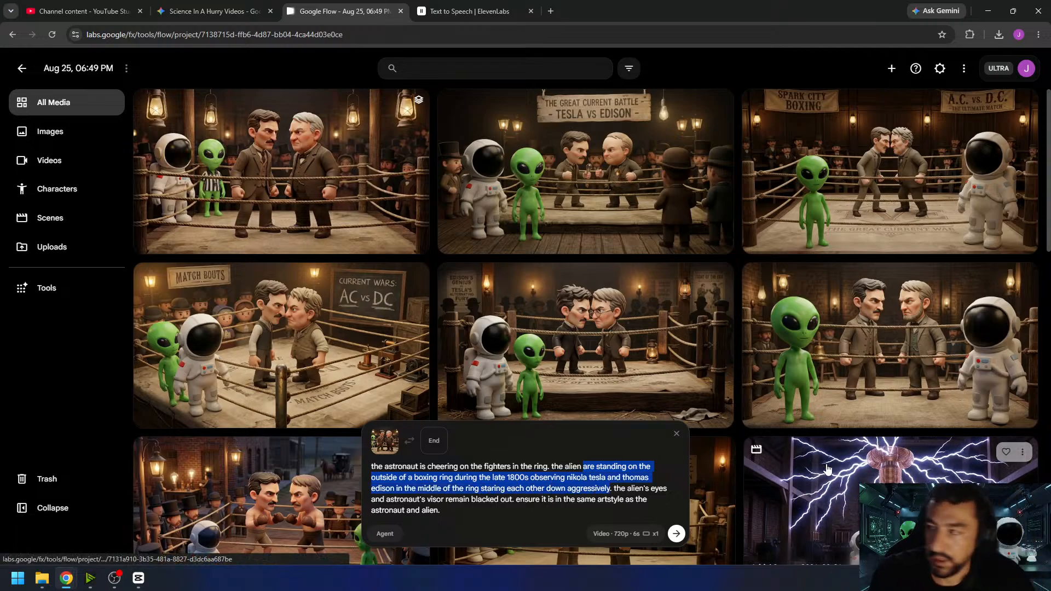
type("is acting as a re")
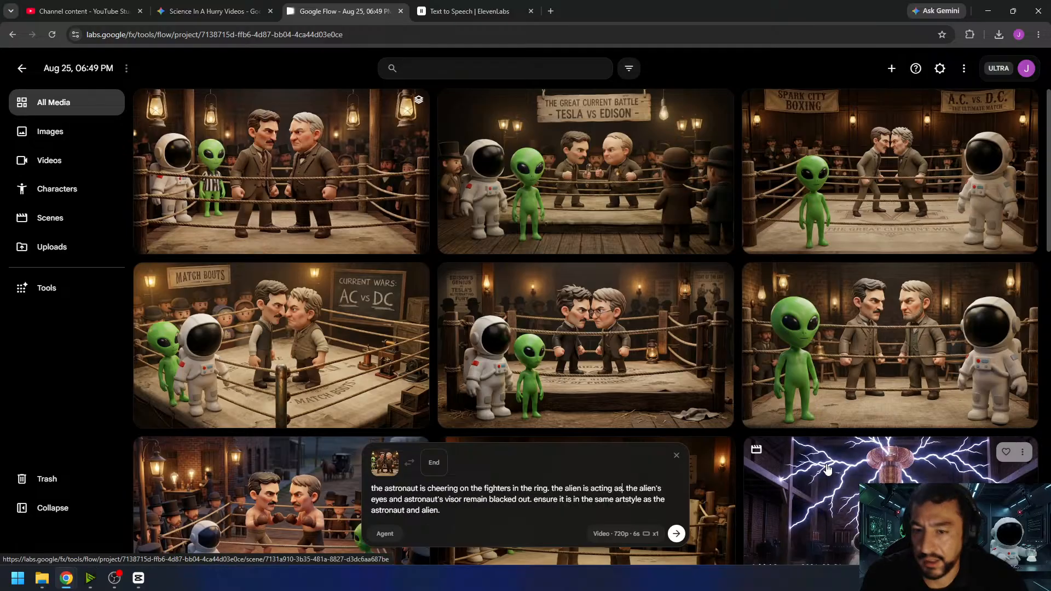
type("feree")
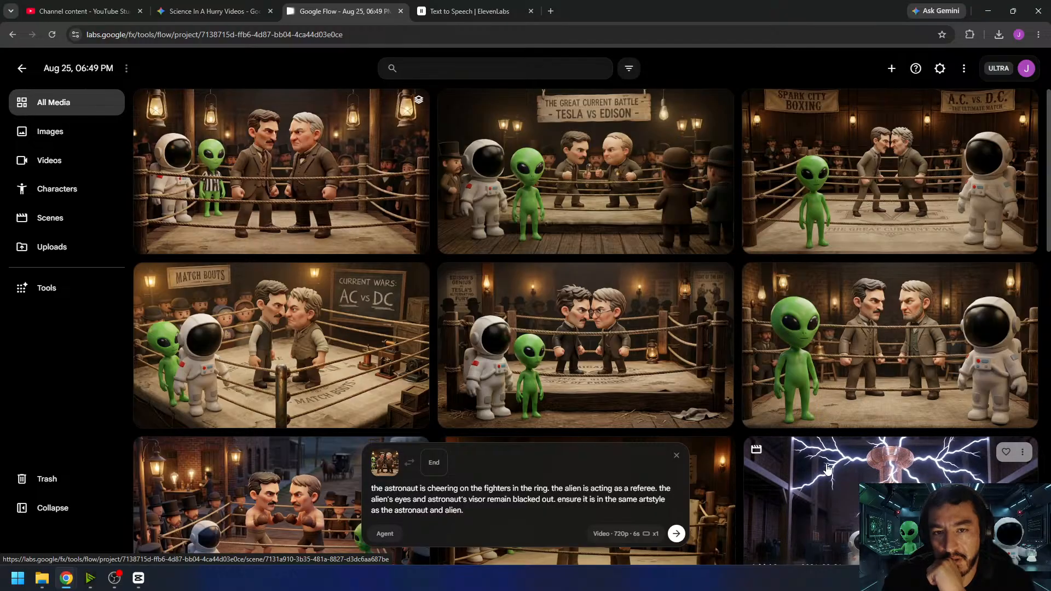
type("th")
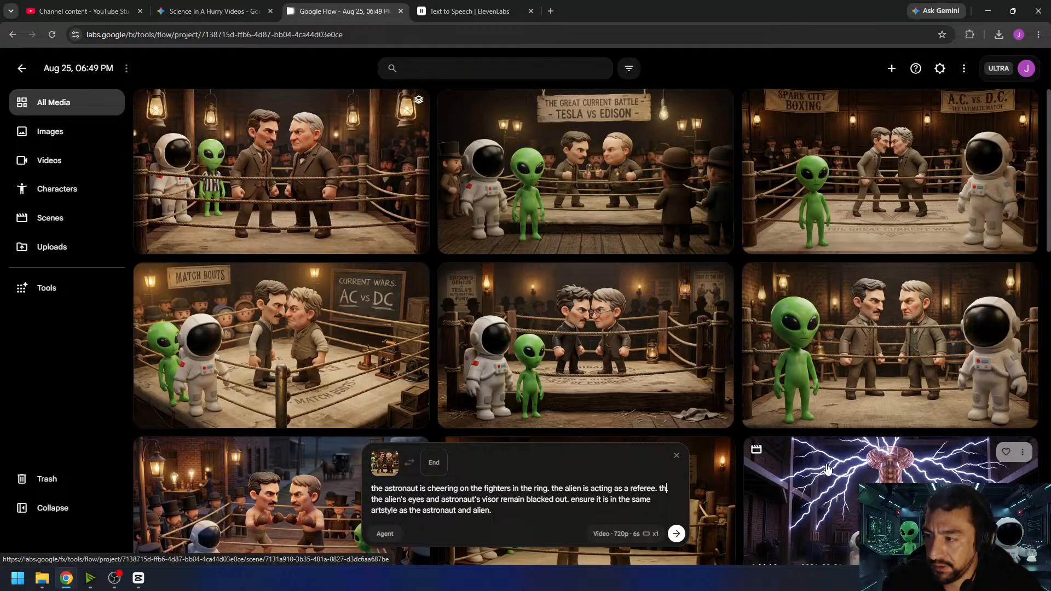
type("e.")
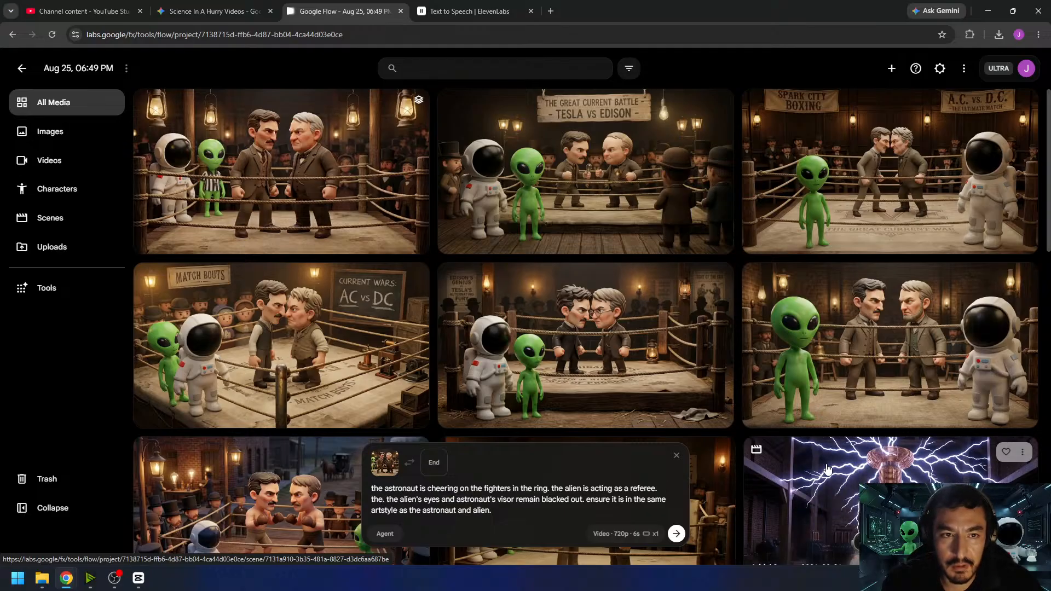
type(" two fighters")
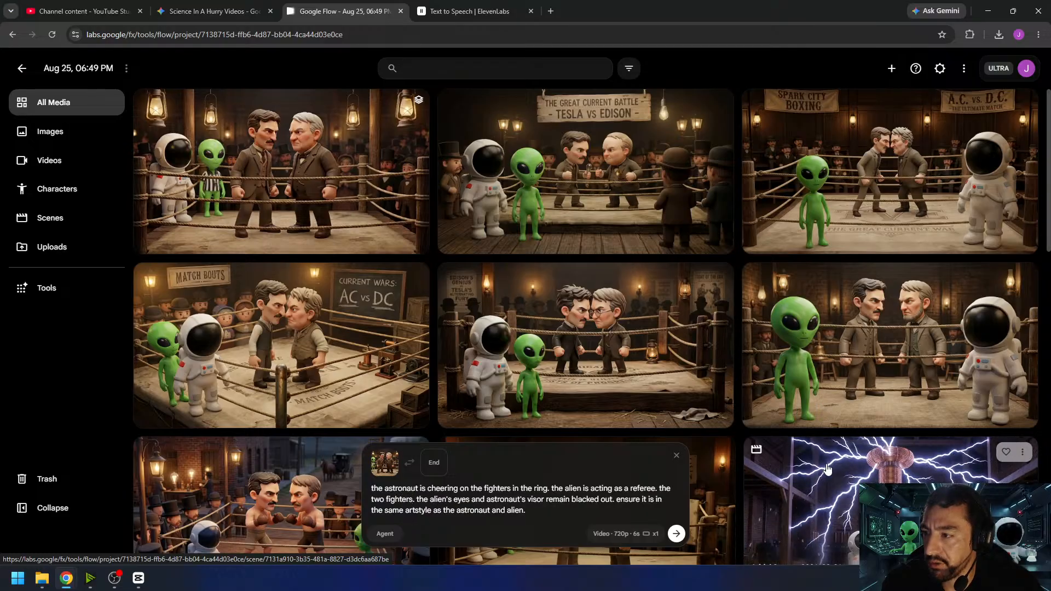
type(" are tradin")
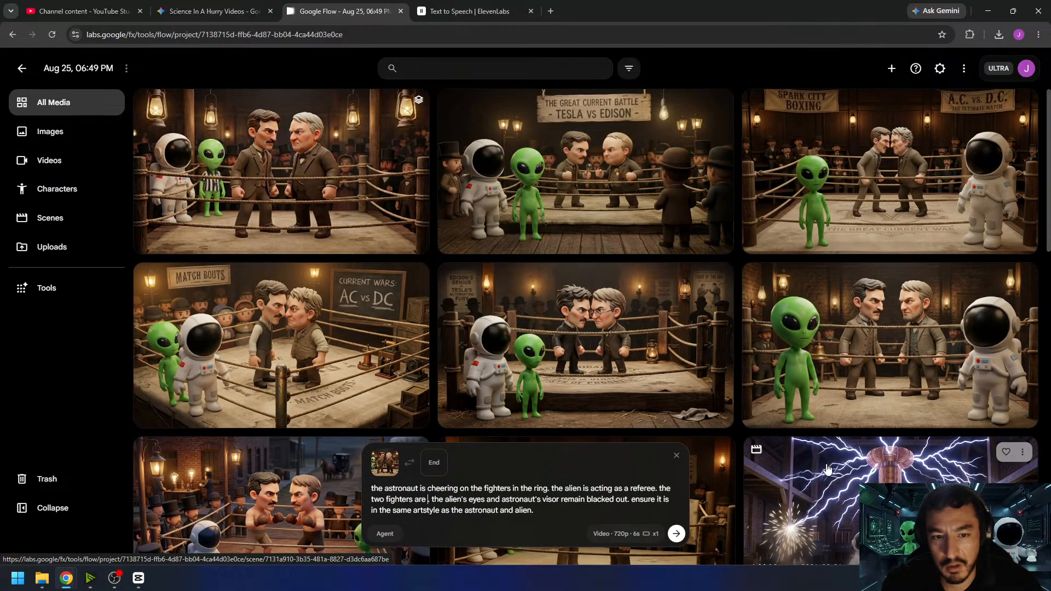
type("g blows")
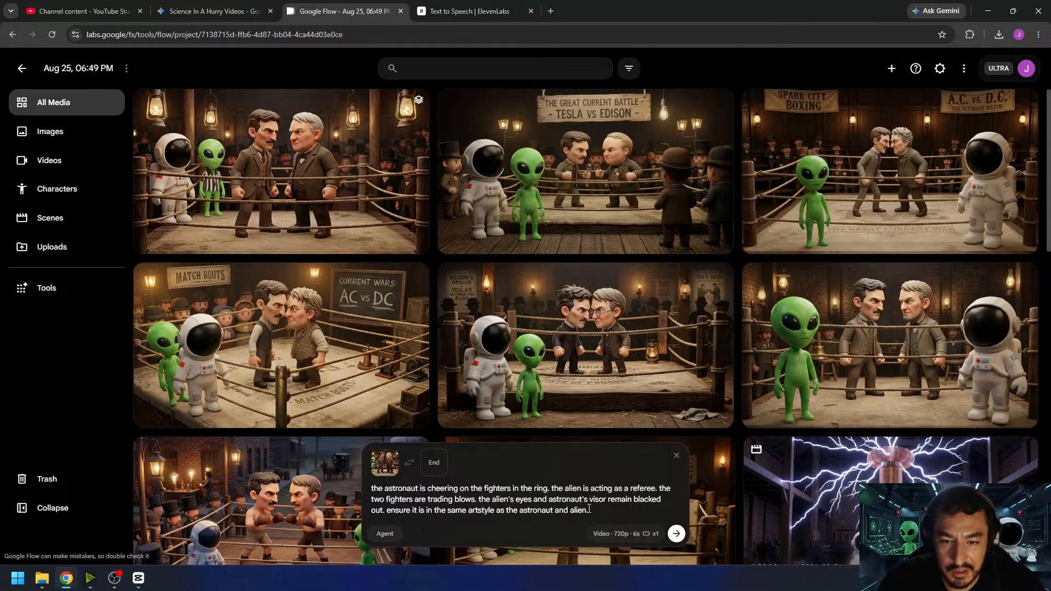
- Replace the artstyle sentence with "the crowd is cheering on the fight. the camera remains stationary. no music. no speech.", generate the clip and open it
left_click_drag(548, 513, 393, 511)
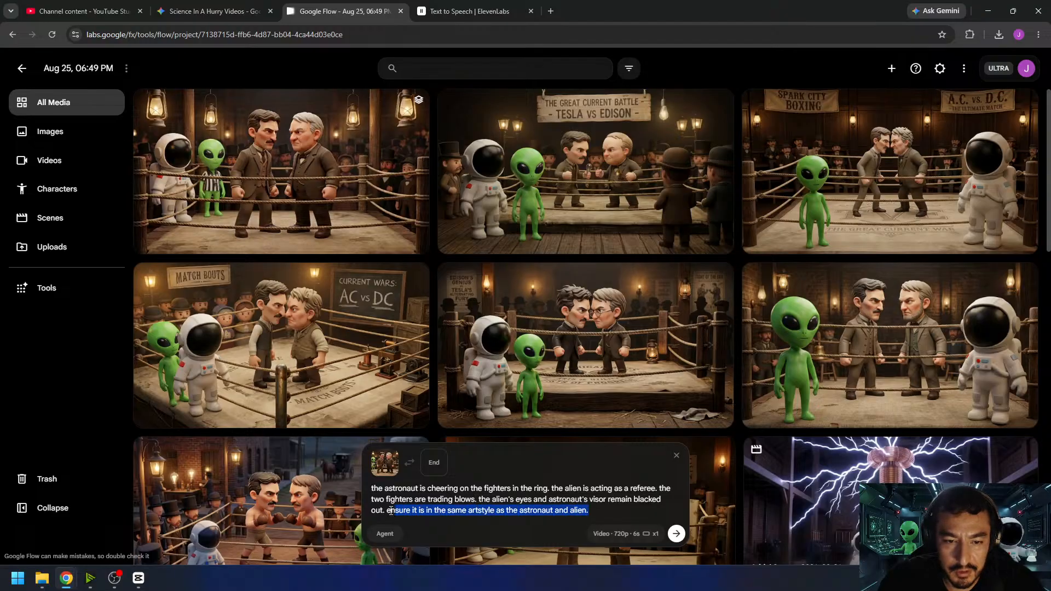
type("the")
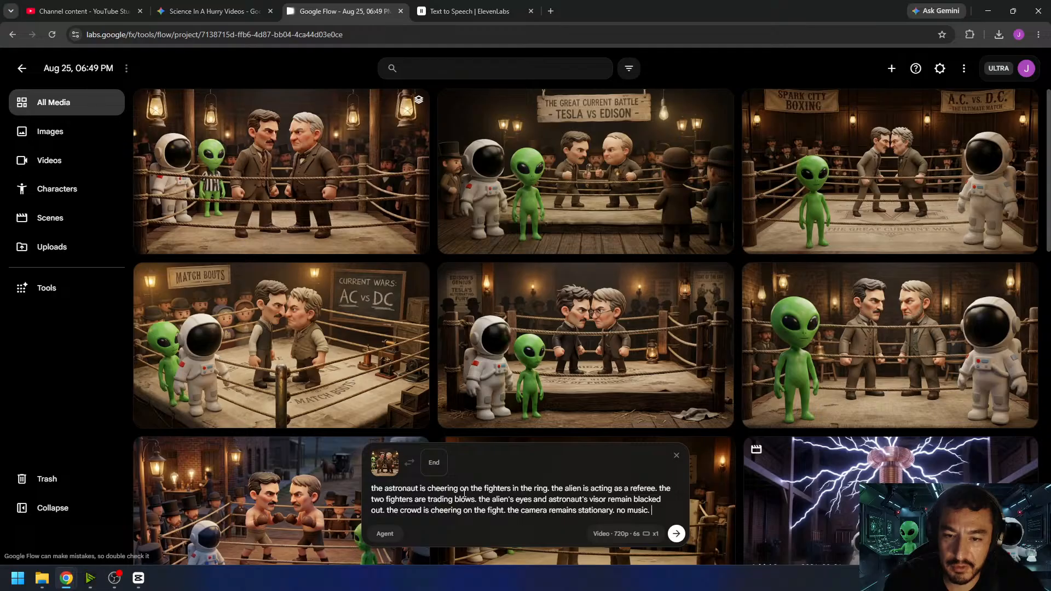
type("peech.")
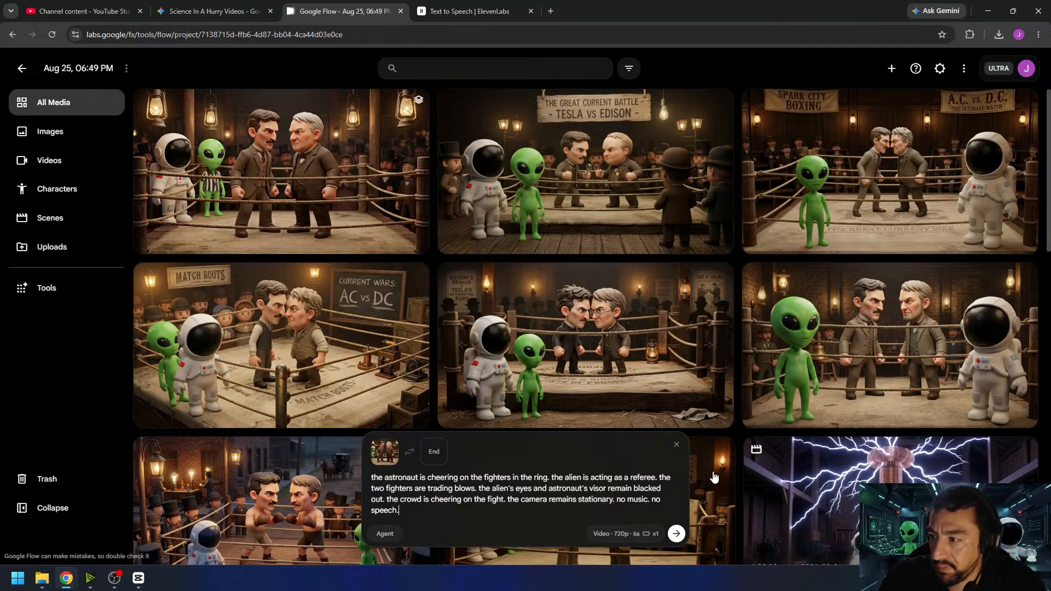
left_click(677, 535)
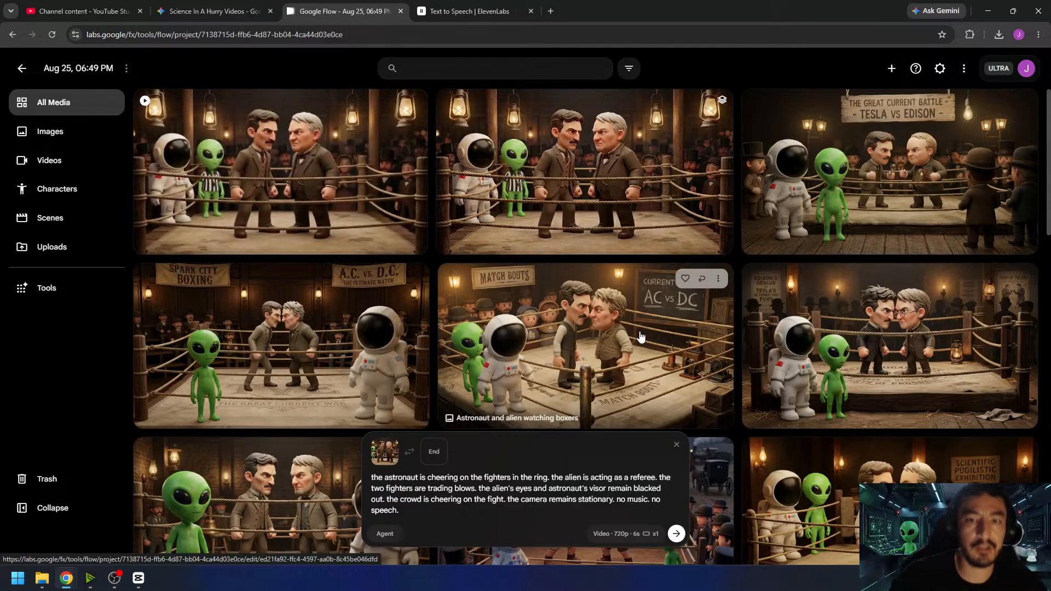
left_click(269, 169)
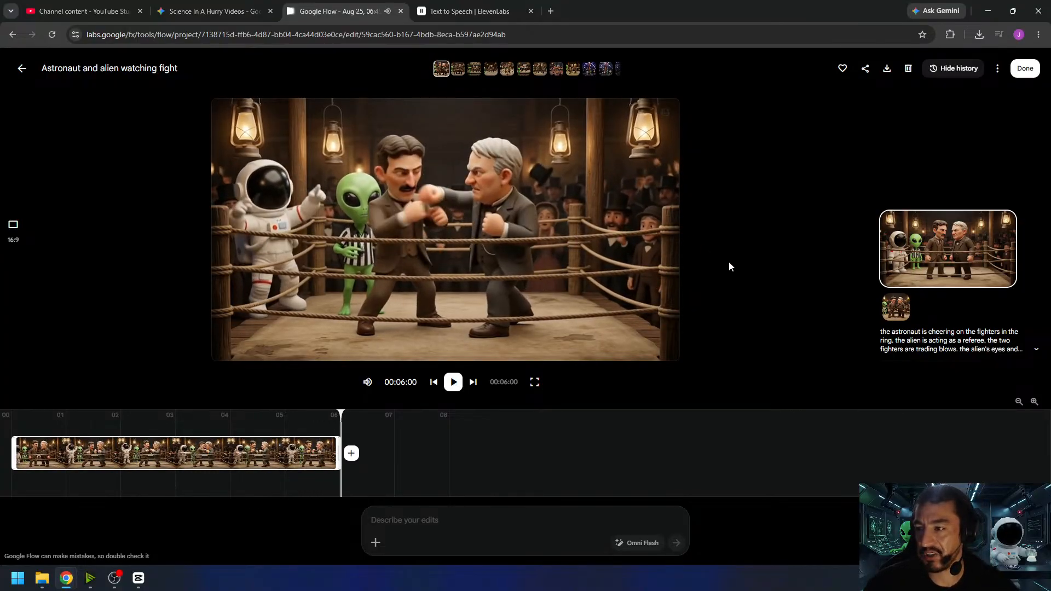
- Replay the generated boxing clip, download it and return to the project's media overview
left_click(453, 381)
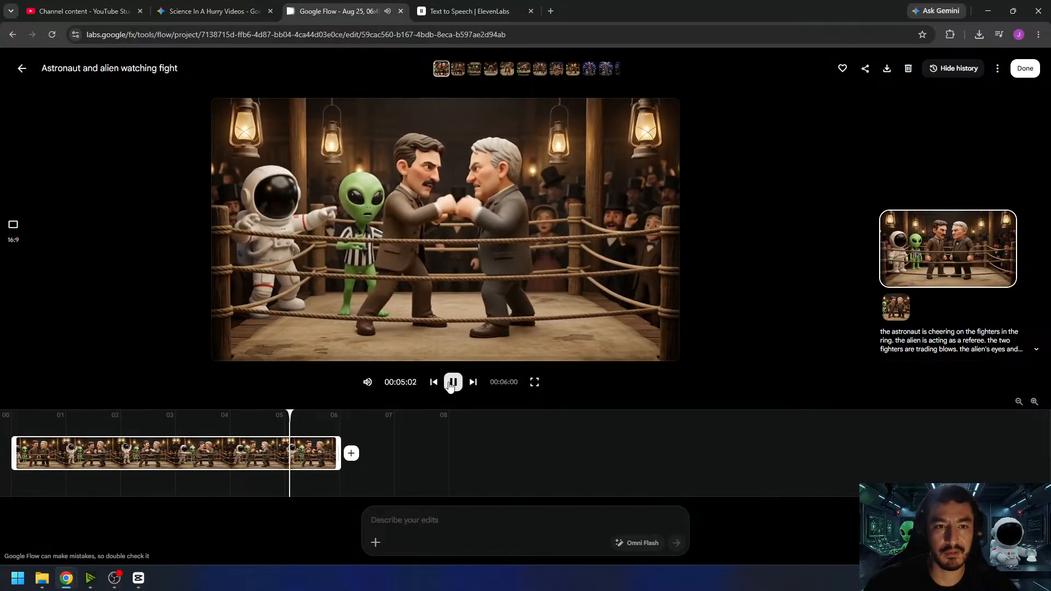
left_click(886, 68)
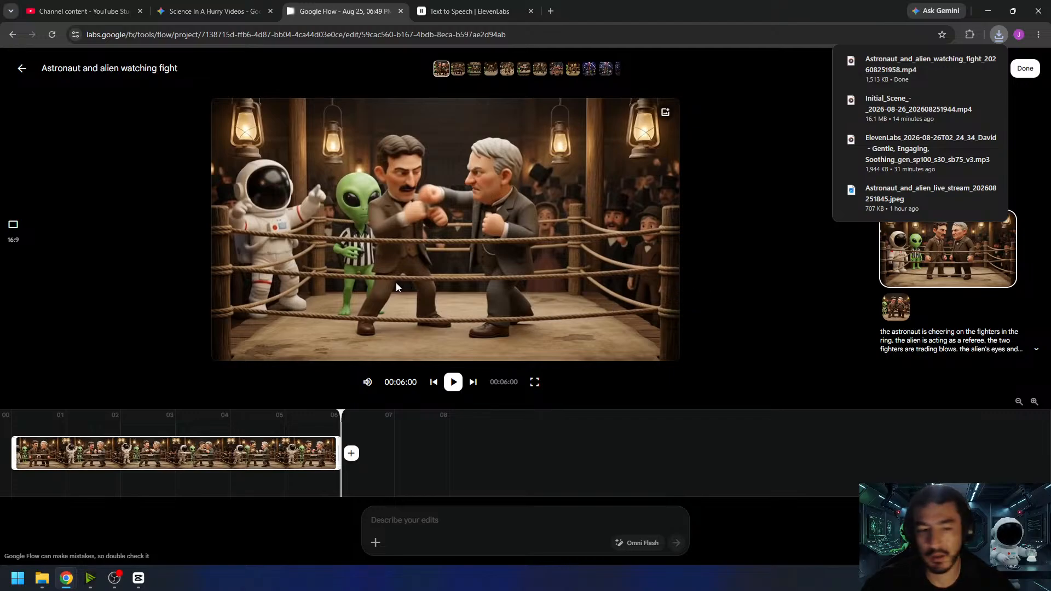
left_click(1025, 68)
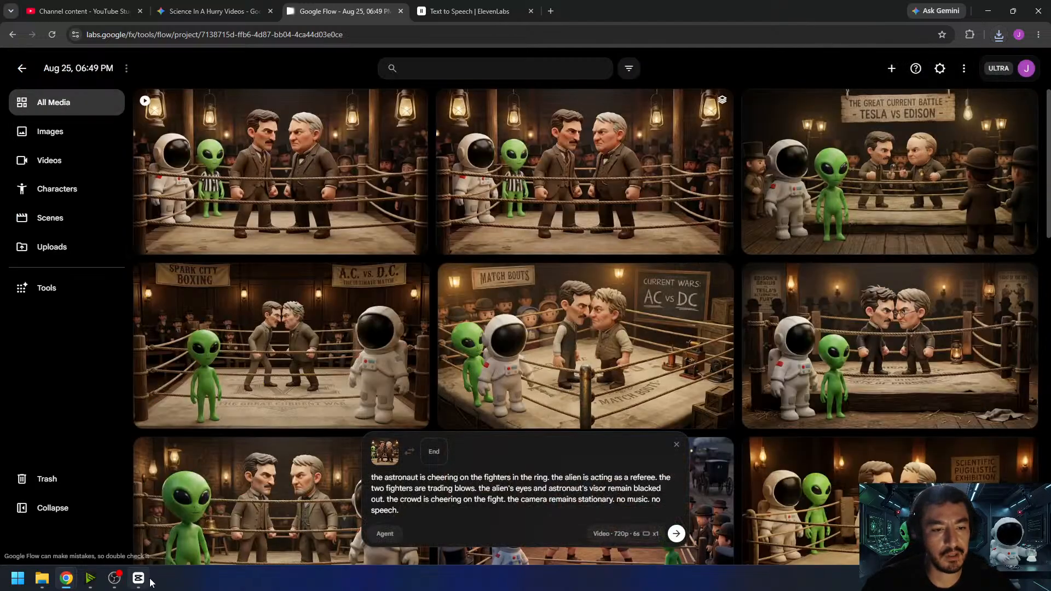
- Switch to CapCut, import the downloaded boxing clip and place it directly after the initial Tesla coil scene on the timeline
left_click(141, 578)
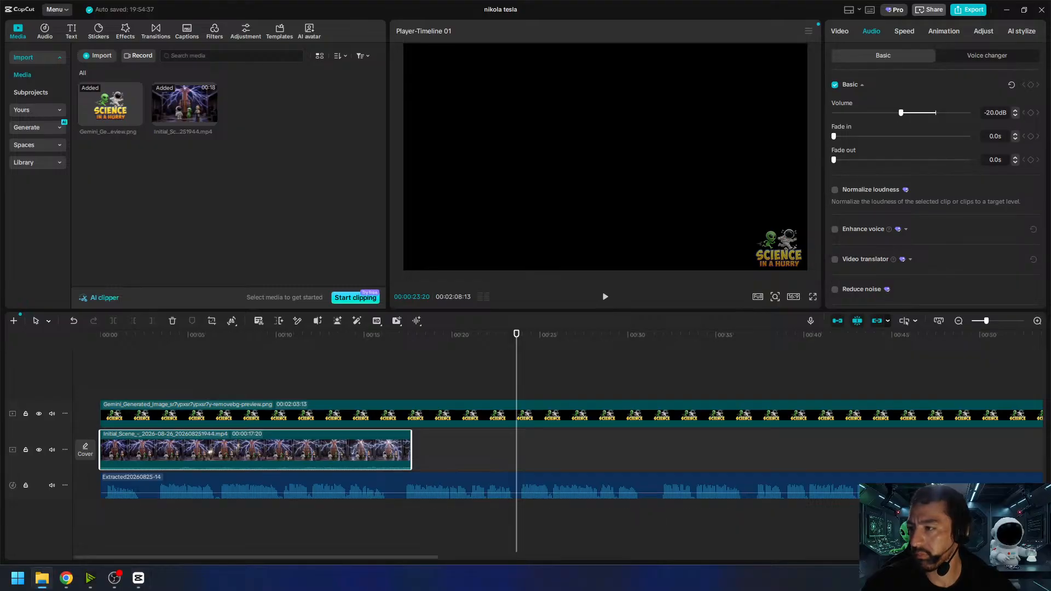
left_click_drag(482, 126, 328, 165)
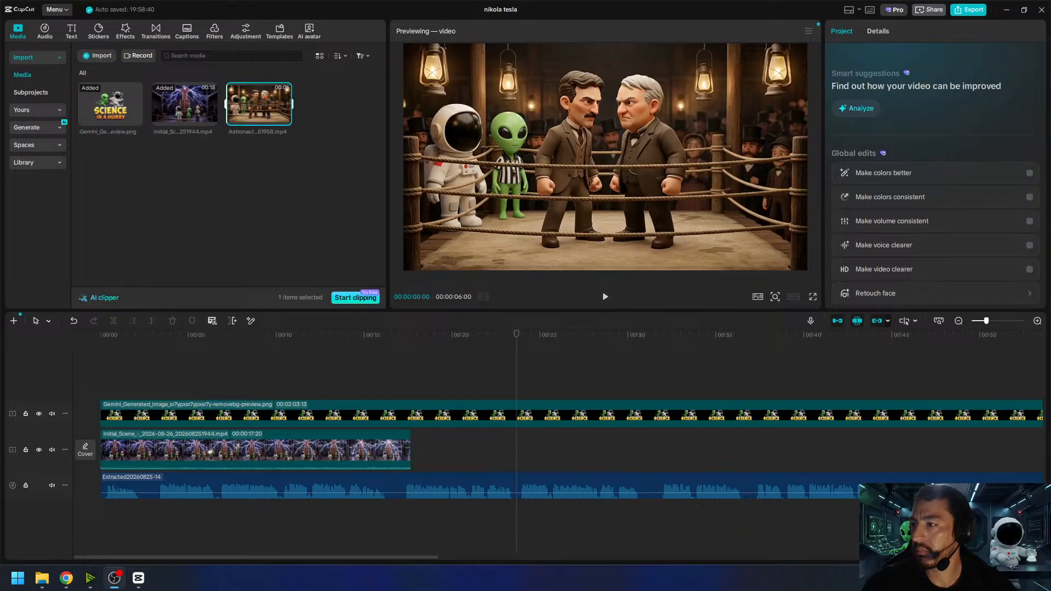
left_click_drag(254, 103, 430, 445)
- Set the boxing clip's volume to -10 dB and play back the transition from the Tesla coil scene
left_click(883, 32)
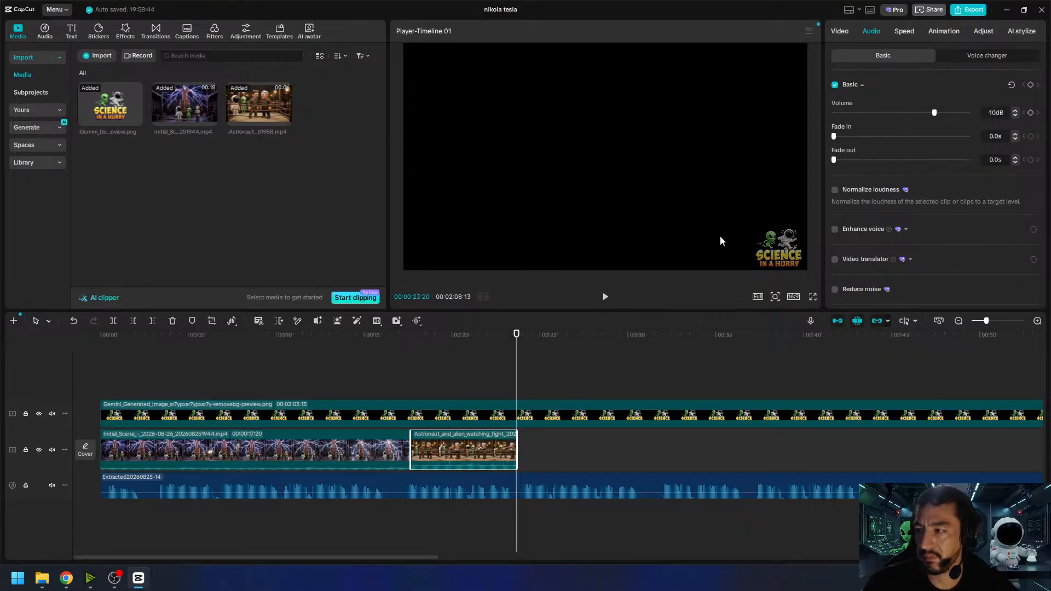
left_click(406, 338)
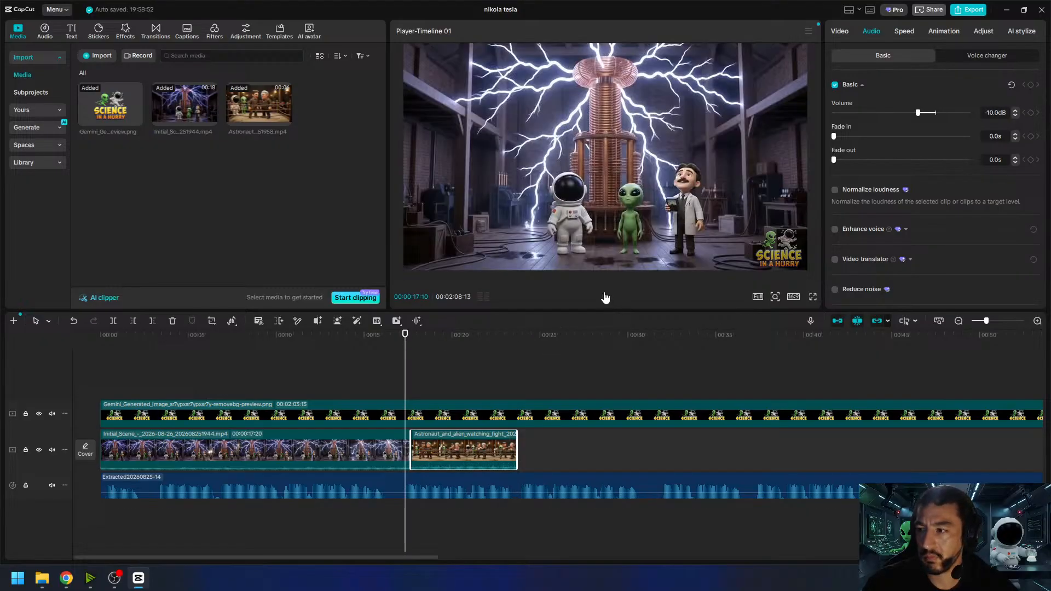
left_click(606, 297)
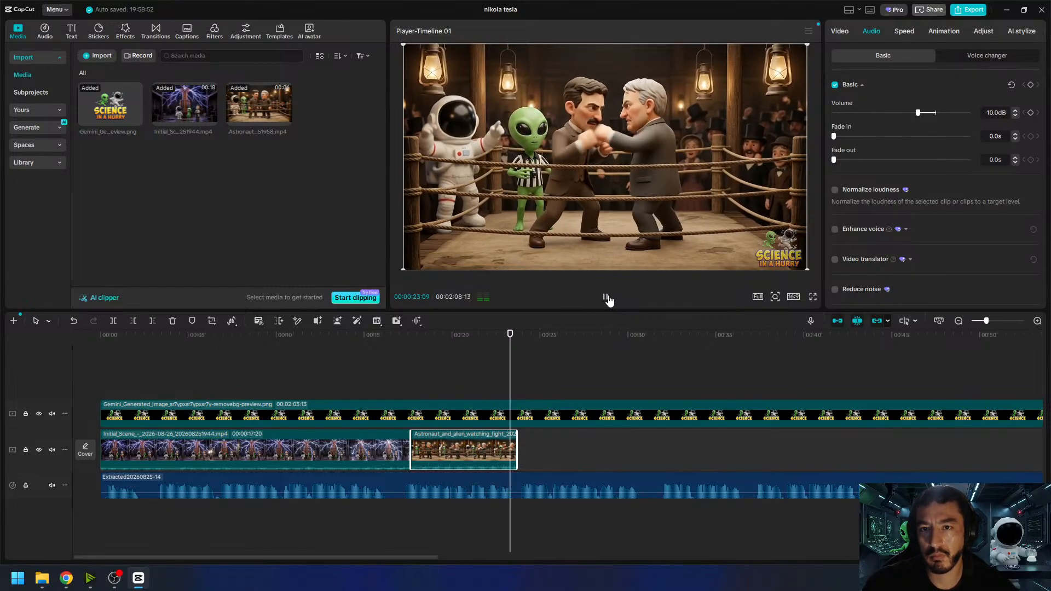
left_click(398, 356)
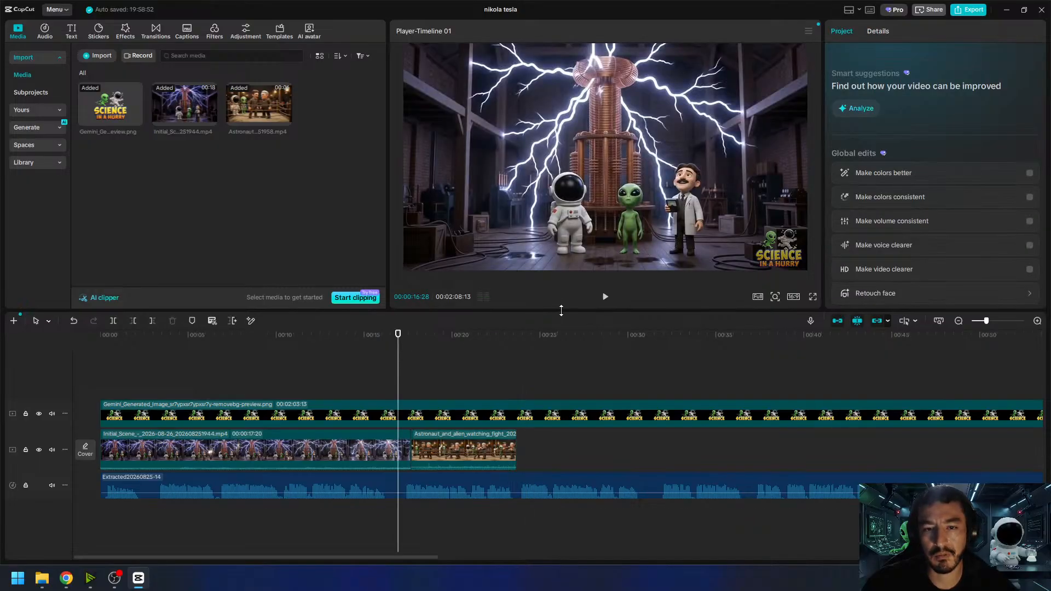
left_click(605, 298)
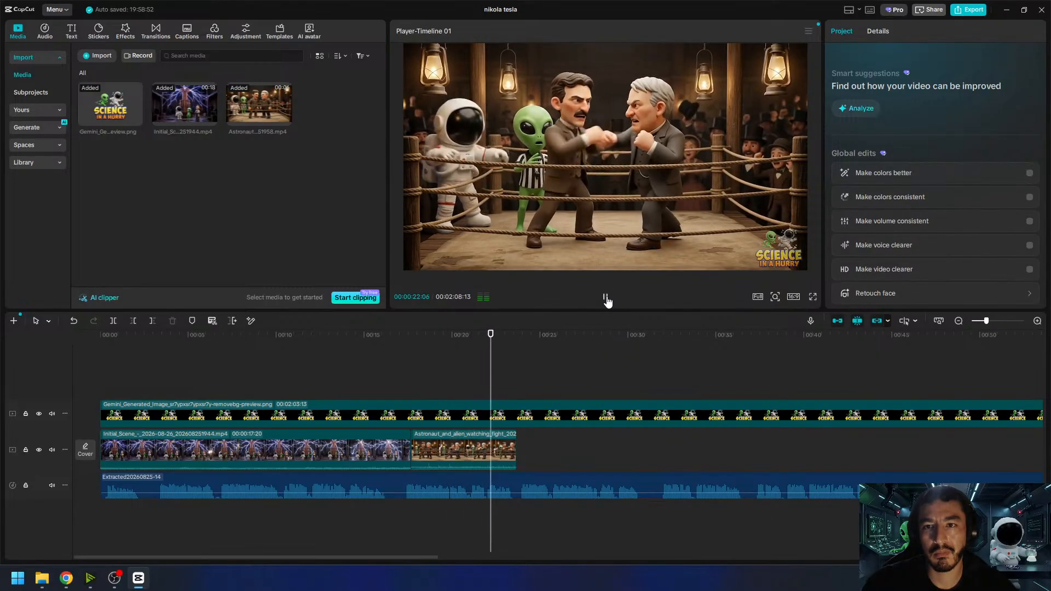
left_click(606, 299)
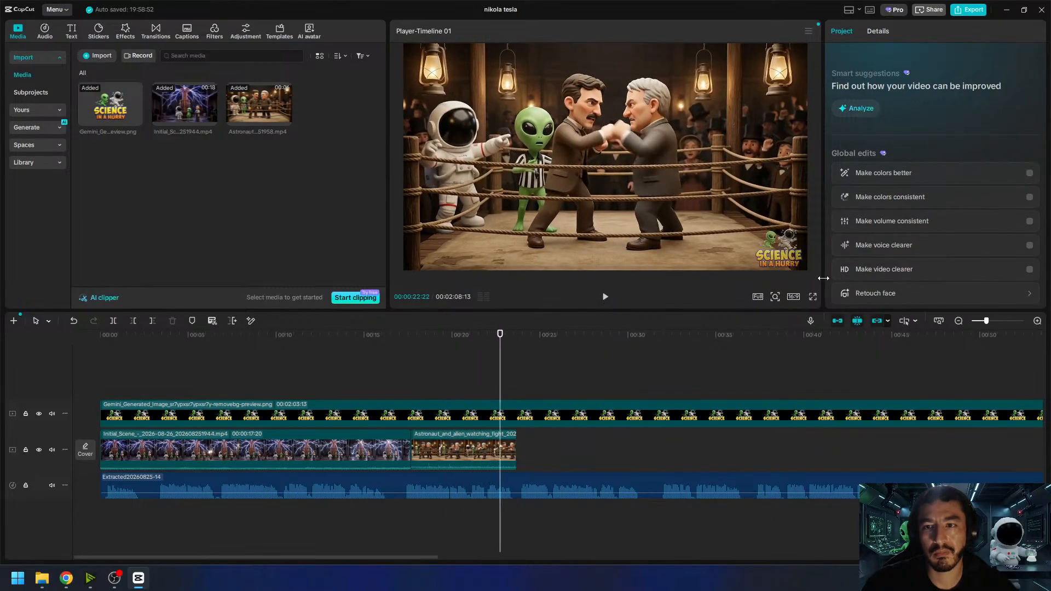
- Set the boxing clip's volume to -15 dB and play the transition into it again
left_click(465, 433)
left_click(871, 33)
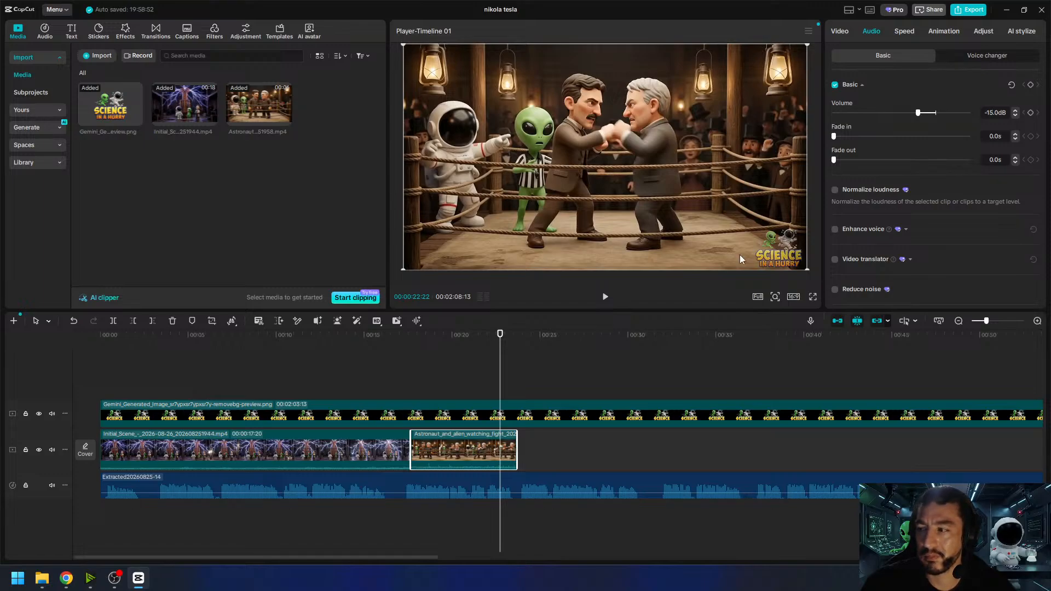
left_click(393, 344)
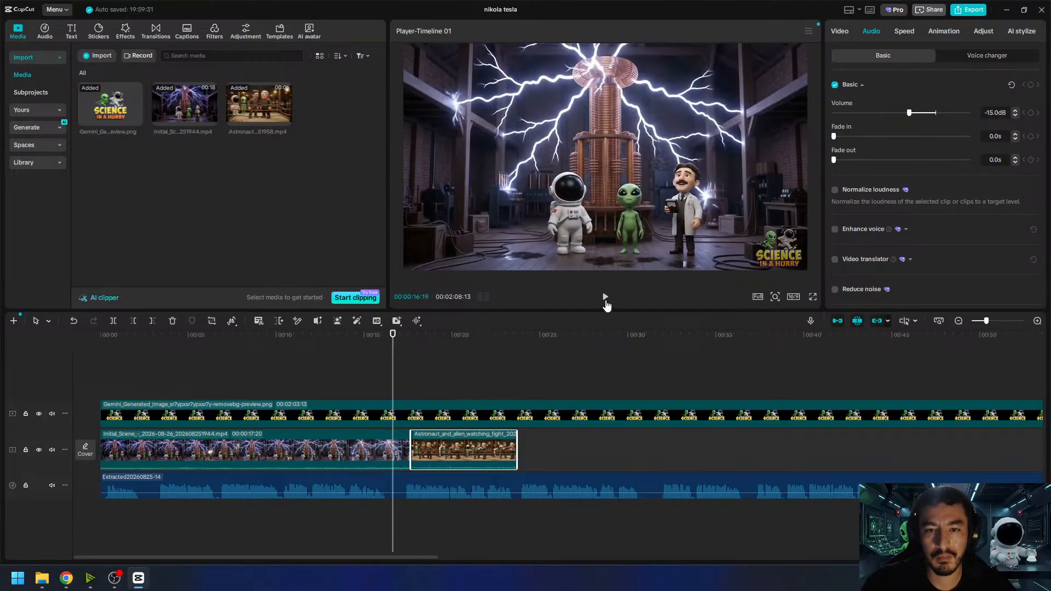
left_click(606, 299)
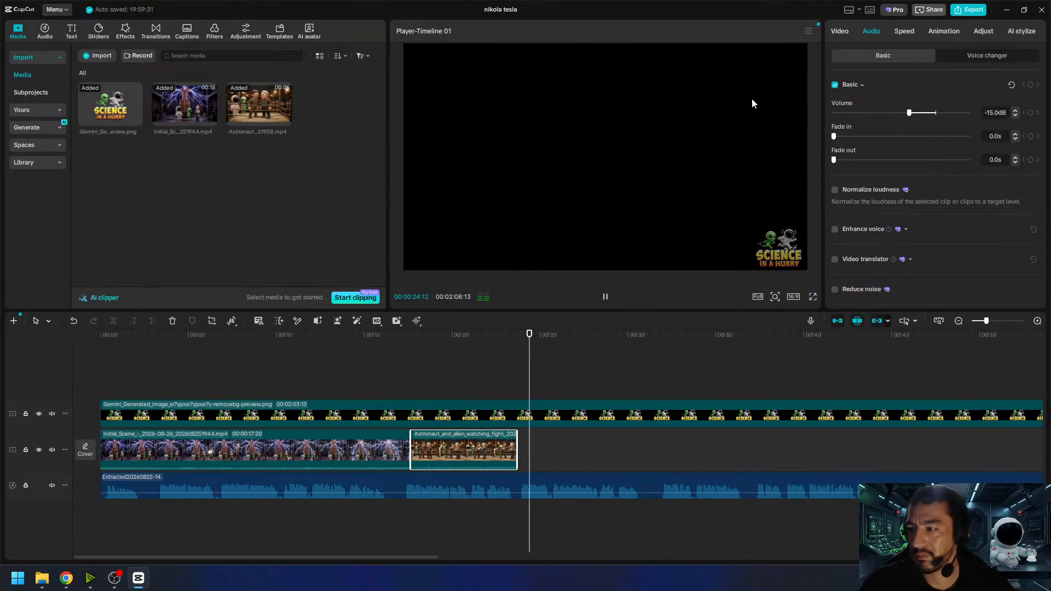
left_click(405, 338)
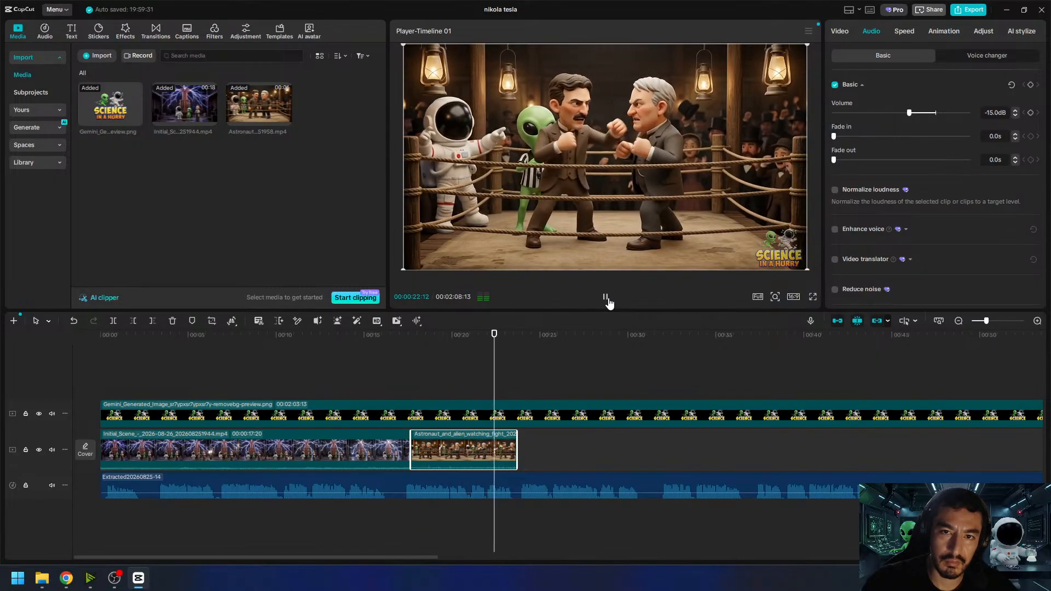
left_click(606, 298)
- Play the narration from the end of the boxing clip, then return the playhead to the clip's end
left_click(544, 345)
key("Up")
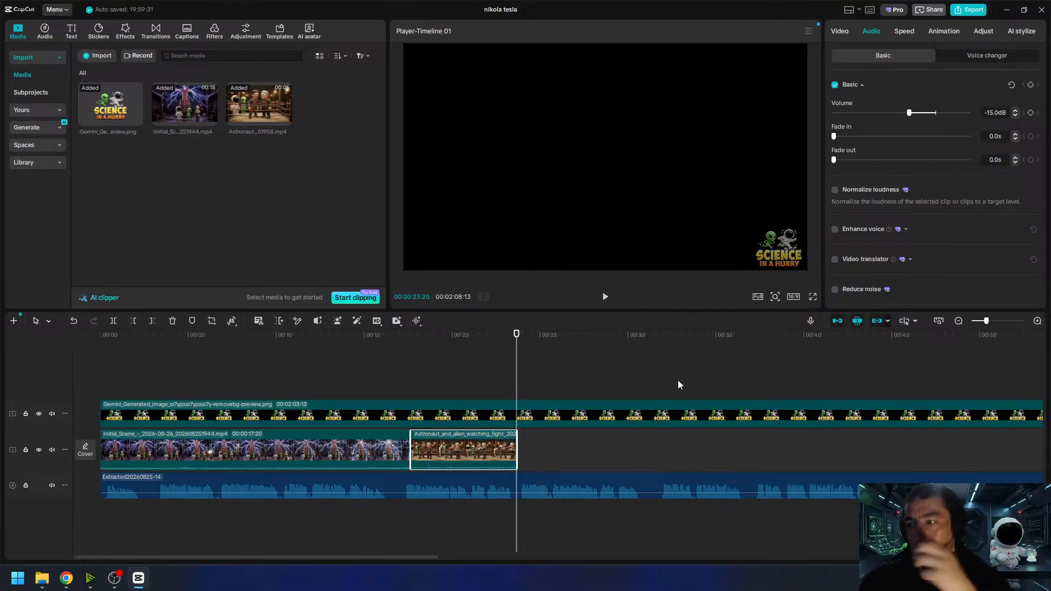
left_click_drag(410, 558, 441, 558)
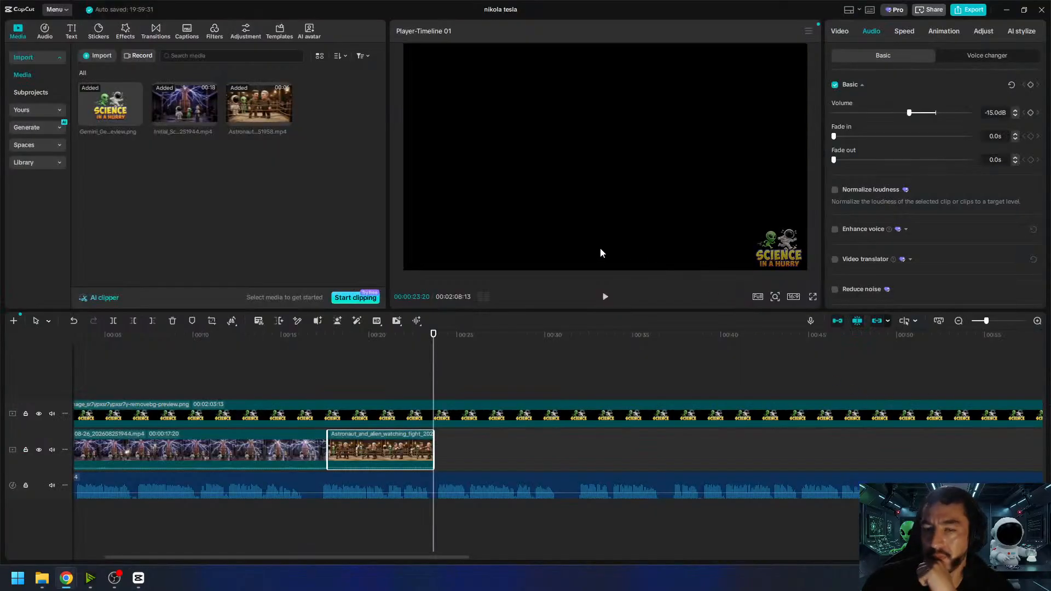
left_click(606, 298)
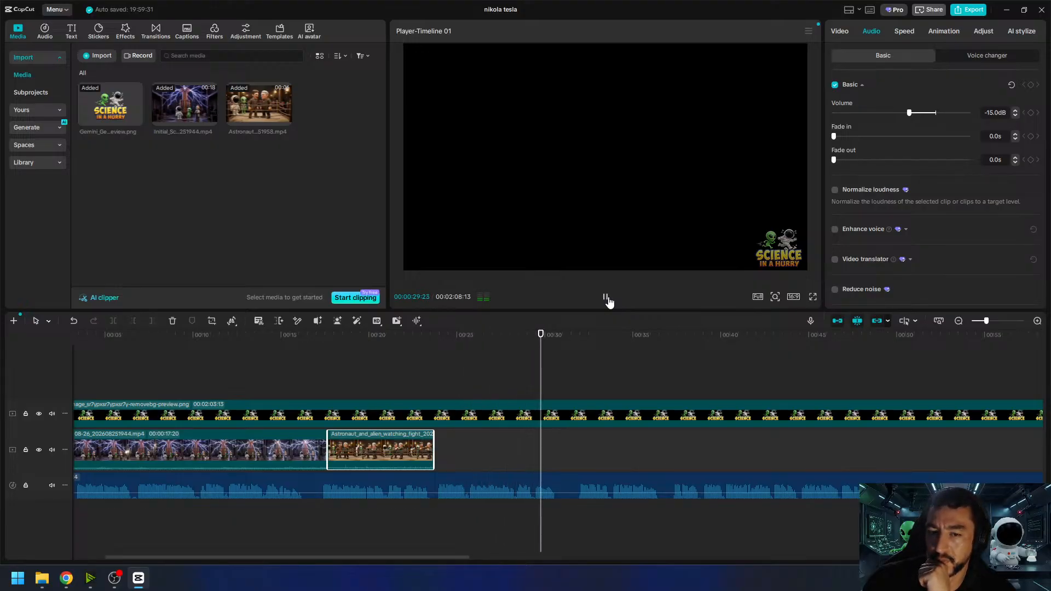
left_click(605, 299)
left_click_drag(445, 345, 433, 349)
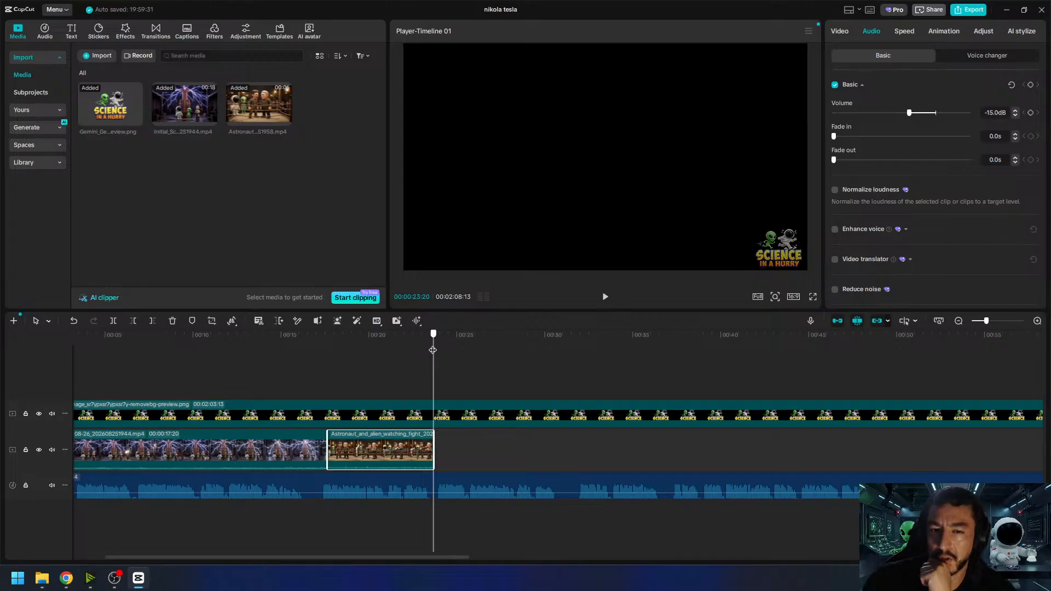
mouse_move(433, 349)
left_mouse_down()
mouse_move(578, 363)
mouse_move(435, 368)
left_mouse_up()
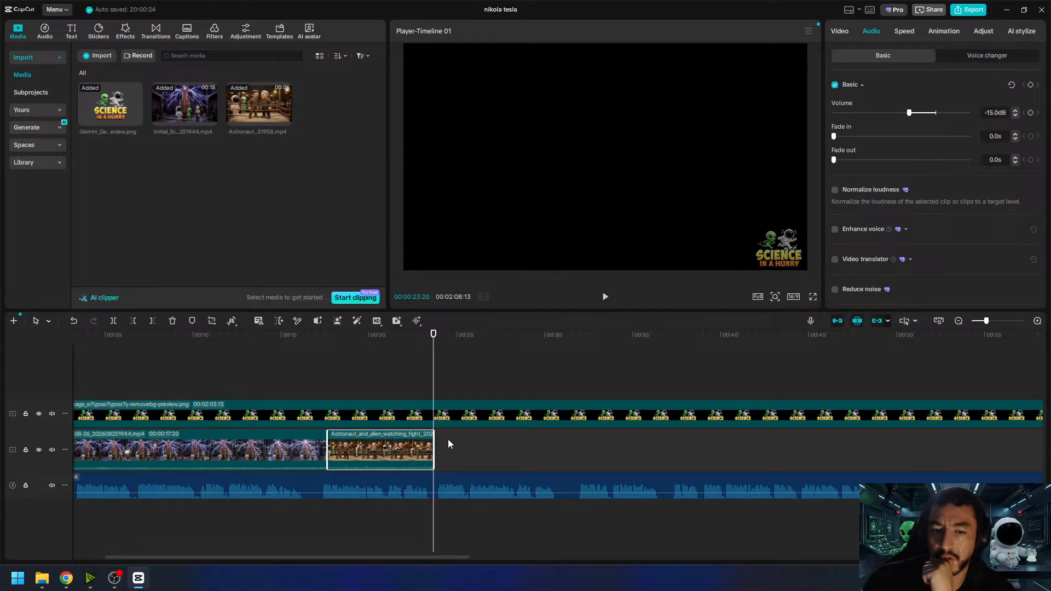
- Gauge the length of the narration passage following the boxing clip by scrubbing across it and replaying it
left_click(313, 450)
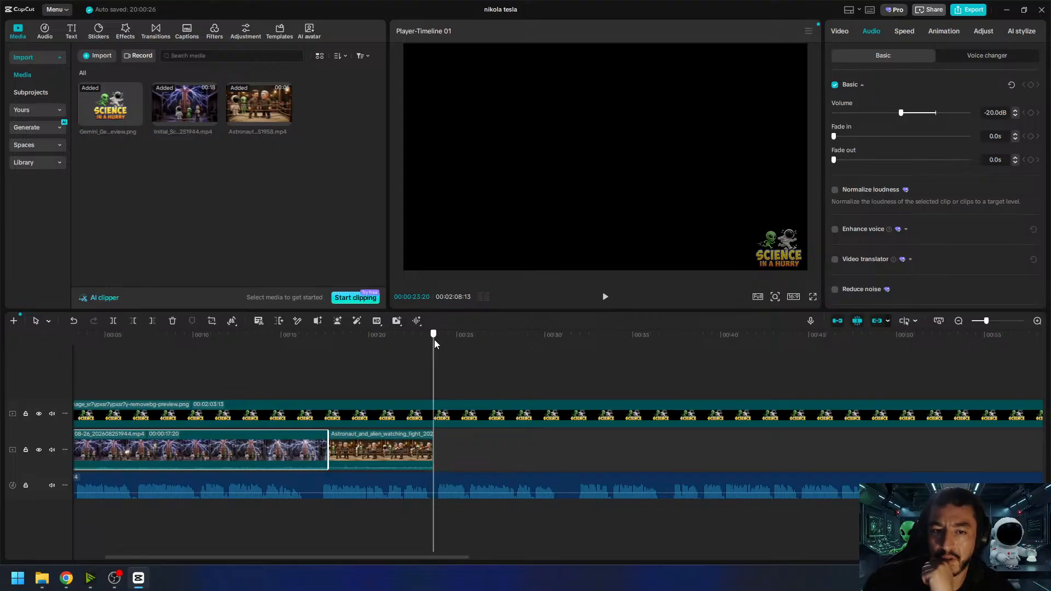
left_click_drag(434, 340, 575, 364)
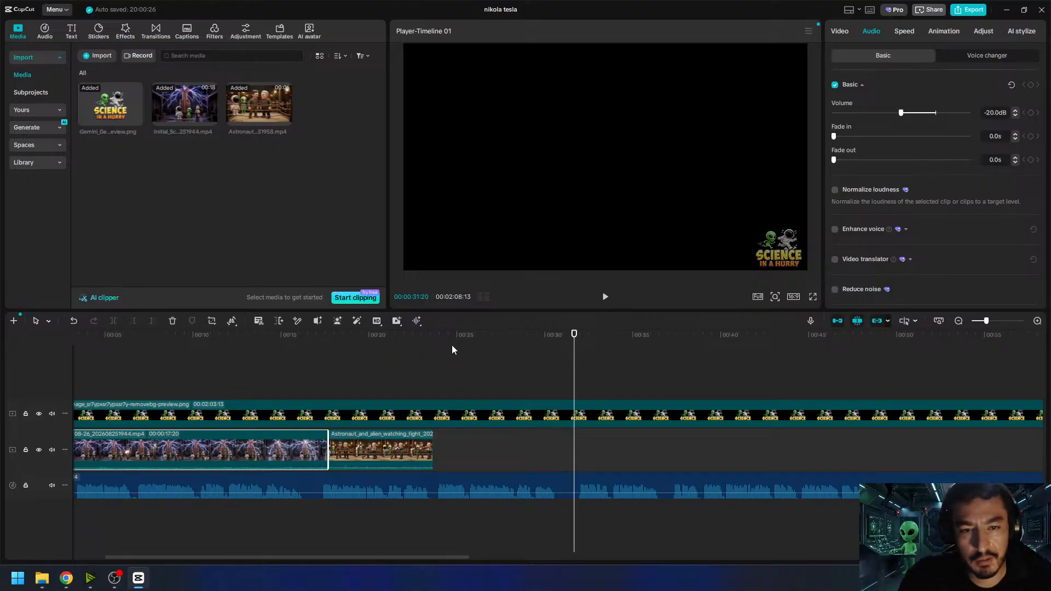
left_click_drag(451, 341, 432, 353)
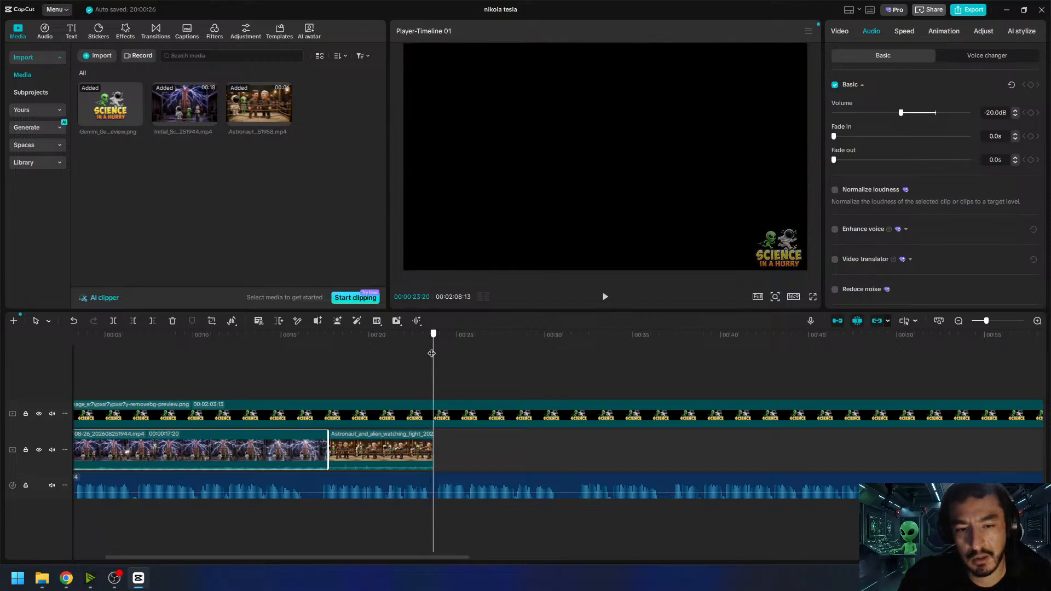
left_click(606, 297)
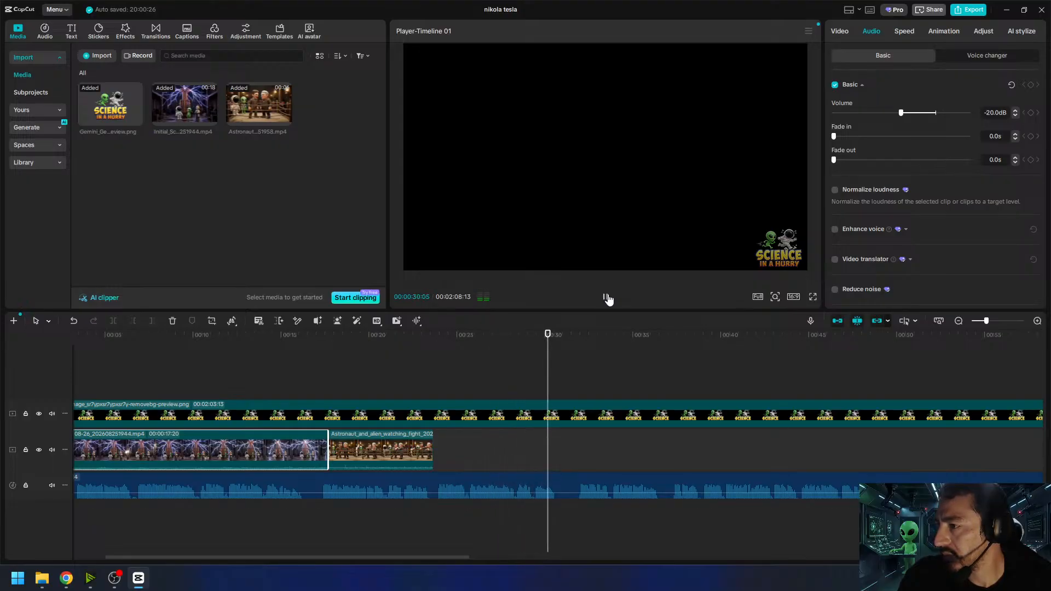
left_click(606, 297)
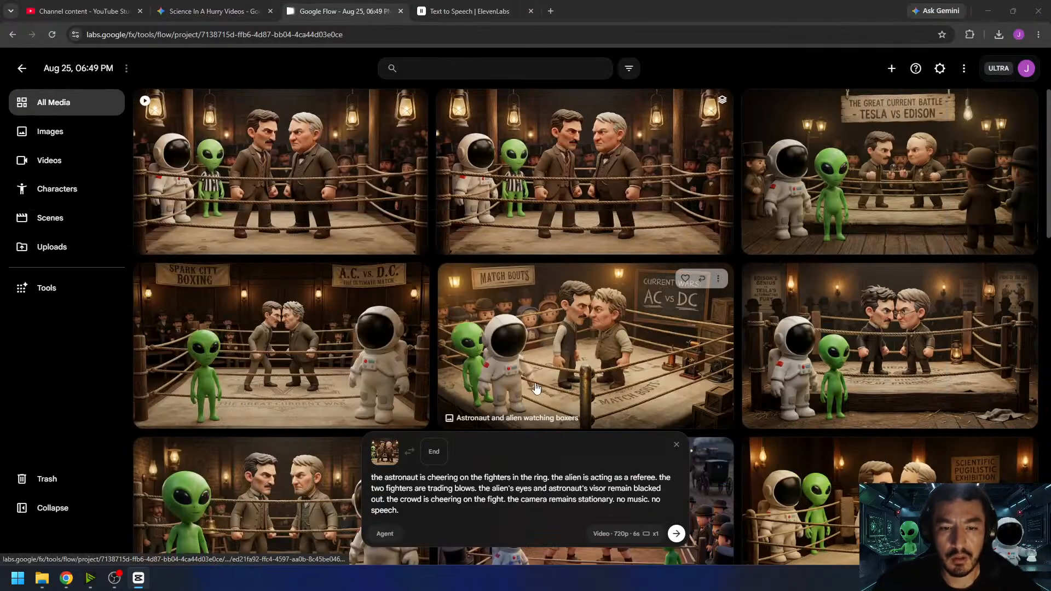
- Switch to Google Flow and reuse the prompt and character references of the "Astronaut and alien observe boxing" image
scroll(579, 324, "down", 6)
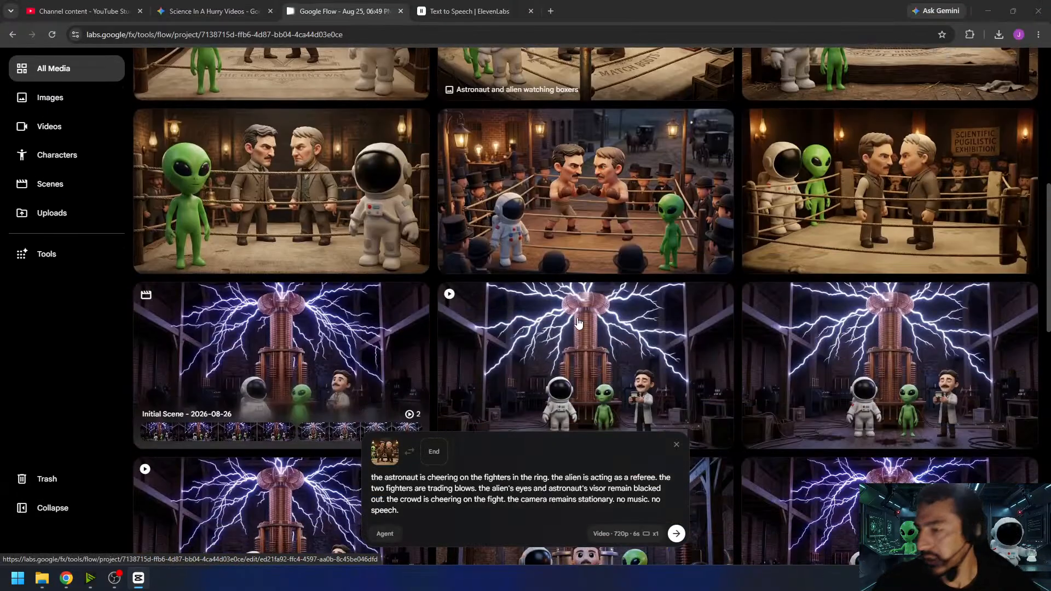
scroll(578, 323, "up", 3)
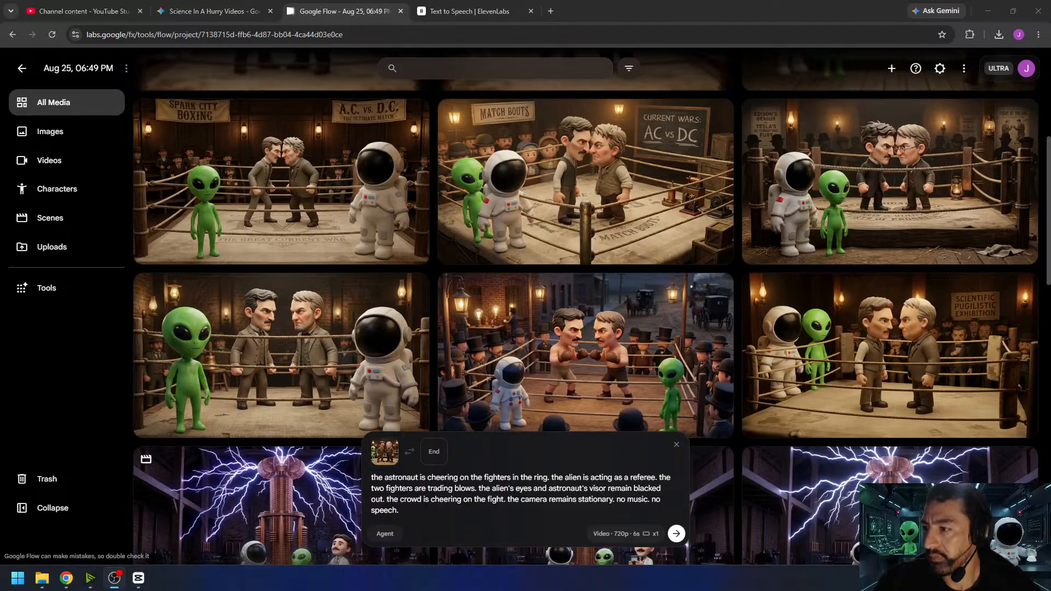
mouse_move(975, 401)
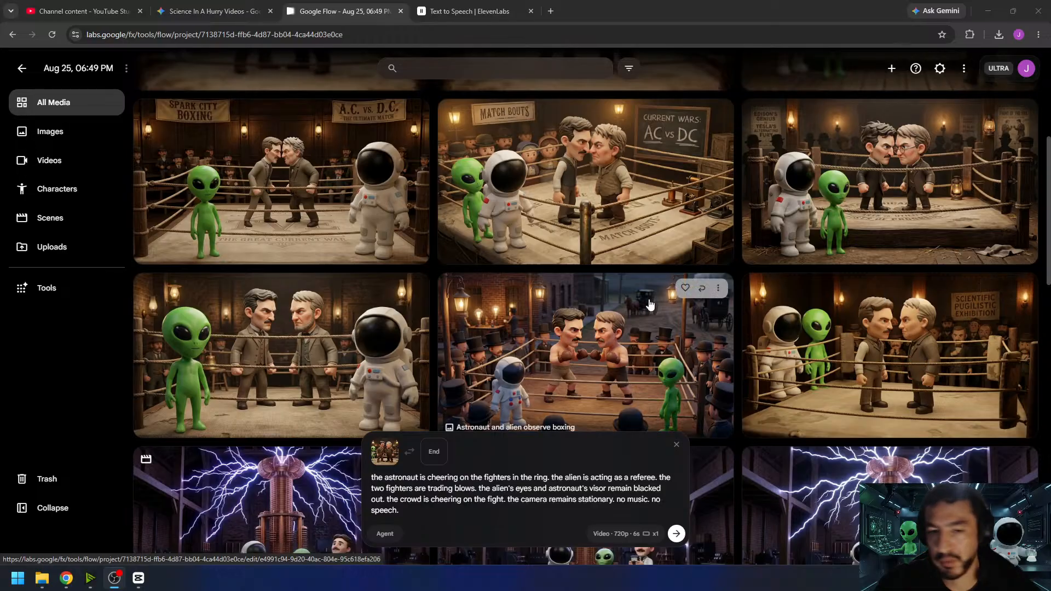
left_click(701, 290)
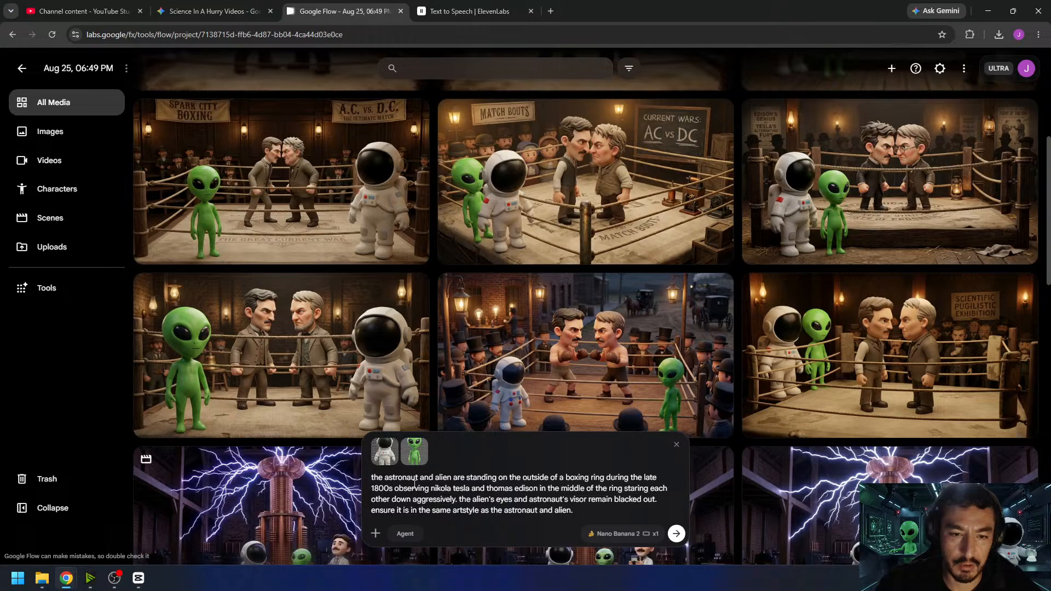
- Replace the boxing ring description in the image prompt with "touring a modern day green energy power plant"
left_click_drag(467, 479, 466, 502)
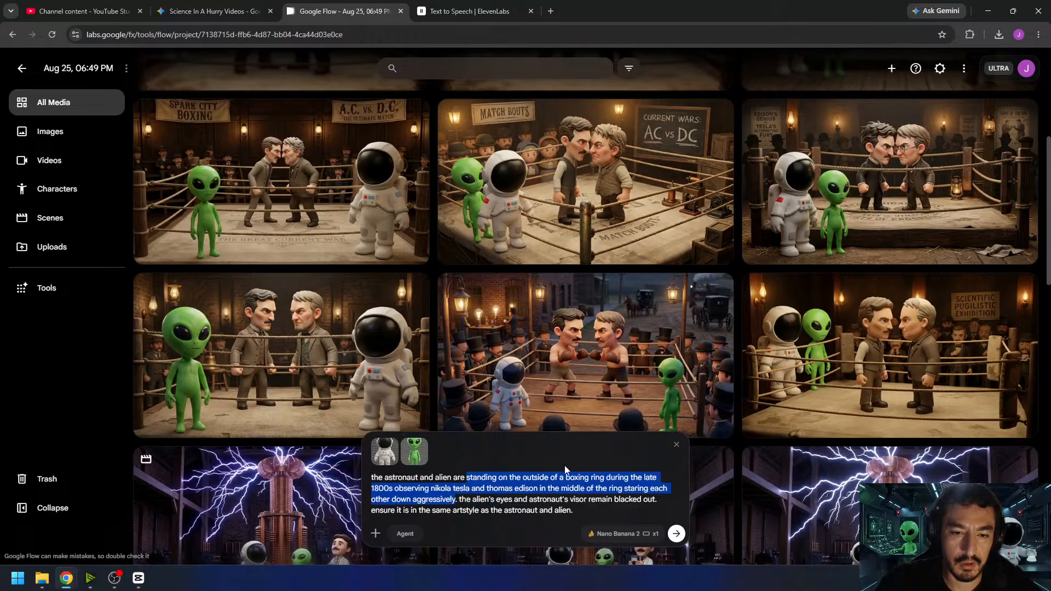
type("touring a modern day")
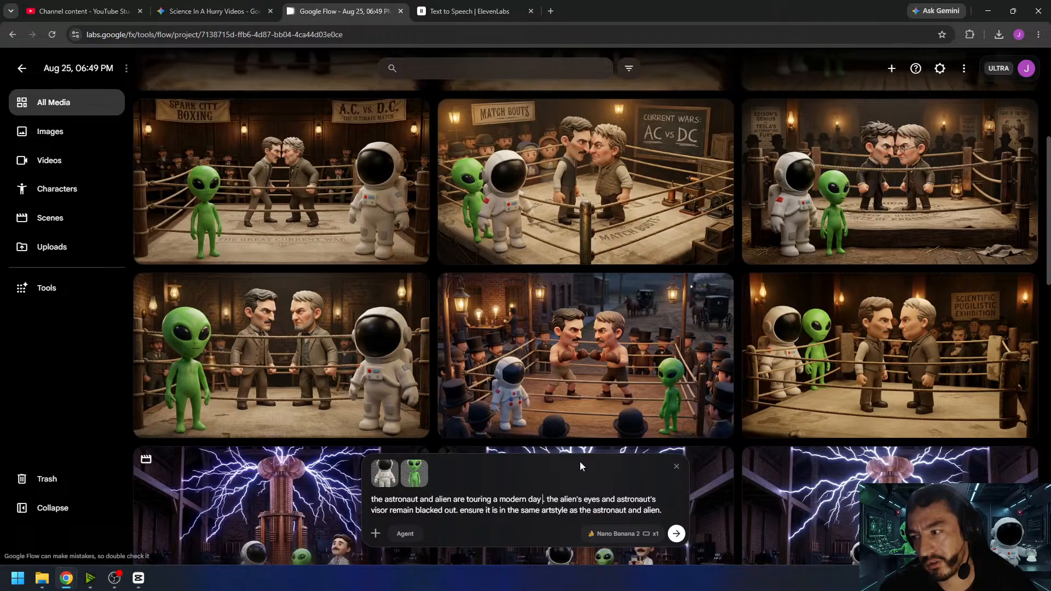
type("green")
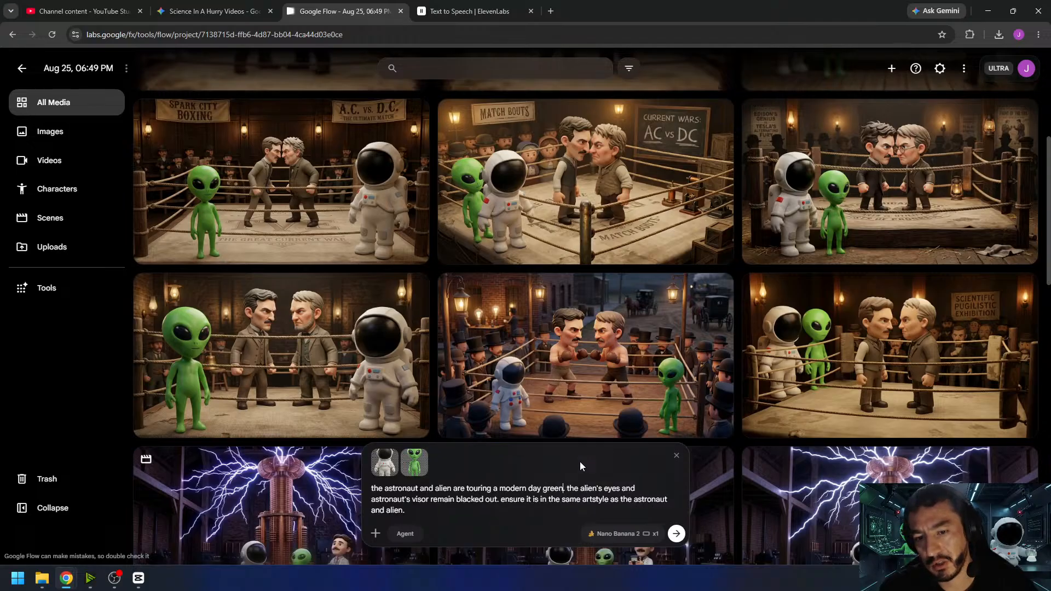
type(" energy")
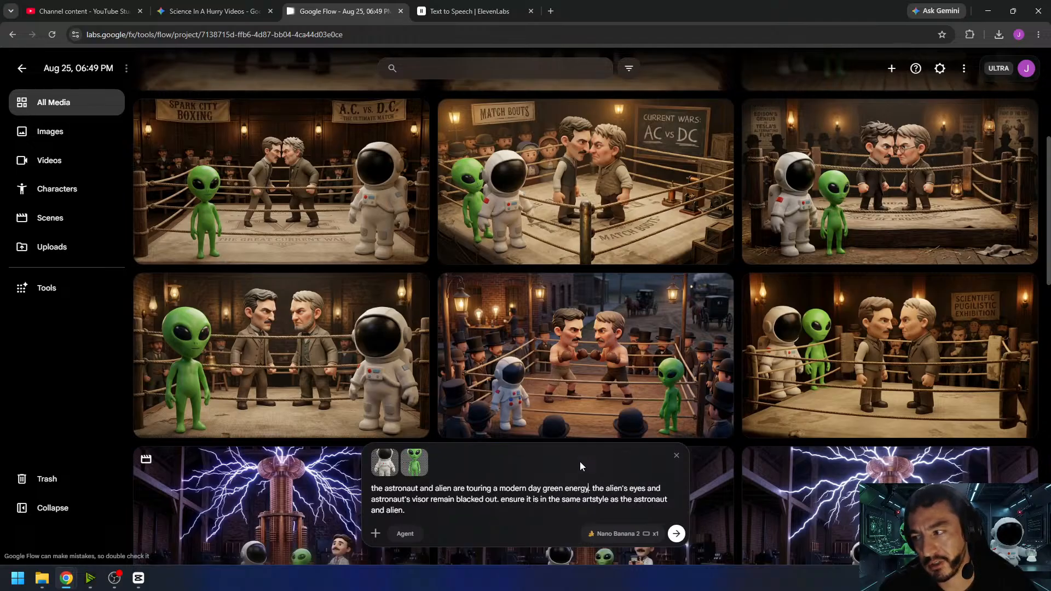
type(" power plan")
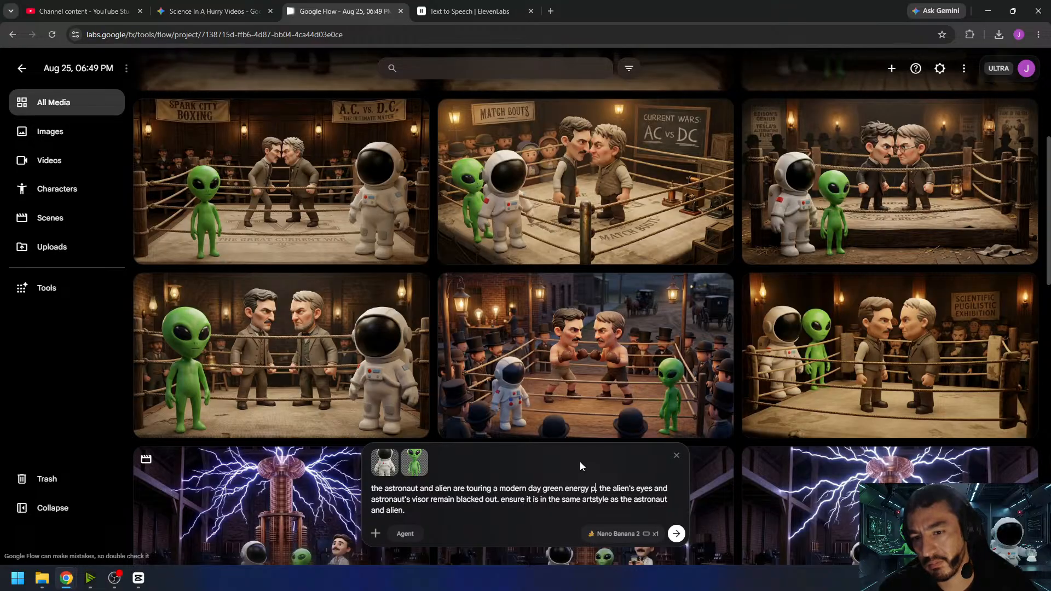
type("t")
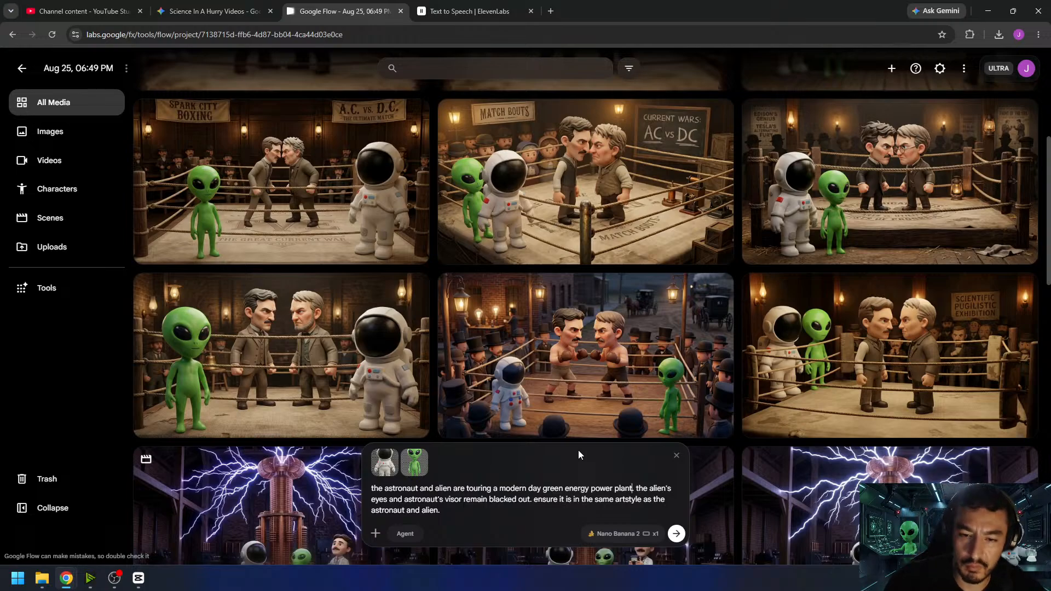
- Set the image output count to x4 and generate the green energy power plant images
left_click(623, 534)
left_click(645, 481)
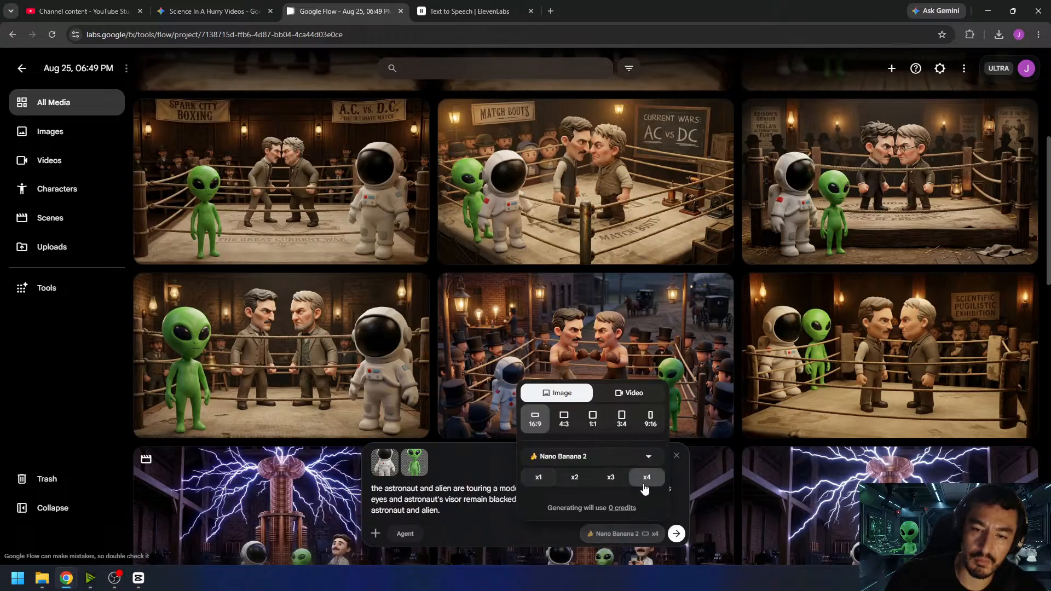
left_click(676, 534)
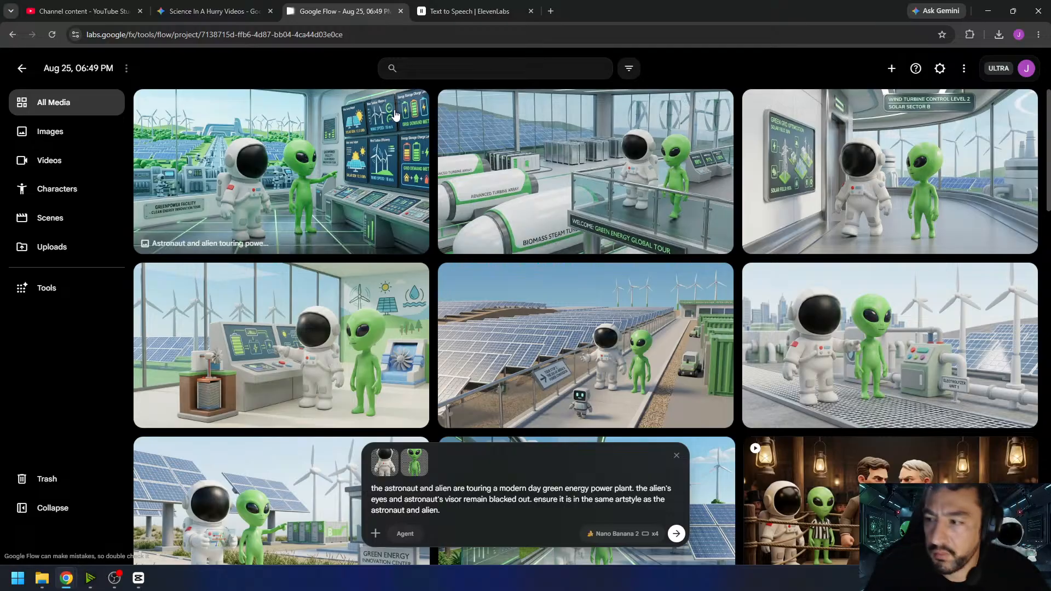
- Look through the generated power plant images and inspect the solar array one with the small robot at full size
scroll(471, 261, "down", 4)
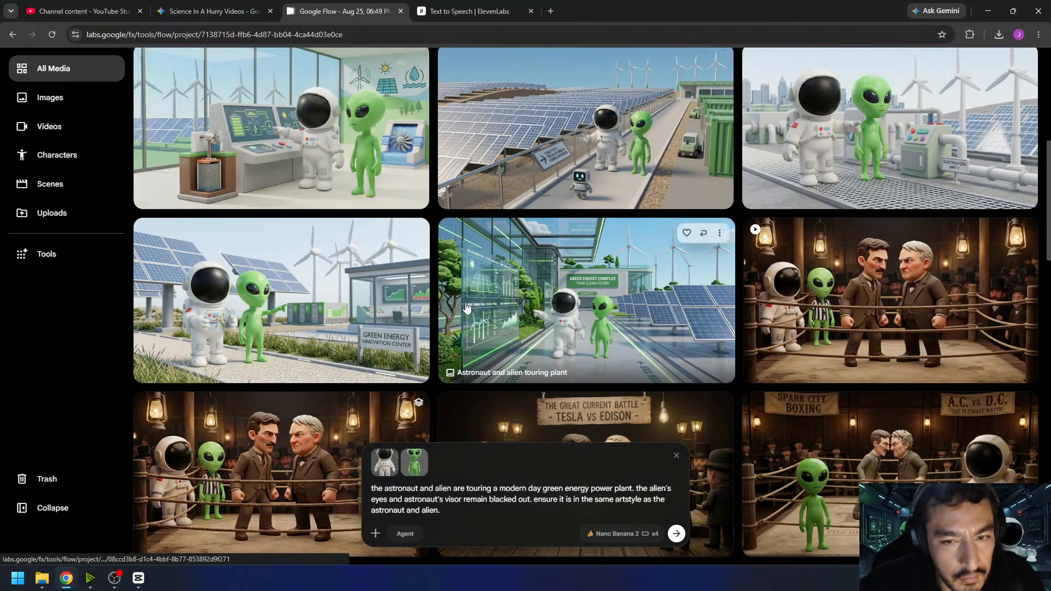
scroll(487, 321, "up", 4)
left_click(488, 323)
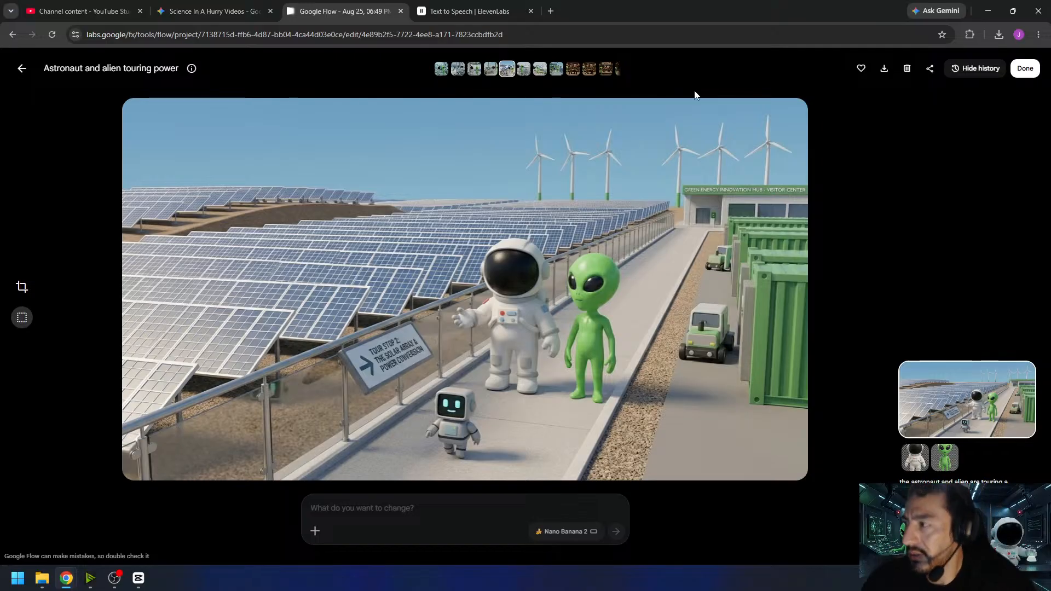
left_click(1016, 71)
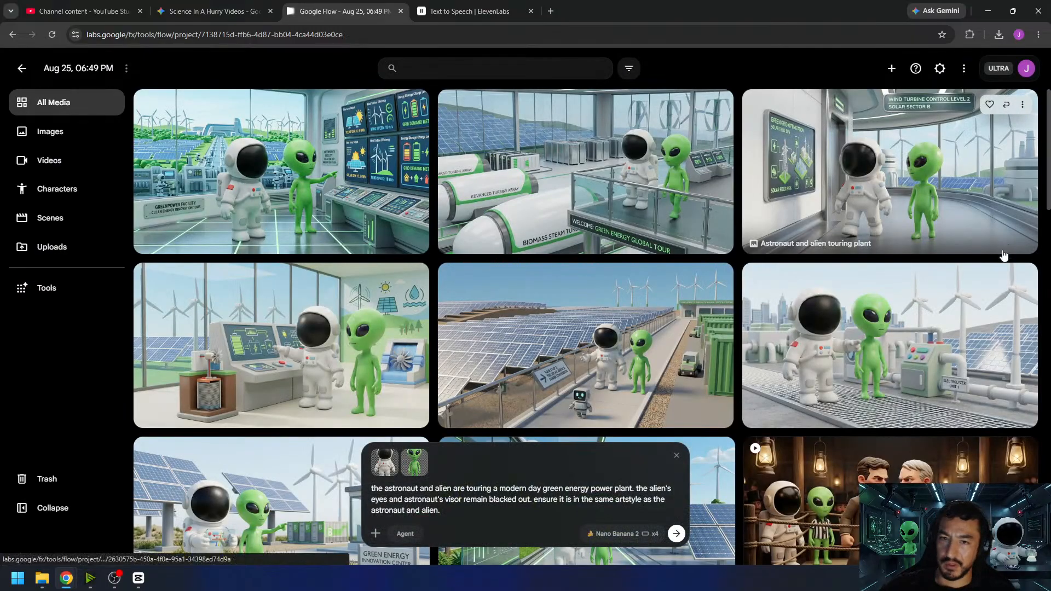
- Set generation to a single 8s, 16:9 Omni Flash video using frames, with the solar array robot image as the start frame
left_click(616, 538)
left_click(624, 392)
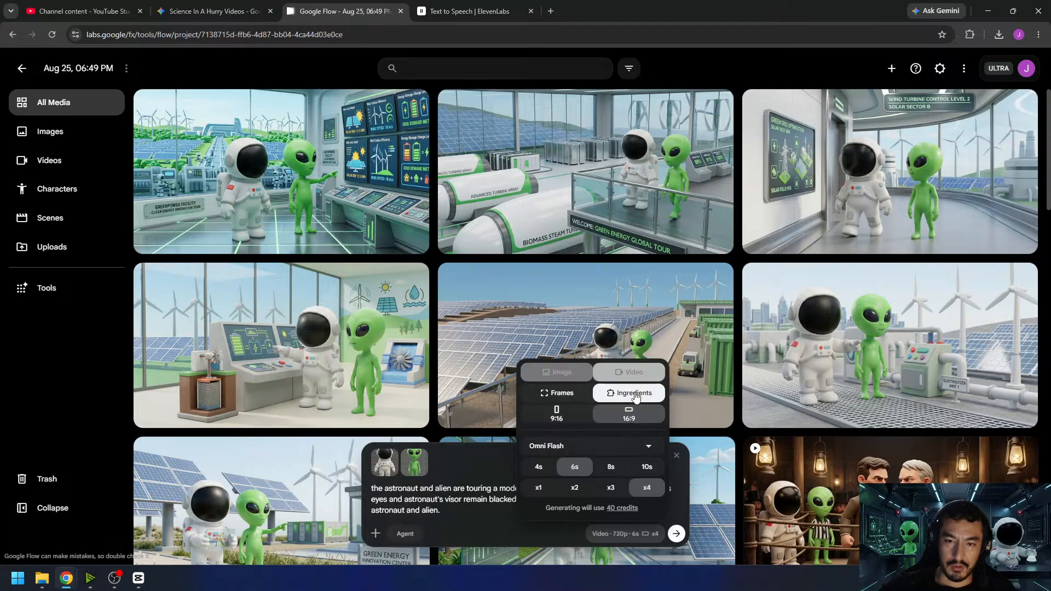
left_click(539, 487)
left_click(558, 392)
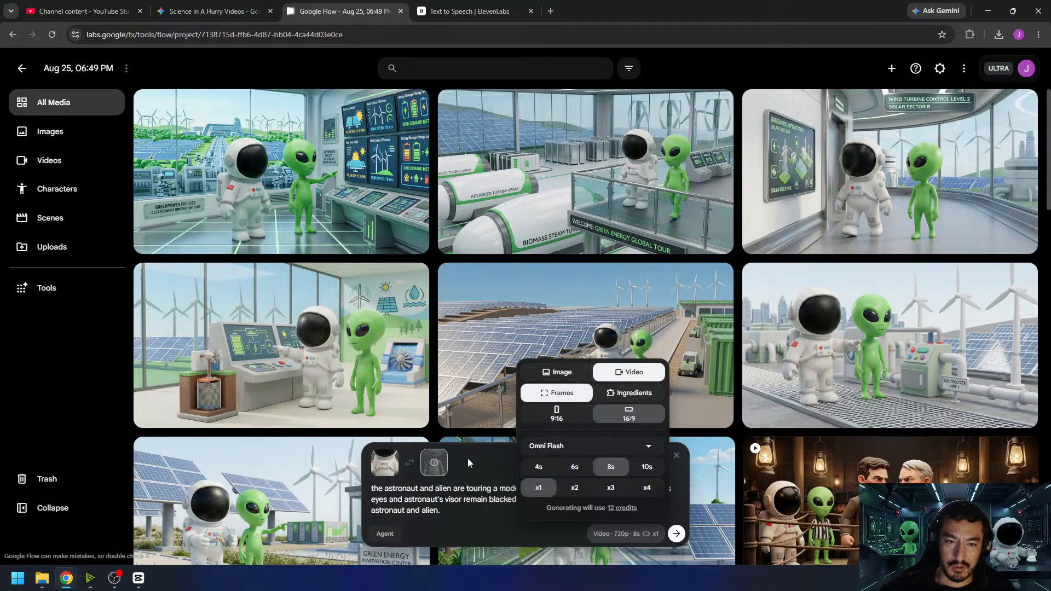
left_click_drag(553, 392, 438, 507)
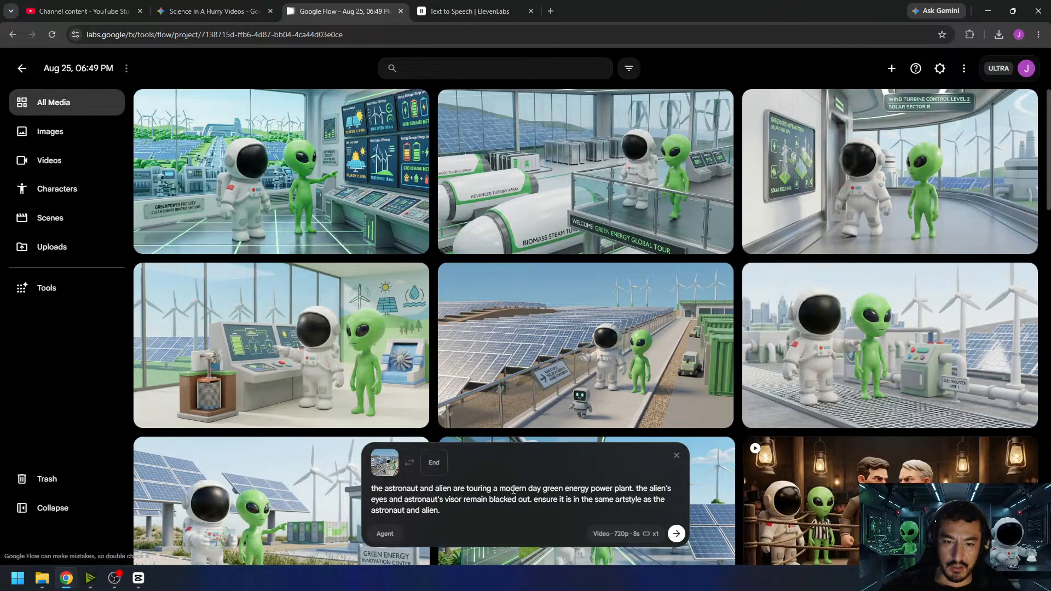
- Add "the little robot tour guide is leading them down the path." to the prompt after the power plant sentence
left_click(633, 488)
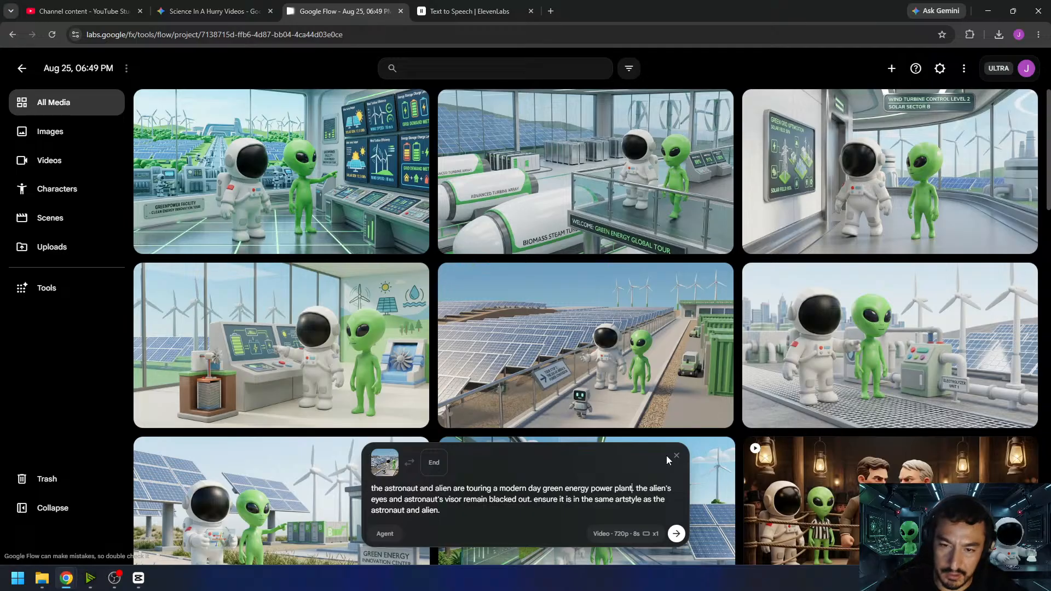
type("the little")
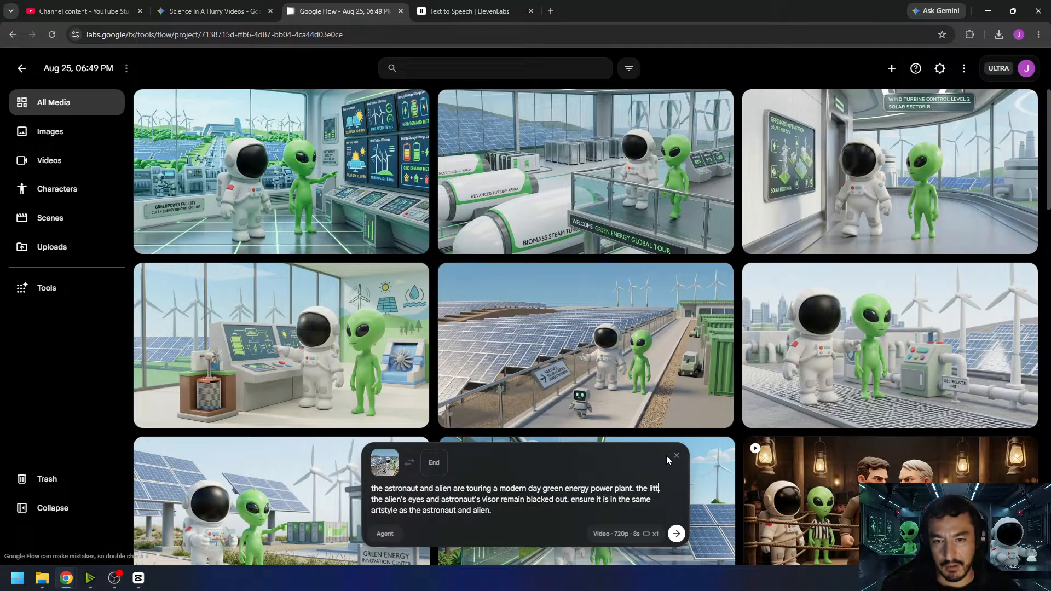
type(" robot to")
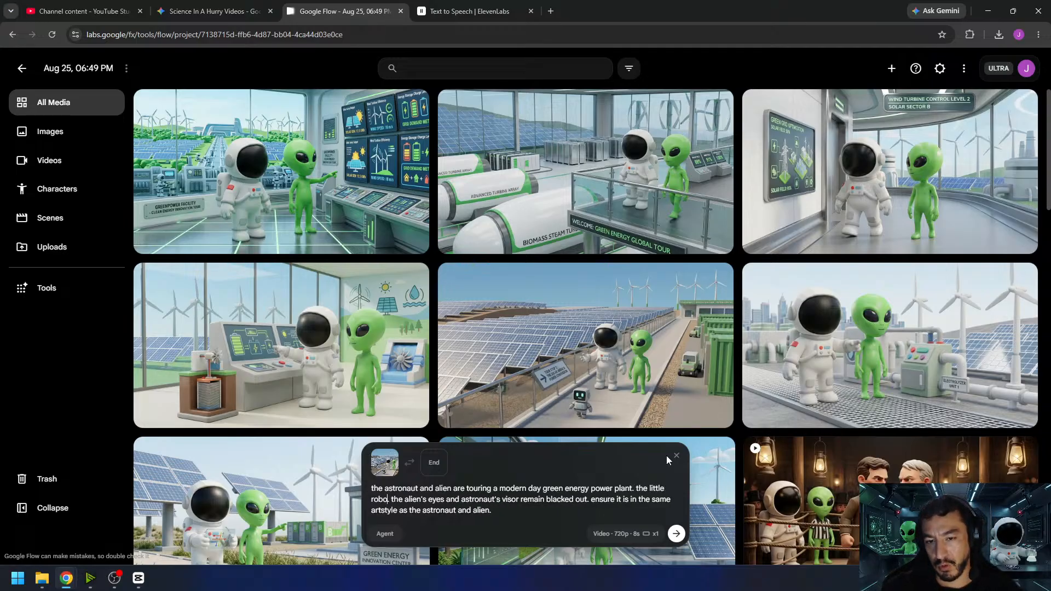
type("ur guide ")
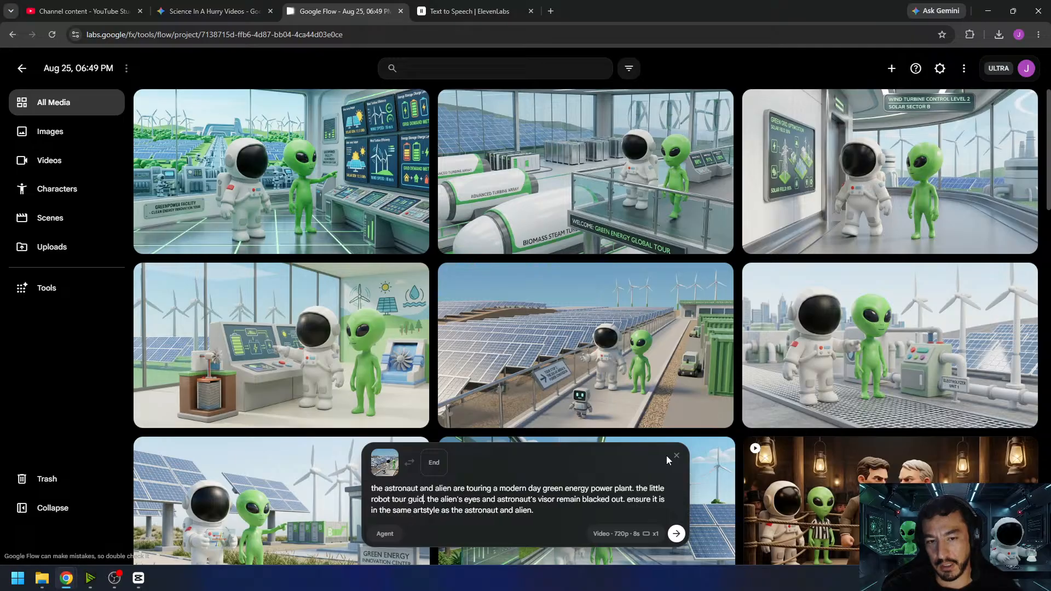
type("is leading them")
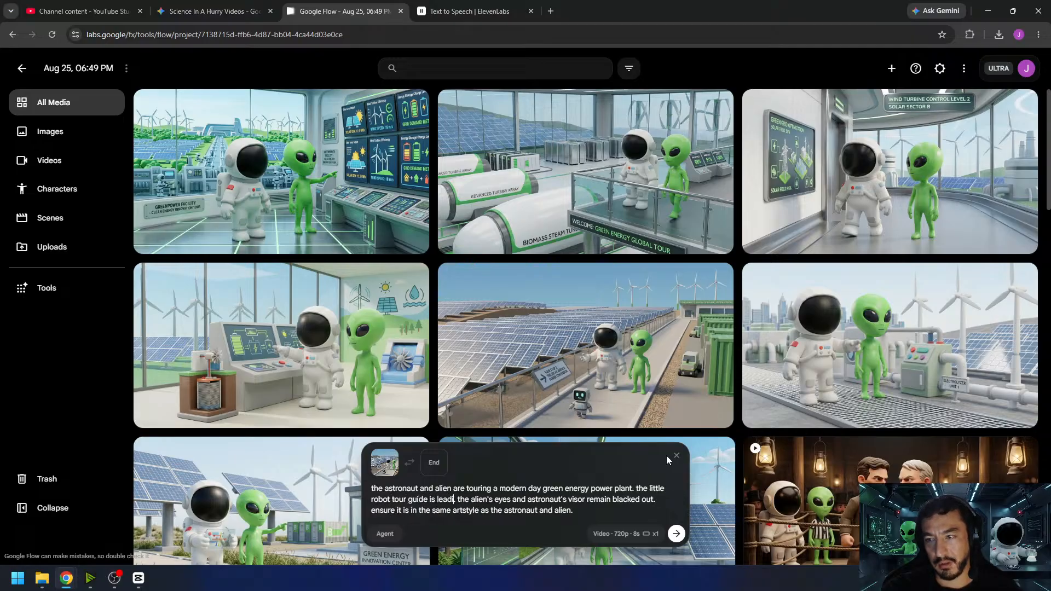
type(" down the path")
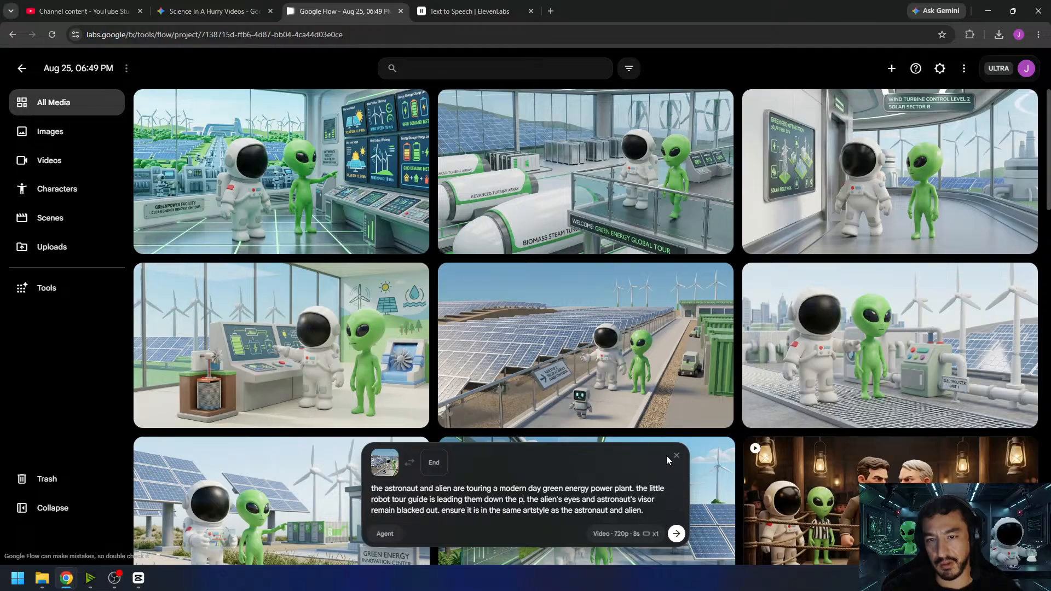
type(".")
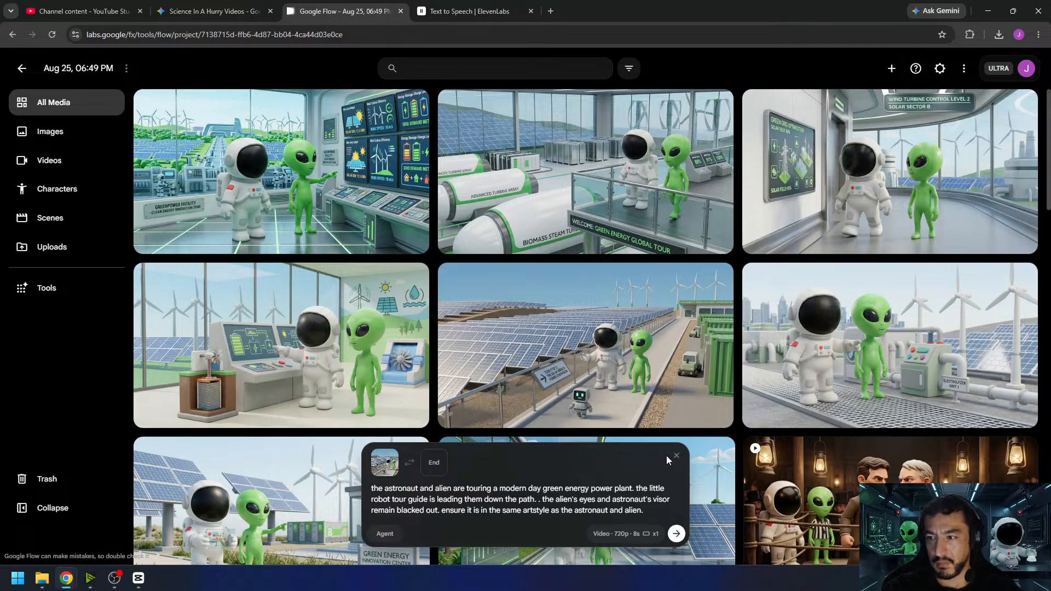
key("BackSpace")
key("BackSpace")
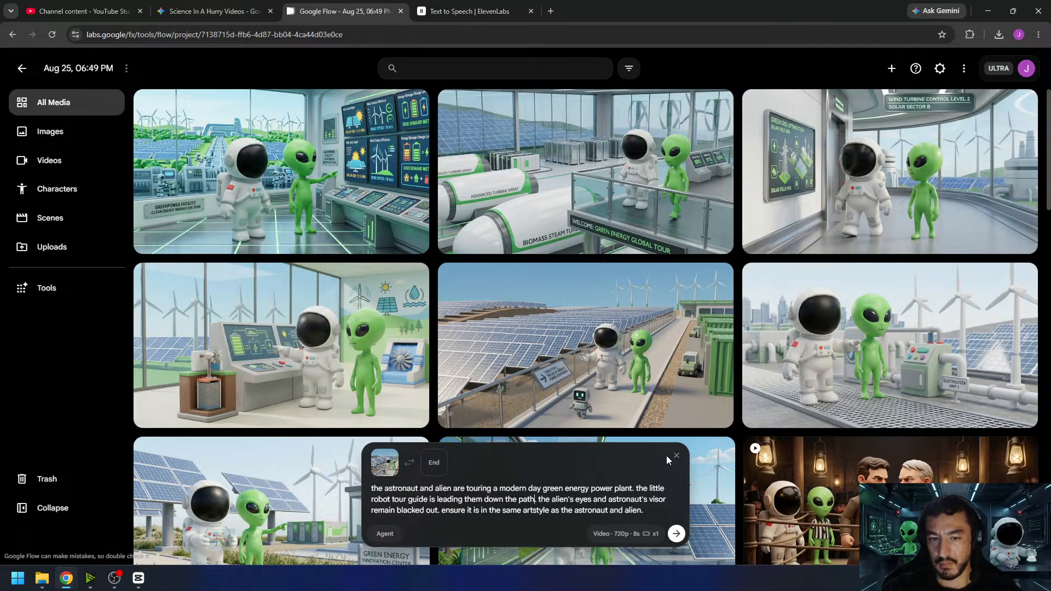
- Remove the sentence about matching the astronaut and alien's artstyle from the prompt and generate the video
left_click_drag(644, 510, 561, 512)
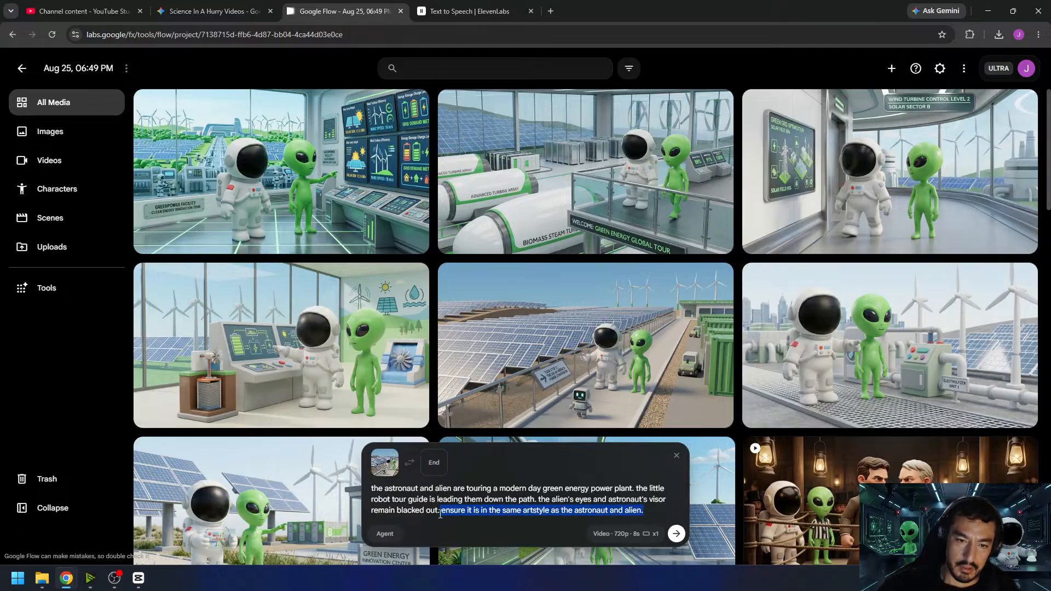
key("BackSpace")
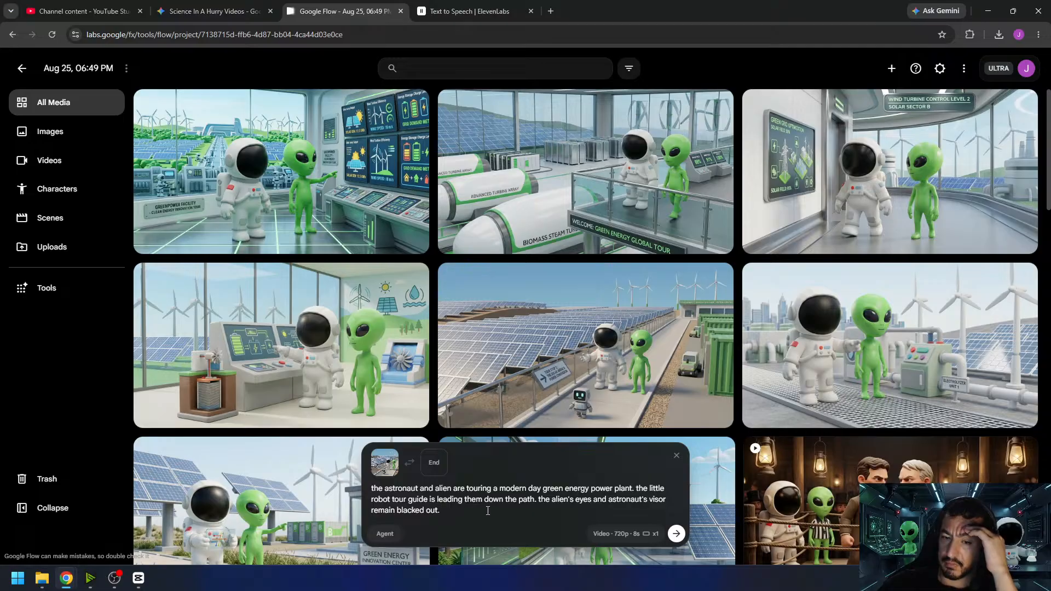
left_click(677, 537)
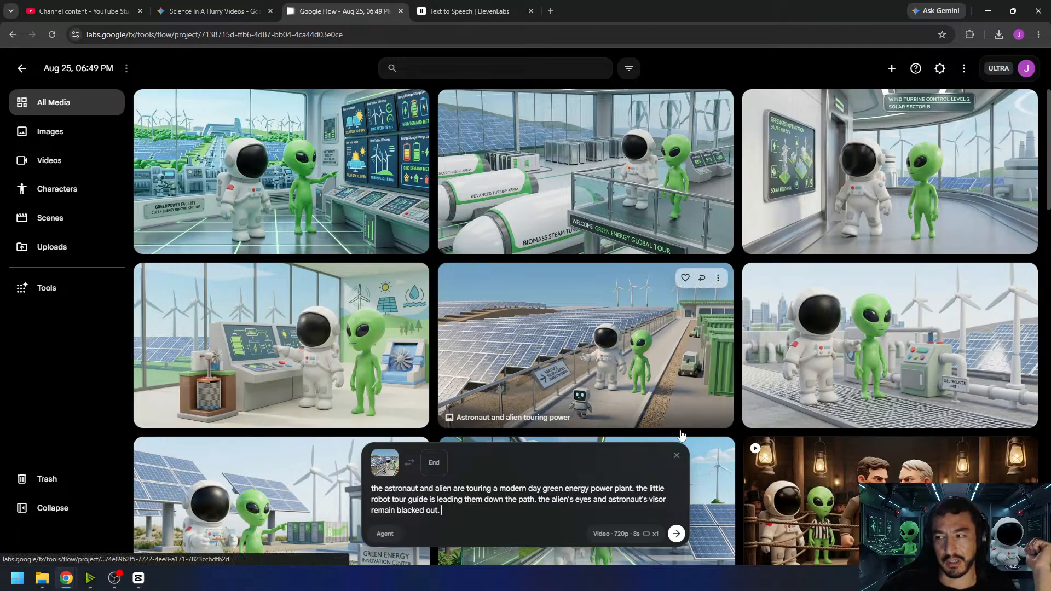
left_click(676, 537)
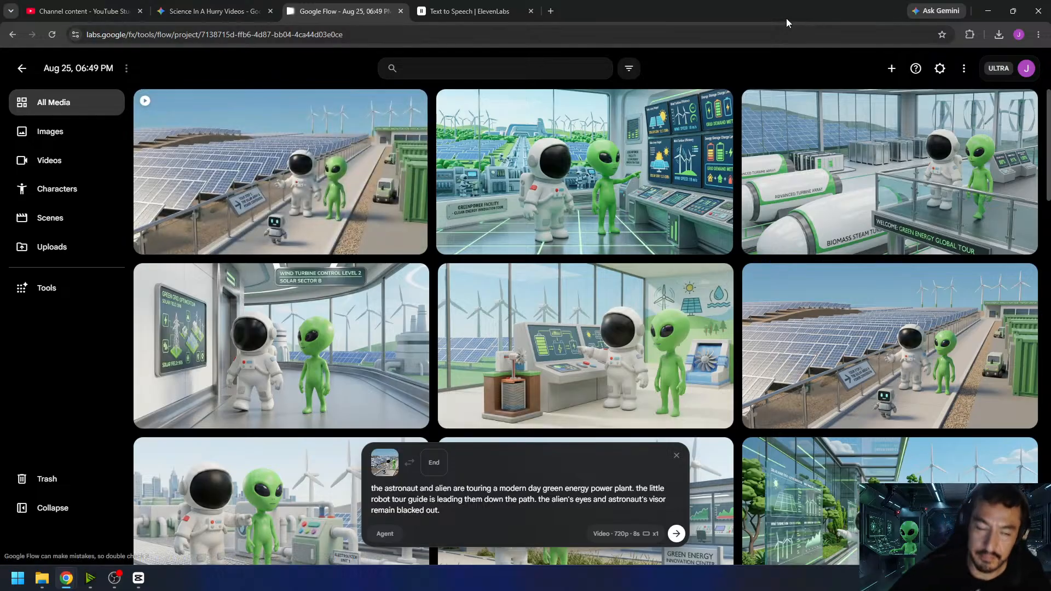
- Preview the generated robot tour clip, then add "no music. no speech." to the end of the prompt and generate the video again
left_click(305, 186)
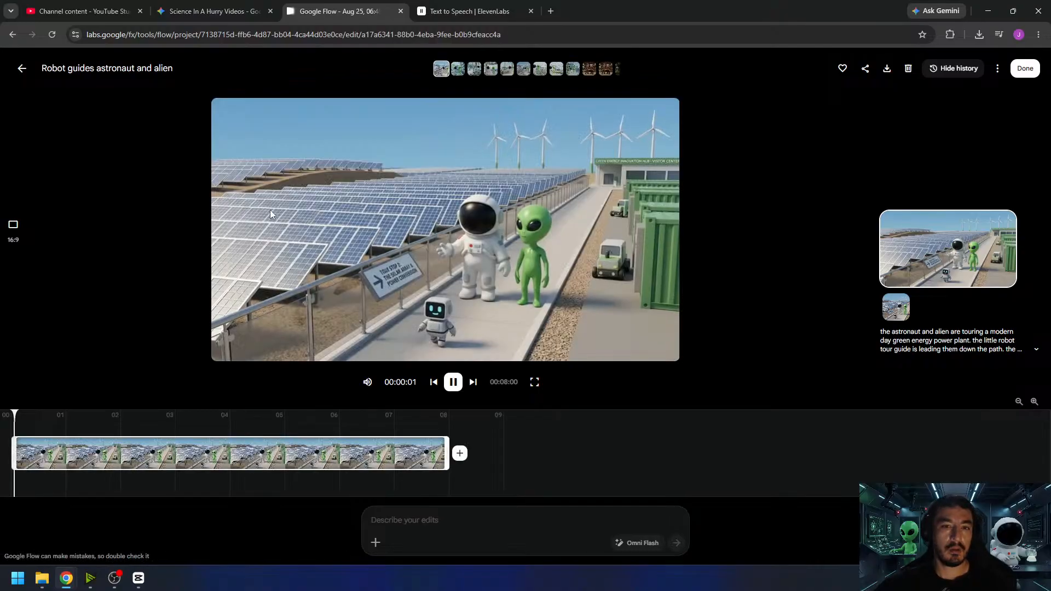
left_click(22, 68)
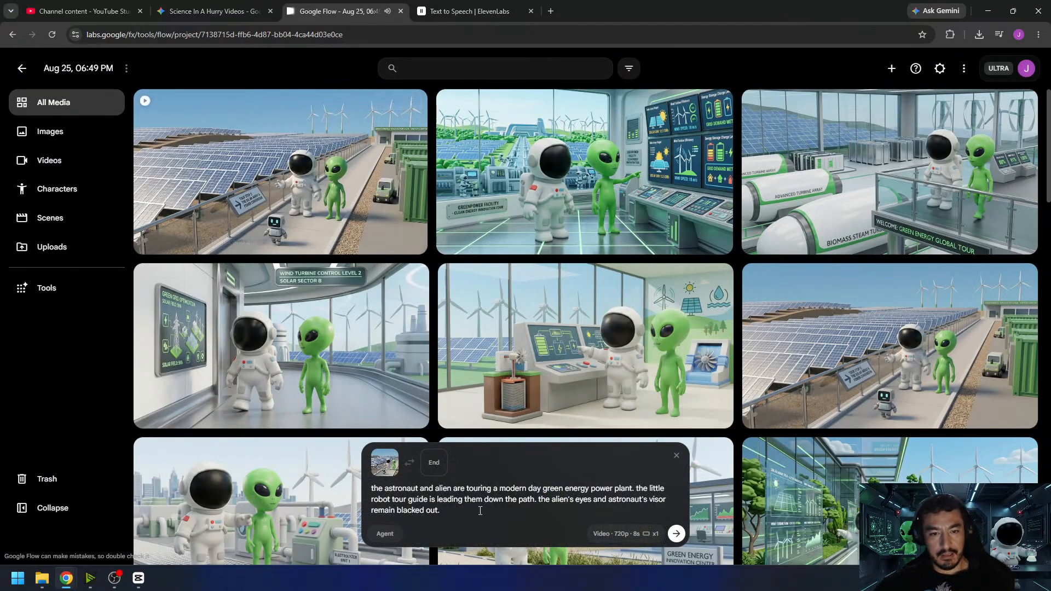
left_click(480, 510)
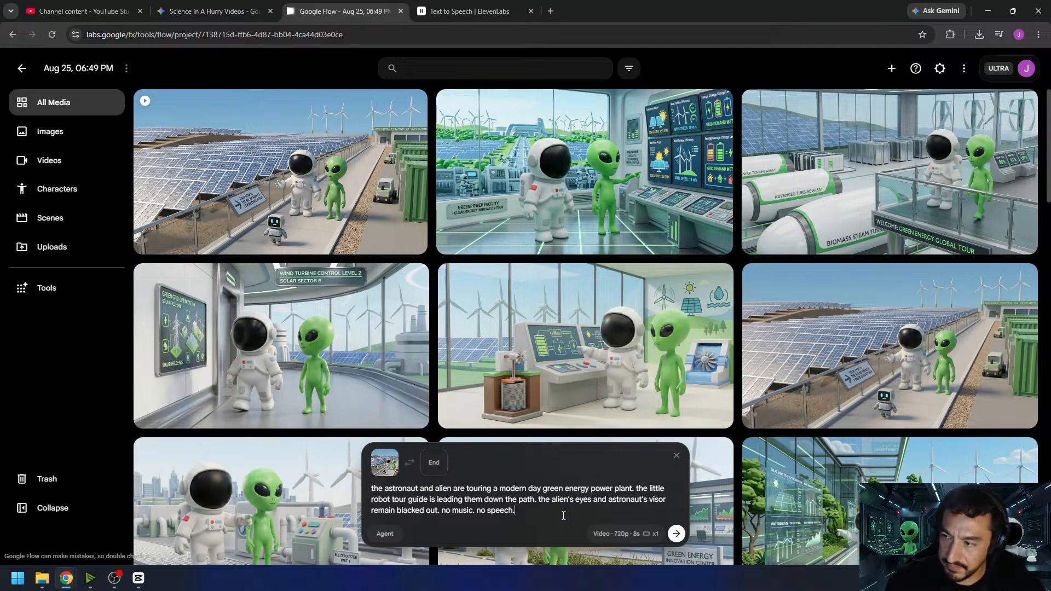
key("Return")
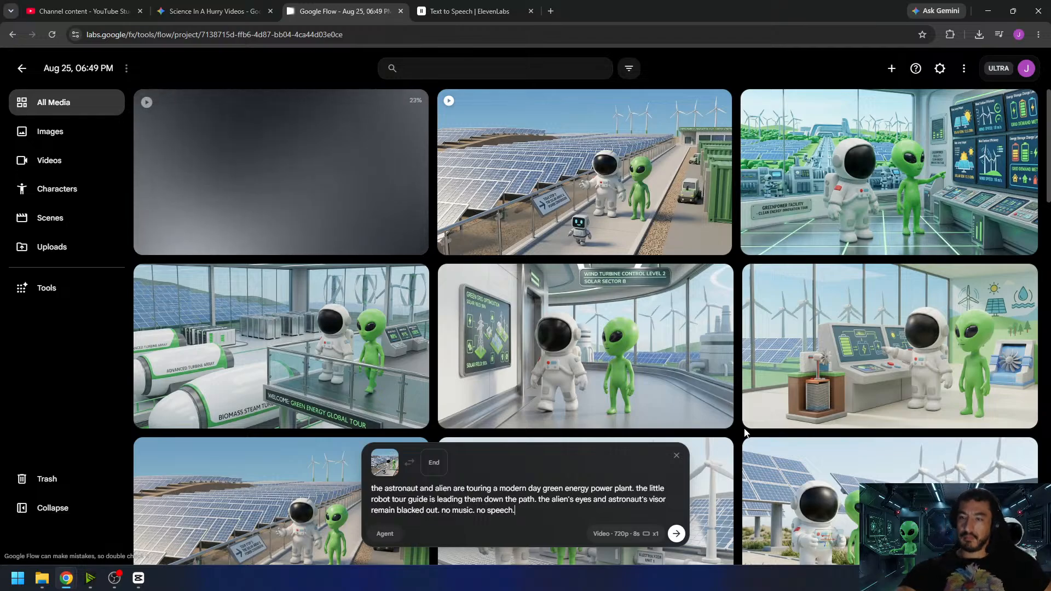
- Review the first robot tour clip and the regenerated one, then download the regenerated clip and return to the project media
left_click(589, 187)
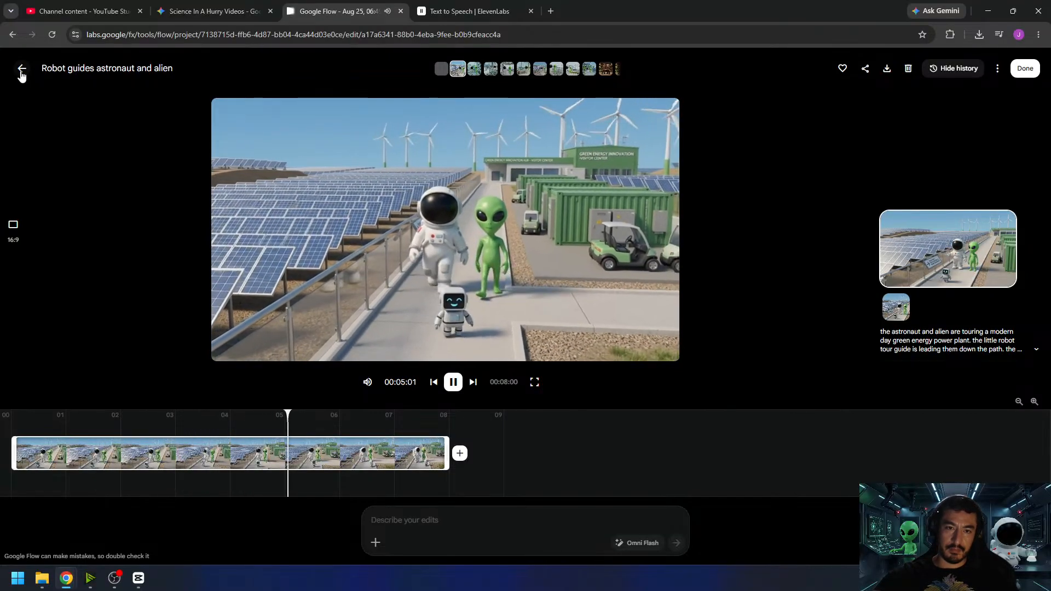
left_click(22, 69)
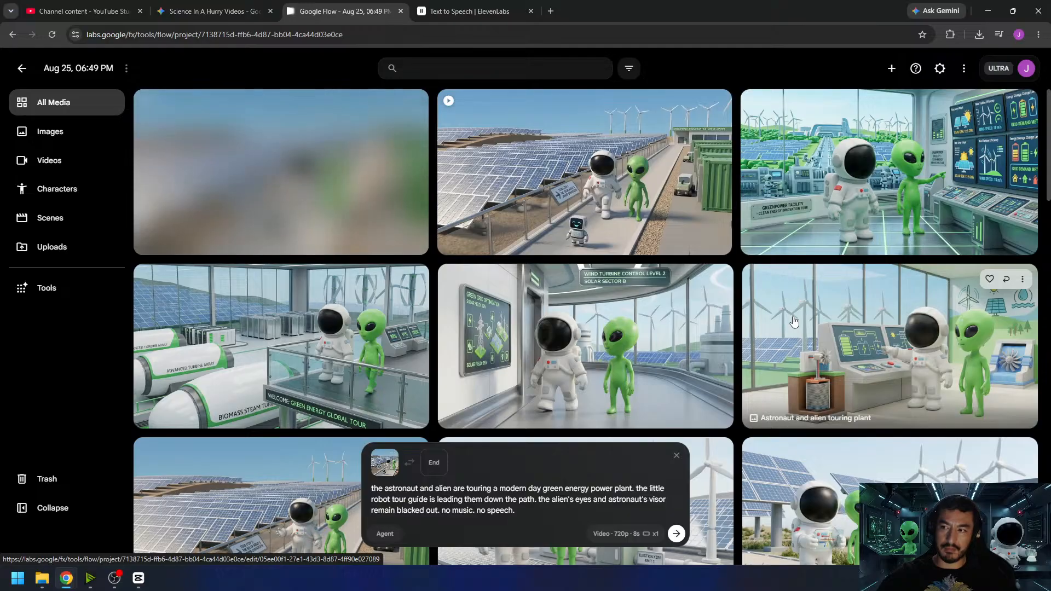
left_click(310, 175)
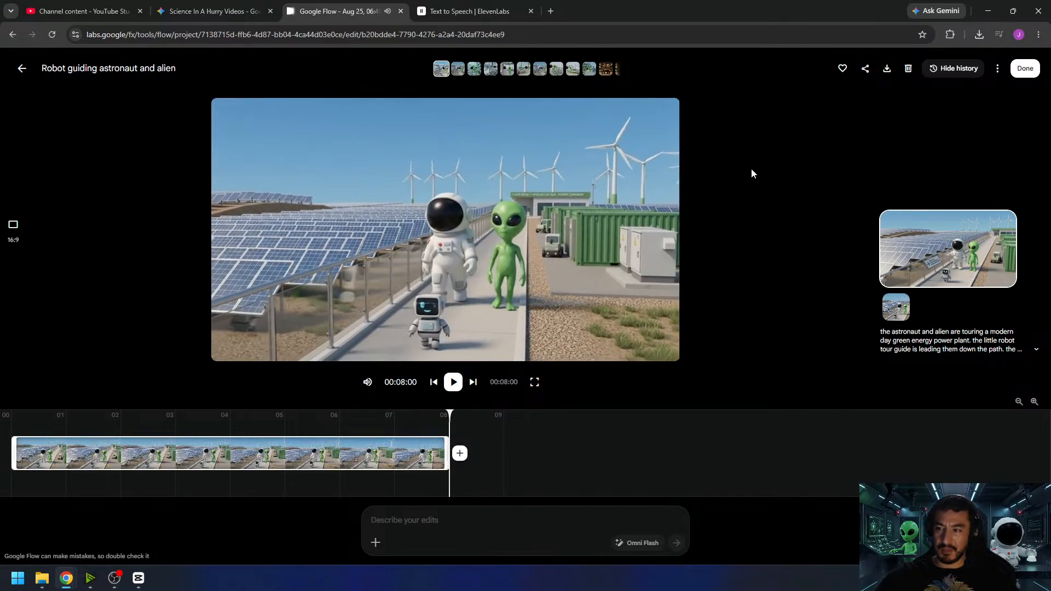
left_click(448, 381)
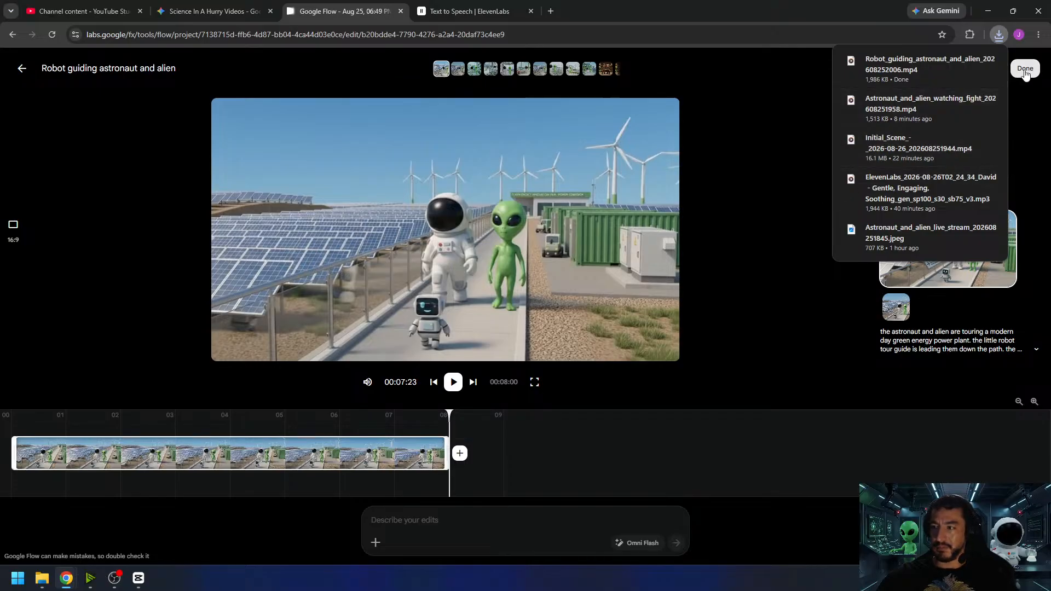
left_click(1025, 70)
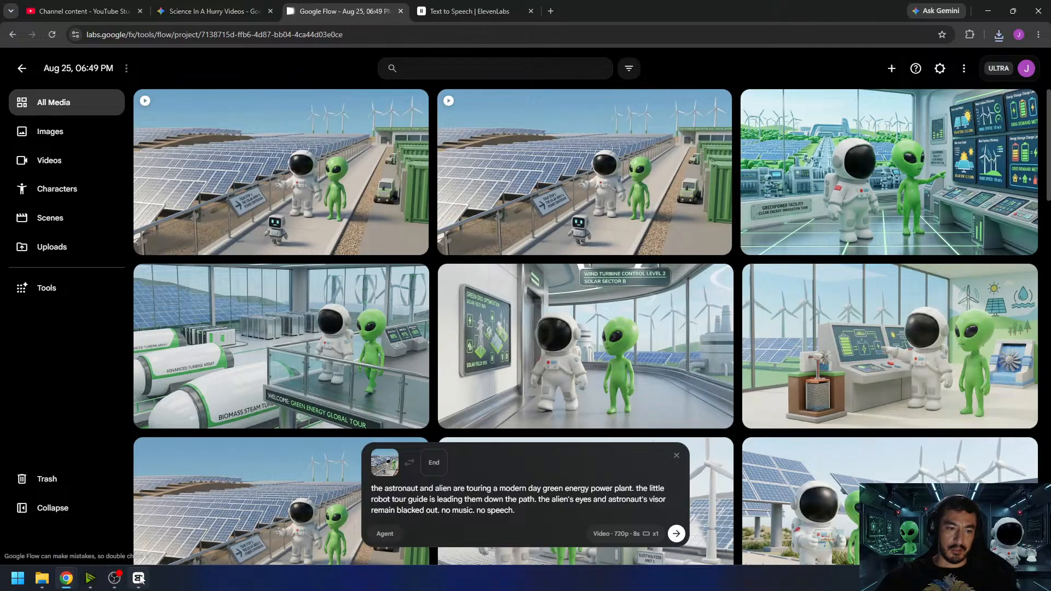
- Switch to CapCut, import the downloaded robot tour clip and place it on the timeline directly after the boxing clip
mouse_move(141, 581)
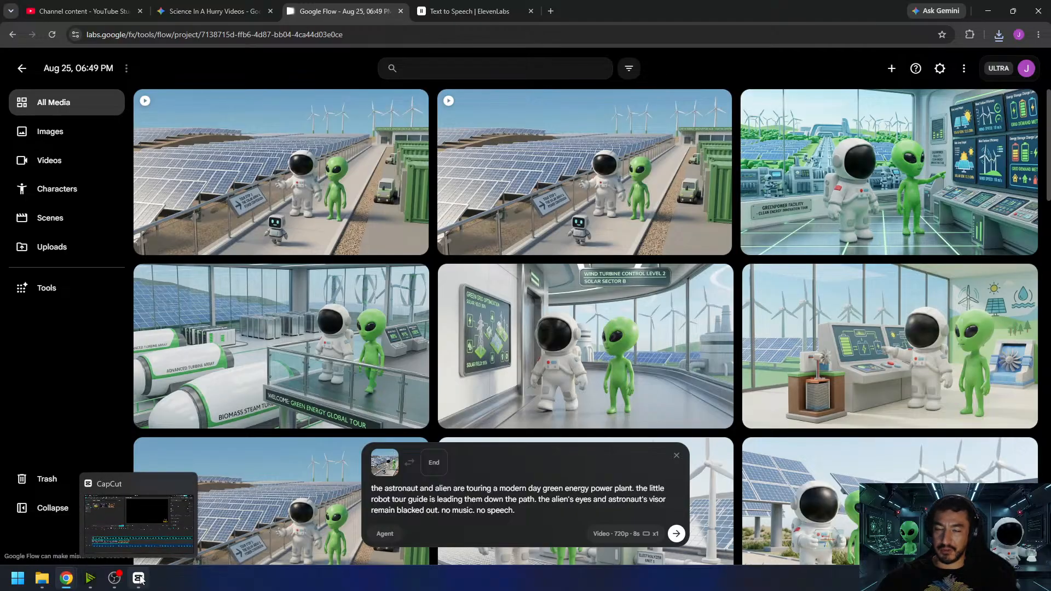
left_click(139, 578)
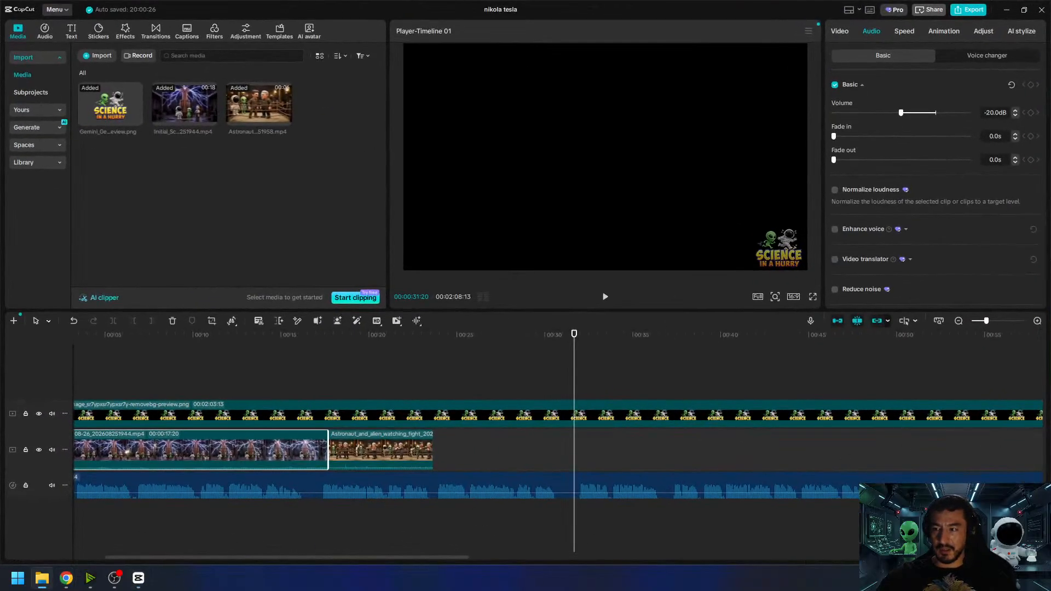
left_click_drag(1050, 306, 226, 207)
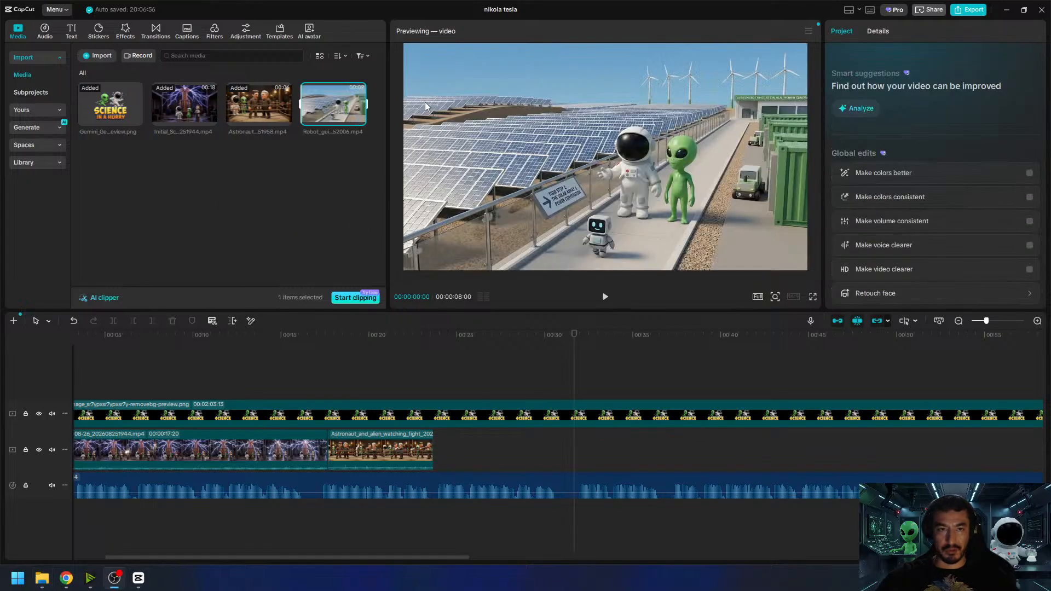
left_click_drag(348, 98, 434, 444)
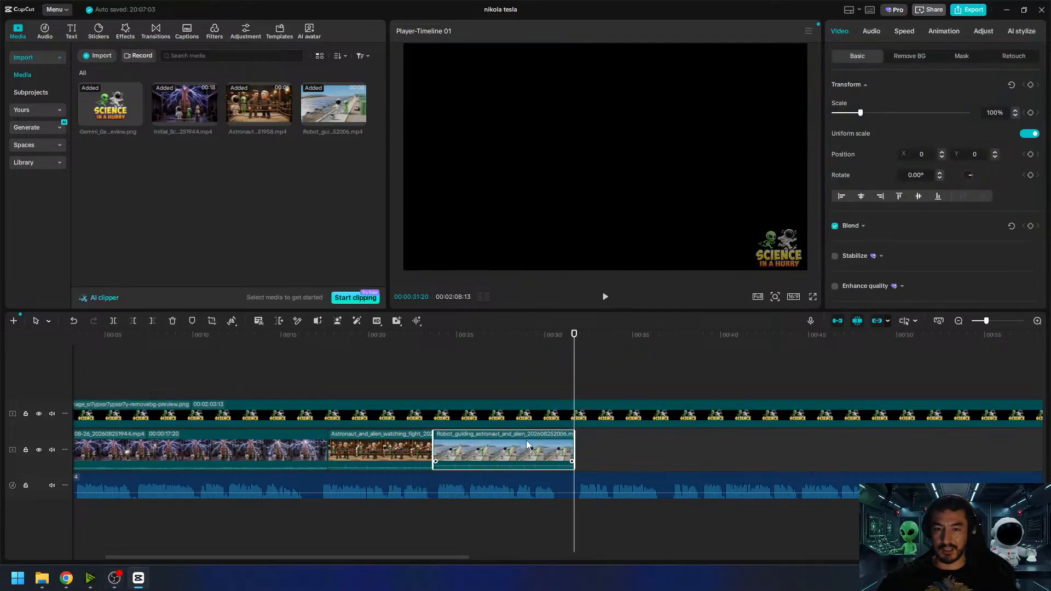
- Set the robot tour clip's volume to -10 dB and play the timeline from shortly before the clip starts
left_click(870, 32)
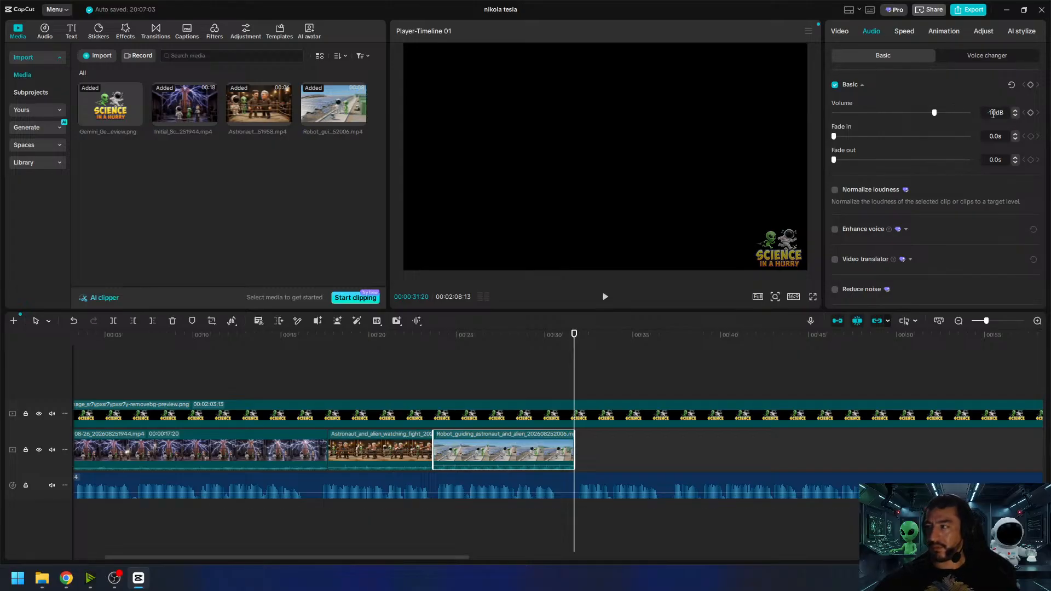
left_click(410, 345)
left_click(607, 297)
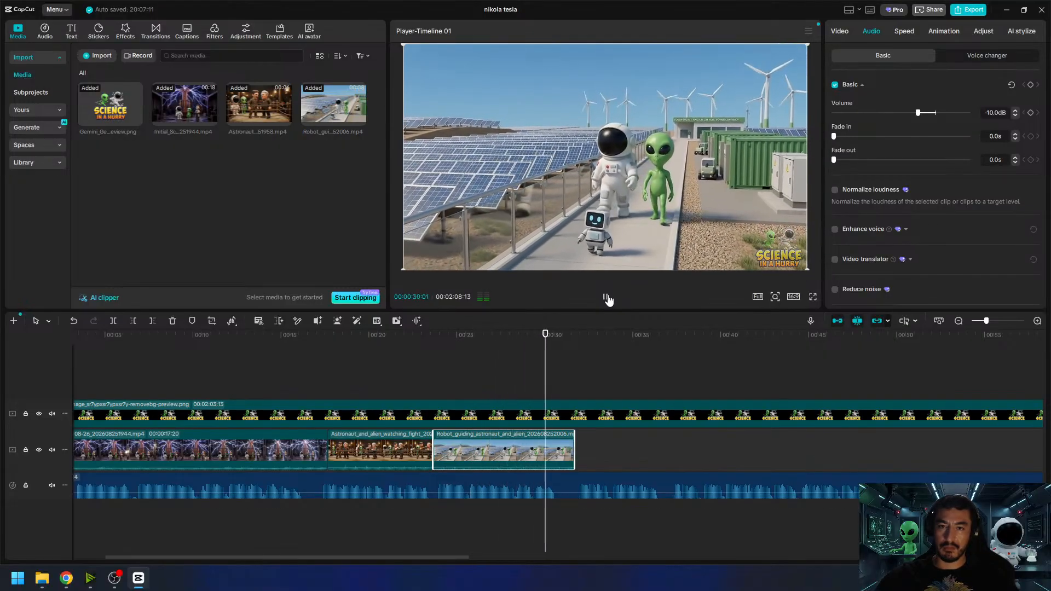
- Set the robot tour clip's volume to -5 dB and replay the timeline from shortly before the clip starts
left_click(608, 299)
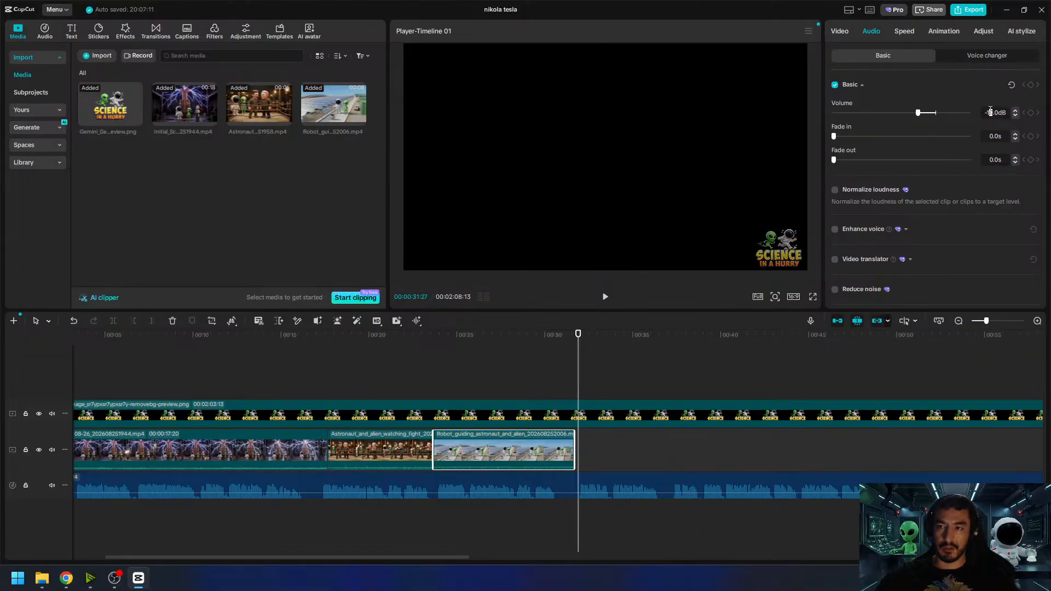
type("5")
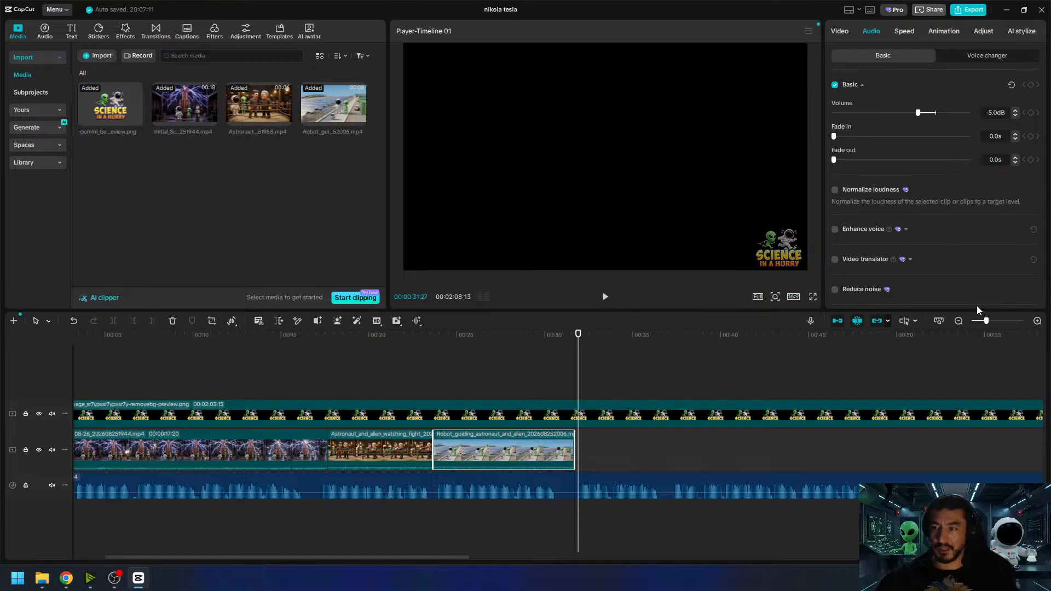
left_click(416, 343)
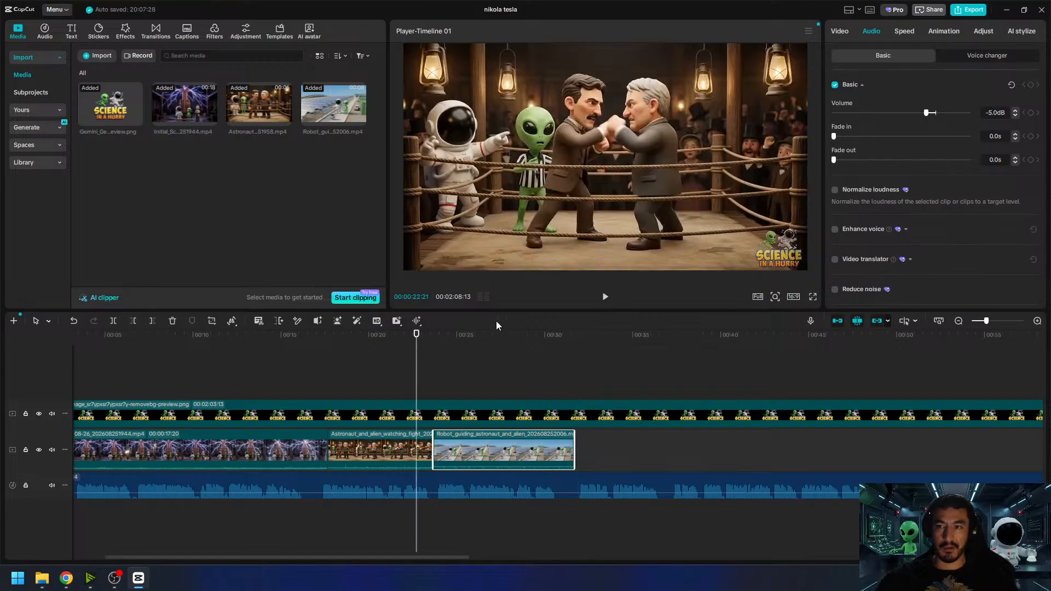
left_click(608, 298)
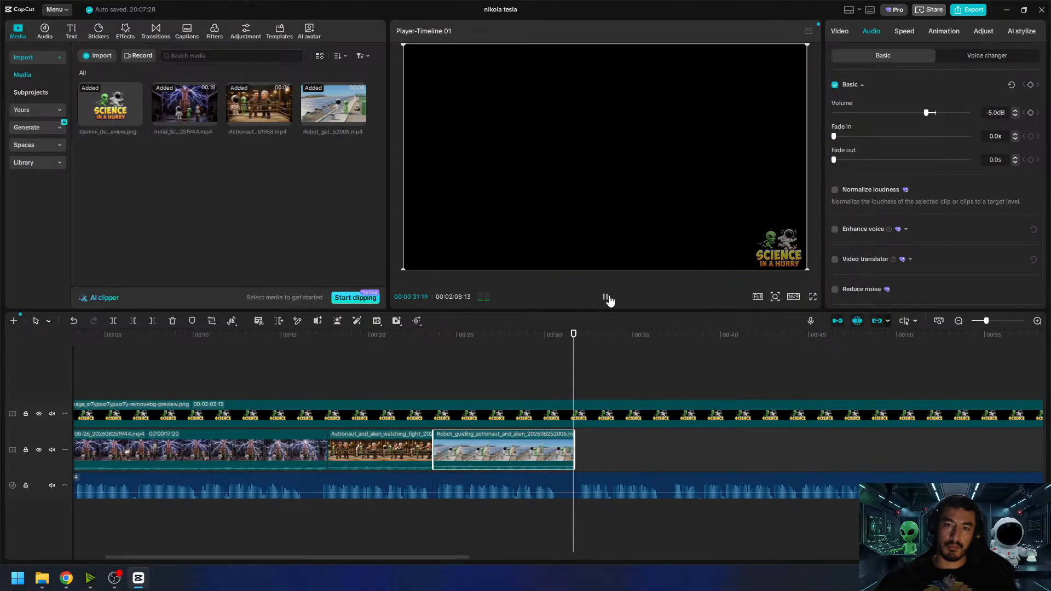
left_click(606, 298)
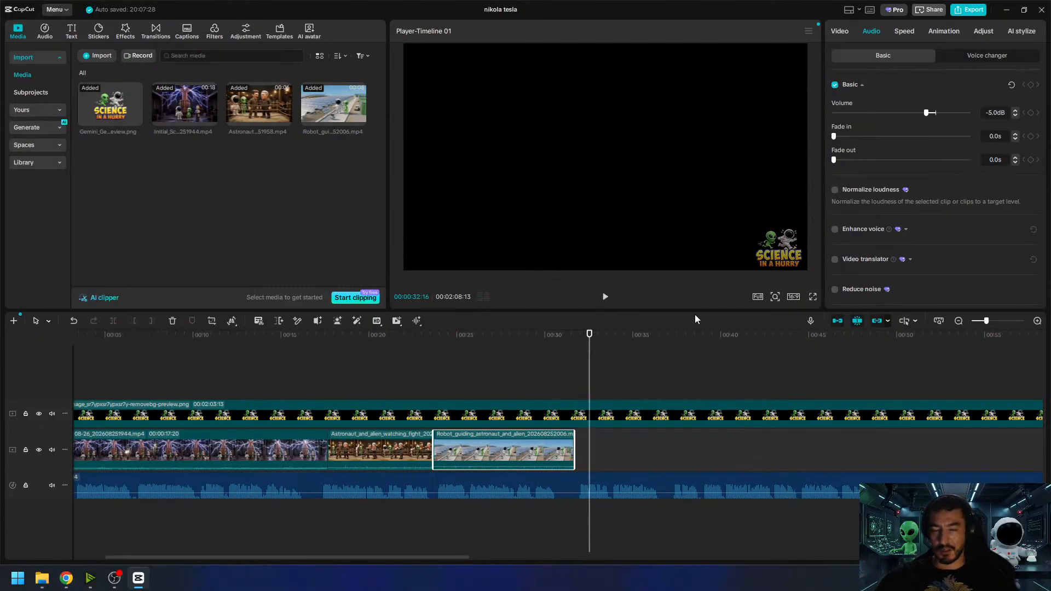
- Play the narration that follows the end of the robot tour clip to hear what the next scene covers
left_click_drag(608, 339, 573, 349)
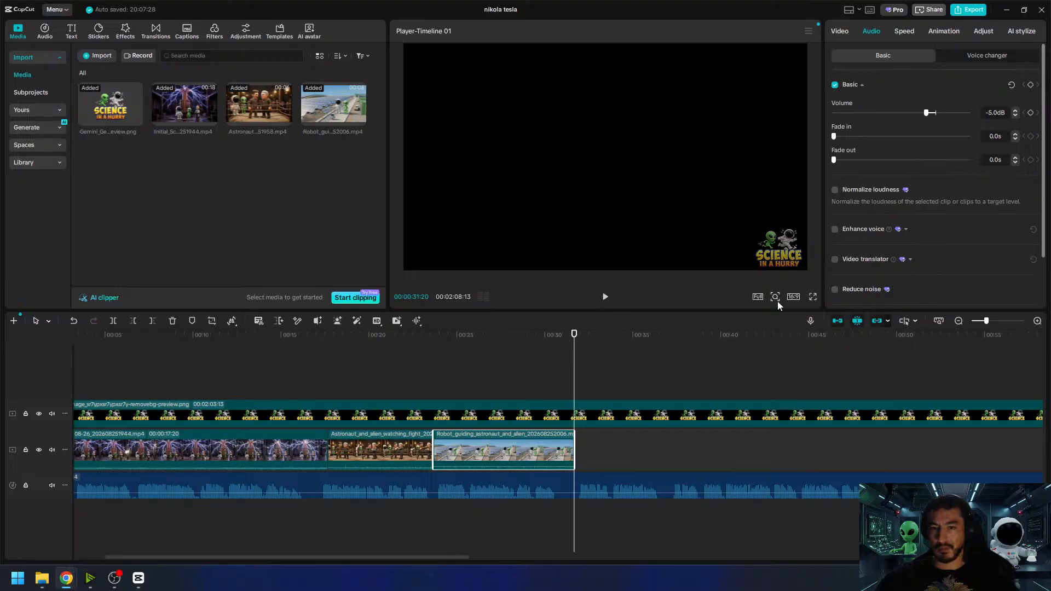
left_click(604, 297)
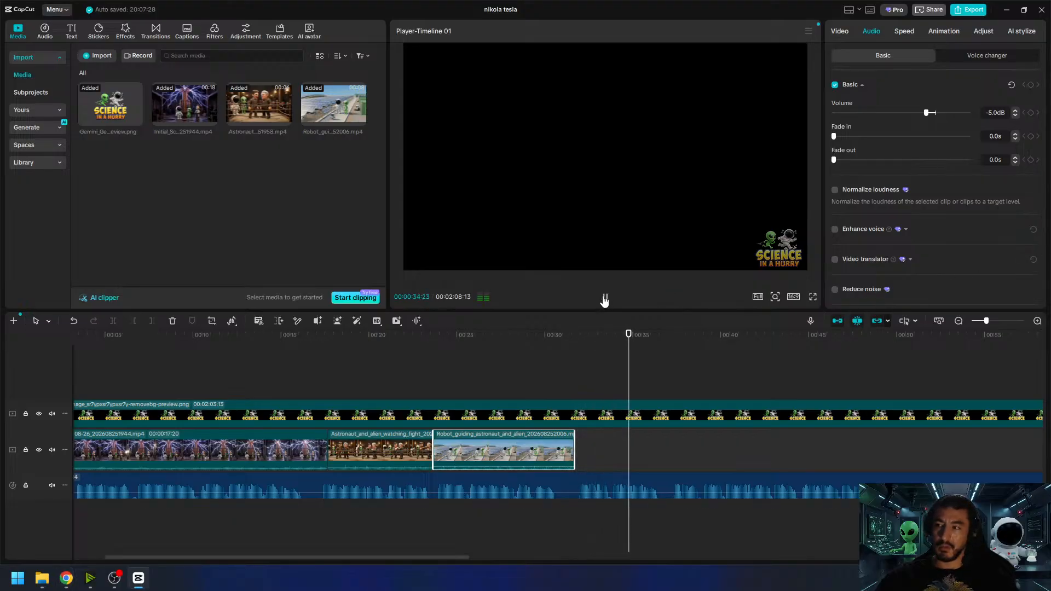
left_click(605, 298)
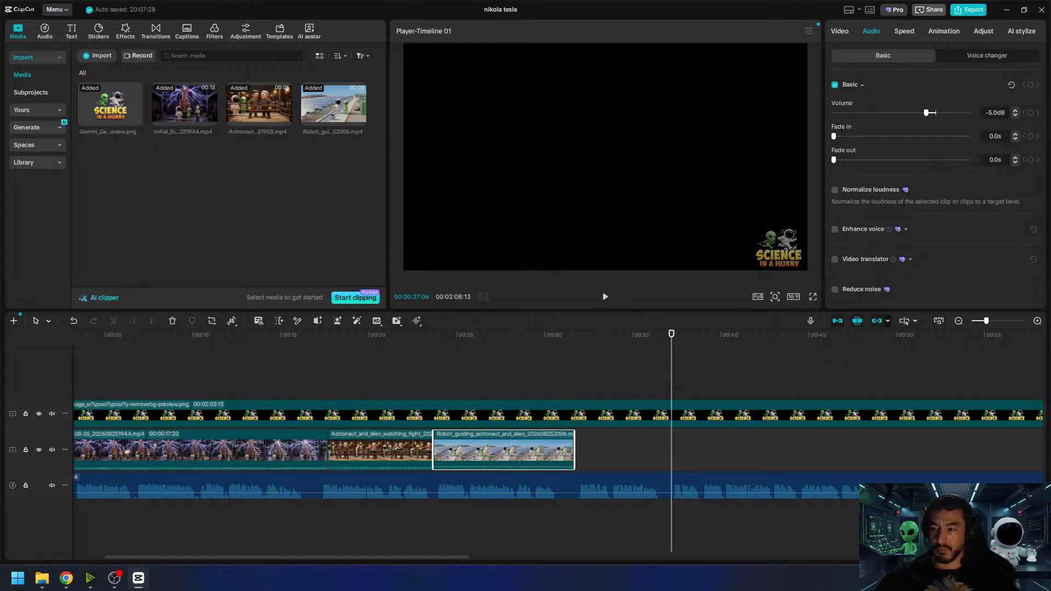
- Switch to Google Flow, reuse an earlier Tesla coil image's prompt with its astronaut and alien references, and change "dark warehouse" to "lab"
key("alt+Tab")
scroll(700, 280, "down", 13)
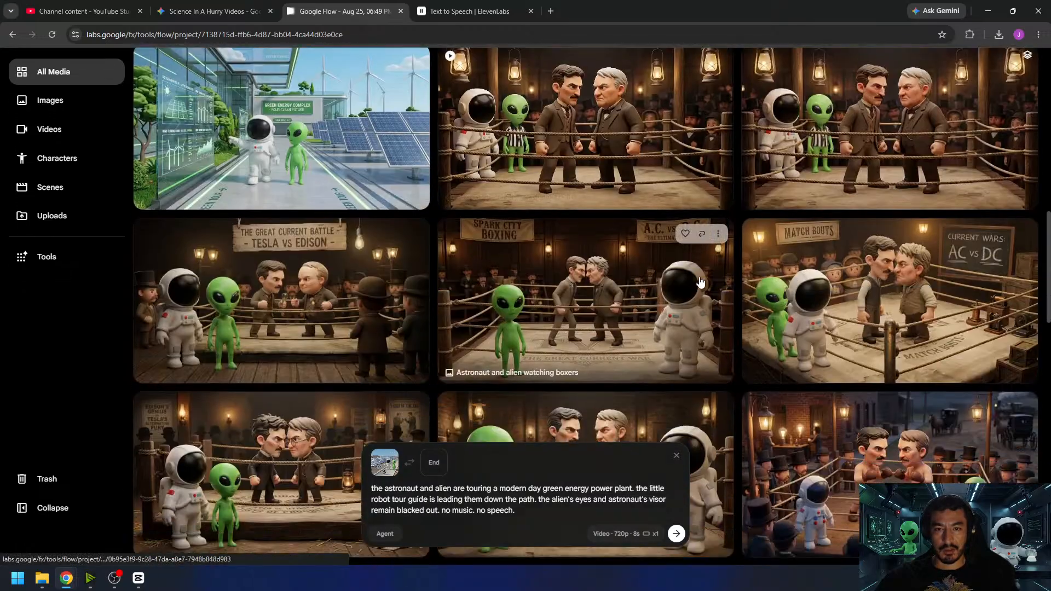
scroll(699, 279, "down", 10)
scroll(699, 279, "up", 5)
scroll(689, 101, "down", 5)
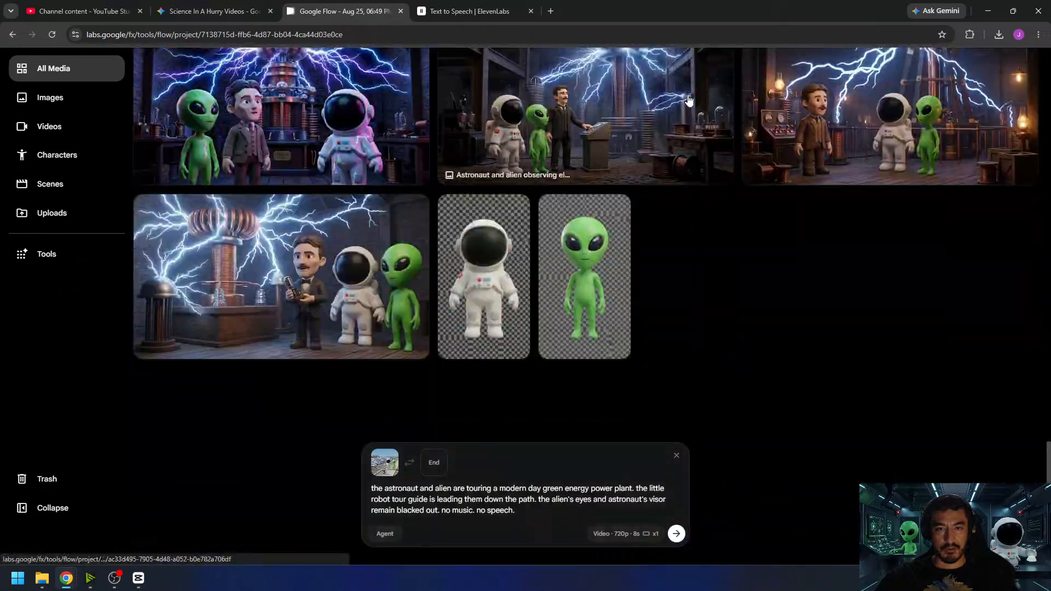
scroll(689, 100, "up", 4)
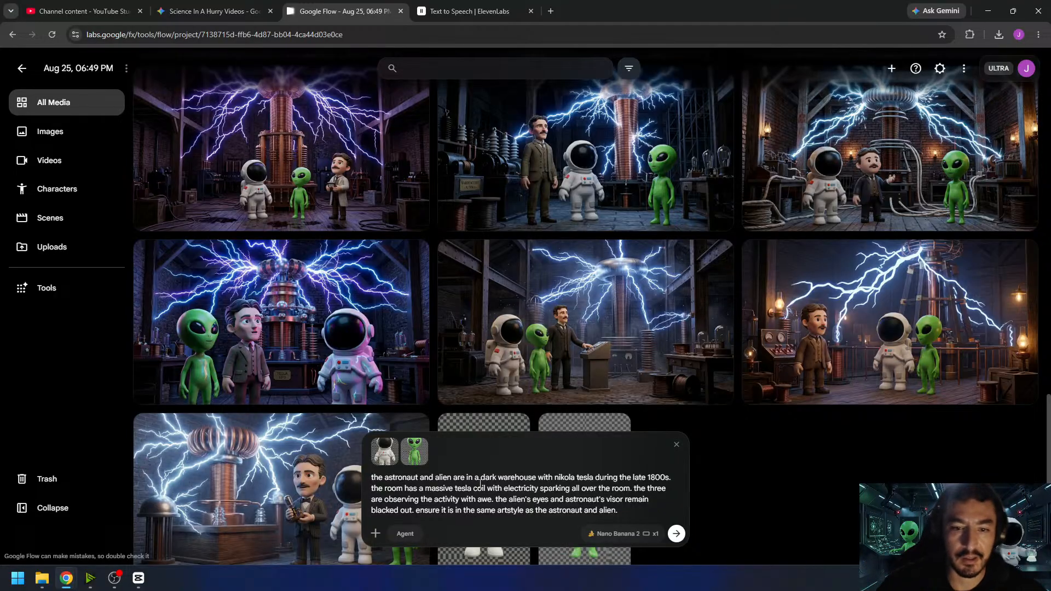
left_click_drag(482, 480, 509, 481)
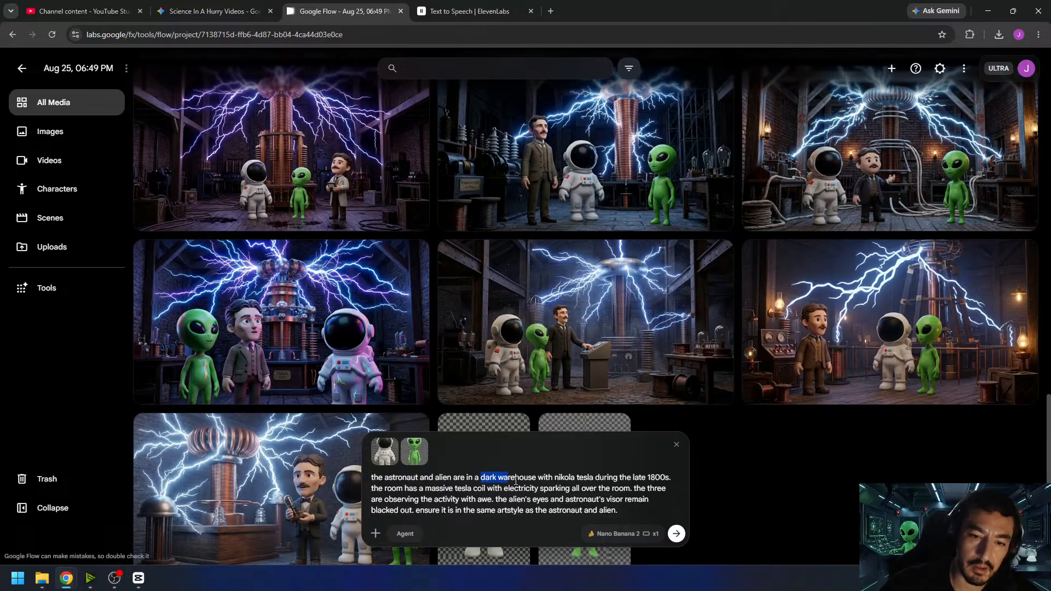
type("lab")
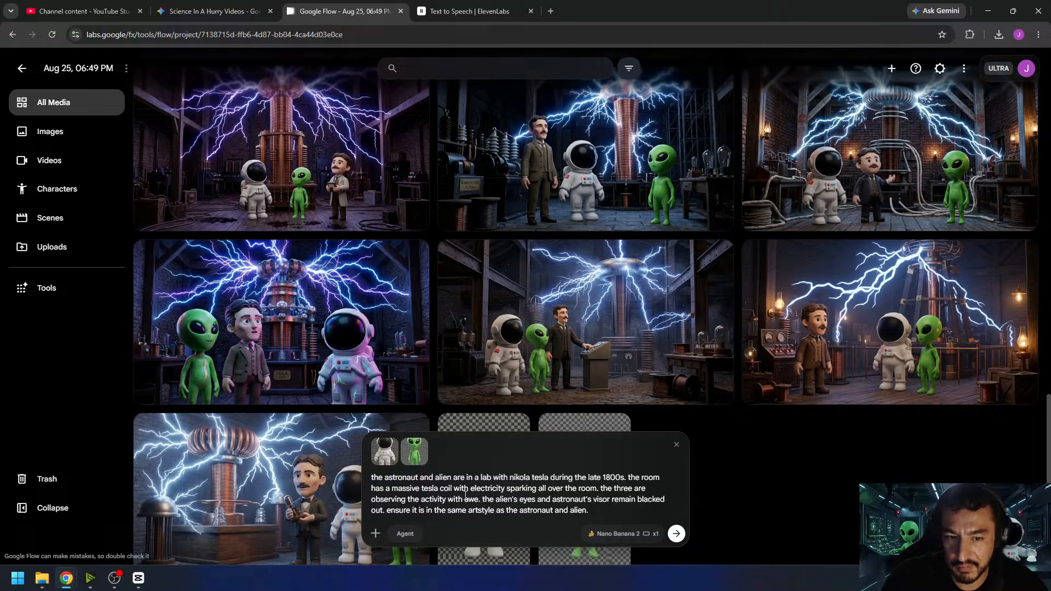
- Replace the prompt's Tesla coil and observing sentences with "tesla is working on inventing the alternating current electrical system"
left_click_drag(629, 476, 518, 499)
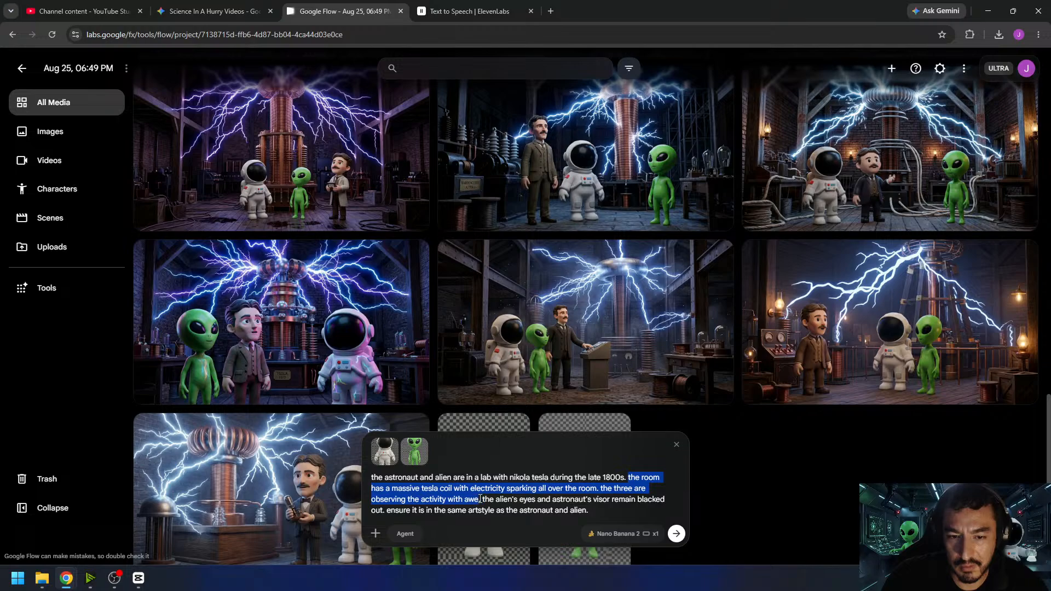
type("tes")
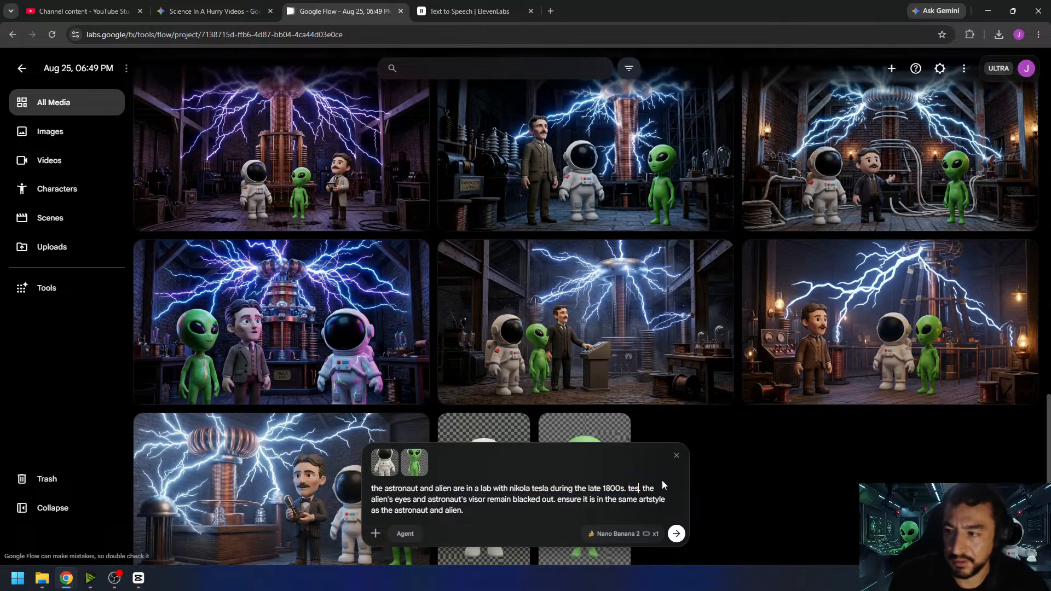
type("la just invented .")
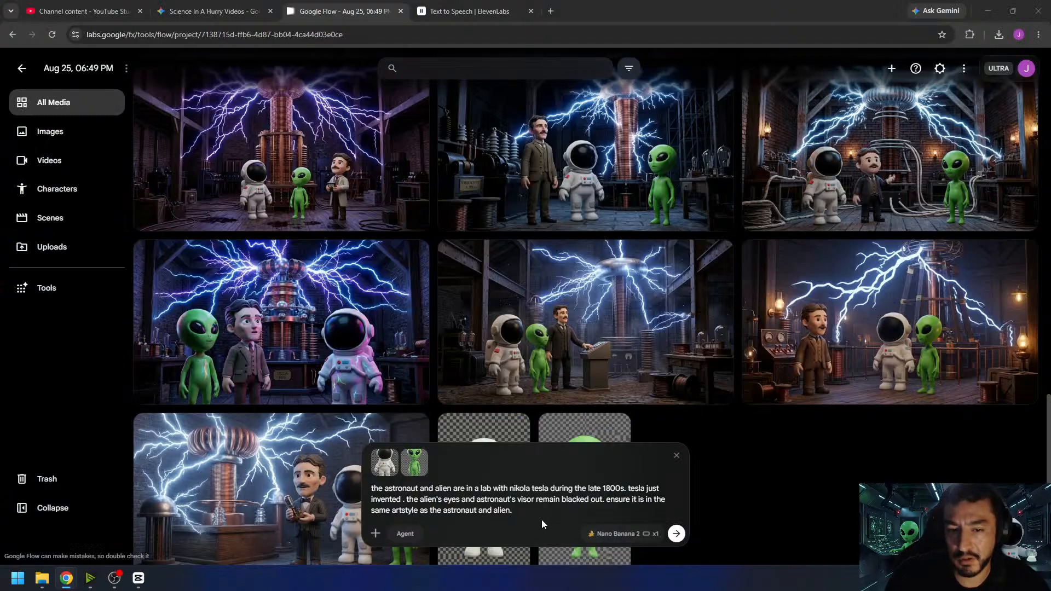
left_click(544, 512)
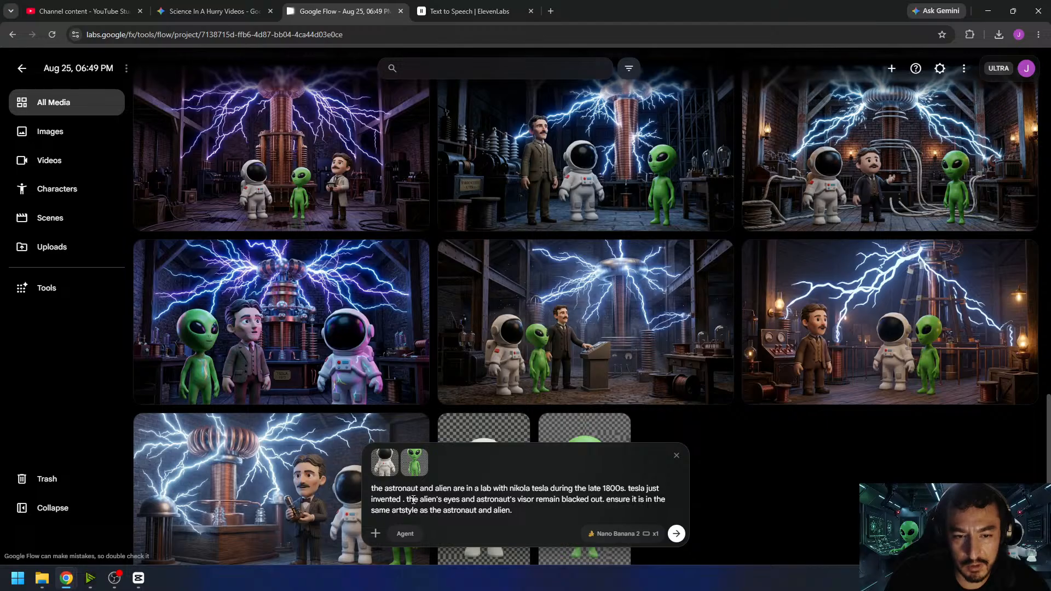
left_click_drag(401, 499, 648, 490)
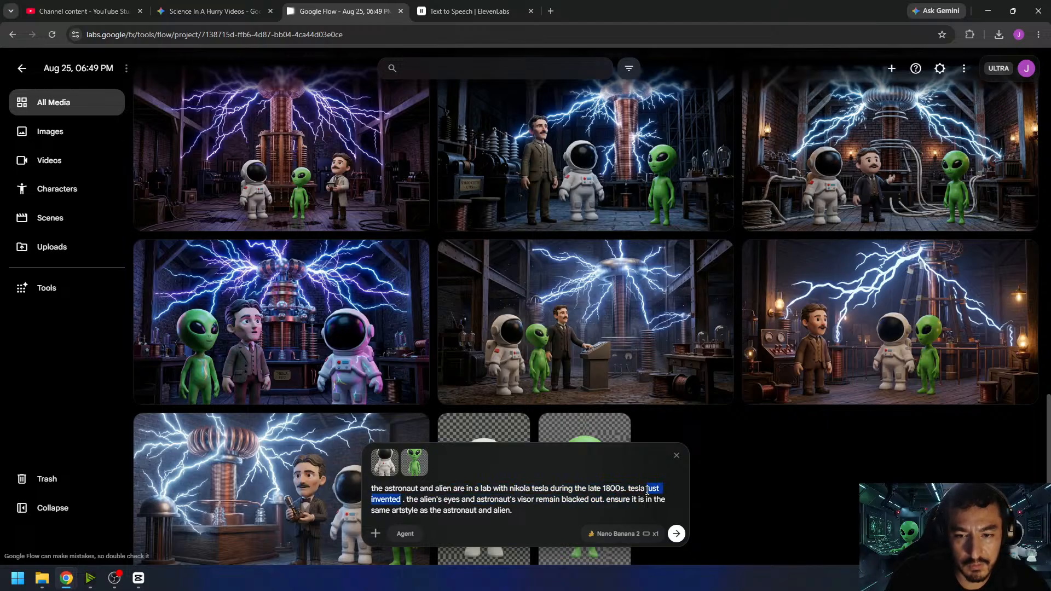
type("is working on")
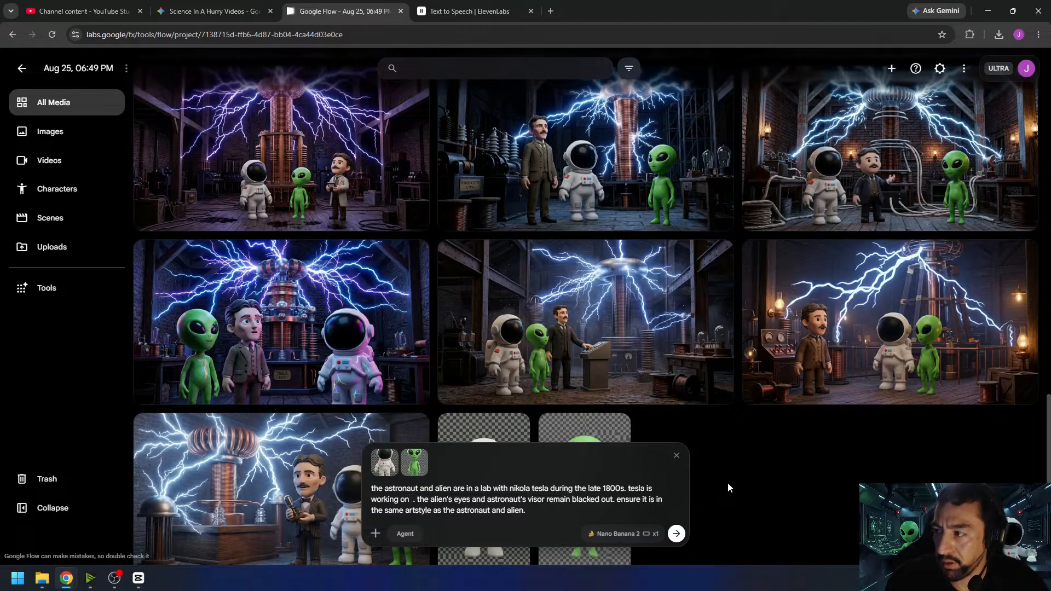
type(" th")
key("BackSpace")
key("BackSpace")
type("inventing the alternating current electr")
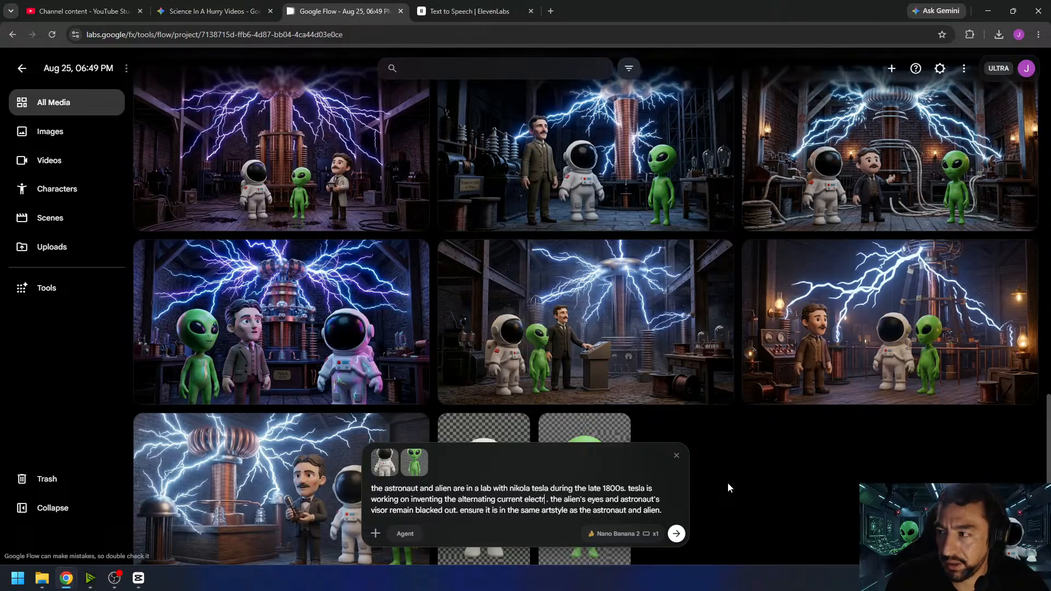
type("ical system")
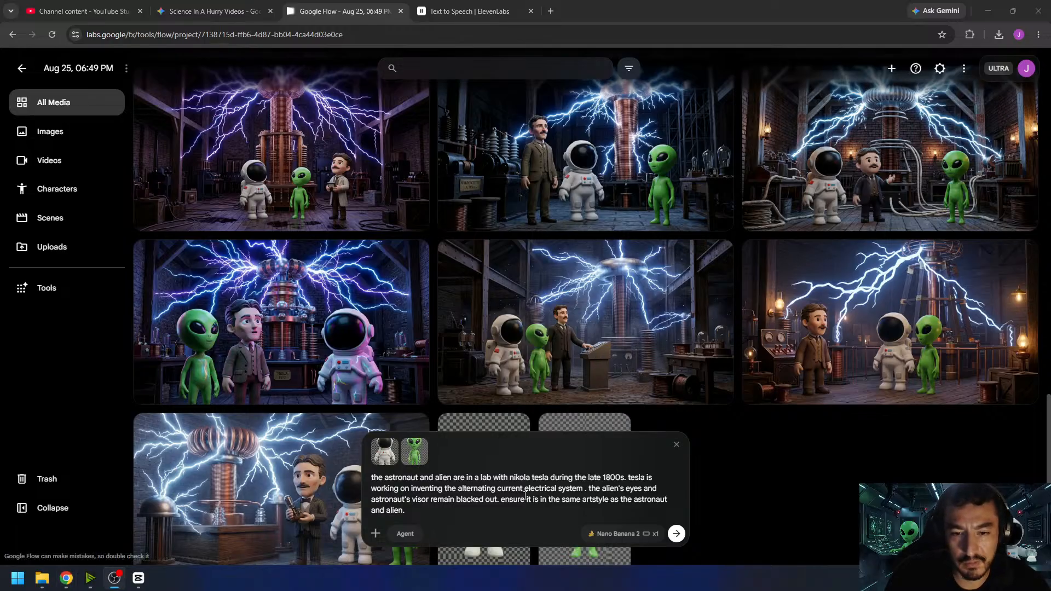
- Set the output count to x4 and generate the Tesla lab images with Nano Banana 2
left_click(624, 533)
left_click(640, 479)
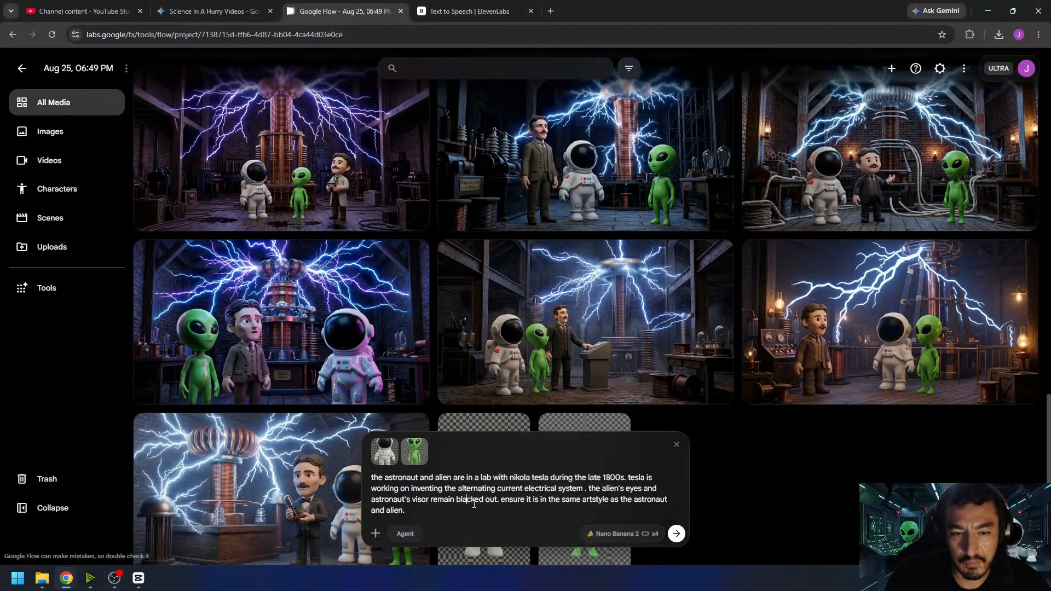
left_click(676, 534)
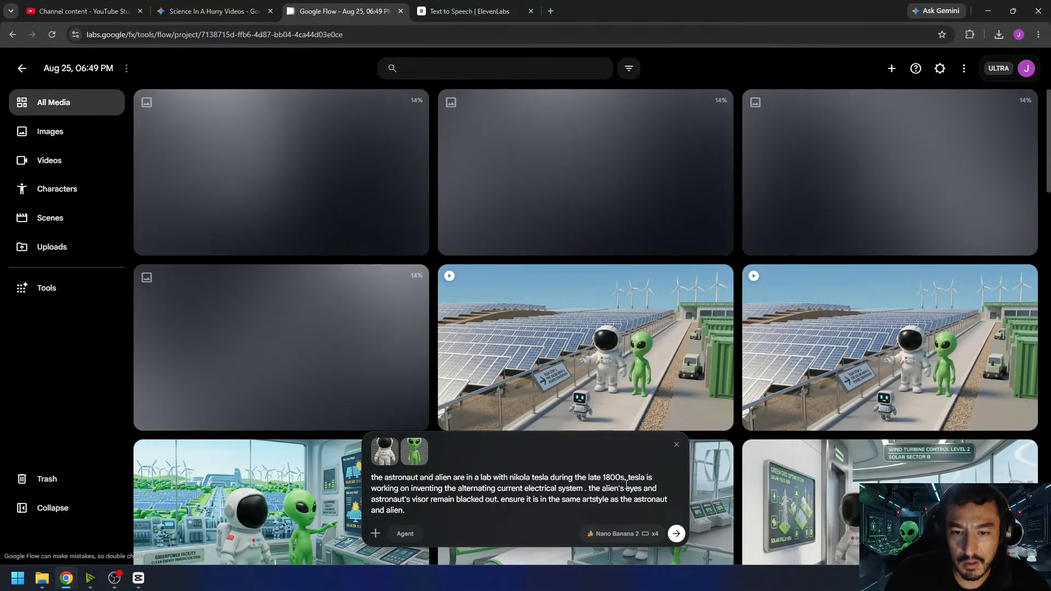
- Remove the stray space before the period, add "the alien is assisting tesla." after the electrical system sentence, and generate four more images
left_click(587, 490)
key("BackSpace")
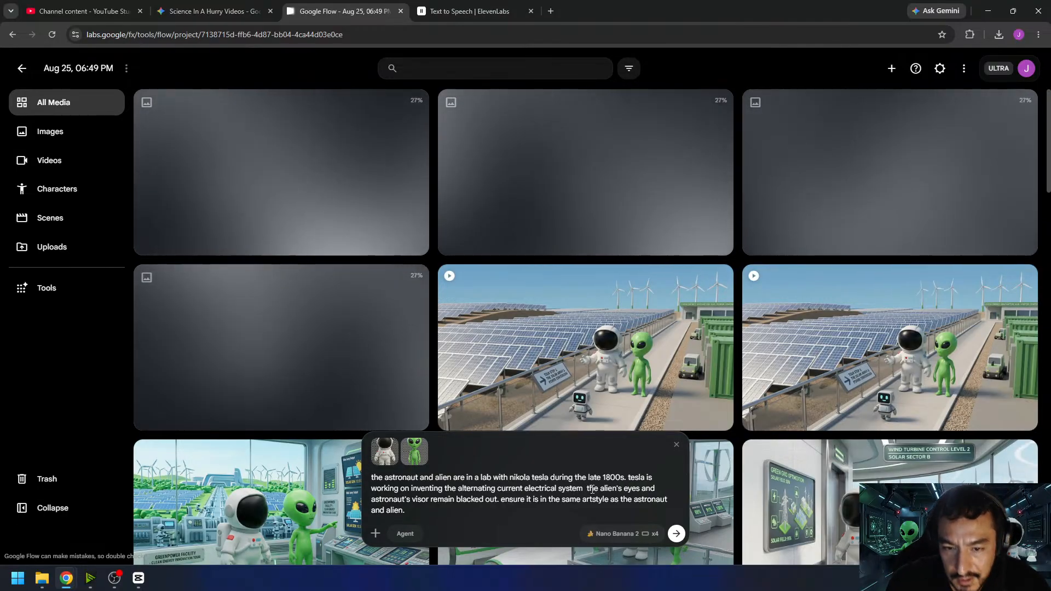
type(".")
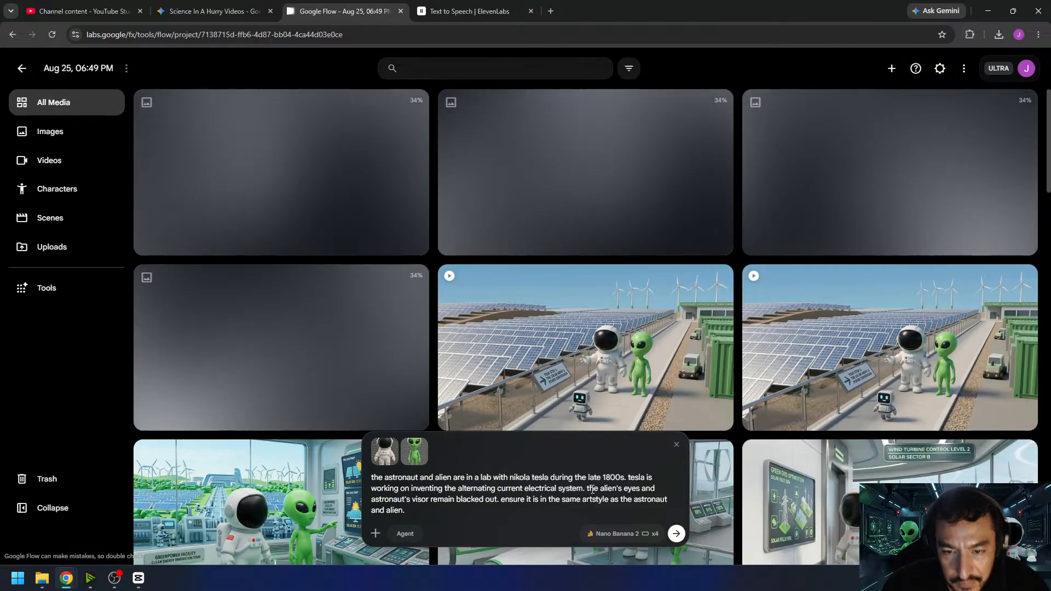
type(" the alien")
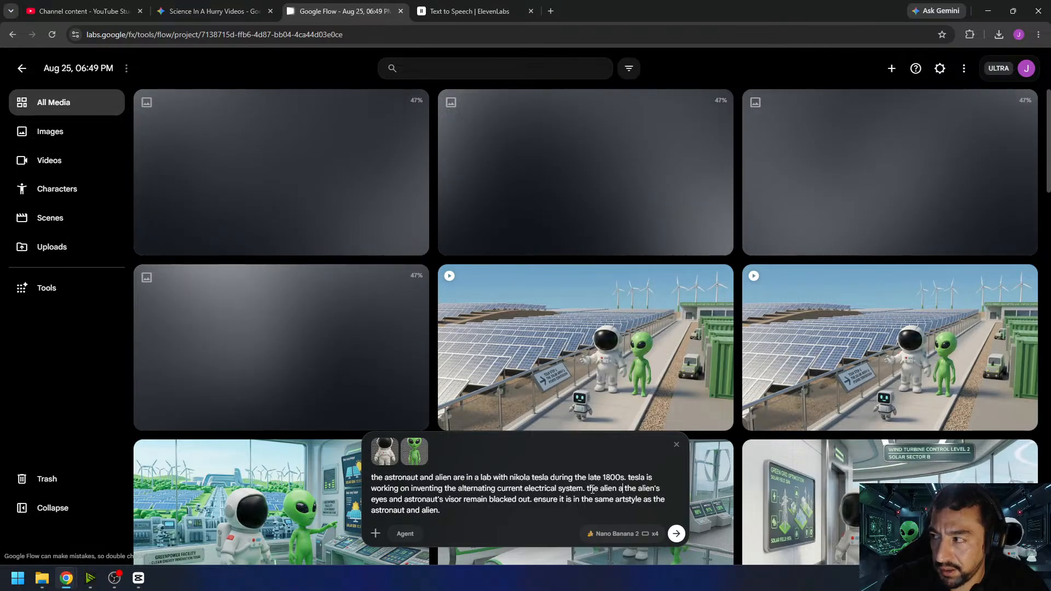
type("ap")
key("BackSpace")
key("BackSpace")
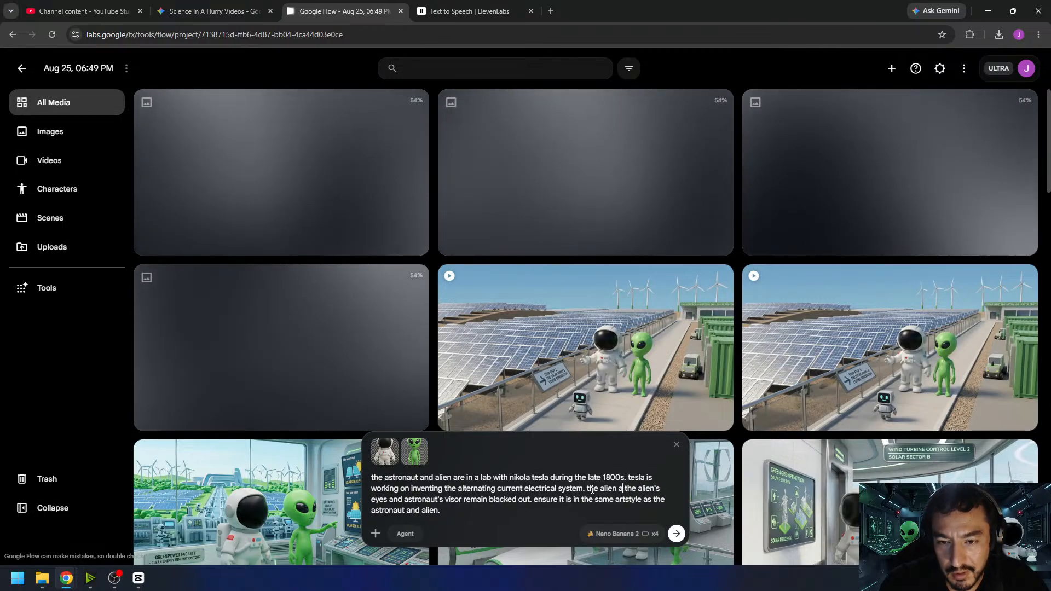
type("is assisting tesla.")
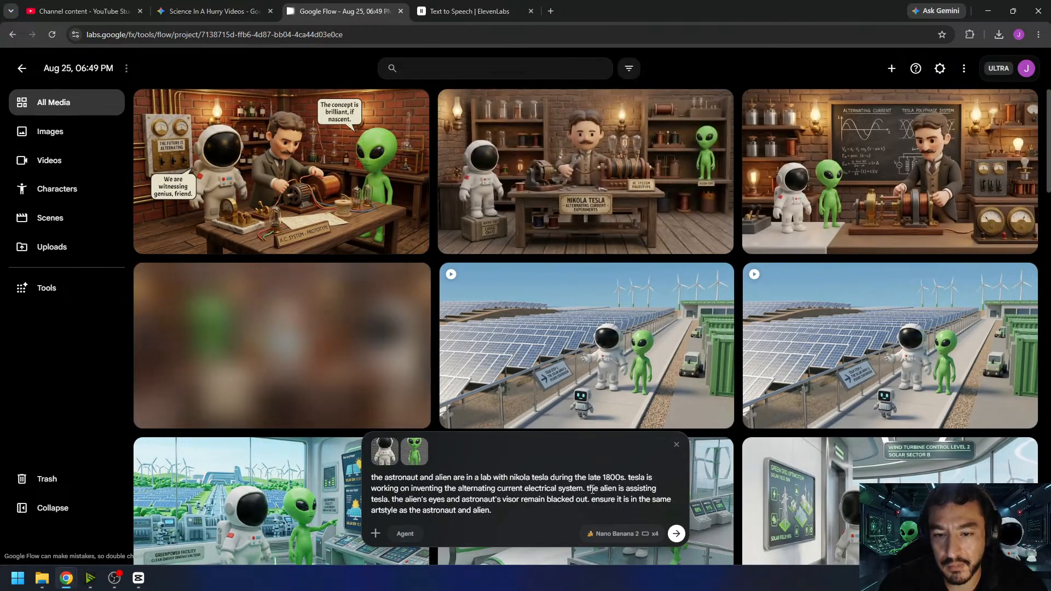
key("Return")
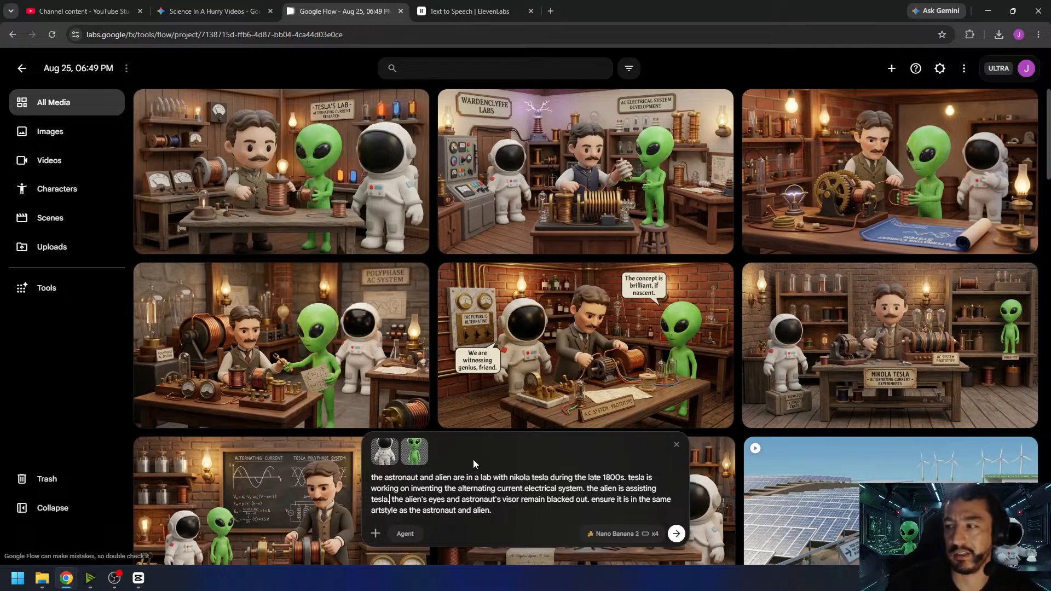
- Add "the astronaut appears uninterested." after the assisting sentence, generate another set of images and look through the results
type("the astronaut a")
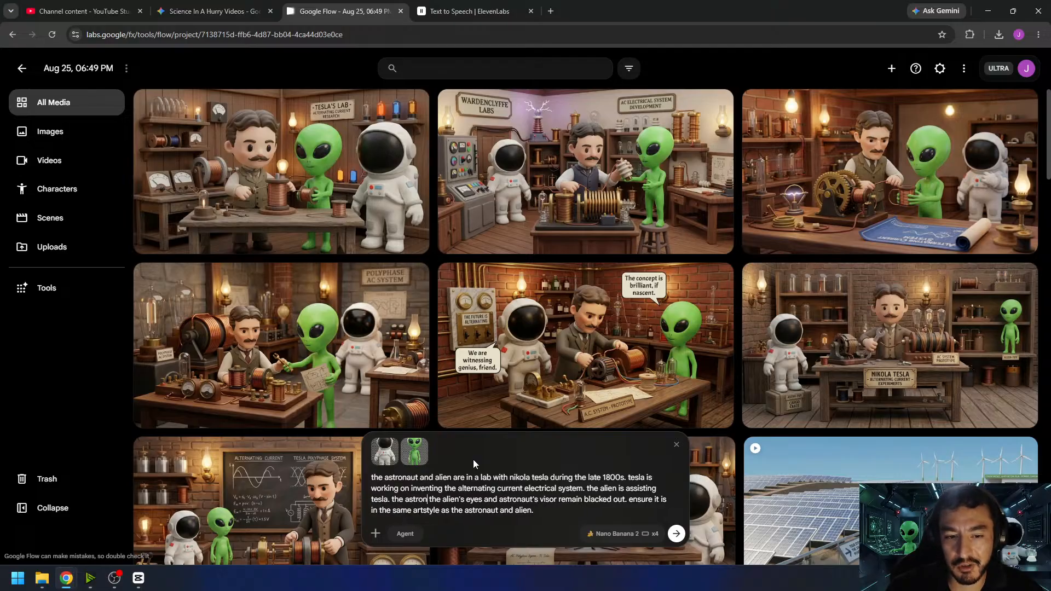
type("ppears ")
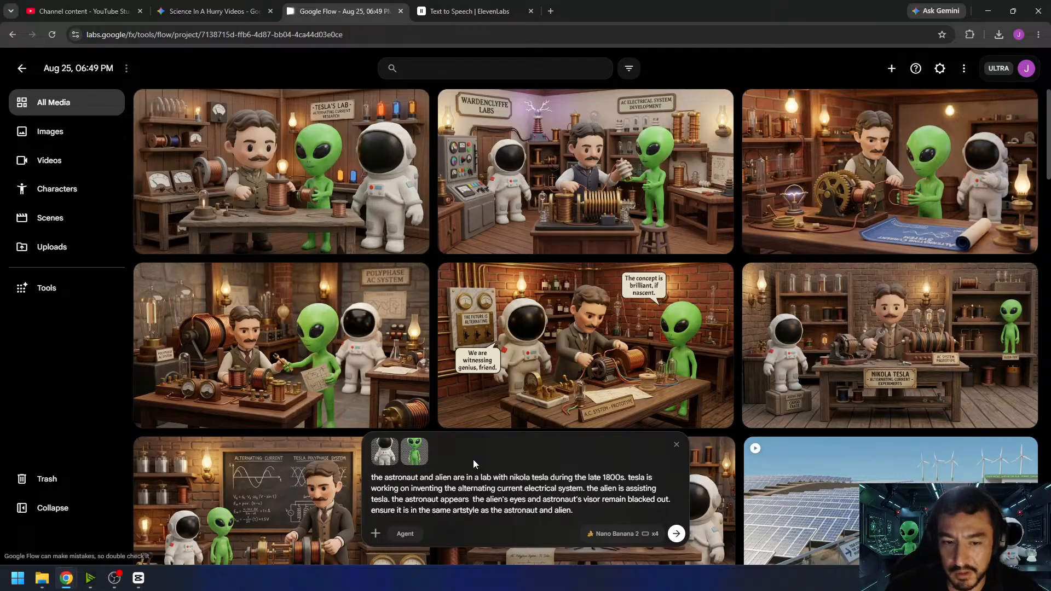
type("uninteres")
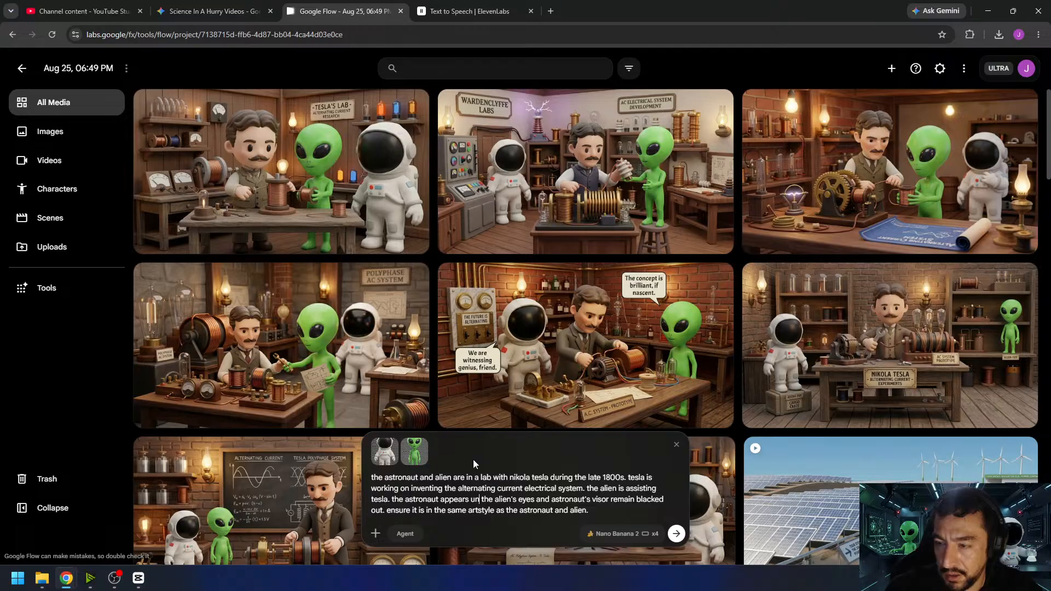
type("ted.")
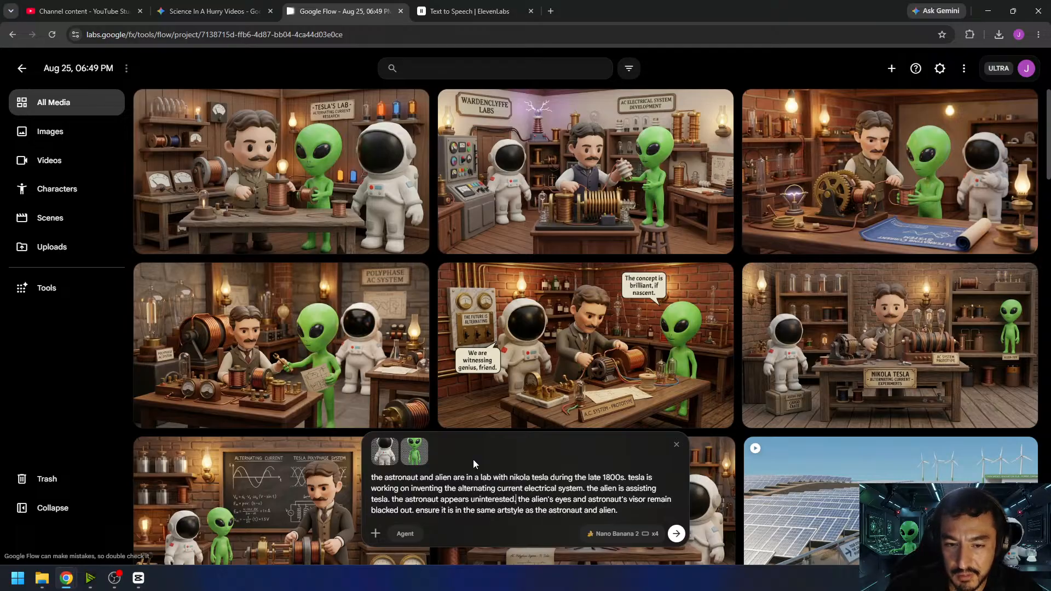
key("Return")
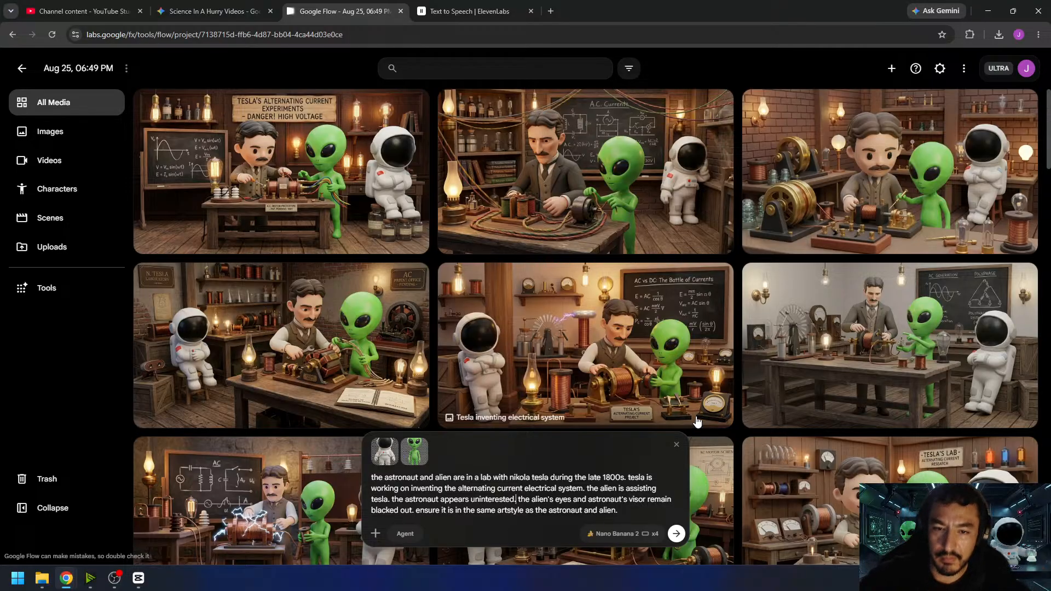
scroll(689, 419, "down", 4)
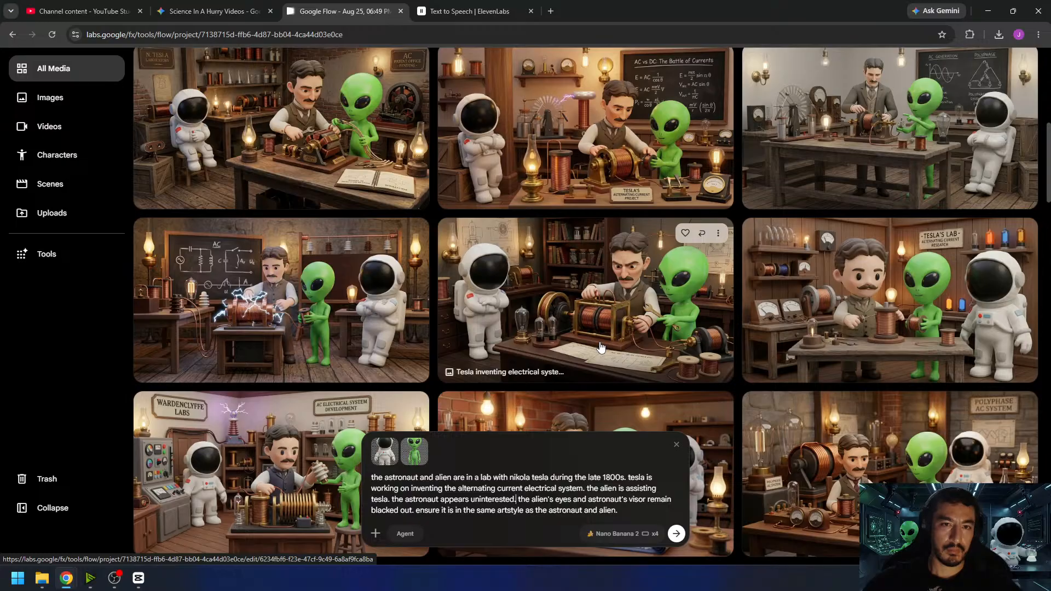
- Compare the generated Tesla lab images by viewing the seated-astronaut, leaning-astronaut and A.C. Currents chalkboard versions at full size
scroll(601, 346, "up", 1)
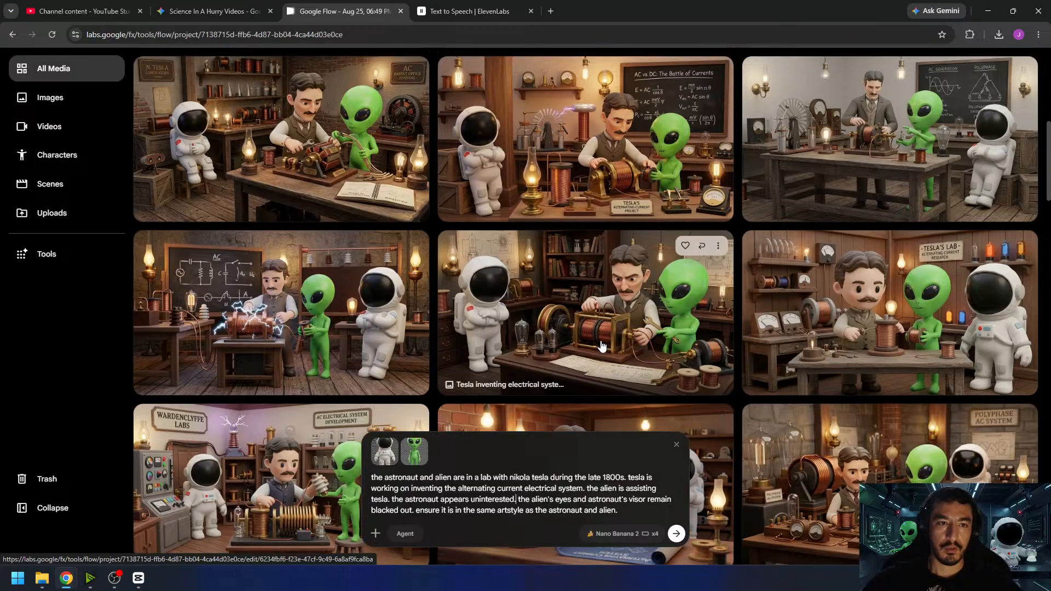
scroll(606, 340, "up", 3)
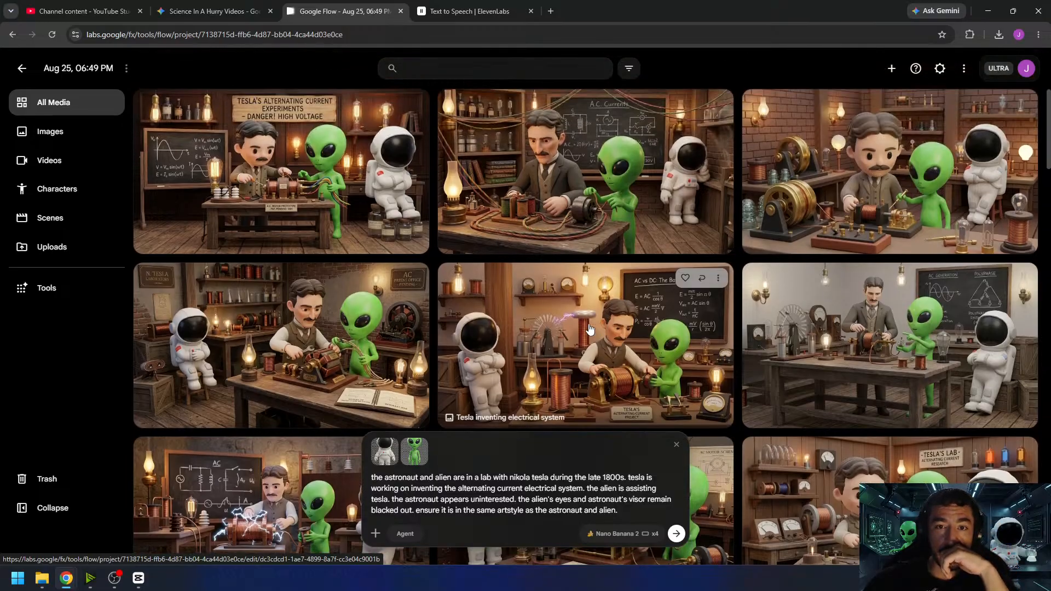
left_click(270, 322)
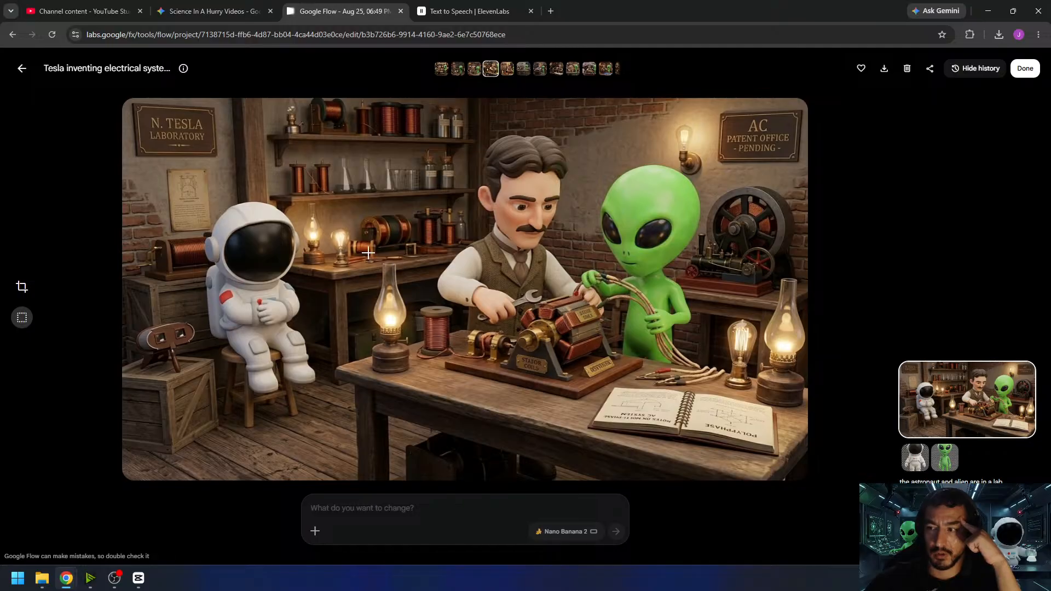
left_click(23, 68)
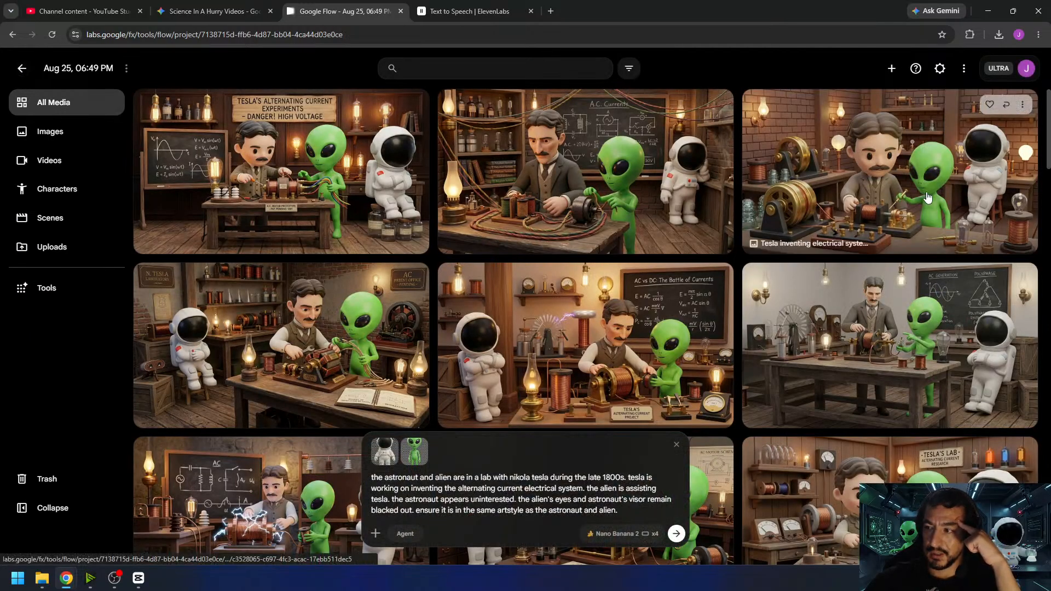
left_click(943, 199)
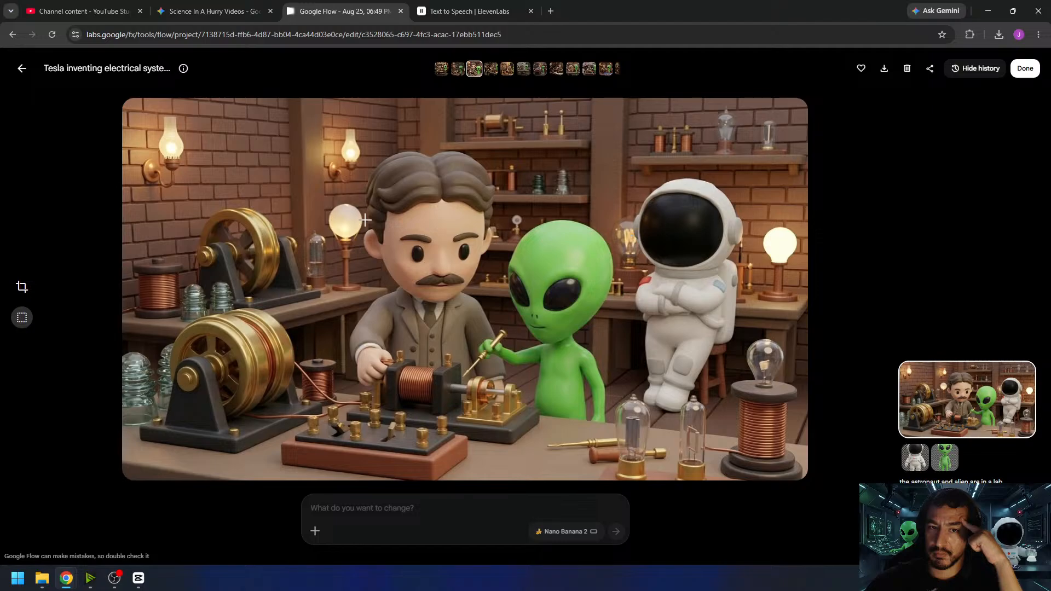
left_click(22, 68)
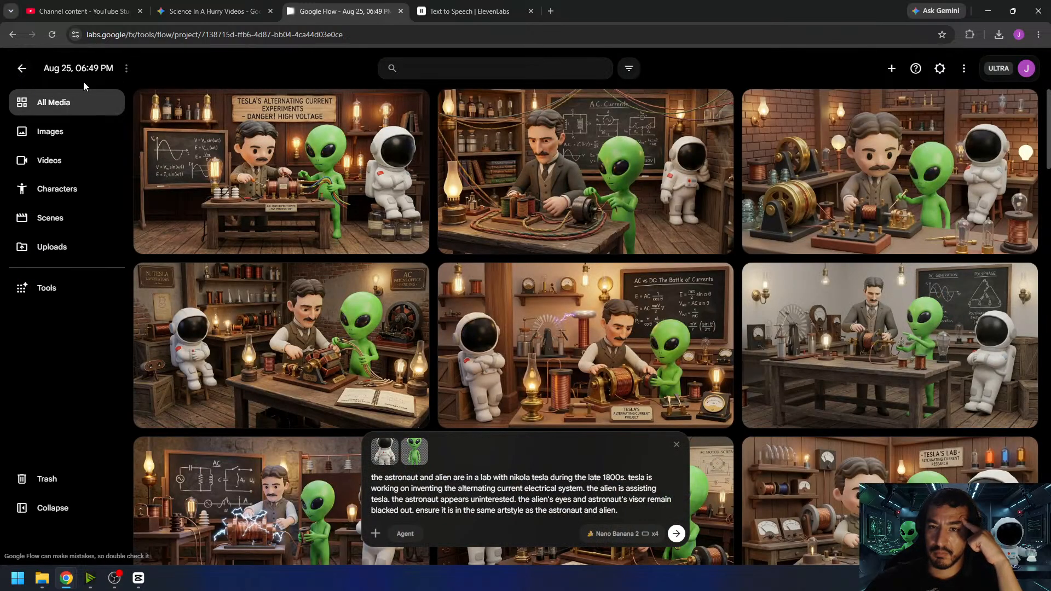
left_click(547, 171)
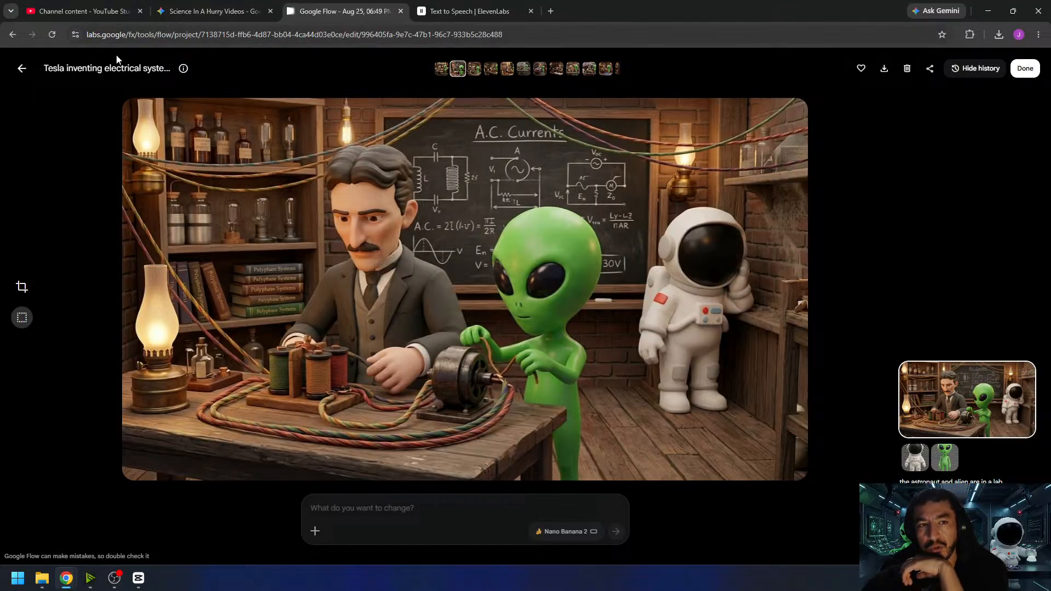
left_click(22, 68)
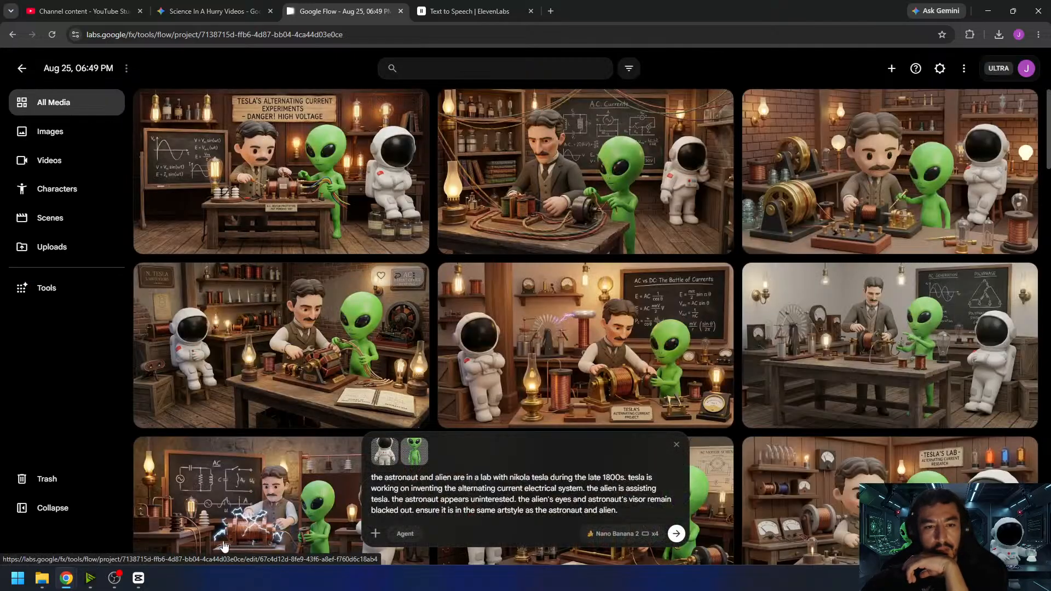
- Switch to CapCut and scrub the empty timeline stretch after the robot clip to gauge the length needed for the next clip
mouse_move(148, 576)
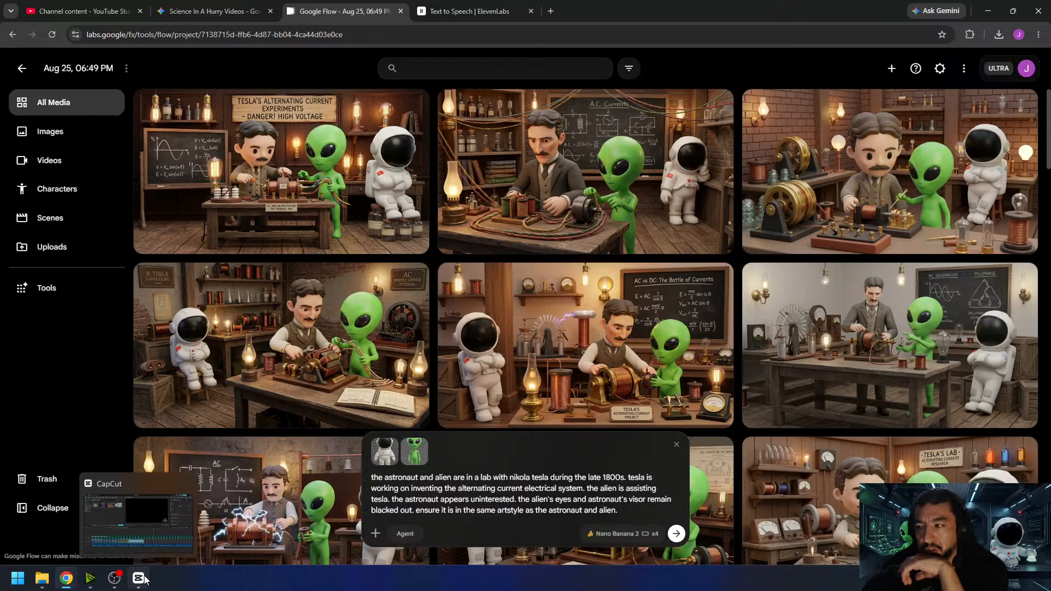
left_click(140, 552)
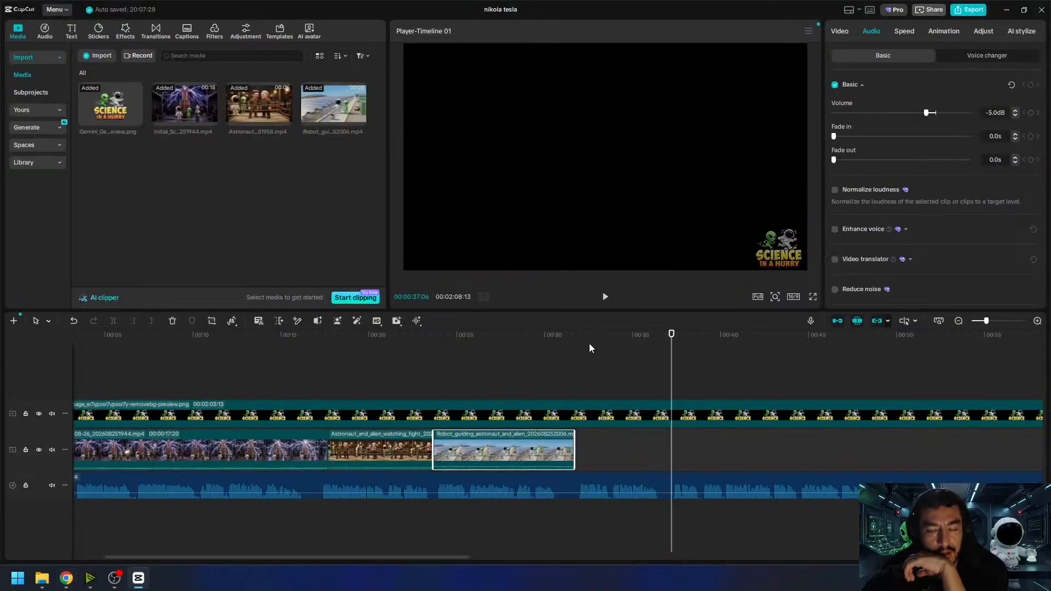
left_click_drag(589, 340, 670, 359)
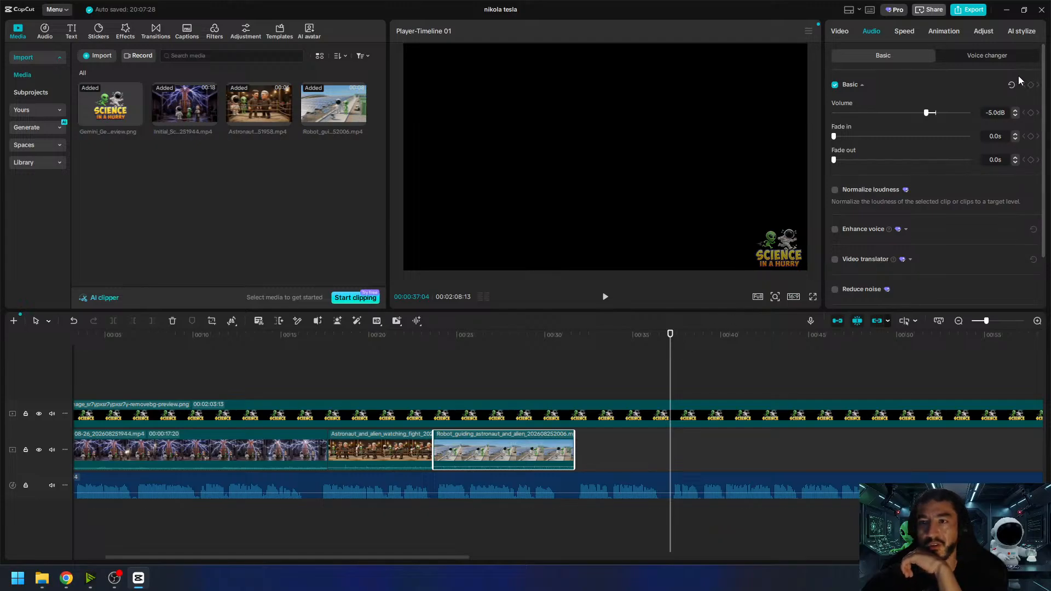
- Switch back to Google Flow and set generation to a 6s, x1 Omni Flash video made from frames
mouse_move(66, 578)
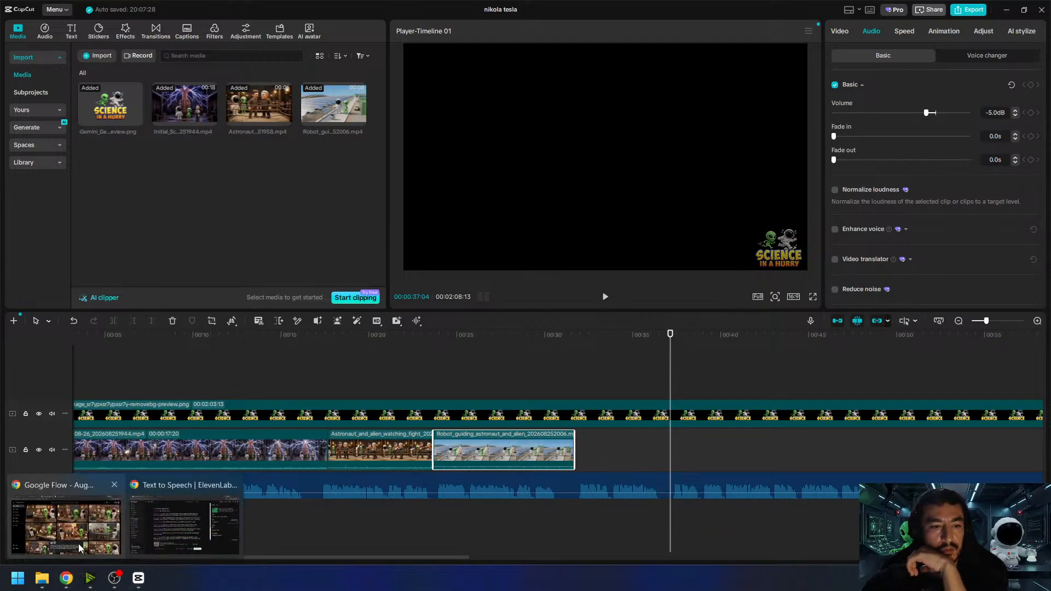
left_click(85, 531)
left_click(598, 535)
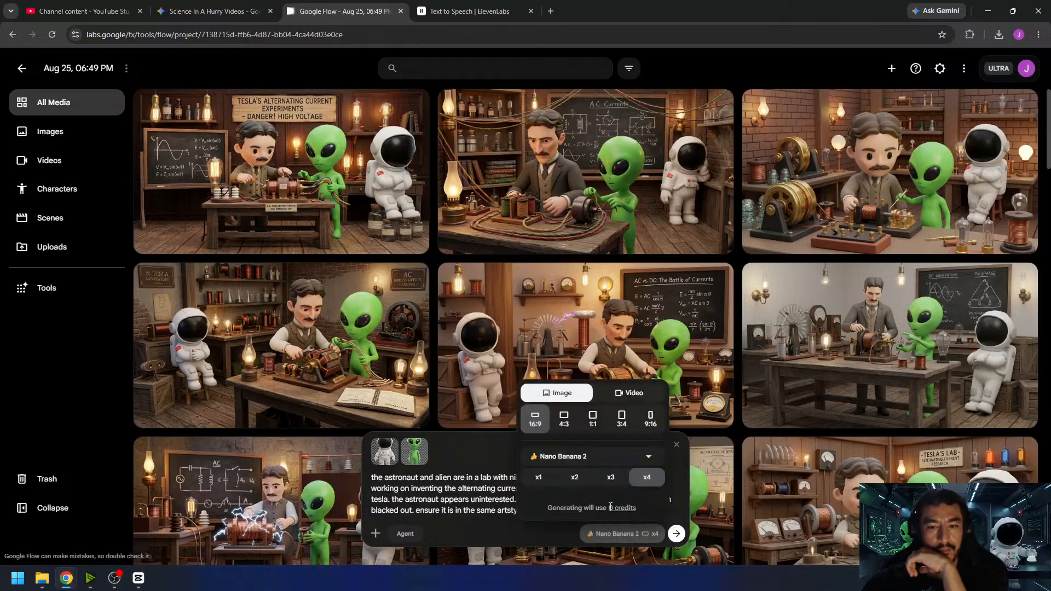
left_click(628, 394)
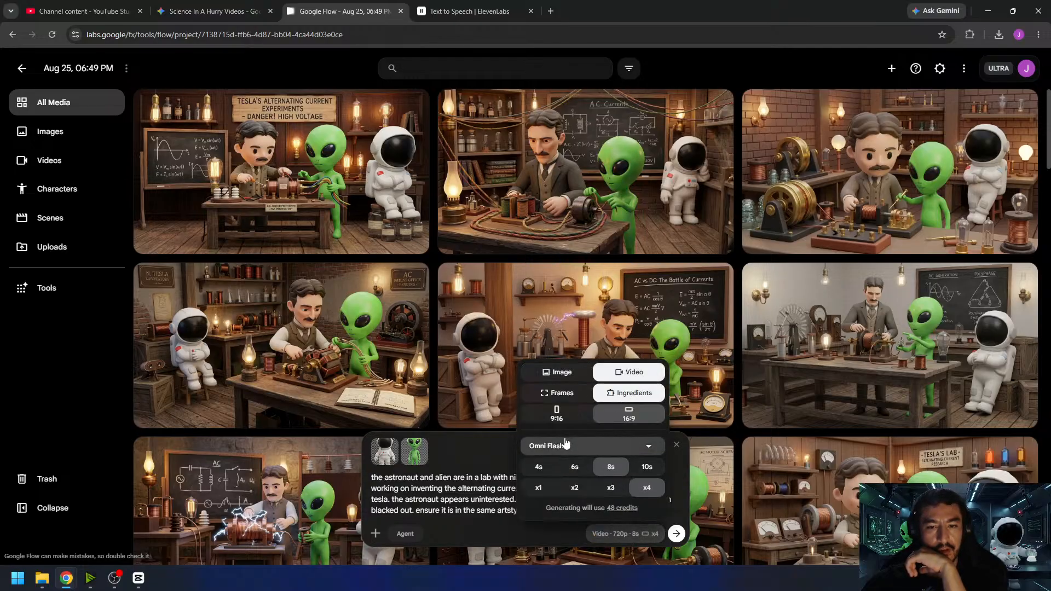
left_click(574, 466)
left_click(539, 487)
left_click(556, 393)
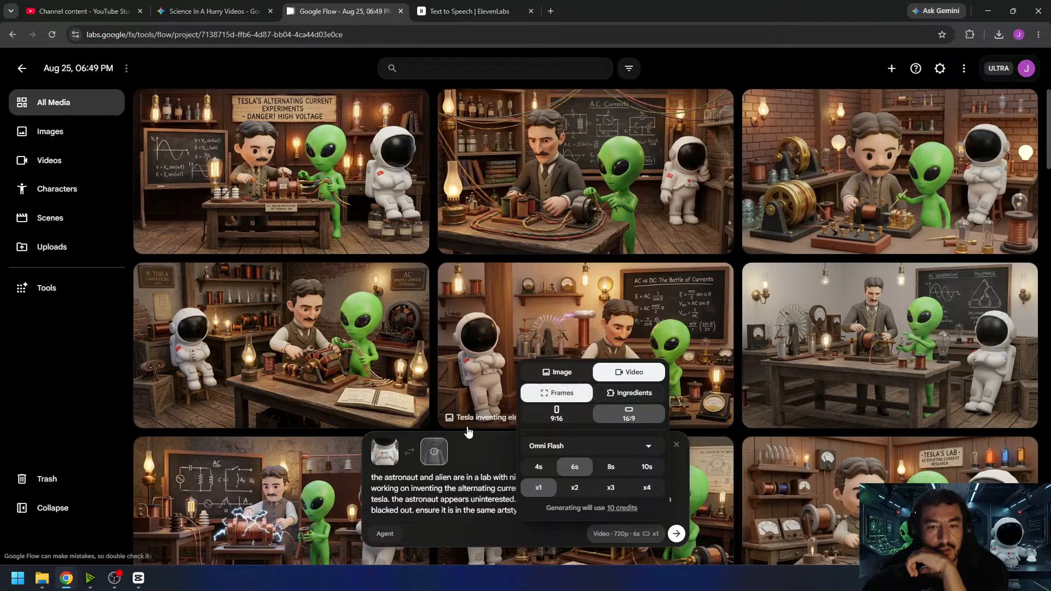
- Clear the astronaut and alien frames and use the N. Tesla Laboratory image with the seated astronaut as the start frame
left_click(475, 422)
left_click(382, 454)
left_click_drag(333, 279, 436, 511)
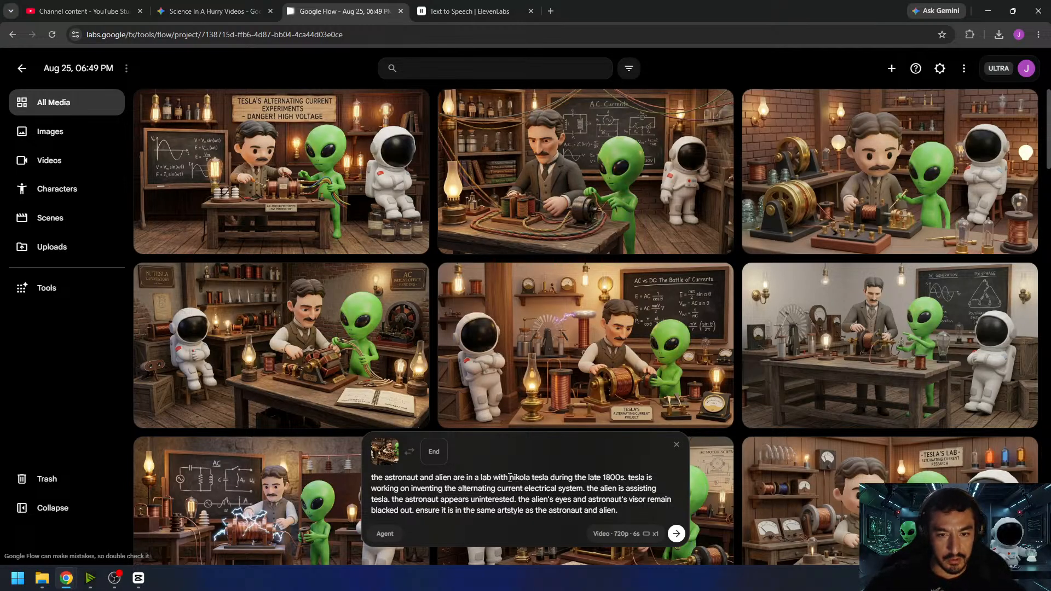
- Replace "nikola tesla" in the prompt with "a man" and both other mentions of "tesla" with "the man"
left_click_drag(510, 478, 520, 477)
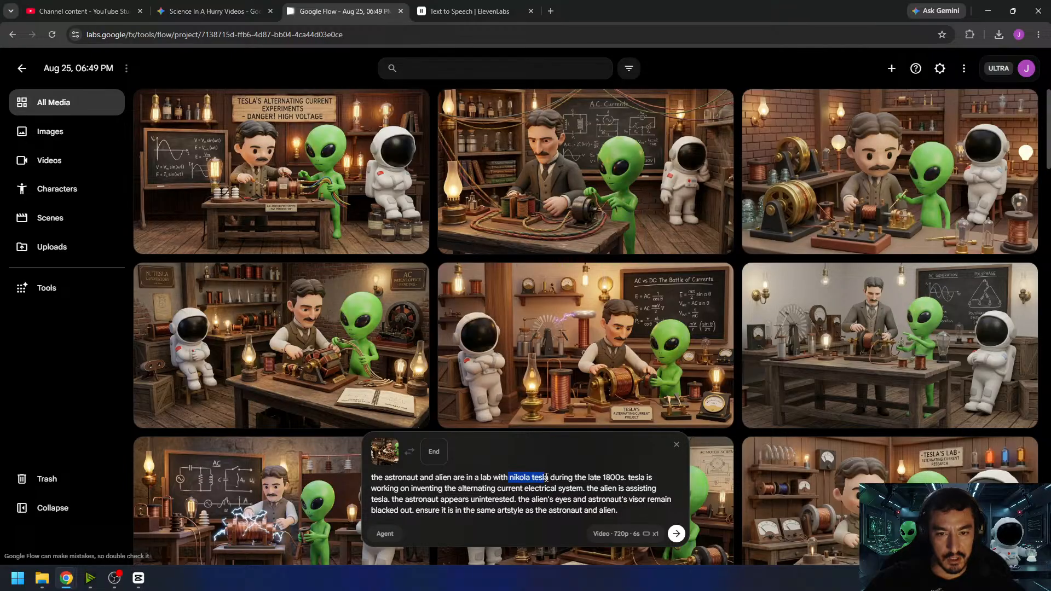
key("BackSpace")
key("BackSpace")
type("a man")
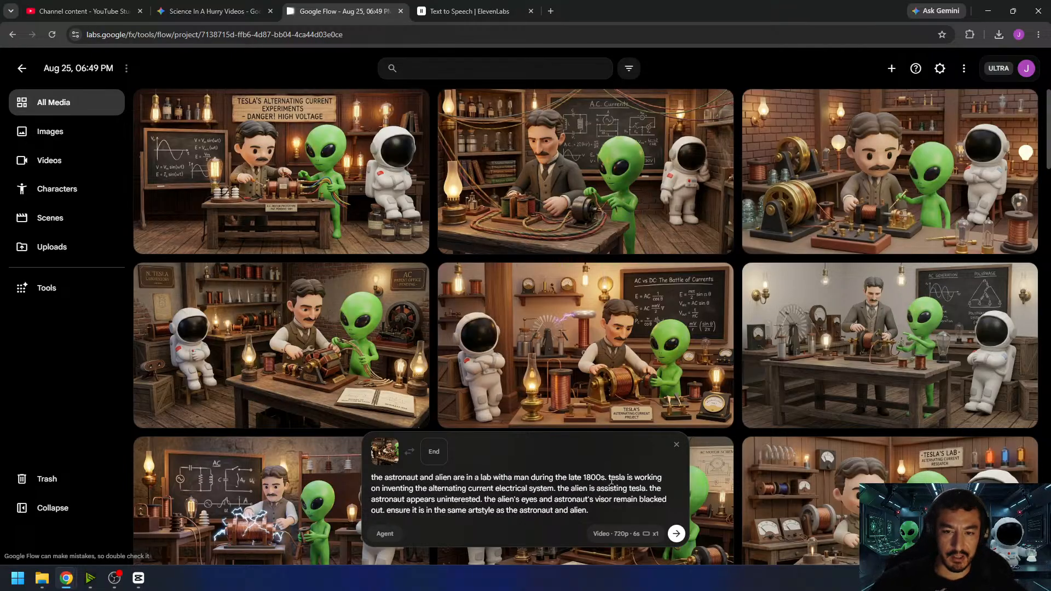
type("the man")
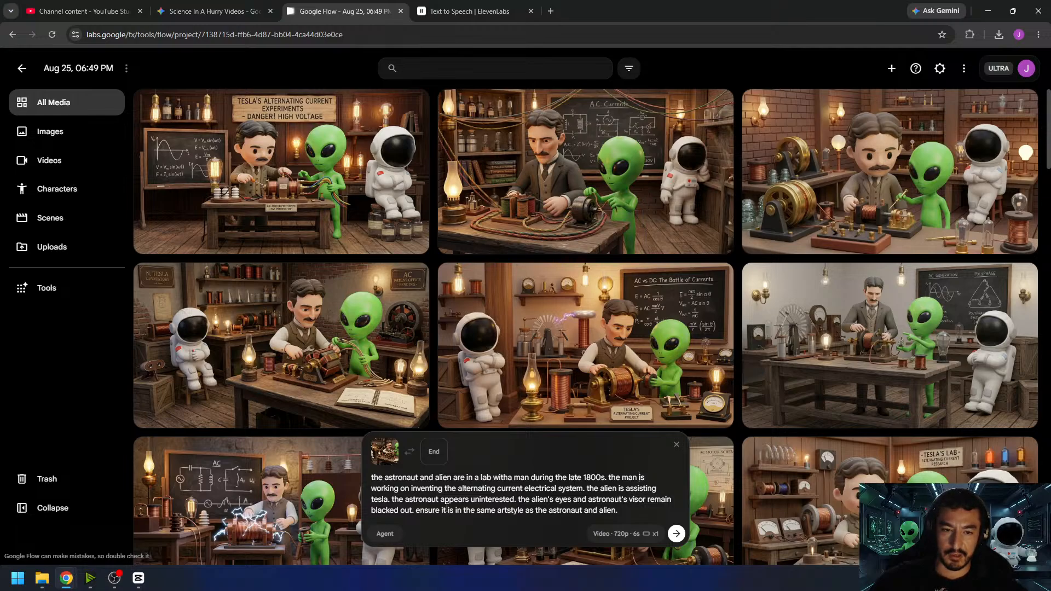
type("the man")
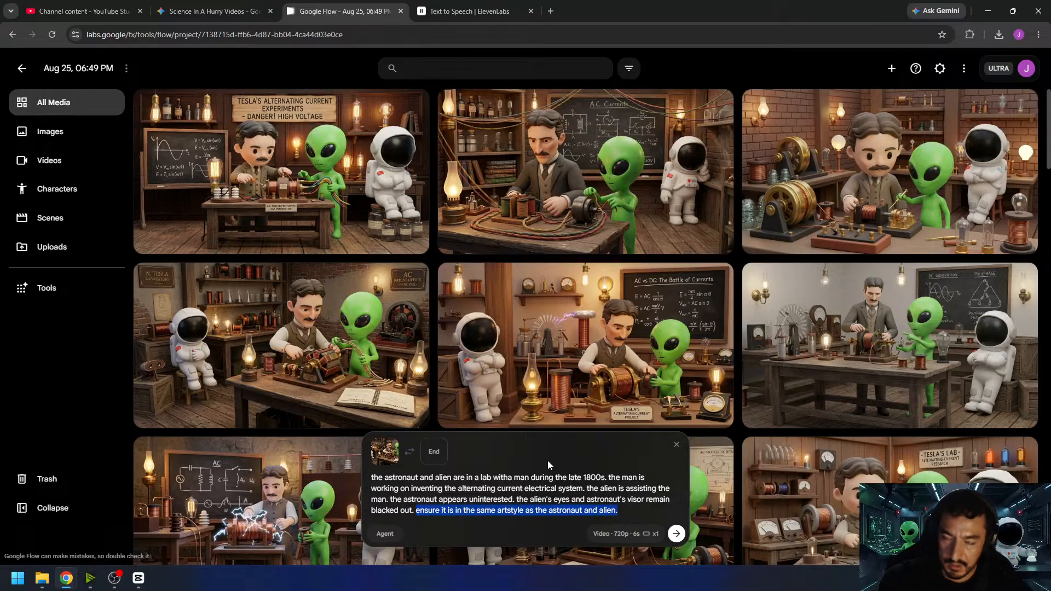
- Replace the prompt's artstyle sentence with "the camera remains stationary. no music. no speech."
type("the camera rem")
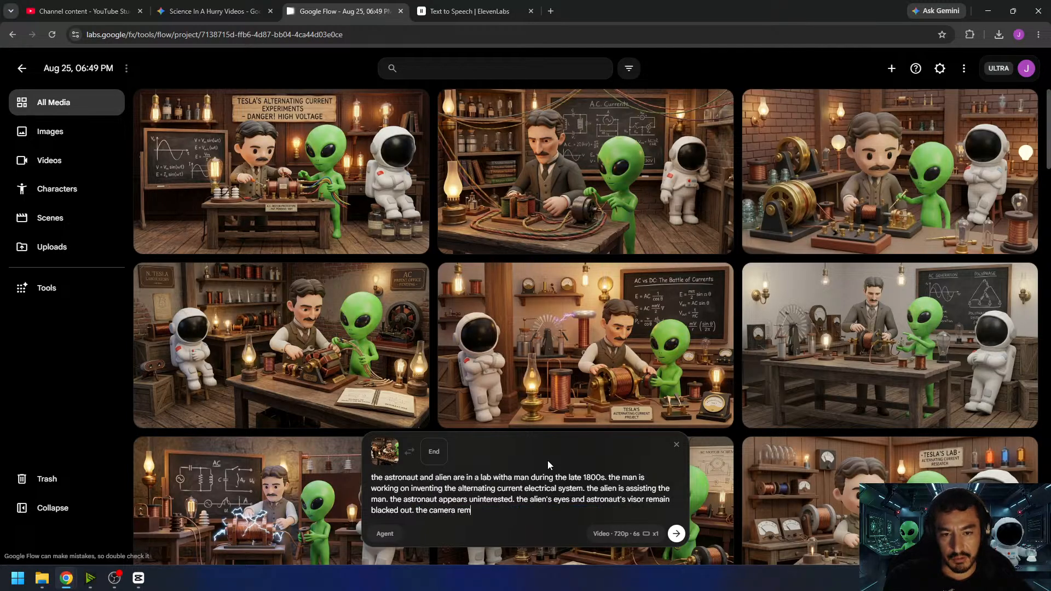
type("ains stationary. no")
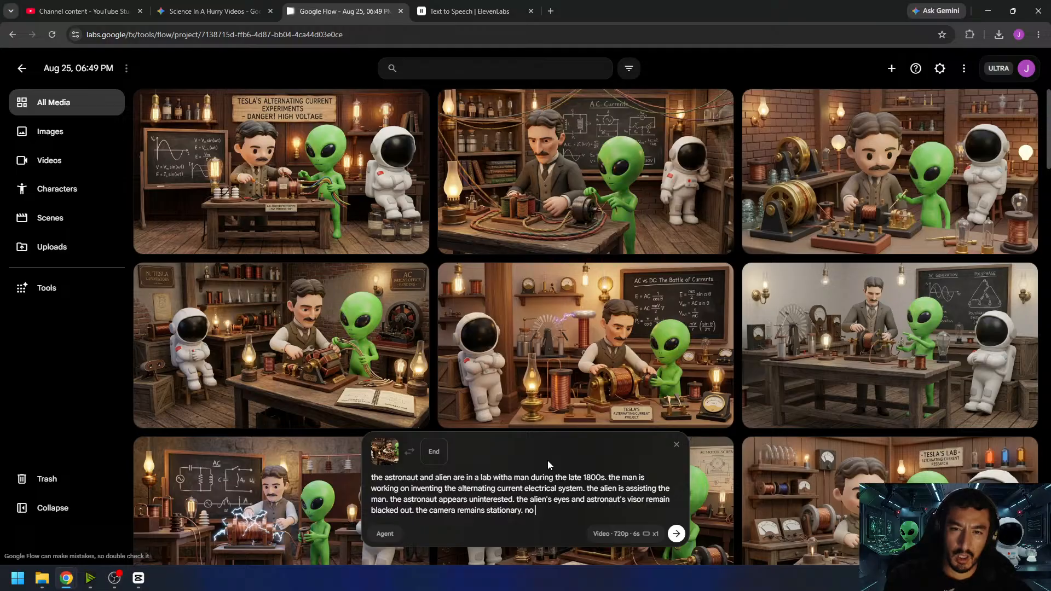
type(" music.")
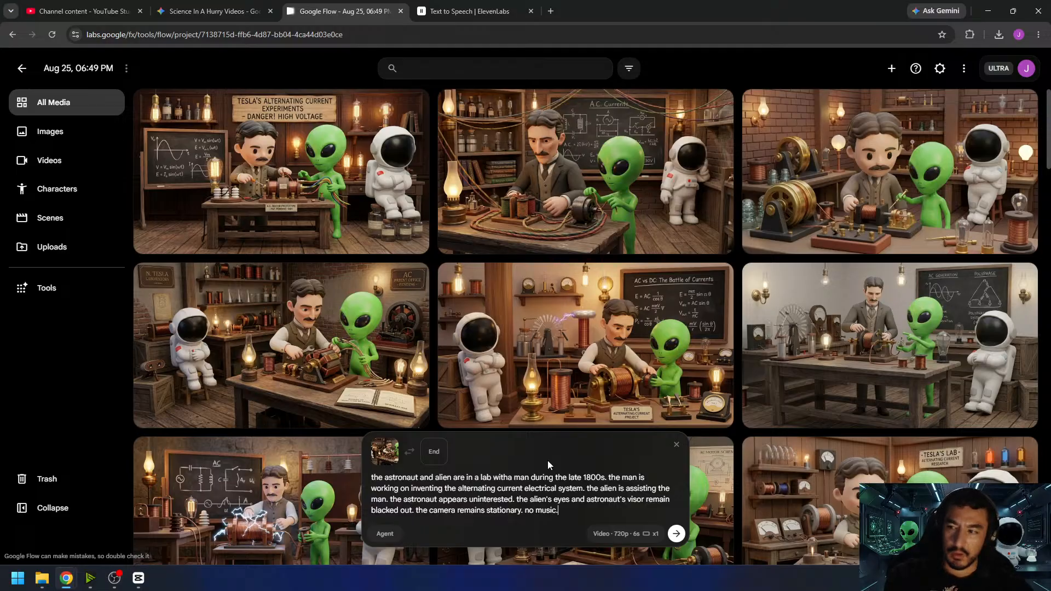
type(" no speech.")
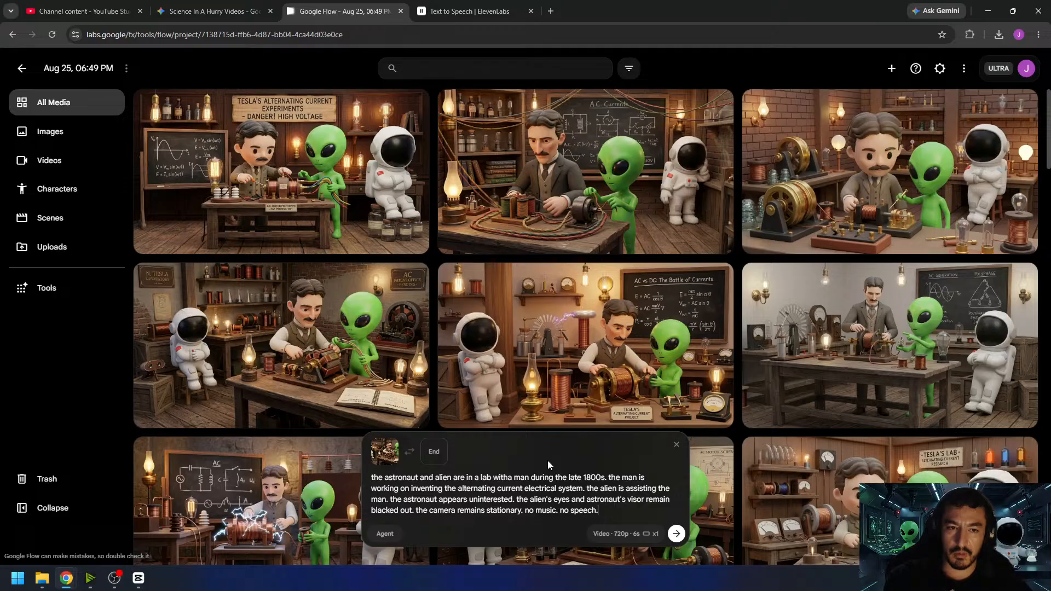
type(" the sound of the alie")
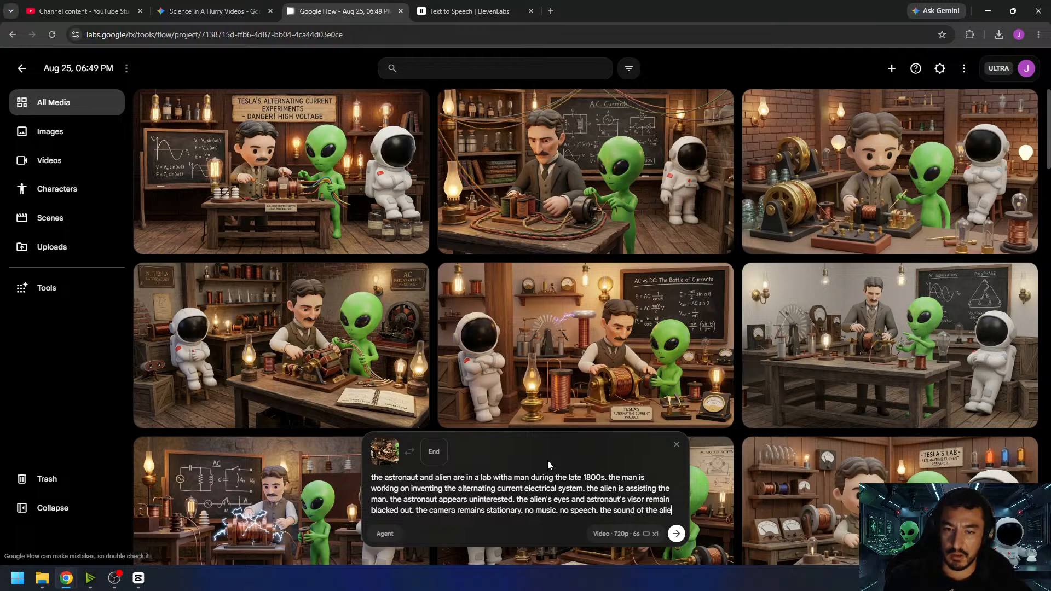
type("n and man working.")
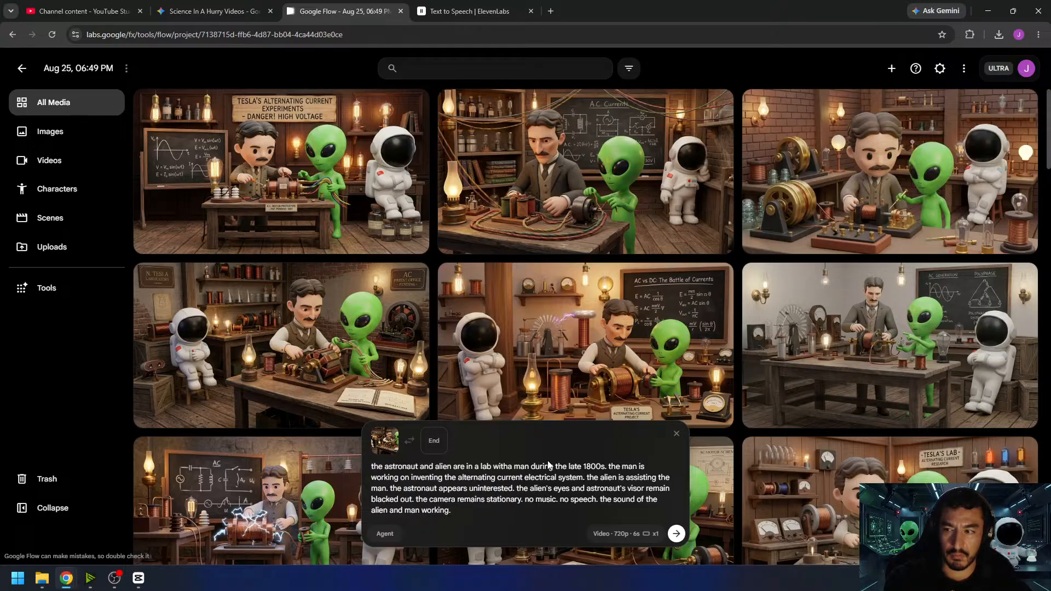
- Add "the sound of the alien and man working." to the end of the prompt and generate the video
left_click(677, 534)
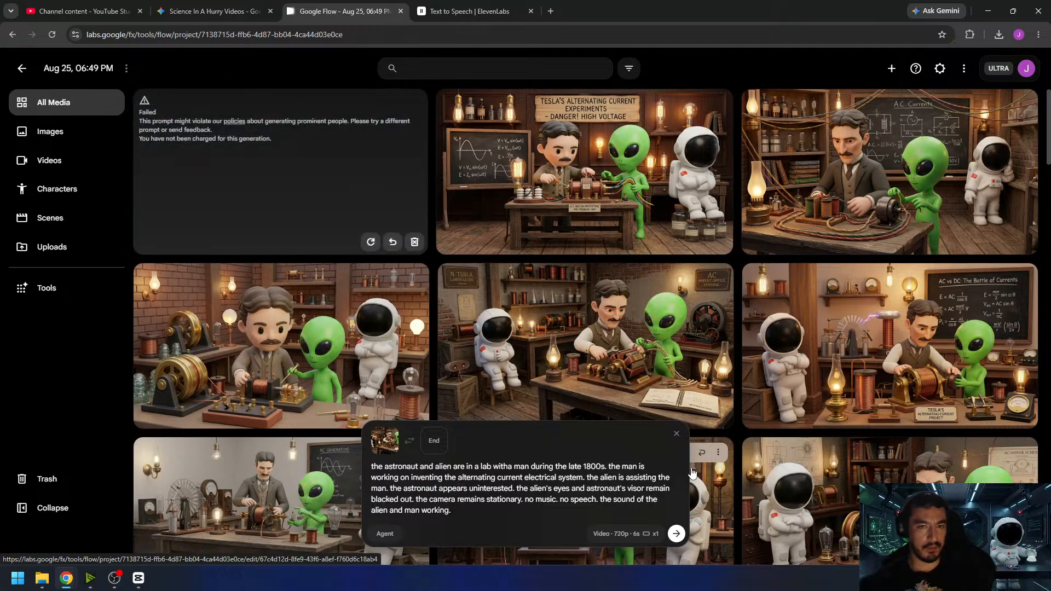
- Delete the failed generation, generate the video again with the same prompt and view its source lab image at full size
left_click(414, 242)
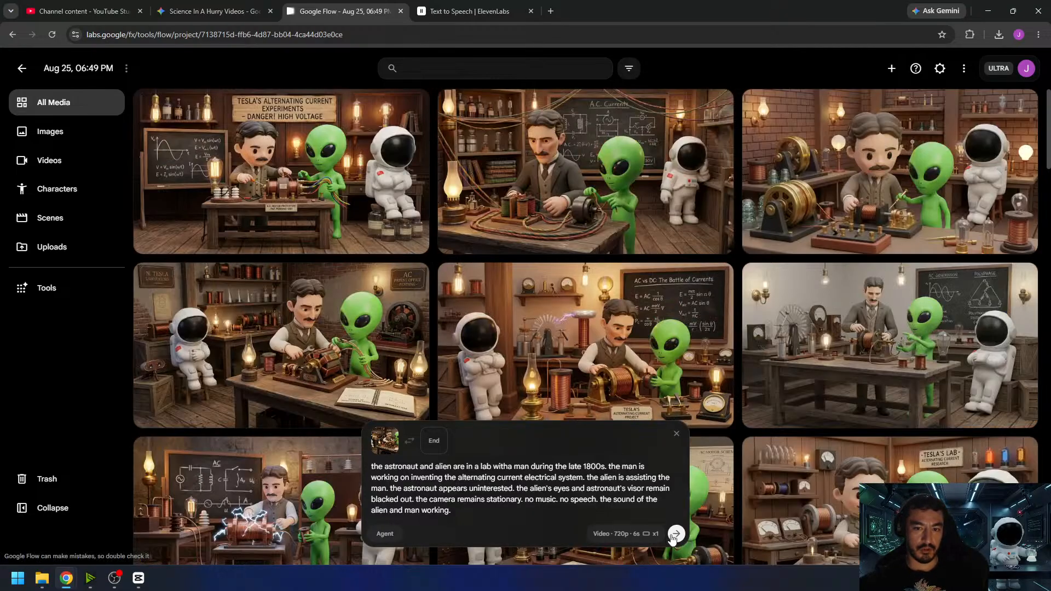
left_click(675, 537)
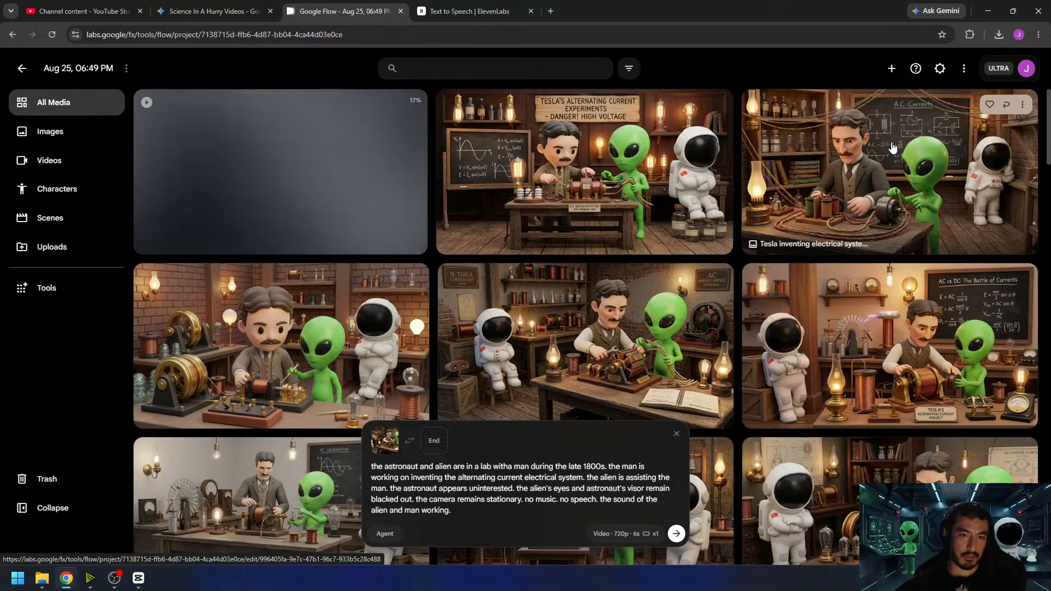
left_click(571, 327)
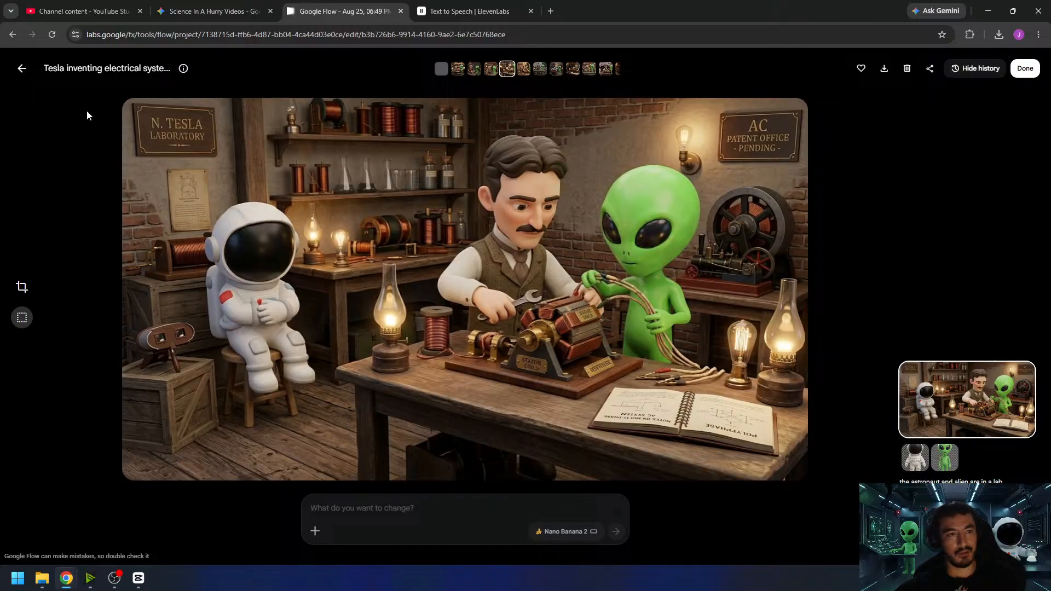
left_click(22, 68)
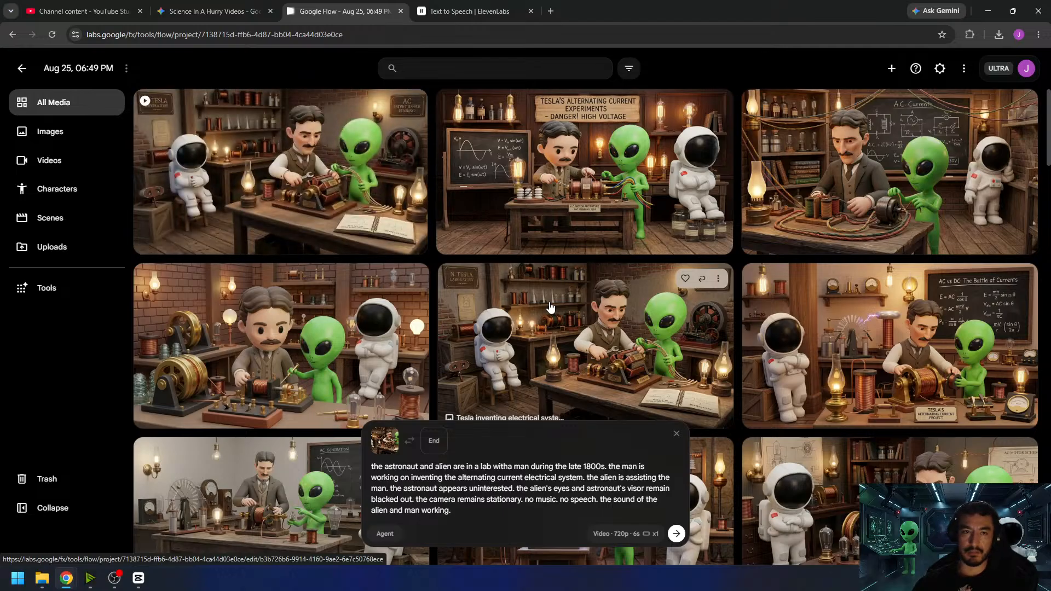
- Play the newly generated lab clip, download it and return to the project's media
left_click(305, 158)
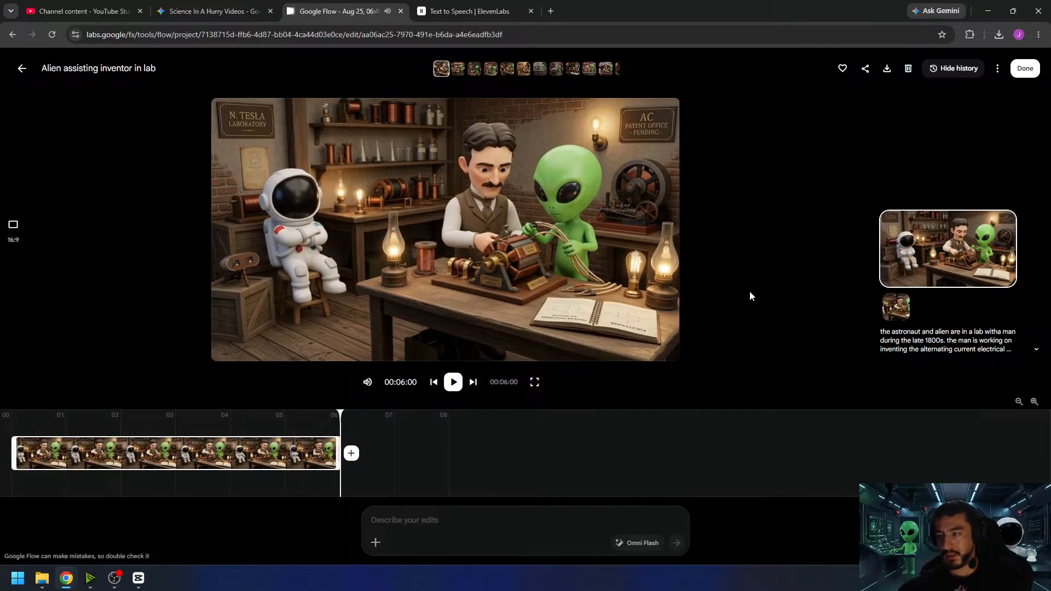
left_click(456, 382)
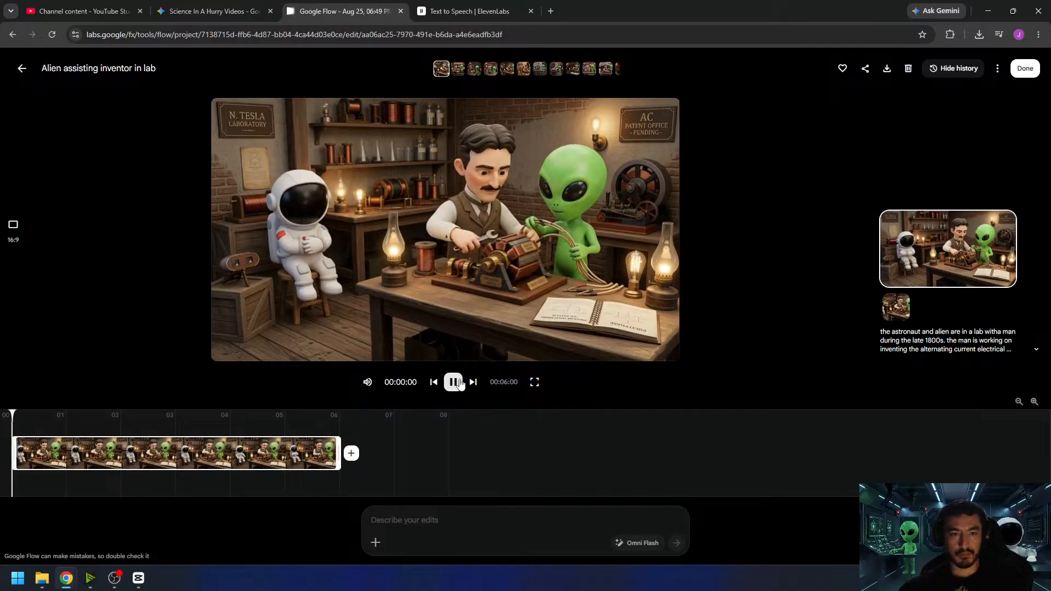
left_click(882, 74)
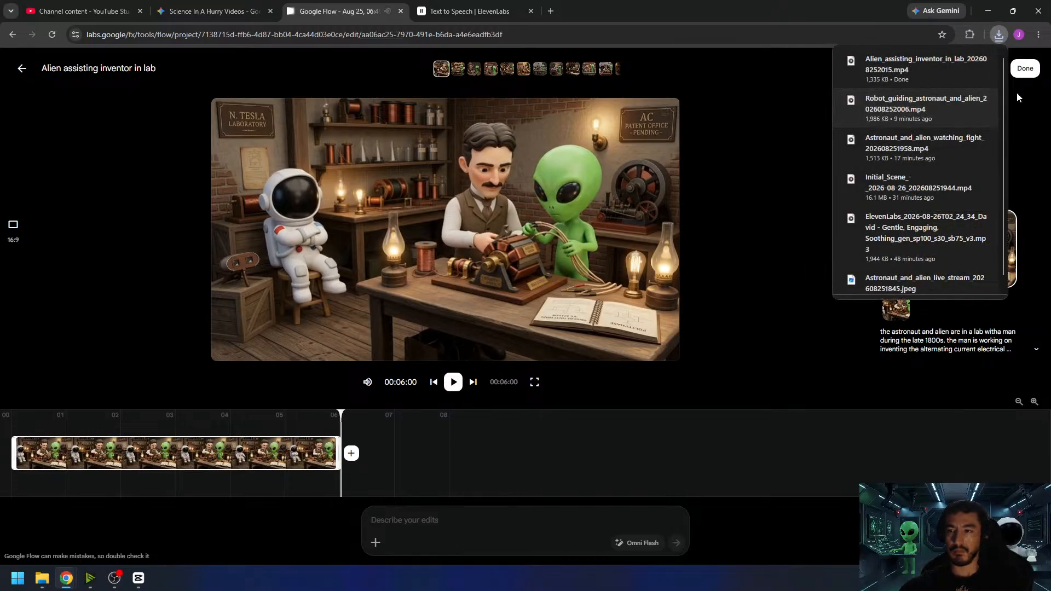
left_click(1028, 76)
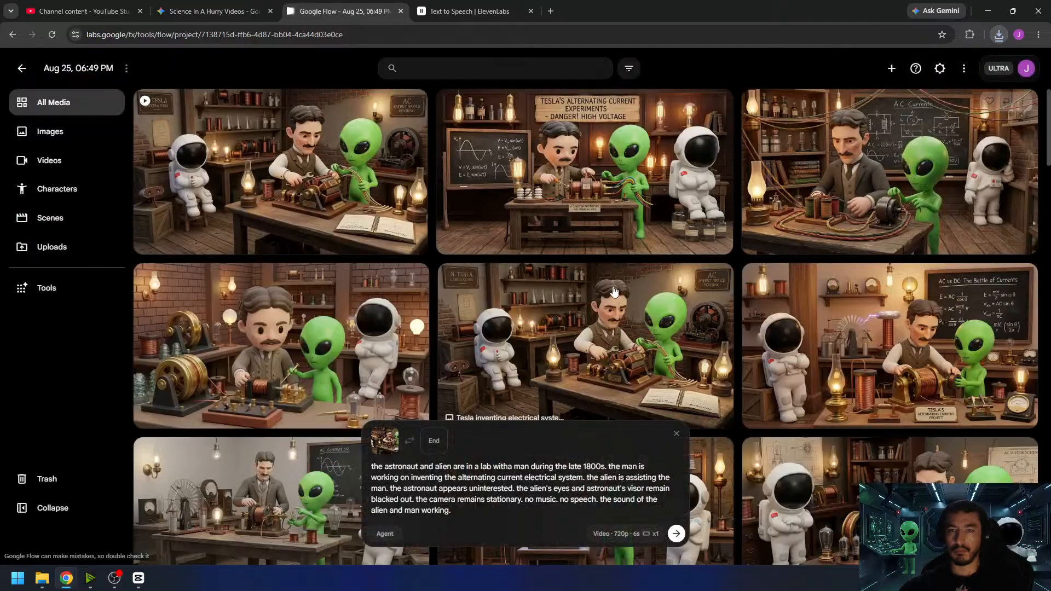
- Switch to CapCut, add the downloaded lab clip to the timeline after the robot clip and trim its end to 00:00:37:07
left_click(139, 579)
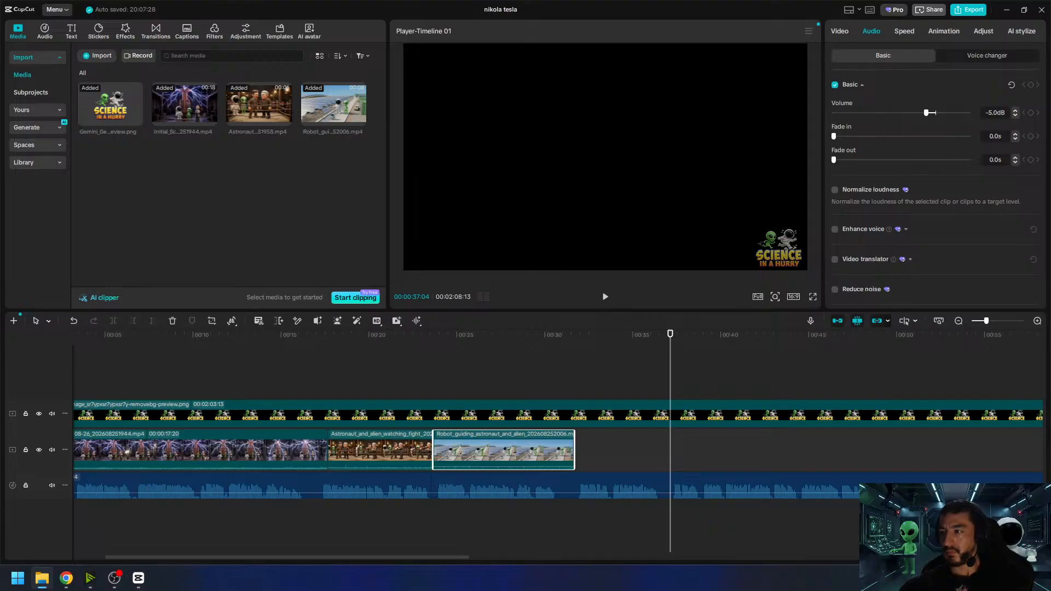
left_click_drag(1050, 296, 219, 224)
left_click_drag(121, 173, 574, 452)
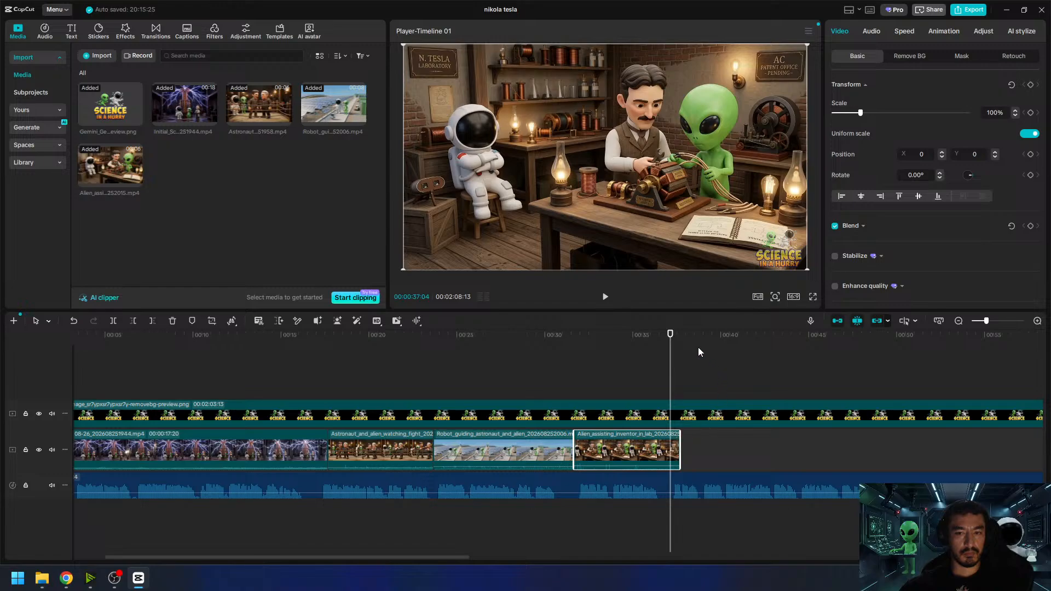
left_click_drag(681, 337, 673, 342)
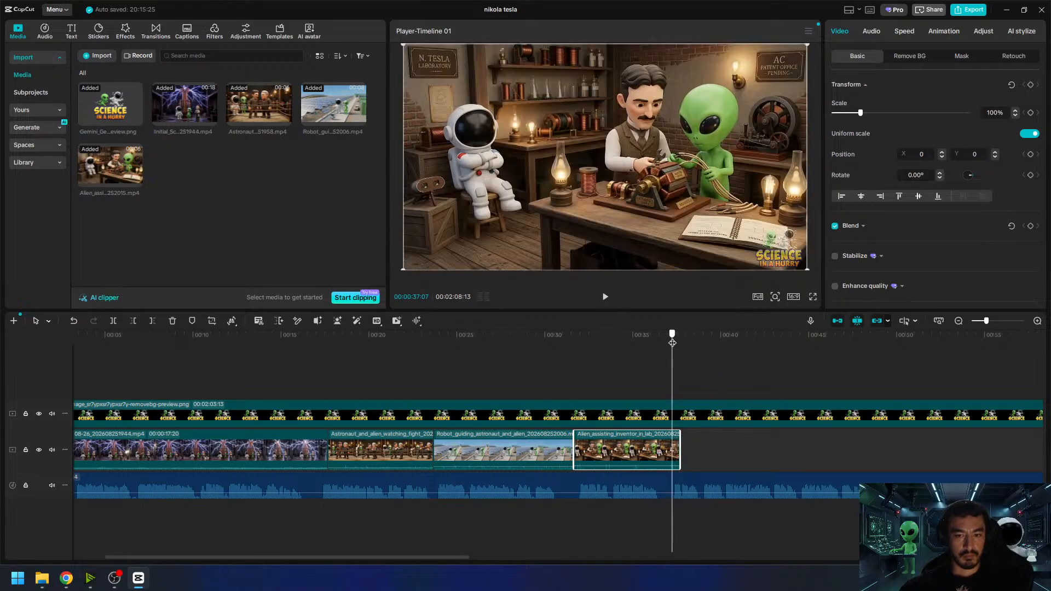
left_click_drag(679, 445, 672, 445)
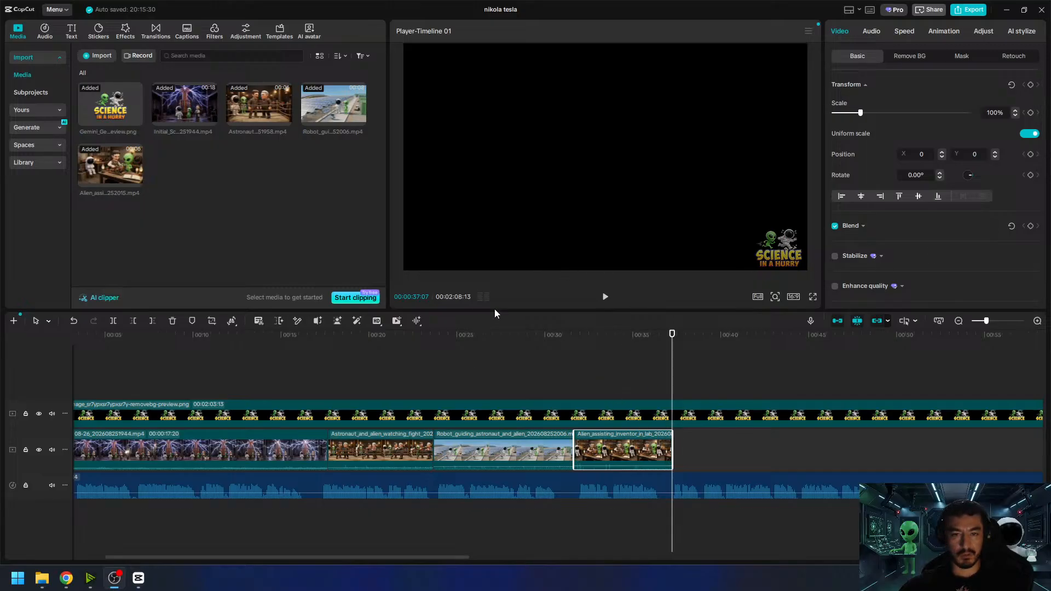
- Play back the lab clip's section of the timeline and set the clip's audio volume to -5 dB
left_click(567, 338)
left_click(604, 302)
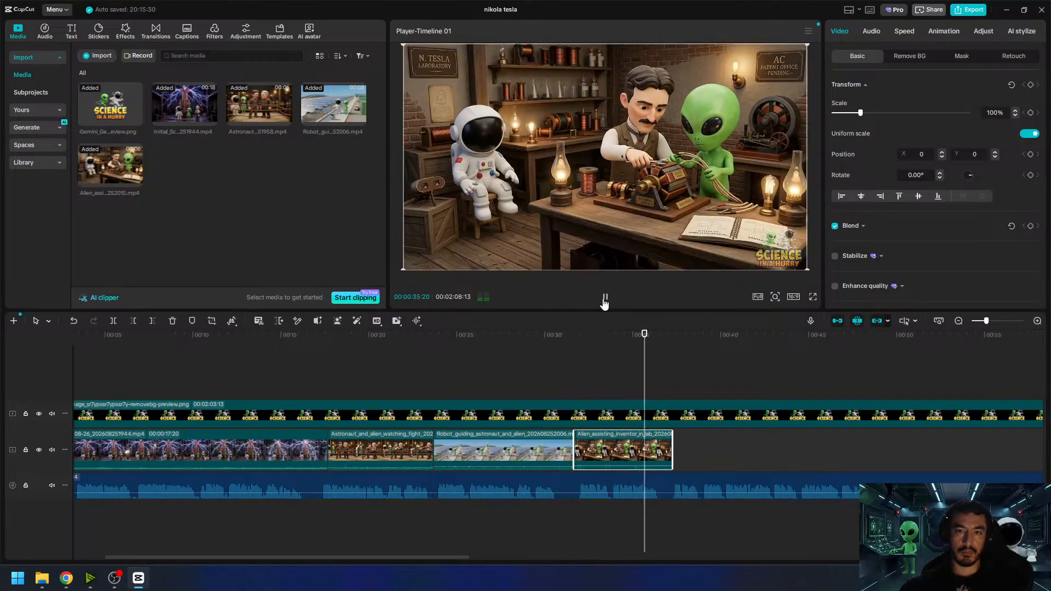
left_click(605, 302)
left_click(873, 31)
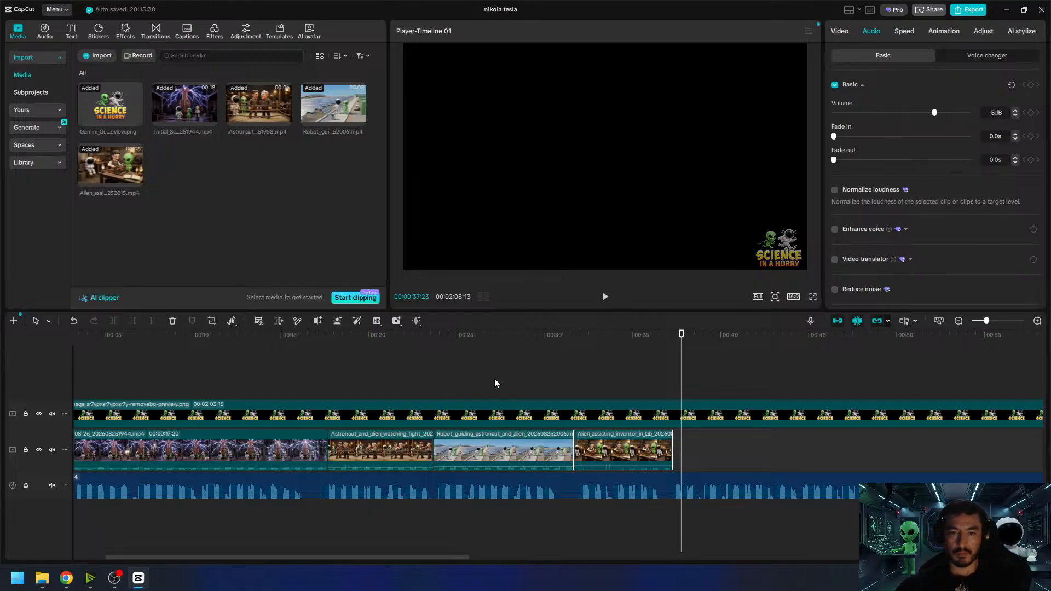
- Play the timeline through the lab clip and replay the narration that follows from the clip's end at 00:00:37:07
left_click(552, 346)
left_click(603, 298)
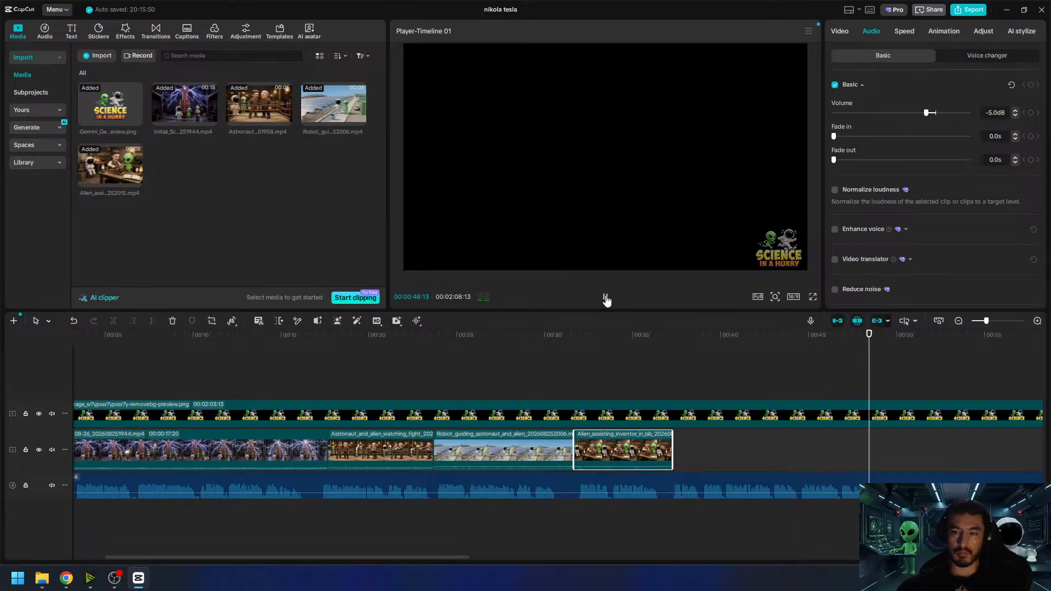
left_click(606, 299)
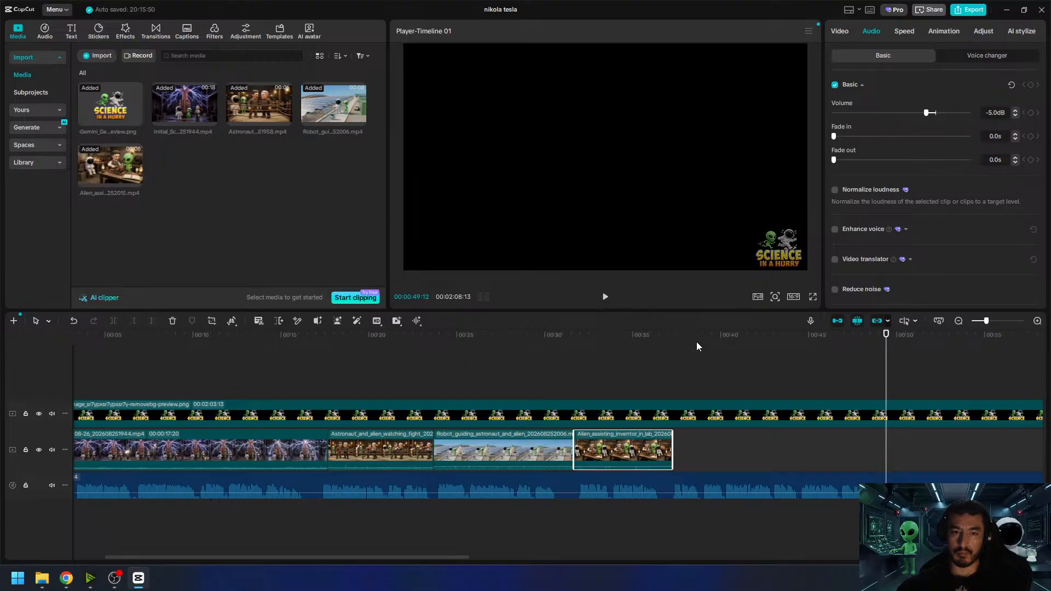
left_click_drag(691, 342, 670, 344)
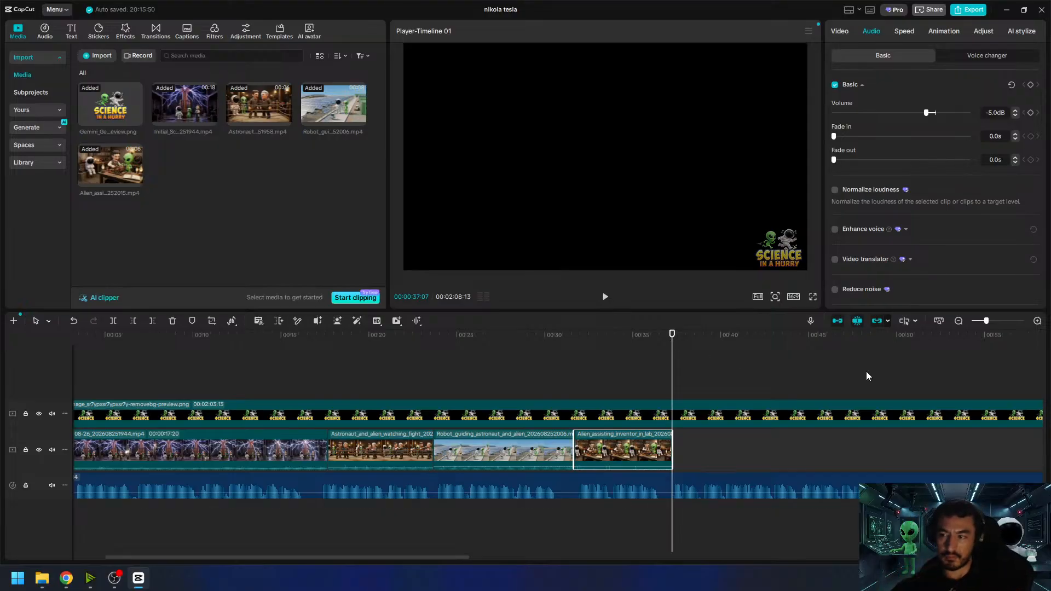
key("super+d")
key("super+d")
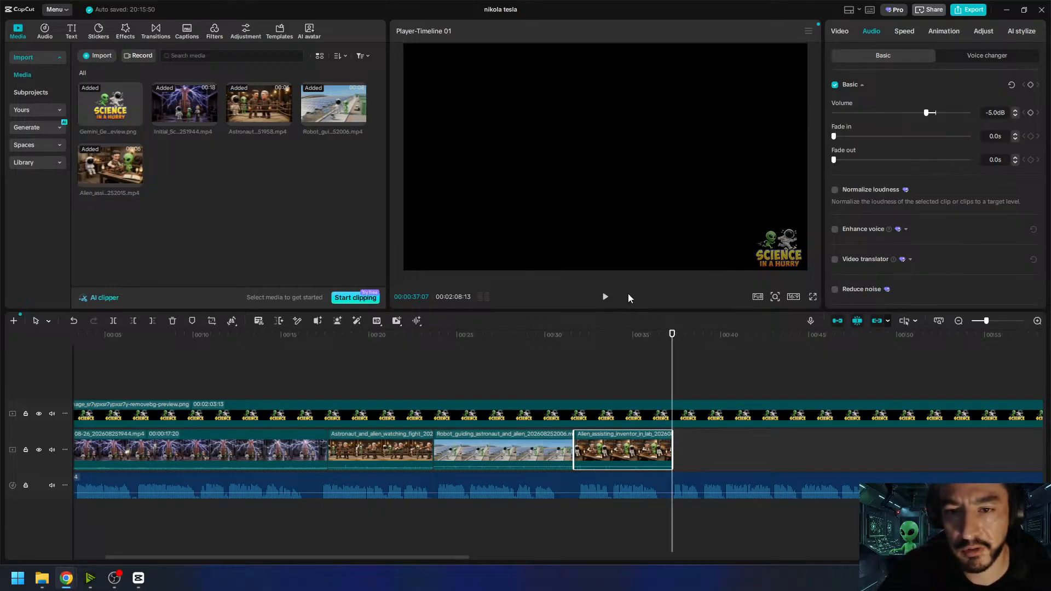
left_click(603, 300)
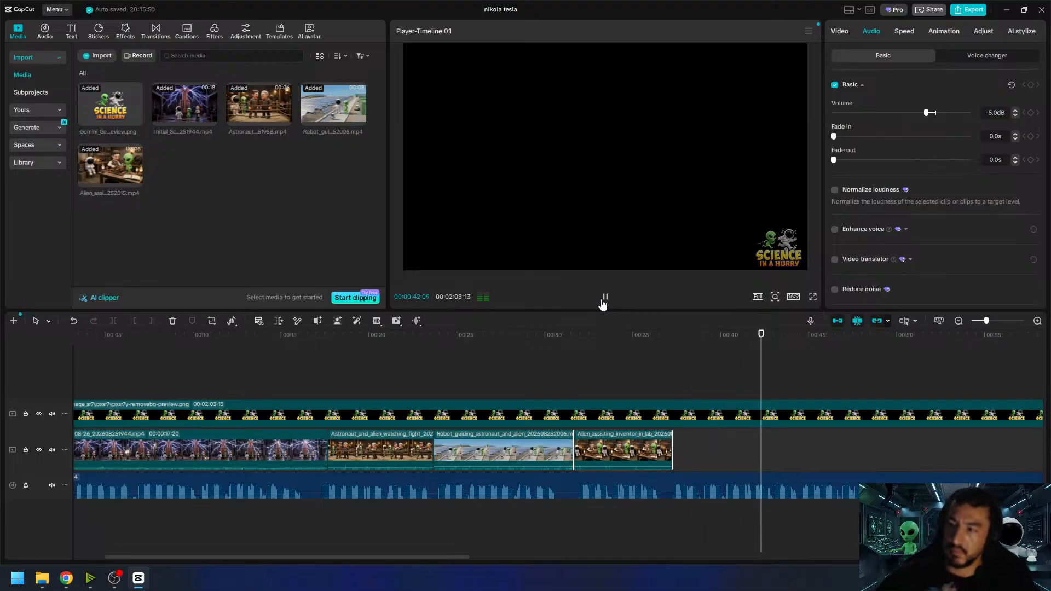
left_click(604, 299)
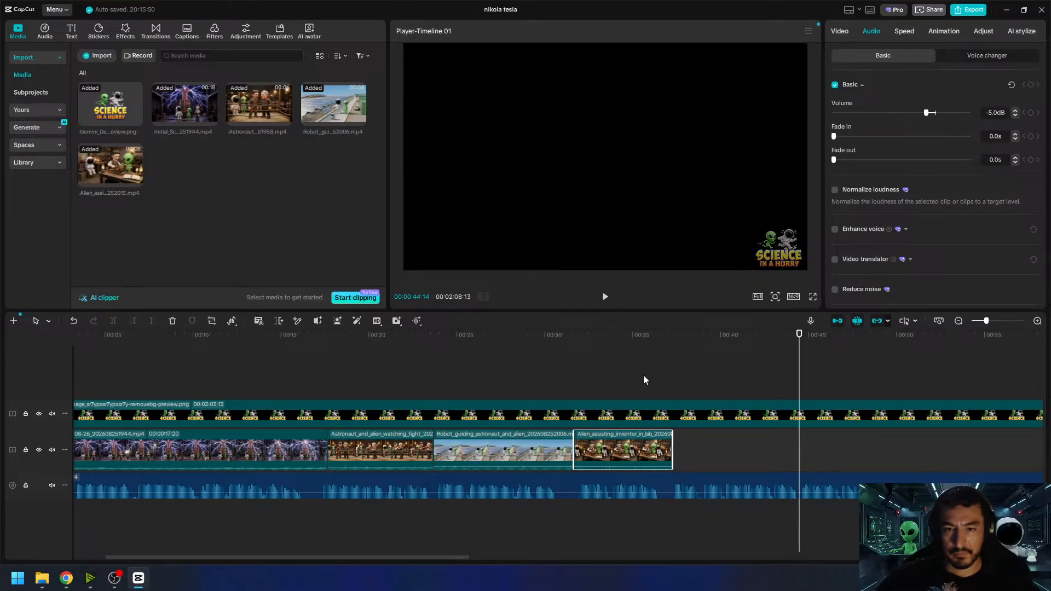
- Switch to Google Flow and reuse the prompt and reference images of the Tesla lab image
mouse_move(58, 581)
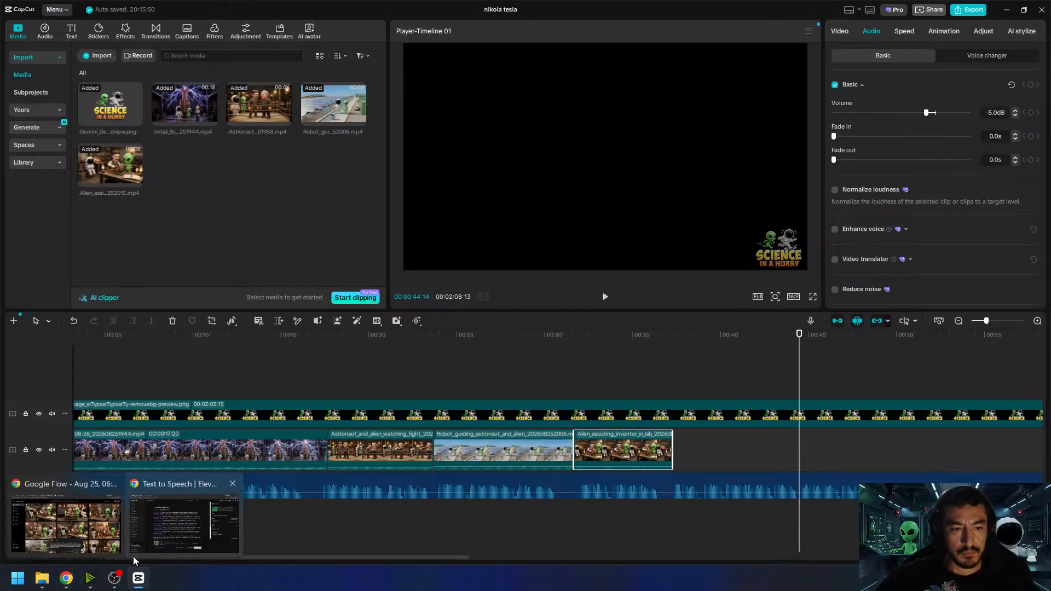
left_click(66, 523)
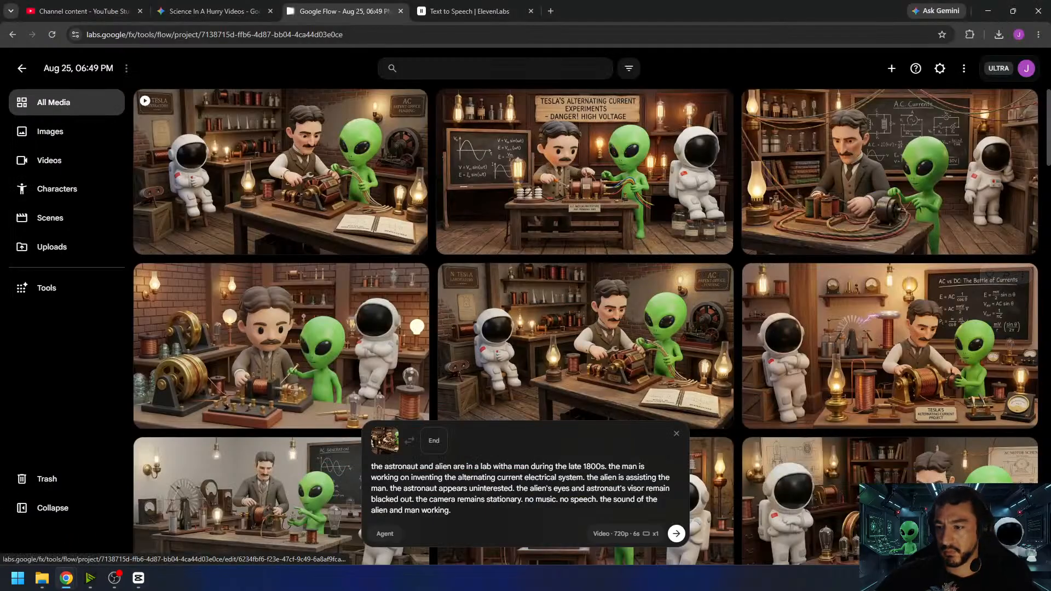
left_click(1013, 520)
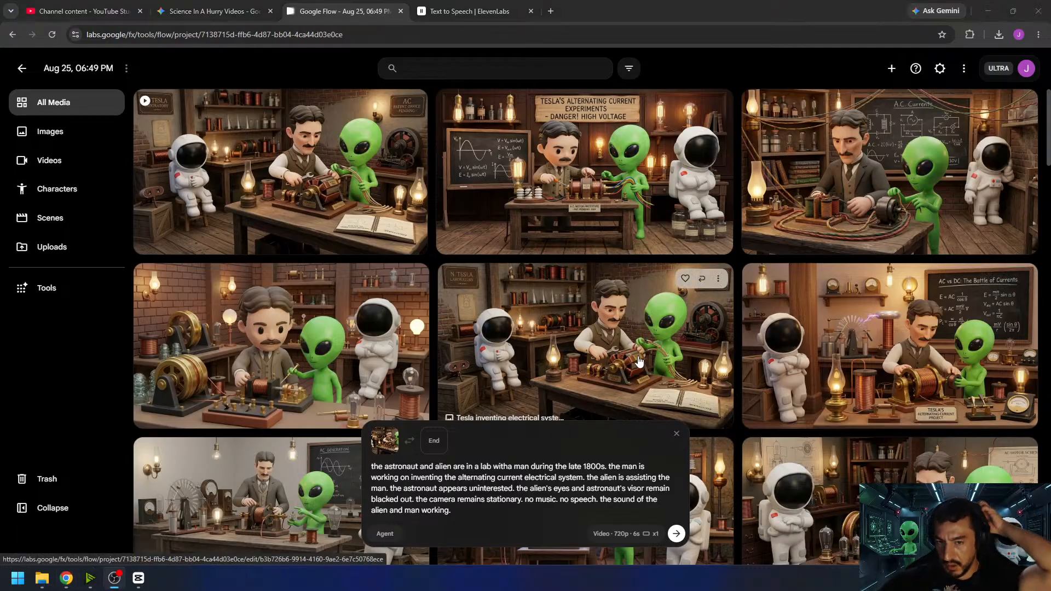
left_click(703, 280)
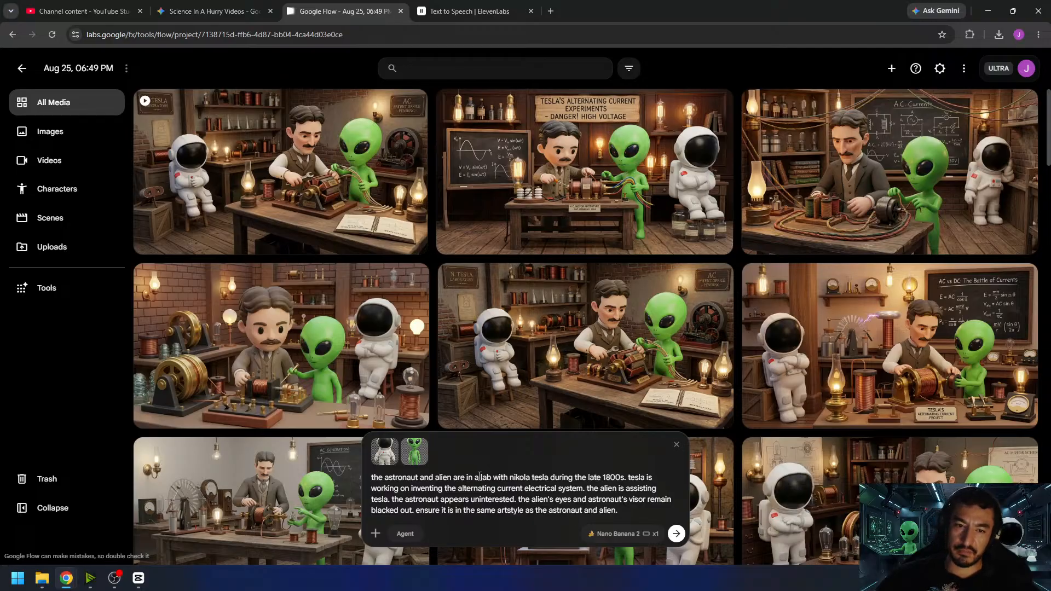
- Remove "astronaut and" from the prompt's opening so that it starts with "the alien"
left_click_drag(466, 476, 521, 477)
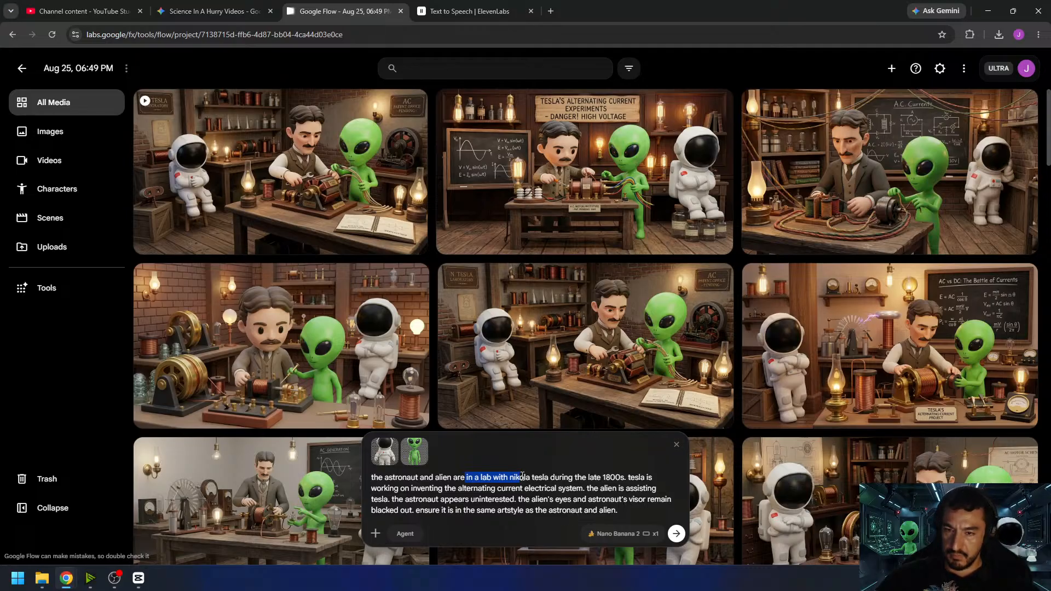
left_click_drag(524, 474, 465, 477)
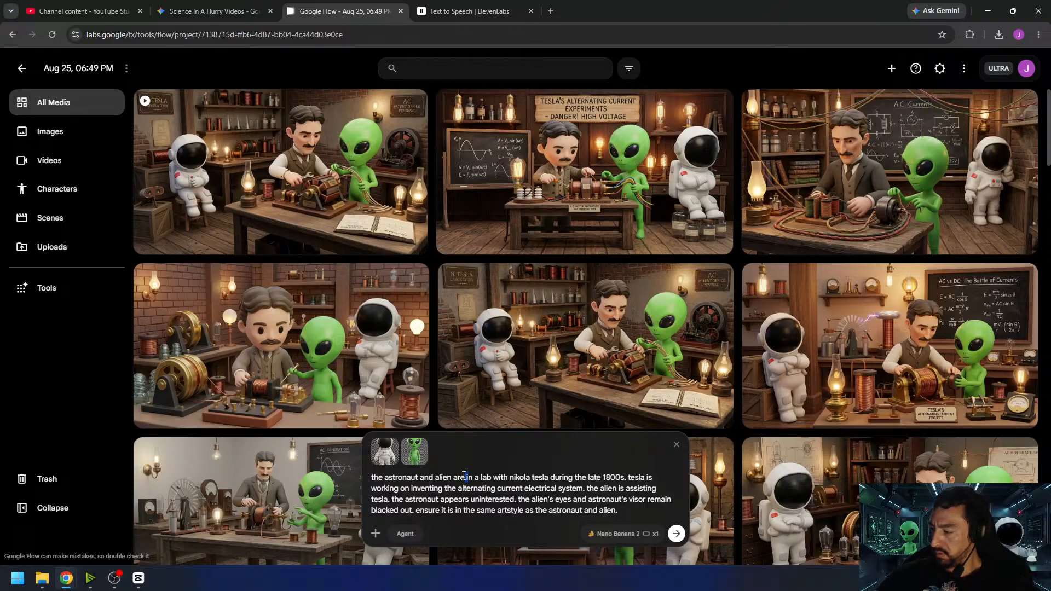
left_click_drag(434, 478, 387, 477)
key("BackSpace")
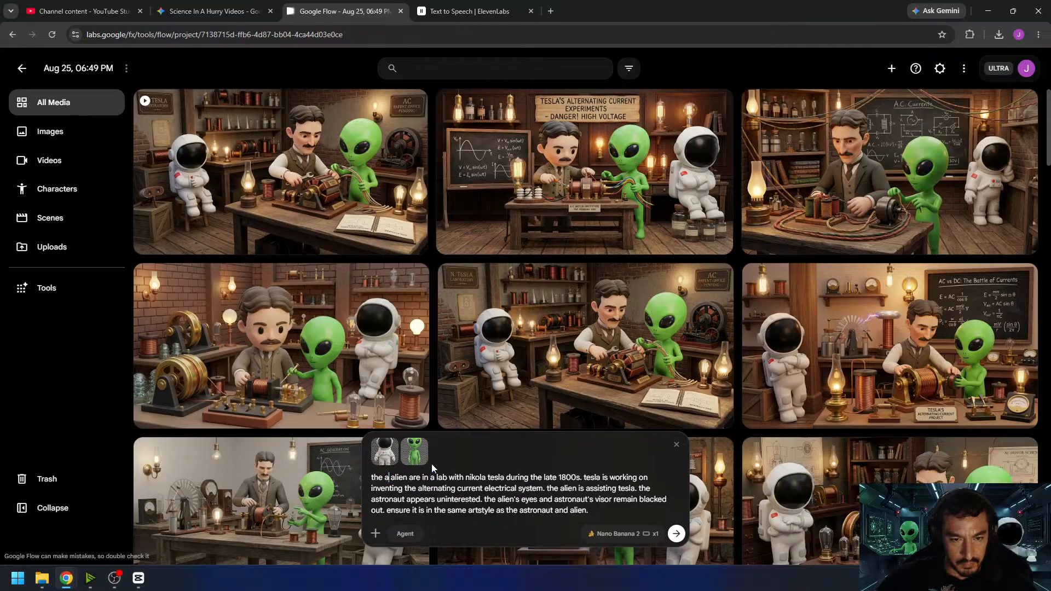
key("BackSpace")
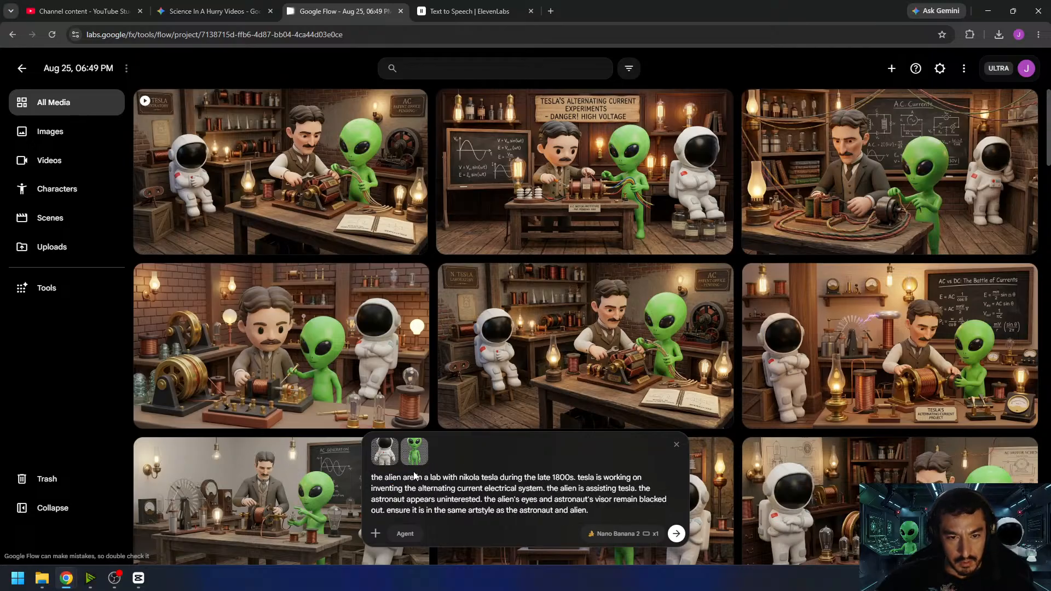
- Insert "and nikola tesla are hooking up an alternating current system to a transformer" after "the alien" in the prompt's first sentence
type("and n")
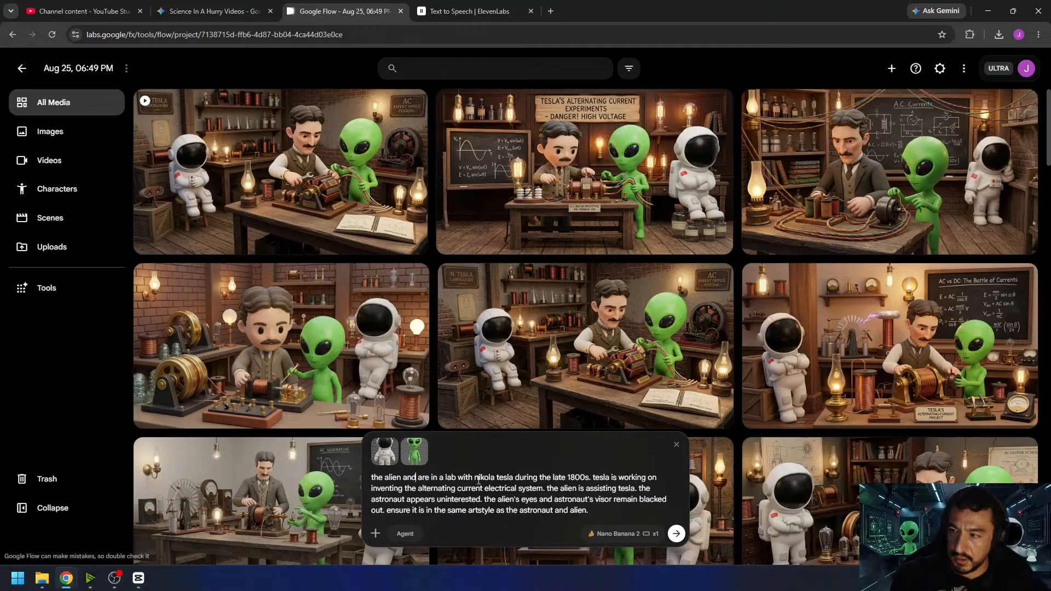
type("ikol")
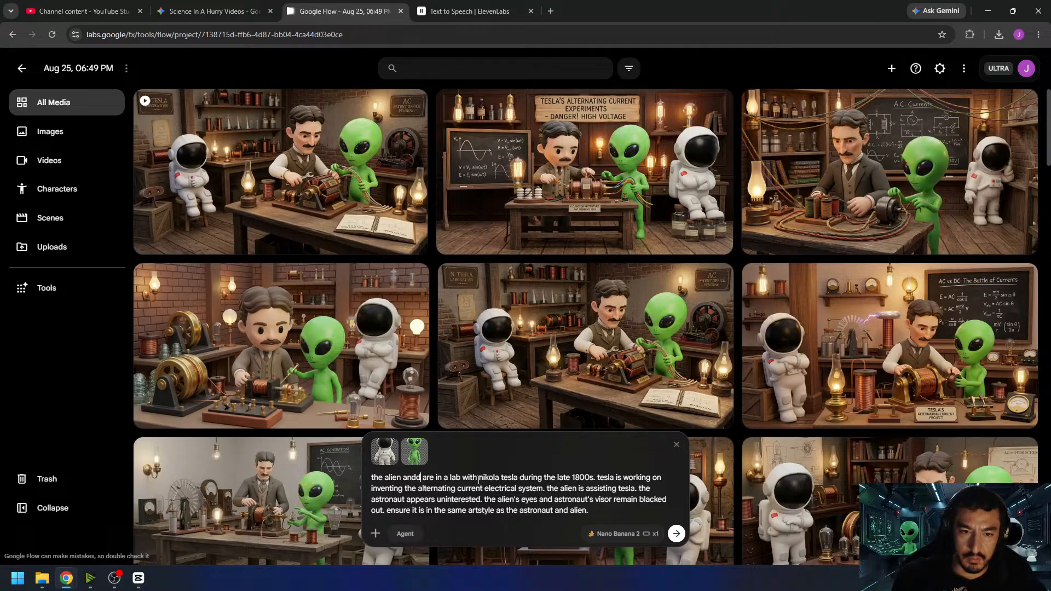
type("a tesla are")
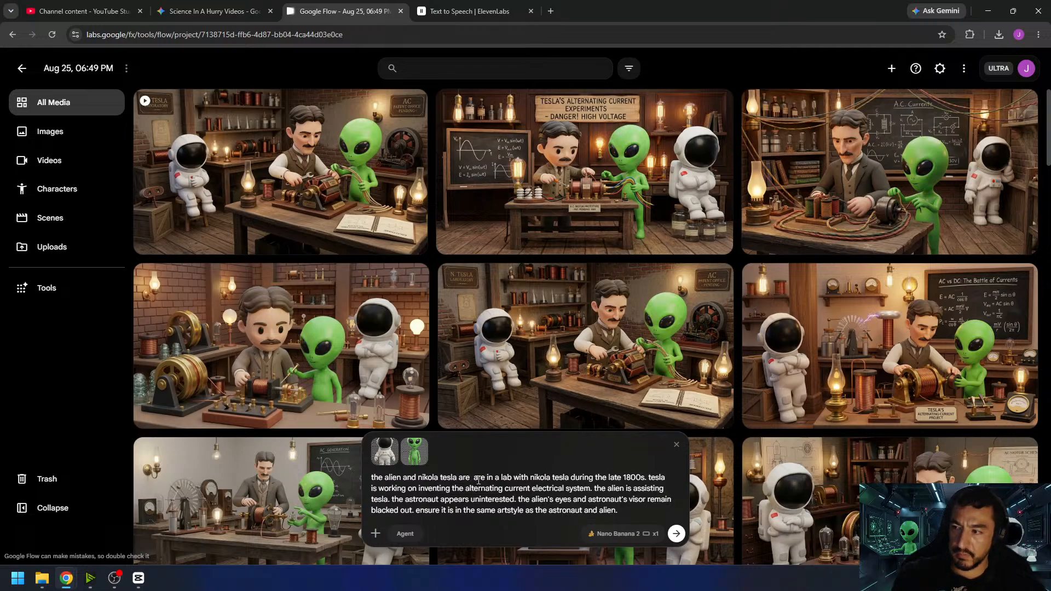
type(" hooking up ")
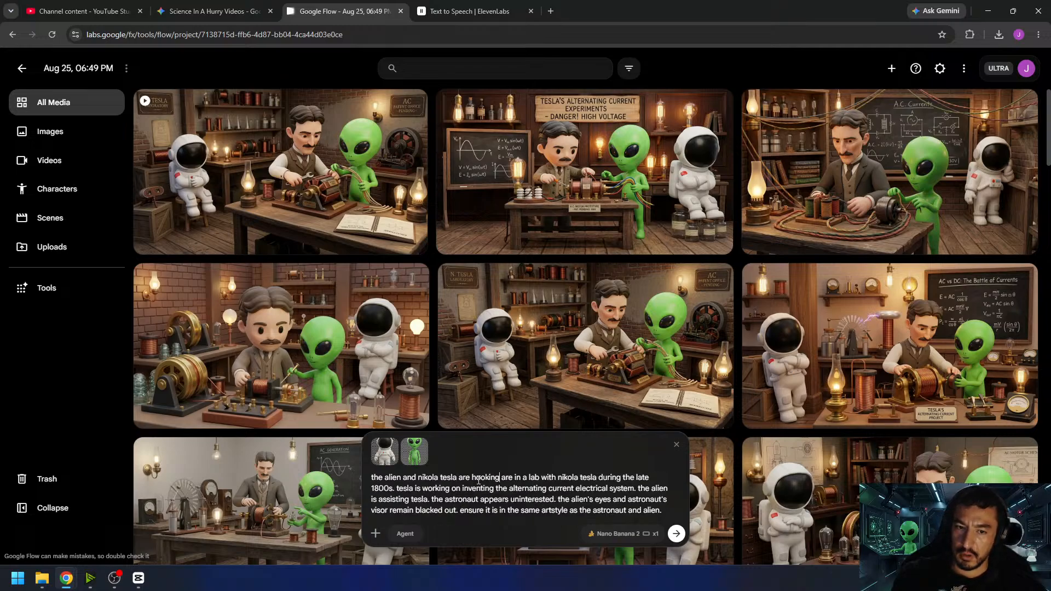
type("an alternati")
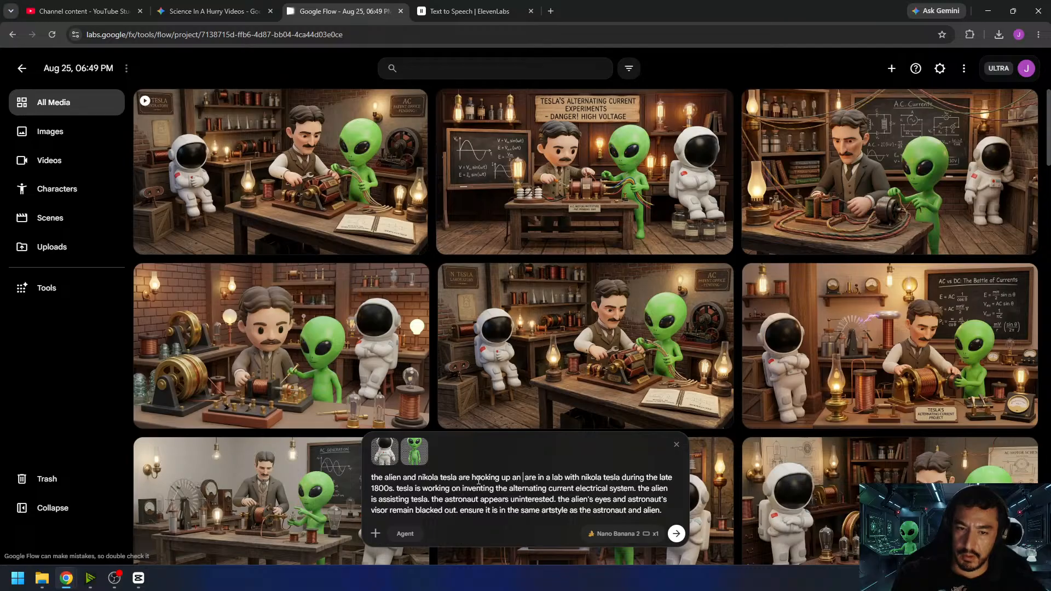
type("ng current system")
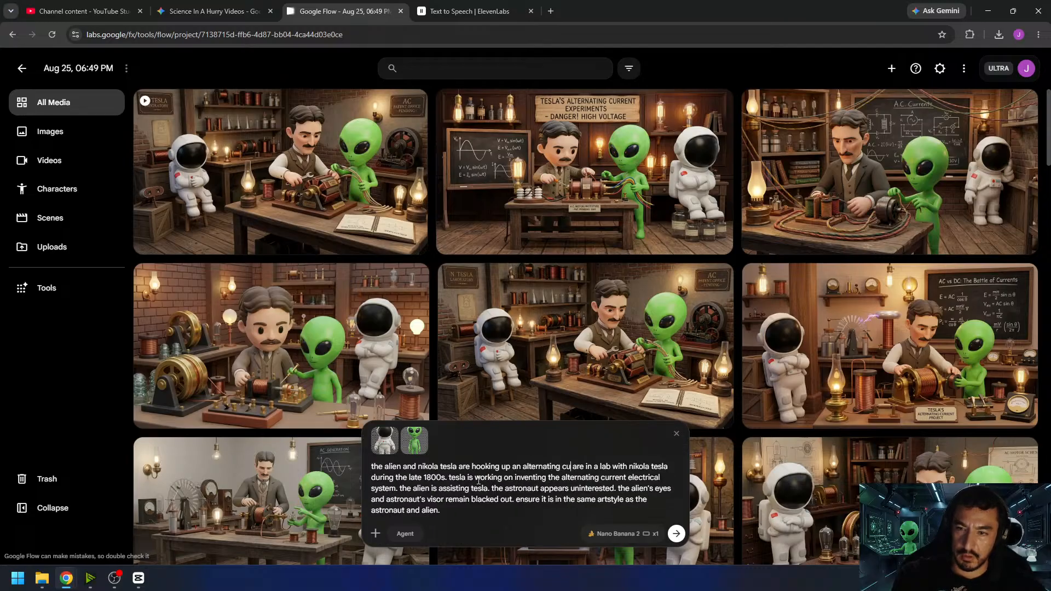
type(" to a transfor")
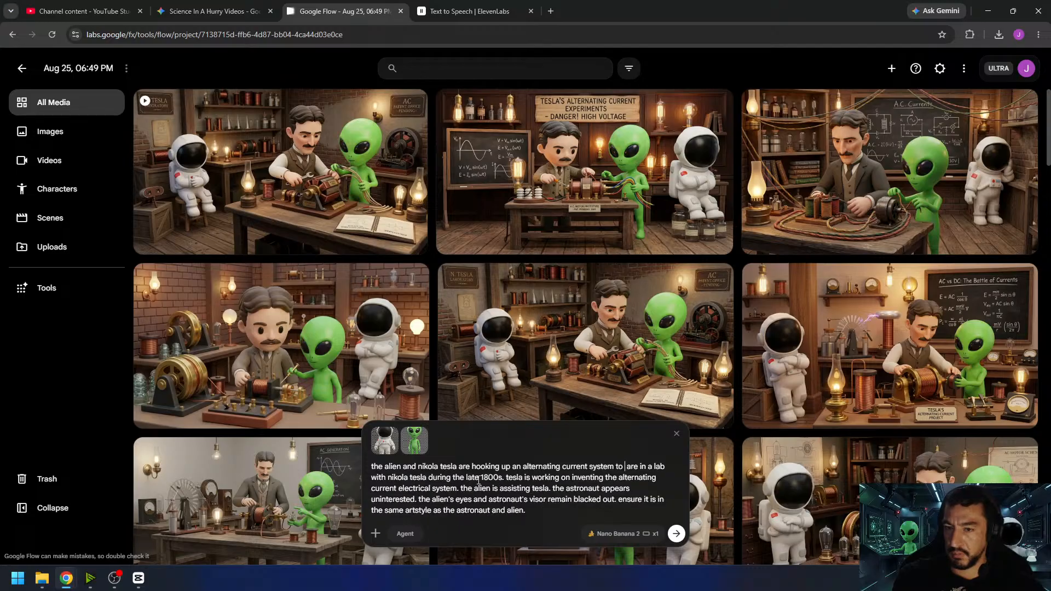
type("mer")
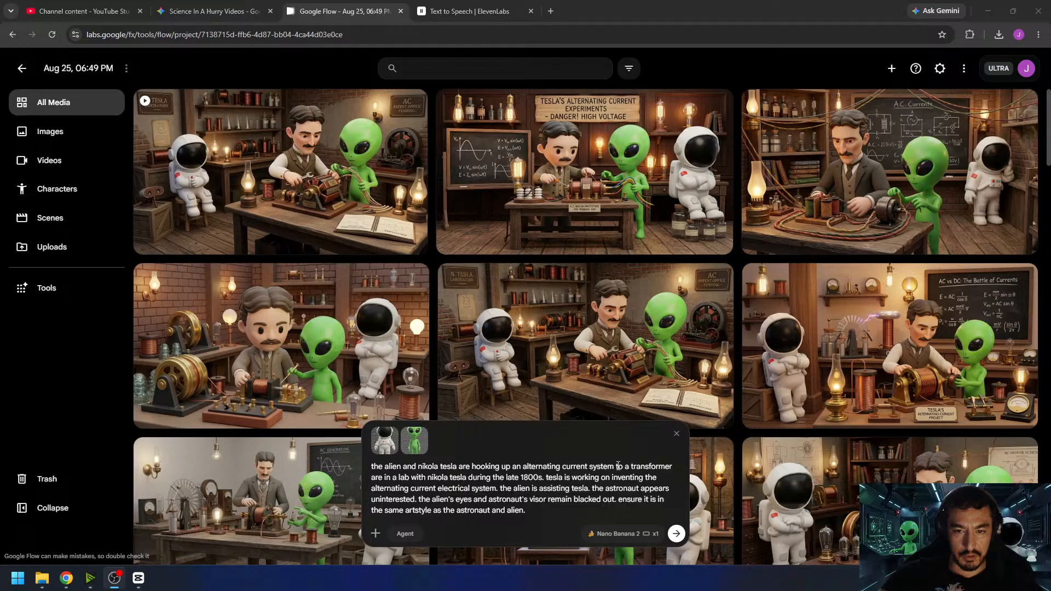
- Replace "are in a lab with nikola tesla" with "to increase its voltage" and delete the sentences about Tesla inventing and the alien assisting
left_click_drag(372, 478, 473, 476)
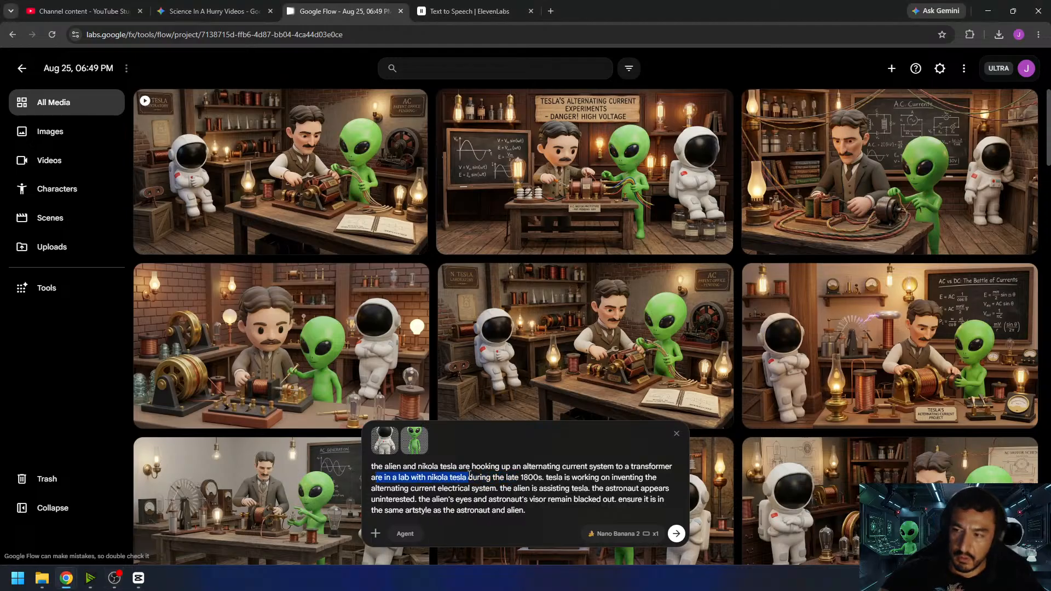
type("ato")
key("BackSpace")
key("BackSpace")
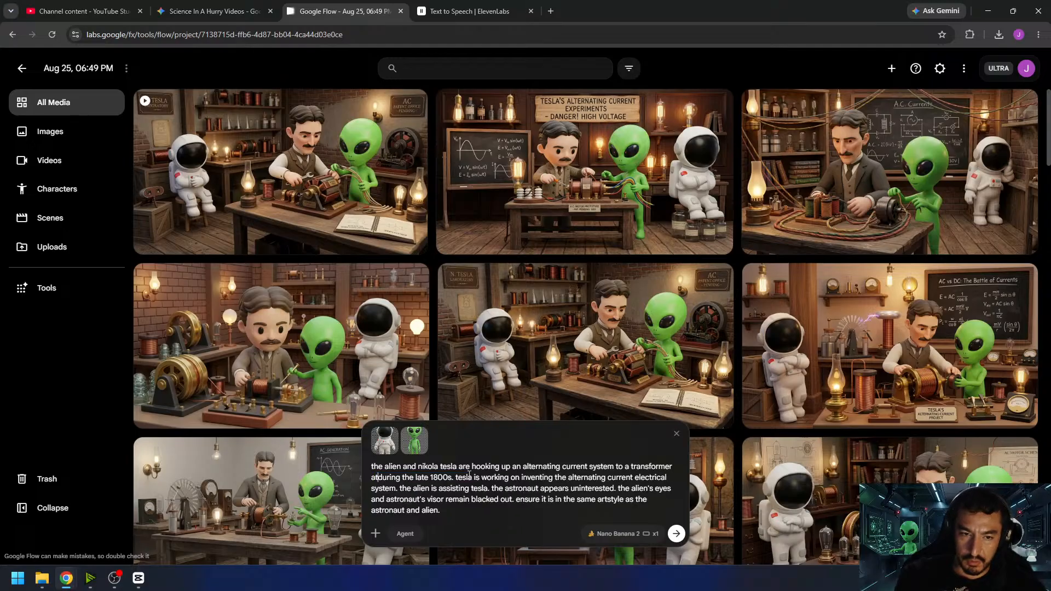
key("BackSpace")
key("BackSpace")
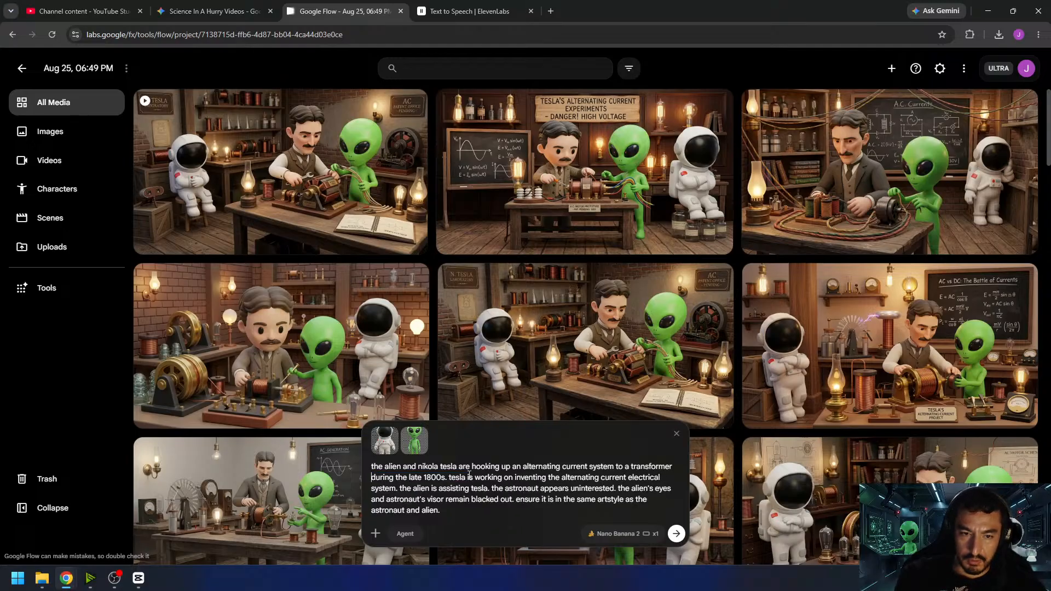
type("to increase it")
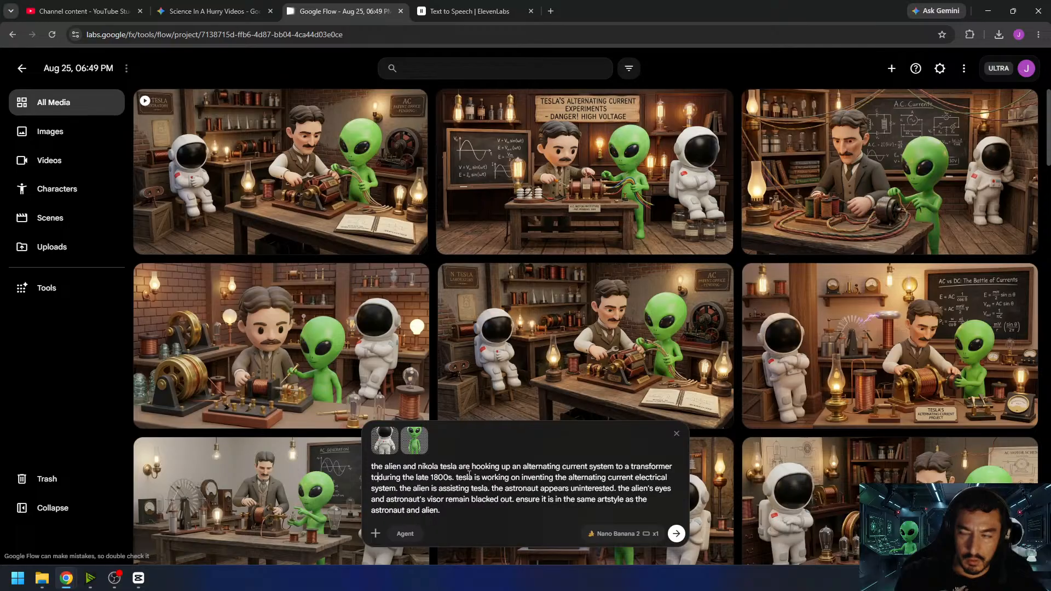
type("s voltage")
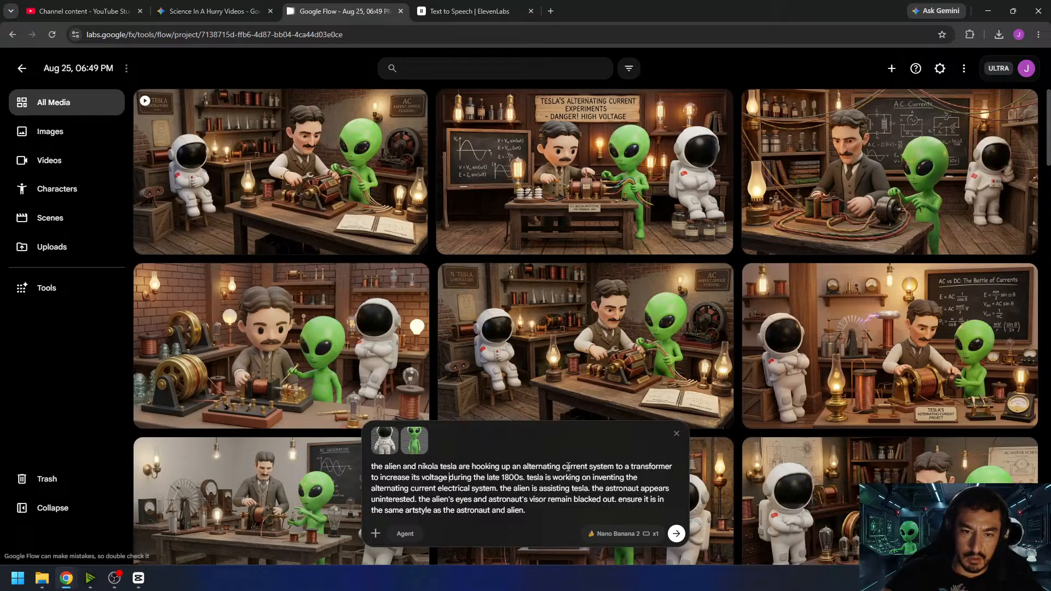
left_click_drag(529, 481, 591, 490)
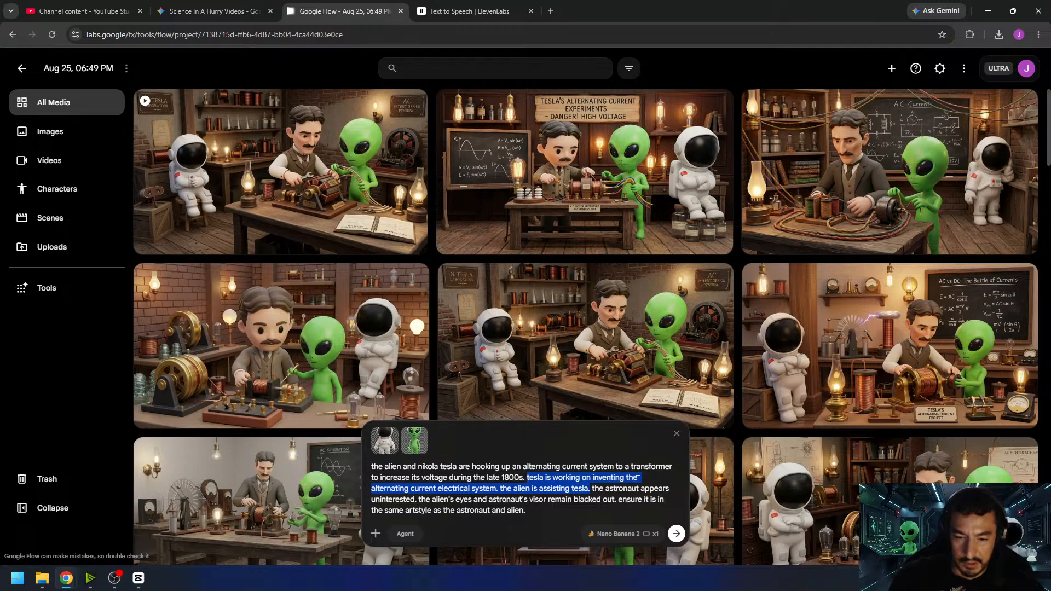
key("BackSpace")
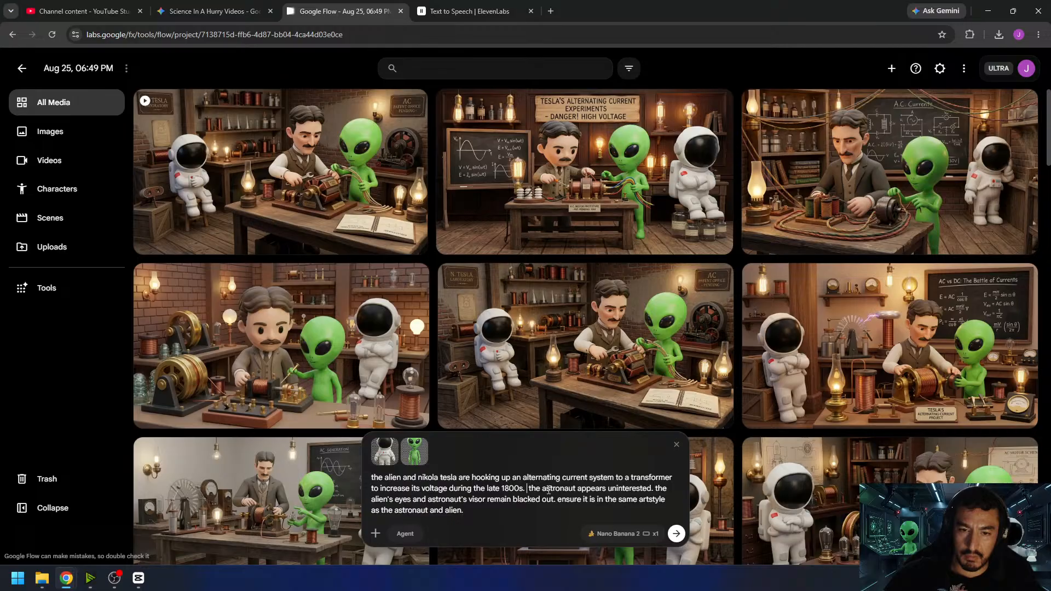
- Set the image output count to x4 and generate images from the alternating current transformer prompt
left_click(621, 533)
left_click(647, 479)
left_click(677, 534)
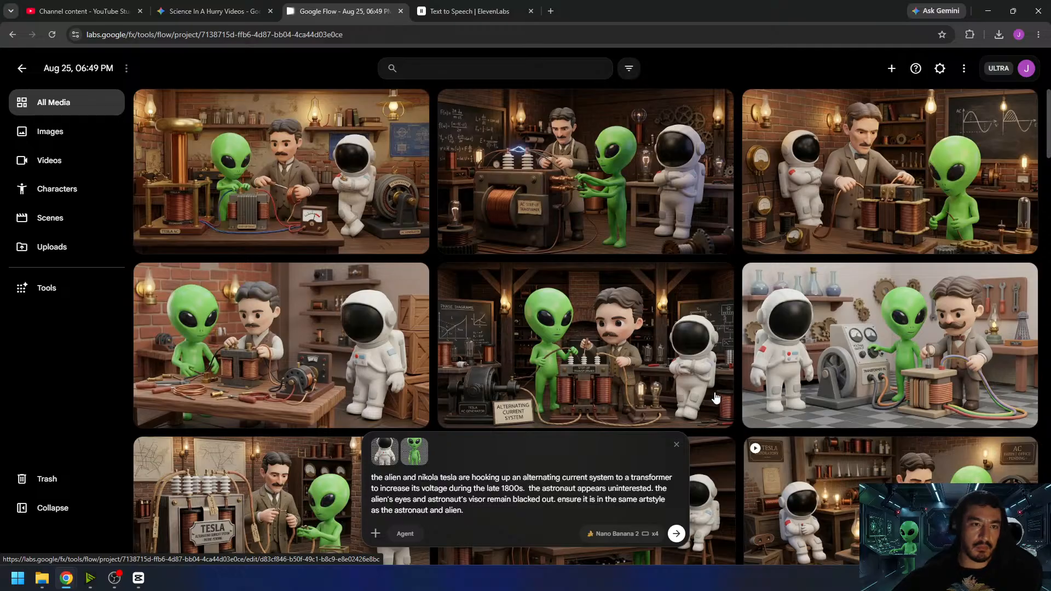
- Compare the generated transformer images at full size, including the one with the AC step-up transformer and sparking insulators
left_click(619, 189)
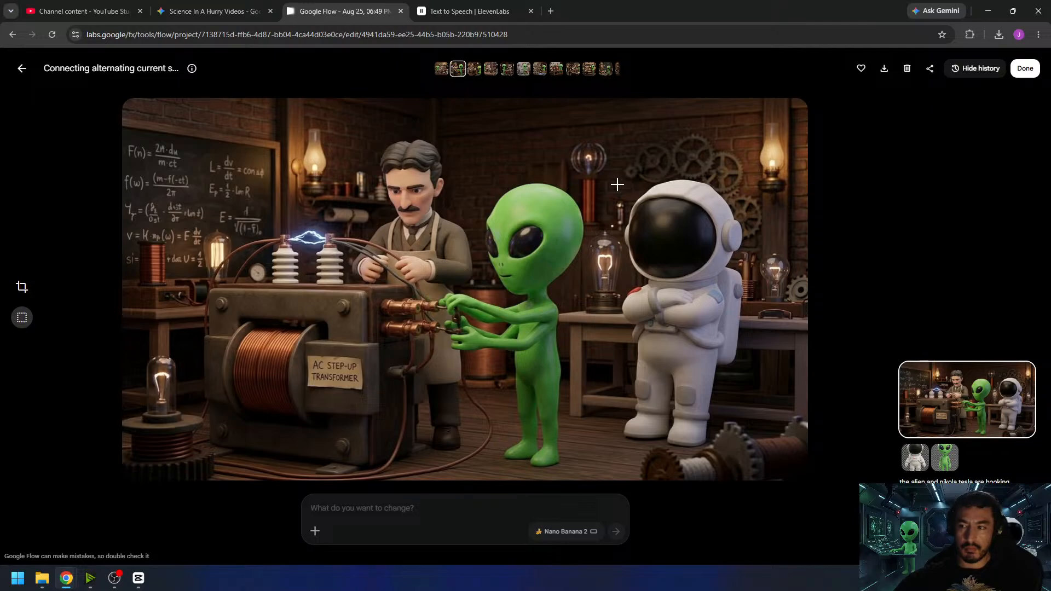
left_click(22, 68)
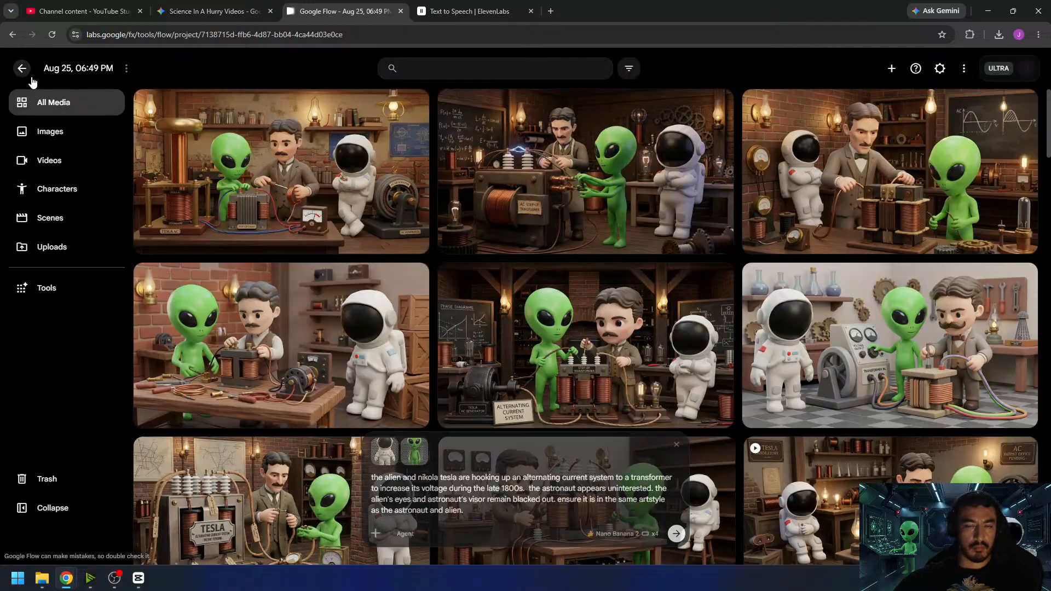
left_click(848, 170)
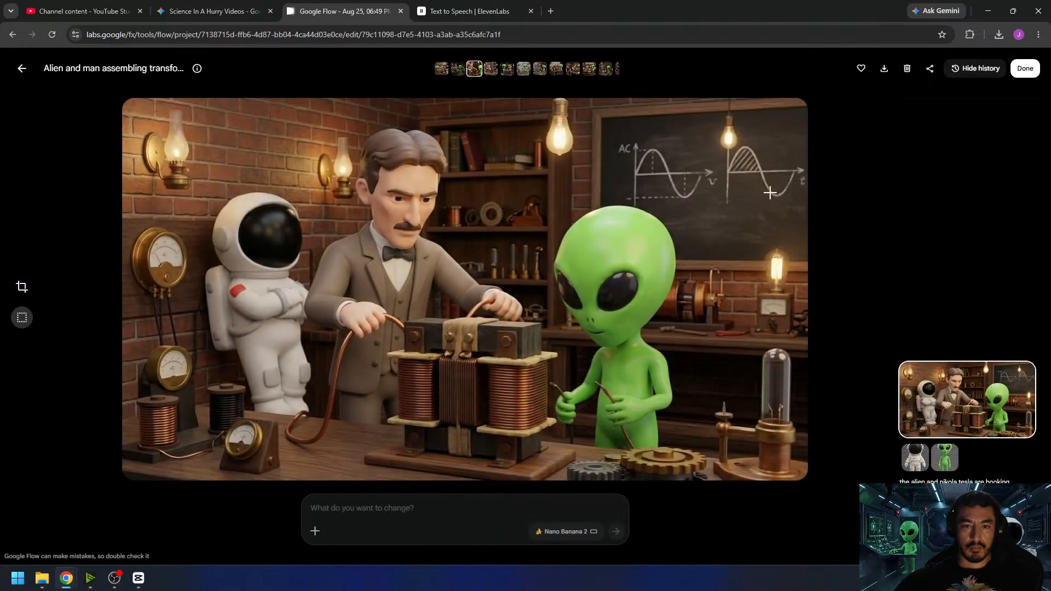
left_click(22, 68)
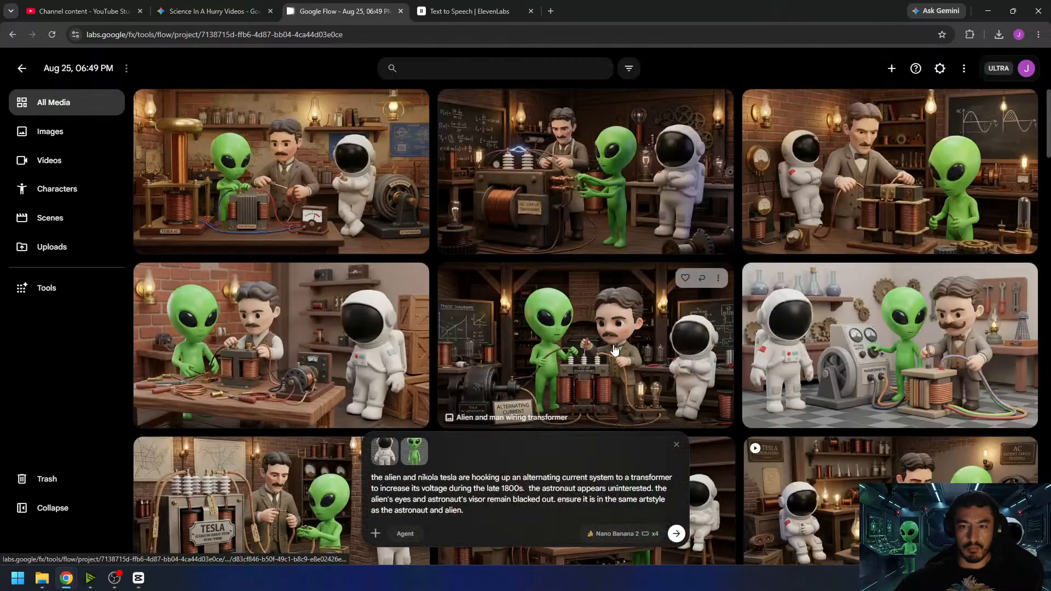
left_click(905, 331)
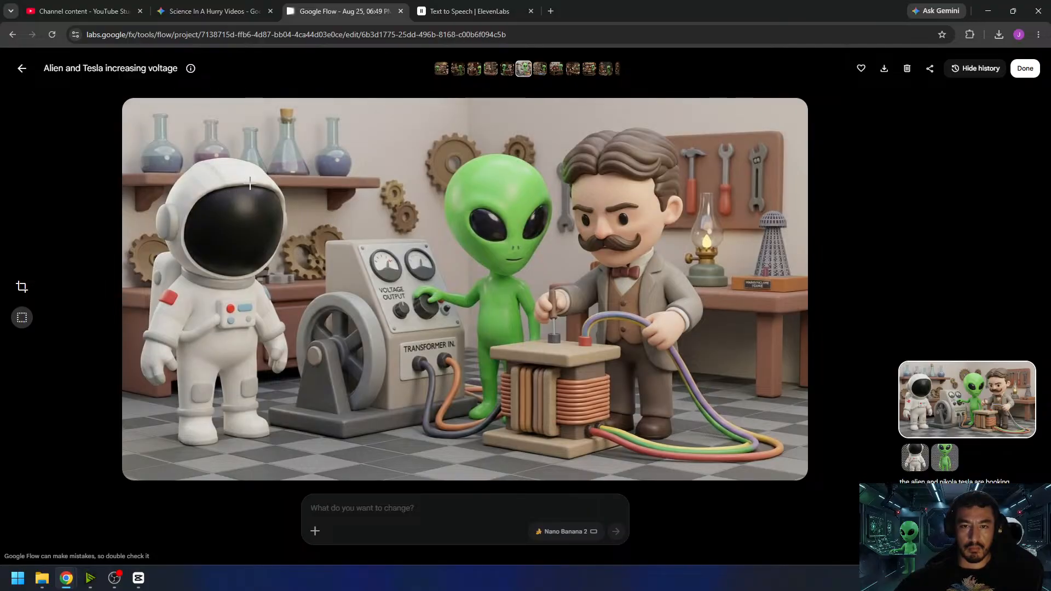
left_click(20, 69)
scroll(453, 303, "down", 3)
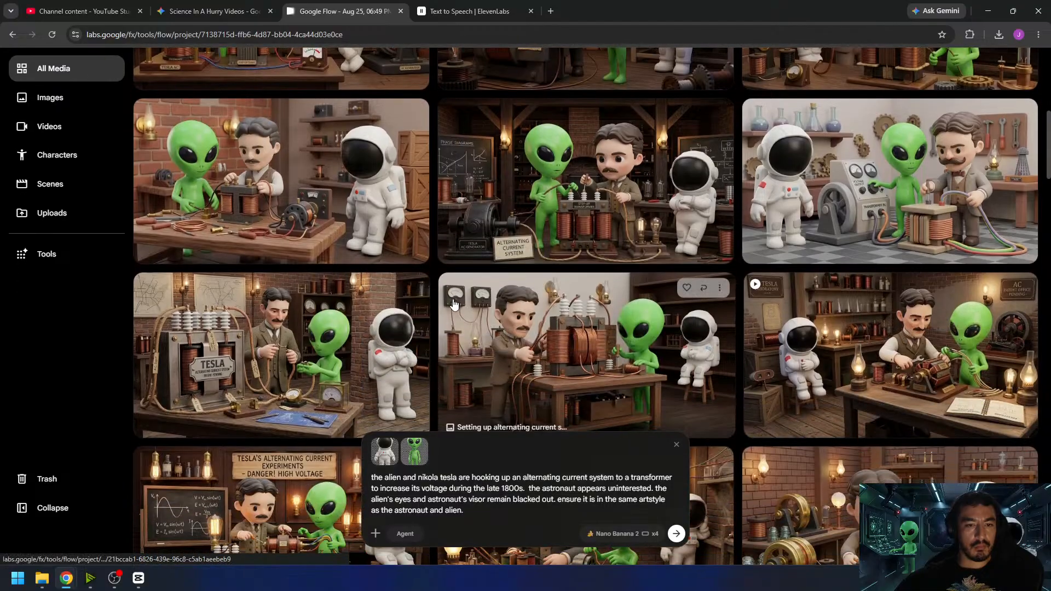
left_click(307, 344)
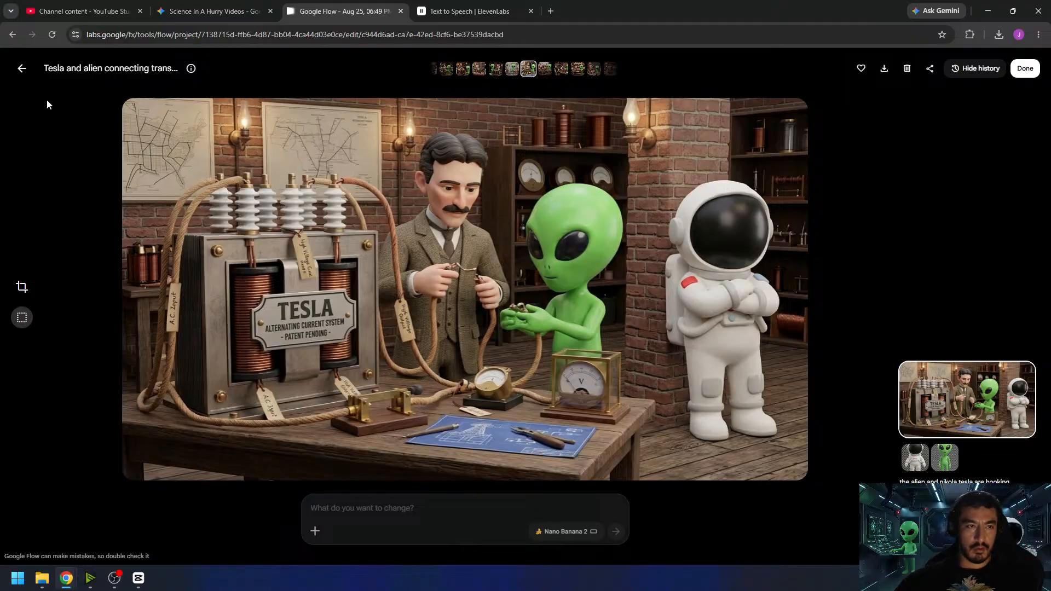
left_click(22, 69)
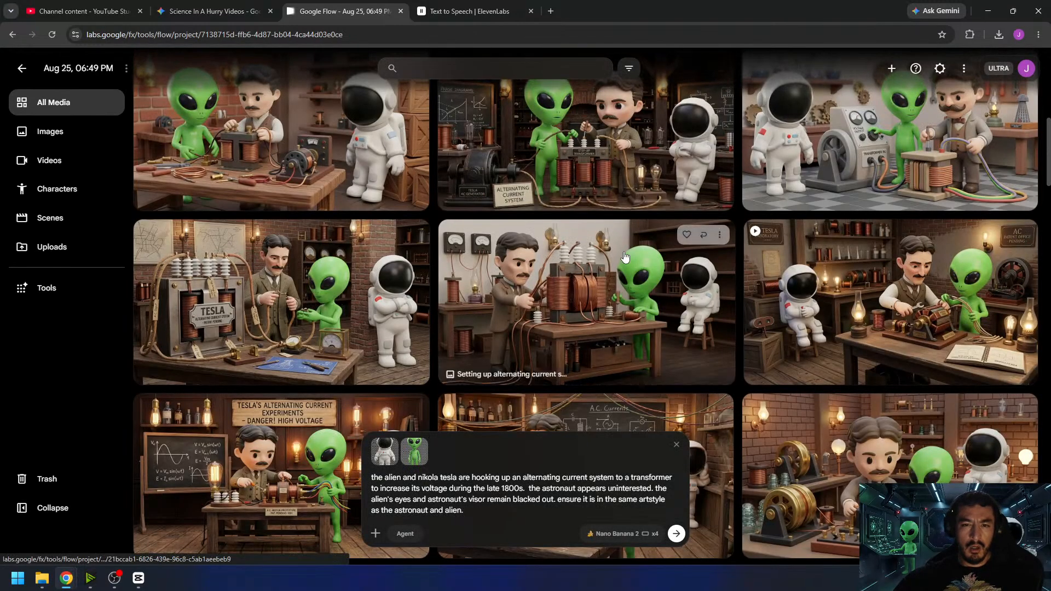
scroll(635, 263, "up", 1)
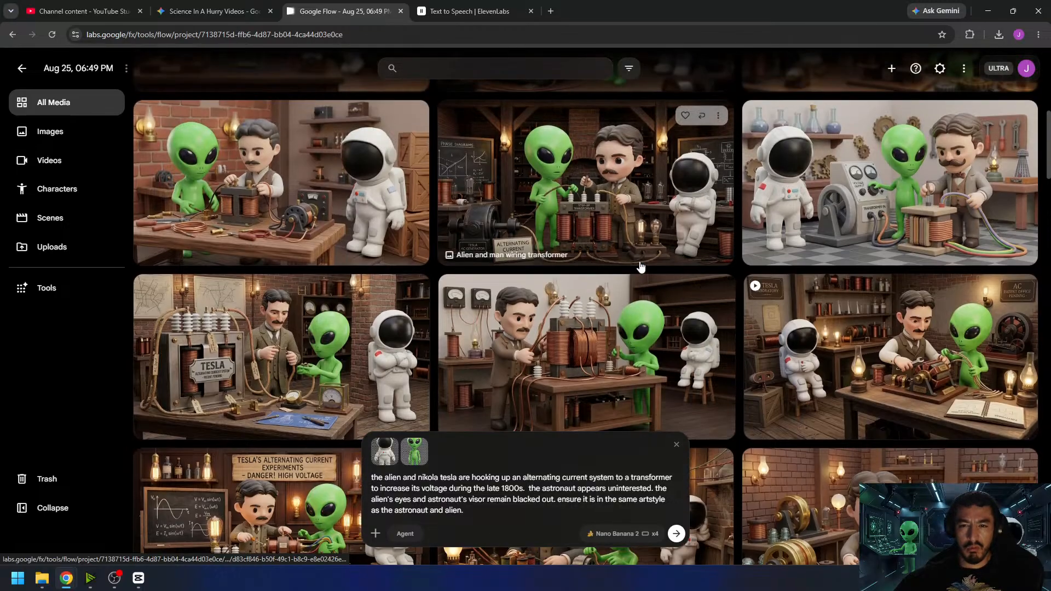
scroll(629, 279, "up", 2)
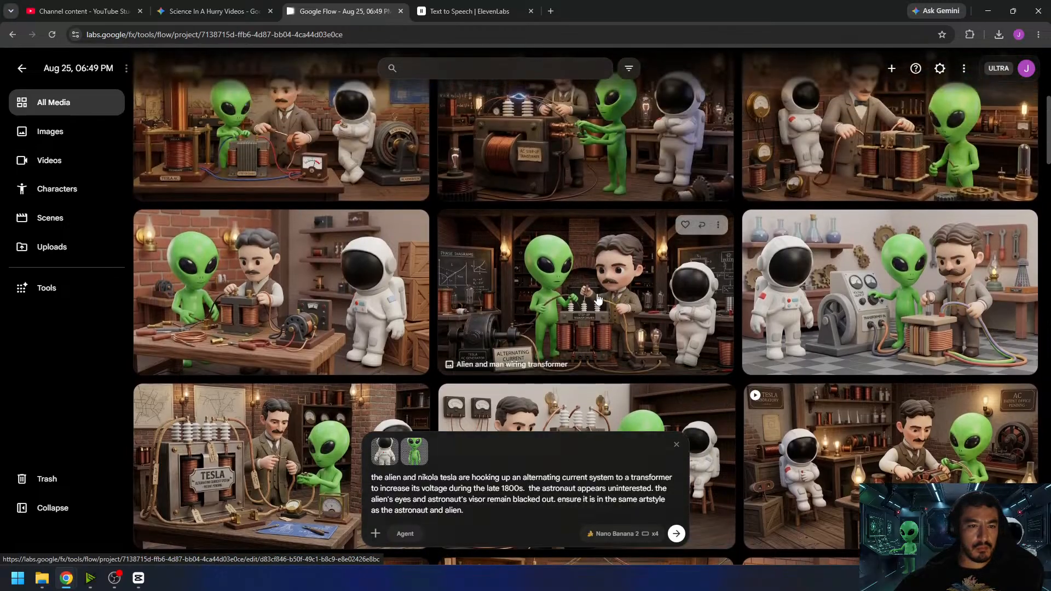
scroll(591, 295, "up", 1)
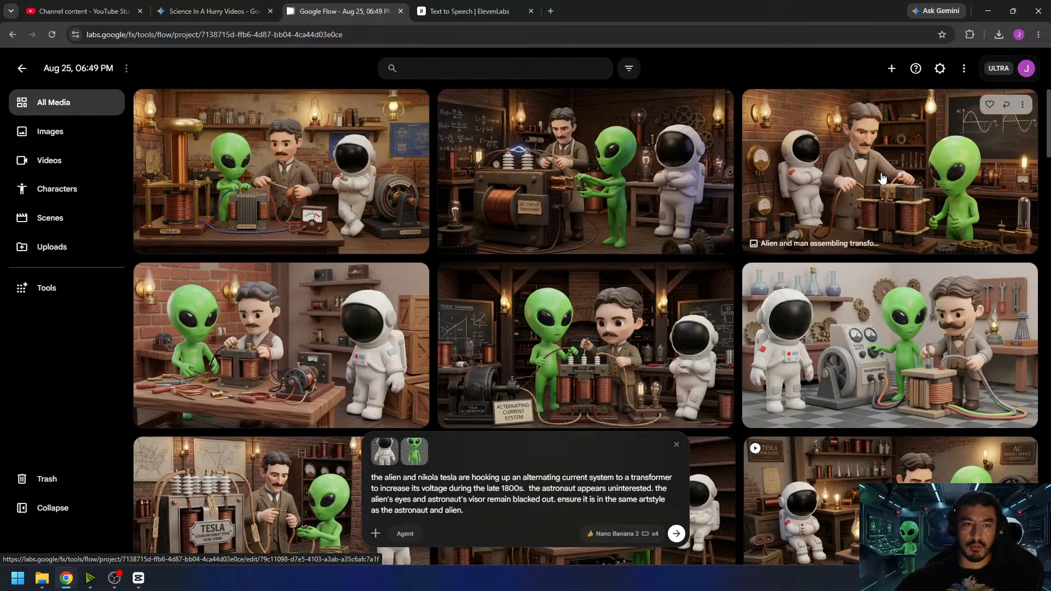
left_click(690, 206)
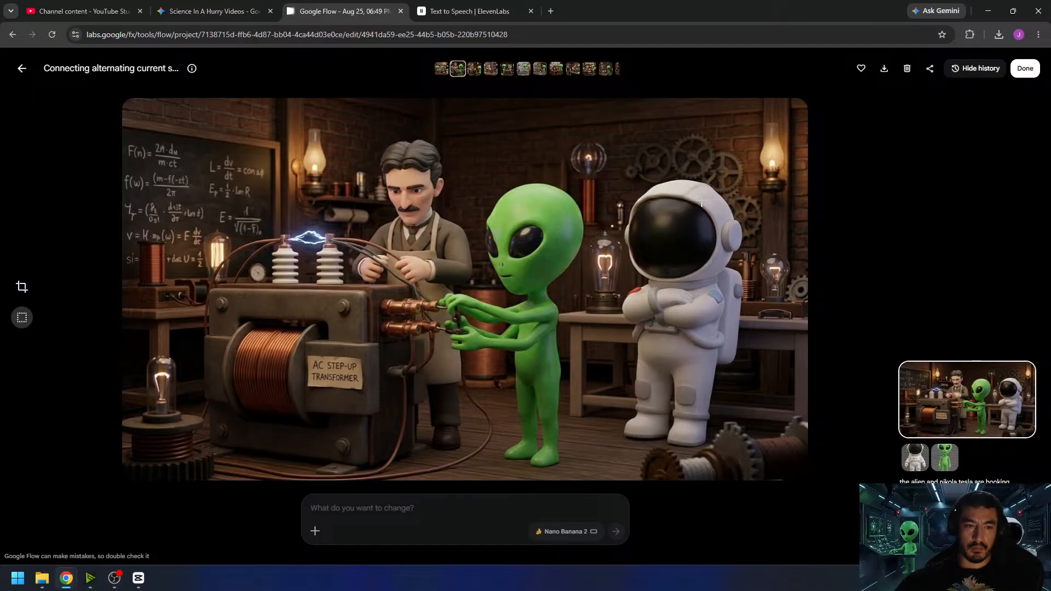
left_click(1027, 75)
- Change the prompt's output from image to video, using frames as the input mode
left_click(614, 534)
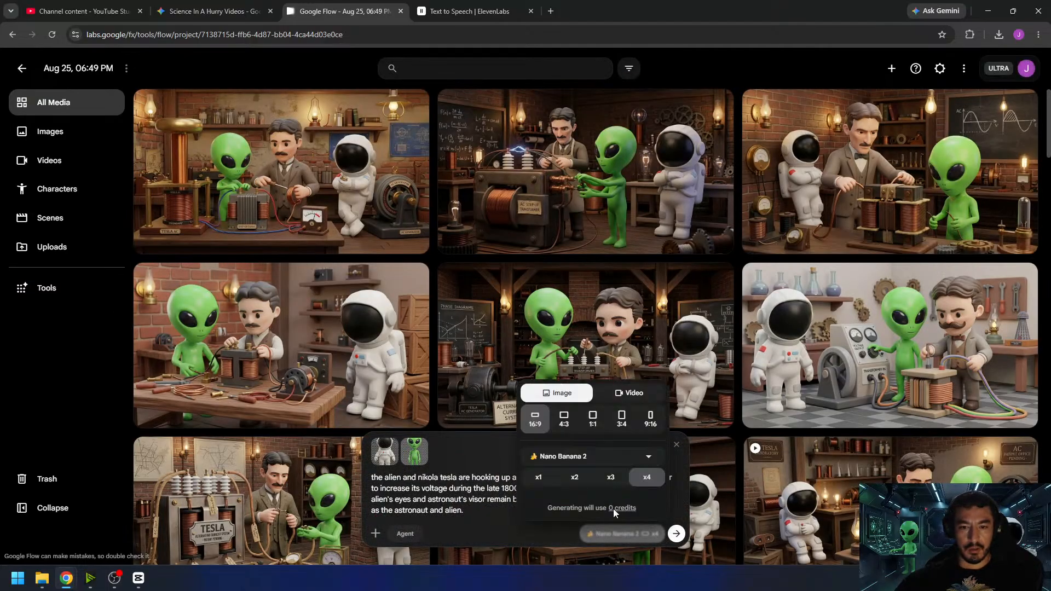
left_click(619, 394)
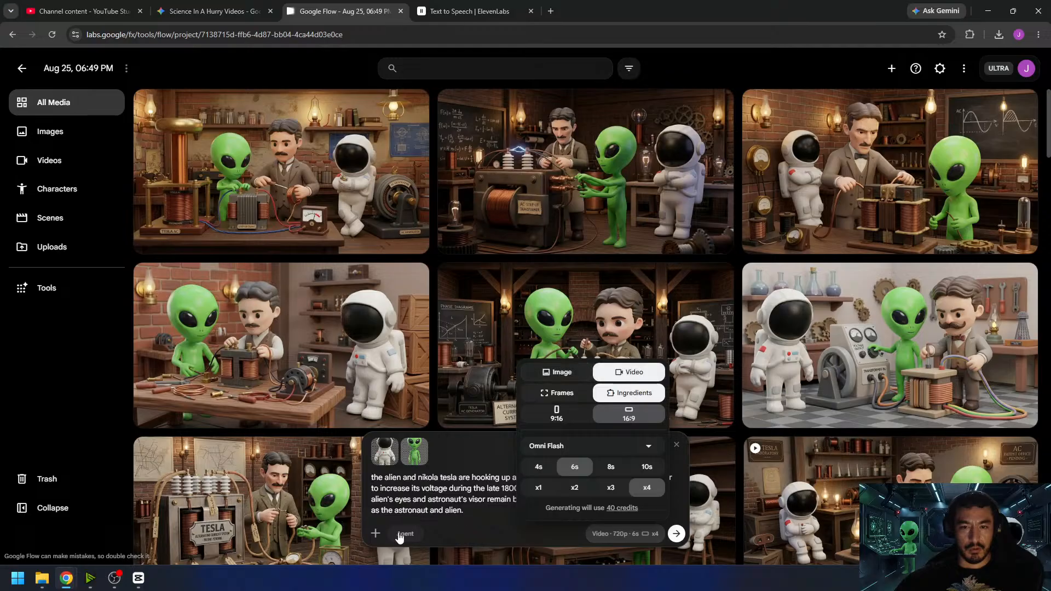
left_click(561, 395)
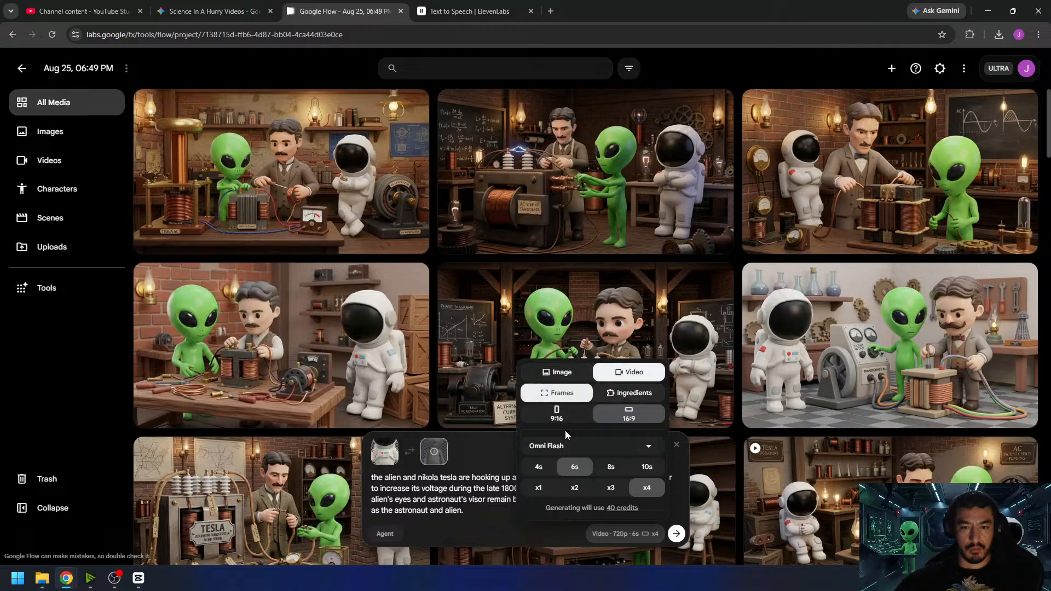
- Switch to CapCut and scrub the narration from the end of the last lab clip to gauge the next clip's length
left_click(139, 579)
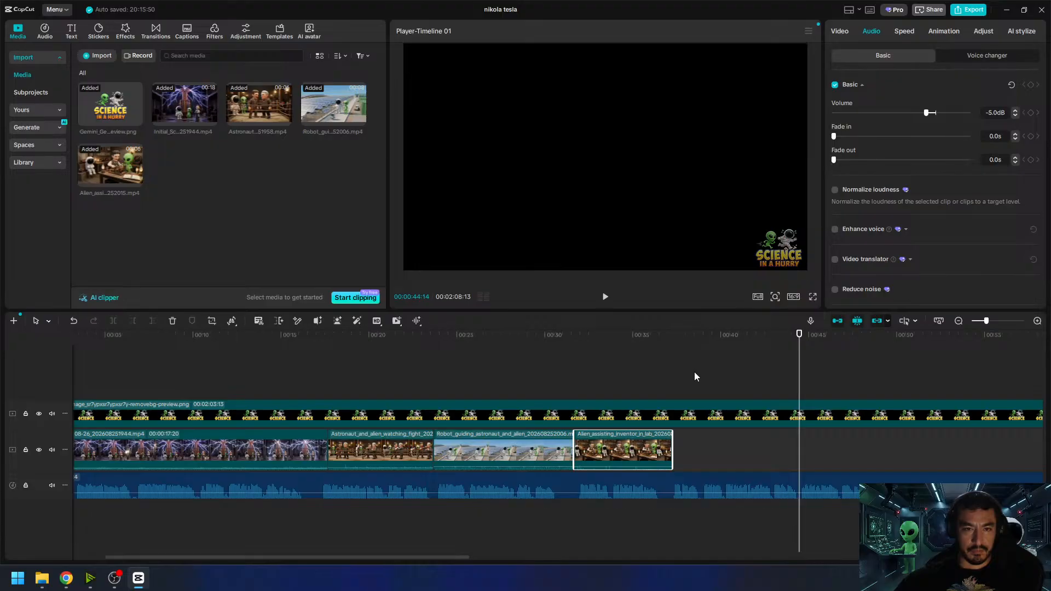
left_click_drag(691, 344, 673, 348)
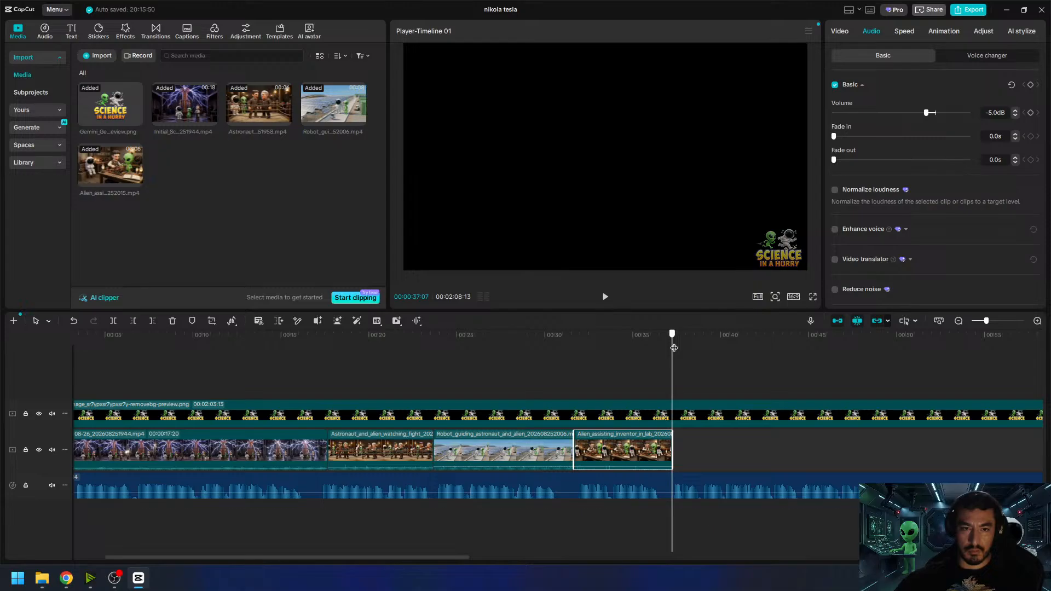
left_click_drag(674, 347, 800, 372)
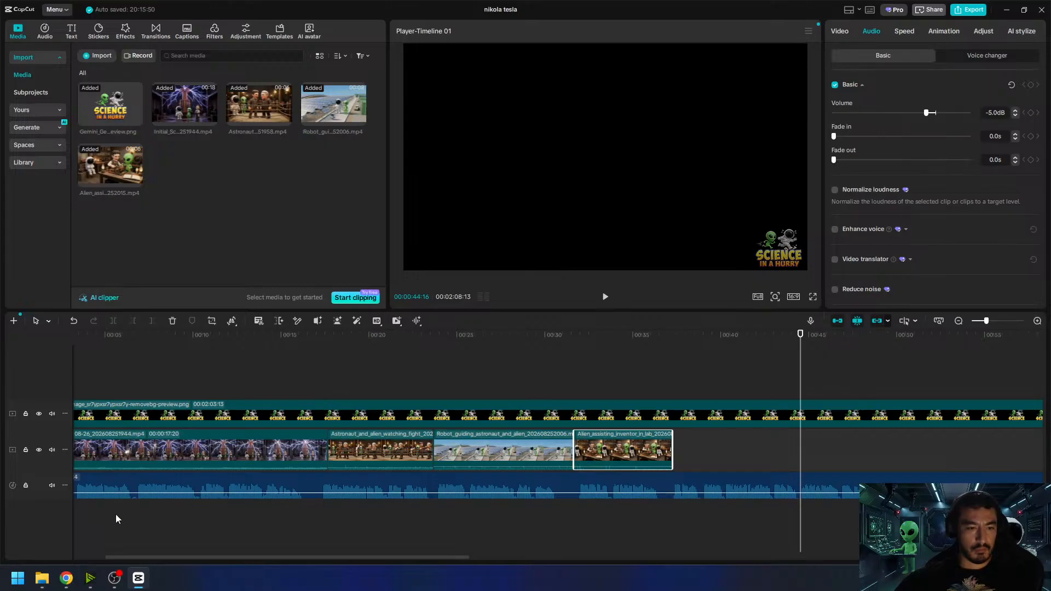
- Return to Google Flow, set the video to 8s with x1 output, and remove the end frame
mouse_move(66, 578)
left_click(63, 526)
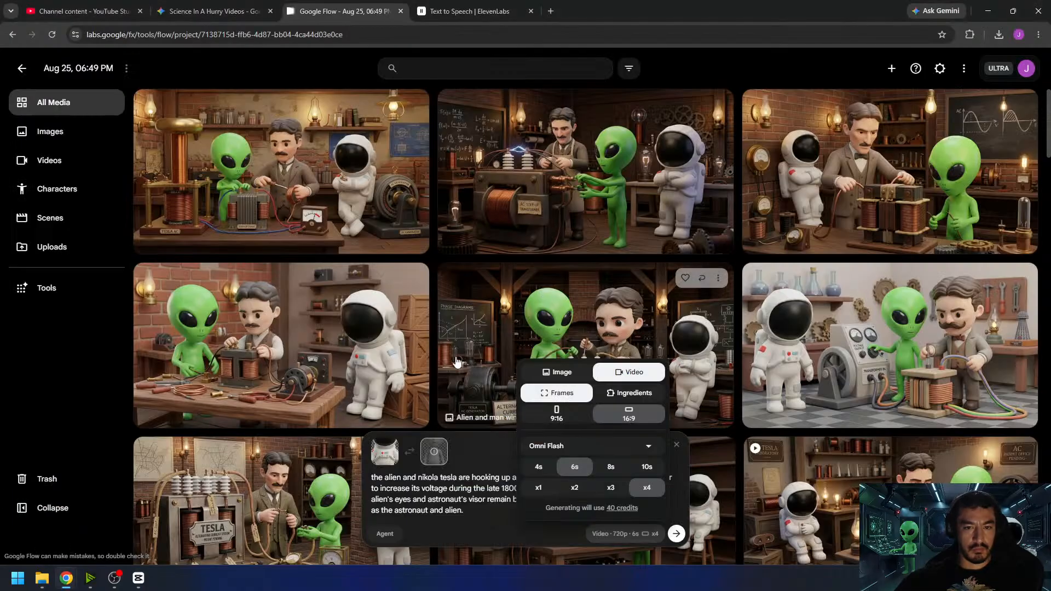
left_click(611, 466)
left_click(539, 487)
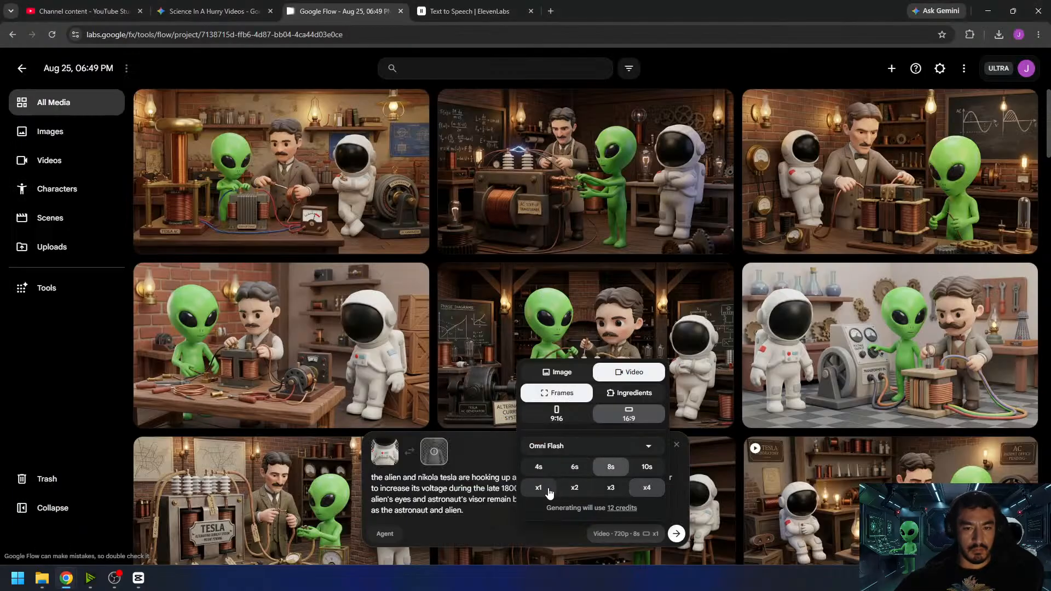
left_click(438, 453)
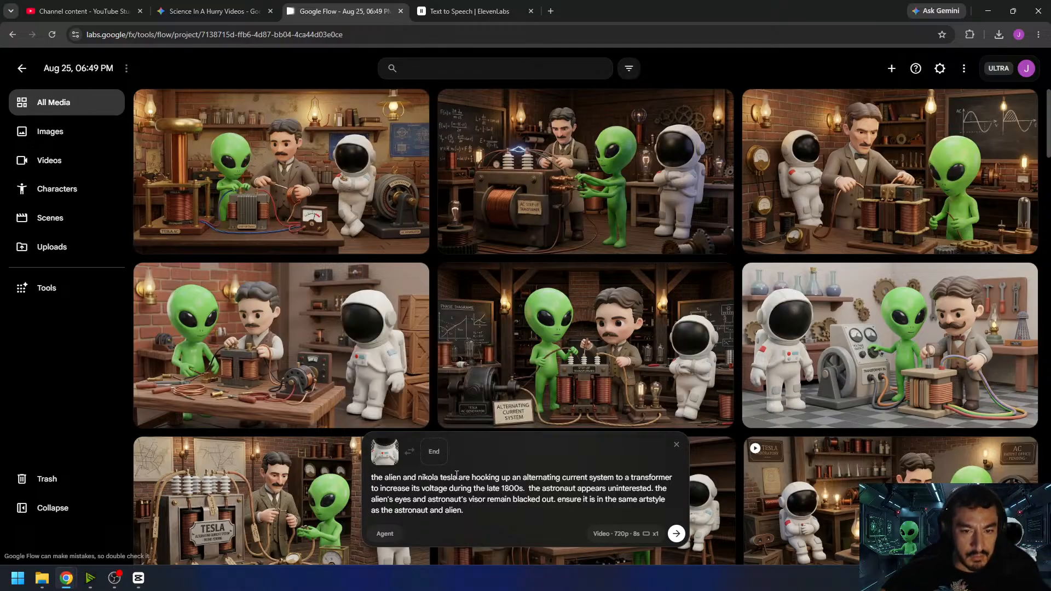
- Use the AC step-up transformer image as the start frame and replace "nikola tesla" with "the man" in the prompt
left_click_drag(457, 478, 420, 479)
left_click_drag(476, 219, 451, 476)
type("the man")
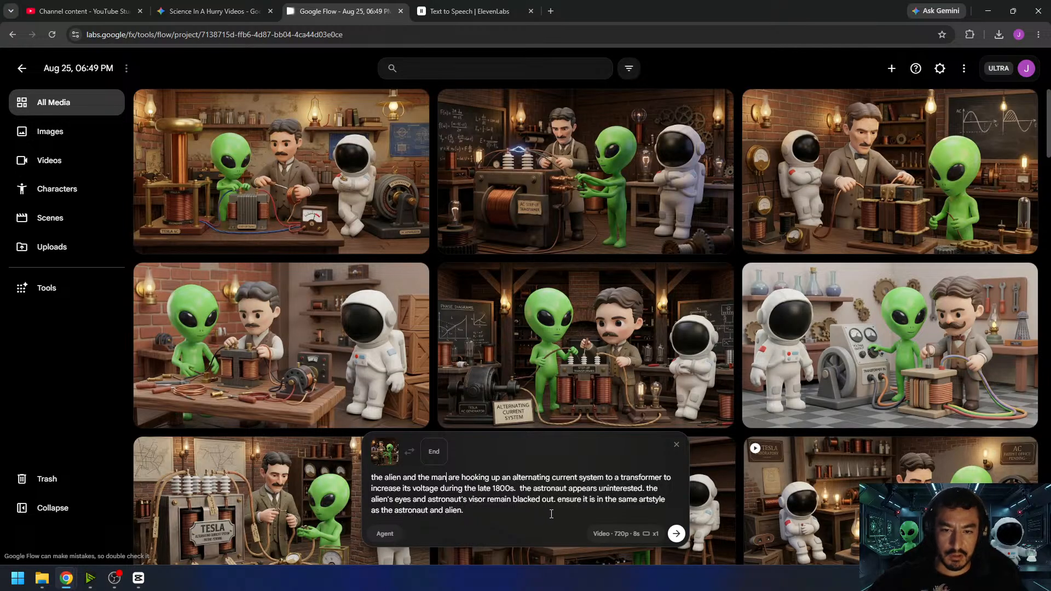
- Replace the artstyle sentence with "the camera remains stationary. the sound of the man and alien working can be heard. no music. no speech." and generate the video
left_click_drag(561, 506, 559, 500)
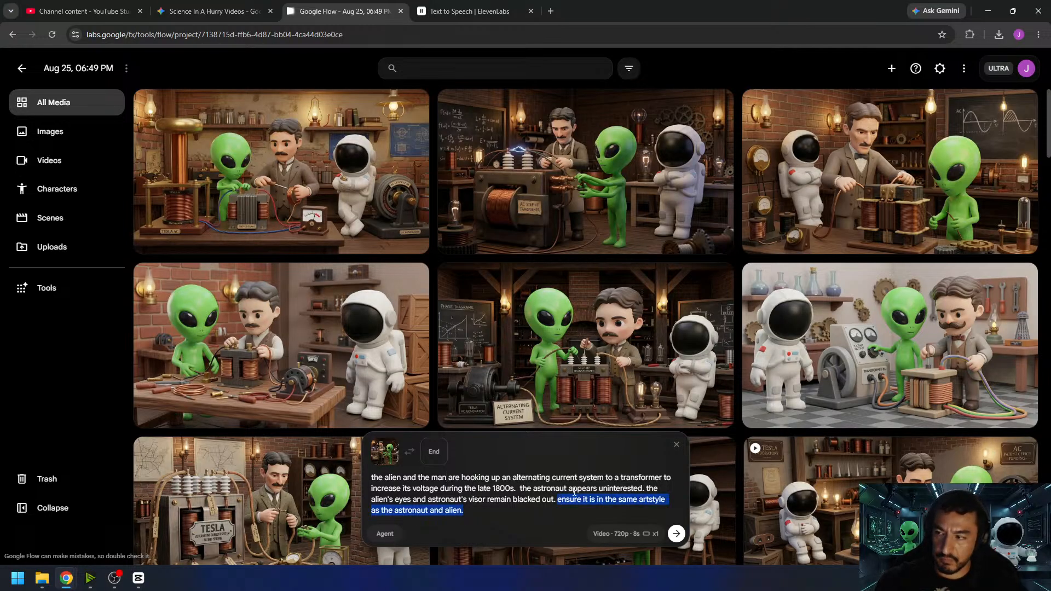
type("the ")
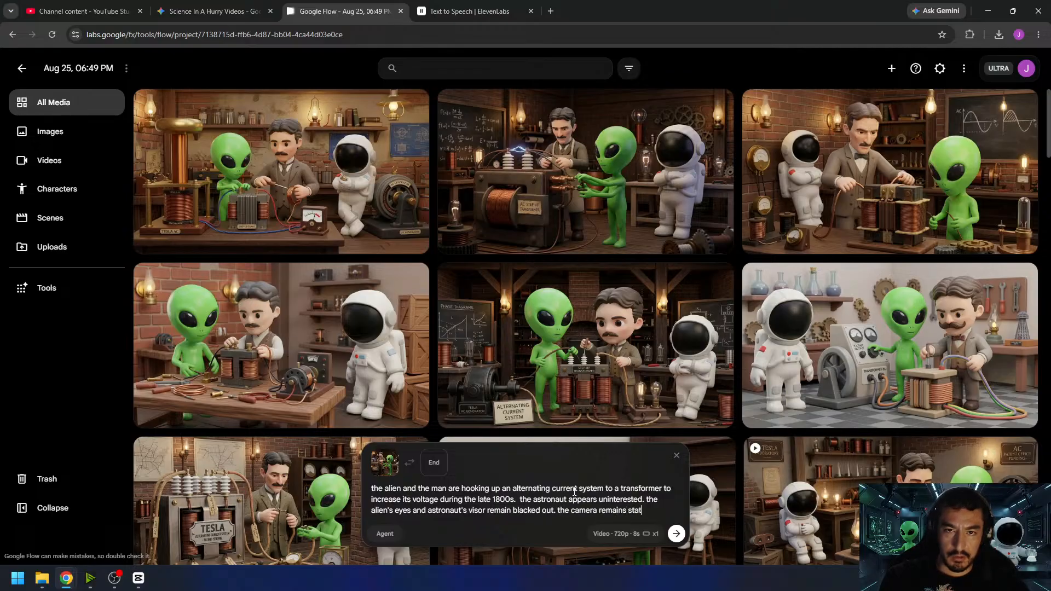
type(" the")
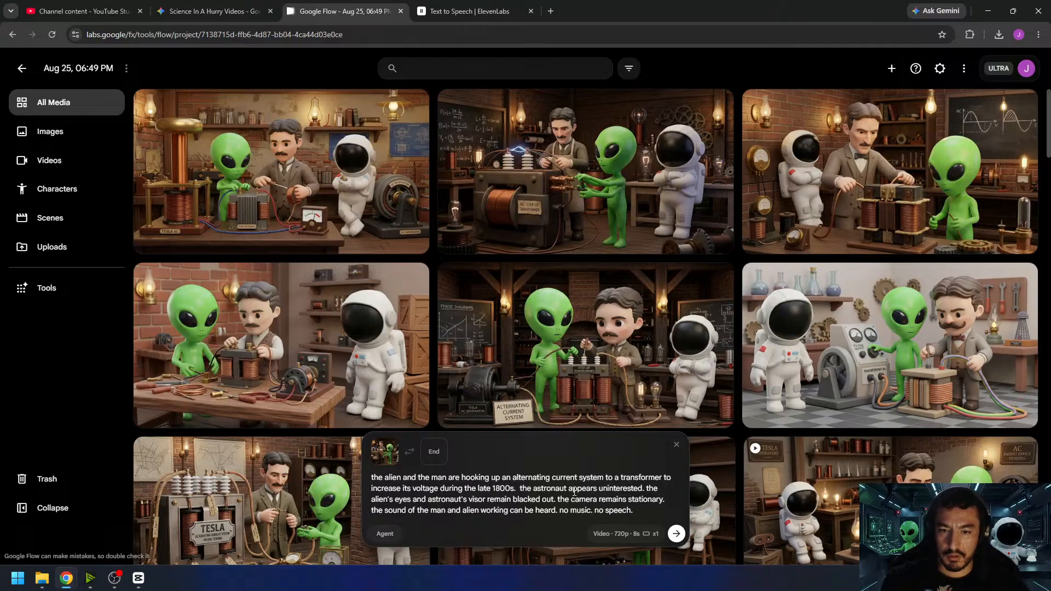
key("Return")
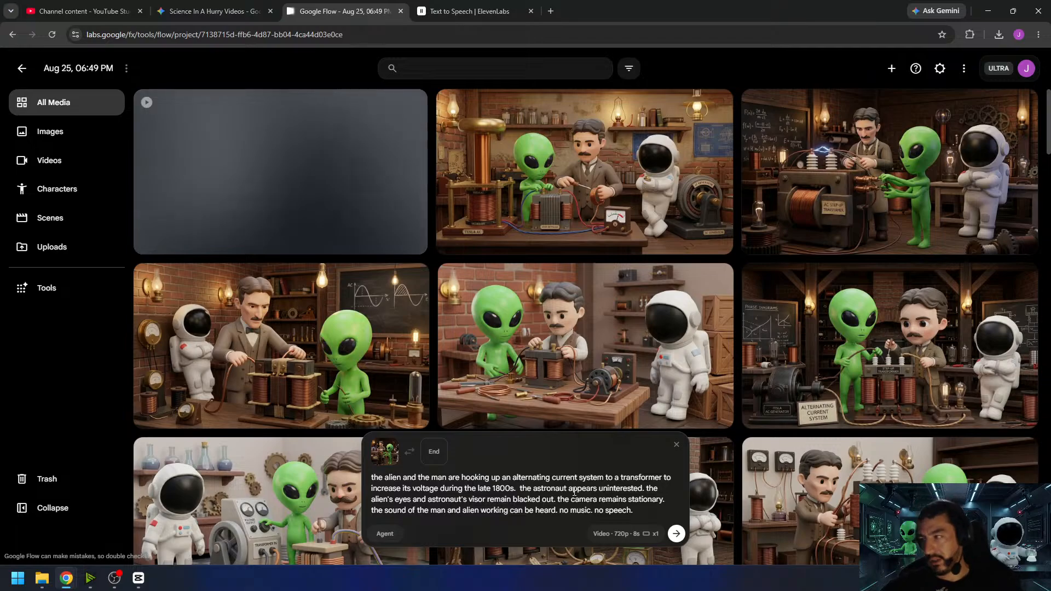
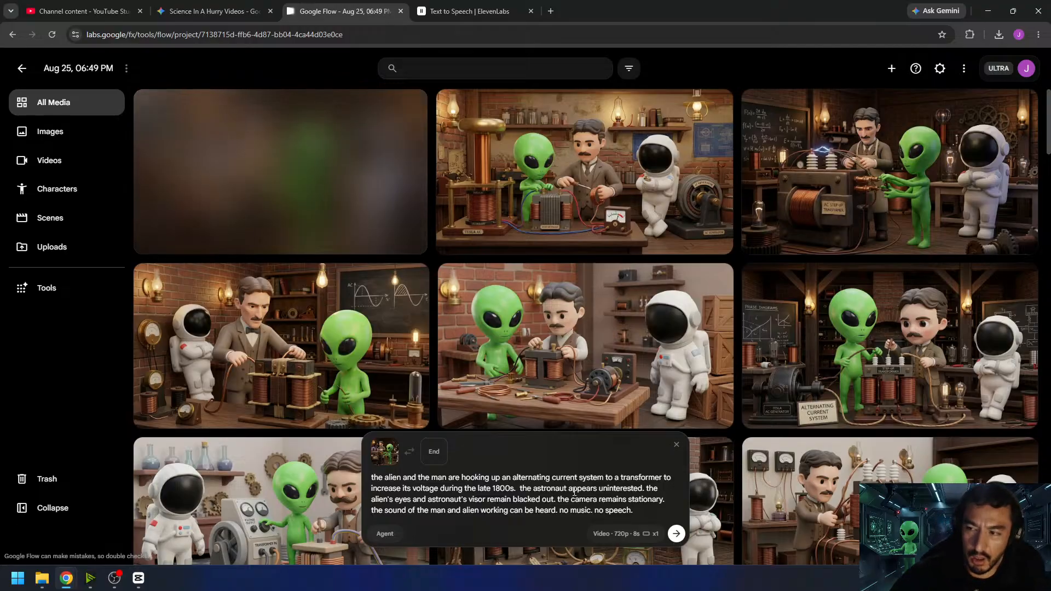
- Open the newly generated transformer wiring video, download it, and return to the project's media
left_click(445, 172)
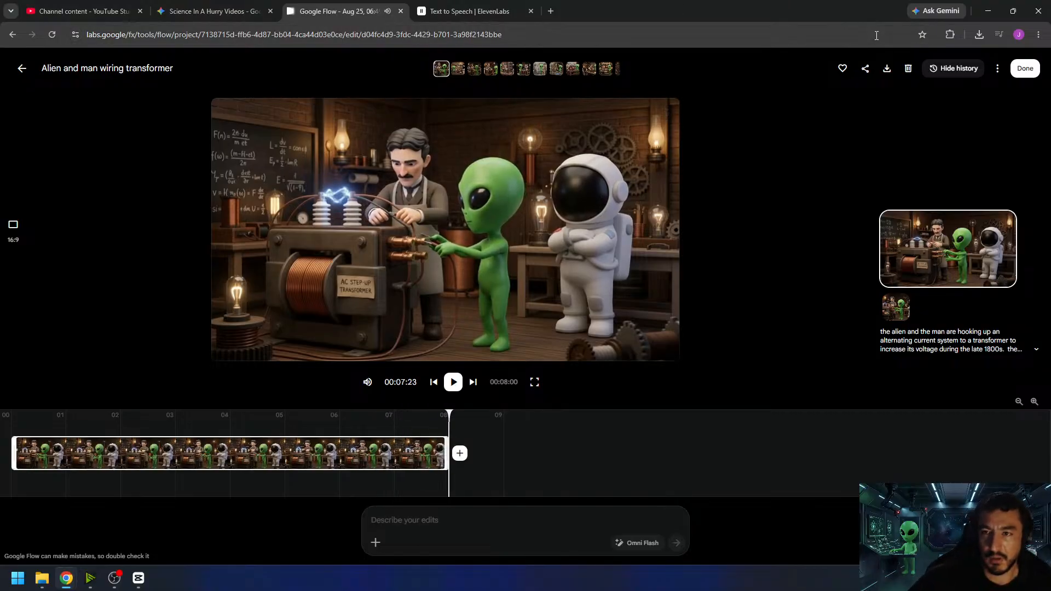
left_click(886, 68)
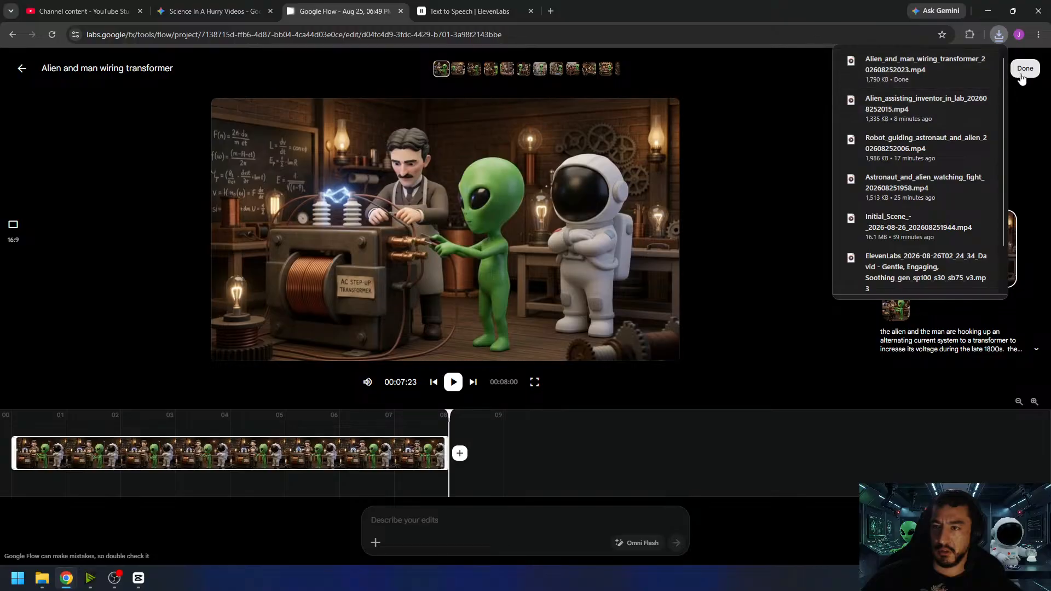
left_click(1022, 74)
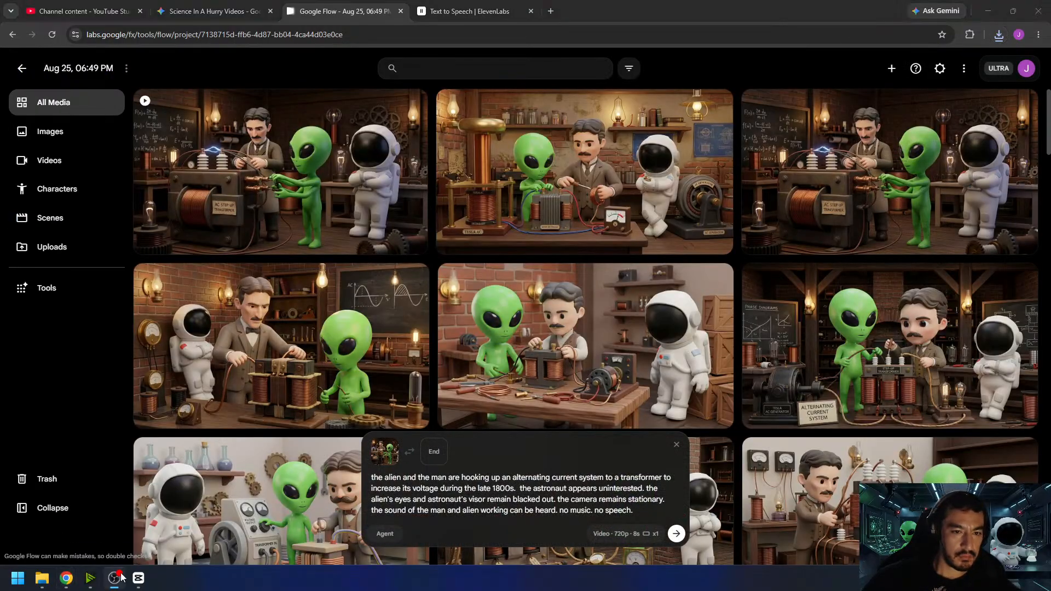
- Switch to CapCut, place the downloaded transformer clip right after the last lab clip, and trim its end to the playhead at 00:00:44:16
left_click(138, 578)
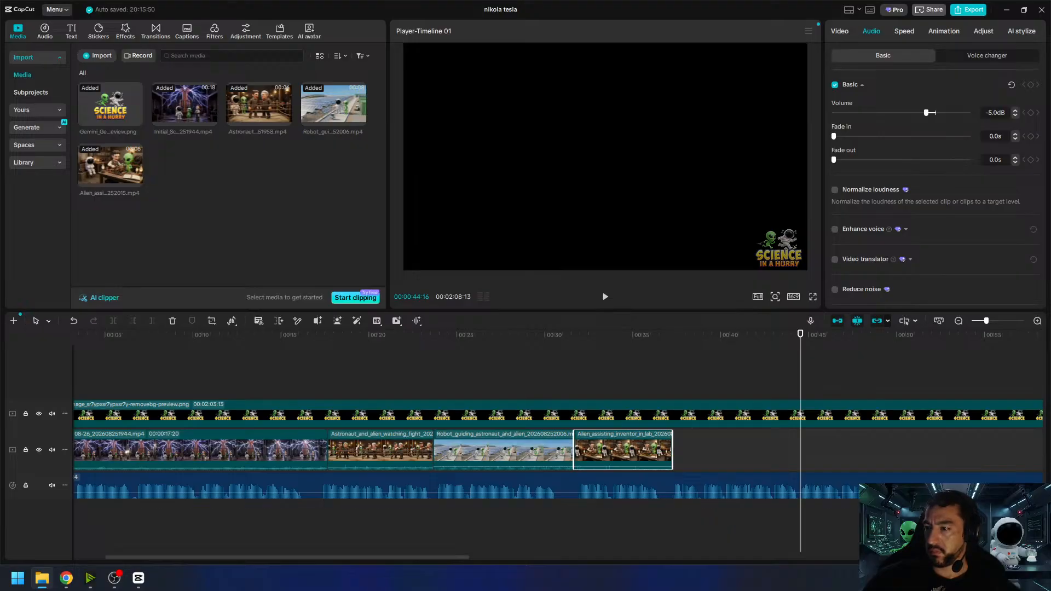
left_click_drag(307, 302, 207, 227)
left_click_drag(195, 174, 685, 446)
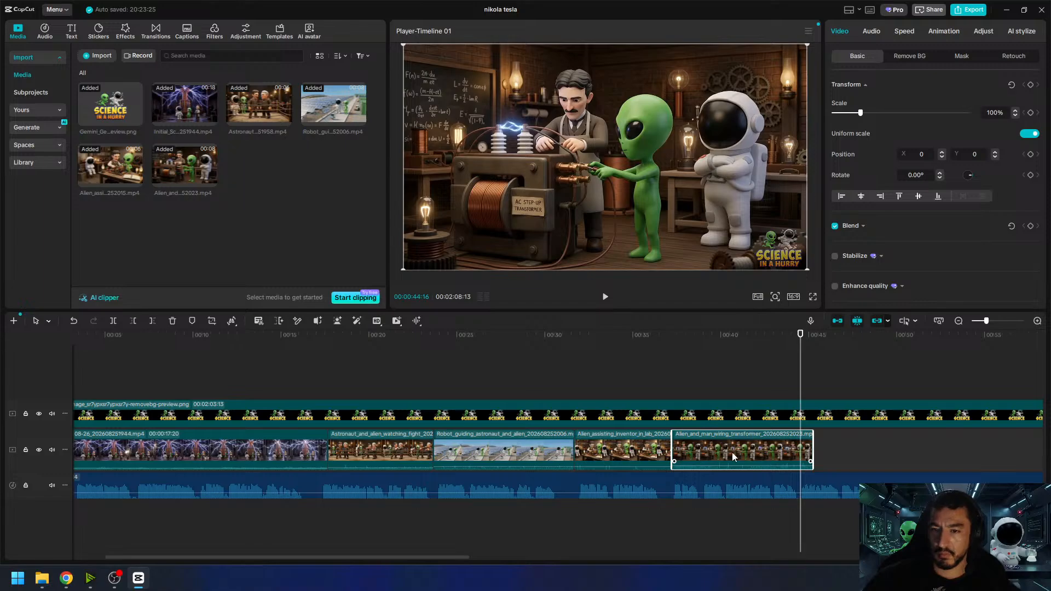
left_click_drag(812, 438, 808, 432)
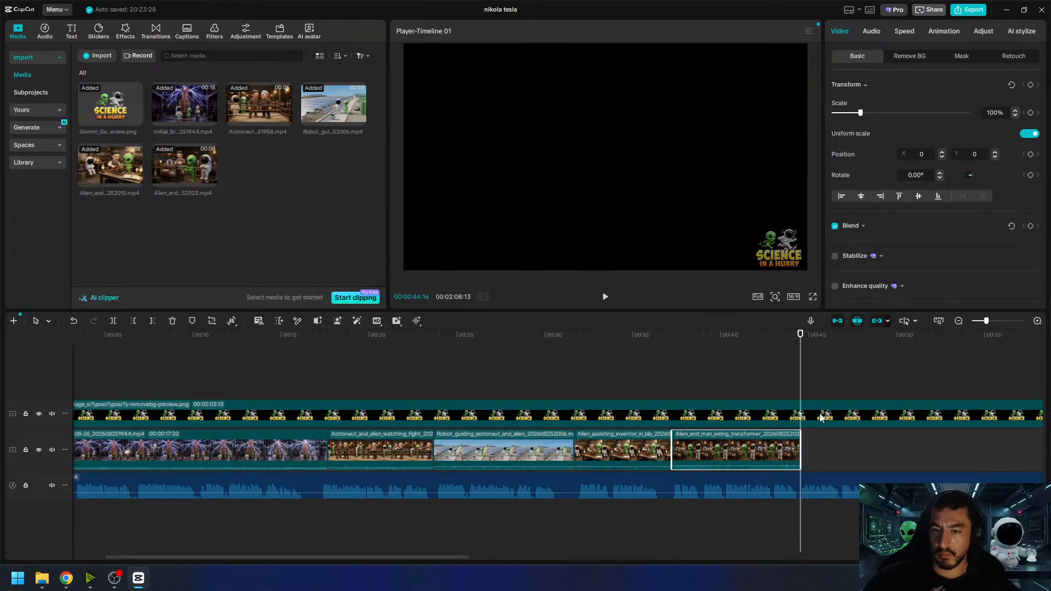
- Set the transformer clip's audio volume to -10 dB
left_click(871, 33)
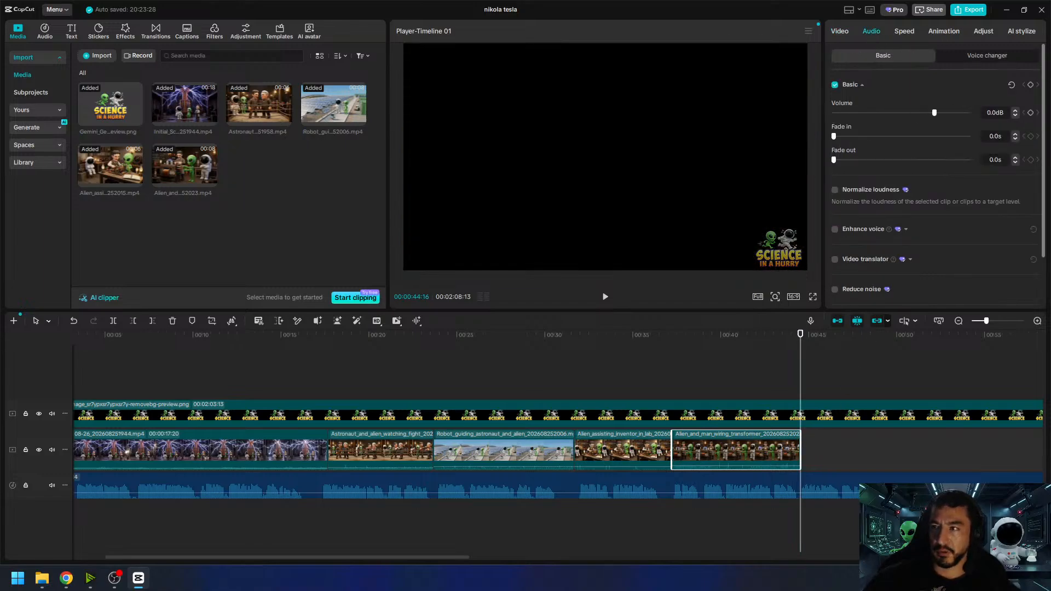
left_click(993, 113)
type("-10")
- Play the timeline from 00:00:36:20 through the transformer clip and on into the narration, and park the playhead at 00:00:49:13
left_click(662, 358)
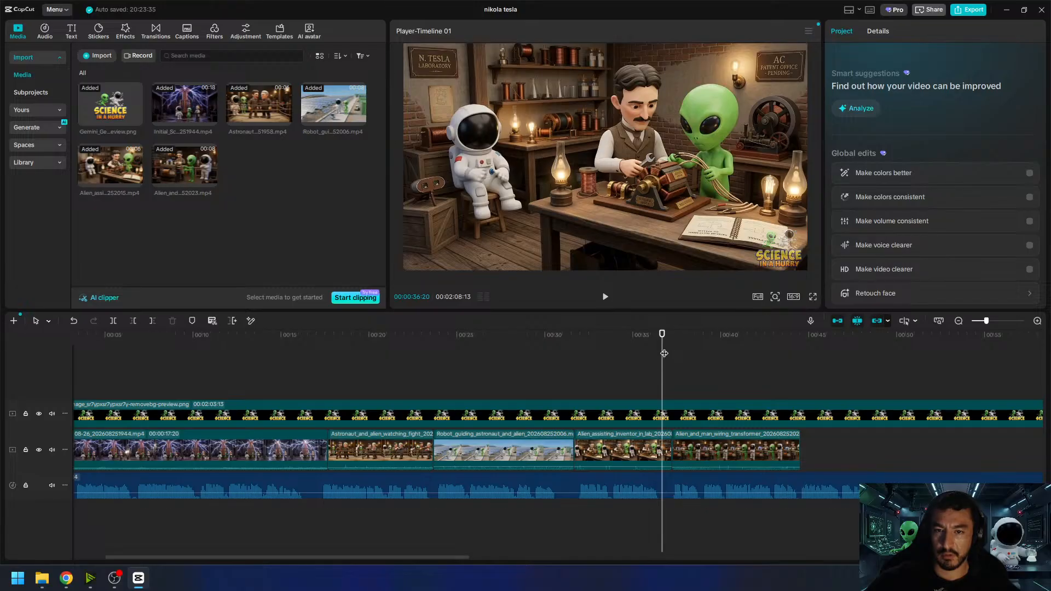
left_click(605, 299)
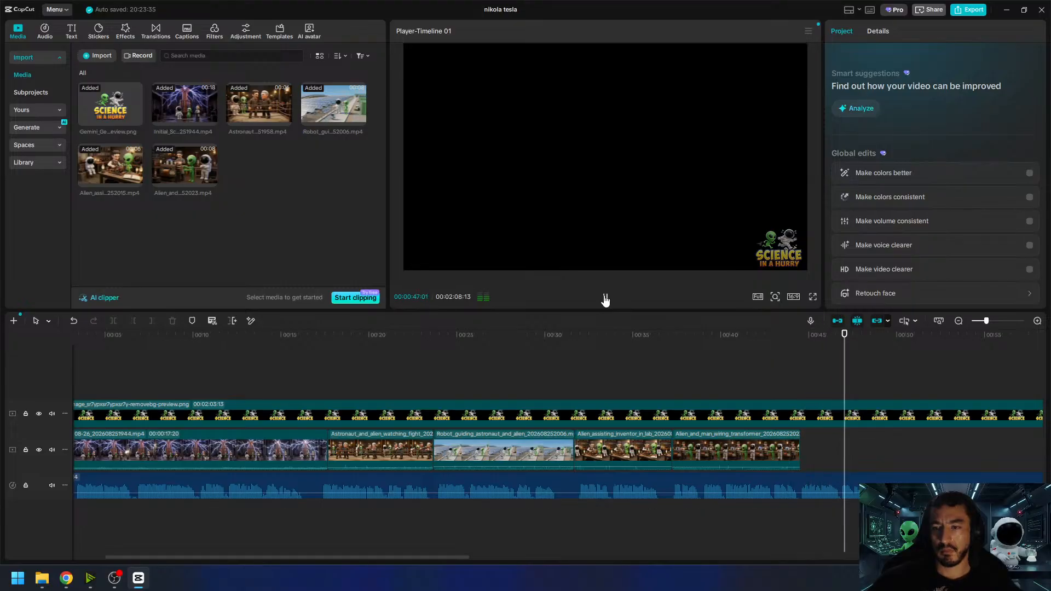
left_click(605, 299)
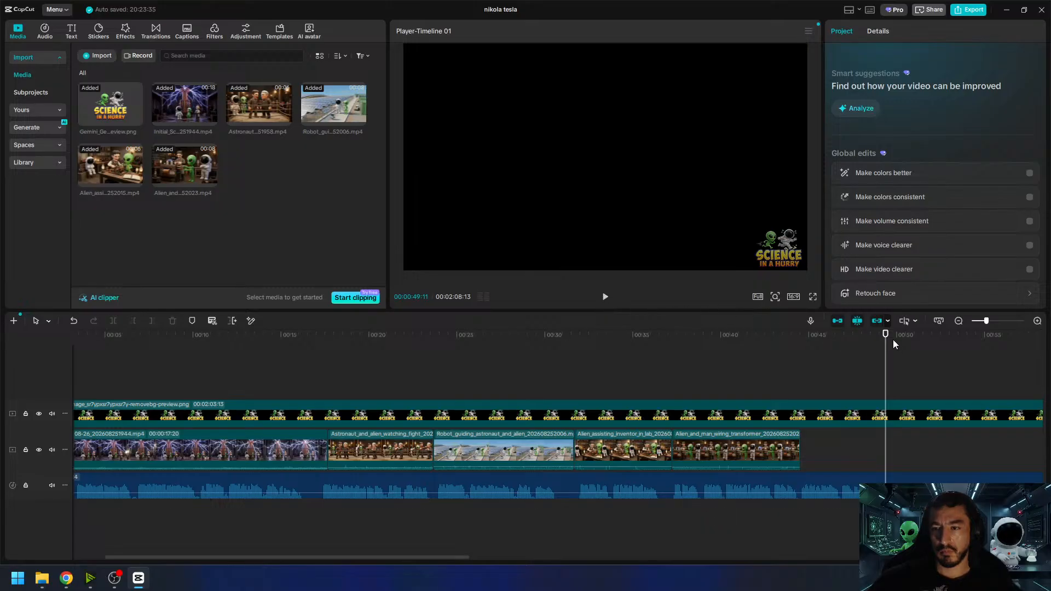
left_click_drag(885, 341, 887, 341)
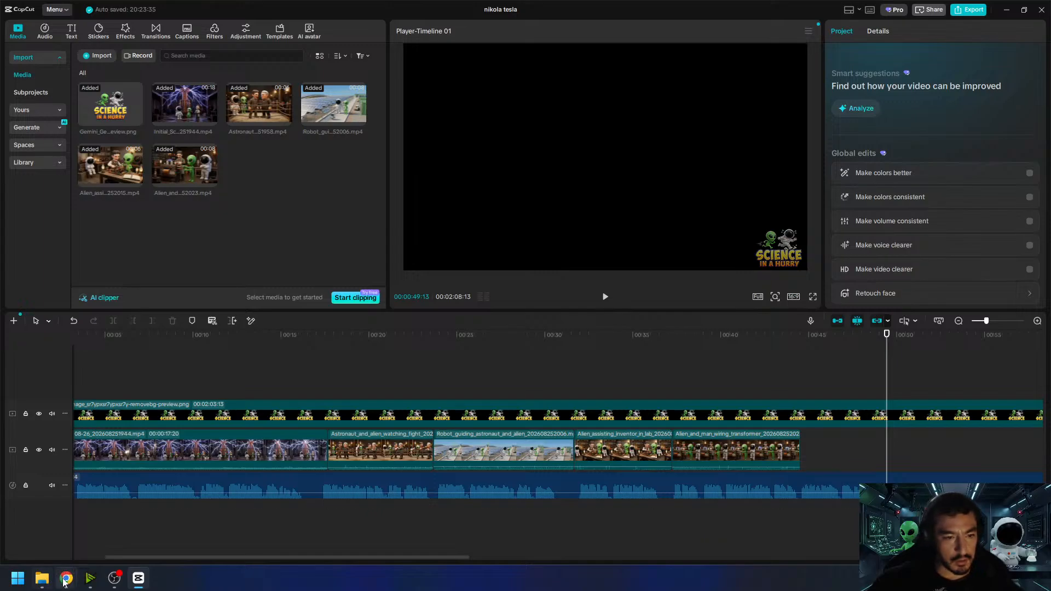
- Return to Google Flow and reuse the prompt and reference images of the "Tesla and alien increasing voltage" image
mouse_move(65, 581)
left_click(65, 528)
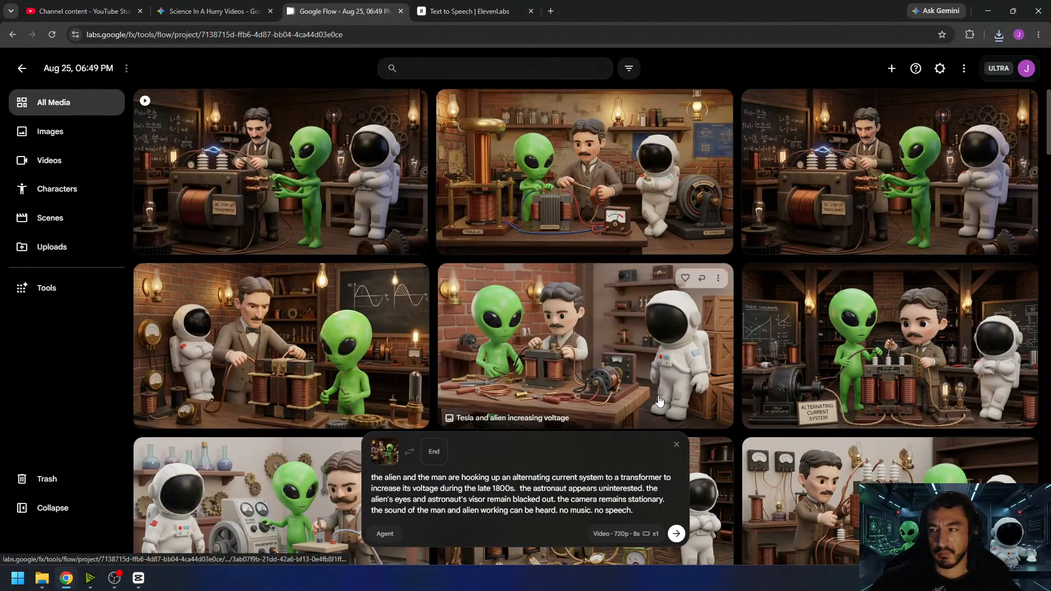
left_click(702, 279)
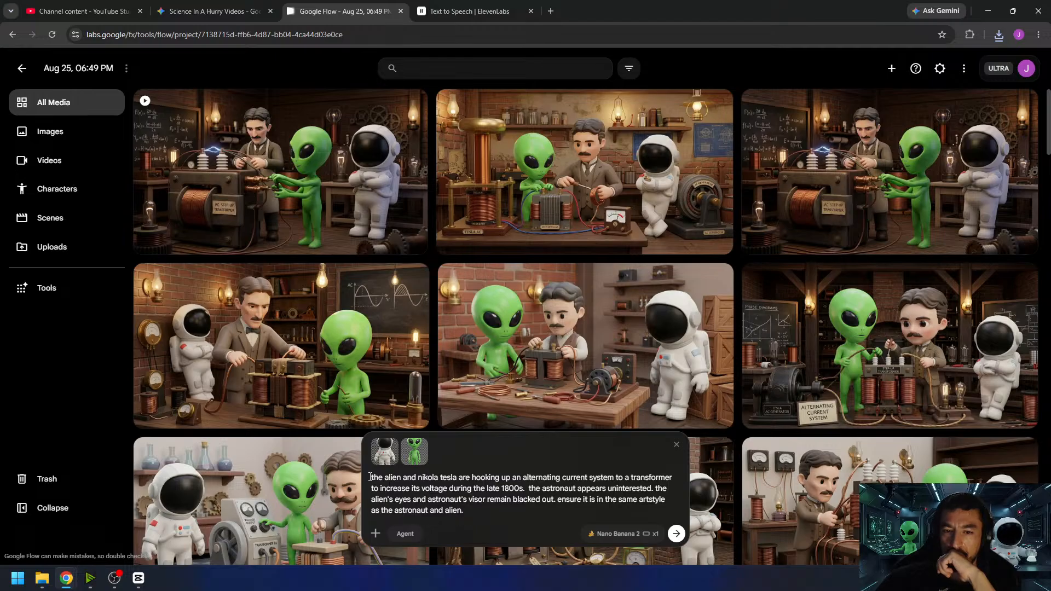
left_click_drag(372, 477, 527, 492)
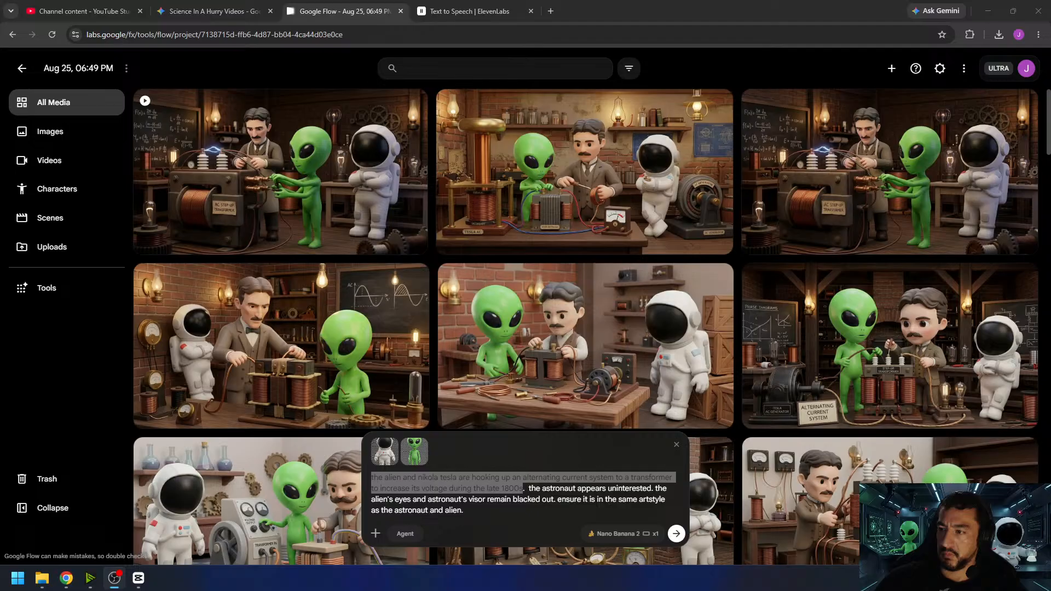
left_click(486, 488)
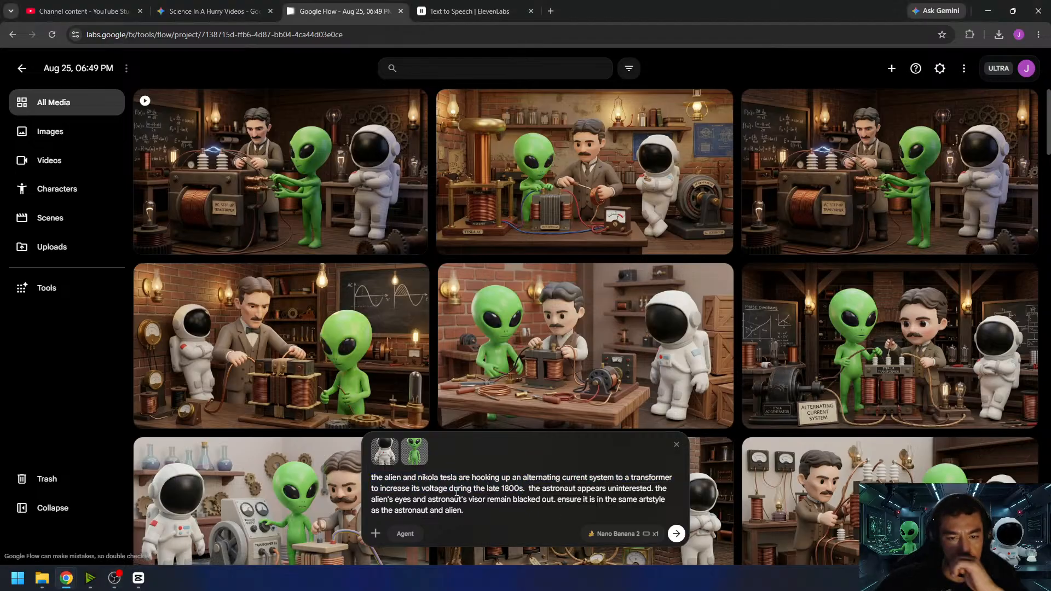
- Rewrite the prompt's opening sentence as "a high angle shot during the late 1800s showing power lines as far as the eye can see transmitting ac power"
left_click_drag(448, 488, 371, 477)
key("BackSpace")
type("a high angle ")
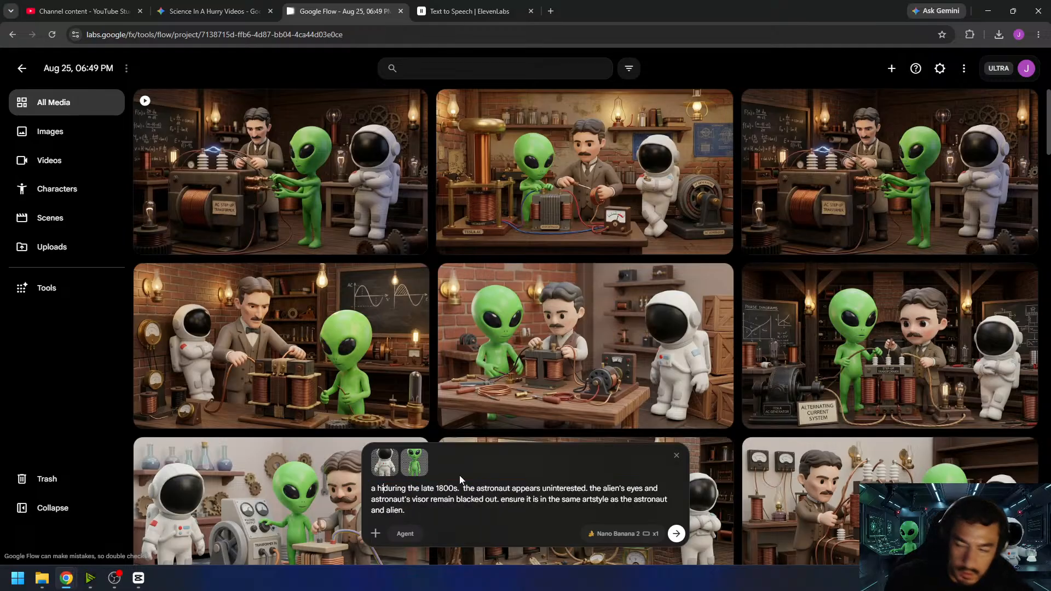
type("shot")
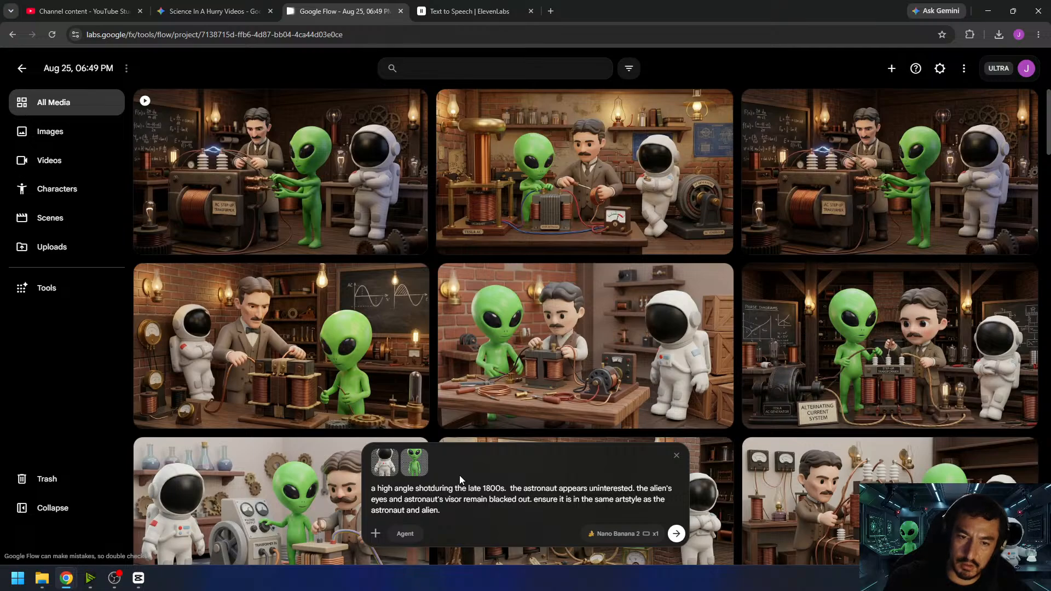
type(" during")
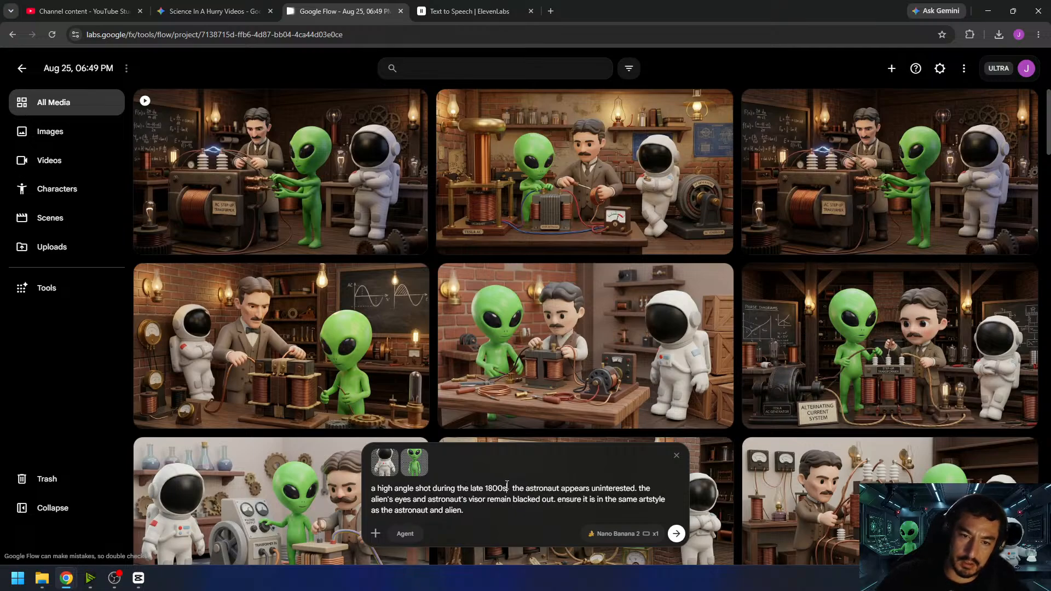
type(" the late 1800s showing")
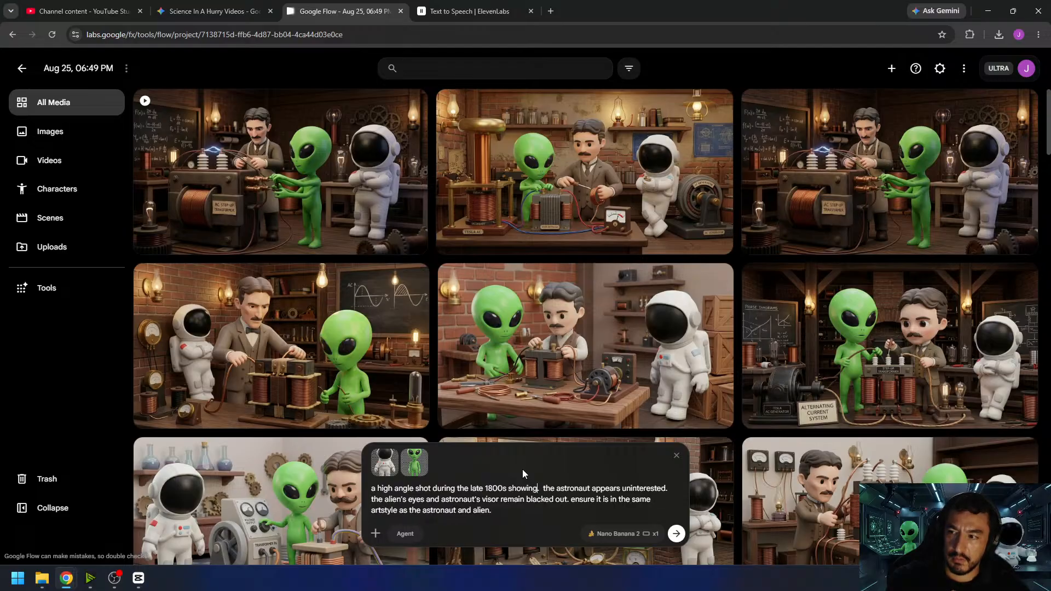
type(" power lines")
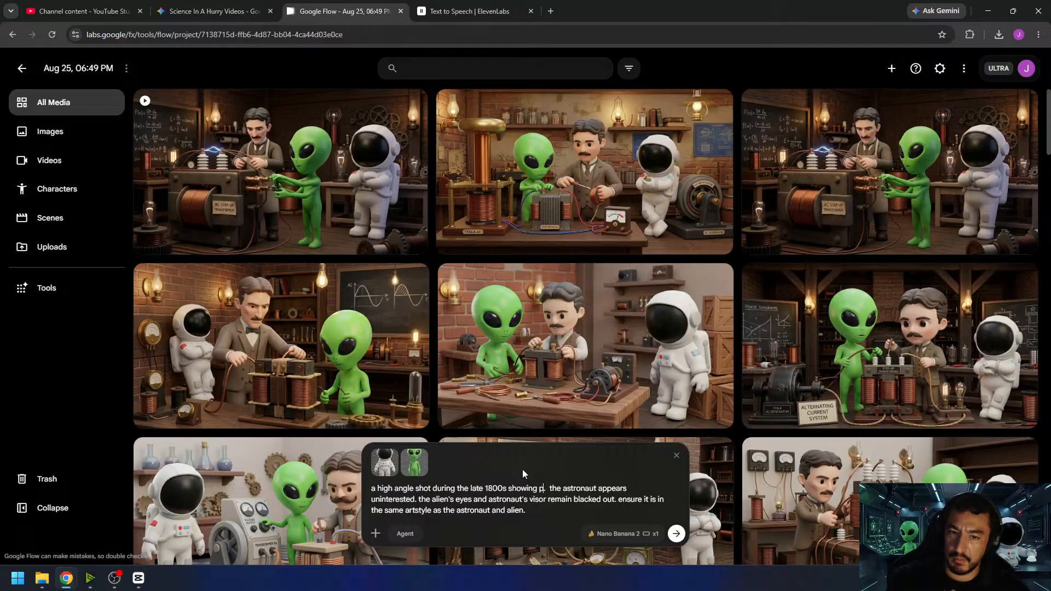
type(" as far as the")
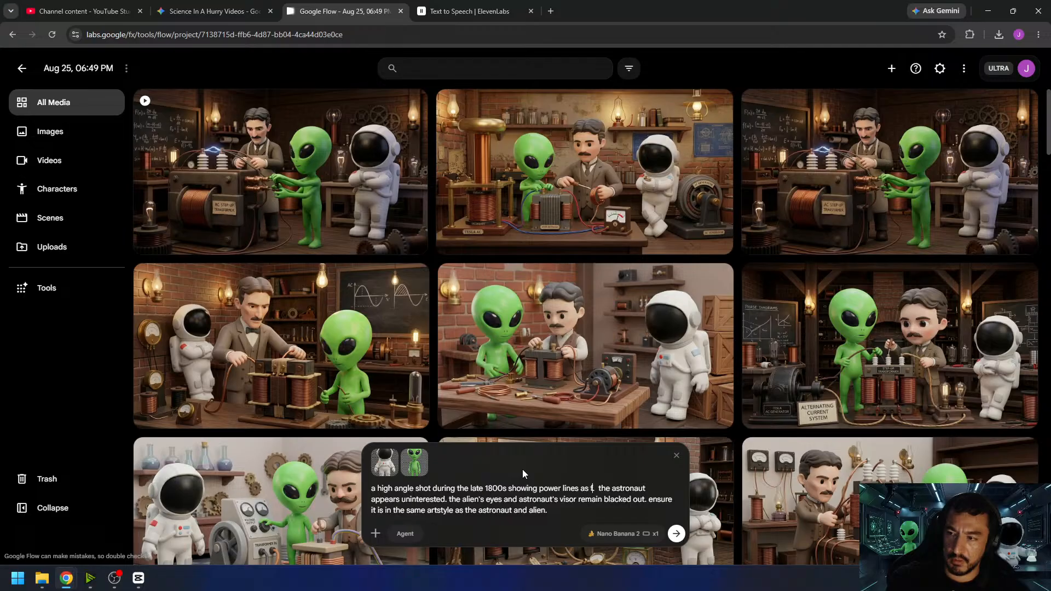
type(" eye can see t")
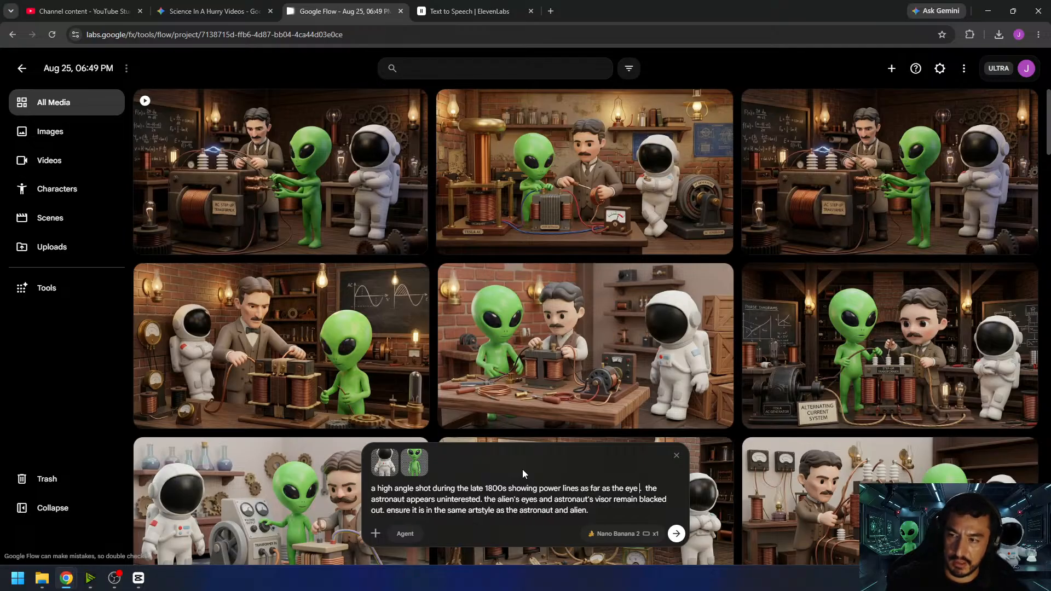
type("ransmitting")
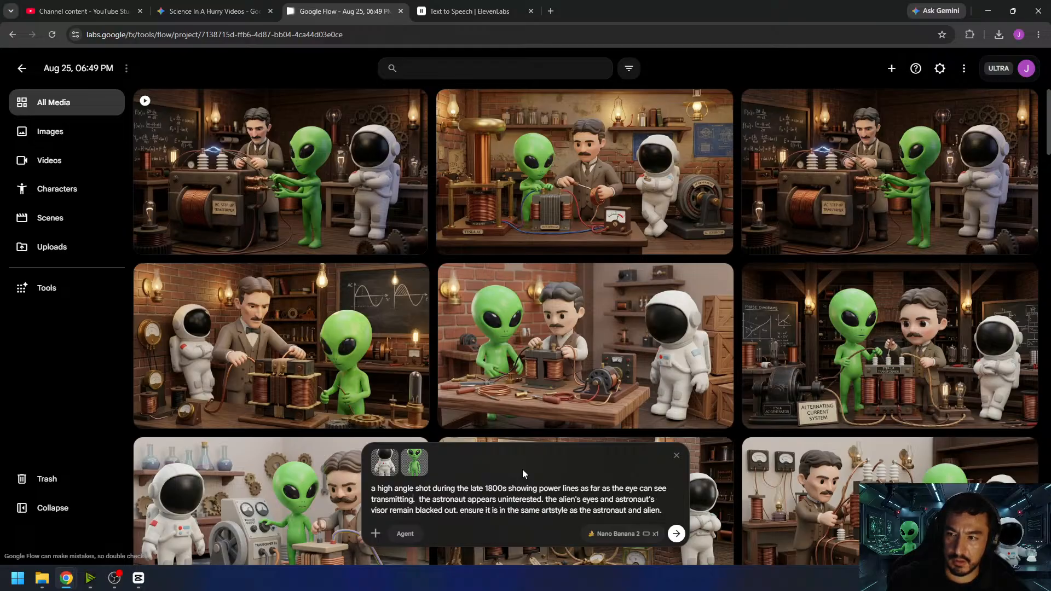
type(" ac power.")
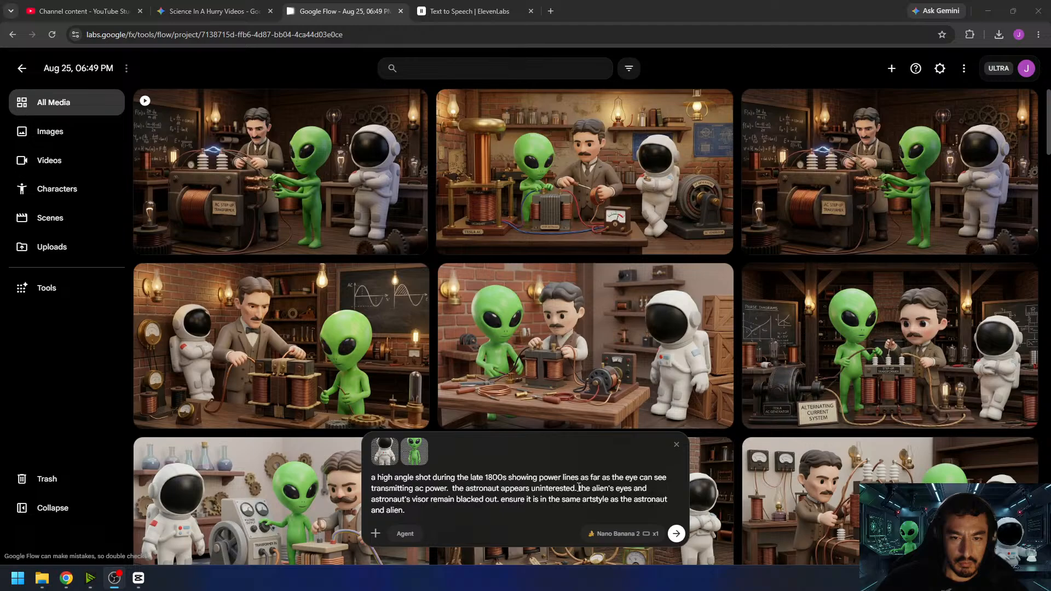
- Delete the sentences about the uninterested astronaut and the blacked-out eyes and visor, and end the prompt with "but they are not in it."
left_click_drag(578, 487, 467, 488)
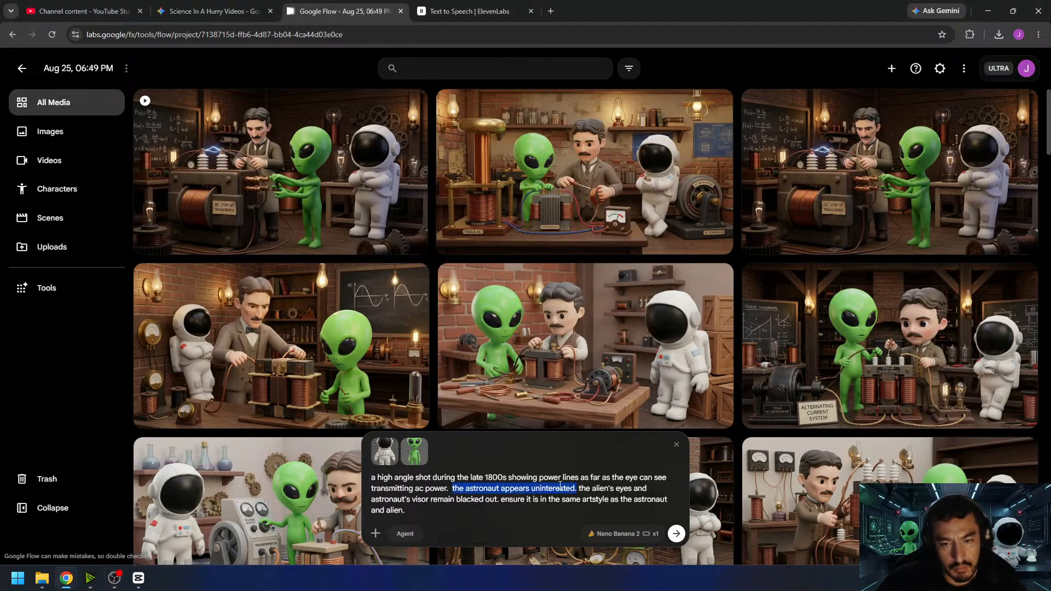
key("BackSpace")
left_click_drag(665, 502, 461, 498)
key("BackSpace")
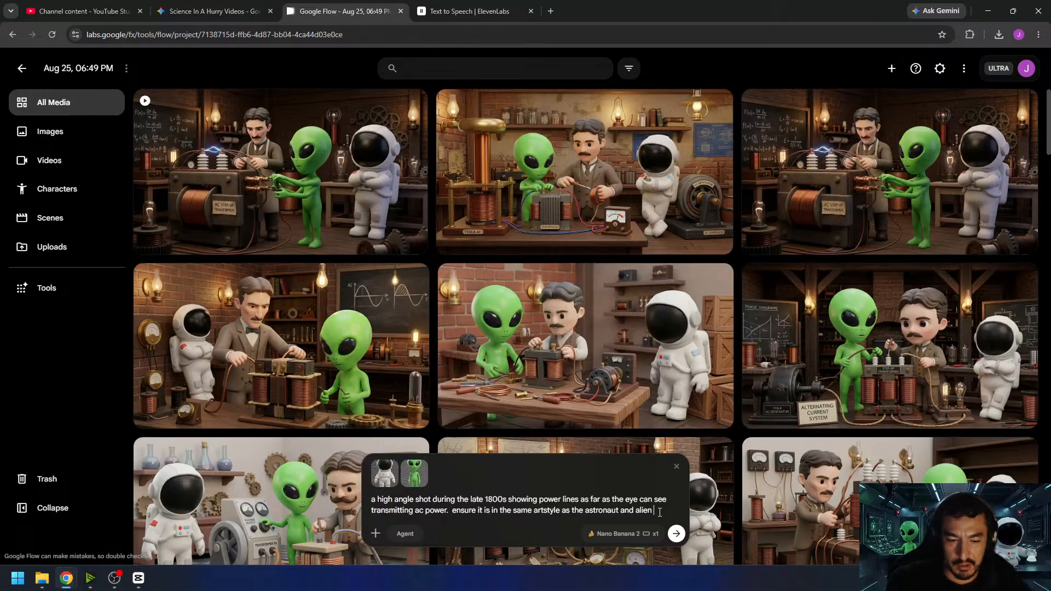
type("they are not")
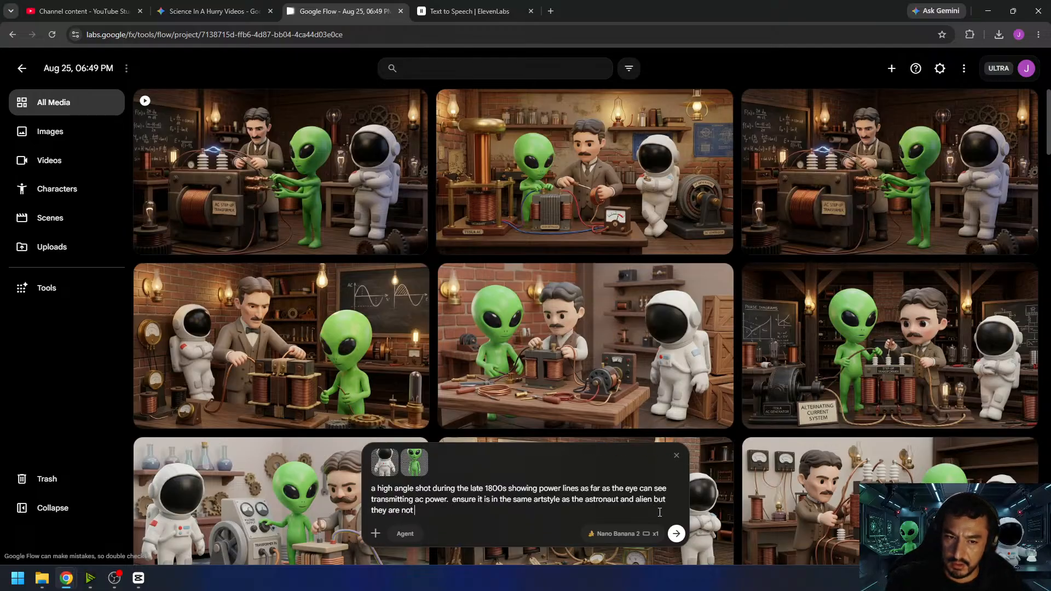
type(" in it.")
- Set the image output count to x4 and generate the power line images
left_click(616, 534)
left_click(646, 476)
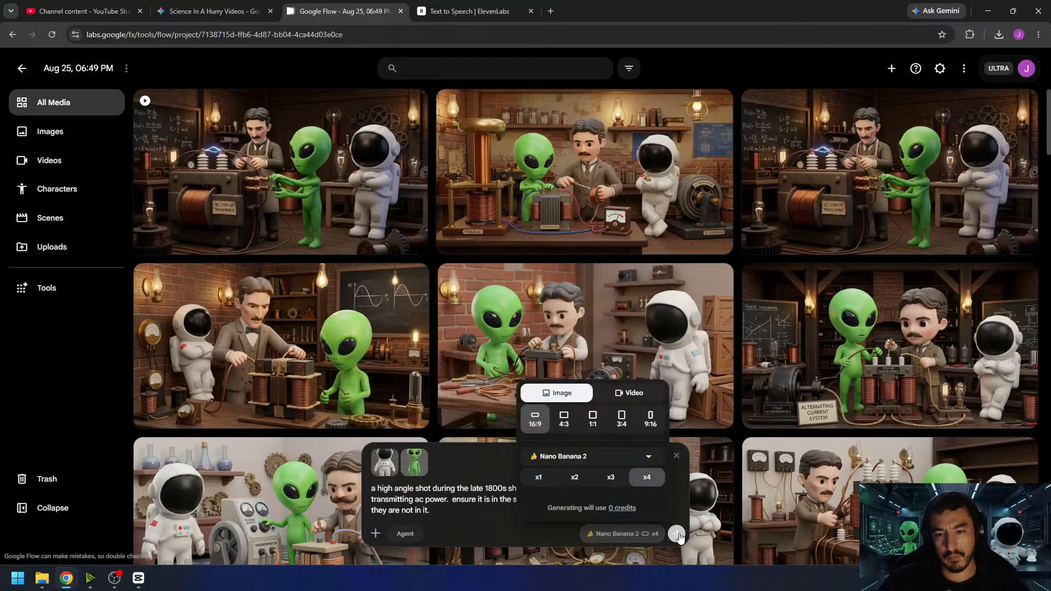
left_click(677, 534)
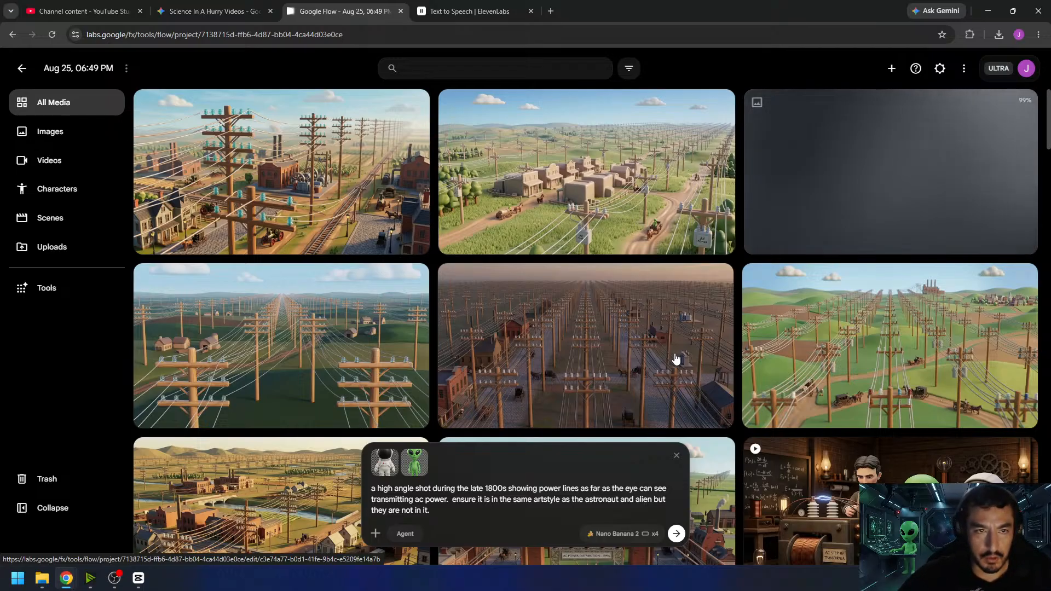
- Inspect the generated power line images, opening the AC power distribution substation view and the riverside town view
scroll(443, 391, "down", 3)
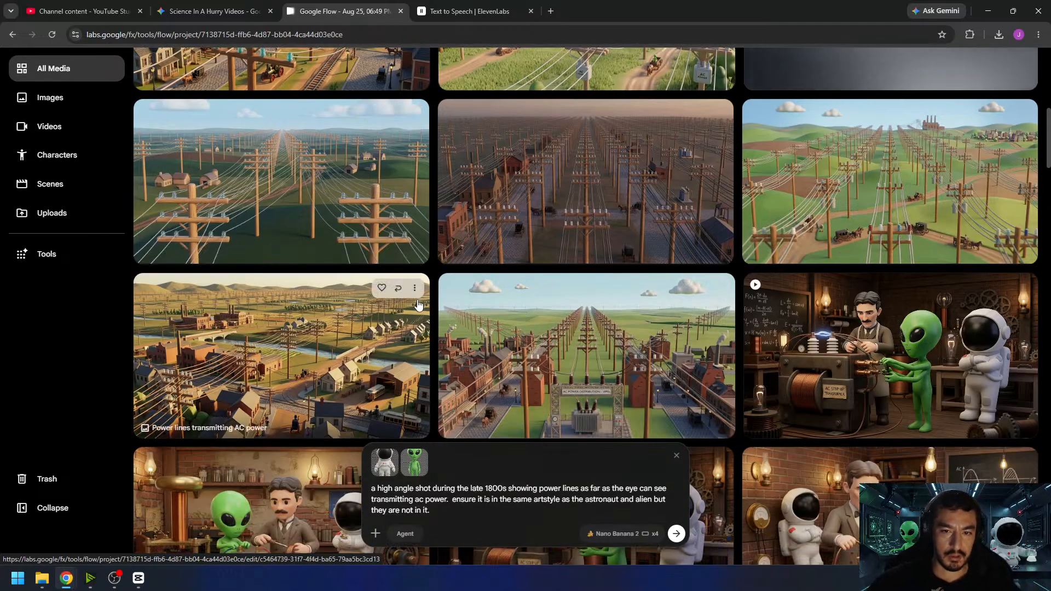
left_click(639, 365)
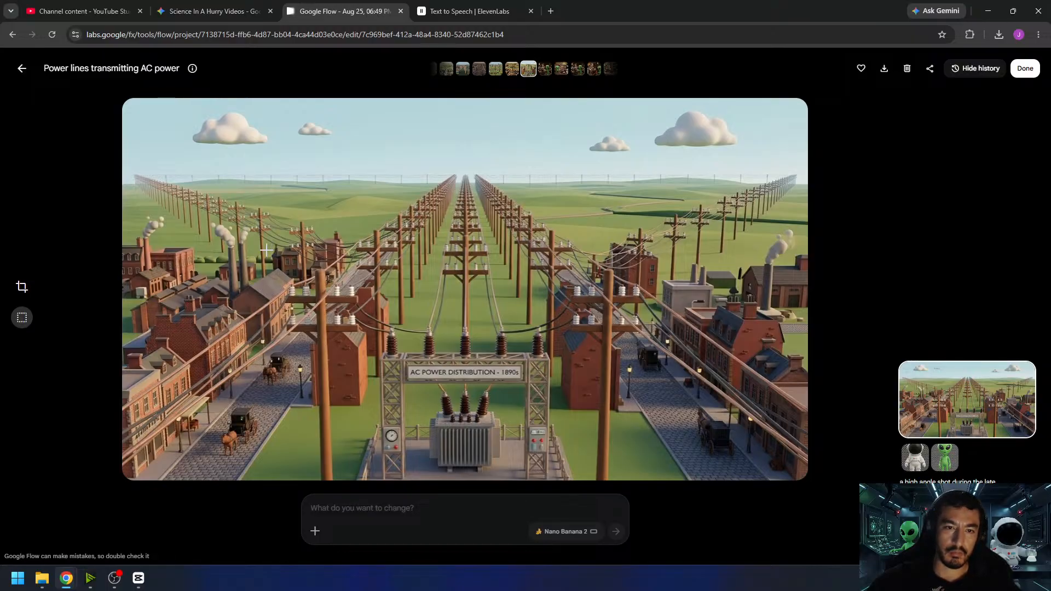
left_click(19, 68)
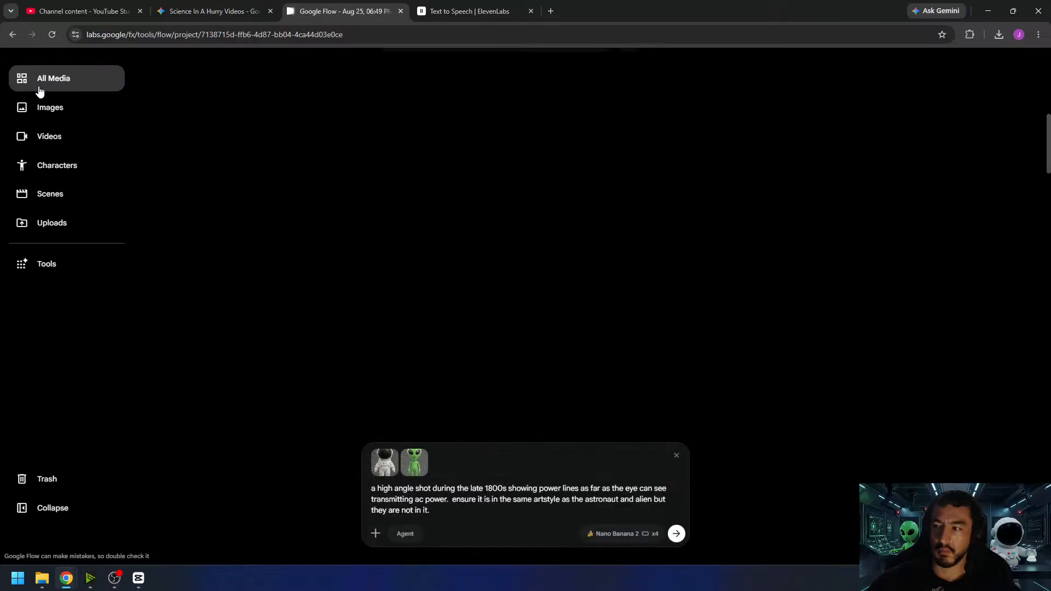
left_click(374, 383)
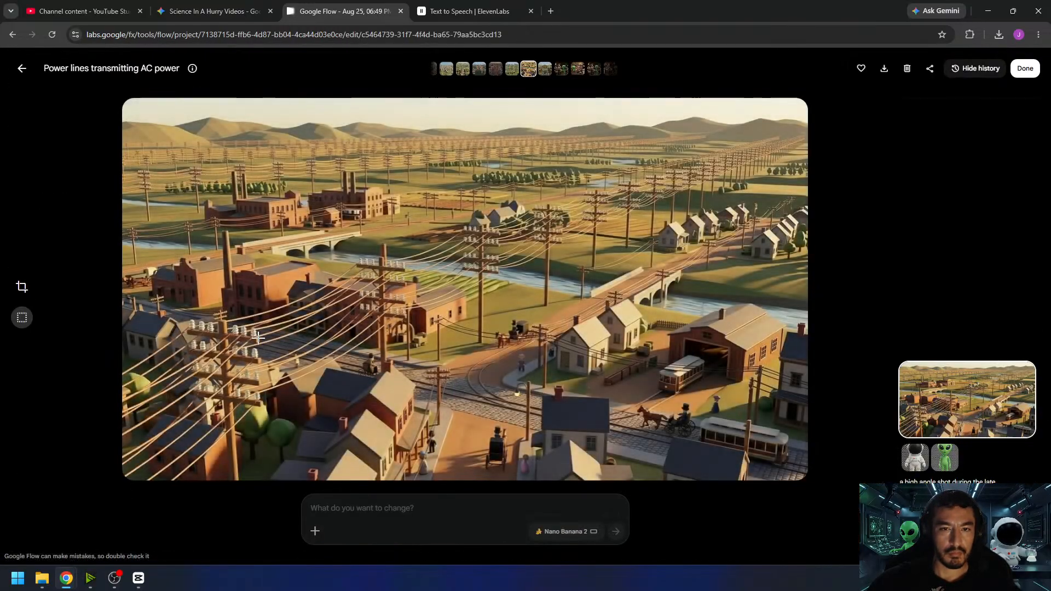
left_click(25, 69)
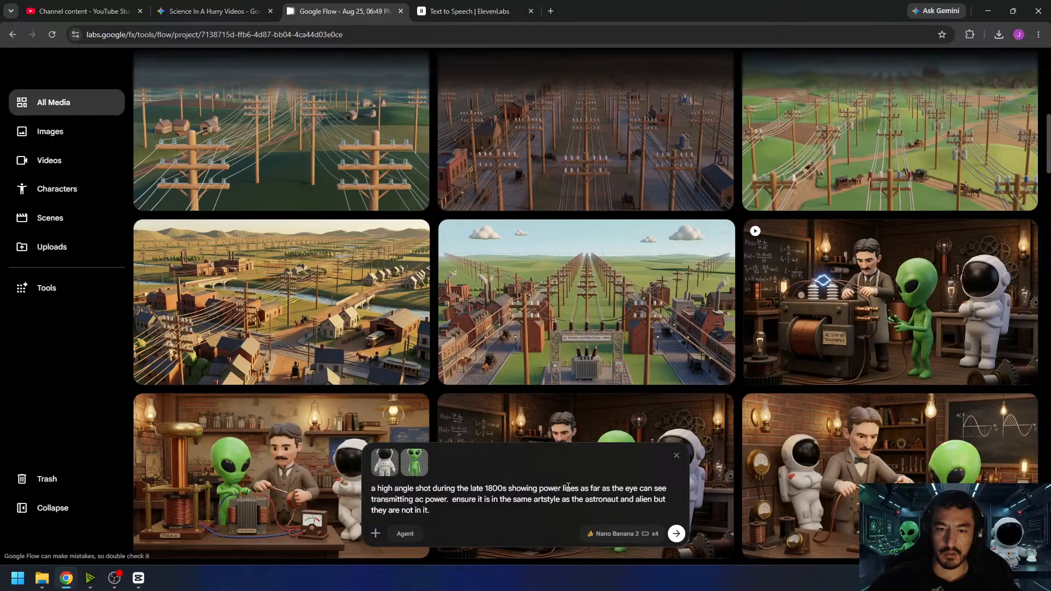
- Insert "a single row of" before "power lines" in the prompt and generate new images
left_click(540, 489)
type("a single")
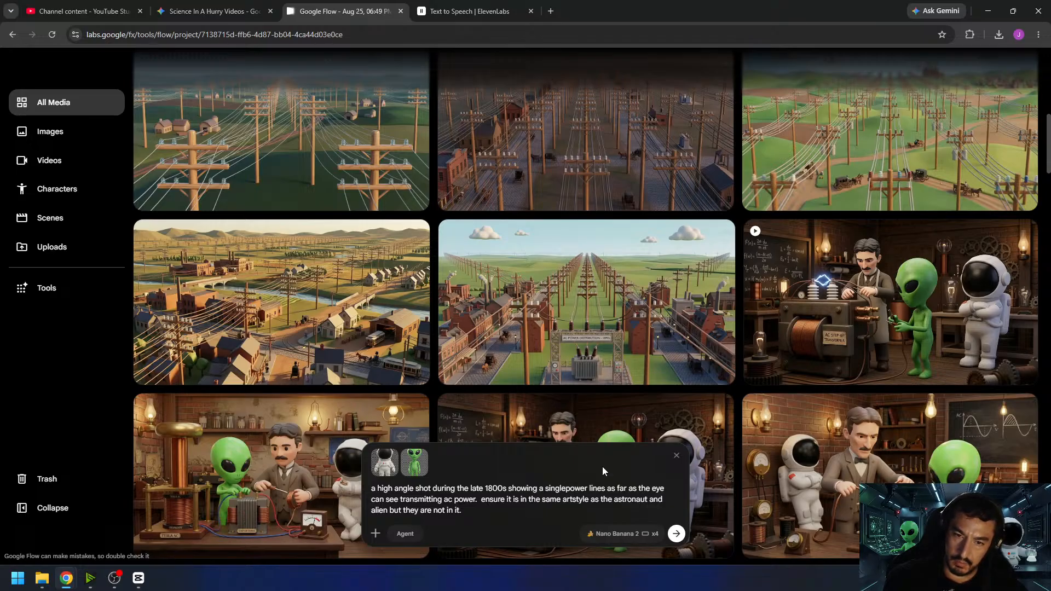
type("row of")
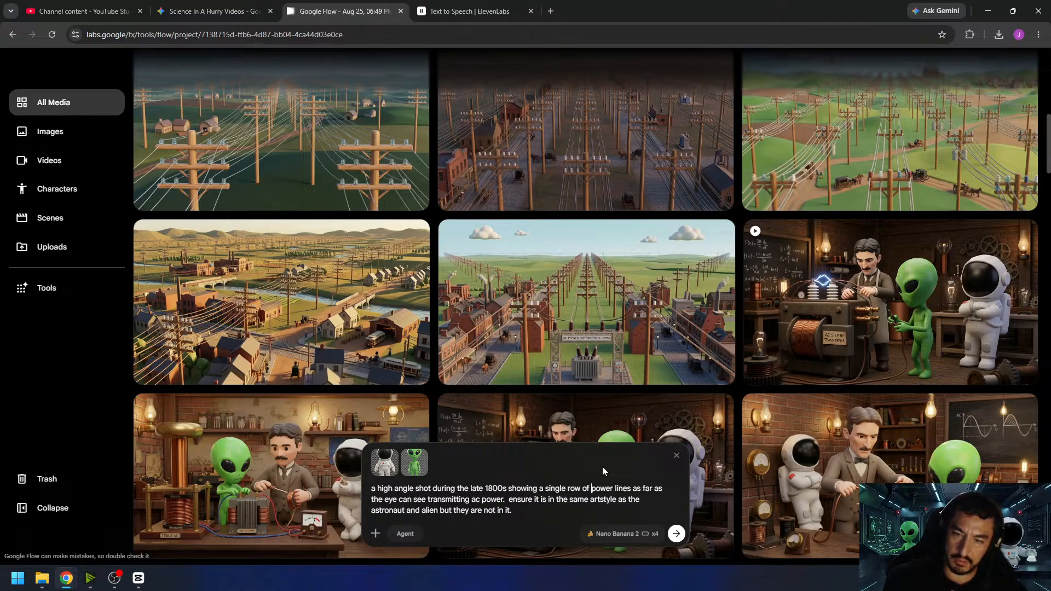
left_click(681, 534)
left_click(680, 536)
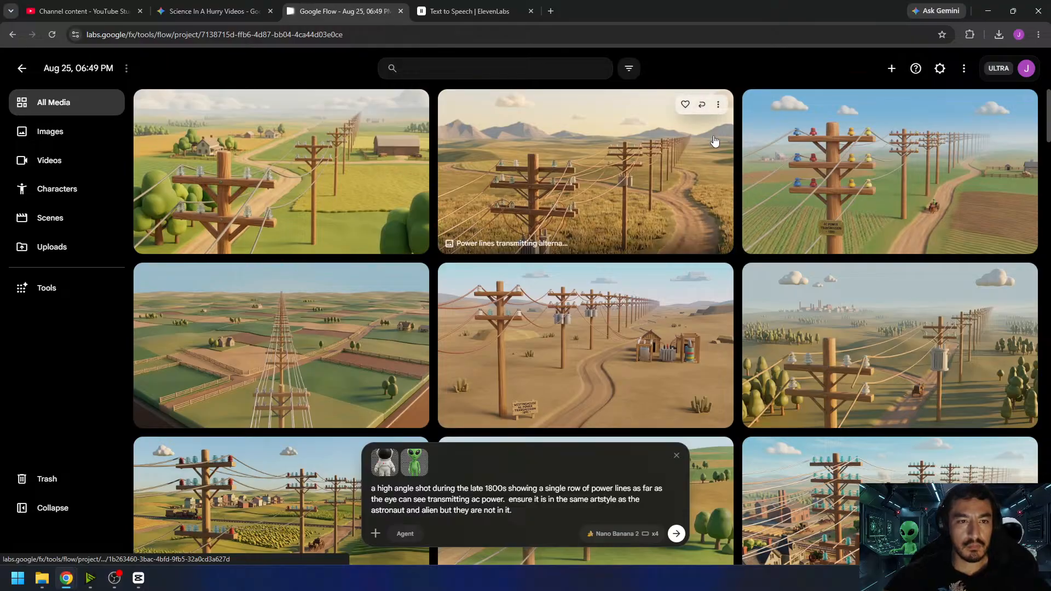
- Compare the single-row power line images by opening the one with the distant factory city and the green farmland one
left_click(873, 326)
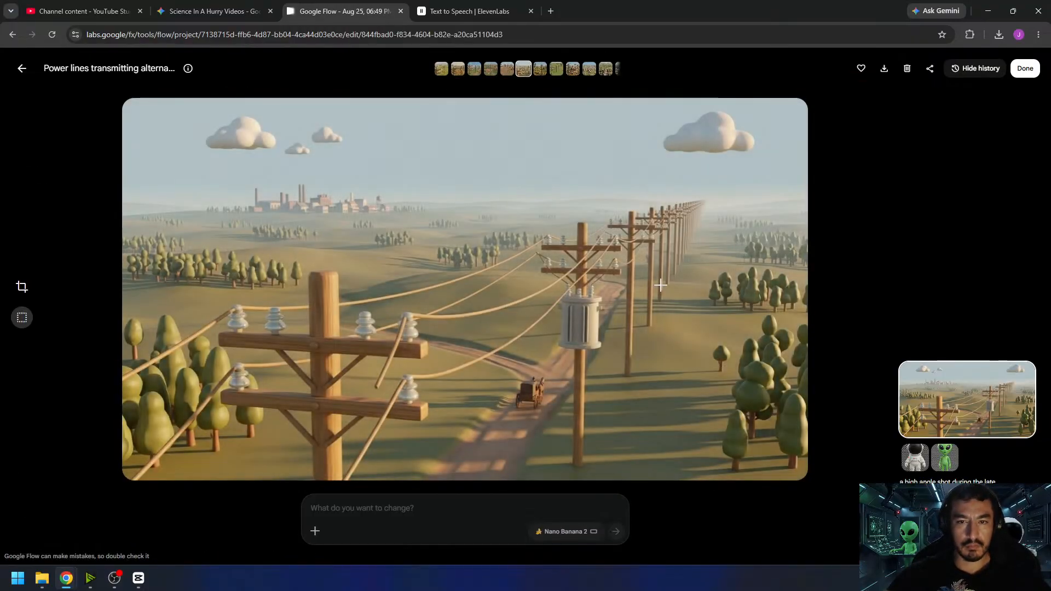
left_click(22, 67)
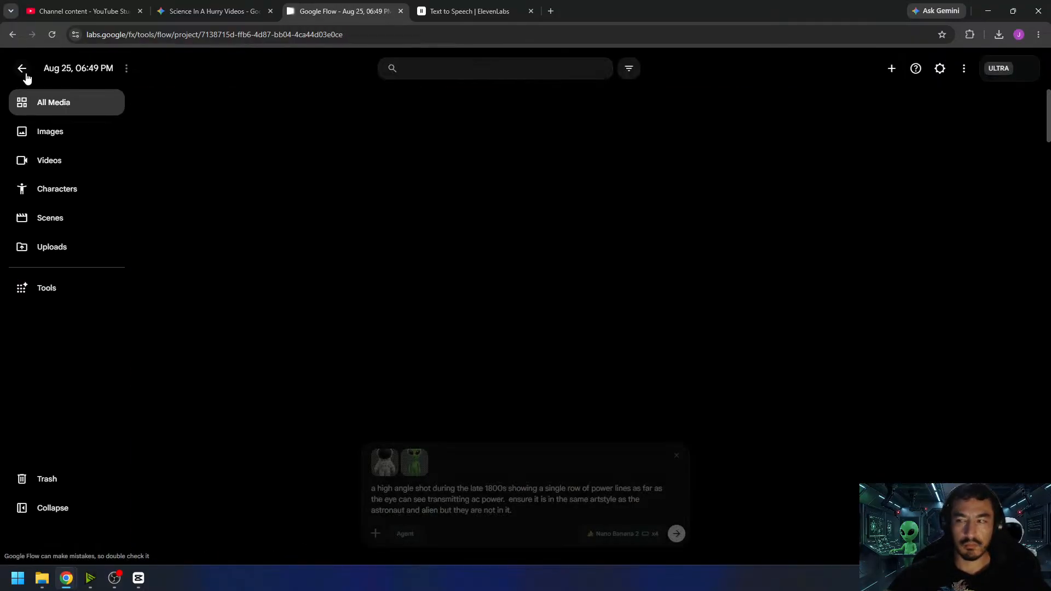
left_click(234, 179)
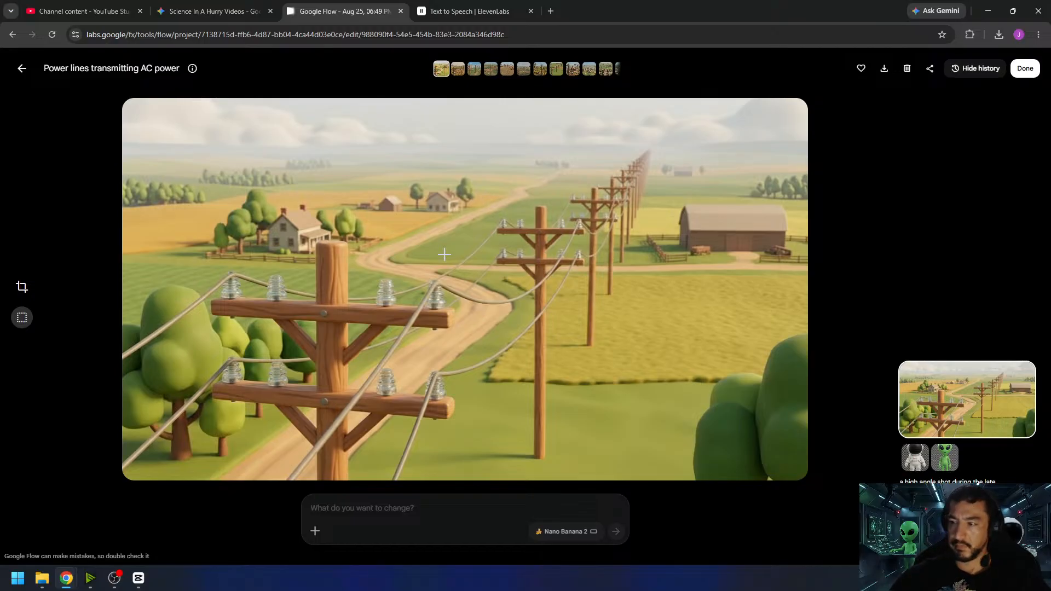
left_click(21, 69)
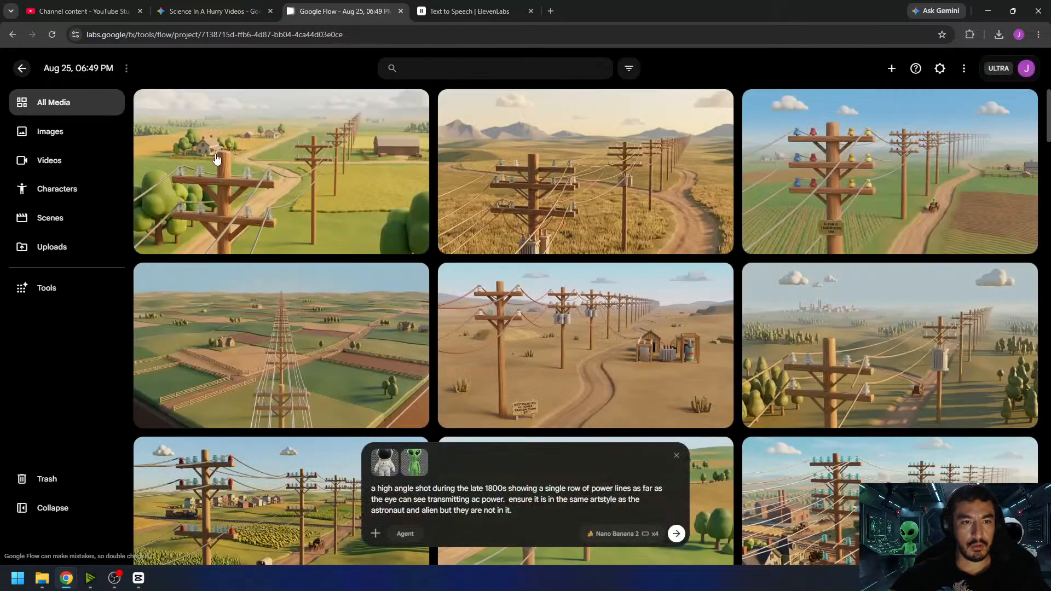
- Switch the generation type to Video, and check in the CapCut timeline how long the next clip has to last
left_click(591, 540)
left_click(631, 392)
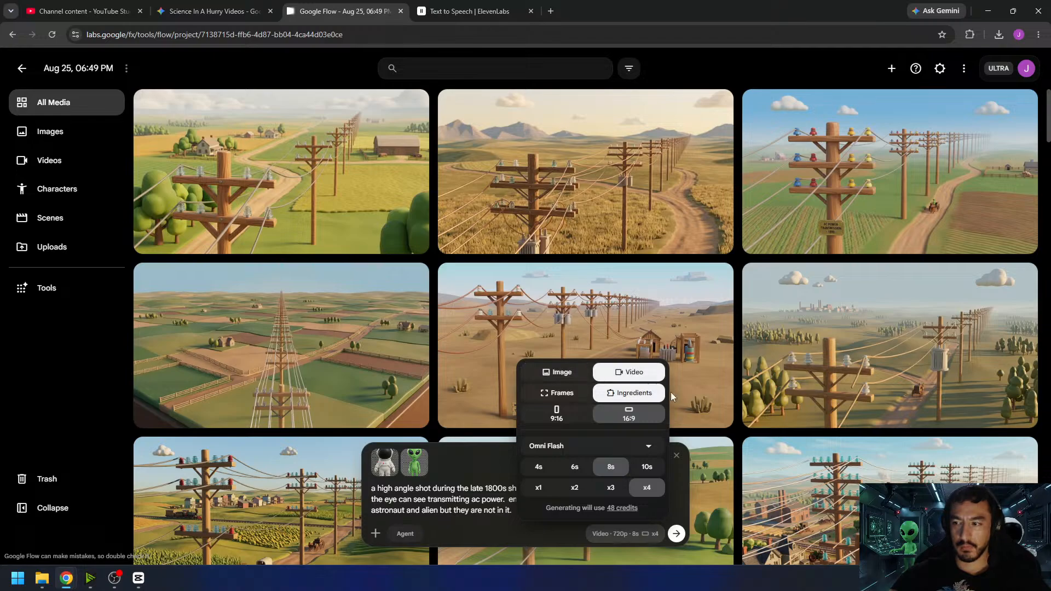
left_click(137, 579)
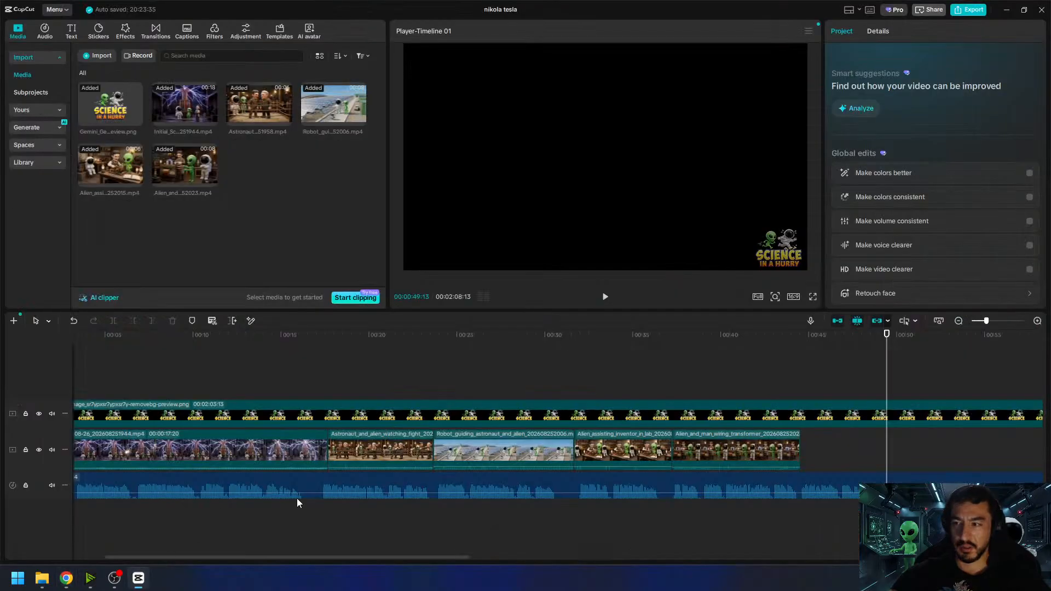
left_click_drag(824, 349, 801, 349)
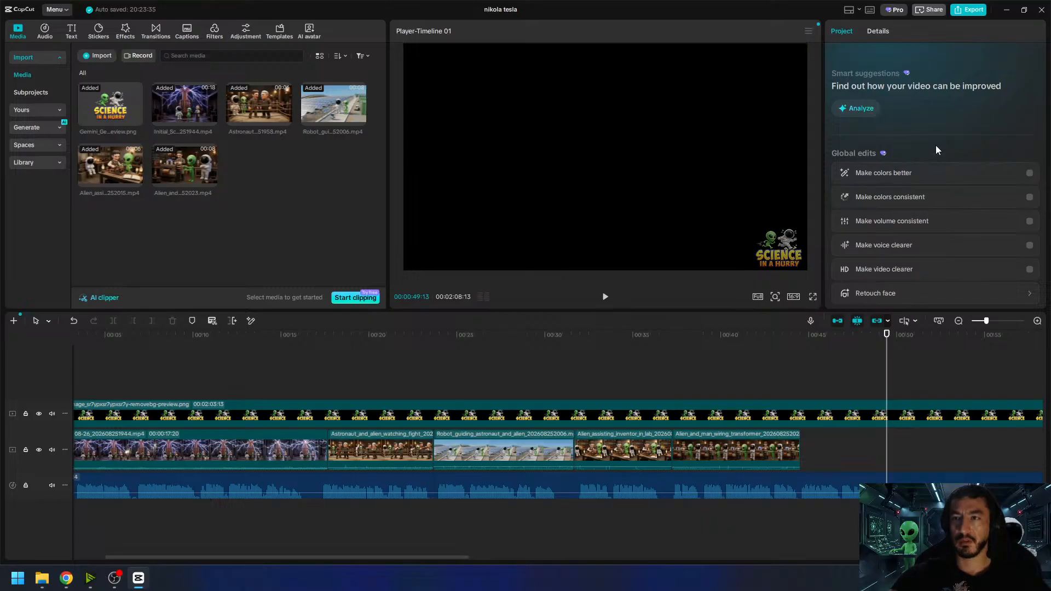
left_click(1005, 13)
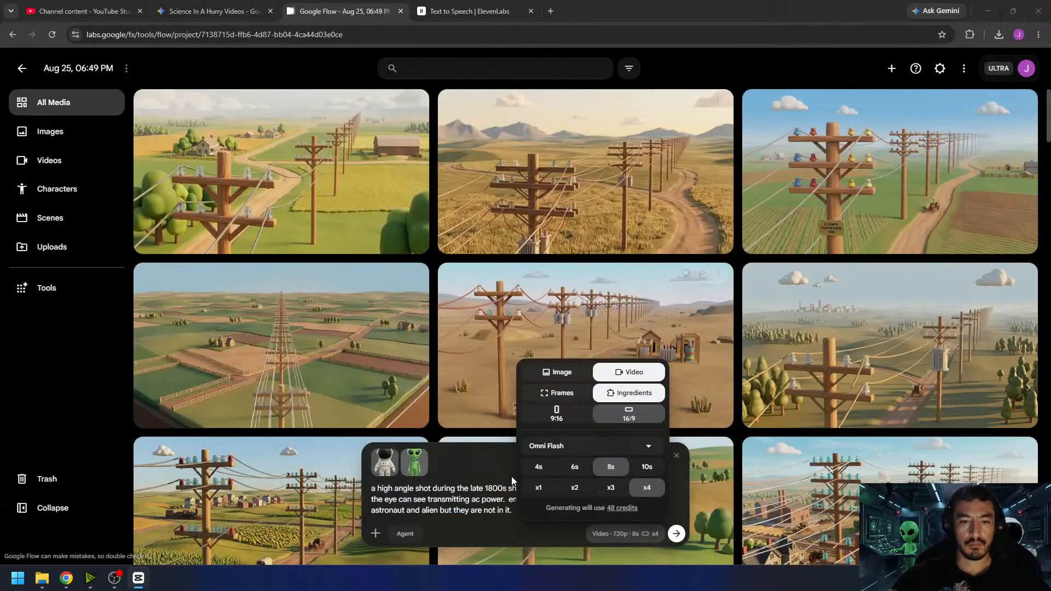
- Set the video to Frames, 6s and x1, clear the end frame, and use the green farmland power line image as start frame
left_click(557, 394)
left_click(572, 468)
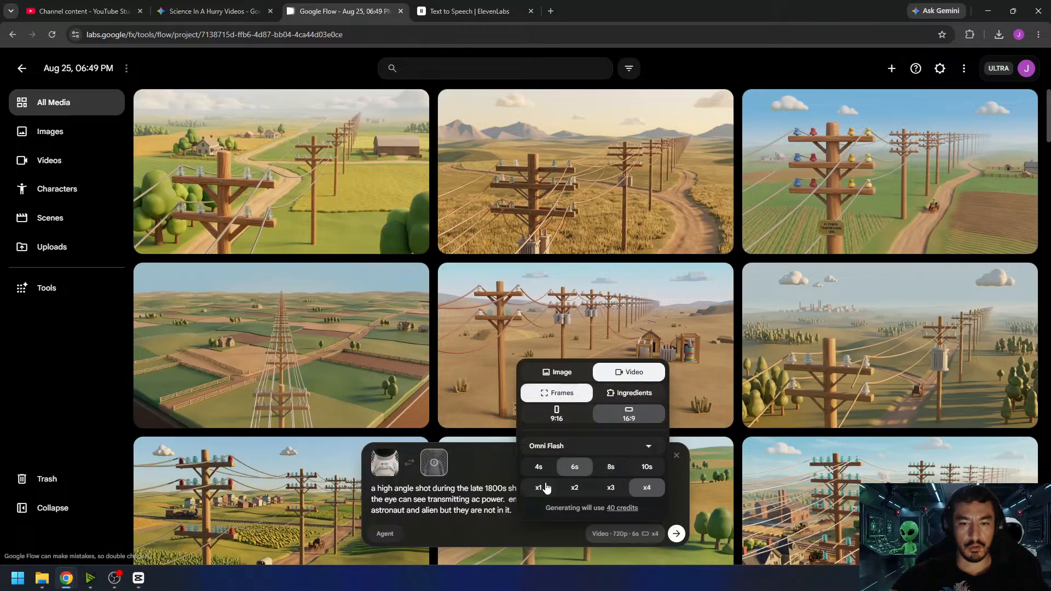
left_click(538, 487)
left_click(437, 465)
left_click_drag(267, 216, 402, 514)
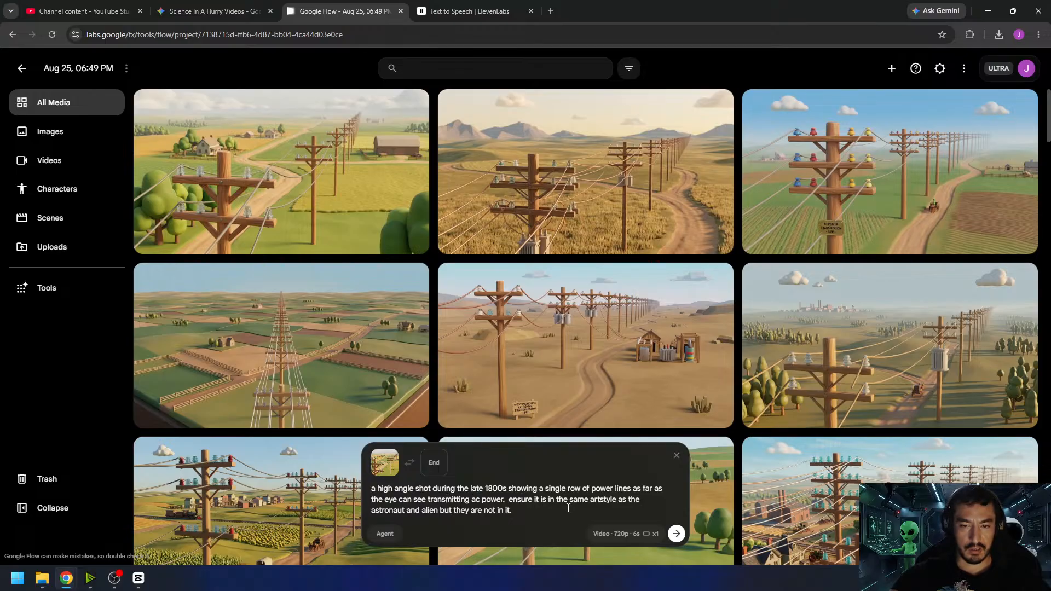
- Rewrite the artstyle sentence: "the camera flies in a straight line over the powerlines to showcase how far they extend. the sound of wind and an electrical hum"
left_click_drag(537, 511, 512, 503)
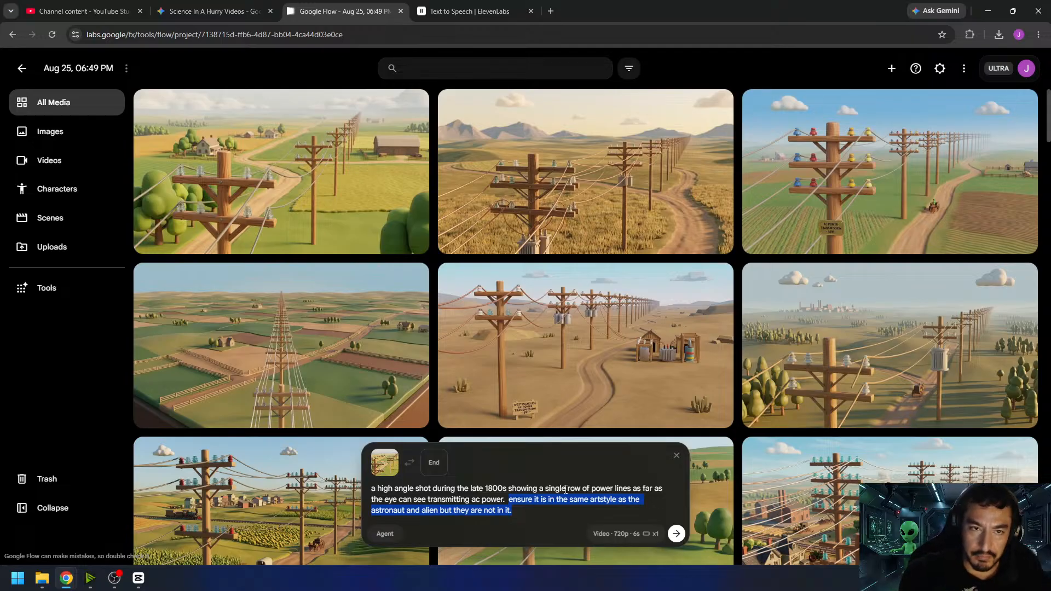
type("th")
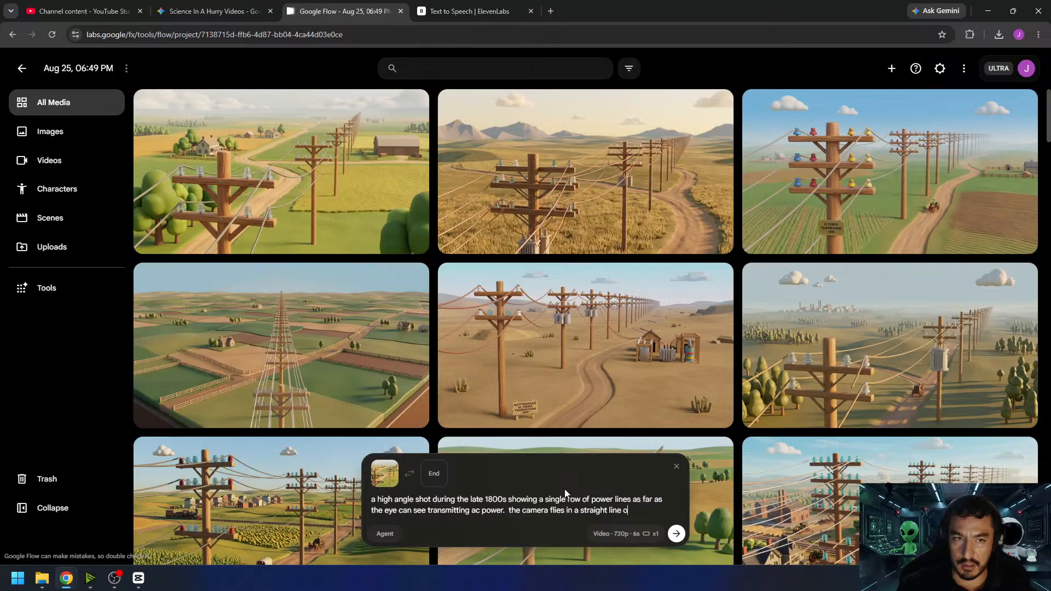
type("powerlines to showcase how far they extend. the sound of wind and an electrical hum")
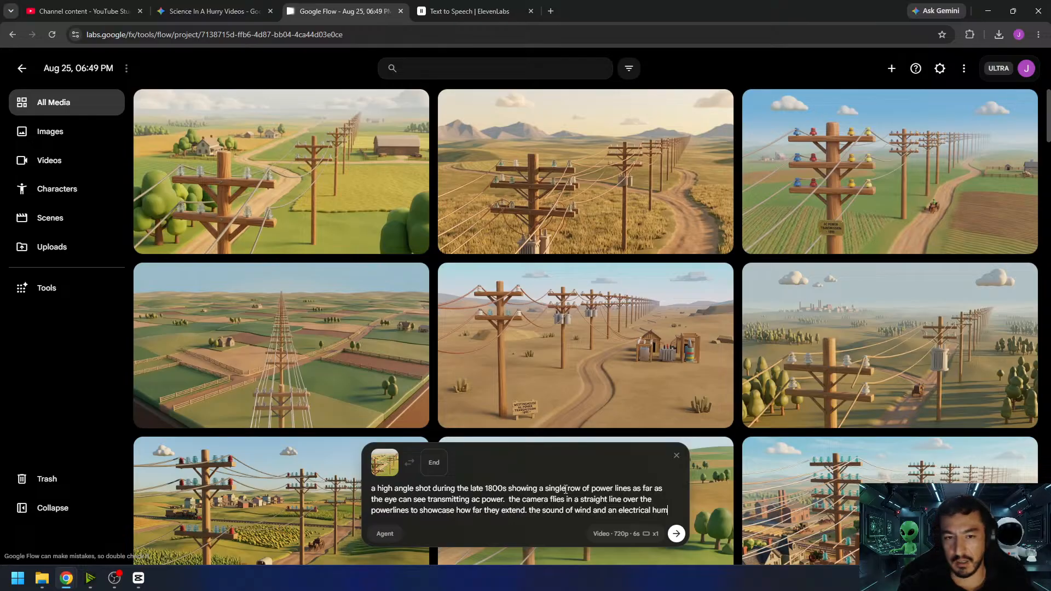
- Complete the prompt with "can be heard. no music. no speech." and generate the video
type("can be hear")
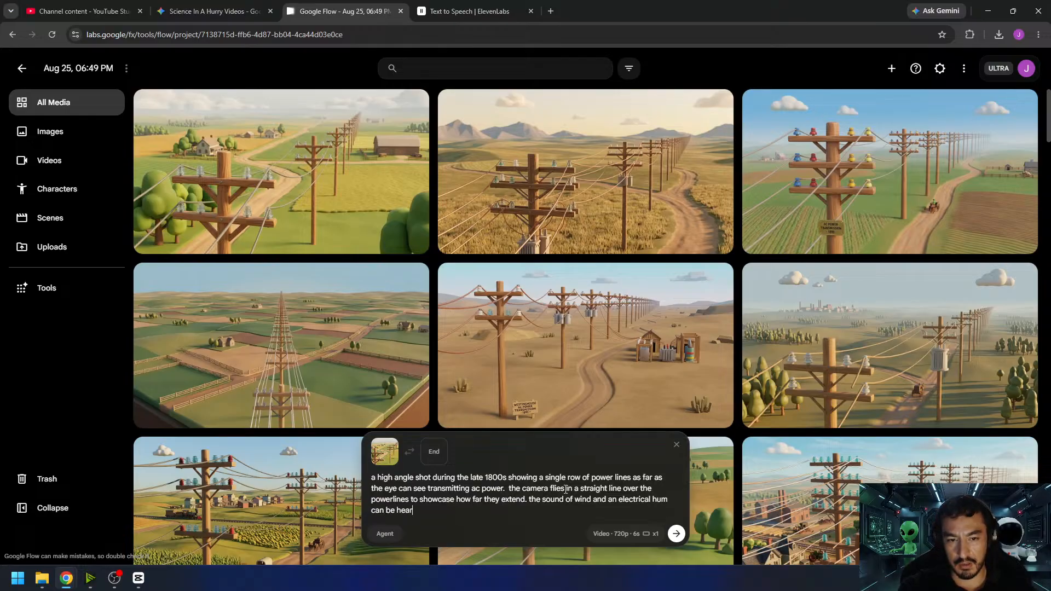
type("d. no music. no spee")
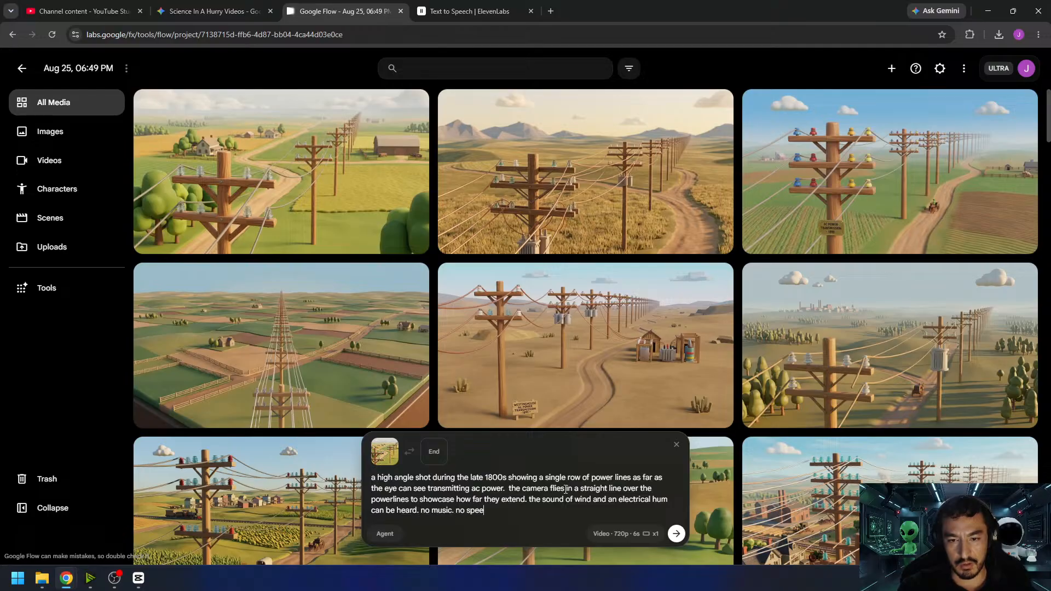
type("ch.")
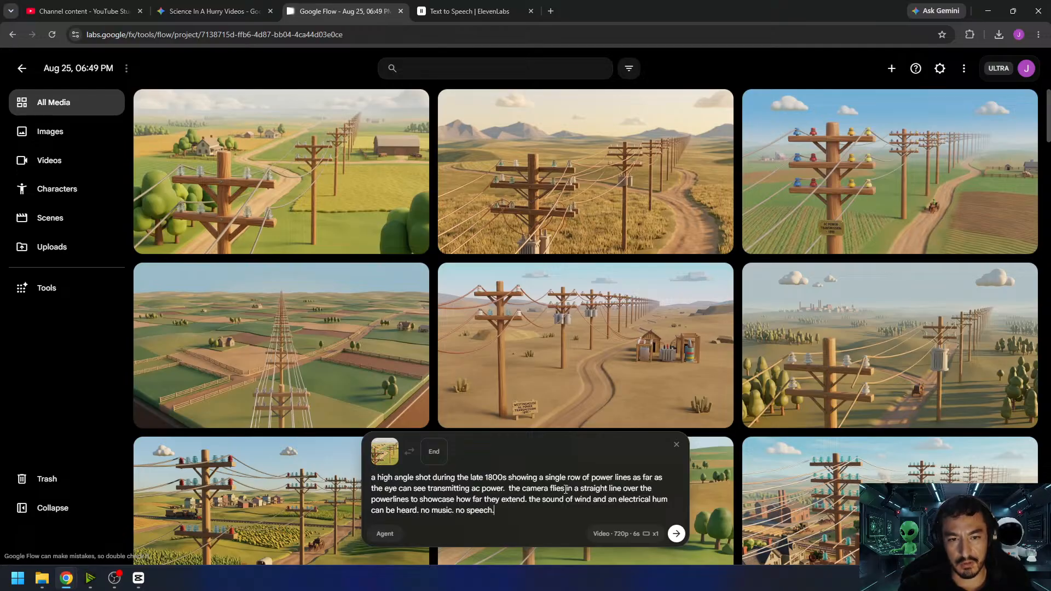
key("Return")
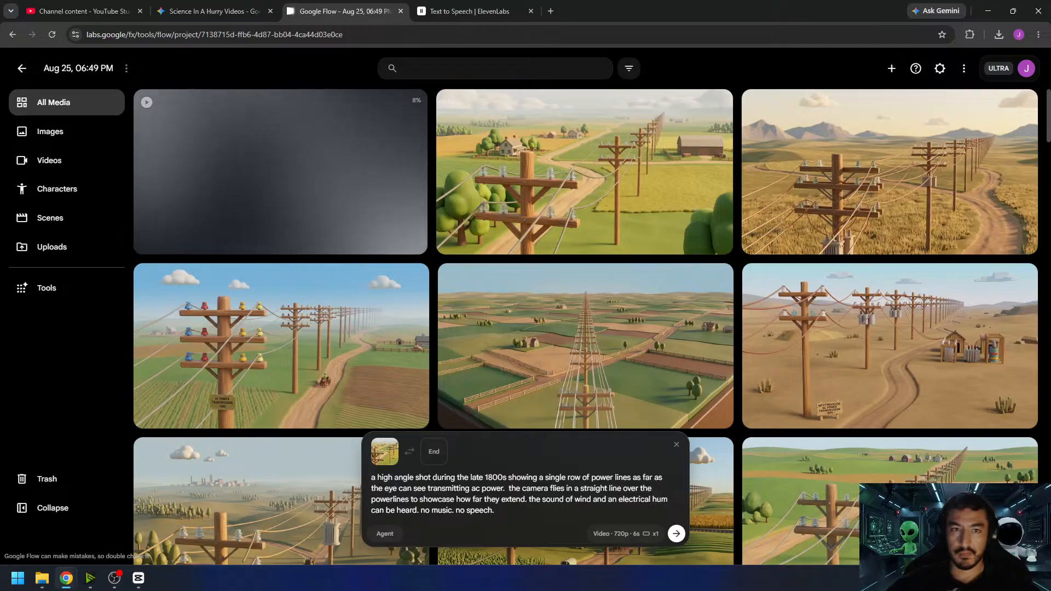
- Play back the newly generated power line clip and return to the project media
key("alt+Tab")
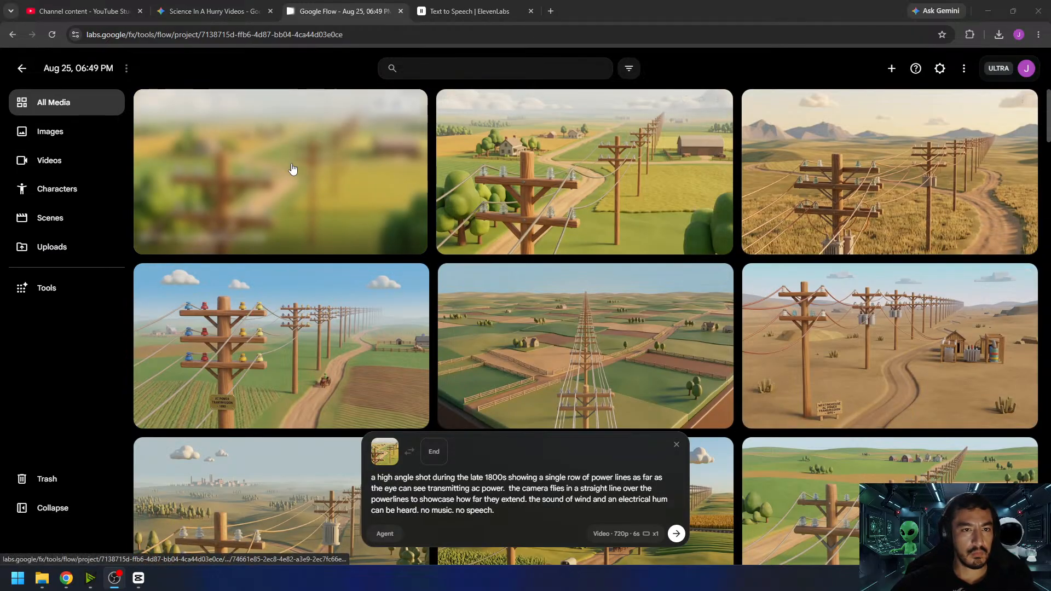
left_click(290, 164)
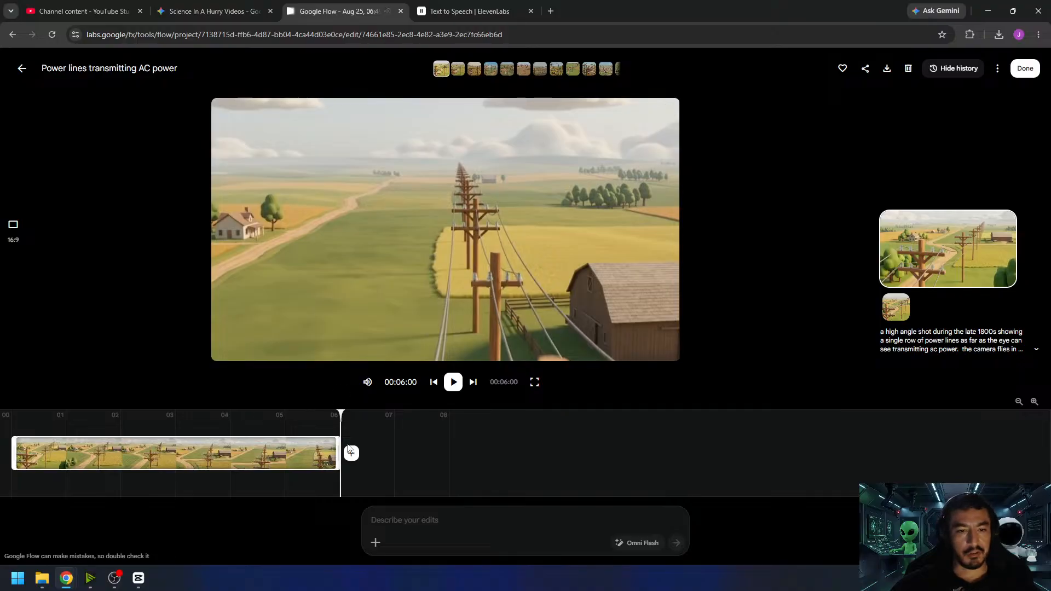
left_click(455, 382)
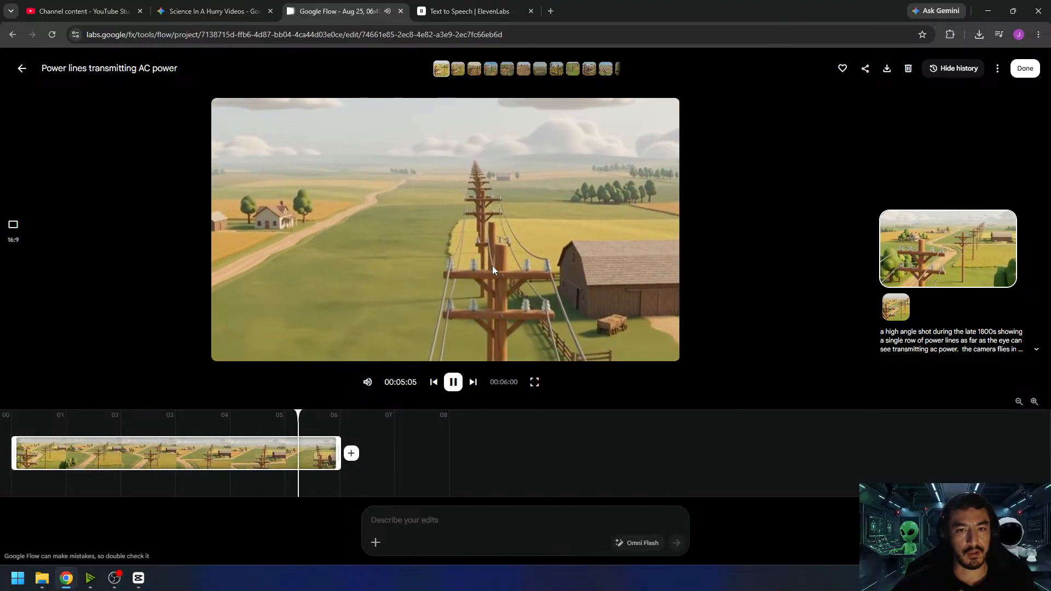
left_click(1017, 72)
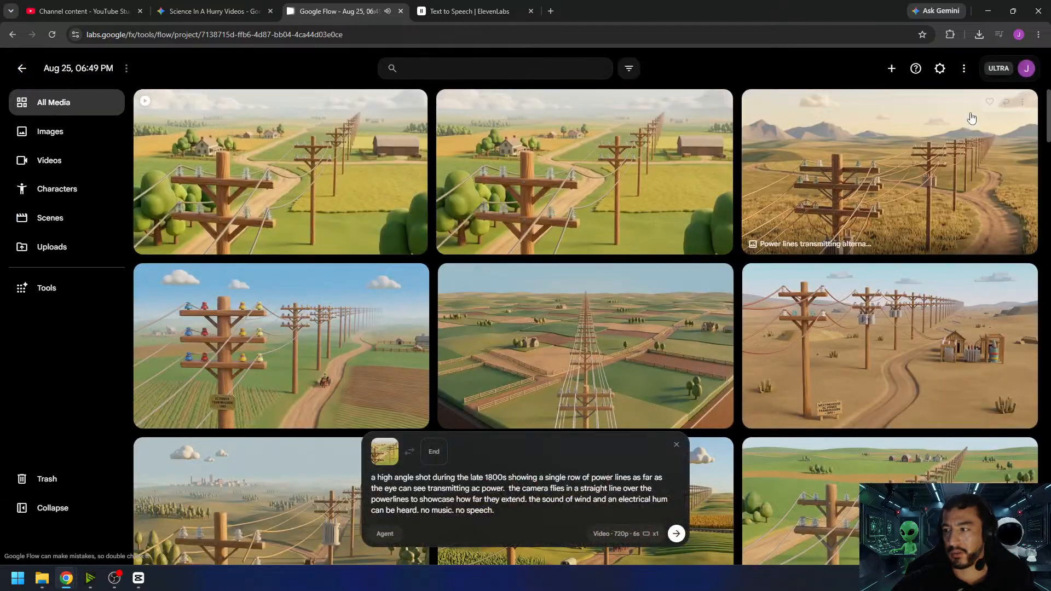
- Generate another take of the power line video from the same prompt and start frame, and play it back
left_click(677, 534)
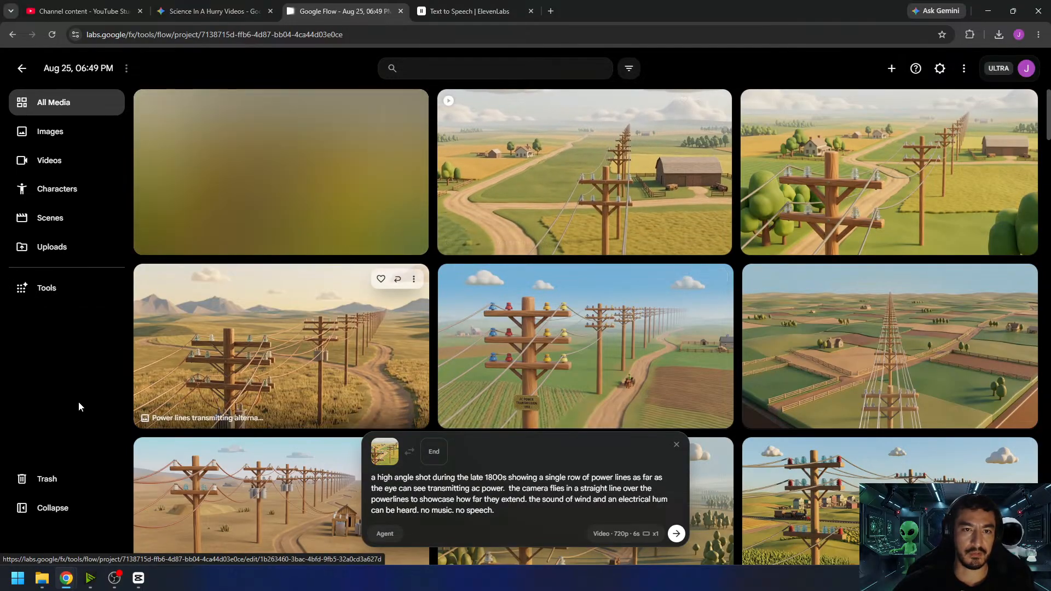
left_click(285, 203)
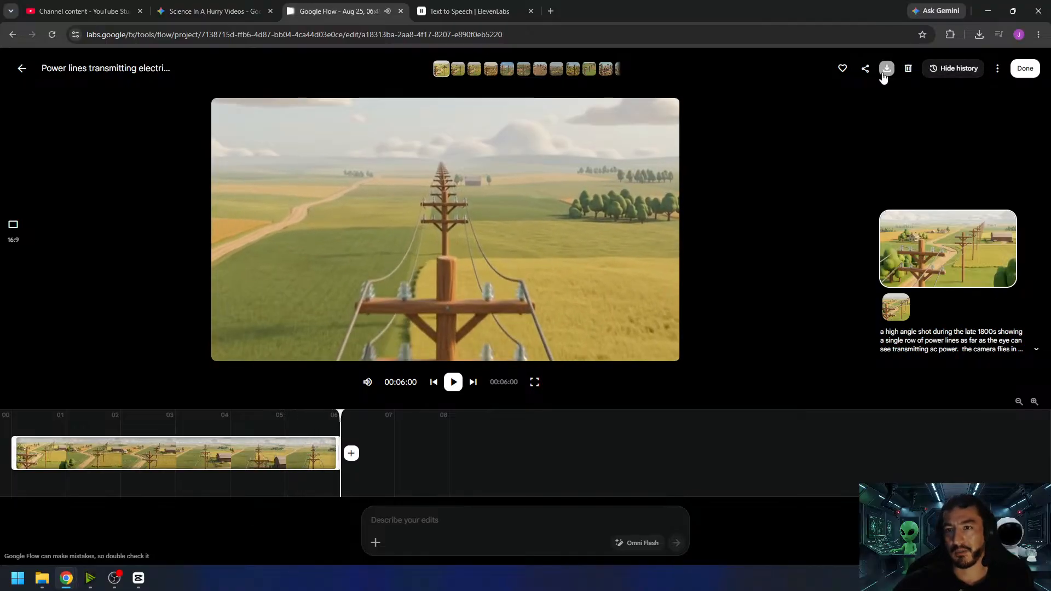
left_click(451, 386)
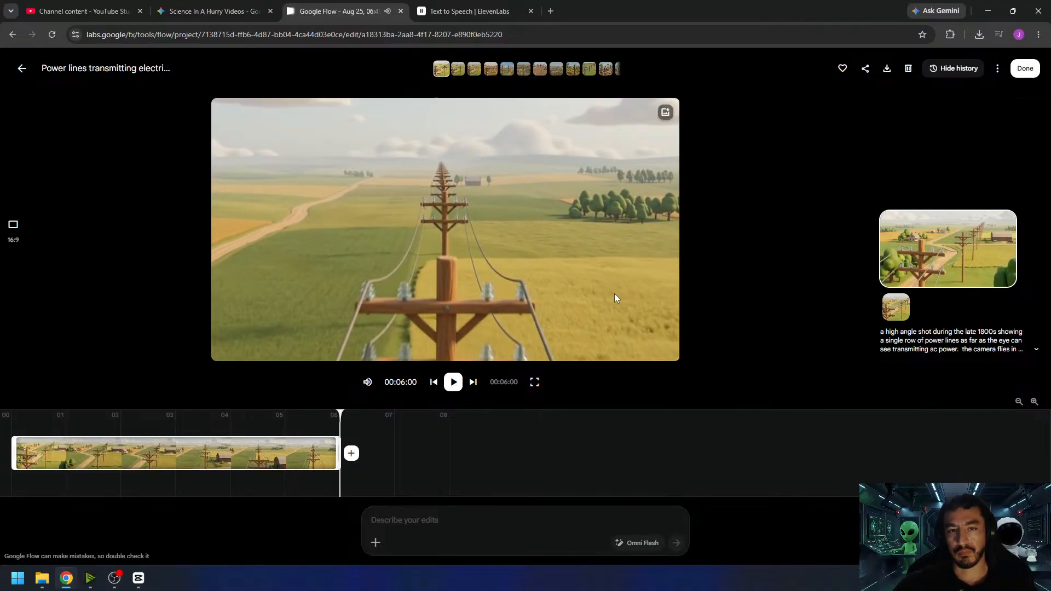
- Download the second power line clip, close it, and switch to the nikola tesla project in CapCut
left_click(887, 69)
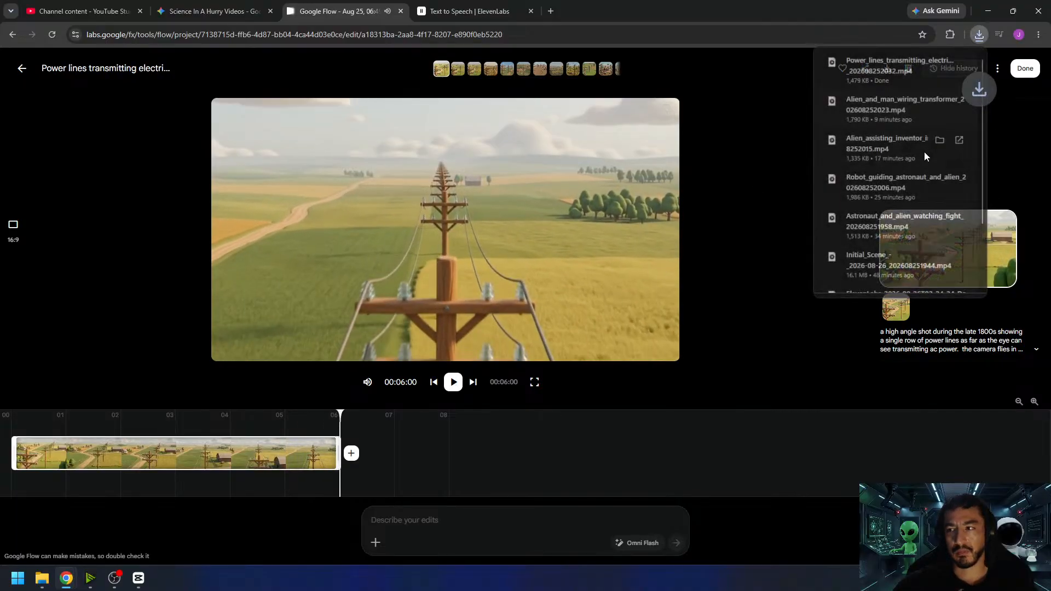
left_click(1025, 68)
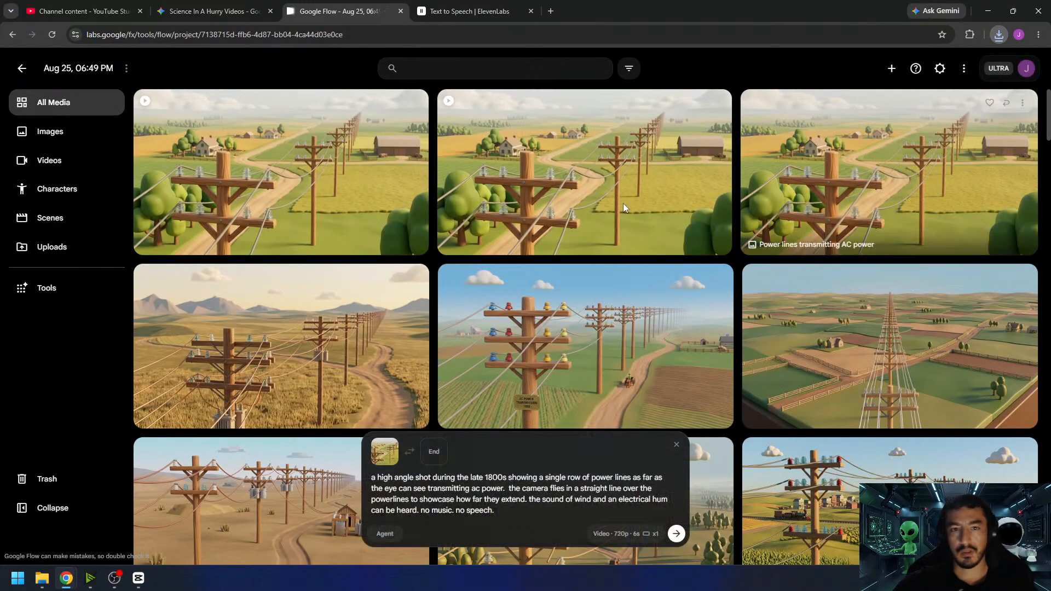
left_click(139, 577)
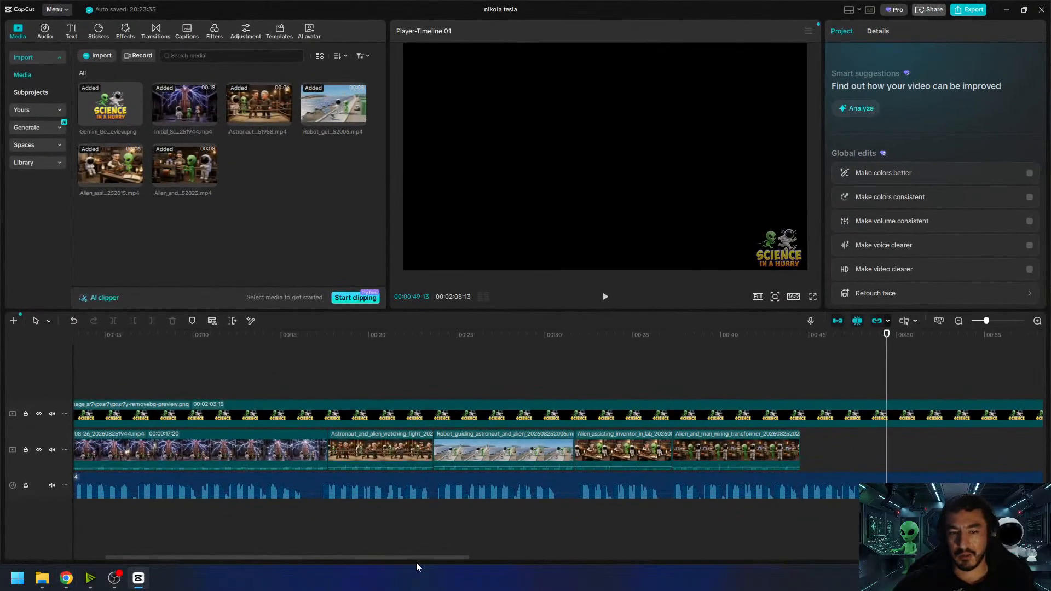
- Import the downloaded power line clip and place it right after the transformer clip, trimming its end to 00:00:49:13
left_click_drag(419, 560, 501, 561)
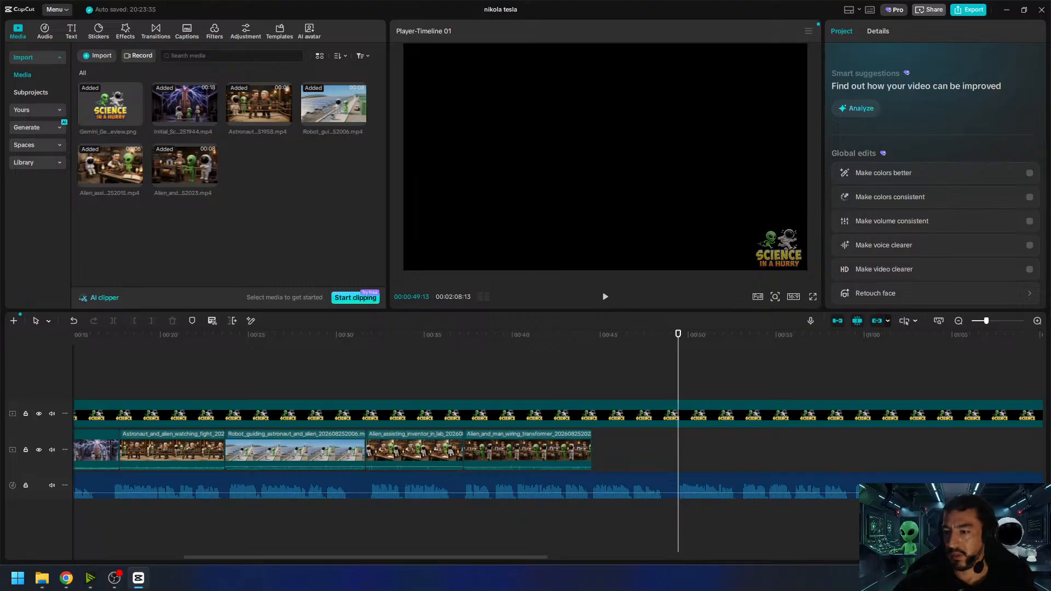
left_click_drag(955, 309, 267, 224)
left_click_drag(239, 183, 599, 444)
left_click_drag(702, 450, 679, 453)
- Lower the power line clip's audio volume and play the timeline back from the end of the transformer clip
left_click(874, 31)
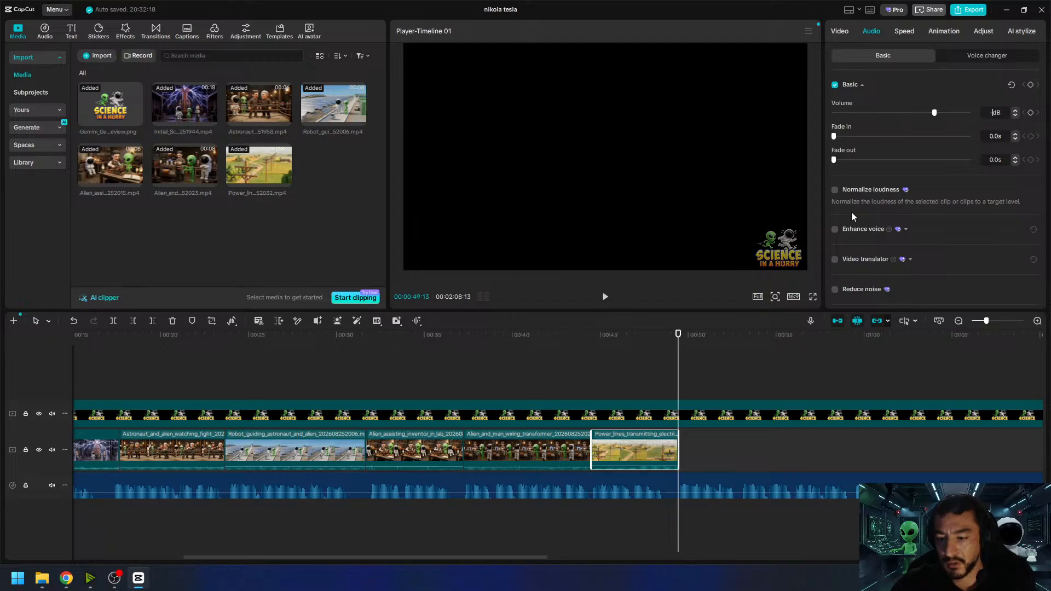
left_click(583, 348)
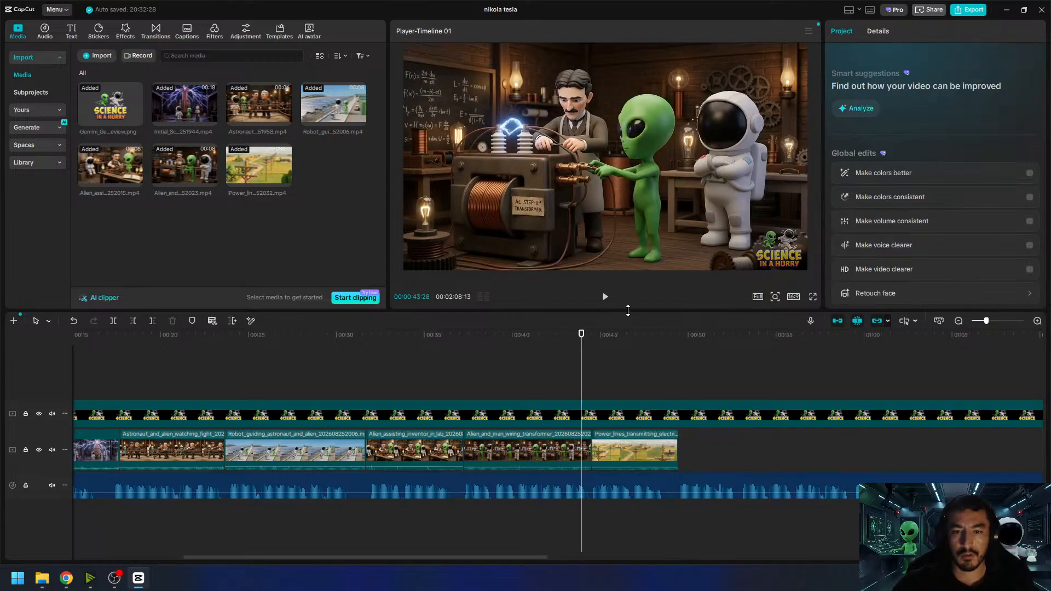
key("space")
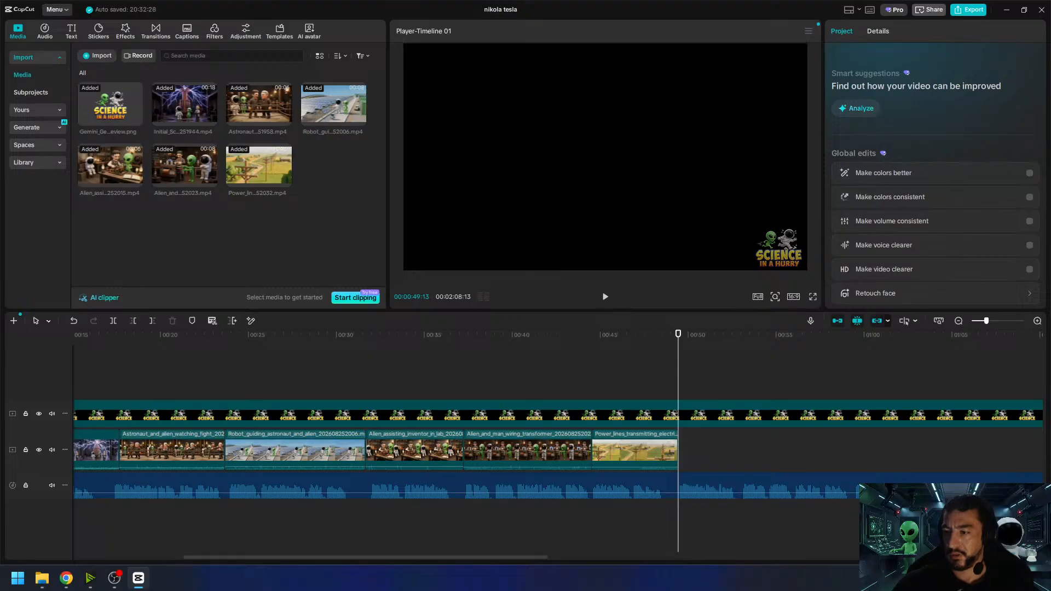
- Listen to the narration following the power line clip, replaying its opening from 00:00:49:13 to plan the next scene
key("alt+Tab")
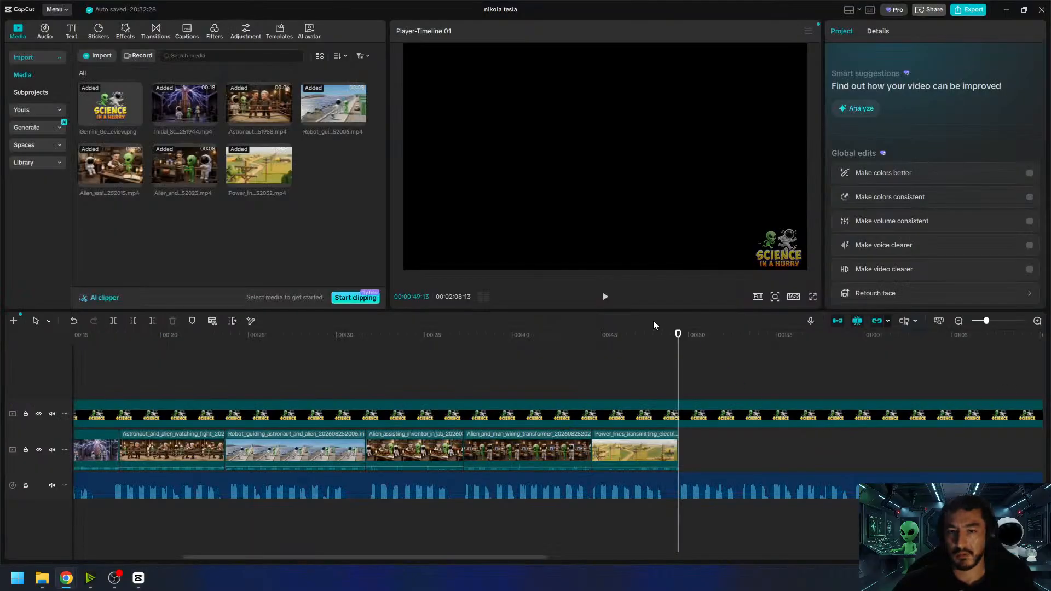
left_click(605, 298)
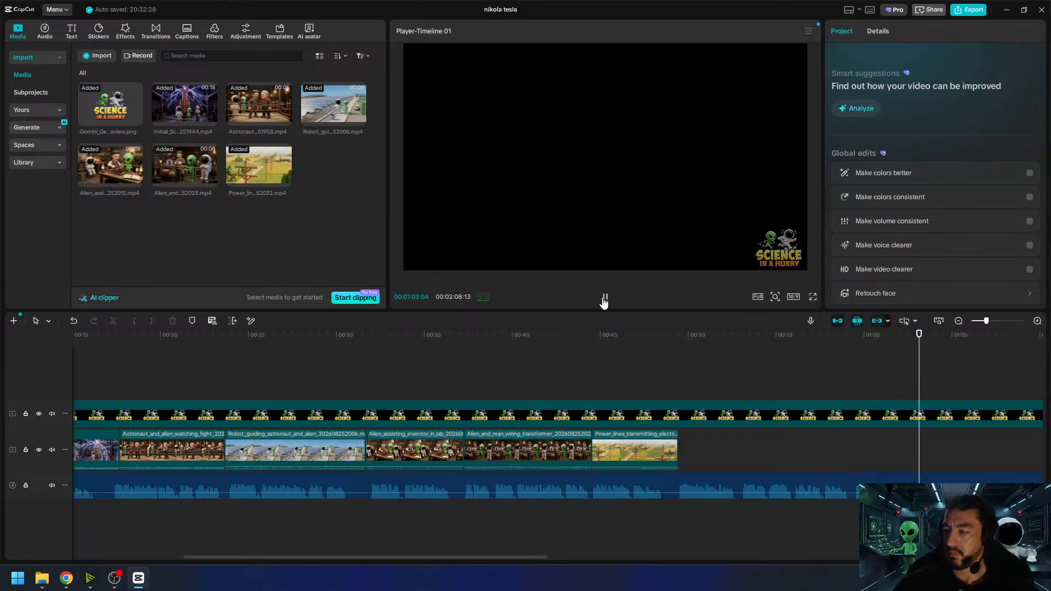
left_click(604, 298)
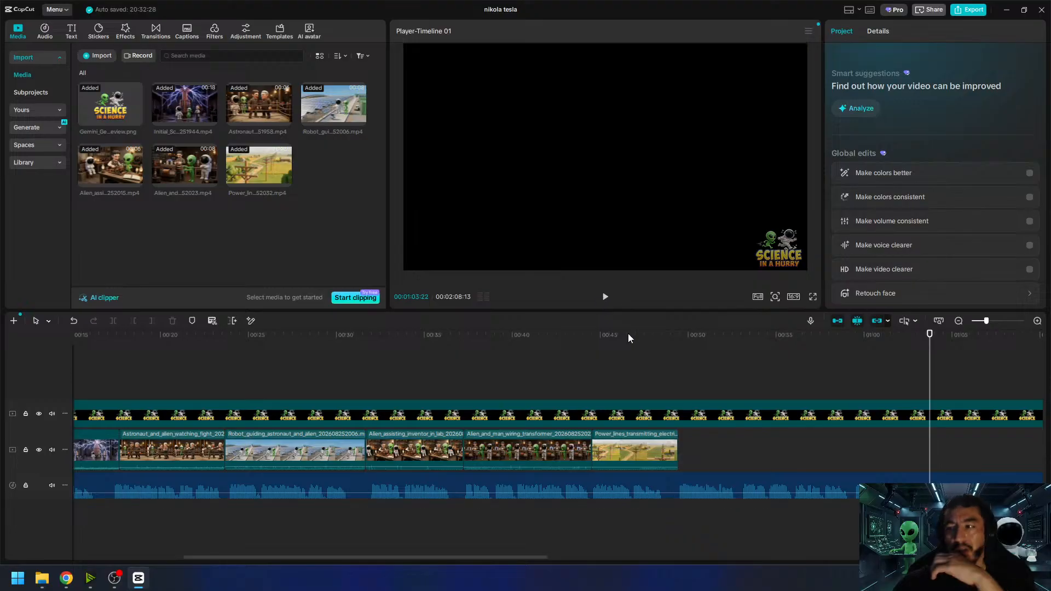
left_click_drag(927, 340, 930, 340)
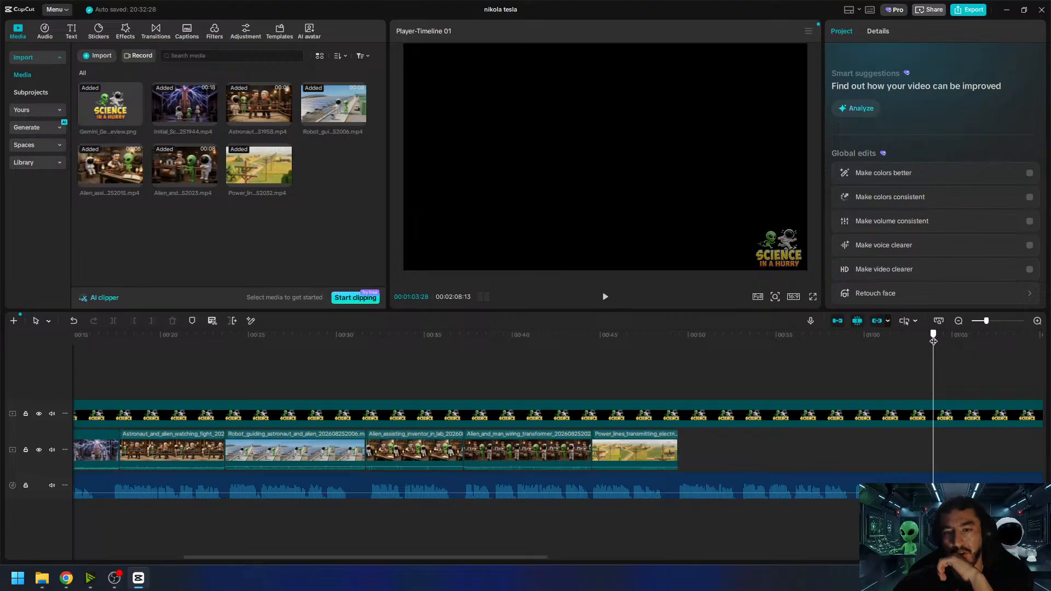
left_click_drag(934, 340, 678, 374)
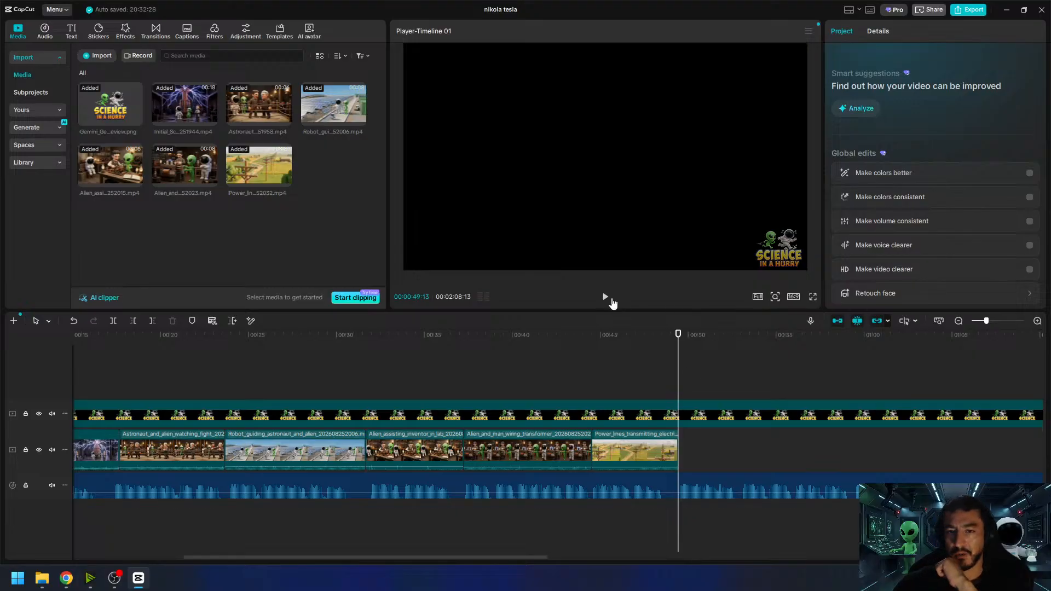
left_click(602, 300)
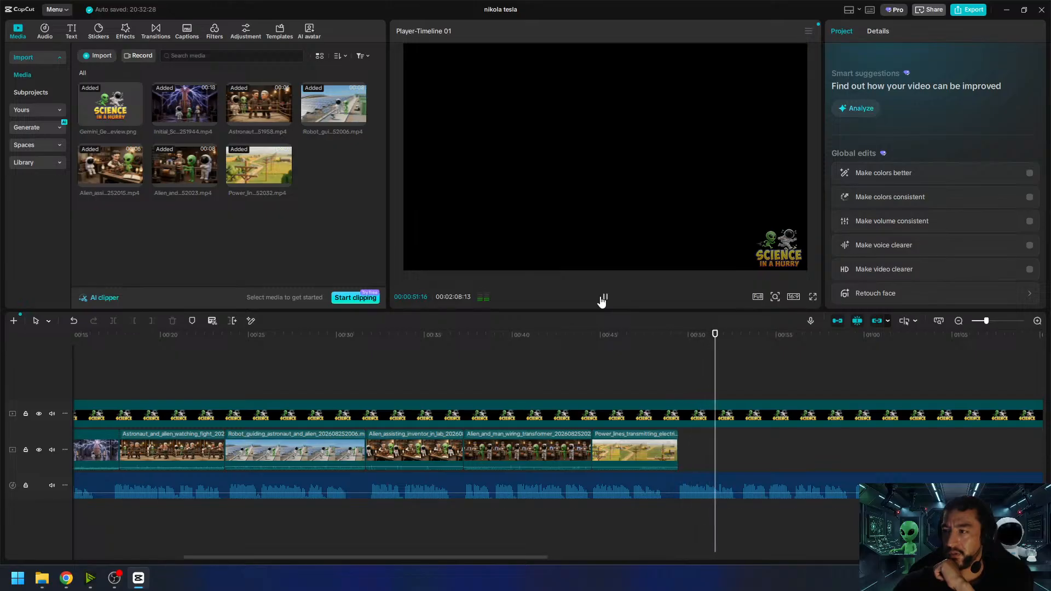
left_click(602, 301)
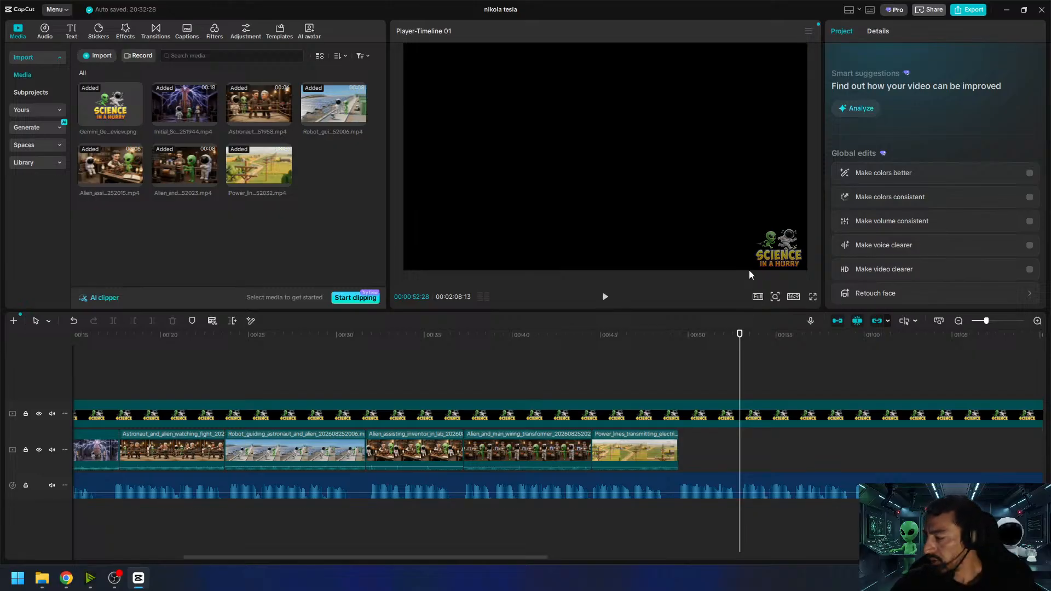
- Switch to Chrome and search Google for "ac induction motor" in a new tab
mouse_move(64, 582)
left_click(101, 530)
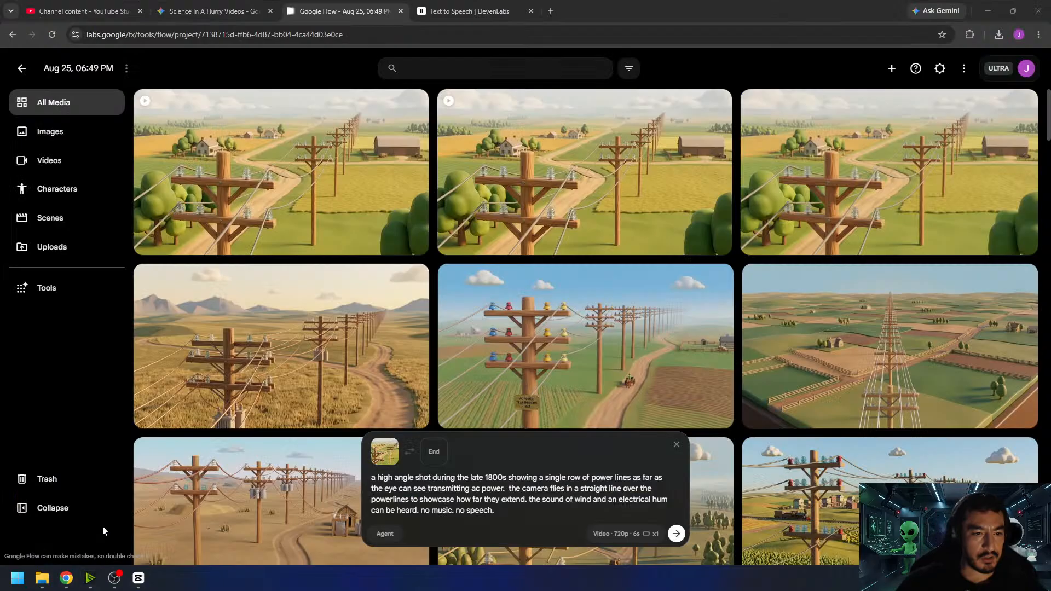
left_click(554, 11)
type("ac induction motor")
key("Return")
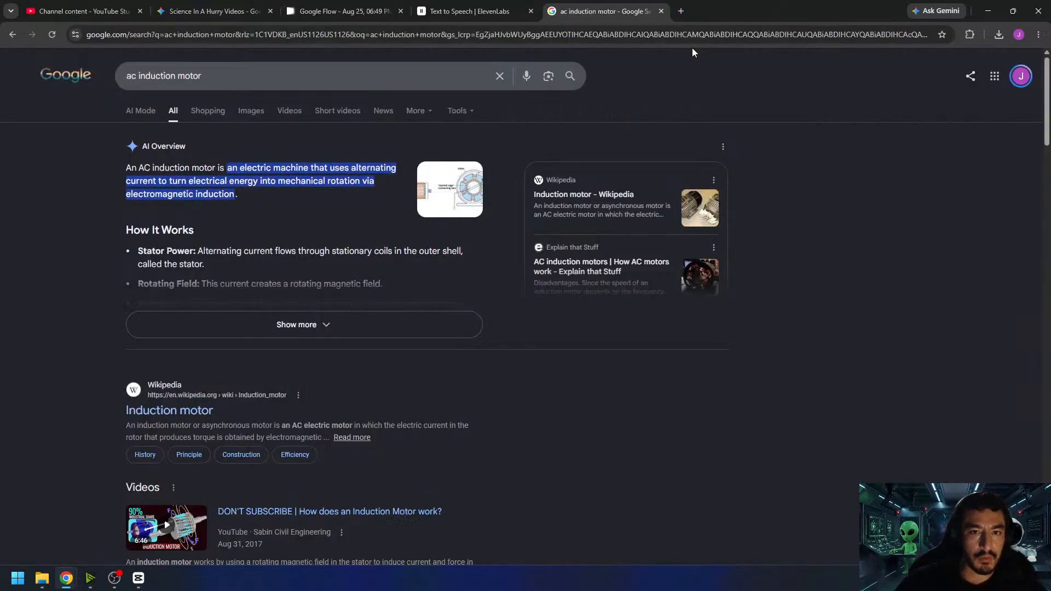
- Browse the AC induction motor image results for visual reference, and close the search tab
left_click(253, 114)
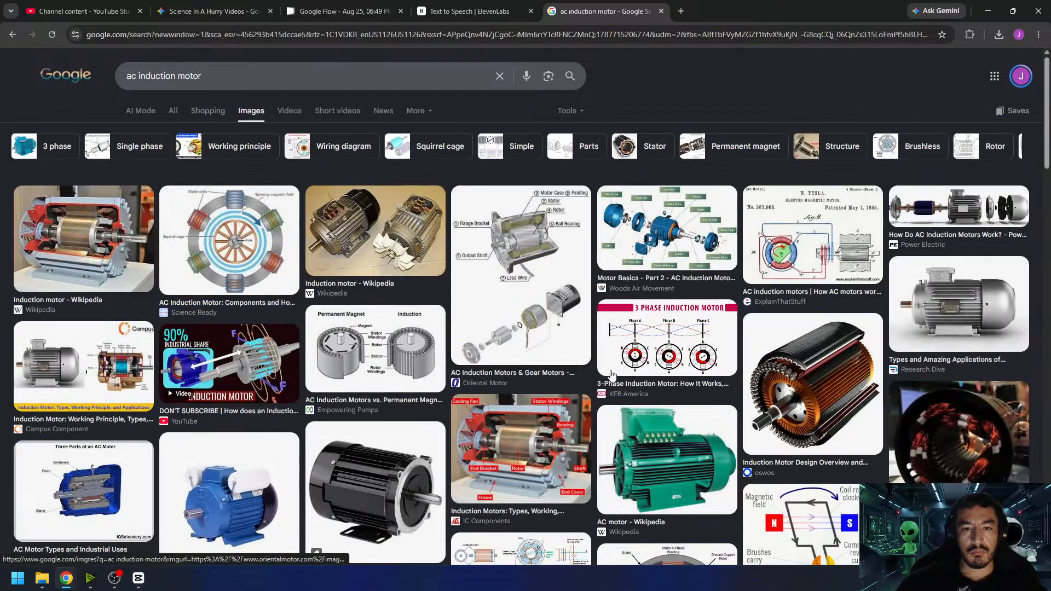
scroll(810, 368, "down", 5)
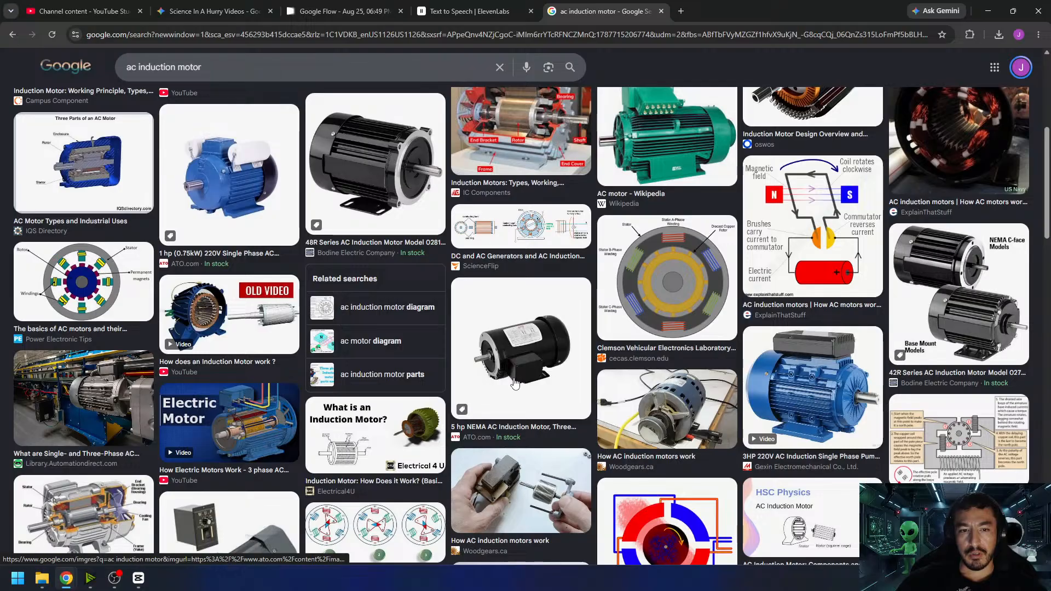
scroll(482, 380, "down", 7)
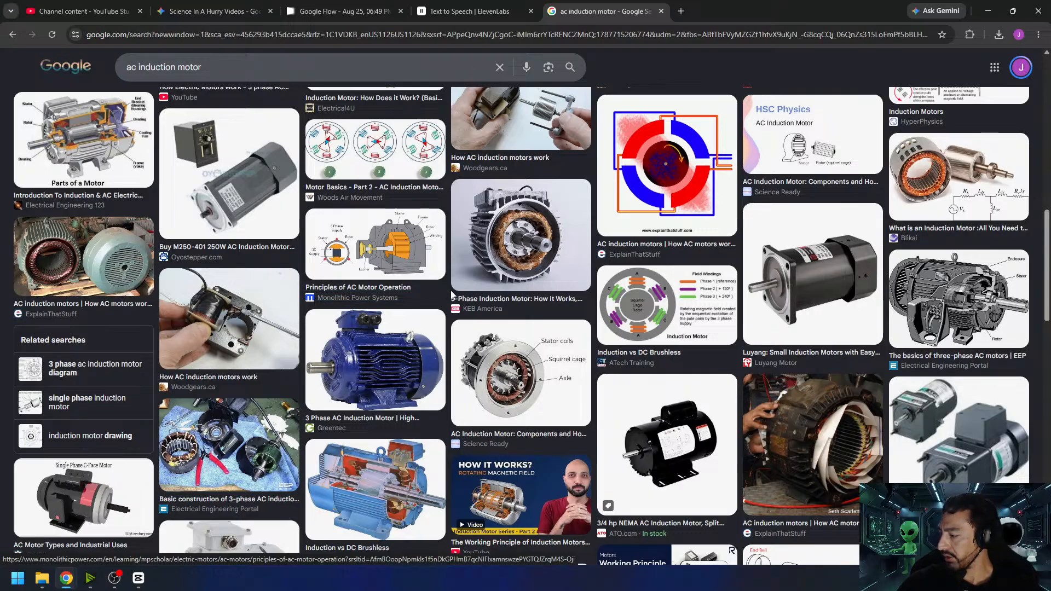
left_click(662, 11)
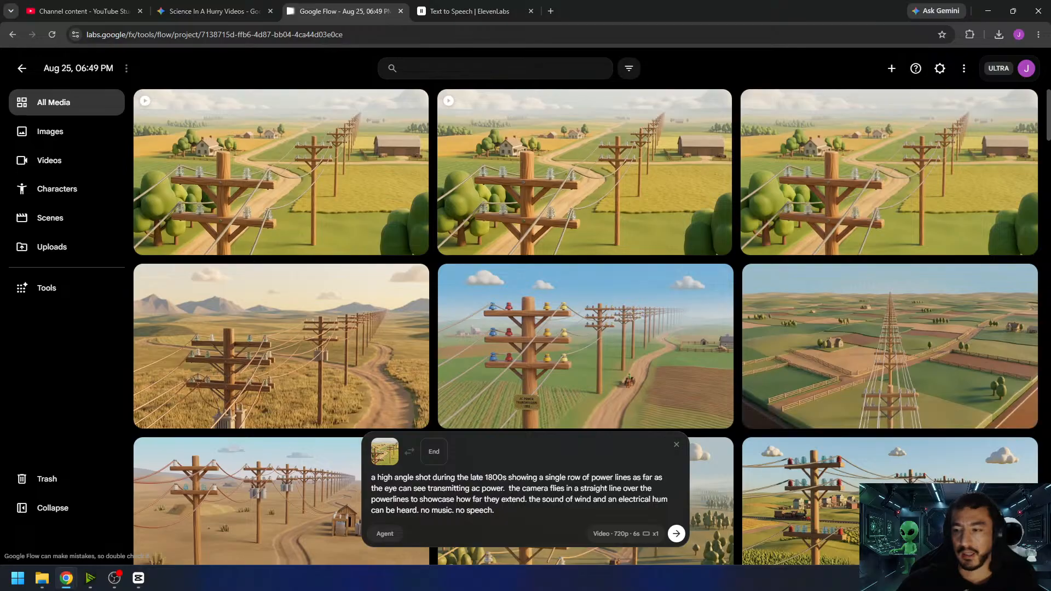
- Find the earlier lab image of Tesla inventing the alternating current system in the Flow project and reuse its prompt with the character references
left_click(114, 578)
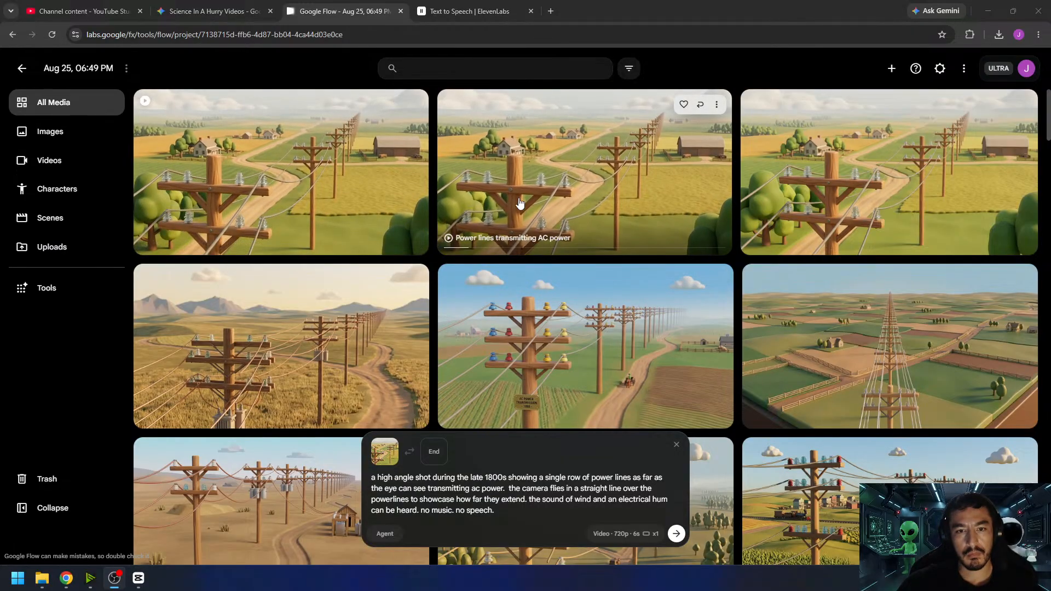
scroll(654, 362, "down", 15)
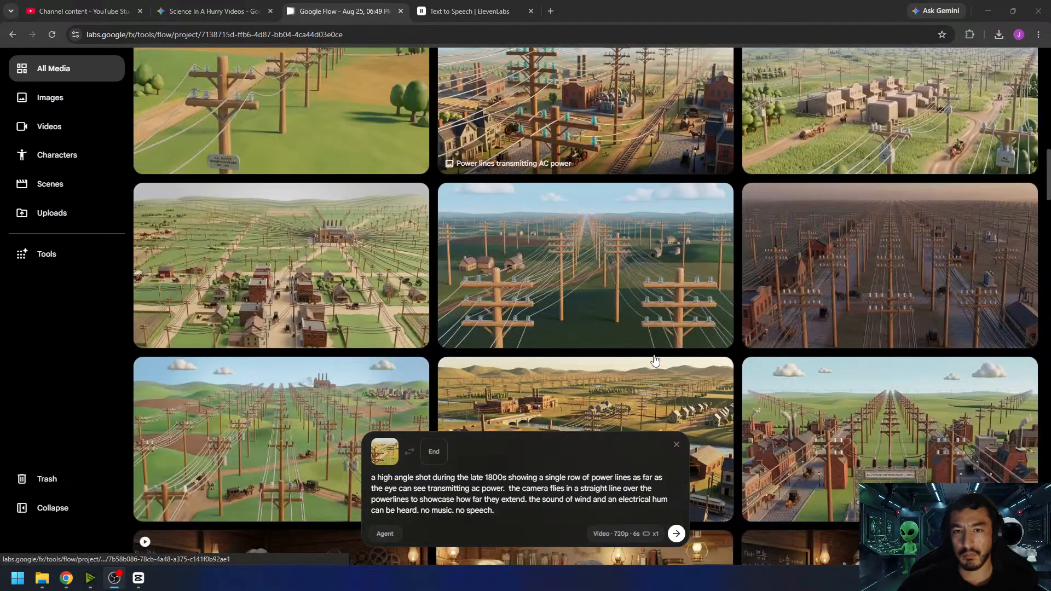
scroll(654, 359, "down", 1)
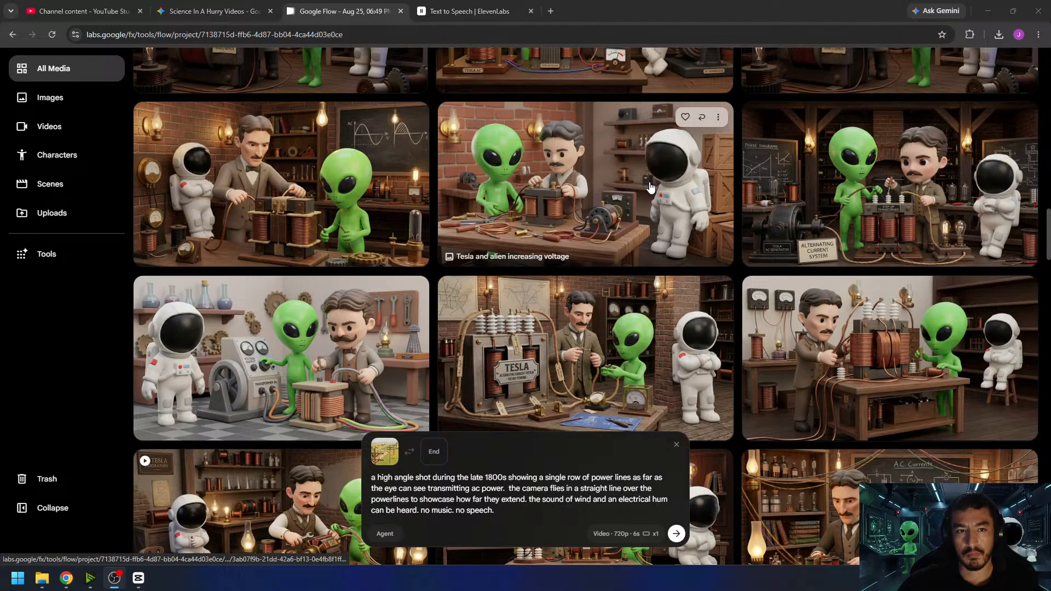
scroll(647, 188, "down", 3)
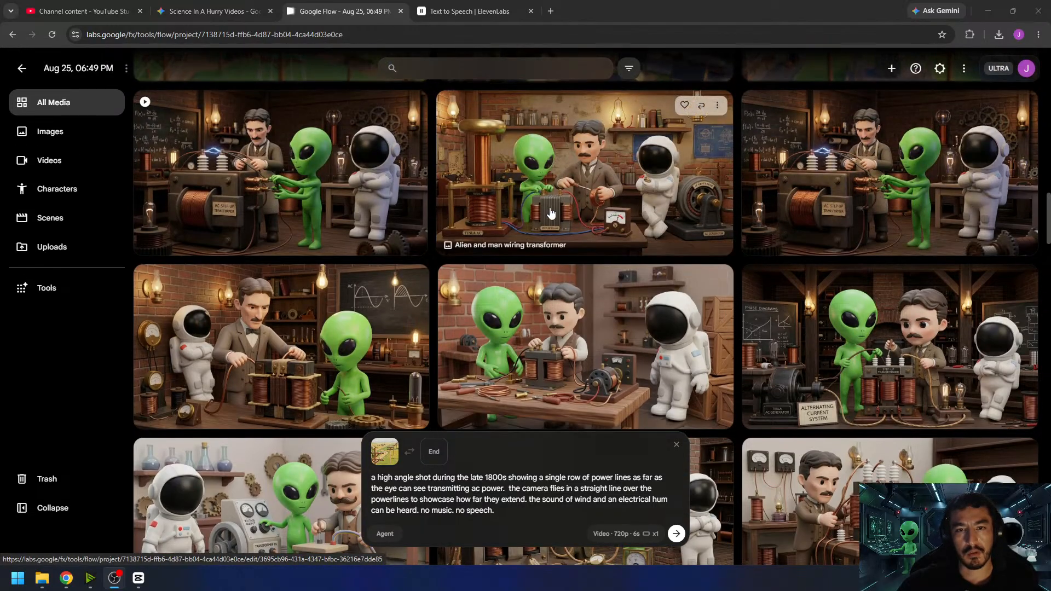
scroll(553, 211, "down", 2)
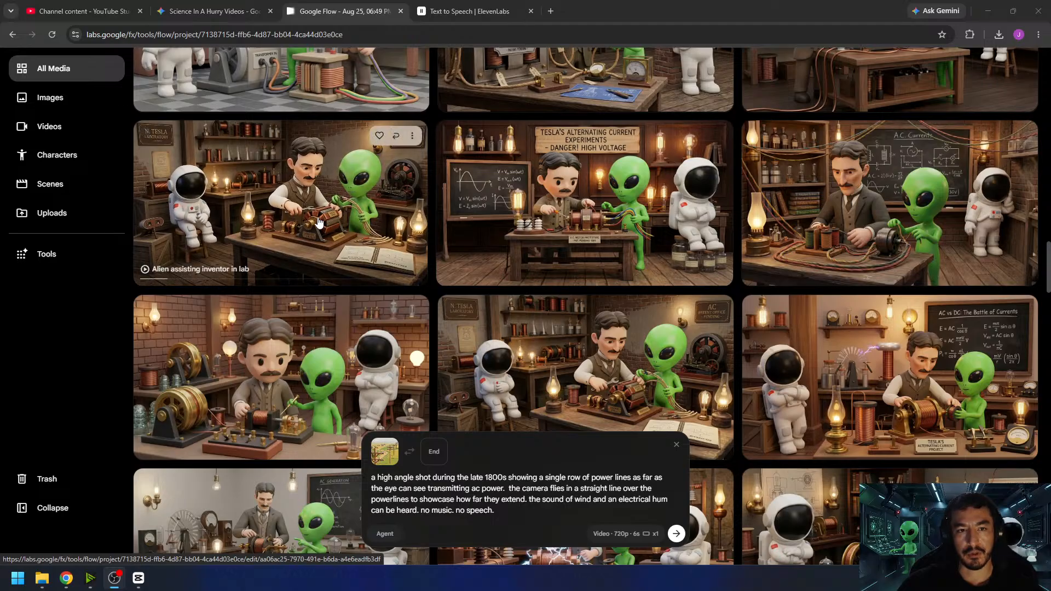
scroll(582, 240, "down", 3)
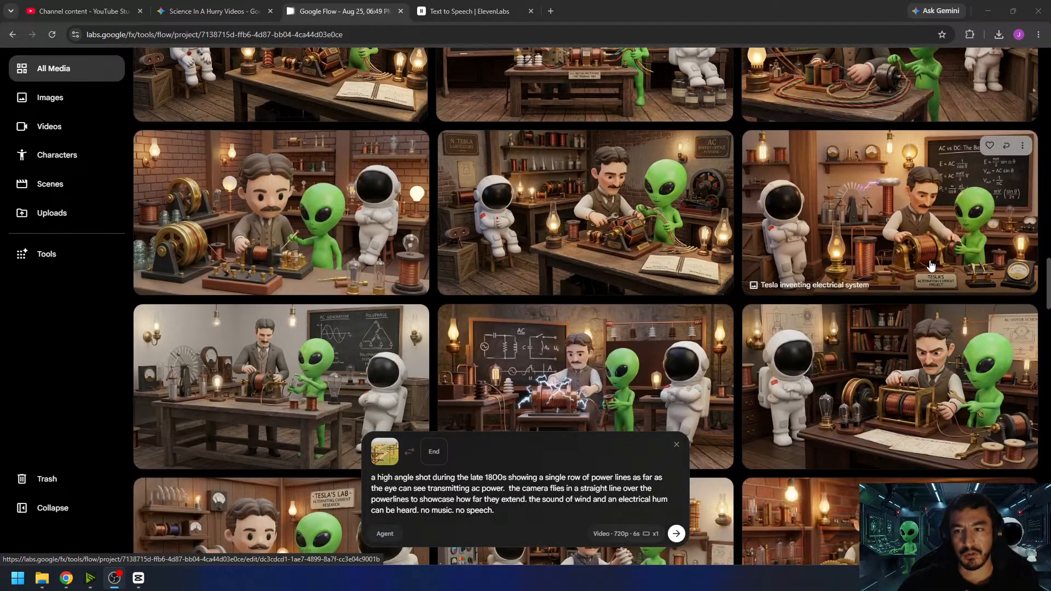
scroll(737, 338, "down", 2)
scroll(641, 318, "up", 3)
left_click(702, 256)
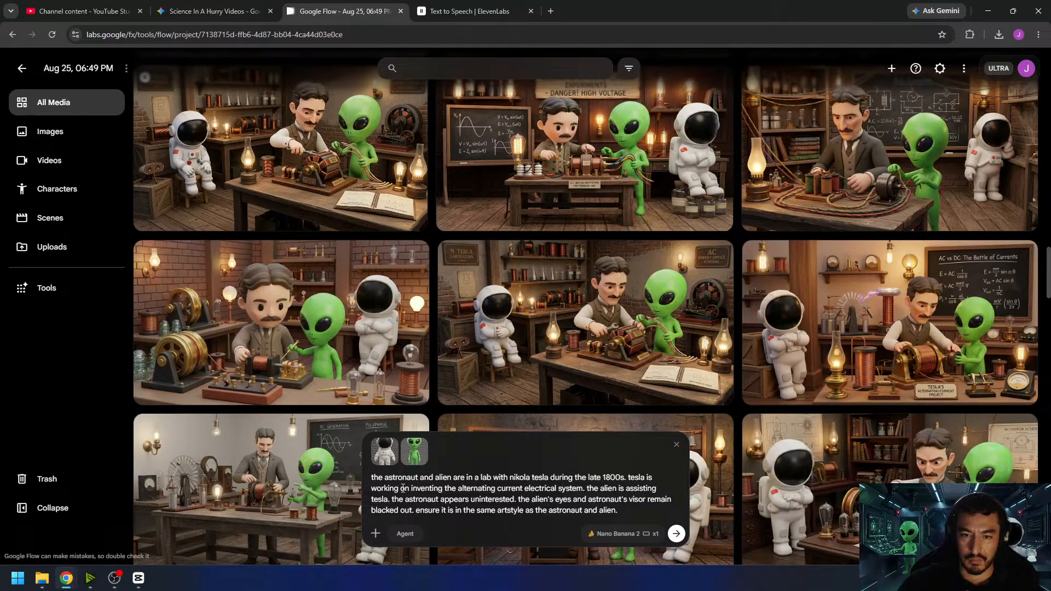
- Edit the prompt so Tesla is working on "an ac induction motor" and the astronaut appears uninterested "and playing with a cat"
left_click_drag(412, 490, 581, 487)
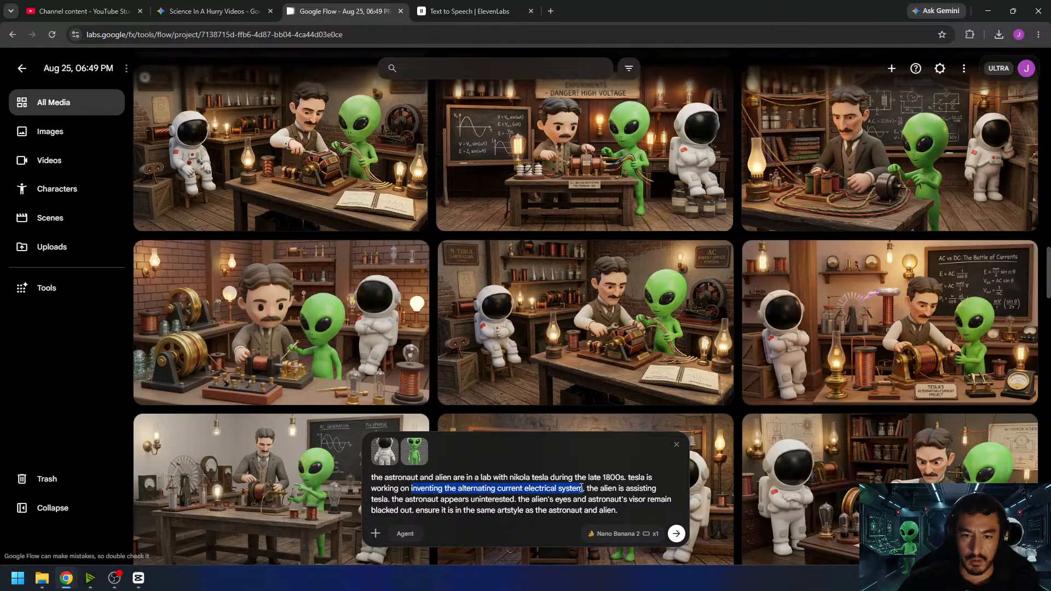
type("an ac indu")
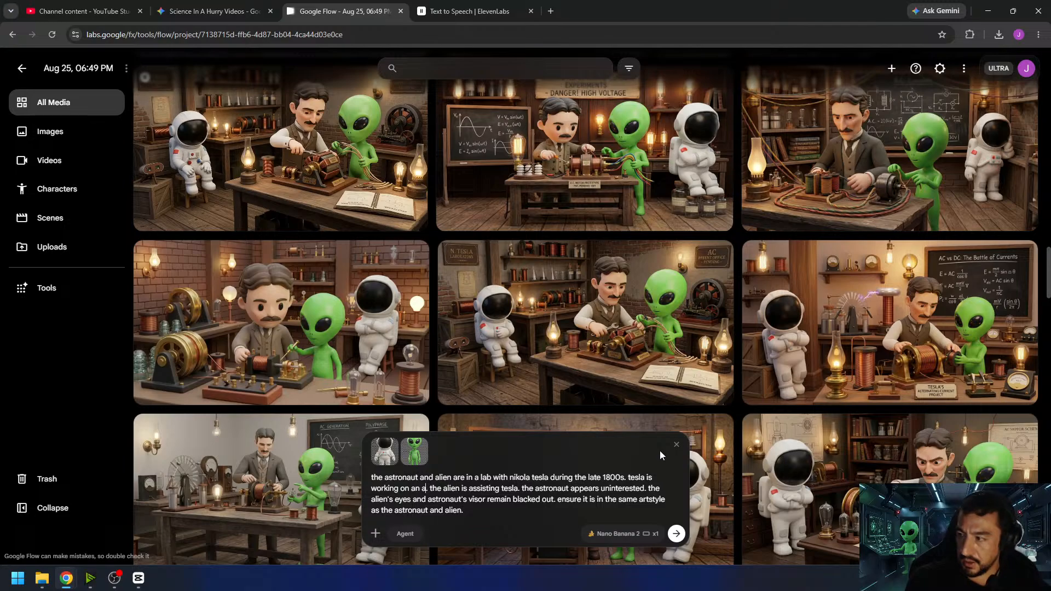
type("ction motor.")
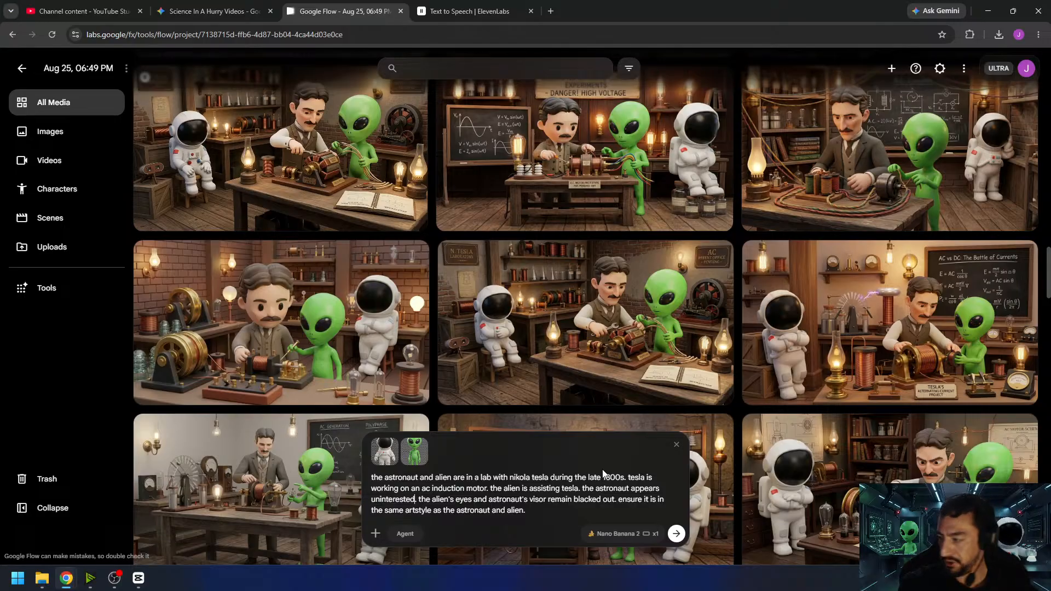
type("and playing wi")
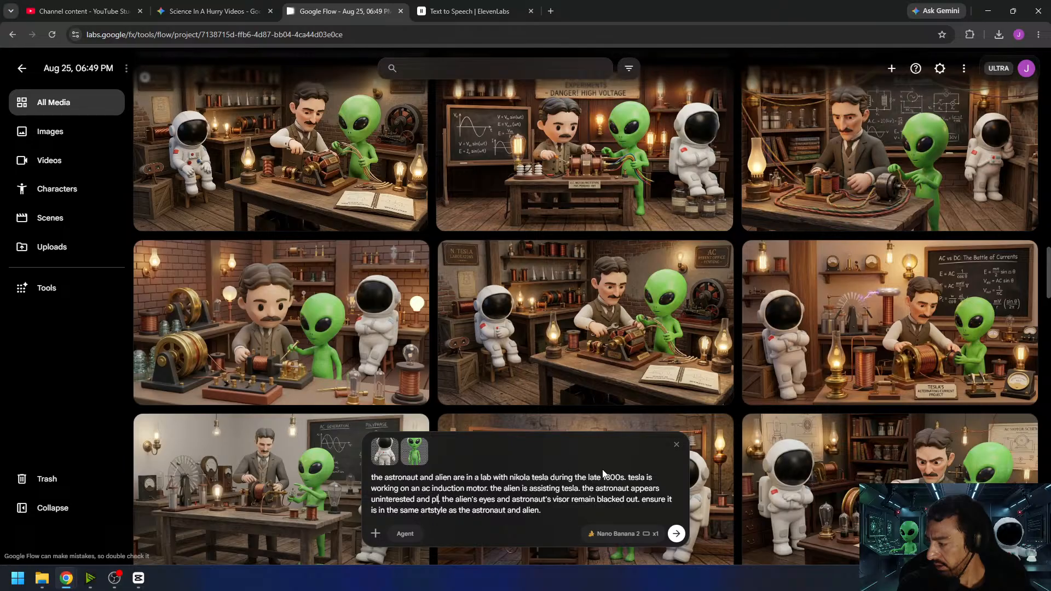
type("th a cat.")
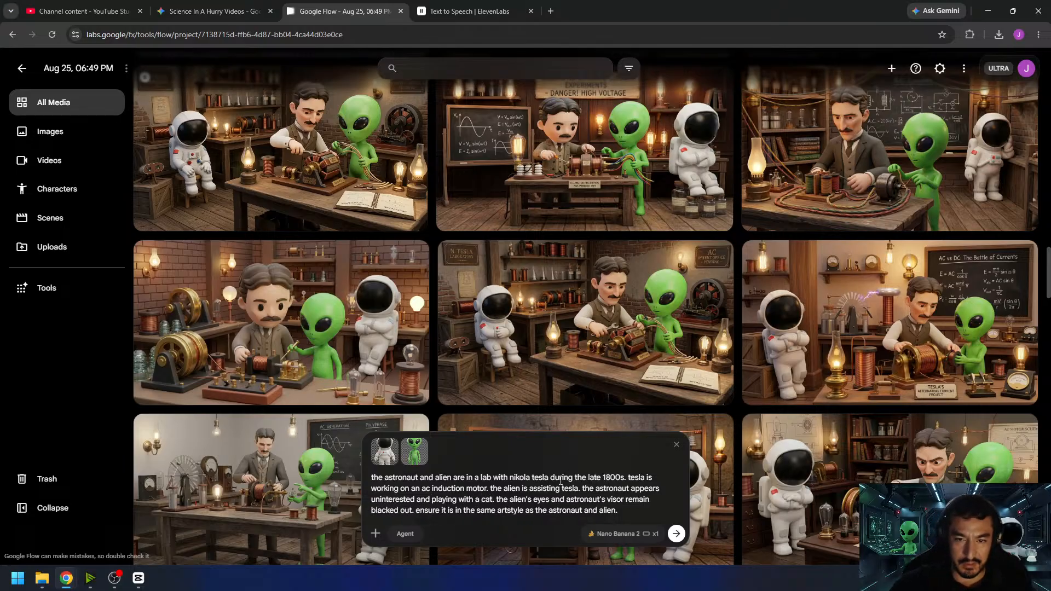
- Set the output count to x4 with Nano Banana 2 and generate the induction motor scene images
left_click(638, 535)
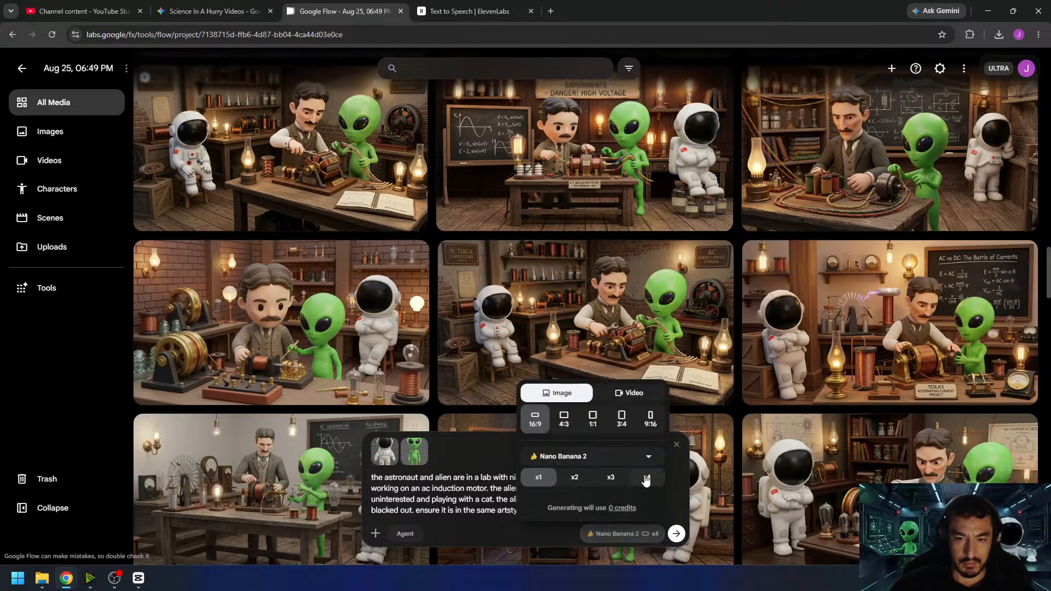
left_click(646, 477)
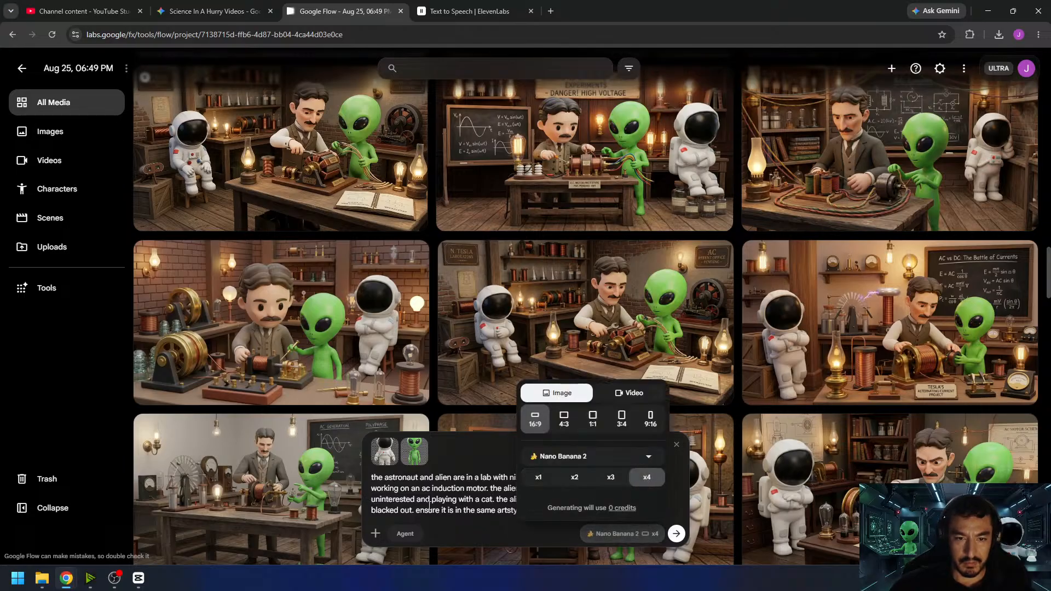
left_click(445, 504)
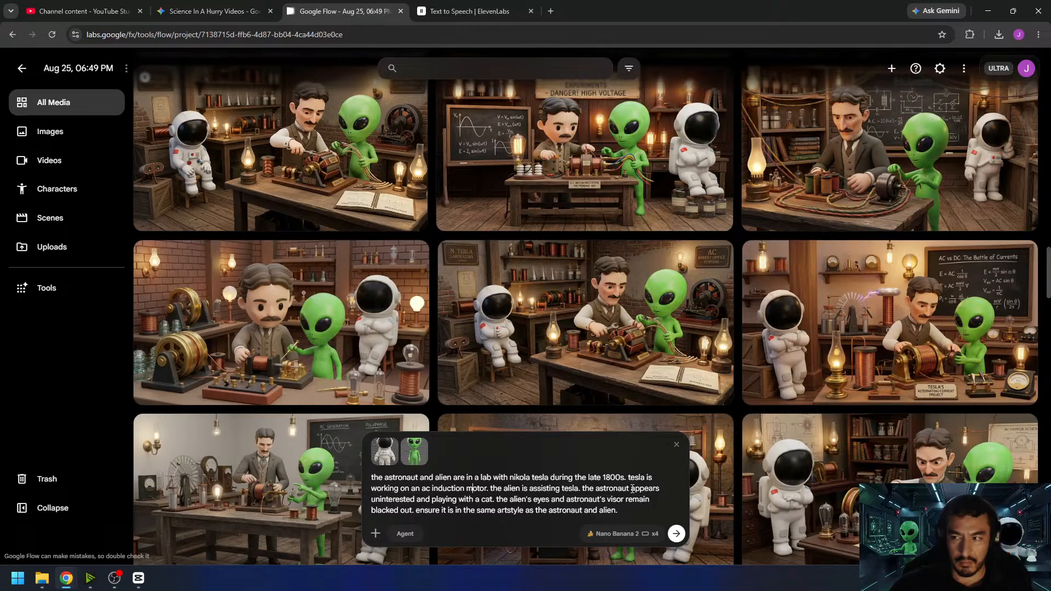
left_click(678, 534)
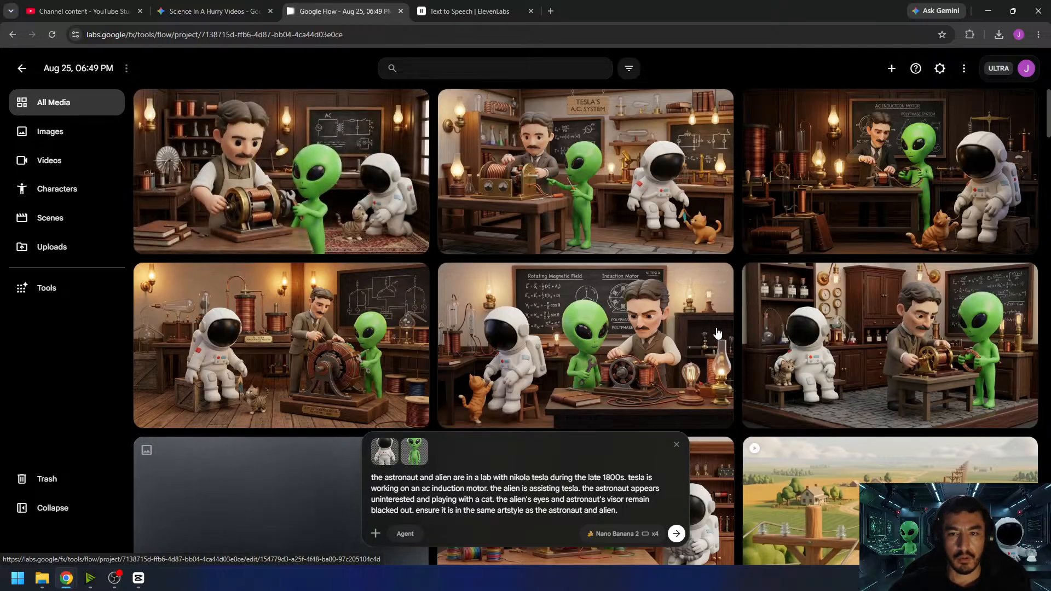
- Review the generated induction motor scenes and open the one with the astronaut sitting on the floor with a black cat
scroll(712, 340, "down", 2)
scroll(723, 328, "down", 2)
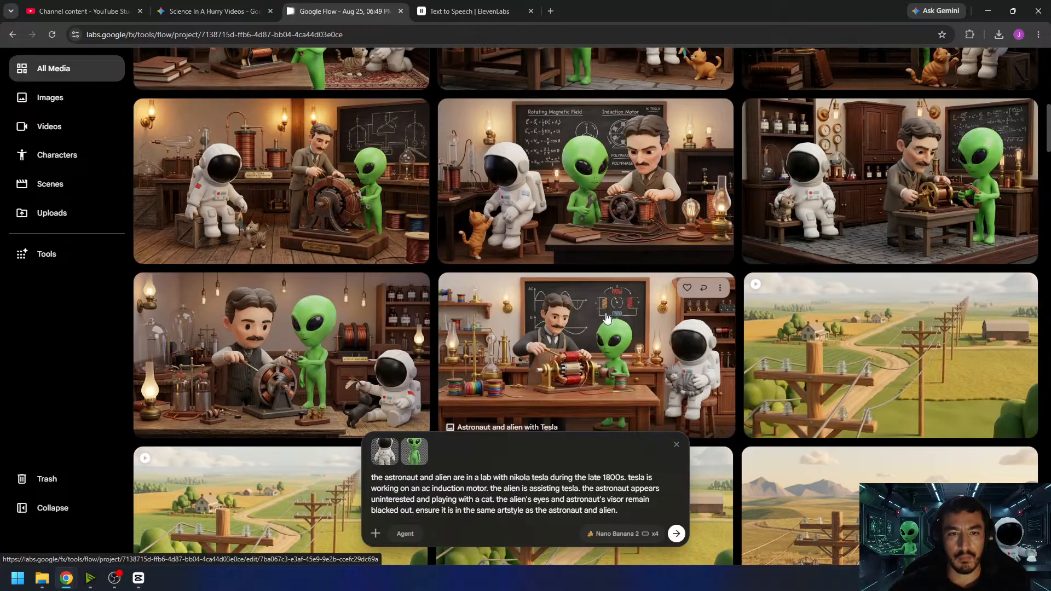
left_click(371, 353)
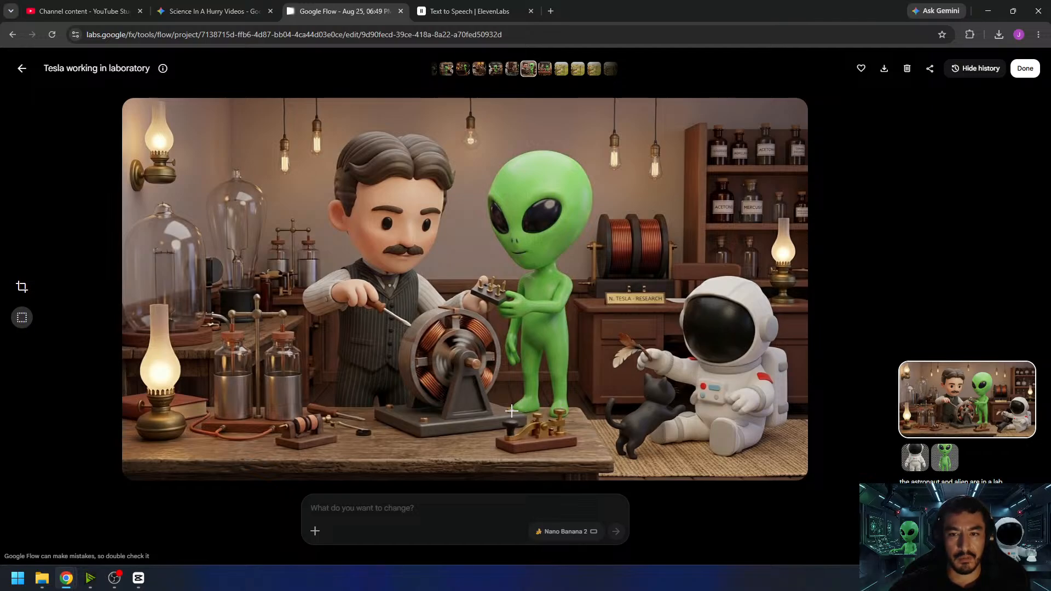
- Compare the generated induction motor scenes by viewing several of them at full size
left_click(21, 70)
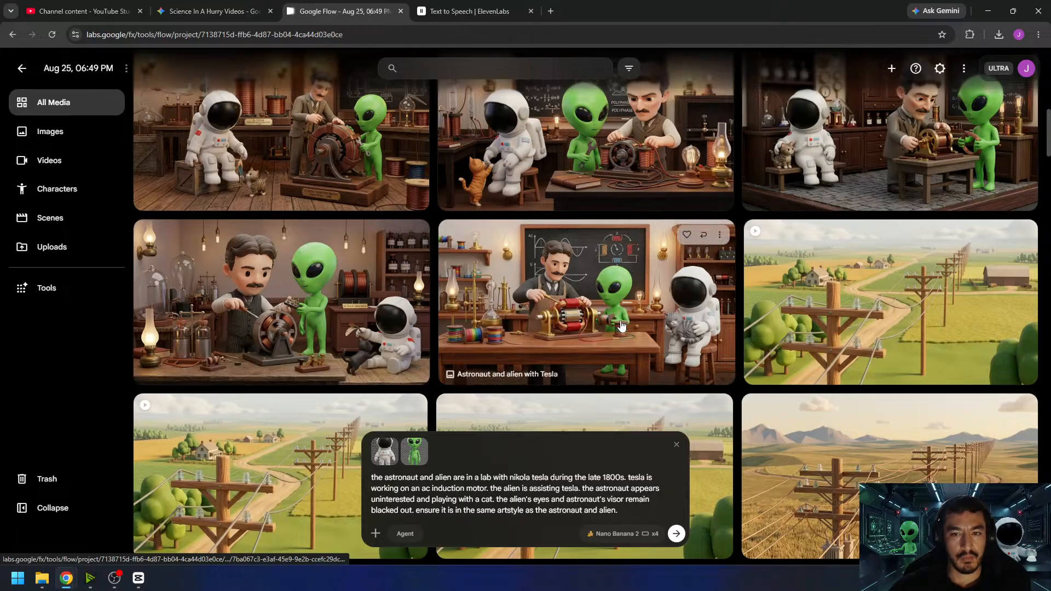
scroll(672, 305, "up", 2)
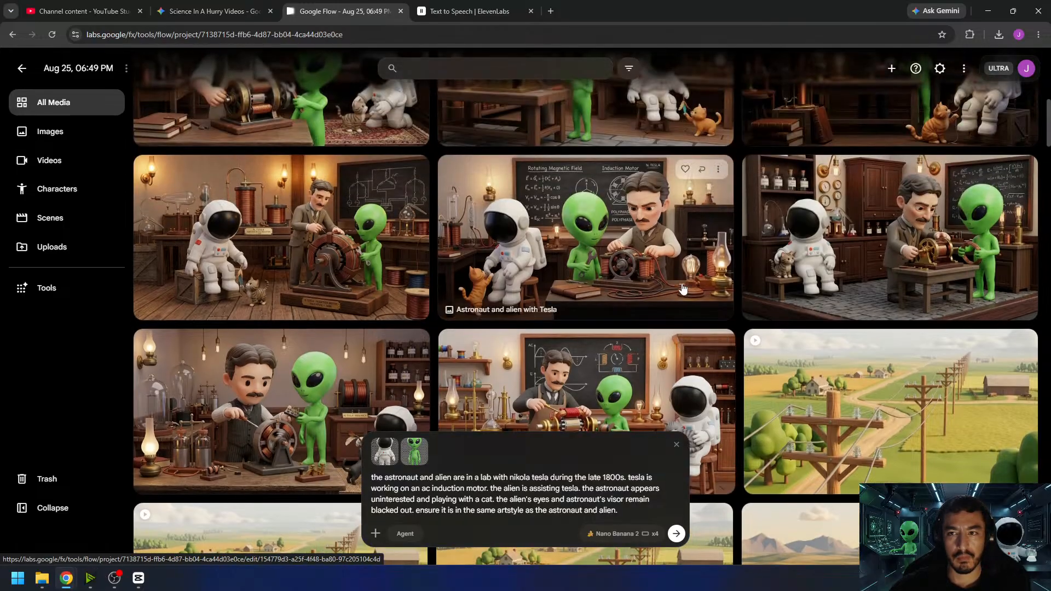
left_click(867, 254)
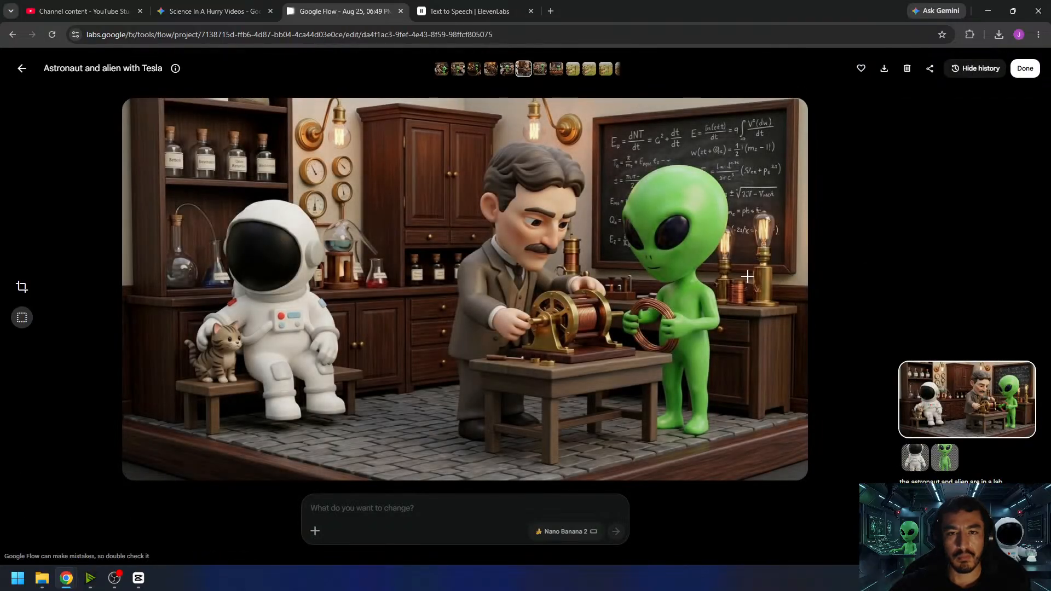
left_click(22, 68)
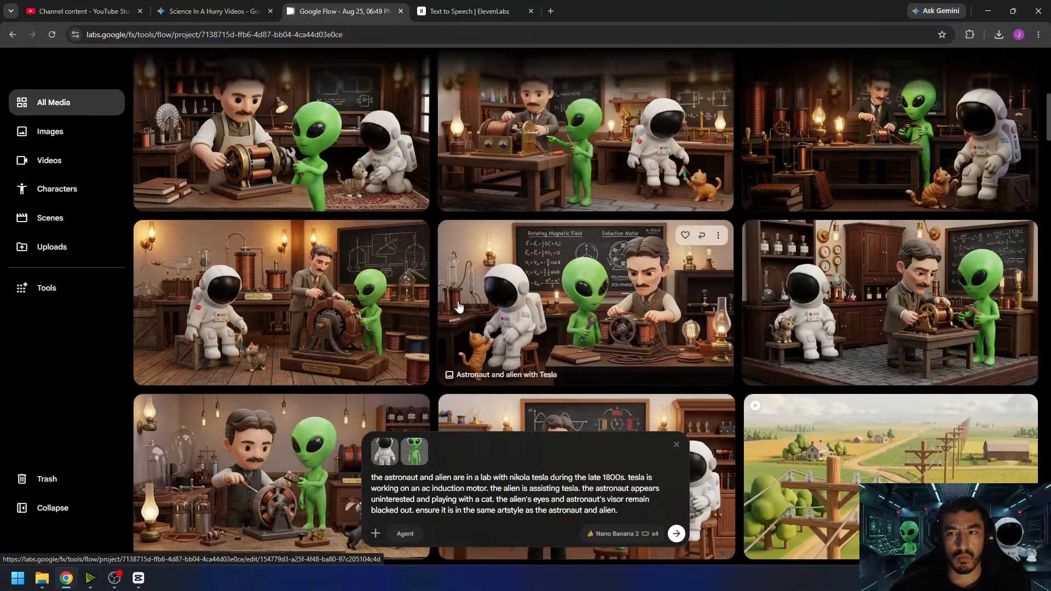
scroll(459, 306, "up", 1)
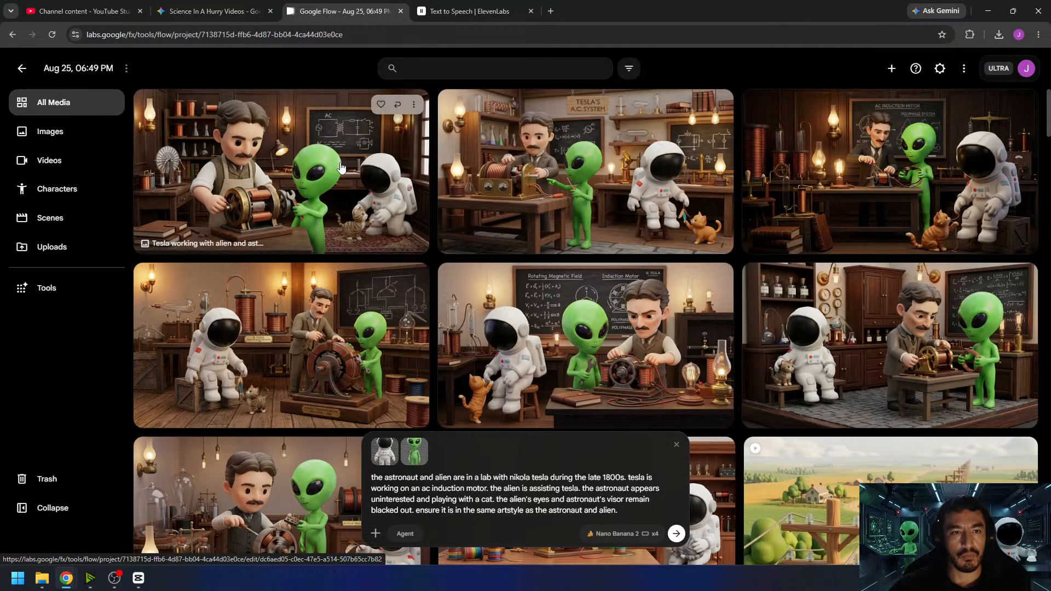
left_click(422, 247)
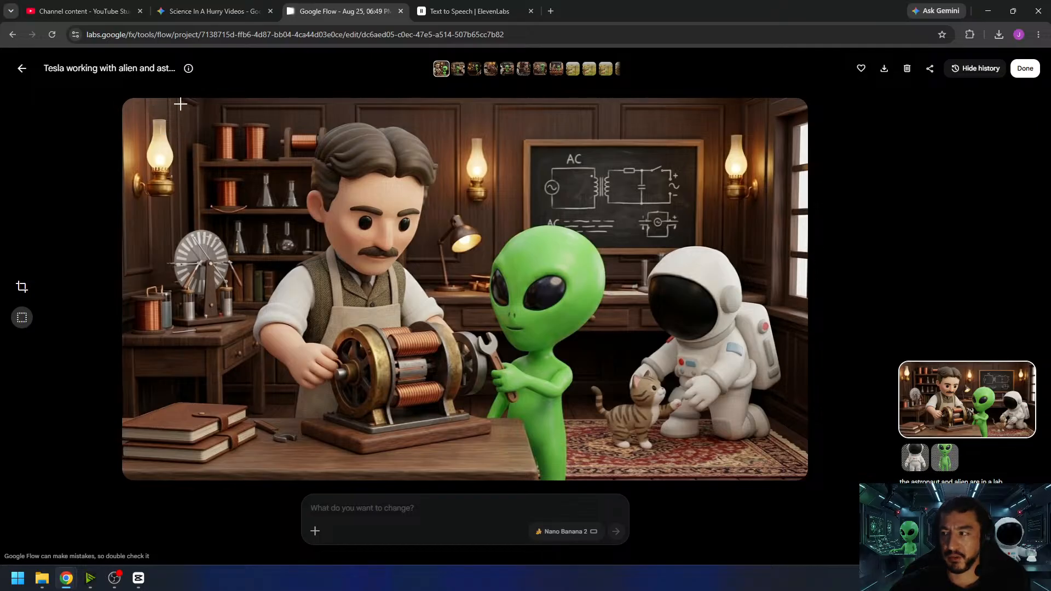
left_click(22, 68)
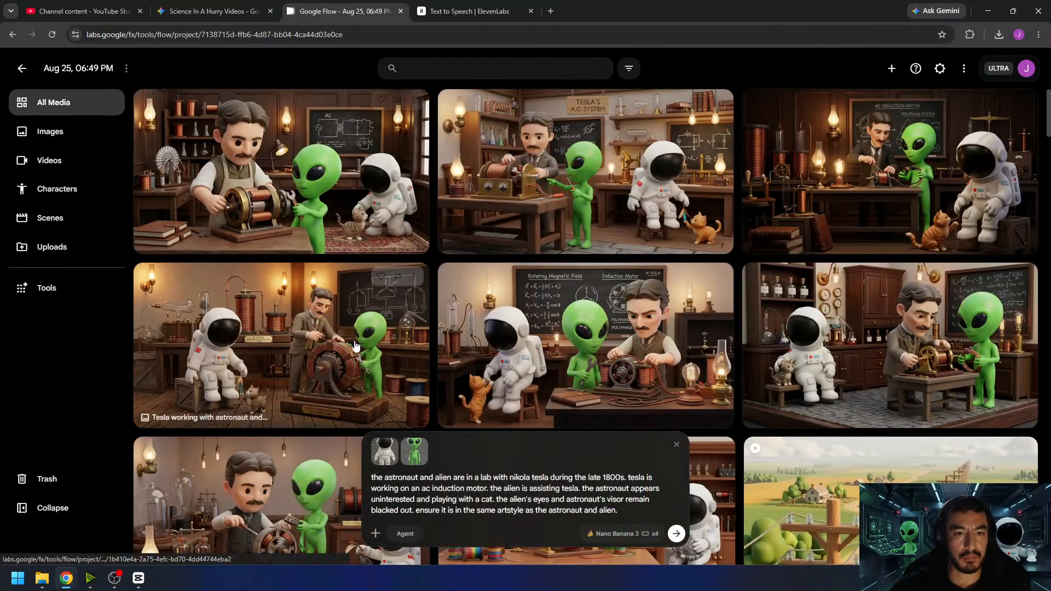
left_click(557, 313)
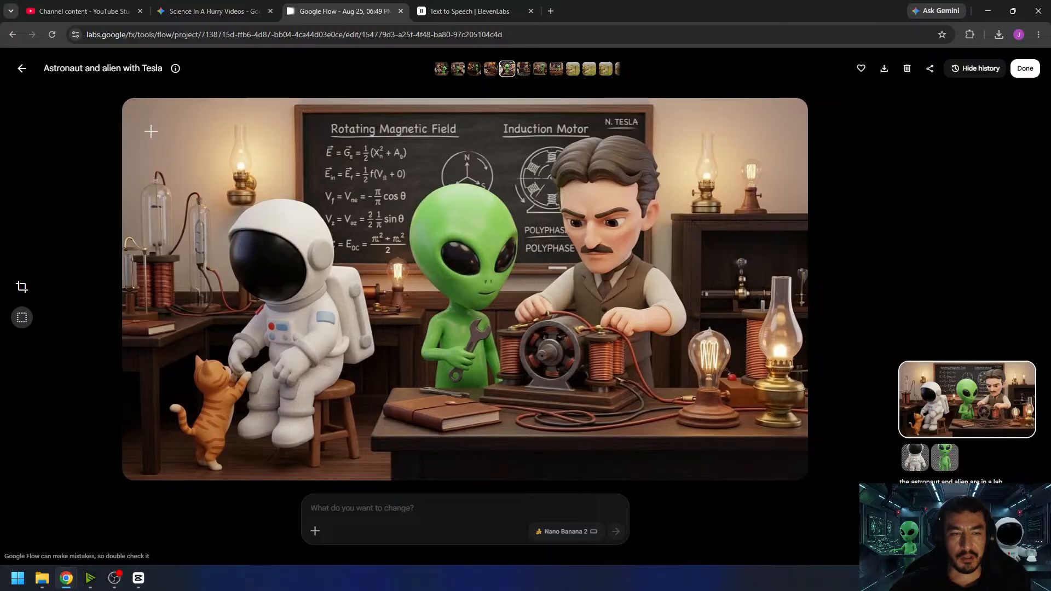
left_click(22, 68)
left_click(135, 100)
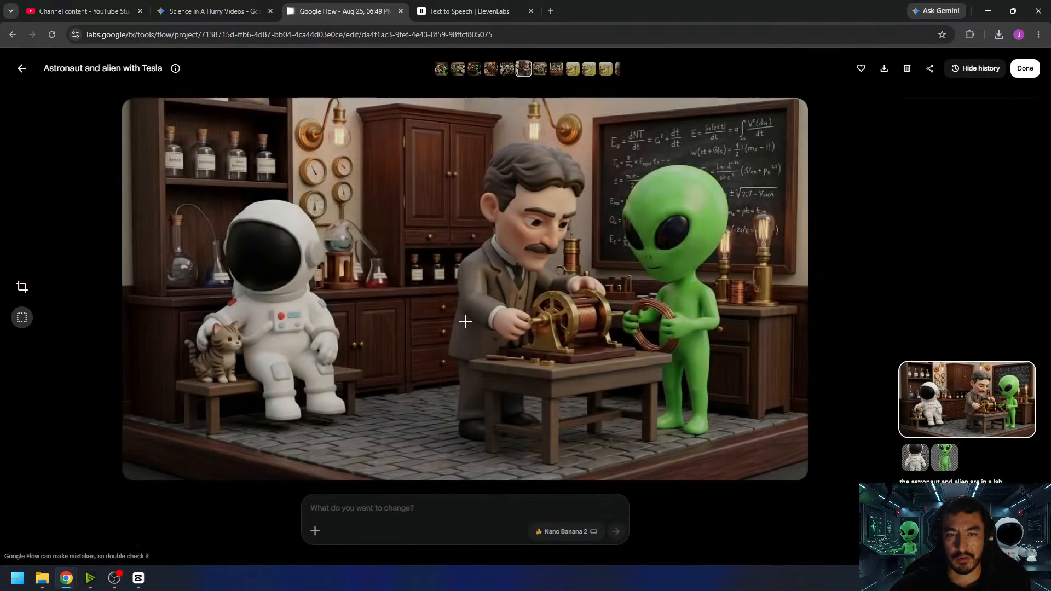
left_click(22, 68)
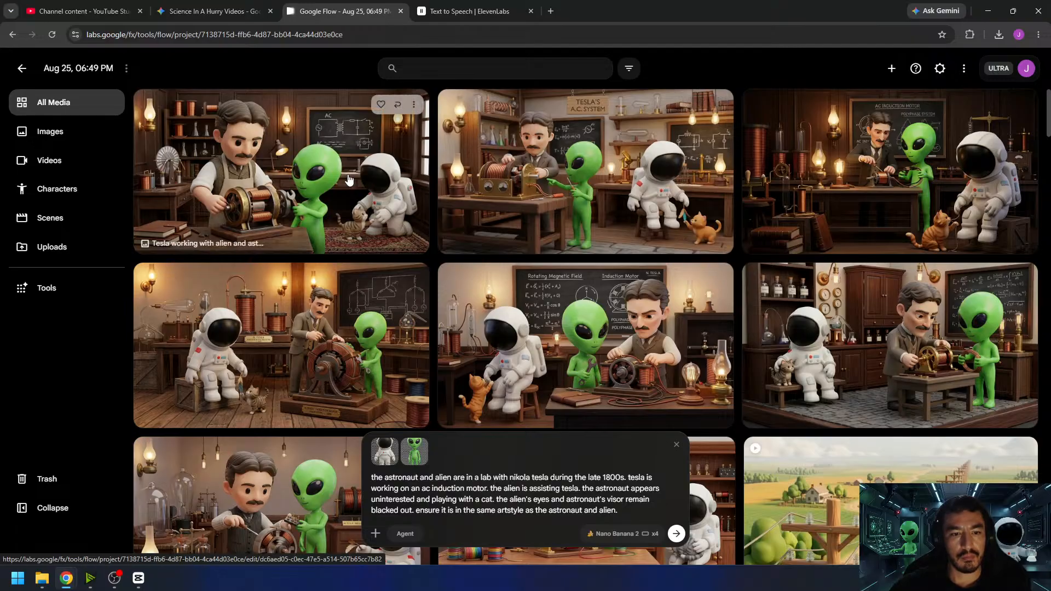
- Switch the generation type to Video, then check in CapCut how long the next clip after the power lines must last
left_click(620, 534)
left_click(613, 394)
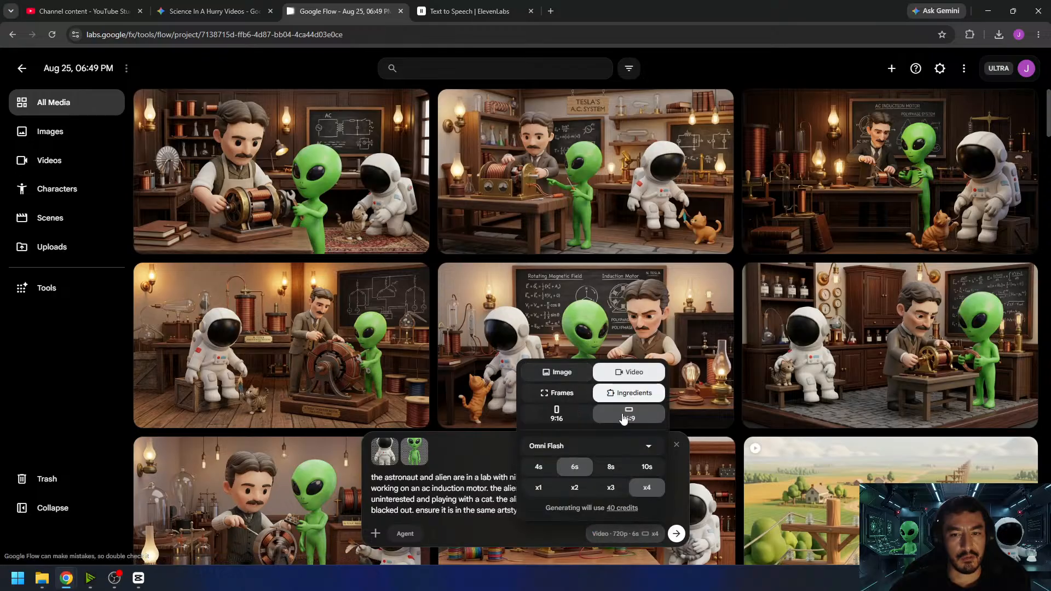
left_click(139, 579)
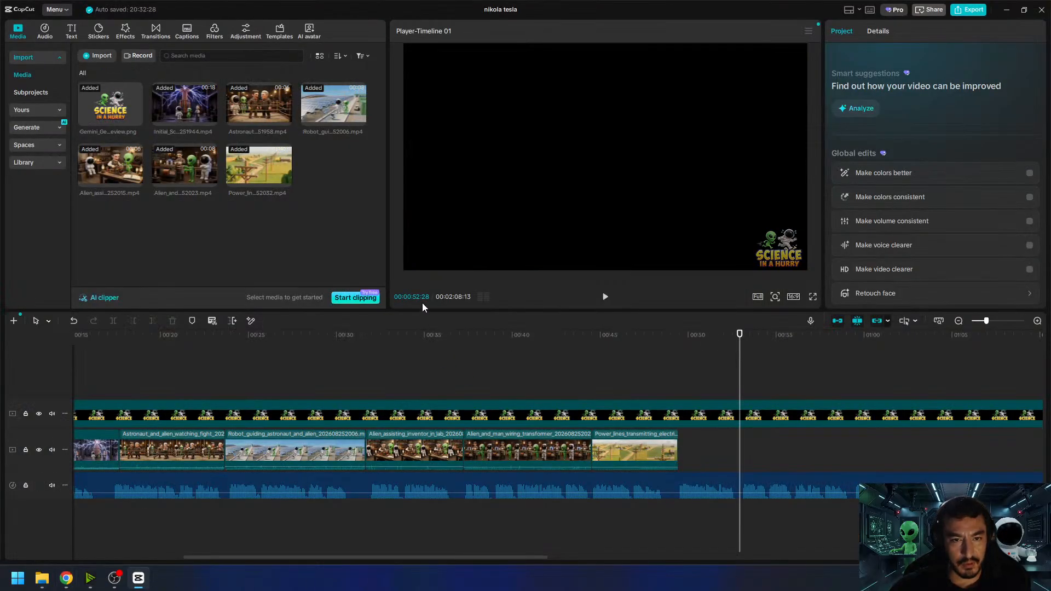
left_click_drag(740, 344, 679, 337)
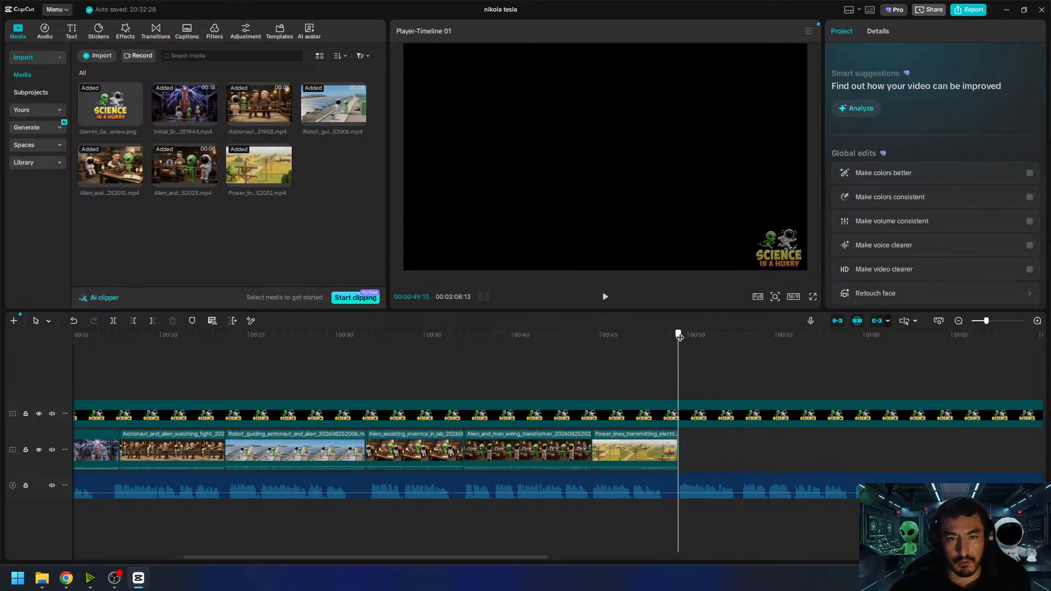
left_click_drag(679, 337, 743, 345)
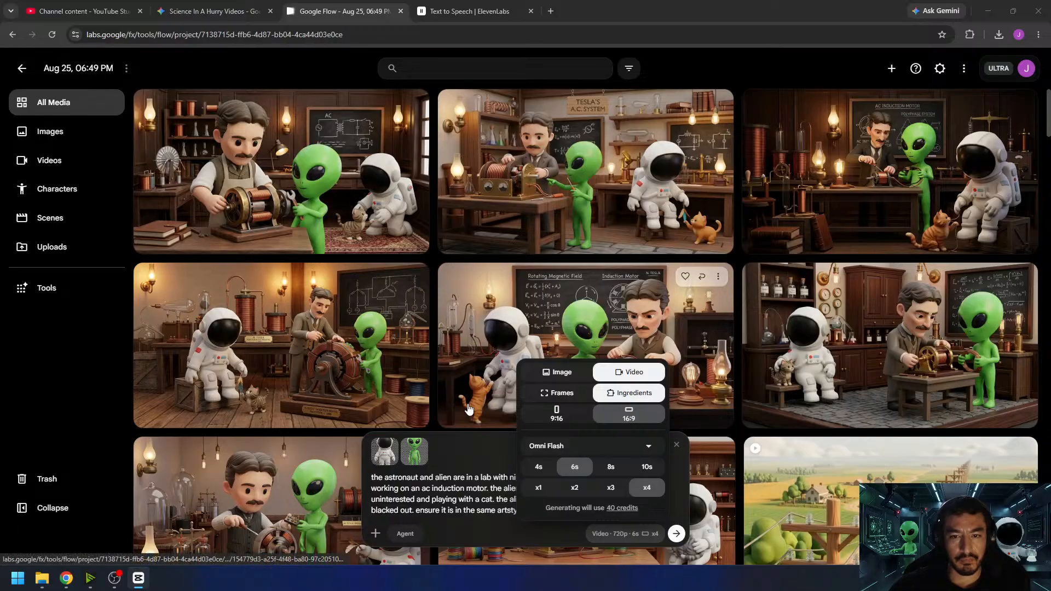
- Configure a 4s, x1 video in Frames mode, using the image of Tesla in an apron beside the kneeling astronaut as start frame
left_click(538, 466)
left_click(541, 486)
left_click(556, 393)
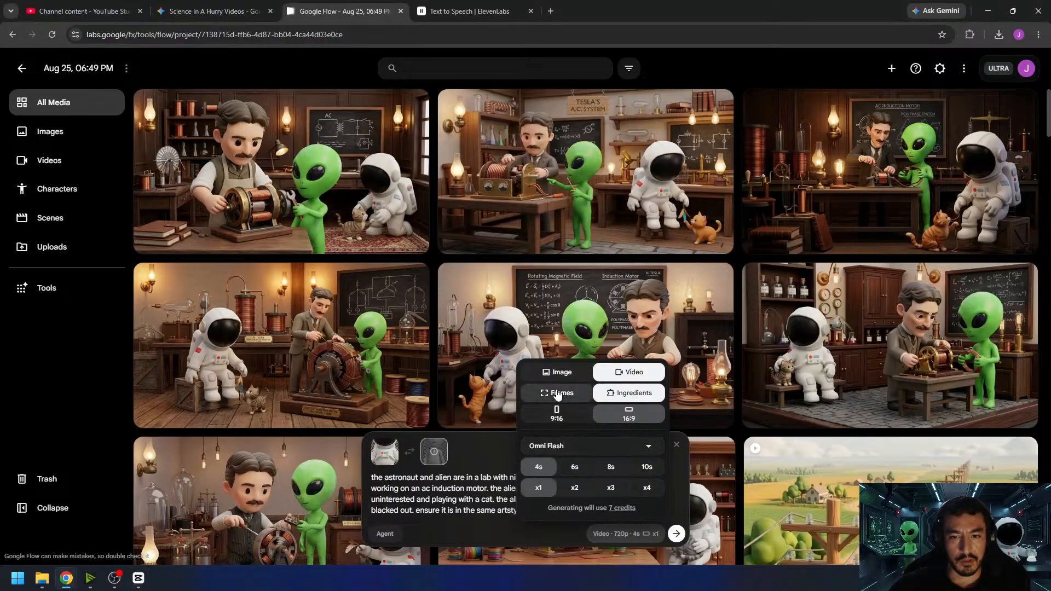
left_click_drag(499, 242, 446, 504)
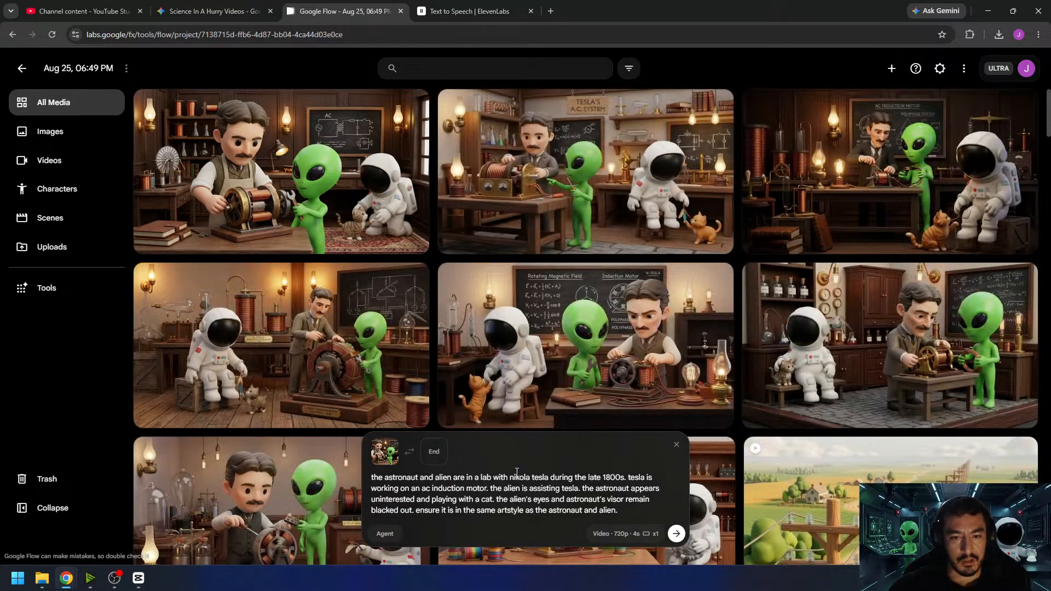
- Replace "nikola tesla" in the prompt with "a man" and the other two mentions of tesla with "the man"
left_click_drag(549, 477, 510, 476)
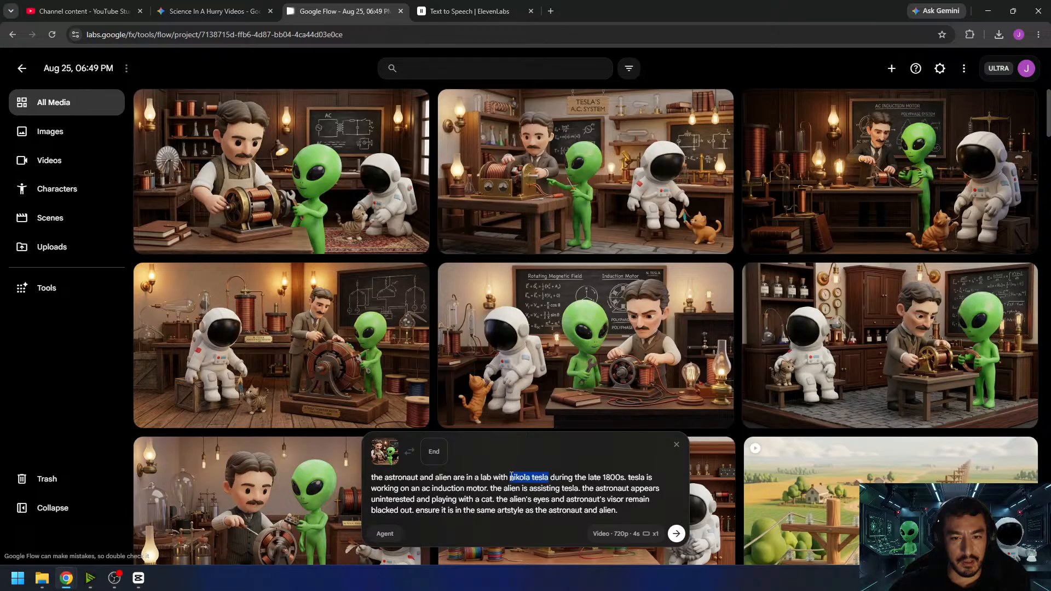
type("ma")
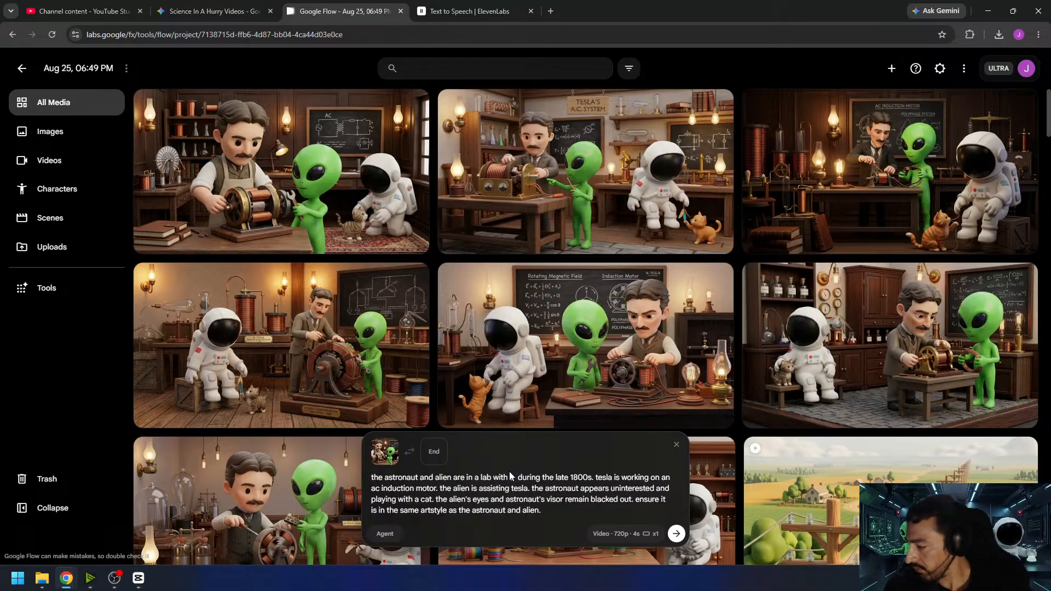
type("n")
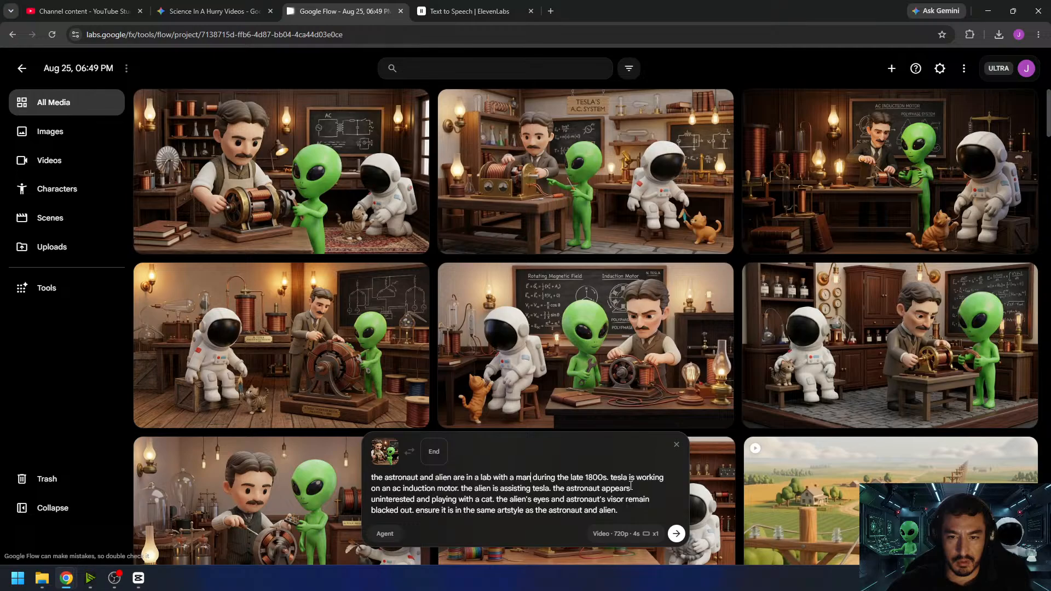
type("the man")
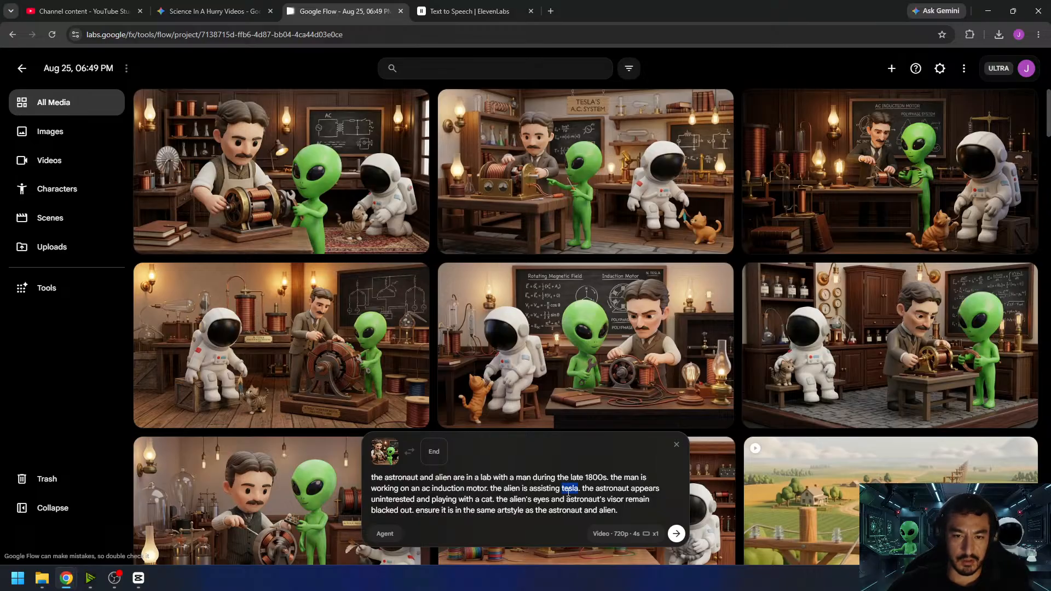
type("the man")
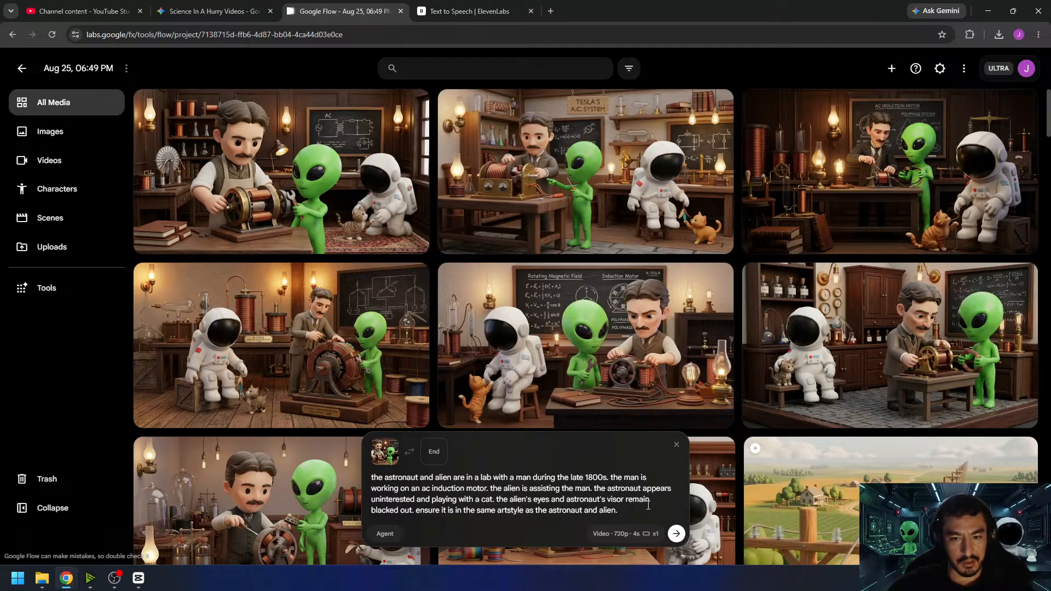
- Change the astronaut wording to "is playing with a cat", replace the artstyle sentence with "the camera remains stationary. no music. no speech.", and generate the clip
left_click_drag(432, 500, 646, 488)
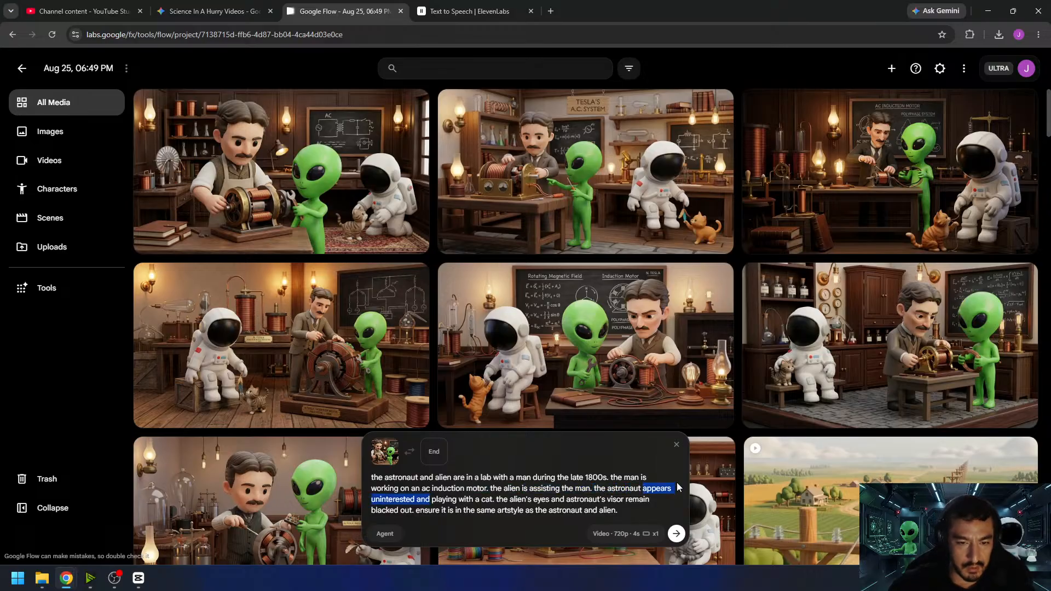
type("is")
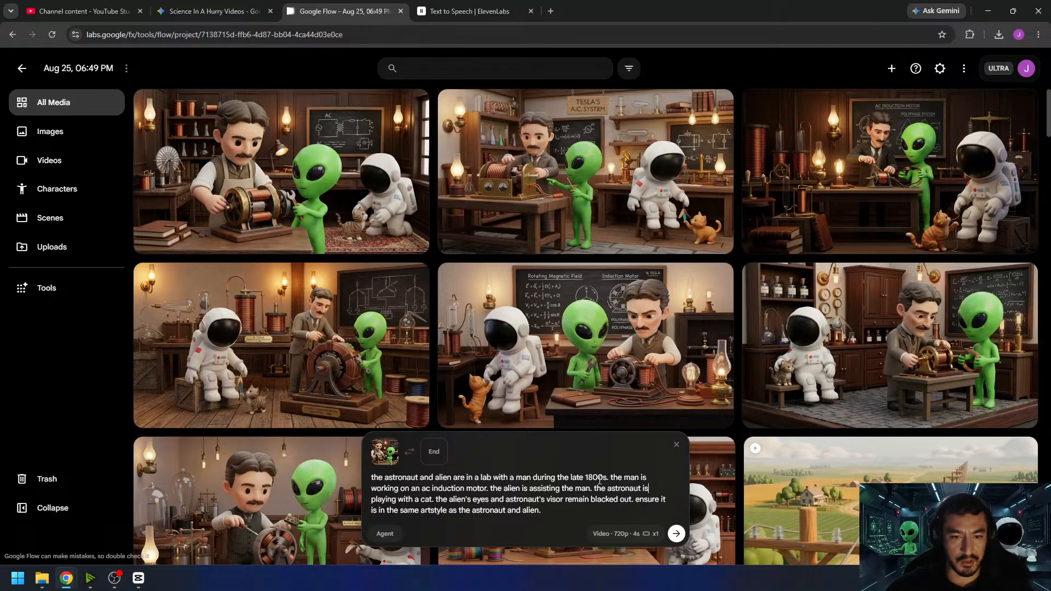
left_click(637, 504, "shift")
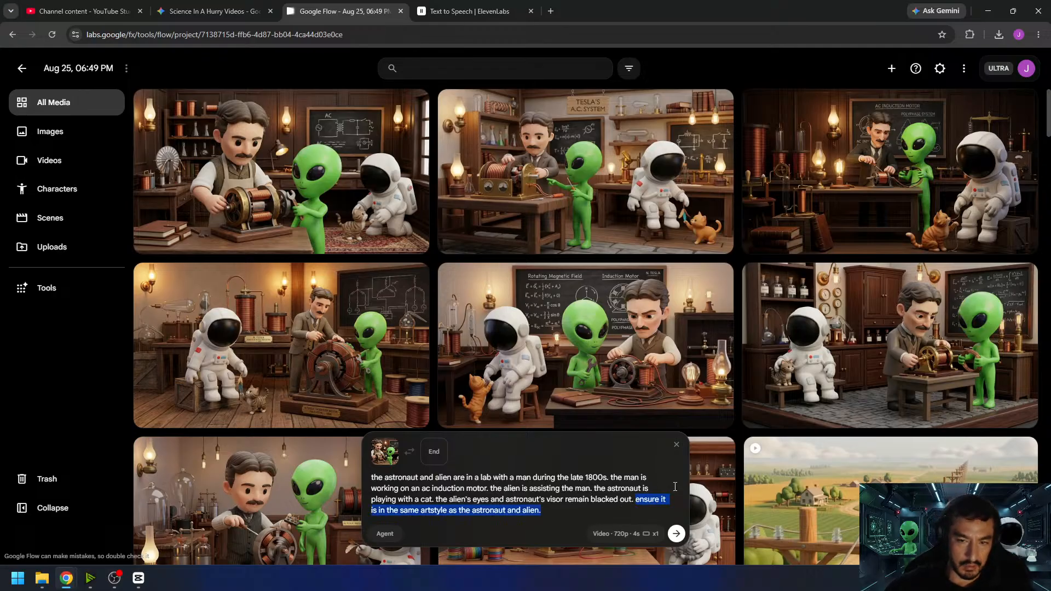
type("the camera")
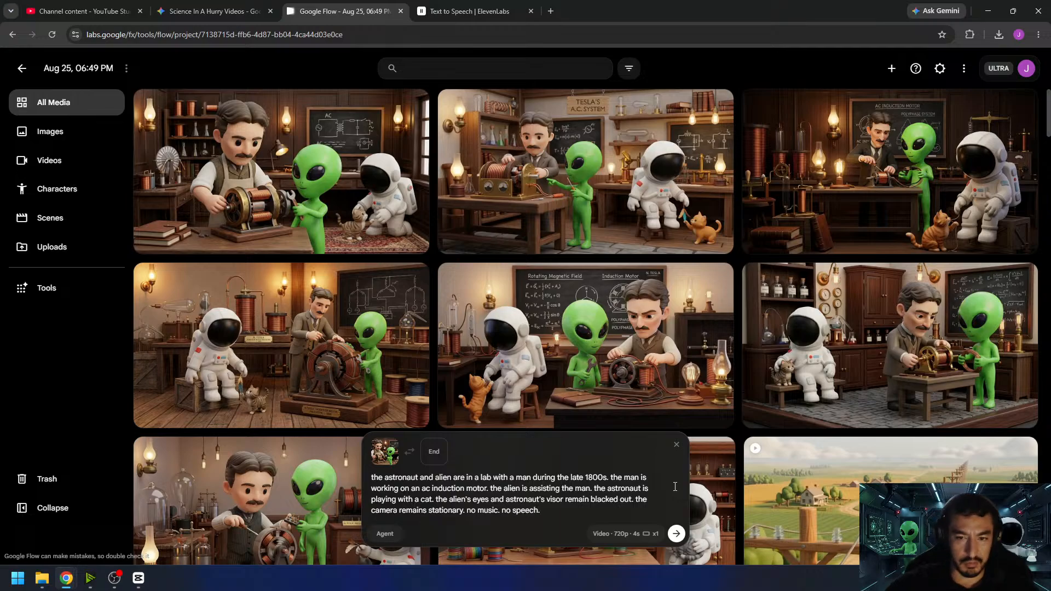
left_click(675, 535)
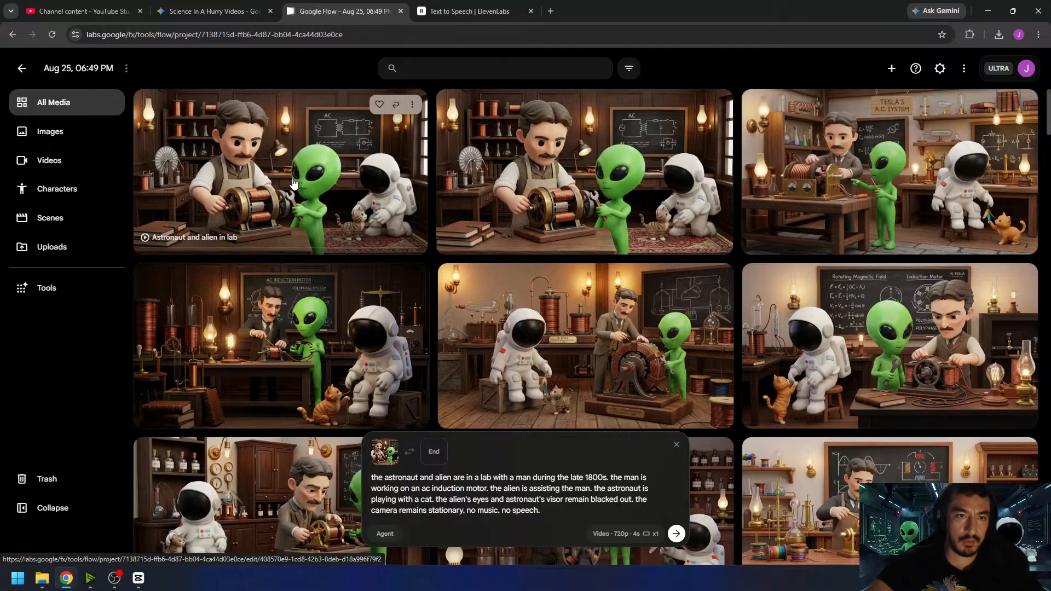
- Play the generated induction motor clip several times to check its motion
left_click(352, 202)
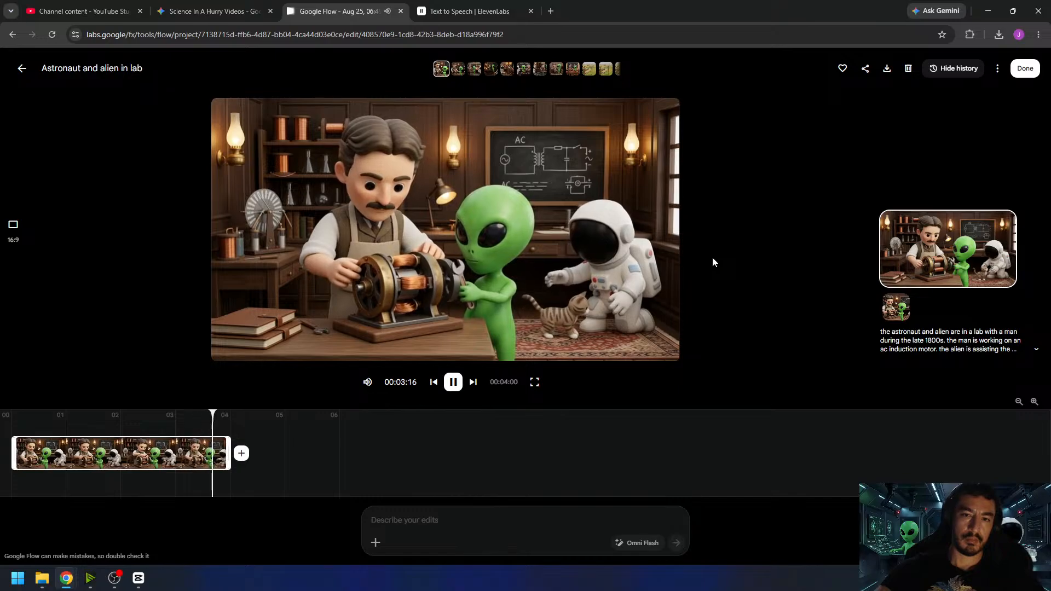
left_click(453, 381)
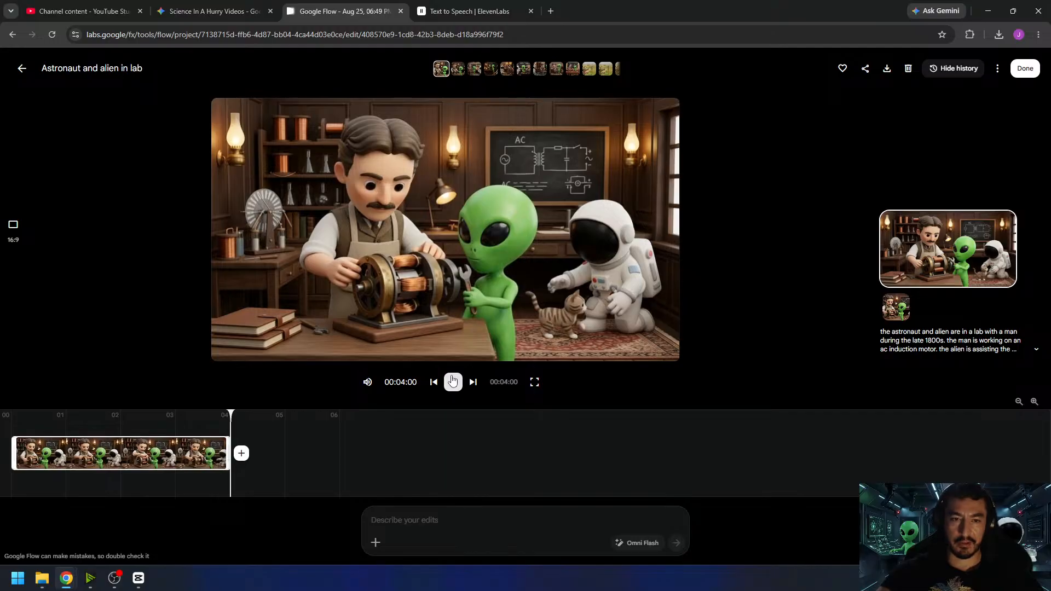
left_click(453, 382)
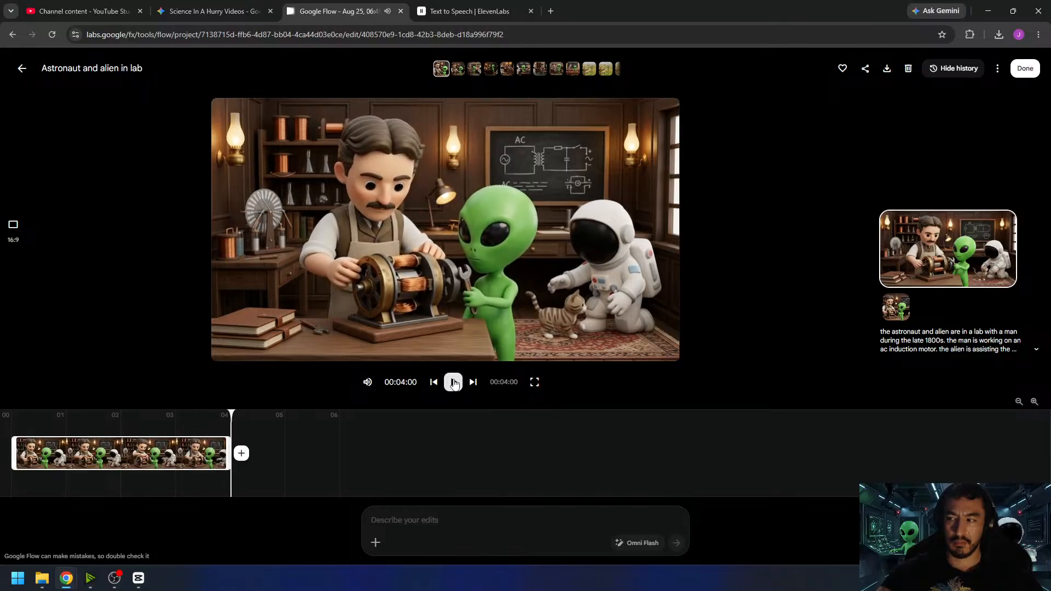
left_click(452, 382)
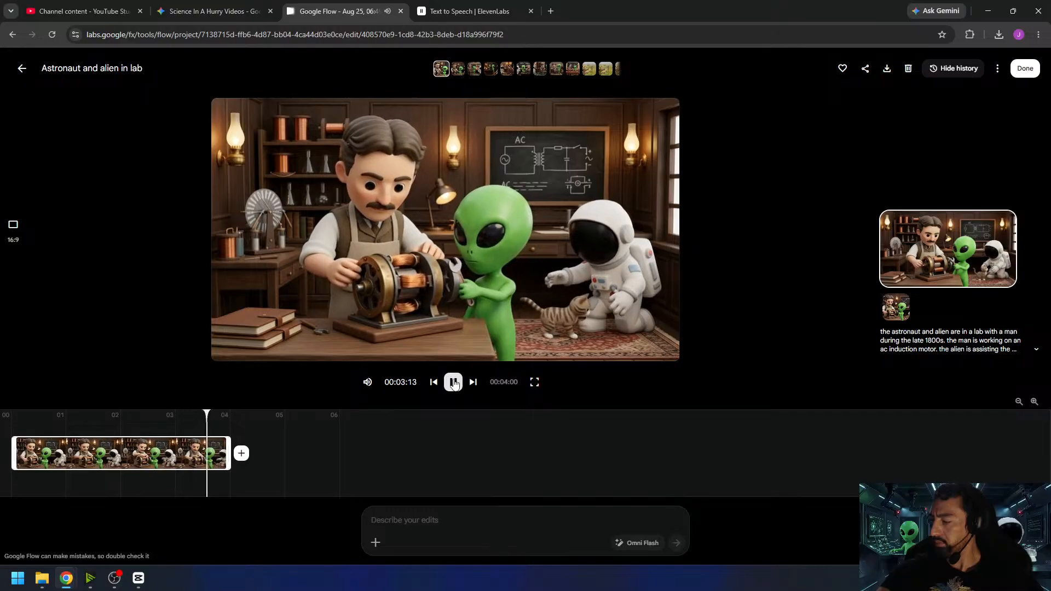
left_click(453, 382)
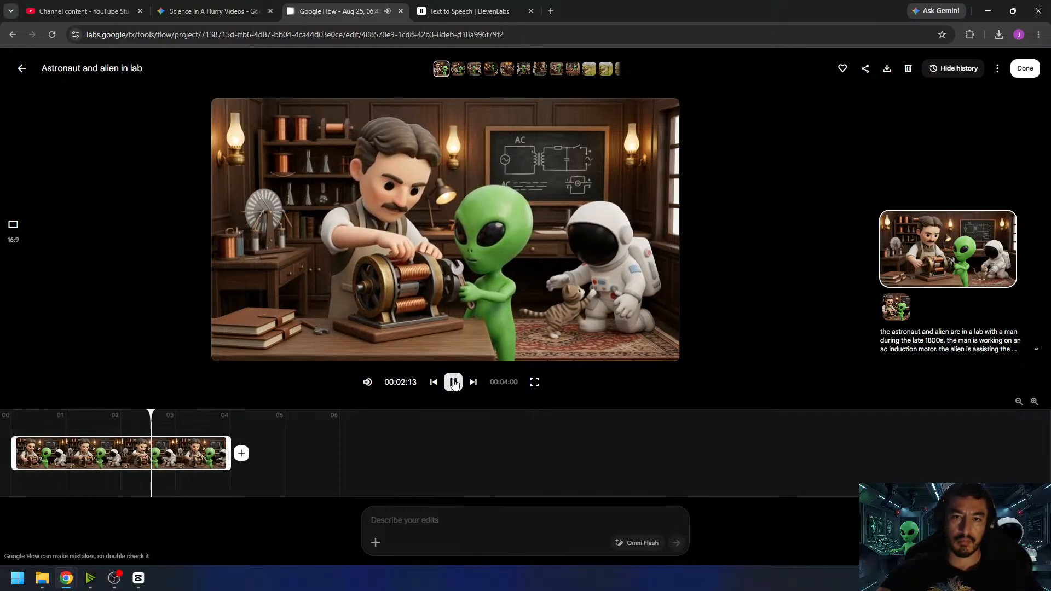
- Download the induction motor clip at its original 720p size and switch to CapCut
left_click(1025, 68)
left_click(412, 105)
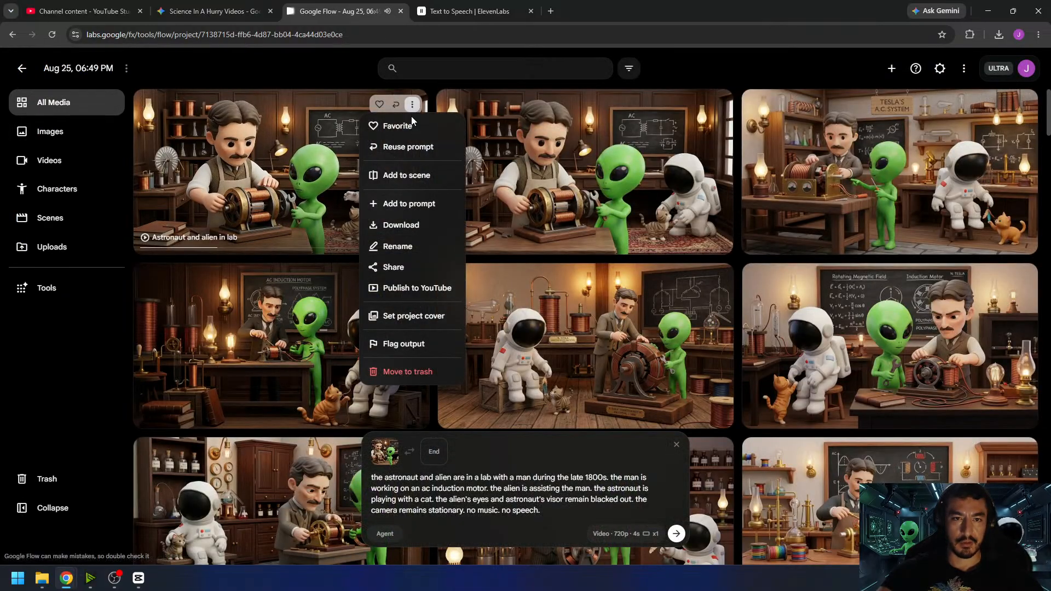
mouse_move(419, 225)
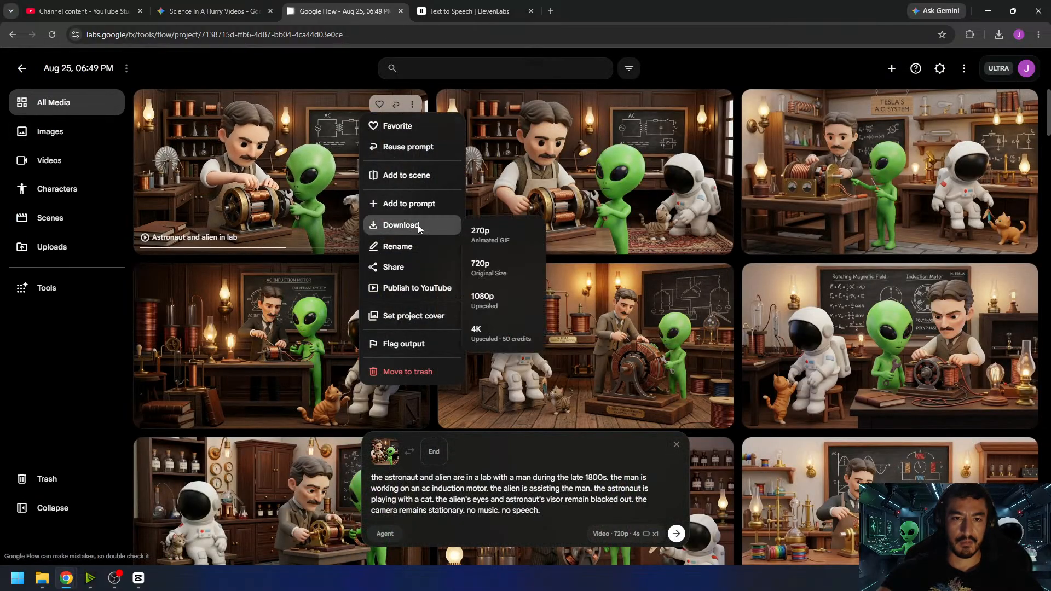
left_click(502, 267)
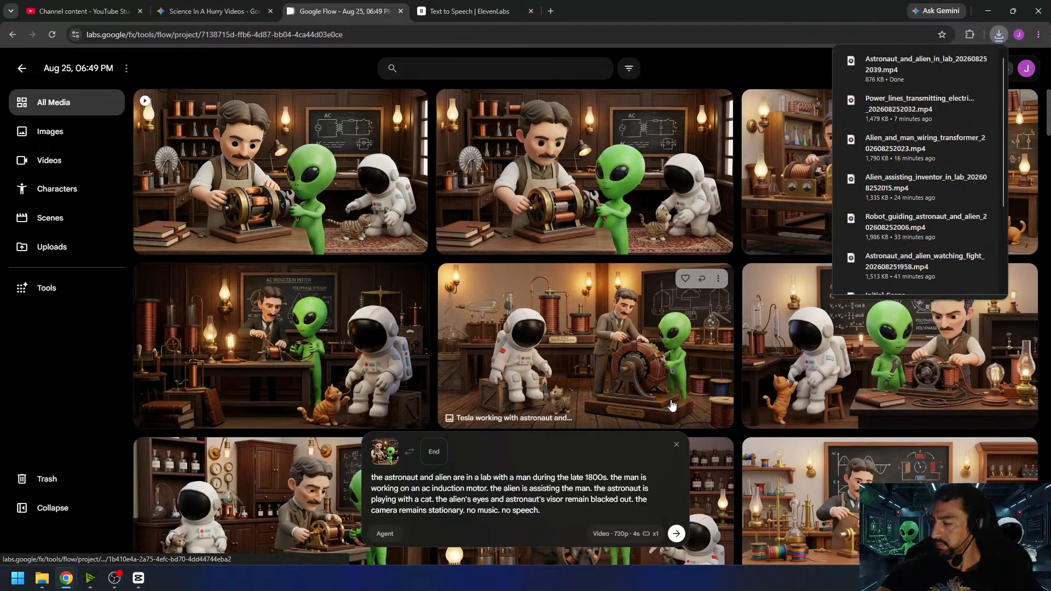
left_click(138, 578)
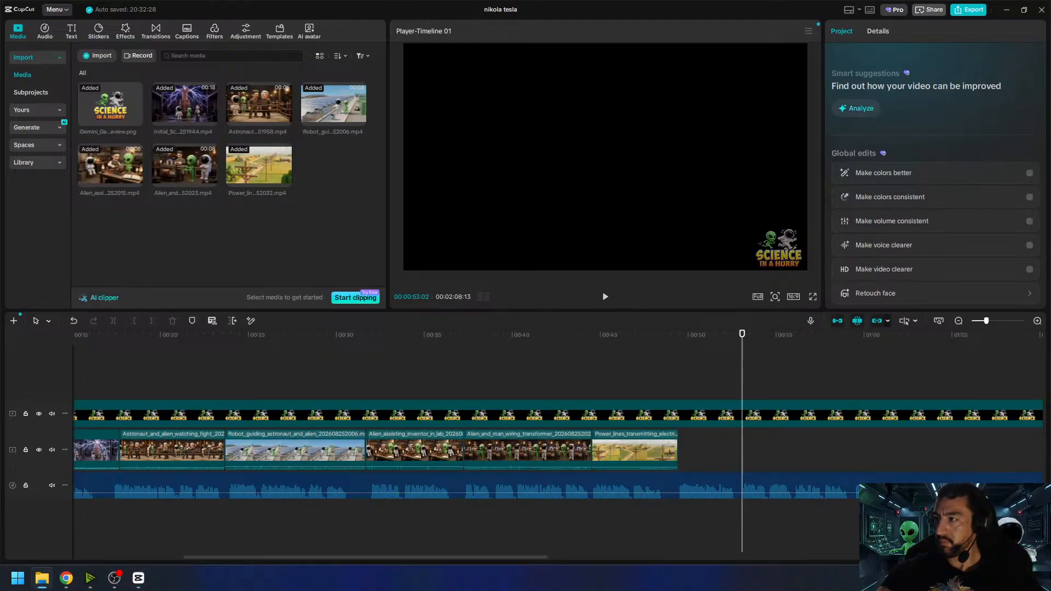
- Import the downloaded induction motor clip, place it directly after the power lines clip on the video track, and play the transition
left_click_drag(421, 284, 298, 224)
left_click_drag(342, 173, 743, 443)
left_click(658, 337)
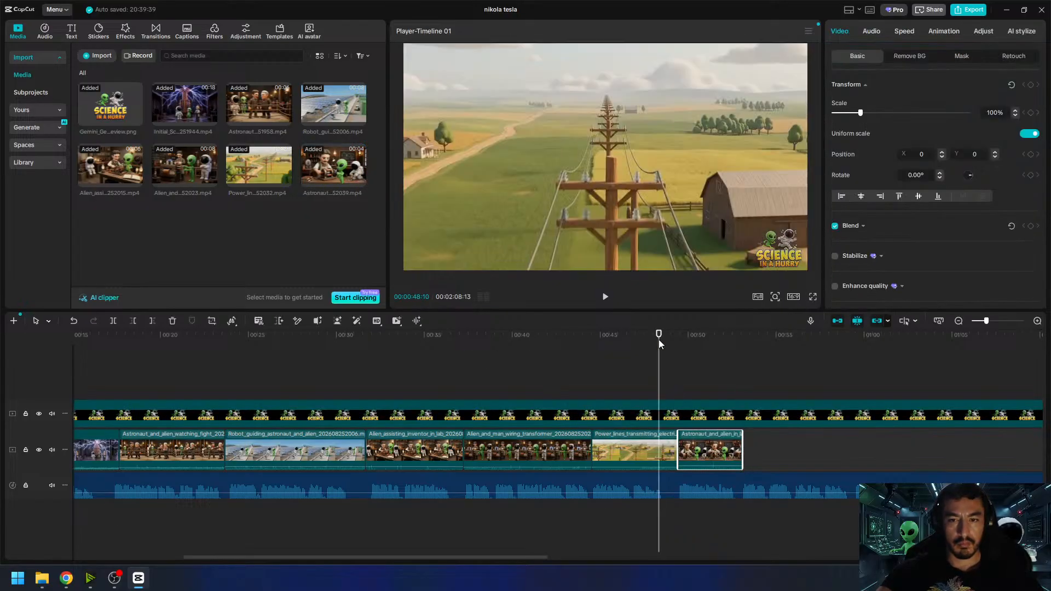
left_click(604, 298)
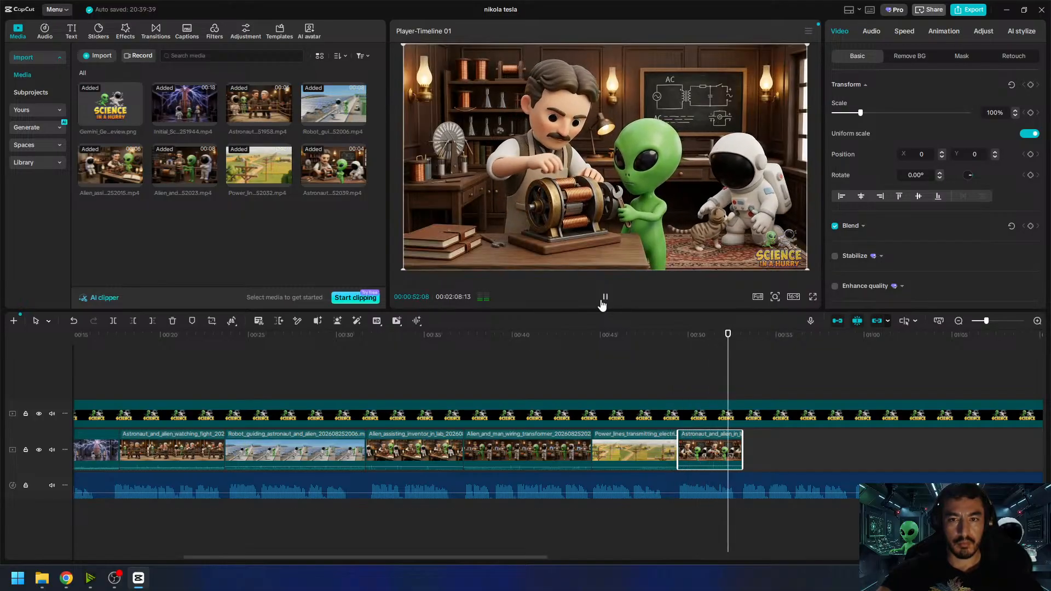
left_click(605, 298)
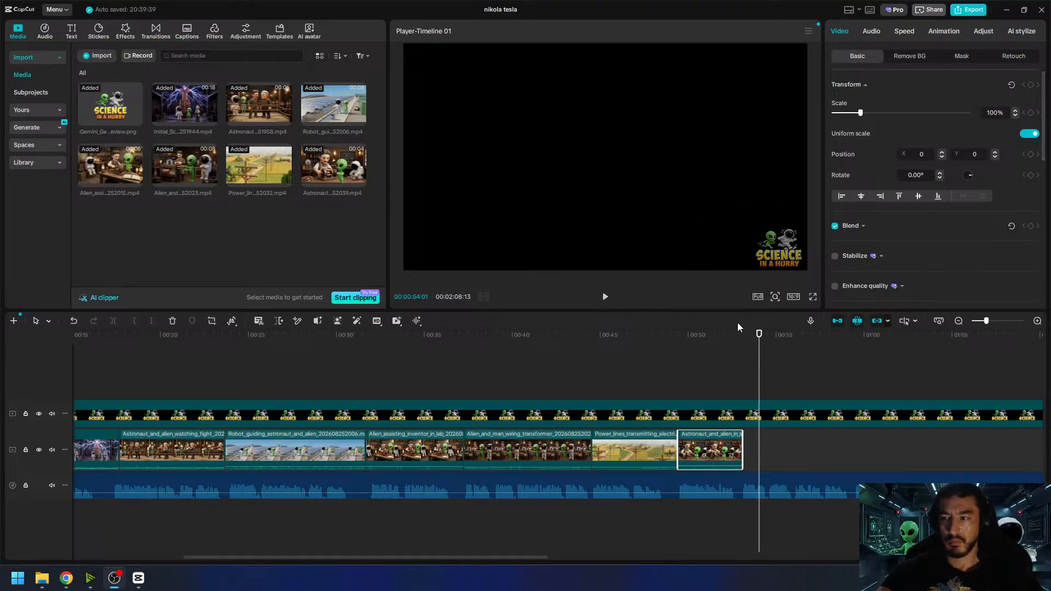
- Set the induction motor clip's volume to -5 dB and play the timeline from about 00:00:48
left_click(717, 448)
left_click(872, 33)
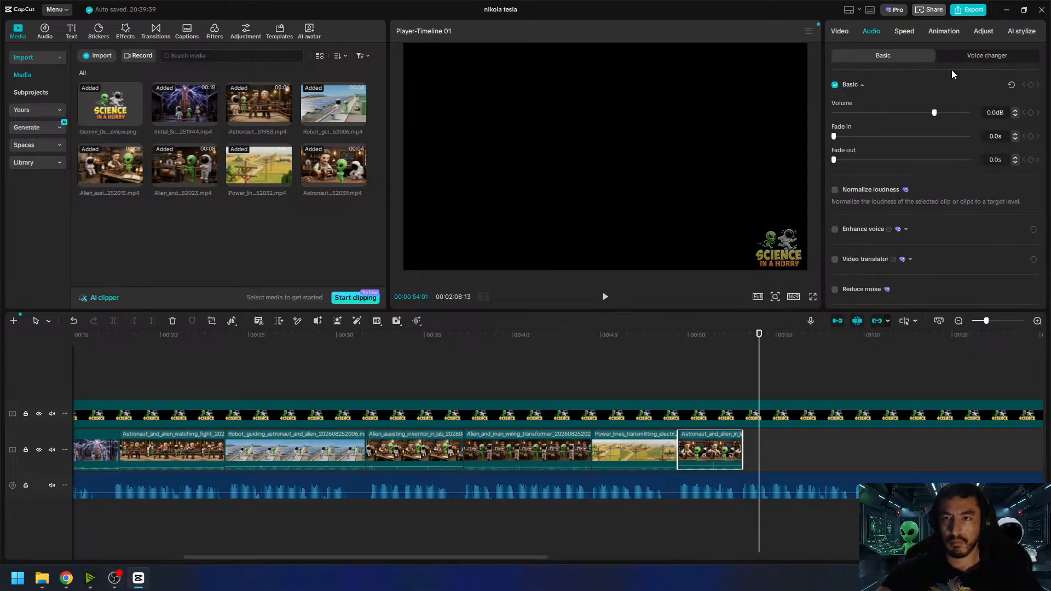
left_click_drag(999, 108, 986, 111)
type("-5")
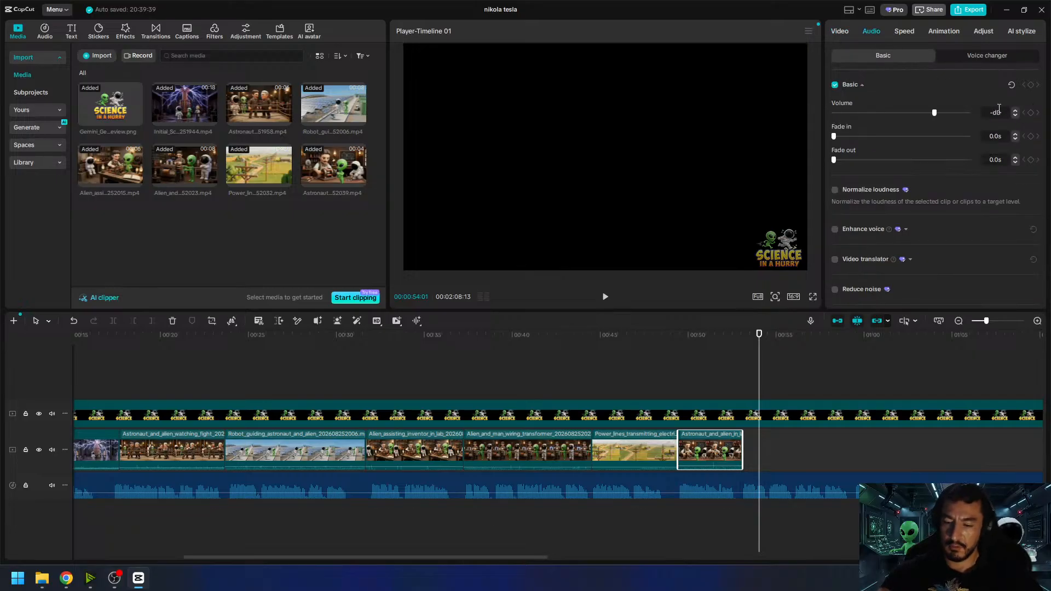
left_click(660, 344)
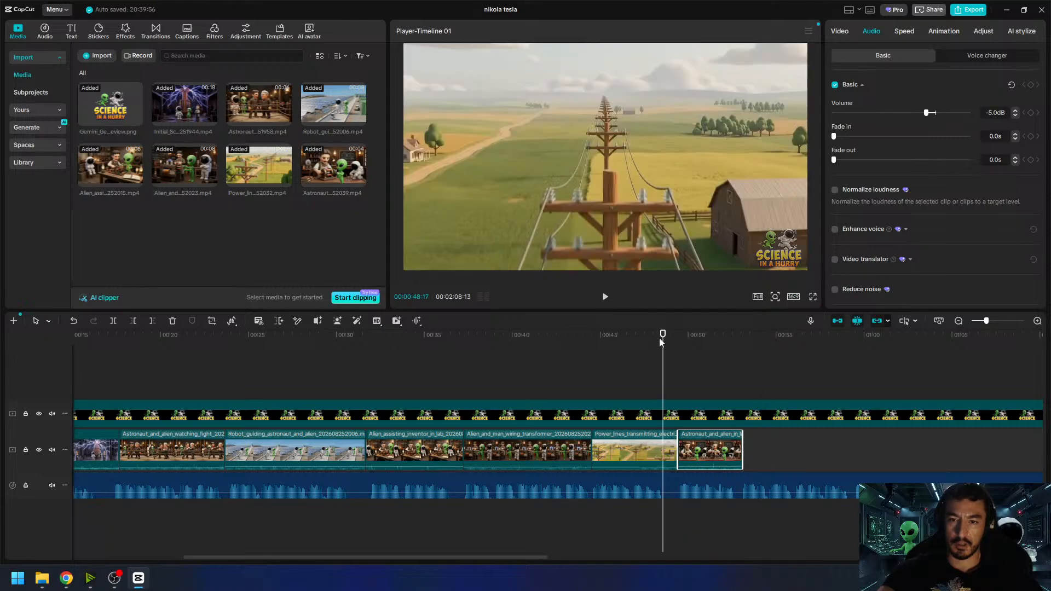
left_click(605, 298)
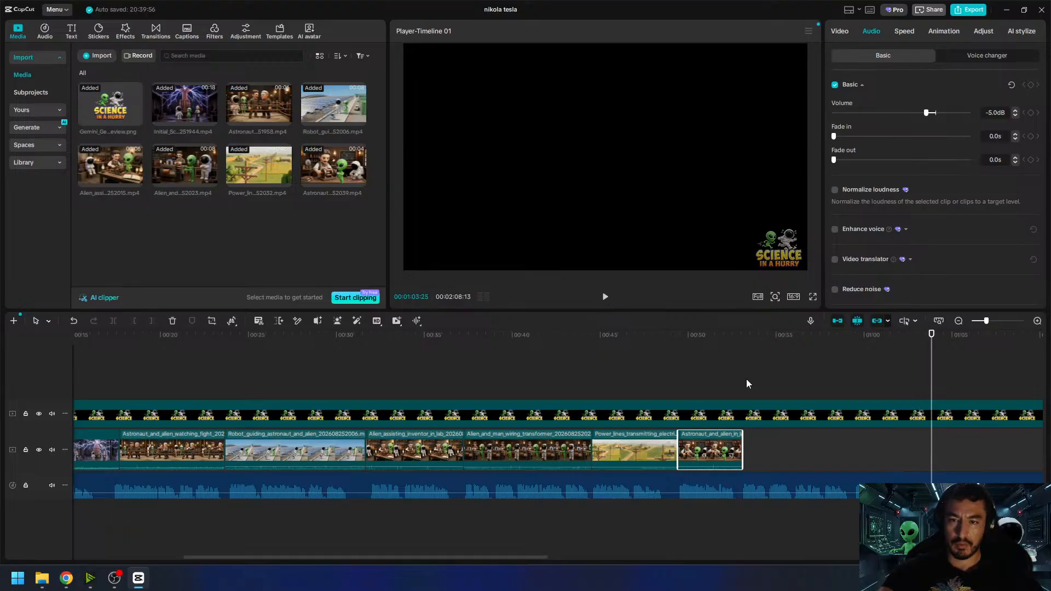
- Extend the end of the power lines clip by about half a second and scrub over the uncovered narration to about 00:01:03
left_click_drag(759, 348, 918, 364)
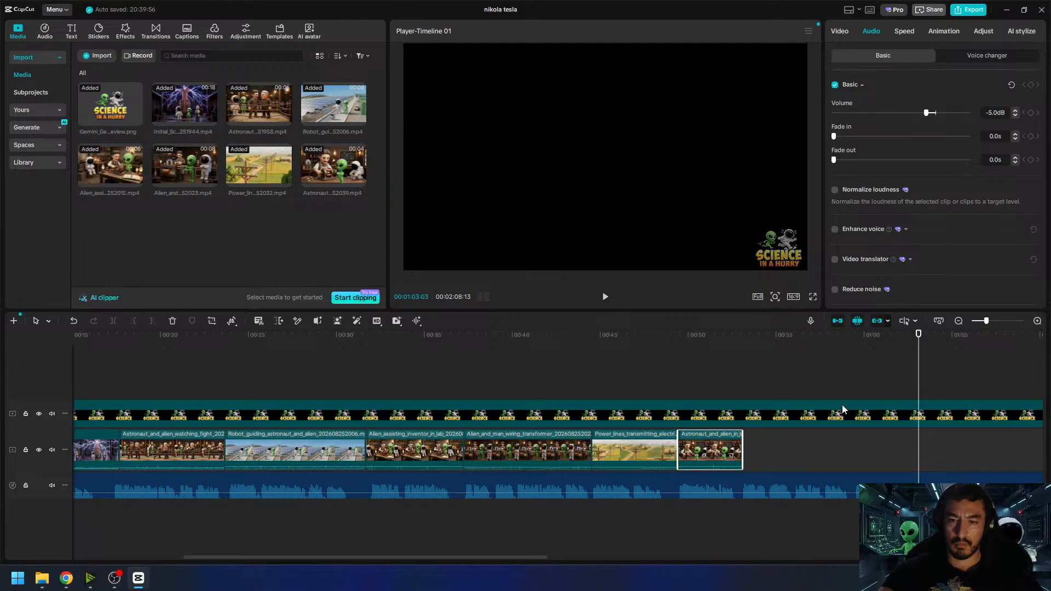
left_click_drag(507, 560, 536, 560)
left_click(583, 442)
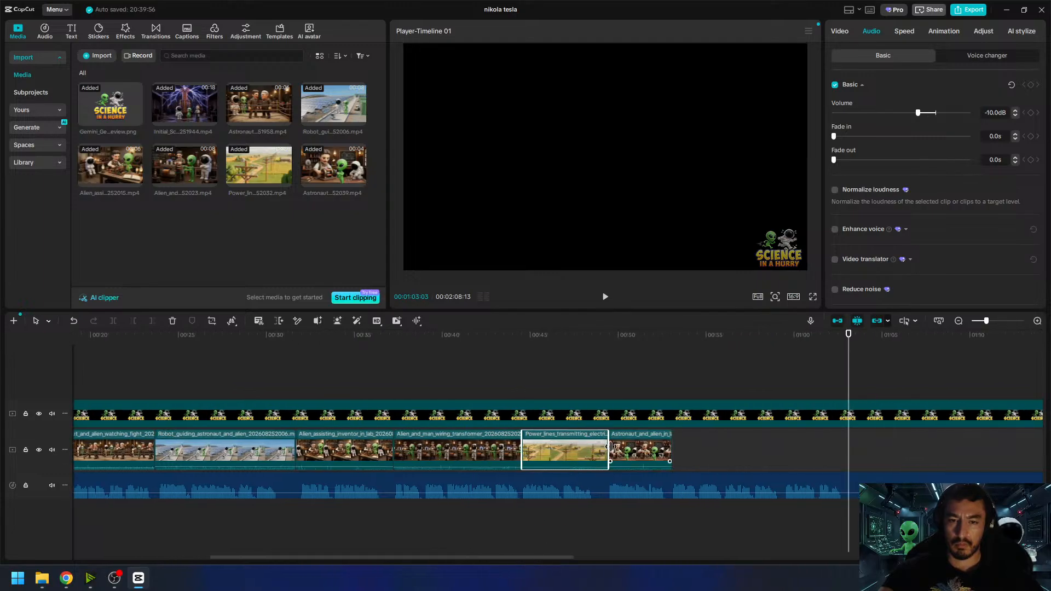
left_click_drag(607, 446, 618, 451)
left_click_drag(858, 342, 686, 370)
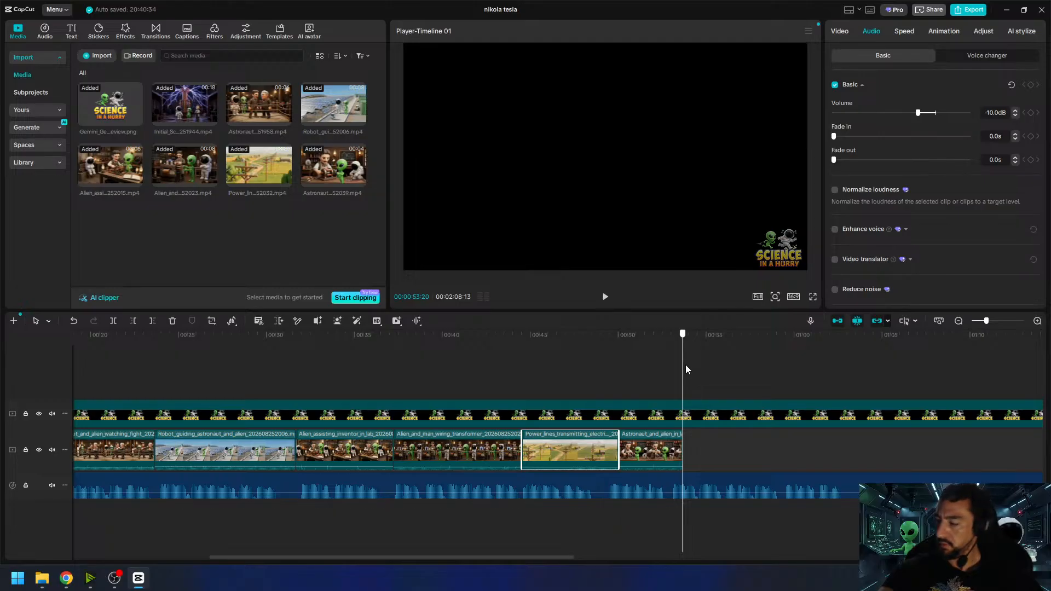
left_click_drag(685, 370, 858, 385)
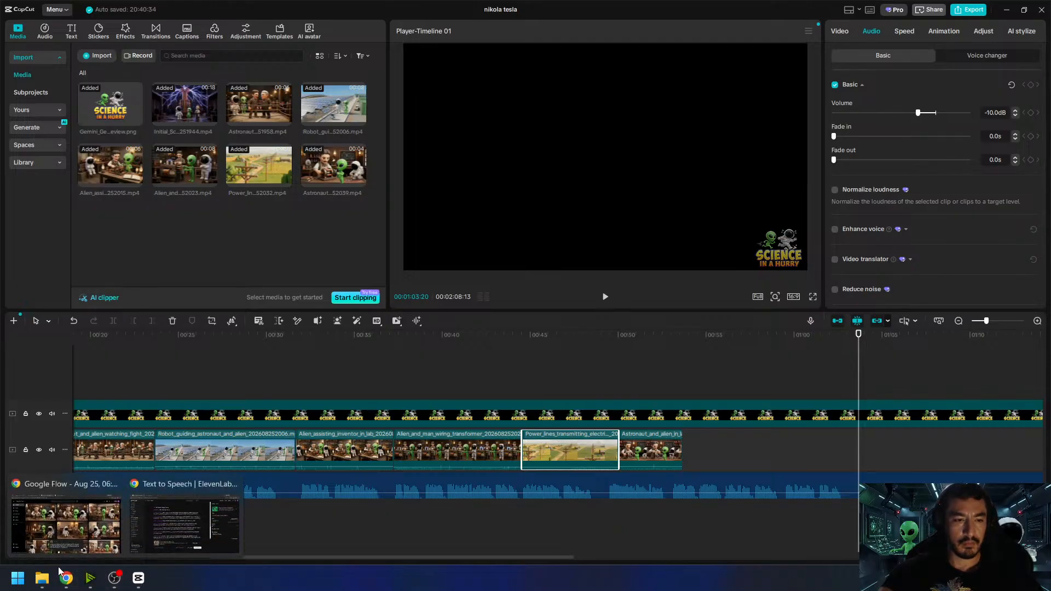
- Switch to Google Flow, reuse a power lines image prompt, and replace its subject with "small city powered by electricity via ac power"
left_click(65, 526)
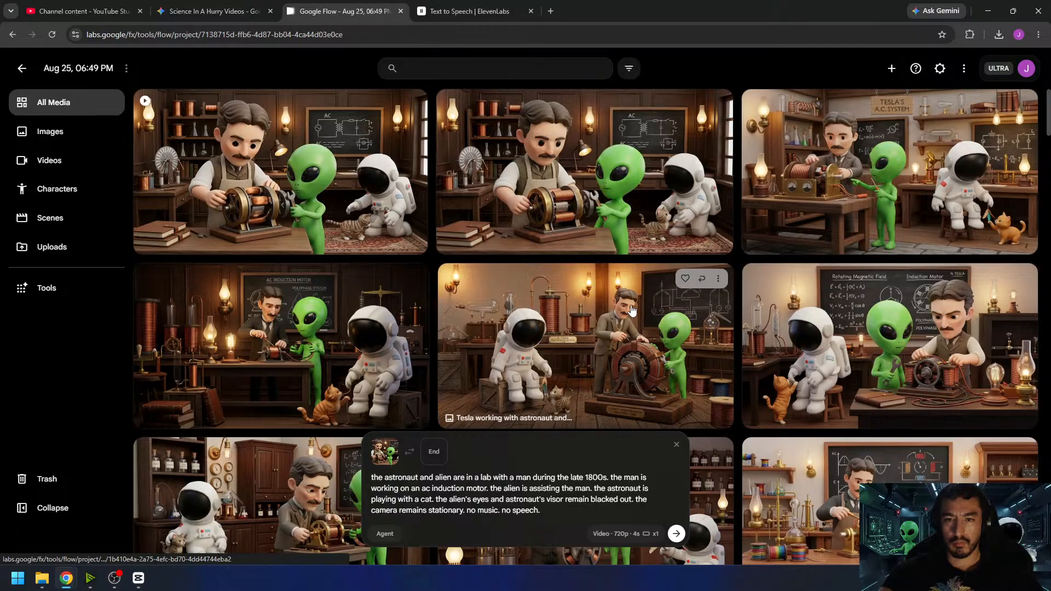
scroll(652, 301, "down", 10)
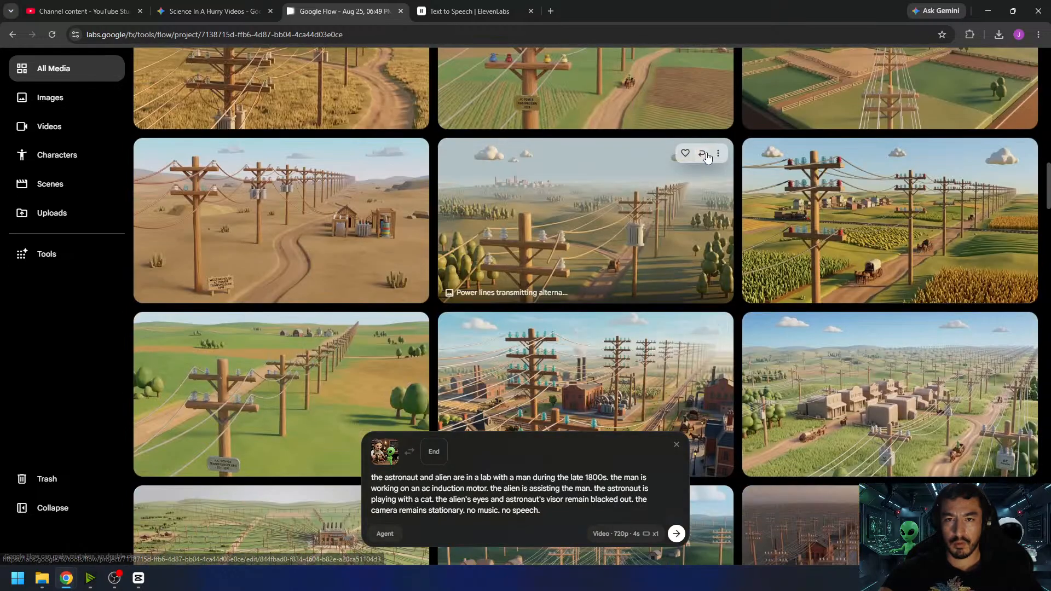
left_click(701, 153)
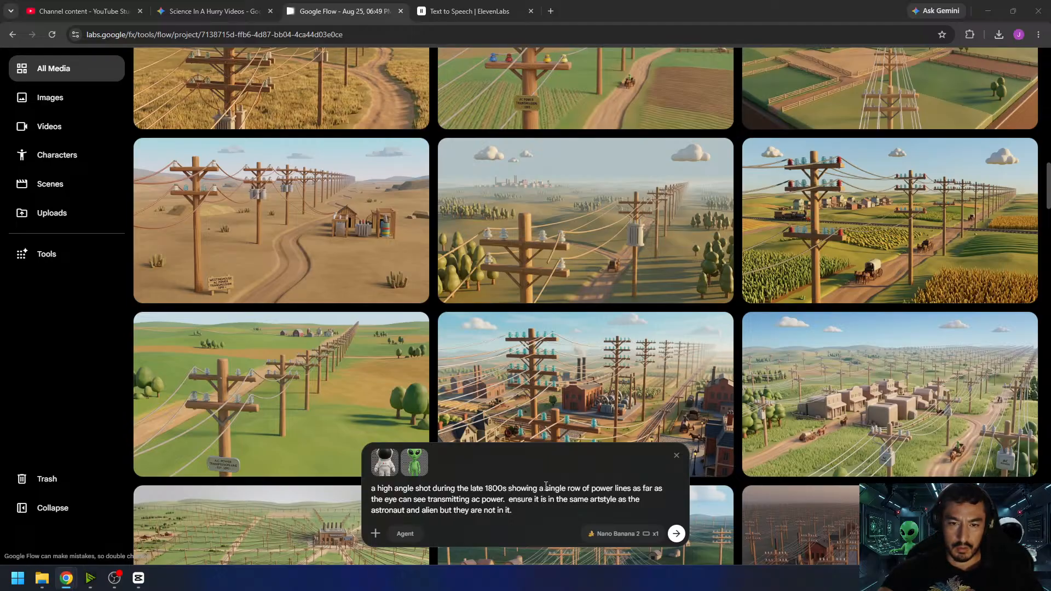
left_click_drag(545, 487, 507, 501)
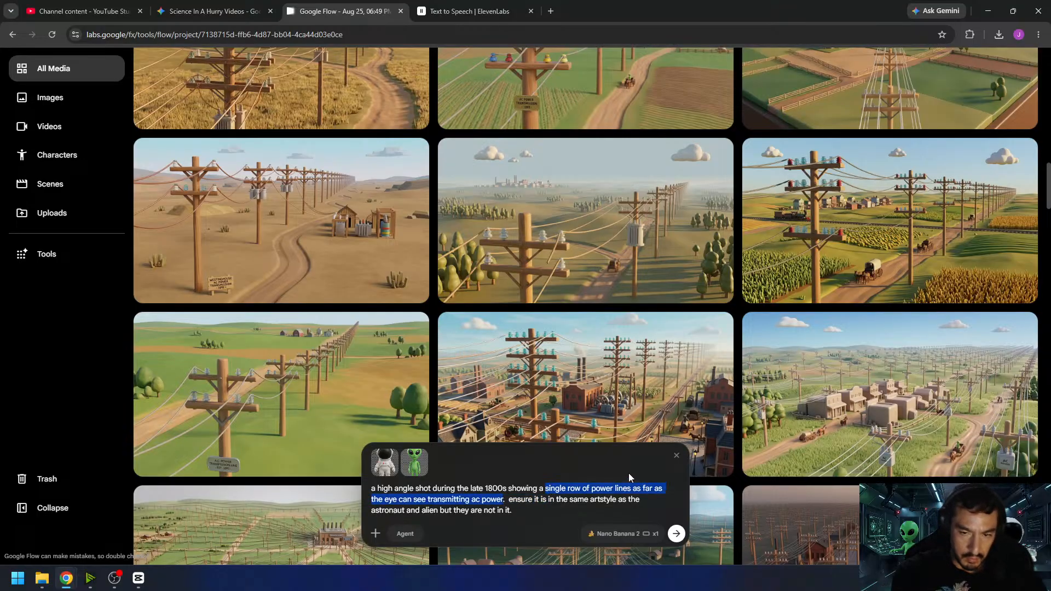
type("small city")
type(" powered by")
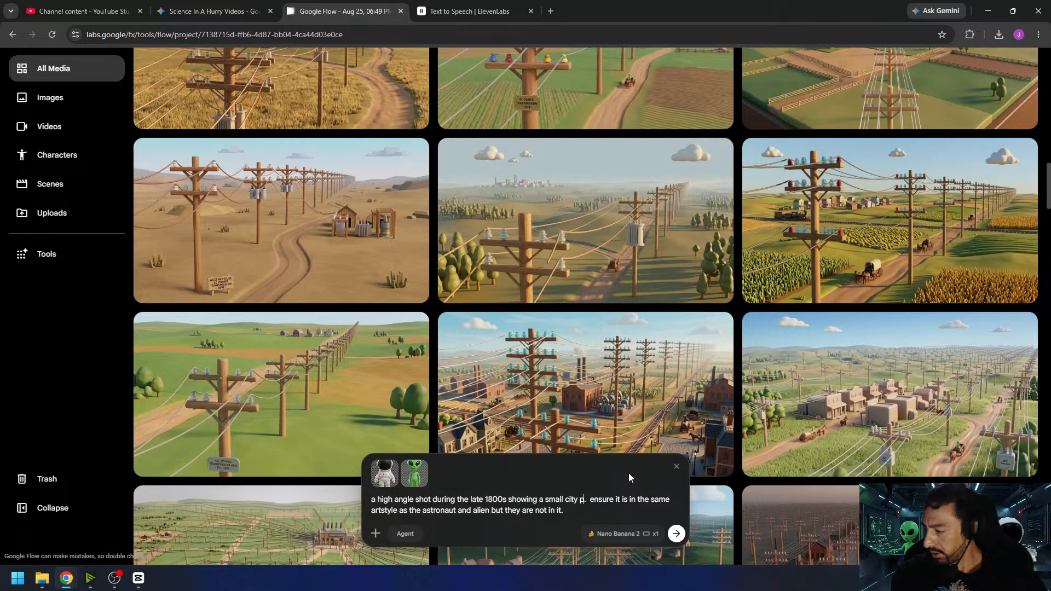
type(" electri")
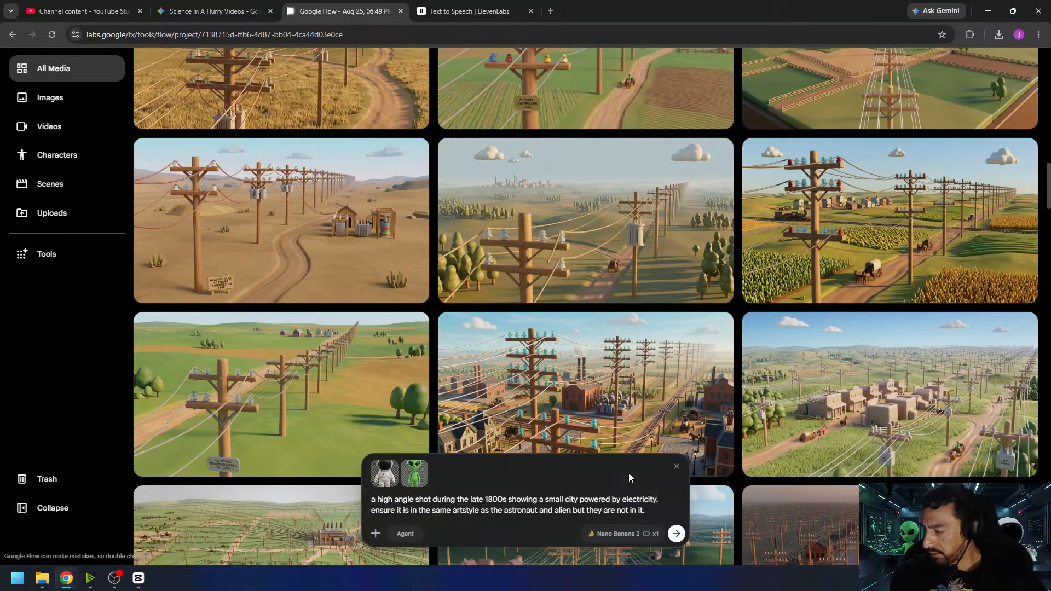
type("city")
type(" via ac powe")
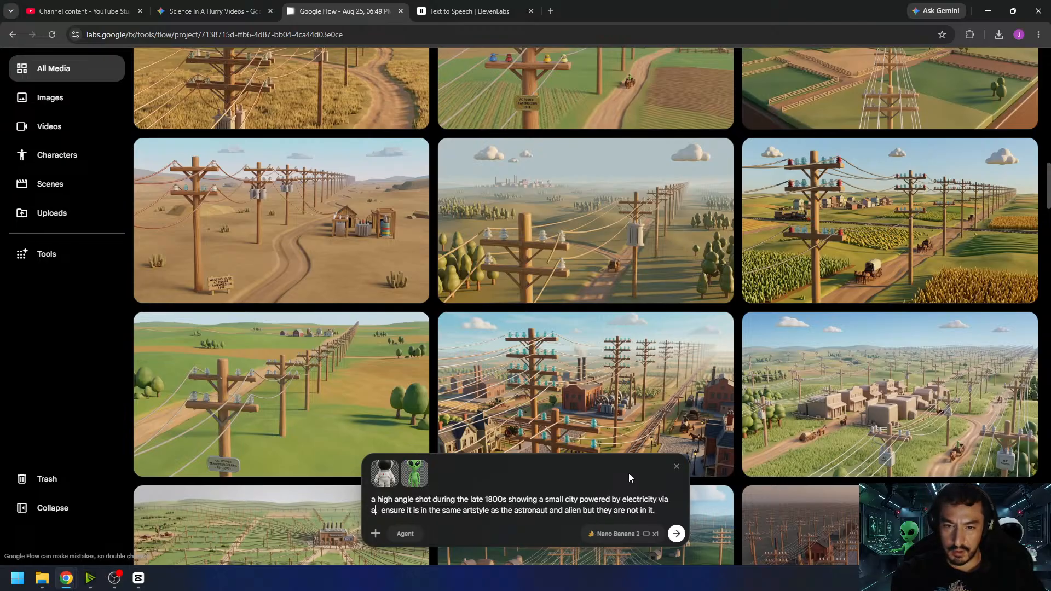
type("r")
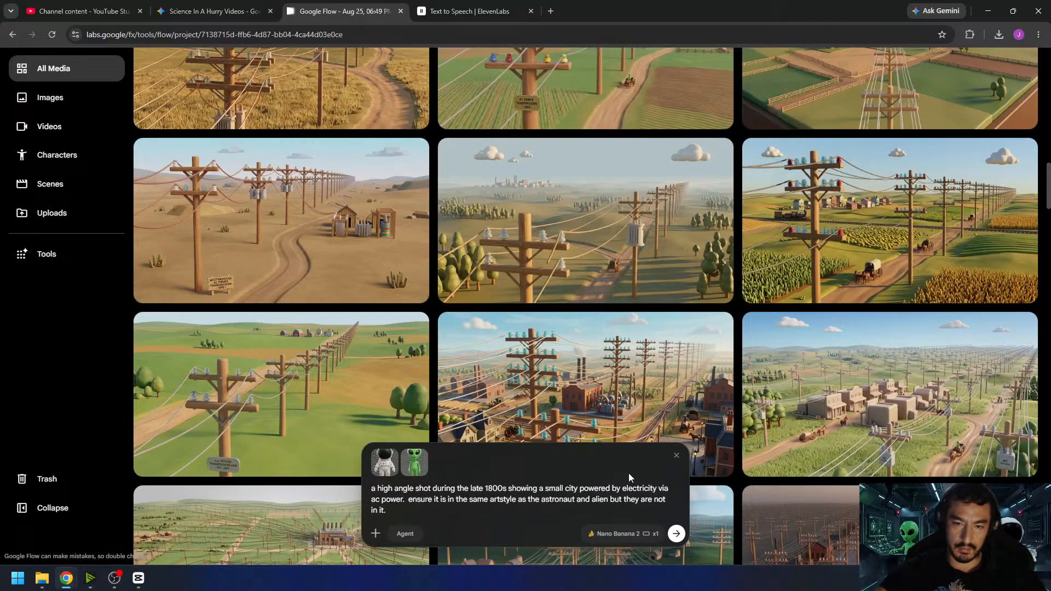
- Set the output to four images, insert "at night" after "small city", and generate two batches
left_click(626, 534)
left_click(647, 477)
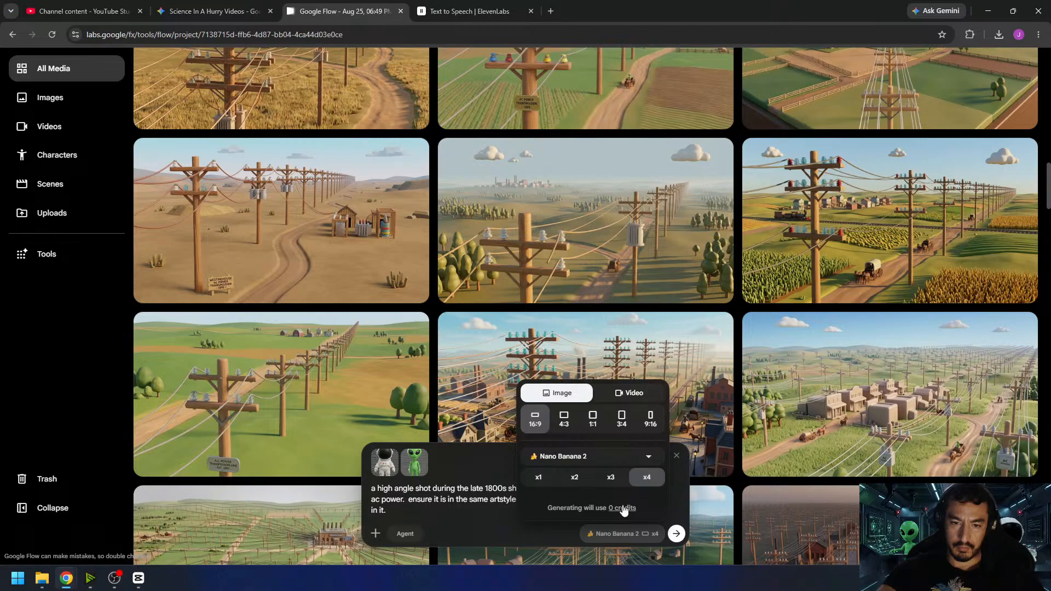
left_click(677, 535)
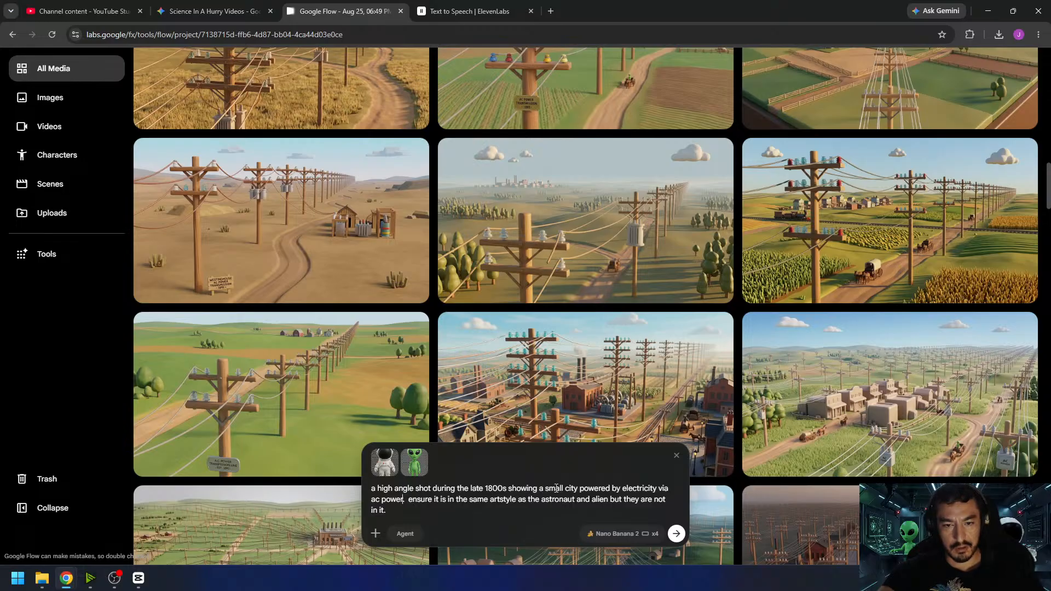
type("at night")
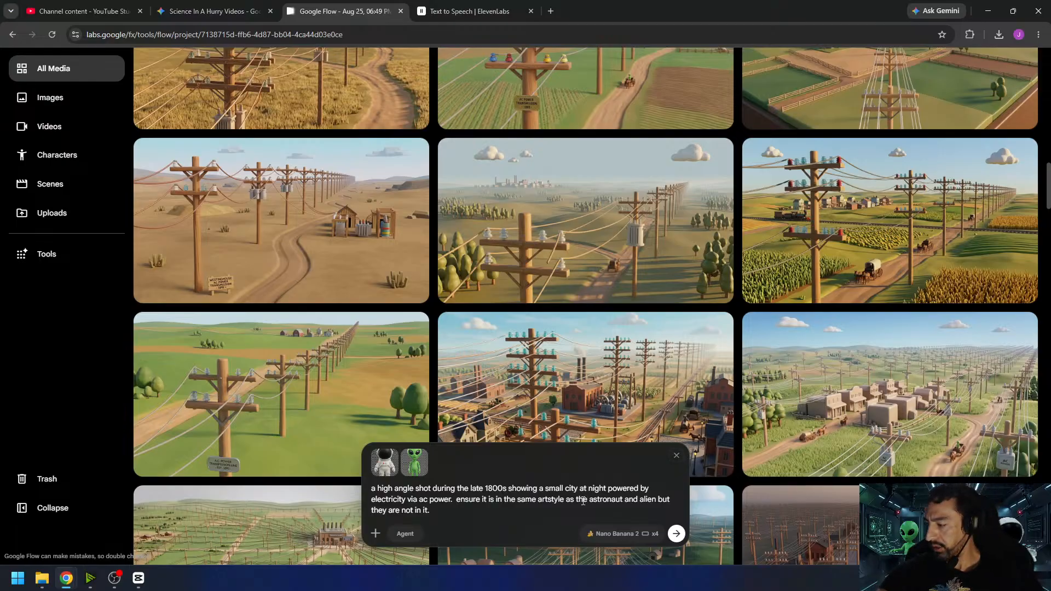
left_click(677, 533)
left_click(678, 535)
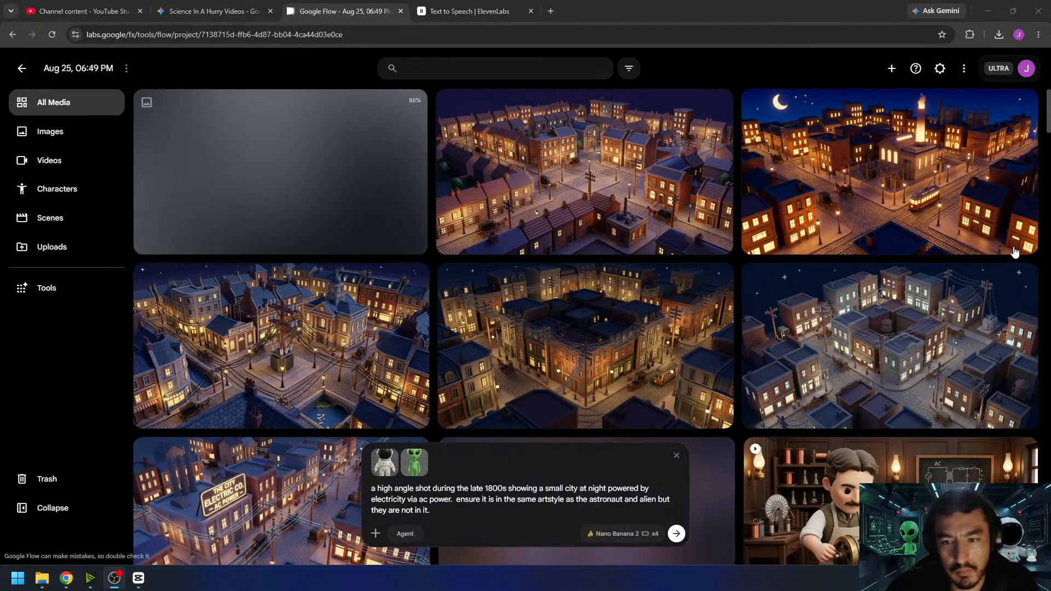
- Examine the generated night city images in the gallery and at full size to compare buildings, signs, power lines and lighting
scroll(678, 317, "down", 4)
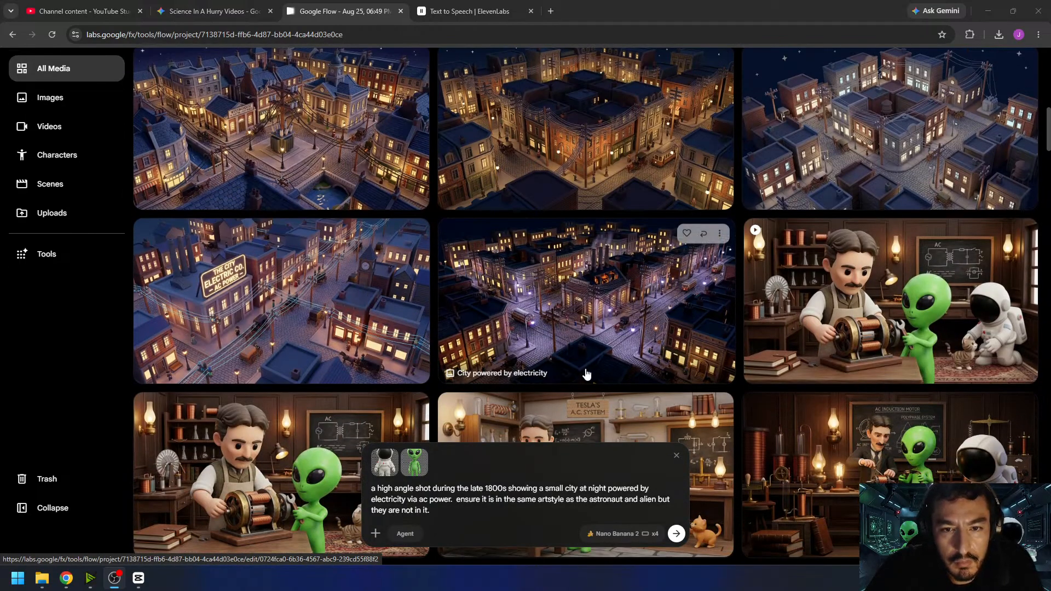
scroll(446, 343, "up", 4)
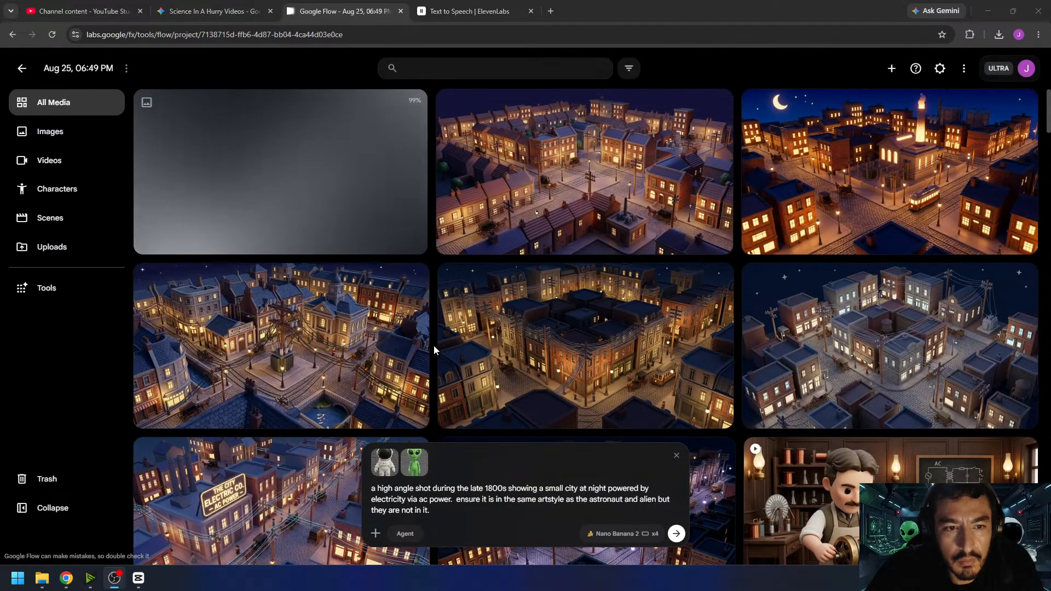
left_click(336, 333)
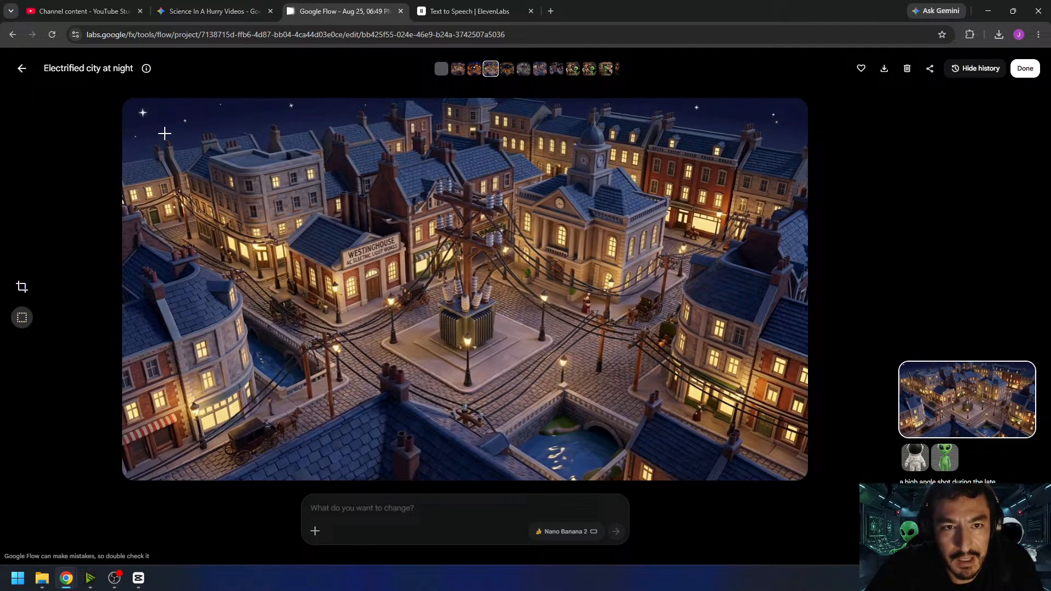
left_click(22, 68)
left_click(580, 180)
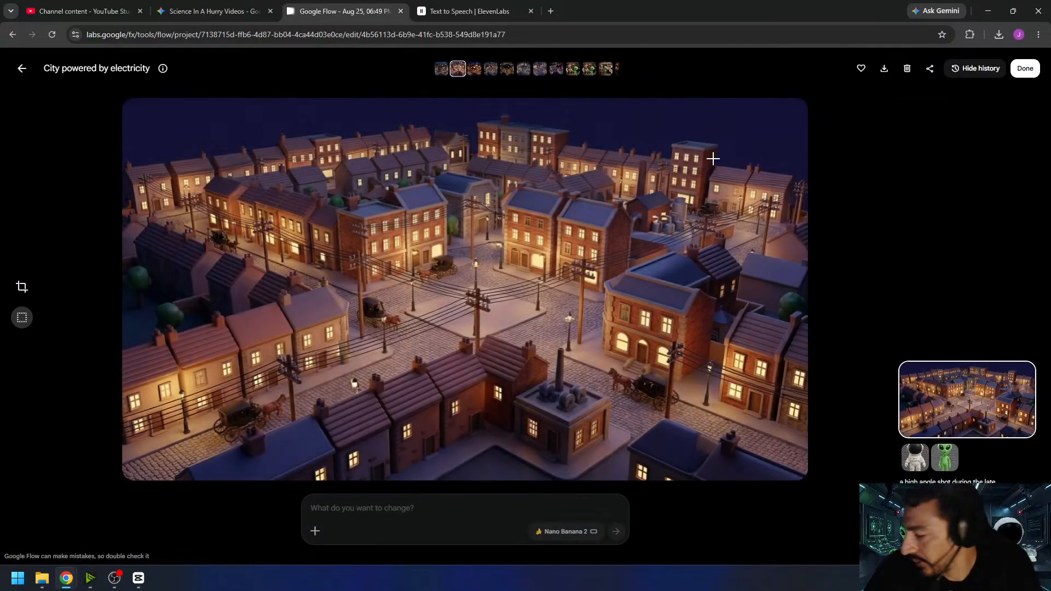
left_click(22, 69)
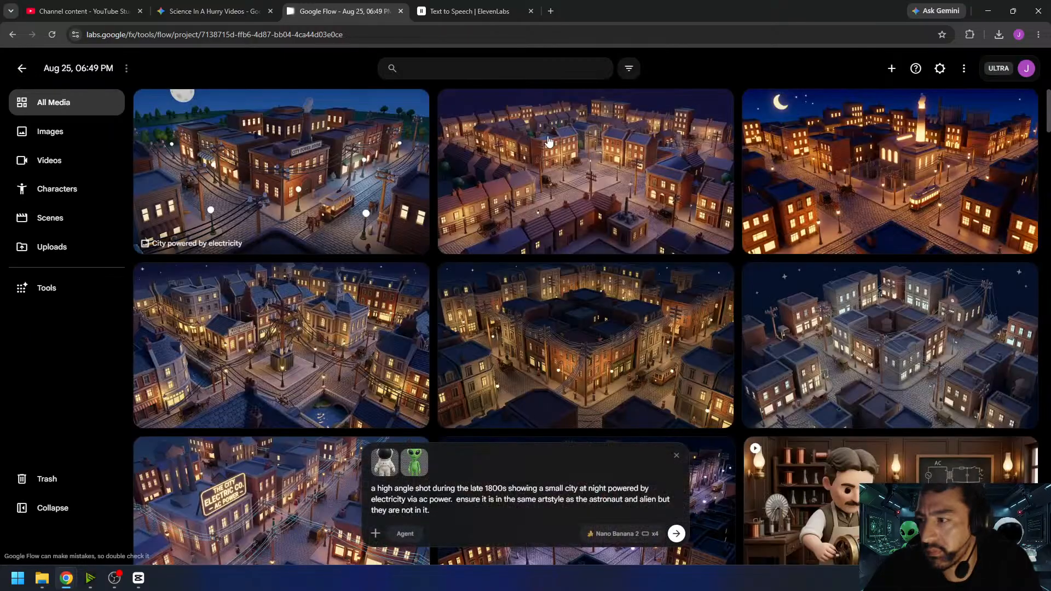
left_click(863, 142)
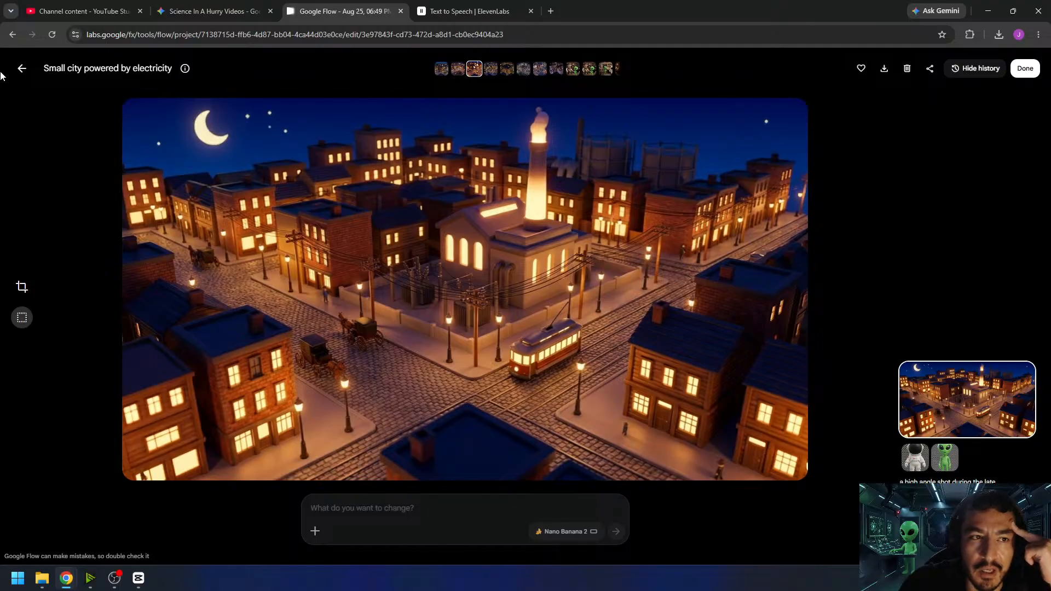
left_click(20, 69)
left_click(239, 322)
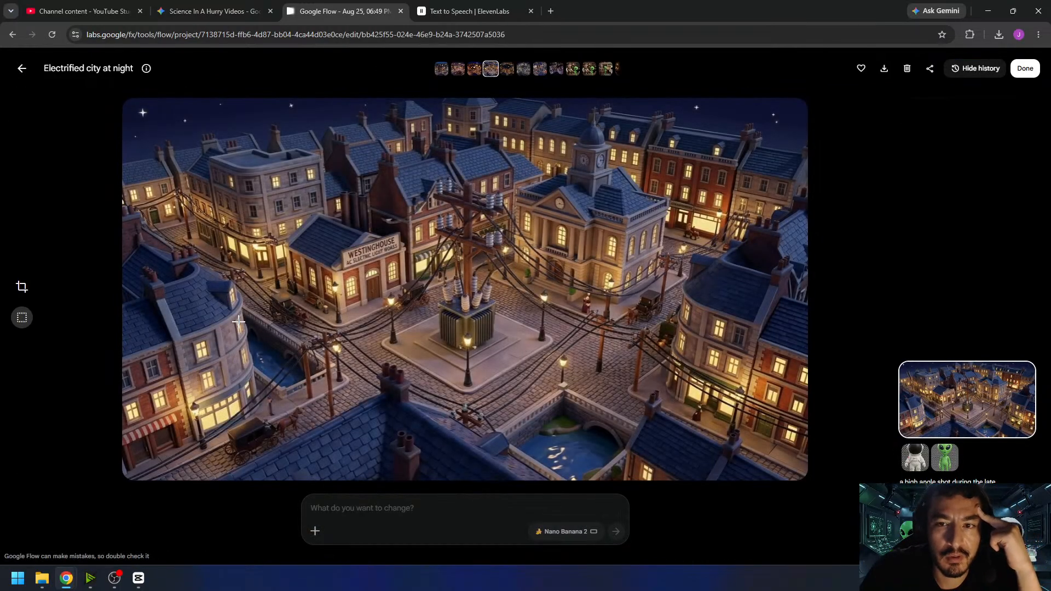
left_click(22, 69)
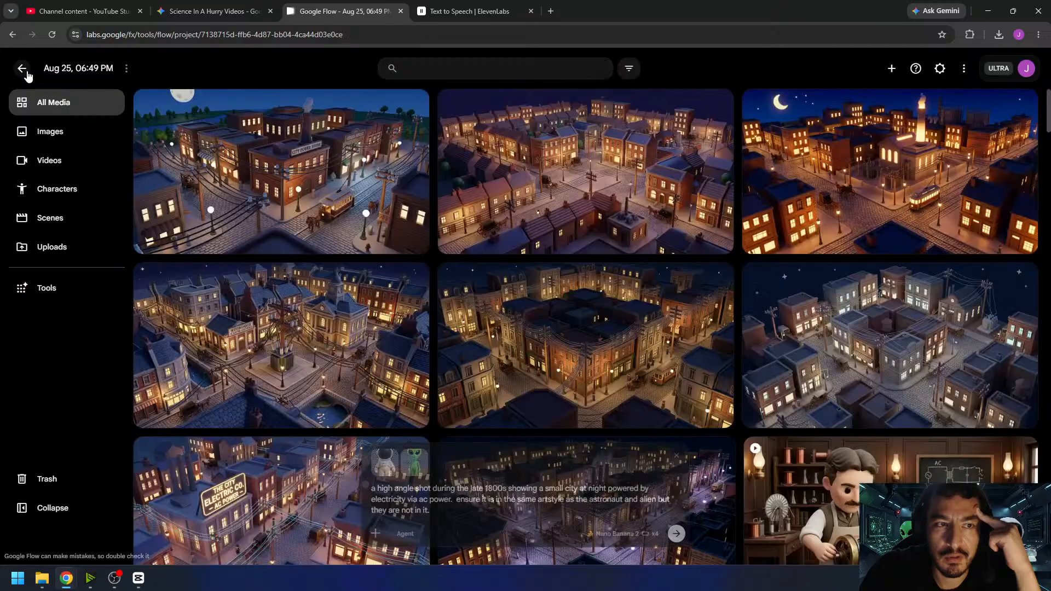
scroll(852, 321, "down", 4)
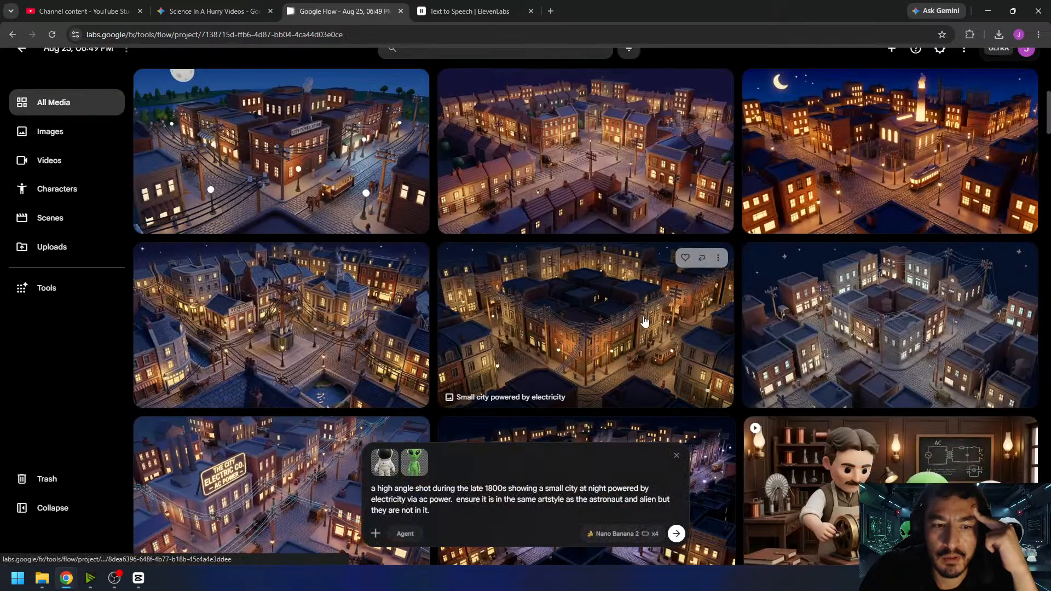
left_click(596, 305)
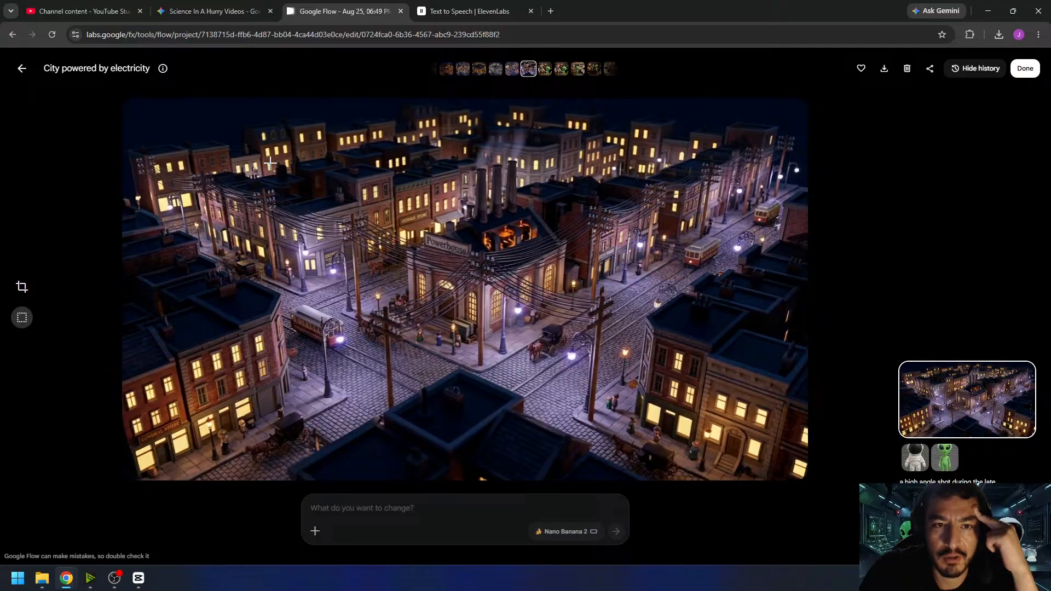
left_click(19, 67)
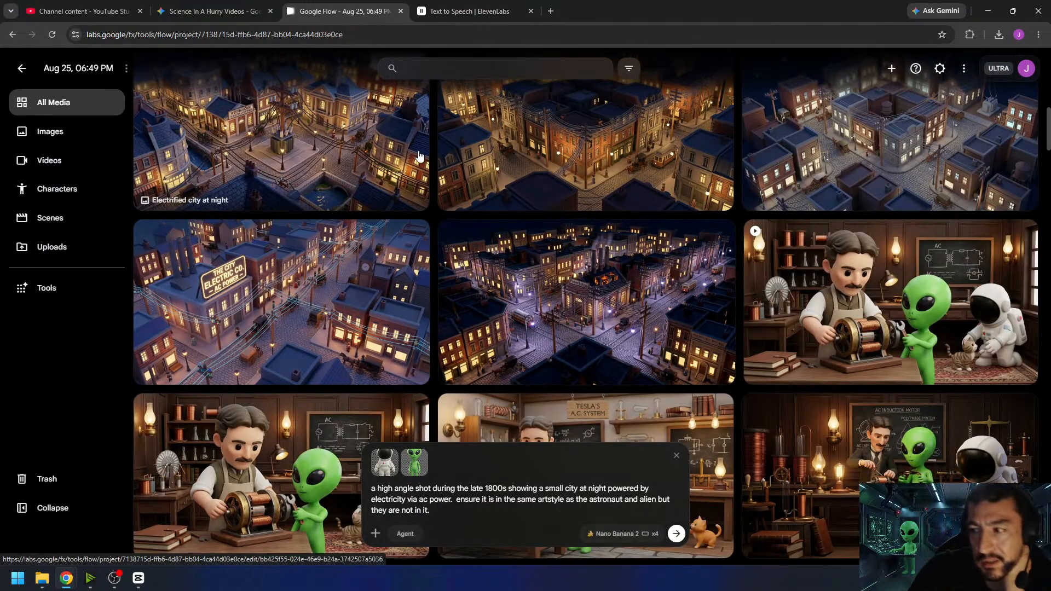
scroll(504, 219, "down", 2)
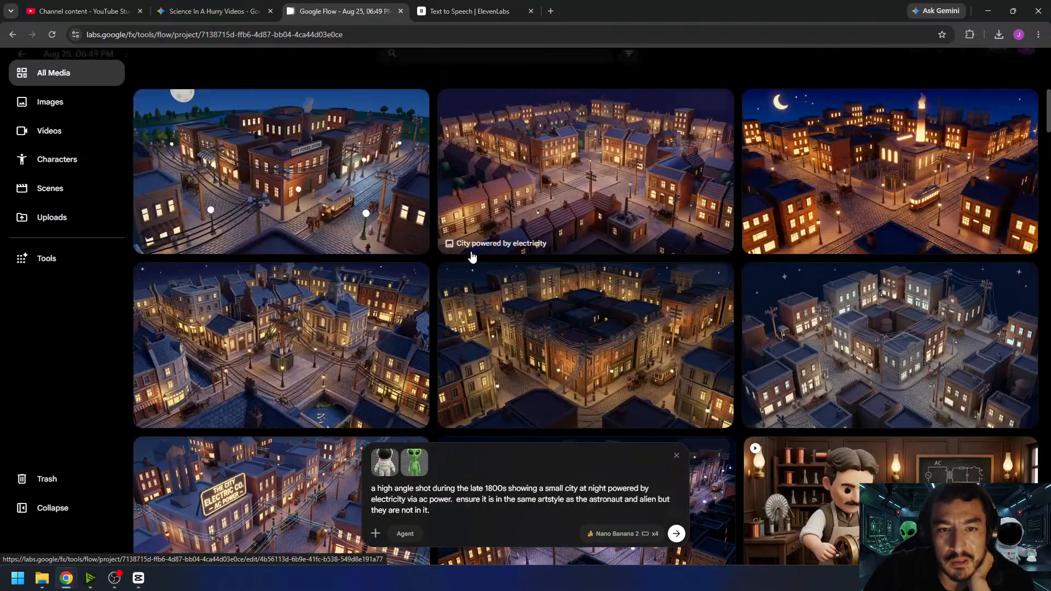
- Set up a single 10s, 16:9 Omni Flash video in Frames mode with the City Power House image as its start frame
left_click(457, 254)
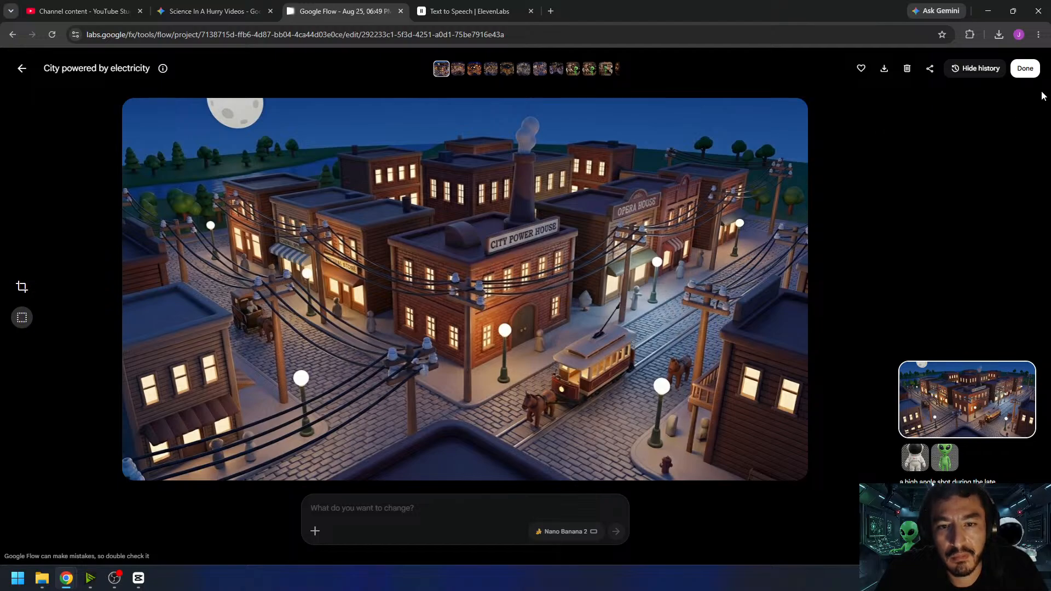
left_click(1025, 68)
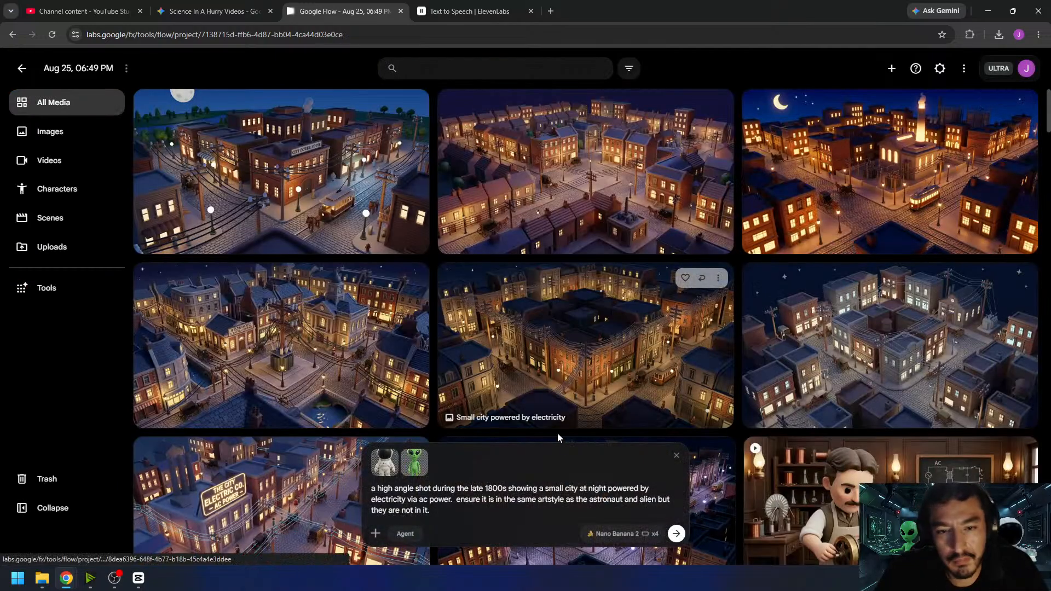
left_click(620, 535)
left_click(637, 395)
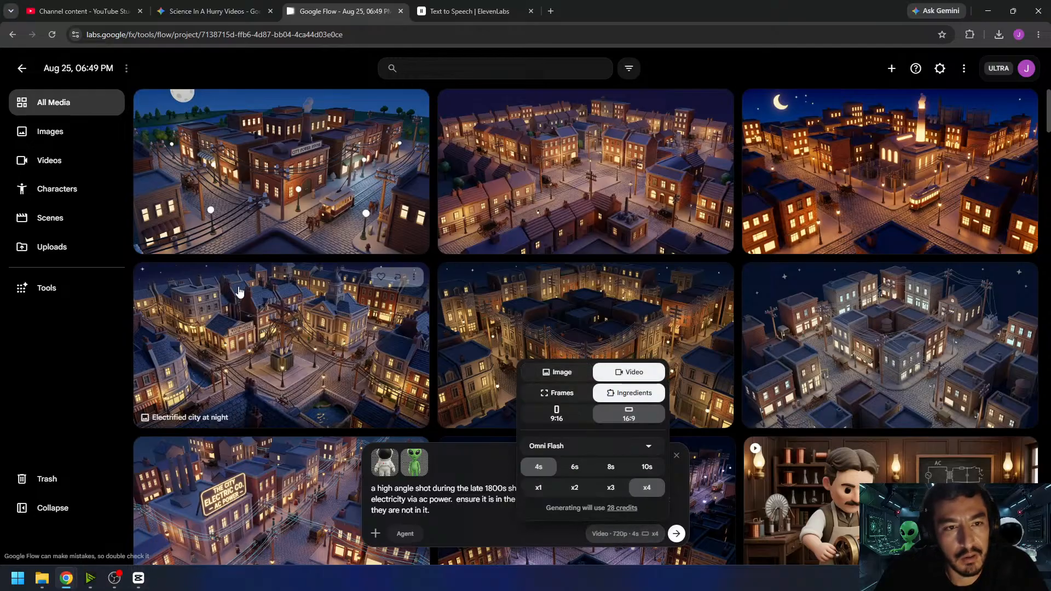
left_click_drag(284, 186, 447, 498)
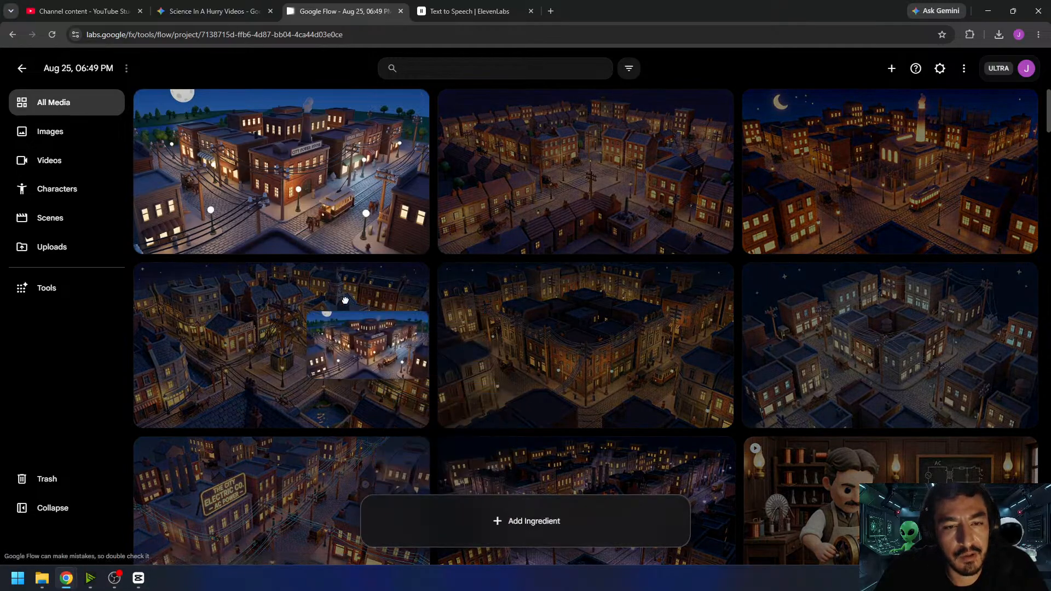
left_click(602, 532)
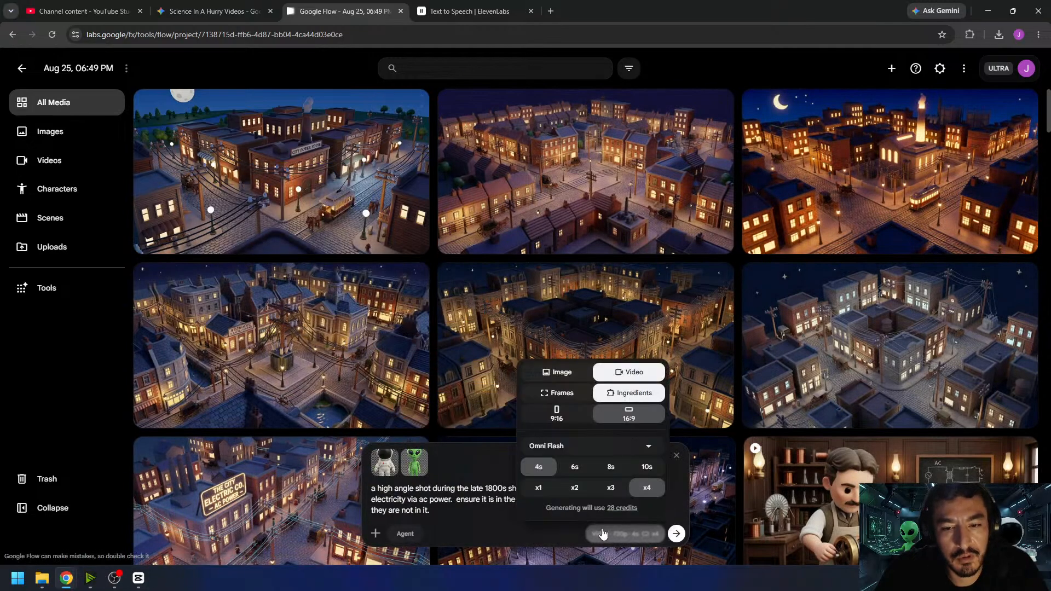
left_click(560, 392)
left_click(646, 467)
left_click(538, 488)
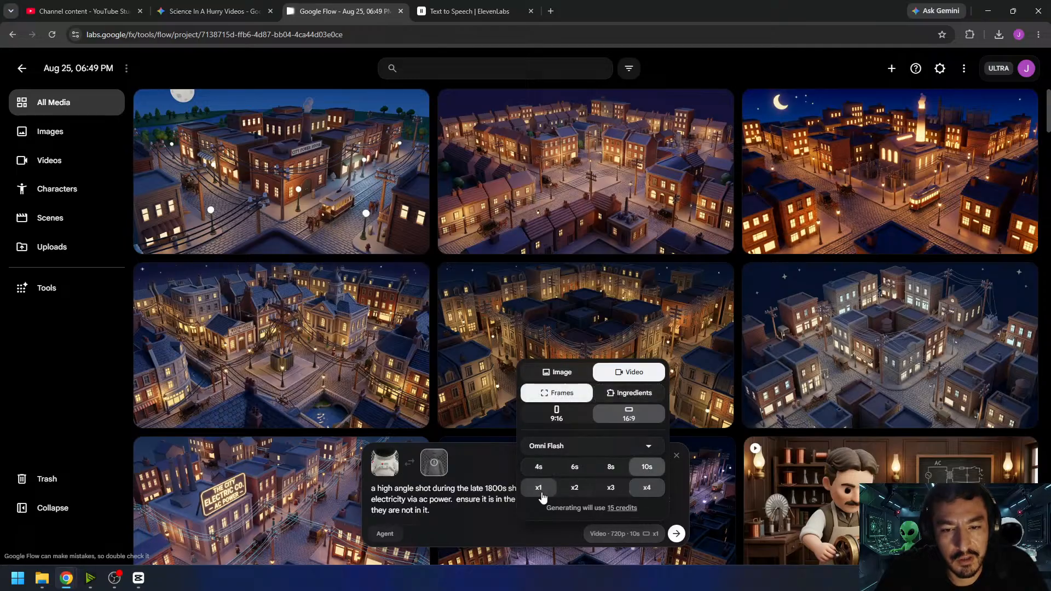
left_click(432, 468)
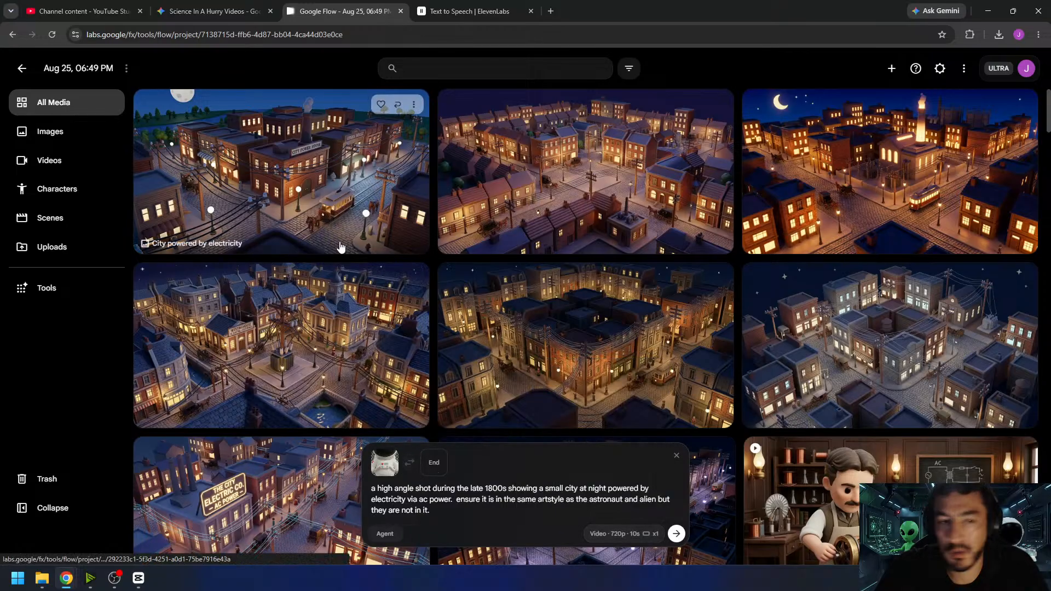
left_click_drag(394, 110, 445, 465)
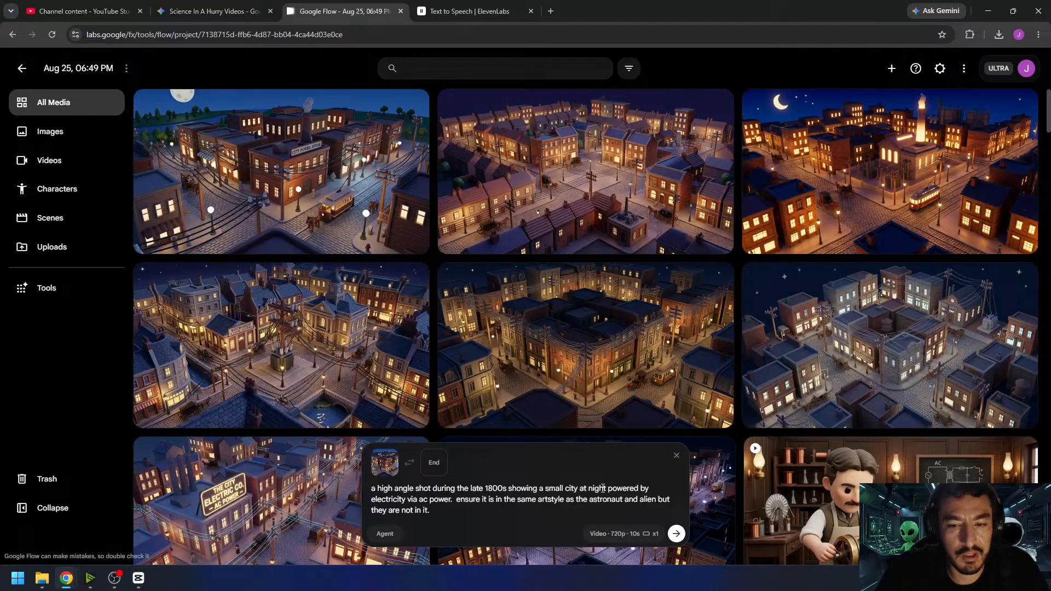
- Replace the prompt's artstyle sentence with "the sound of horse drawn carriage and crickets can be heard. no music. no speech." and generate the video
left_click(458, 502, "shift")
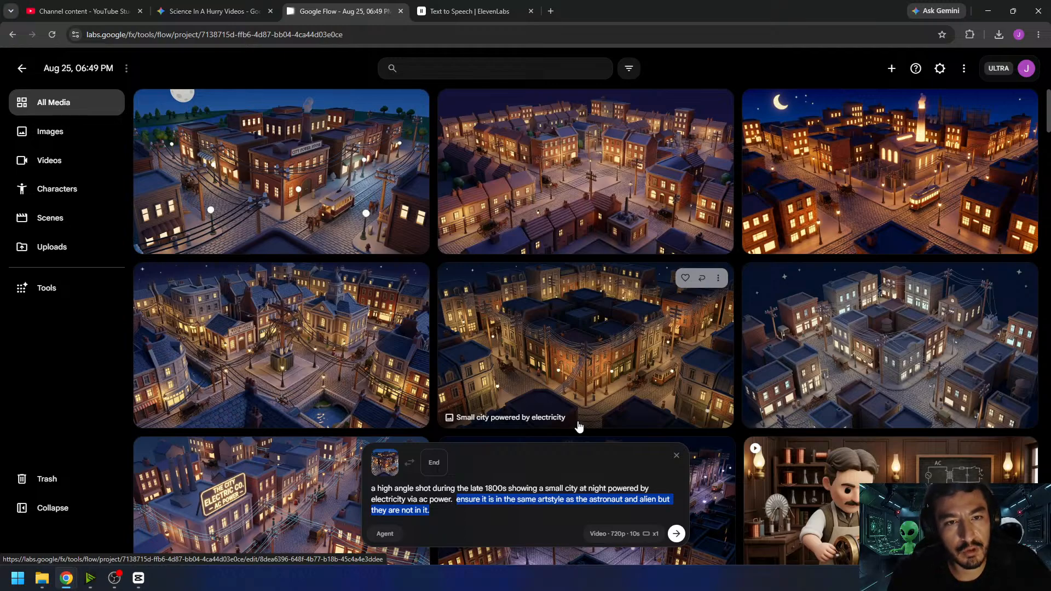
type("th")
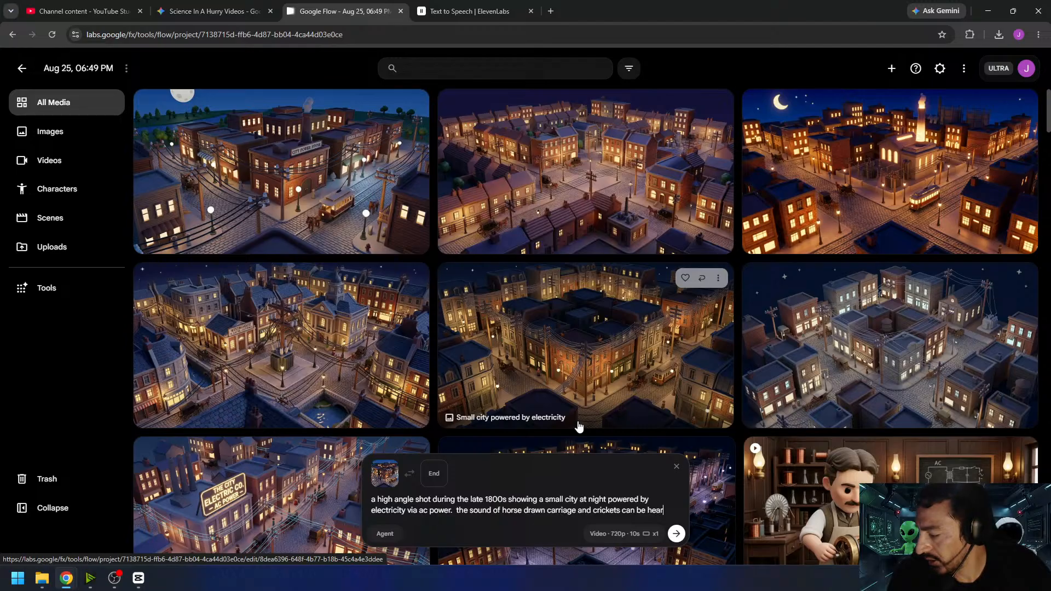
type("no music. no speech.")
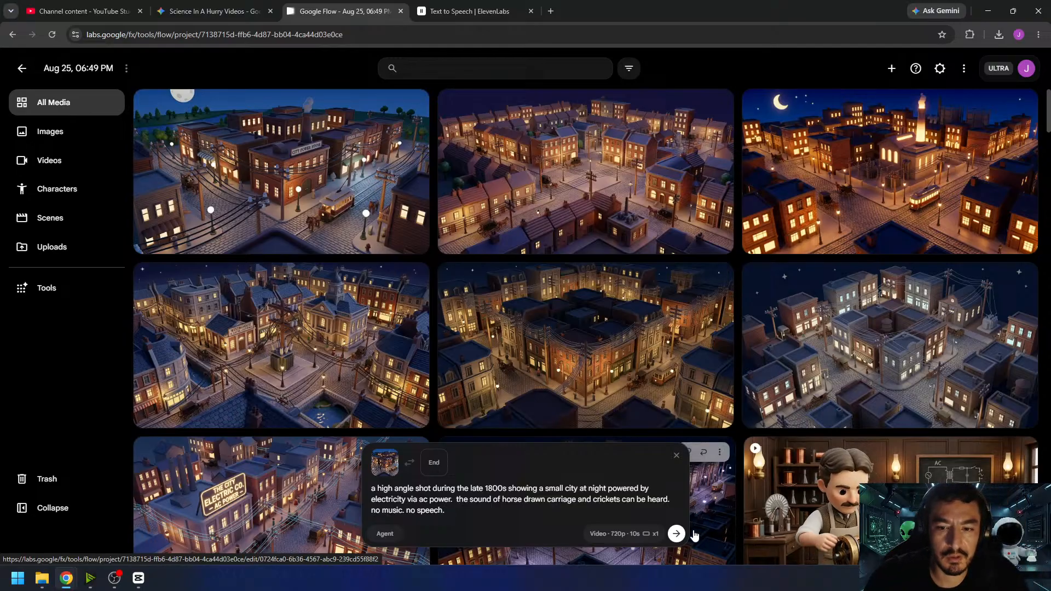
left_click(677, 534)
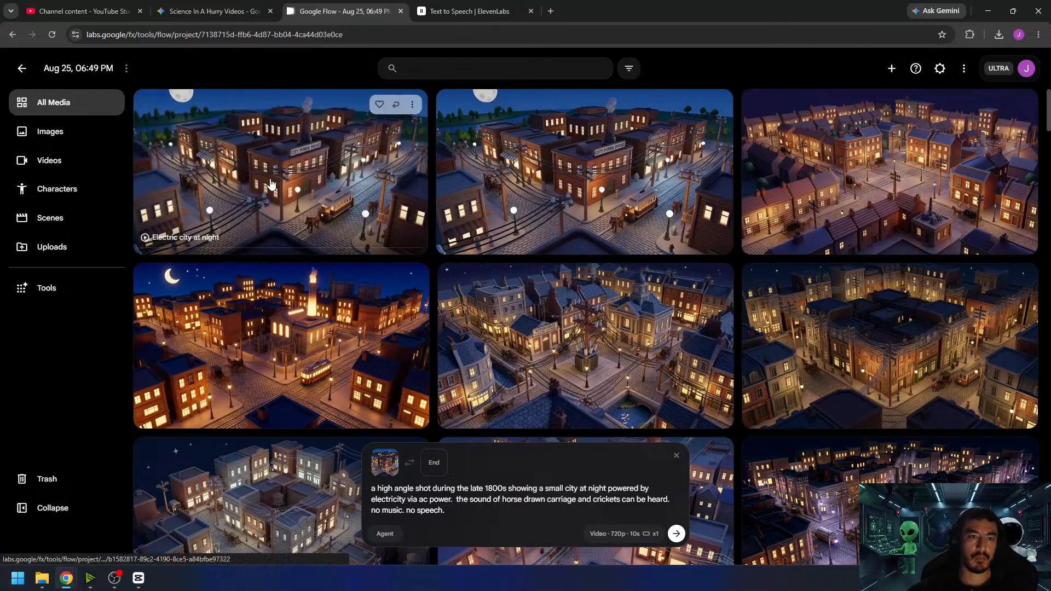
- Review the generated night city clip, add "the camera remains stationary." to the prompt, and generate another video
left_click(271, 185)
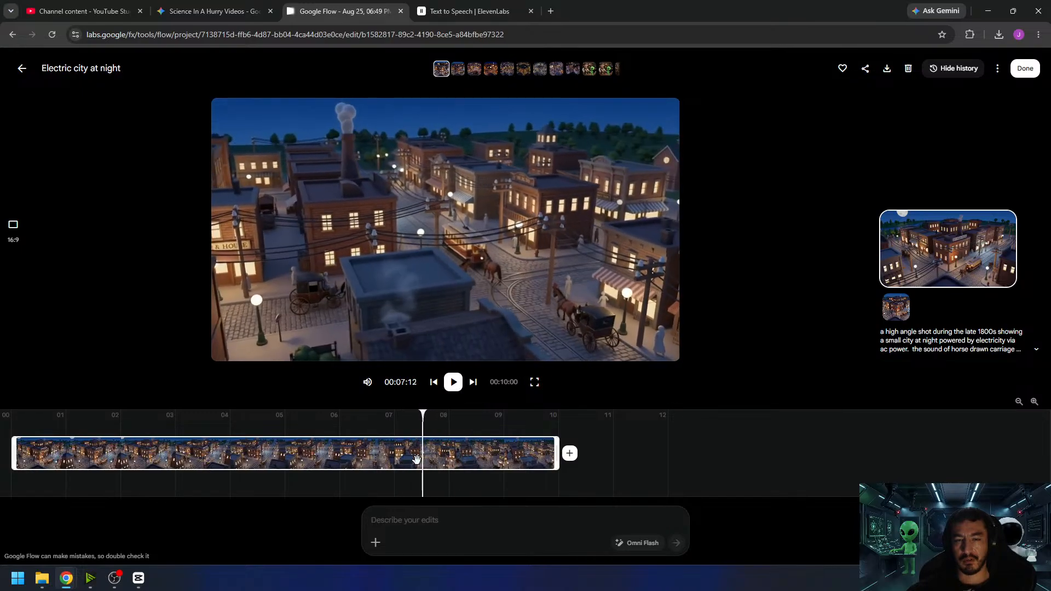
left_click_drag(154, 457, 48, 464)
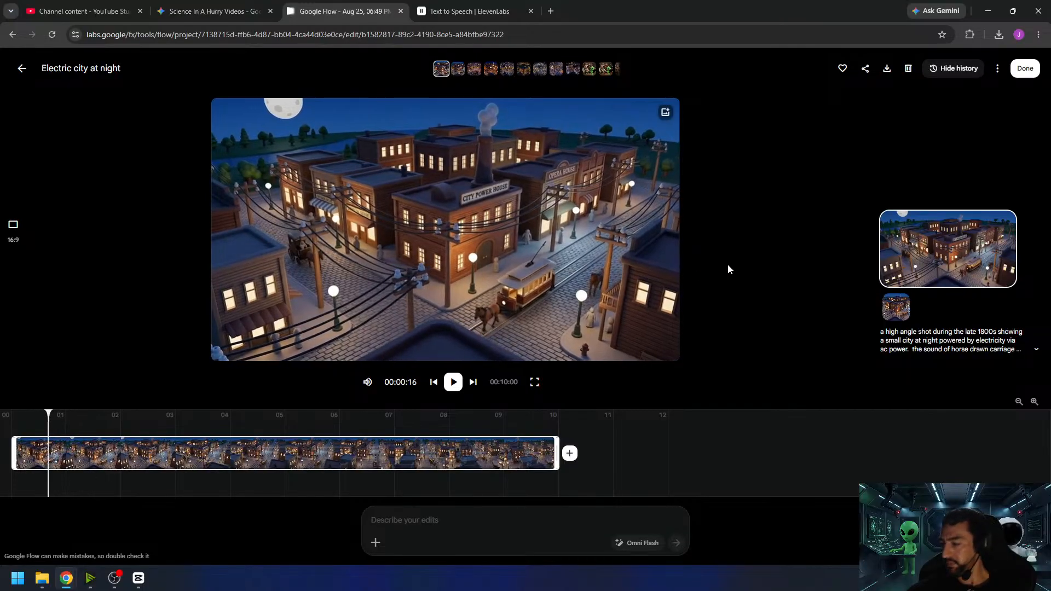
left_click(1024, 68)
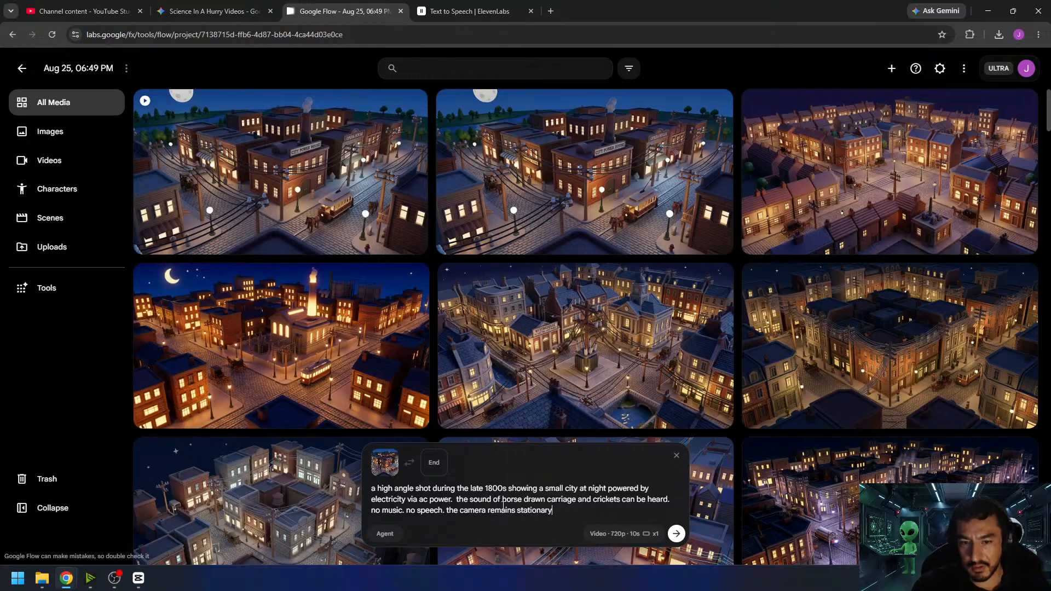
key("Return")
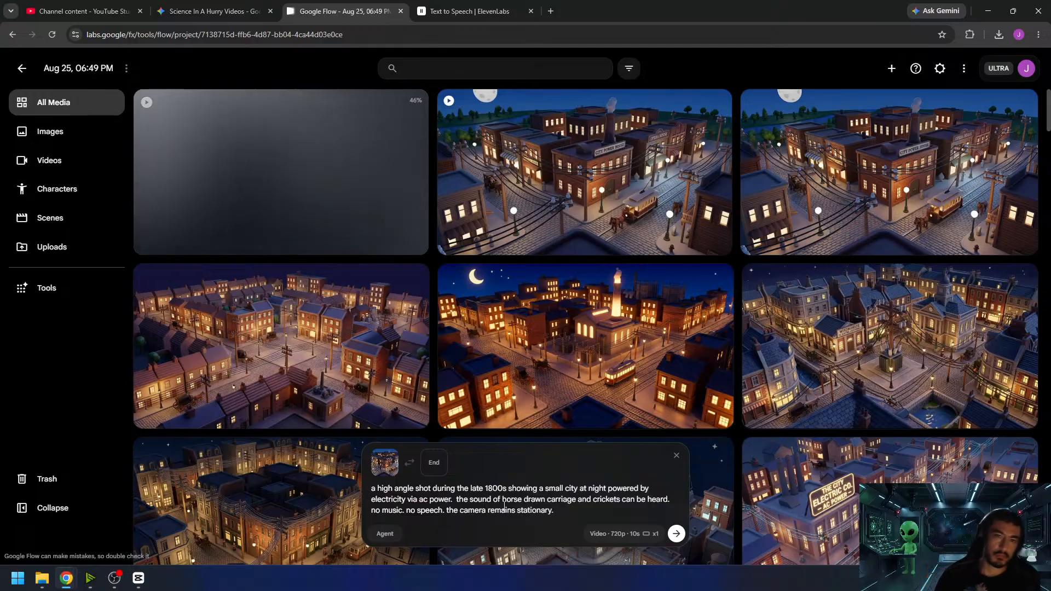
- Review the stationary-camera clip and edit the City Power House source image with the instruction "remove the monorail"
mouse_move(629, 117)
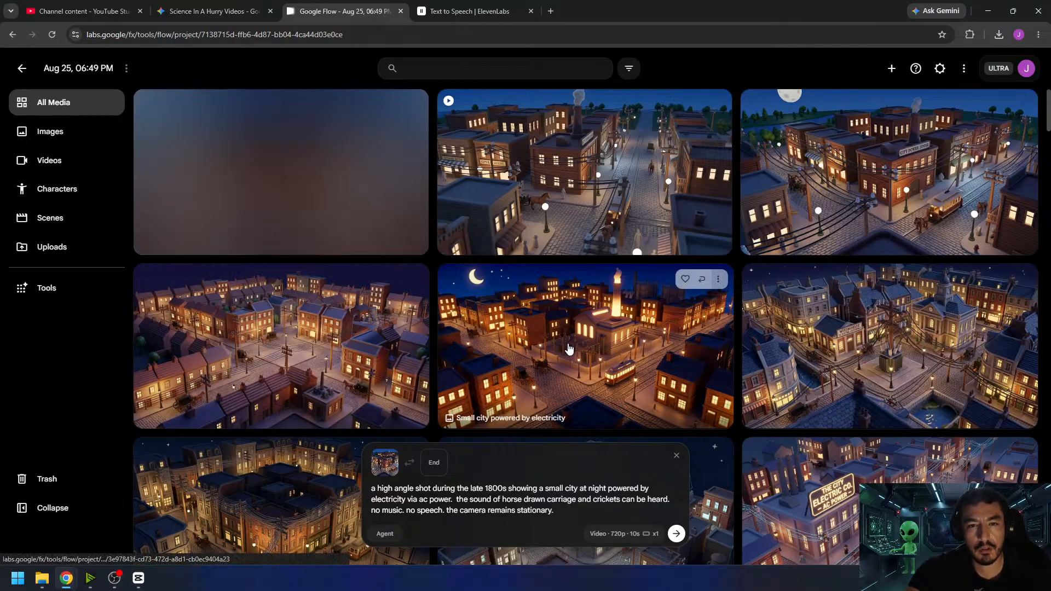
left_click(397, 199)
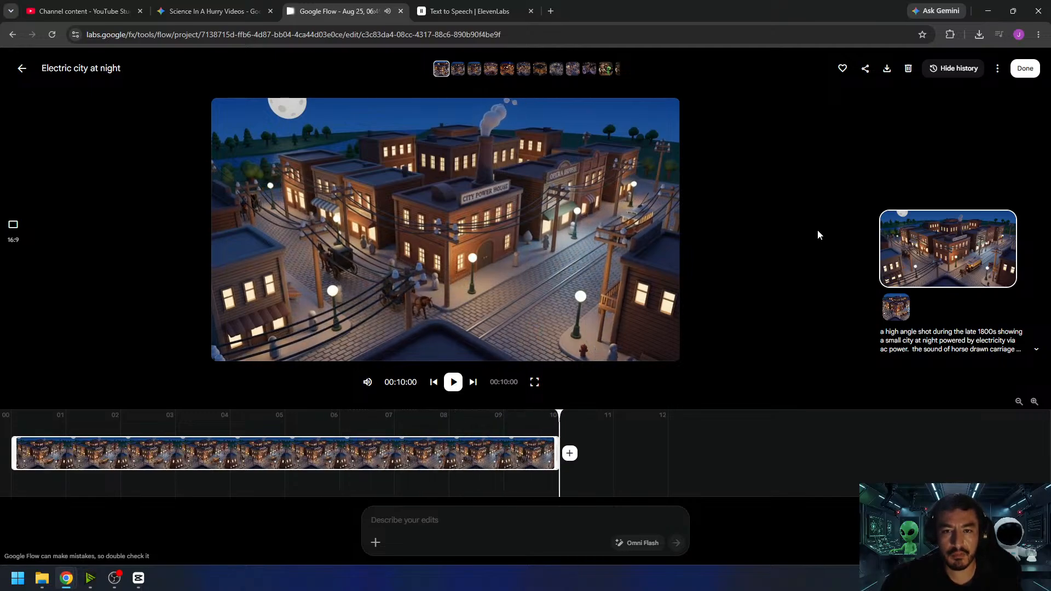
left_click(1023, 69)
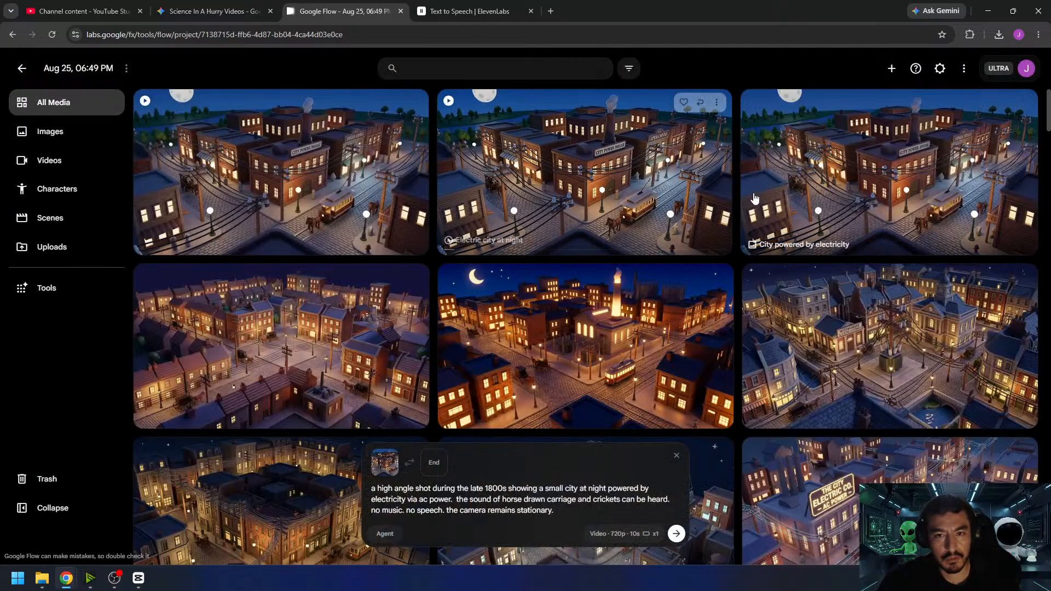
left_click(915, 189)
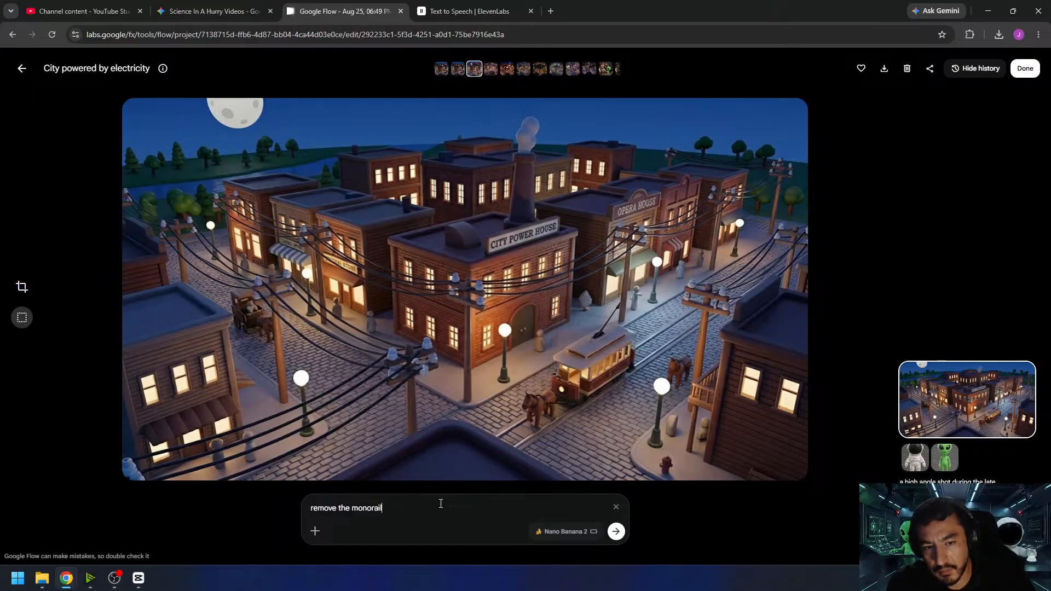
key("Return")
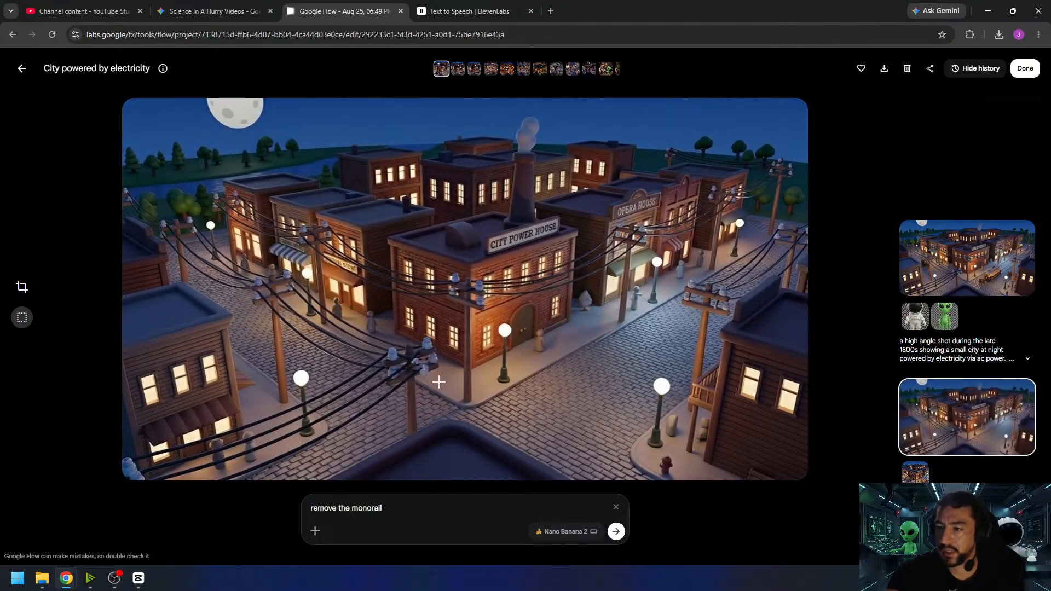
- Compare the original and edited city images, keep the version without the monorail, and generate a video with it as the start frame
left_click(959, 271)
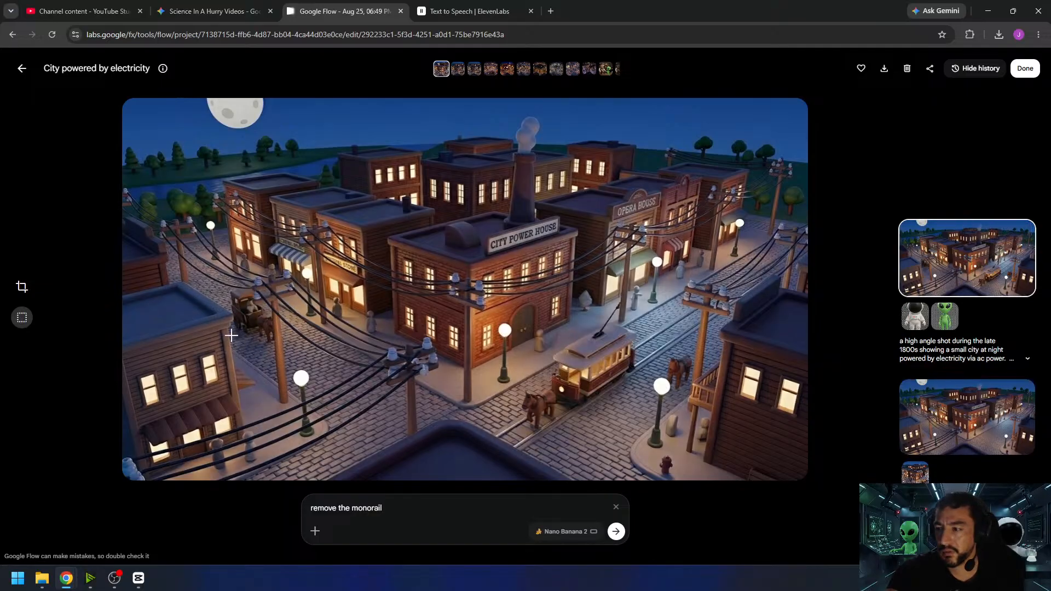
mouse_move(966, 415)
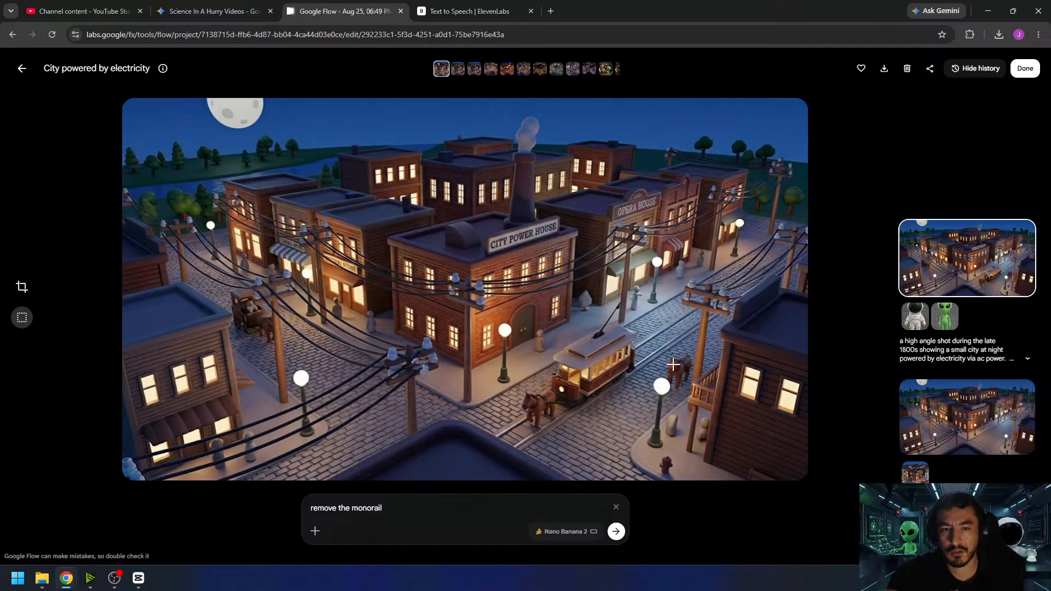
mouse_move(964, 268)
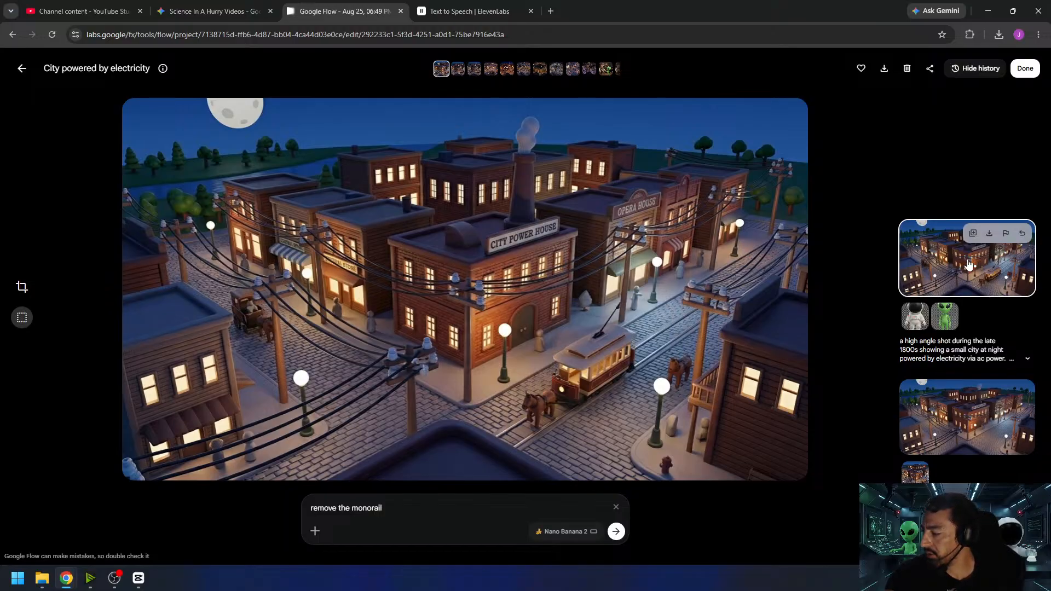
left_click(985, 409)
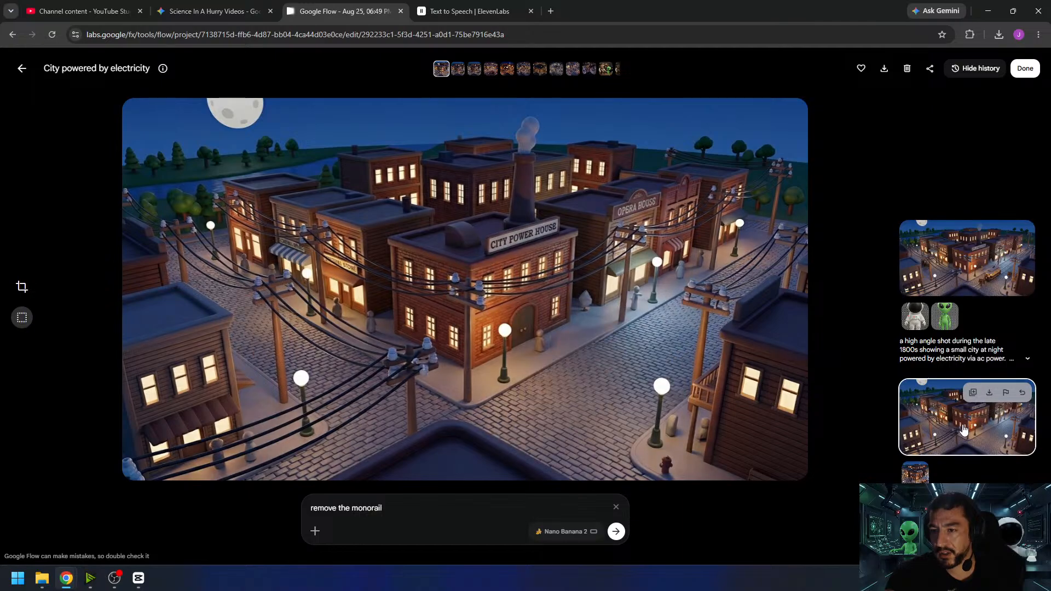
left_click(1021, 81)
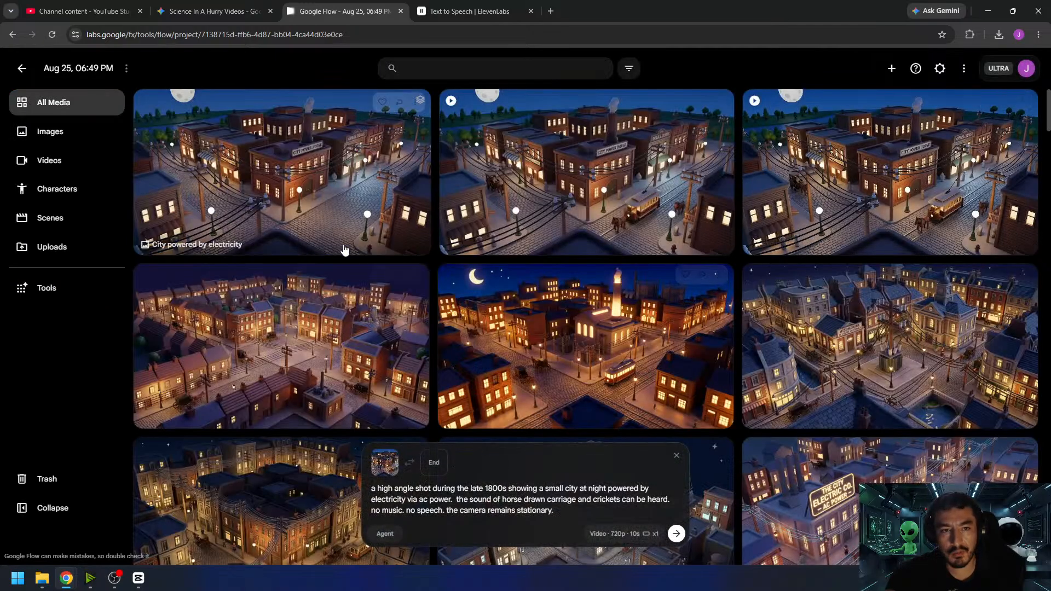
left_click_drag(276, 189, 449, 517)
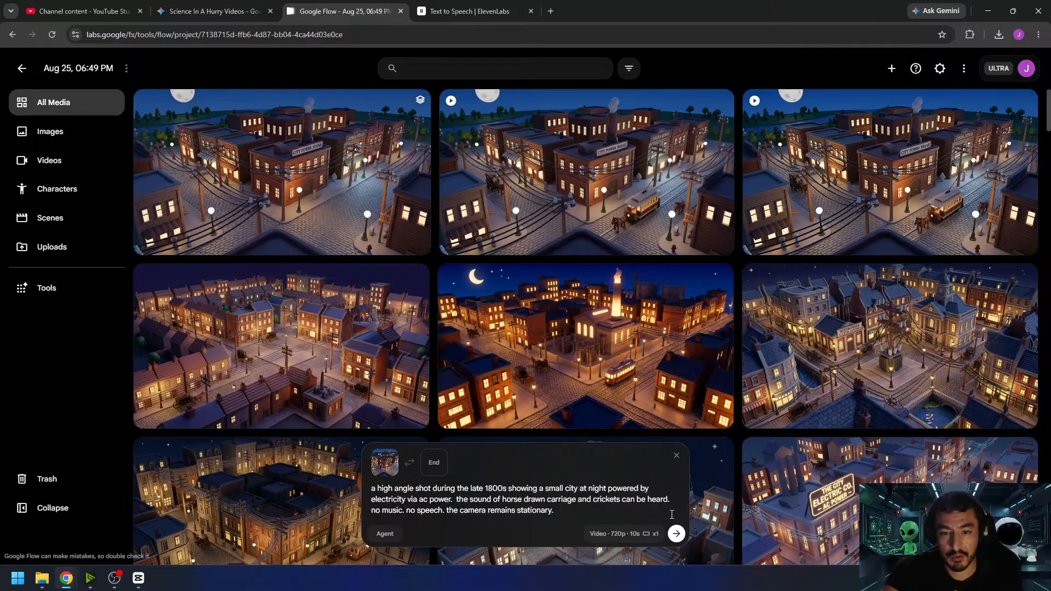
left_click(677, 537)
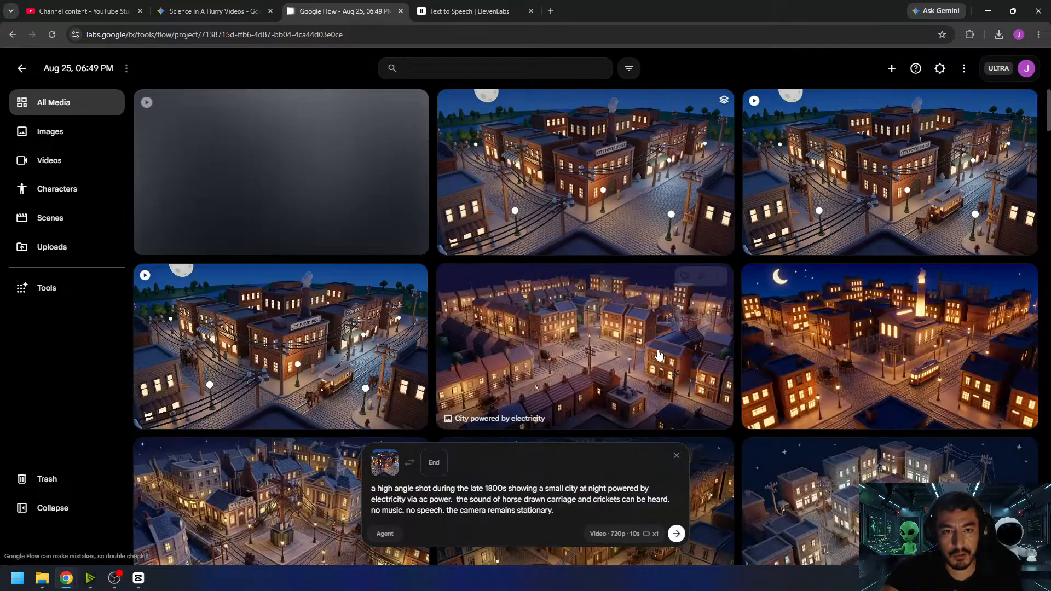
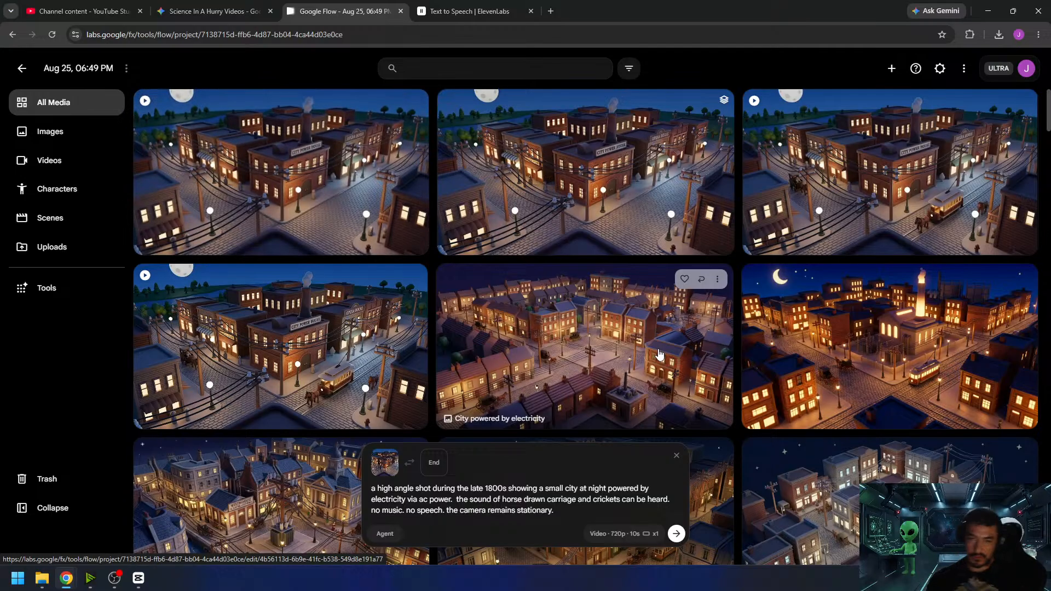
- Replay the newest City Power House clip from its start and check the edited source image without the monorail
left_click(660, 354)
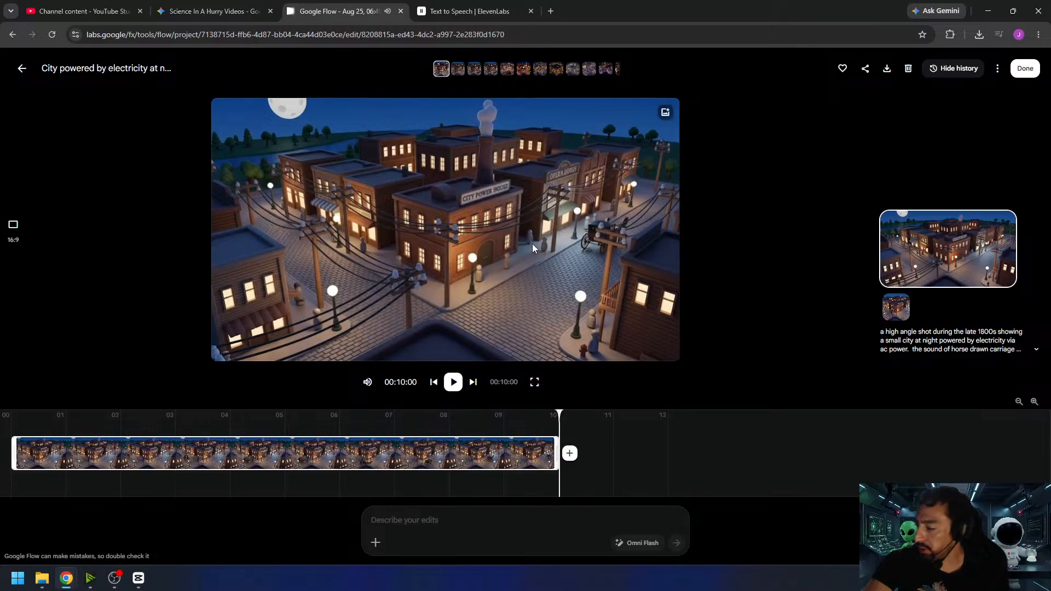
left_click(452, 383)
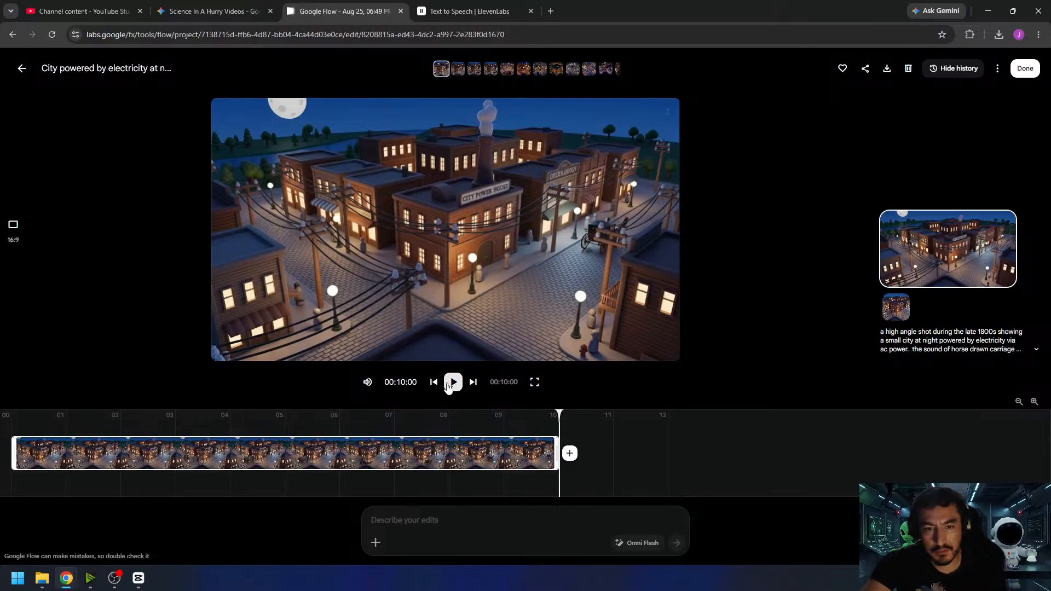
left_click(15, 466)
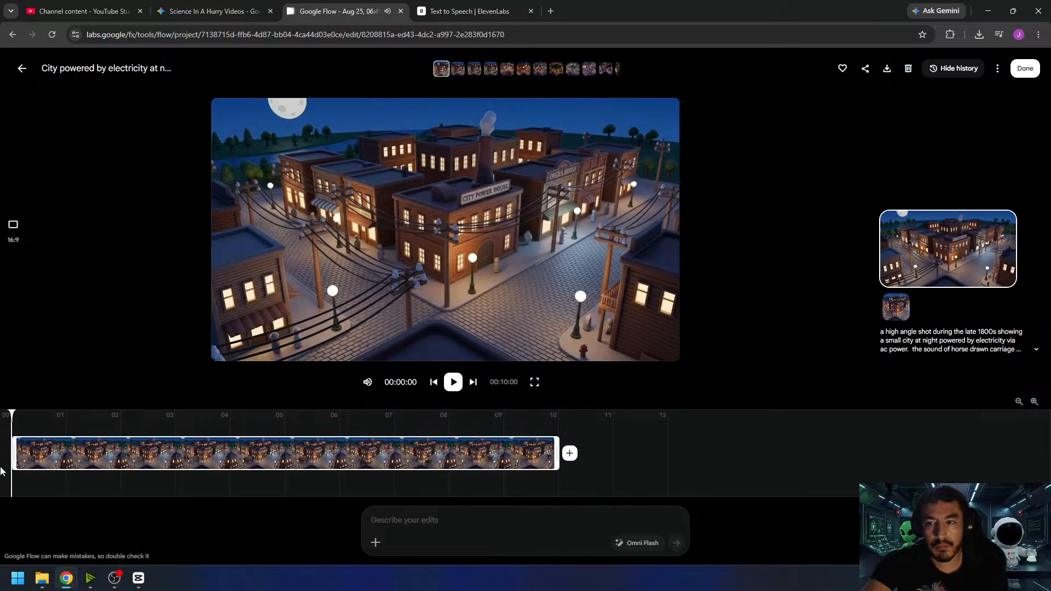
key("space")
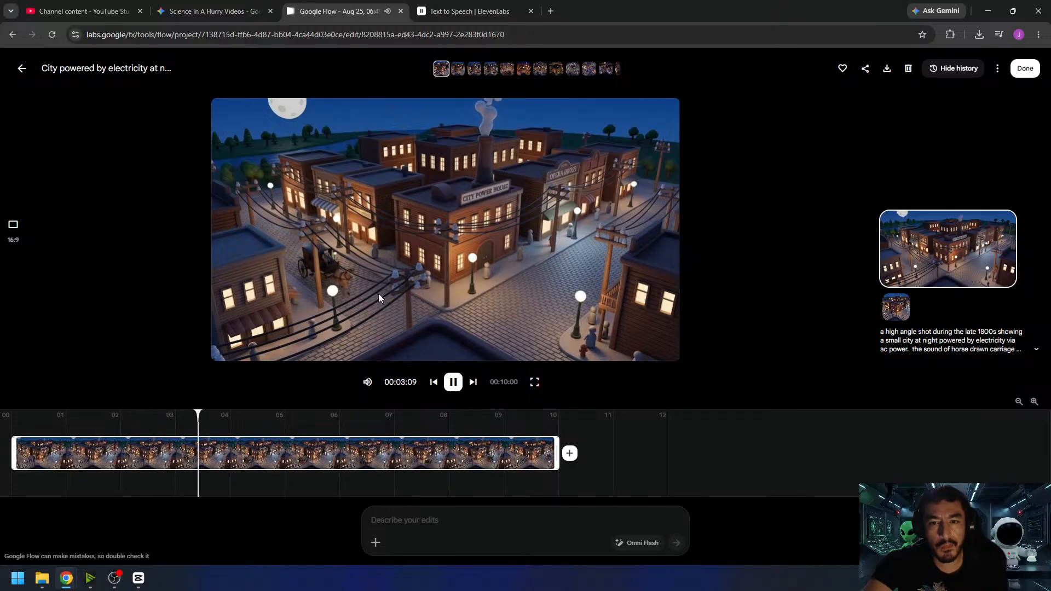
left_click(1026, 68)
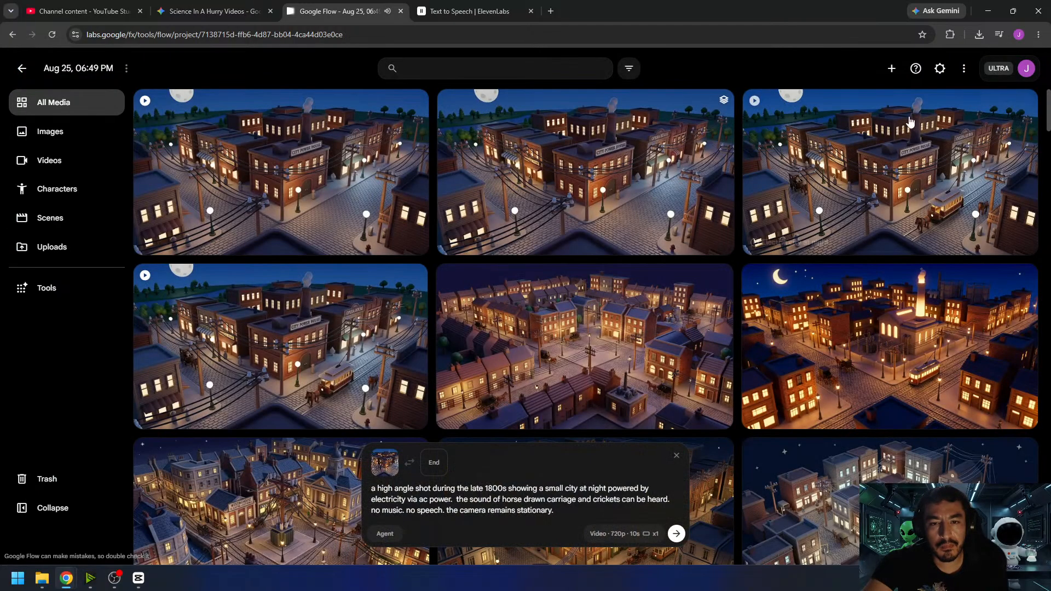
left_click(577, 199)
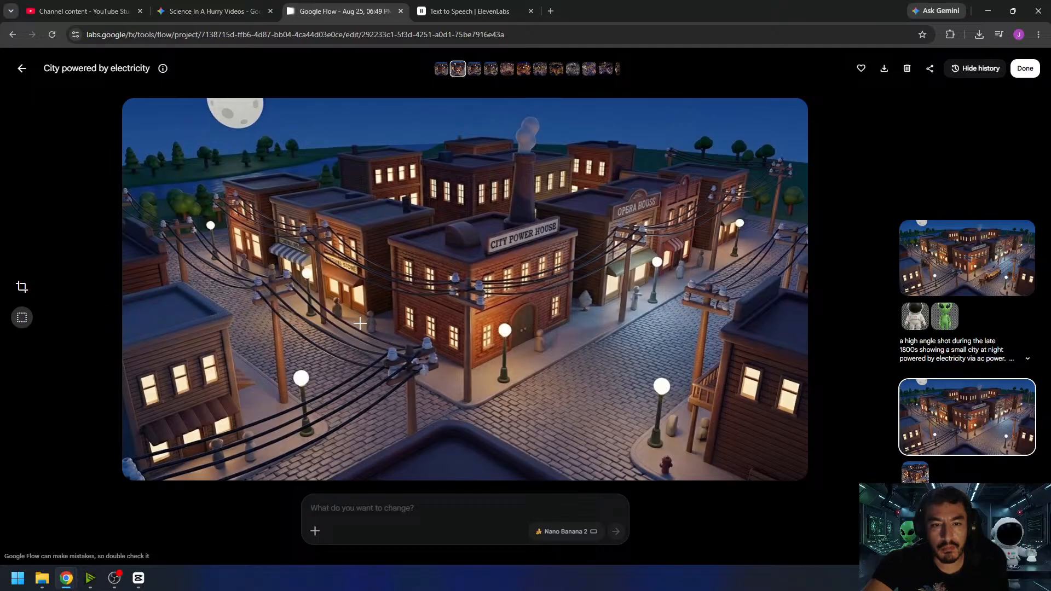
left_click(22, 68)
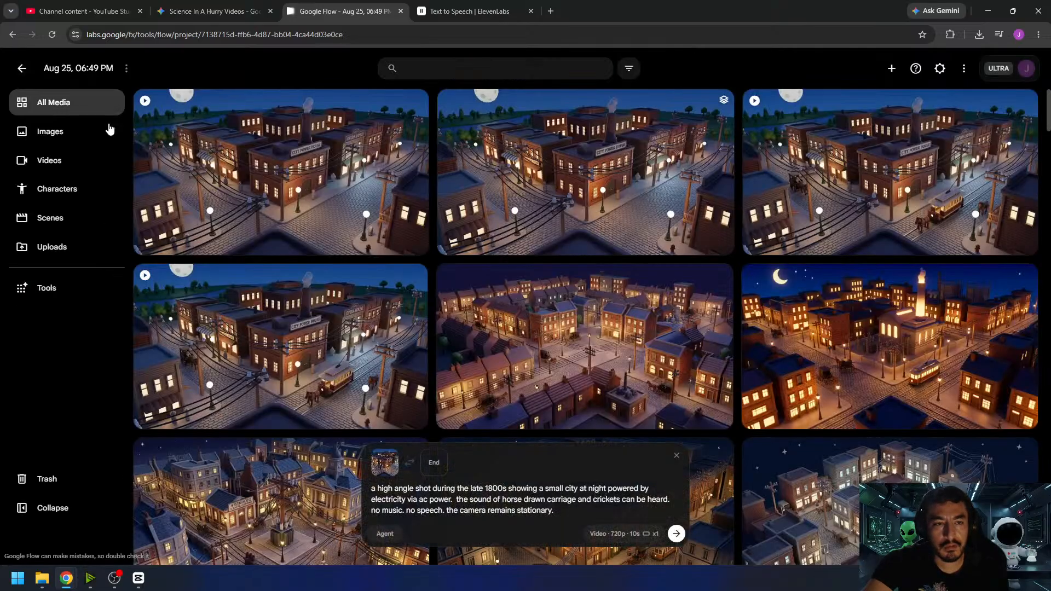
- Download the newest City Power House night video and return to the project's media
left_click(257, 170)
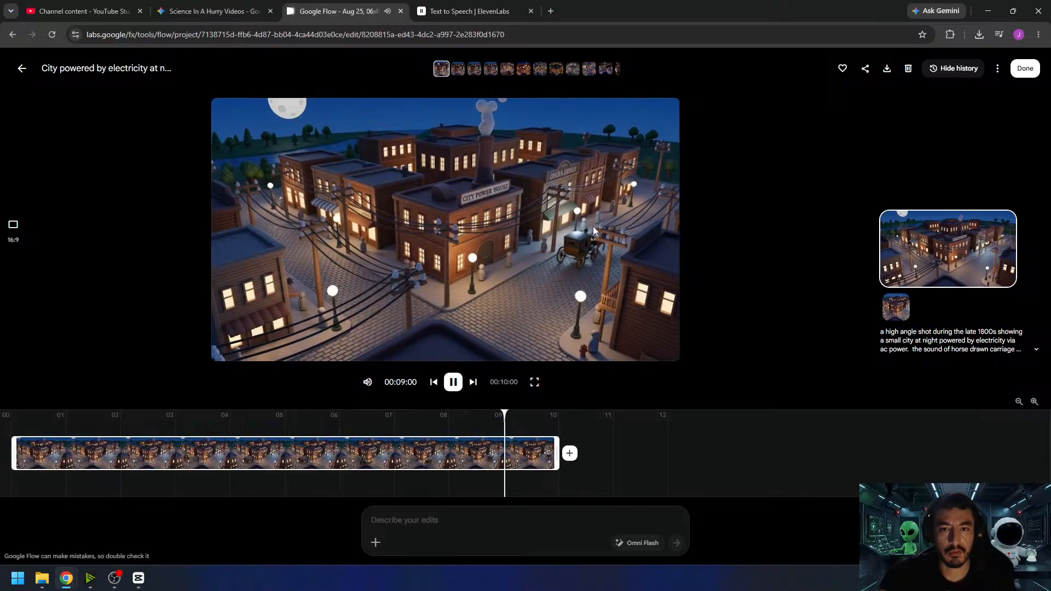
left_click(885, 71)
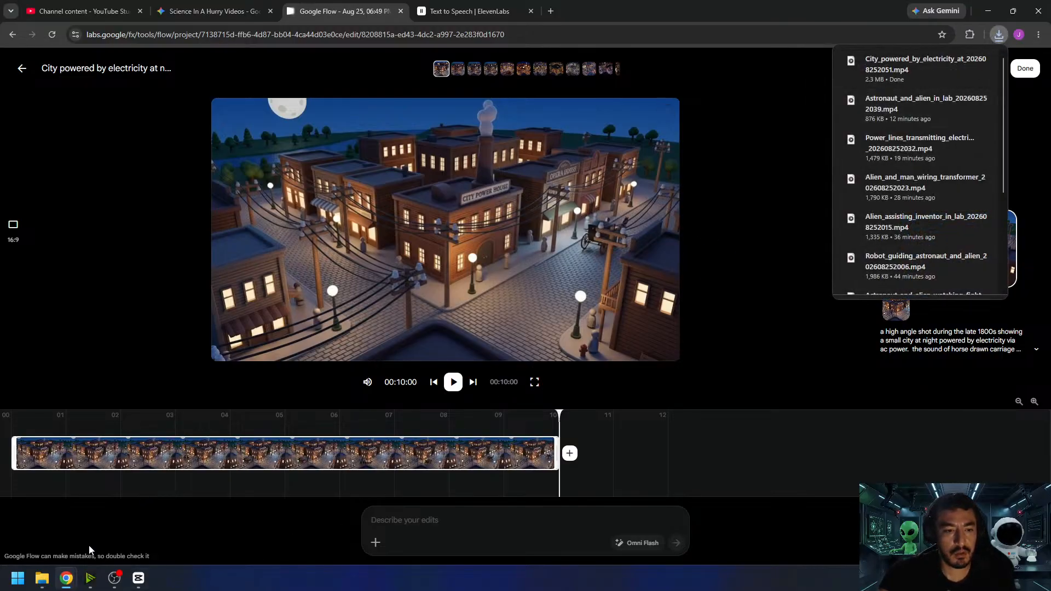
left_click(1025, 68)
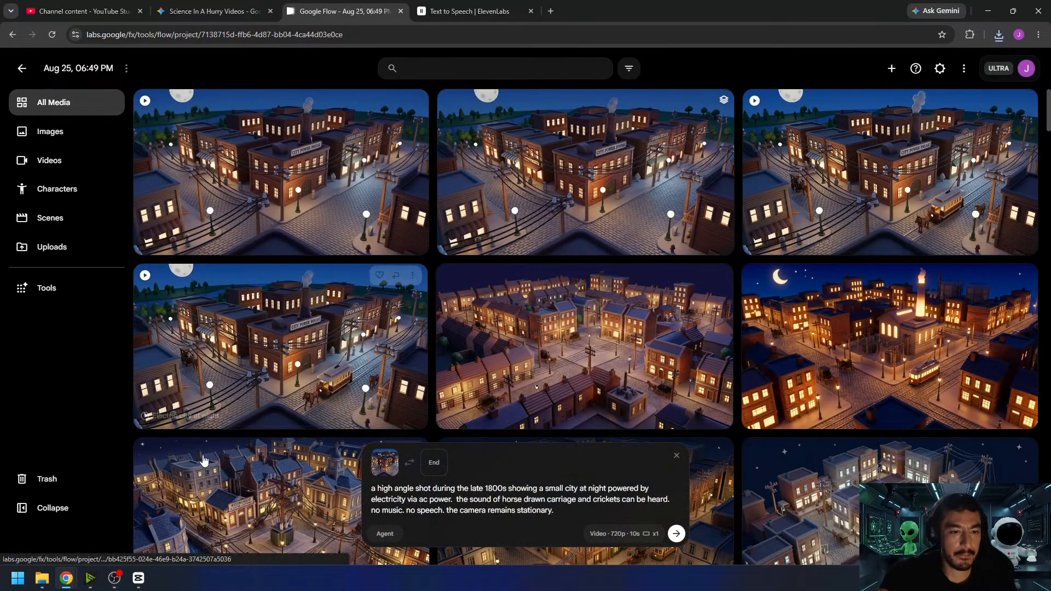
- Import the downloaded city clip into the CapCut project and place it directly after the last clip on the video track
left_click(140, 577)
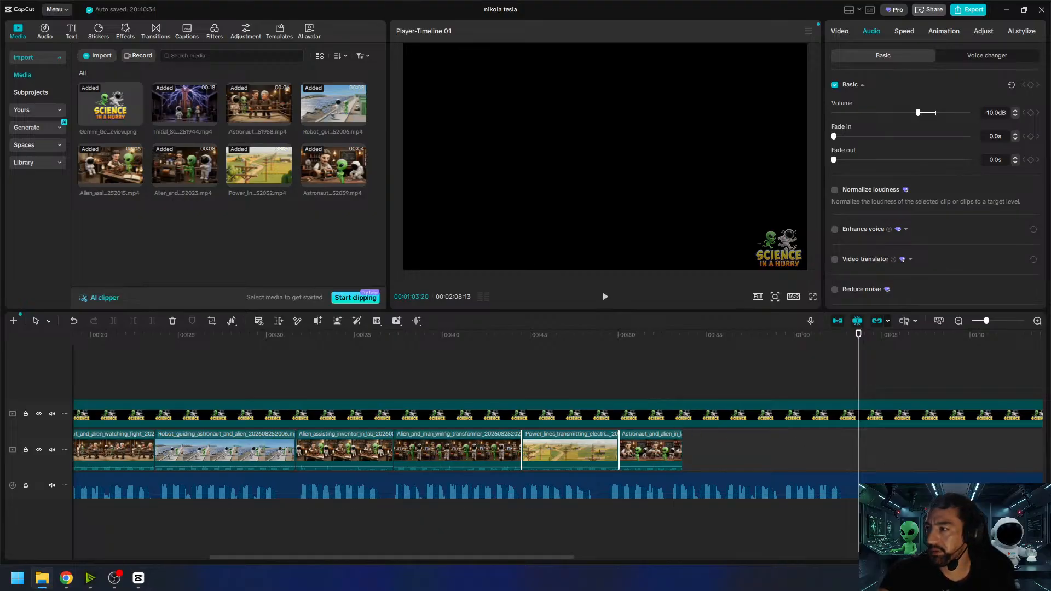
left_click_drag(827, 353, 334, 264)
left_click_drag(112, 233, 688, 442)
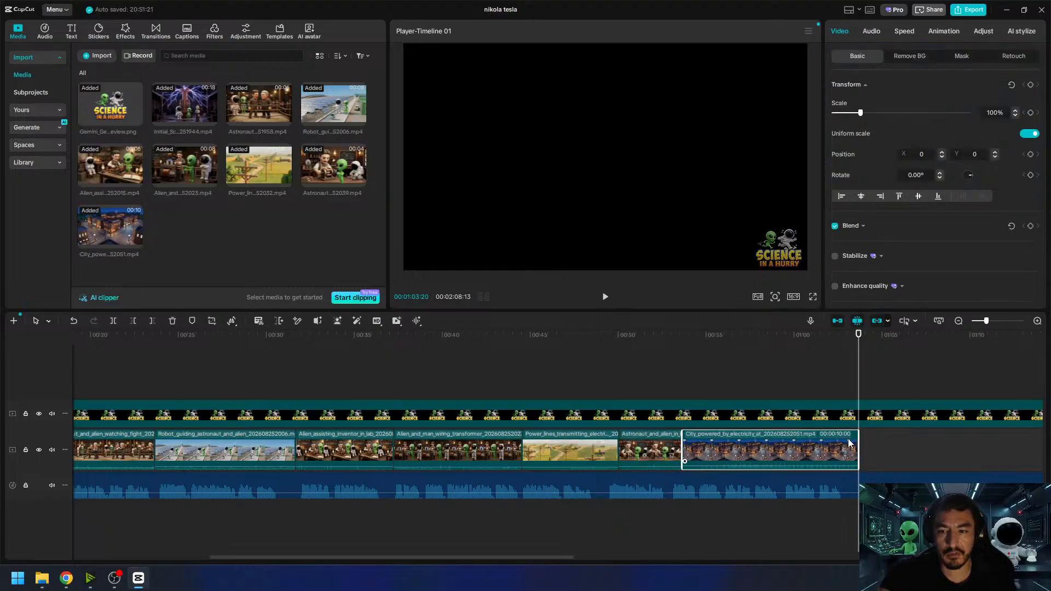
- Set the city clip's audio volume to -10 dB
left_click(871, 31)
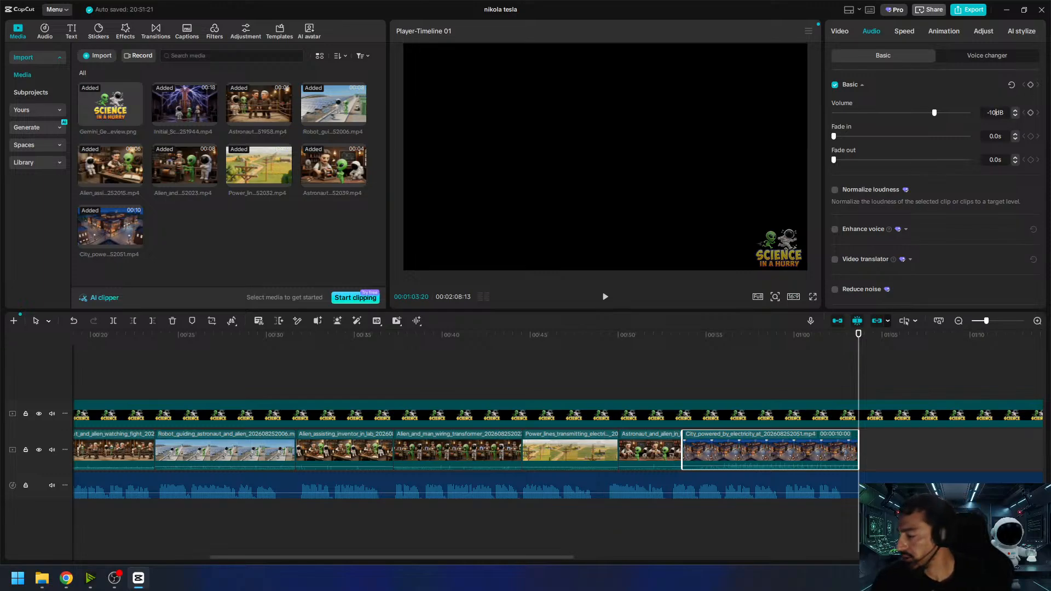
type("-10")
key("Return")
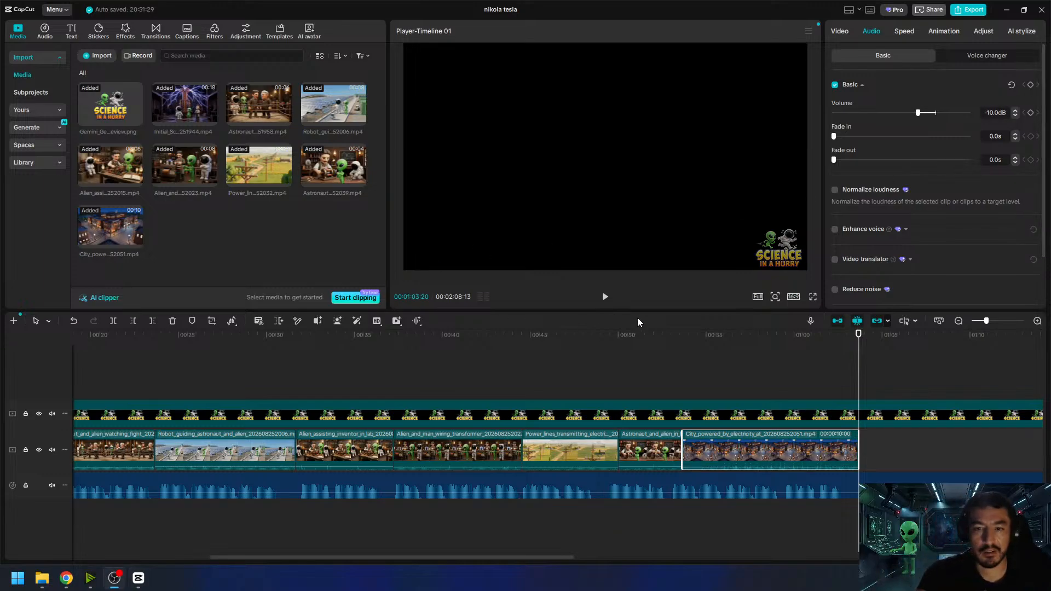
- Play the timeline through the city clip and listen to the narration after it to find the next scene's length
left_click(670, 334)
left_click(605, 297)
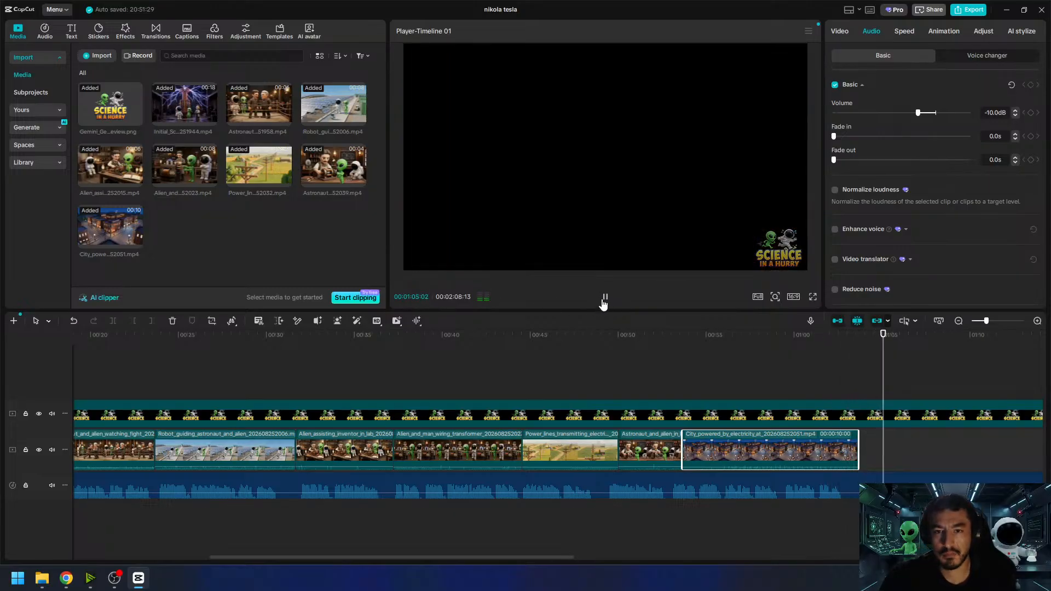
left_click_drag(533, 557, 645, 553)
left_click_drag(567, 336, 561, 340)
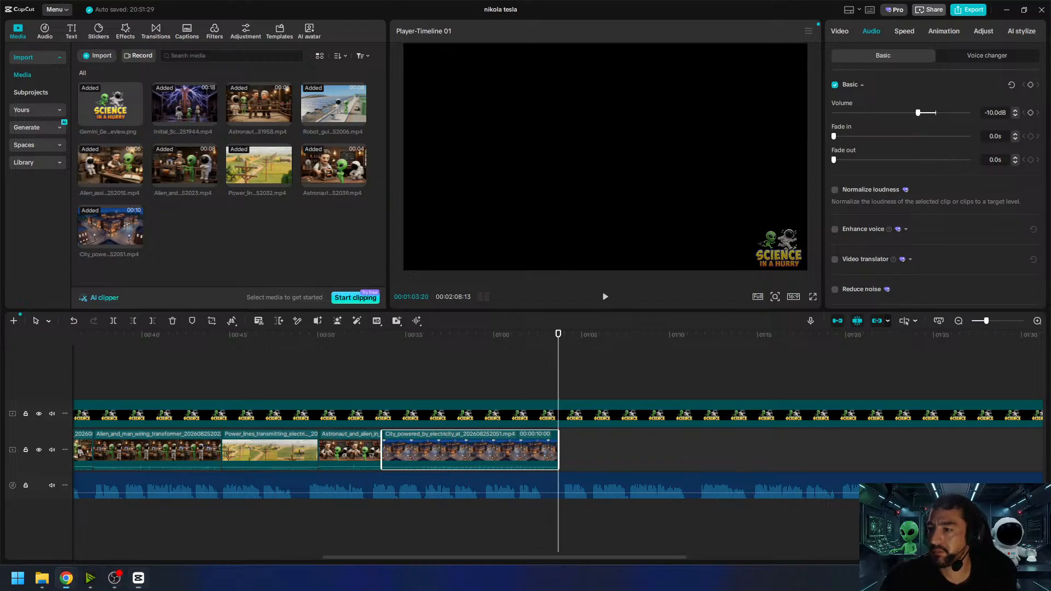
left_click(604, 298)
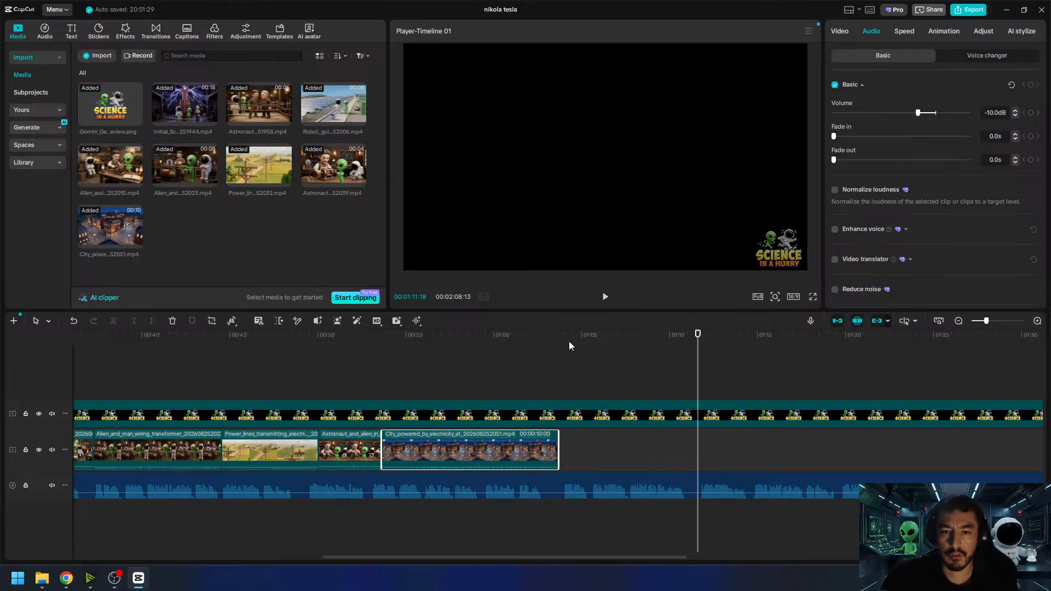
left_click_drag(571, 345, 681, 367)
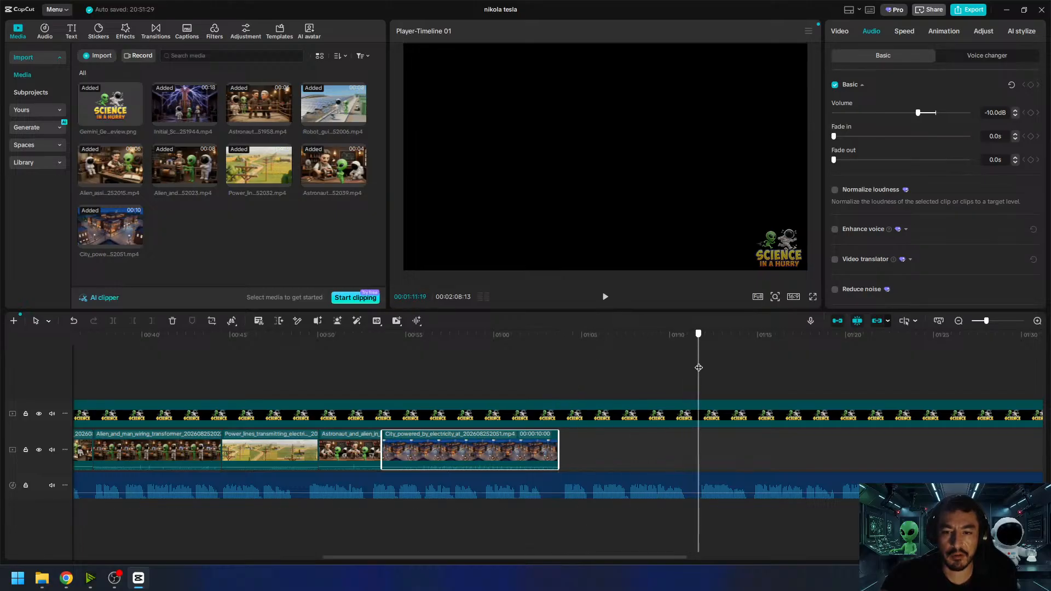
- Switch to Google Flow and reuse the prompt and character references of the Tesla lab image with the AC induction motor
left_click(1006, 10)
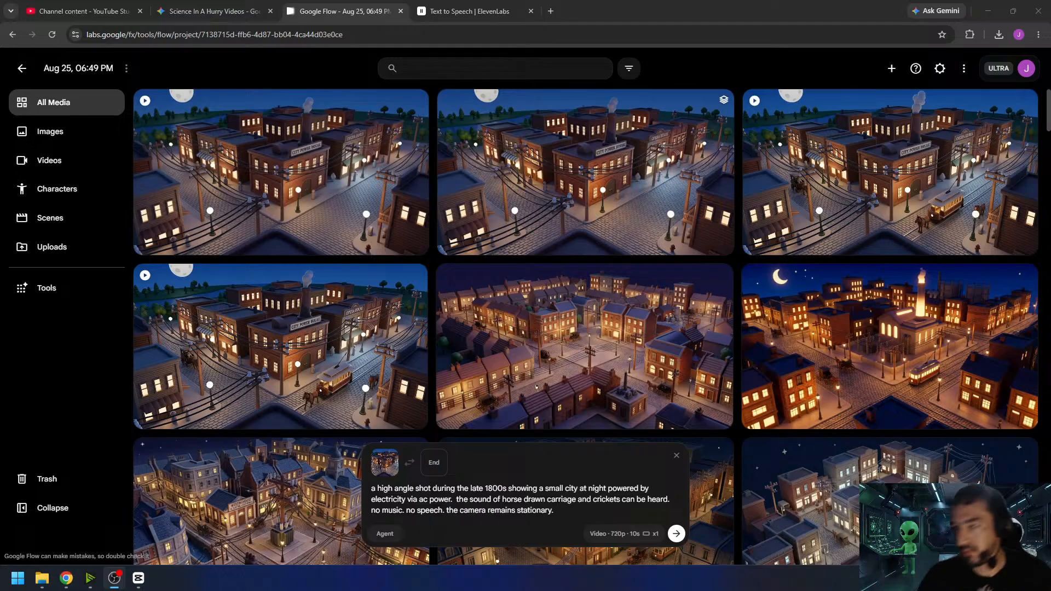
scroll(536, 387, "down", 10)
scroll(611, 242, "up", 5)
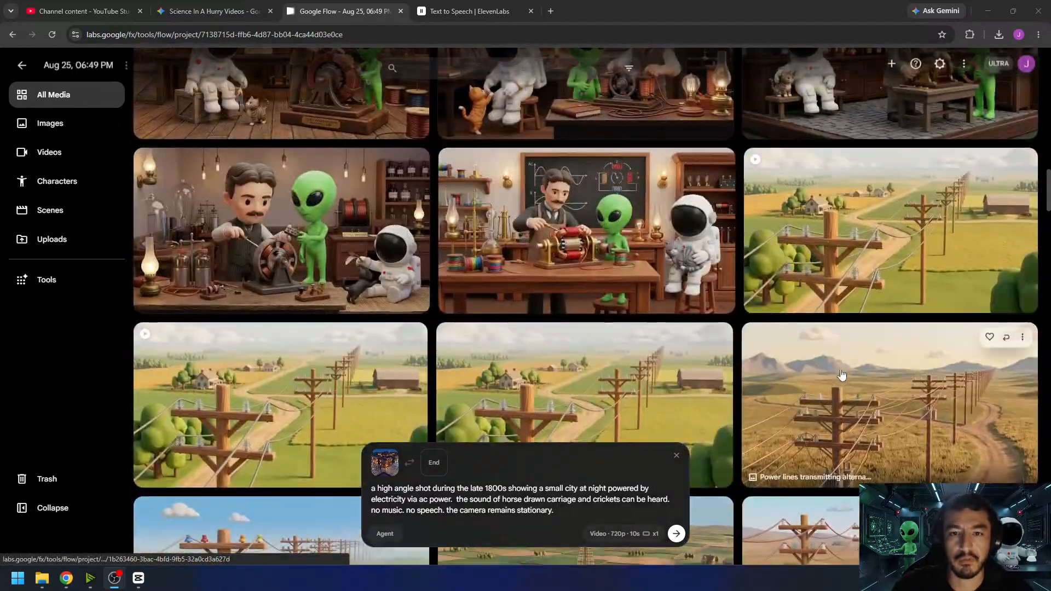
scroll(611, 241, "up", 2)
left_click(704, 327)
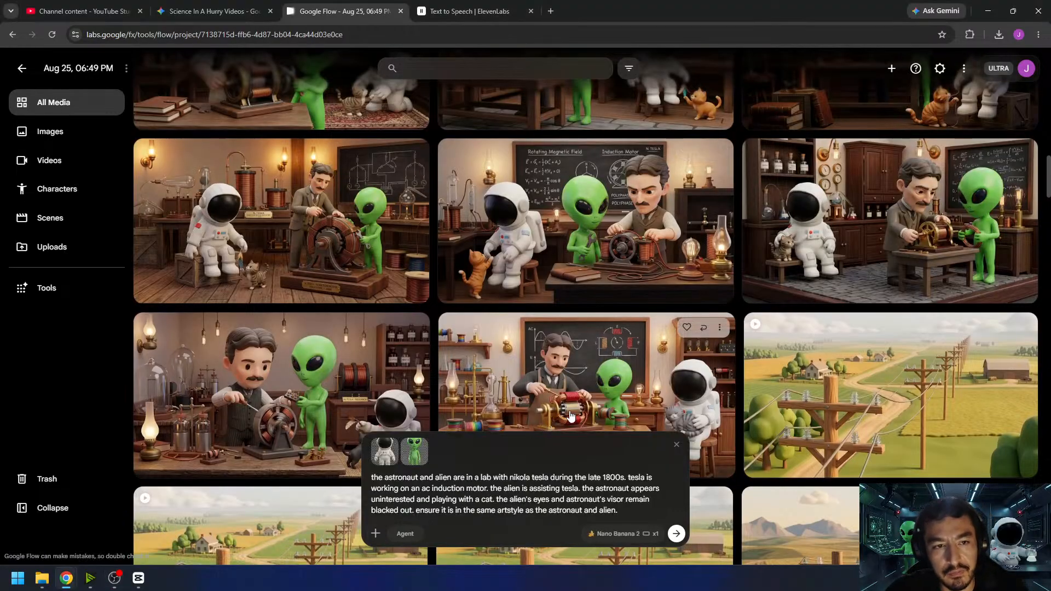
scroll(637, 382, "up", 6)
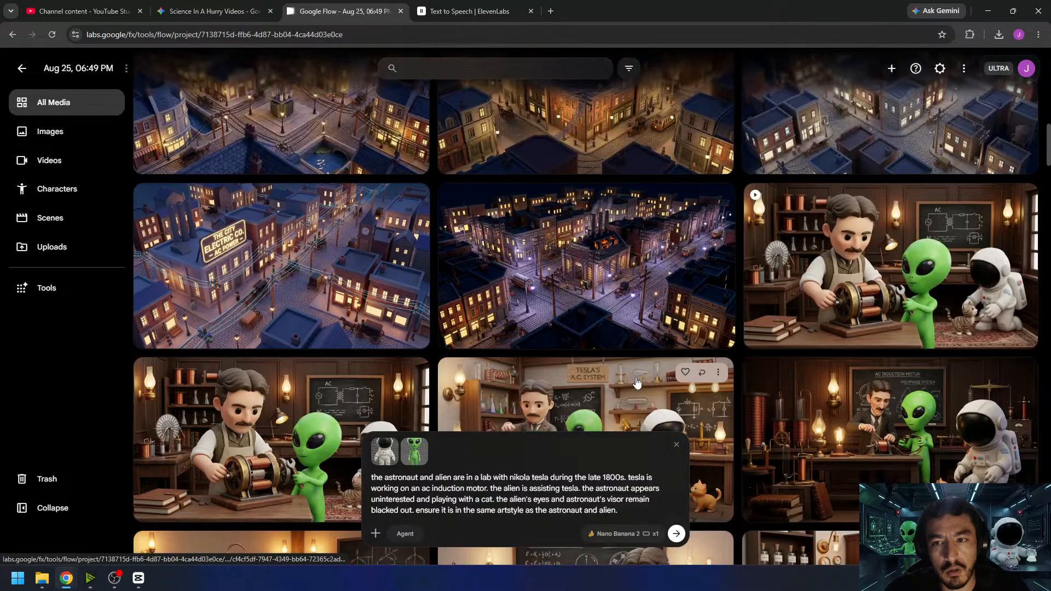
scroll(637, 382, "down", 7)
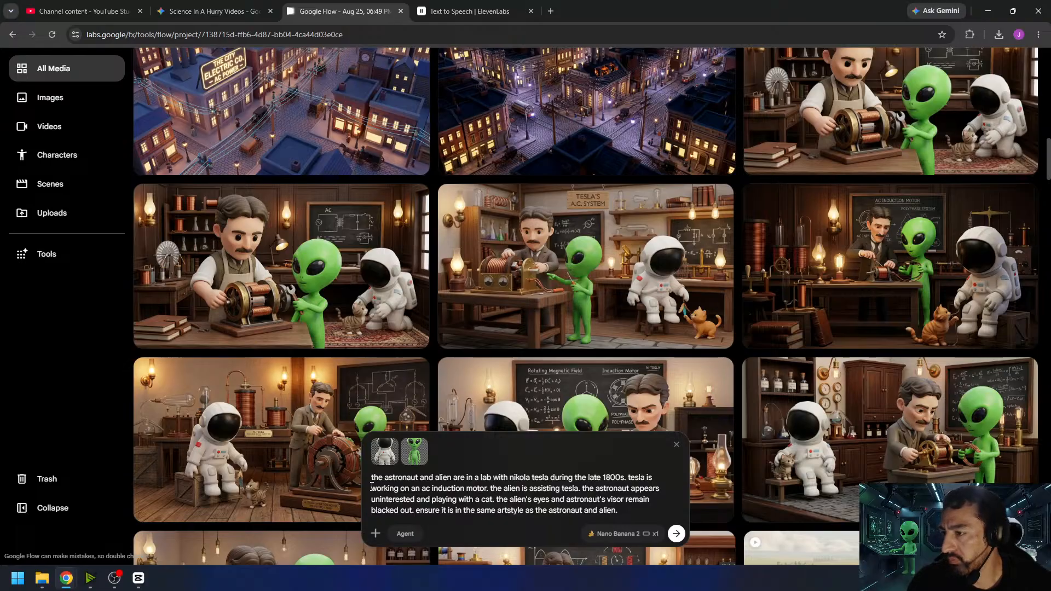
- Replace "working on an ac induction motor" in the prompt with "brainstorming future technological ideas on a chalkboard"
left_click_drag(371, 487, 487, 489)
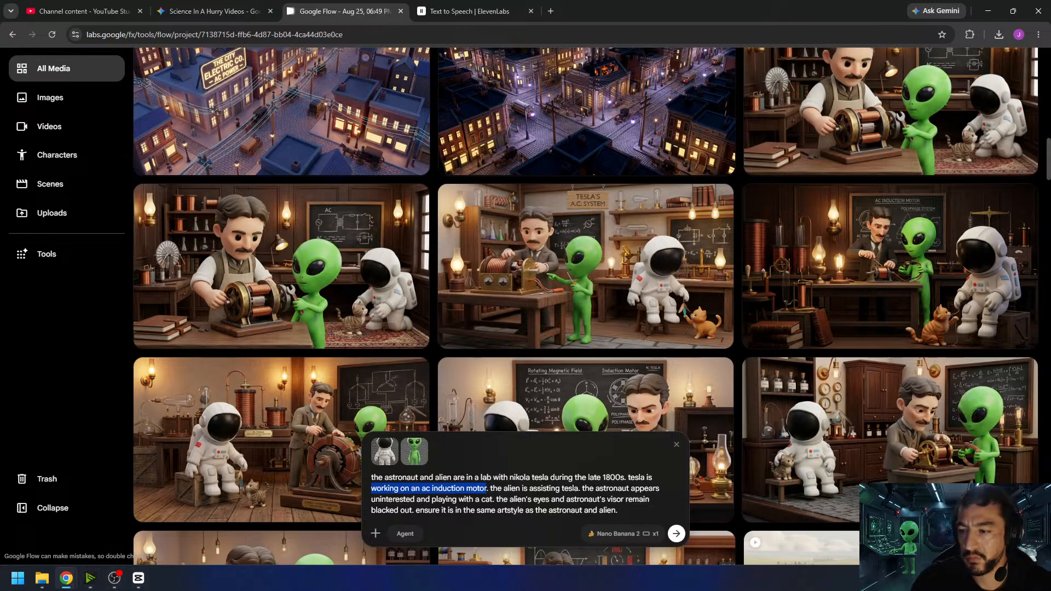
key("super+d")
key("super+d")
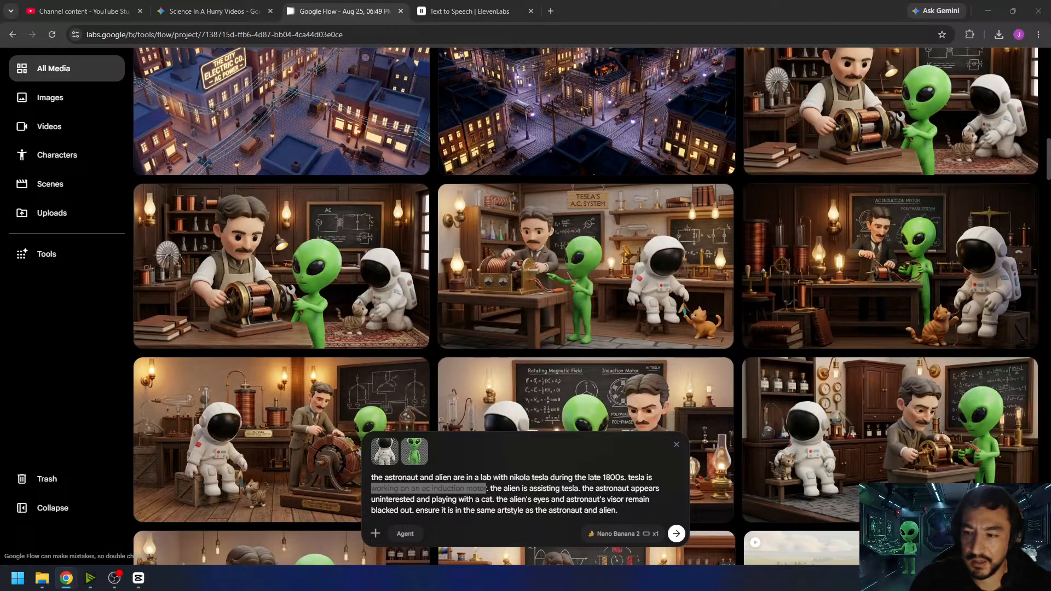
key("alt+Tab")
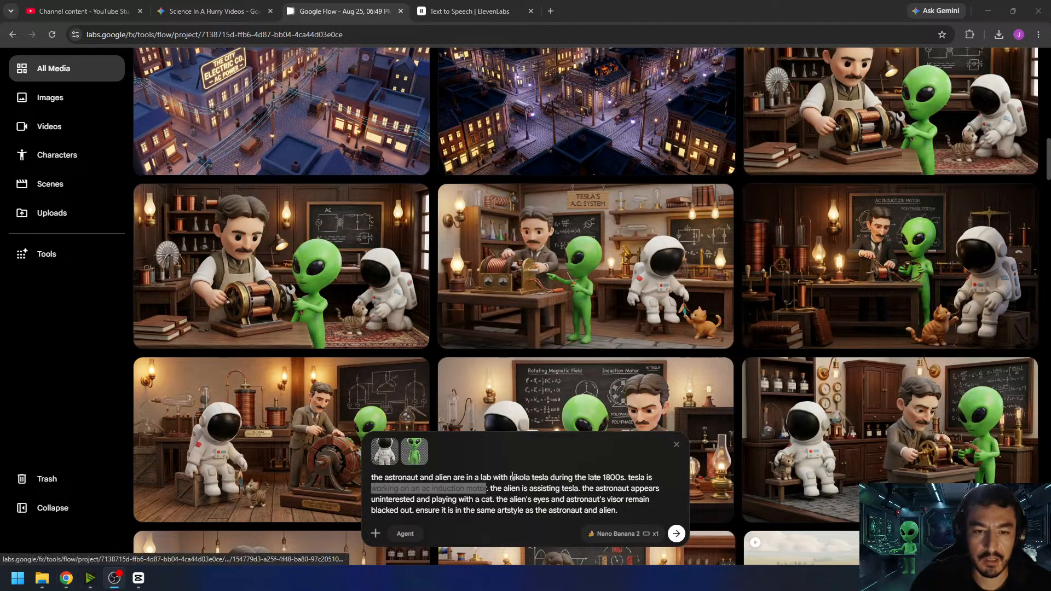
key("alt+Tab")
left_click_drag(486, 488, 372, 491)
type("brainstormin")
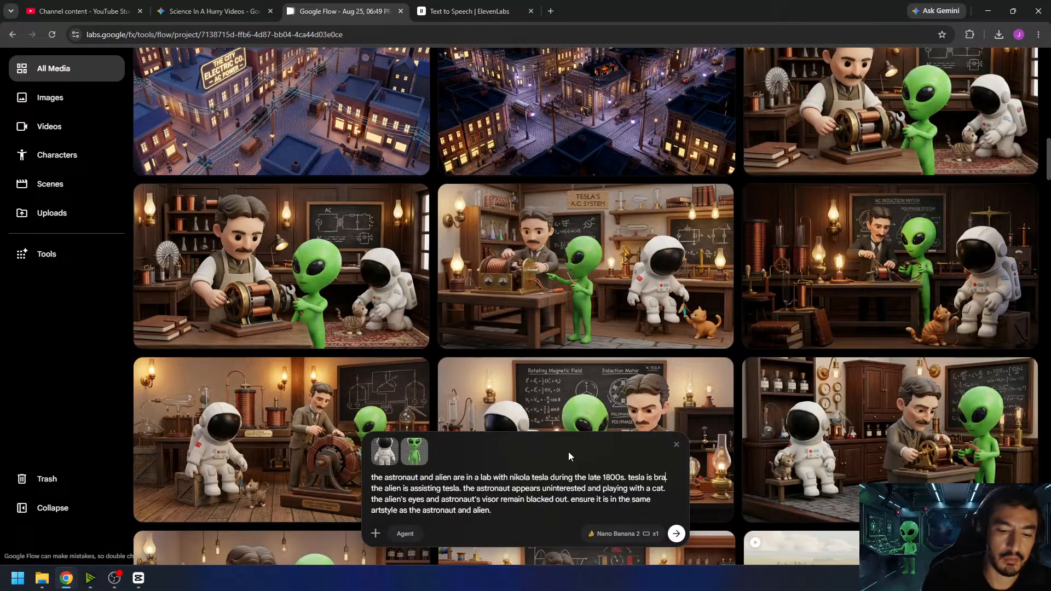
type("g future te")
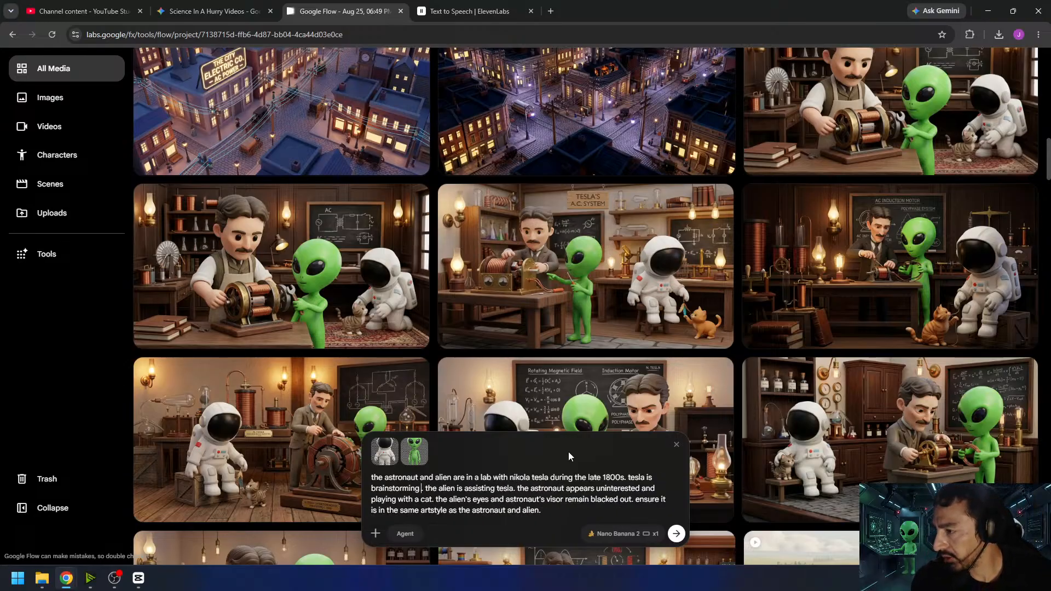
type("chnological idea")
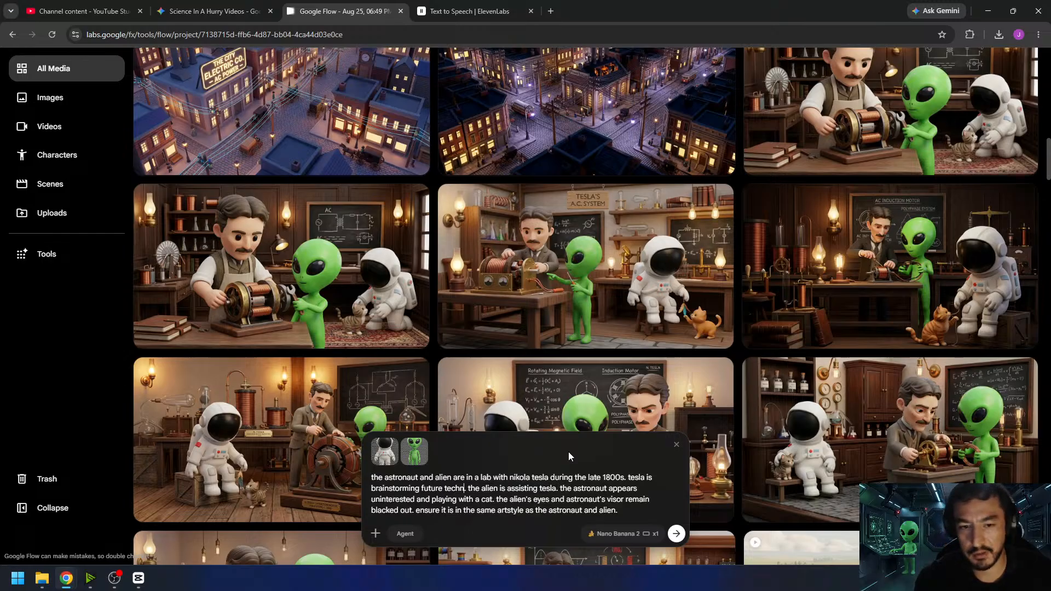
type("s on a")
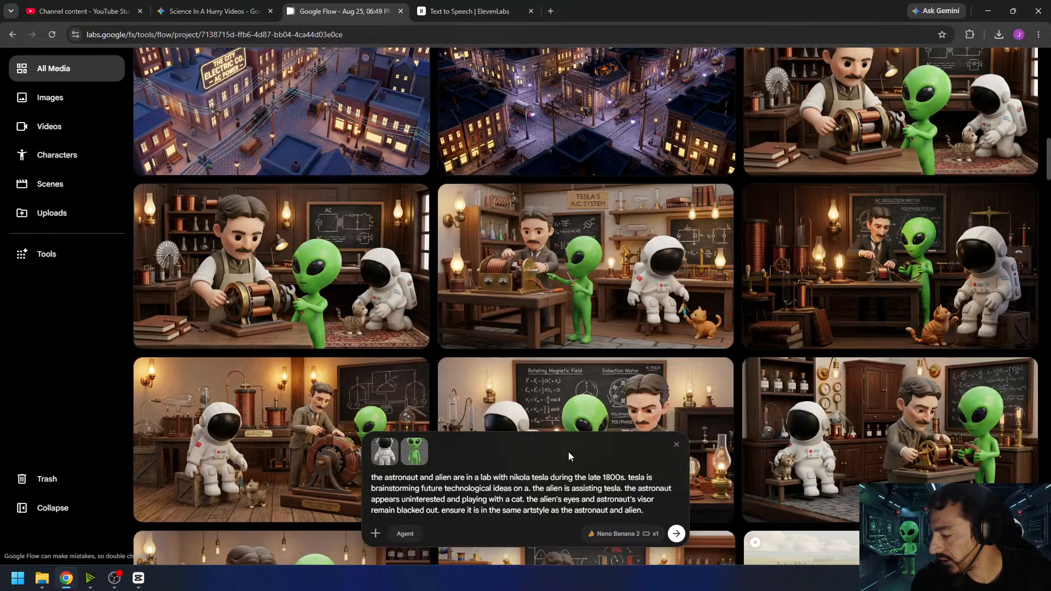
type(" chalkboard")
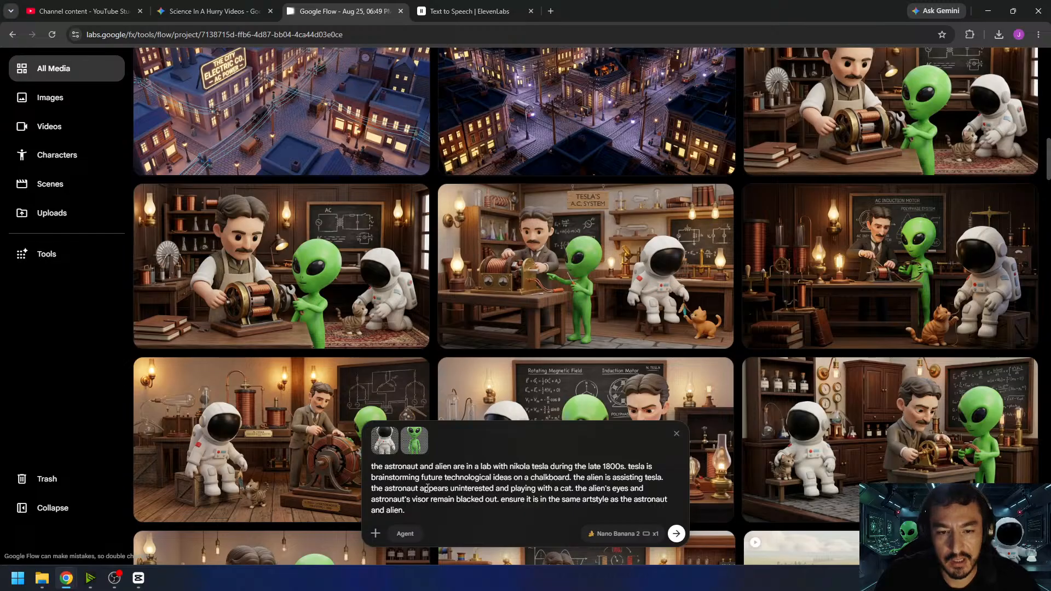
- Replace "playing with a cat" in the prompt with "is laying on the floor" and set the image output count to x4
left_click_drag(572, 488, 510, 490)
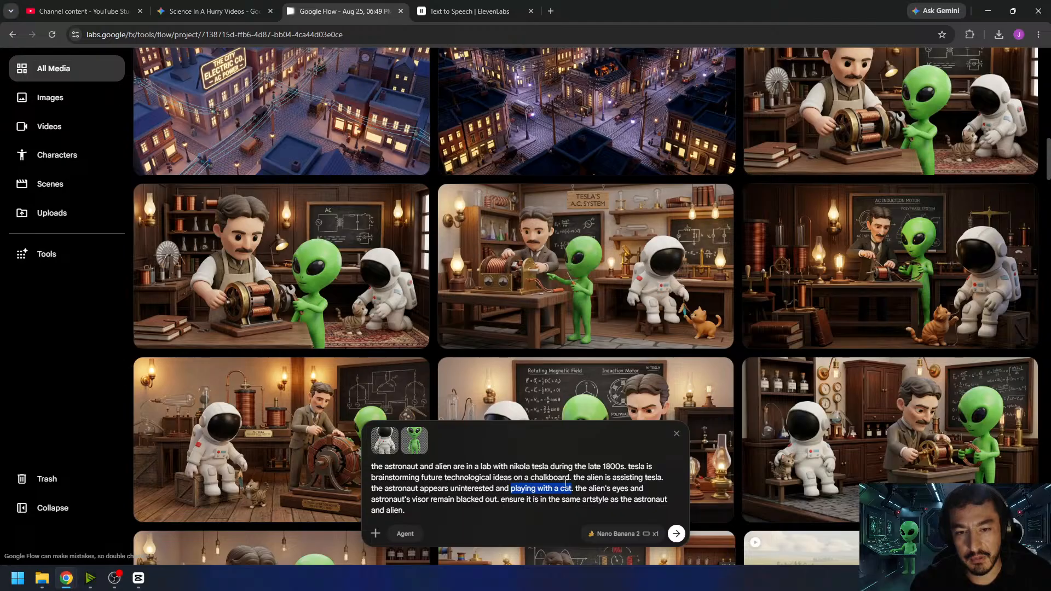
type("is laying on the ")
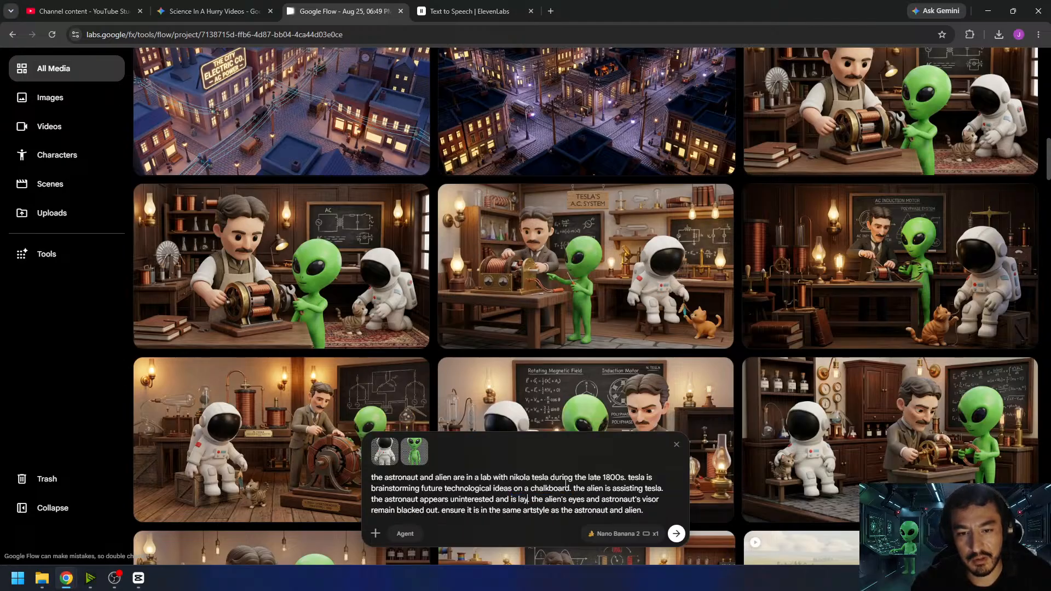
type("floor")
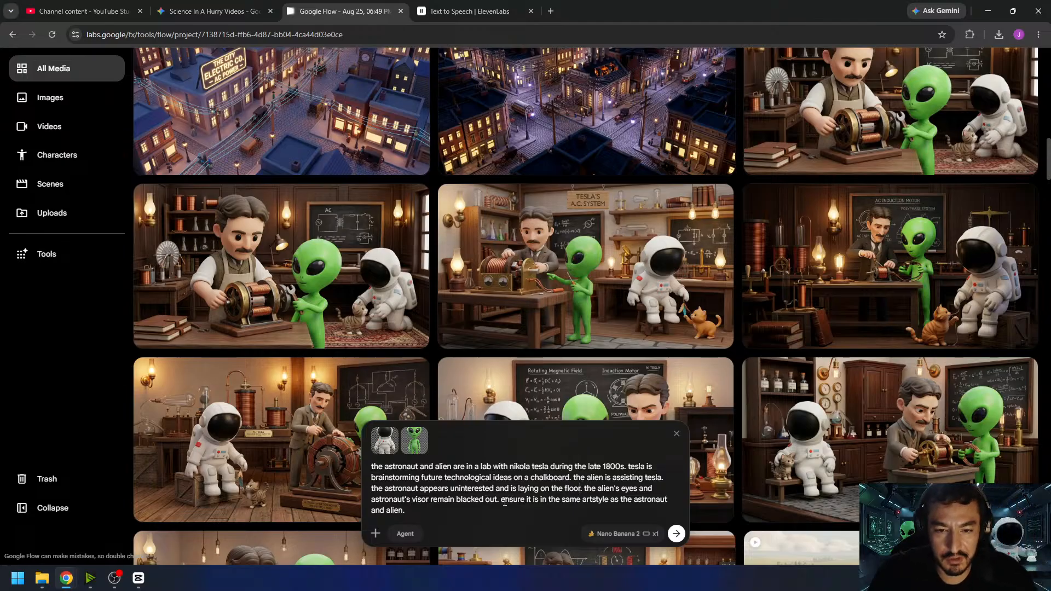
left_click(623, 534)
left_click(646, 480)
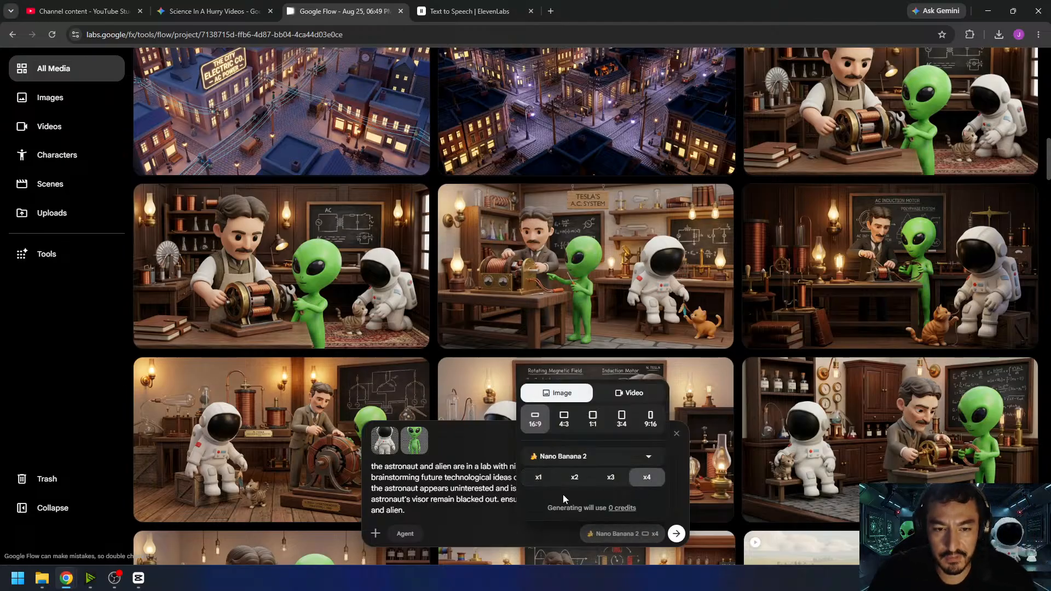
- Generate four images of Tesla brainstorming at a chalkboard with the alien assisting and the astronaut lying on the floor
left_click(491, 504)
left_click(676, 534)
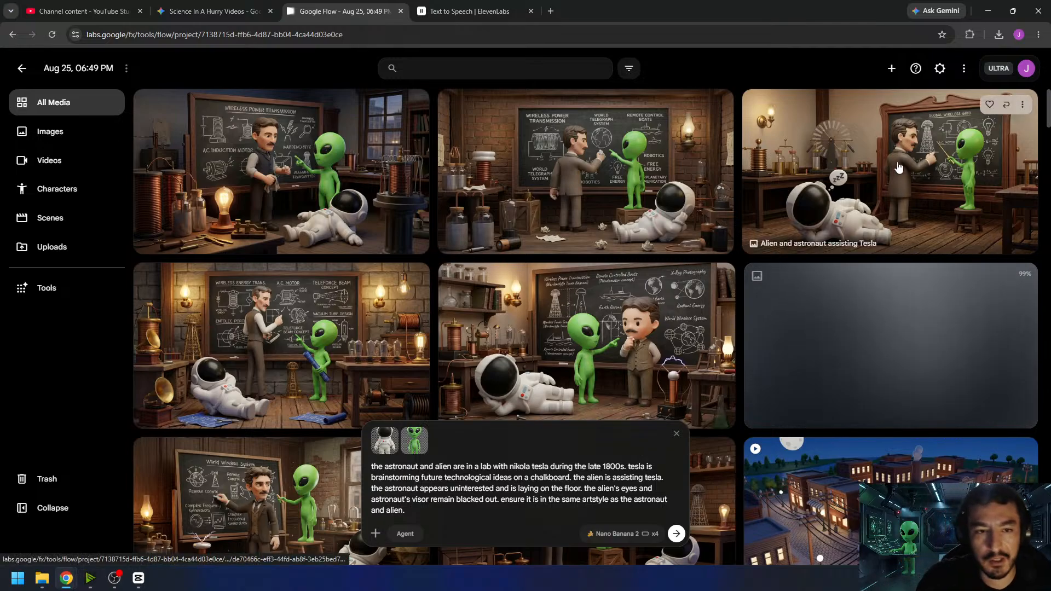
- Compare the newly generated chalkboard images, enlarging the Global Wireless Grid, World Wireless System and Wireless Power Transmission versions
left_click(812, 186)
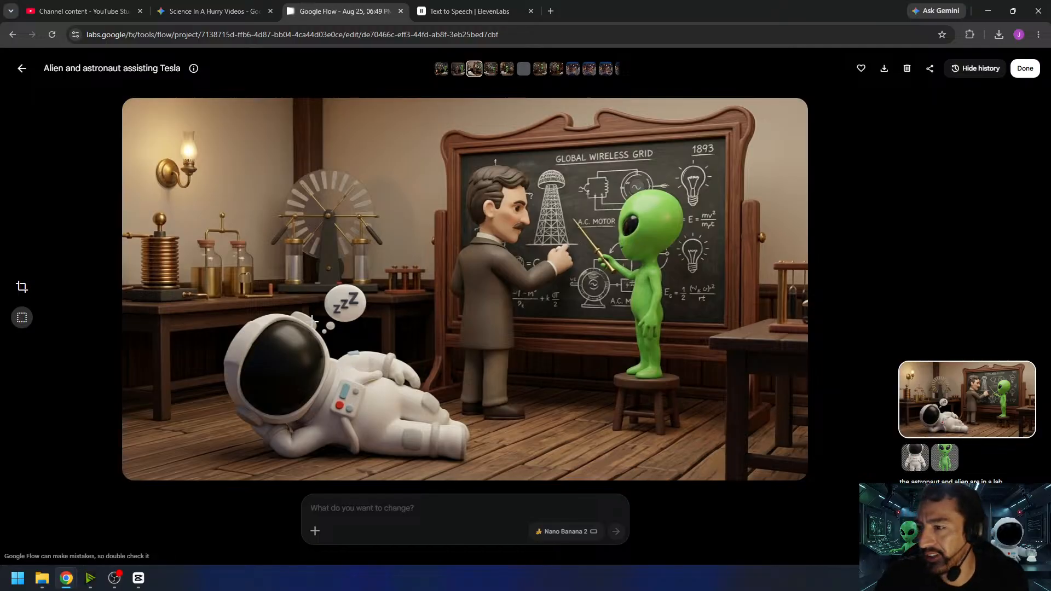
left_click(22, 68)
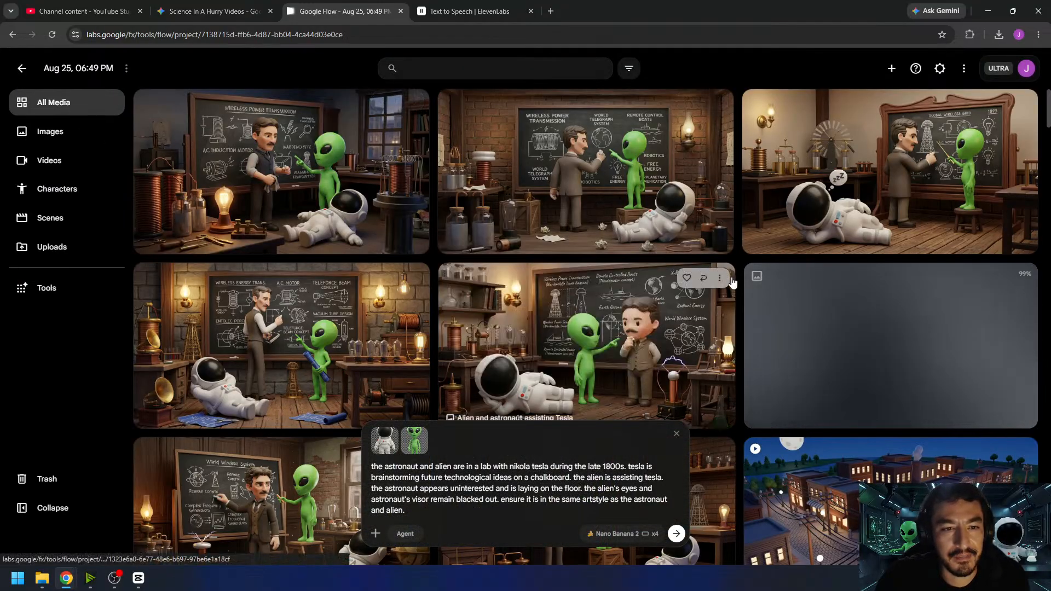
scroll(737, 291, "down", 2)
scroll(737, 287, "down", 2)
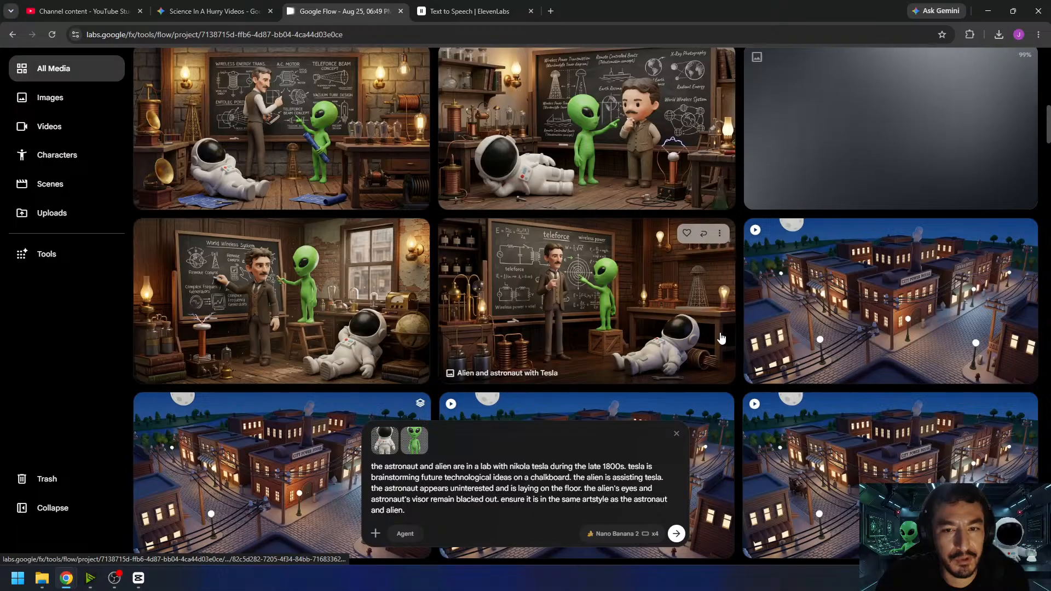
left_click(340, 301)
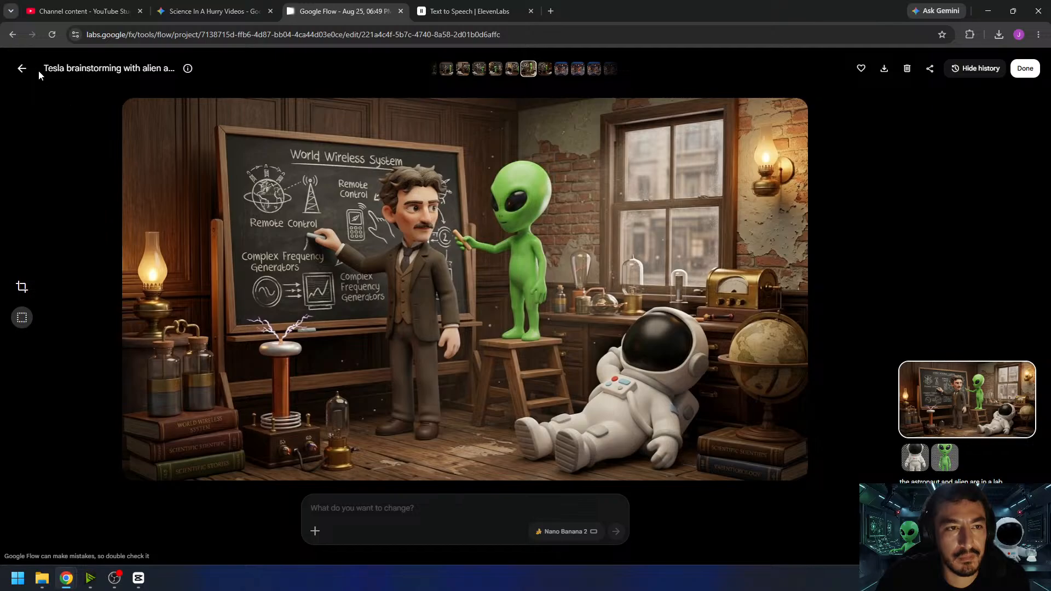
left_click(22, 68)
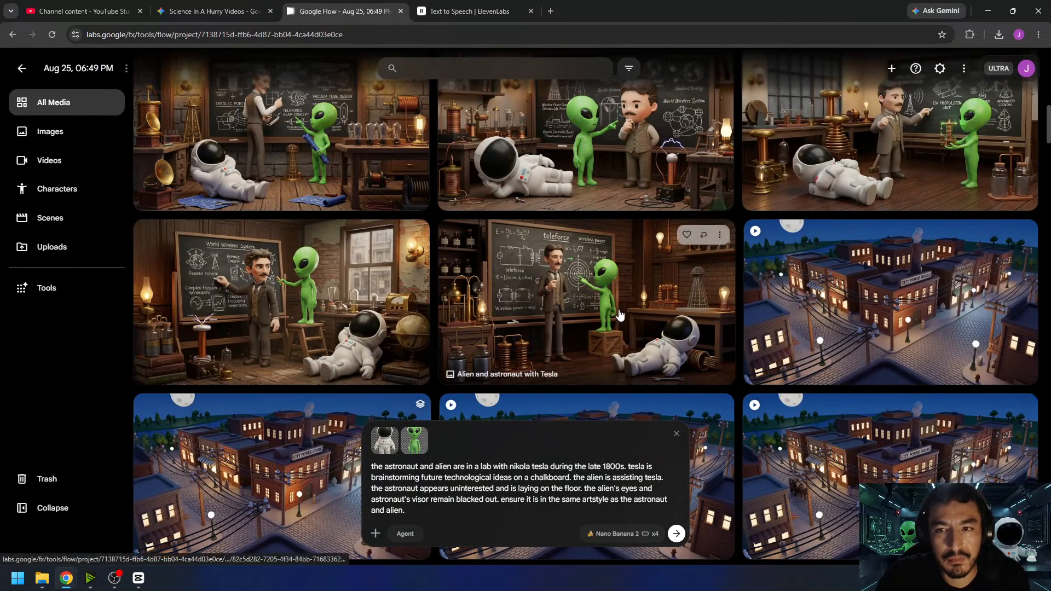
scroll(619, 315, "up", 2)
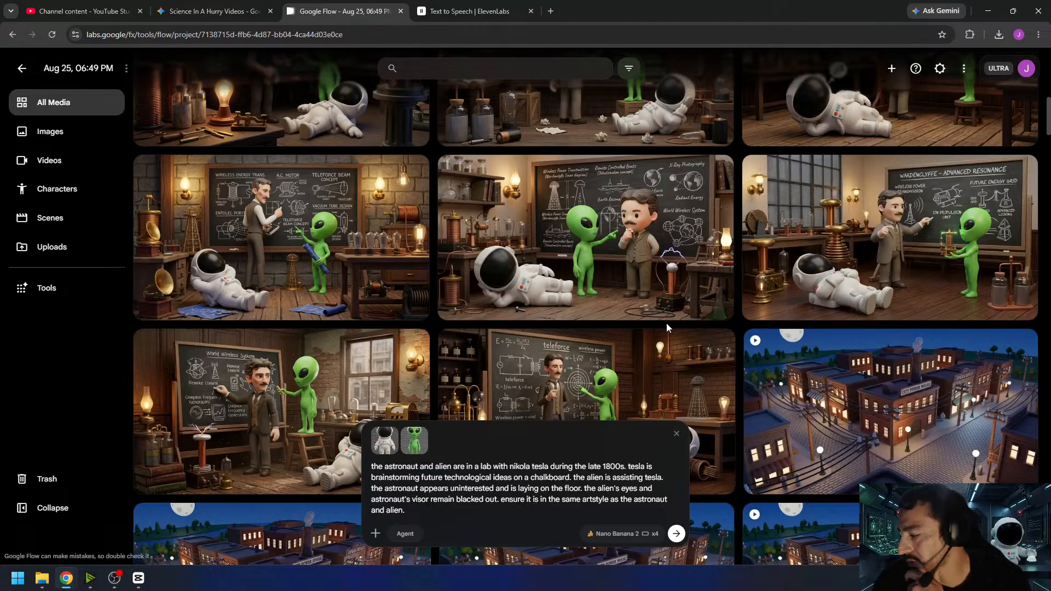
scroll(605, 321, "up", 2)
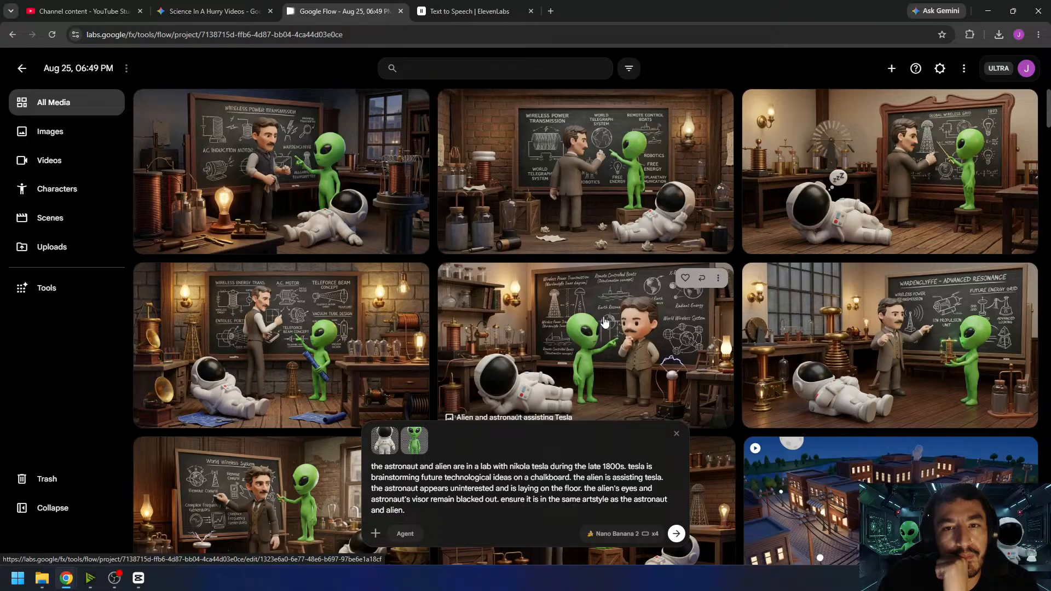
left_click(632, 238)
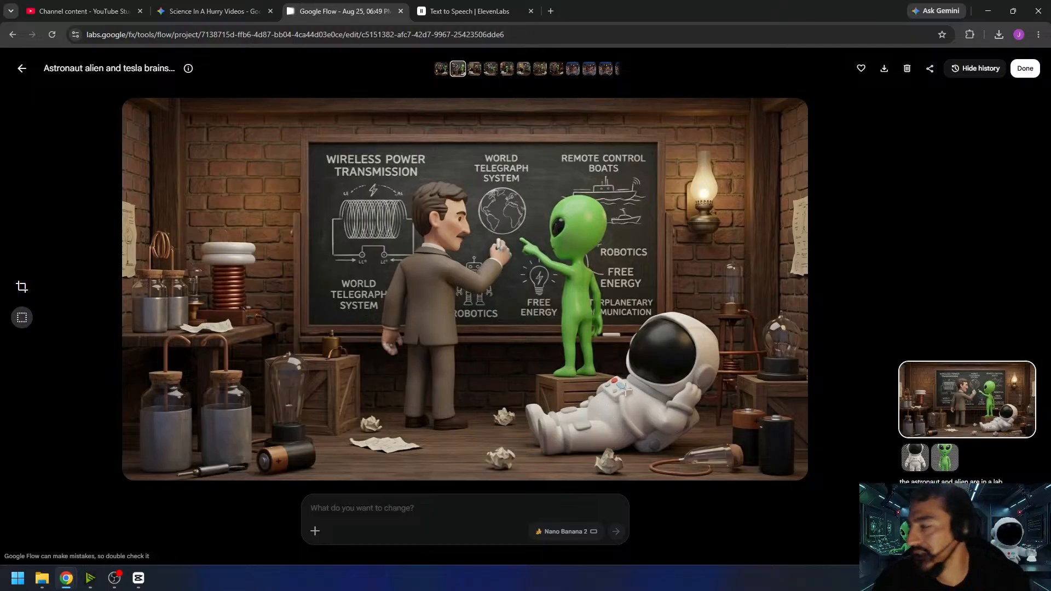
left_click(1026, 67)
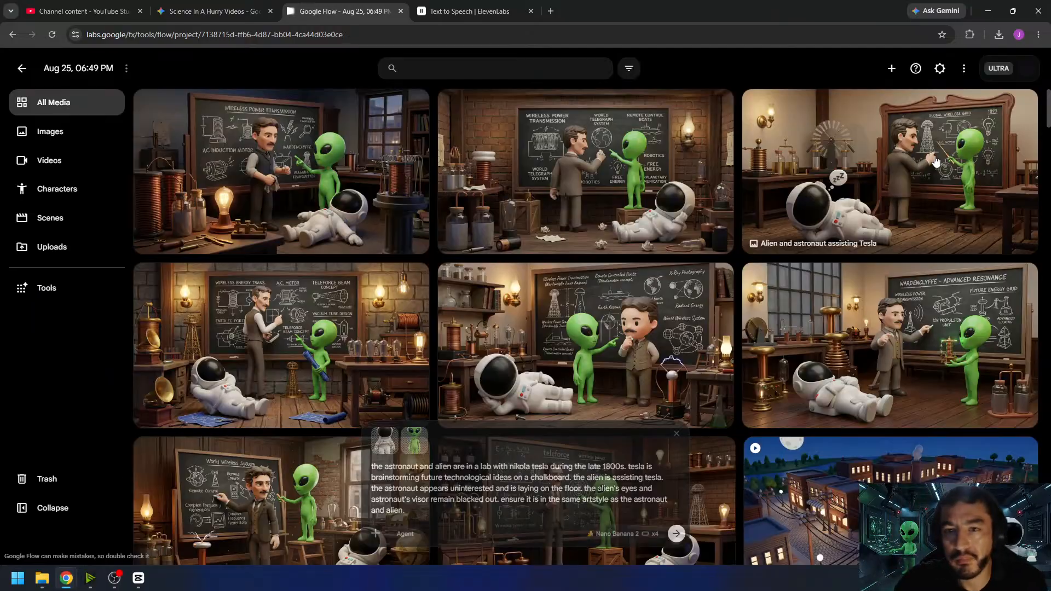
- Switch the generation type from image to video with a single output (x1)
left_click(622, 534)
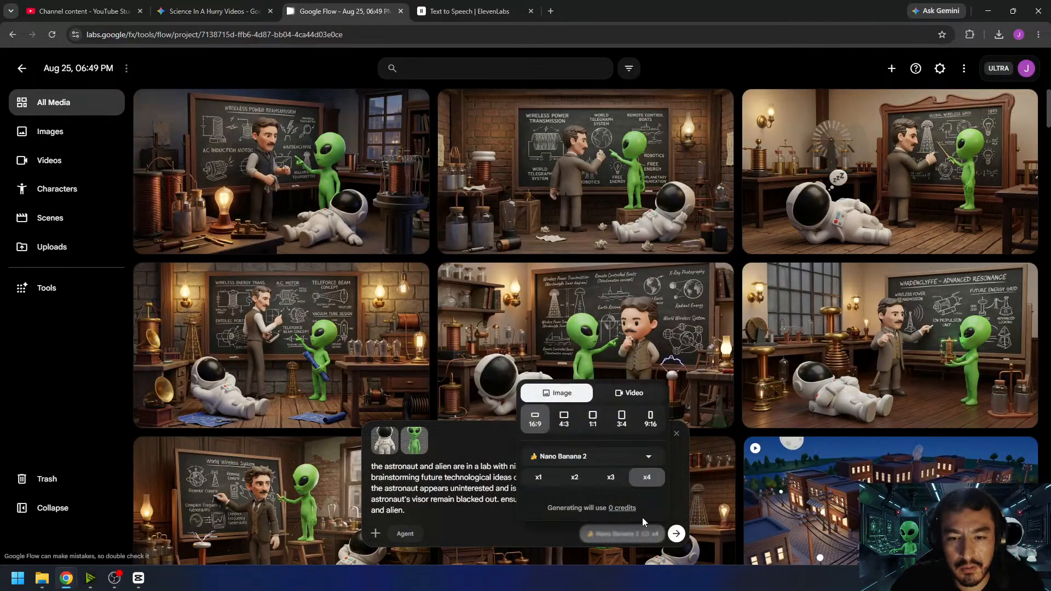
left_click(634, 393)
left_click(538, 487)
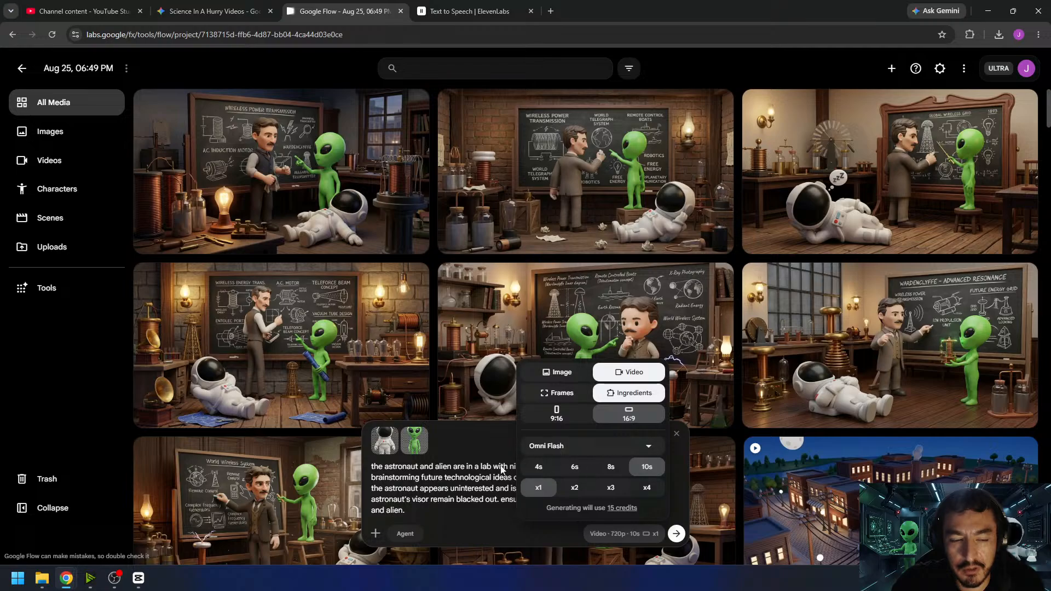
- Switch to CapCut to check the length of the empty stretch between the city clip and the playhead, and return to Google Flow
left_click(143, 584)
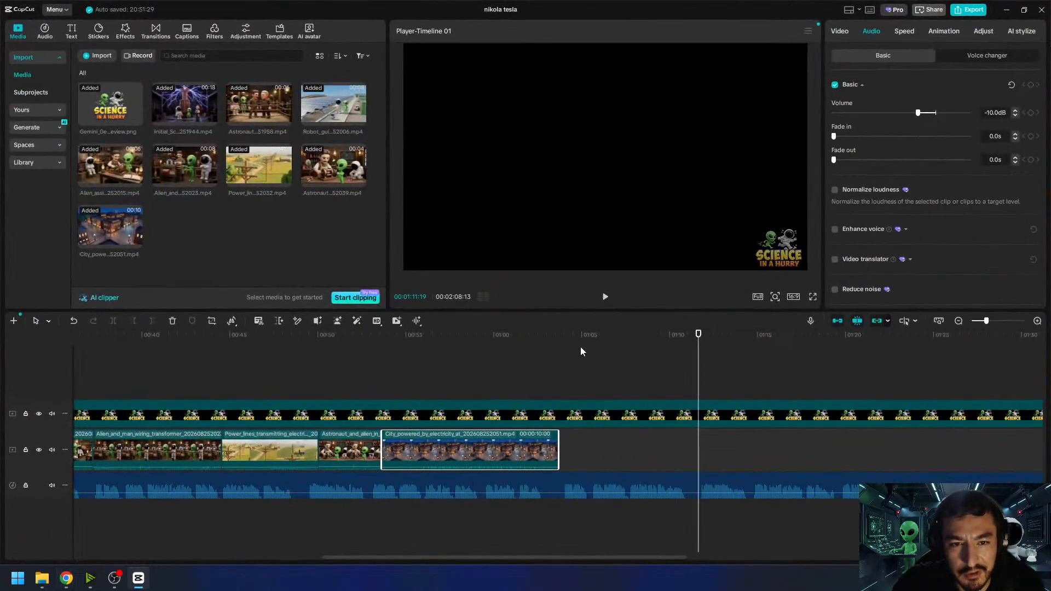
left_click_drag(575, 350, 699, 377)
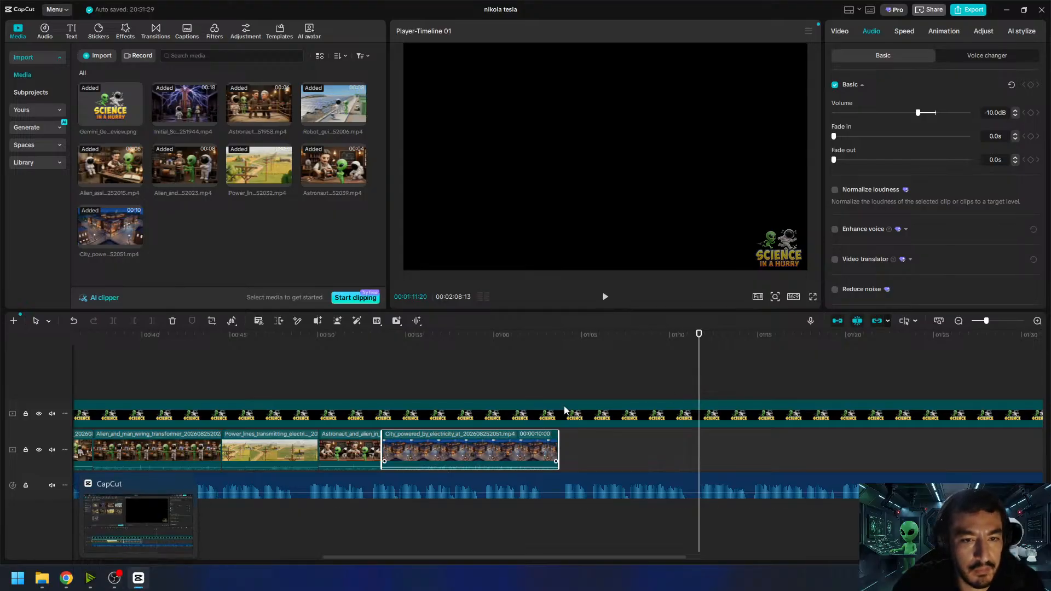
left_click_drag(581, 344, 699, 360)
left_click(133, 580)
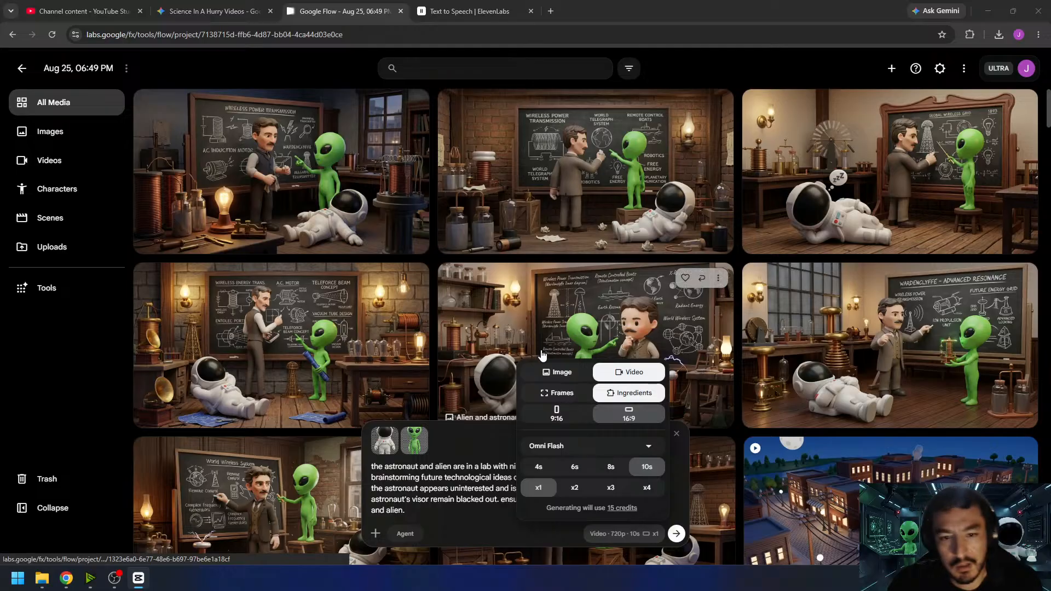
- Set the video to 8s in Frames mode and use the brick-walled Wireless Power Transmission chalkboard image as the start frame
left_click(607, 471)
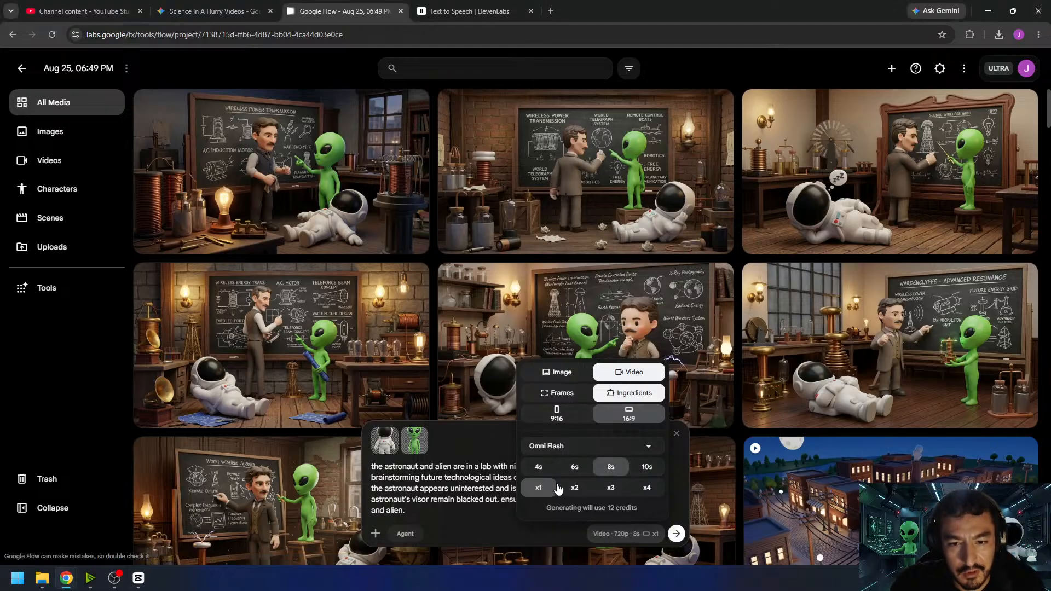
left_click(557, 396)
left_click(442, 441)
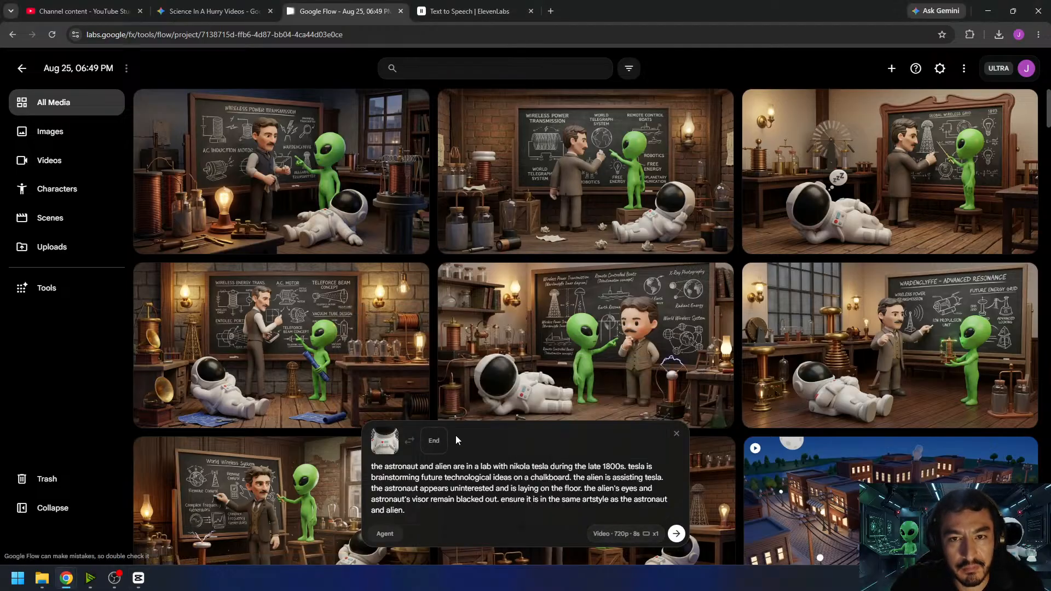
left_click_drag(602, 155, 461, 469)
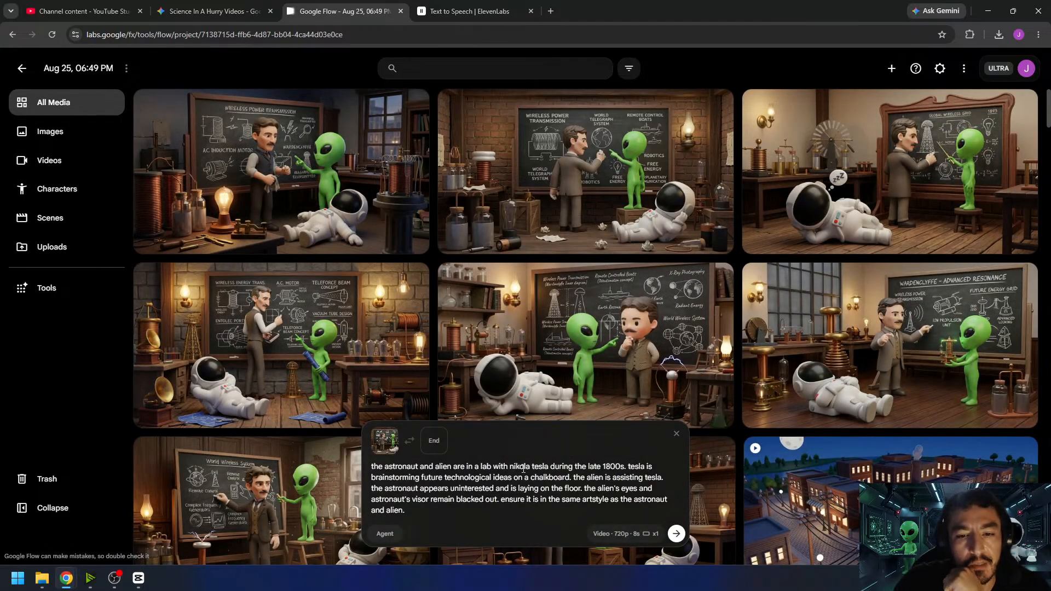
- Replace "nikola tesla" in the prompt with "a man" and both remaining mentions of "tesla" with "the man"
left_click_drag(511, 466, 551, 467)
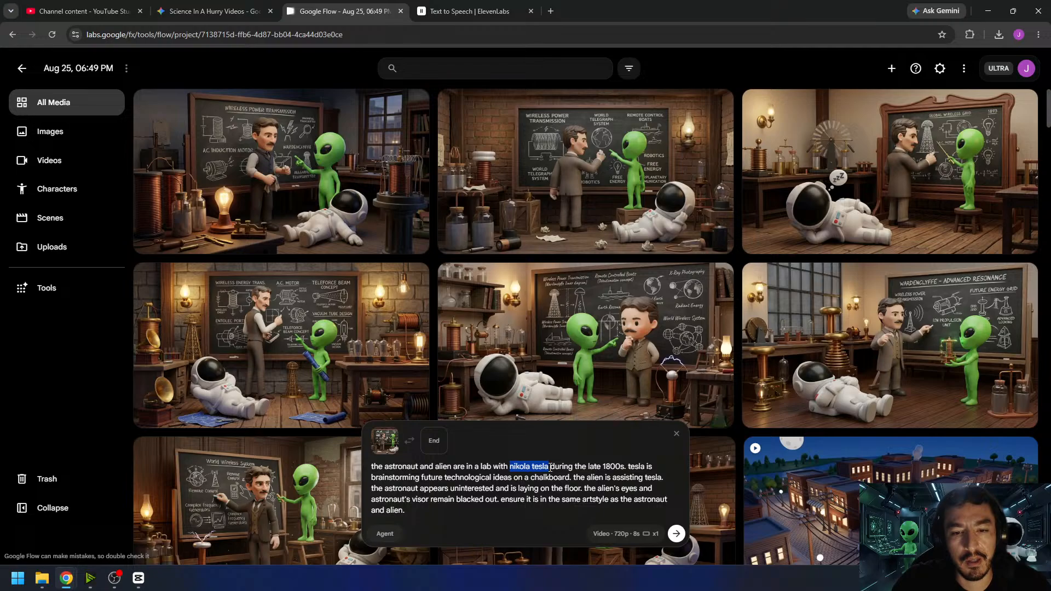
type("a man")
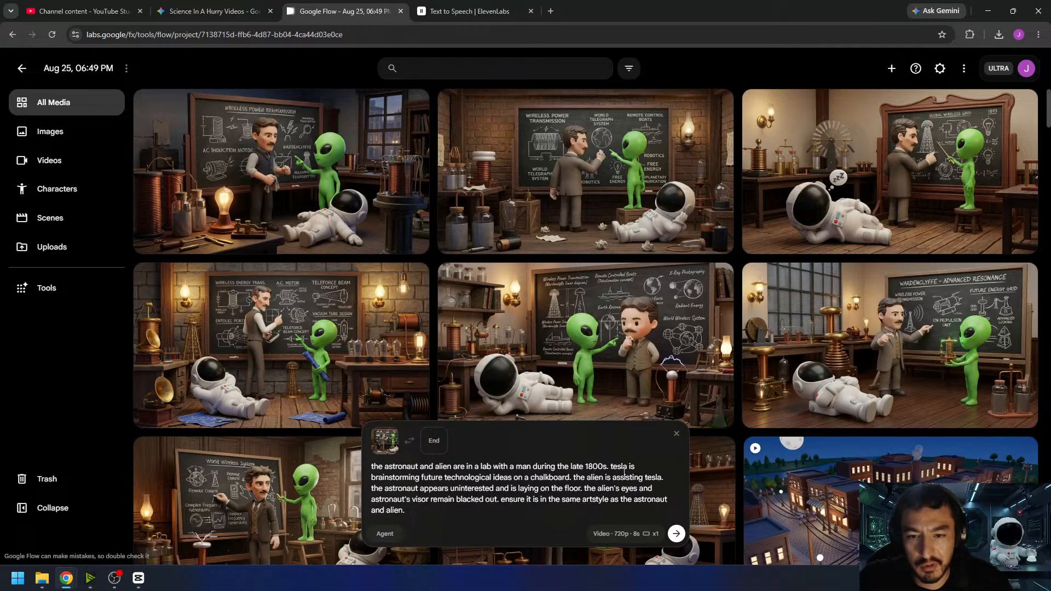
double_click(618, 467)
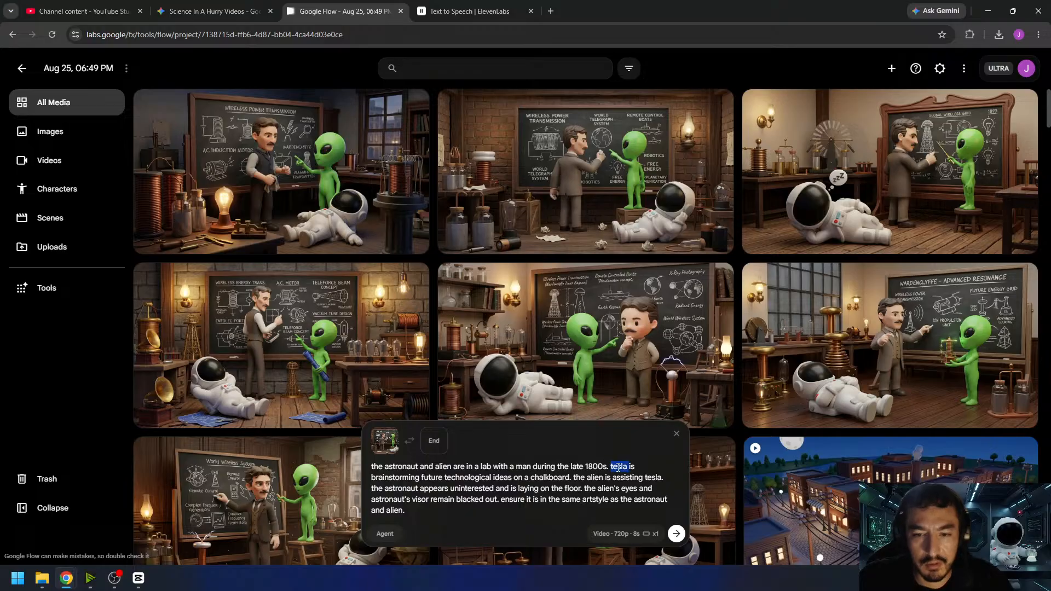
type("the man")
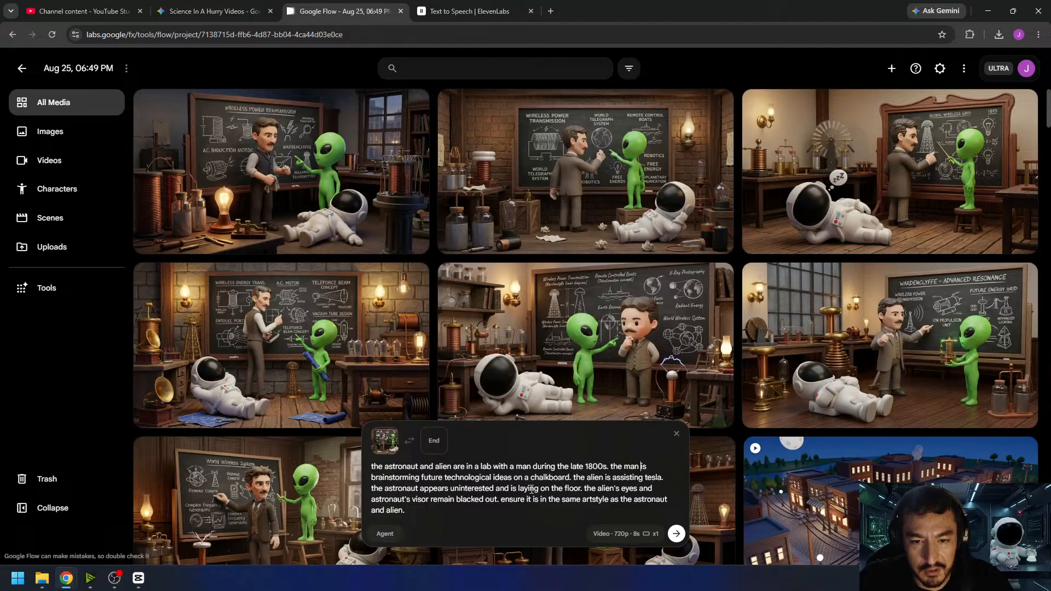
double_click(652, 478)
type("the man")
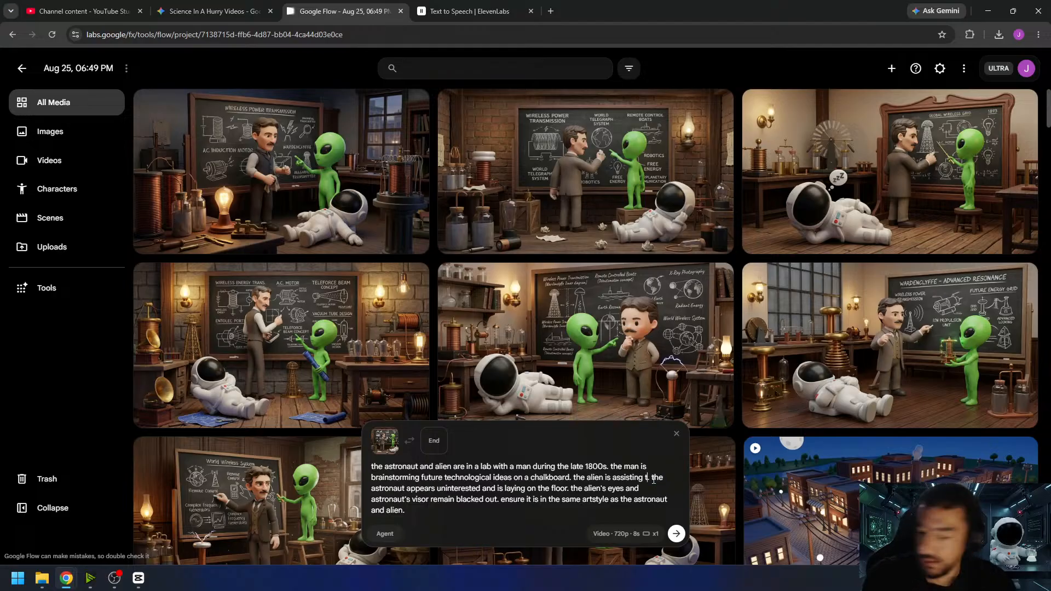
type(".")
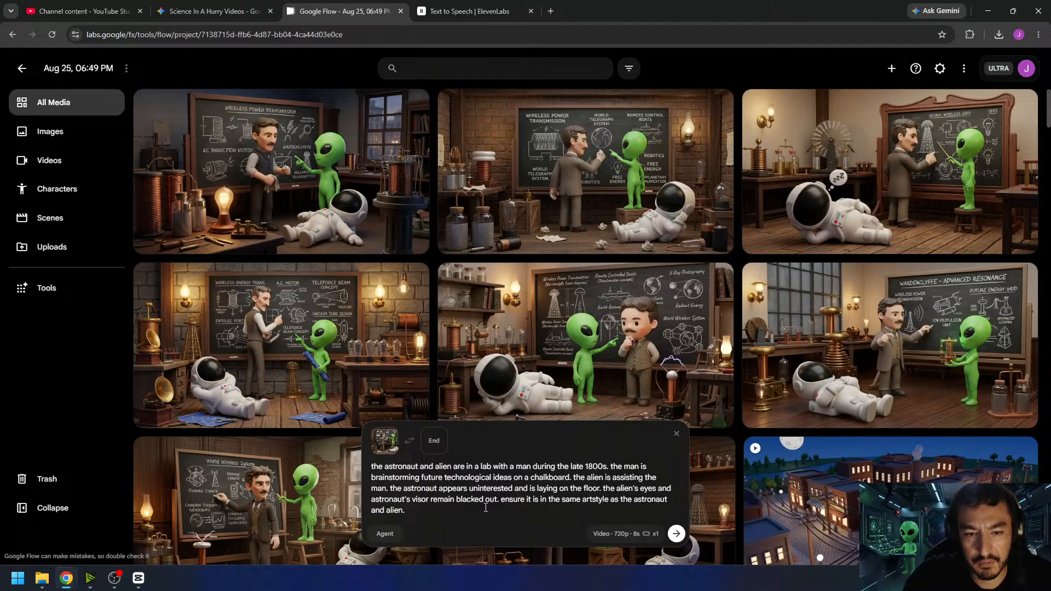
- Replace the prompt's closing art style sentence with "the camera remains stationary."
left_click_drag(503, 512, 500, 504)
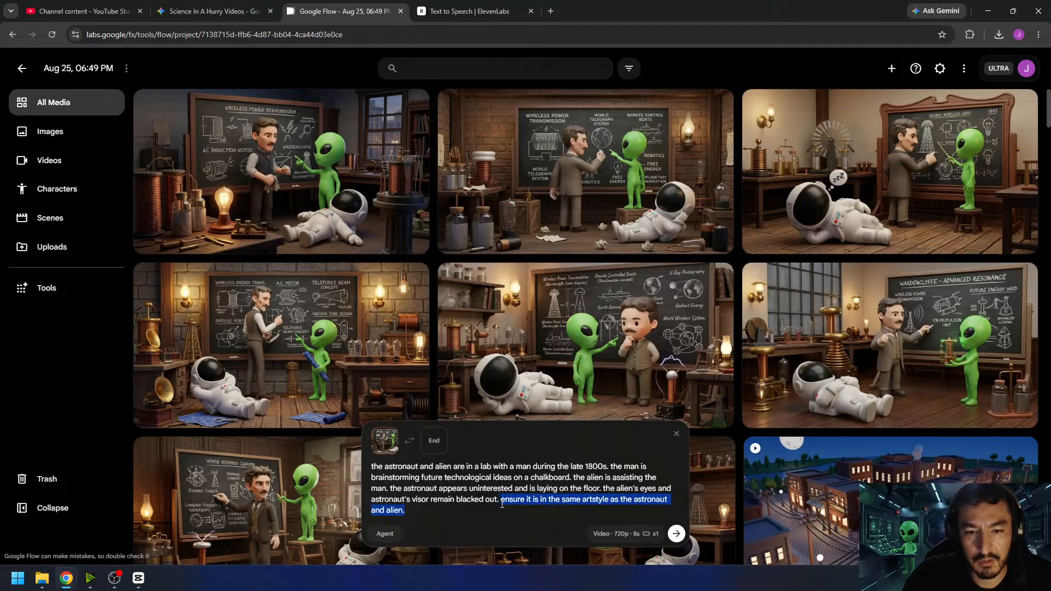
type("the ca")
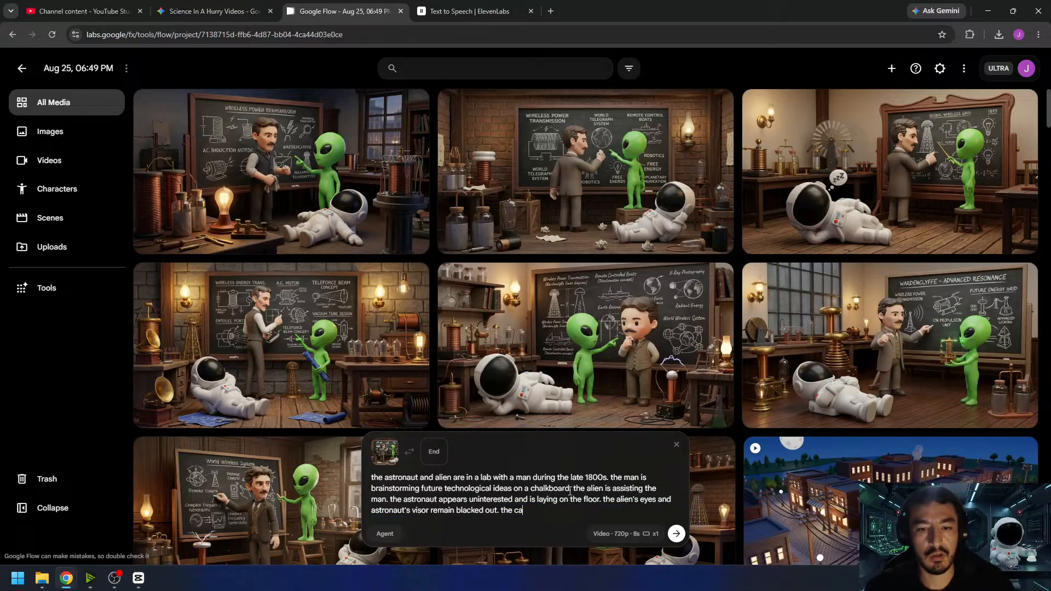
type("mera remains sta")
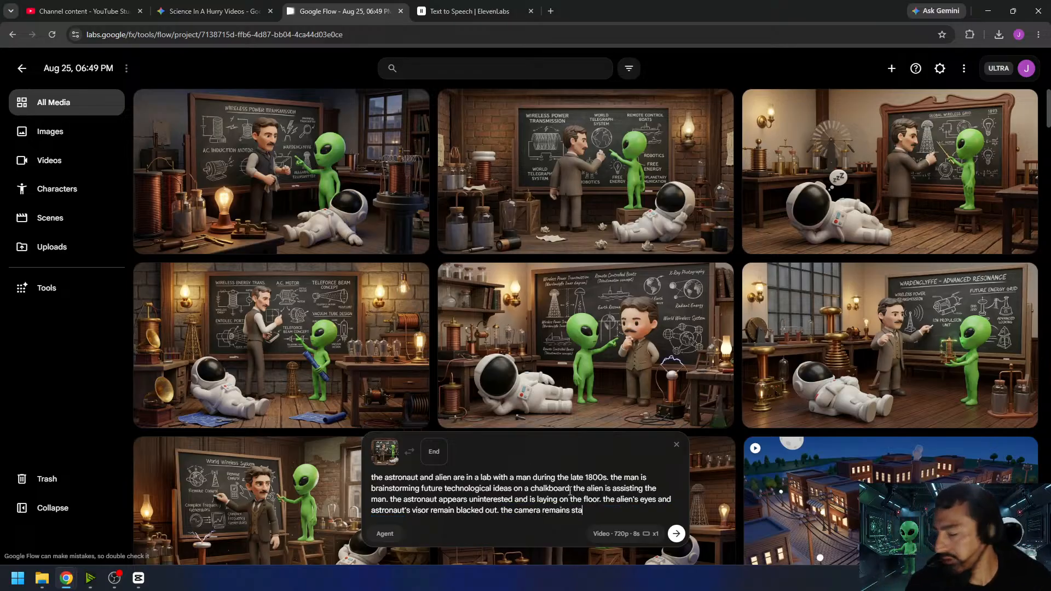
type("tionary.")
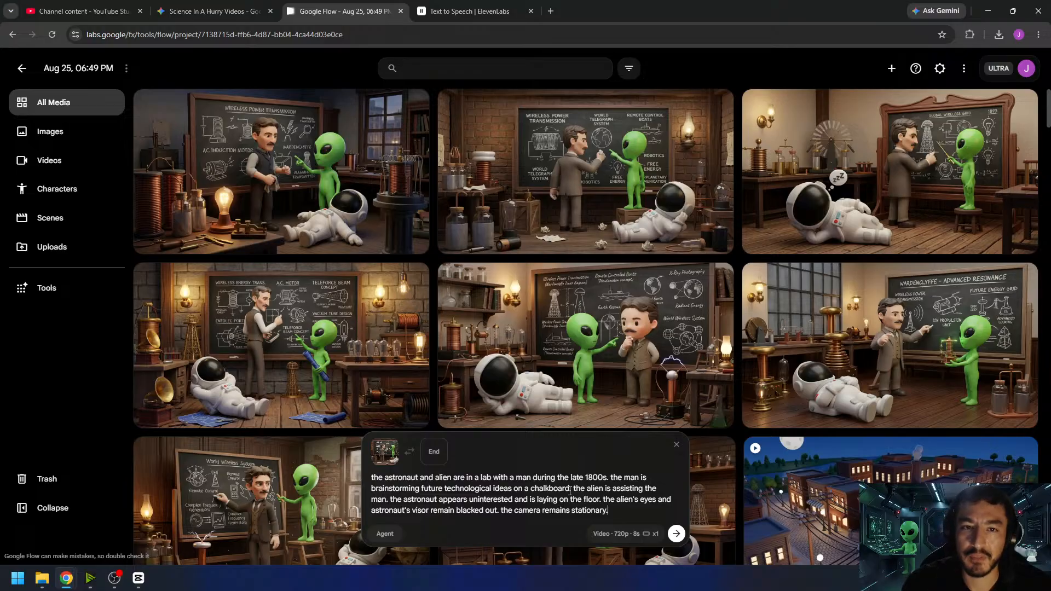
- Add "the sound of a fire place can be heard. no music. no speech." to the prompt and generate the video
type("the sound of")
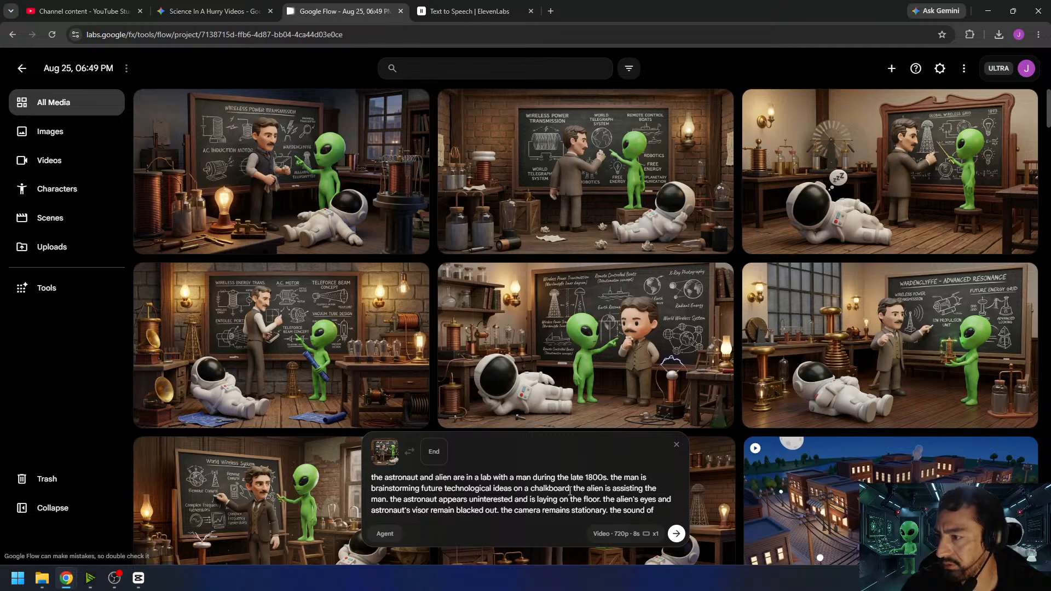
type(" a fire place can be heard.")
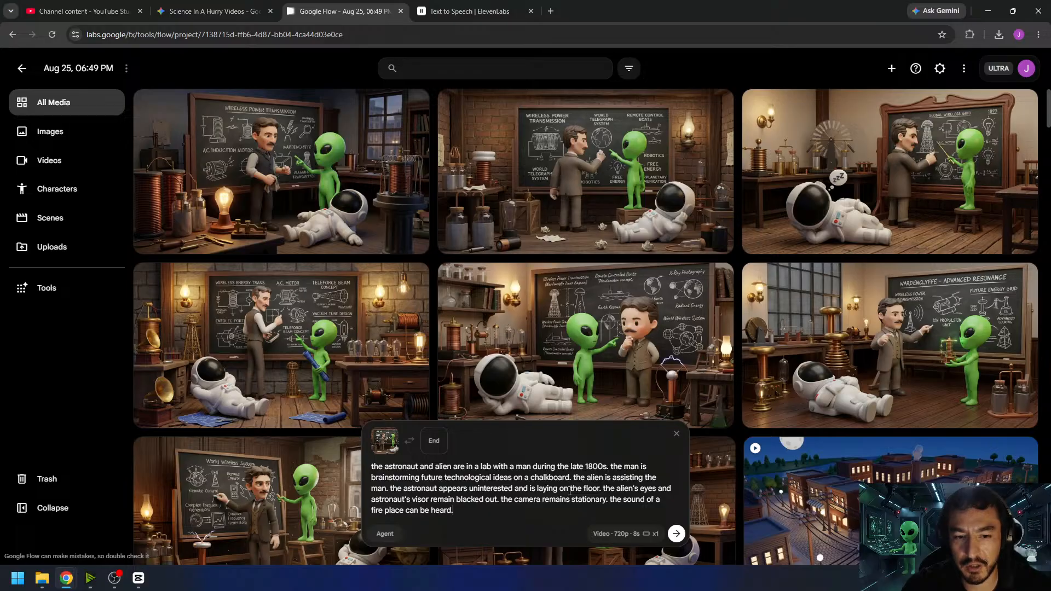
type("no music")
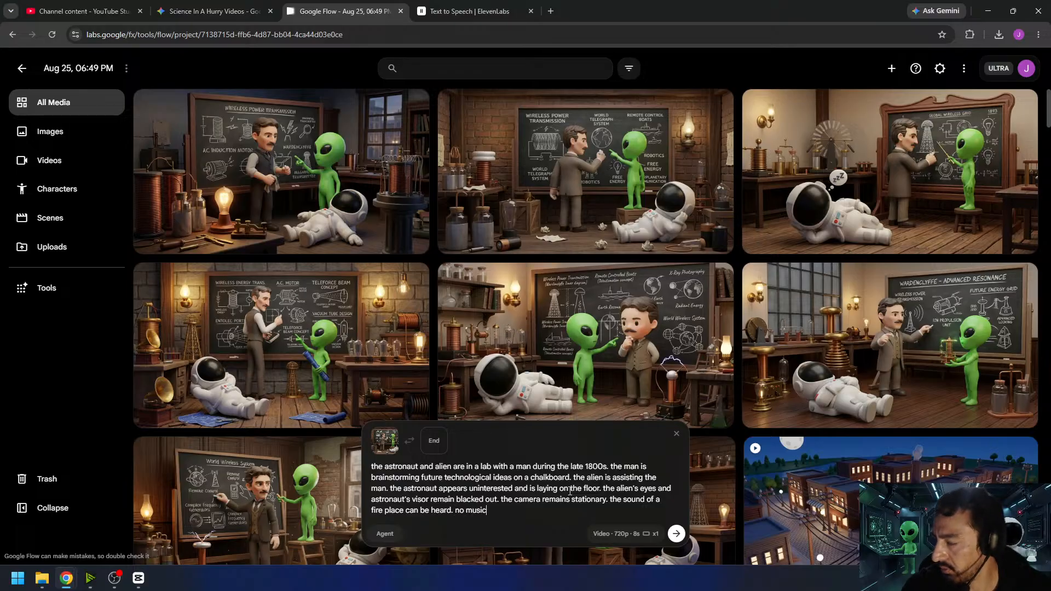
type(". no speech.")
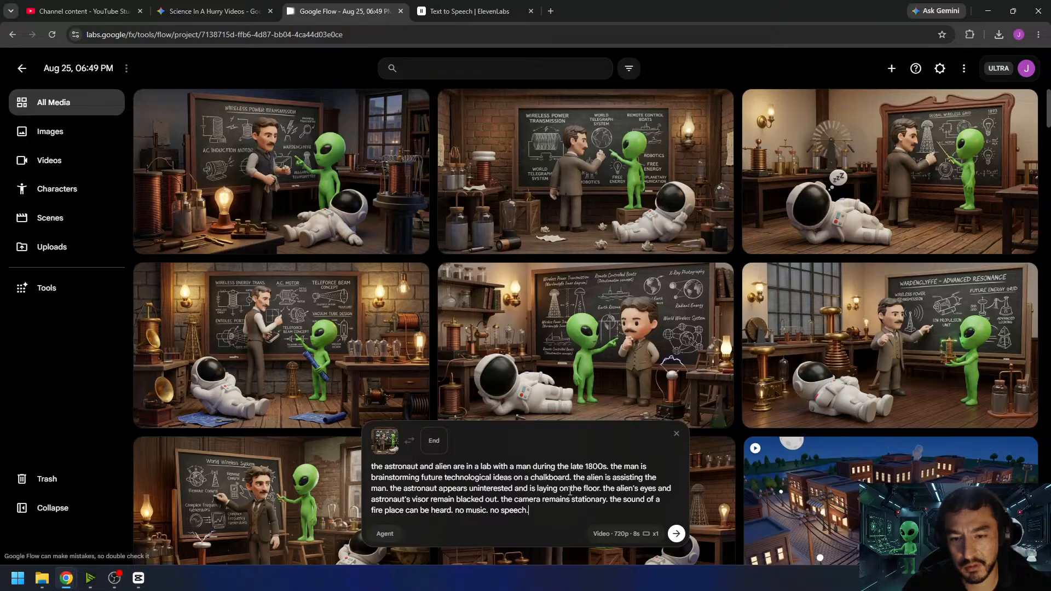
left_click(680, 537)
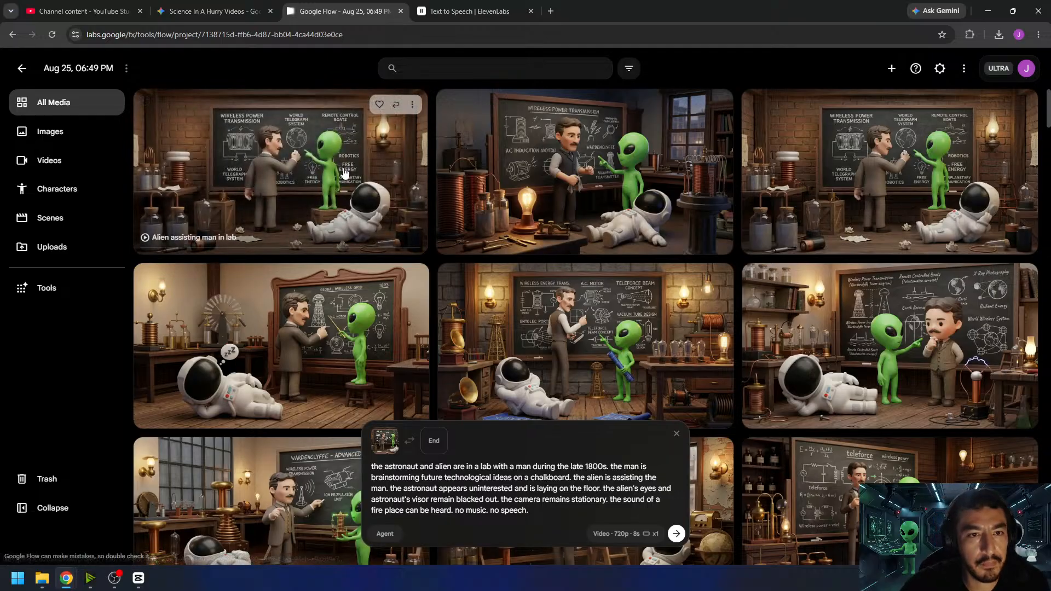
- Open the generated chalkboard video and play it through to review it
left_click(280, 170)
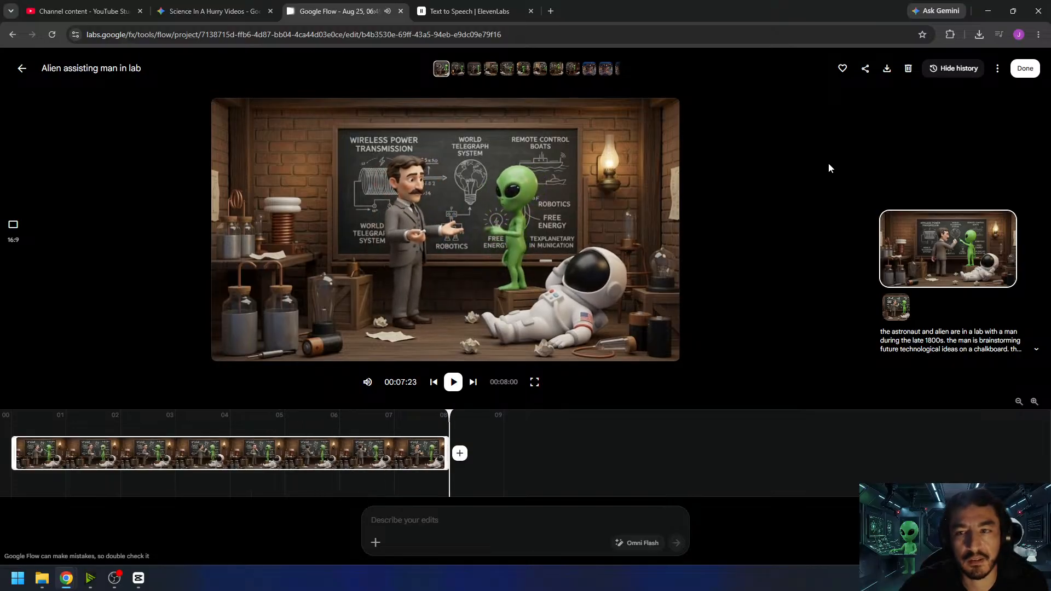
left_click(452, 384)
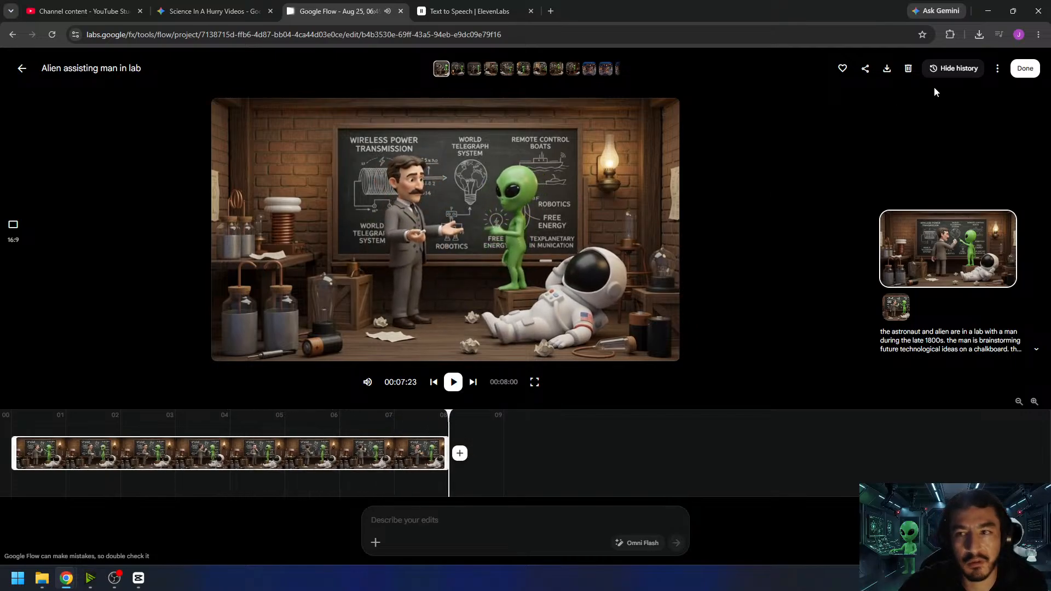
- Close the reviewed video and insert "the man and alien do not look at the astronaut and ignore him." before the prompt's uninterested astronaut sentence
left_click(1024, 68)
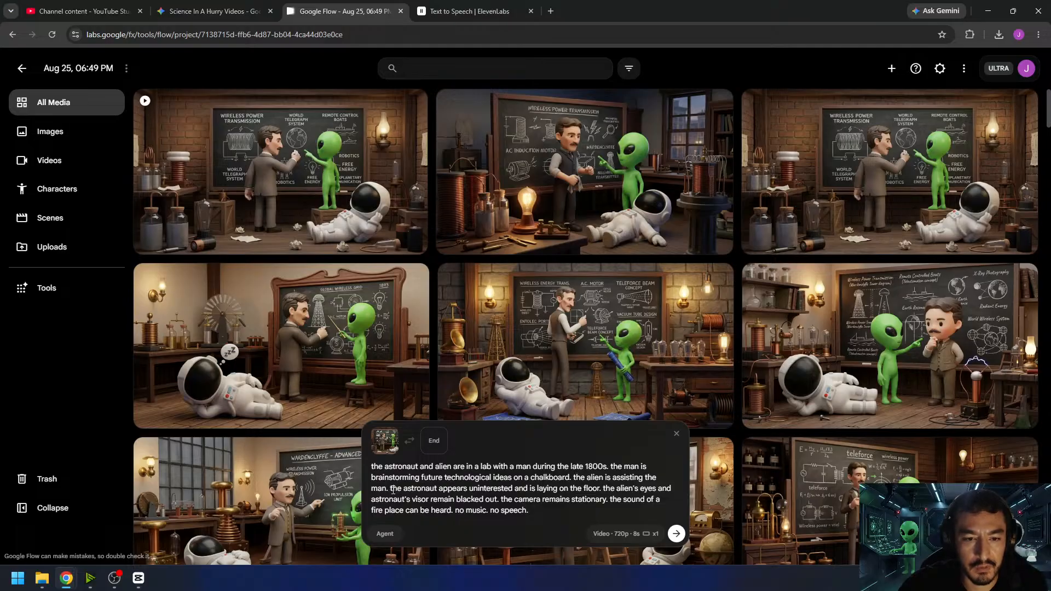
type("the man and")
type(" alien do not lo")
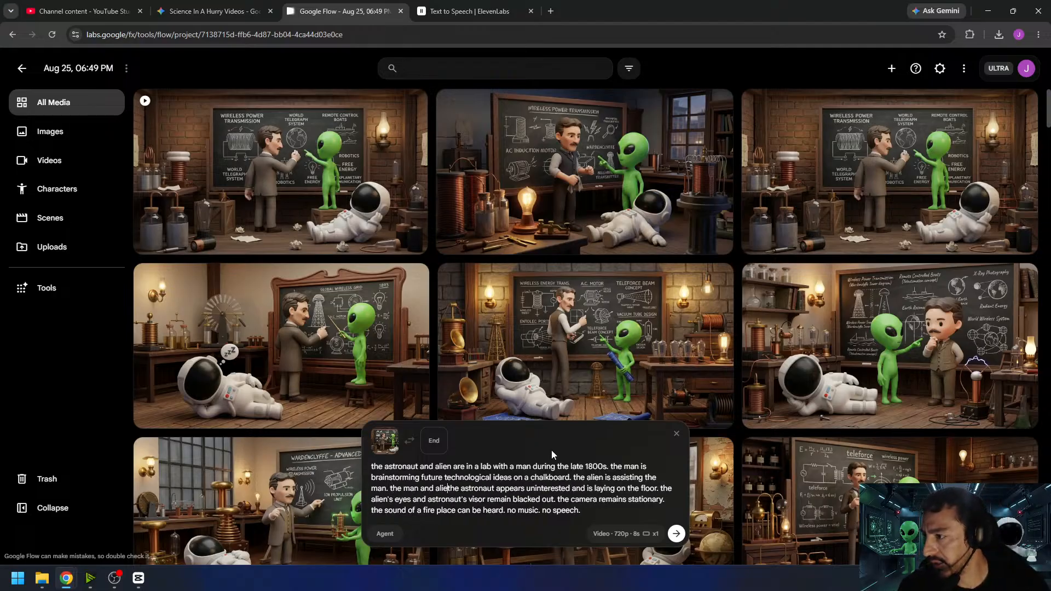
type("ok at the ")
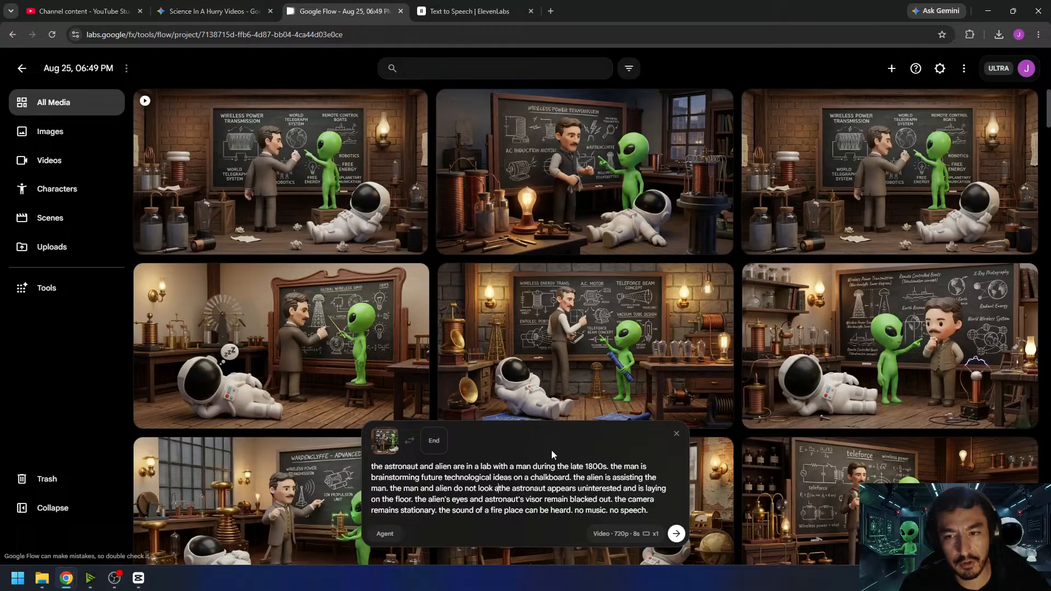
type("astronaut and ")
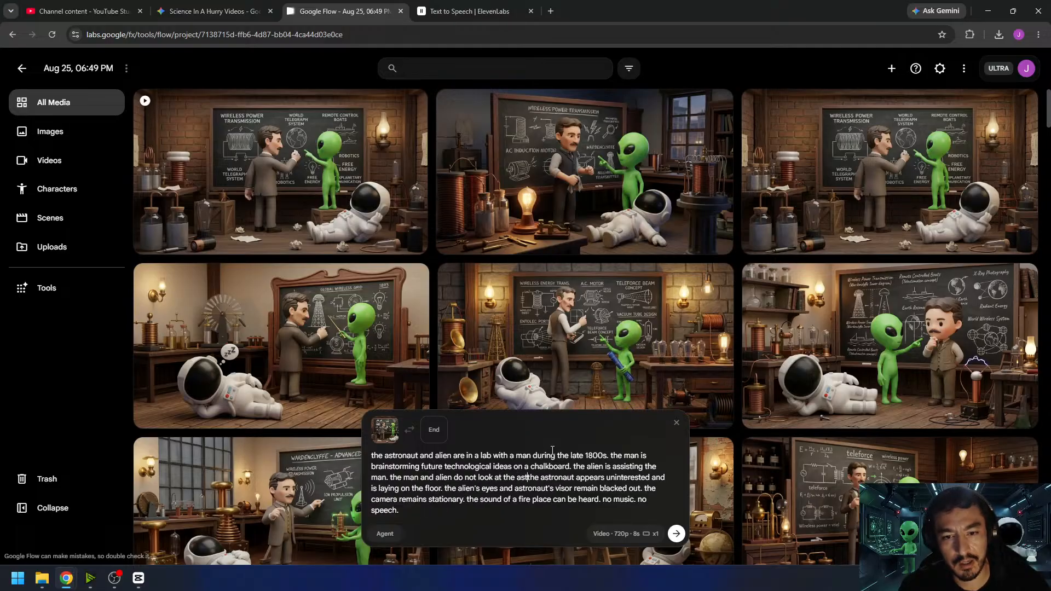
type("ignore him.")
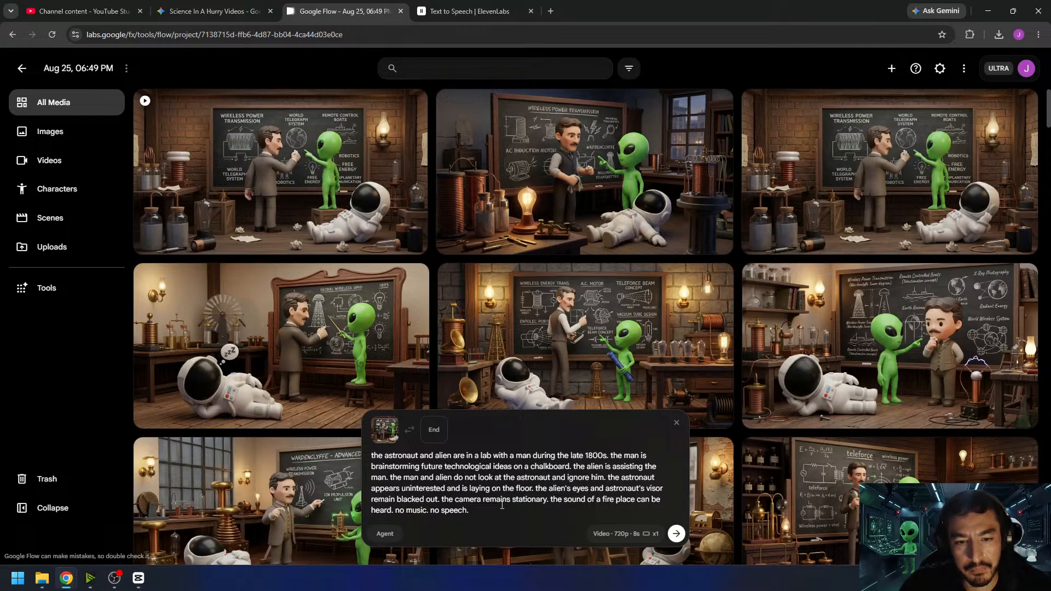
type("N")
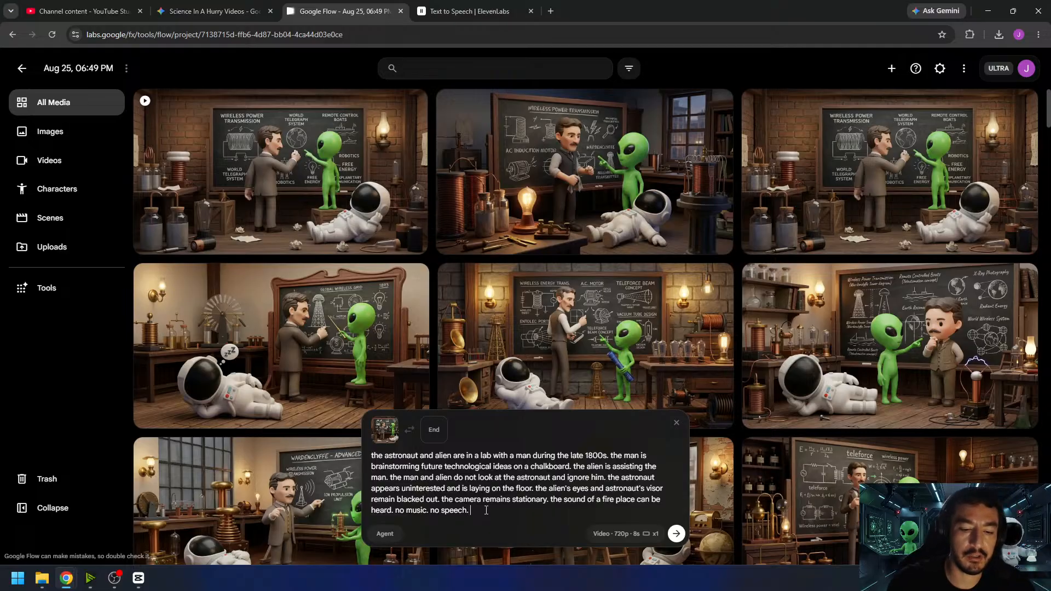
key("BackSpace")
type("T")
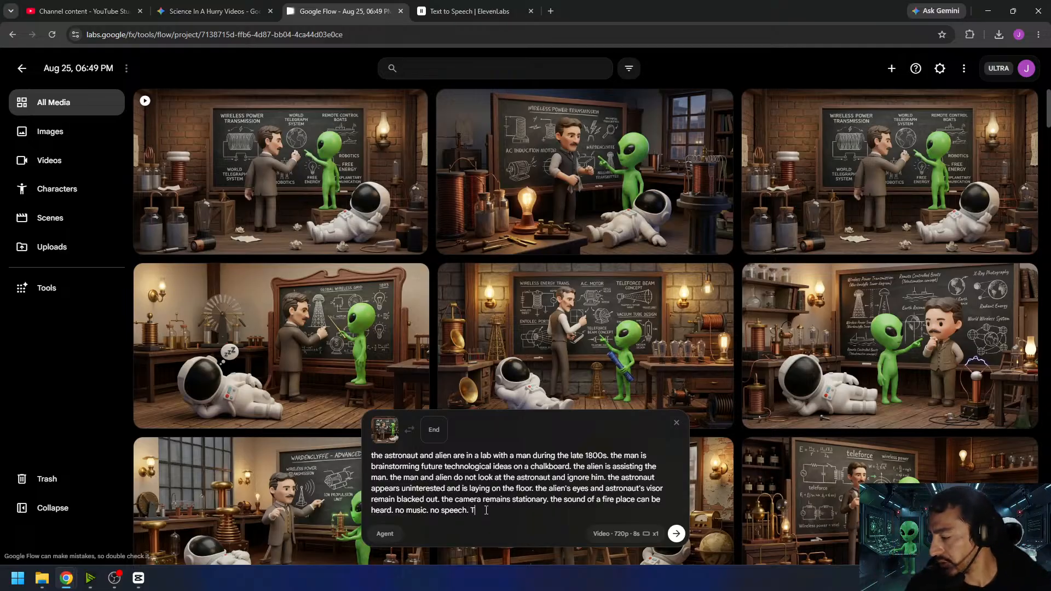
type("HEY DO NOT TALK.")
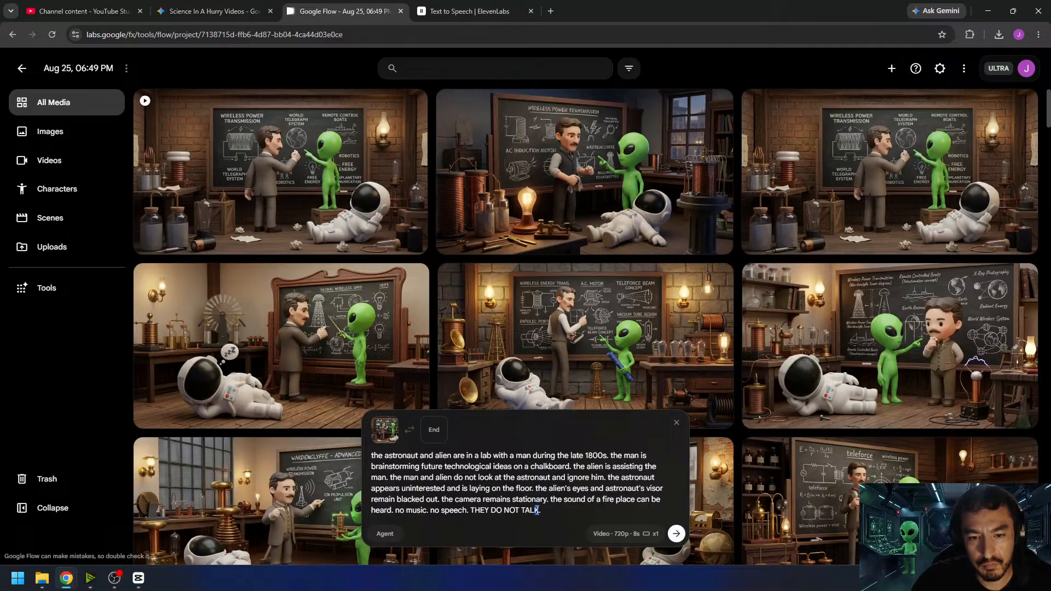
- End the prompt with "we don't hear what they are saying." after "no speech." and generate the video
left_click_drag(539, 510, 471, 513)
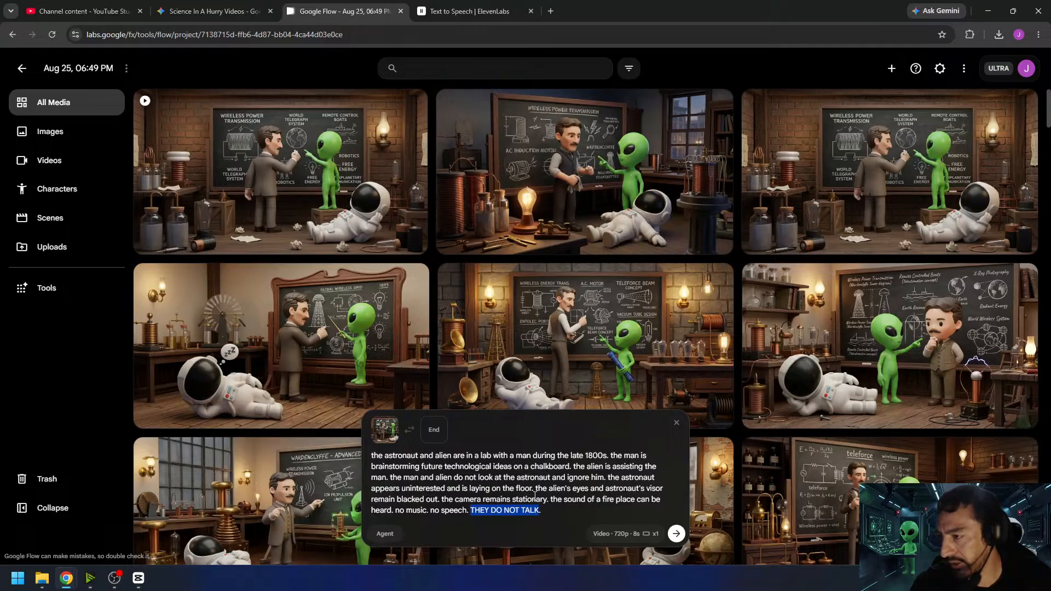
type("we")
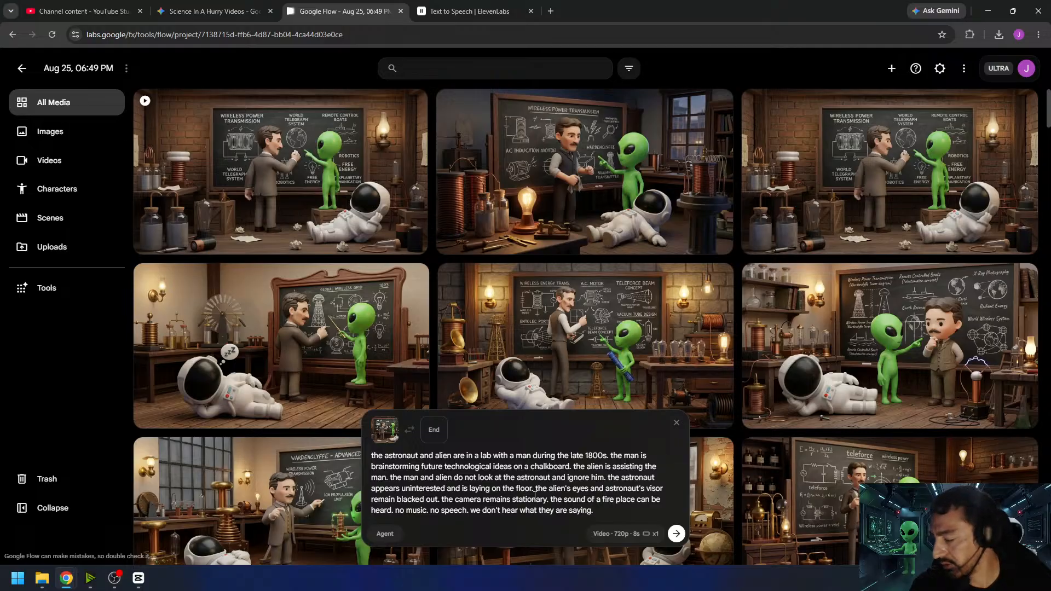
key("Return")
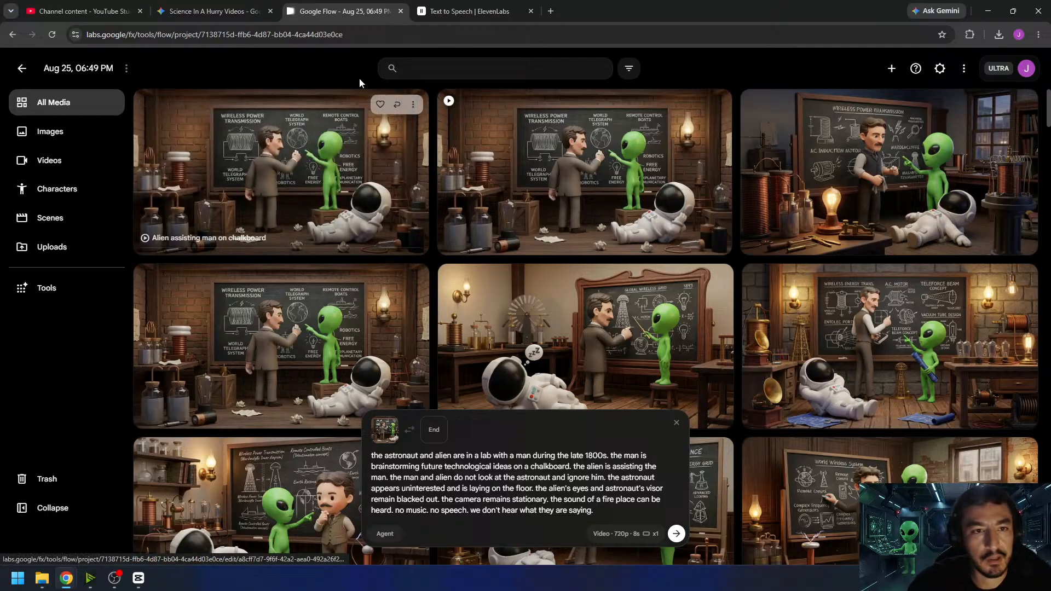
- Review the newly generated chalkboard video, download it, and return to the project's media
left_click(313, 158)
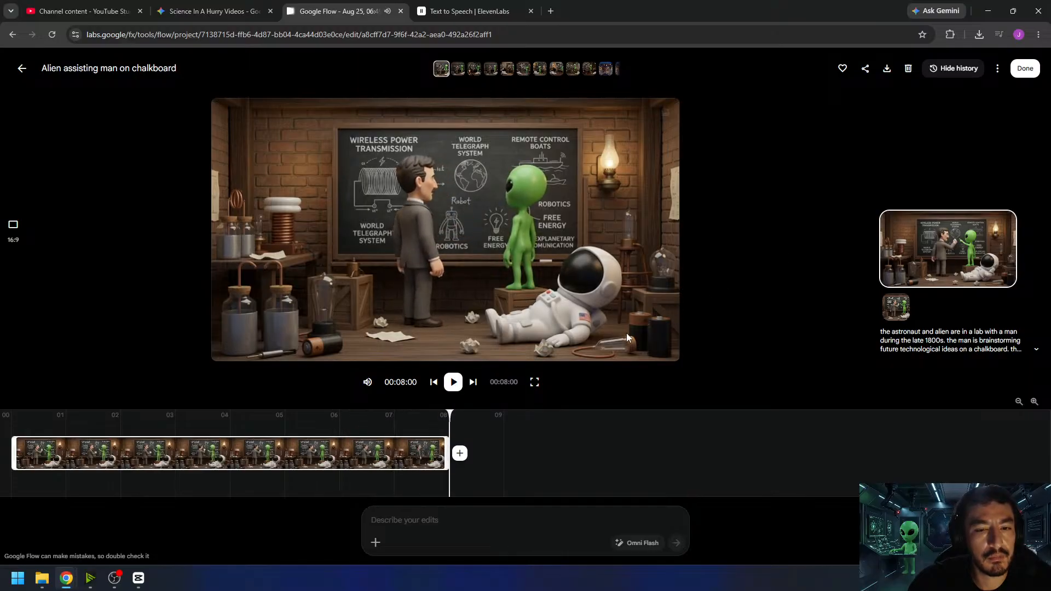
left_click(454, 383)
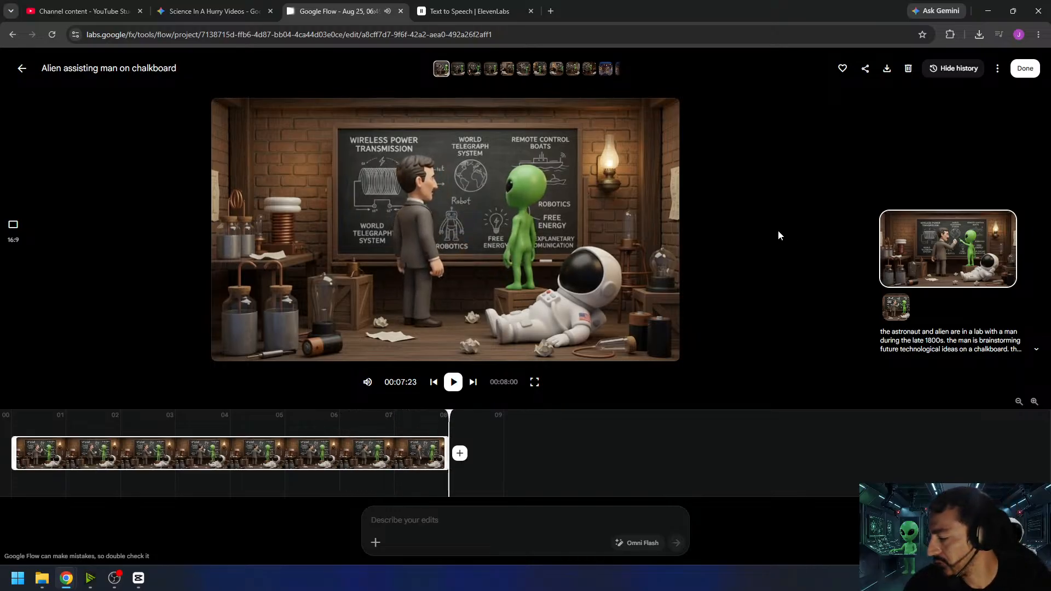
left_click(887, 69)
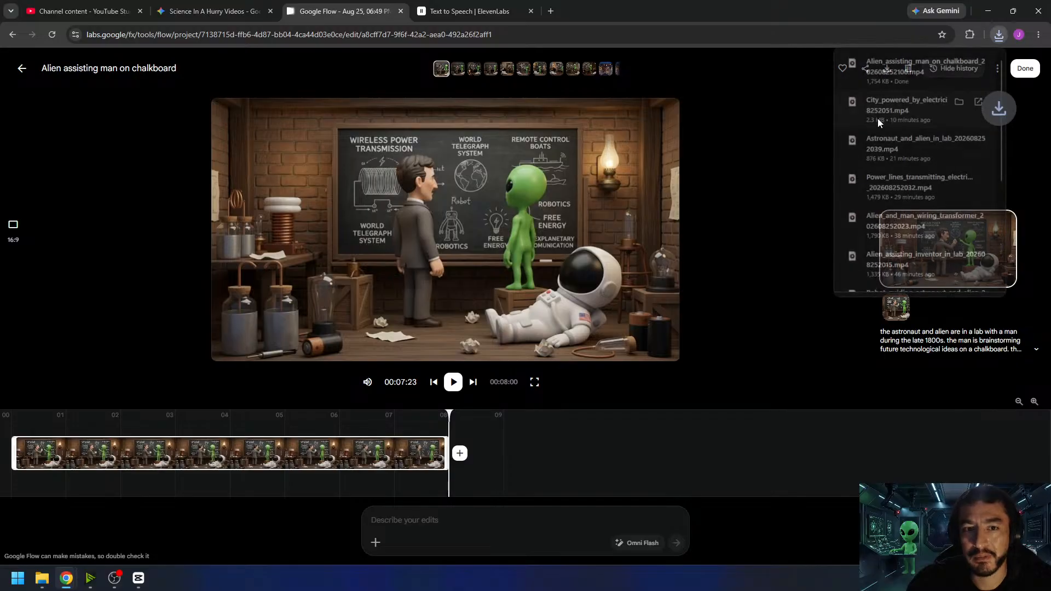
left_click(757, 180)
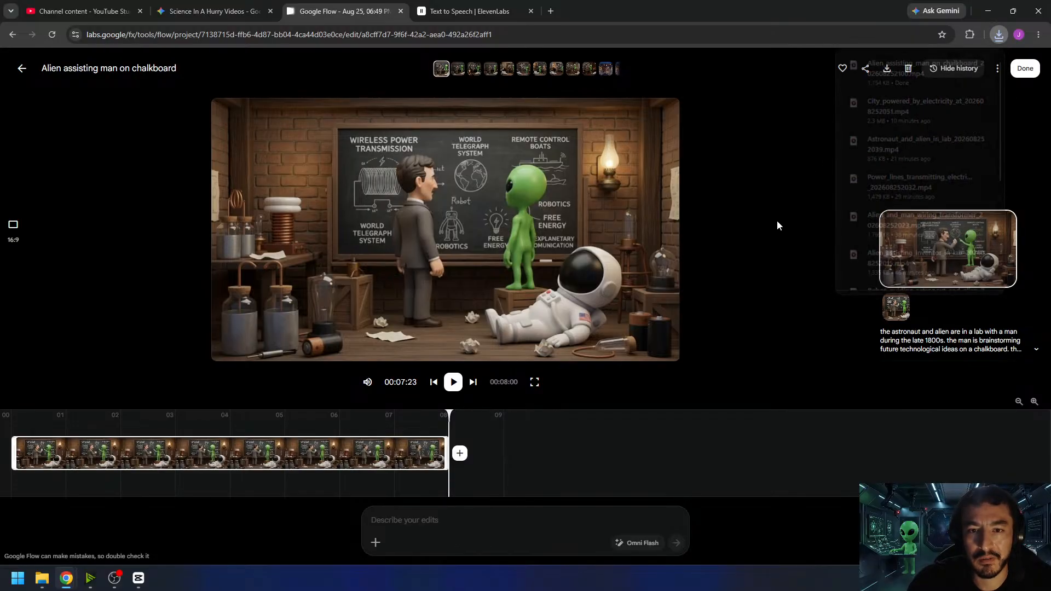
left_click(451, 384)
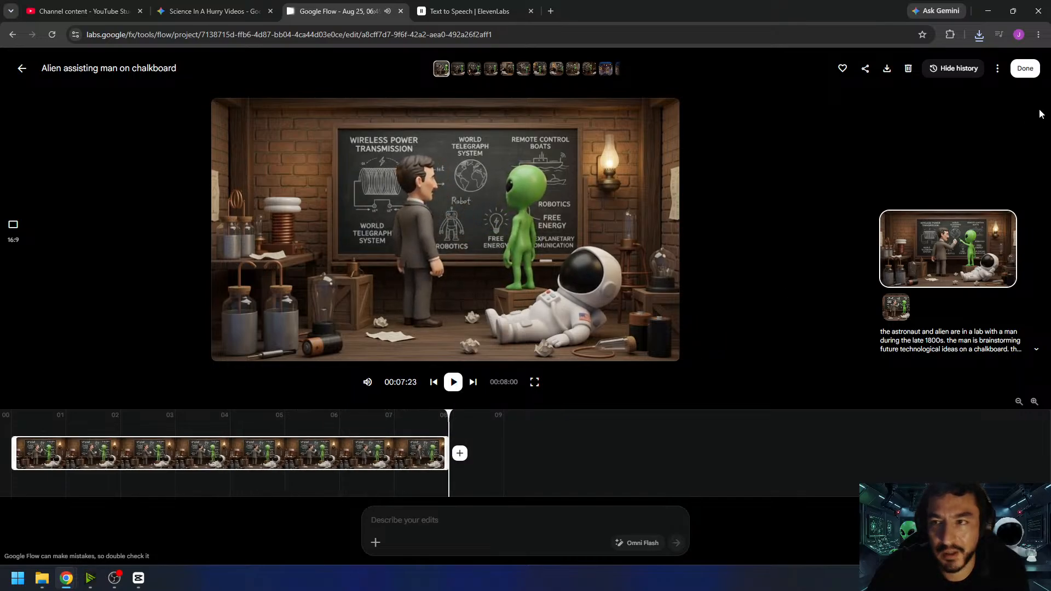
left_click(1025, 69)
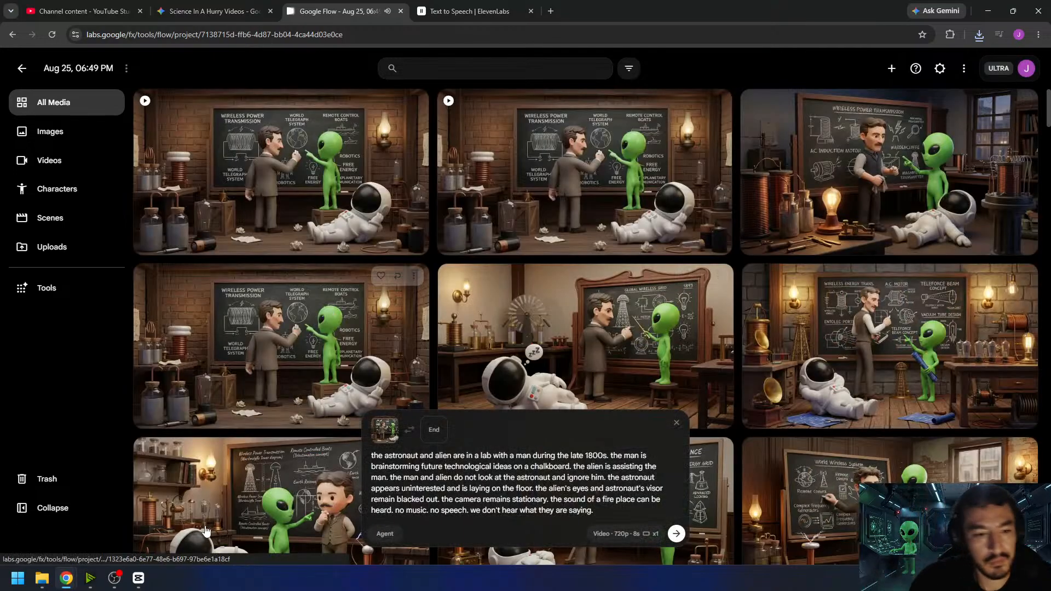
- Switch to CapCut, import the downloaded chalkboard video and place it on the timeline directly after the city clip
left_click(139, 579)
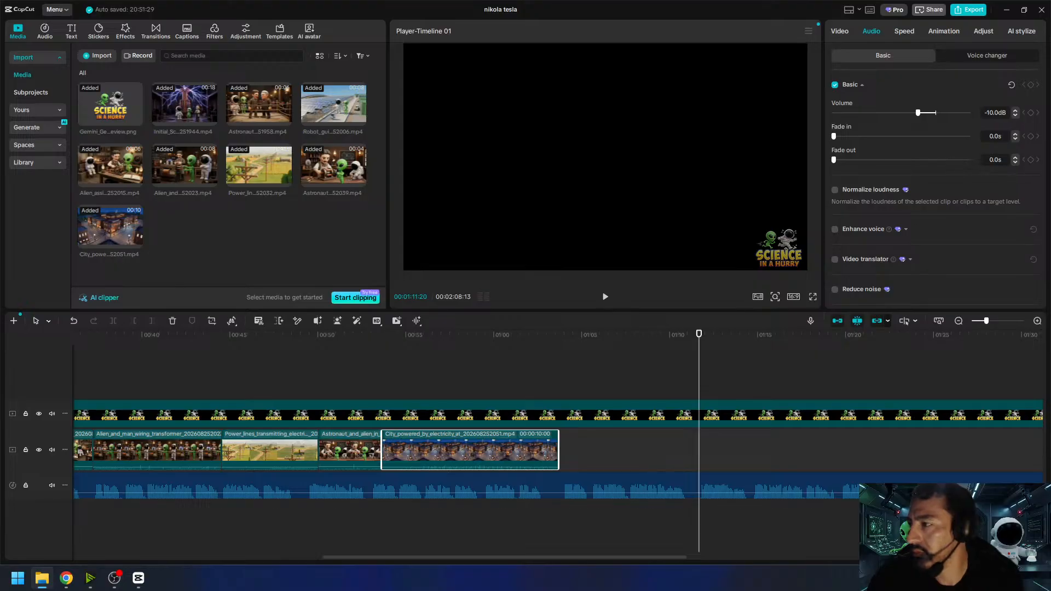
left_click_drag(1050, 235, 261, 242)
left_click_drag(165, 229, 565, 455)
- Play the timeline from just before the chalkboard clip to check the transition, and put the playhead at the clip's end
left_click(546, 344)
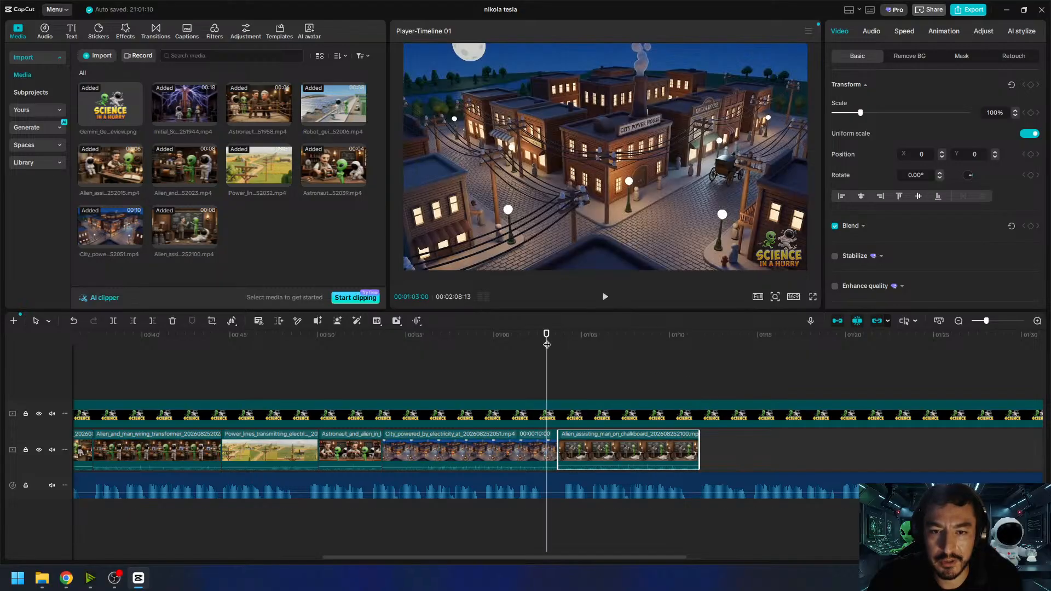
left_click(606, 298)
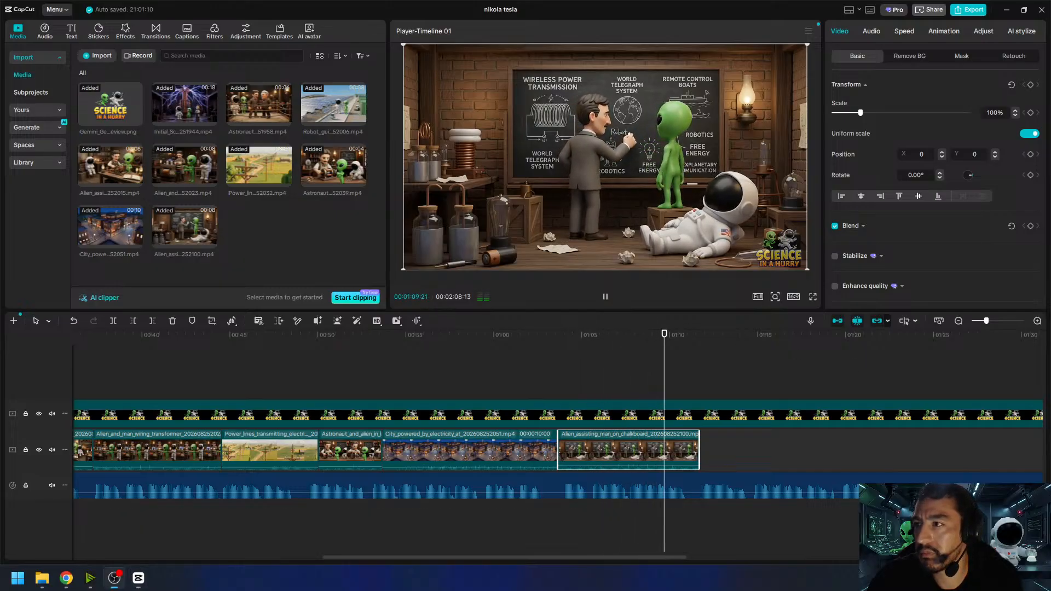
left_click(605, 297)
left_click_drag(708, 335, 700, 340)
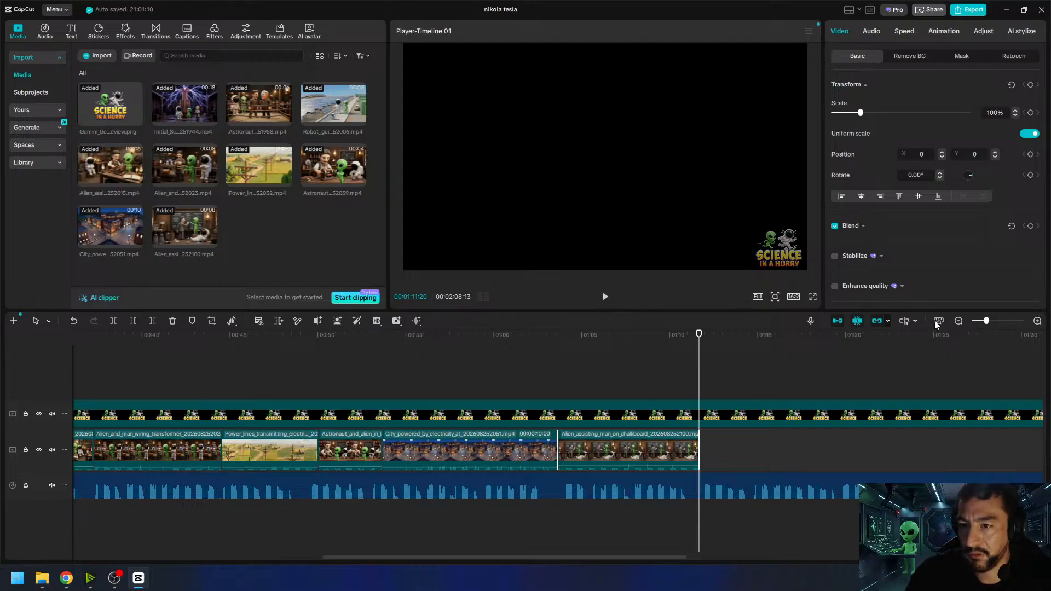
- Play the assembled video from its beginning until just past the end of the chalkboard clip to review it
left_click(958, 321)
left_click(958, 321)
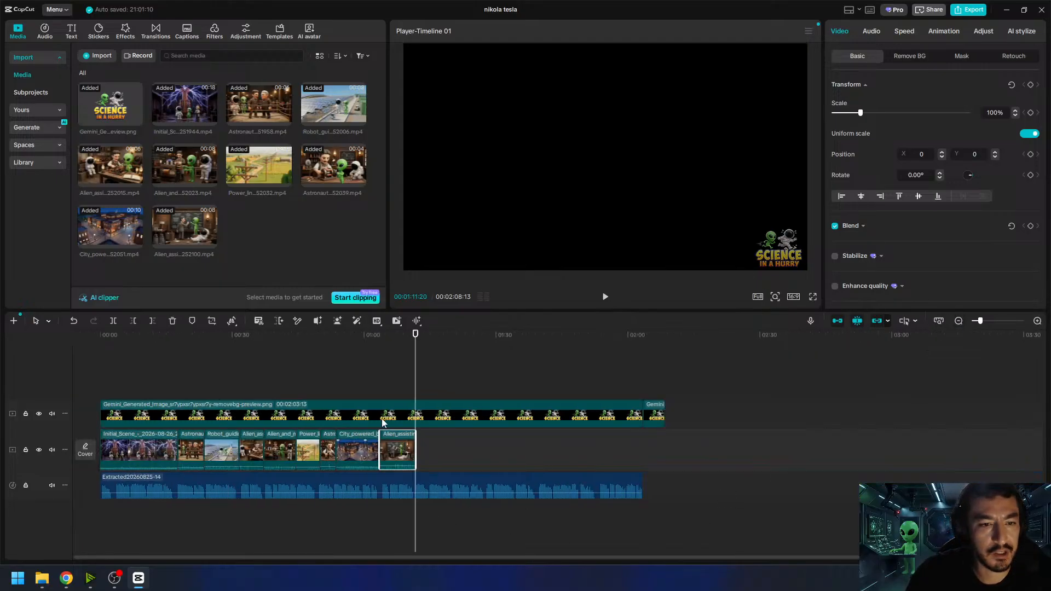
left_click_drag(280, 337, 77, 366)
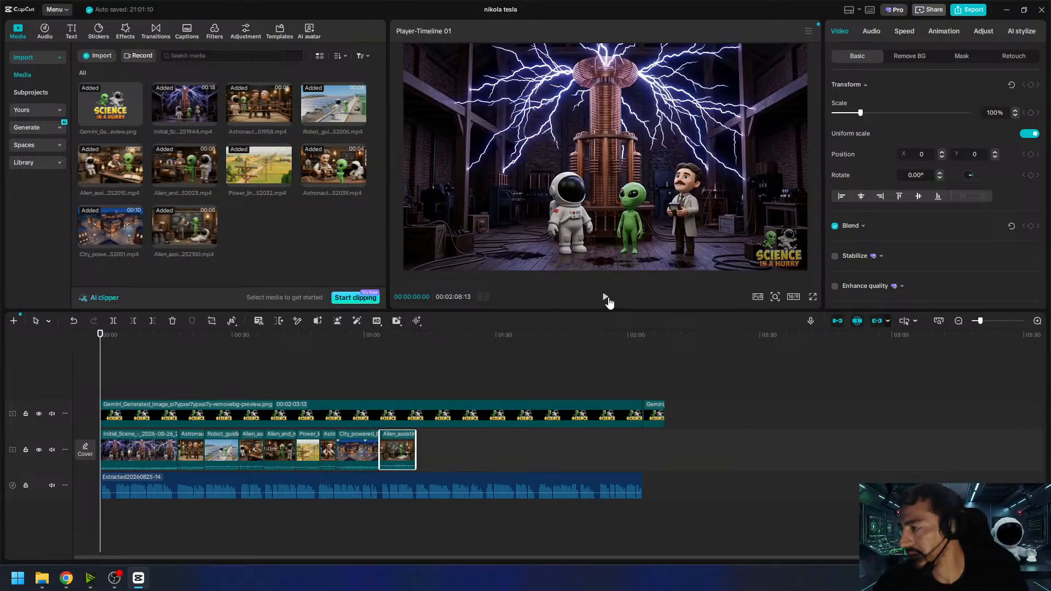
left_click(606, 297)
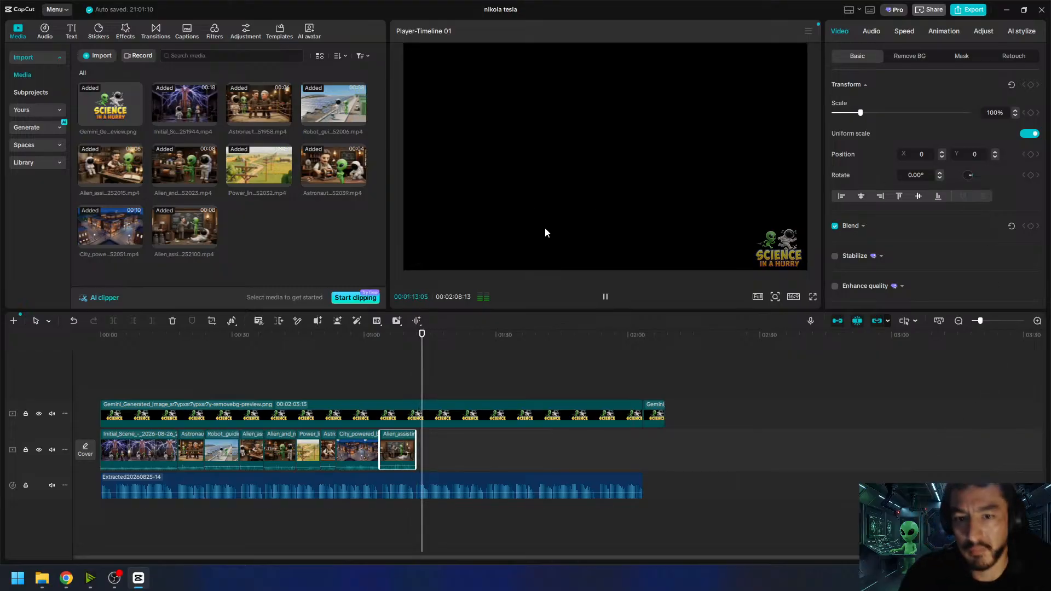
left_click(604, 297)
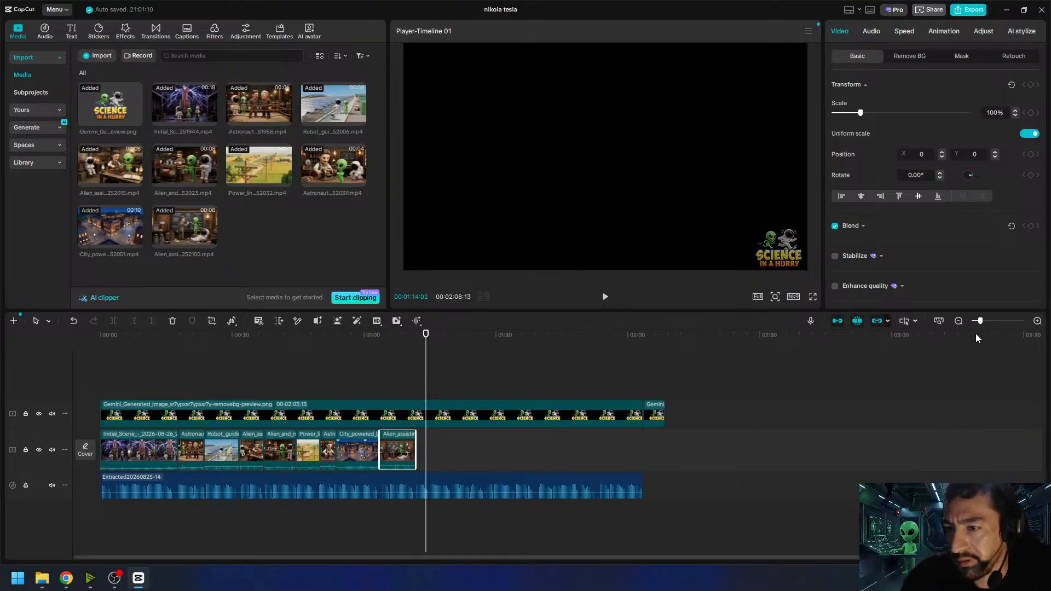
- Scrub the playhead to 00:01:14:21 in the narration after the chalkboard clip
left_click(1036, 321)
left_click(1036, 326)
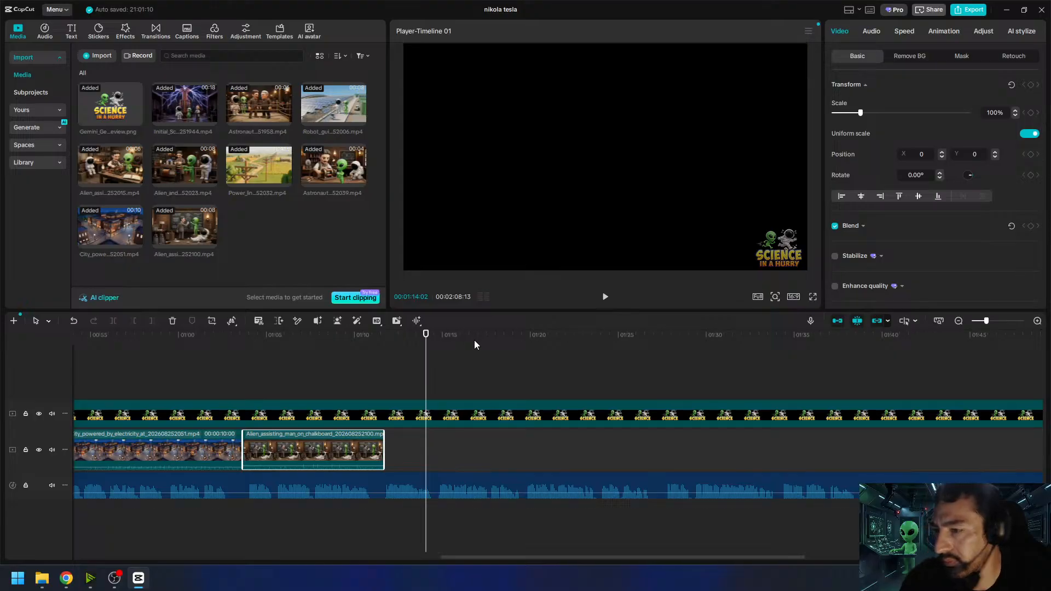
left_click_drag(414, 335, 437, 355)
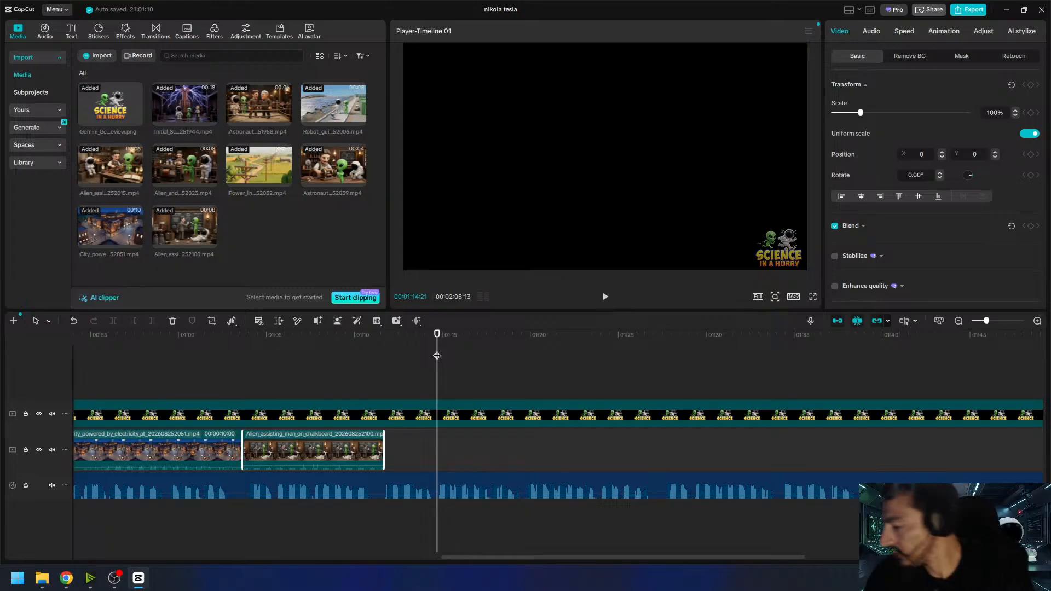
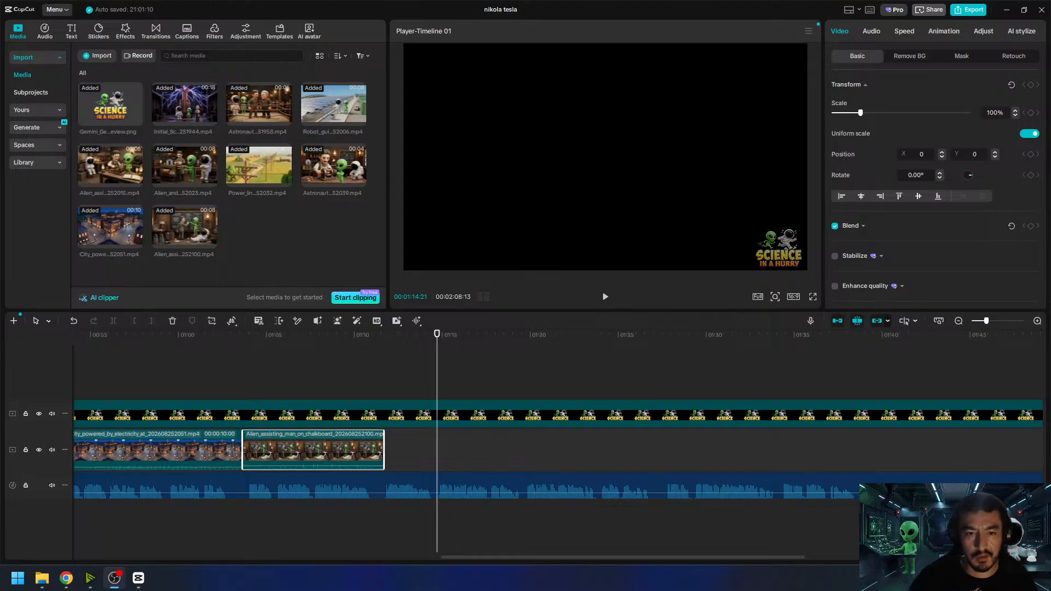
- Play back the narration from the end of the chalkboard clip to work out what the next scene has to show
left_click(419, 359)
left_click_drag(419, 359, 383, 353)
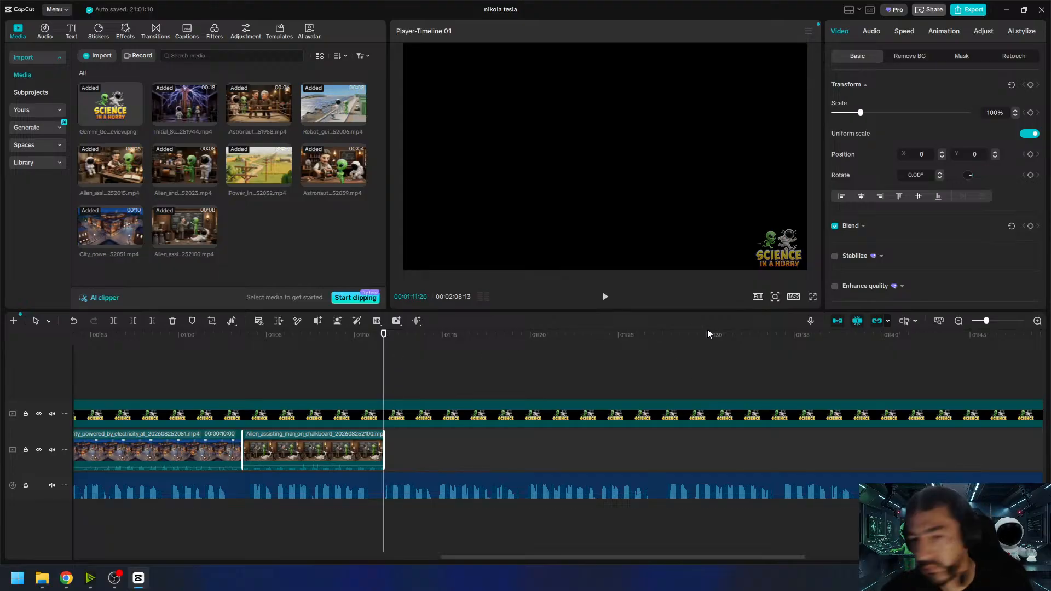
left_click(606, 299)
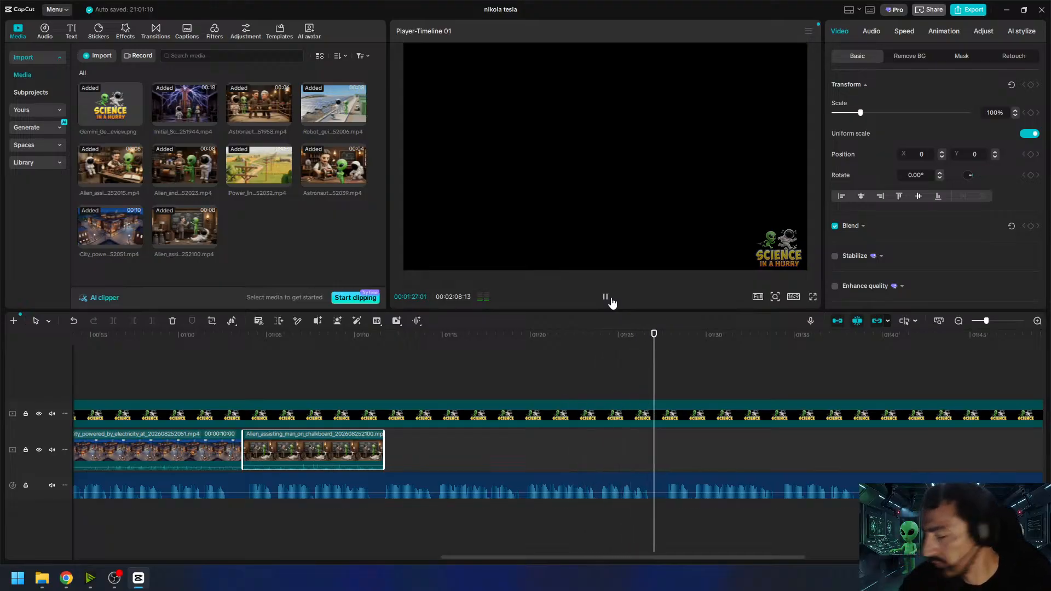
left_click(611, 300)
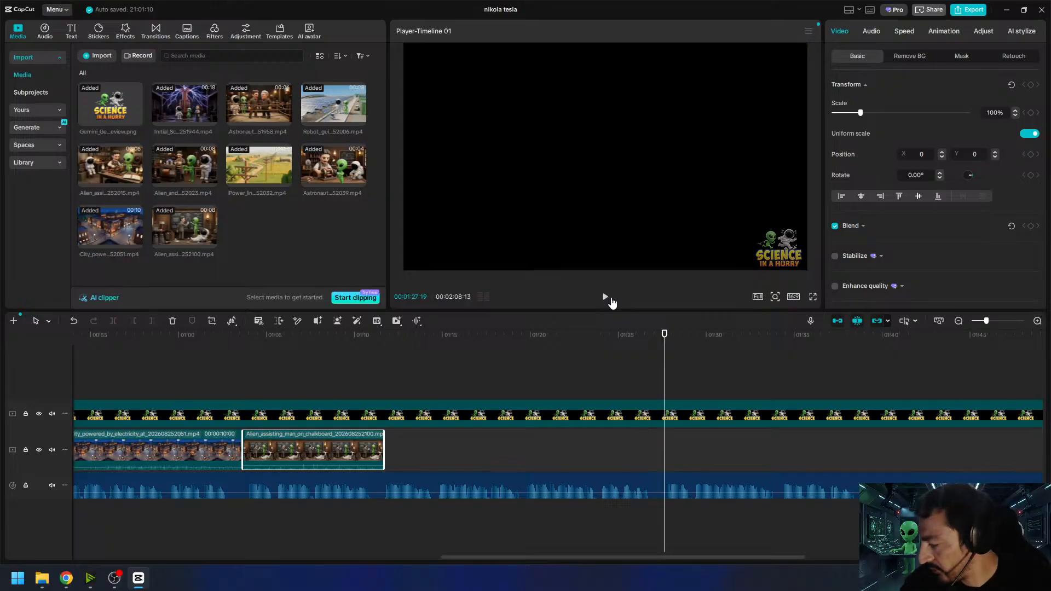
left_click_drag(406, 346, 385, 350)
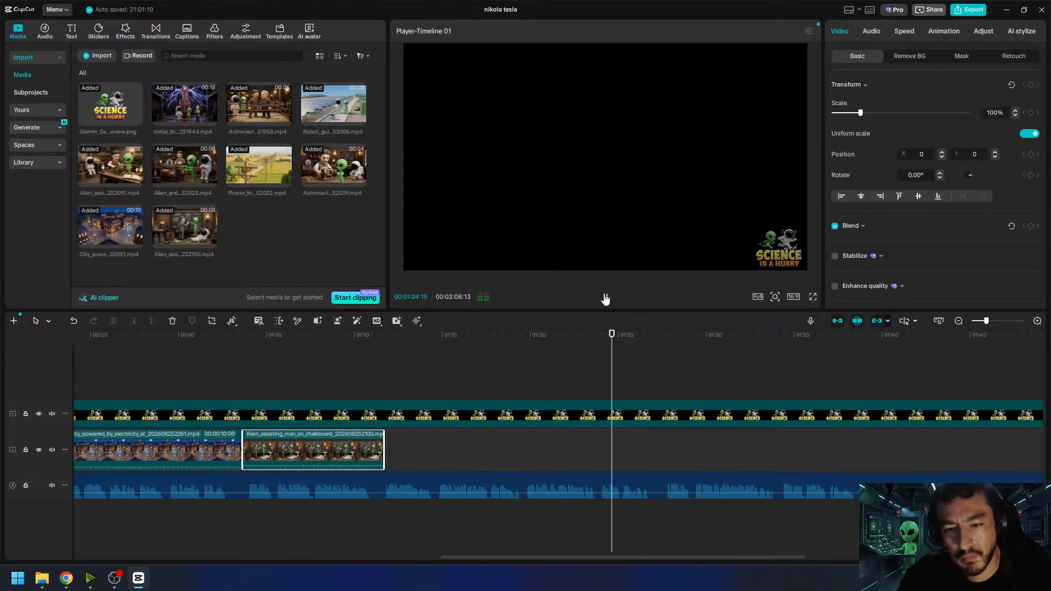
left_click(605, 296)
left_click(598, 334)
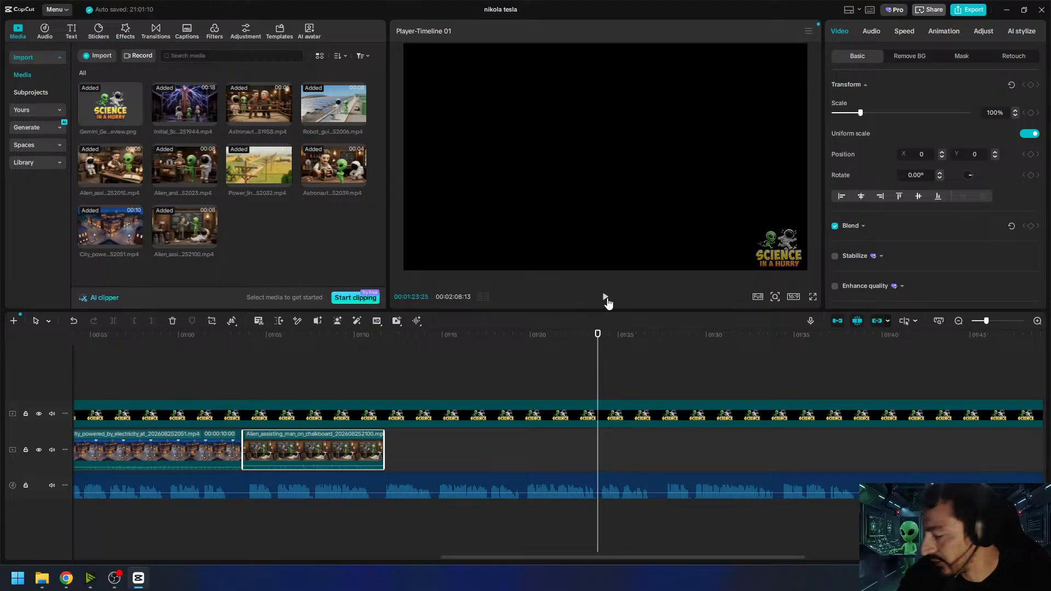
left_click(606, 298)
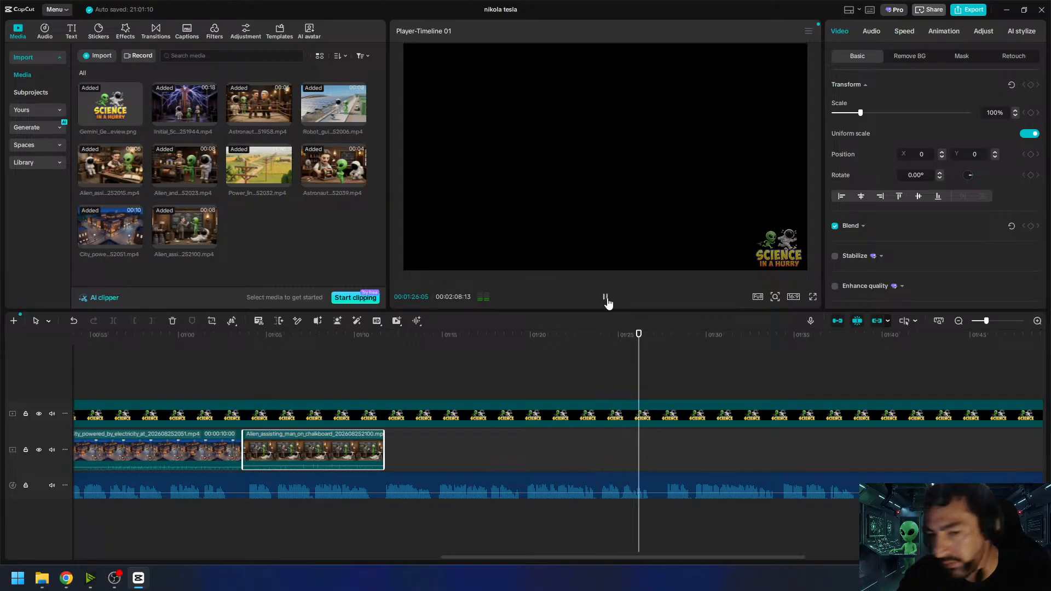
left_click(606, 299)
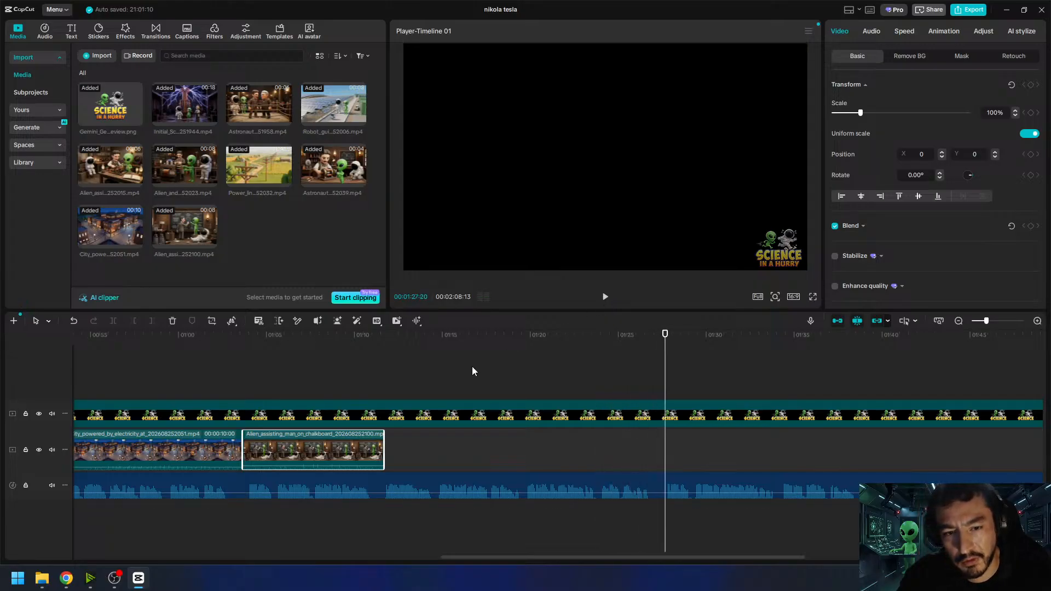
left_click_drag(415, 339, 384, 339)
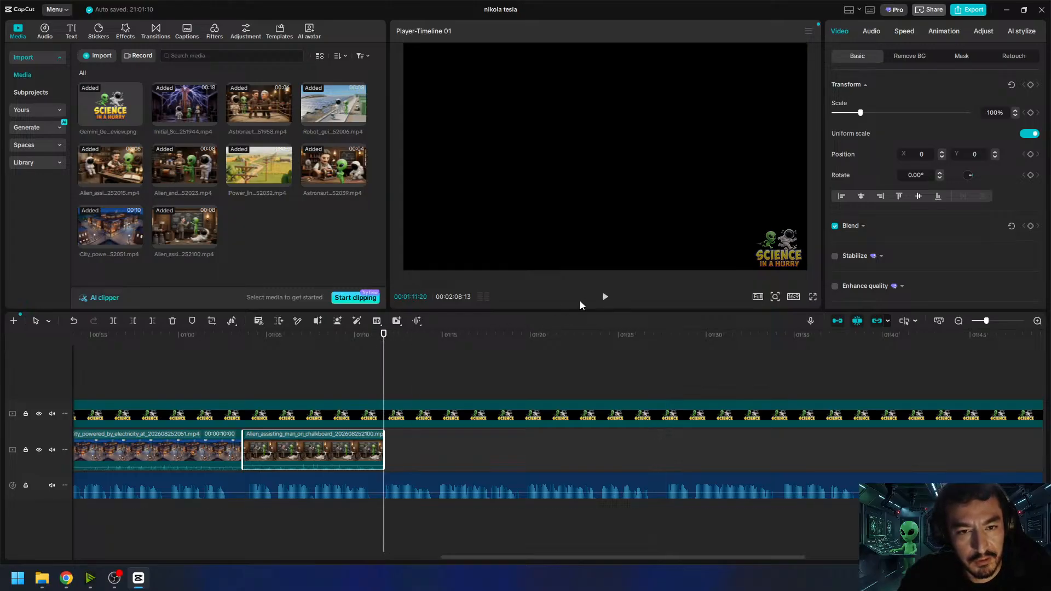
left_click(605, 299)
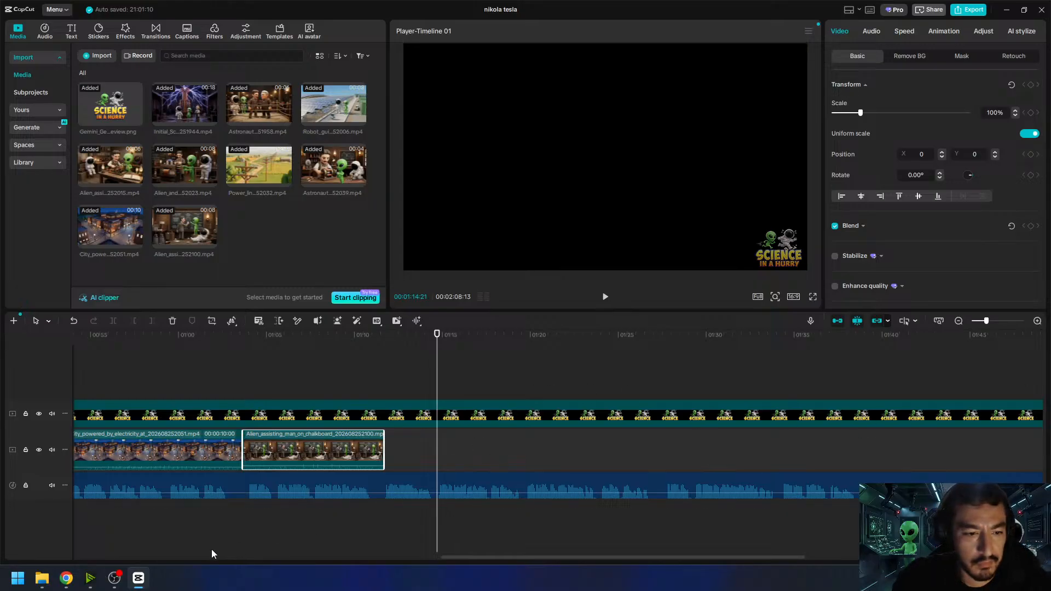
- Switch to Google Flow in Chrome and reuse the prompt of an image of Tesla brainstorming at the chalkboard
mouse_move(74, 576)
left_click(66, 536)
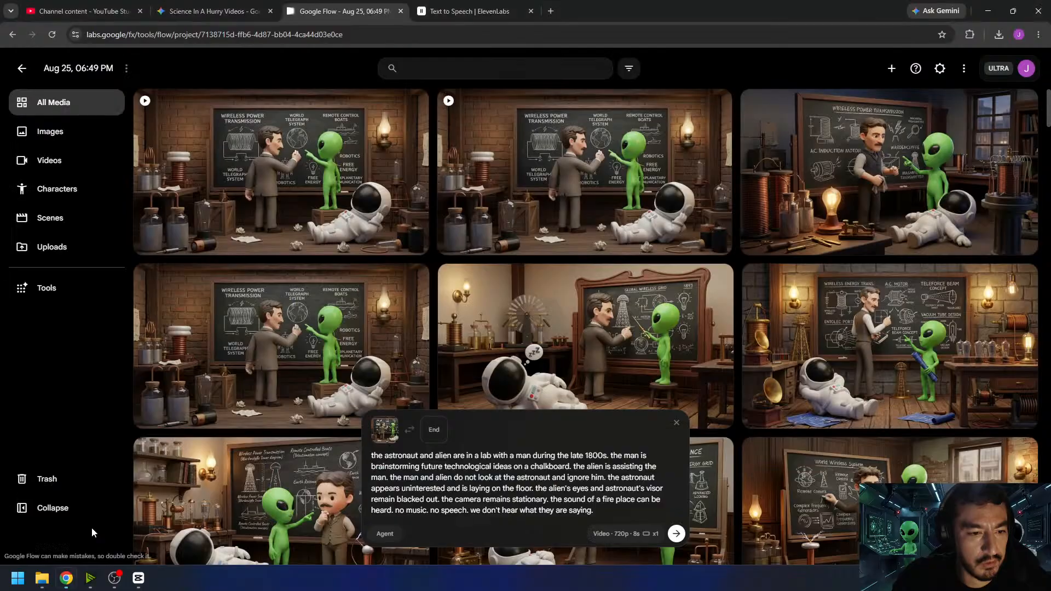
scroll(624, 310, "down", 4)
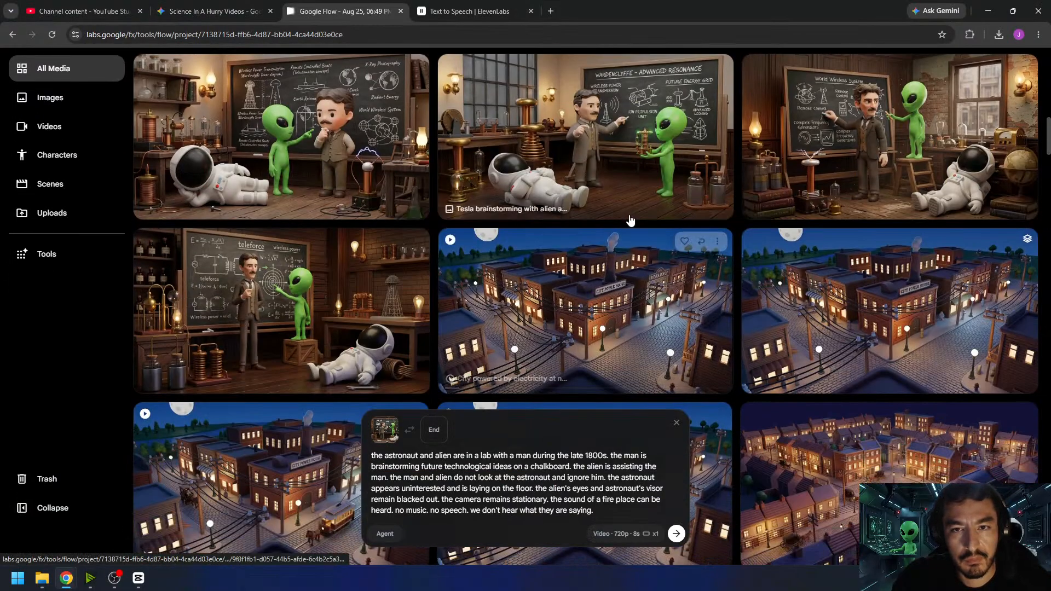
scroll(630, 219, "up", 3)
left_click(702, 233)
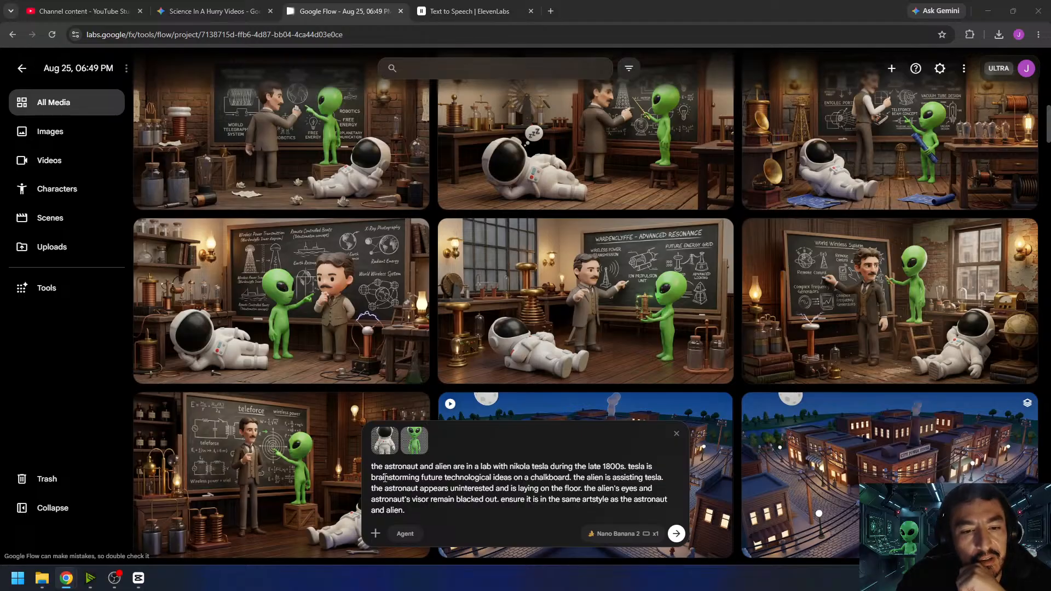
- In the prompt, replace "brainstorming future technological ideas on a chalkboard" with "testing out an early radio"
left_click_drag(371, 477, 567, 477)
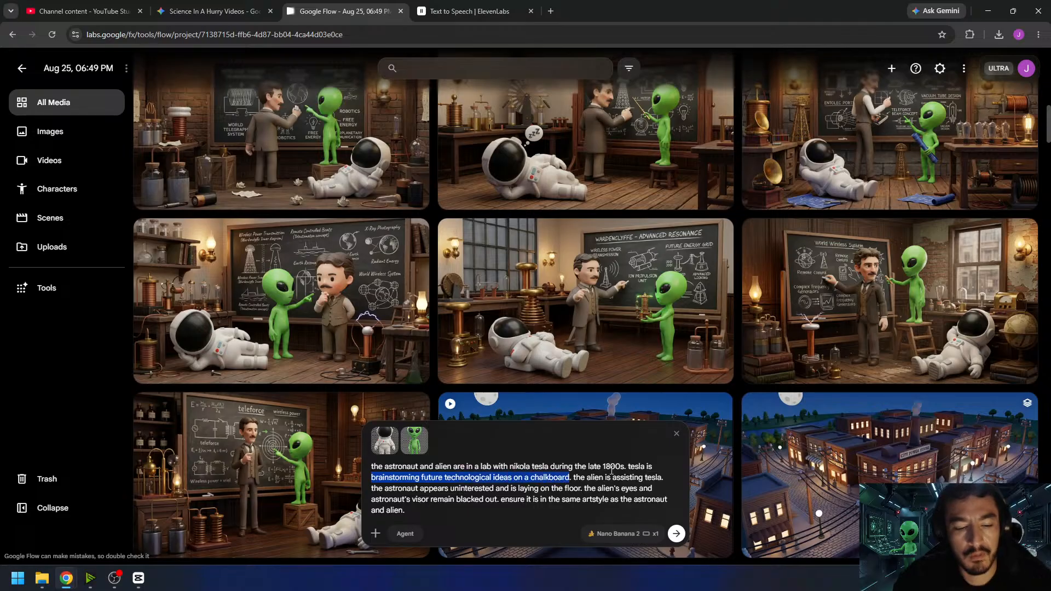
type("testing out an early")
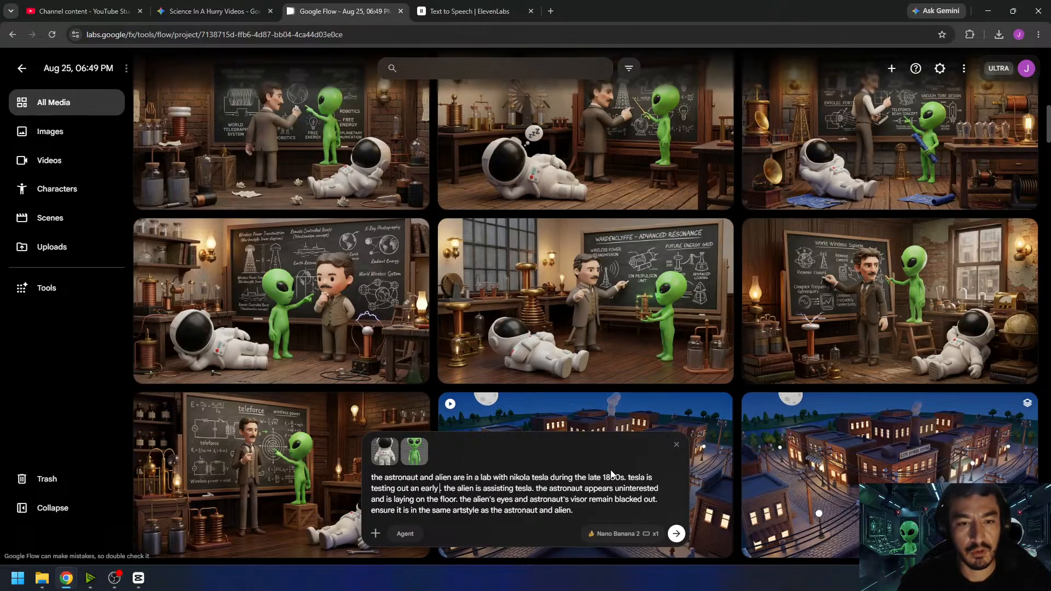
type(" radio")
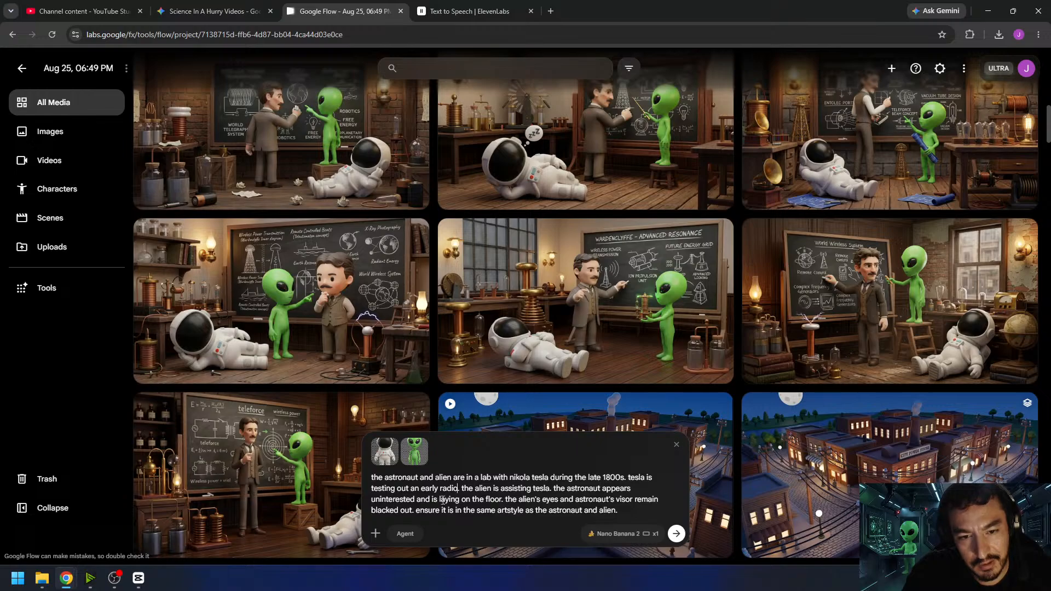
- Change the astronaut's description in the prompt from "laying on the floor" to "off in the corner"
left_click_drag(504, 499, 430, 502)
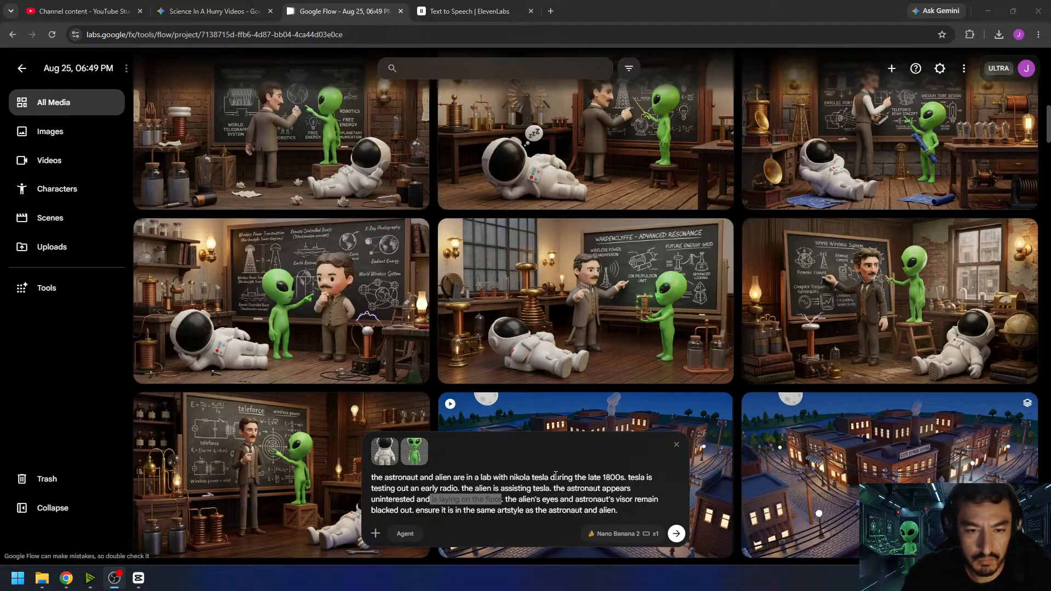
left_click(470, 500)
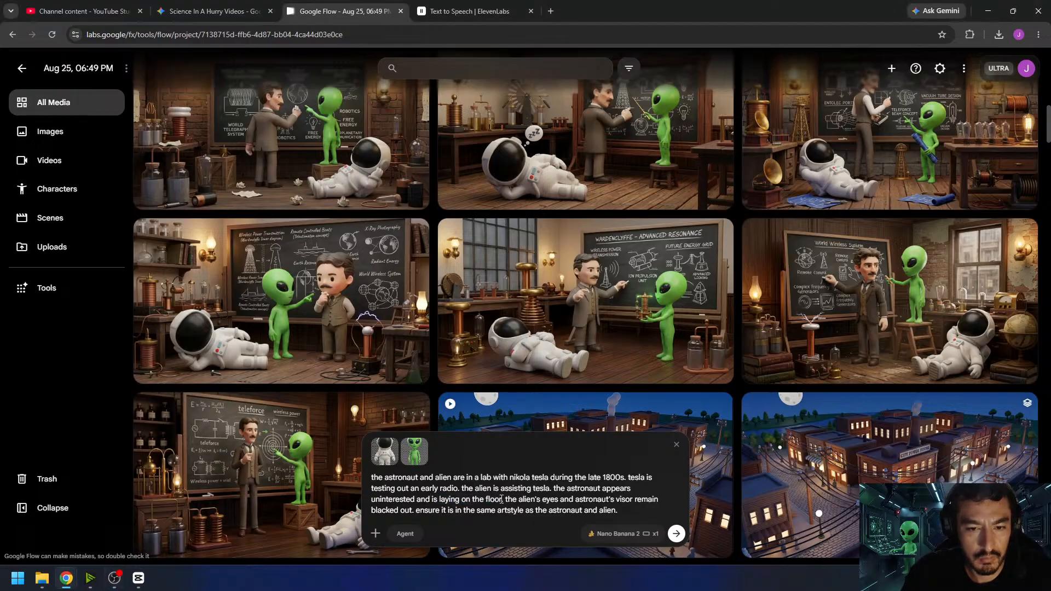
left_click_drag(502, 500, 441, 500)
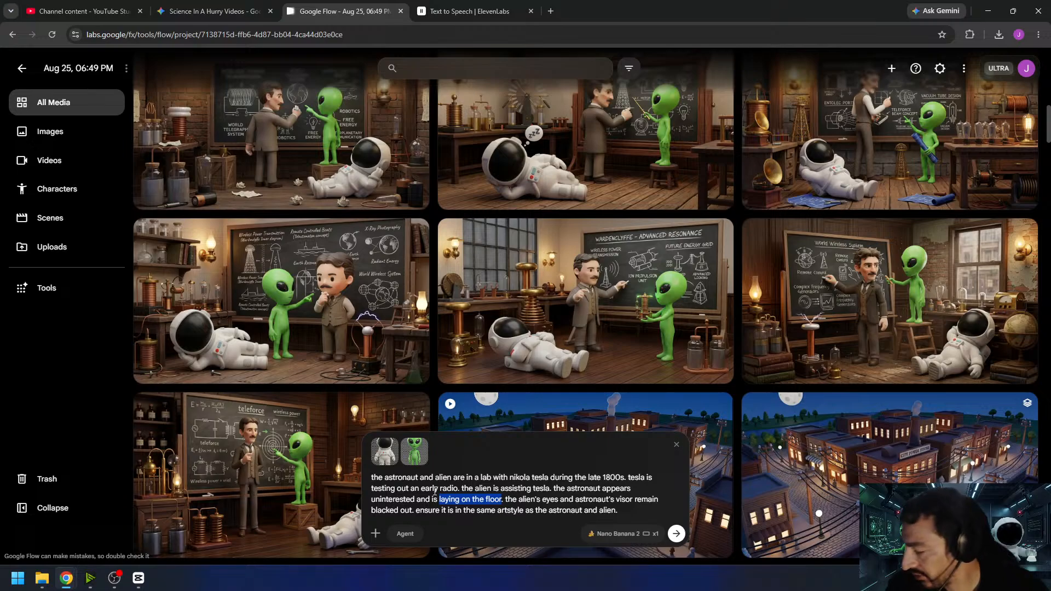
type("off in the corner")
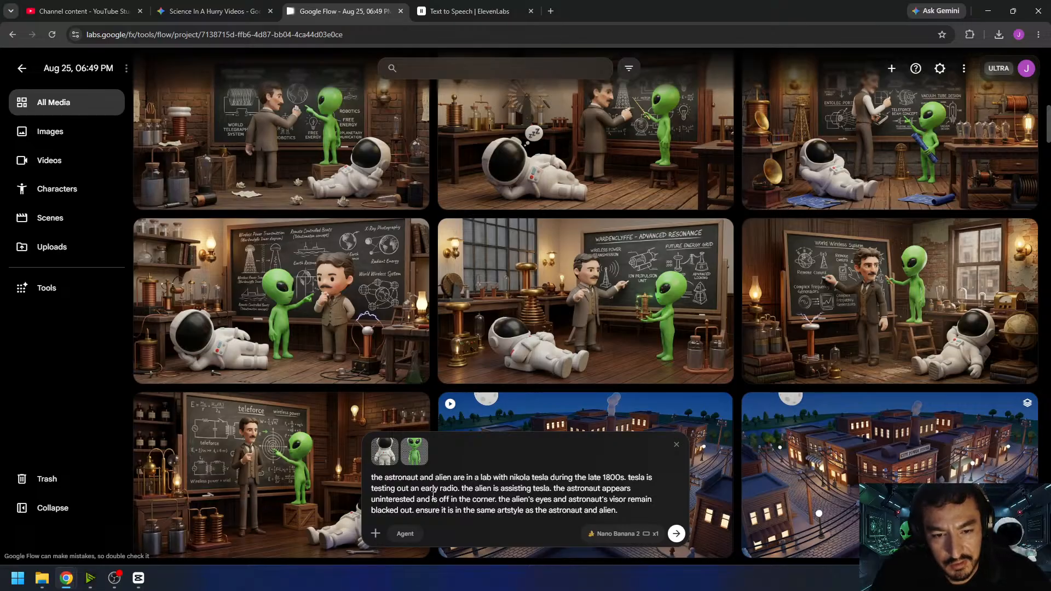
- Set the output count to x4 and generate two batches of images from the early radio prompt
left_click(645, 533)
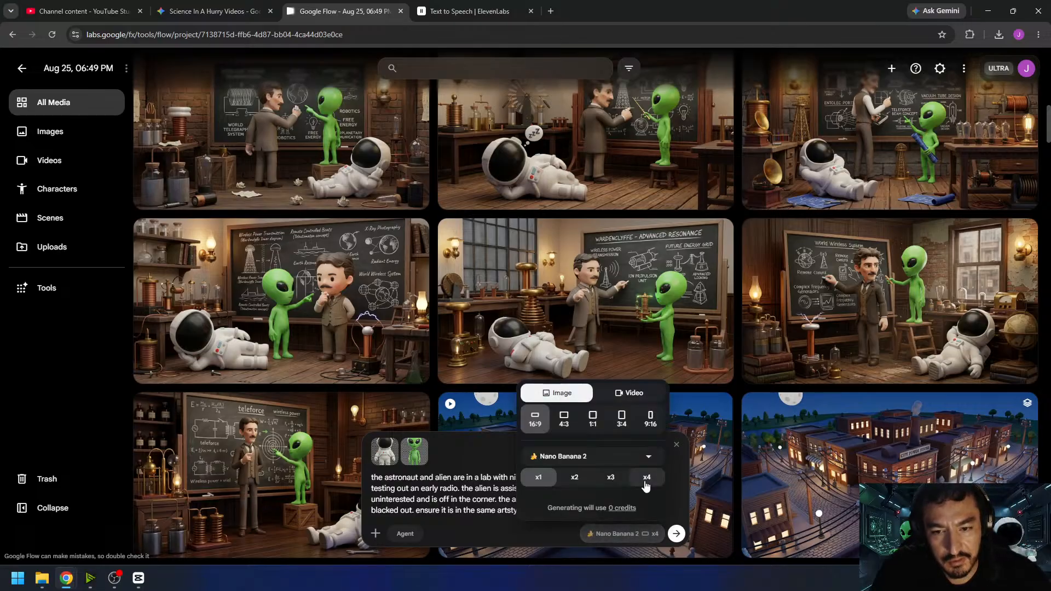
left_click(647, 481)
left_click(676, 534)
left_click(677, 534)
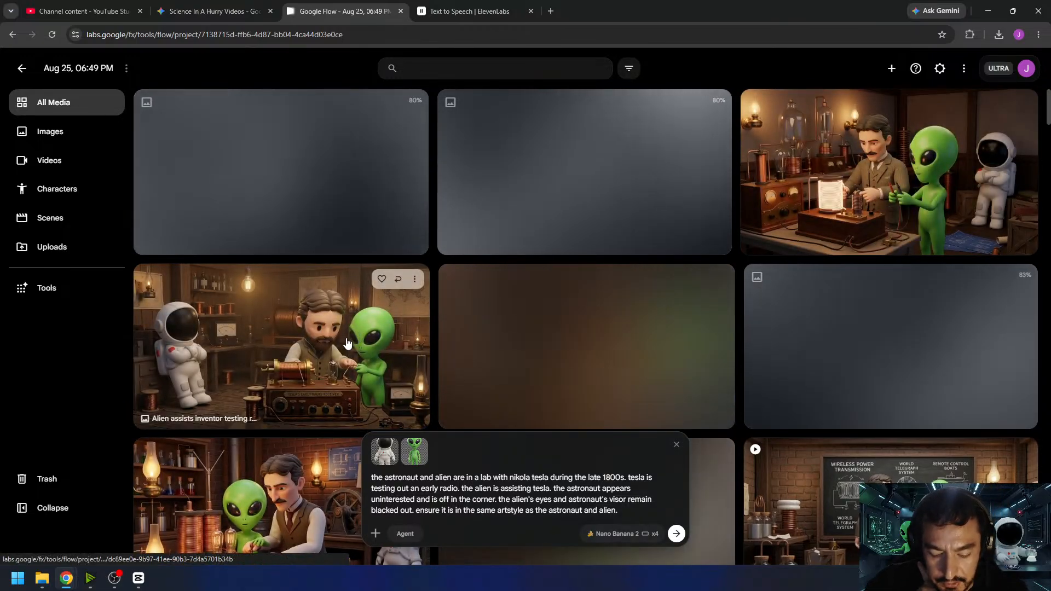
- Examine the generated image of the bearded inventor with the radio receiver and compare it with the other new results
left_click(347, 342)
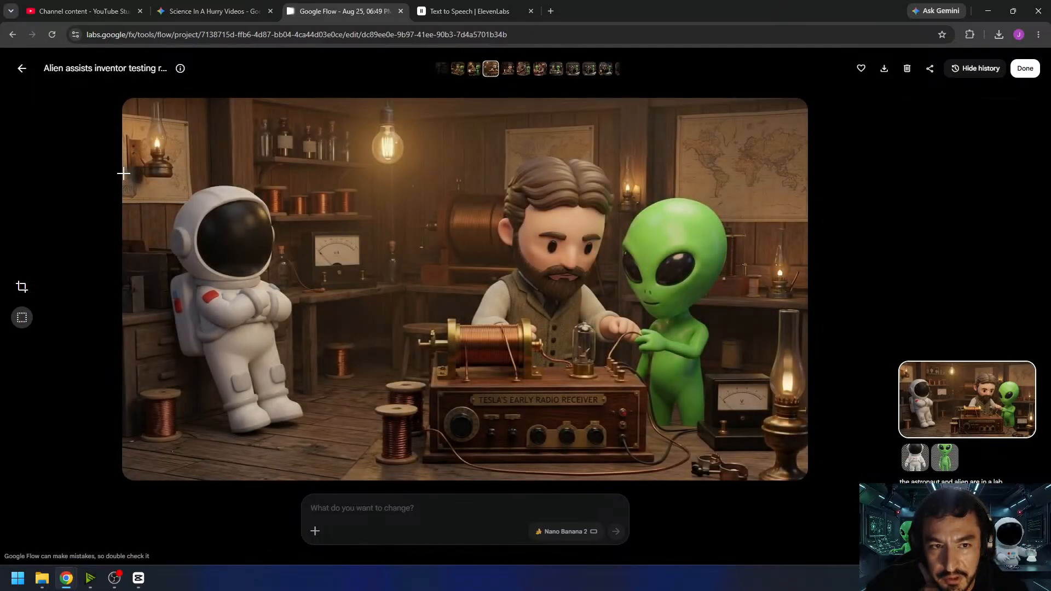
left_click(23, 69)
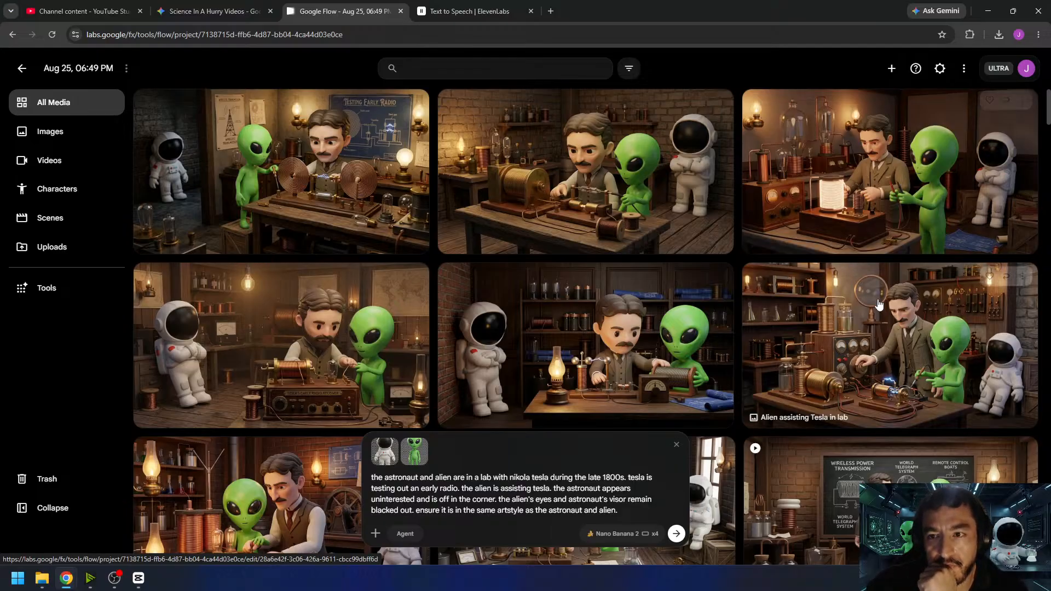
scroll(837, 294, "down", 6)
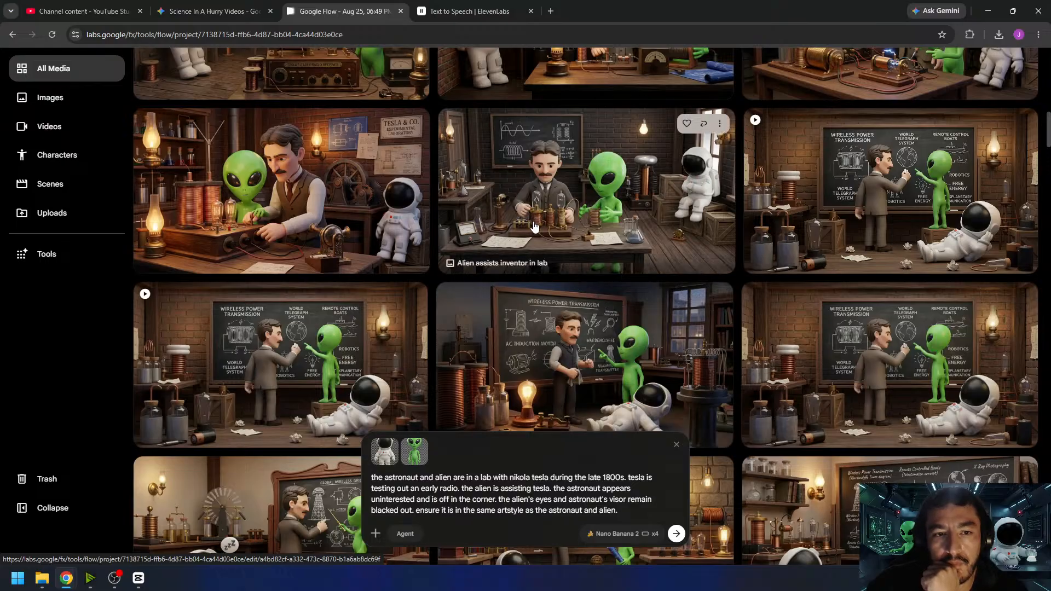
scroll(554, 215, "up", 4)
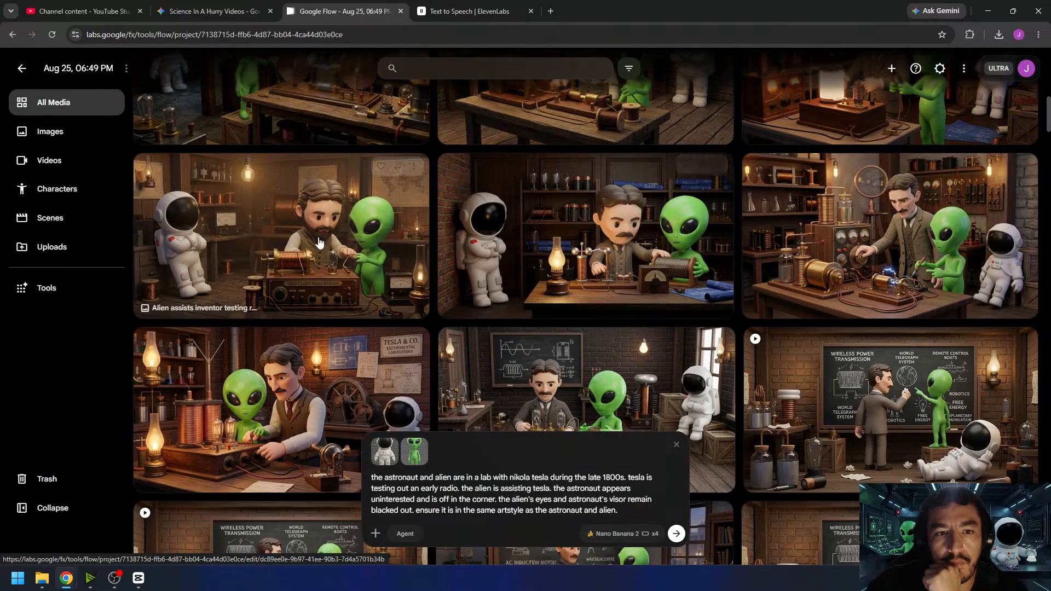
scroll(376, 301, "up", 2)
- Inspect the image with the "Testing Early Radio" blueprint and the "Alien assists tesla with radio" image at full size
left_click(316, 205)
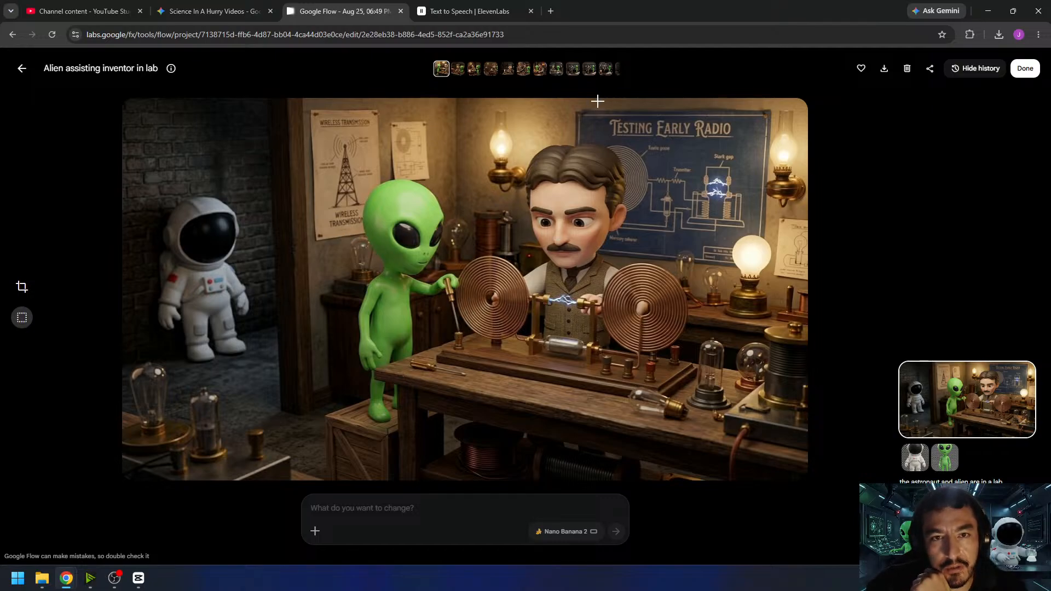
left_click_drag(588, 106, 762, 157)
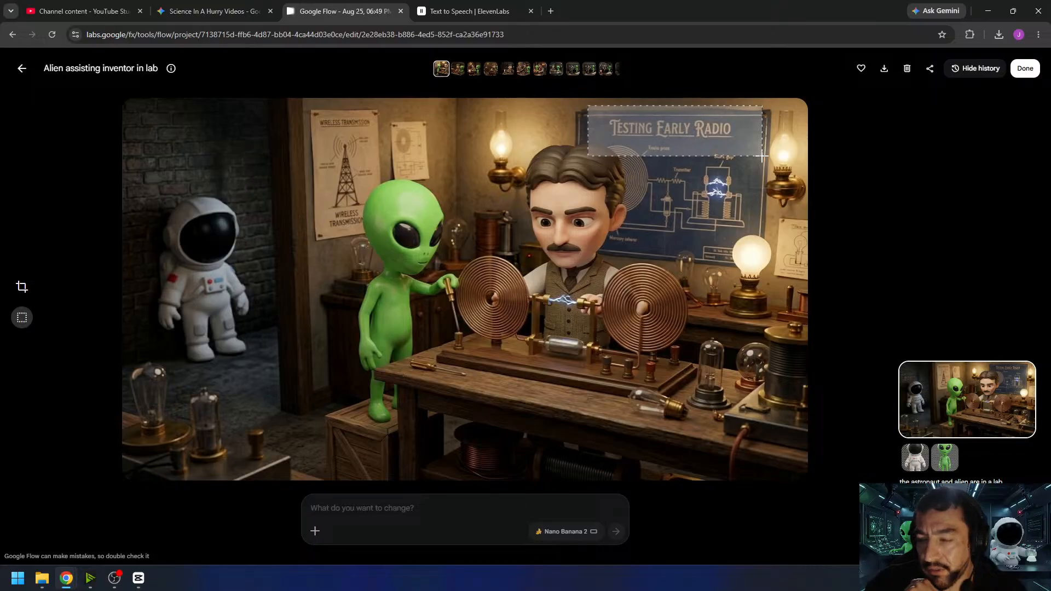
left_click(727, 213)
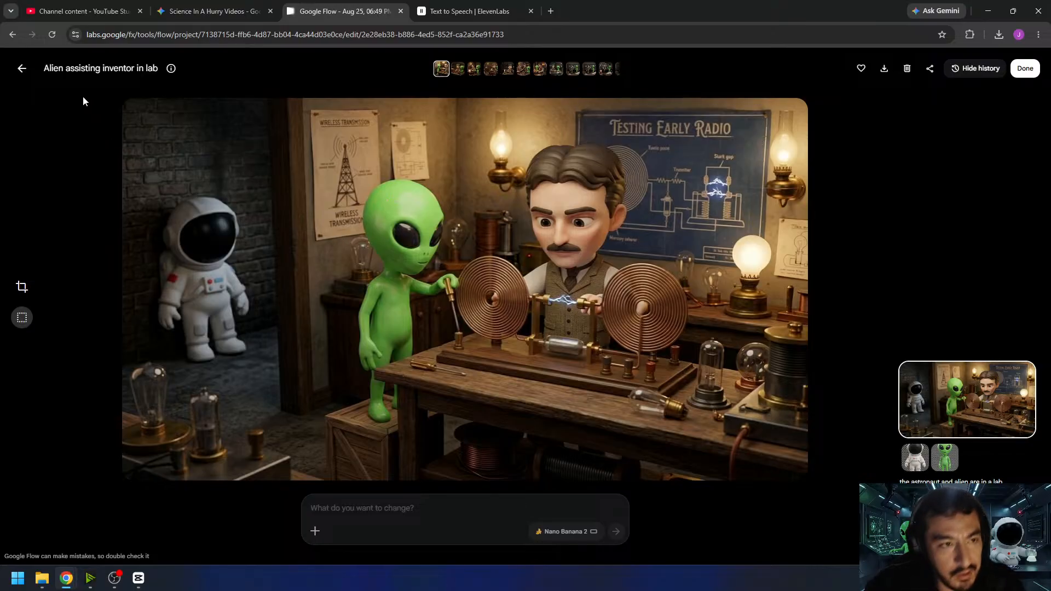
left_click(22, 68)
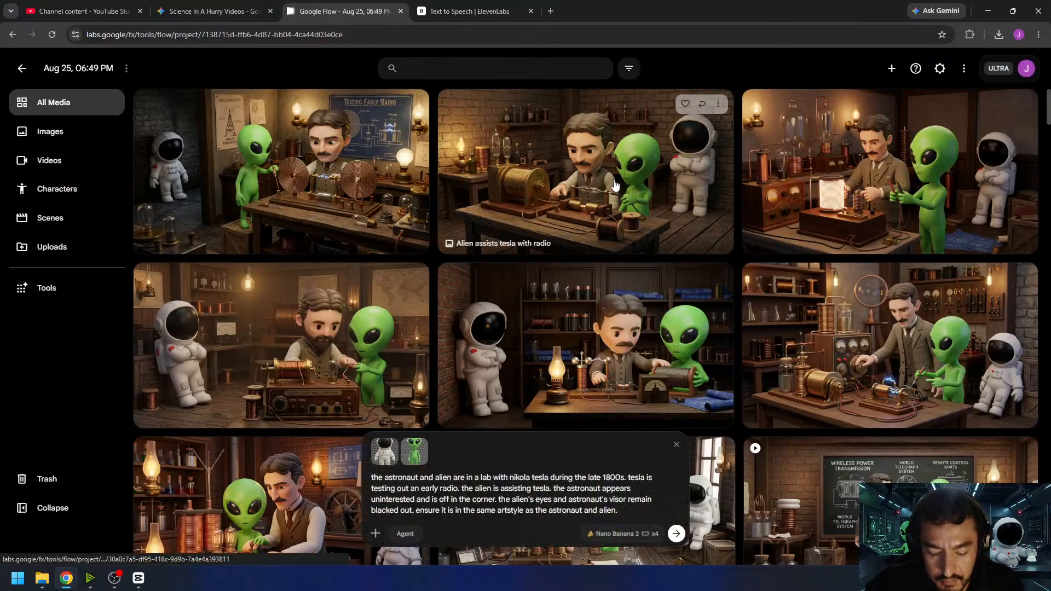
left_click(603, 192)
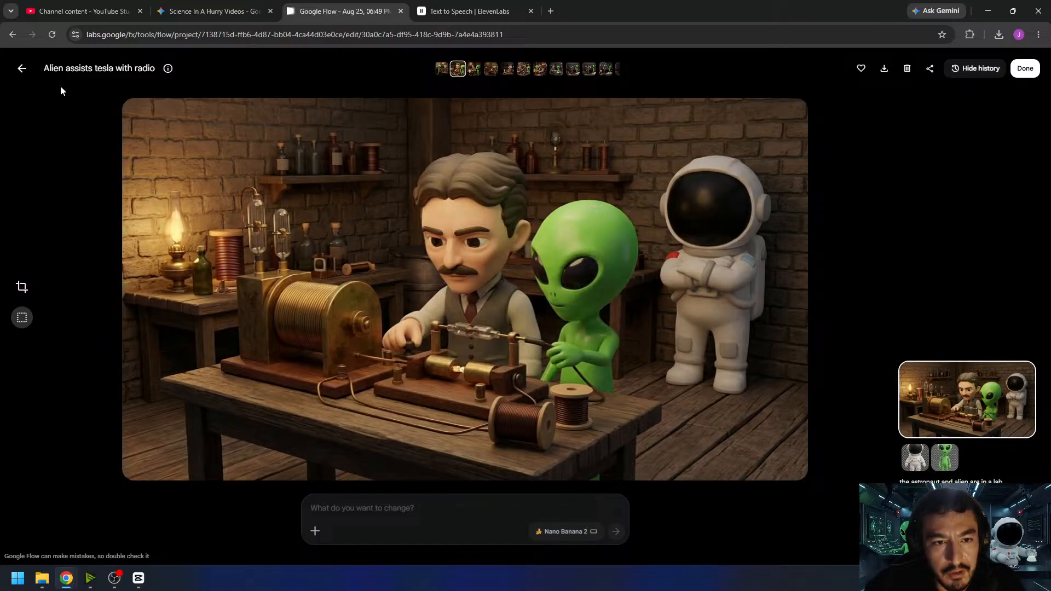
left_click(22, 68)
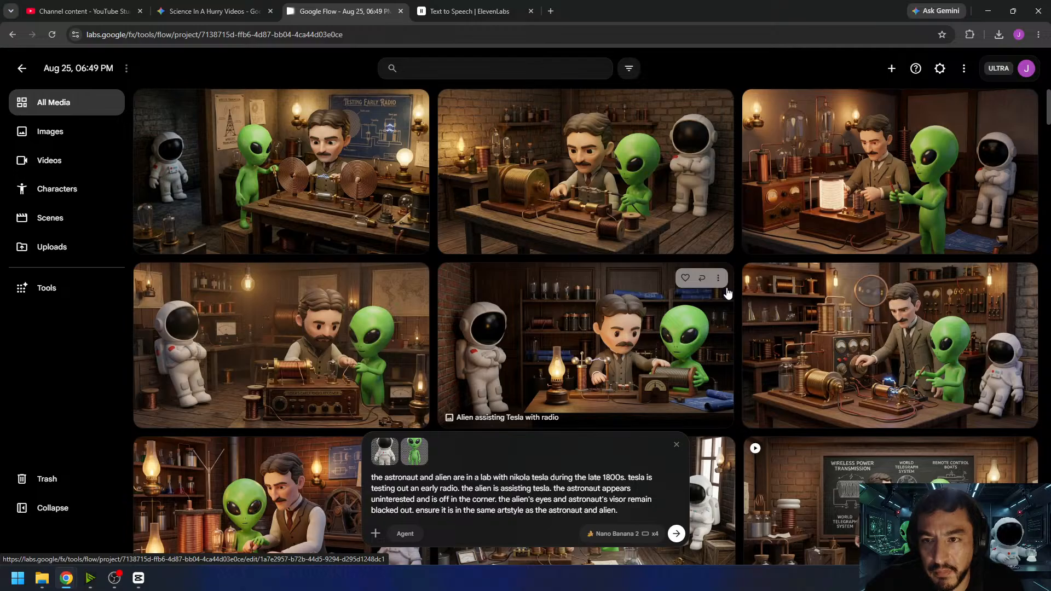
- Inspect the "Alien assists inventor in lab" image, checking the candlestick-style device on the table beside the inventor
scroll(602, 274, "down", 4)
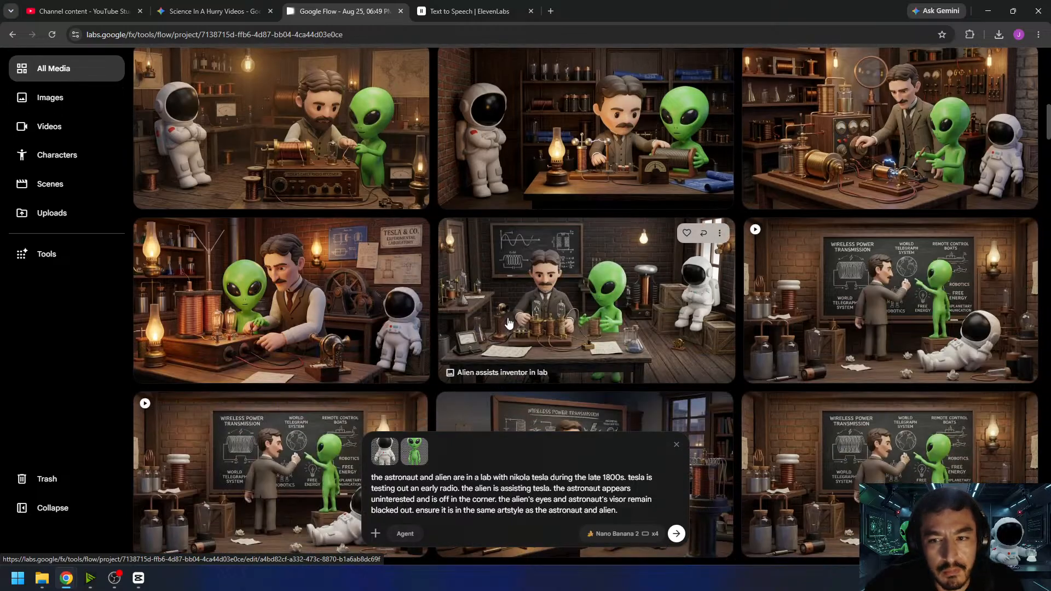
left_click(441, 331)
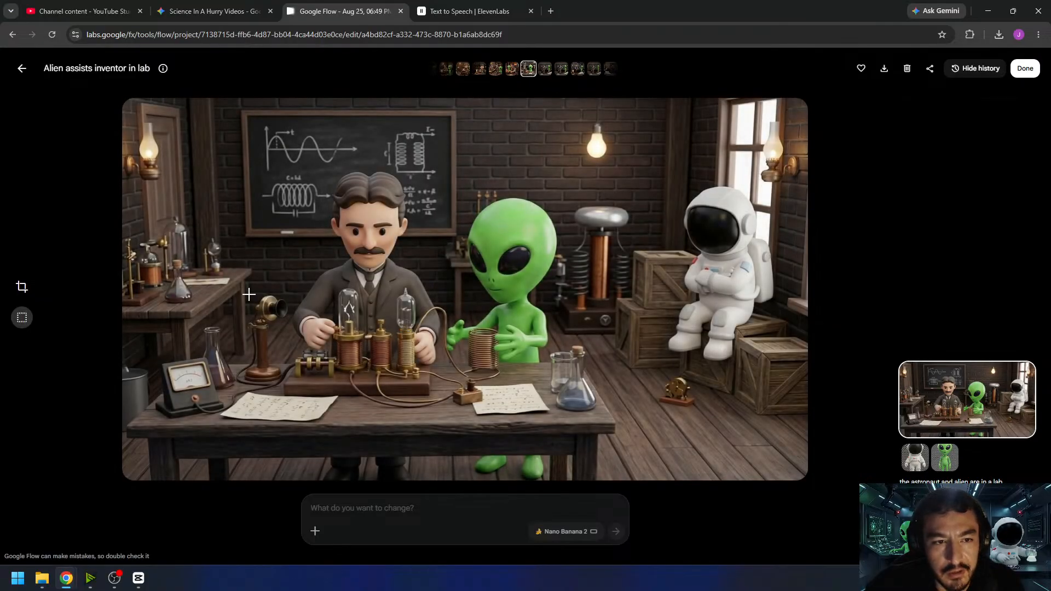
left_click_drag(249, 294, 298, 386)
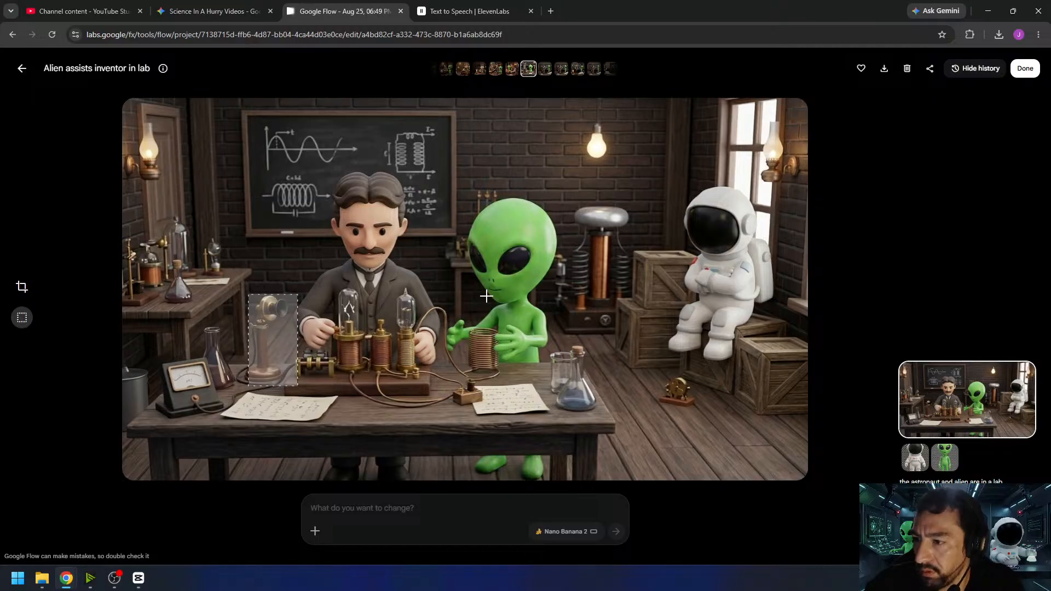
left_click(289, 274)
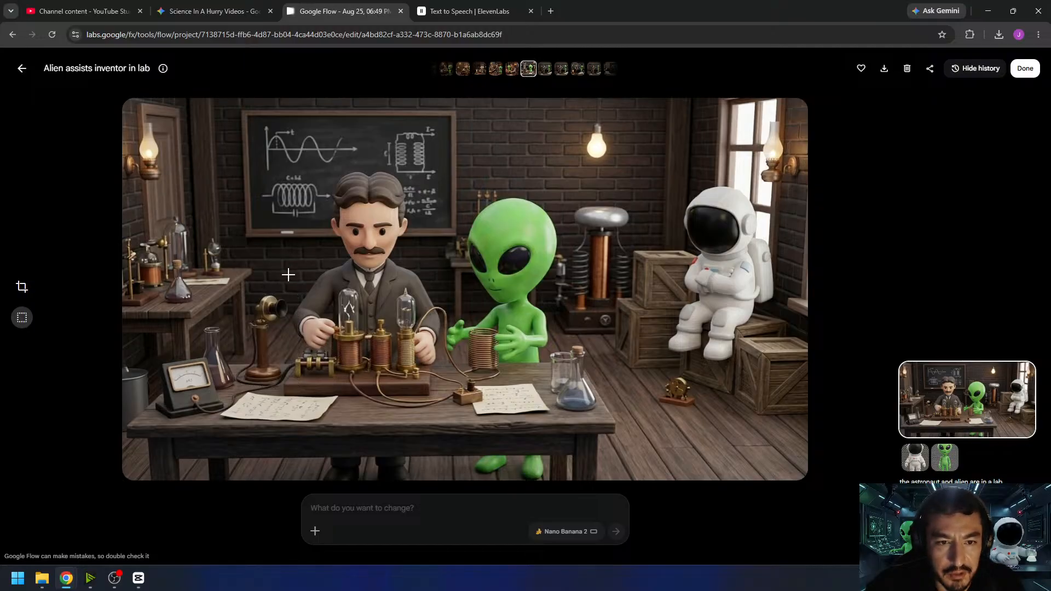
- Inspect the "Alien assisting inventor in lab" image at full size, marking the device on the table beside the inventor
left_click(22, 68)
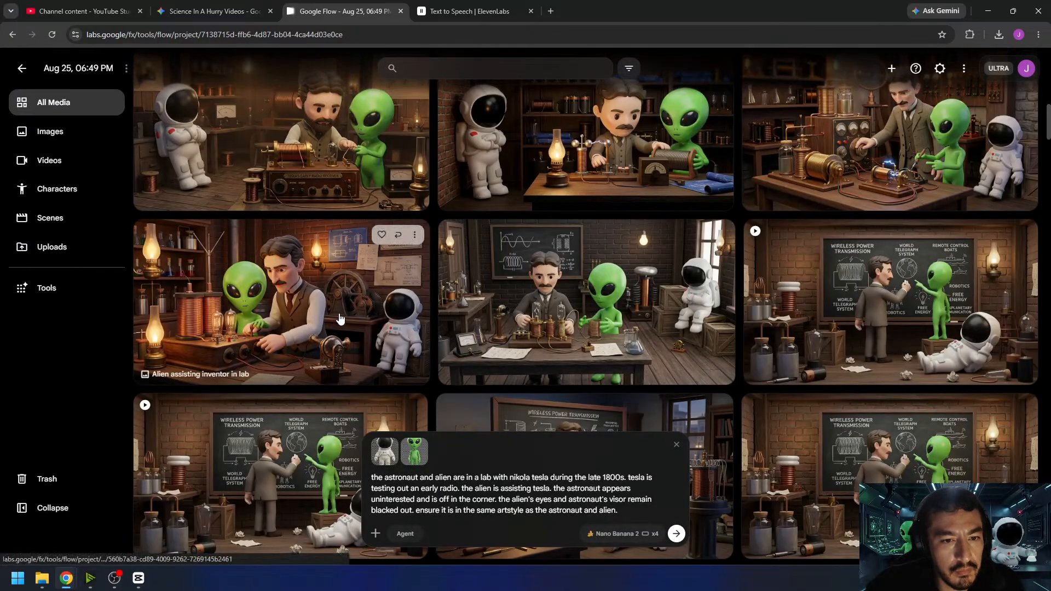
left_click(340, 318)
left_click_drag(494, 353, 668, 442)
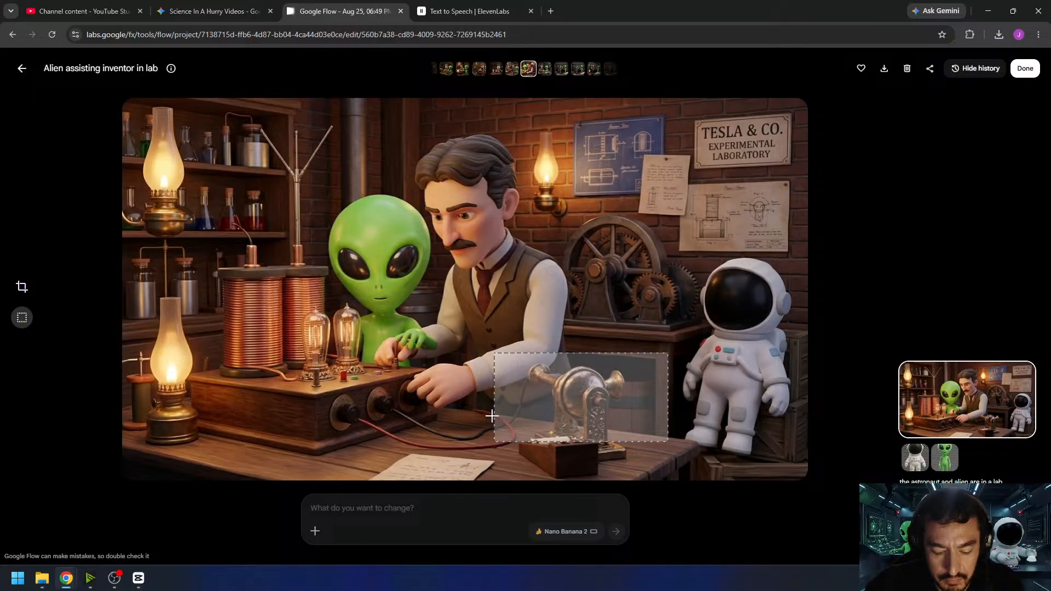
left_click(15, 73)
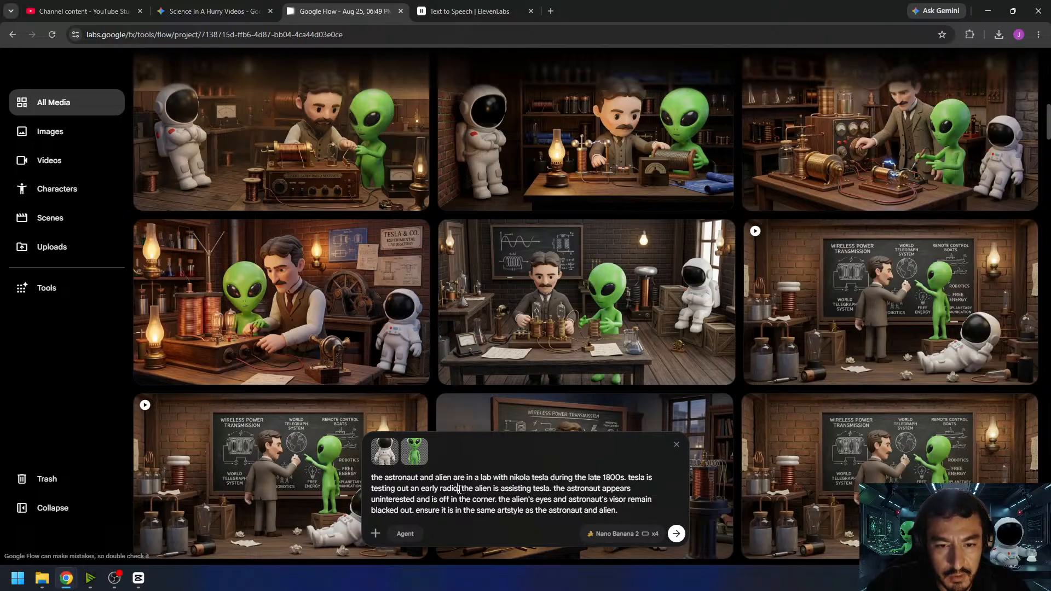
- Extend the prompt's early radio sentence with "speaking into a microphone and the alien is listening to a receiver to see if he can hear him"
key("BackSpace")
type("speaking into a")
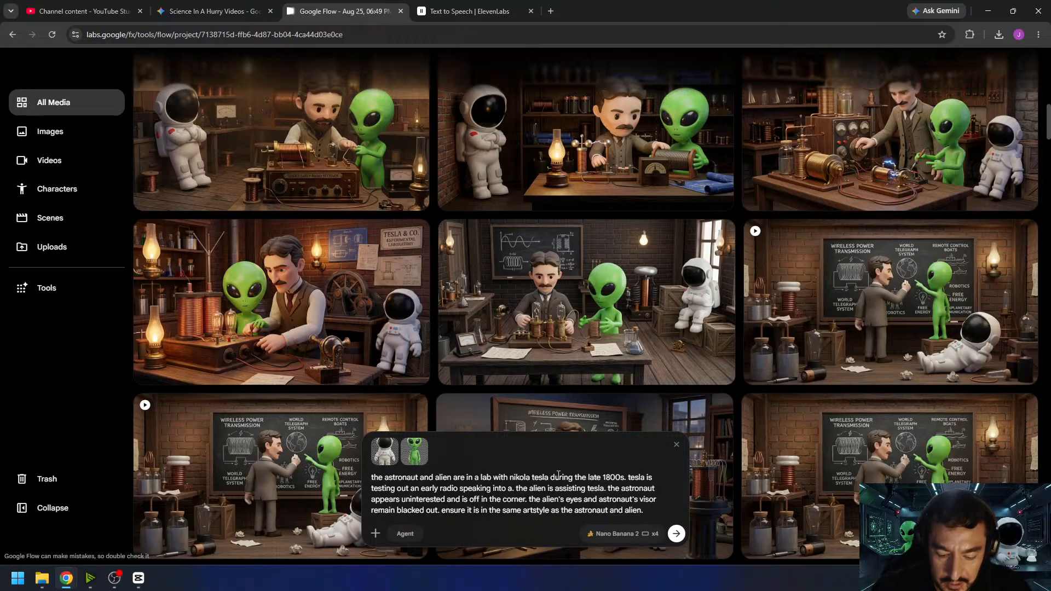
type(" microphone")
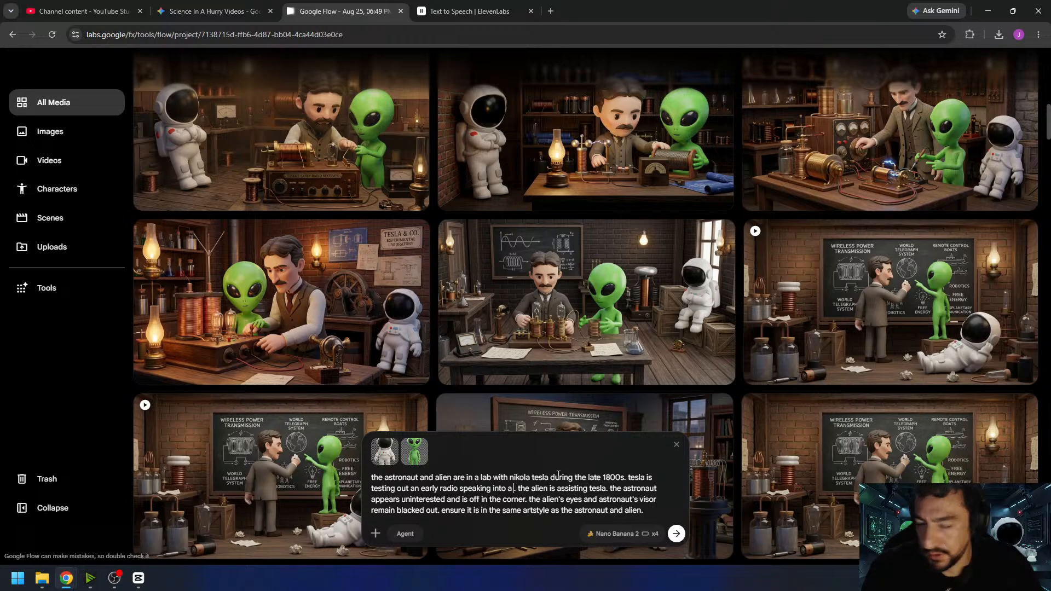
type(" and")
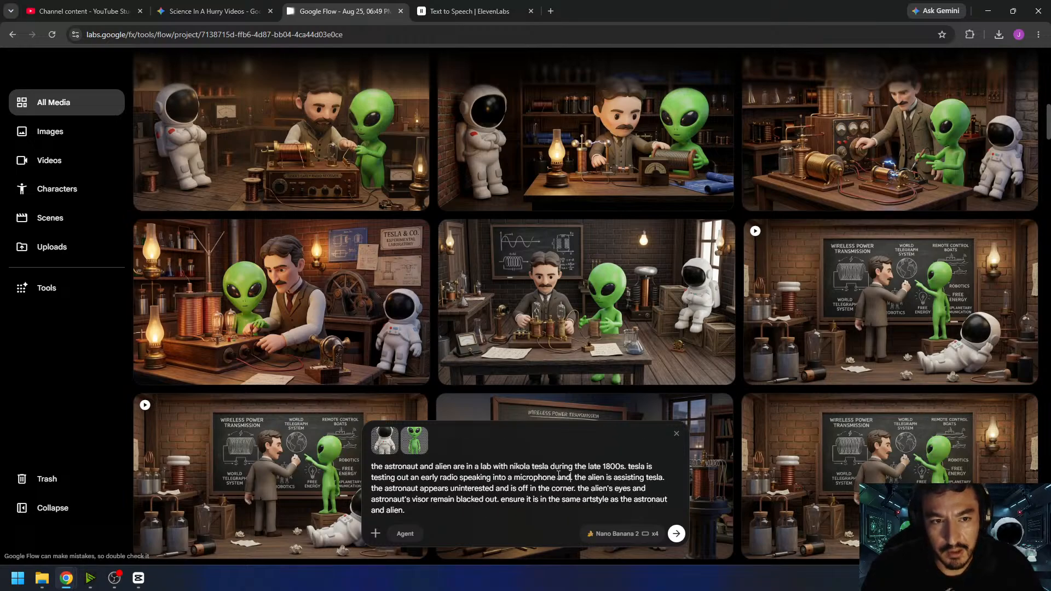
type(" the alien i")
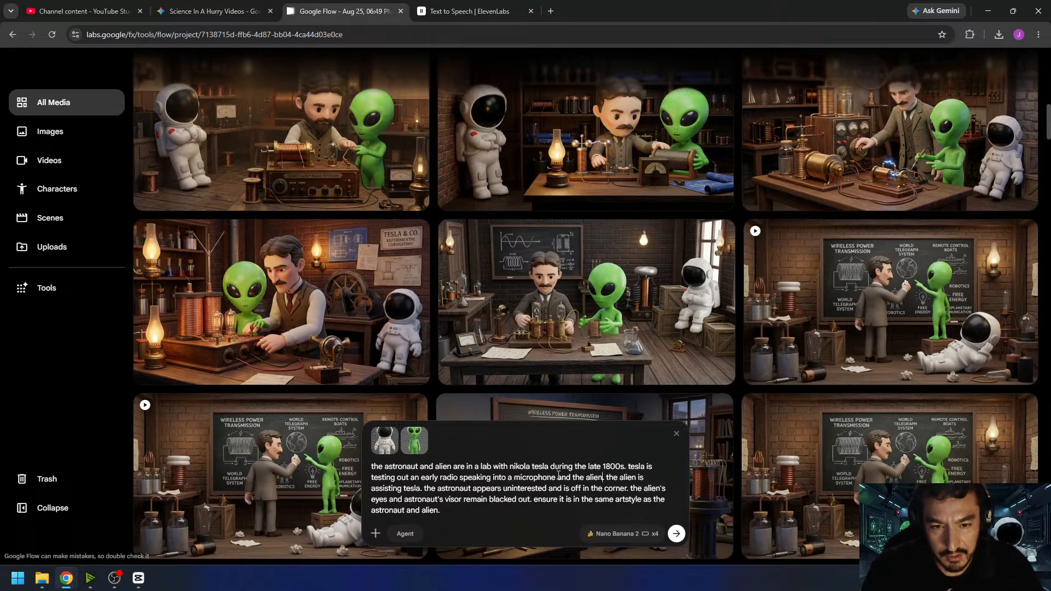
type("s listening")
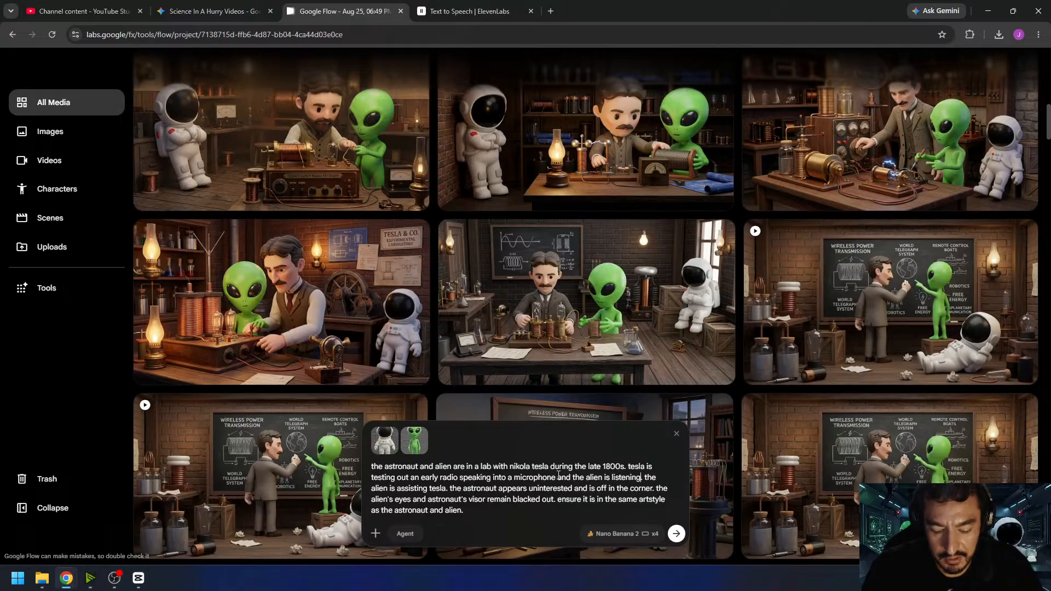
type(" to a recei")
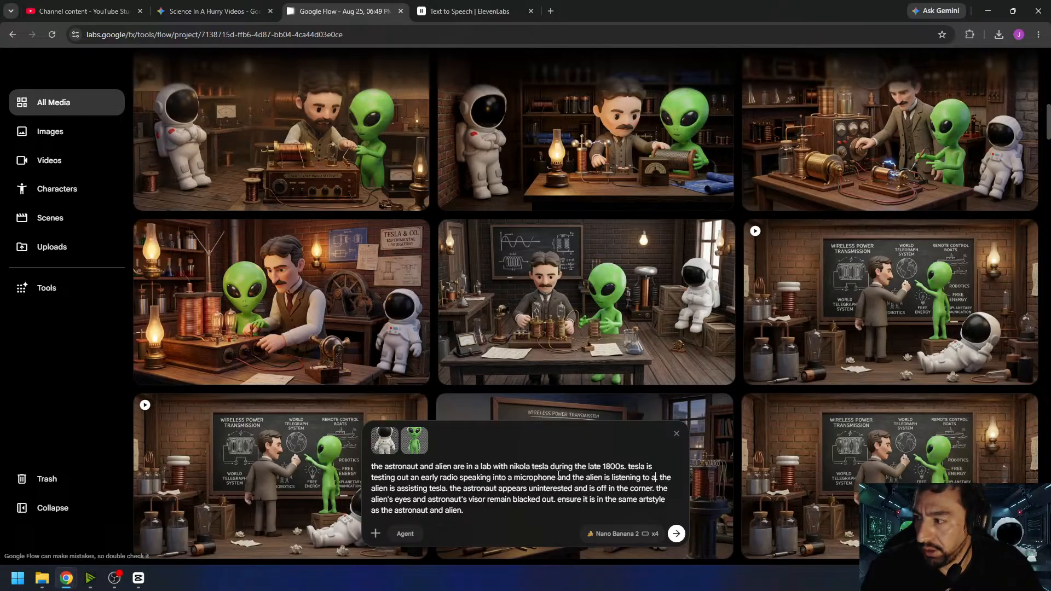
type("ver")
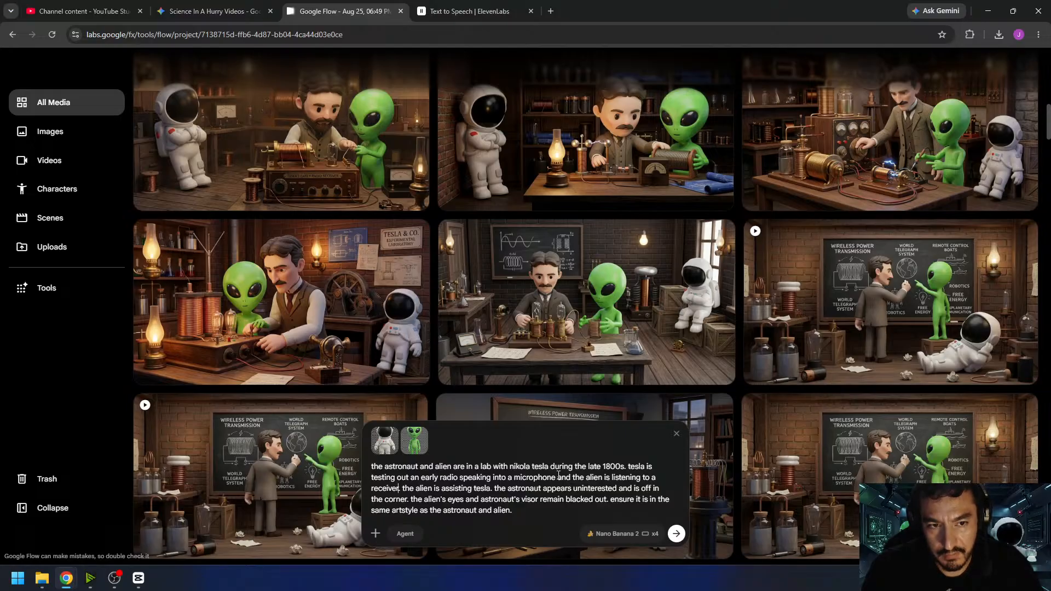
type(" to see if he ca")
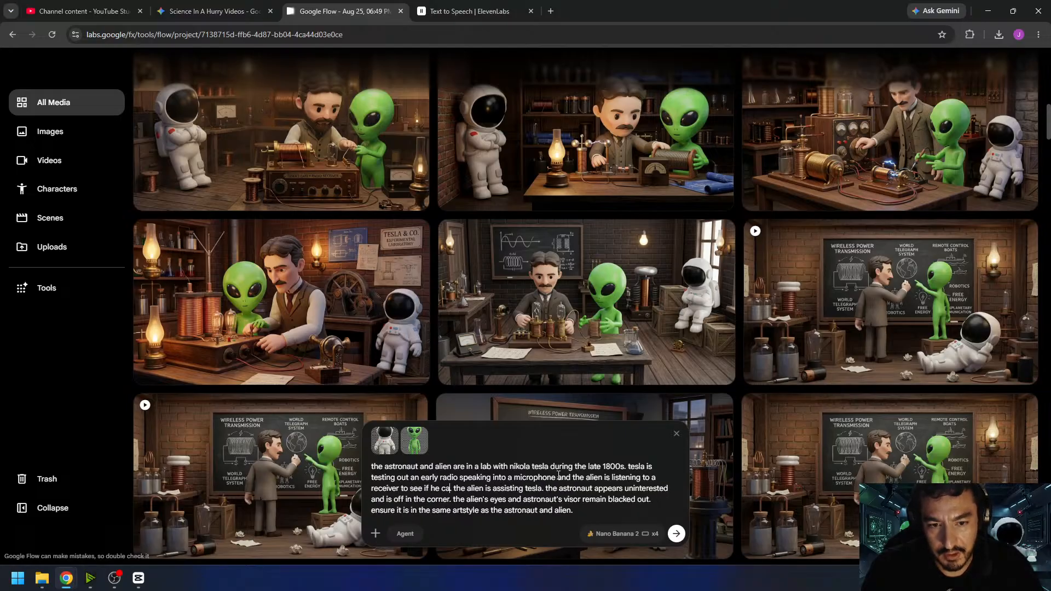
type("n hear him")
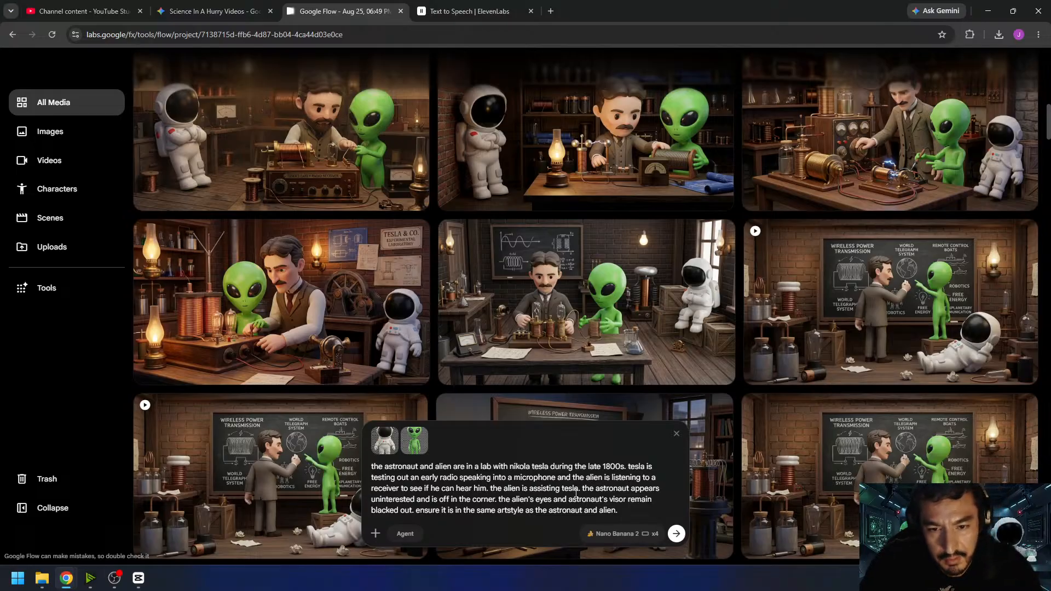
- Remove the sentence "the alien is assisting tesla." from the prompt and generate new images from it
left_click_drag(580, 489, 492, 488)
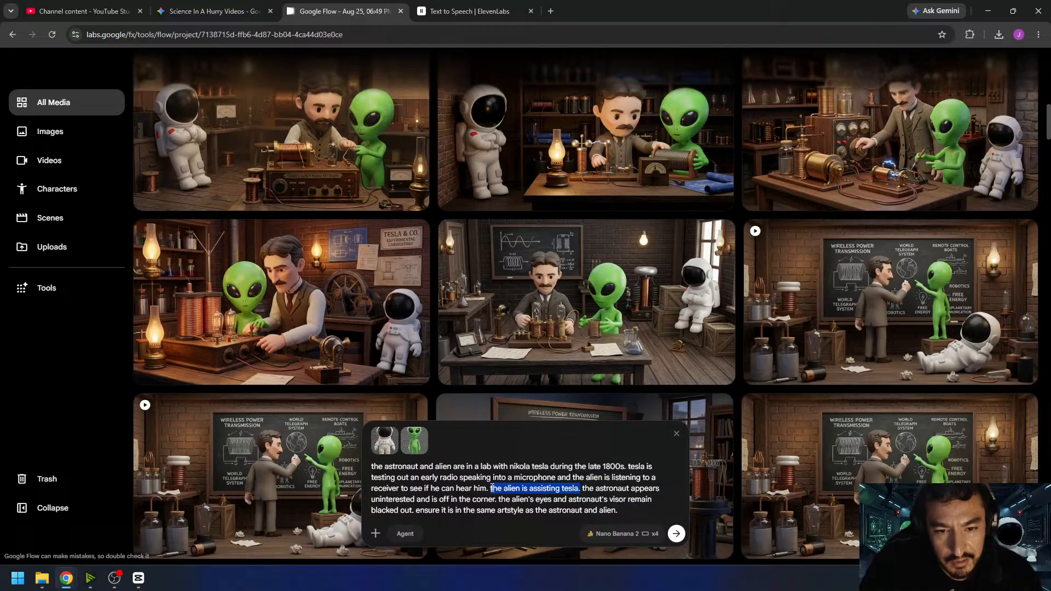
key("BackSpace")
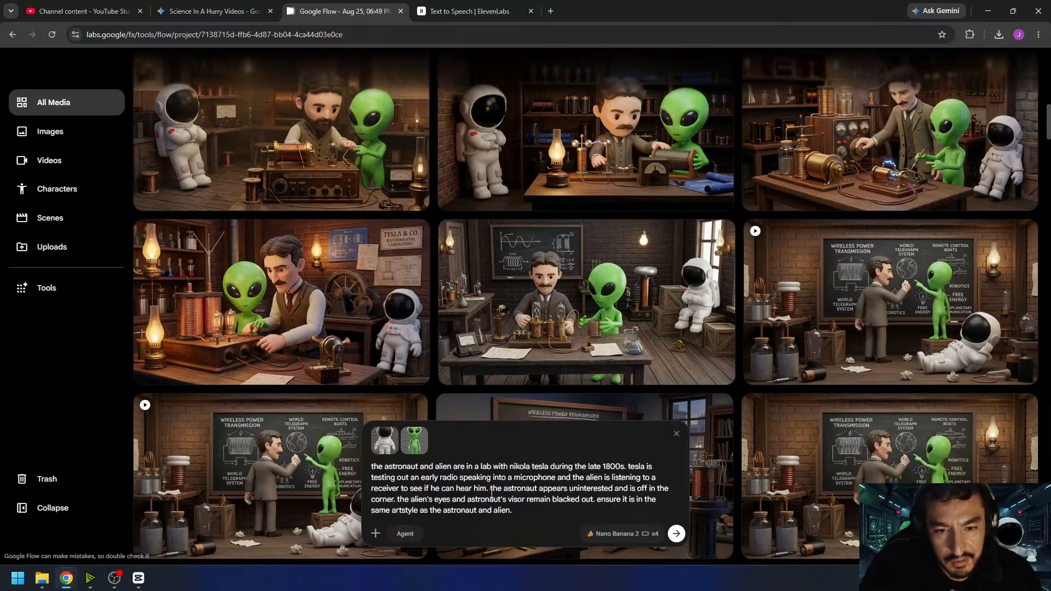
left_click(677, 534)
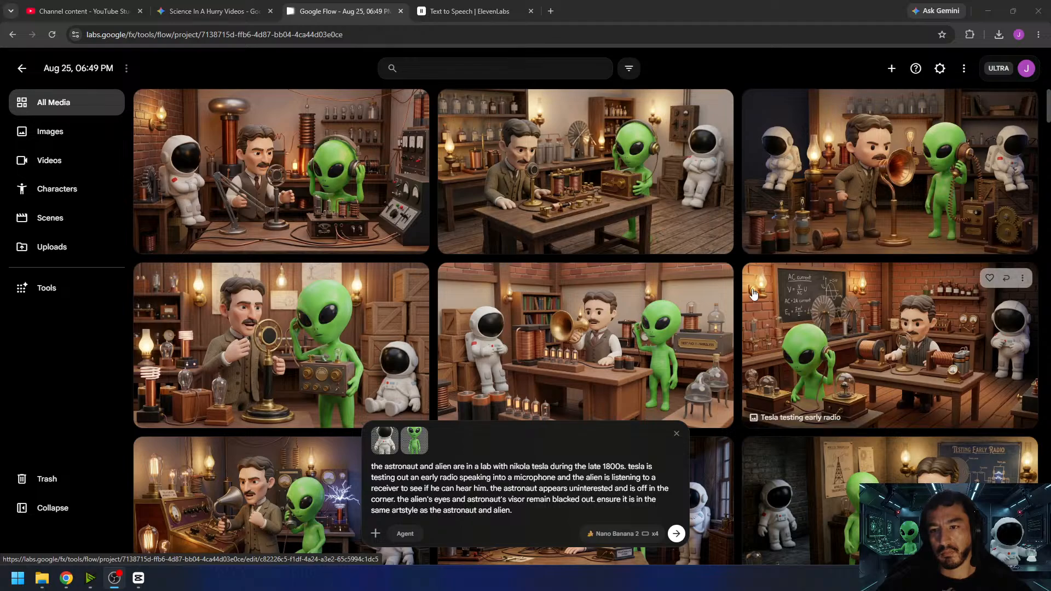
- Inspect the "Tesla testing radio with alien" and "Tesla testing radio in lab" images at full size, checking the inventor's face and radio equipment
scroll(793, 310, "down", 3)
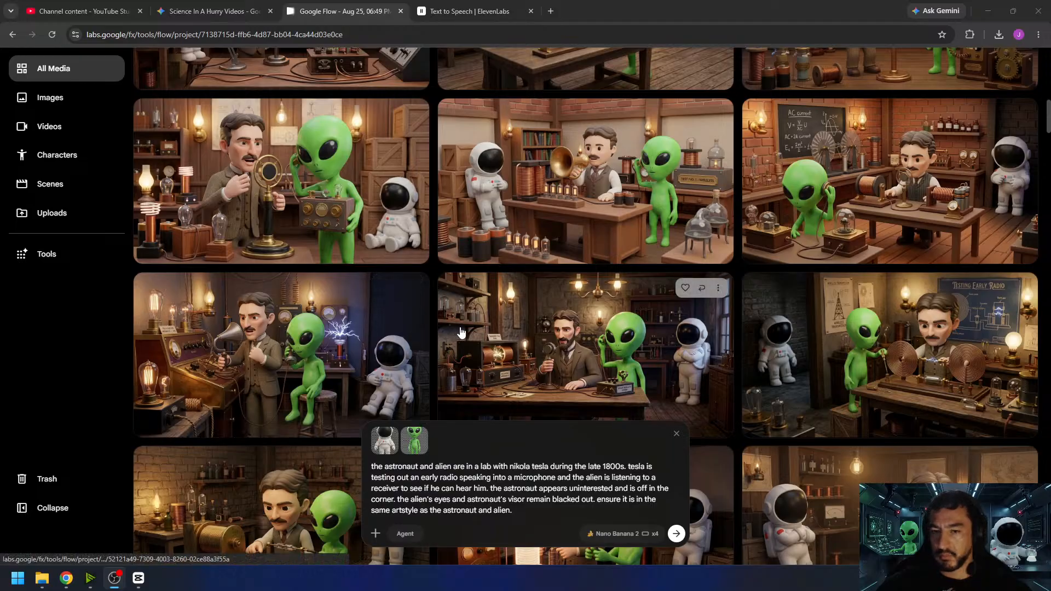
left_click(647, 359)
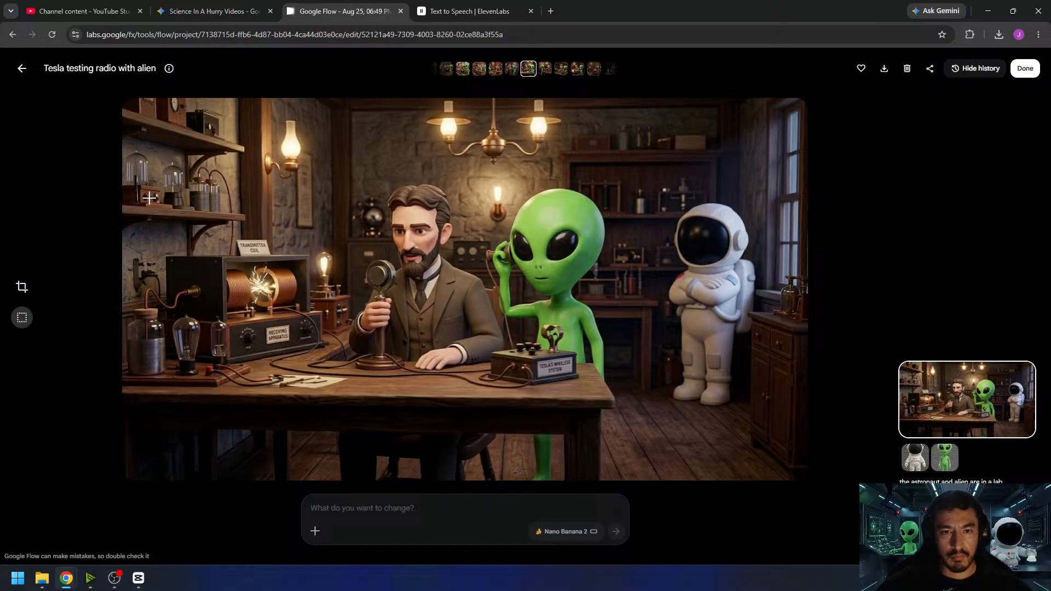
left_click_drag(335, 174, 522, 329)
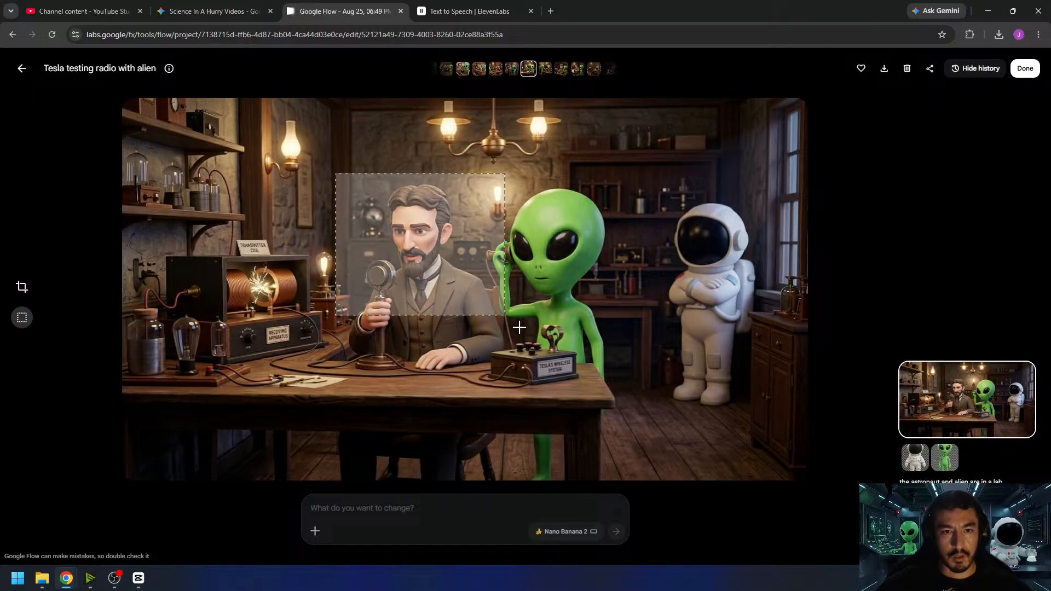
left_click(22, 70)
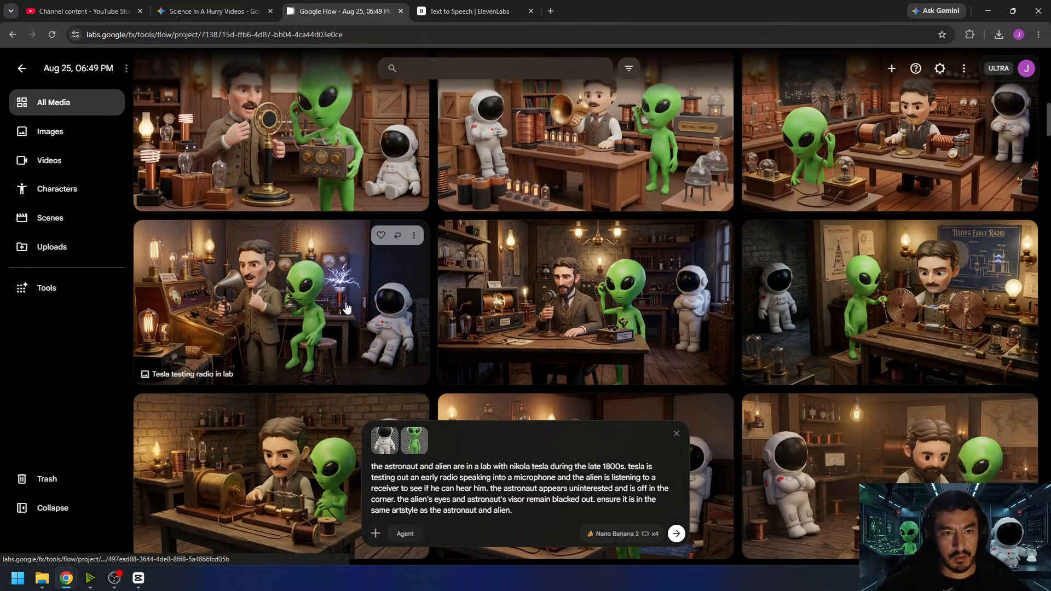
left_click(290, 289)
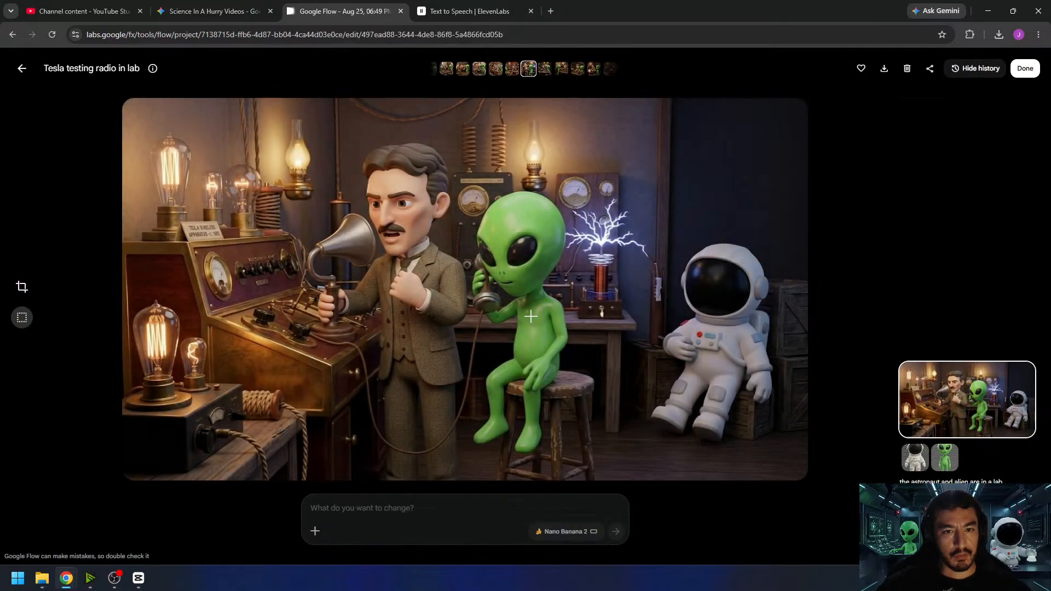
left_click(22, 69)
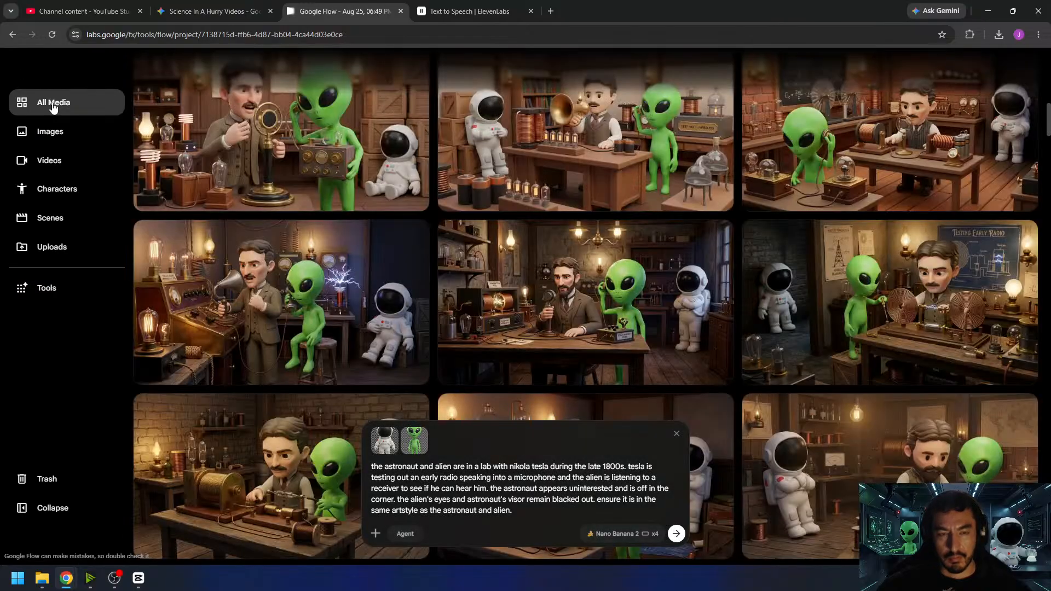
- Inspect the "Tesla testing early radio" image at full size, marking the inventor with his microphone and the alien with its receiver
scroll(791, 258, "up", 1)
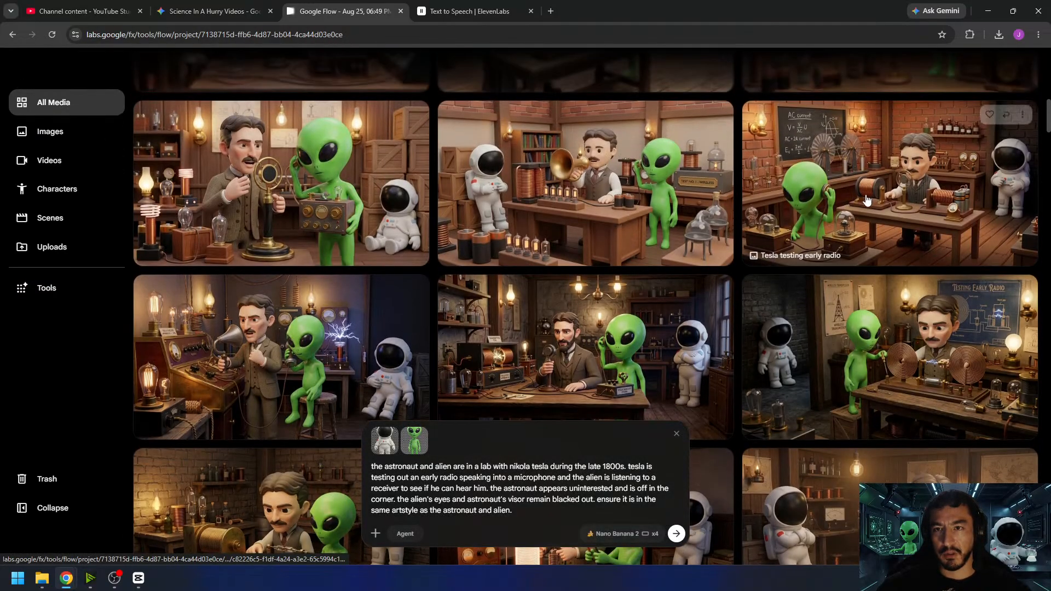
left_click(791, 257)
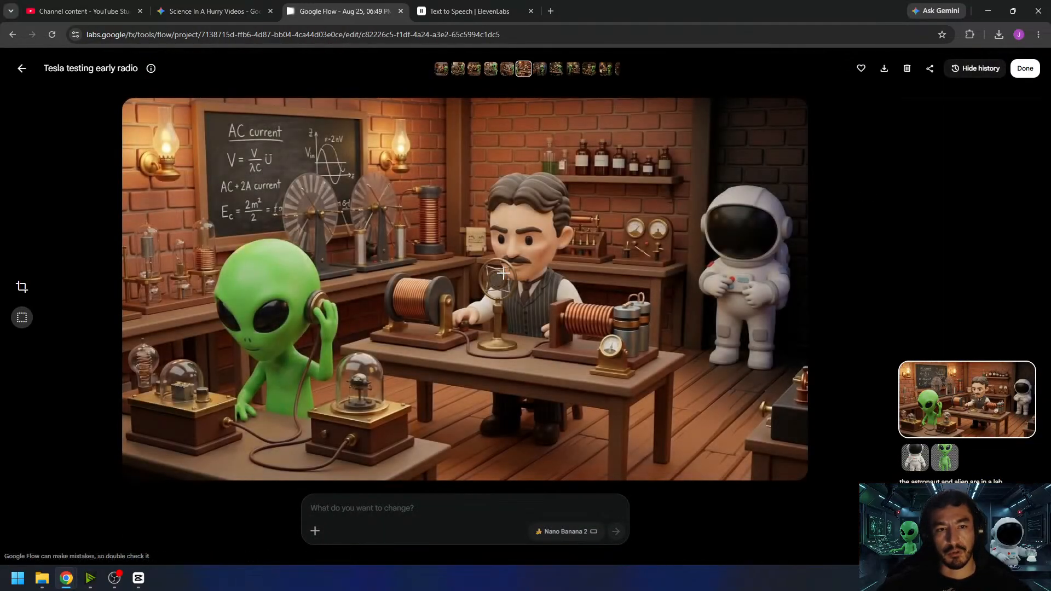
left_click_drag(446, 241, 599, 398)
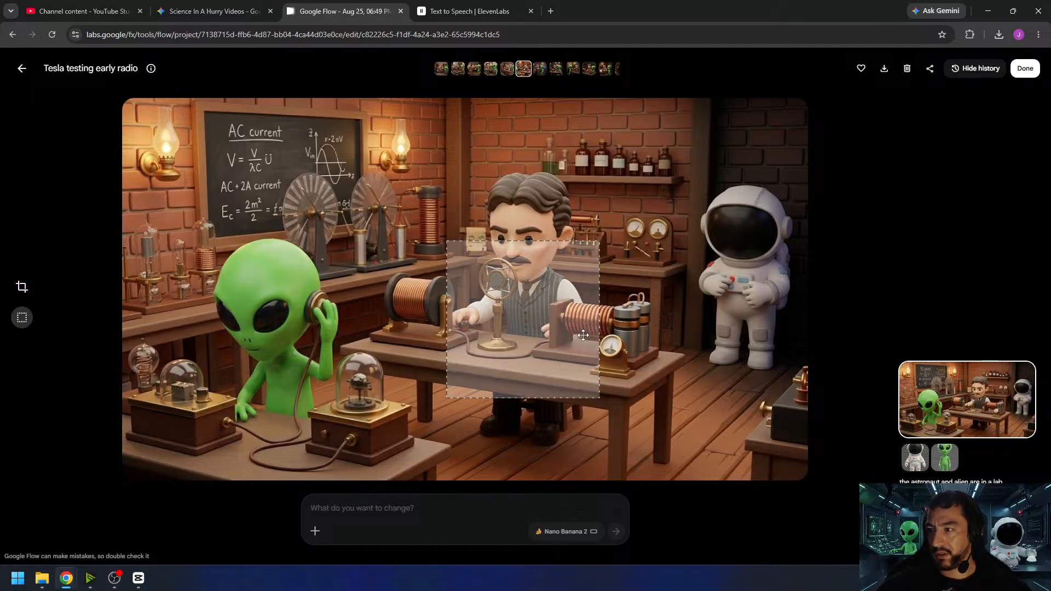
left_click(239, 309)
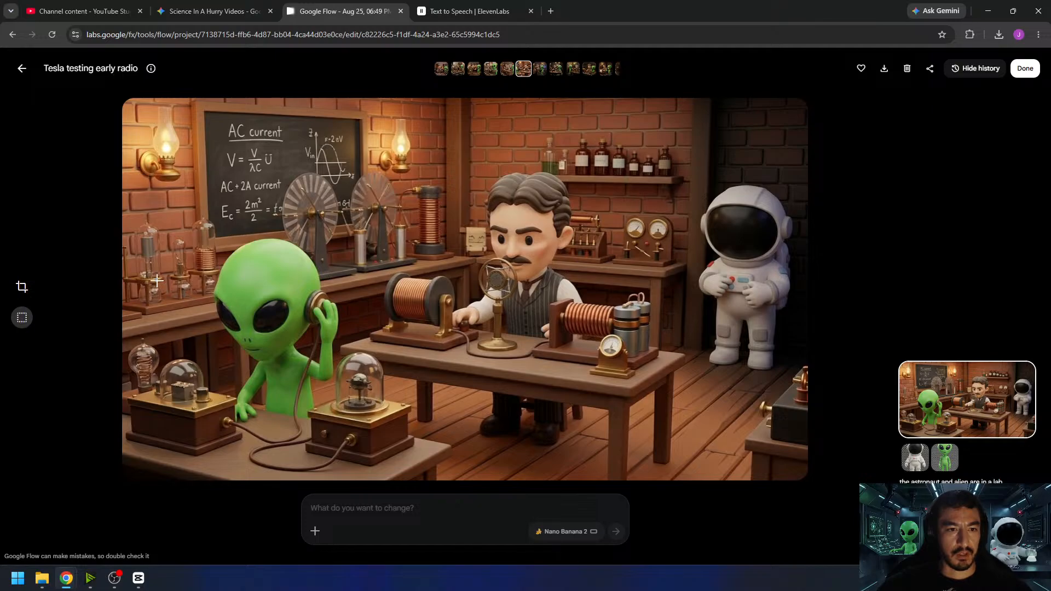
left_click_drag(157, 281, 367, 441)
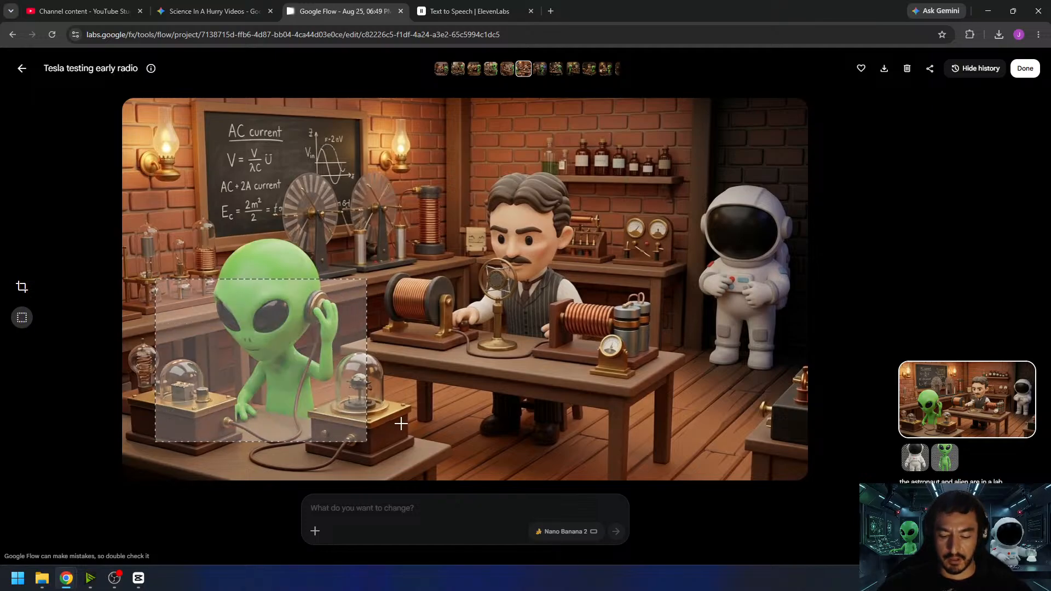
left_click(521, 339)
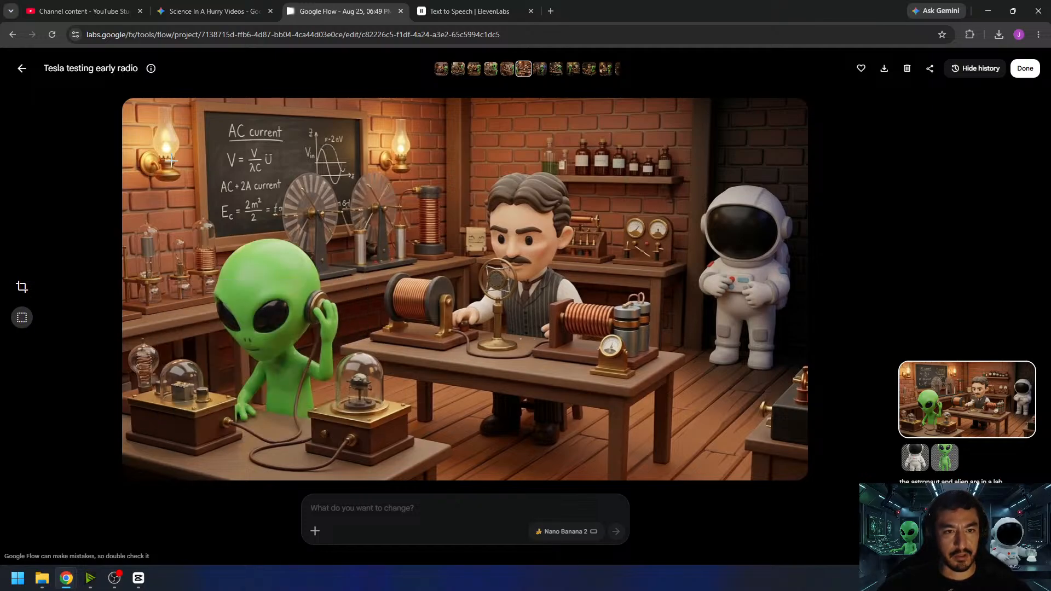
left_click(22, 69)
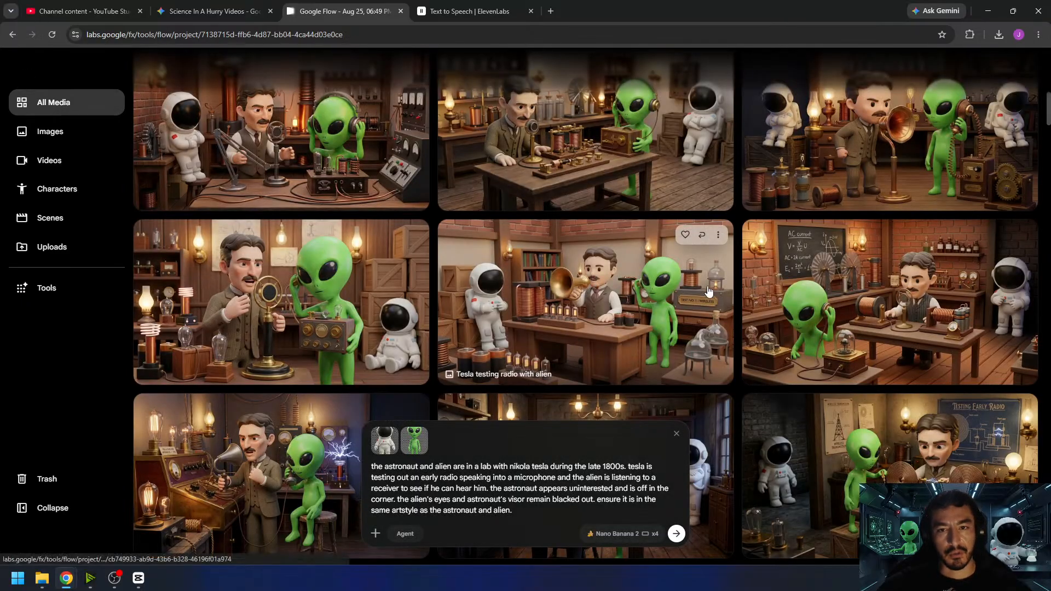
- Switch generation to a 4s, x1 video in Frames mode and add a generated lab image as the start frame
left_click(622, 534)
left_click(631, 392)
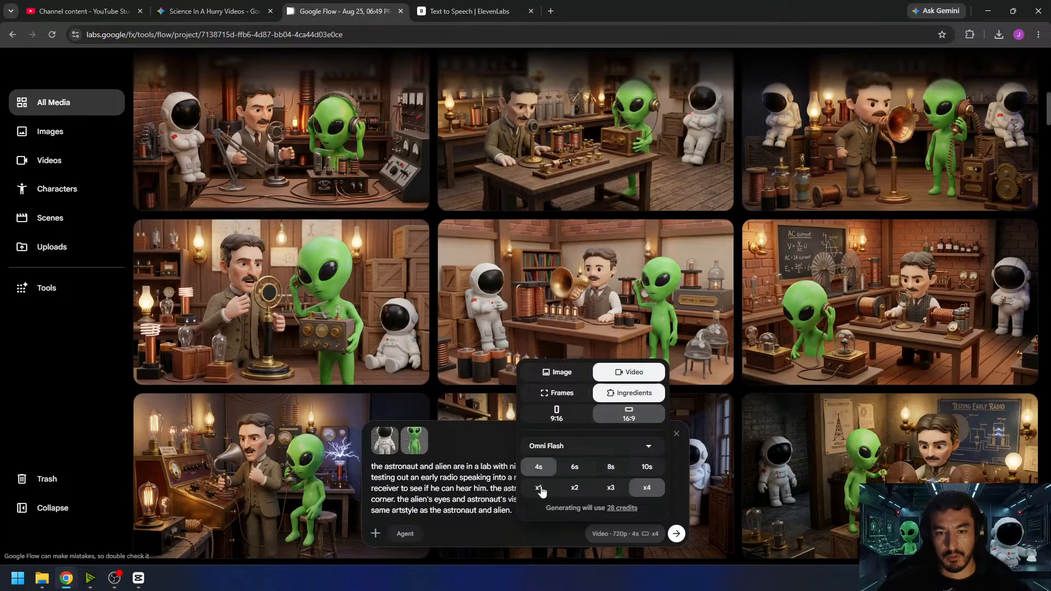
left_click(556, 393)
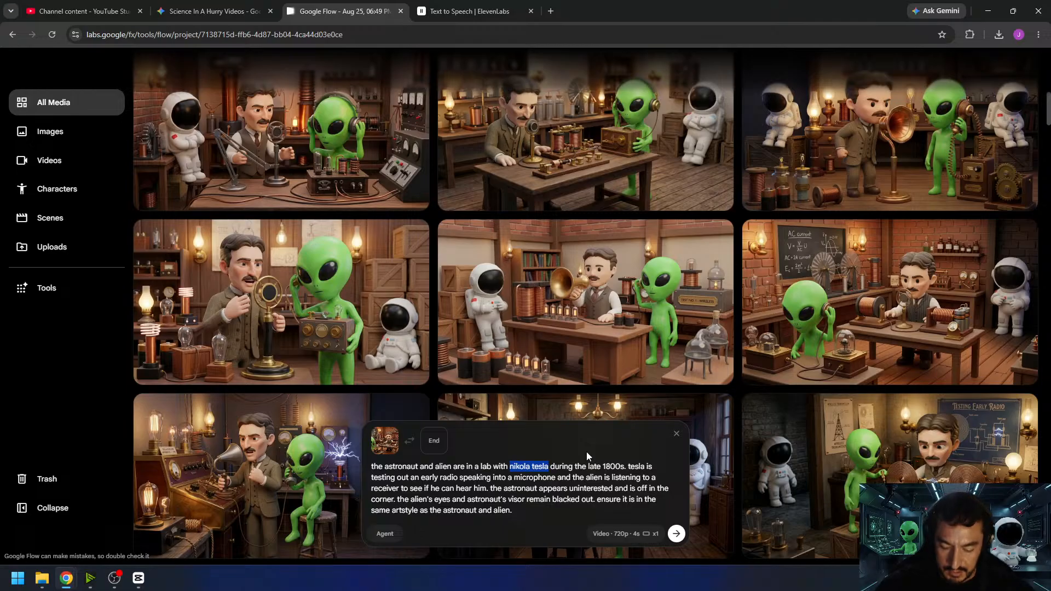
- Replace "nikola tesla" with "a man" and "tesla" with "the man" in the video prompt
type("a man")
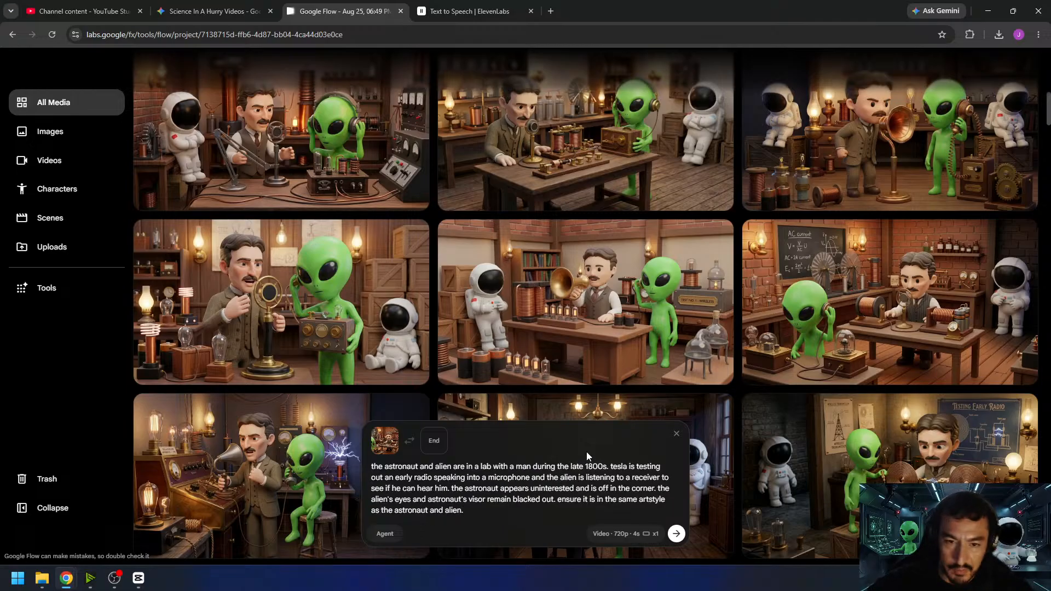
double_click(618, 466)
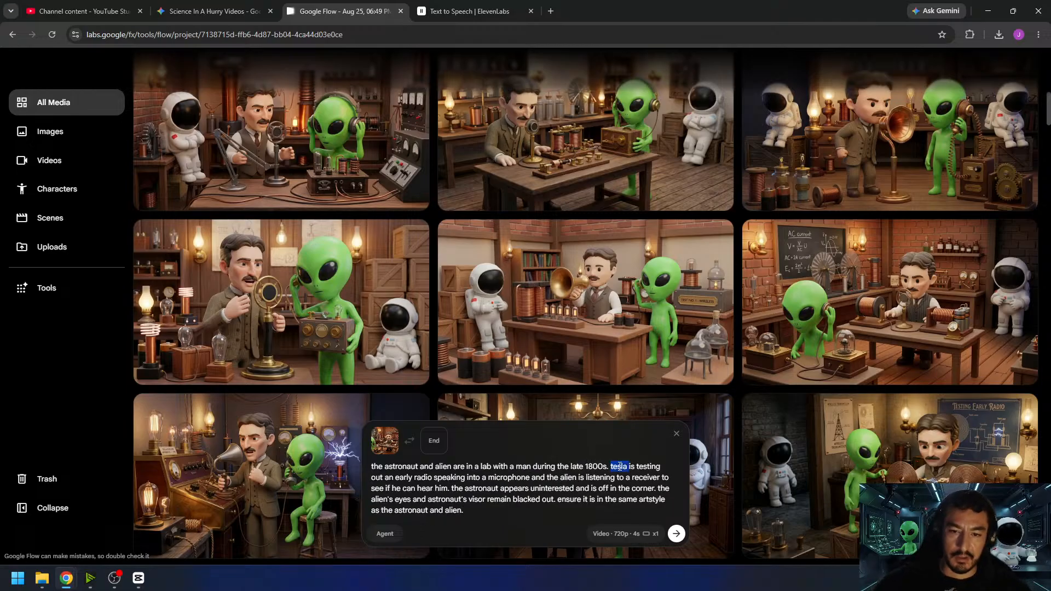
type("the man")
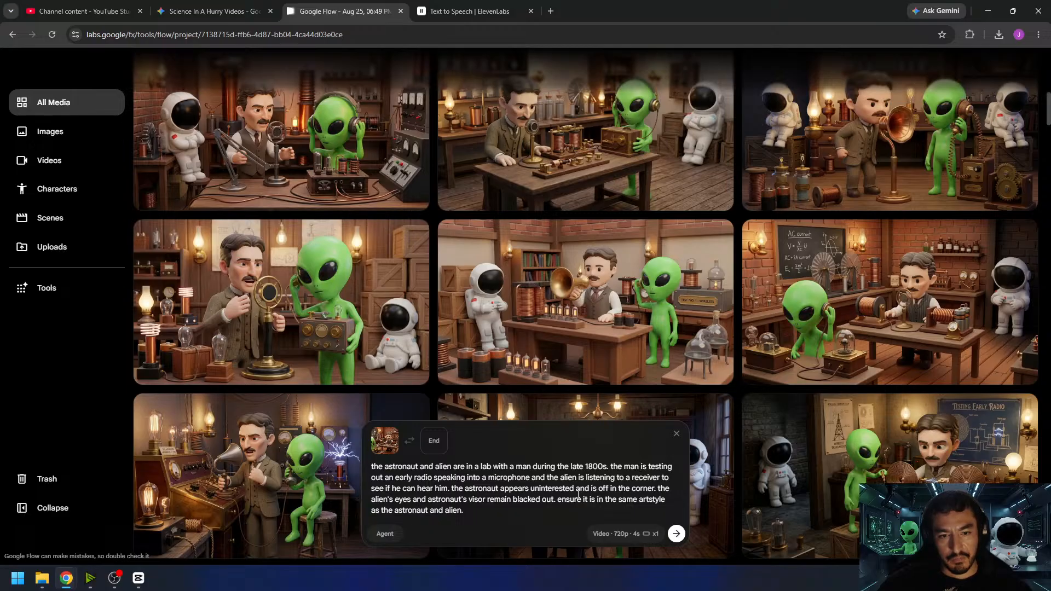
- Replace the prompt's art-style sentence with "the camera remains stationary. we hear the click of a radio. no music. no speech." and generate the video
left_click_drag(573, 509, 559, 498)
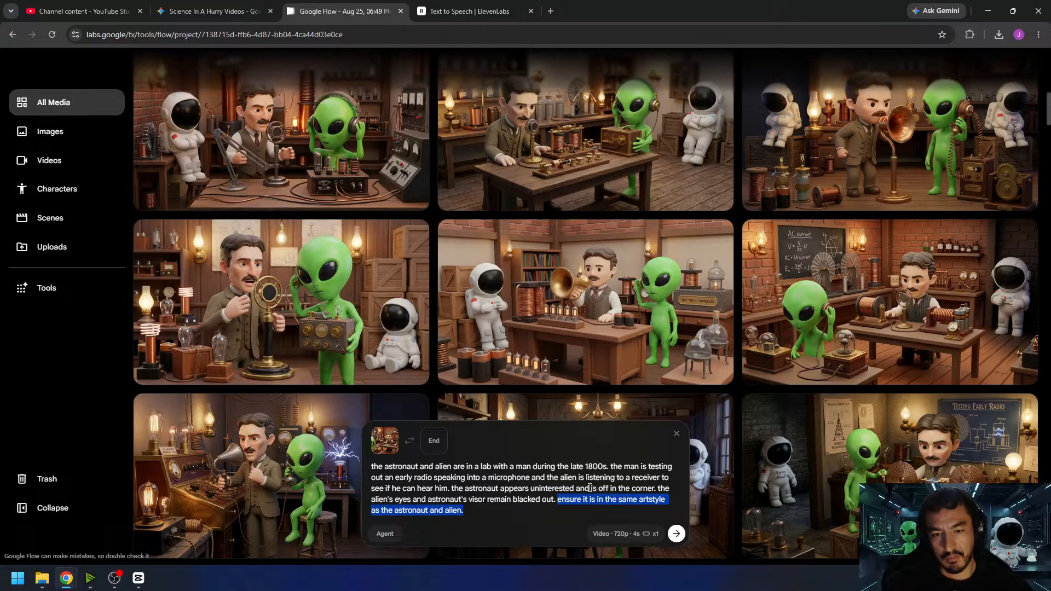
type("the c")
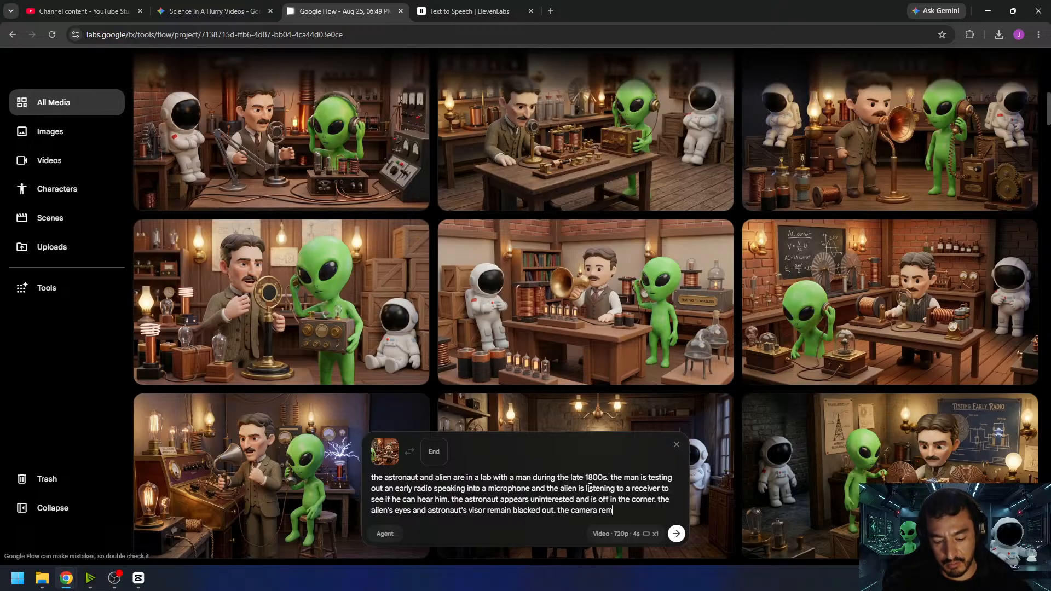
type("amera remains stationary. we hear the click of a radio. no music")
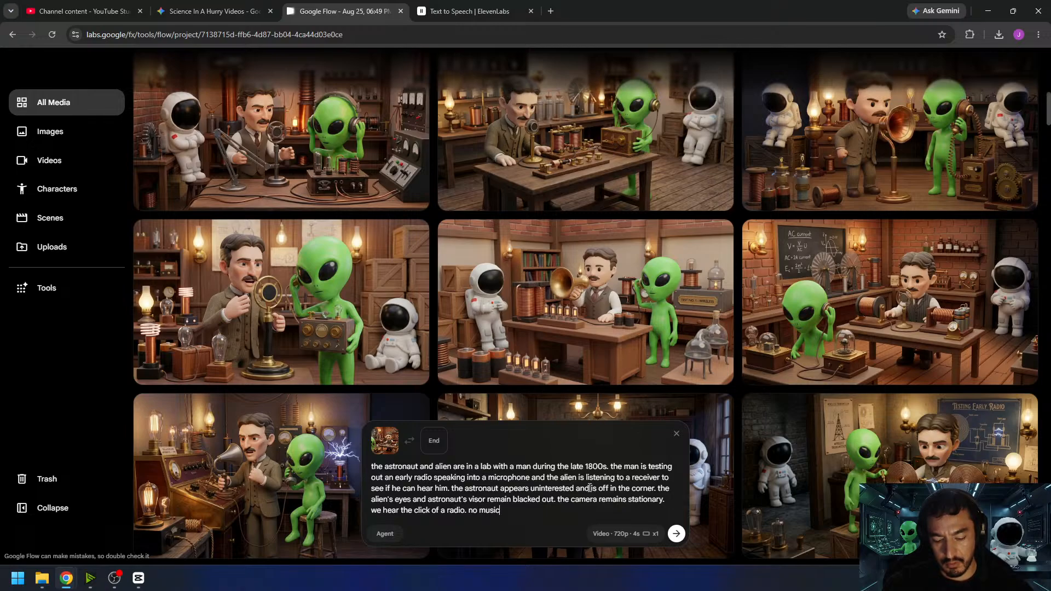
type(". no speech.")
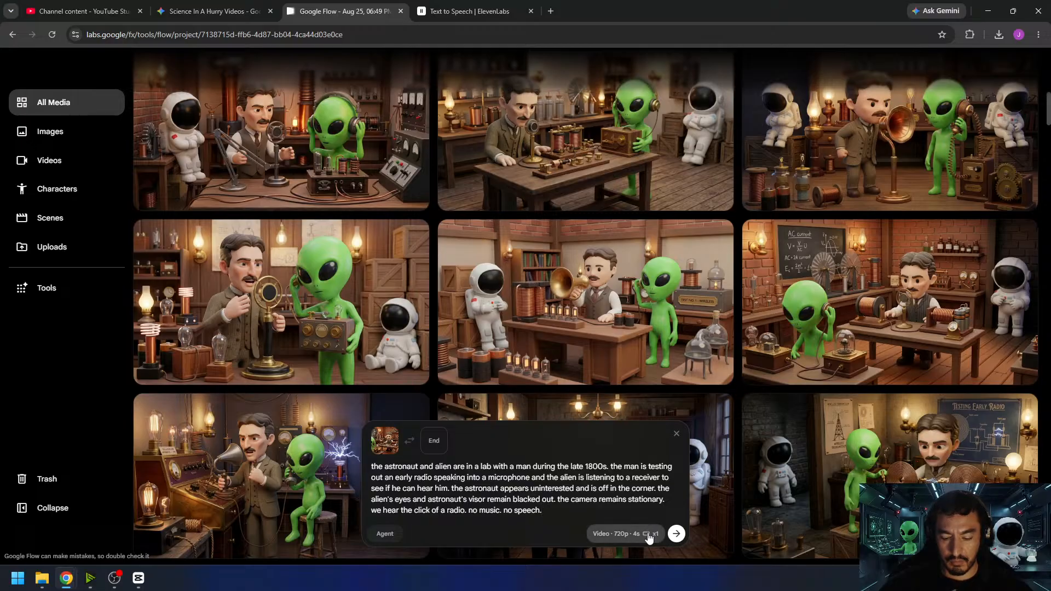
left_click(677, 535)
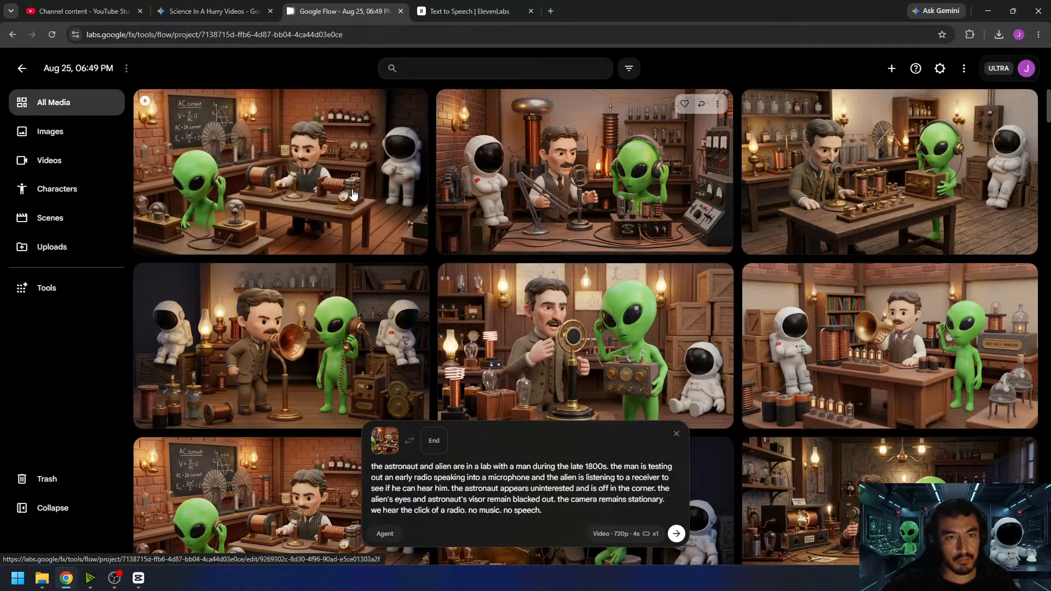
- Play and scrub the generated "Man testing early radio" clip to check the man, the alien and the astronaut's movement
left_click(408, 235)
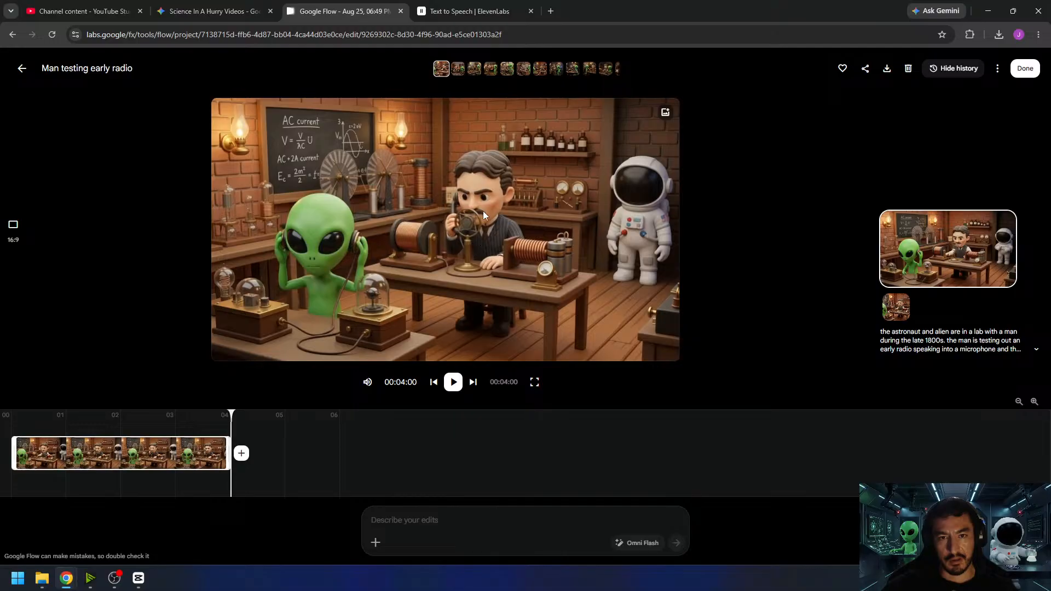
left_click(459, 385)
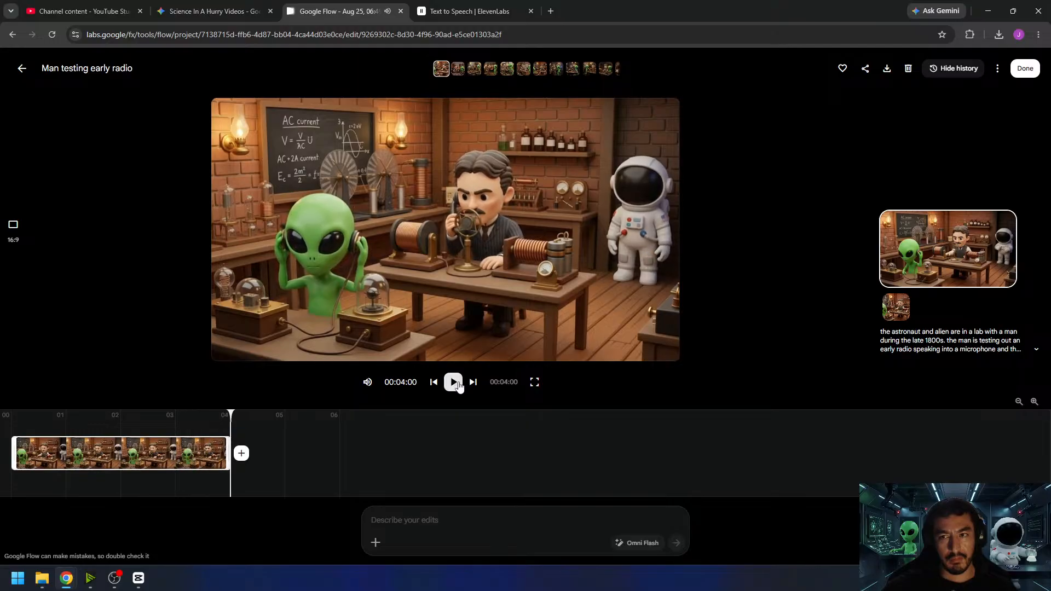
left_click_drag(48, 418, 168, 444)
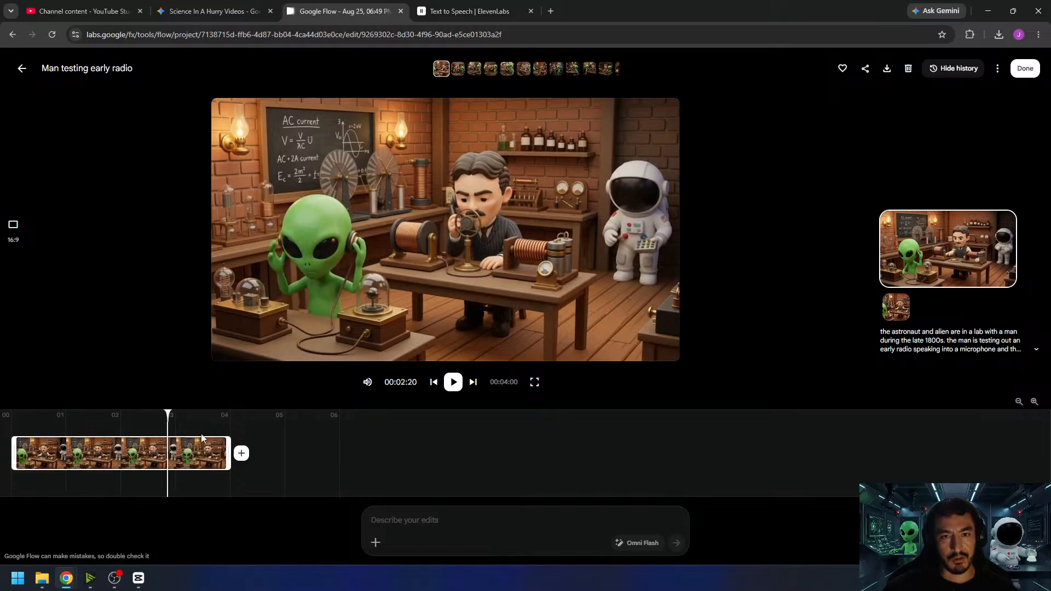
left_click(1025, 69)
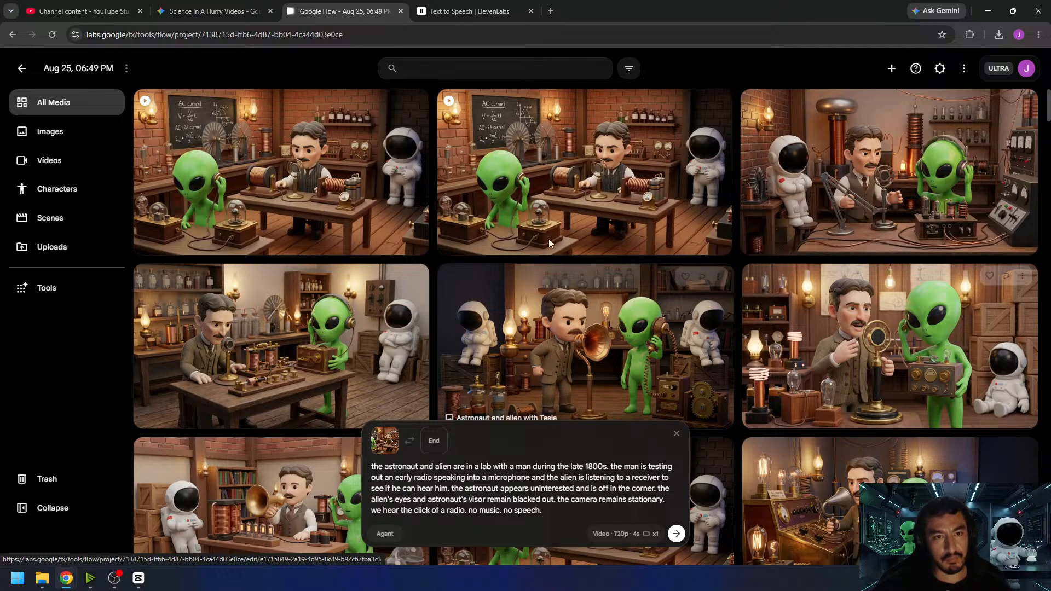
- Review the "Man testing radio with alien" clip, download it and return to the media overview
left_click(657, 244)
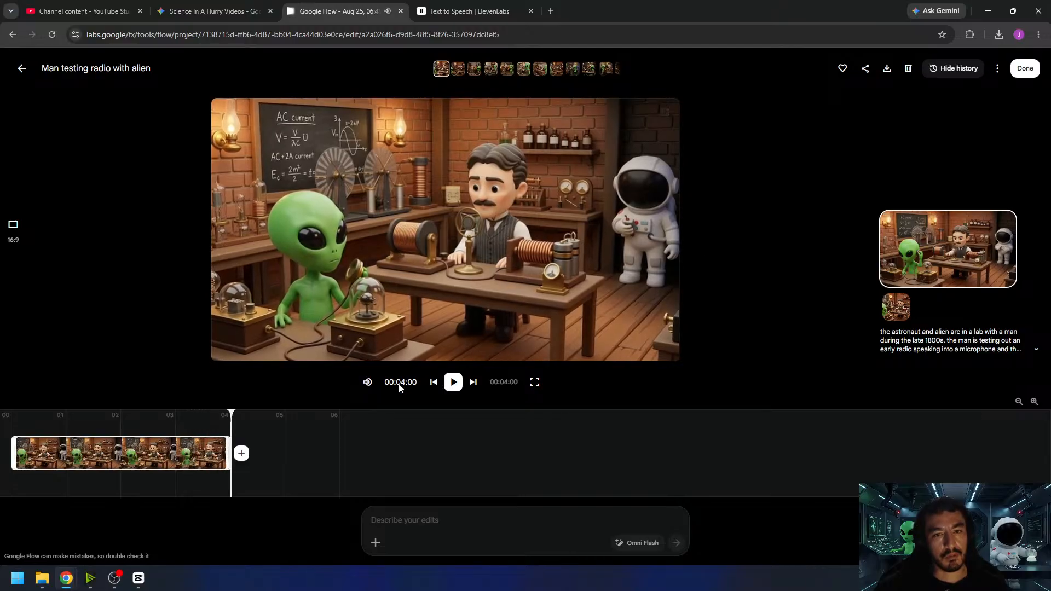
left_click(452, 385)
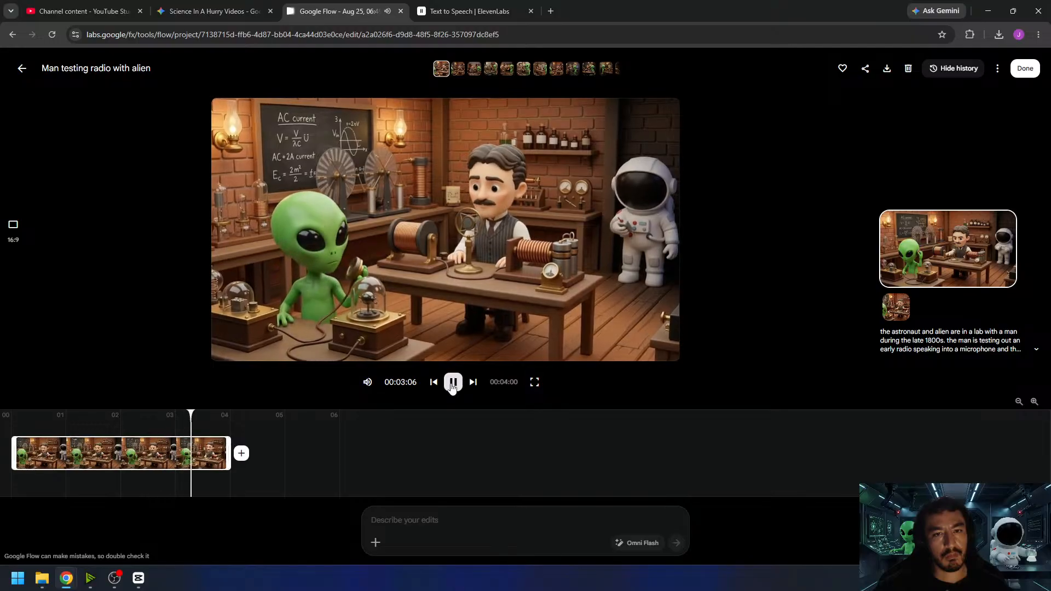
left_click(888, 71)
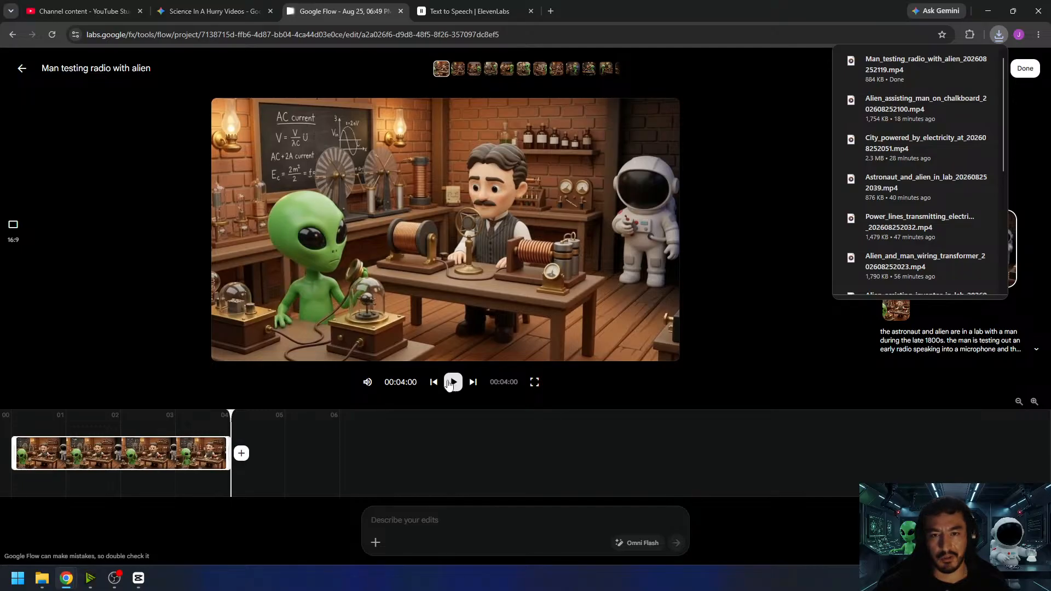
left_click(452, 382)
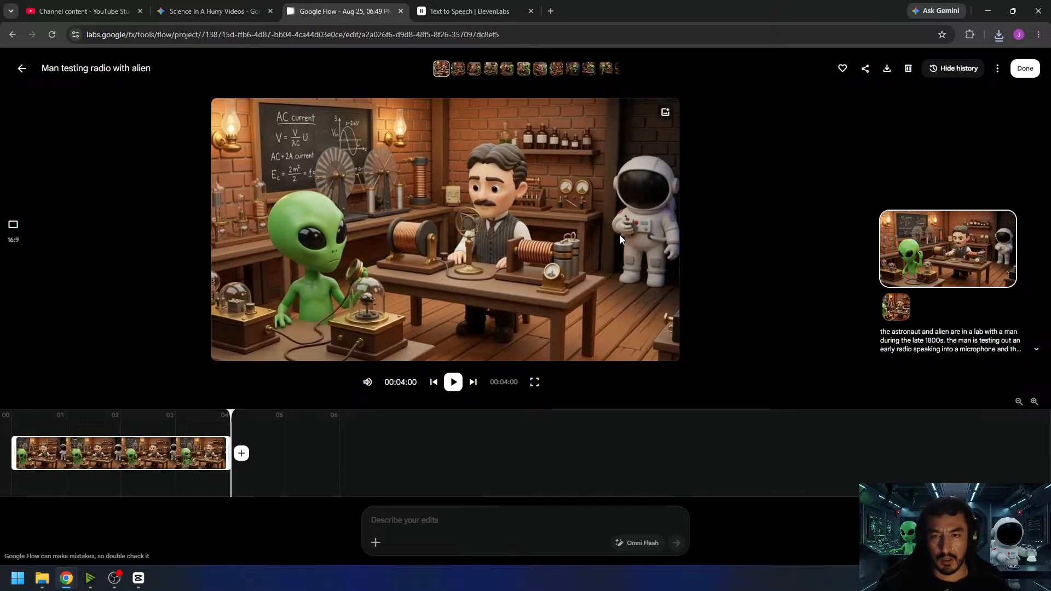
left_click(452, 382)
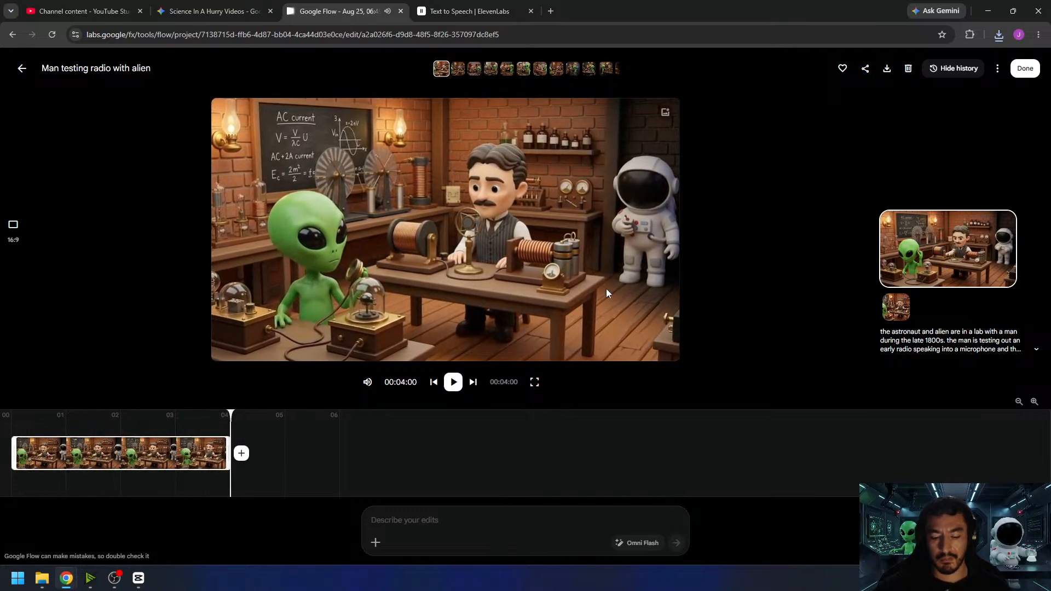
left_click(1025, 69)
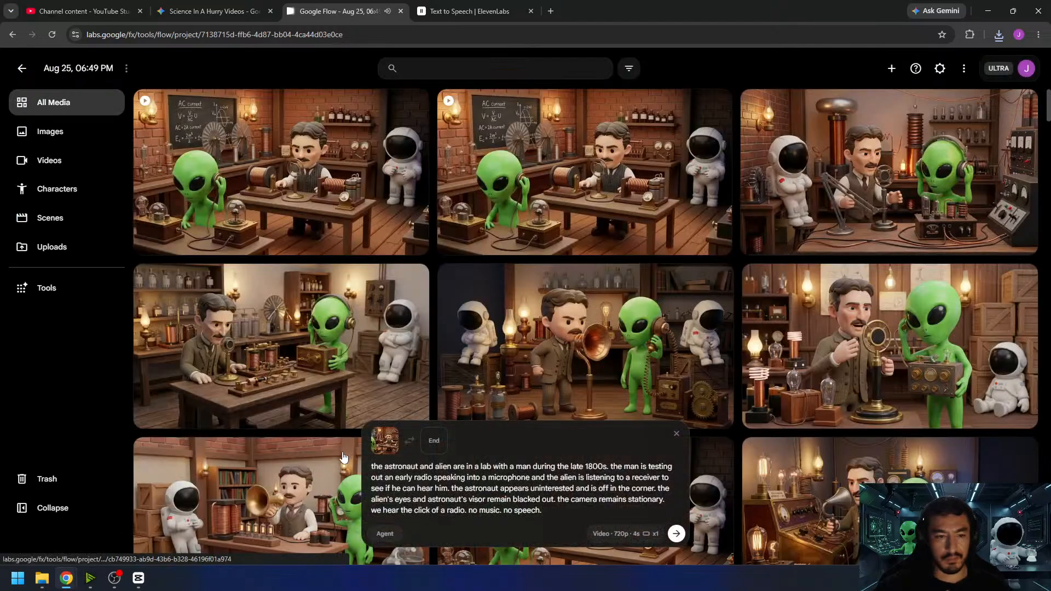
- Switch to CapCut, place the downloaded radio clip directly after the chalkboard clip and trim its end to 00:01:14:21
left_click(139, 578)
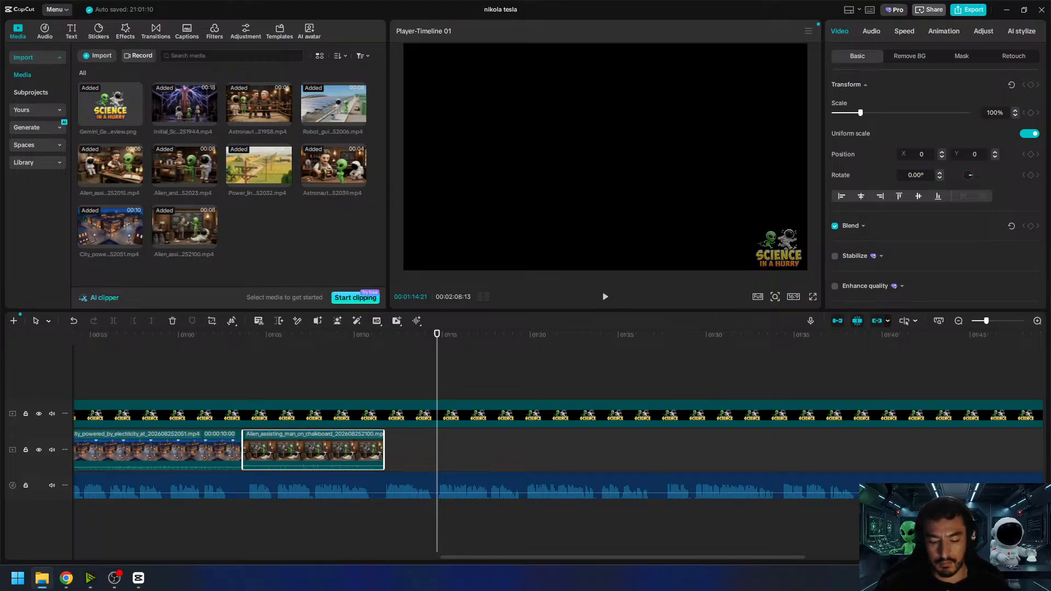
left_click_drag(377, 251, 384, 457)
left_click_drag(454, 448, 437, 448)
- Set the audio volume of the radio clip on the timeline to -10 dB
left_click(870, 33)
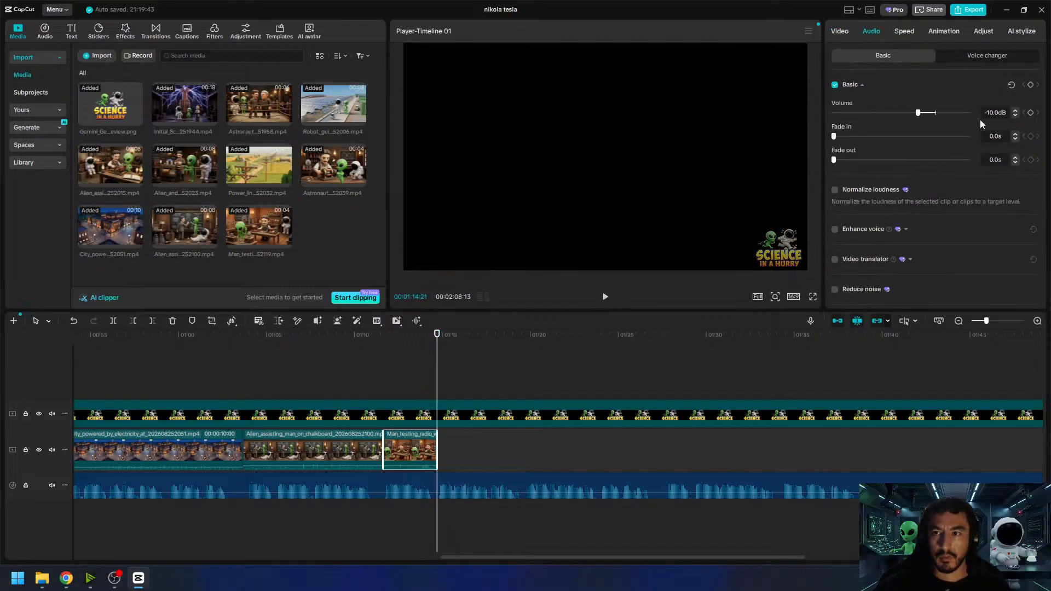
left_click(535, 383)
left_click(400, 452)
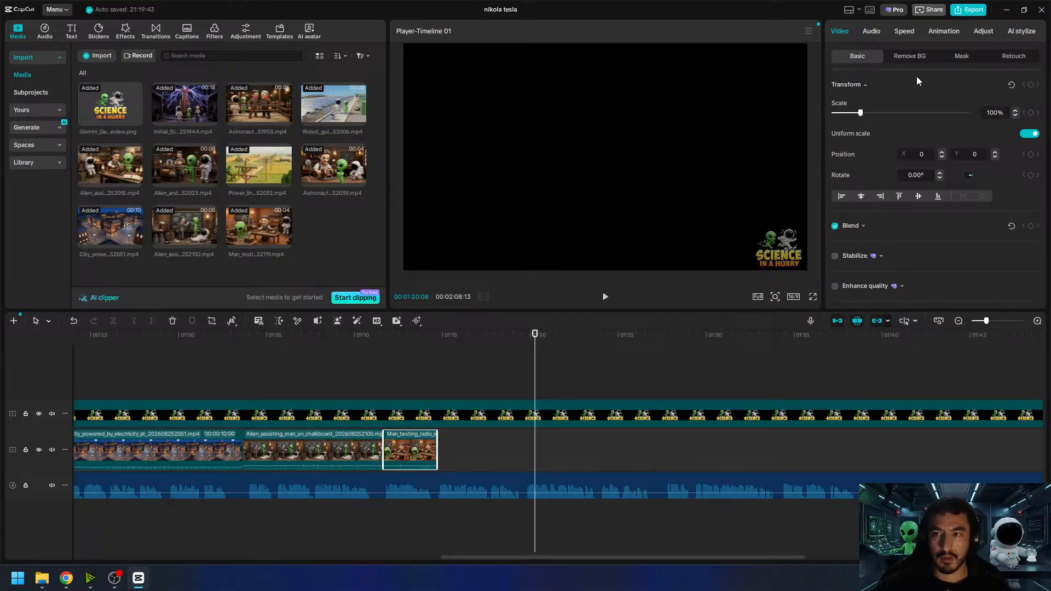
left_click(885, 35)
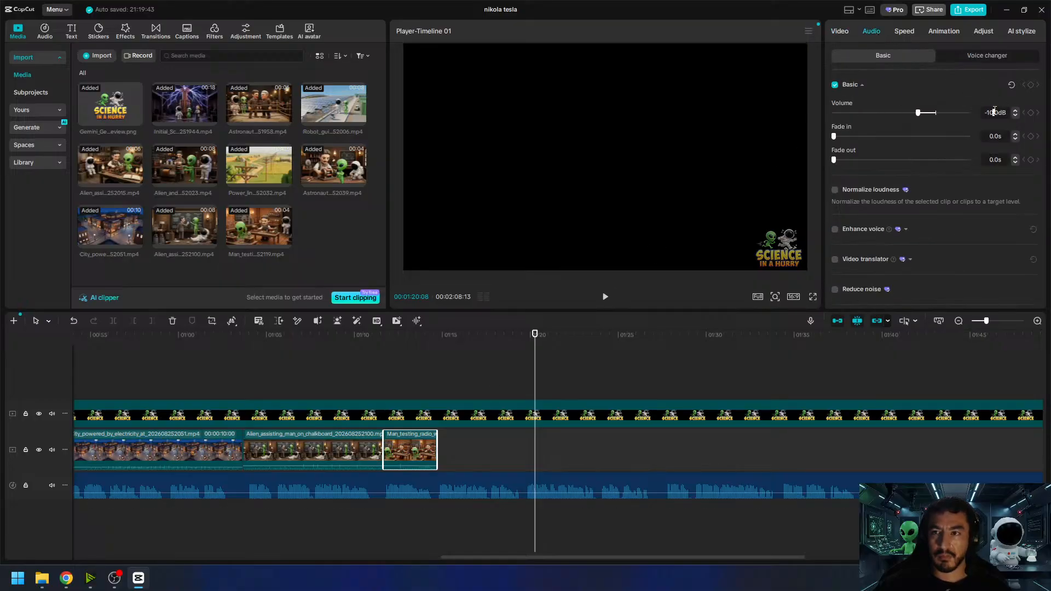
left_click(647, 368)
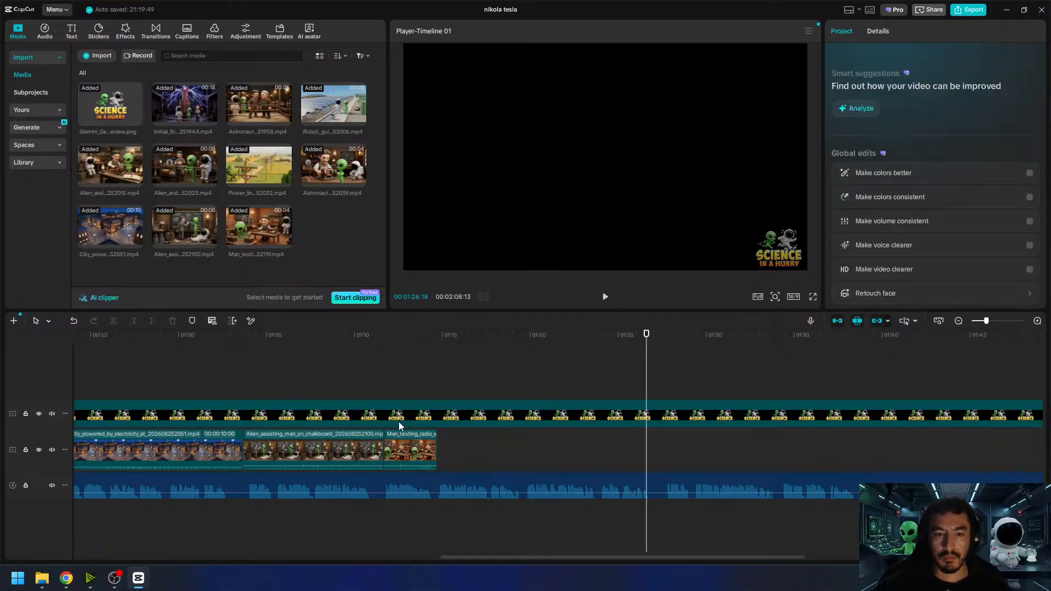
left_click(417, 449)
left_click(873, 33)
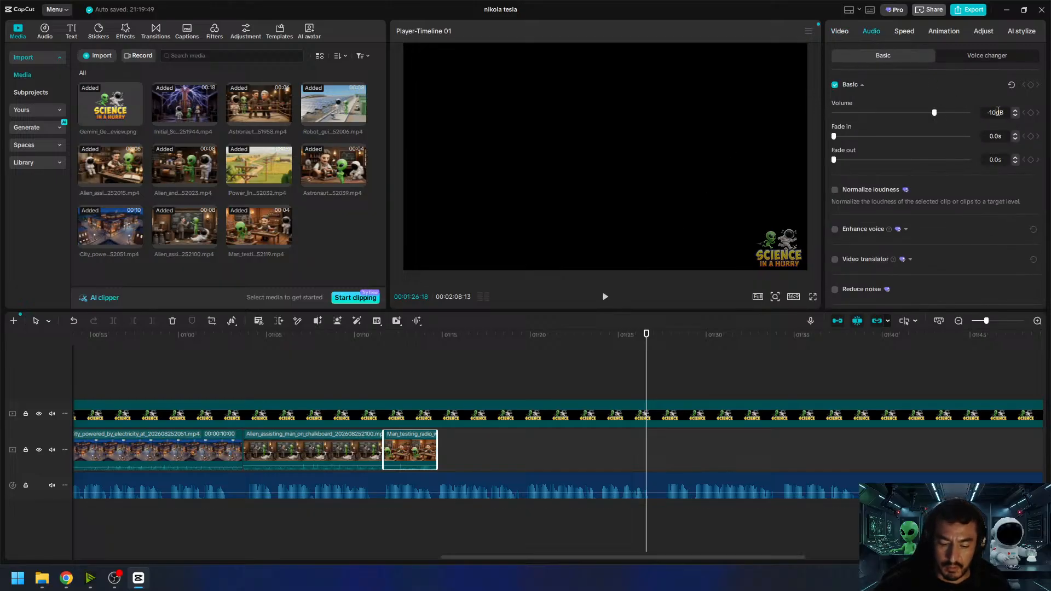
left_click(521, 371)
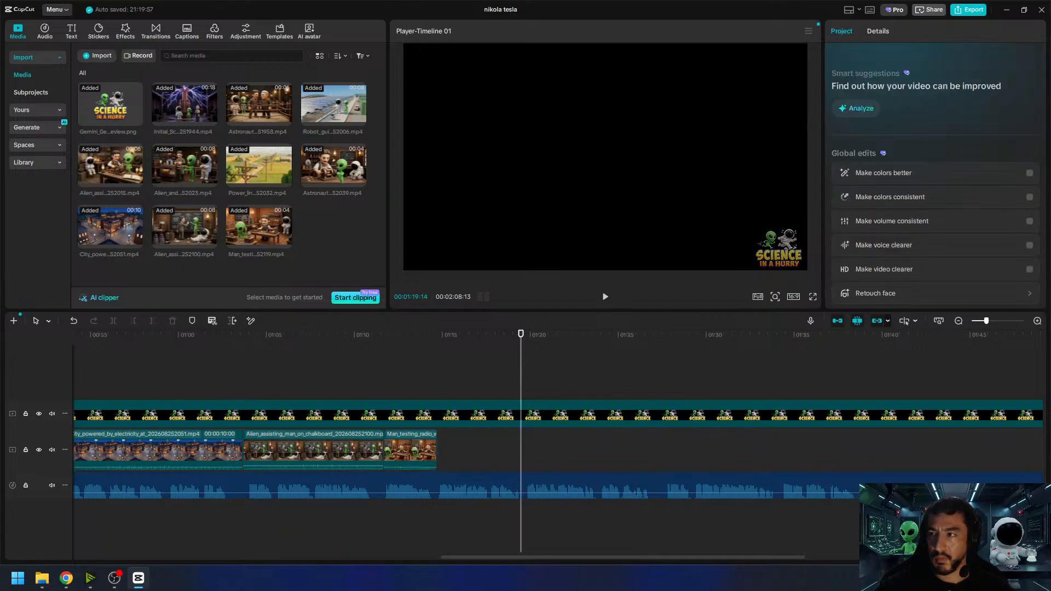
- Play the timeline from 00:01:10:03 through the radio clip and check the narration still without video up to about 00:01:19:22
left_click(356, 341)
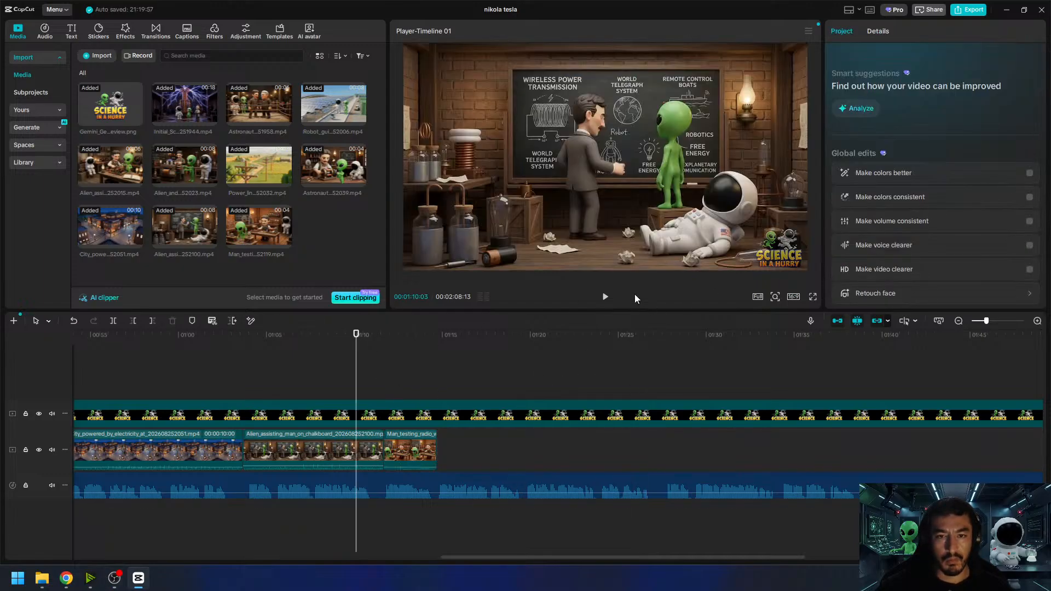
left_click(603, 298)
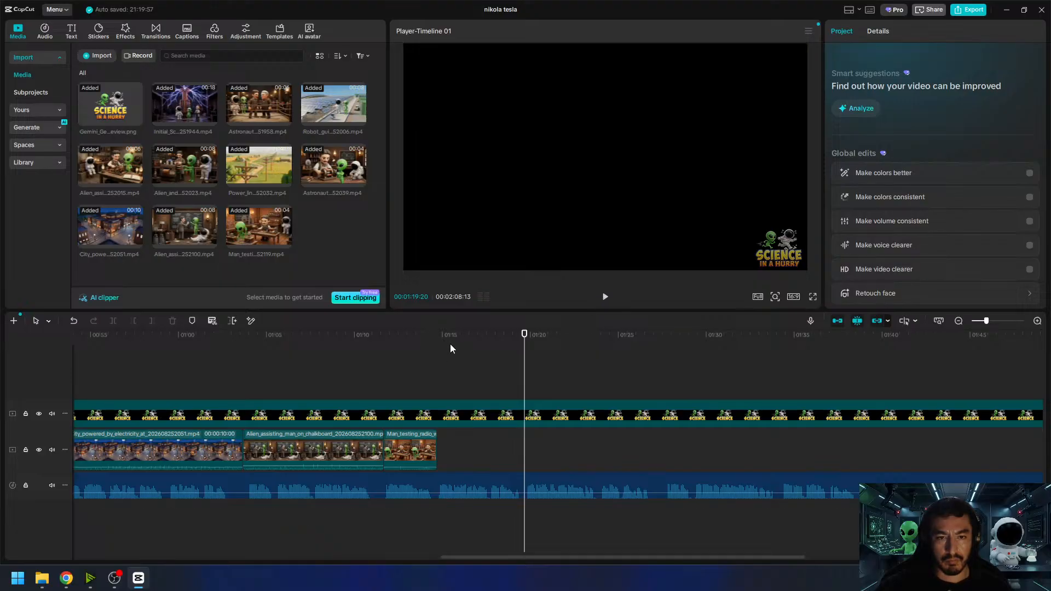
left_click_drag(455, 343, 436, 350)
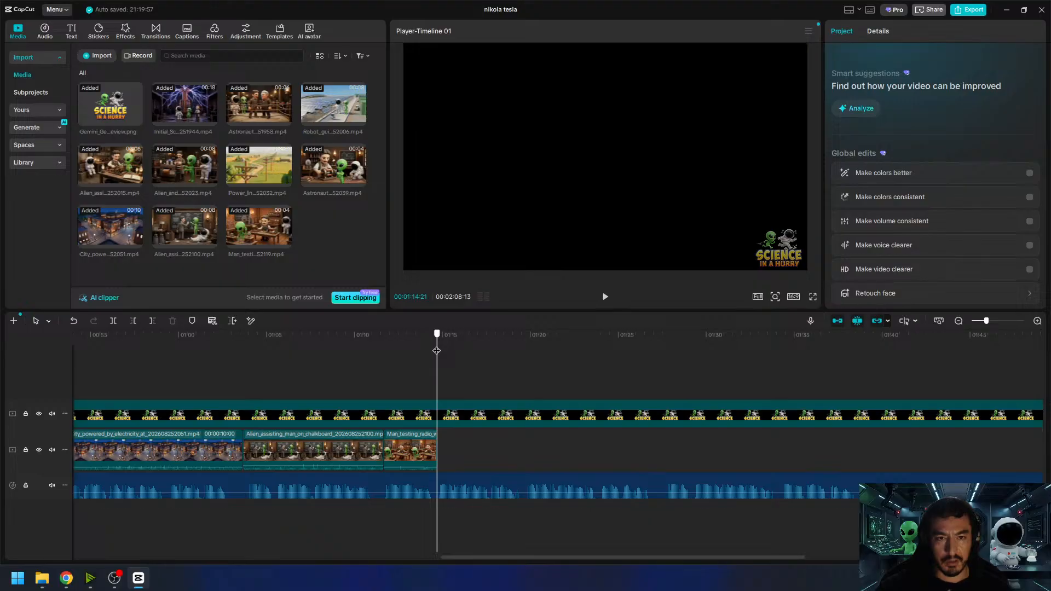
left_click_drag(437, 351, 525, 366)
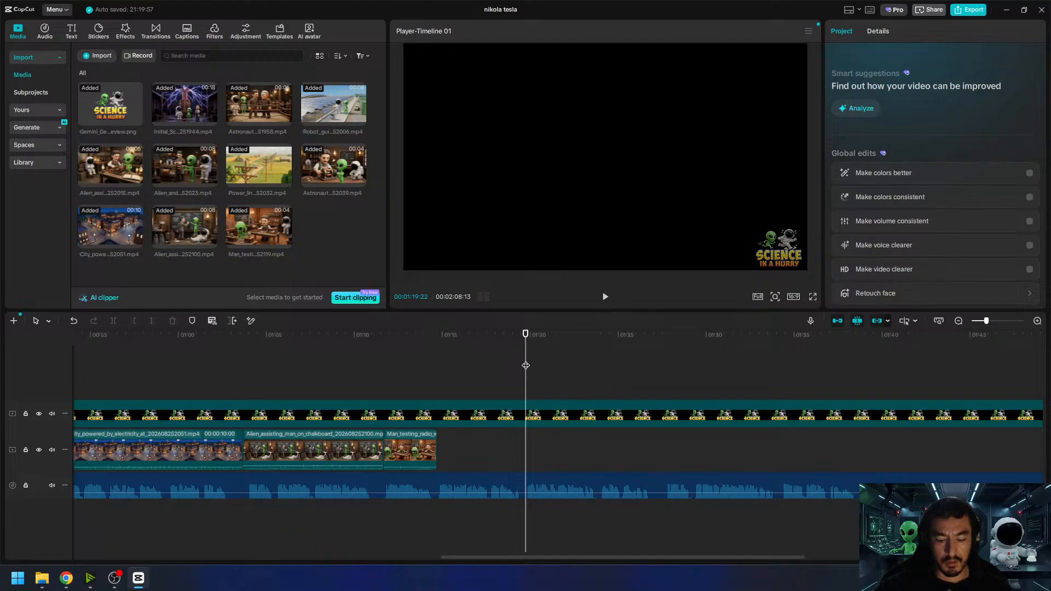
- Switch to Google Flow and examine the earliest Tesla coil images, viewing two "Astronaut and alien observing" images at full size
left_click(134, 581)
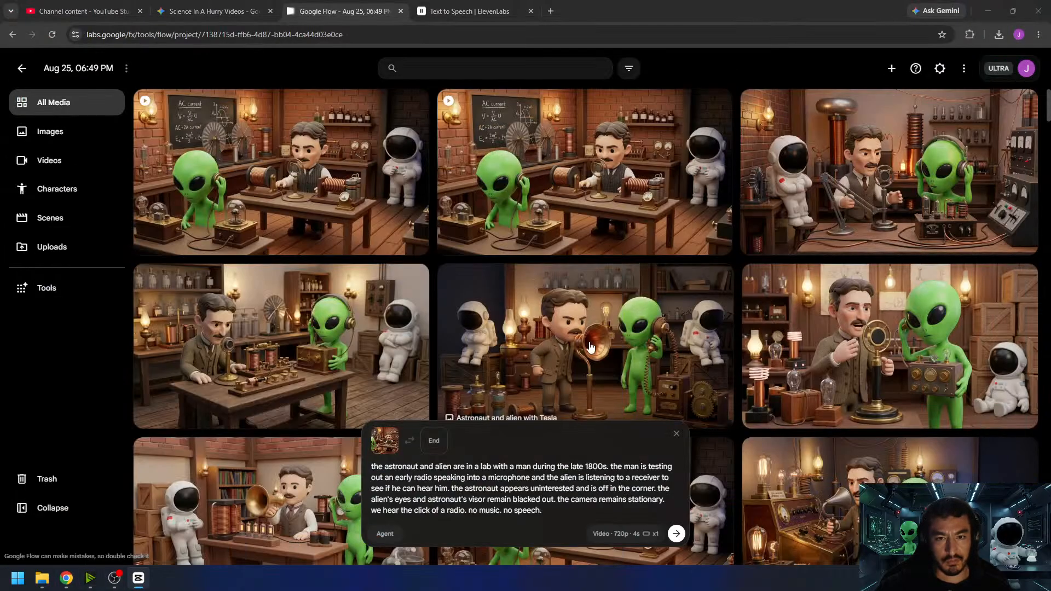
scroll(619, 329, "down", 20)
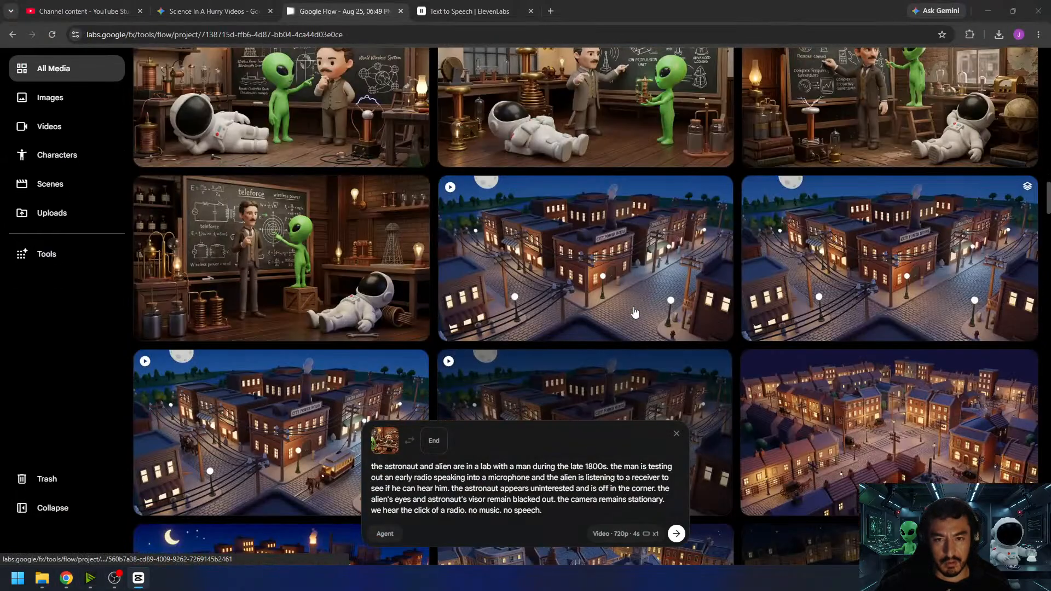
scroll(652, 290, "down", 20)
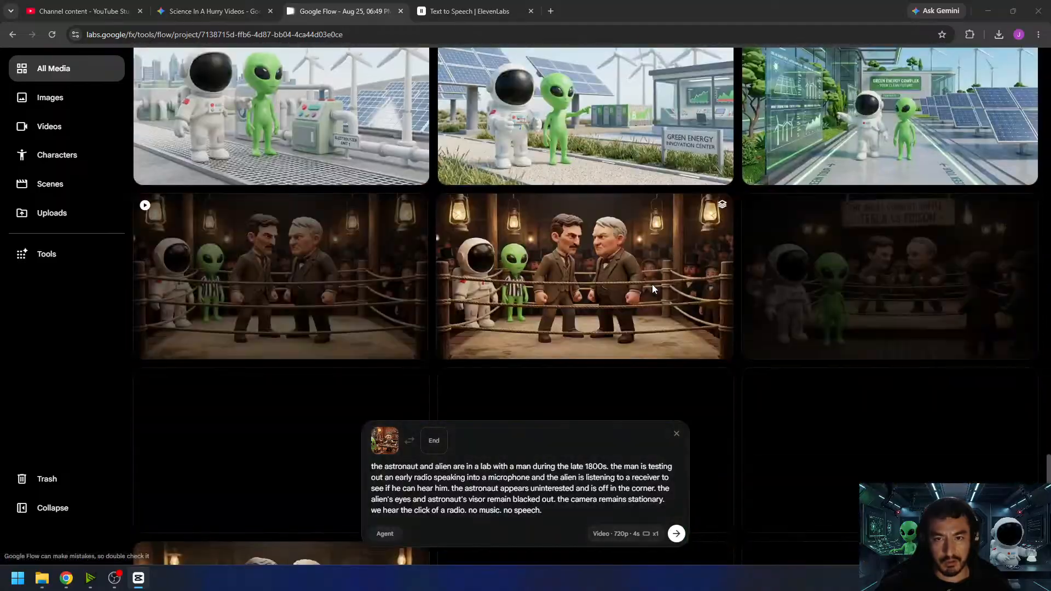
scroll(652, 288, "down", 5)
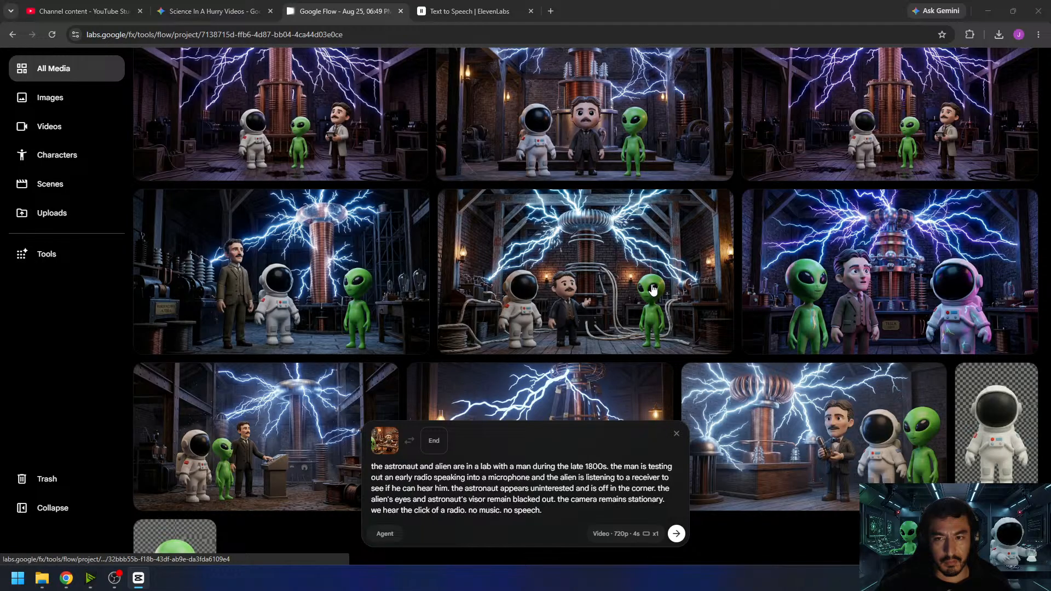
scroll(652, 288, "down", 3)
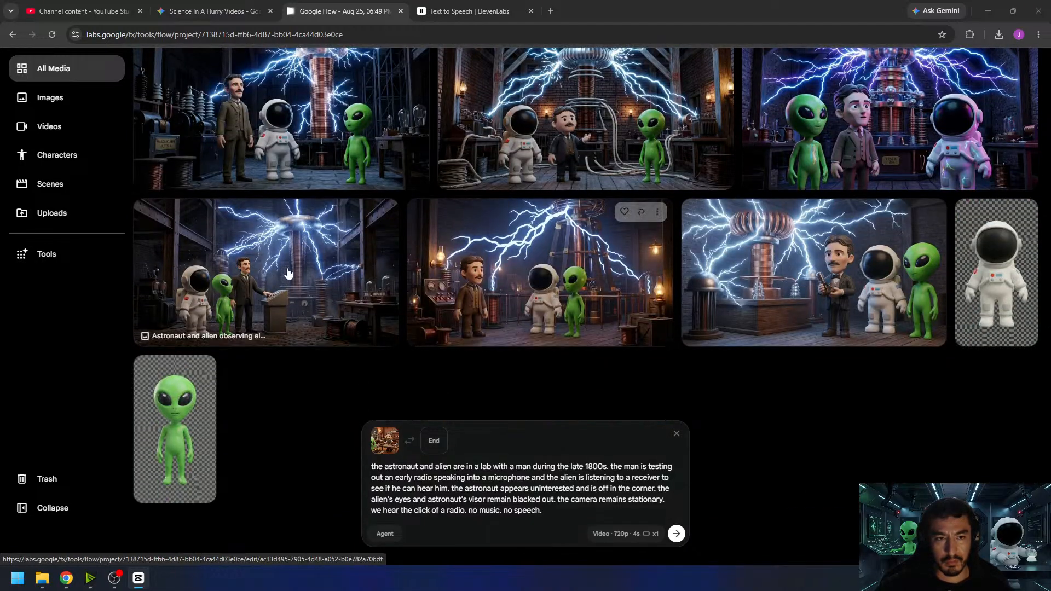
left_click(316, 295)
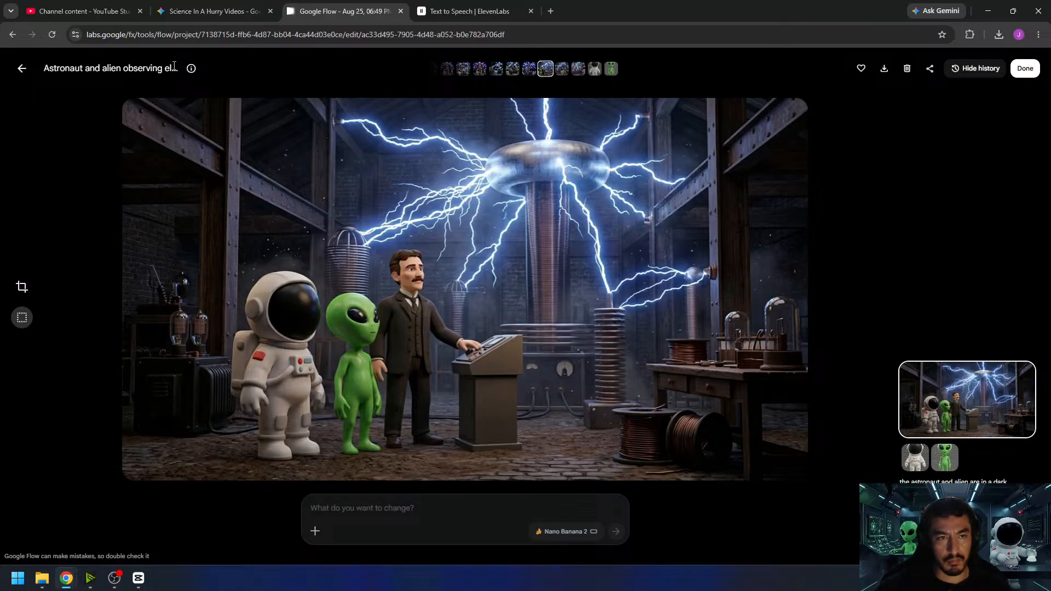
left_click(22, 69)
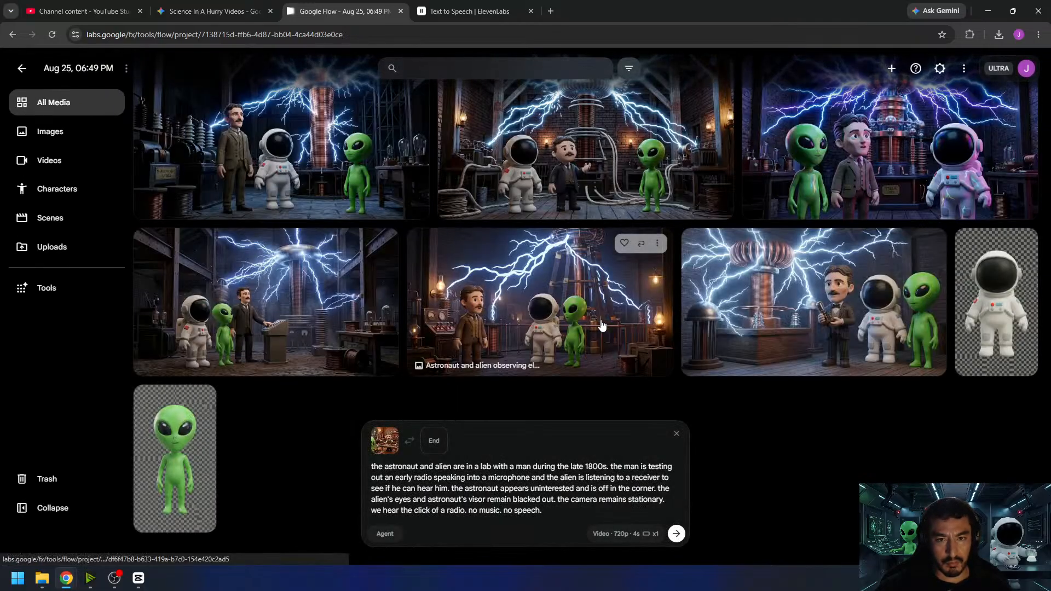
left_click(600, 320)
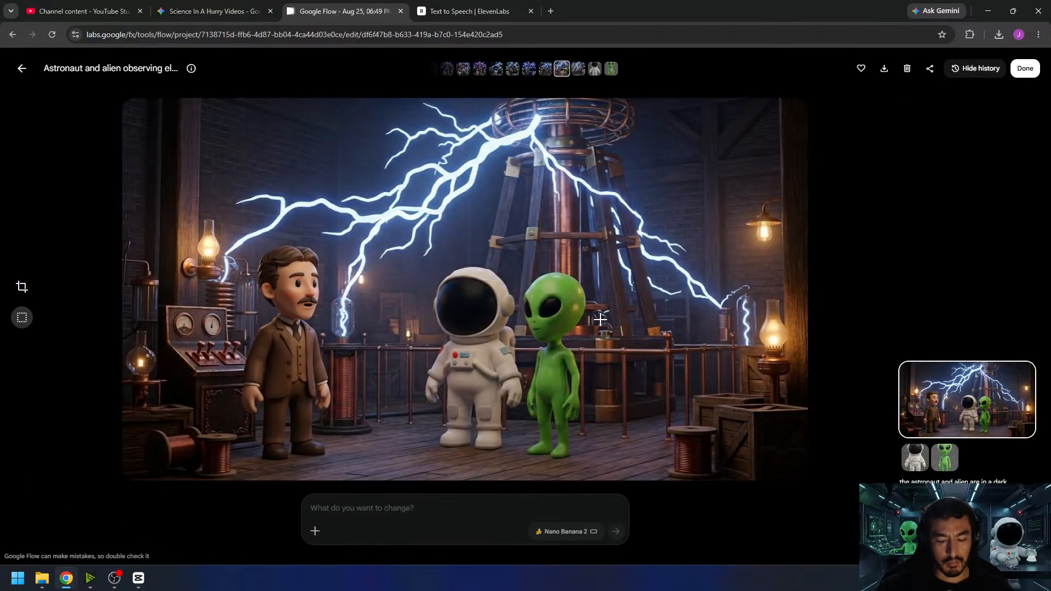
left_click(22, 68)
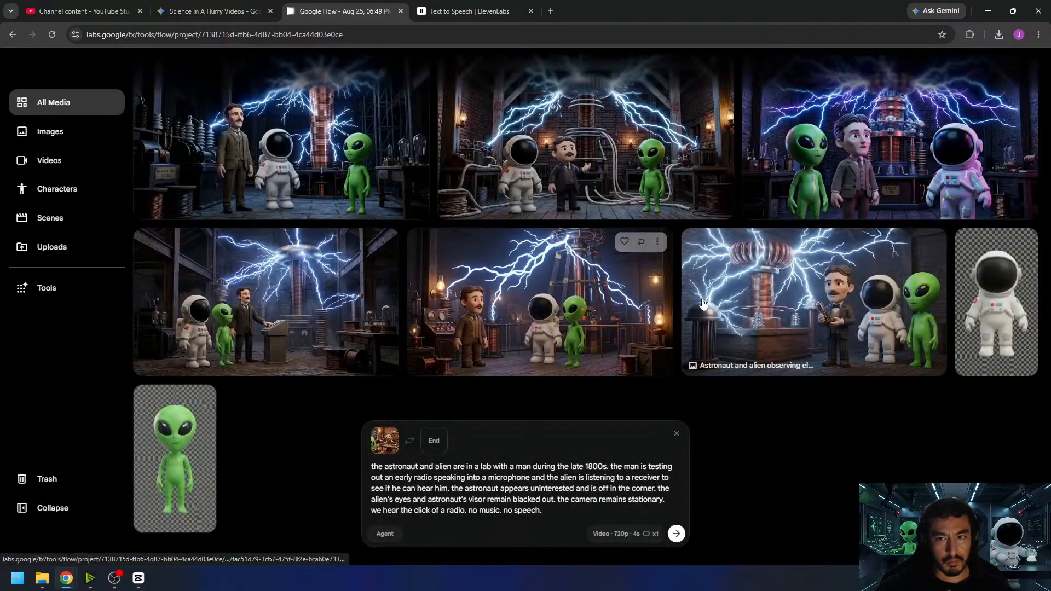
- Examine the earlier Tesla coil images in the project, viewing the one with Tesla at the control console at full size
scroll(750, 328, "up", 1)
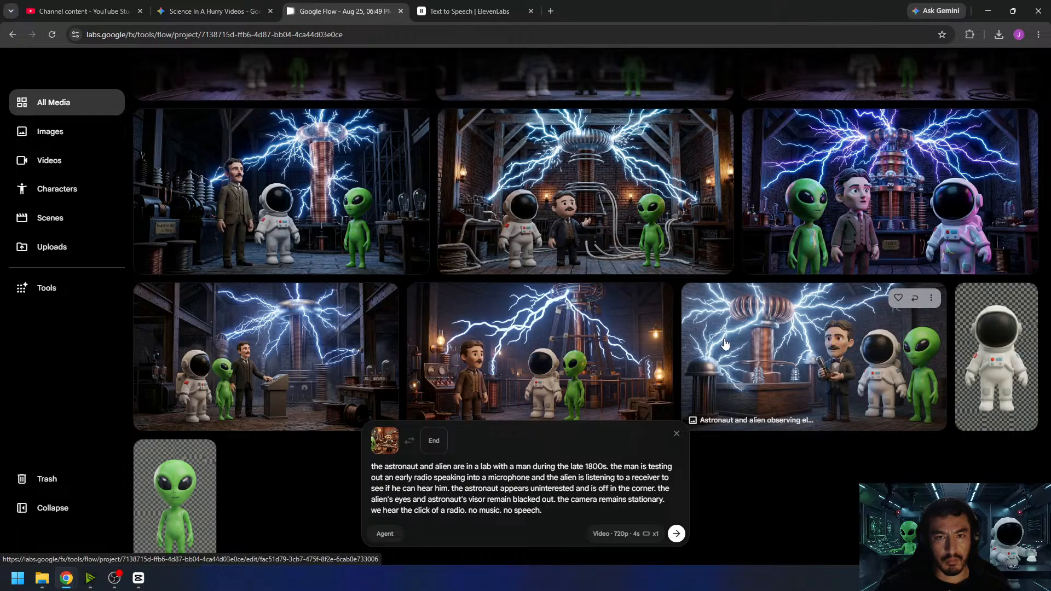
scroll(716, 347, "up", 1)
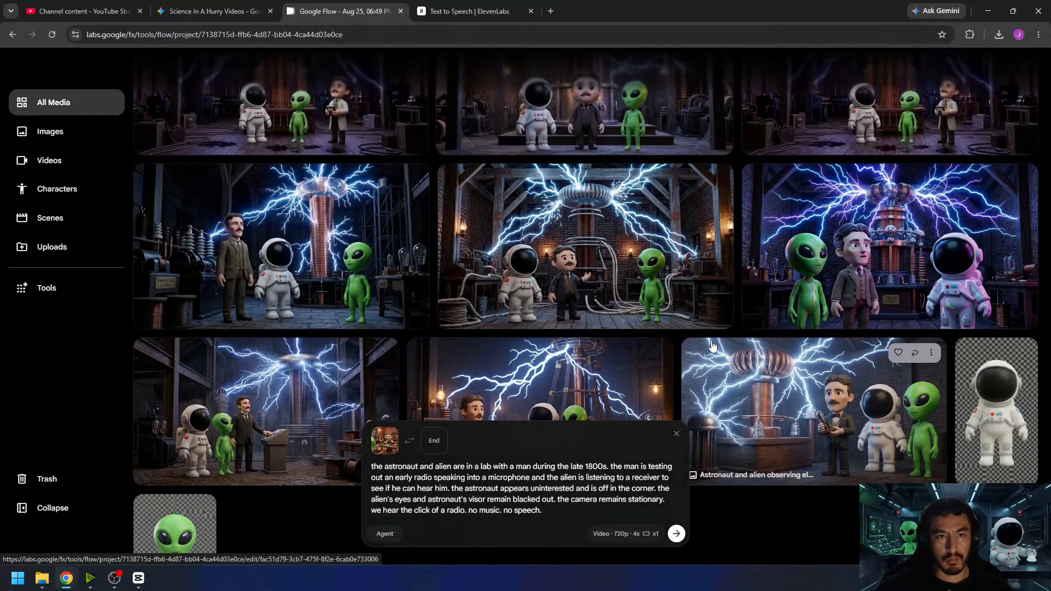
scroll(713, 346, "up", 1)
scroll(713, 346, "up", 3)
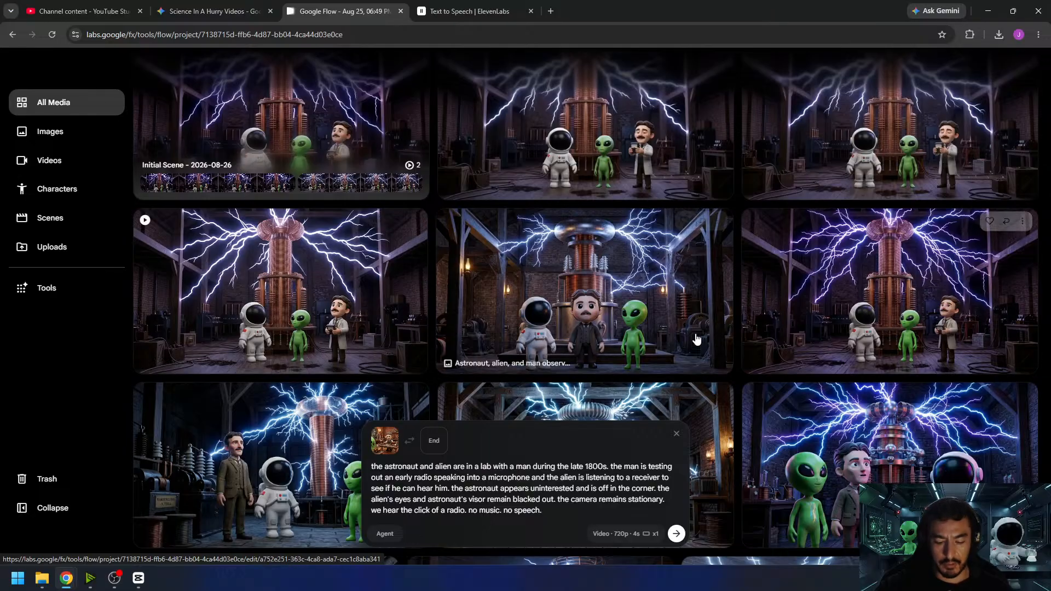
scroll(697, 340, "down", 5)
left_click(322, 267)
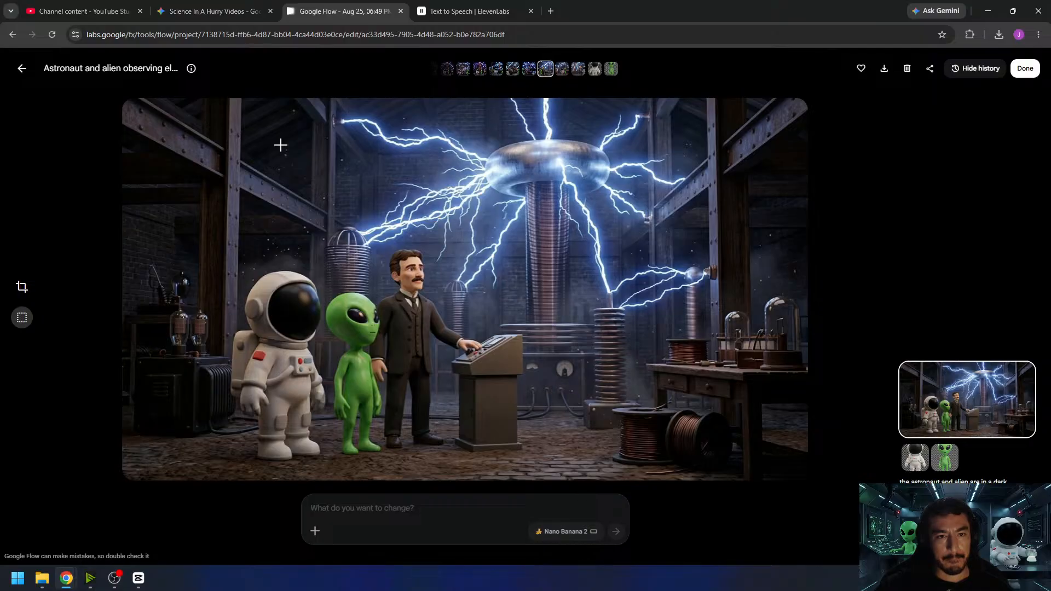
left_click(21, 69)
- Reuse the prompt of the "Astronaut and alien observing" Tesla coil video, replacing its start frame with the image of Tesla at the control console
scroll(324, 327, "up", 5)
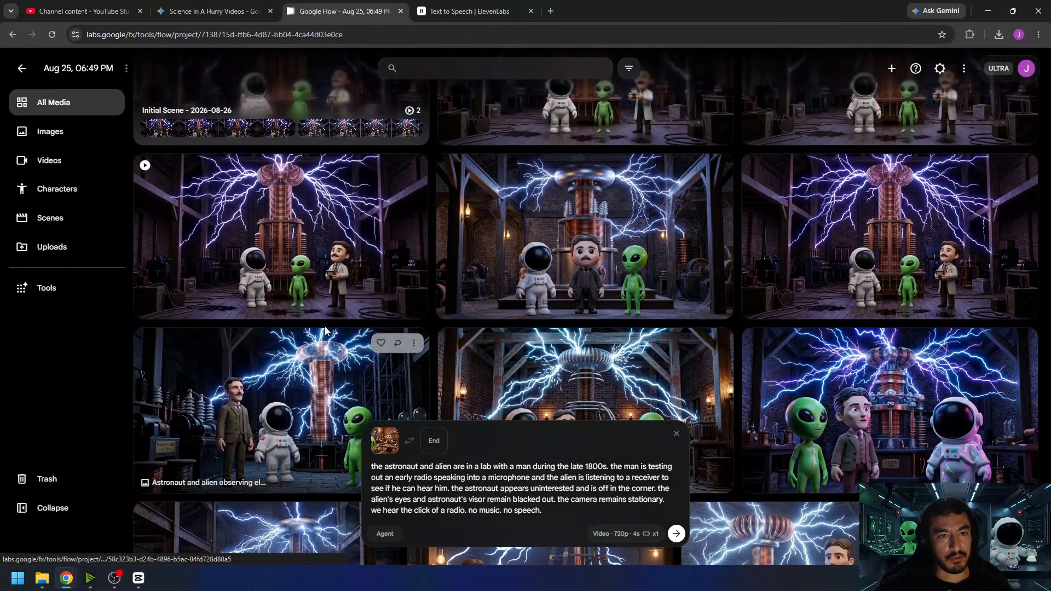
scroll(378, 176, "up", 3)
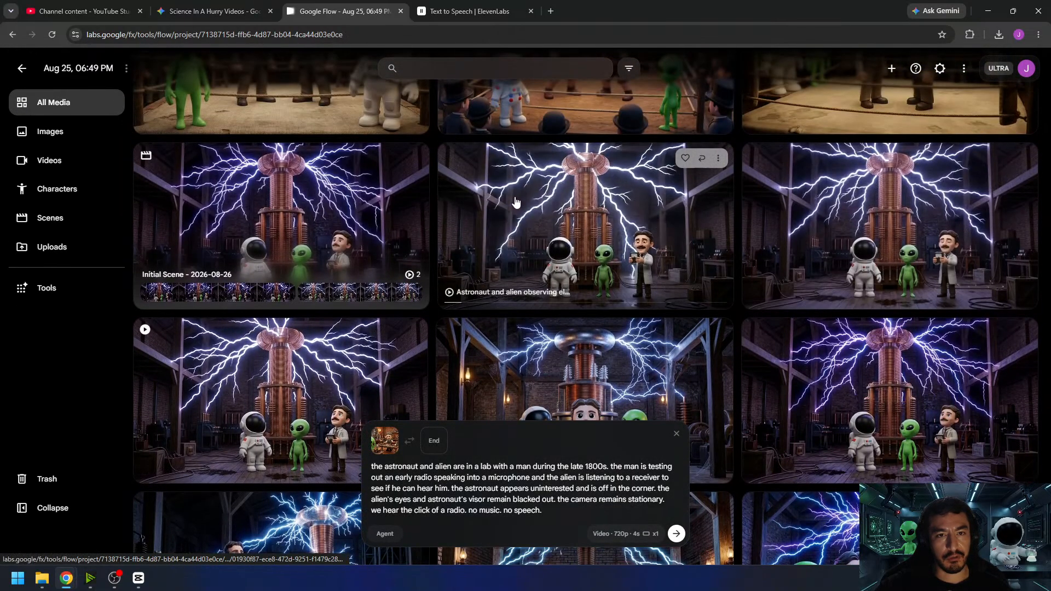
left_click(702, 159)
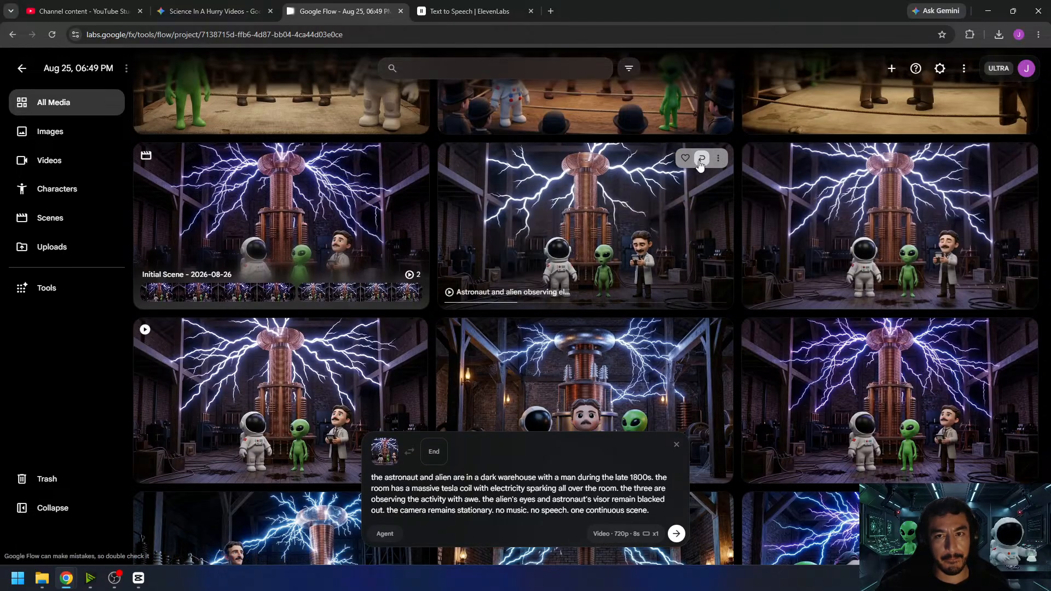
scroll(611, 242, "down", 10)
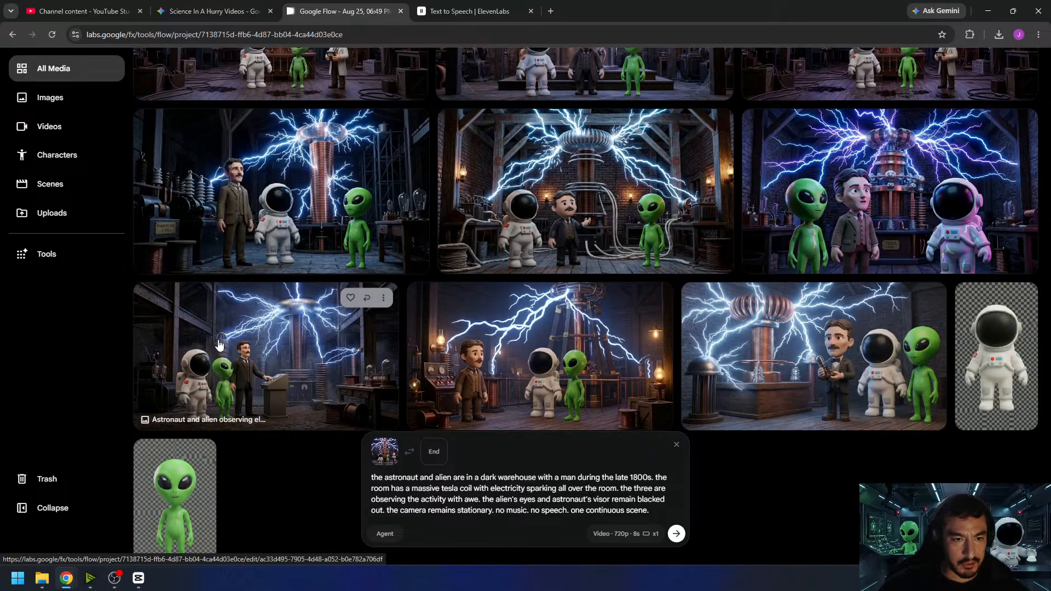
left_click_drag(229, 333, 393, 480)
- Set the video duration to 6s and generate the Tesla coil video
left_click(628, 534)
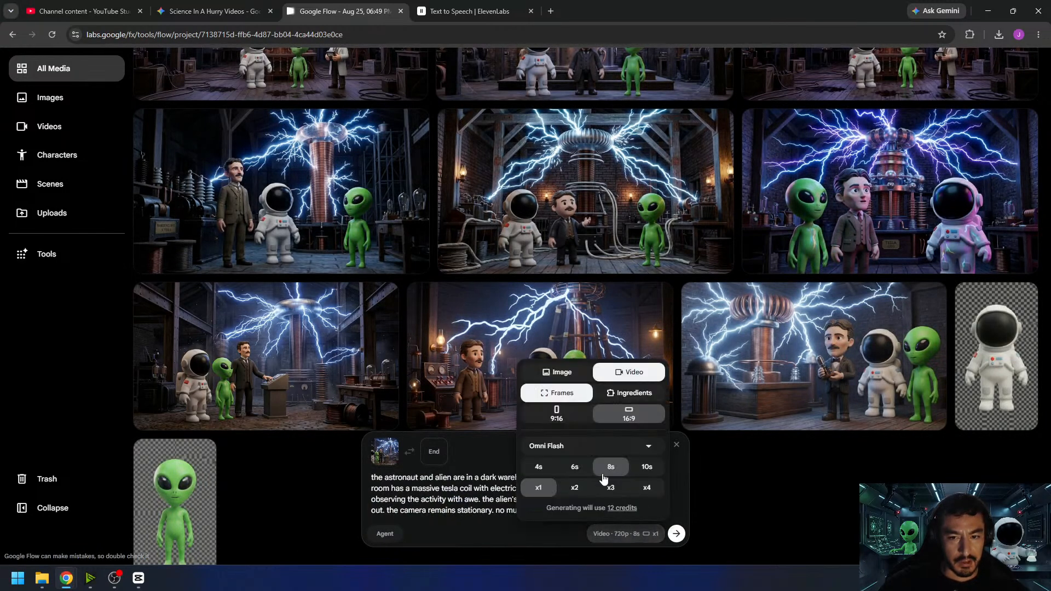
left_click(397, 501)
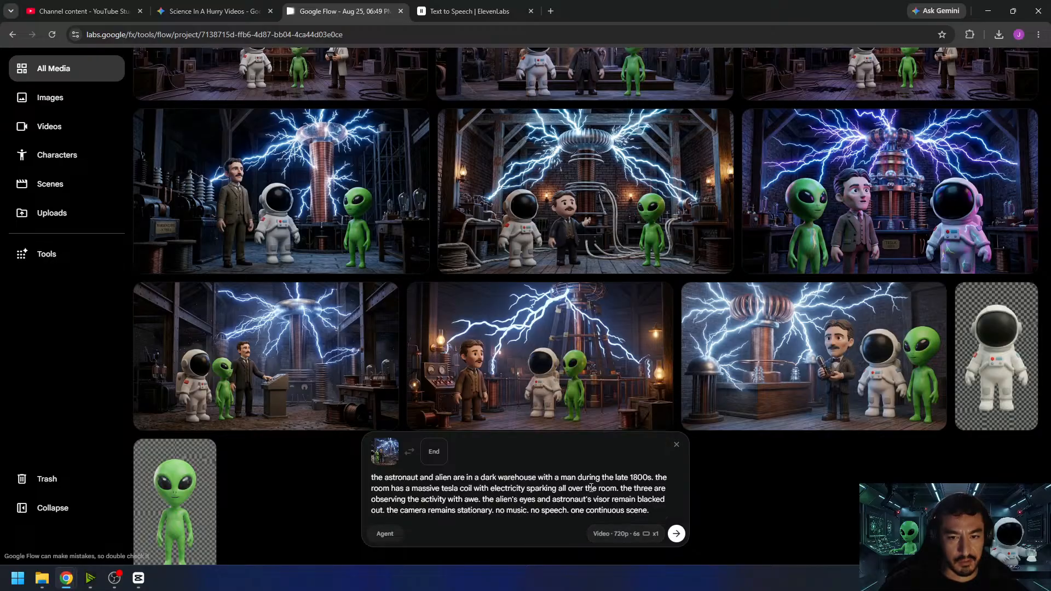
left_click(677, 535)
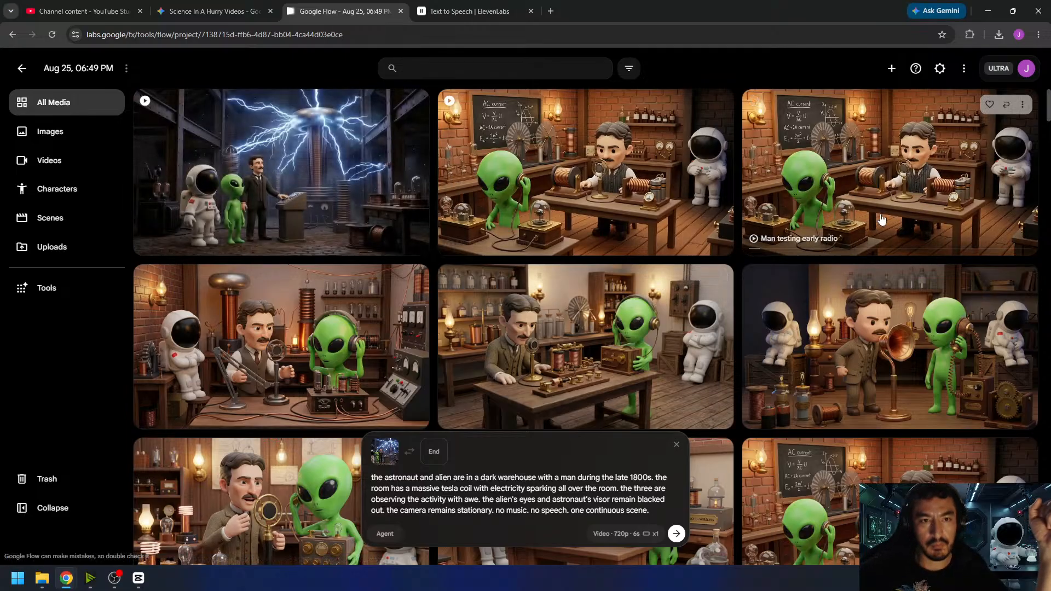
- Open the newly generated Tesla coil video, download it and return to the project's media
left_click(324, 198)
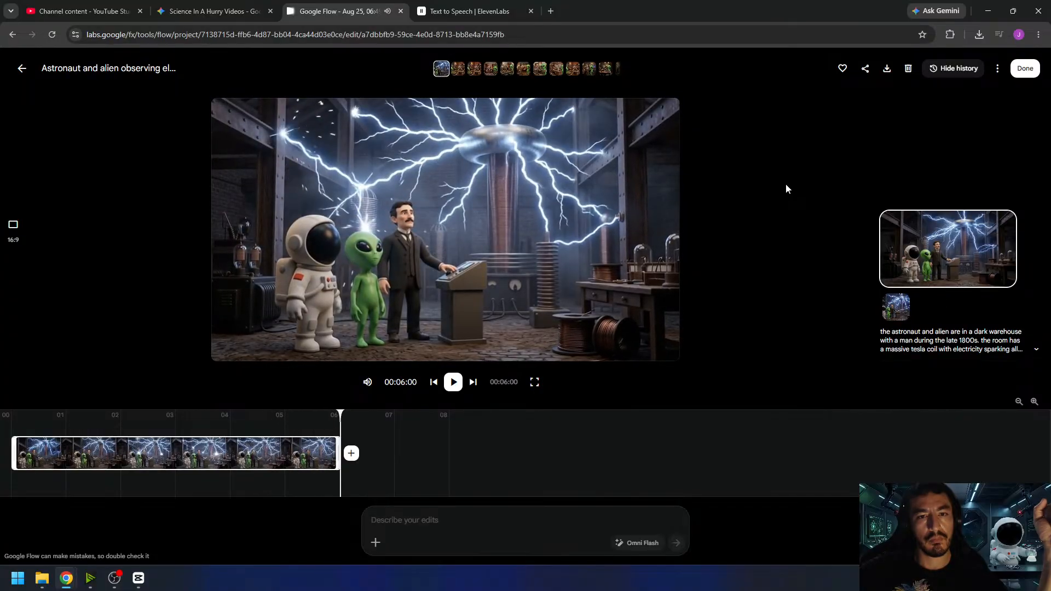
left_click(888, 68)
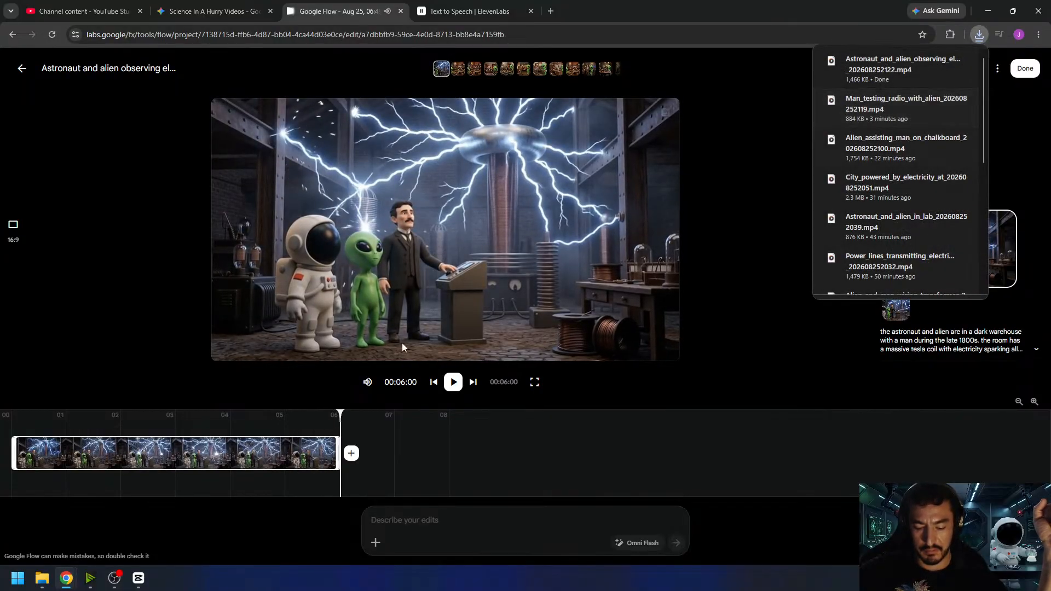
left_click(1025, 68)
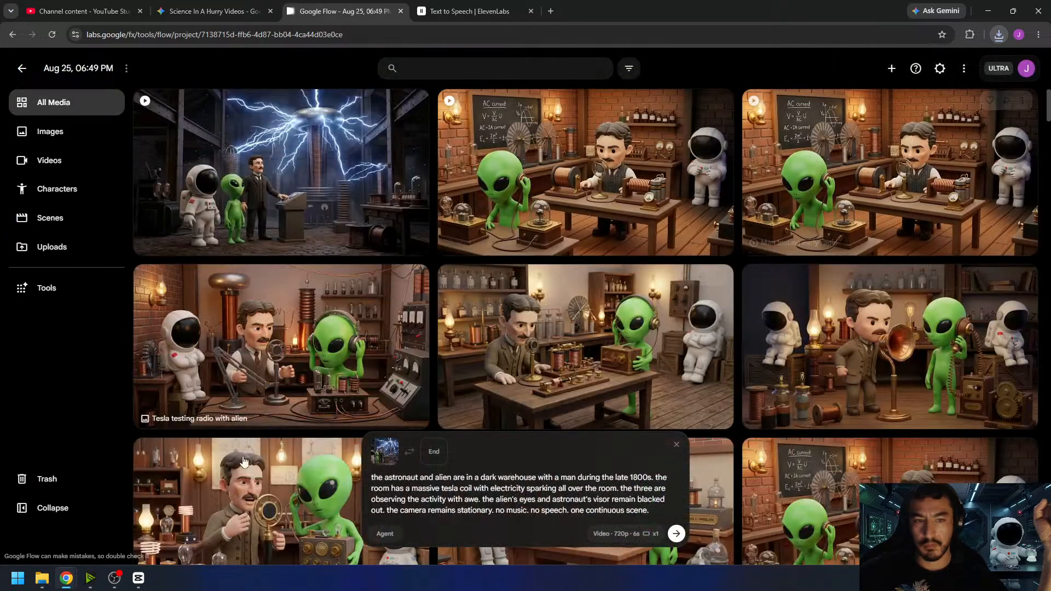
- Switch to CapCut, place the downloaded Tesla coil clip directly after the radio clip and trim its end to 00:01:19:22
left_click(138, 577)
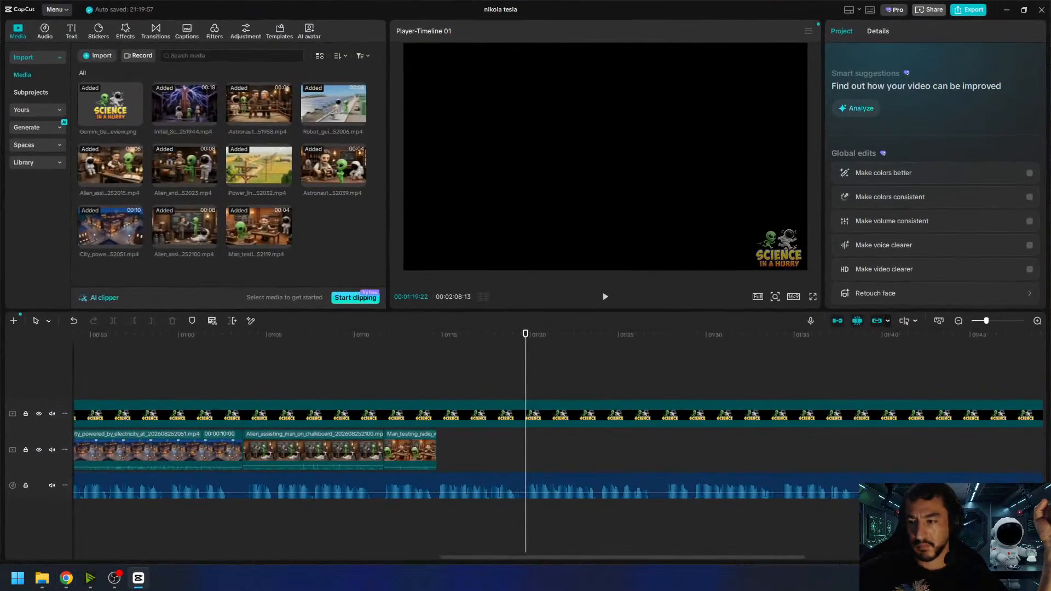
left_click(42, 578)
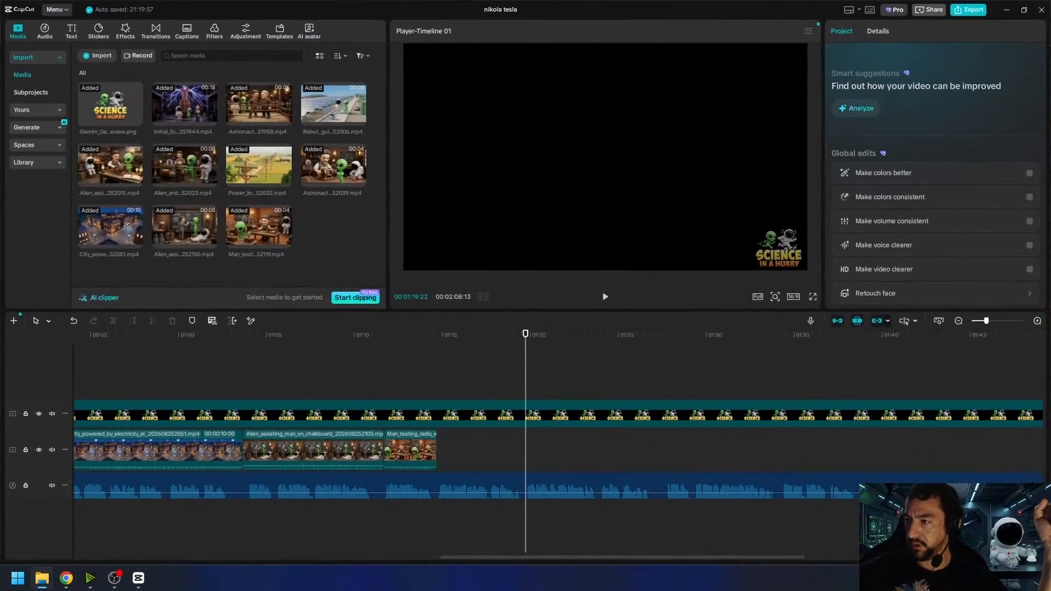
left_click_drag(405, 270, 439, 450)
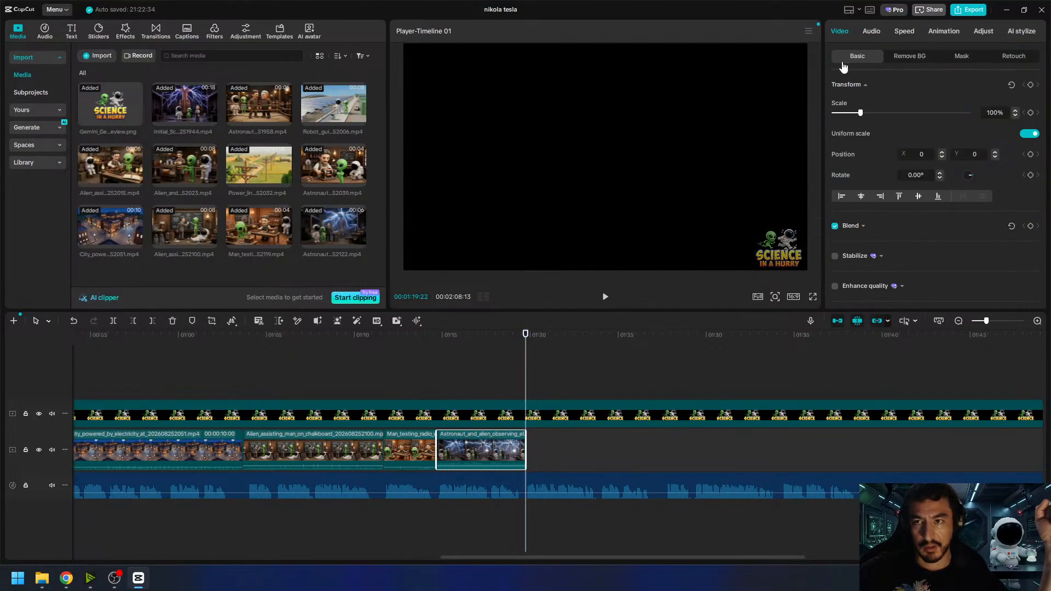
- Set the Tesla coil clip's volume to -20 dB and play the timeline from just before the clip to about 00:01:23:28
left_click(872, 32)
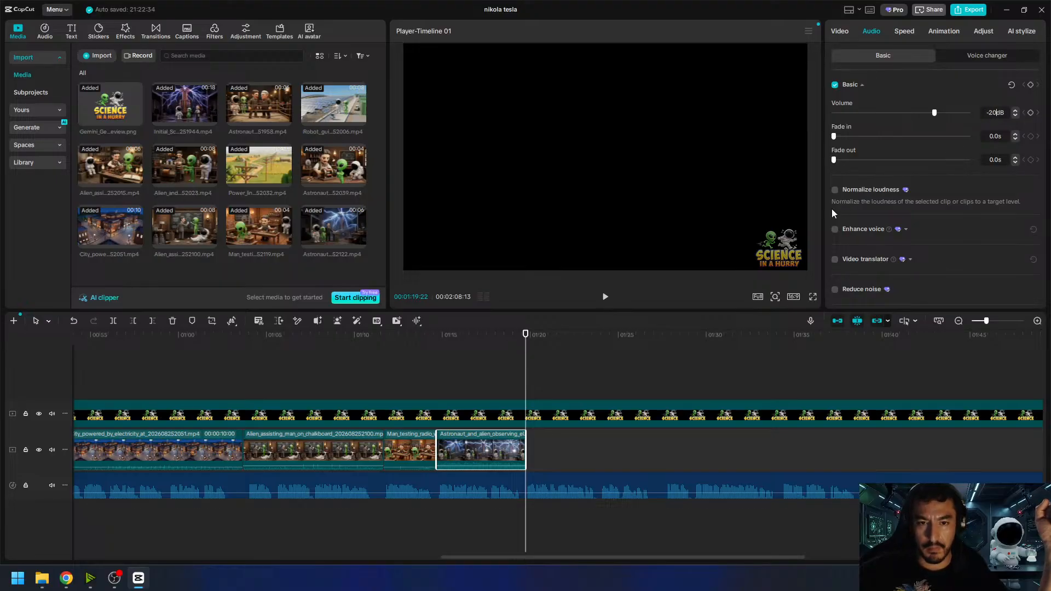
left_click(430, 345)
left_click(606, 297)
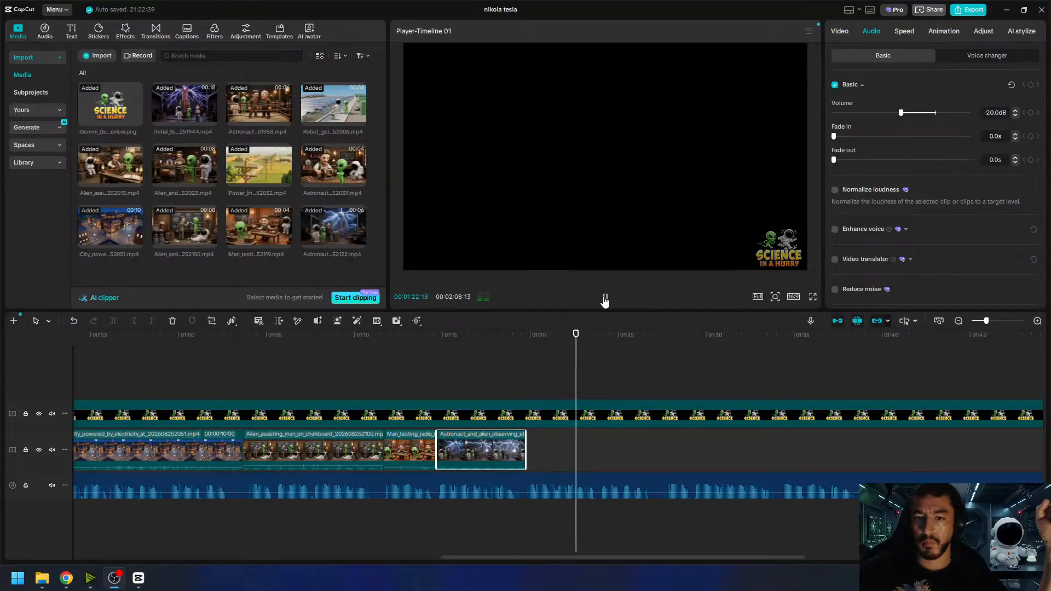
left_click(605, 297)
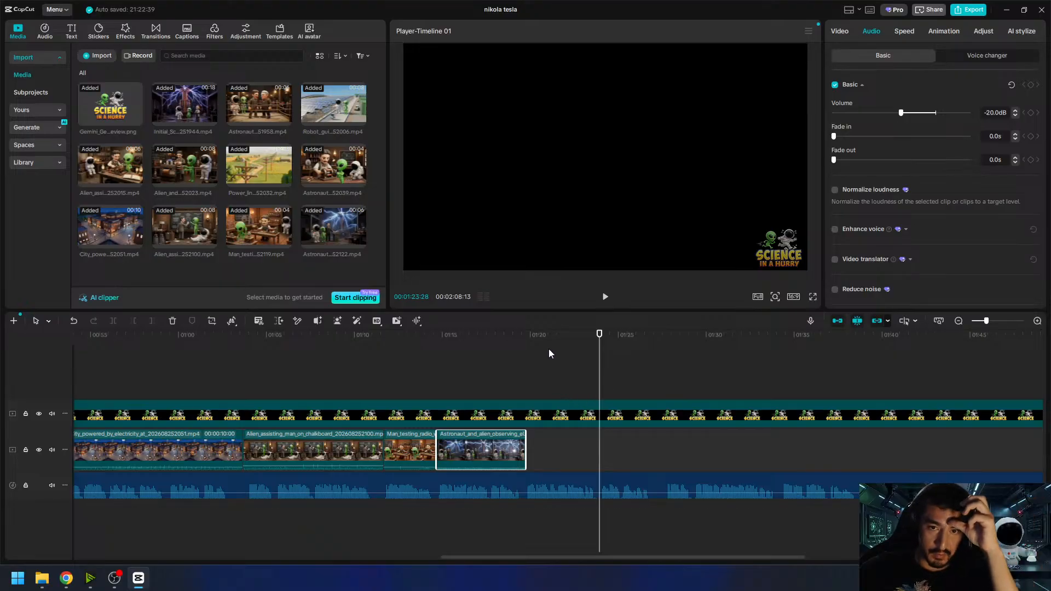
- Extend the end of the Tesla coil clip slightly past 00:01:19:22 and move the playhead to 00:01:23:27
left_click_drag(540, 340, 525, 342)
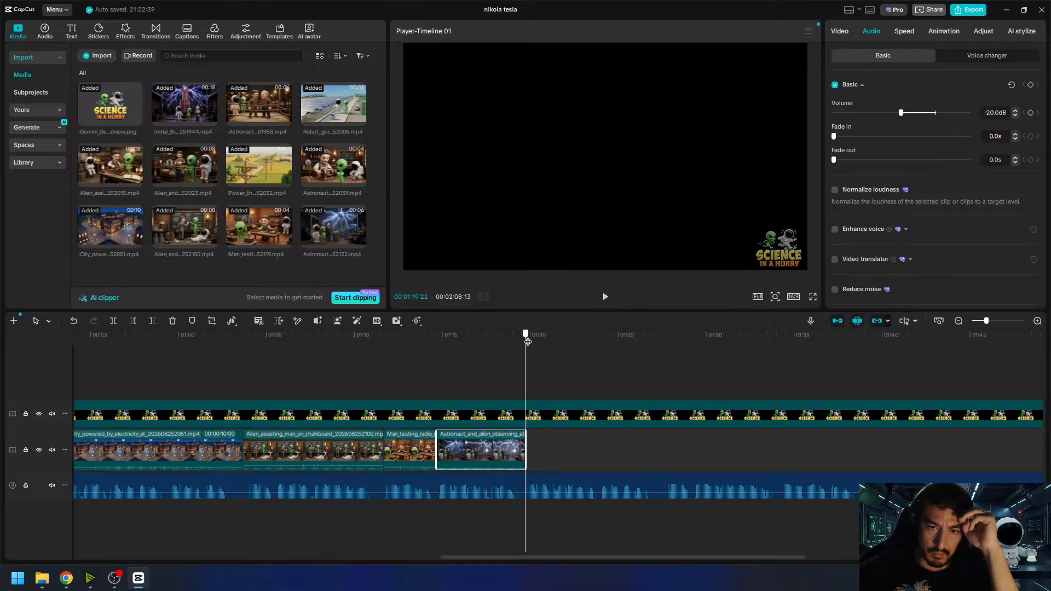
left_click_drag(524, 444, 526, 443)
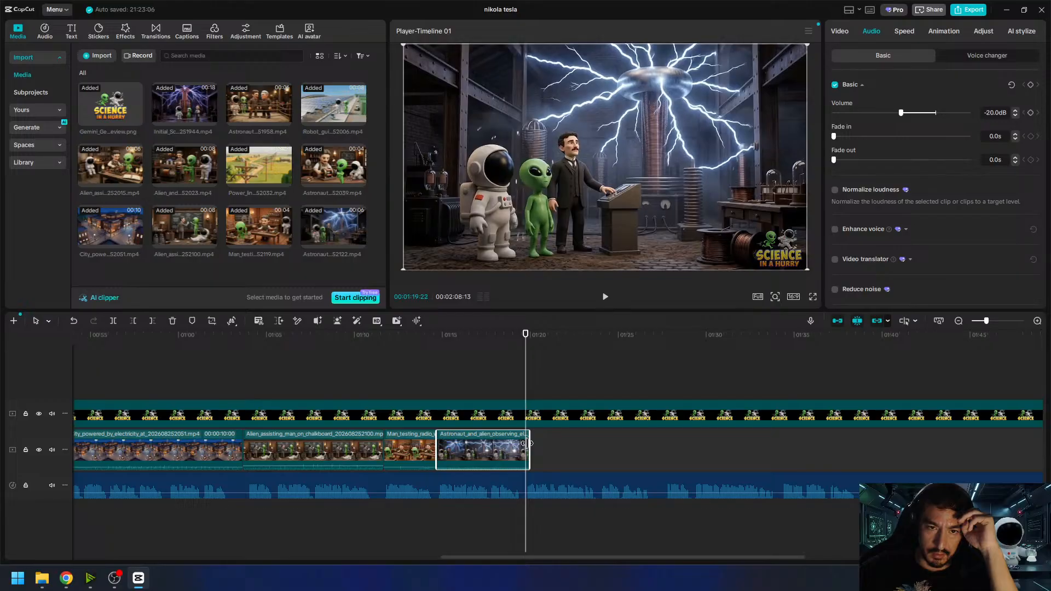
left_click_drag(538, 342, 599, 362)
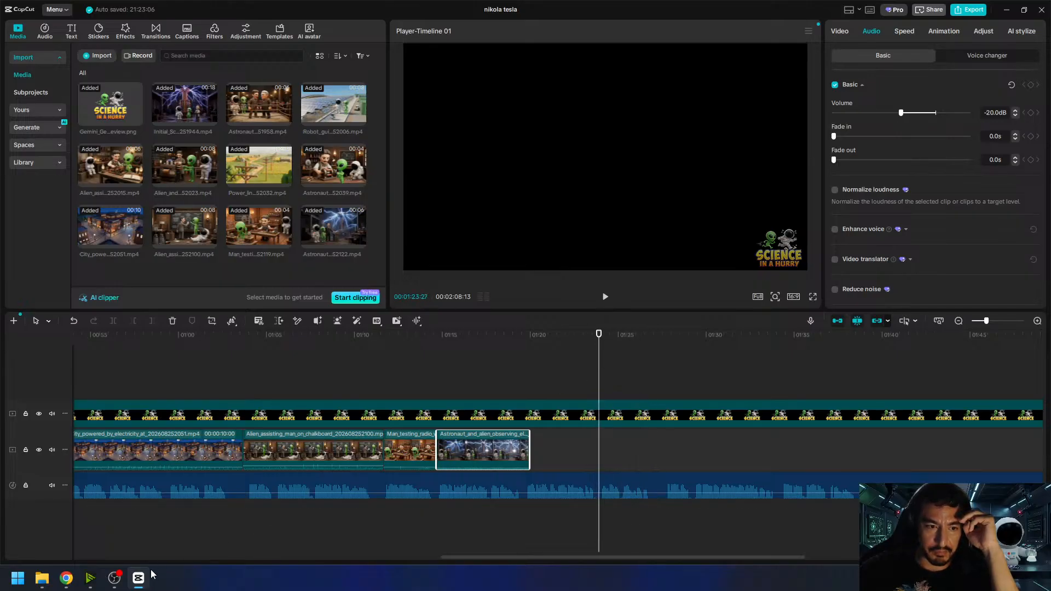
- Switch to Google Flow, reuse the radio image's prompt and replace "in a lab with" with "standing on the edge of a lake with"
key("alt+Tab")
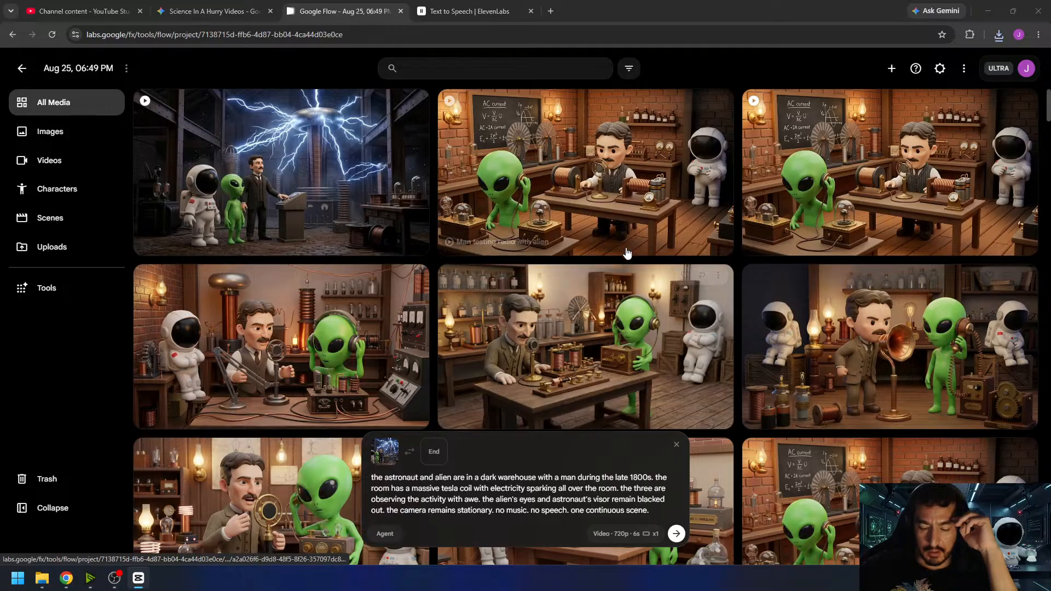
left_click(1008, 281)
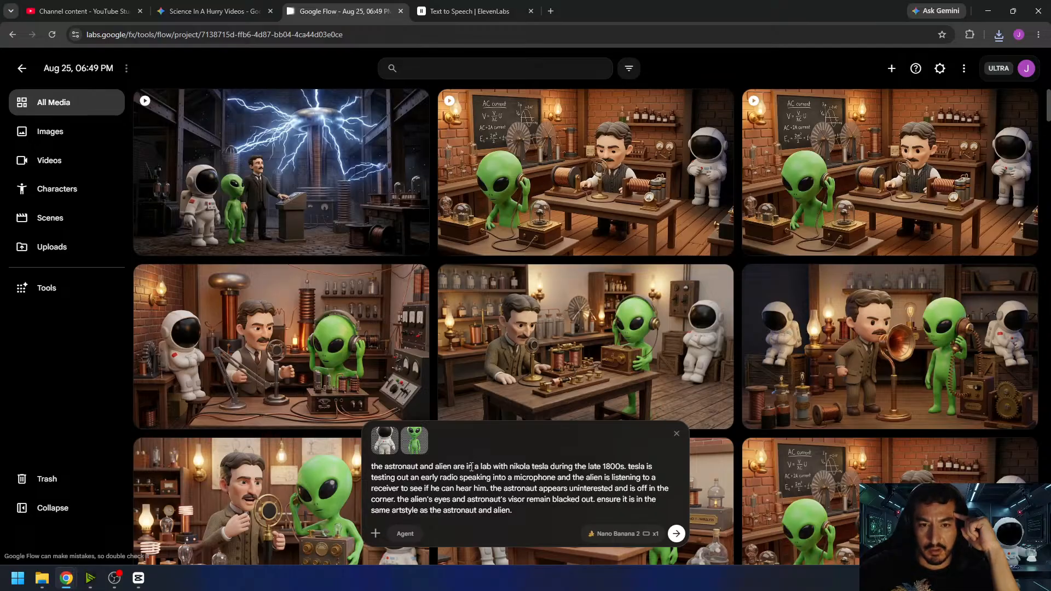
left_click_drag(468, 466, 484, 470)
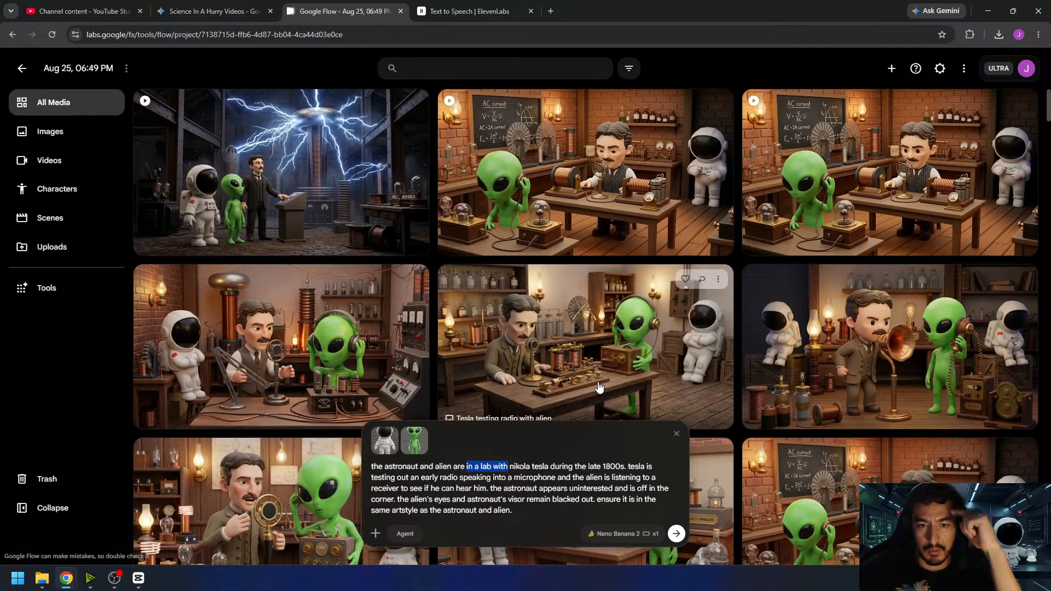
type("standing ")
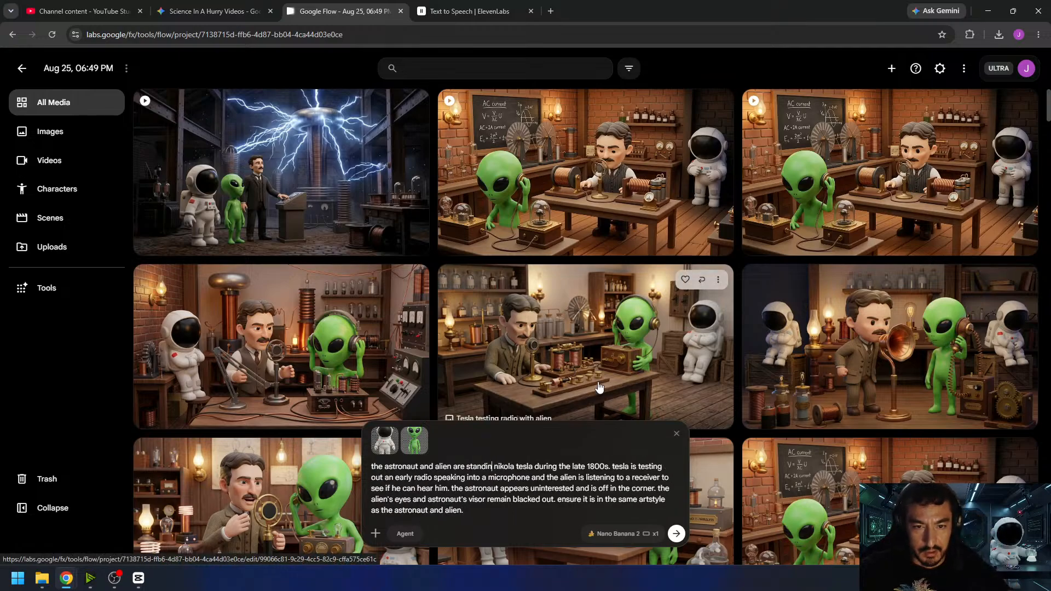
type("on the edge of a")
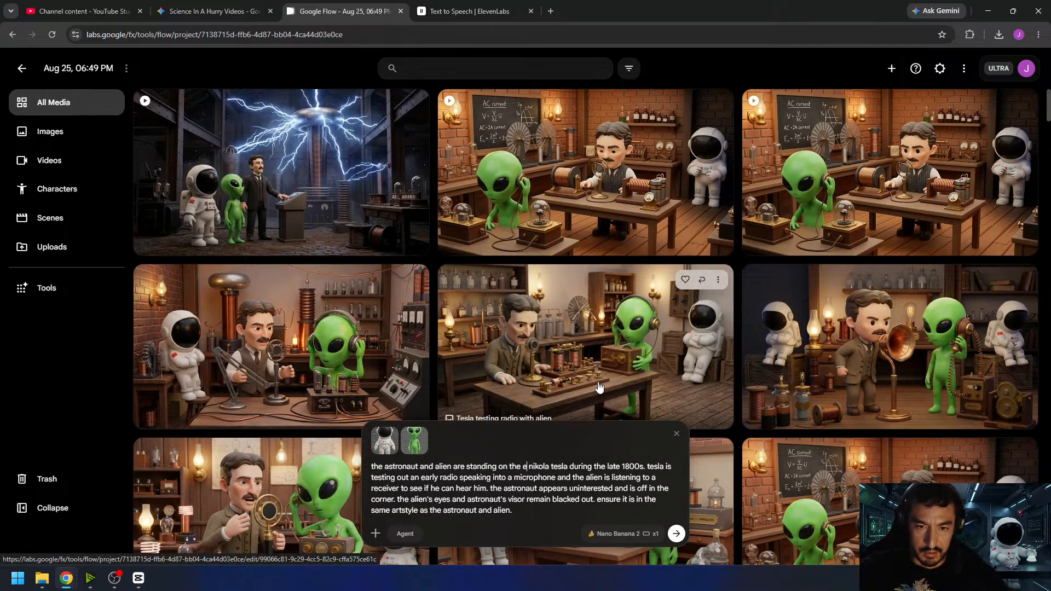
type(" lake with")
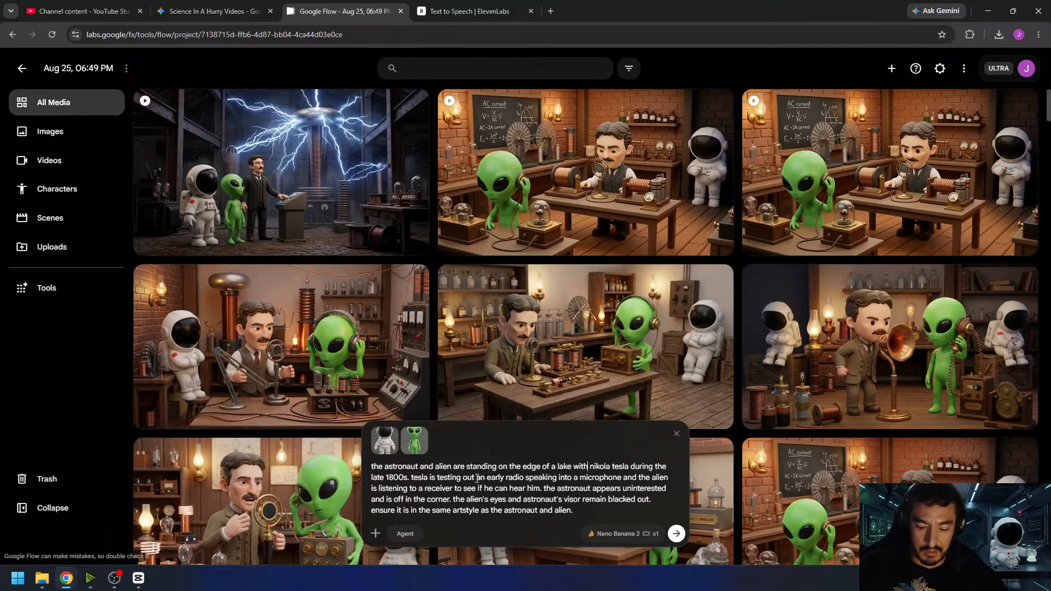
- Replace the prompt's description of the early radio, microphone and listening alien with "wireless boat"
left_click_drag(479, 478, 499, 486)
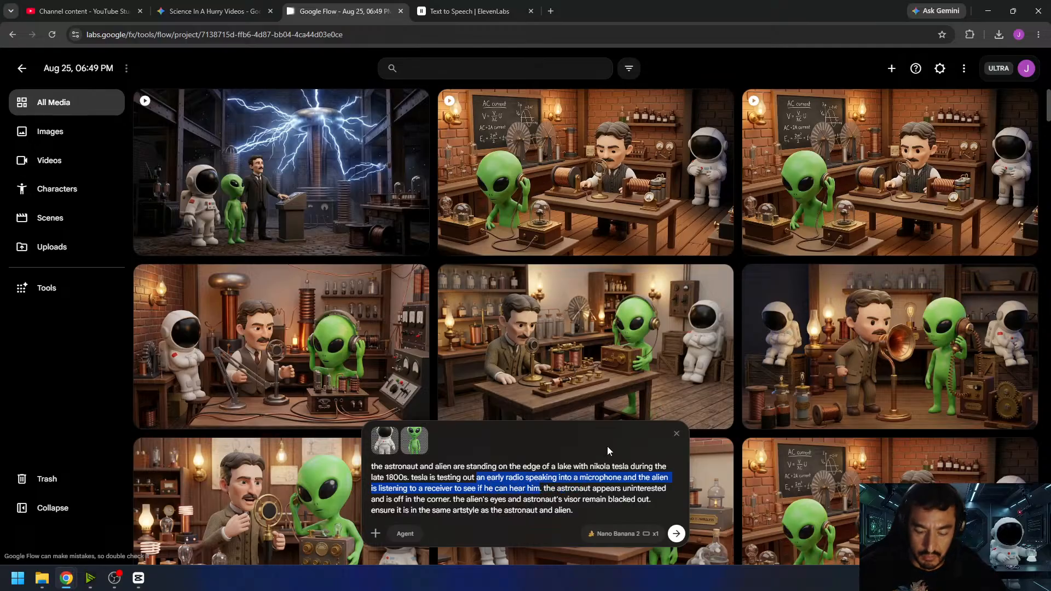
type("wireless boa")
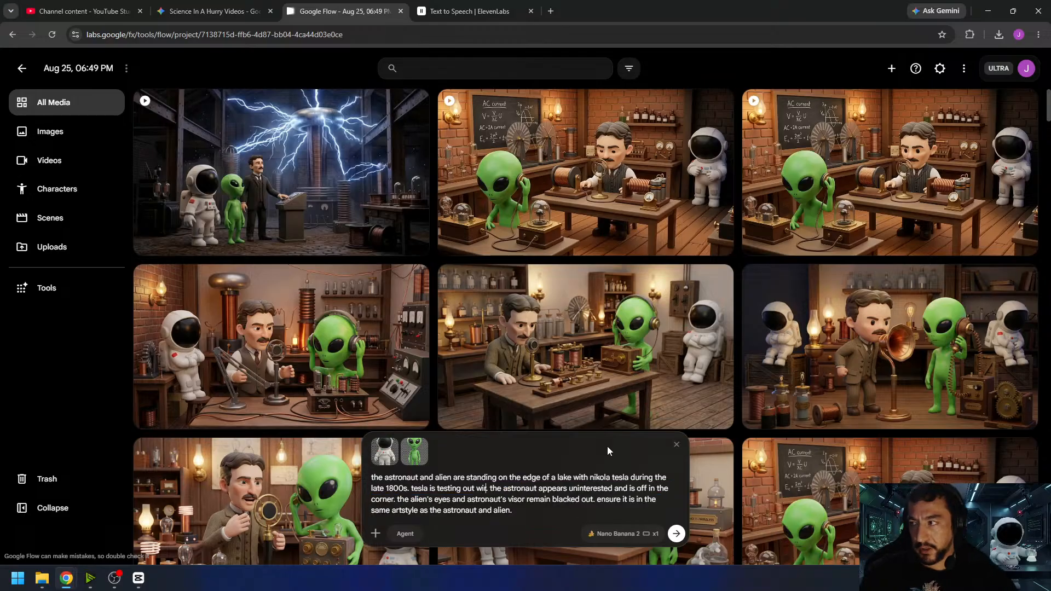
type("t")
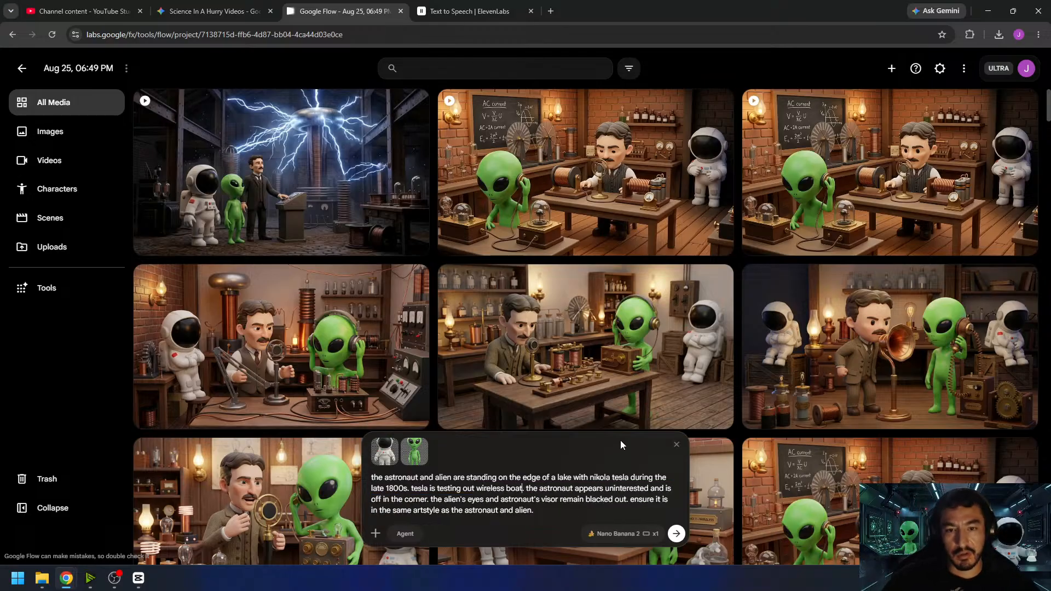
- Check the narration script in ElevenLabs for the phrase about wireless remote-controlled boats, and return to Google Flow
left_click(471, 11)
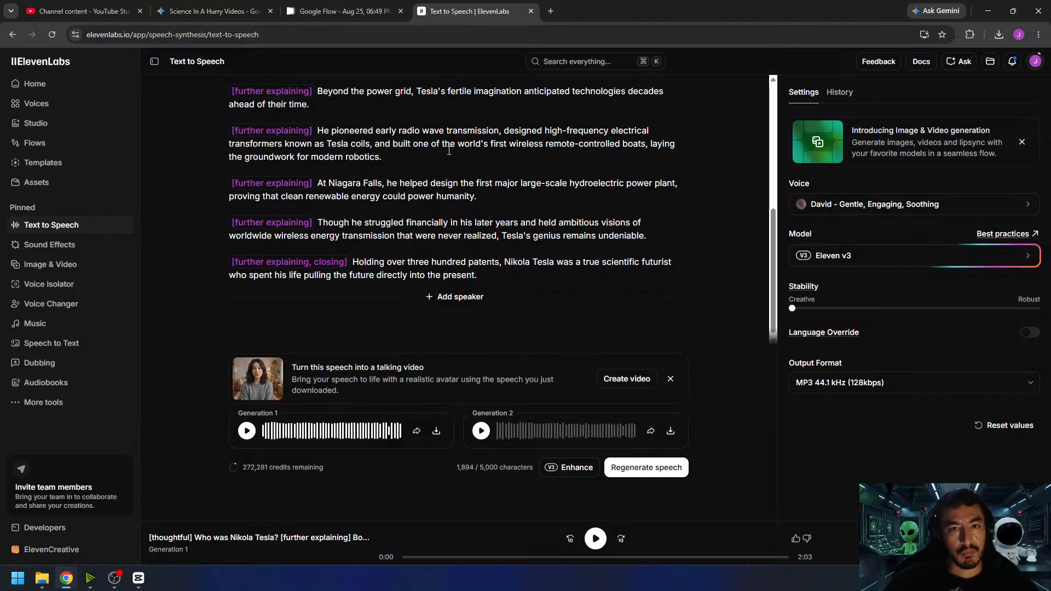
left_click_drag(492, 144, 649, 146)
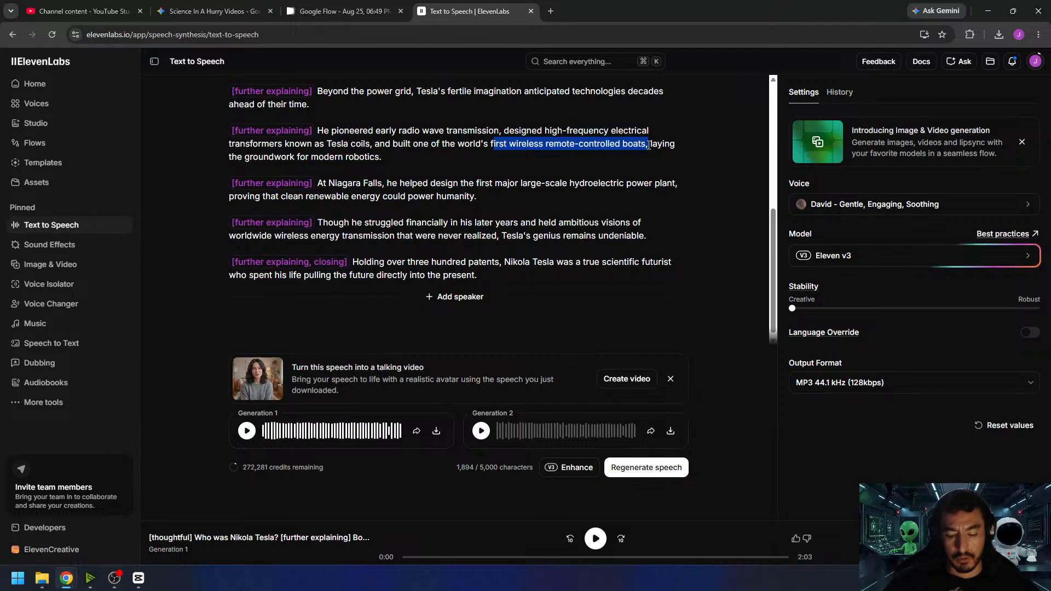
left_click(342, 13)
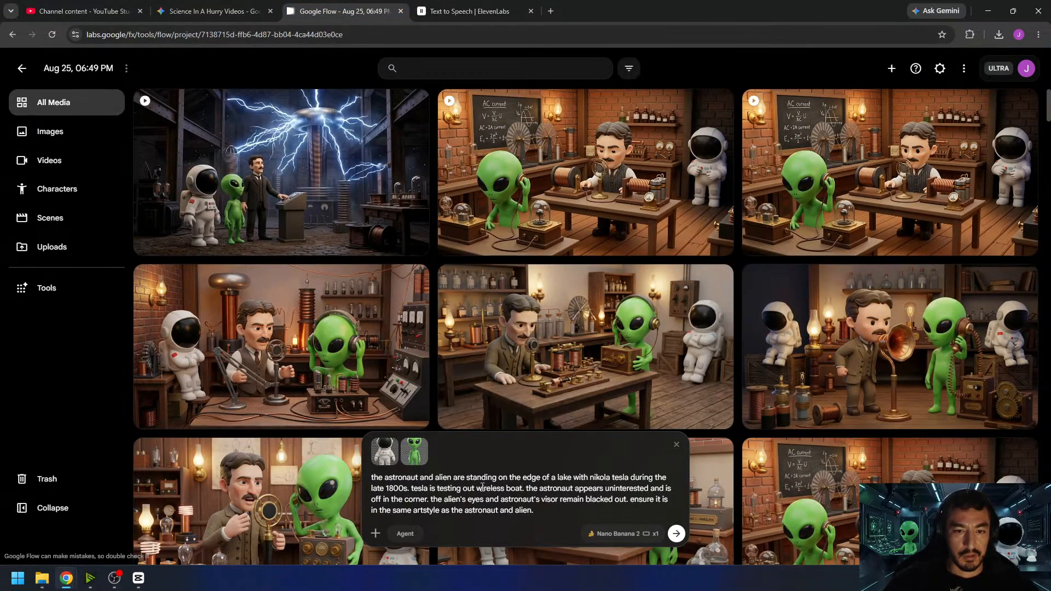
- Reword the boat in the prompt as "a wireless rc boat" and replace the astronaut's "off in the corner" with "fishing"
type("a")
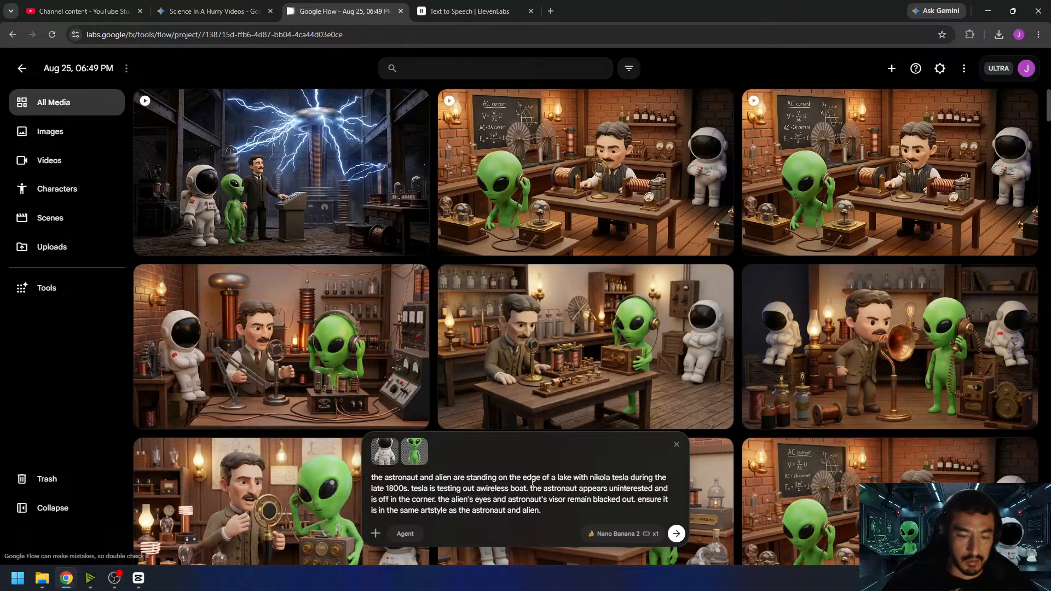
type(" ro")
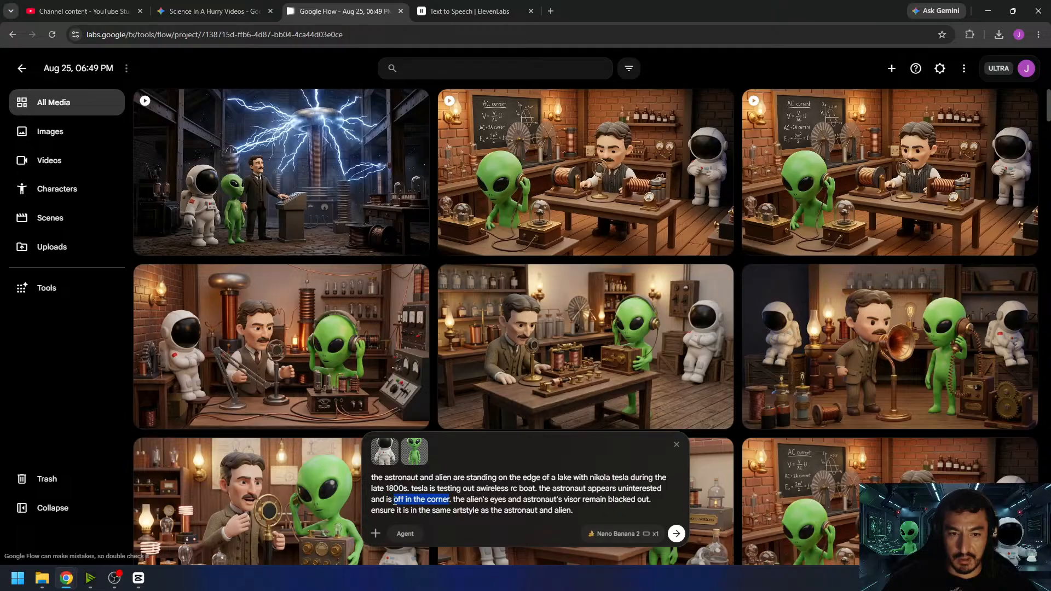
type("fishing")
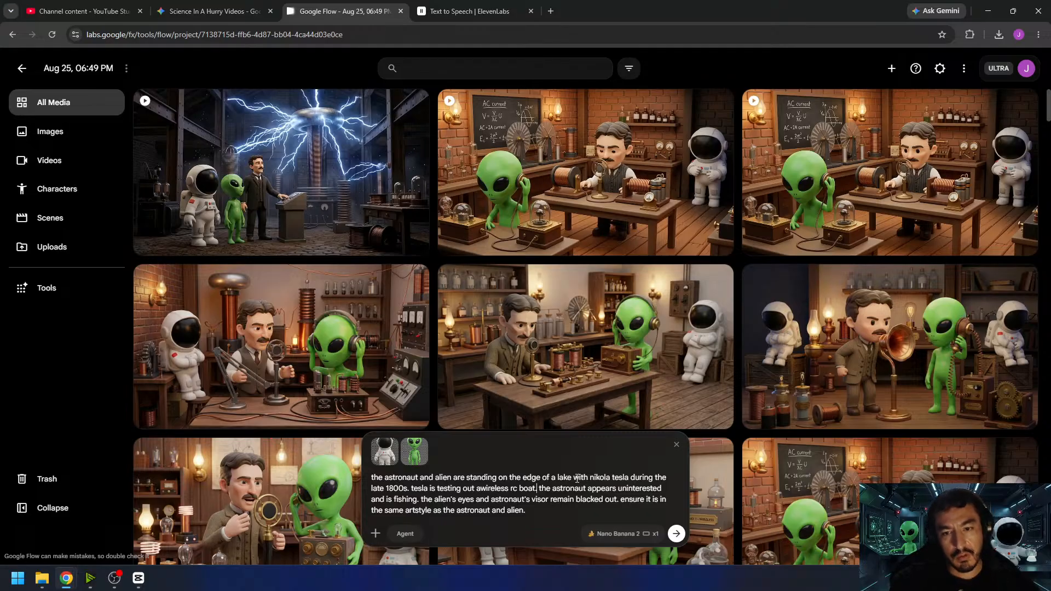
- Insert the sentence "the alien is watching the boat." after the rc boat sentence in the prompt
type("the alien")
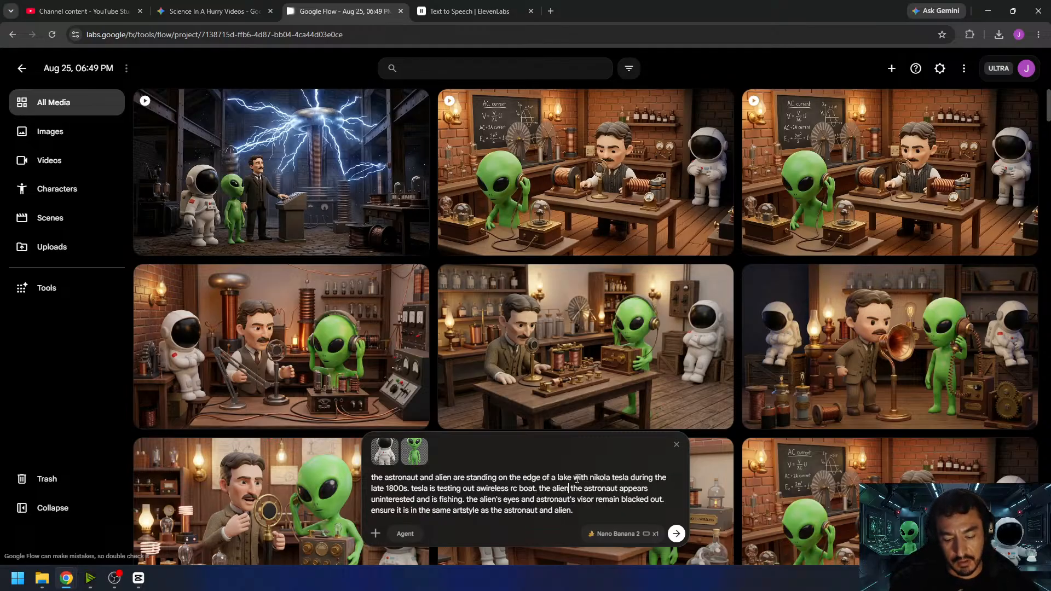
type(" is watching th ")
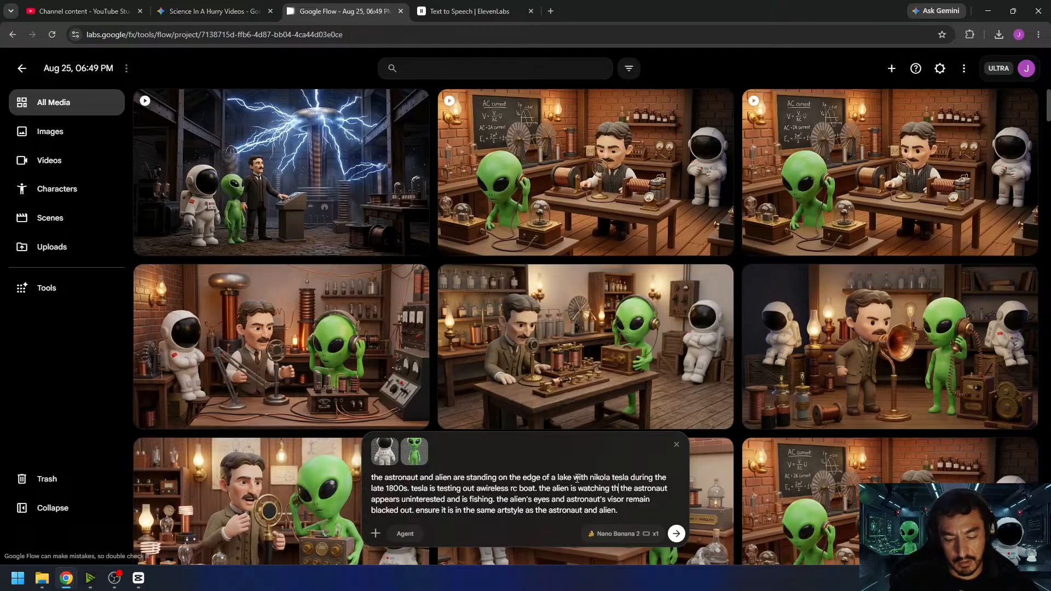
type("e boat with t")
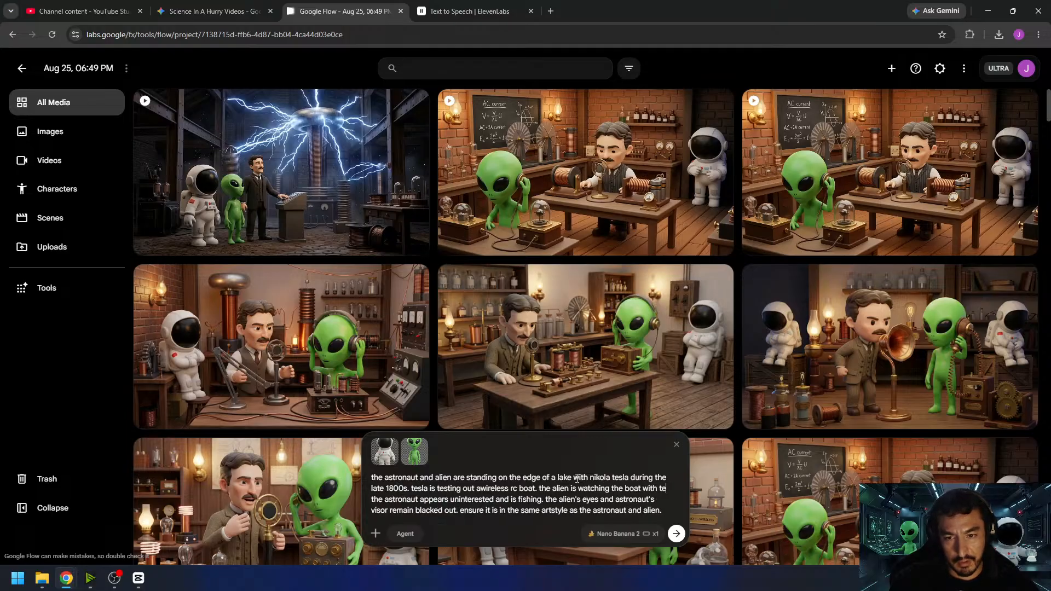
key("BackSpace")
key("BackSpace")
key("BackSpace")
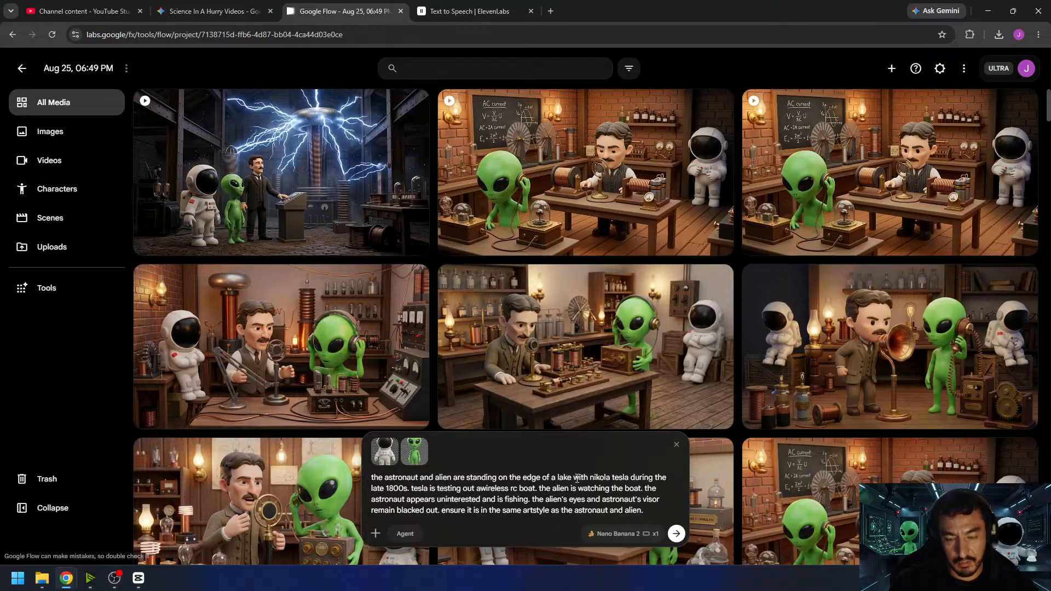
- Set the image output count to x4 and generate the lake scene with Nano Banana 2
left_click(654, 533)
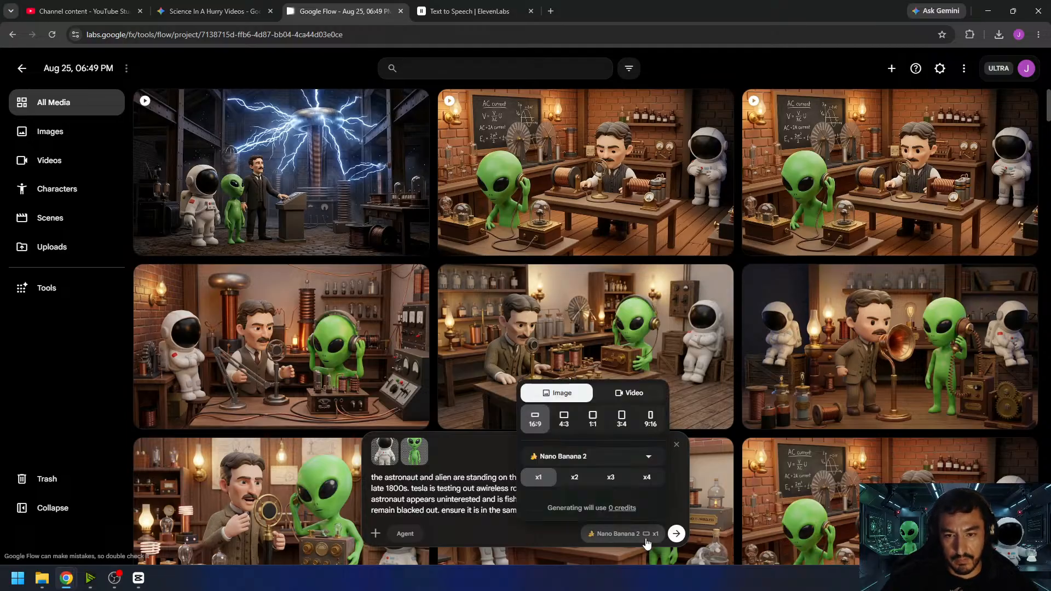
left_click(646, 477)
left_click(677, 534)
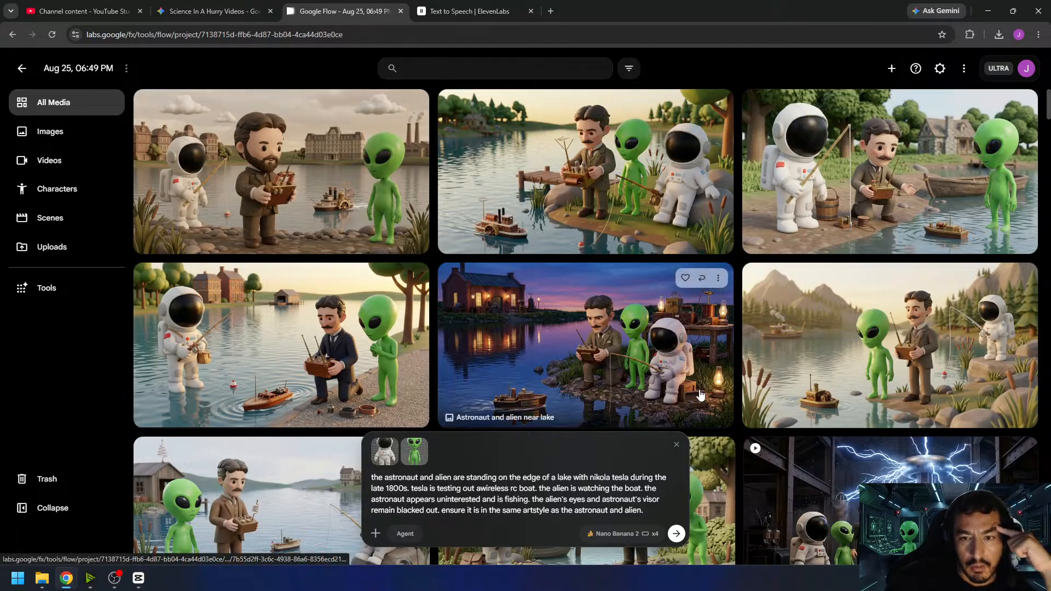
- Examine the generated lake images, viewing the mountain lake, dusk and wooden jetty versions at full size
scroll(722, 372, "down", 3)
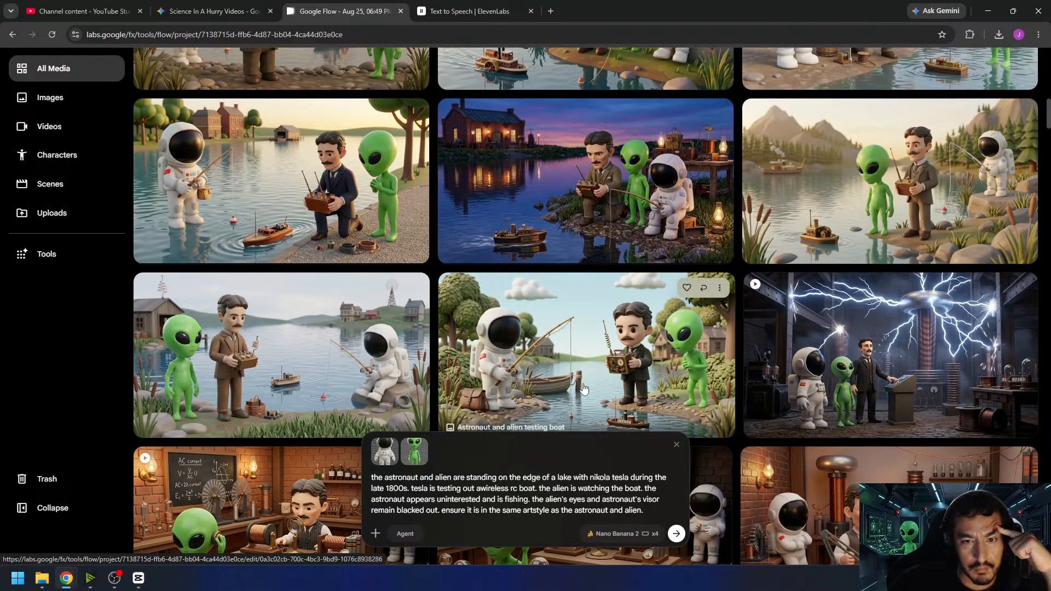
scroll(588, 359, "down", 1)
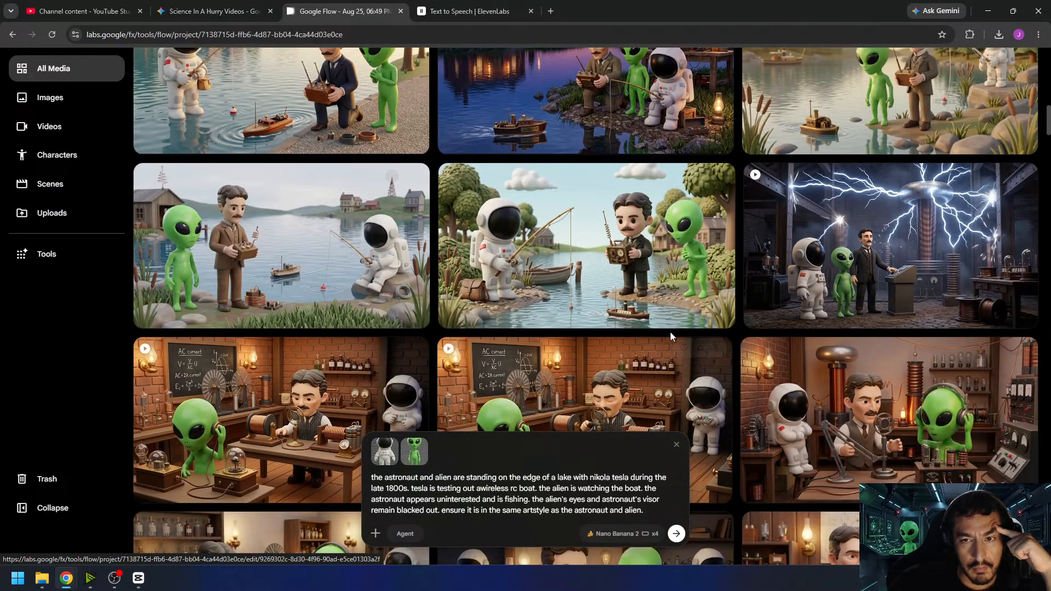
scroll(666, 316, "up", 1)
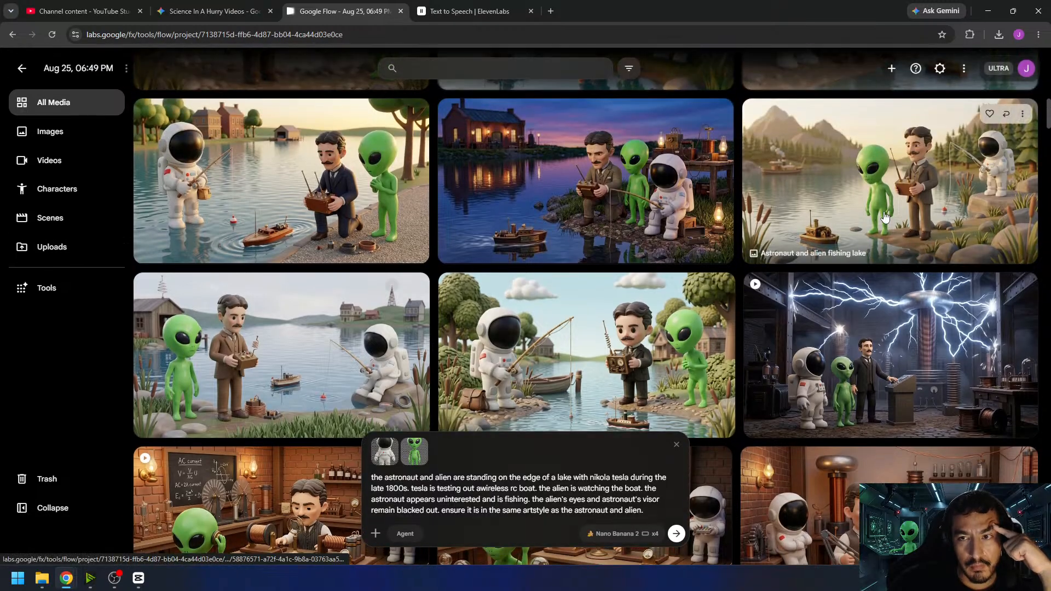
left_click(882, 216)
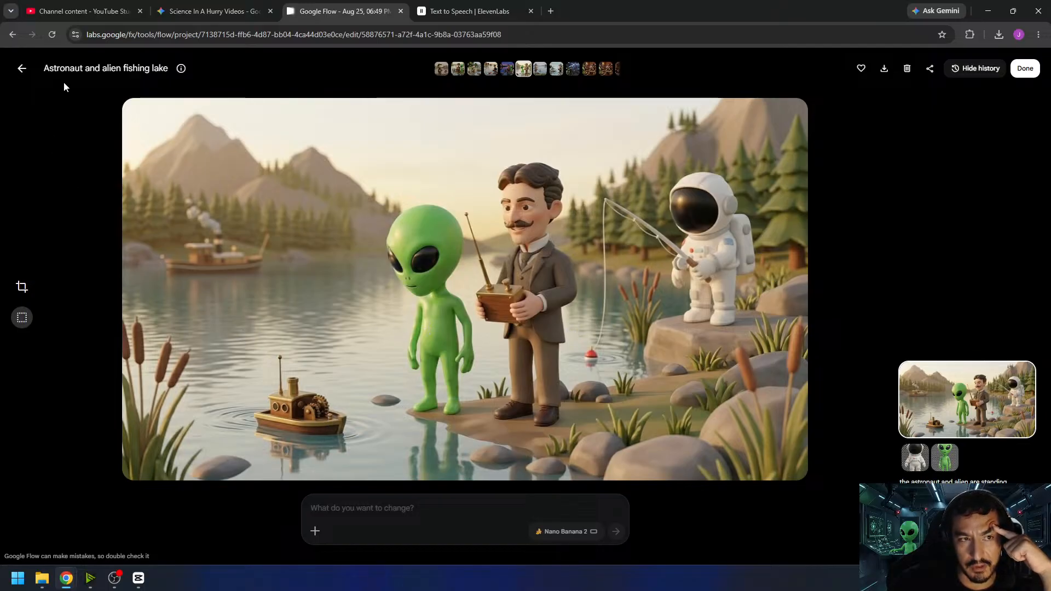
left_click(22, 69)
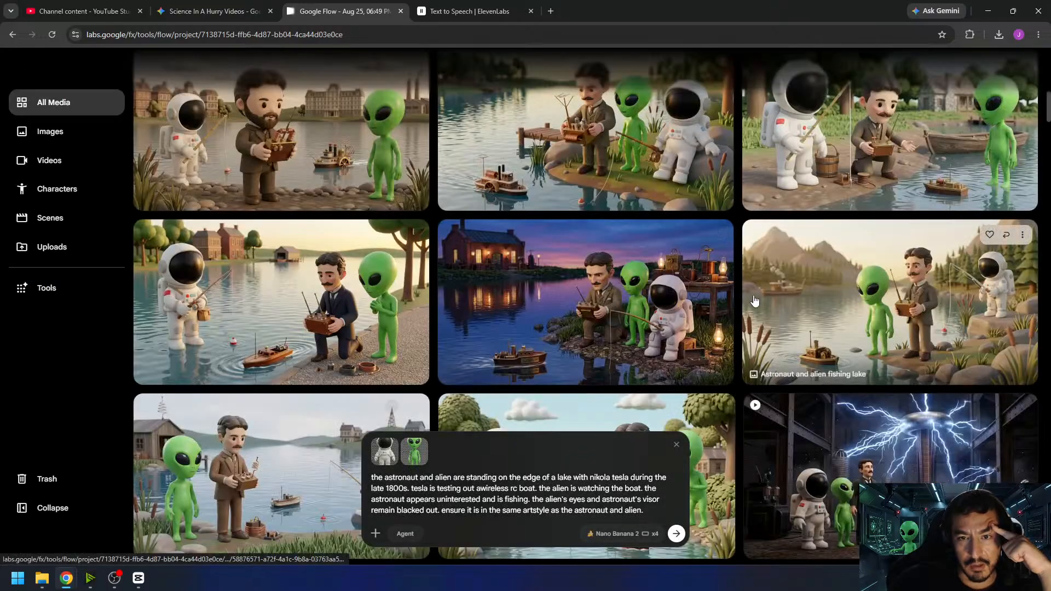
left_click(582, 325)
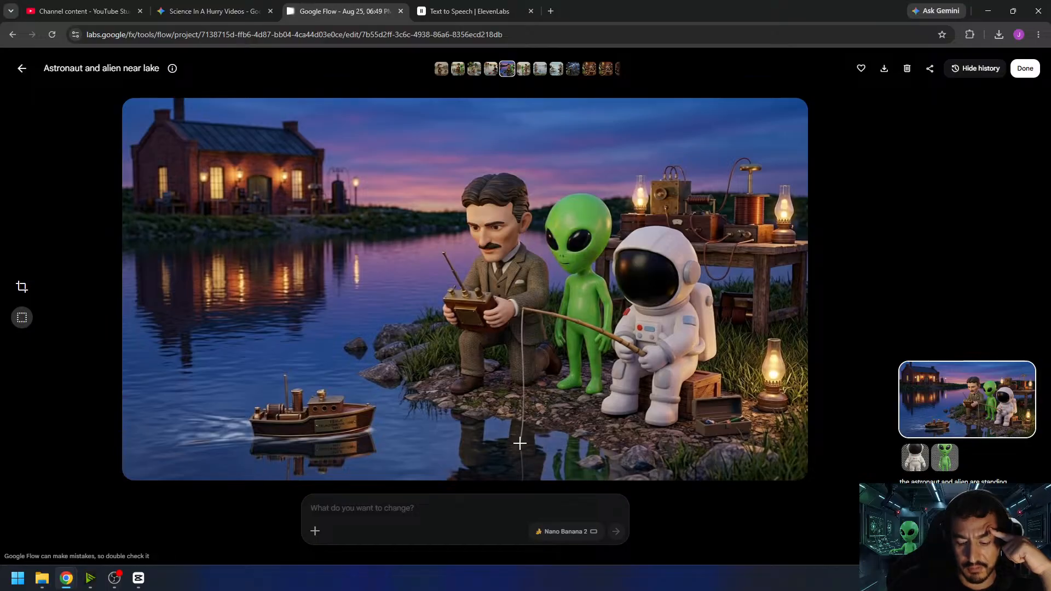
left_click(23, 69)
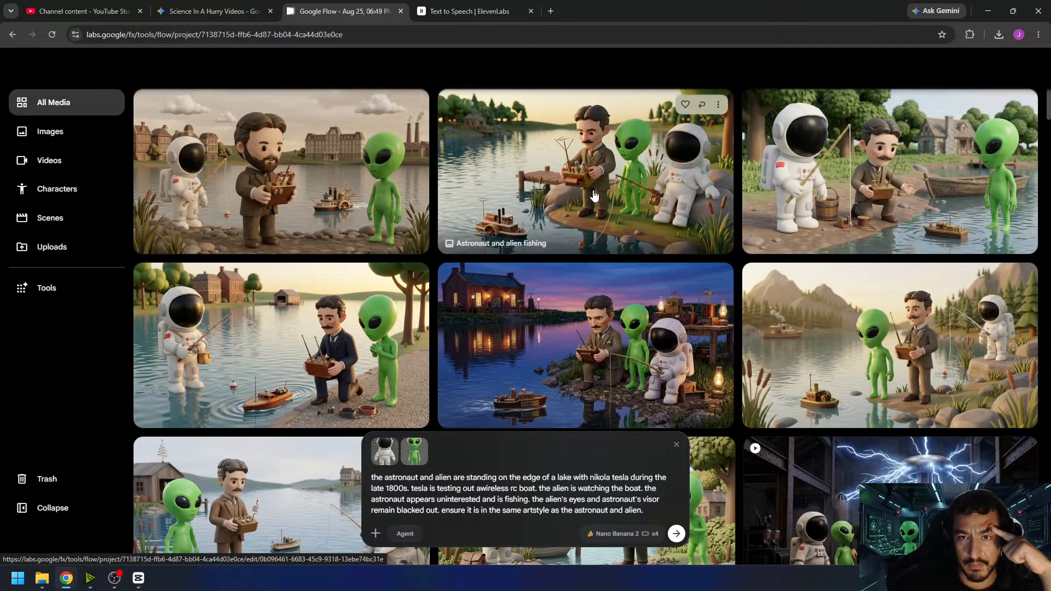
left_click(572, 216)
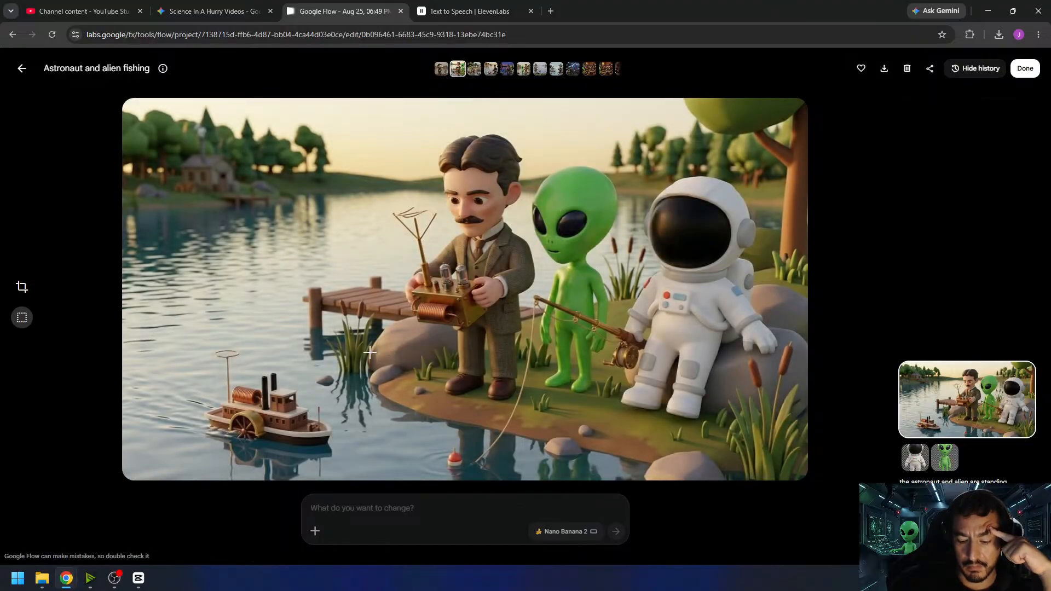
left_click(24, 70)
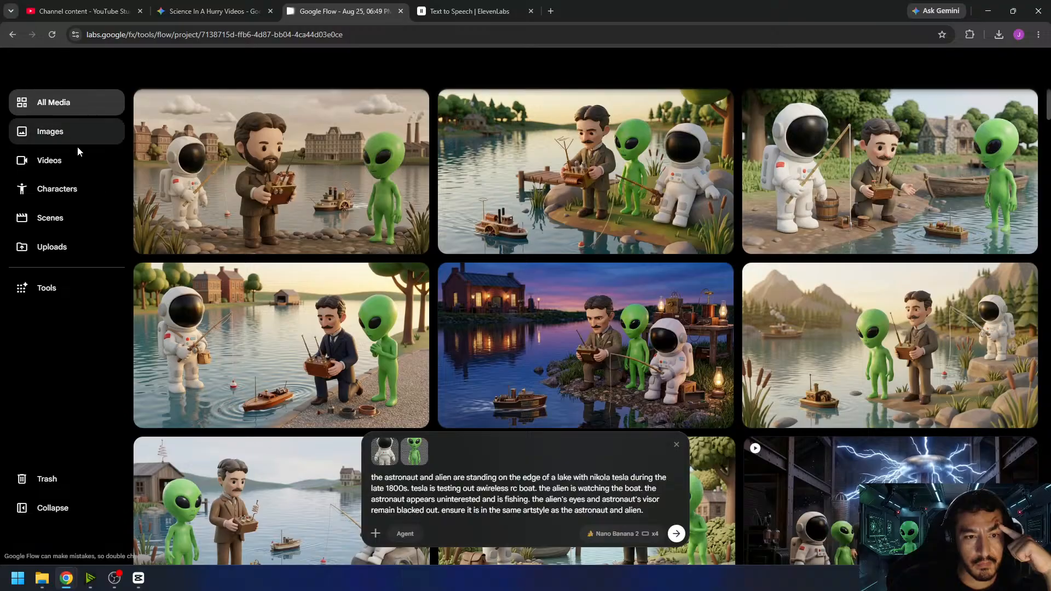
- Compare the kneeling Tesla and cloudy sky versions at full size with the mountain lake image
left_click(184, 343)
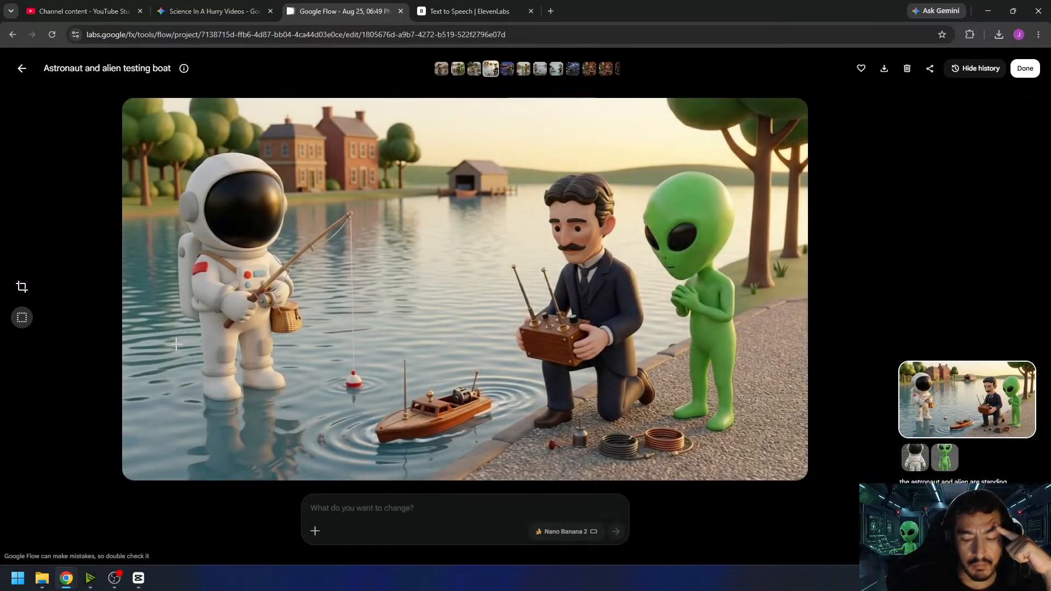
left_click(22, 68)
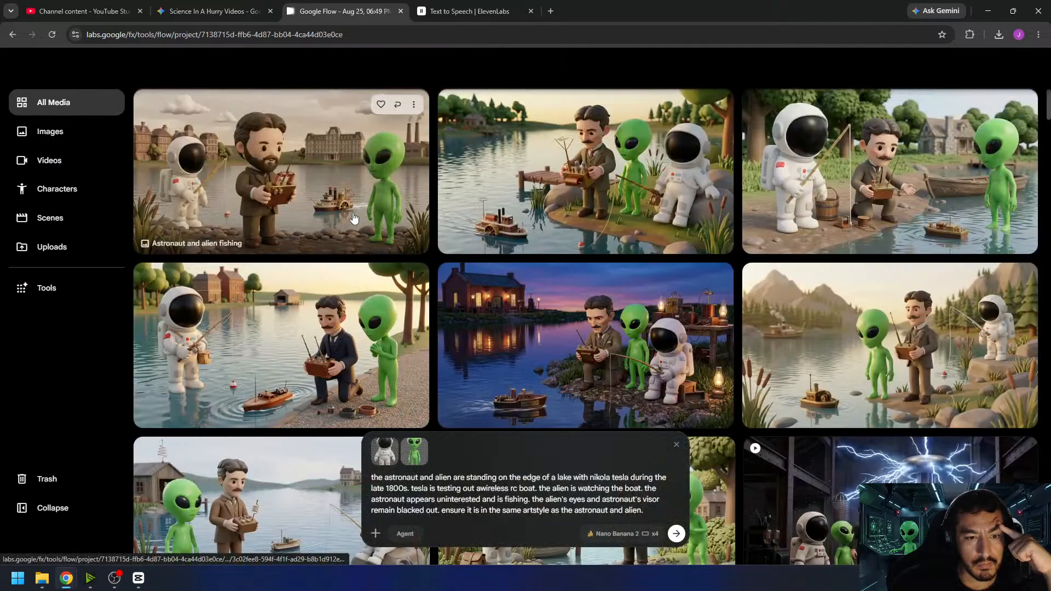
scroll(353, 218, "down", 3)
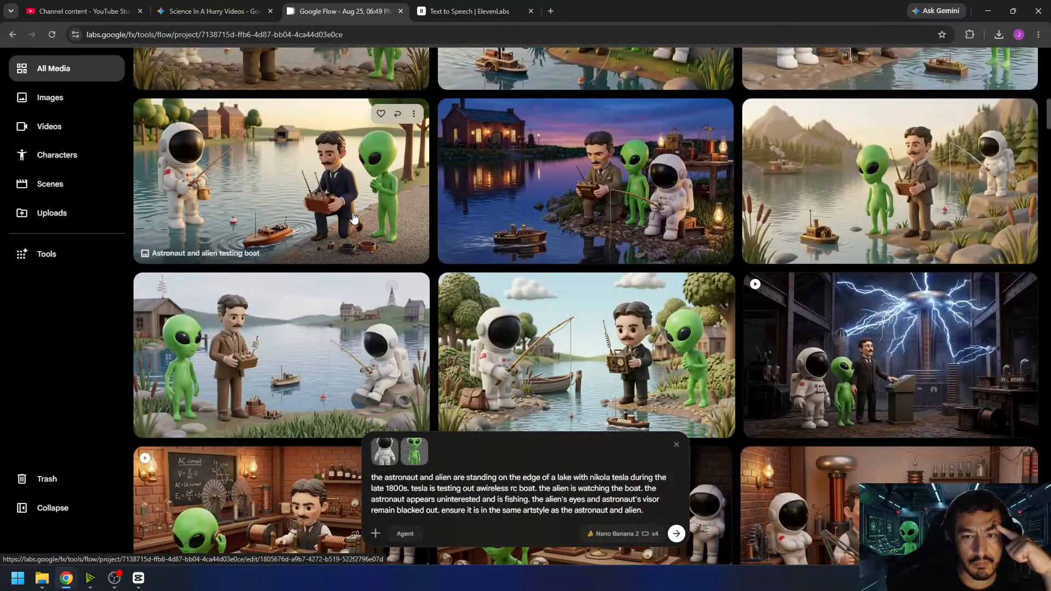
left_click(533, 328)
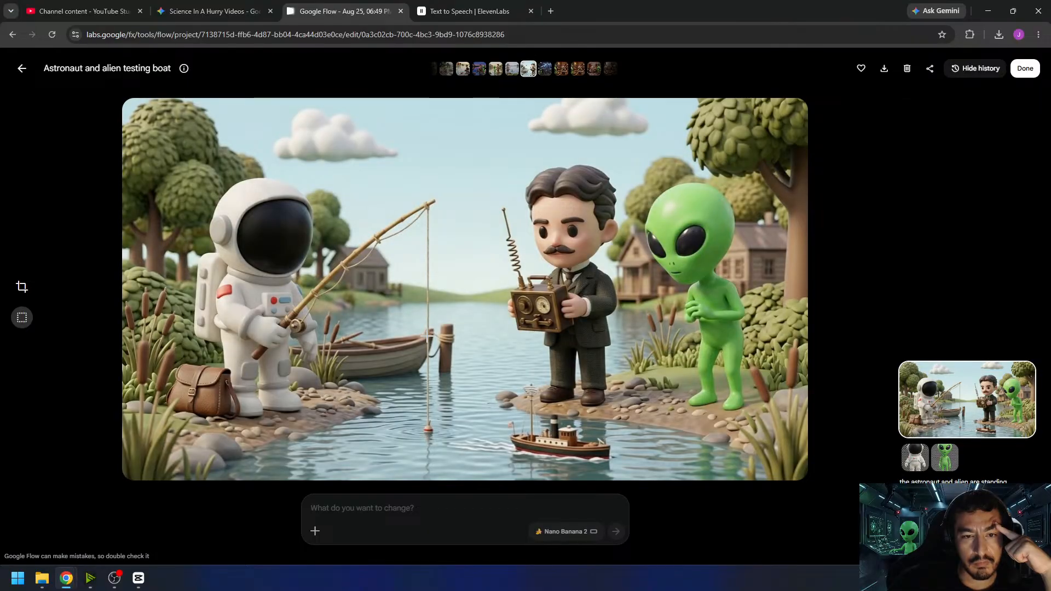
left_click(22, 69)
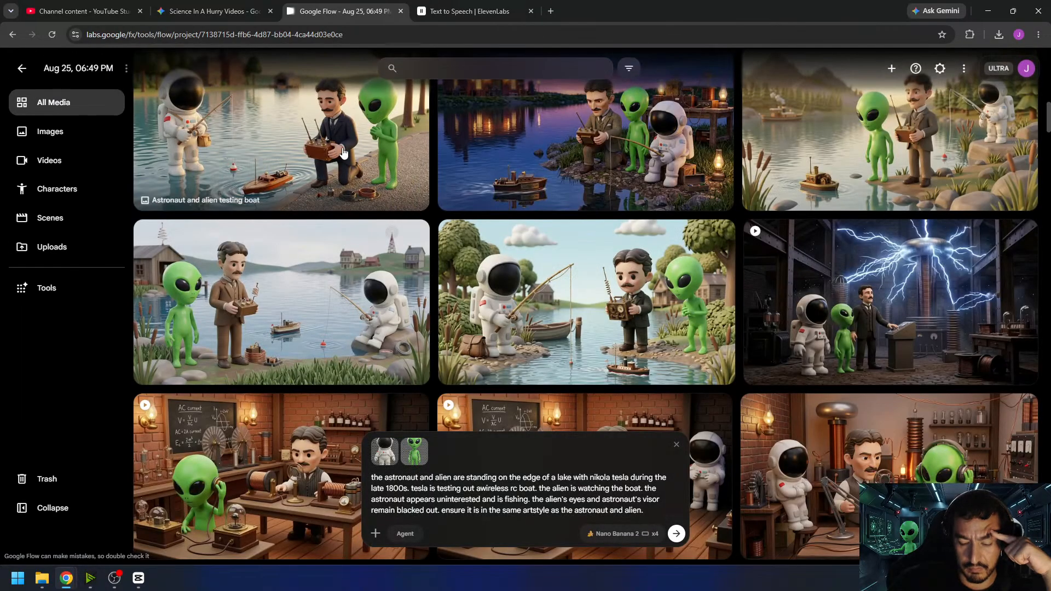
scroll(591, 246, "up", 1)
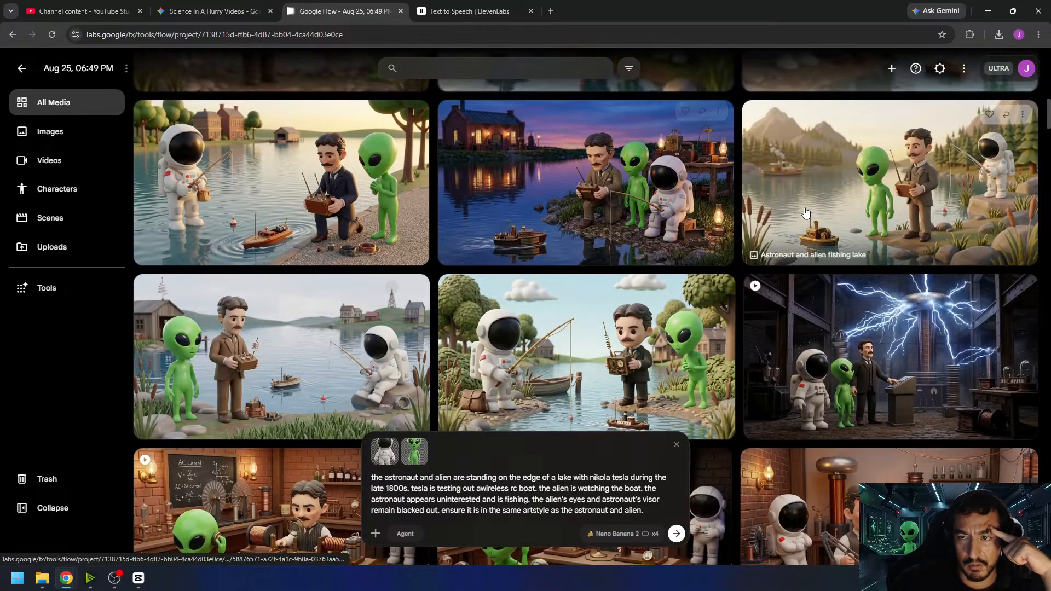
left_click(904, 200)
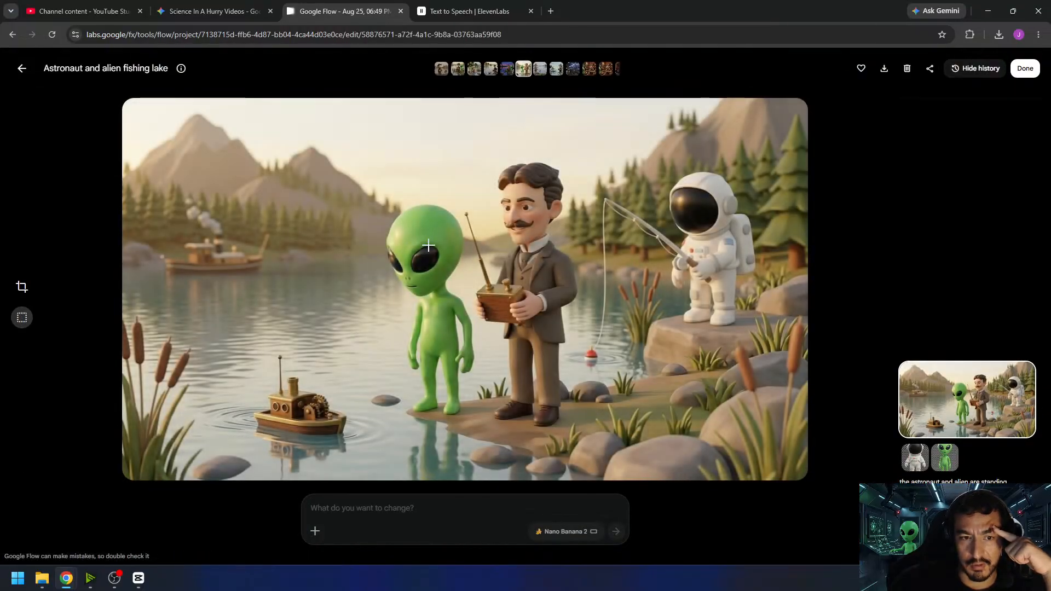
left_click(22, 68)
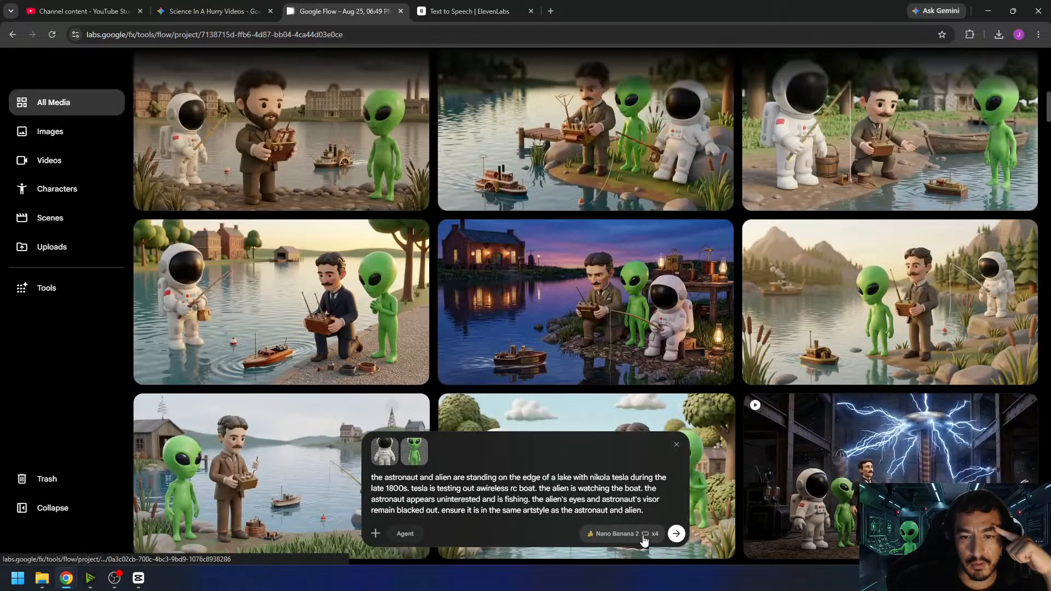
- Configure a frames-based video of 4s with x1 output, using the mountain lake image as its start frame
left_click(622, 533)
left_click(629, 373)
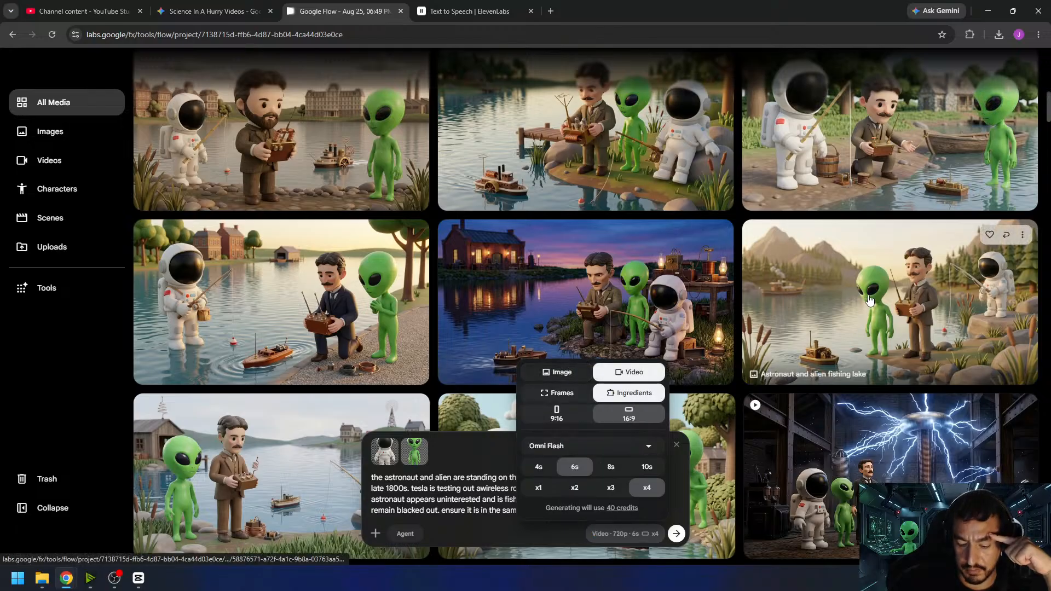
left_click(556, 393)
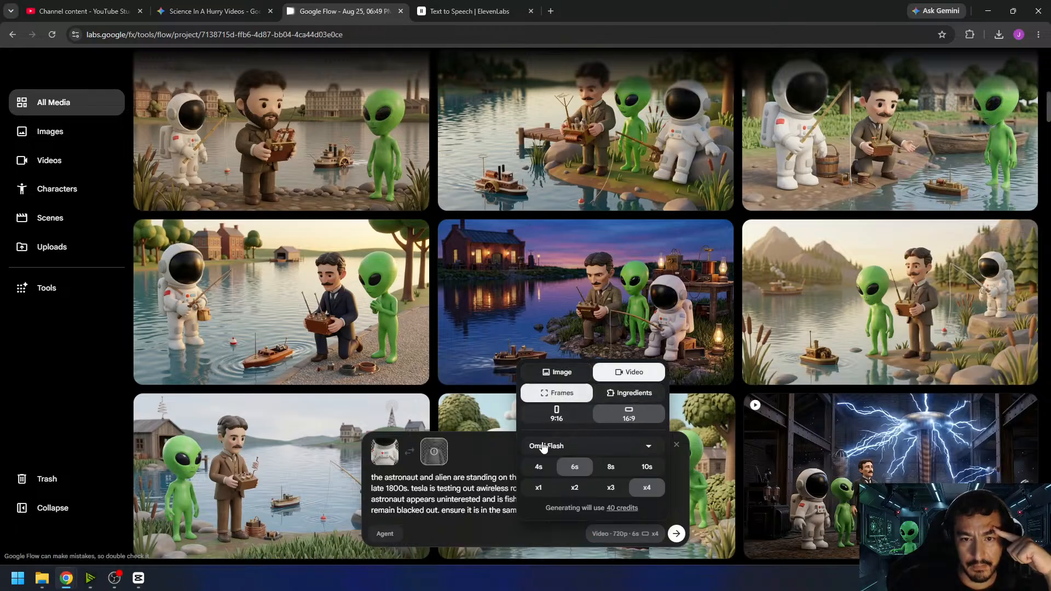
left_click(539, 468)
left_click(537, 486)
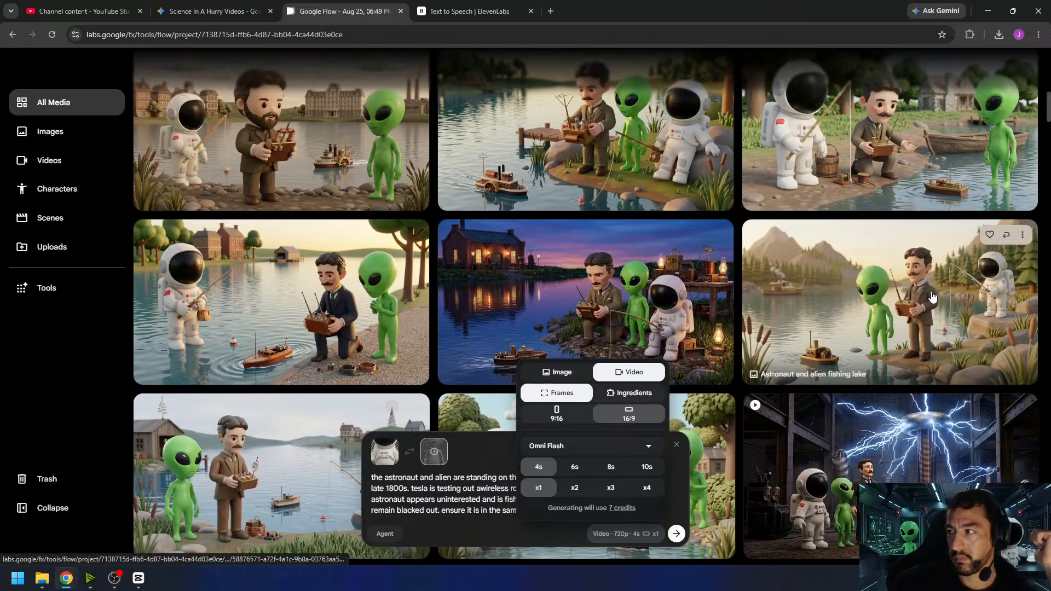
left_click_drag(944, 289, 386, 459)
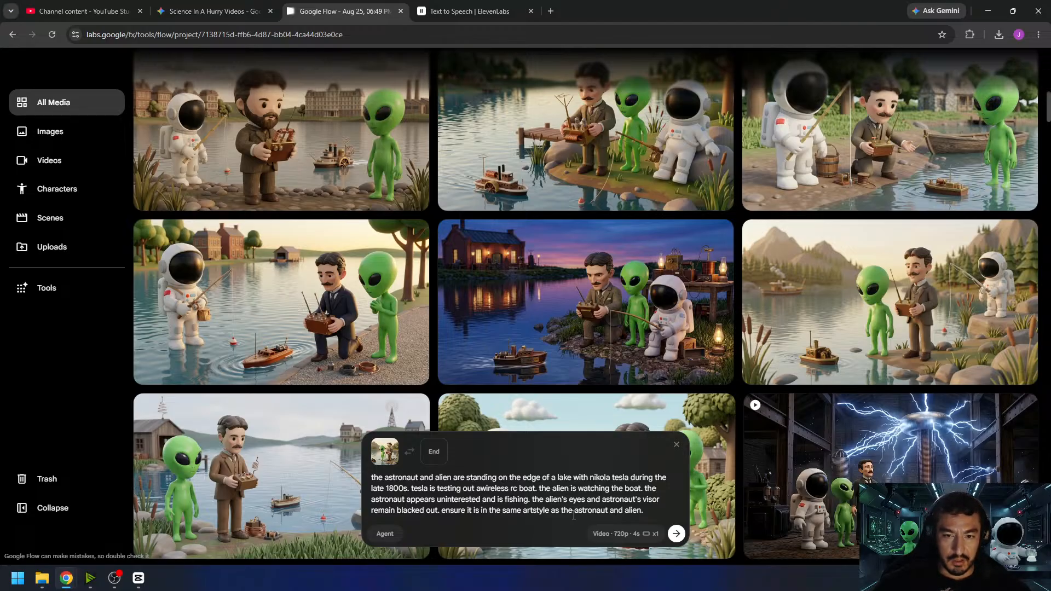
- In the video prompt, replace "nikola tesla" with "a man" and "tesla" with "the man", and correct "awireless" to "a wireless"
left_click_drag(591, 479, 628, 477)
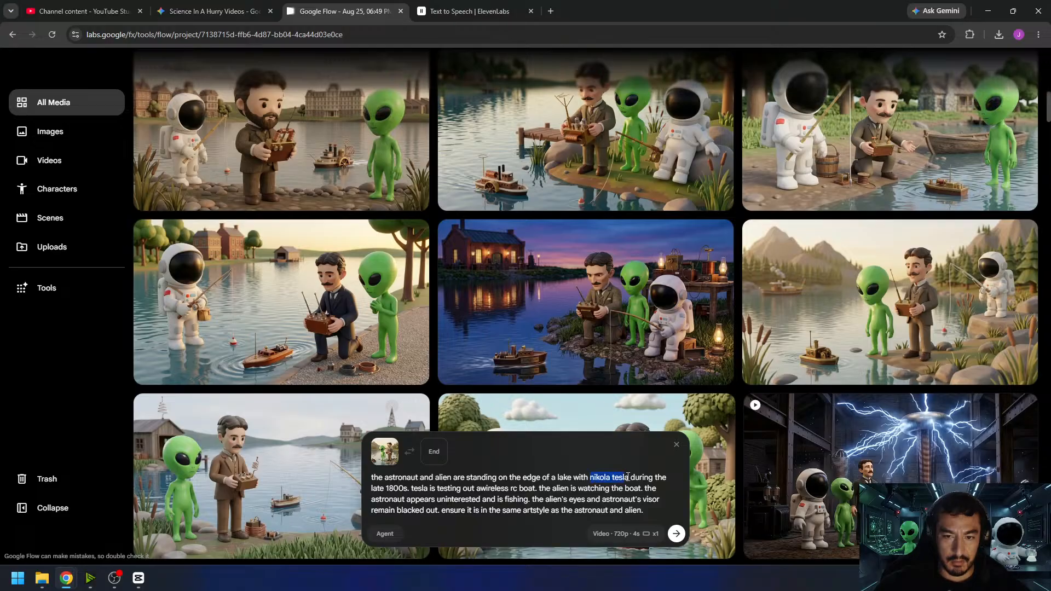
type("a man")
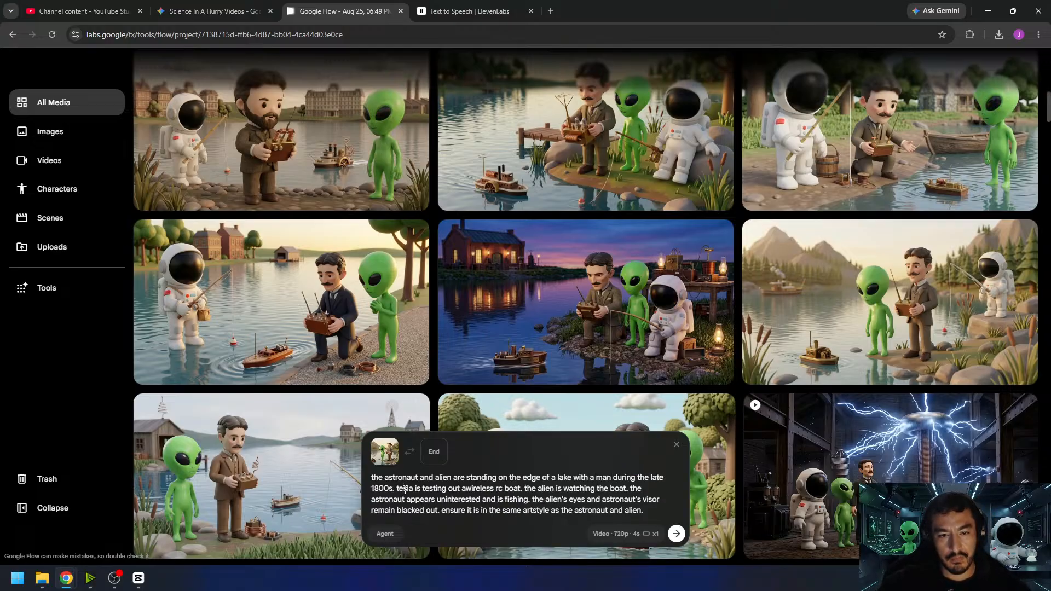
type("the man")
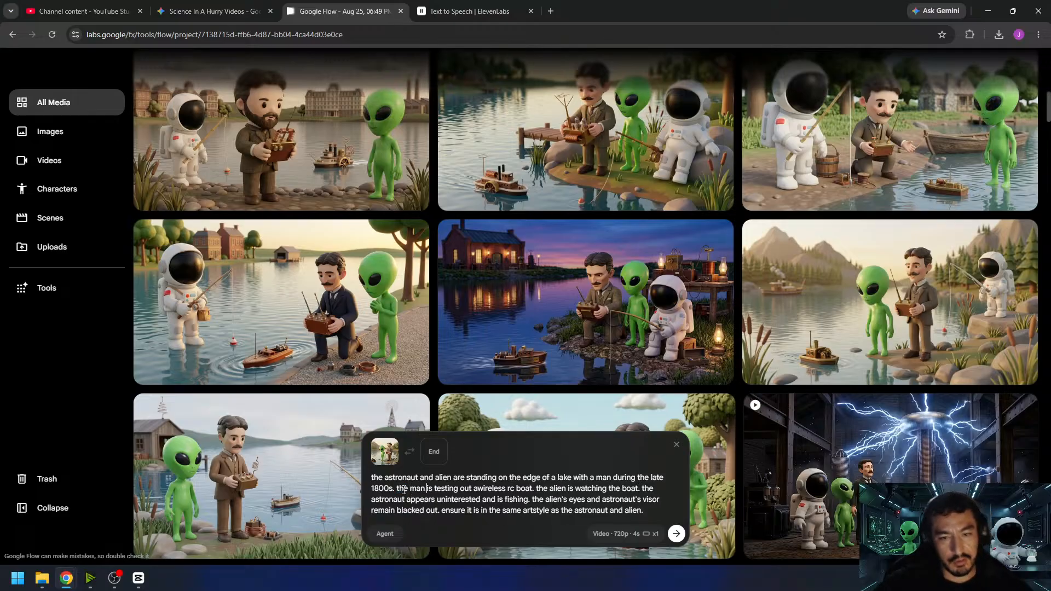
left_click(479, 488)
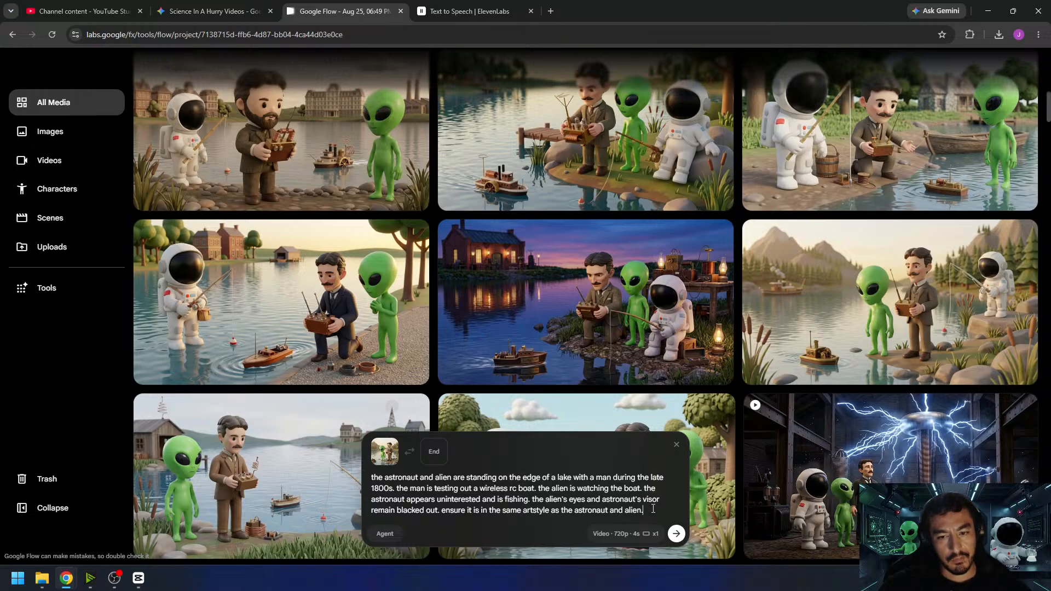
- Replace the art style sentence in the video prompt with "the camera remains stationary. no music. no speech." and generate the clip
left_click_drag(653, 509, 443, 513)
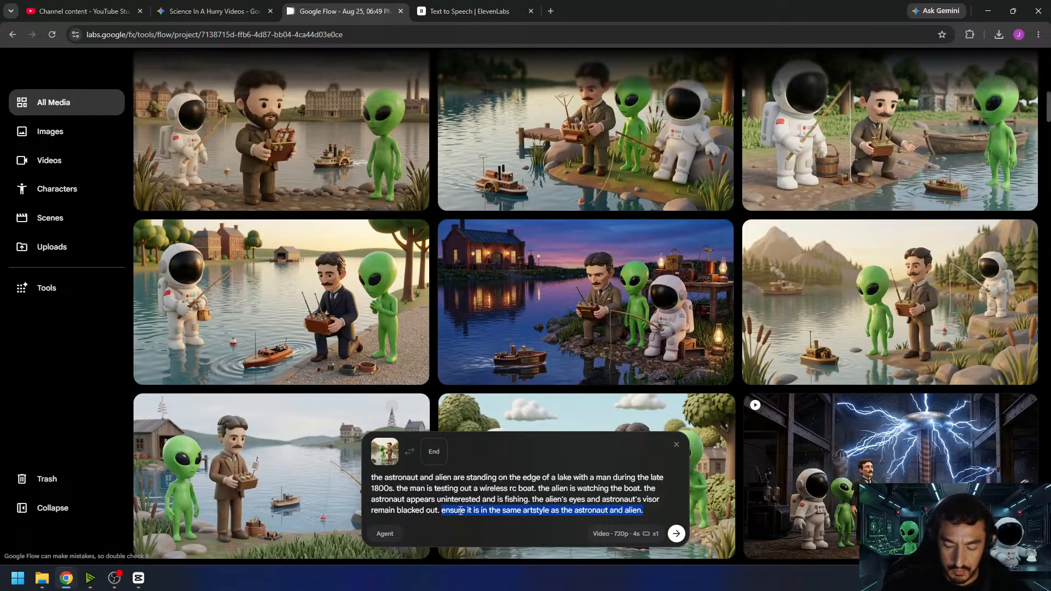
type("th")
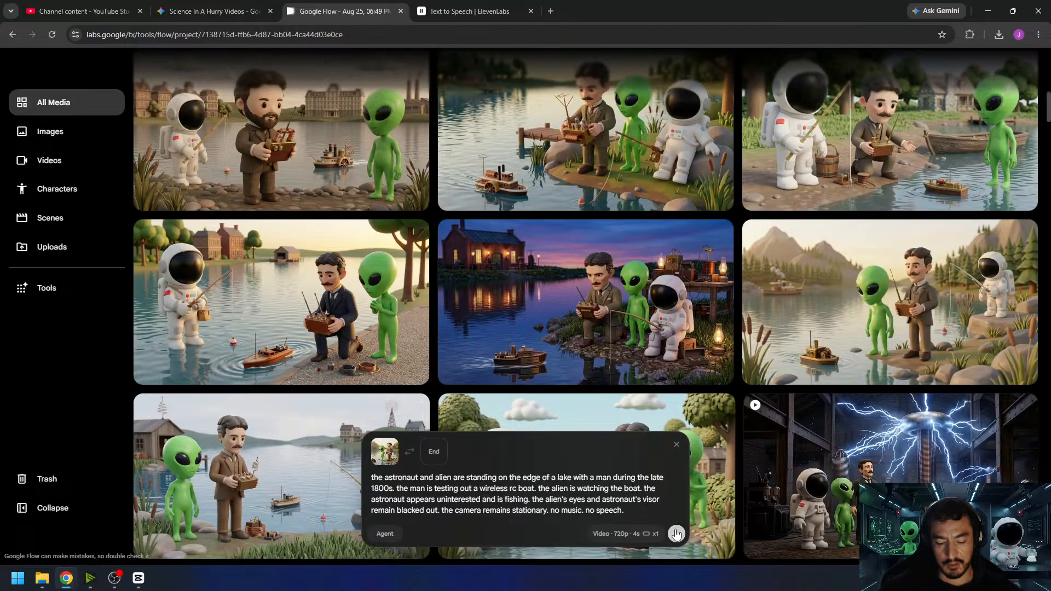
left_click(677, 534)
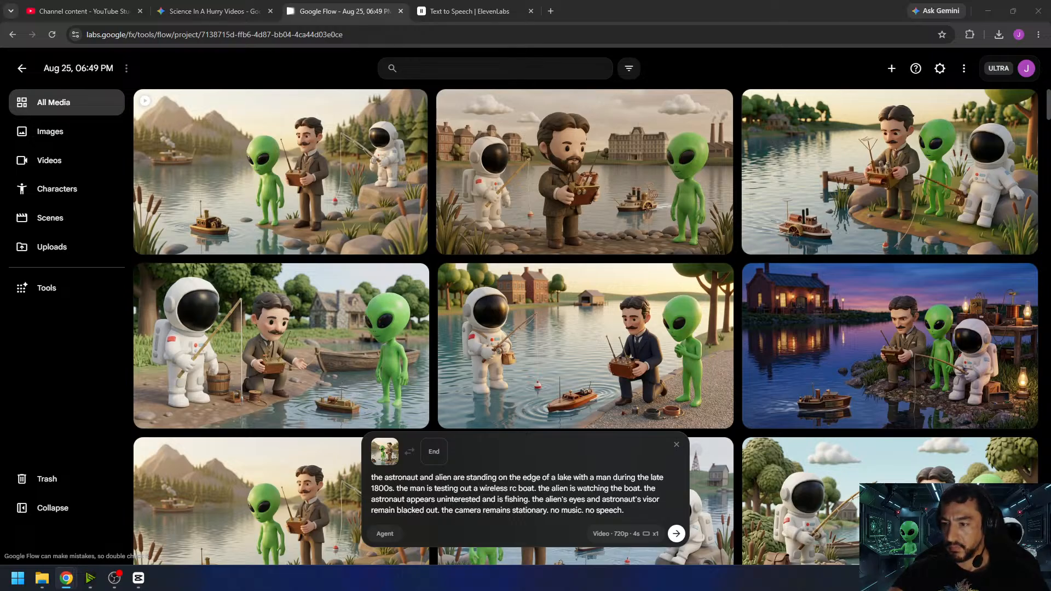
- Play back the newly generated lake boat video and return to the project's media
left_click(138, 579)
left_click(139, 578)
left_click(115, 578)
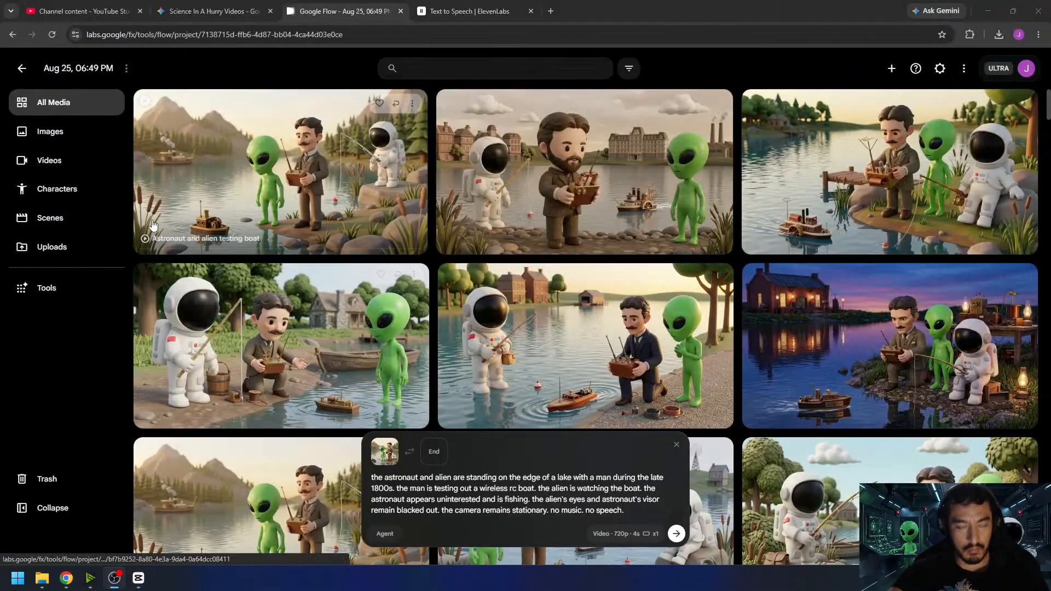
left_click(405, 236)
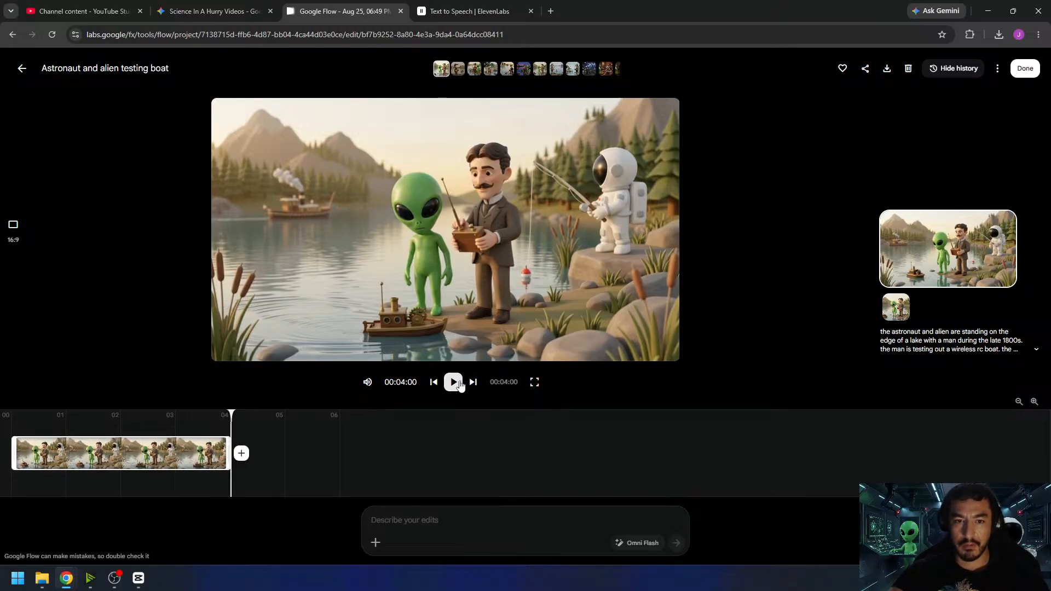
left_click(454, 383)
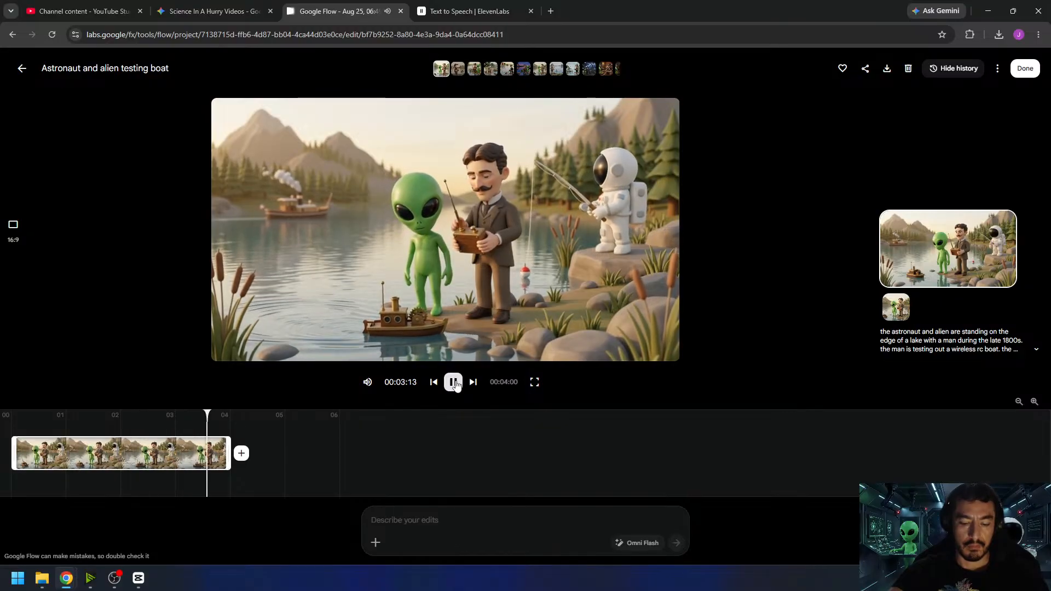
left_click(455, 383)
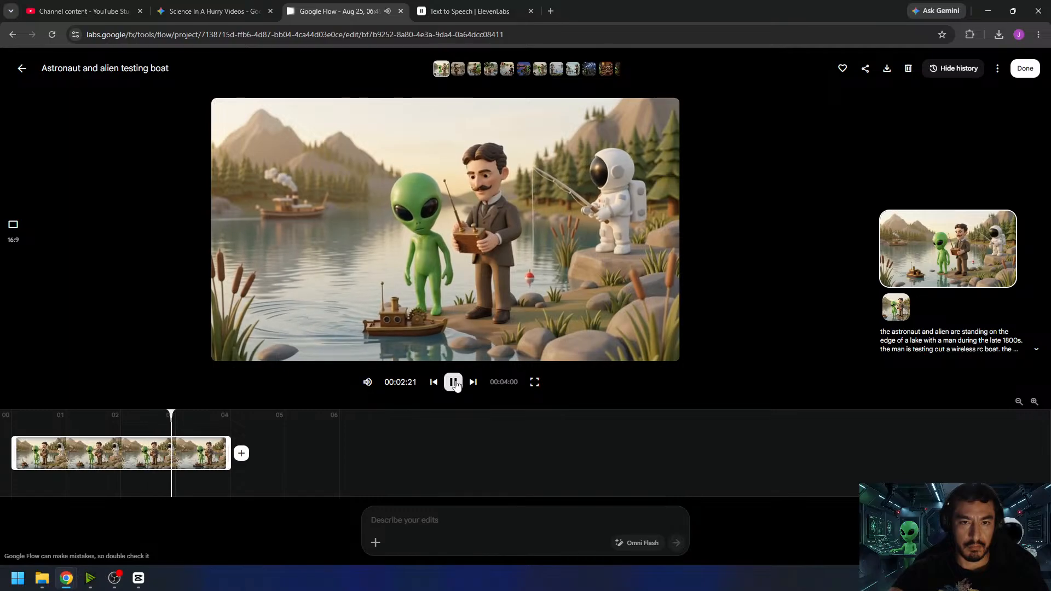
left_click(1019, 70)
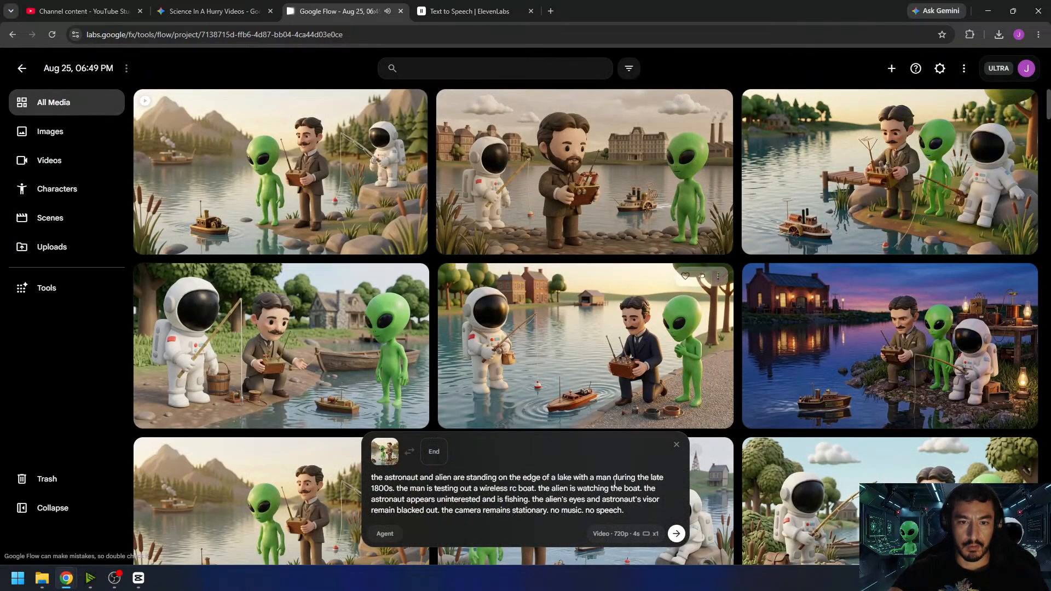
- Generate a second take of the lake video with the same prompt and start frame, and download it after playback
left_click(676, 535)
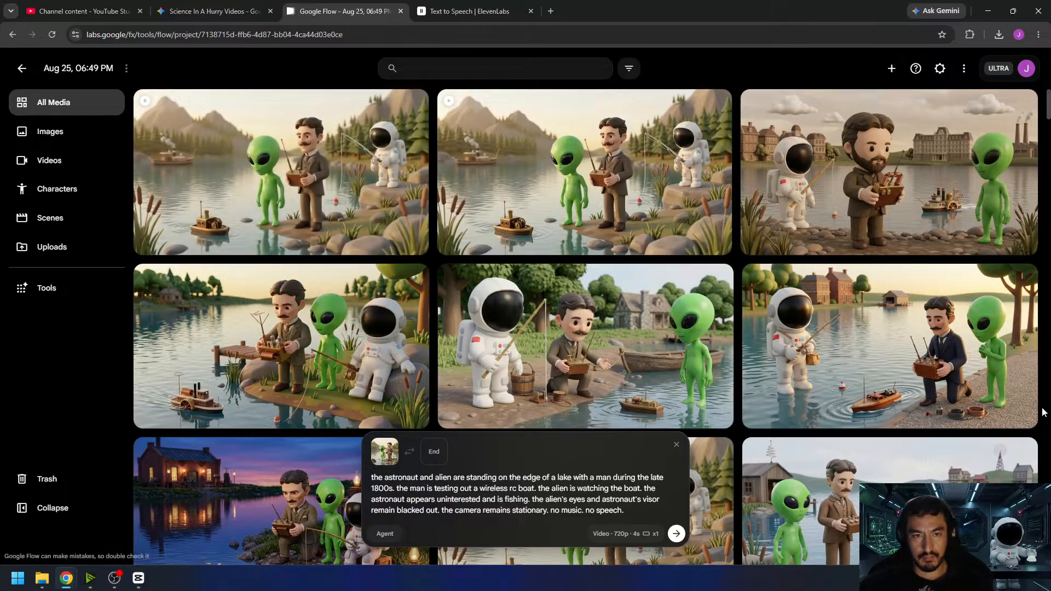
left_click(386, 159)
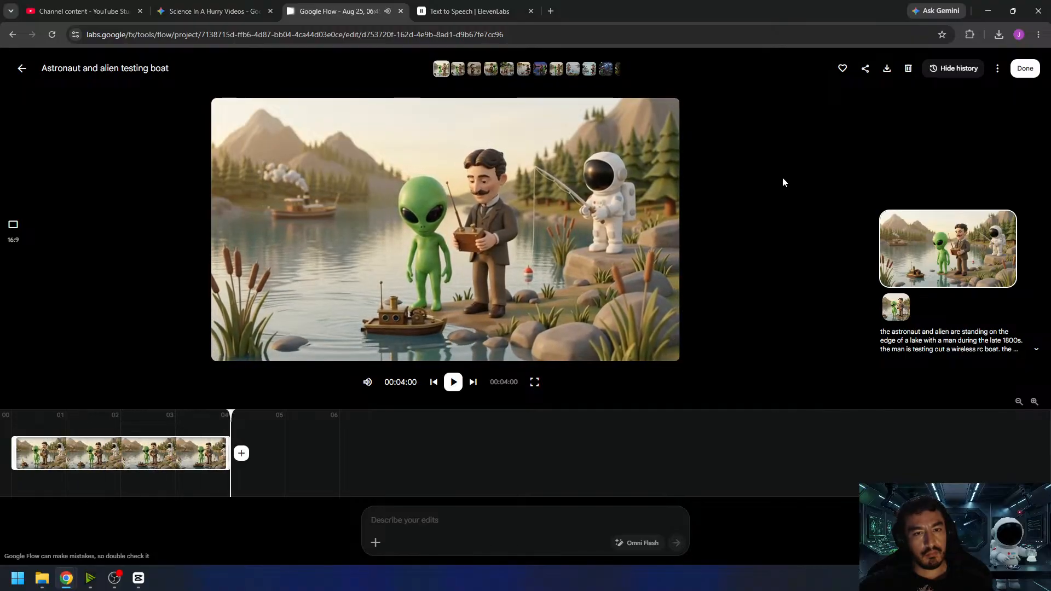
left_click(451, 386)
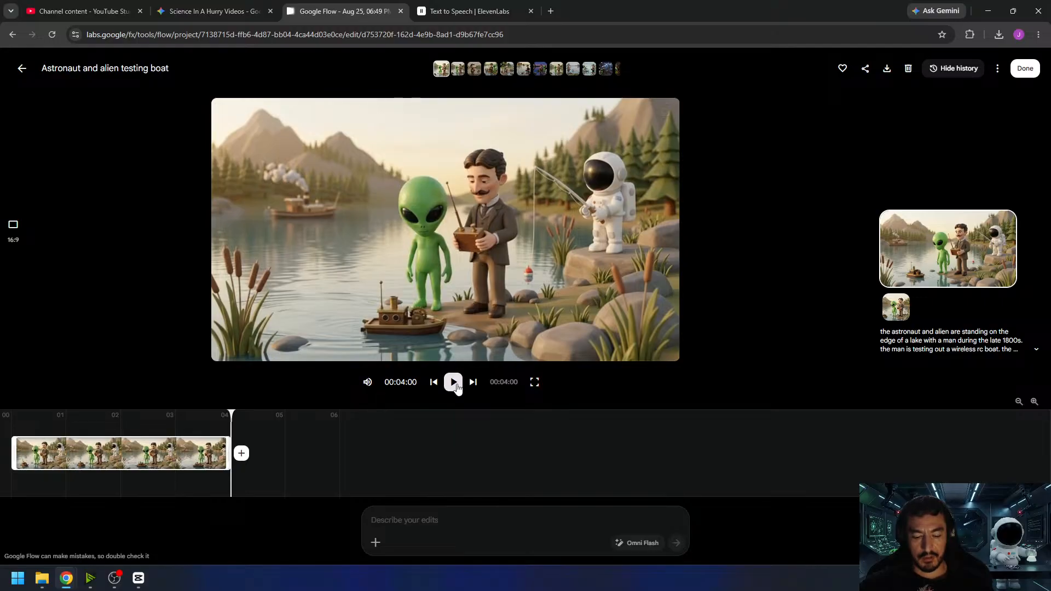
left_click(454, 383)
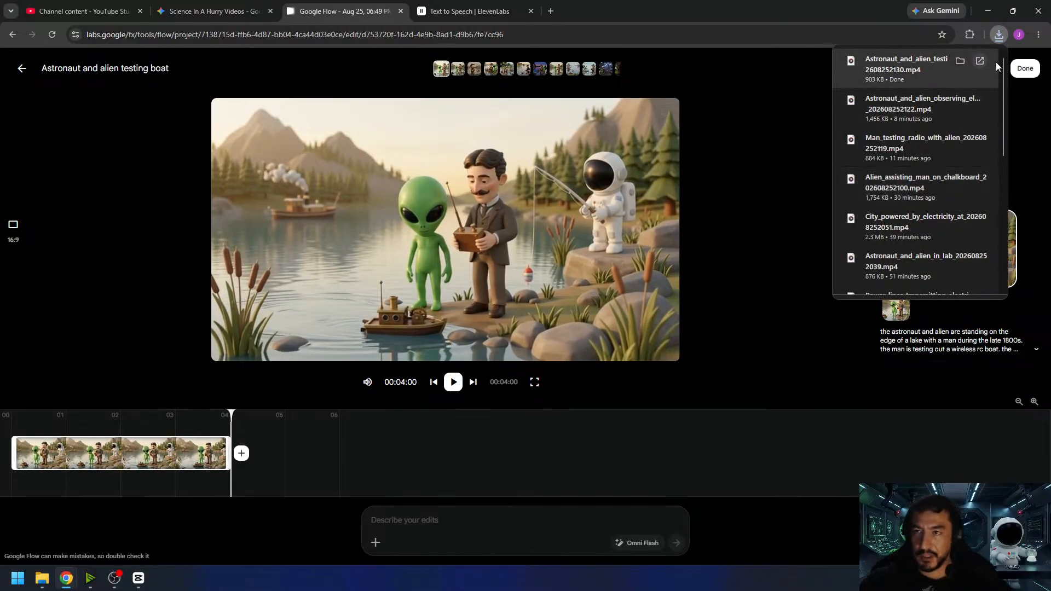
left_click(1025, 68)
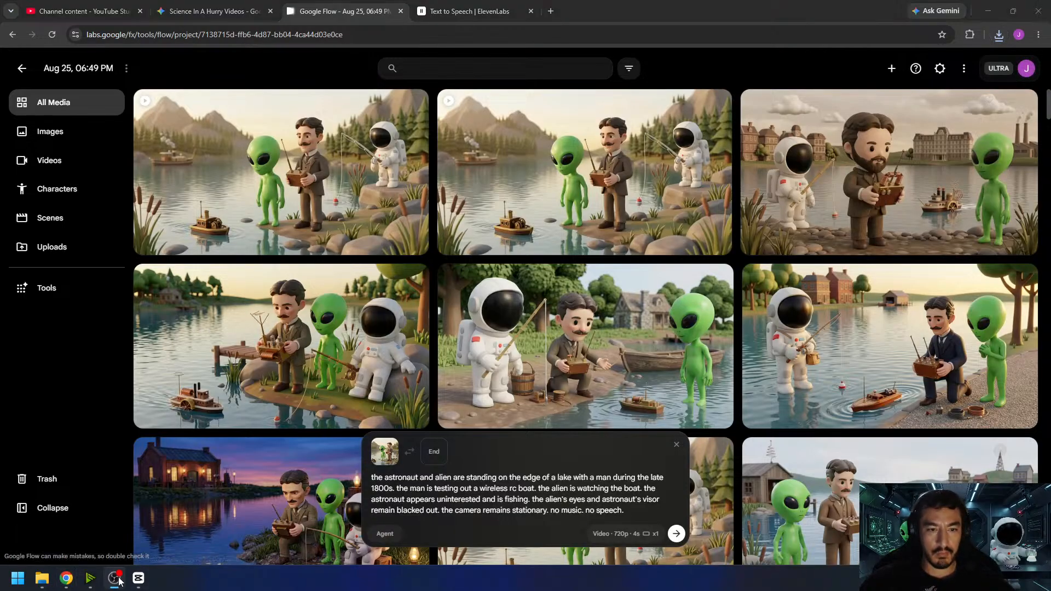
- Switch to CapCut, append the downloaded lake clip to the video track, and set its volume to -10 dB
left_click(142, 579)
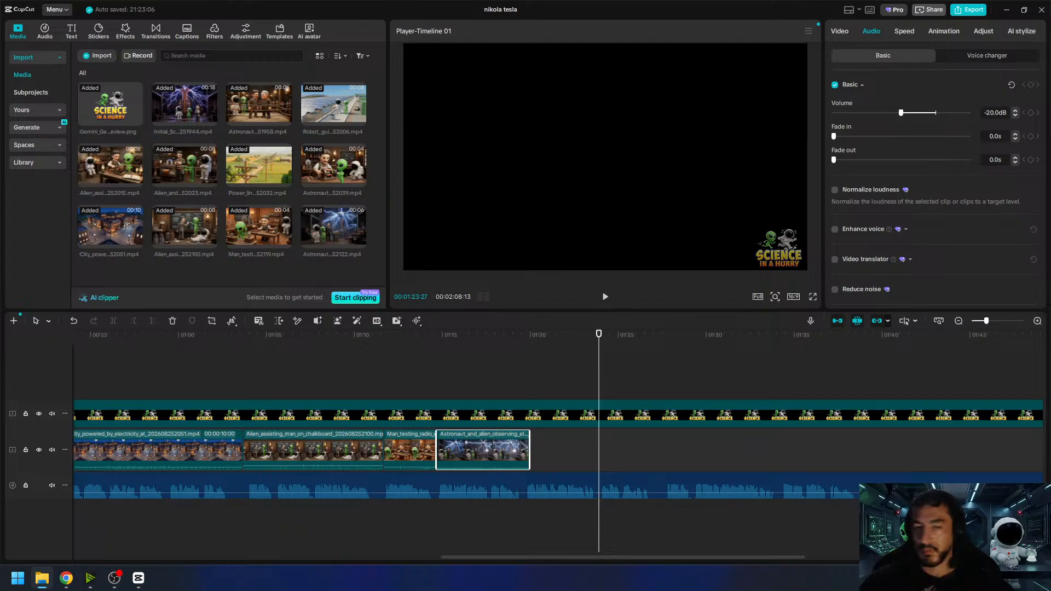
left_click_drag(370, 306, 230, 267)
left_click_drag(118, 244, 531, 444)
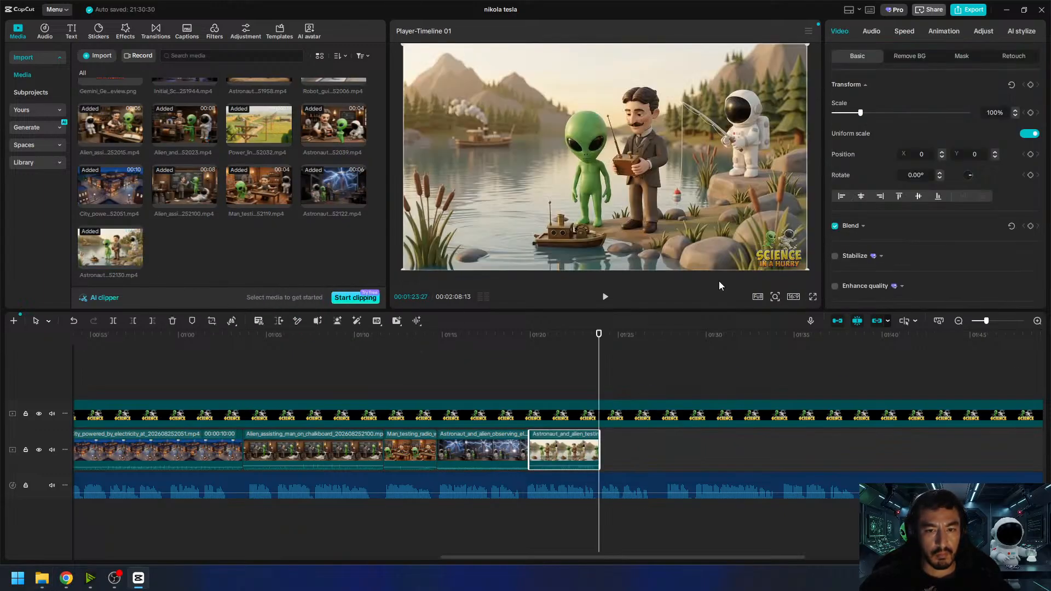
left_click(872, 33)
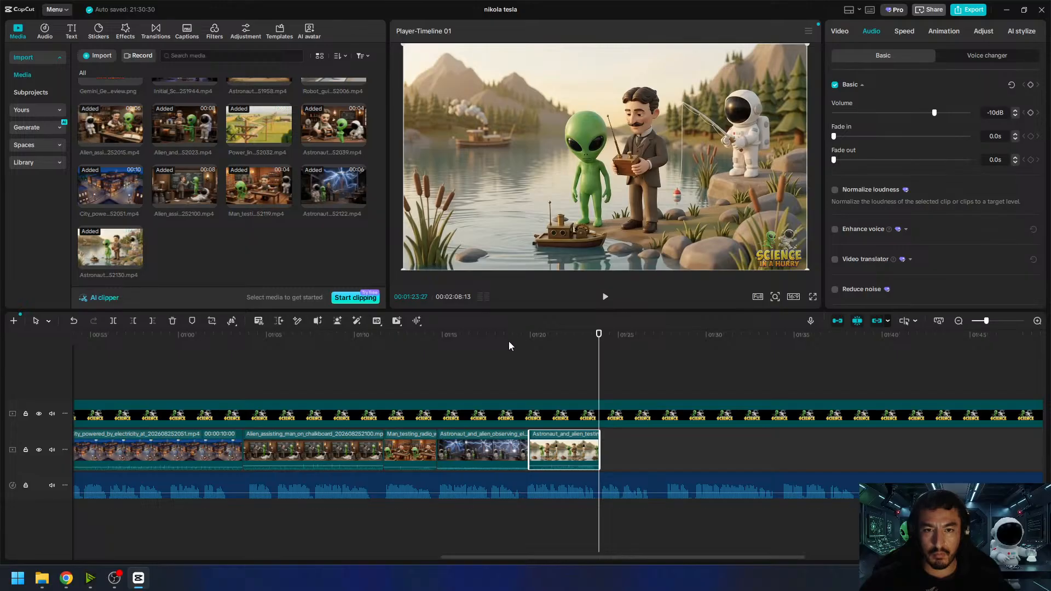
left_click(509, 345)
- Play the narration beyond the lake clip's end to find where the next scene's line finishes
left_click(603, 301)
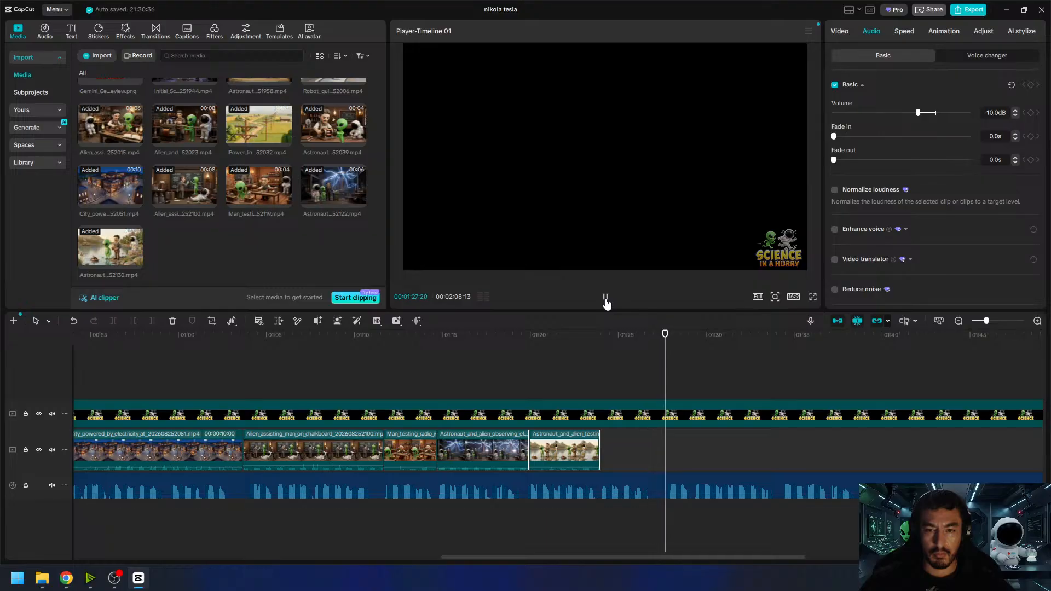
left_click(606, 299)
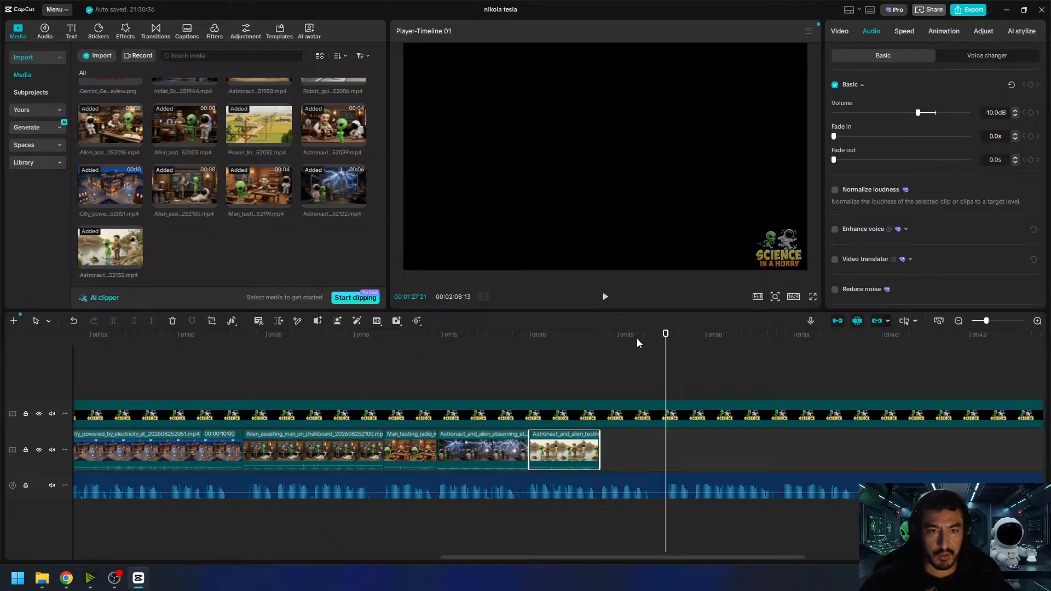
left_click_drag(610, 345, 601, 346)
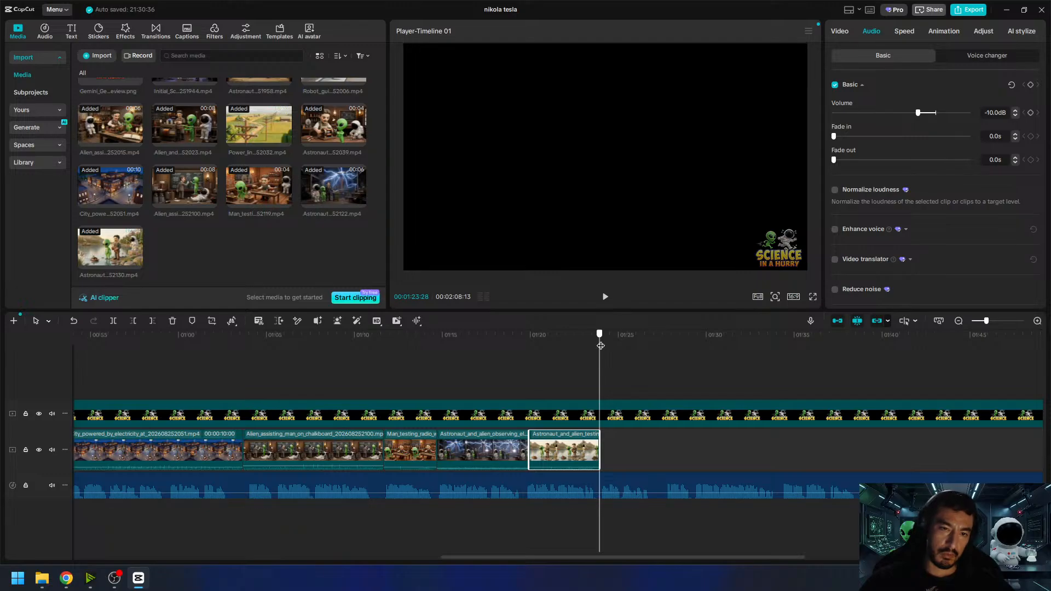
mouse_move(600, 346)
left_mouse_down()
mouse_move(666, 356)
mouse_move(600, 348)
left_mouse_up()
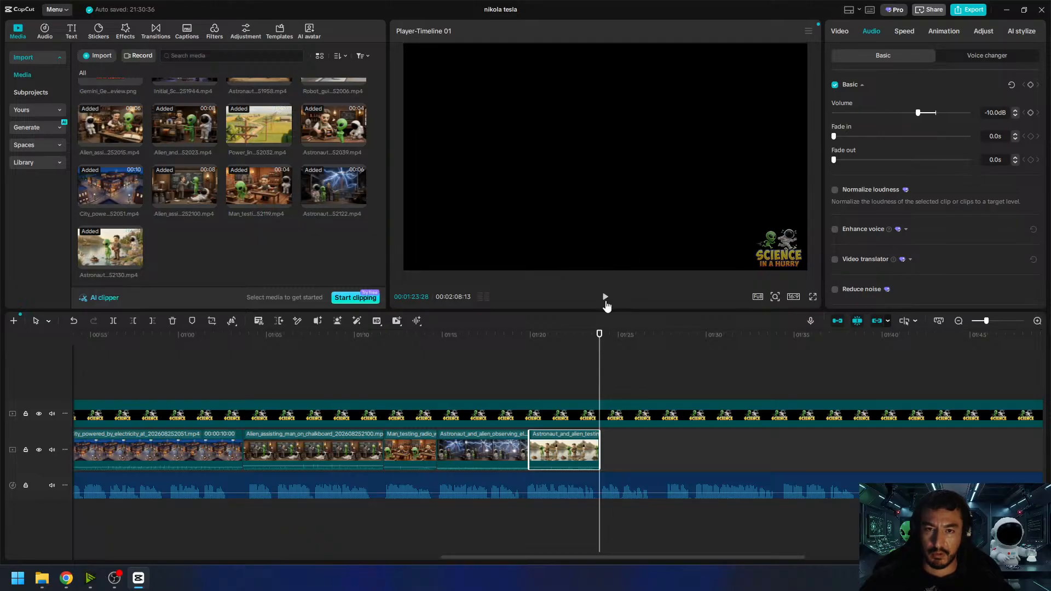
left_click(605, 301)
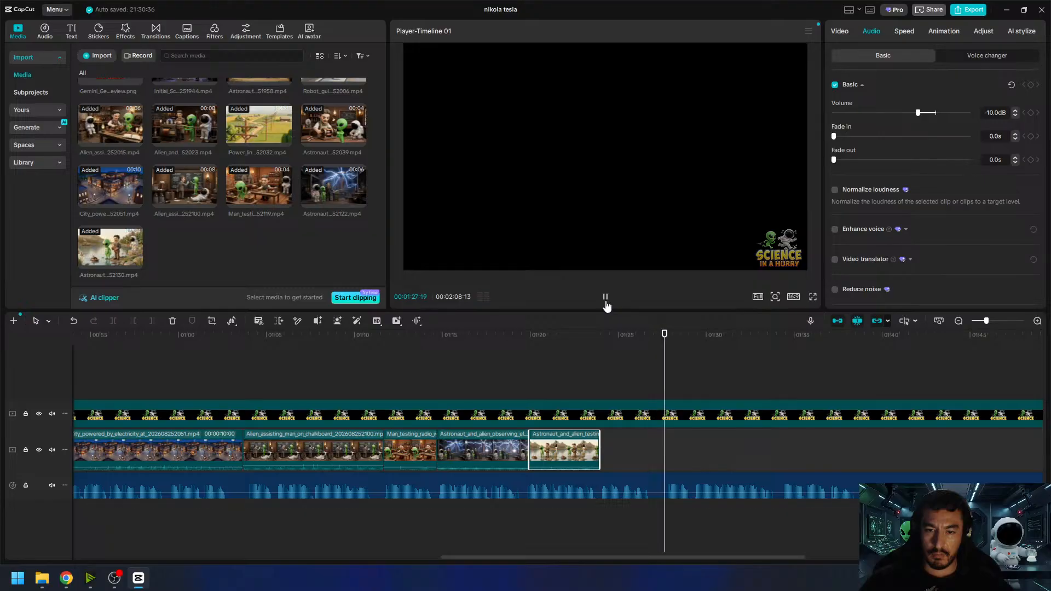
left_click(605, 300)
left_click_drag(668, 338, 666, 339)
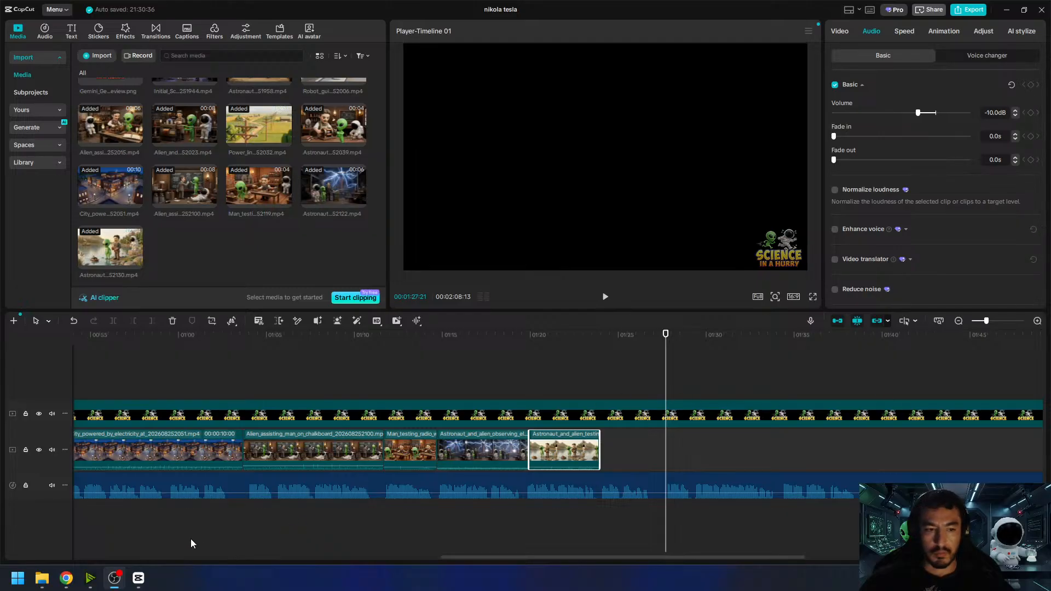
- Switch to Google Flow and reuse the prompt and character references of the kneeling Tesla image with brick lakeside buildings
mouse_move(67, 580)
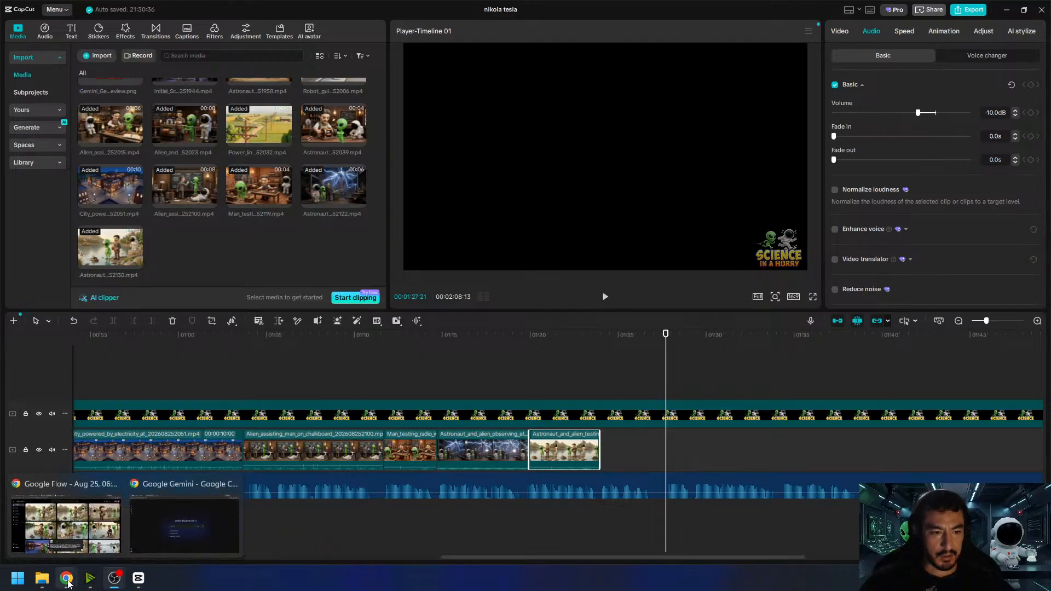
left_click(63, 518)
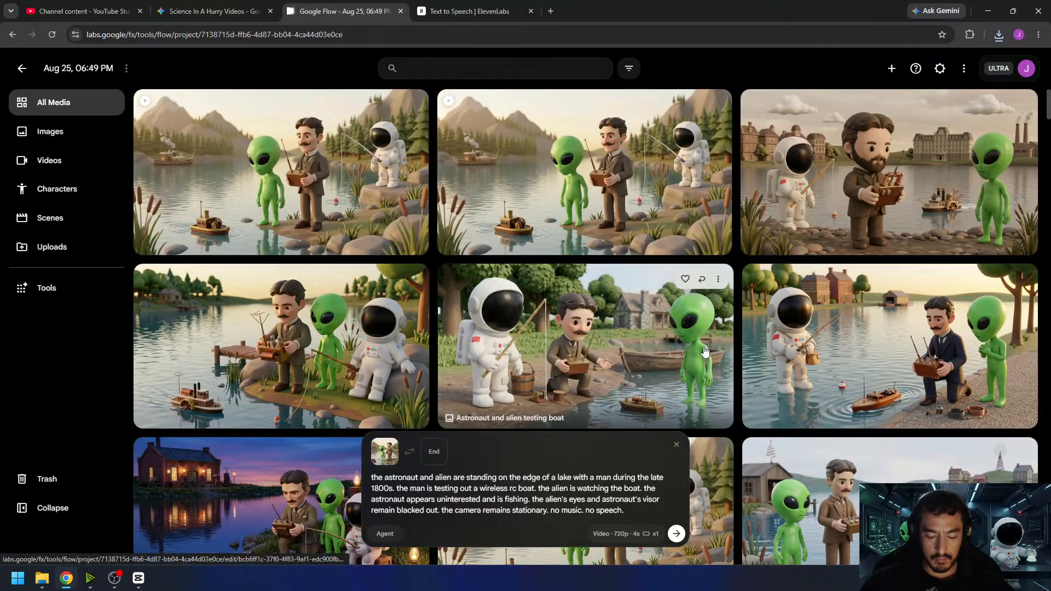
left_click(1006, 279)
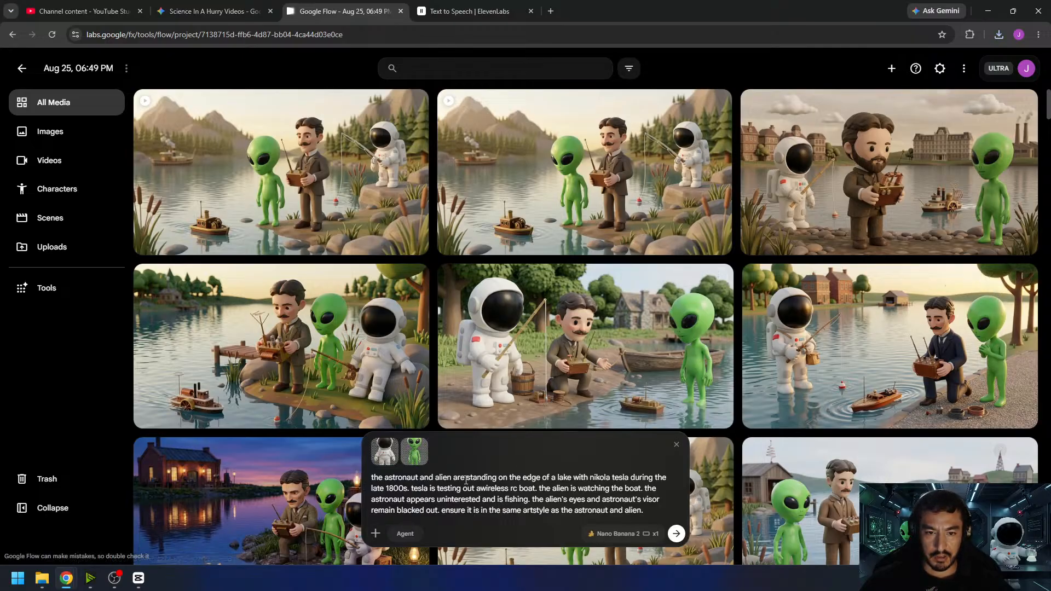
- Replace the prompt's description of the lake, Tesla, boat and fishing with "in a modern chinese robotics facility"
left_click_drag(466, 480, 527, 504)
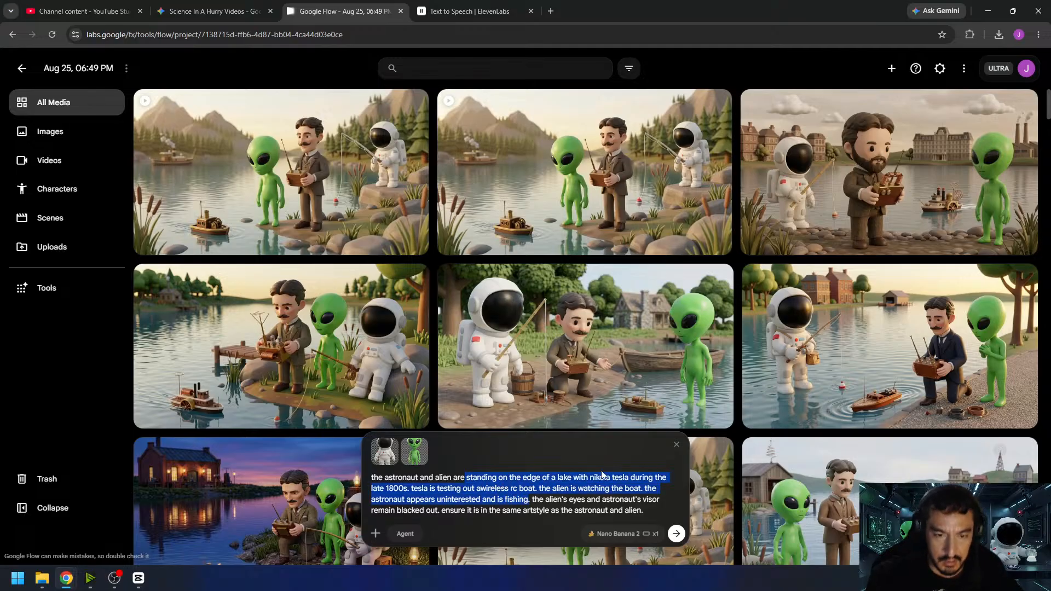
type("in a mode")
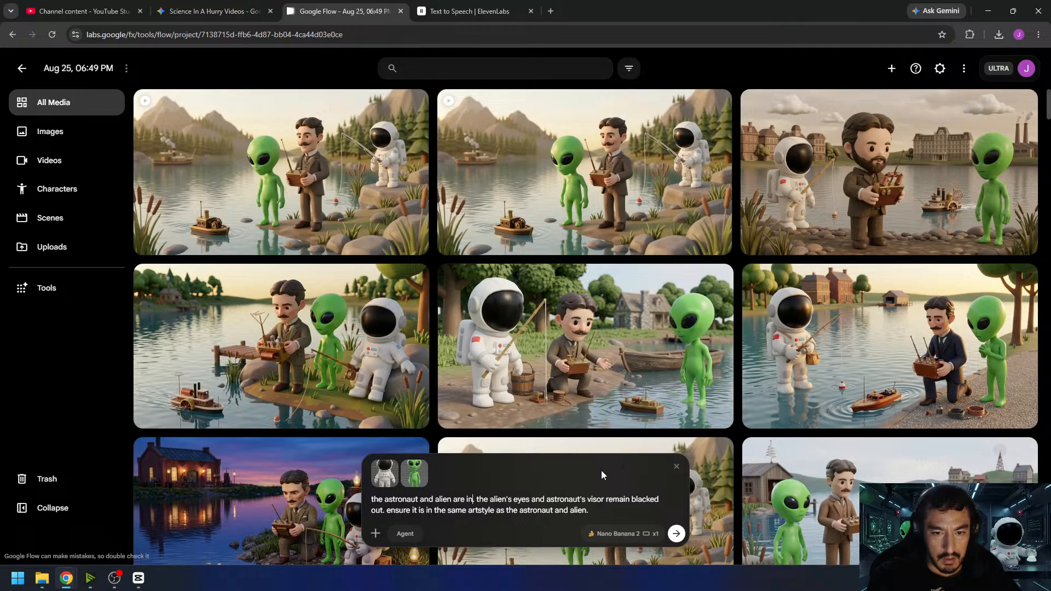
type("rn chi")
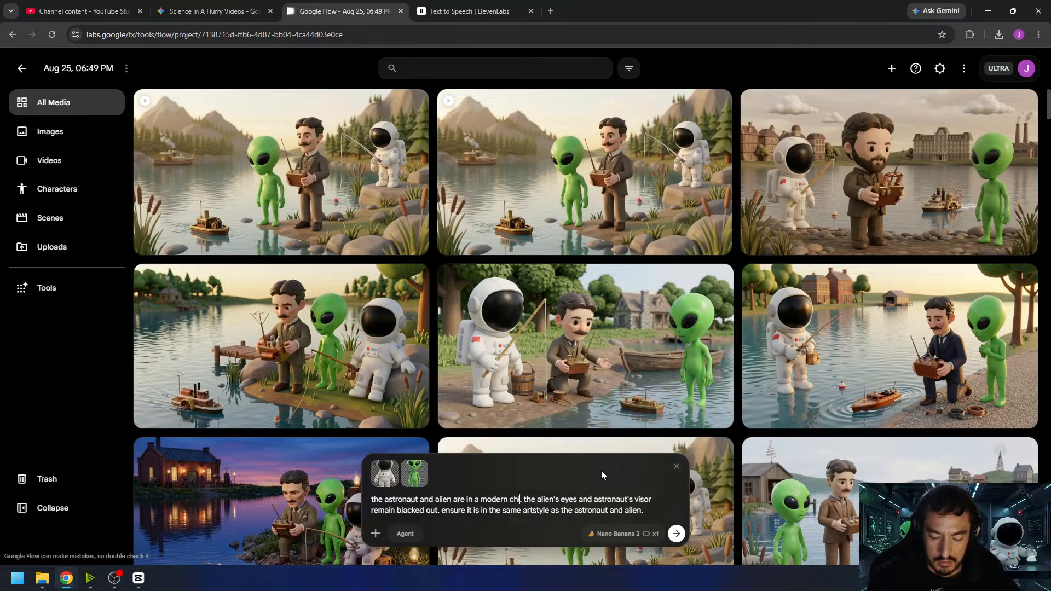
type("nese")
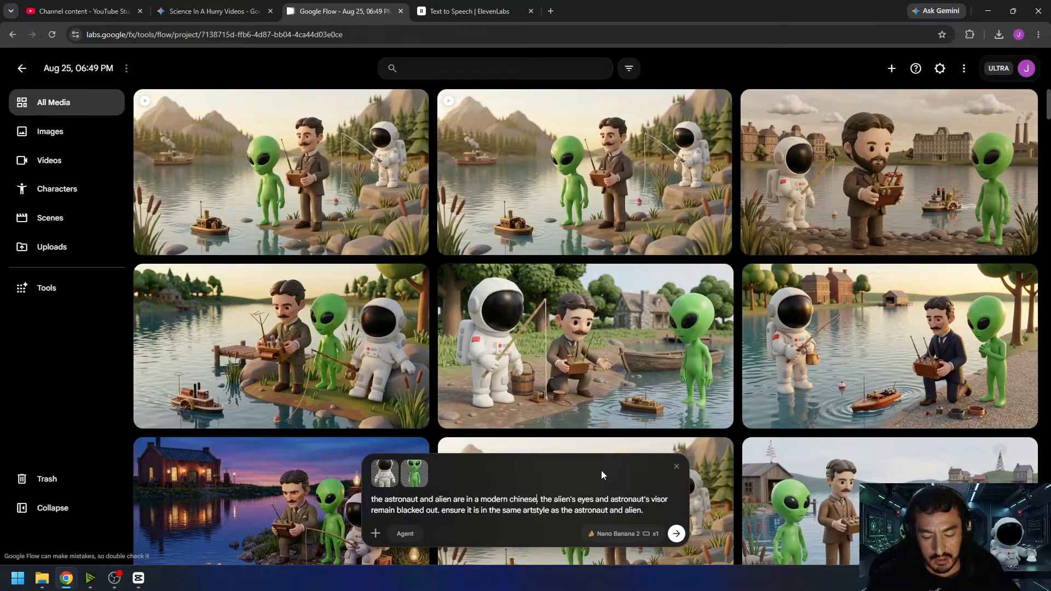
type("robotic")
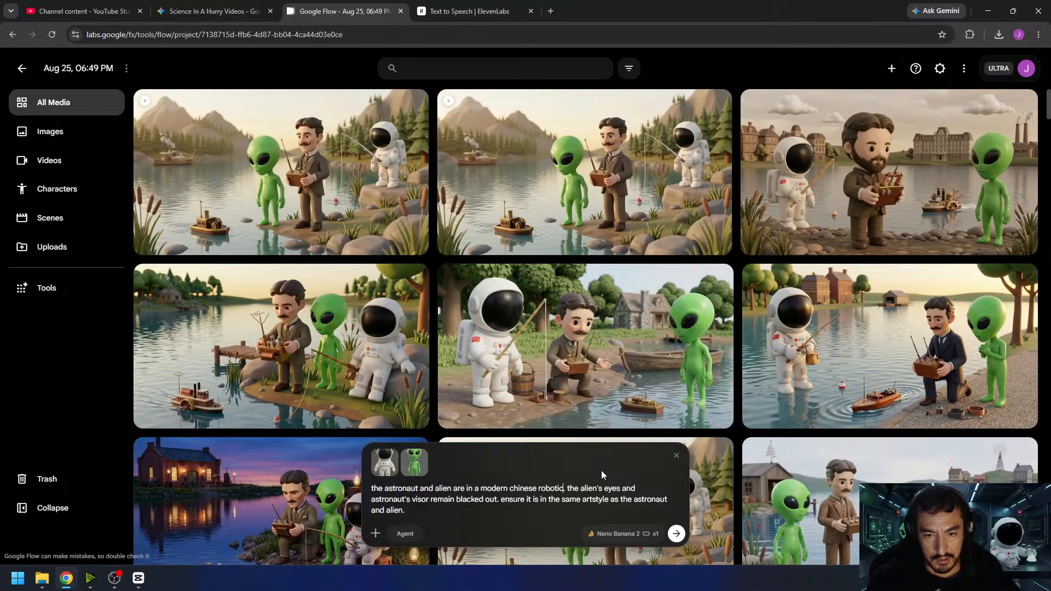
type("s fa")
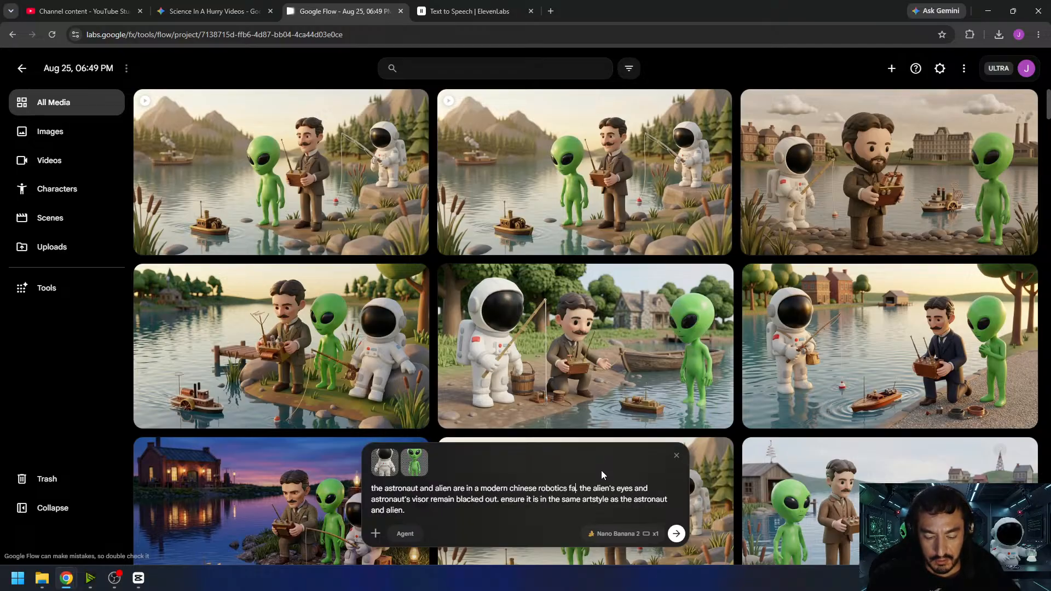
type("cility")
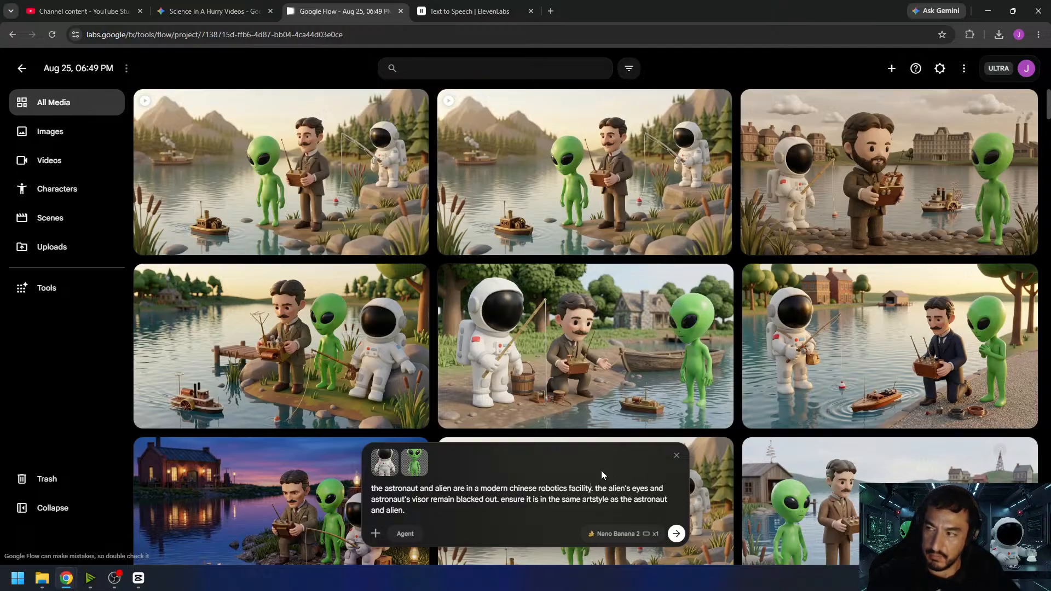
type(" watching")
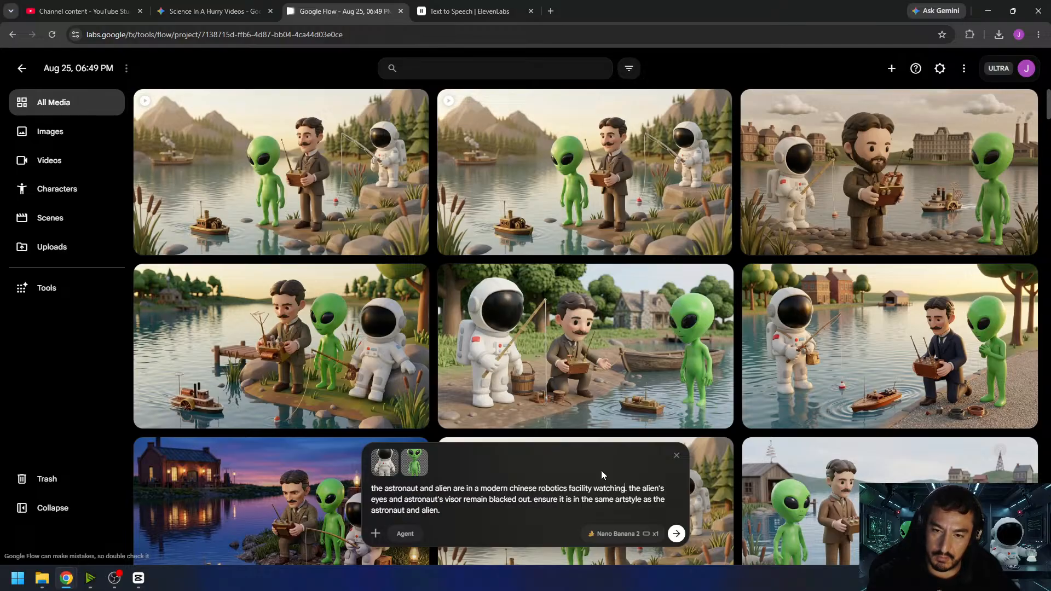
type(" a demon")
type("stration of")
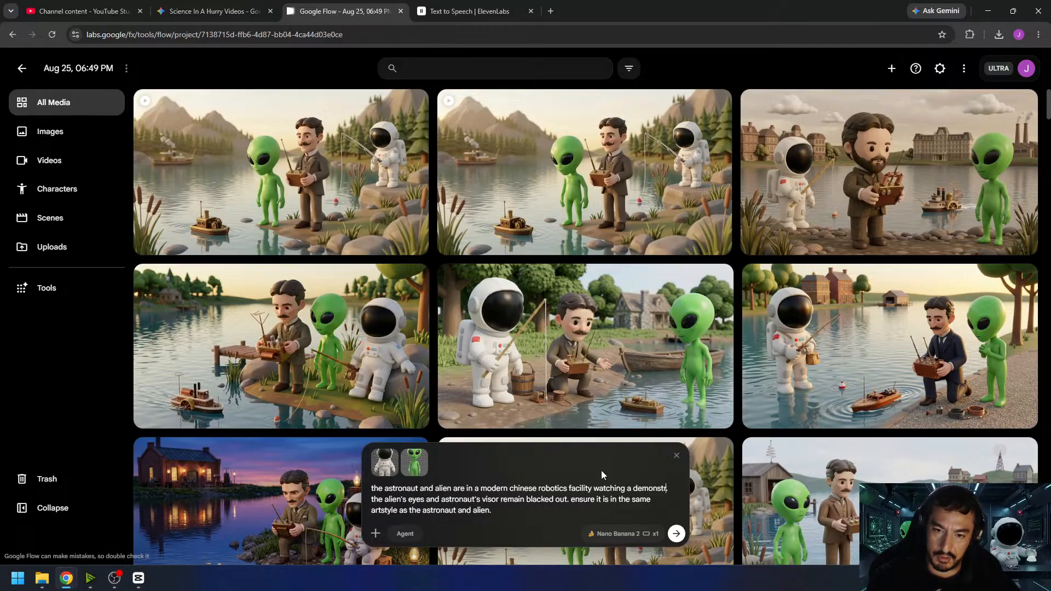
type(" the t")
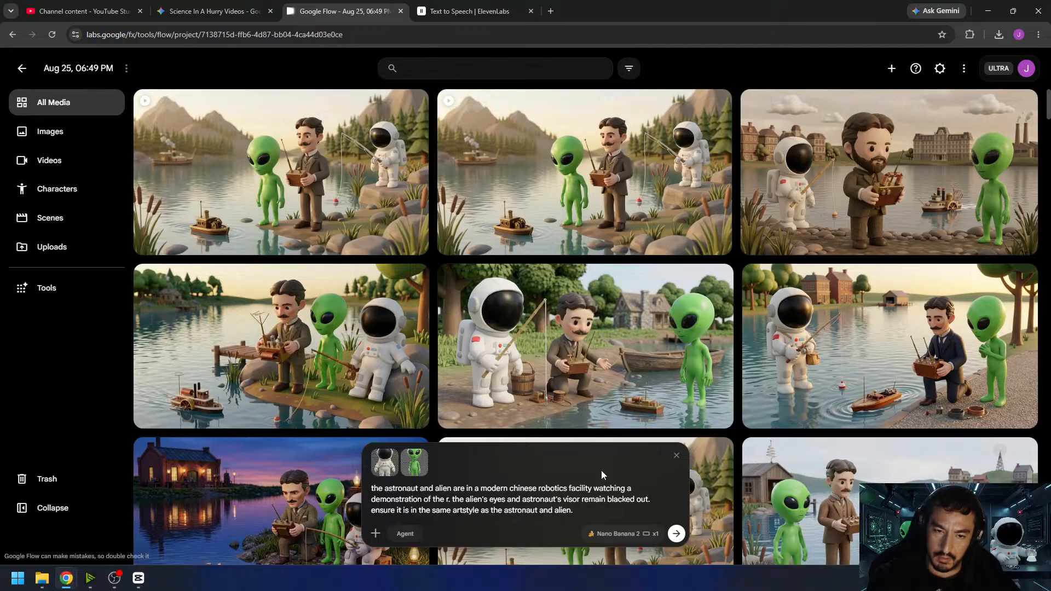
type("oboti")
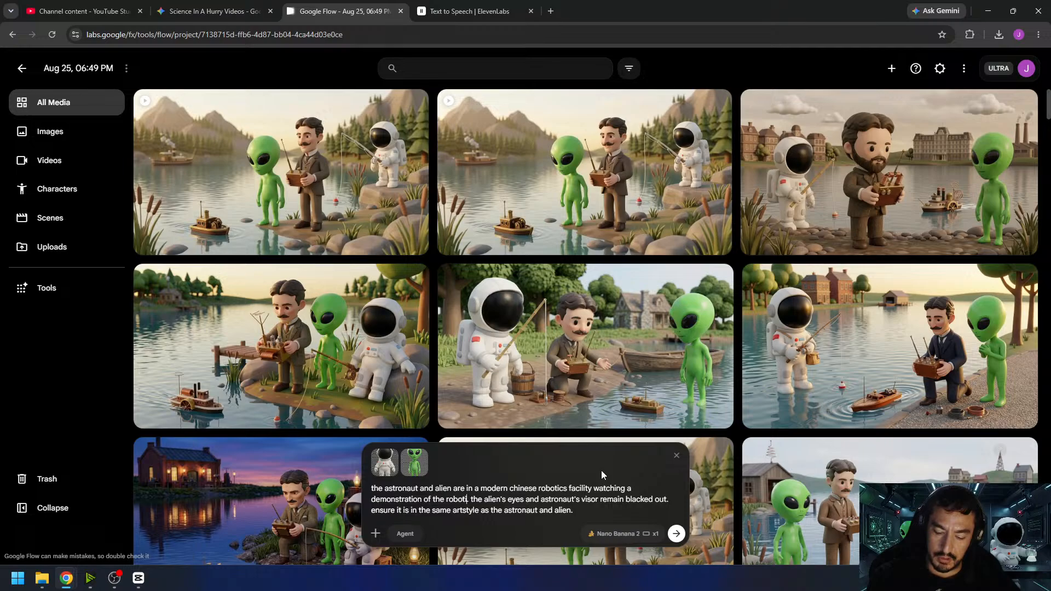
- Extend the facility description in the prompt with "watching a demonstration of modern robot capabilities"
key("BackSpace")
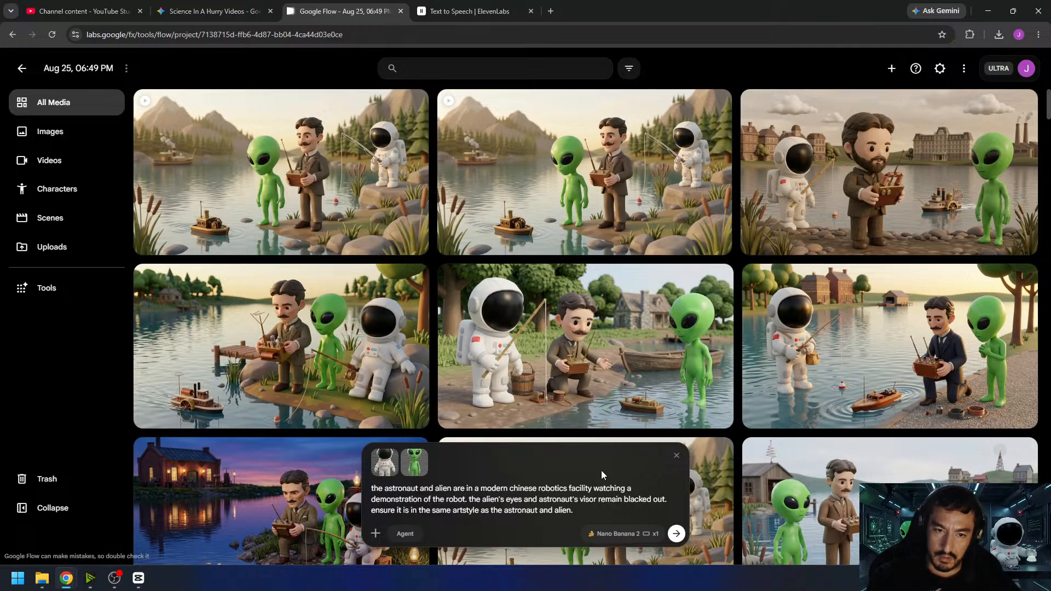
key("BackSpace")
key("BackSpace")
key("BackSpace")
key("BackSpace")
key("BackSpace")
key("BackSpace")
key("BackSpace")
key("BackSpace")
key("BackSpace")
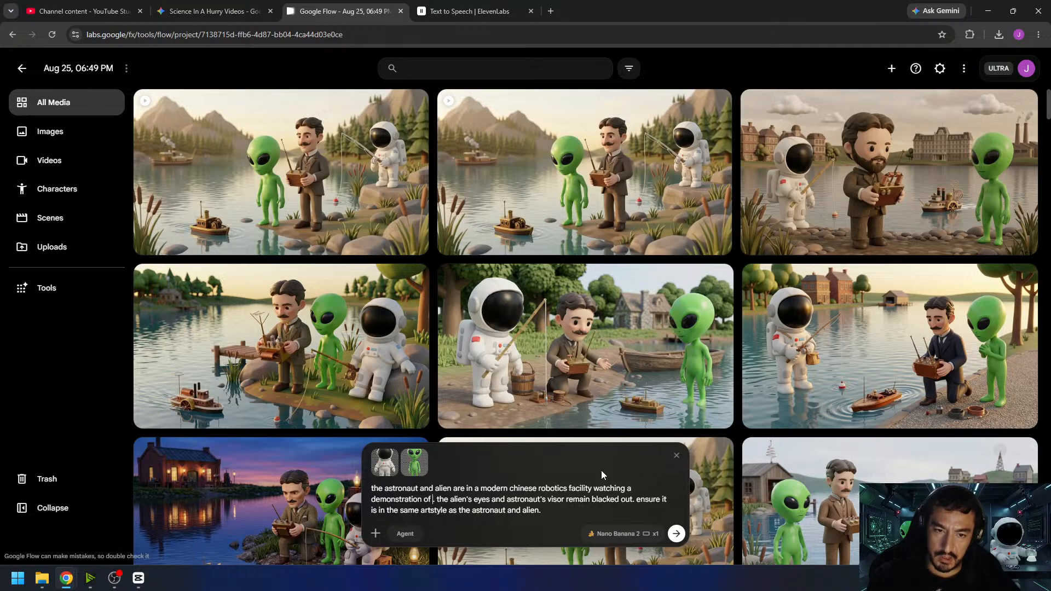
type("modern robot")
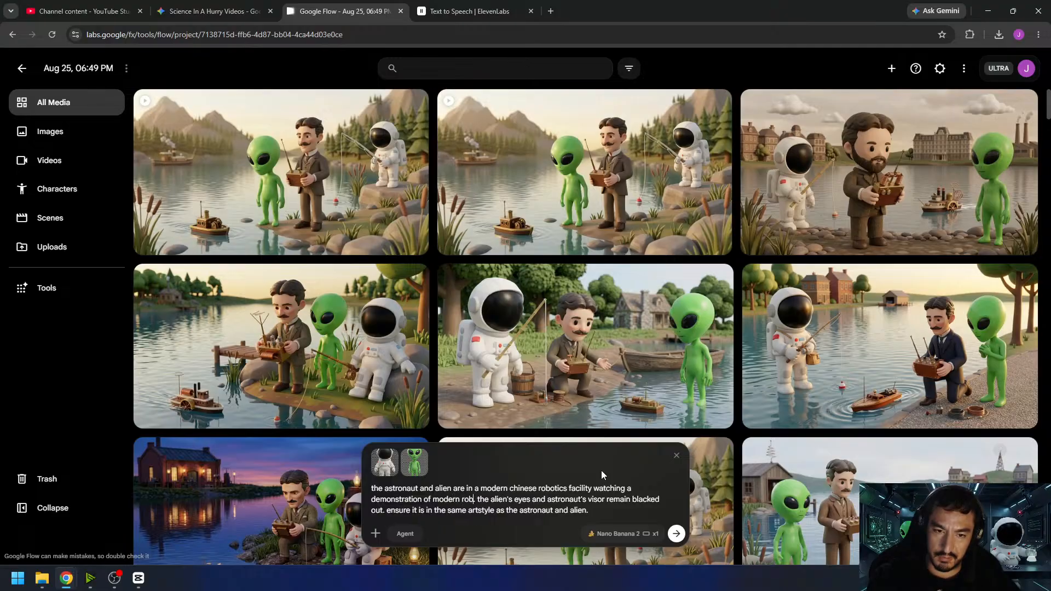
type(" capabilities.")
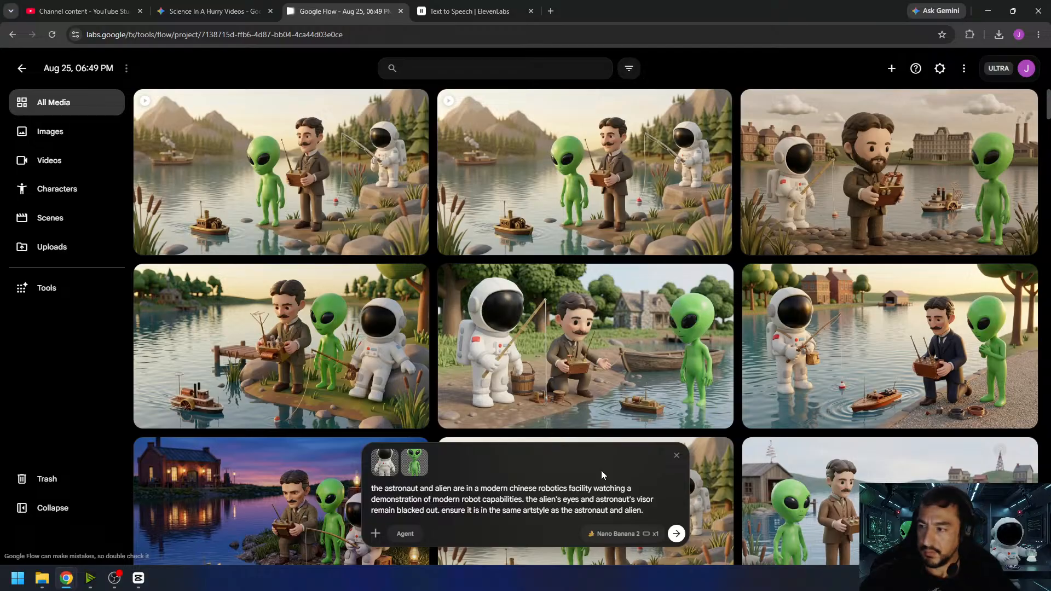
- Set the output count to x4 and generate the robotics facility images with Nano Banana 2
left_click(595, 534)
left_click(645, 418)
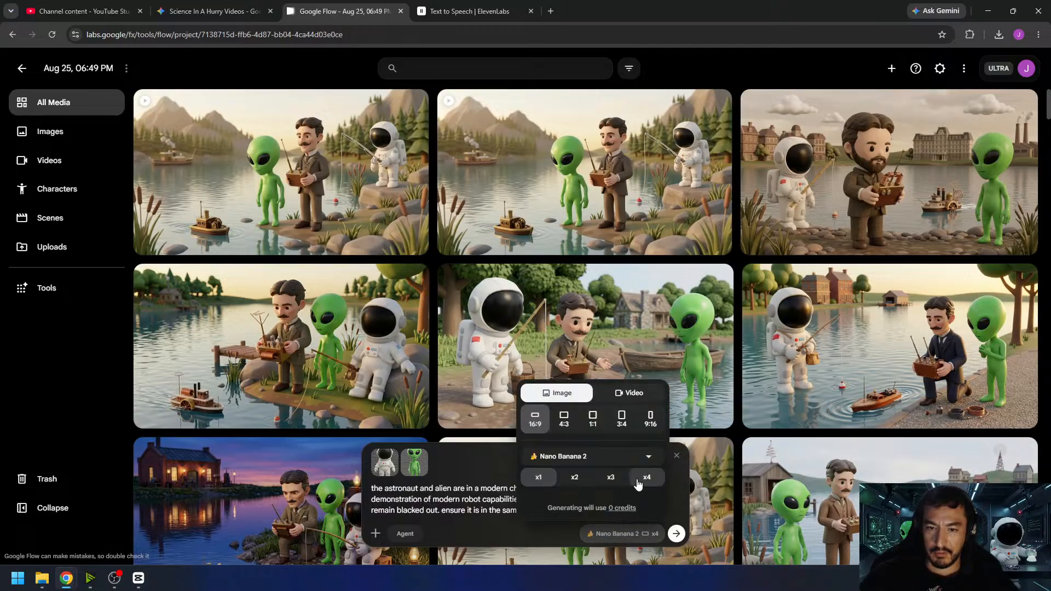
left_click(678, 533)
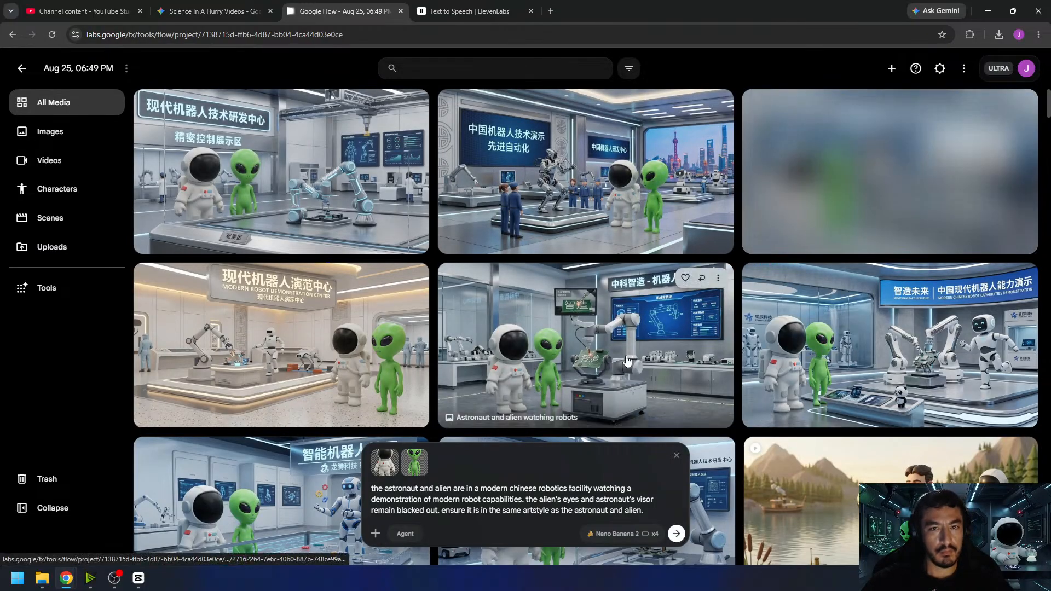
- Examine the generated facility images, enlarging the circuit-board robot arm, the running robot and the Shanghai skyline versions
scroll(699, 336, "down", 4)
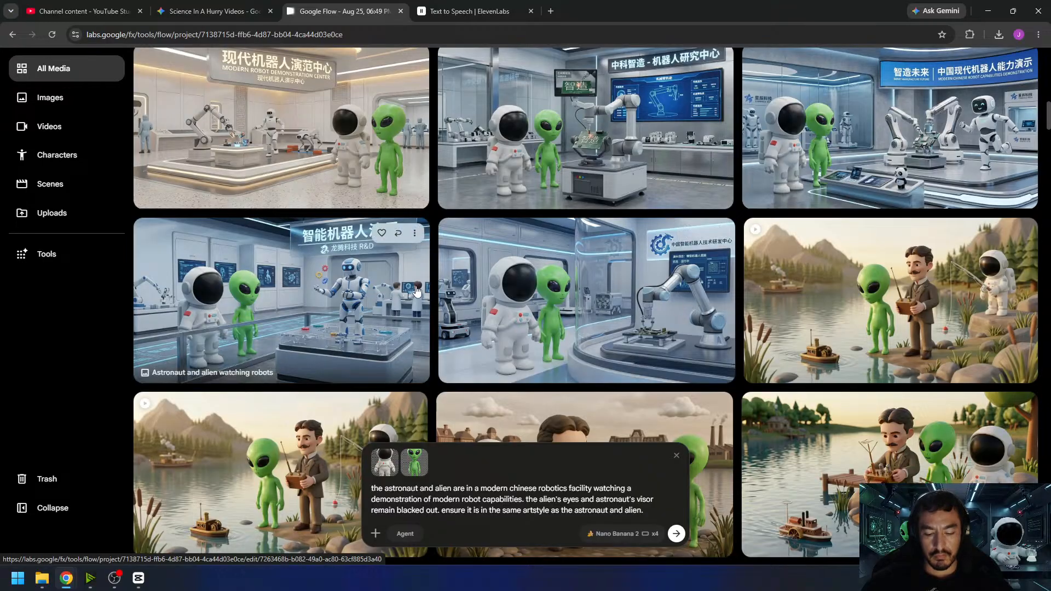
left_click(631, 184)
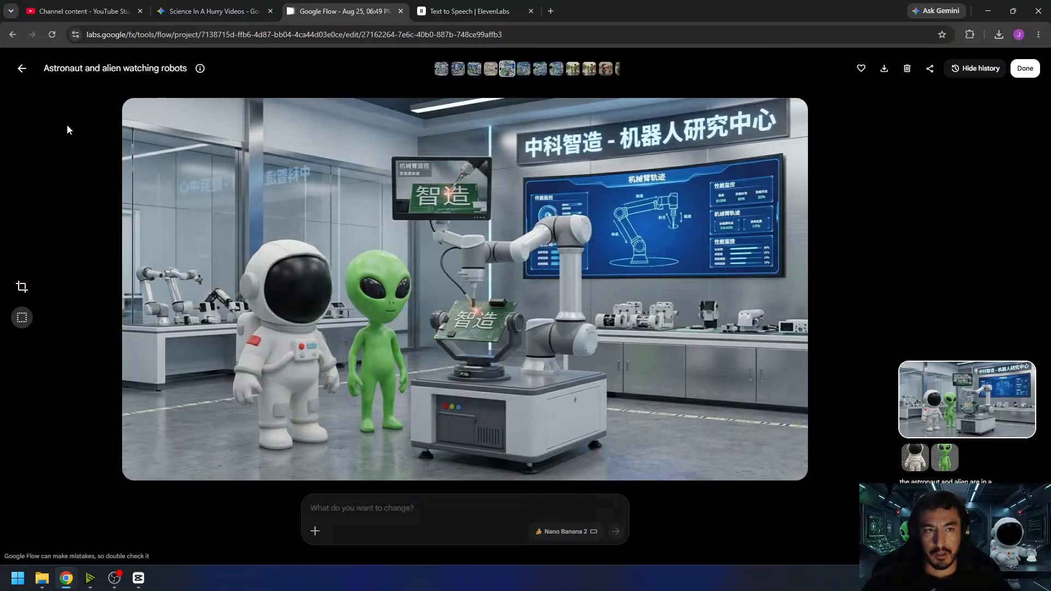
left_click(22, 70)
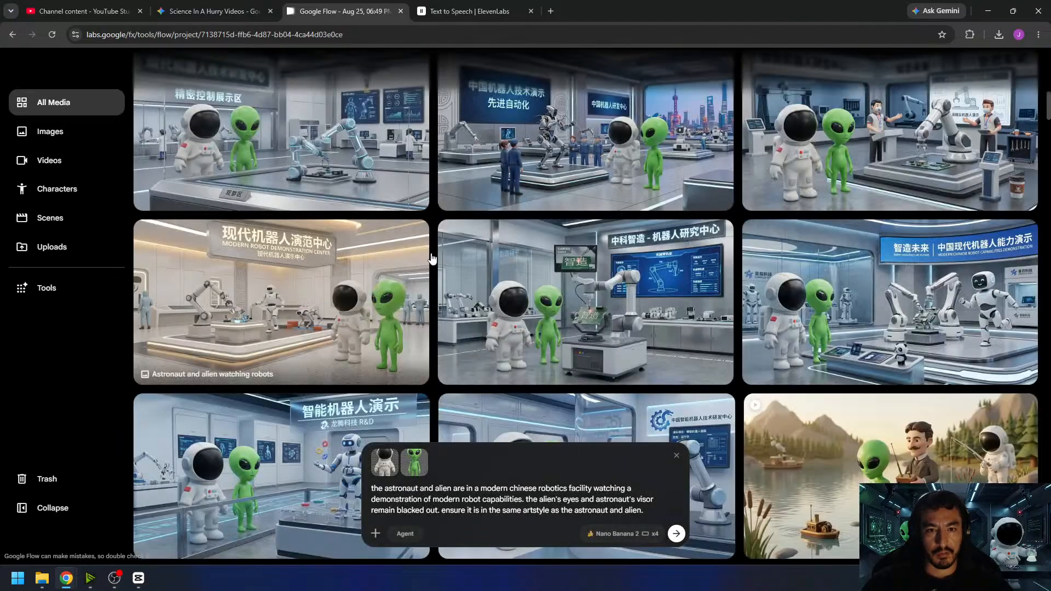
left_click(867, 311)
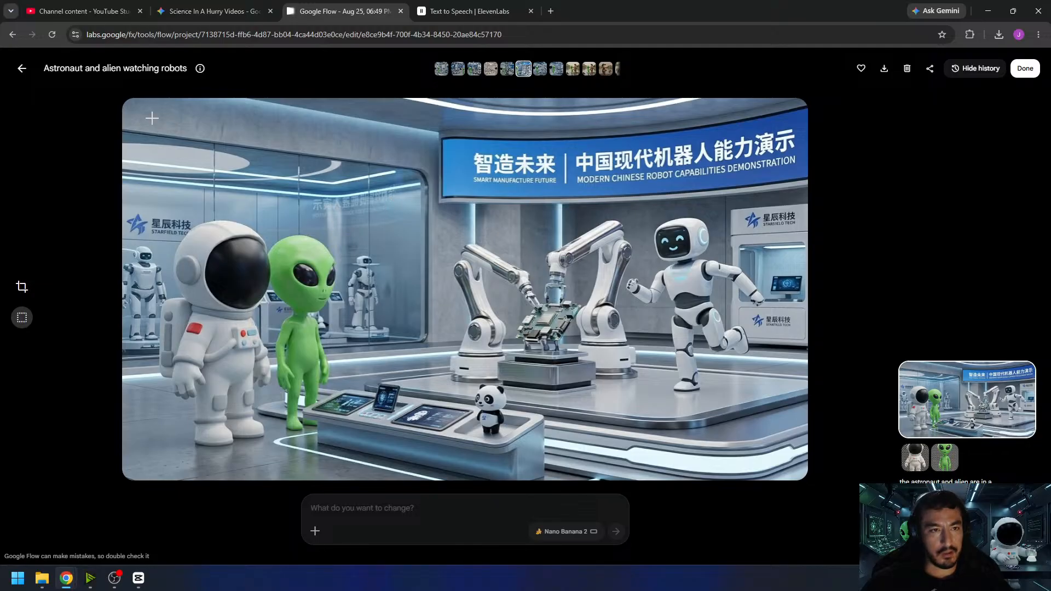
left_click(22, 70)
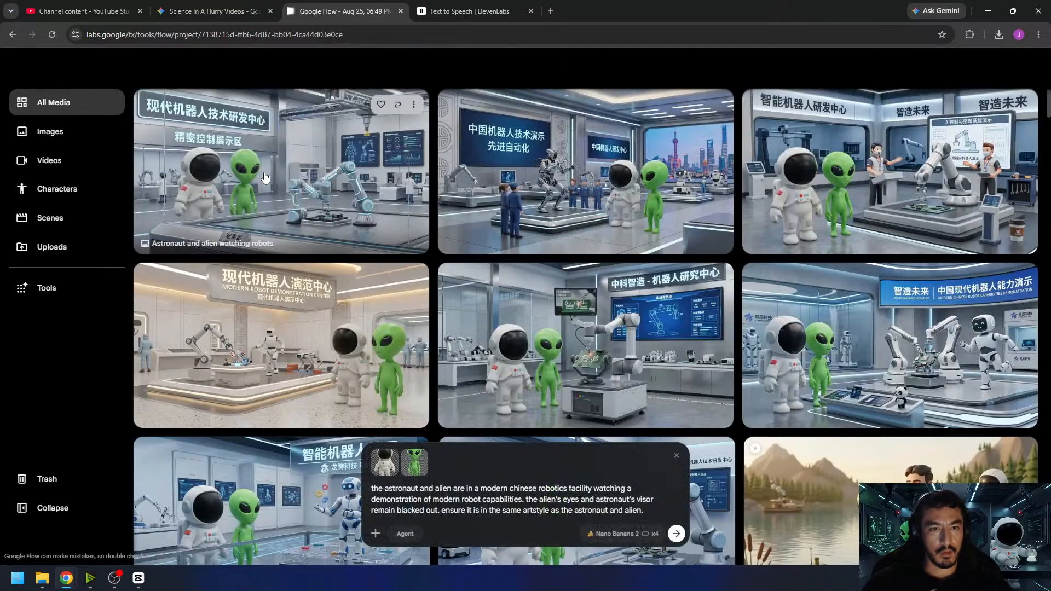
left_click(576, 180)
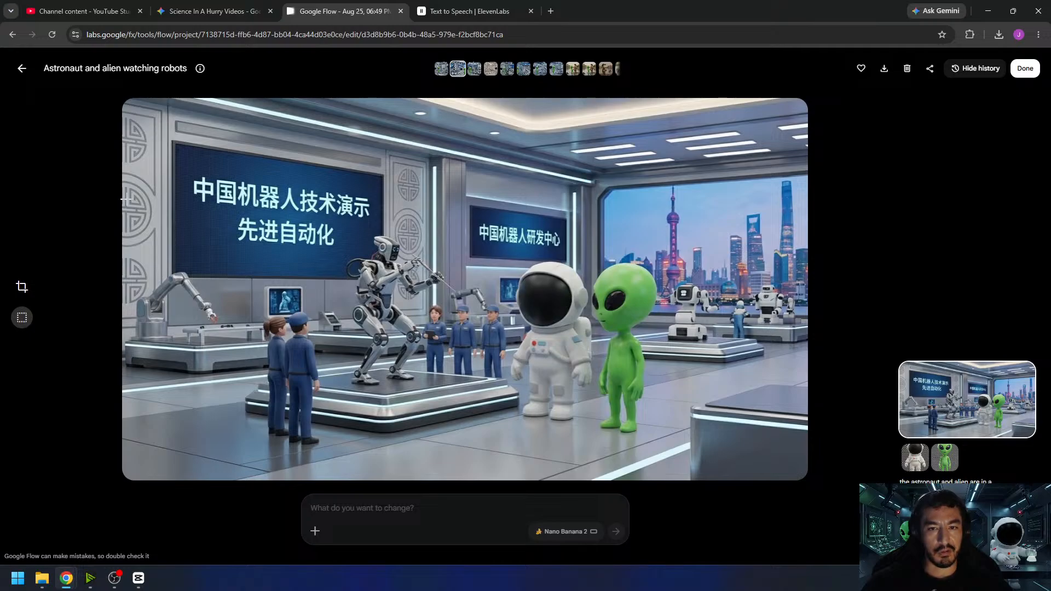
left_click(23, 70)
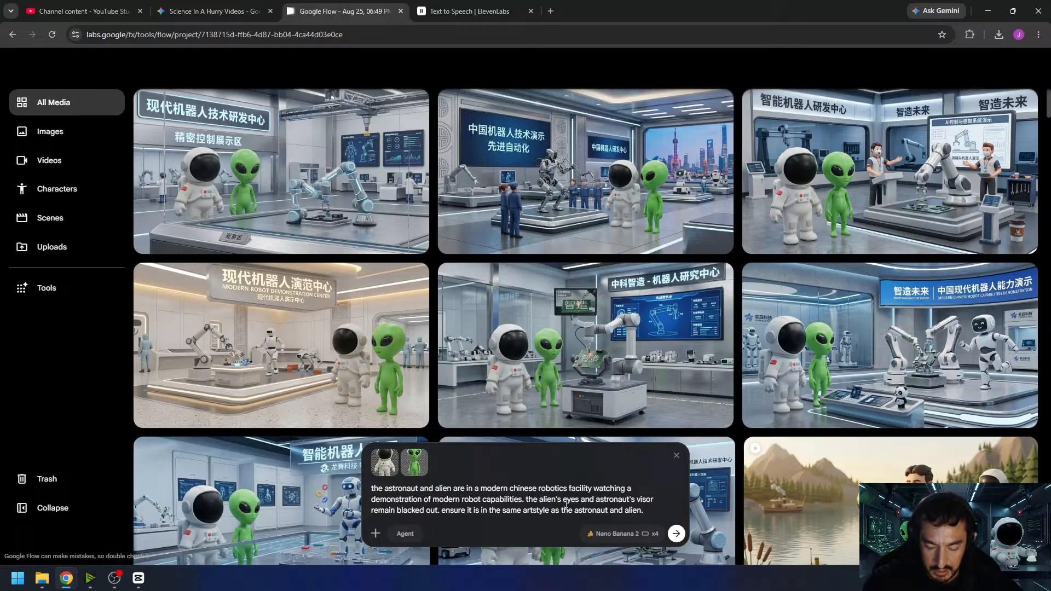
- Insert "humanoid" before "robot capabilities" in the prompt and generate another batch of images
type("humanoid")
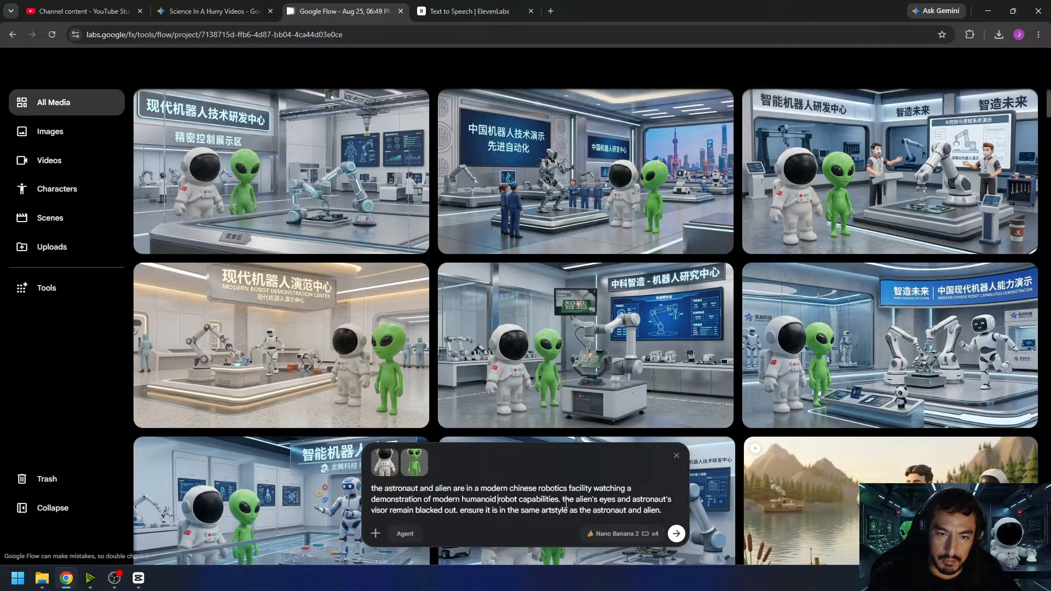
key("Return")
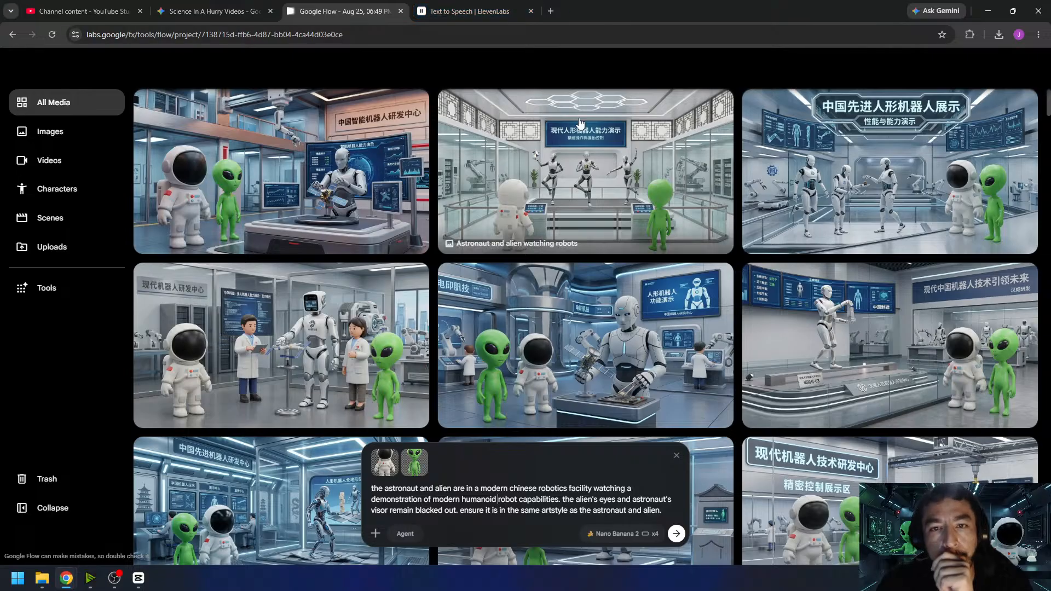
- Examine the humanoid robot images, enlarging the three balancing robots, the glass-enclosed robot and the three-robot exhibition, and compare them with the earlier batch
left_click(684, 219)
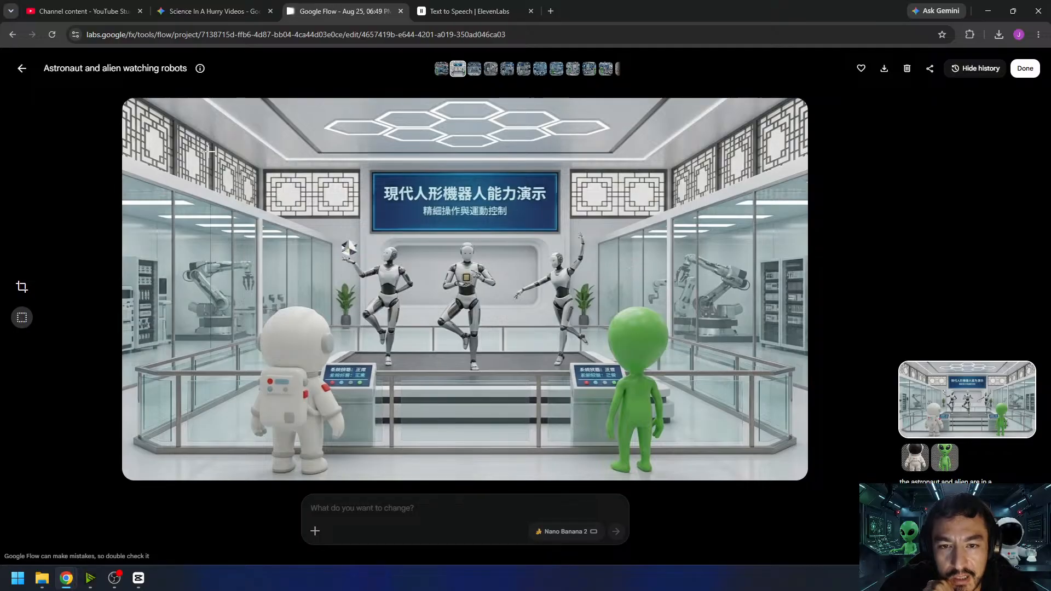
left_click(22, 68)
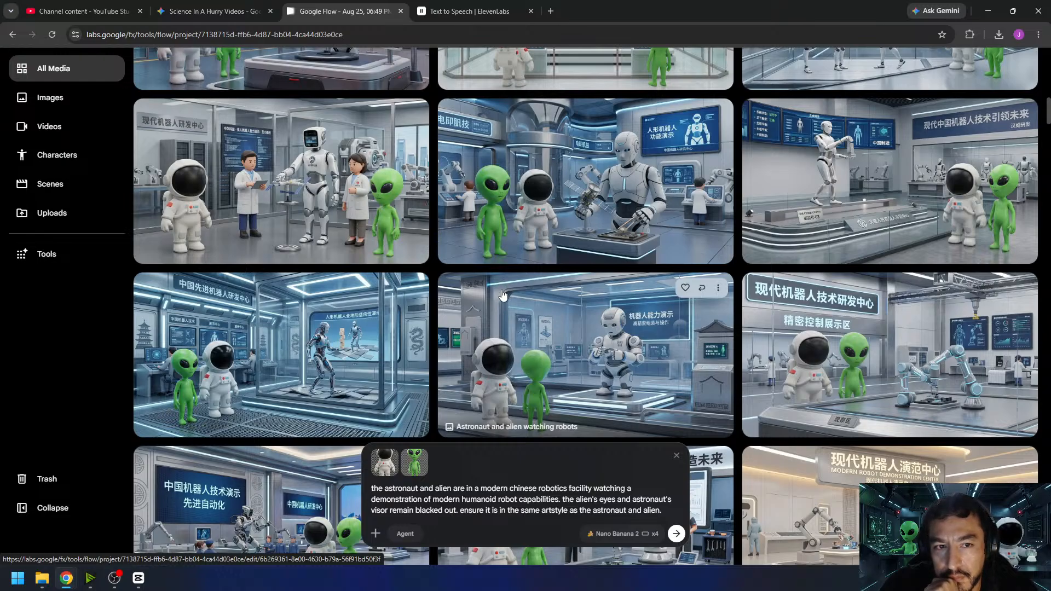
left_click(372, 358)
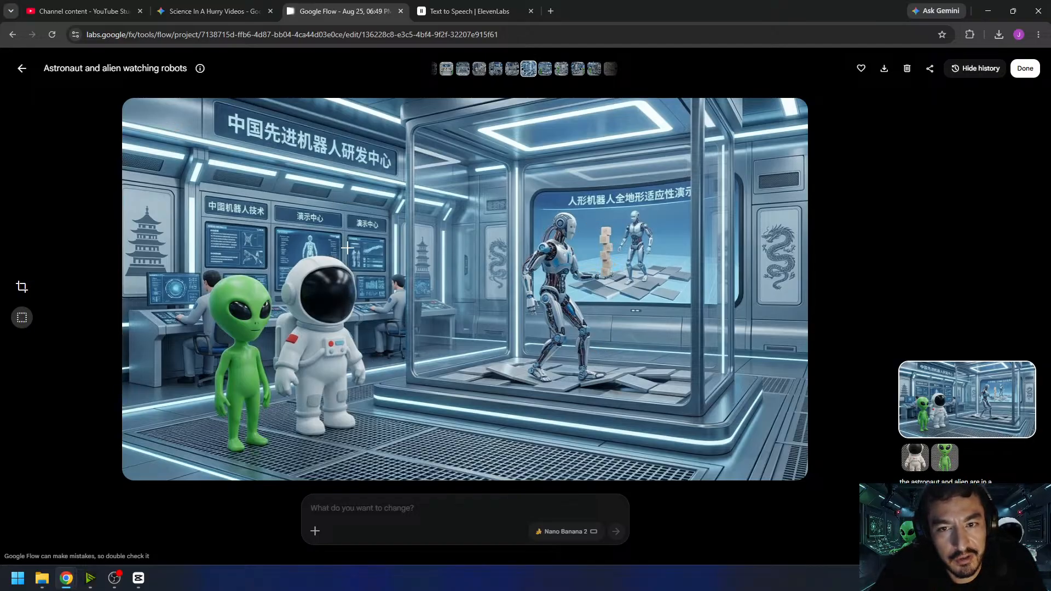
left_click(20, 71)
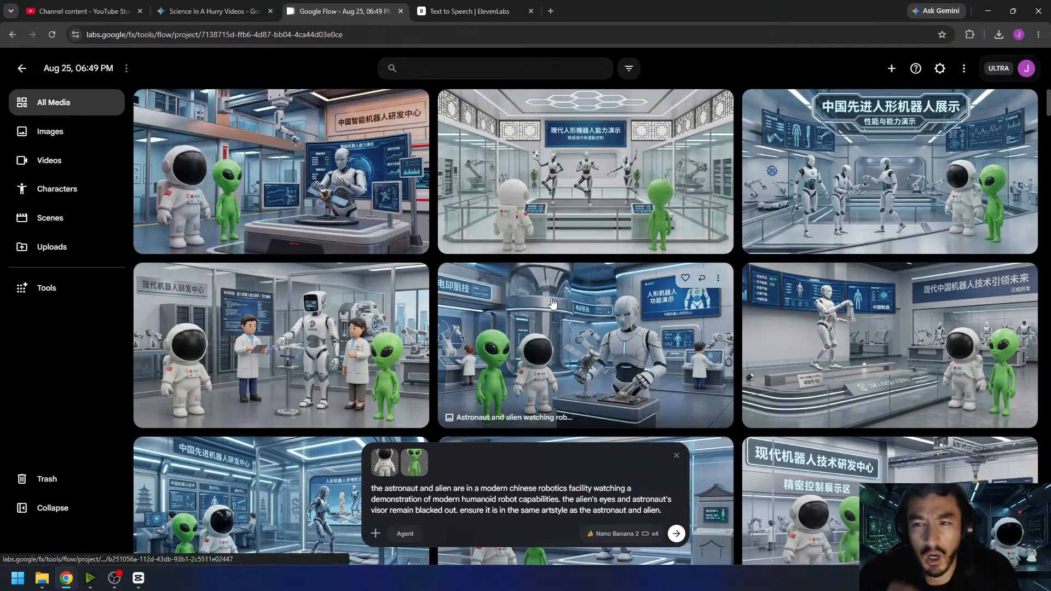
left_click(795, 215)
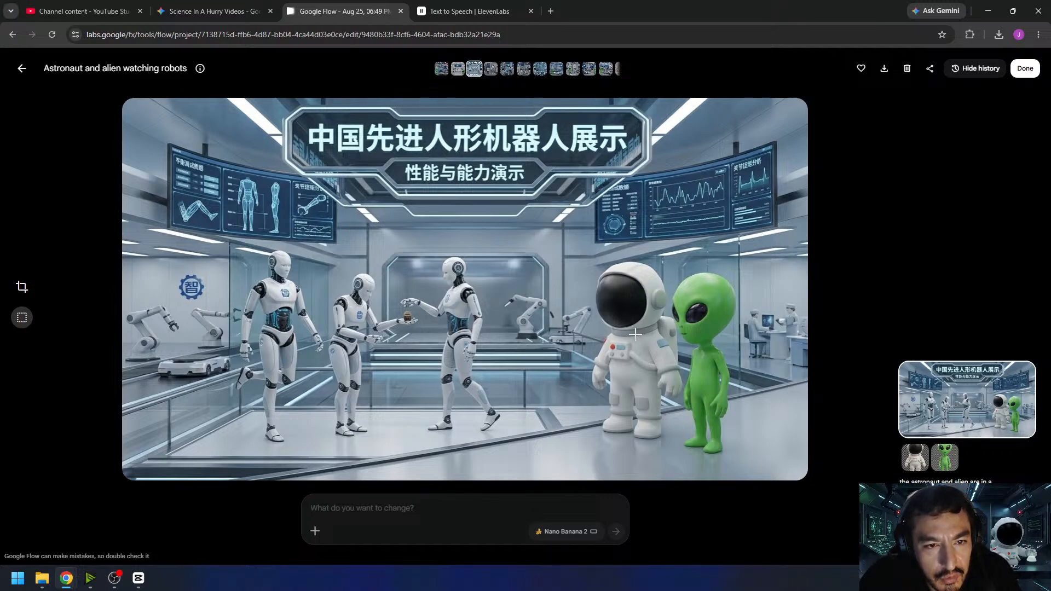
left_click(22, 68)
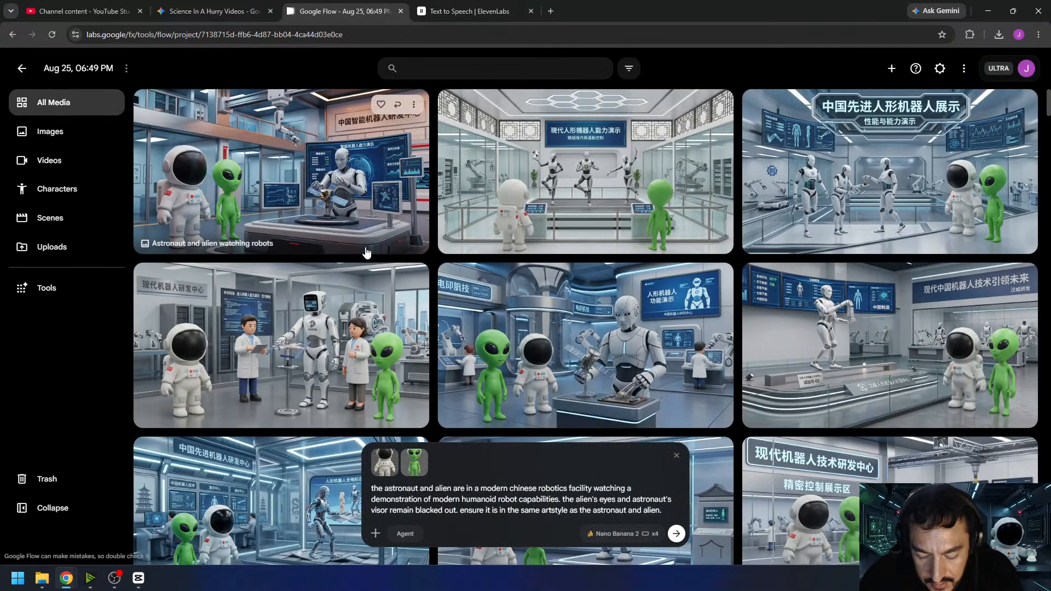
scroll(407, 313, "down", 3)
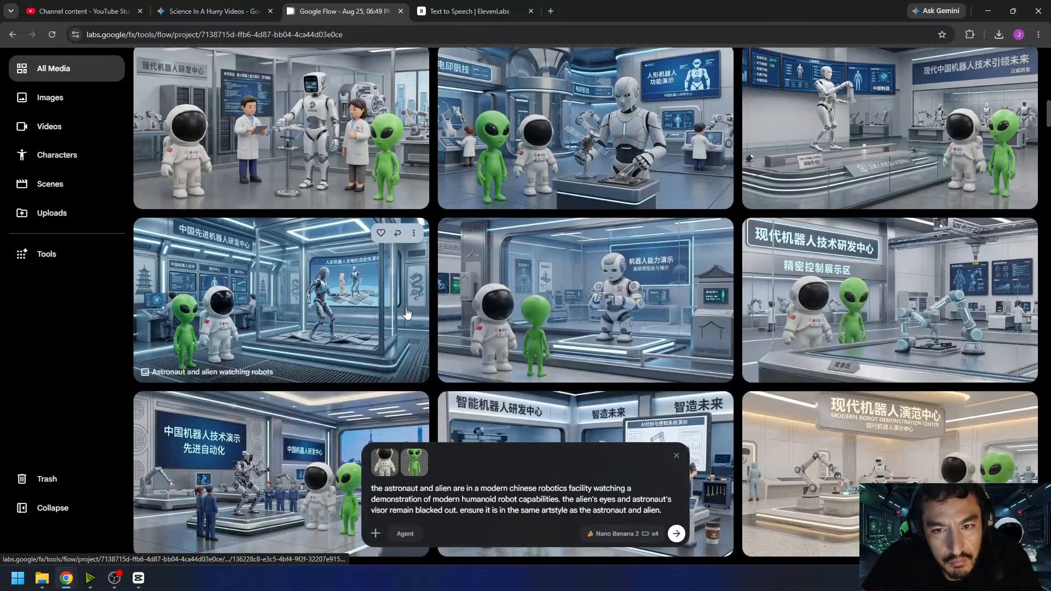
scroll(495, 304, "down", 3)
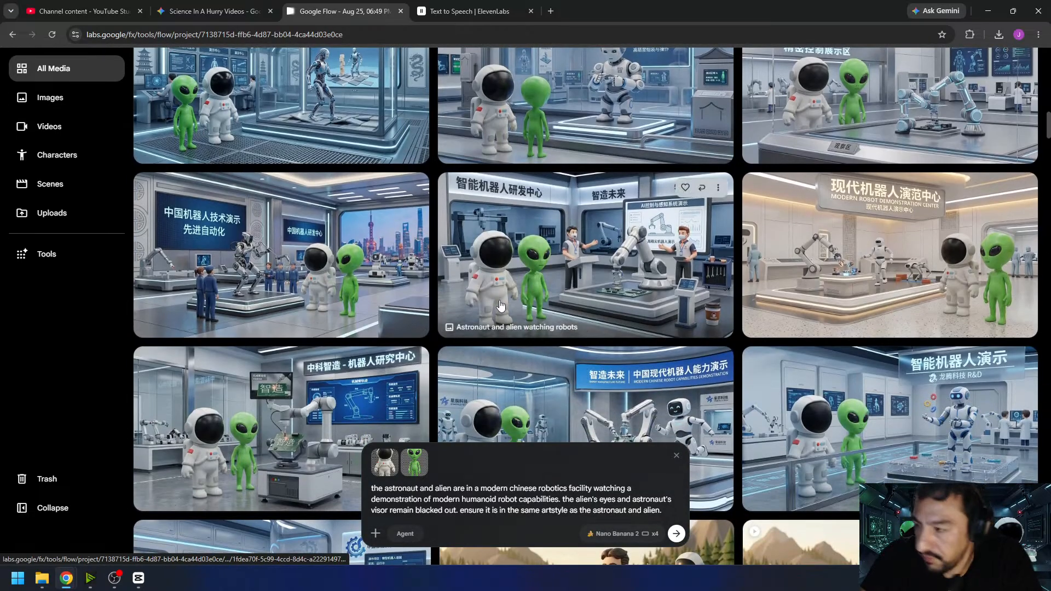
scroll(500, 305, "up", 5)
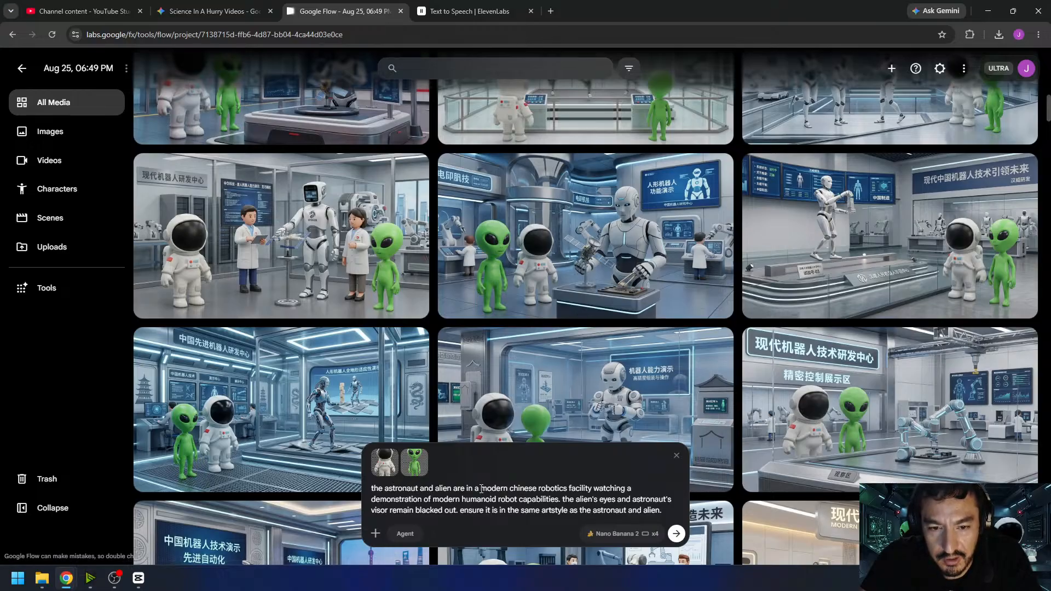
- Rewrite the prompt's opening so the astronaut and alien are "at a running track watching chinese robots"
left_click(505, 488)
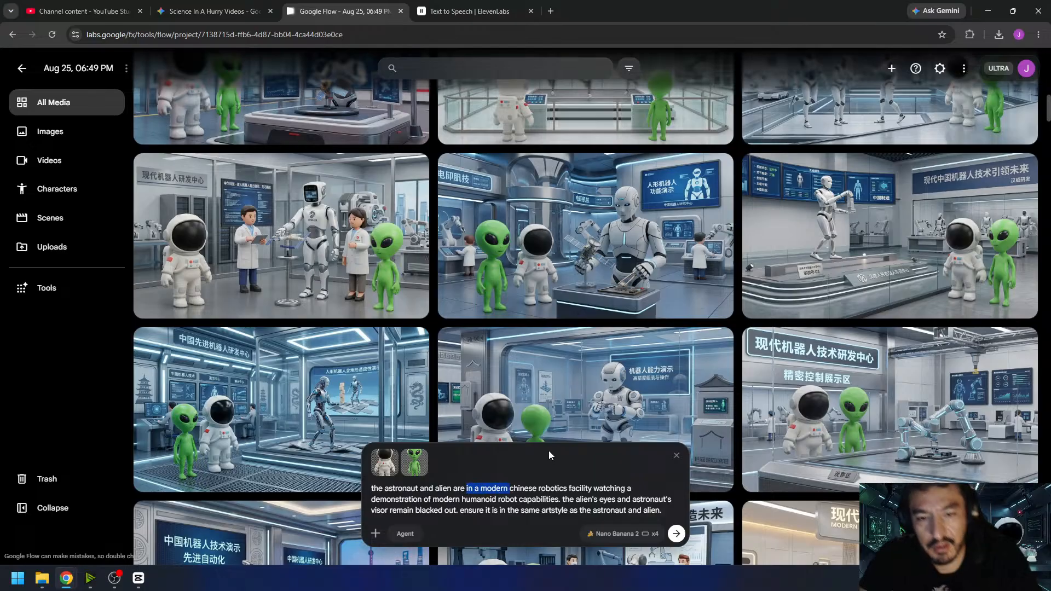
type("at ")
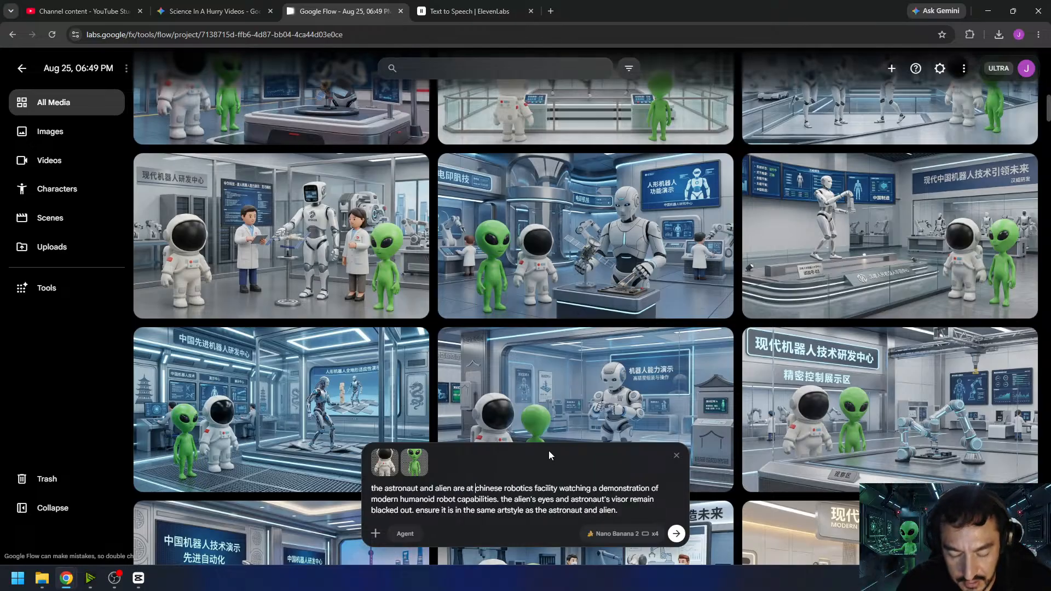
type("a running tr")
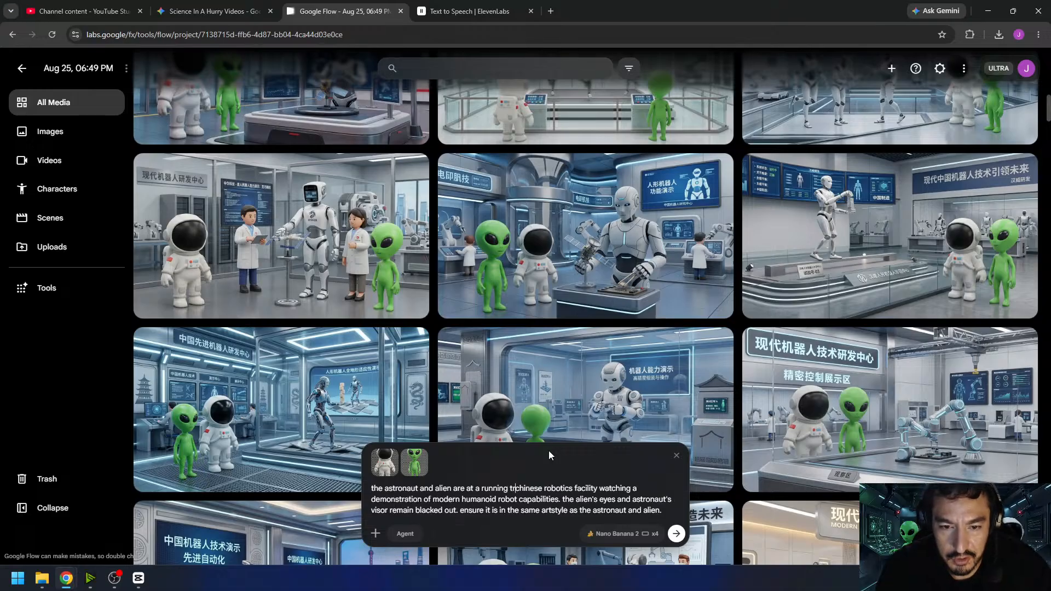
type("ack watchi")
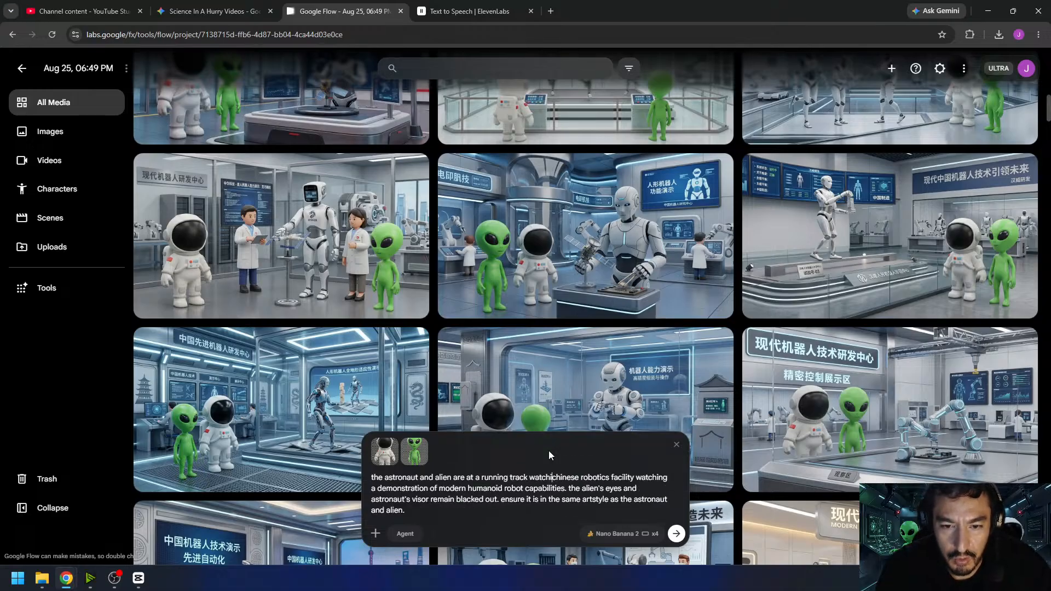
type("ng chine")
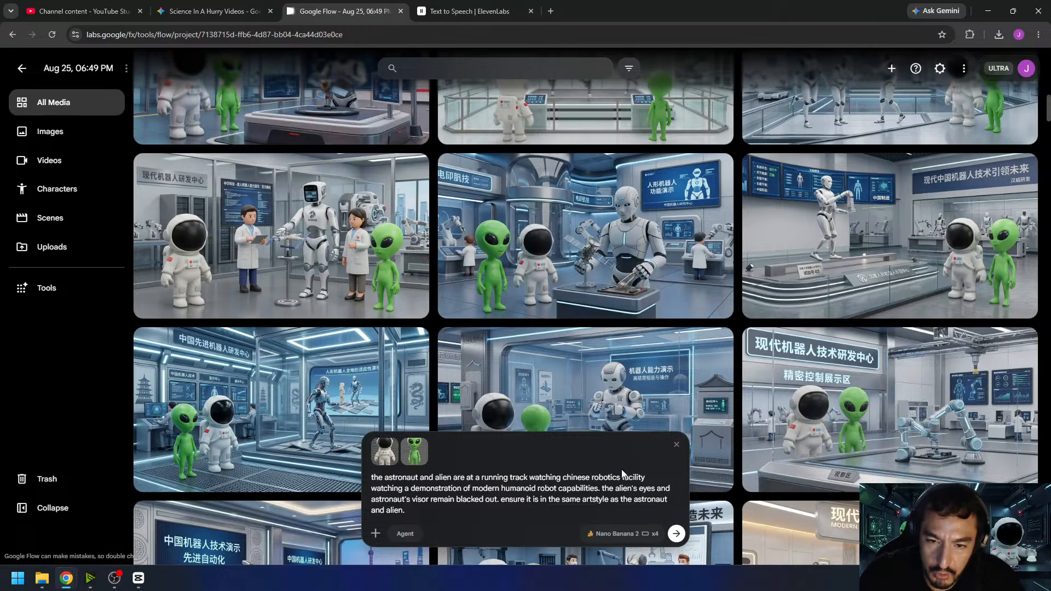
type("s")
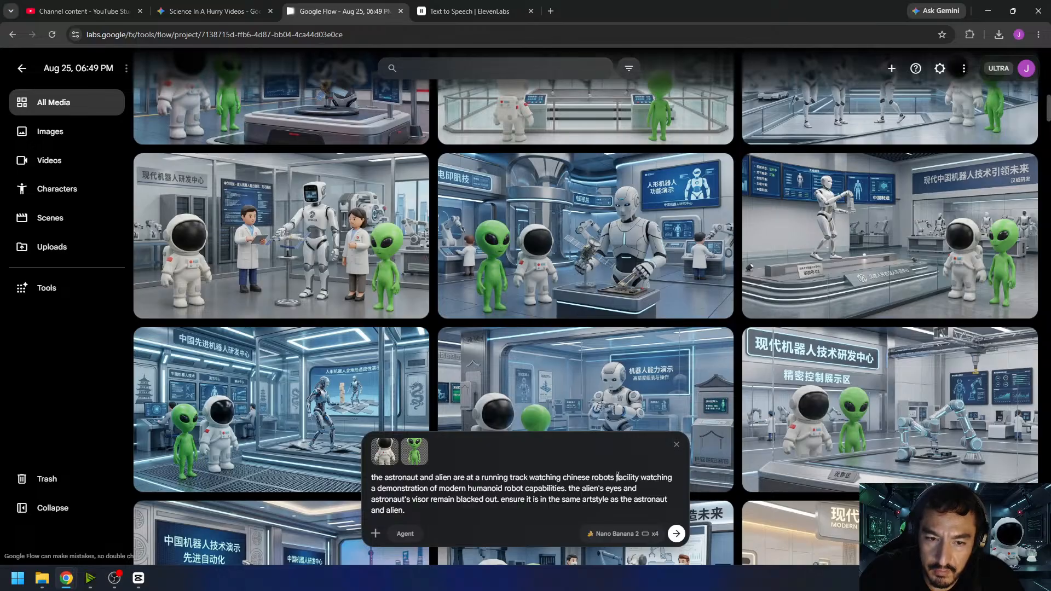
- Replace the facility demonstration wording with "spring across the track" and generate the running track images
left_click_drag(616, 477, 604, 491)
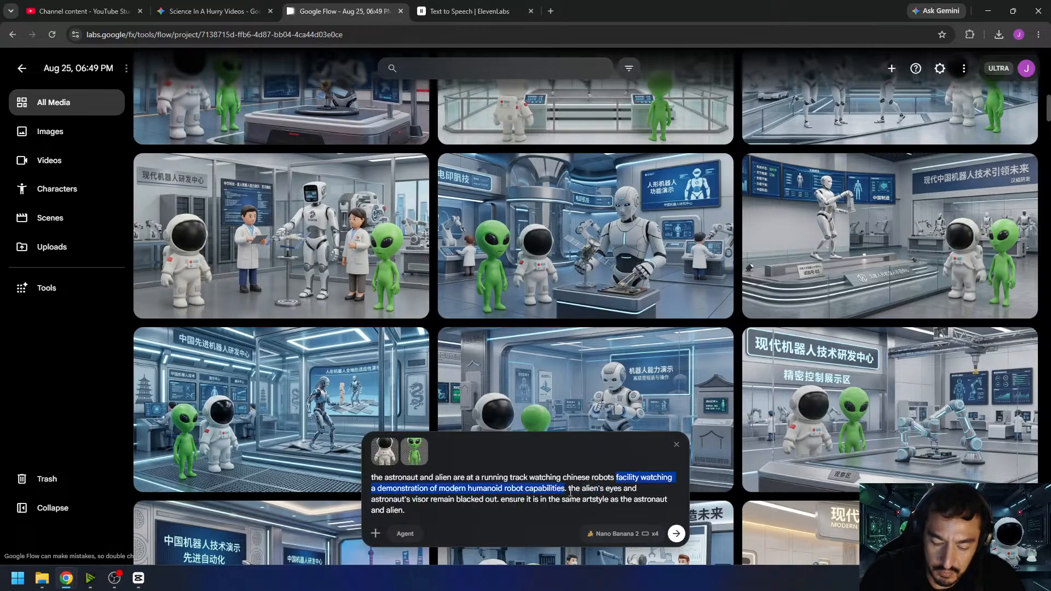
type("spring acros")
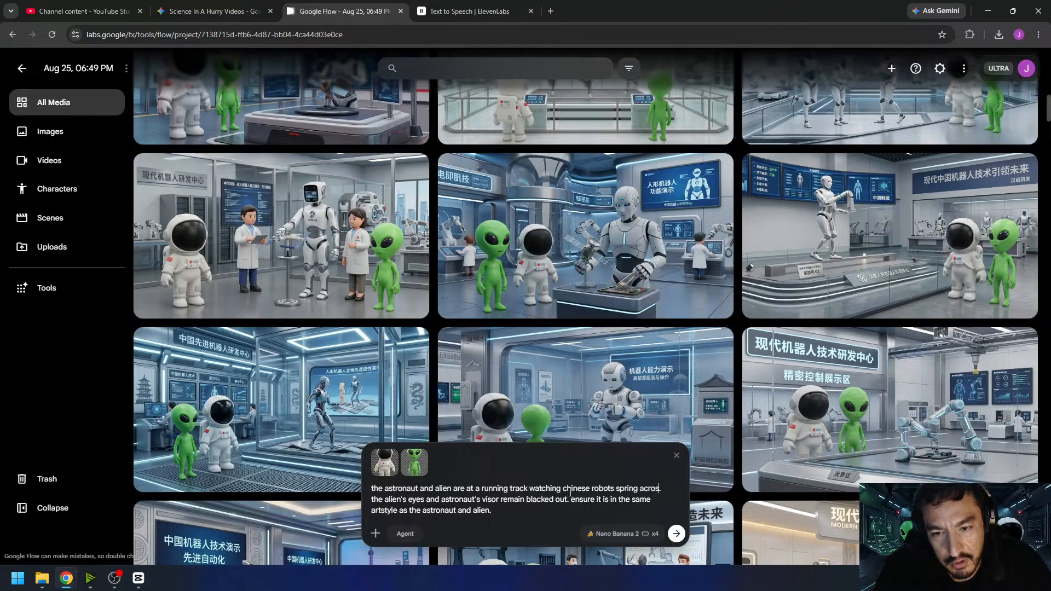
type("s the track.")
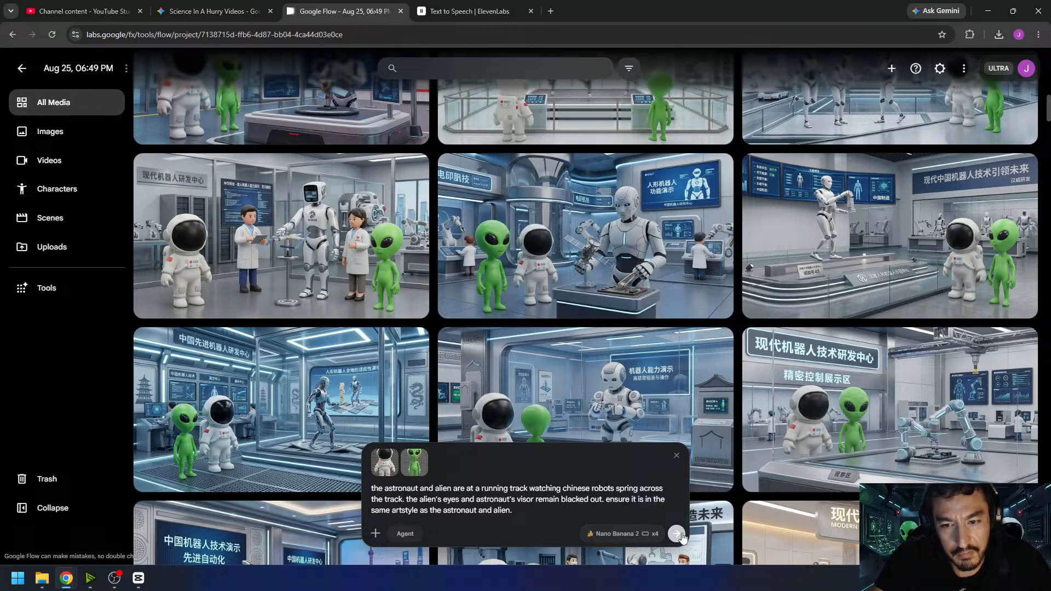
left_click(677, 534)
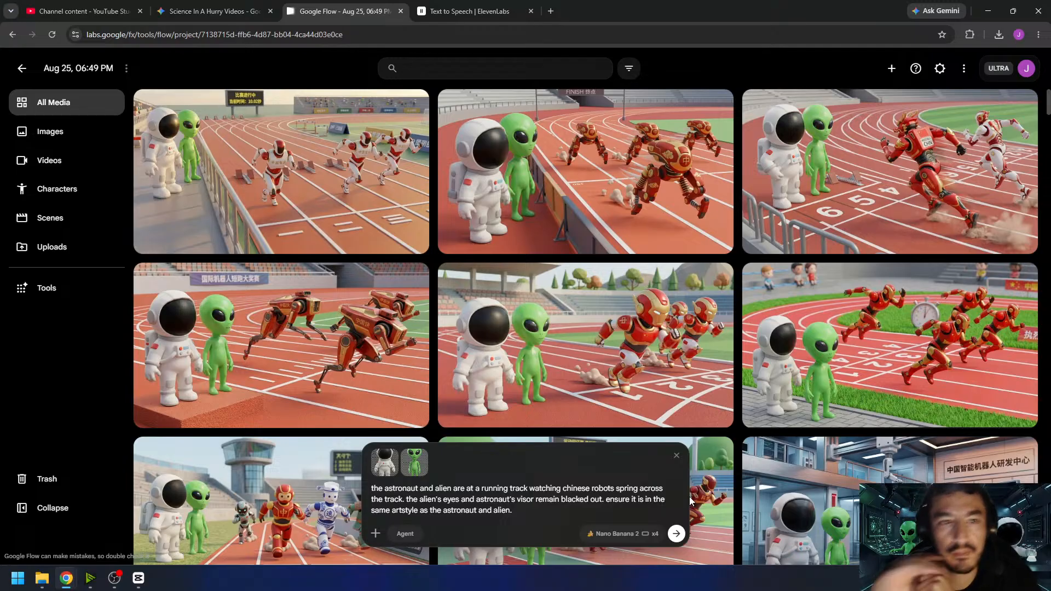
- Examine the running track images, enlarging the stopwatch, dust-trail sprinters, headless-robot and white-and-red robot versions
scroll(435, 396, "down", 3)
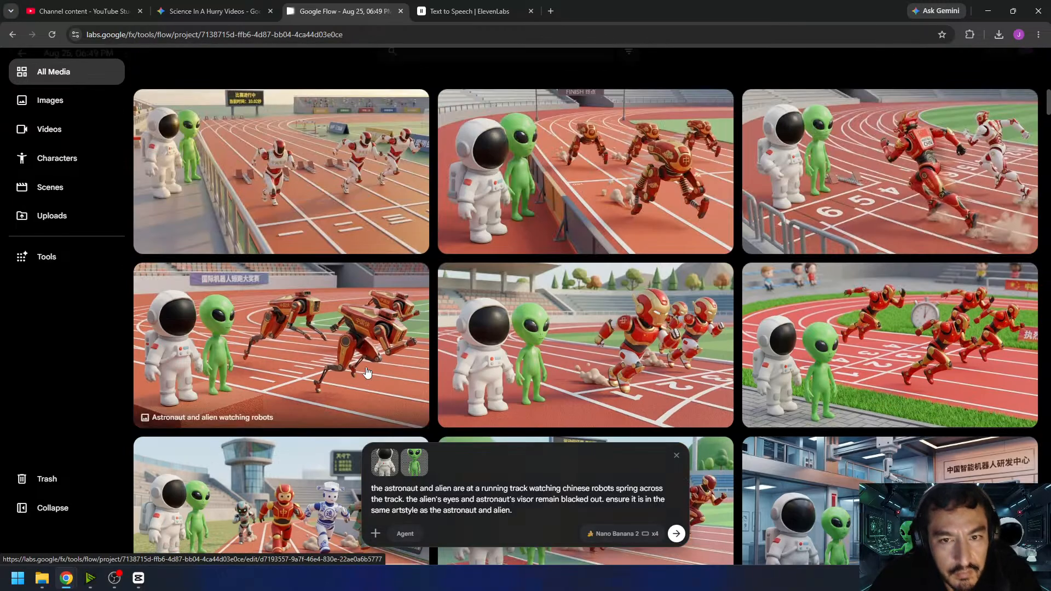
left_click(842, 346)
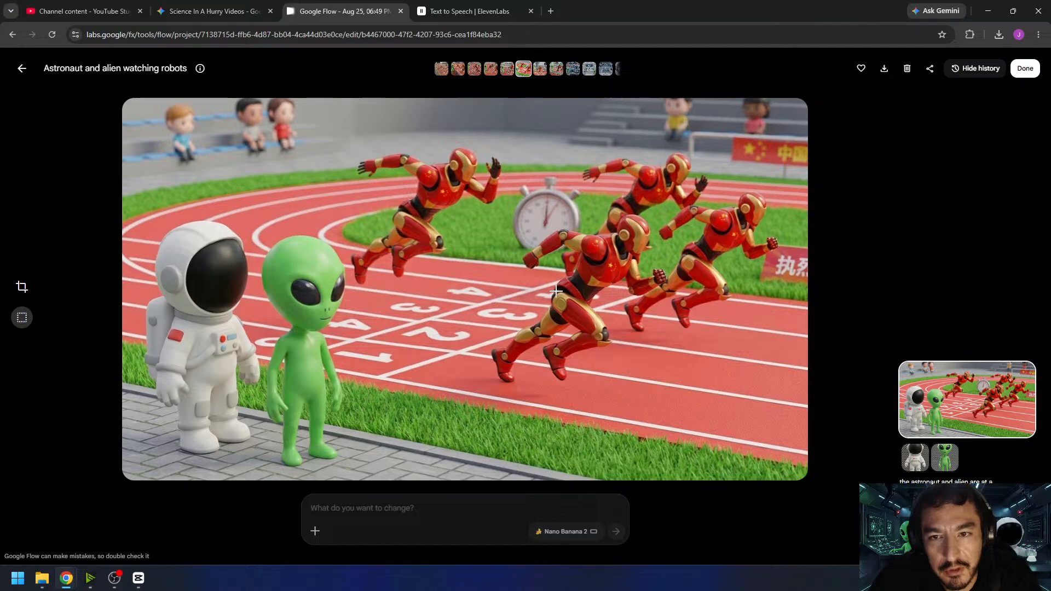
left_click(20, 68)
left_click(789, 249)
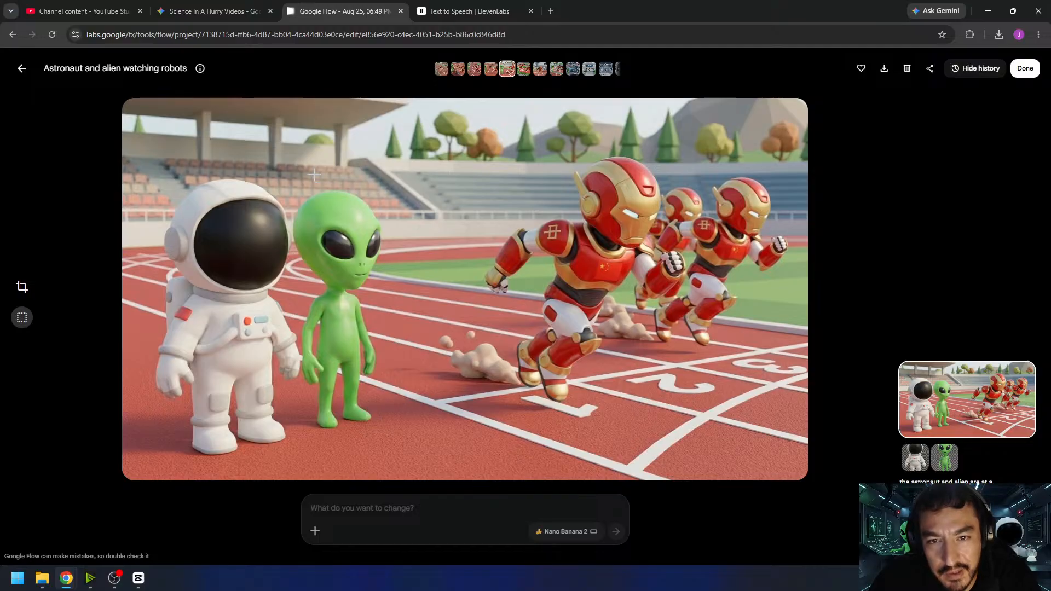
left_click(22, 69)
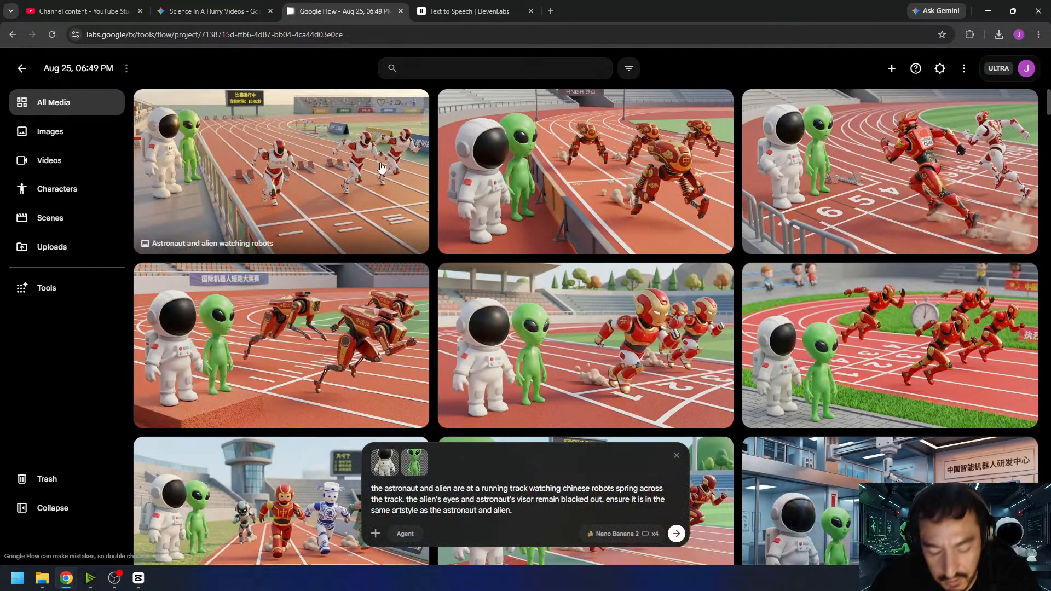
left_click(345, 327)
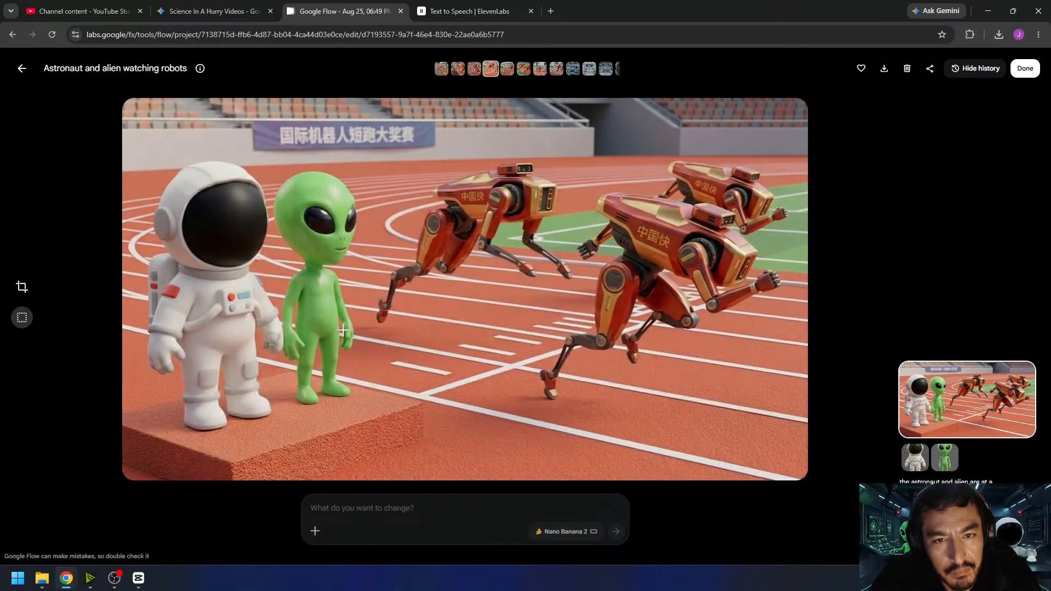
left_click(23, 70)
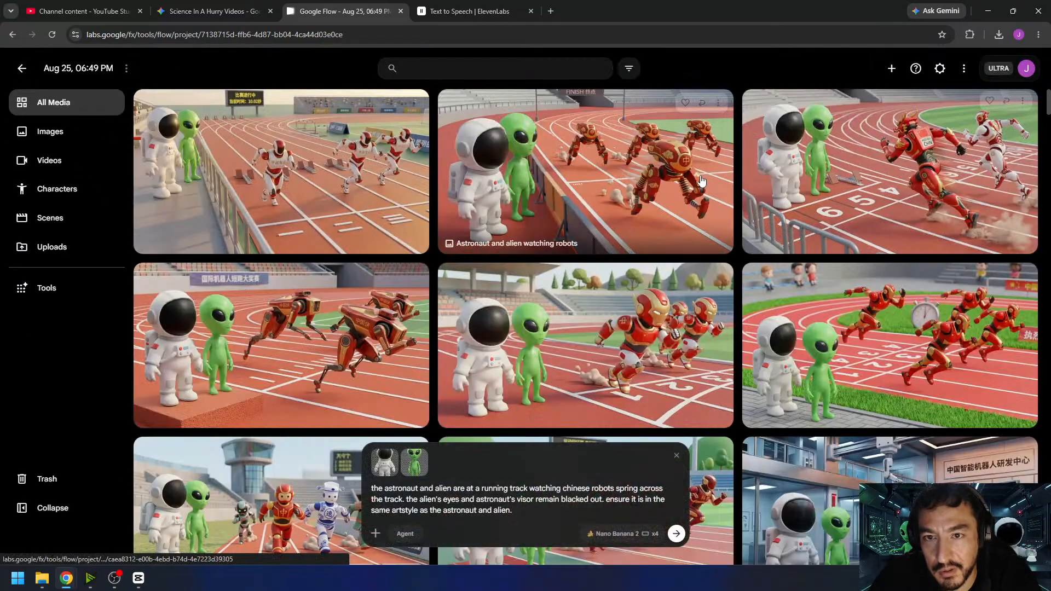
left_click(403, 158)
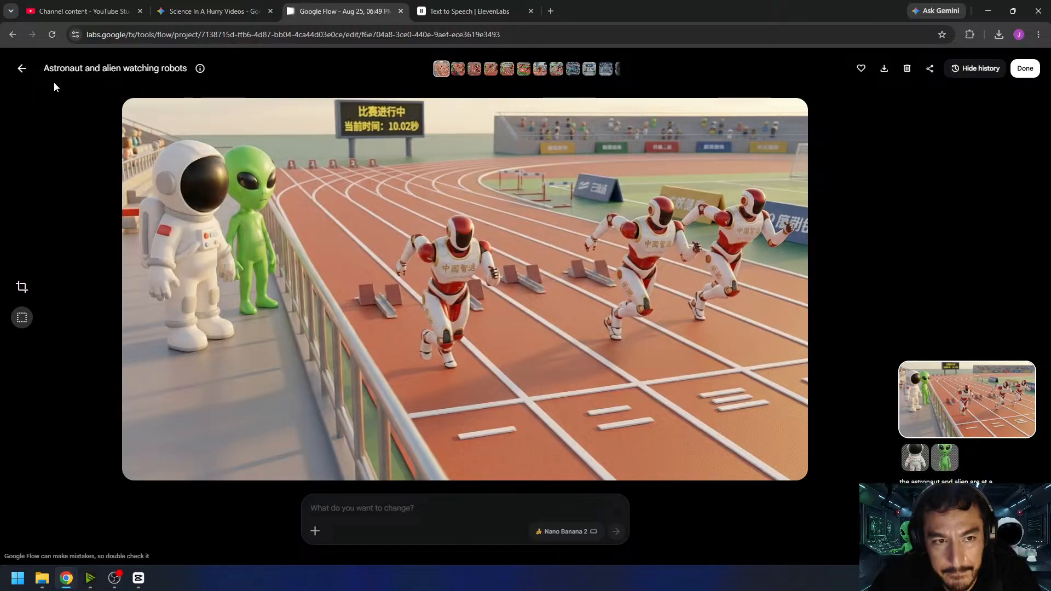
left_click(20, 72)
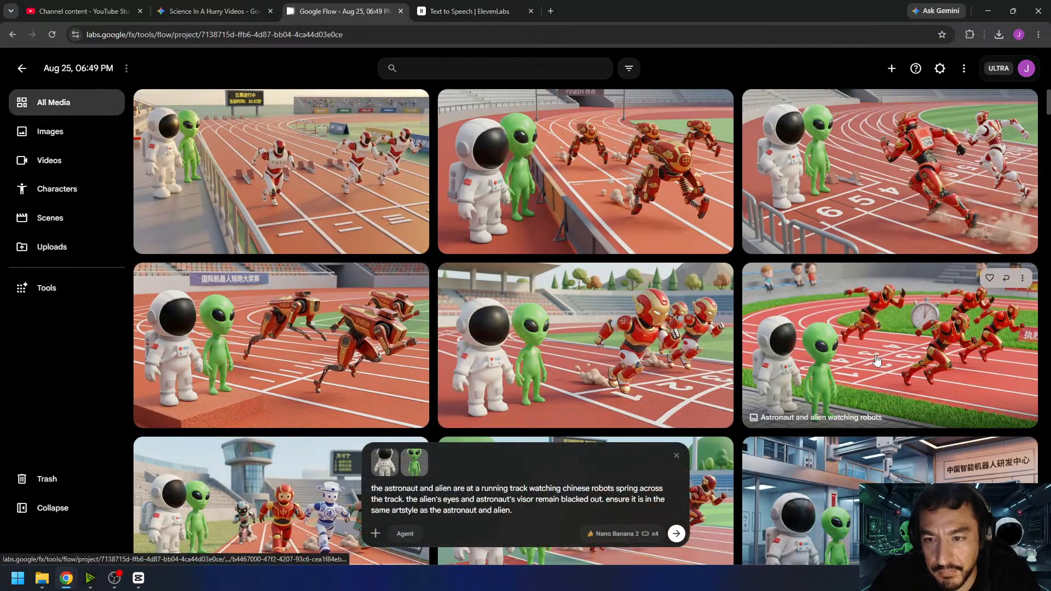
- Generate two more x4 batches of running track images from the same prompt
scroll(547, 334, "down", 4)
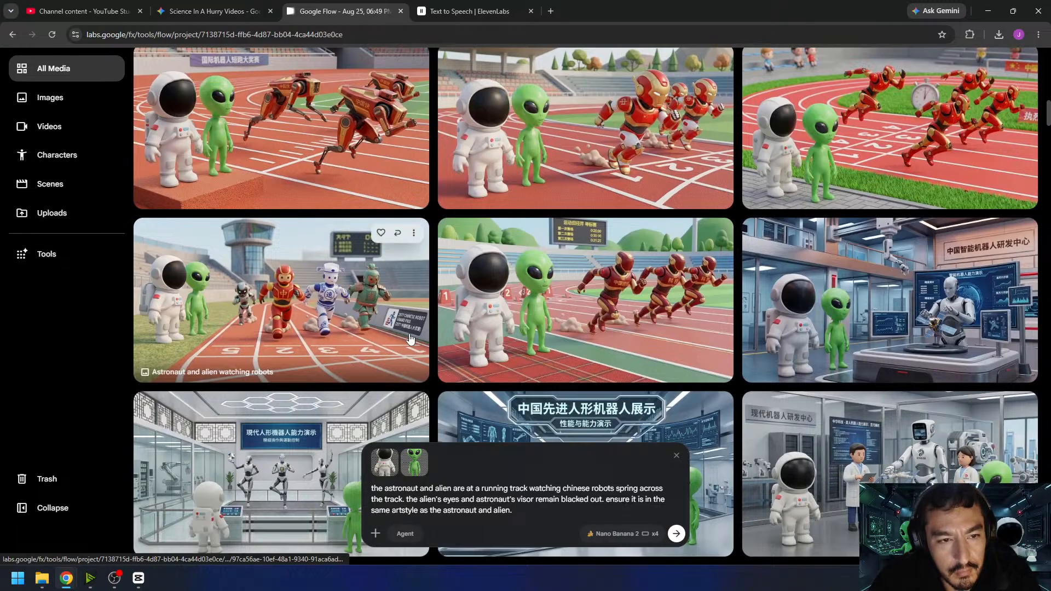
left_click(677, 534)
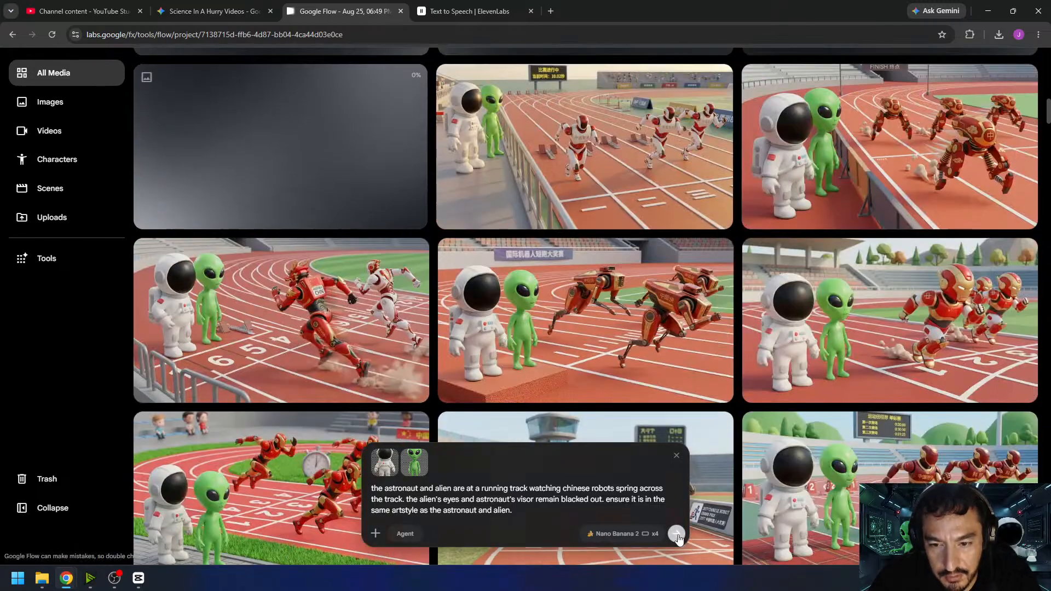
left_click(676, 535)
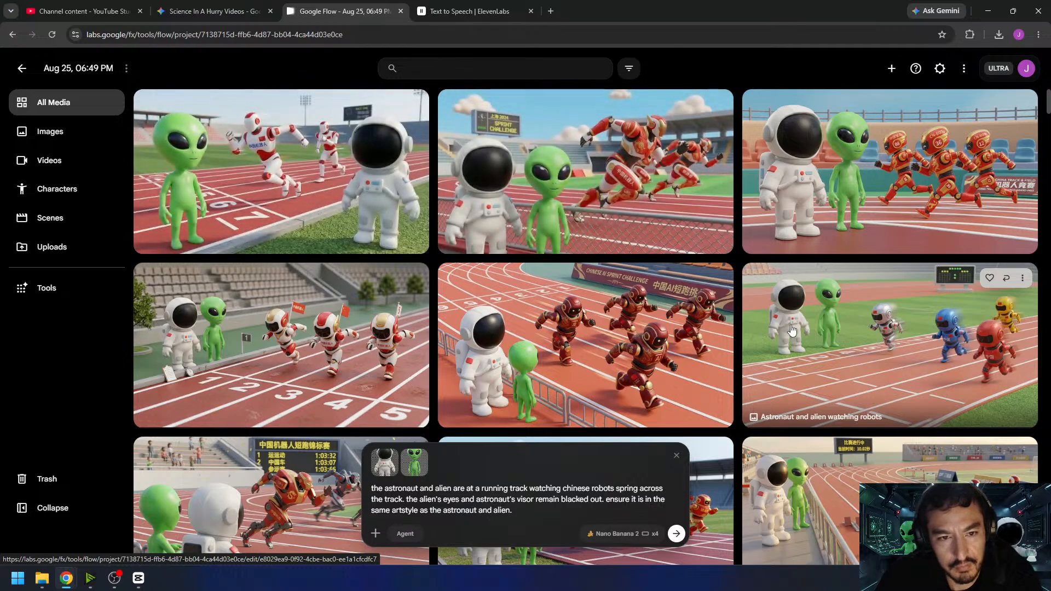
- Examine the new track images, enlarging the four multicoloured robots and the Chinese AI Sprint Challenge version
left_click(914, 361)
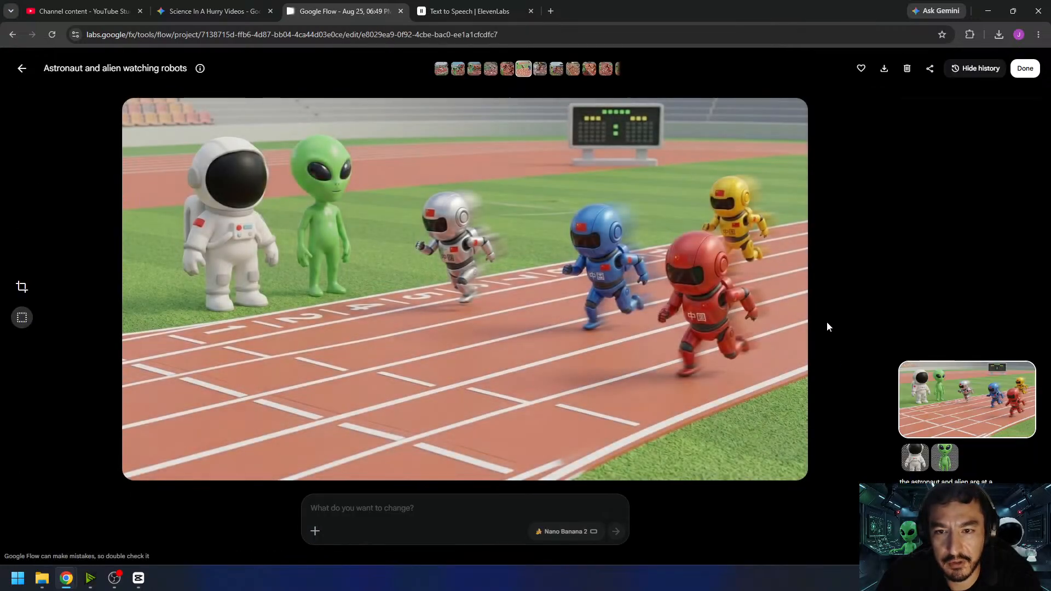
left_click(18, 70)
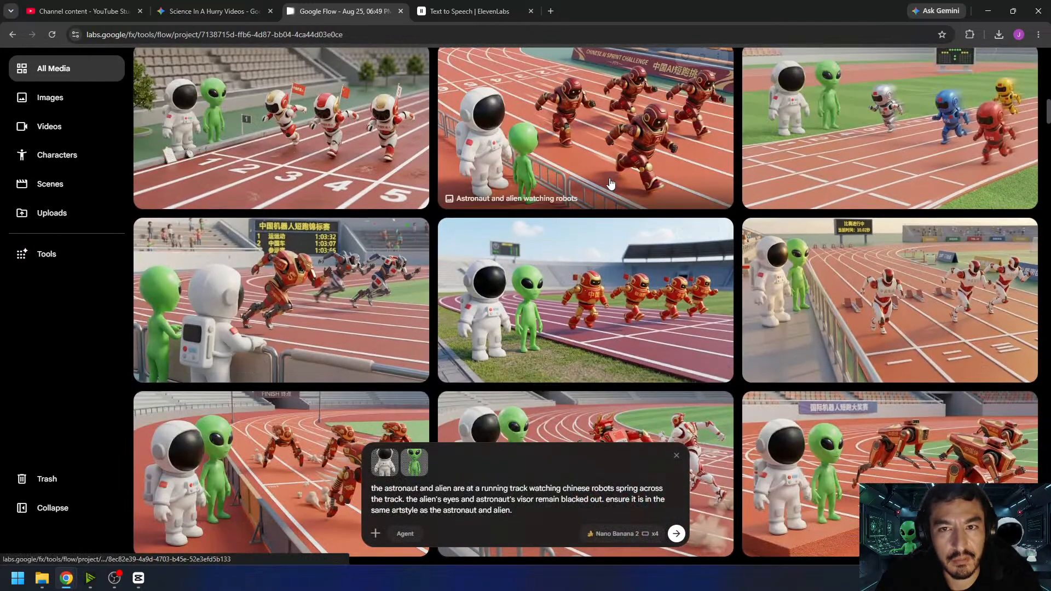
left_click(482, 299)
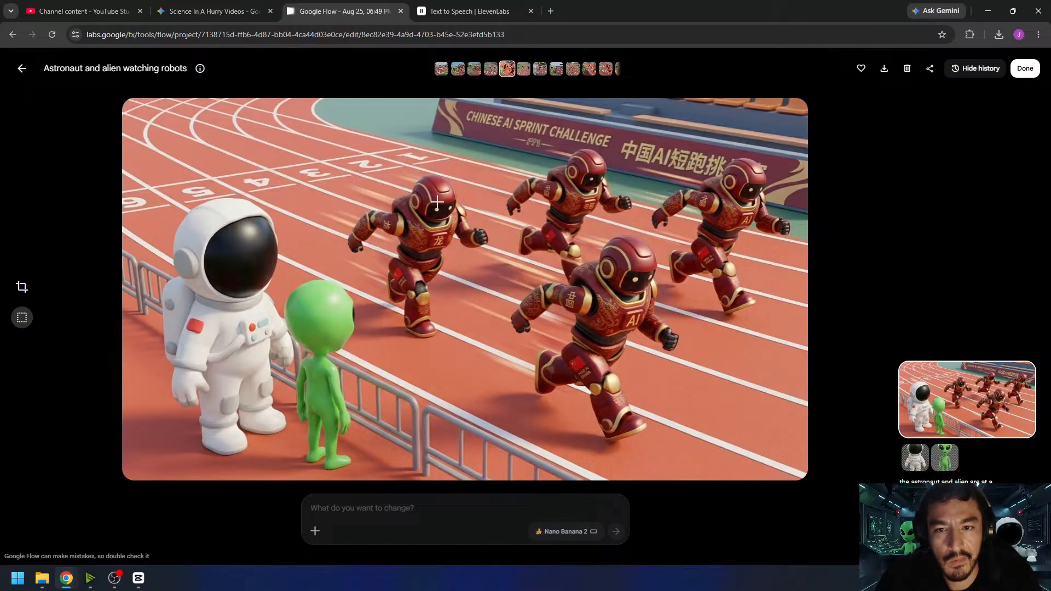
left_click(20, 68)
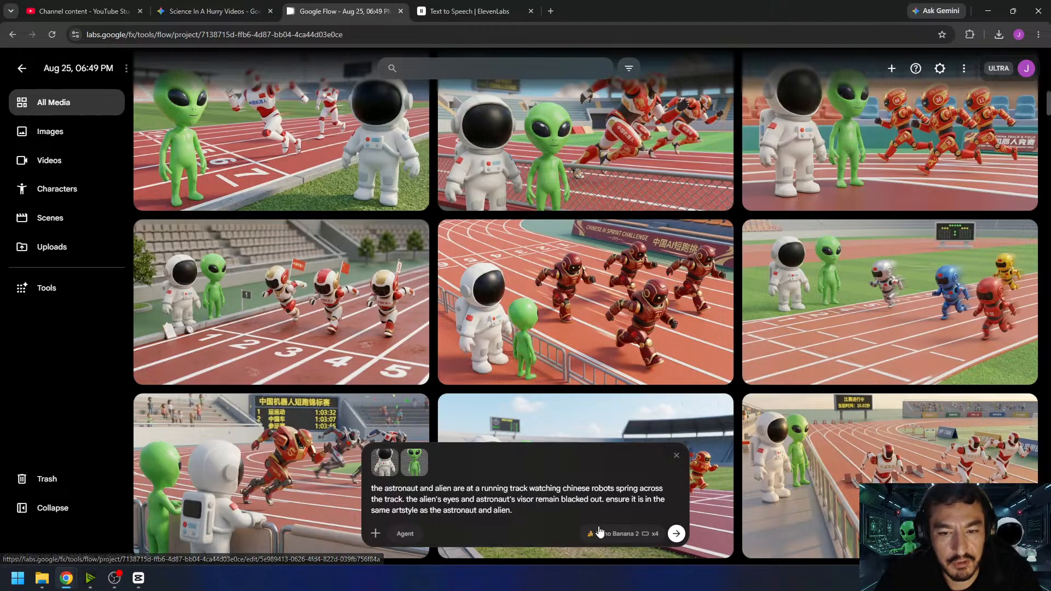
- Switch the generation type to Video and check the narration after the last clip on the CapCut timeline
left_click(623, 533)
left_click(608, 393)
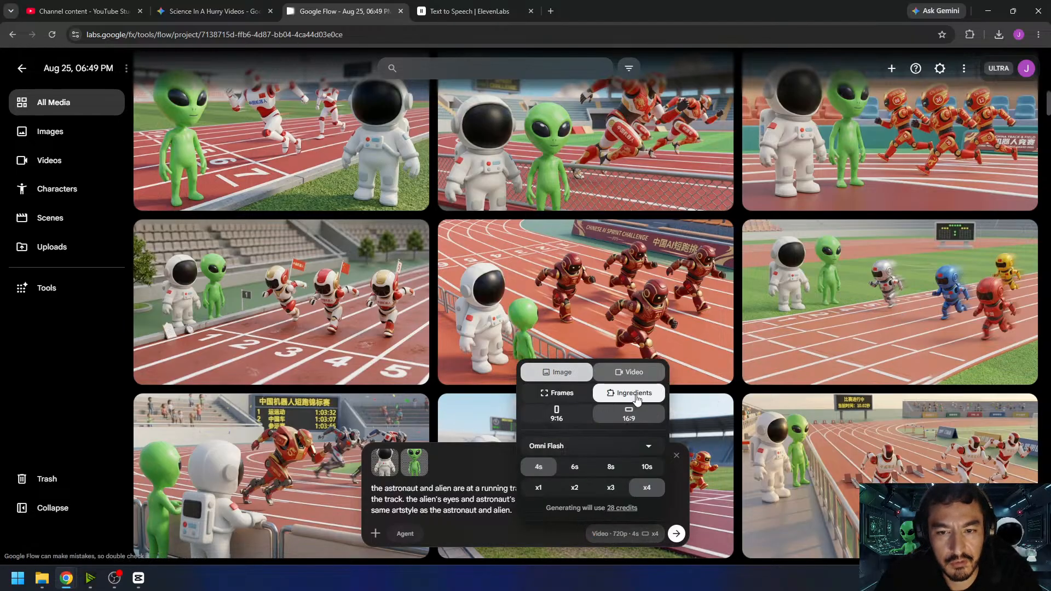
left_click(138, 578)
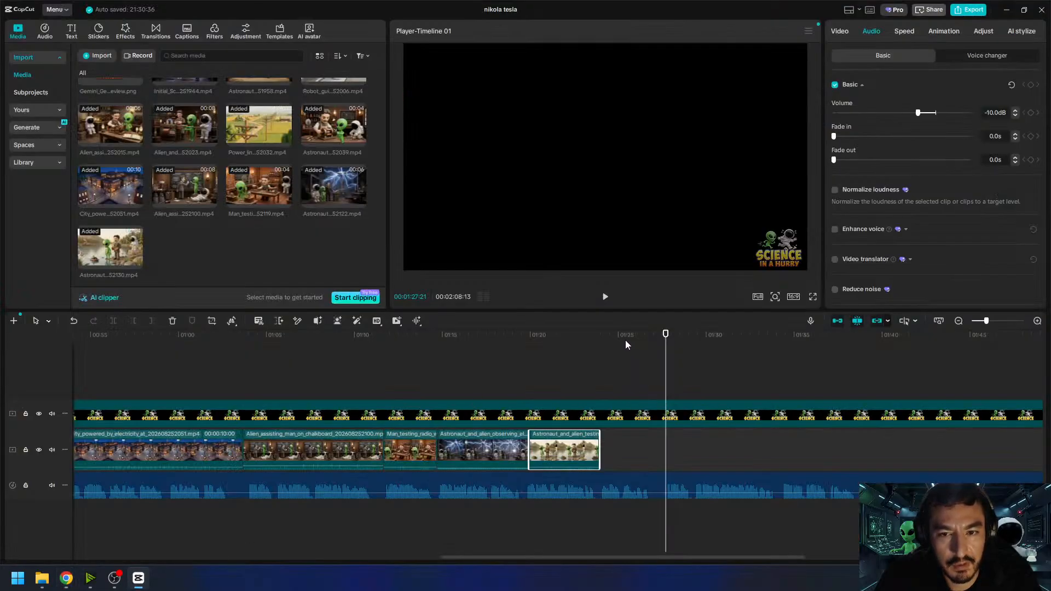
left_click_drag(625, 339, 657, 360)
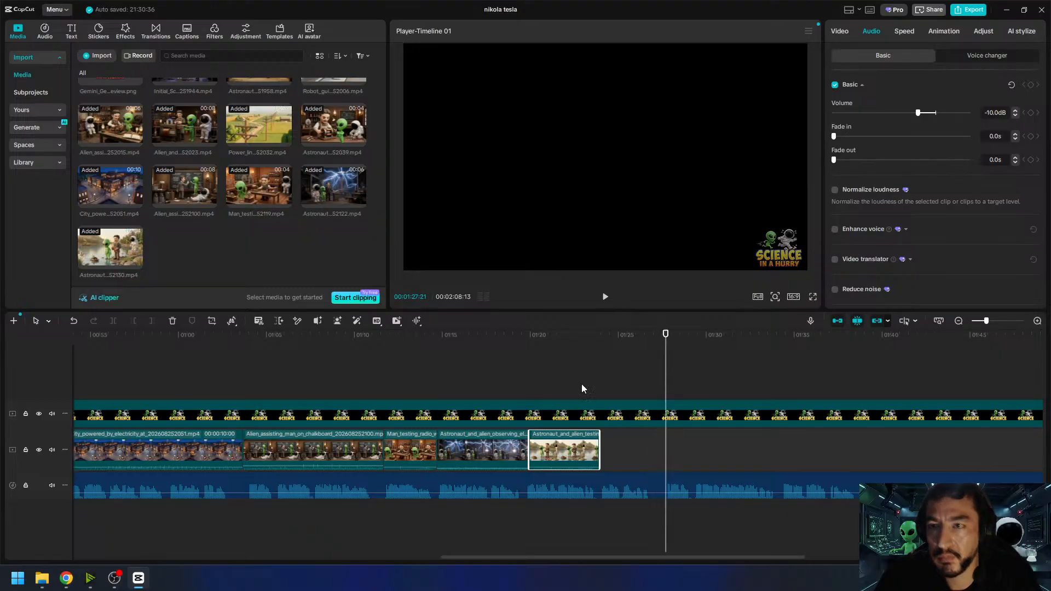
left_click(144, 581)
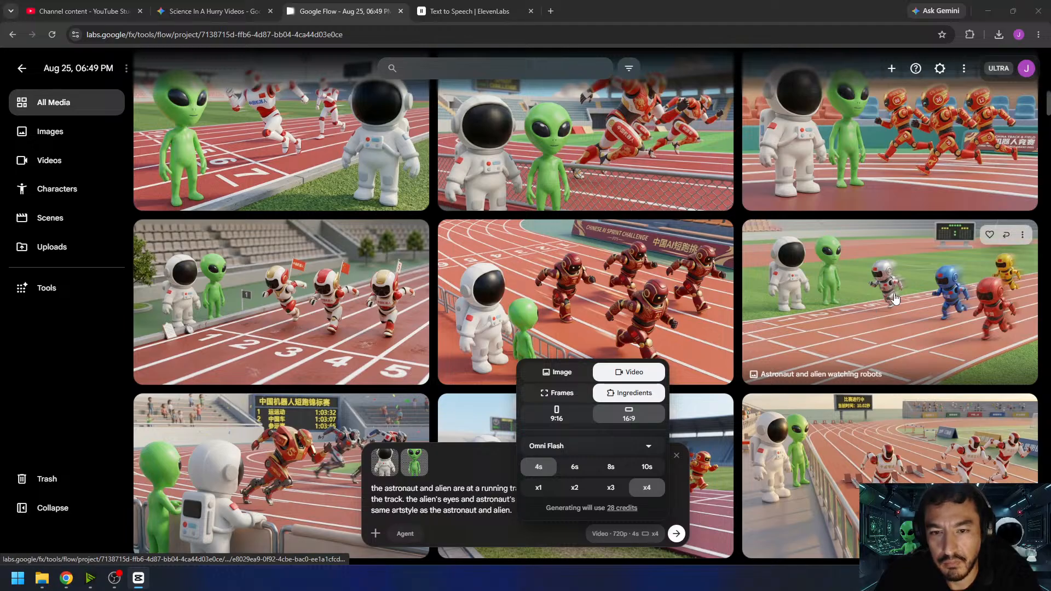
- Set the video mode to Frames with x1 output and use the multicoloured robots image as the start frame
left_click(556, 392)
left_click(536, 493)
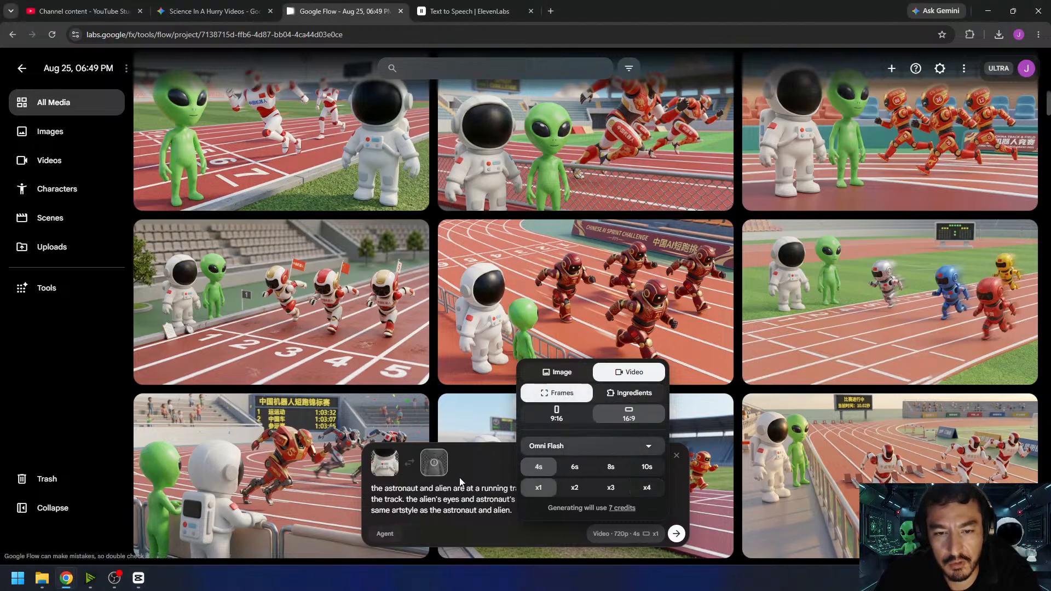
left_click(435, 464)
left_click_drag(810, 339, 460, 524)
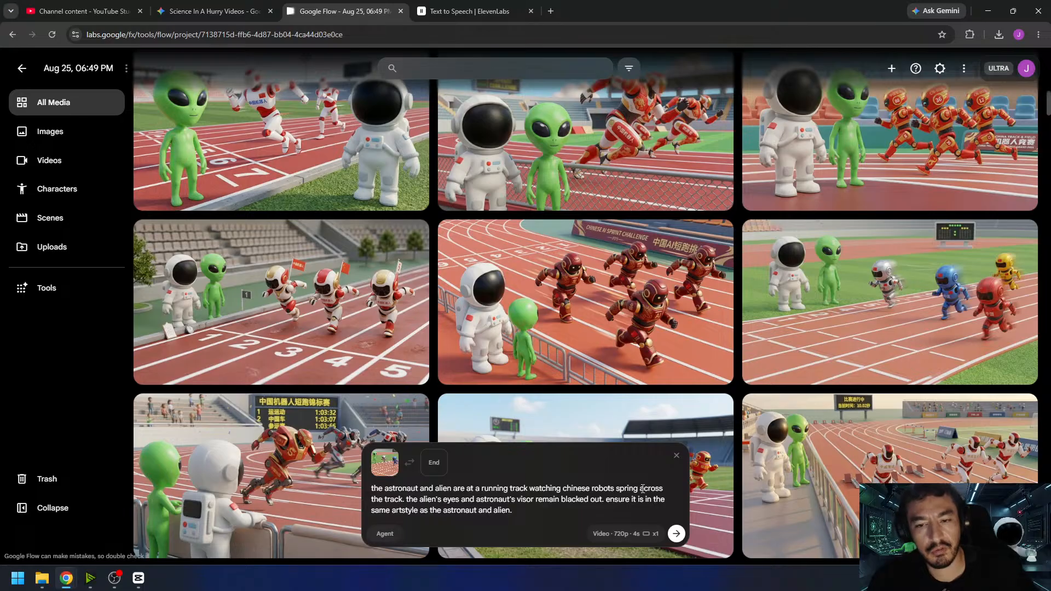
- Correct "spring" to "sprint", replace the artstyle sentence with "no music. no speech. the sound of robots running.", and generate the video
left_click(638, 489)
key("BackSpace")
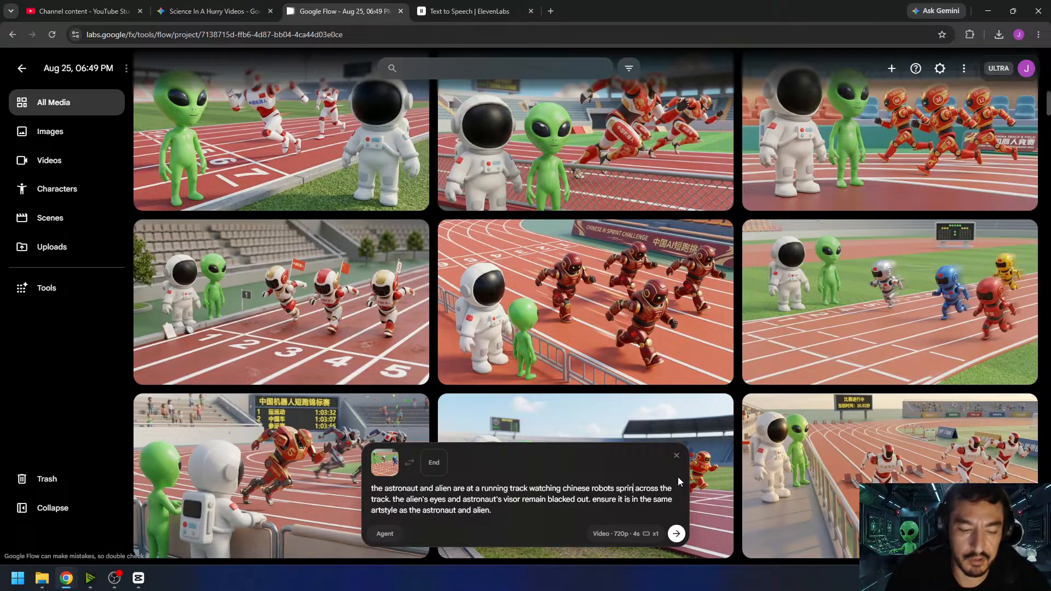
type("t")
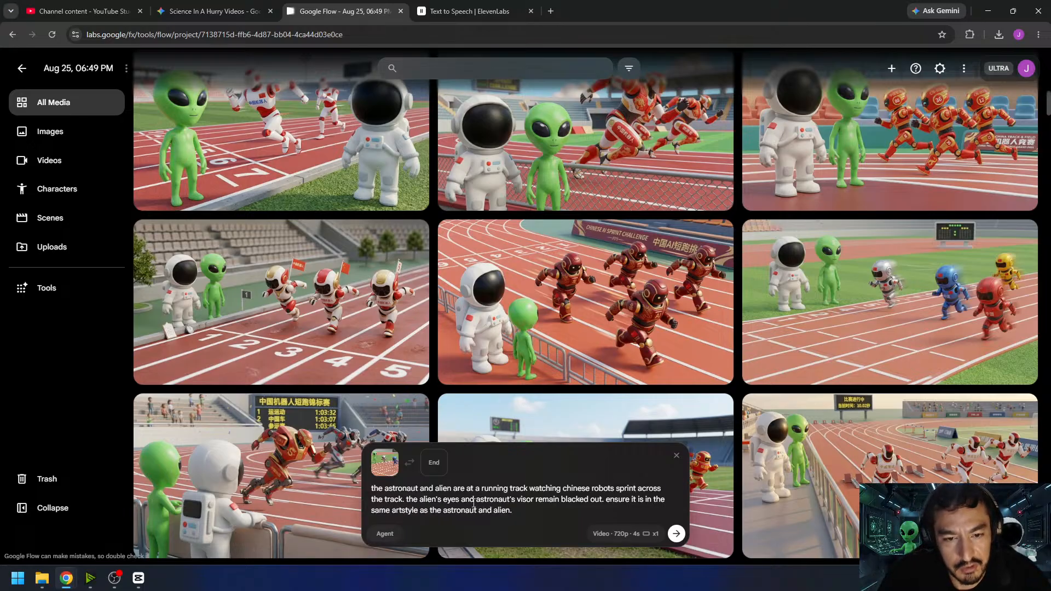
left_click_drag(599, 508, 606, 501)
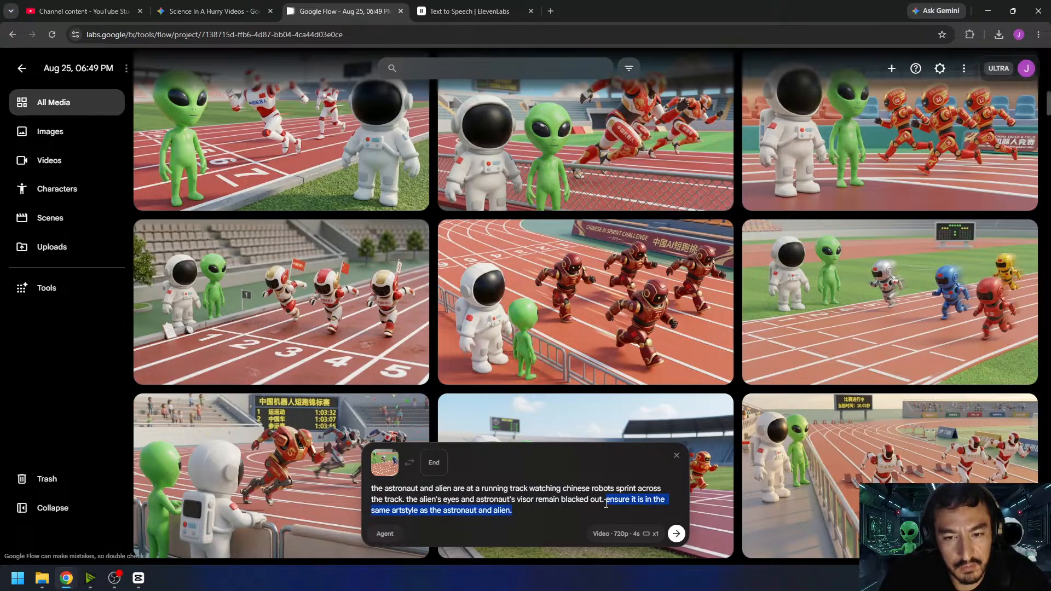
type("no m")
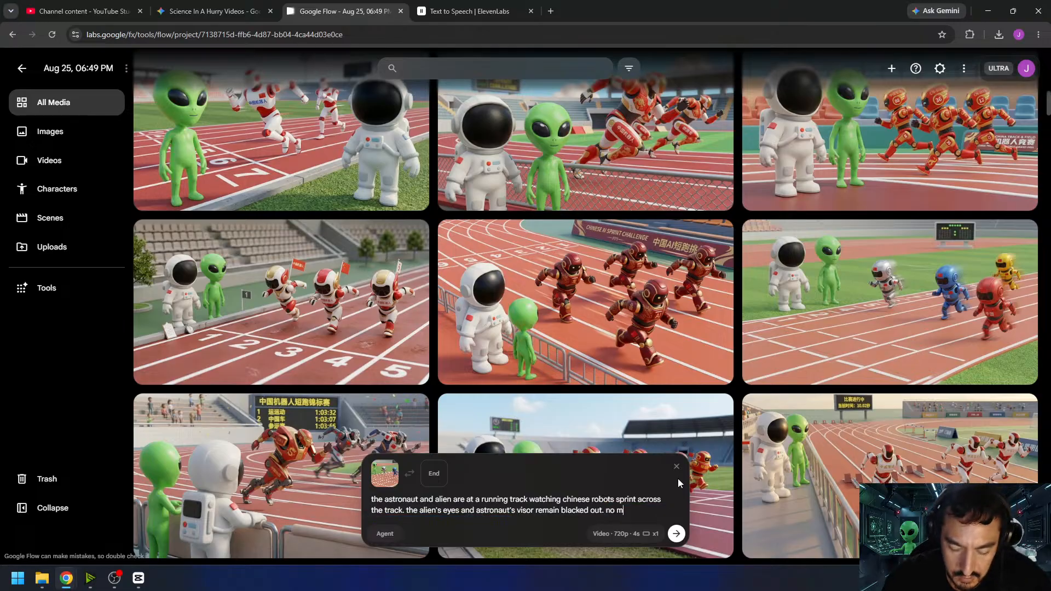
type("usic. no speech. the sound of robots running.")
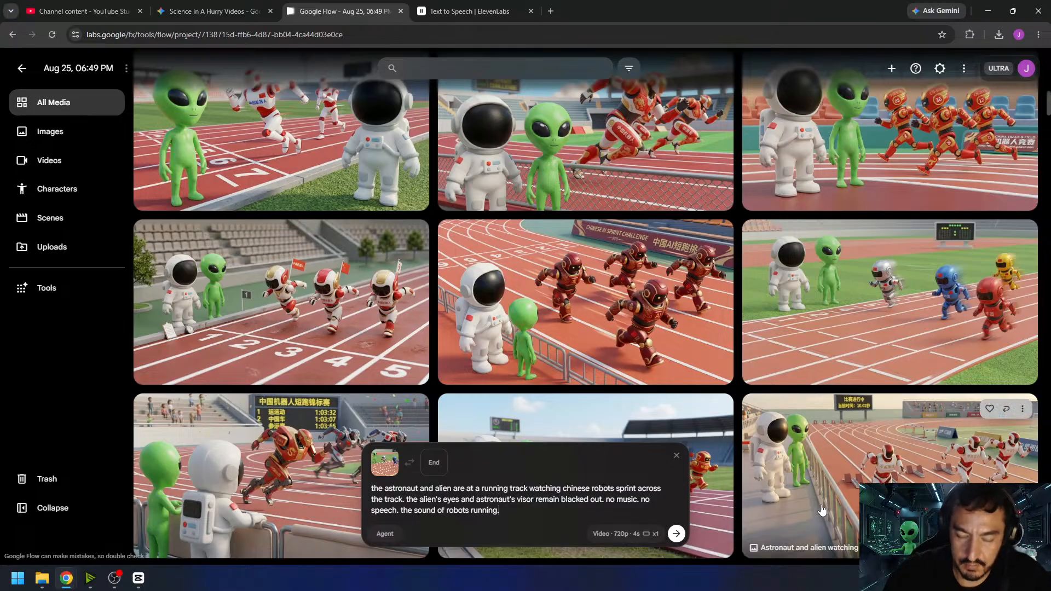
left_click(676, 535)
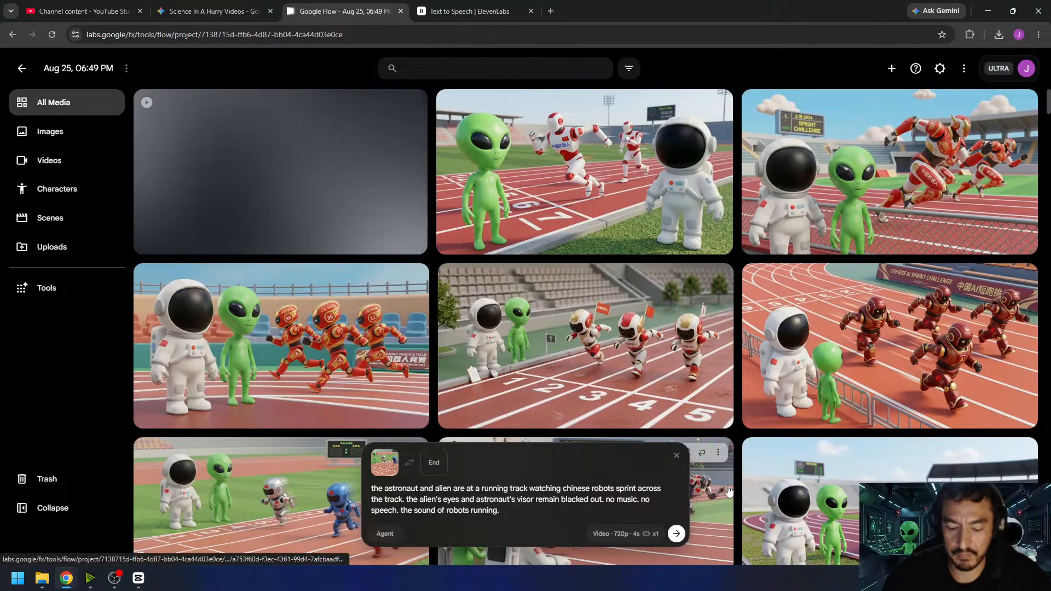
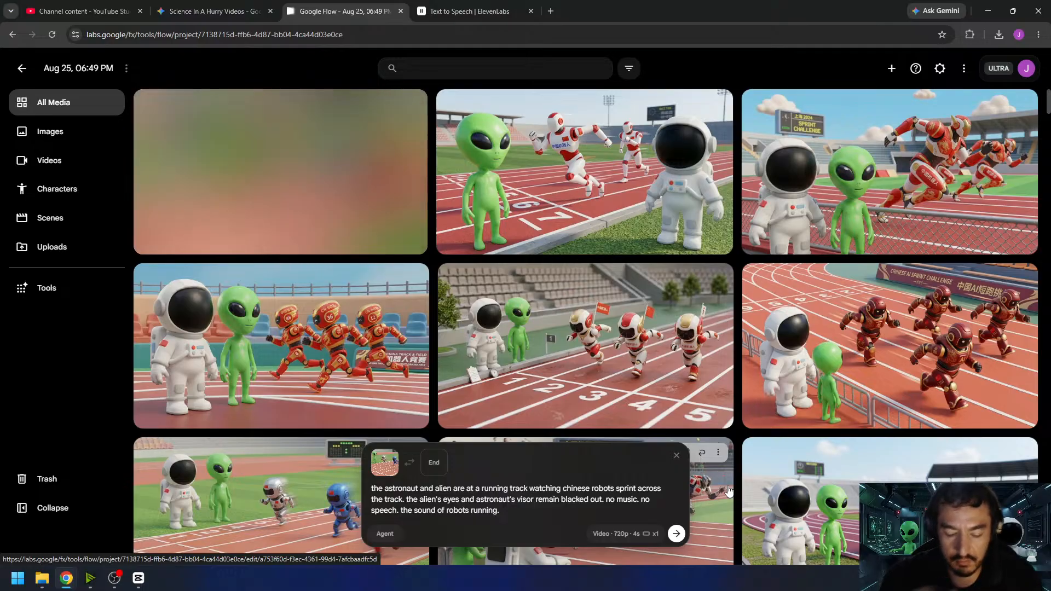
- Play the newly generated sprint clip, return to the media gallery, and generate the video again with the same prompt and start frame
left_click(279, 180)
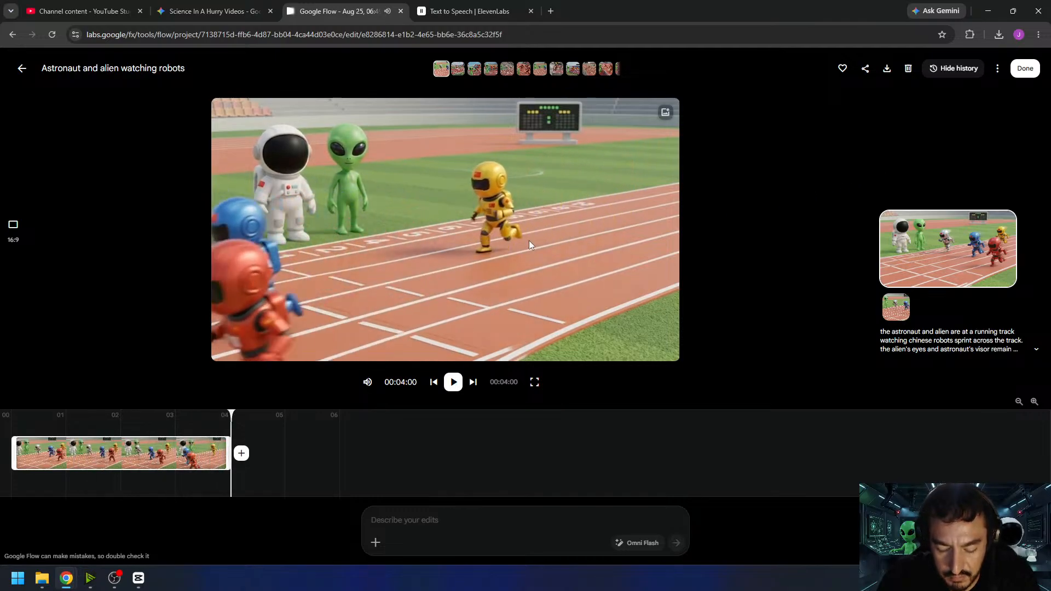
left_click(452, 382)
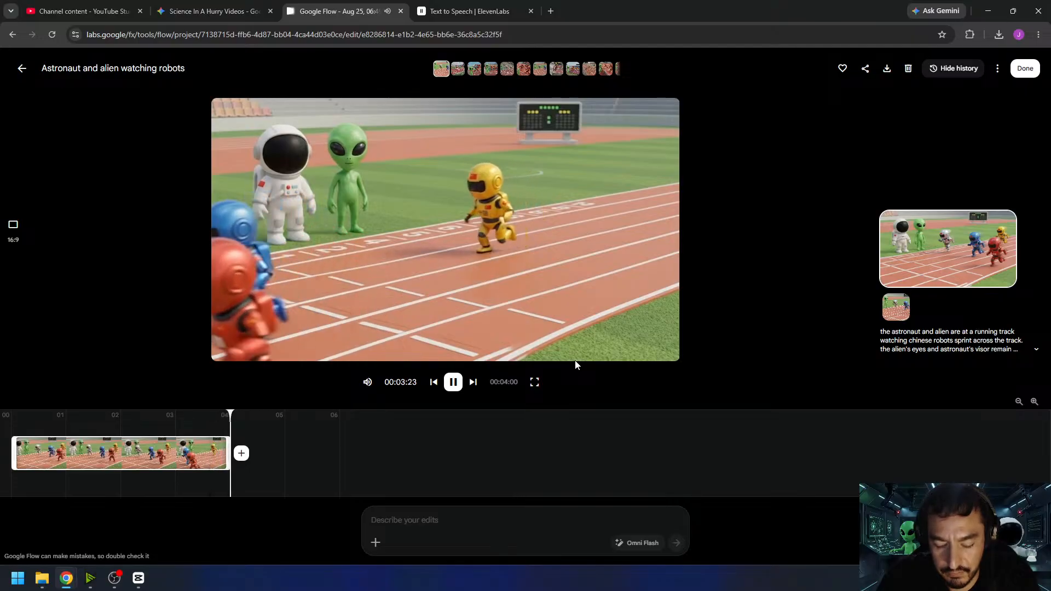
left_click(1023, 70)
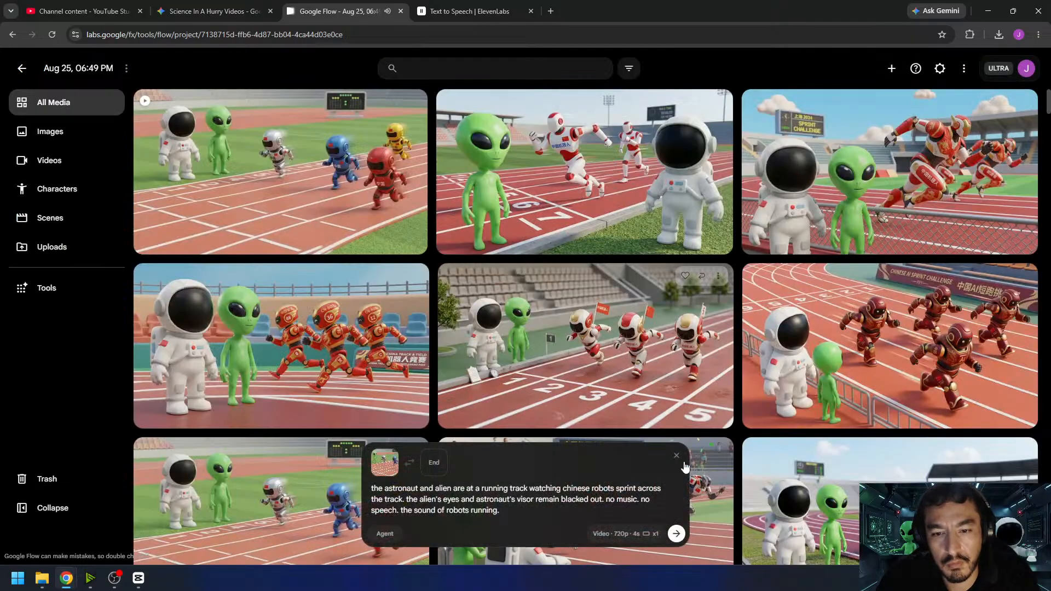
left_click(677, 534)
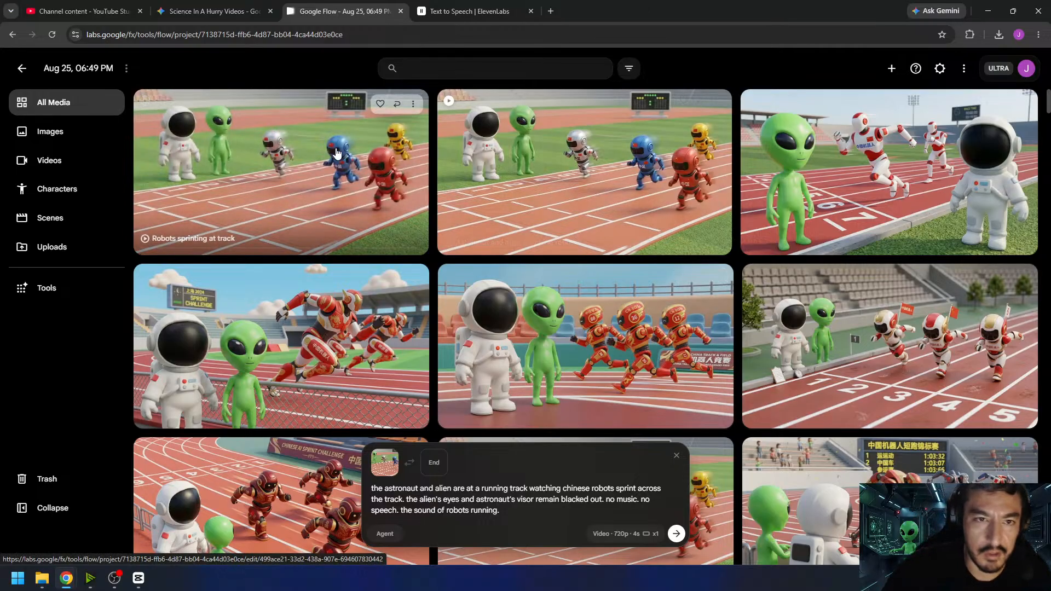
- Play back the second version, "Robots sprinting at track", and download it
left_click(350, 177)
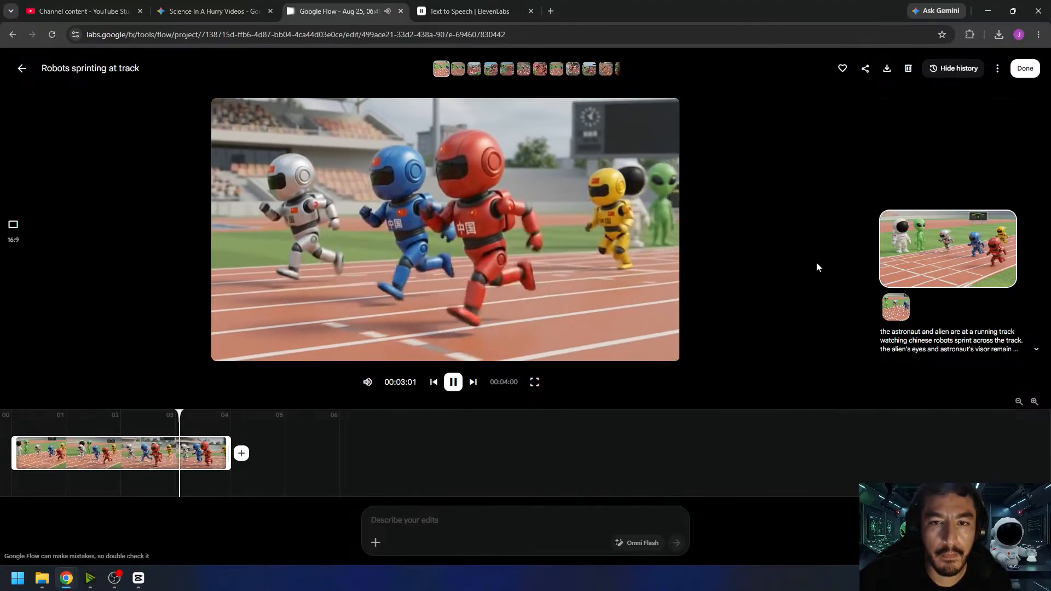
left_click(458, 384)
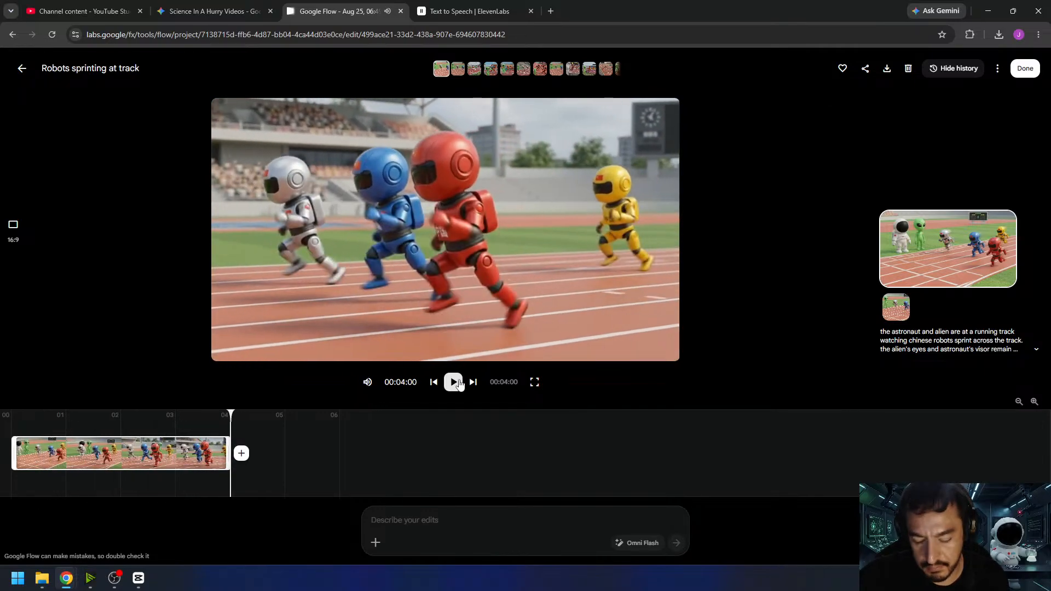
left_click(458, 384)
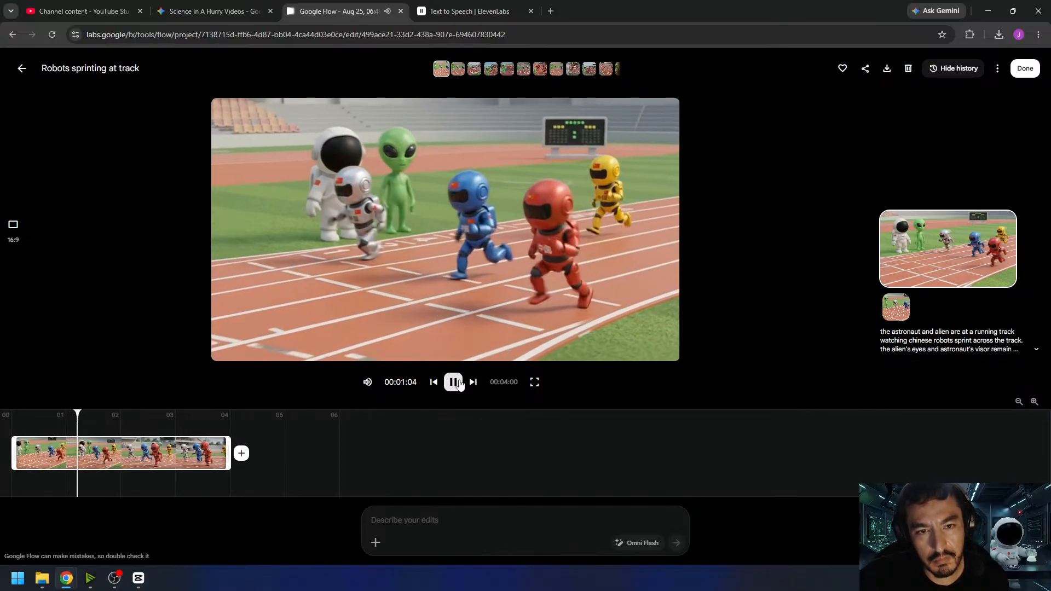
left_click(882, 72)
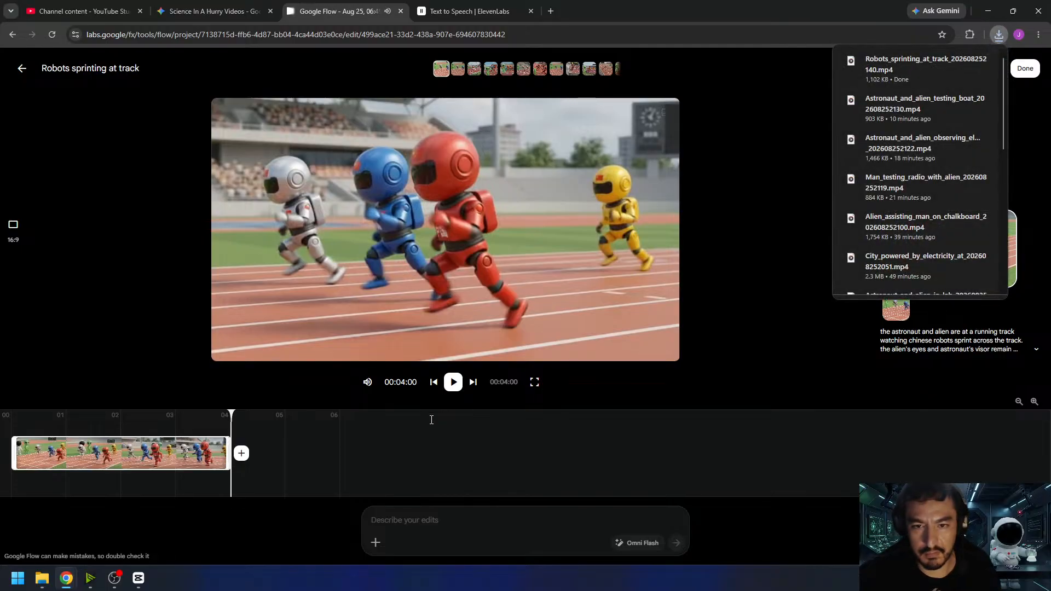
- In CapCut, import the downloaded robot sprint clip, place it after the boat-testing clip, and trim its end to the playhead at 00:01:27:21
left_click(138, 577)
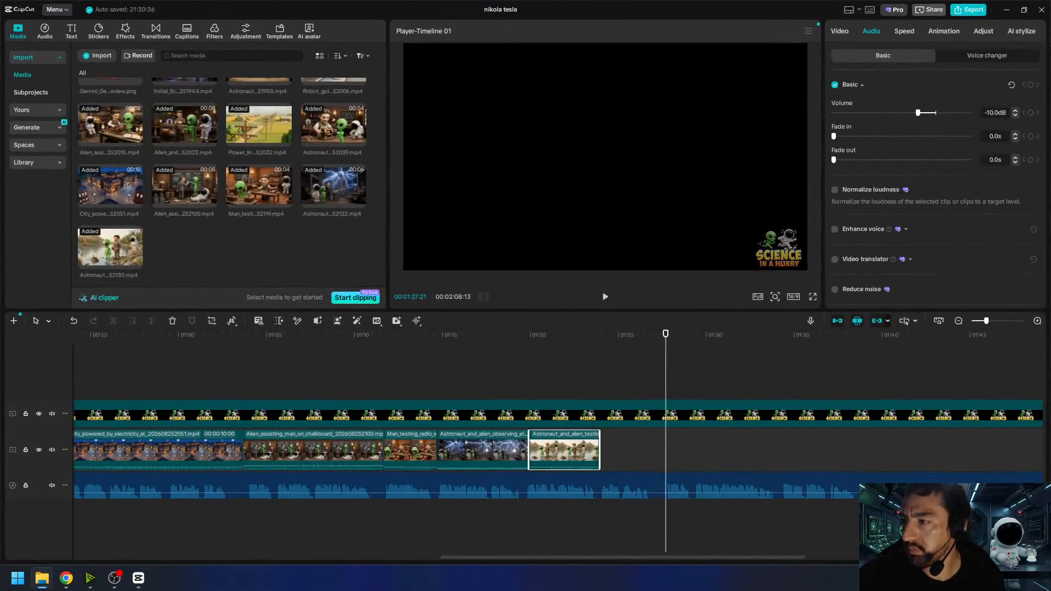
left_click_drag(511, 305, 320, 273)
left_click_drag(186, 248, 602, 455)
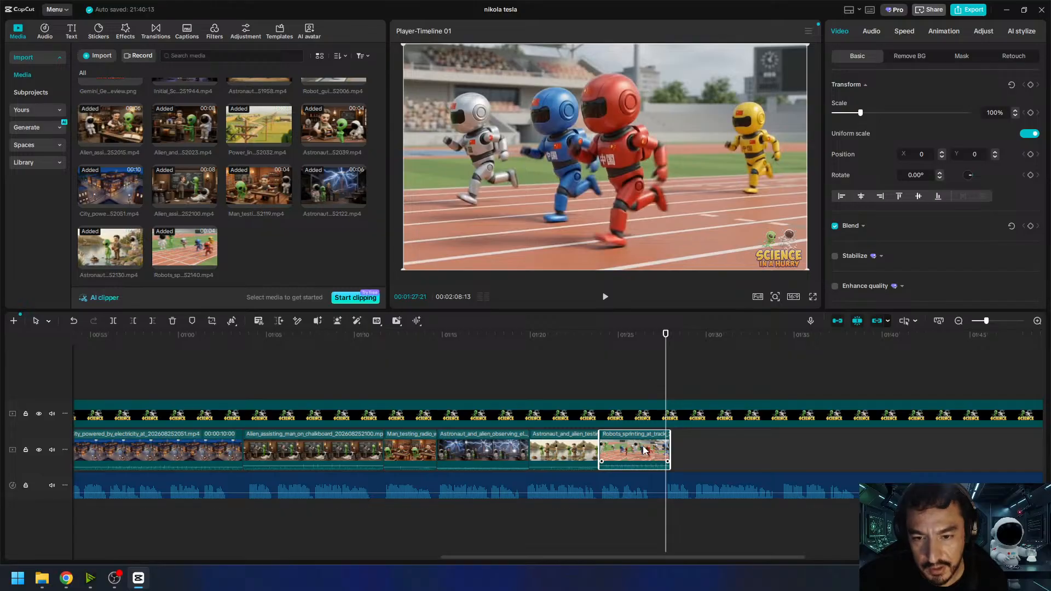
mouse_move(643, 445)
left_mouse_down()
mouse_move(618, 398)
mouse_move(636, 376)
mouse_move(640, 444)
mouse_move(629, 444)
left_mouse_up()
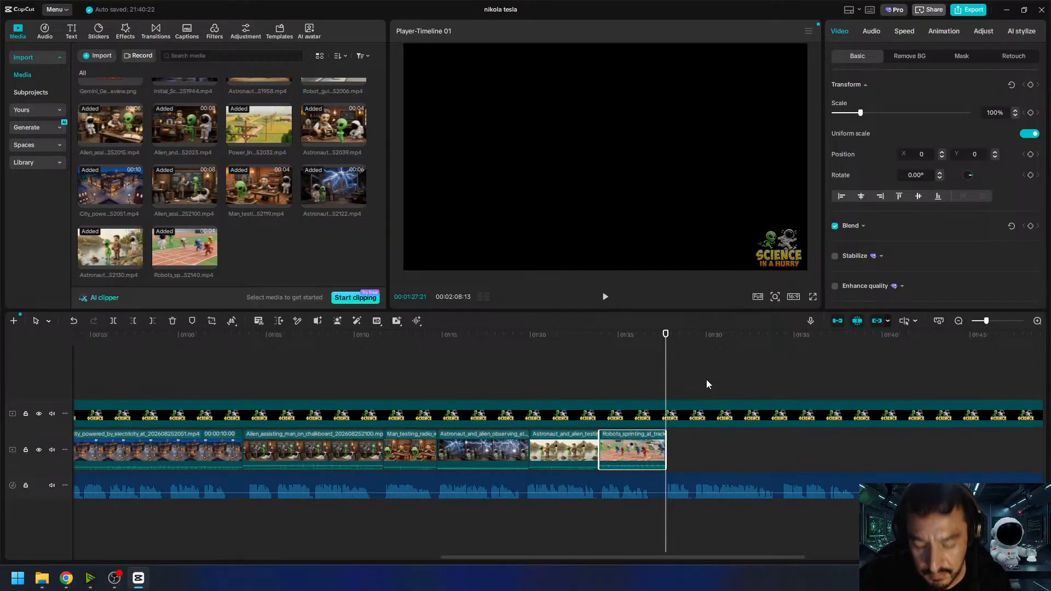
- Set the robot sprint clip's volume to -10 dB and play back the timeline from the boat-testing clip through its end
left_click(872, 31)
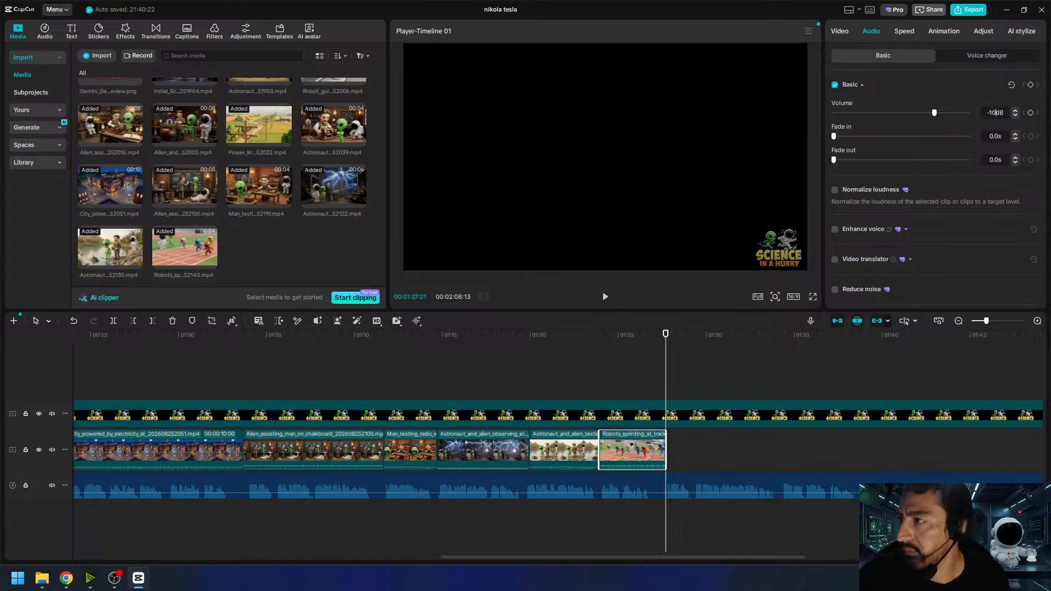
key("Return")
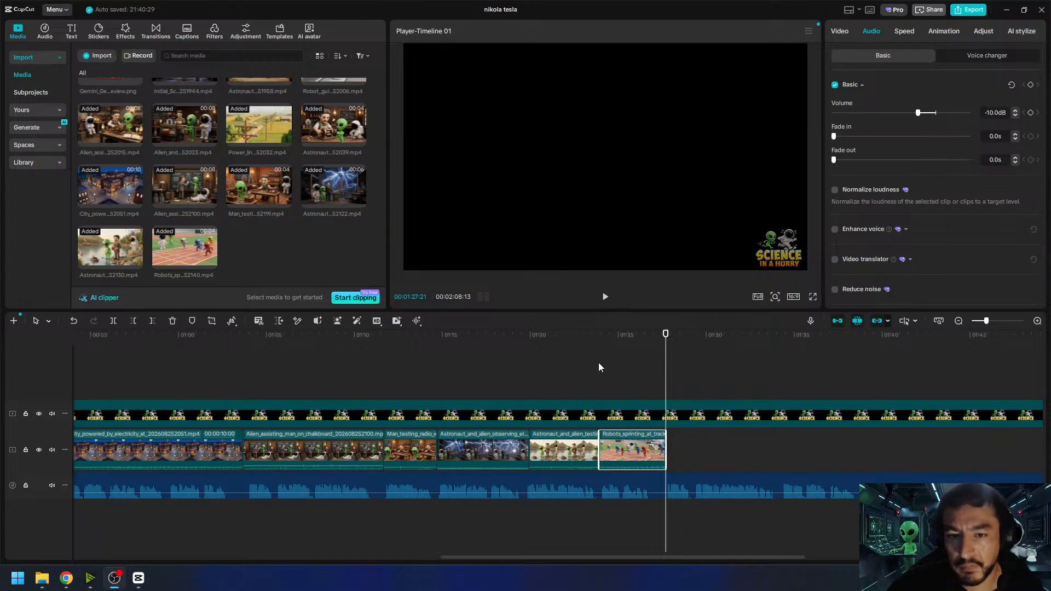
left_click(585, 341)
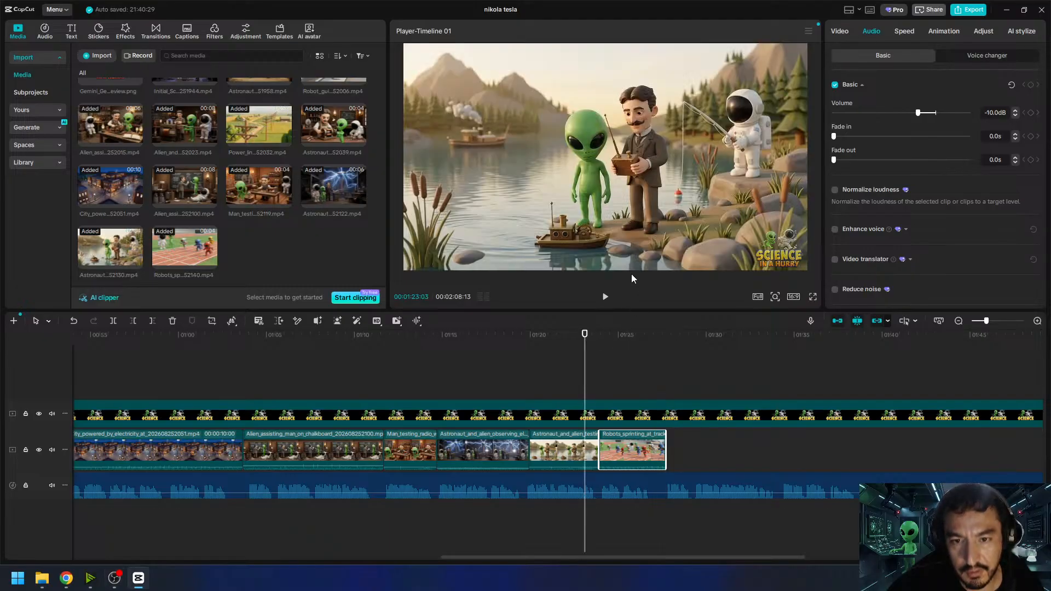
left_click(602, 298)
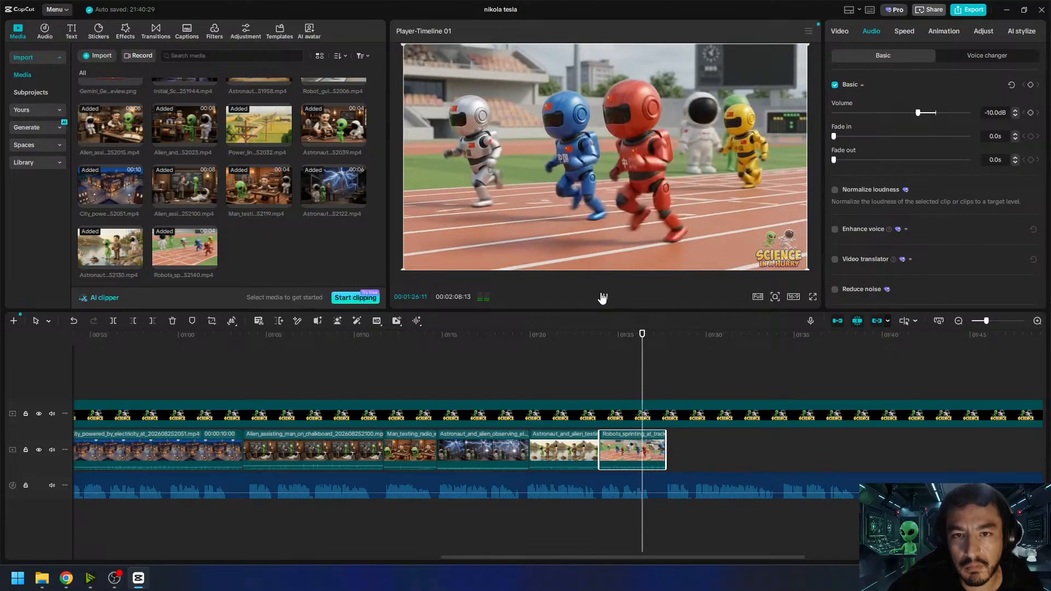
left_click(581, 337)
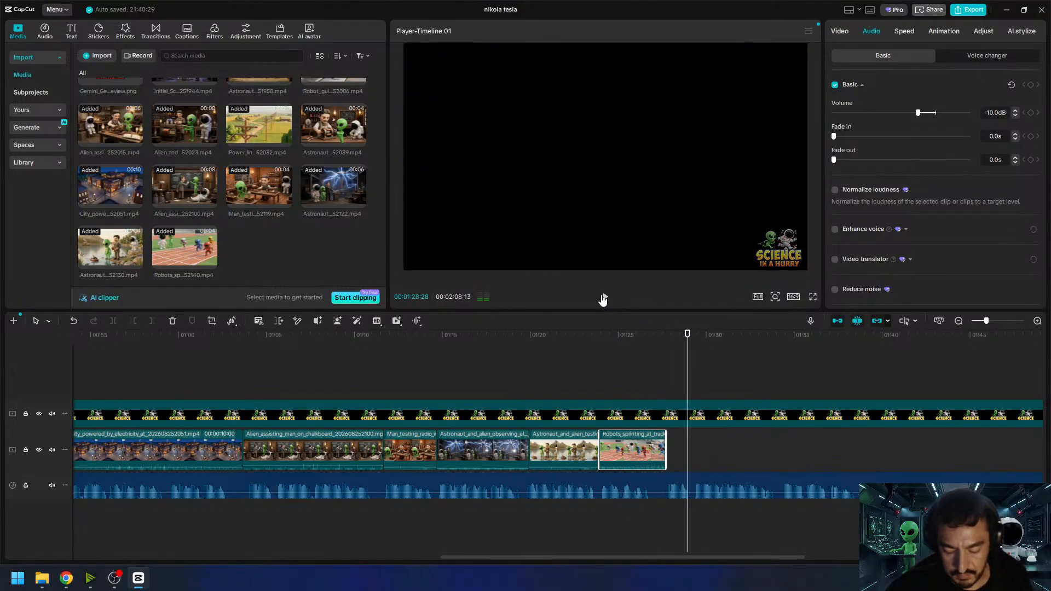
left_click(665, 343)
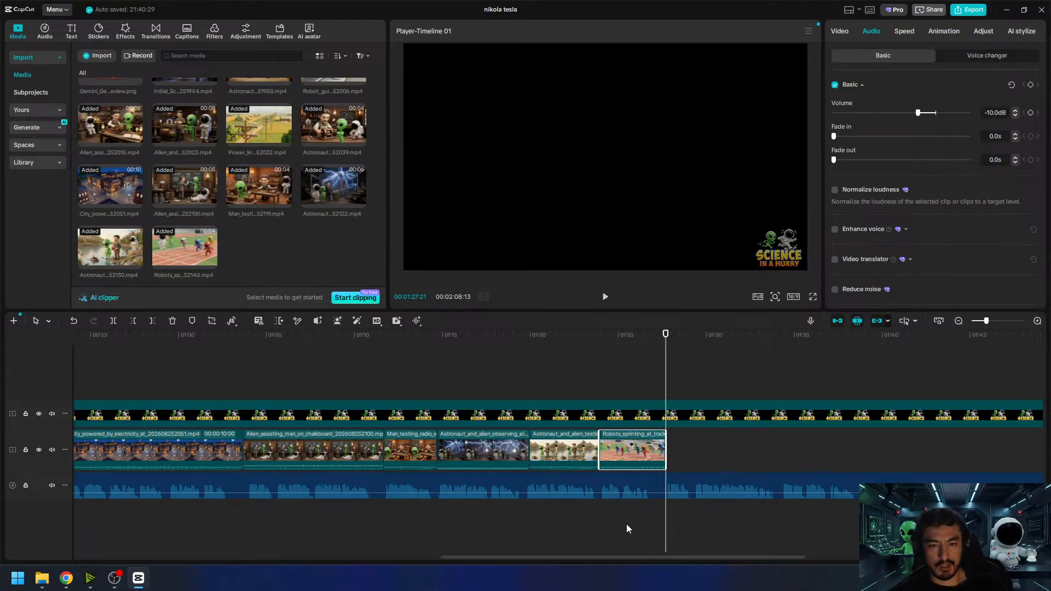
- Check the remaining uncovered narration after the robot clip, then return to the media gallery in Google Flow
left_click_drag(605, 556, 750, 547)
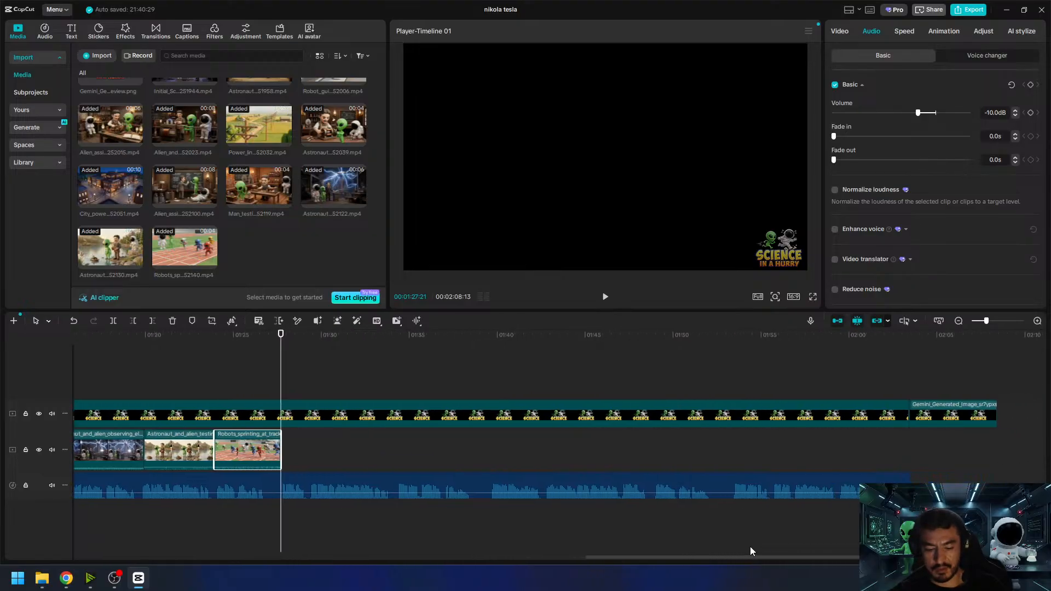
left_click_drag(750, 547, 667, 491)
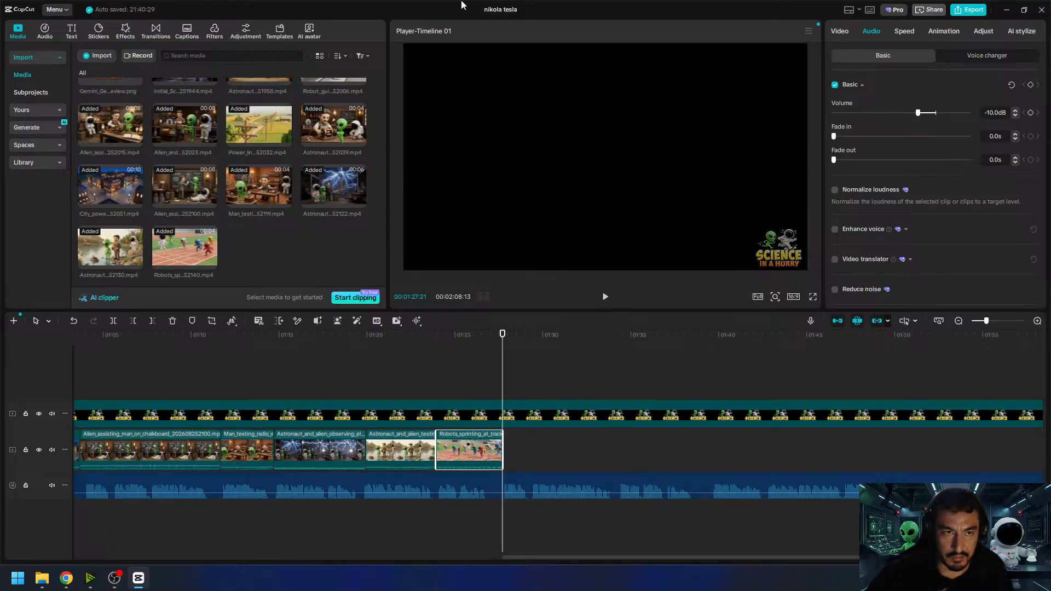
left_click(1006, 9)
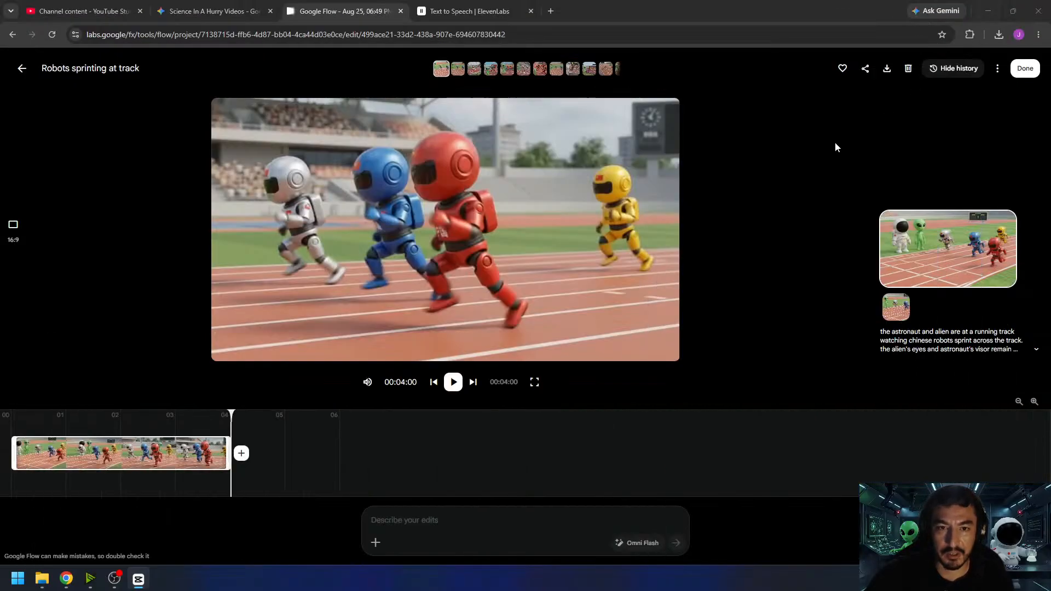
left_click(1025, 68)
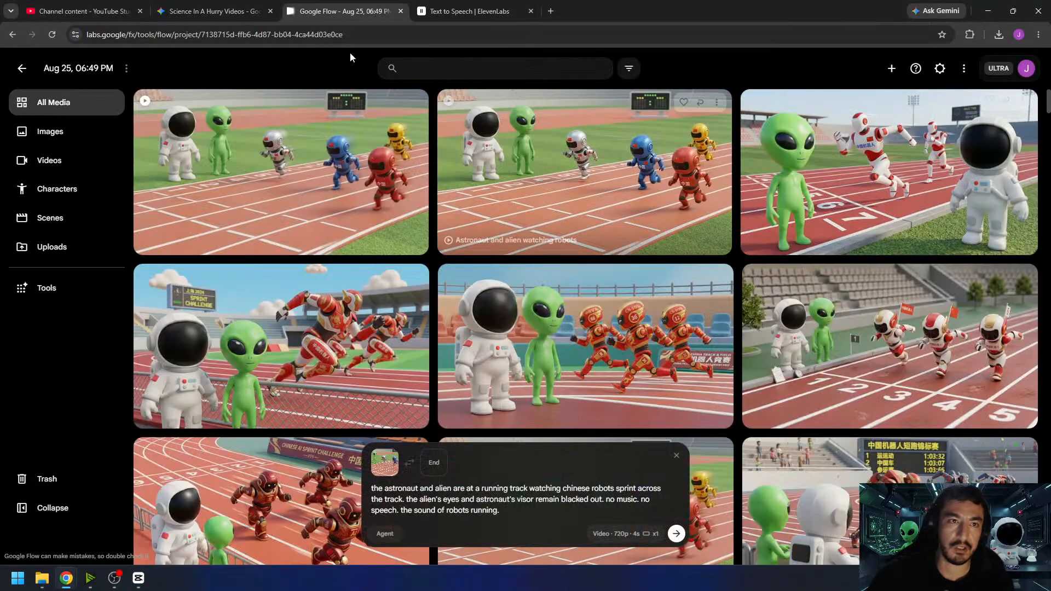
- Switch to YouTube Studio, refresh the channel analytics, and examine the realtime views for the last 48 hours
left_click(98, 12)
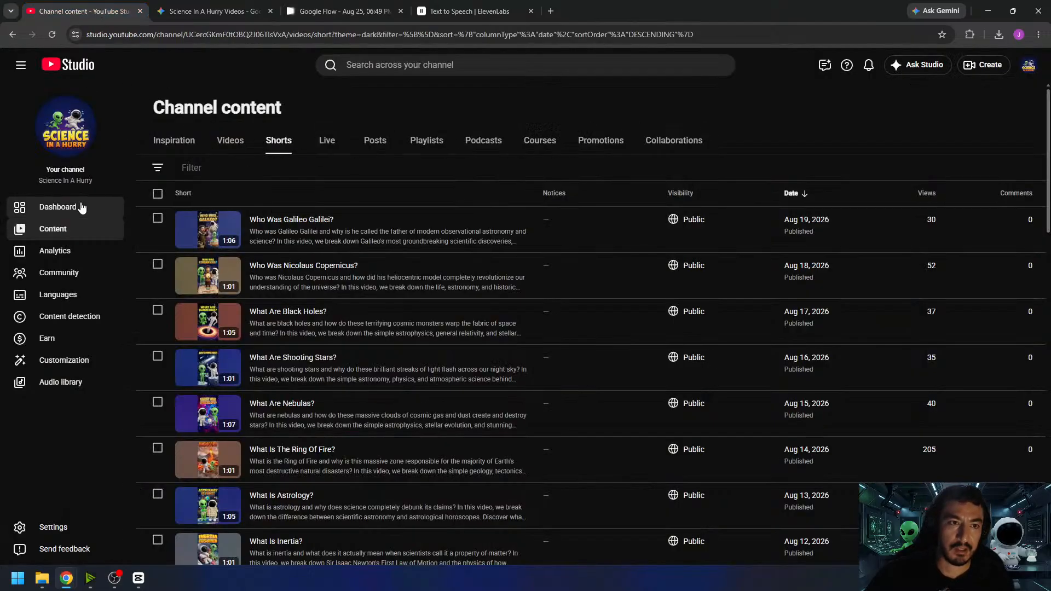
left_click(63, 249)
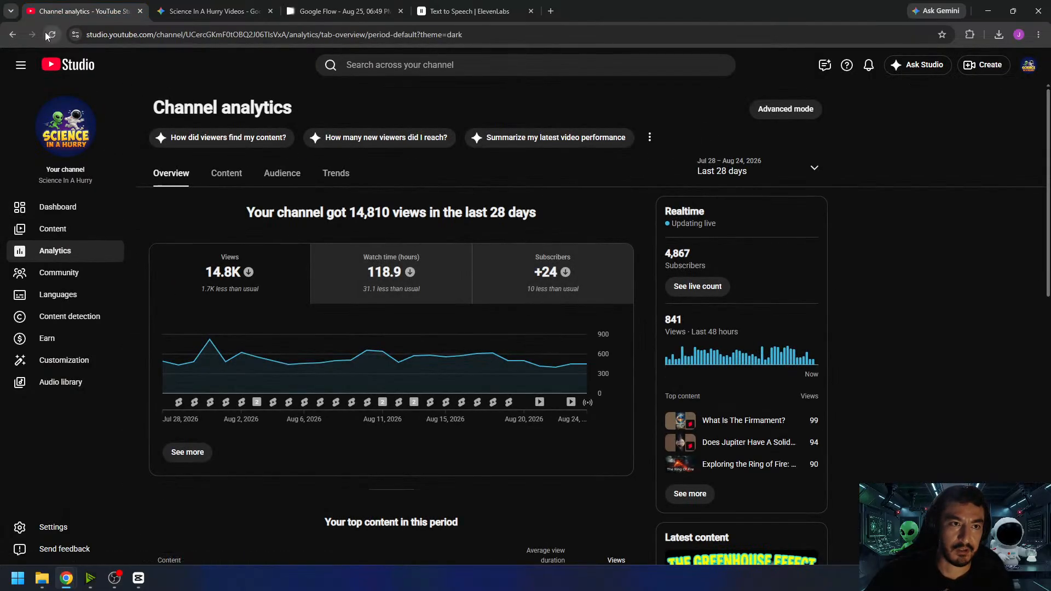
left_click(47, 33)
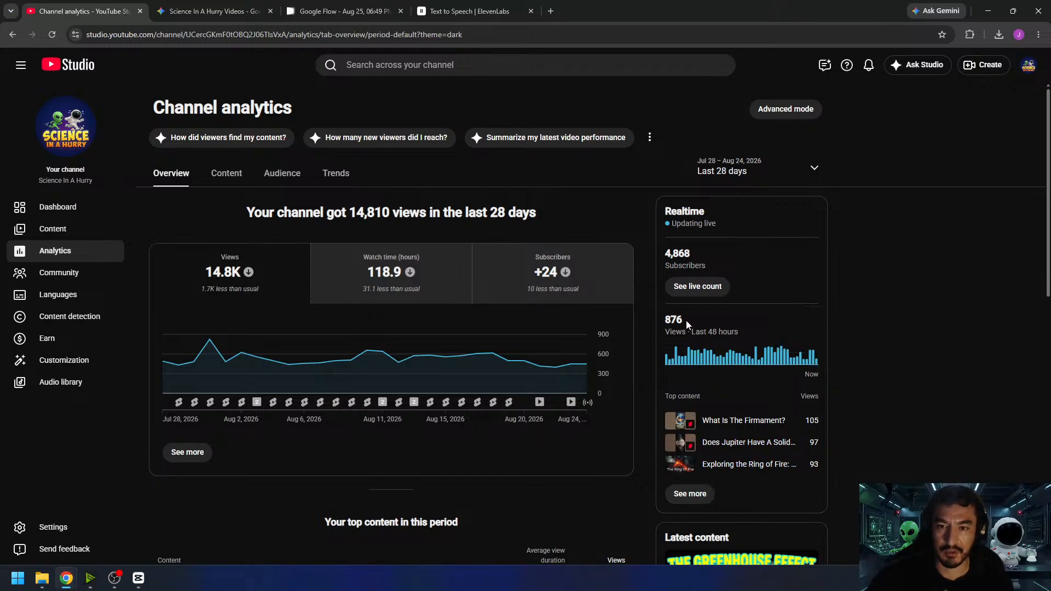
left_click_drag(687, 324, 666, 323)
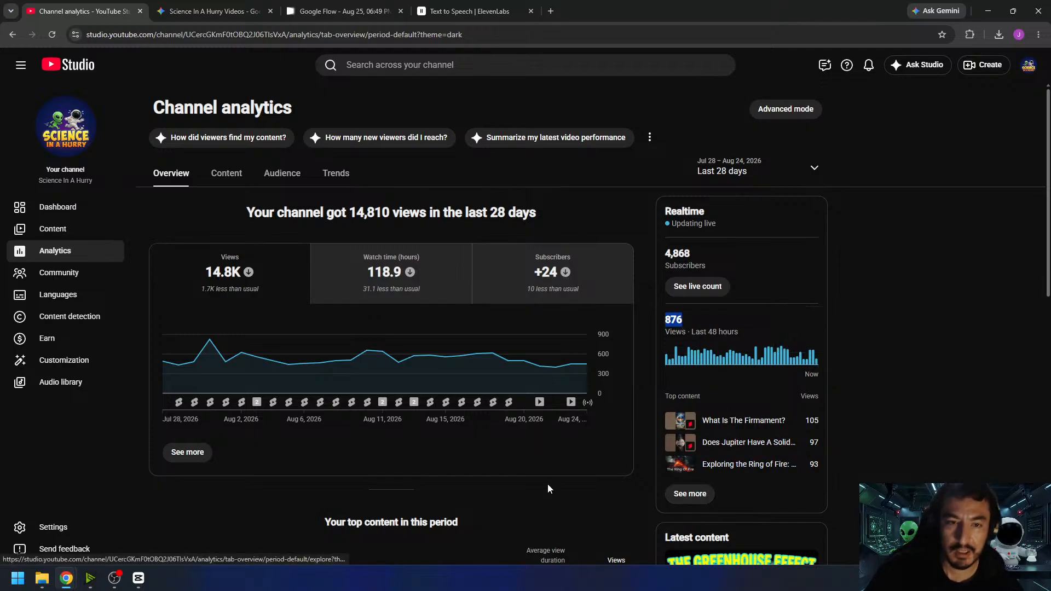
- Check the channel's video list and examine the per-video Realtime performance report for the last 48 hours and 60 minutes
left_click(89, 234)
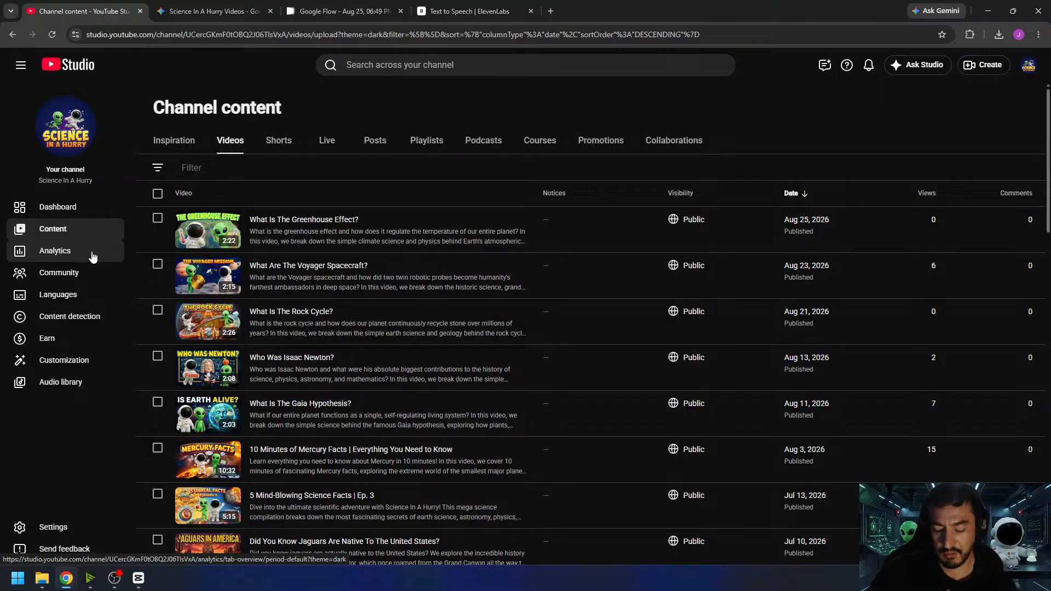
left_click(92, 257)
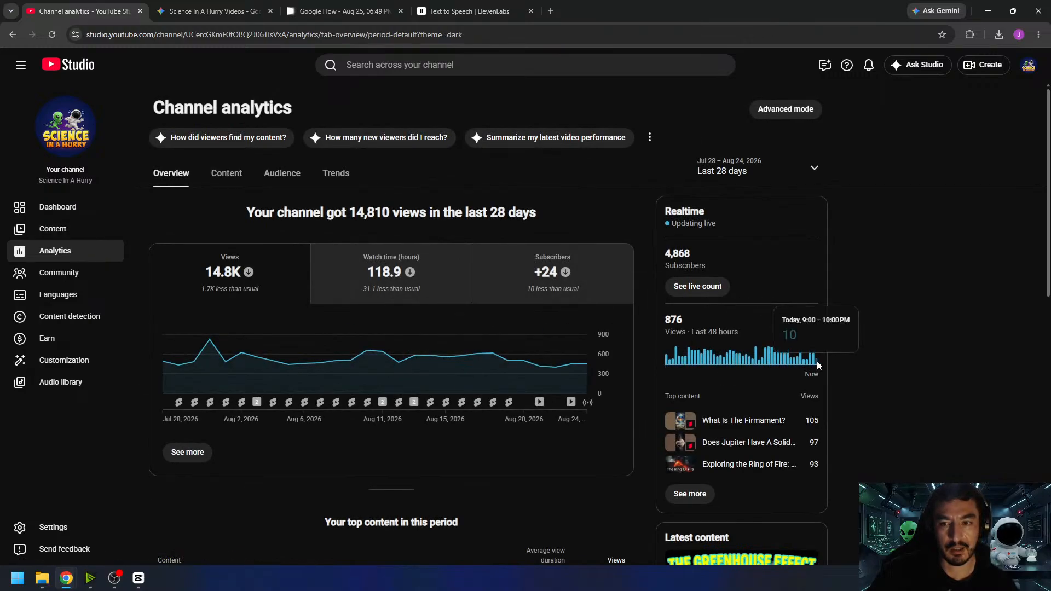
left_click(690, 494)
scroll(804, 378, "down", 7)
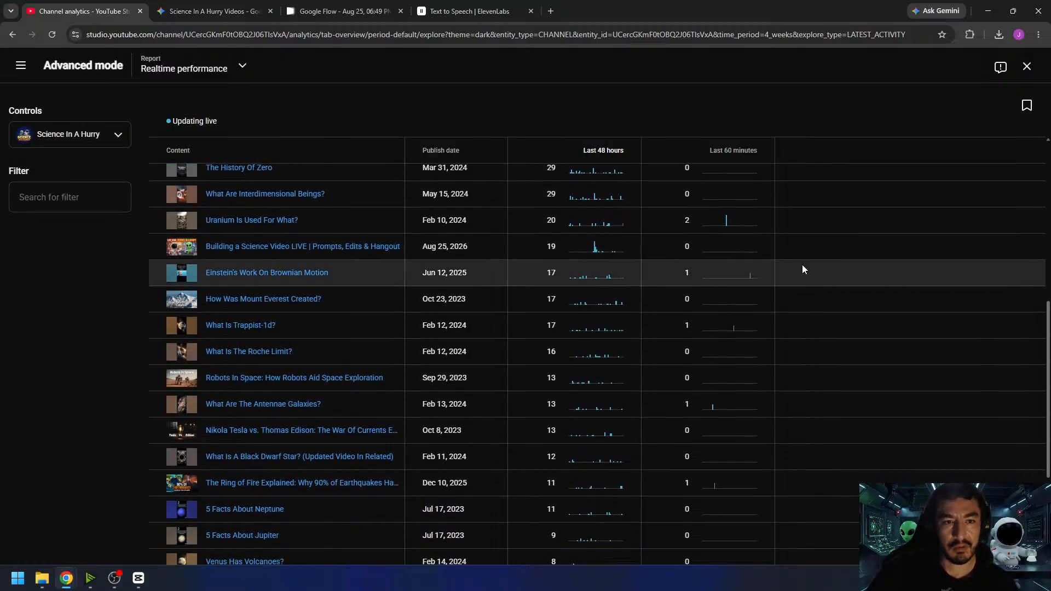
scroll(803, 268, "down", 3)
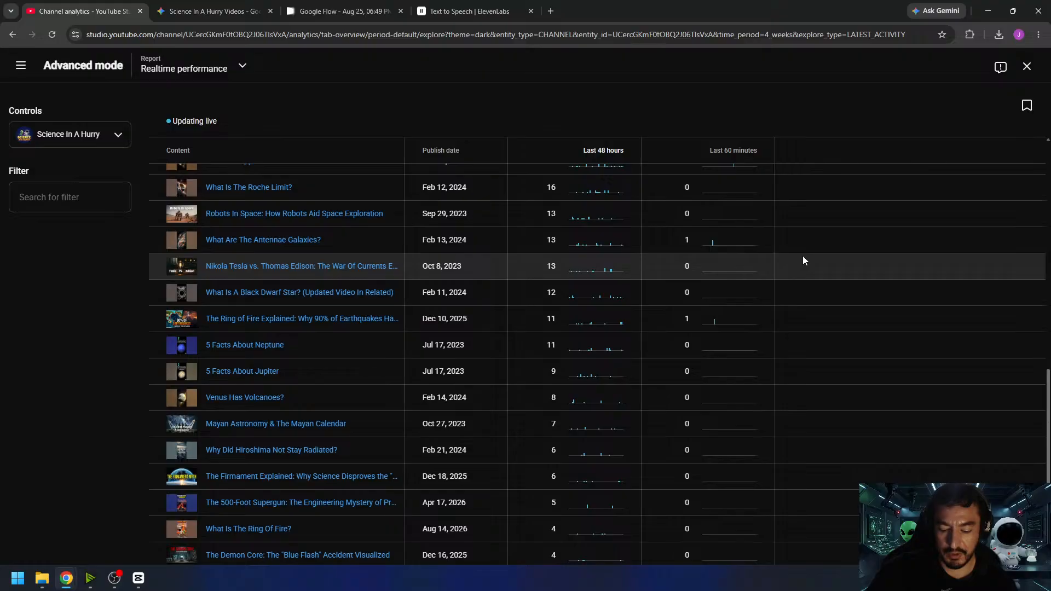
left_click(1026, 66)
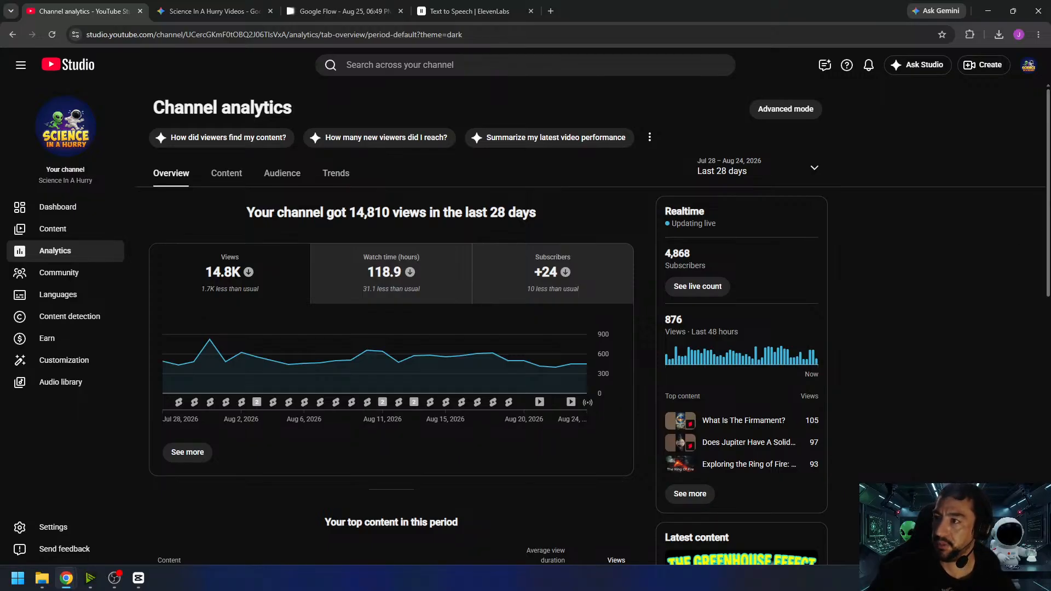
left_click(114, 578)
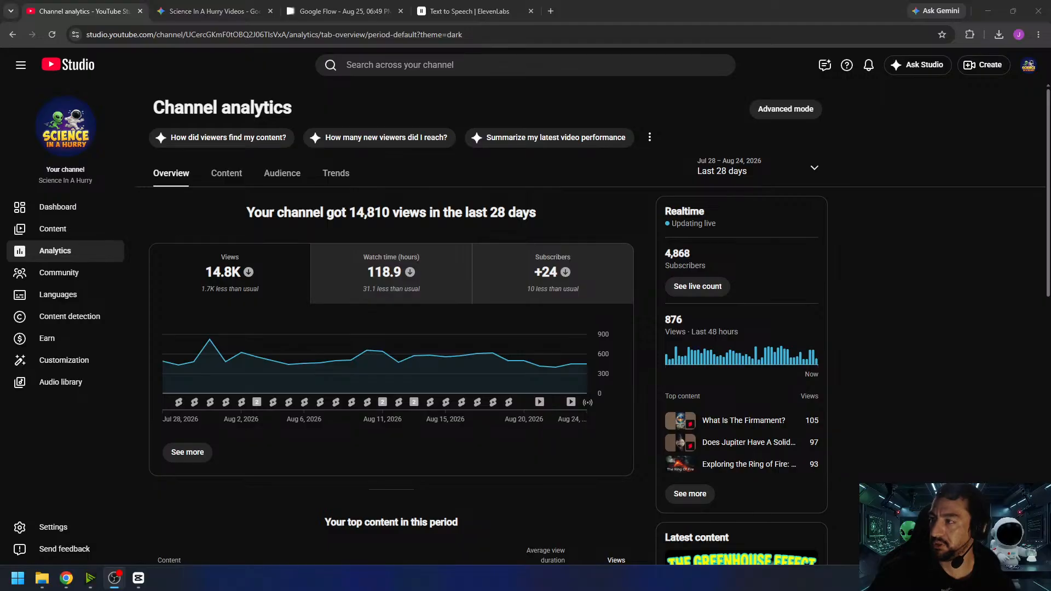